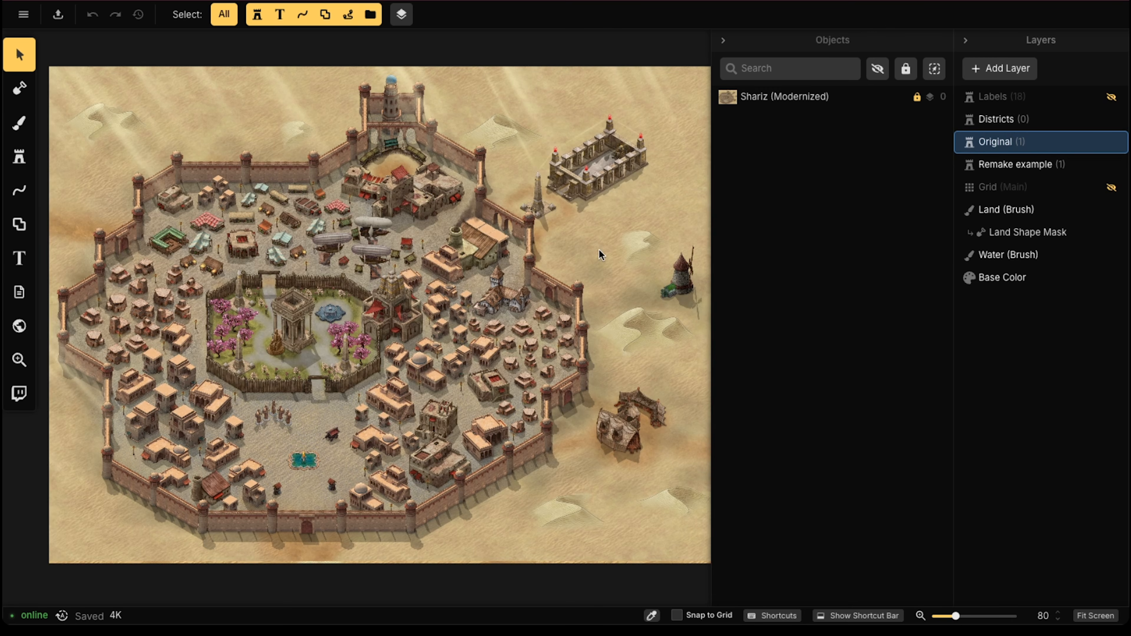
- Hide the Original city layer, briefly showing it again to compare it with the remake
{"action": "left_click", "coordinate": [1111, 143]}
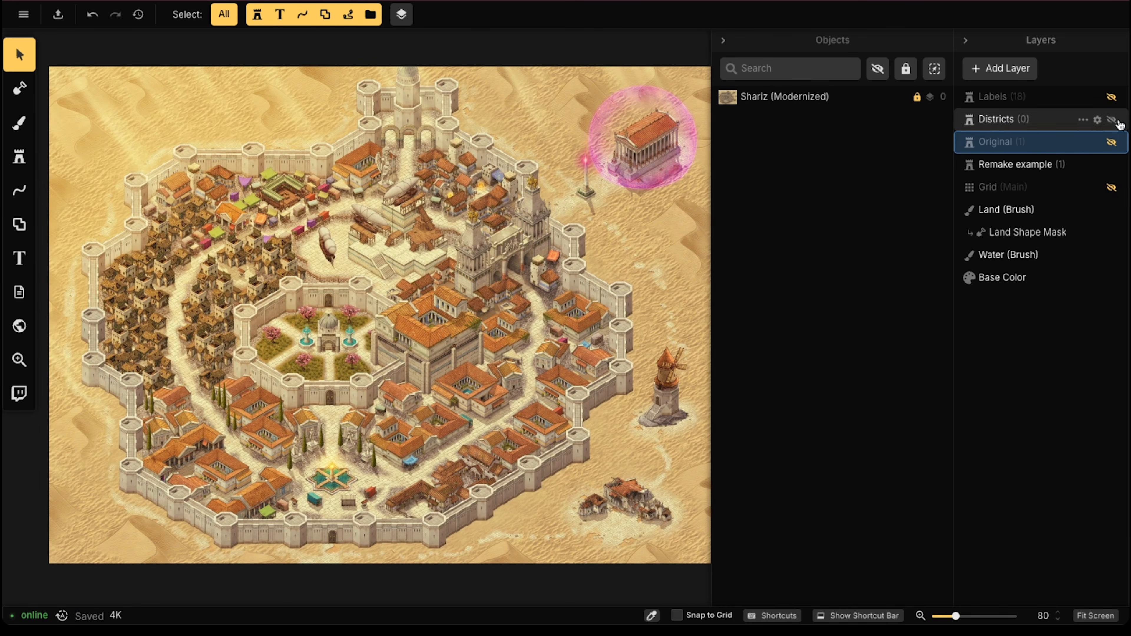
{"action": "left_click", "coordinate": [1112, 142]}
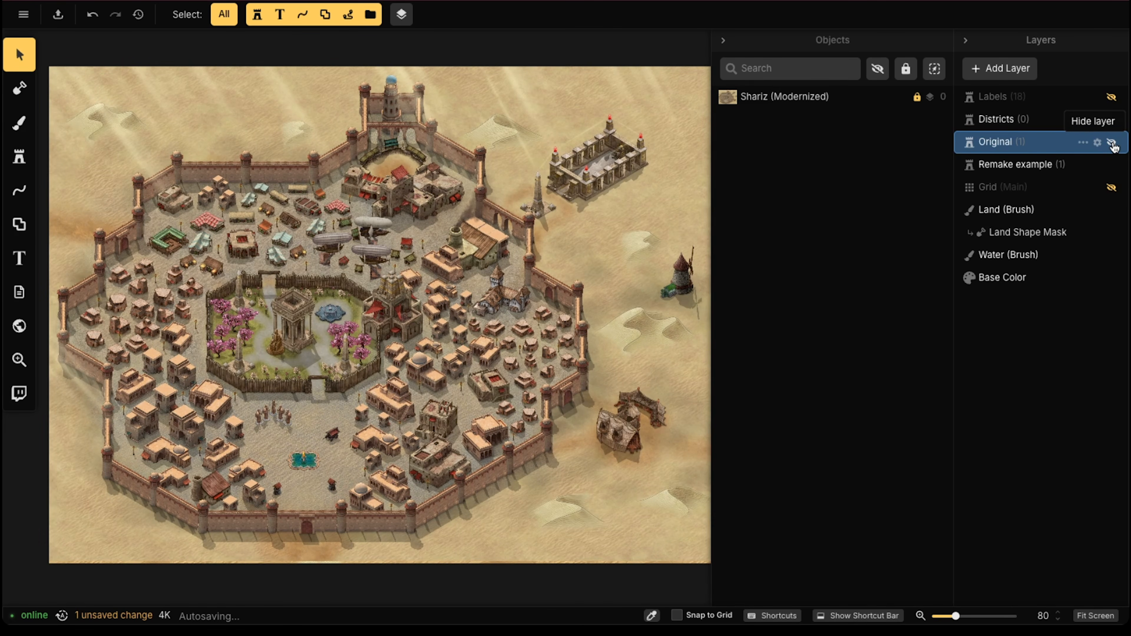
{"action": "left_click", "coordinate": [1111, 142]}
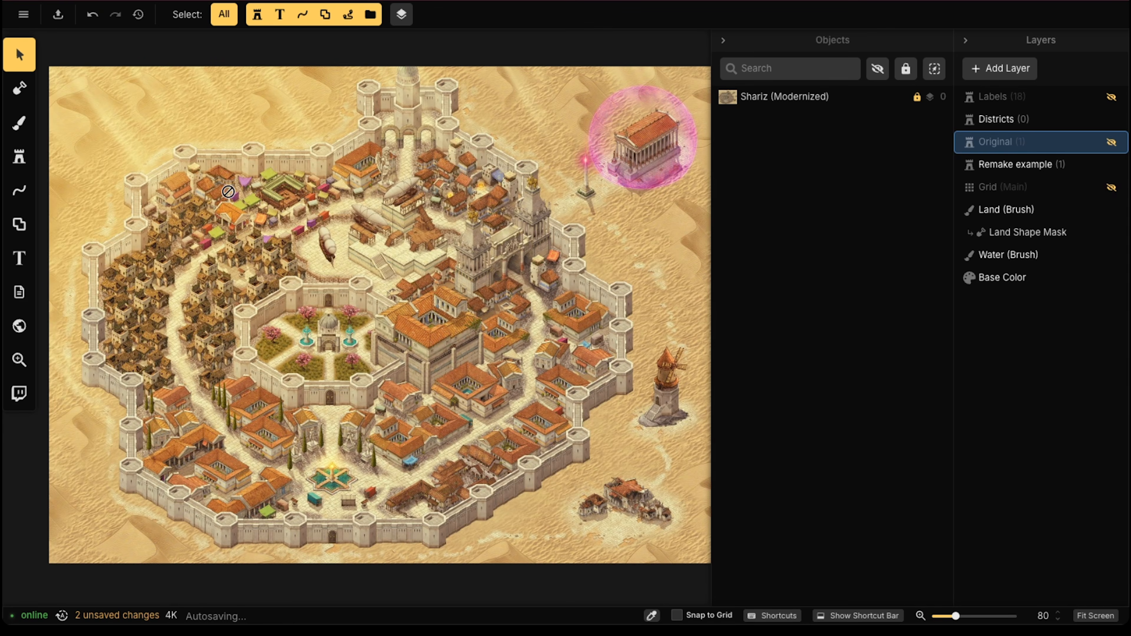
- On the Remake example layer, swap the dashed white freehand line for the thick solid red preset
{"action": "key", "text": "l"}
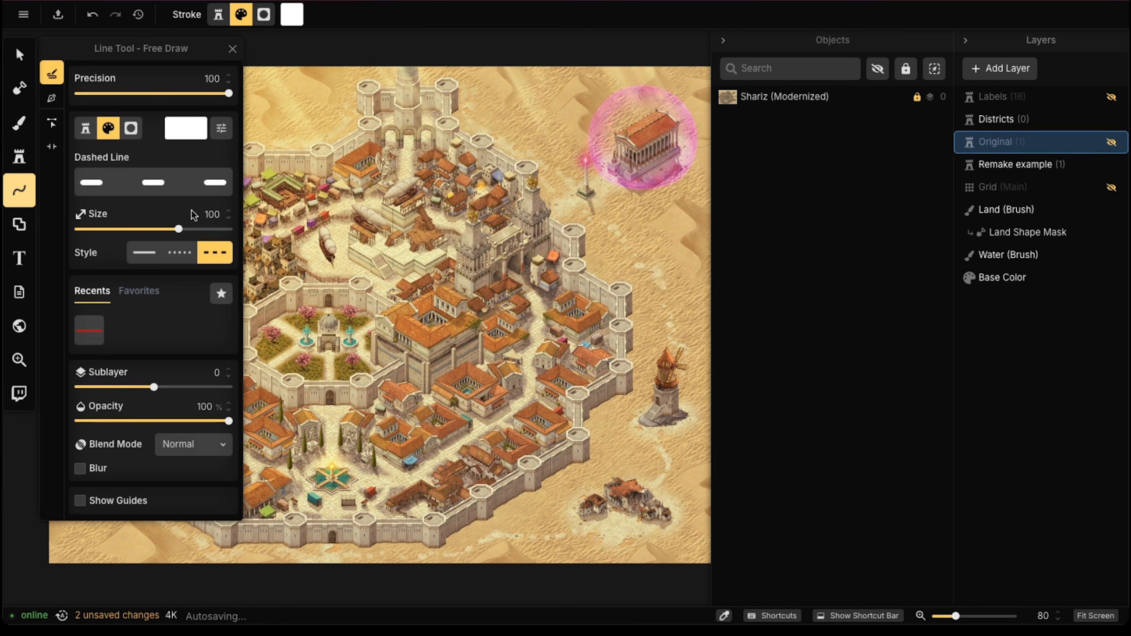
{"action": "left_click", "coordinate": [1065, 172]}
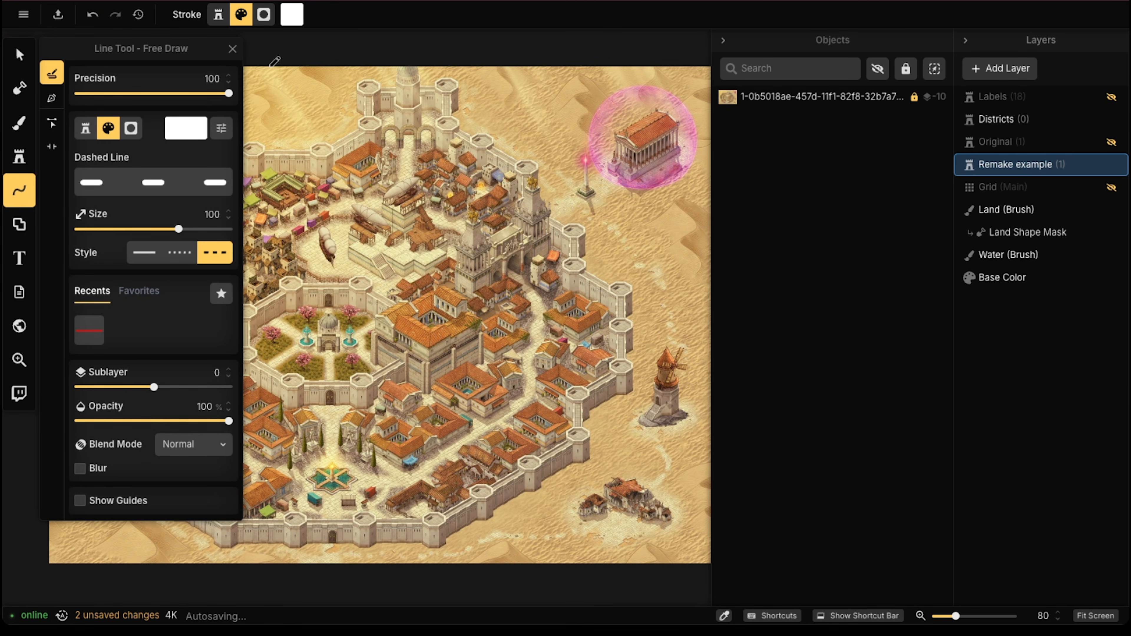
{"action": "left_click", "coordinate": [232, 48]}
{"action": "scroll", "coordinate": [505, 288], "scroll_direction": "down", "scroll_amount": 1}
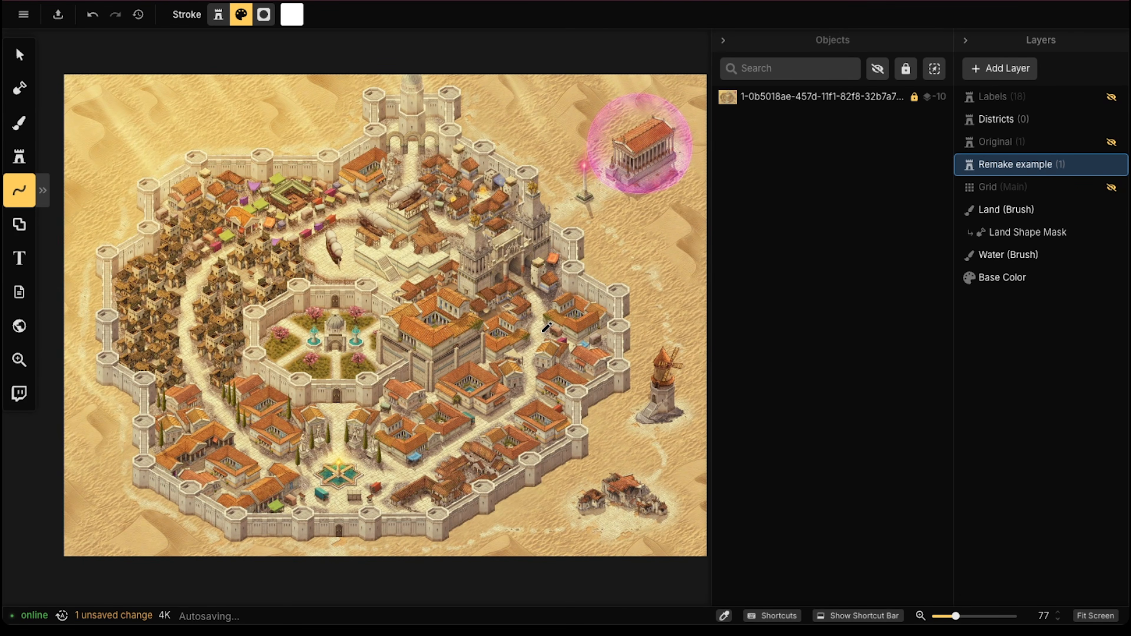
{"action": "left_click_drag", "start_coordinate": [227, 130], "coordinate": [178, 85]}
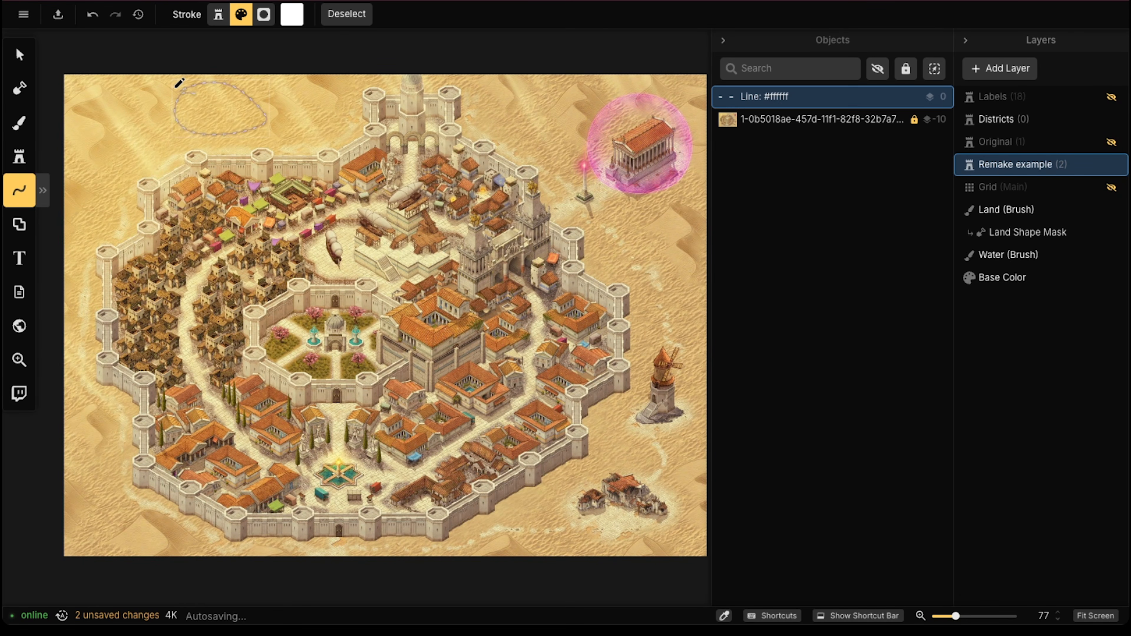
{"action": "left_click", "coordinate": [27, 185]}
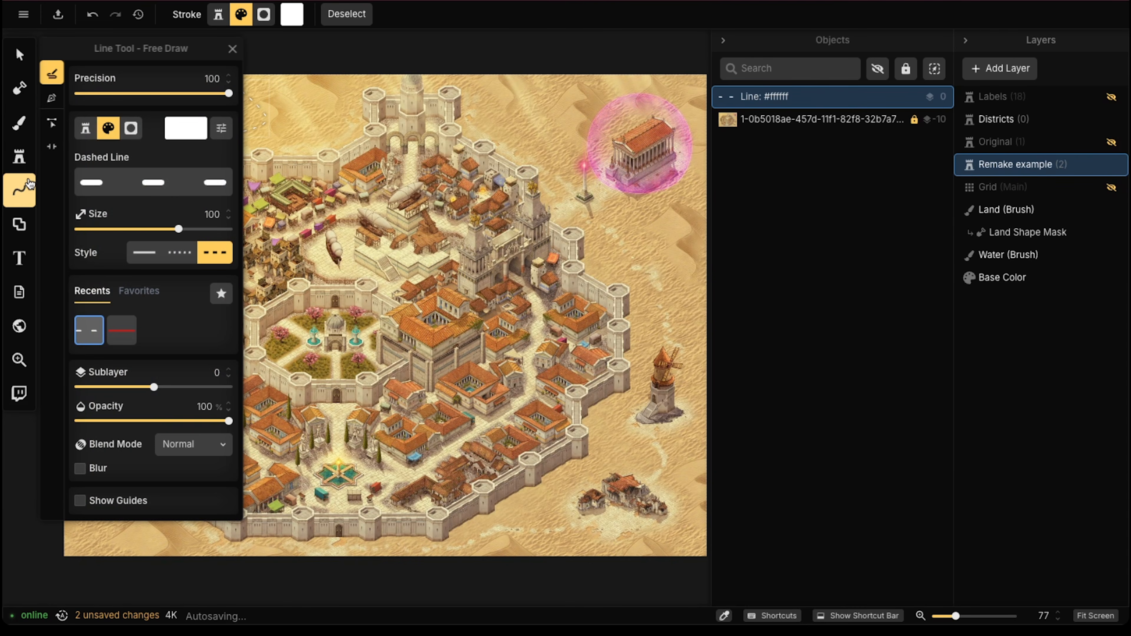
{"action": "key", "text": "Delete"}
{"action": "left_click", "coordinate": [122, 331]}
- Draw red loops around the top-left desert, the whole city and the central garden, then delete them
{"action": "mouse_move", "coordinate": [306, 90]}
{"action": "left_mouse_down"}
{"action": "mouse_move", "coordinate": [322, 124]}
{"action": "mouse_move", "coordinate": [286, 92]}
{"action": "left_mouse_up"}
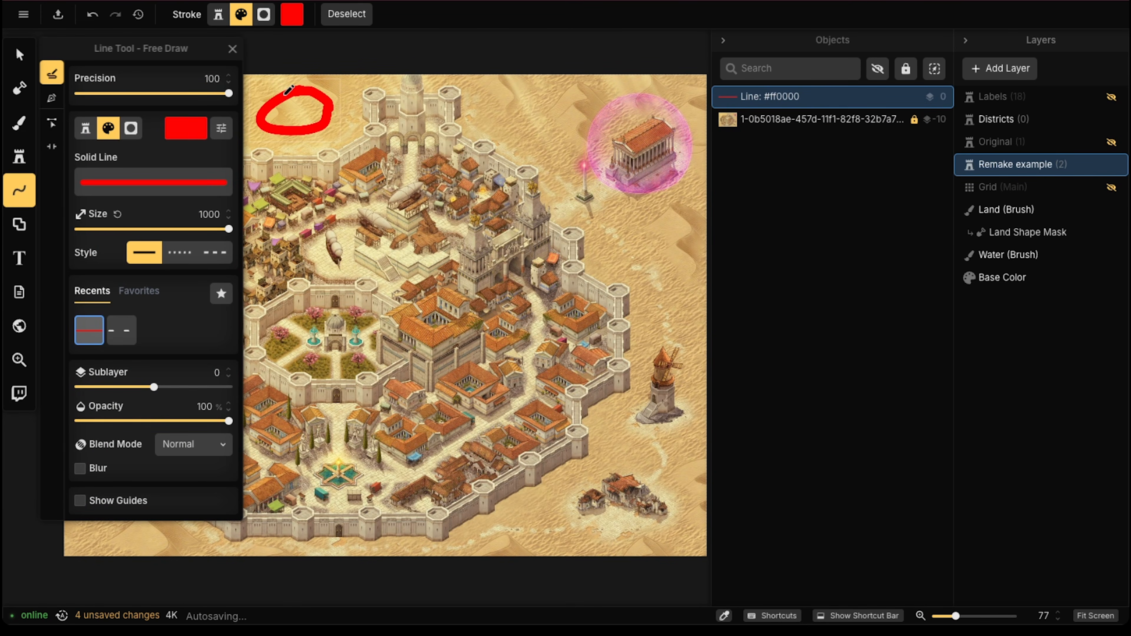
{"action": "key", "text": "Delete"}
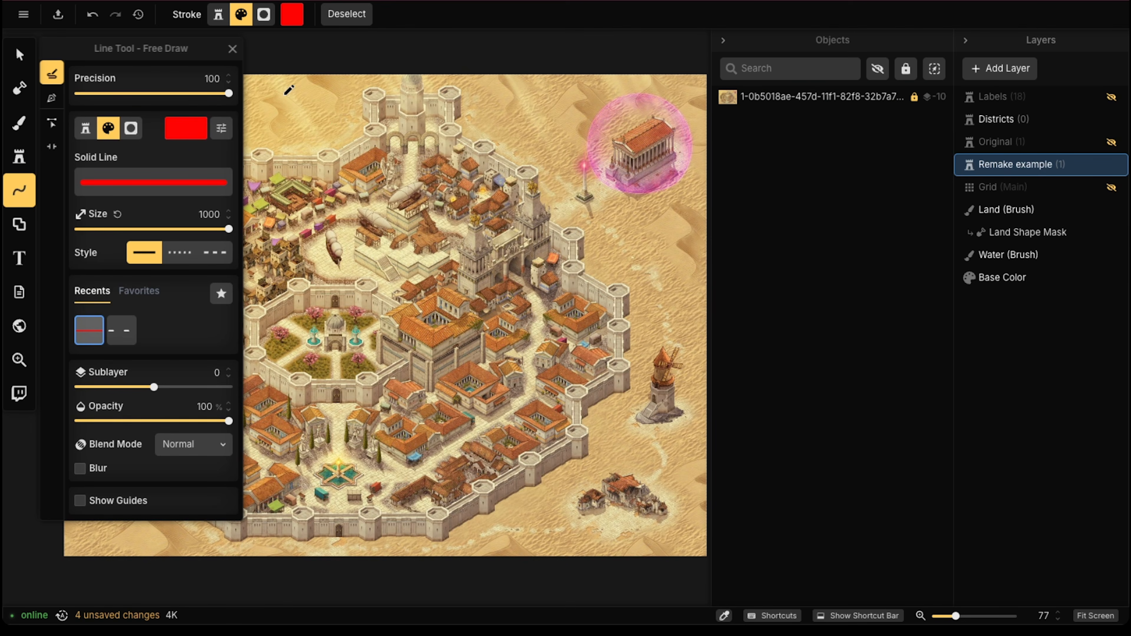
{"action": "left_click", "coordinate": [232, 49]}
{"action": "mouse_move", "coordinate": [409, 121]}
{"action": "left_mouse_down"}
{"action": "mouse_move", "coordinate": [123, 317]}
{"action": "mouse_move", "coordinate": [436, 505]}
{"action": "mouse_move", "coordinate": [546, 183]}
{"action": "left_mouse_up"}
{"action": "mouse_move", "coordinate": [525, 146]}
{"action": "left_mouse_down"}
{"action": "mouse_move", "coordinate": [369, 130]}
{"action": "mouse_move", "coordinate": [342, 160]}
{"action": "left_mouse_up"}
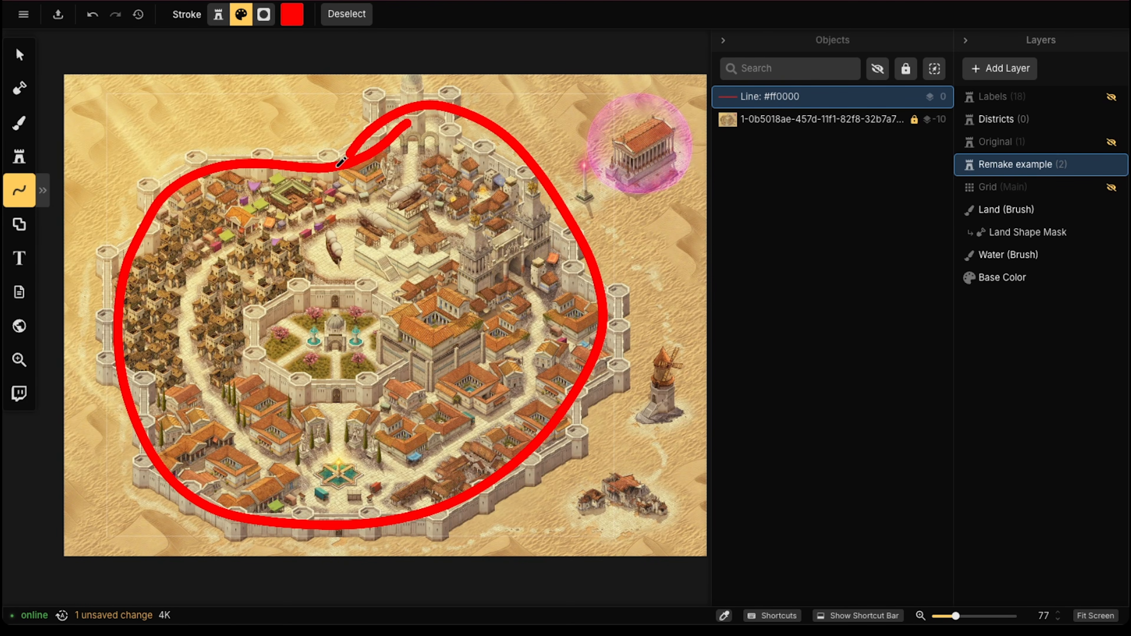
{"action": "key", "text": "Delete"}
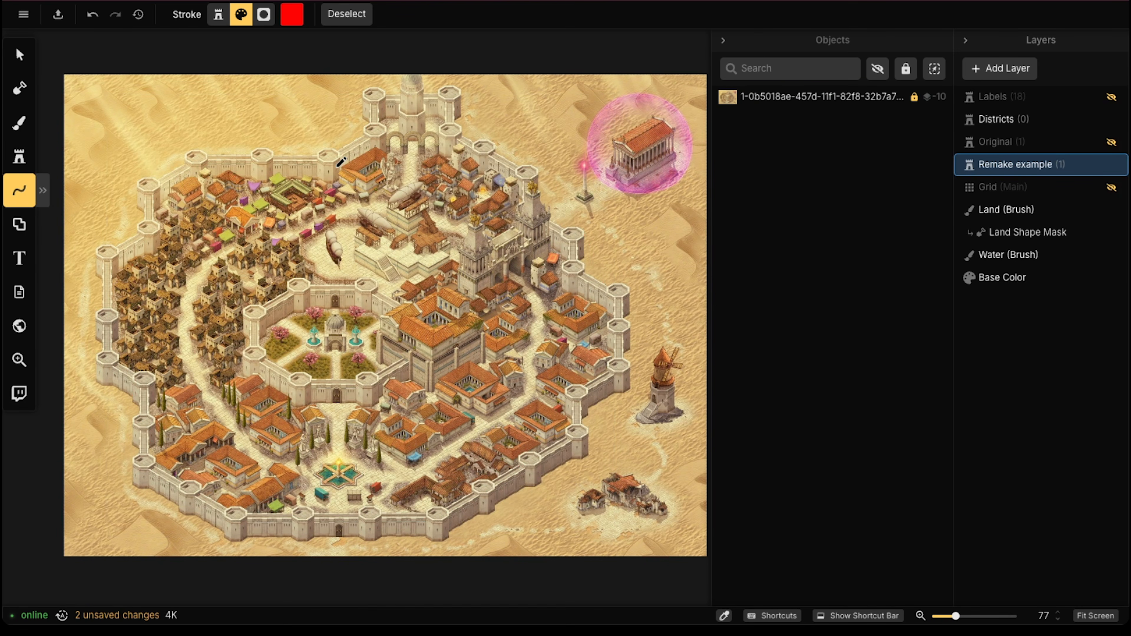
{"action": "mouse_move", "coordinate": [373, 290]}
{"action": "left_mouse_down"}
{"action": "mouse_move", "coordinate": [252, 304]}
{"action": "mouse_move", "coordinate": [261, 386]}
{"action": "mouse_move", "coordinate": [390, 382]}
{"action": "mouse_move", "coordinate": [354, 283]}
{"action": "mouse_move", "coordinate": [313, 288]}
{"action": "mouse_move", "coordinate": [254, 338]}
{"action": "mouse_move", "coordinate": [326, 403]}
{"action": "mouse_move", "coordinate": [432, 392]}
{"action": "mouse_move", "coordinate": [483, 333]}
{"action": "mouse_move", "coordinate": [427, 292]}
{"action": "mouse_move", "coordinate": [383, 285]}
{"action": "left_mouse_up"}
{"action": "key", "text": "ctrl+z"}
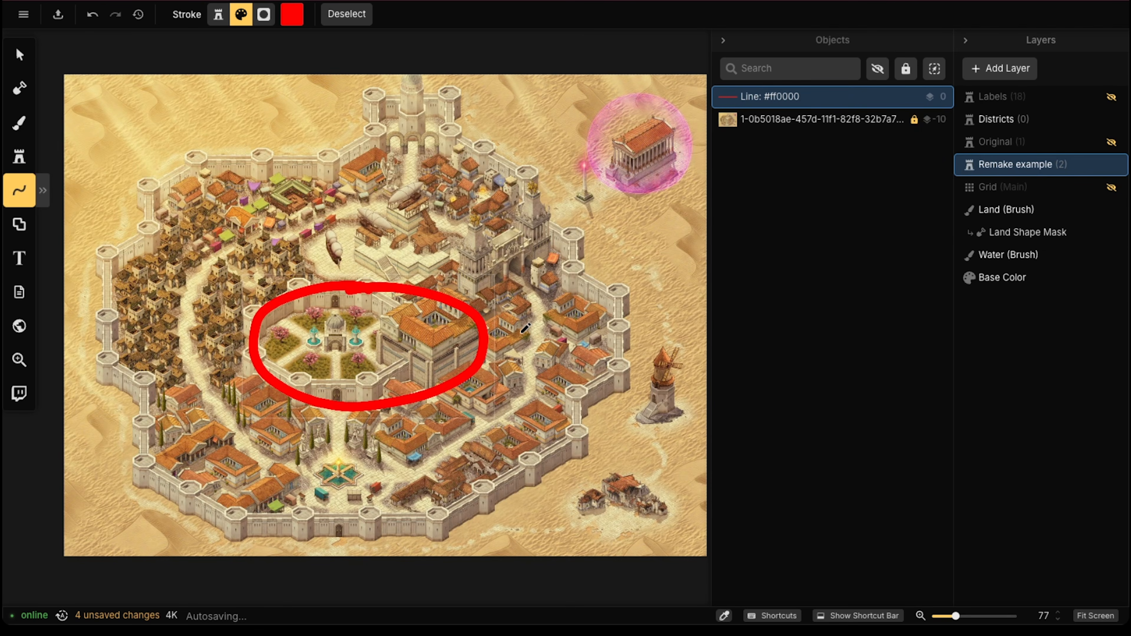
{"action": "key", "text": "Delete"}
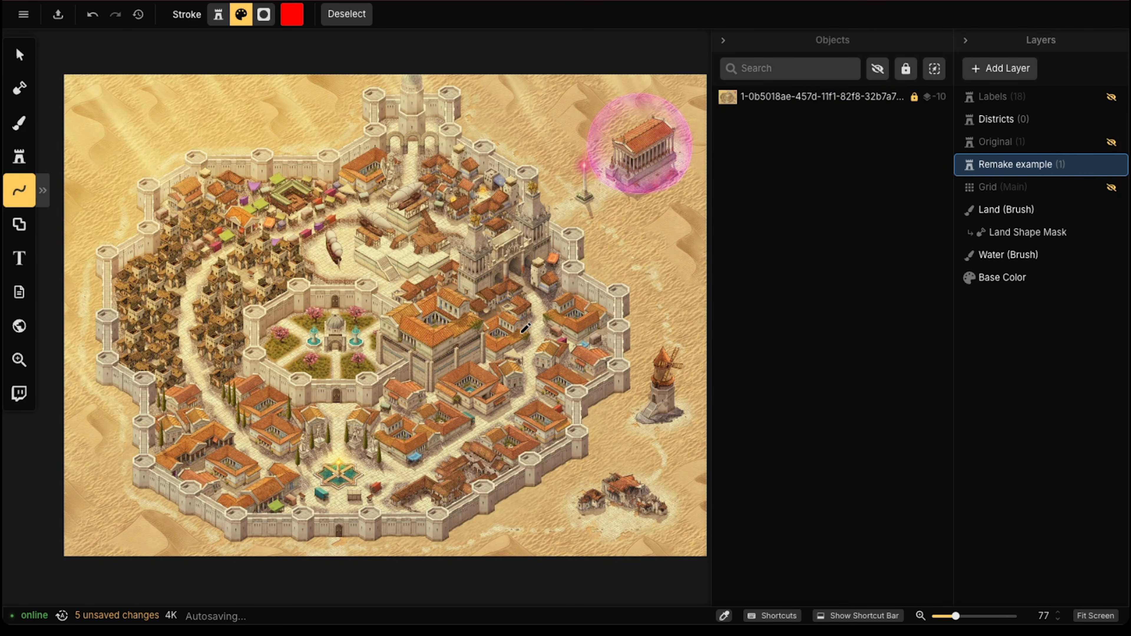
- Mark the districts, temple, windmill and lower-right ruins with red strokes, then undo them
{"action": "mouse_move", "coordinate": [332, 420]}
{"action": "left_mouse_down"}
{"action": "mouse_move", "coordinate": [377, 437]}
{"action": "mouse_move", "coordinate": [291, 436]}
{"action": "mouse_move", "coordinate": [217, 383]}
{"action": "mouse_move", "coordinate": [193, 335]}
{"action": "mouse_move", "coordinate": [204, 357]}
{"action": "mouse_move", "coordinate": [185, 280]}
{"action": "mouse_move", "coordinate": [177, 346]}
{"action": "mouse_move", "coordinate": [198, 247]}
{"action": "mouse_move", "coordinate": [292, 211]}
{"action": "mouse_move", "coordinate": [271, 237]}
{"action": "mouse_move", "coordinate": [328, 191]}
{"action": "mouse_move", "coordinate": [330, 217]}
{"action": "mouse_move", "coordinate": [379, 200]}
{"action": "mouse_move", "coordinate": [473, 235]}
{"action": "mouse_move", "coordinate": [449, 220]}
{"action": "mouse_move", "coordinate": [539, 300]}
{"action": "mouse_move", "coordinate": [532, 409]}
{"action": "mouse_move", "coordinate": [453, 423]}
{"action": "mouse_move", "coordinate": [508, 419]}
{"action": "mouse_move", "coordinate": [451, 443]}
{"action": "mouse_move", "coordinate": [391, 447]}
{"action": "left_mouse_up"}
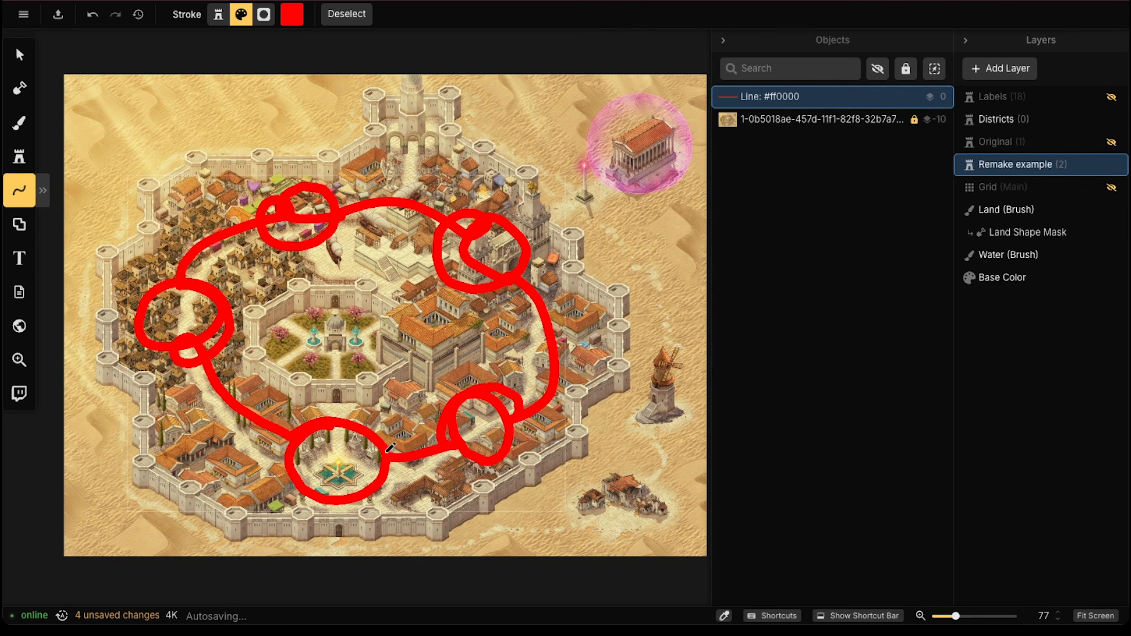
{"action": "mouse_move", "coordinate": [679, 85]}
{"action": "left_mouse_down"}
{"action": "mouse_move", "coordinate": [553, 158]}
{"action": "mouse_move", "coordinate": [705, 130]}
{"action": "mouse_move", "coordinate": [589, 84]}
{"action": "left_mouse_up"}
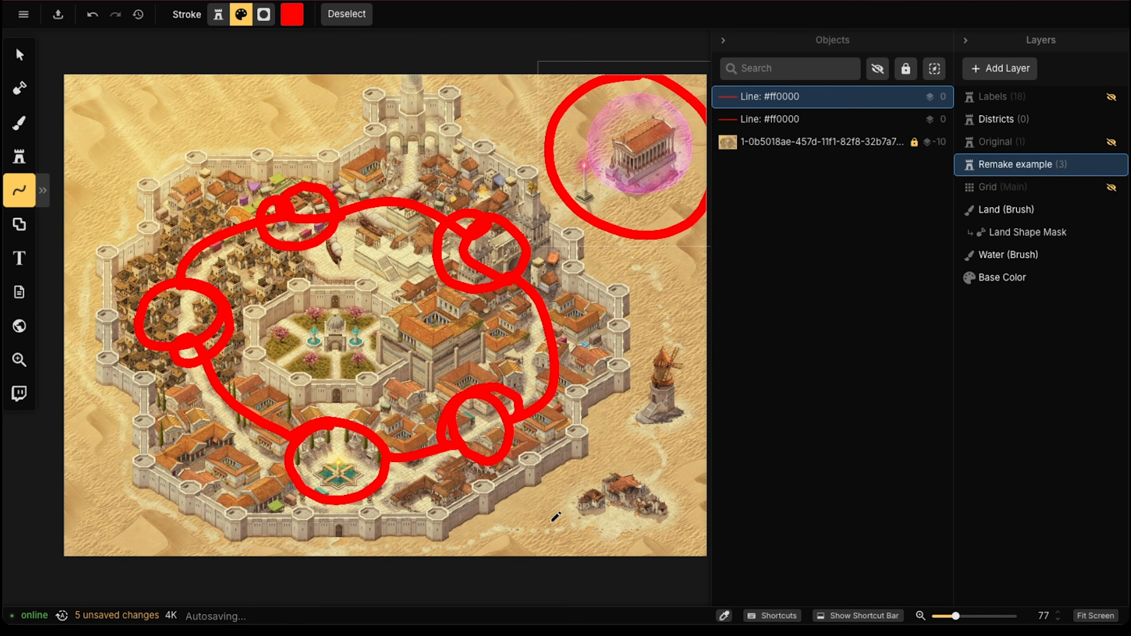
{"action": "key", "text": "ctrl+z"}
{"action": "key", "text": "ctrl+z"}
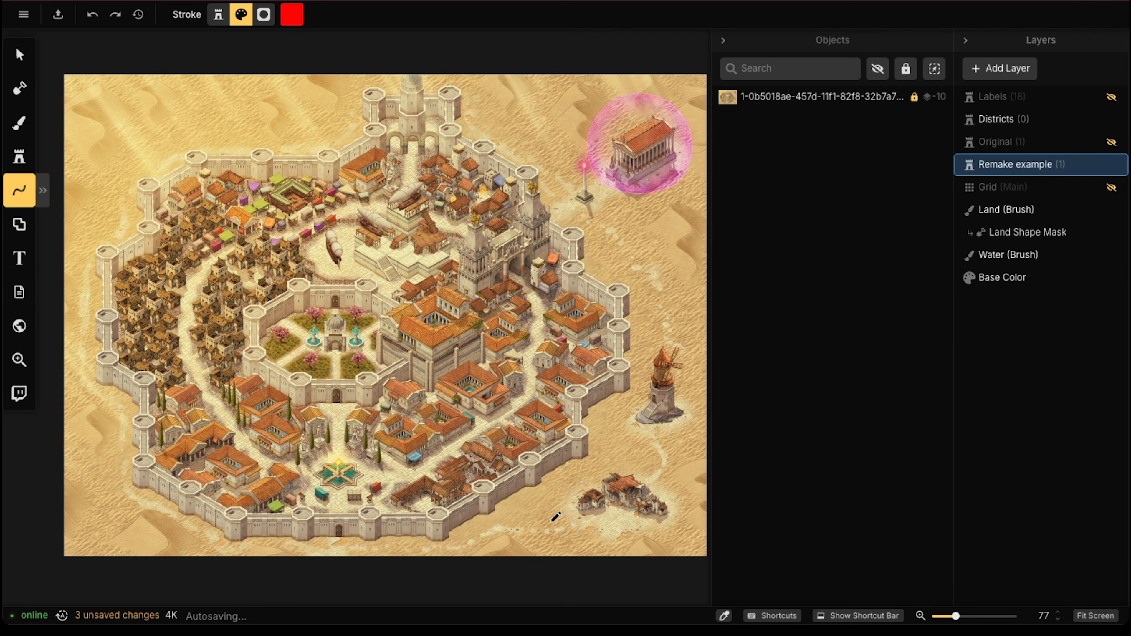
{"action": "mouse_move", "coordinate": [648, 147]}
{"action": "left_mouse_down"}
{"action": "mouse_move", "coordinate": [635, 163]}
{"action": "mouse_move", "coordinate": [655, 167]}
{"action": "left_mouse_up"}
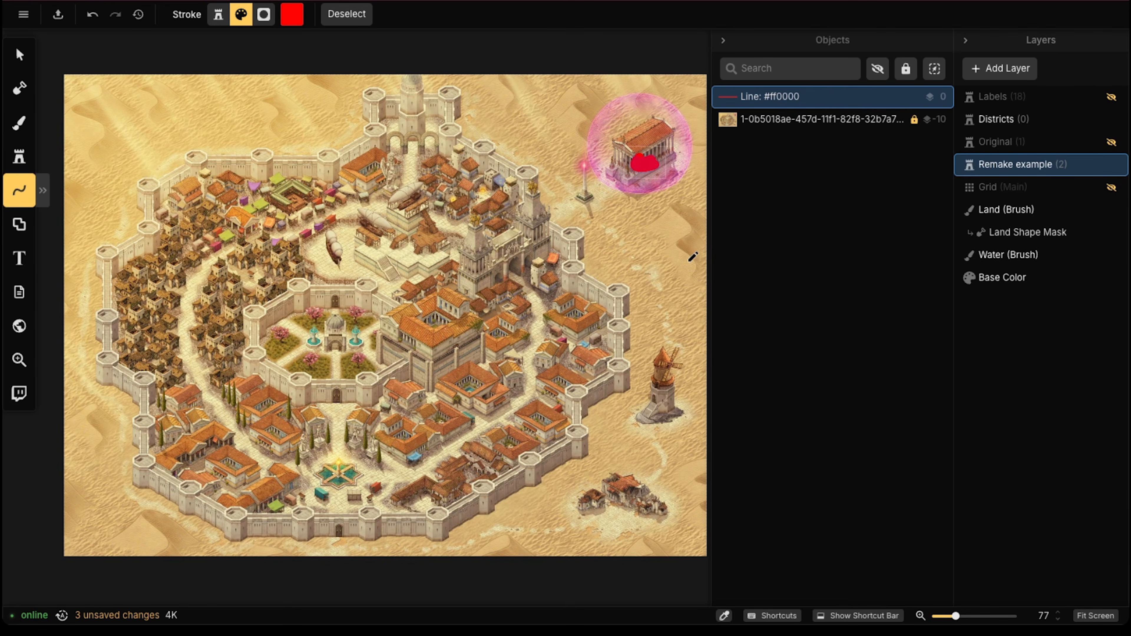
{"action": "left_click_drag", "start_coordinate": [685, 371], "coordinate": [673, 393]}
{"action": "mouse_move", "coordinate": [654, 472]}
{"action": "left_mouse_down"}
{"action": "mouse_move", "coordinate": [663, 487]}
{"action": "mouse_move", "coordinate": [674, 463]}
{"action": "left_mouse_up"}
{"action": "key", "text": "ctrl+z"}
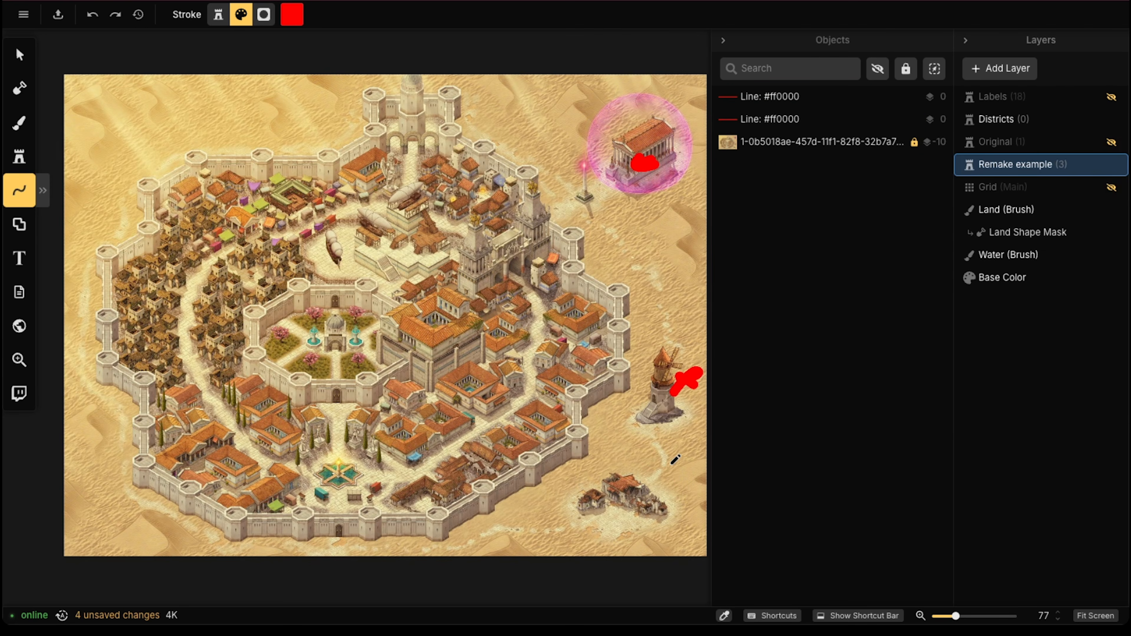
{"action": "key", "text": "ctrl+z"}
{"action": "key", "text": "ctrl+z"}
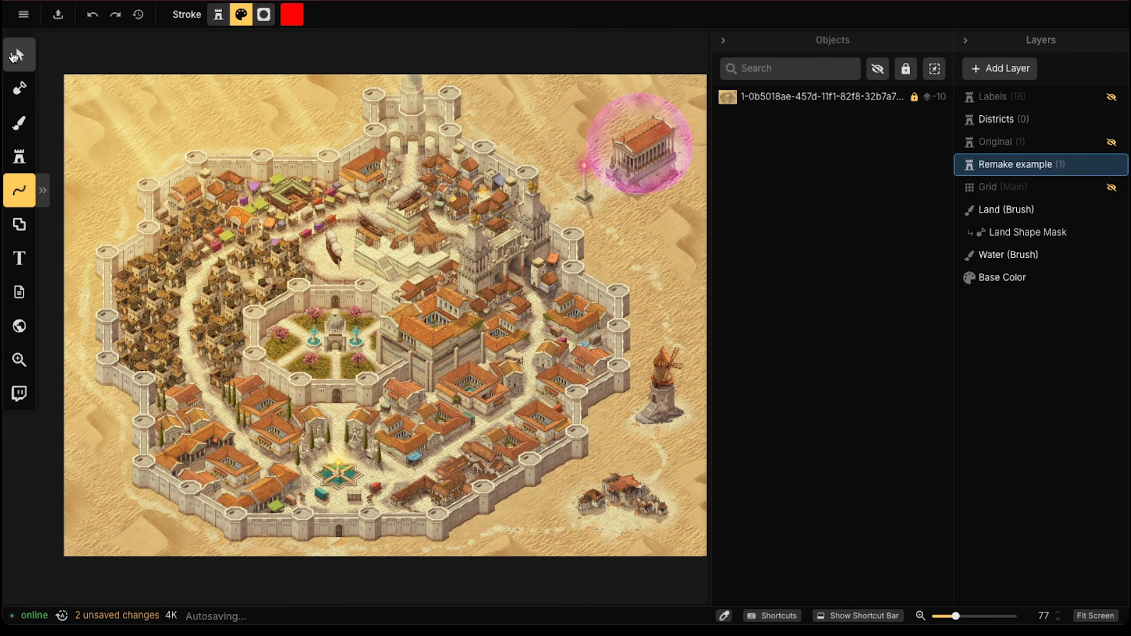
- With the Select tool, show the Labels layer's 18 place names, keep Original hidden, and select the Original layer
{"action": "left_click", "coordinate": [14, 56]}
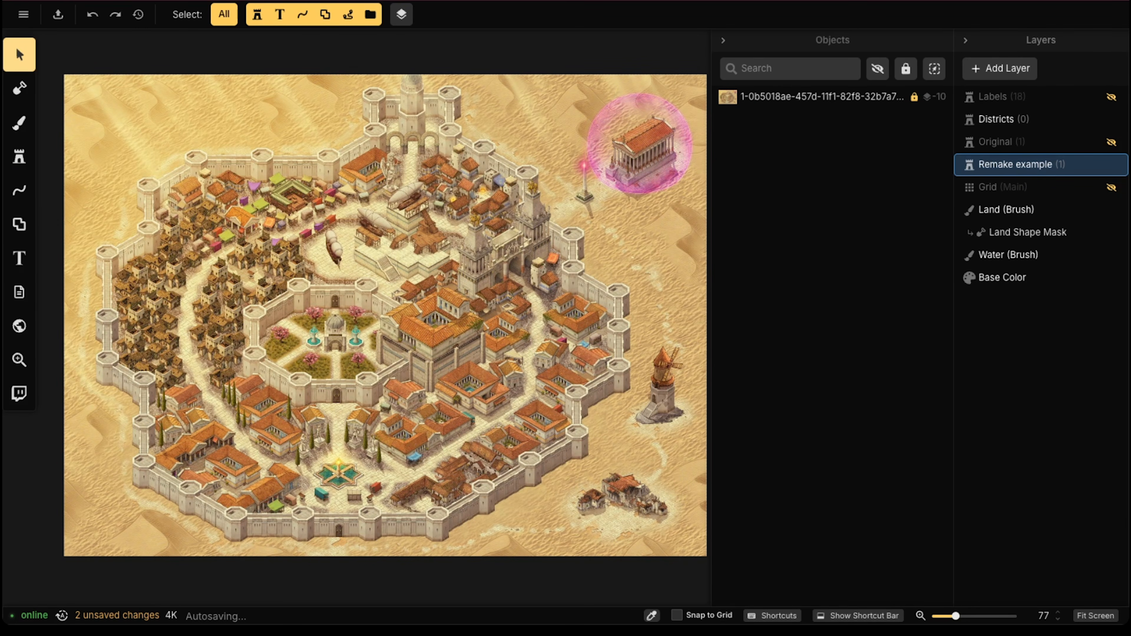
{"action": "left_click", "coordinate": [1113, 99]}
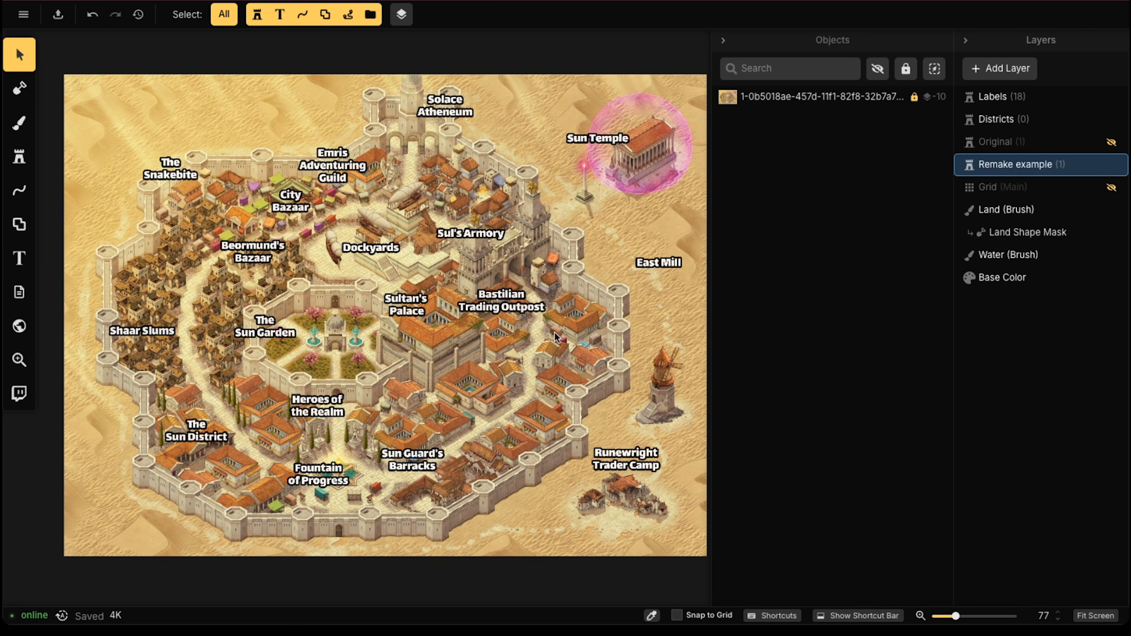
{"action": "left_click", "coordinate": [1114, 142]}
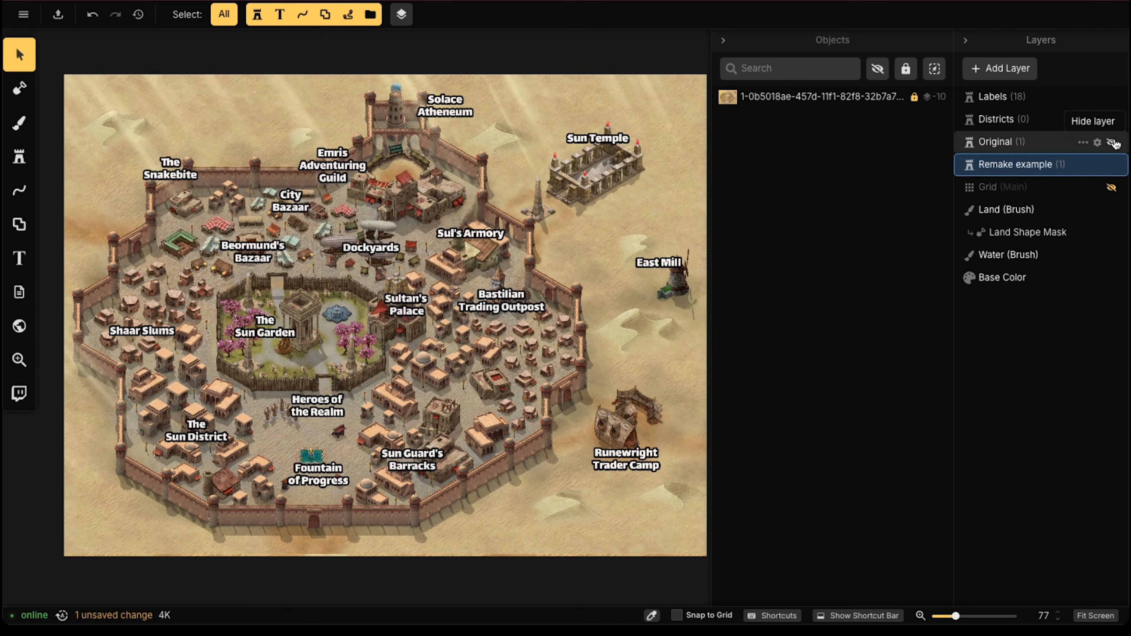
{"action": "left_click", "coordinate": [1114, 142]}
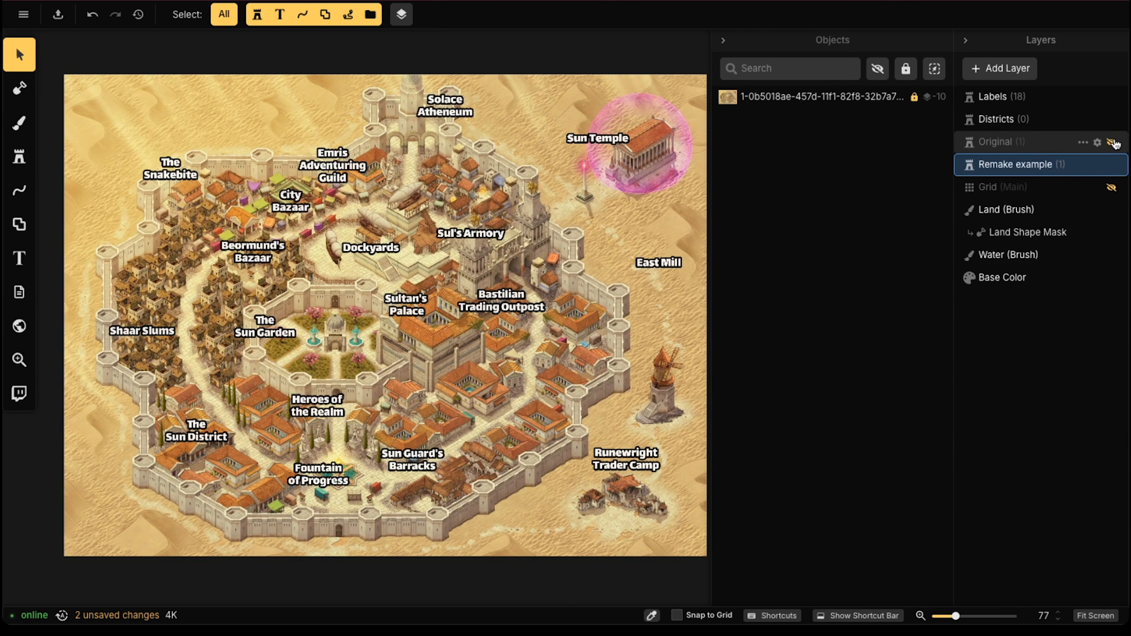
{"action": "left_click", "coordinate": [1020, 147]}
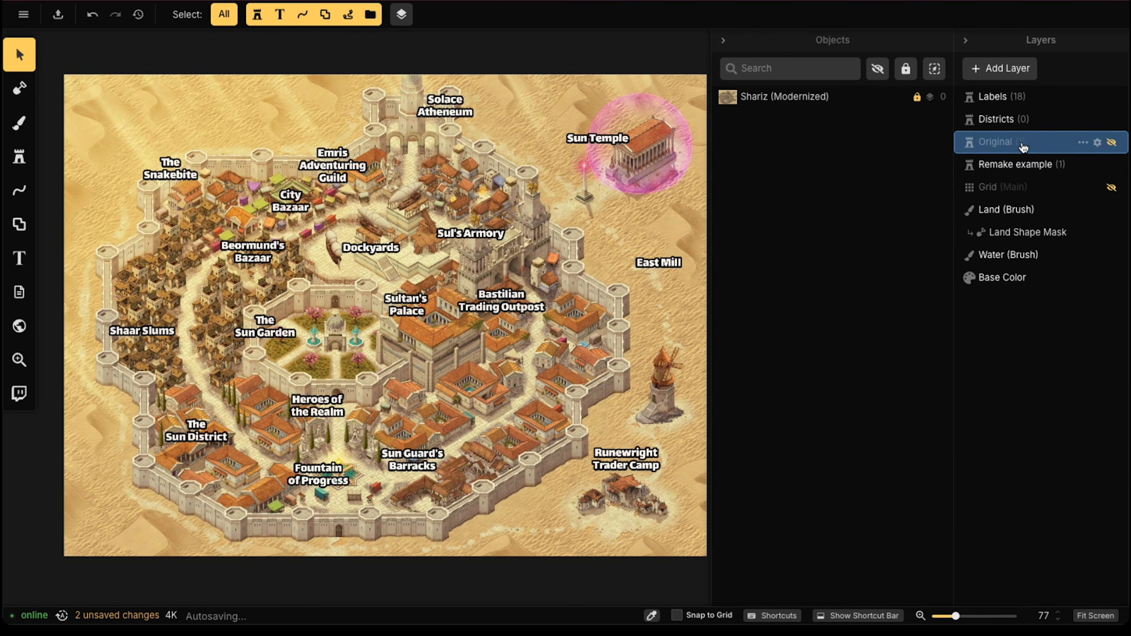
- Delete the Remake example layer, hide the labels and show the Original city again
{"action": "left_click", "coordinate": [1017, 173]}
{"action": "right_click", "coordinate": [1017, 172]}
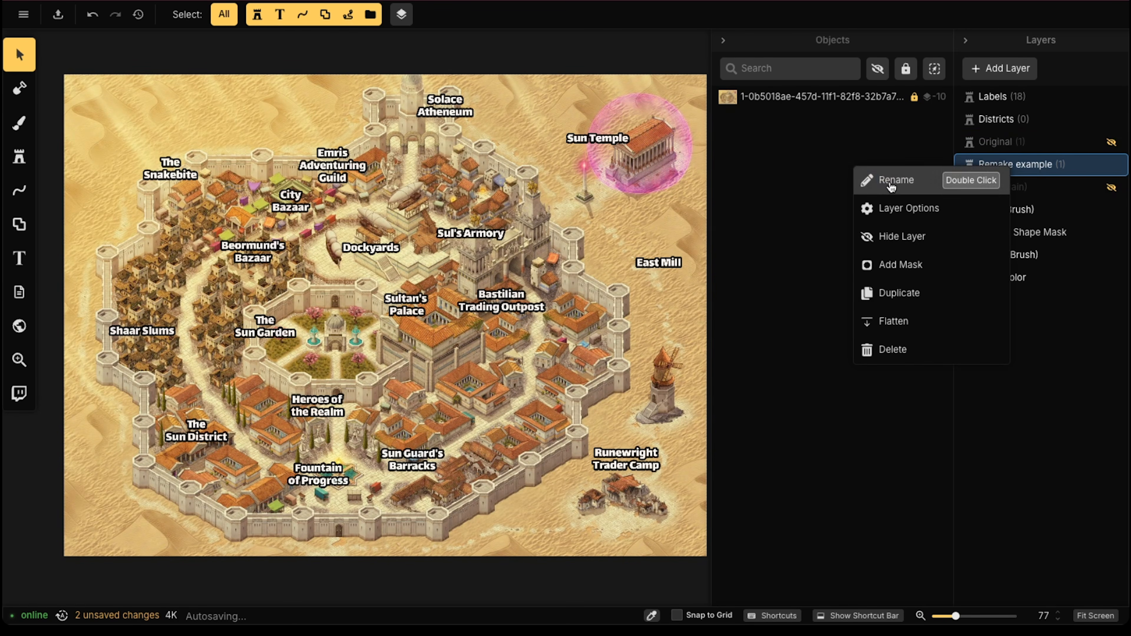
{"action": "left_click", "coordinate": [898, 349]}
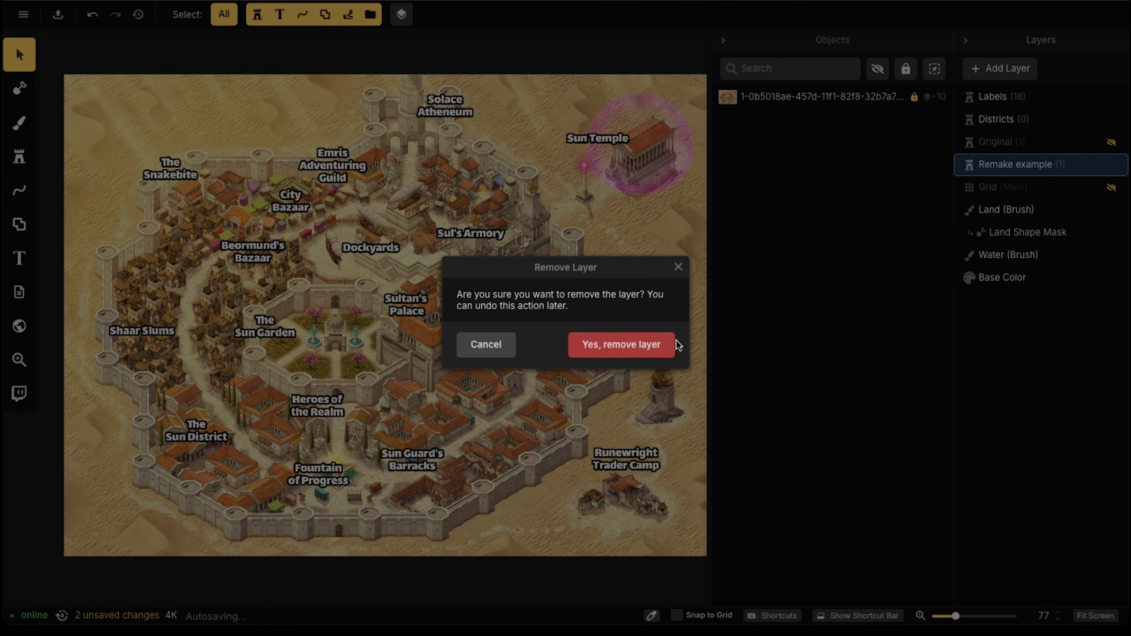
{"action": "left_click", "coordinate": [588, 343]}
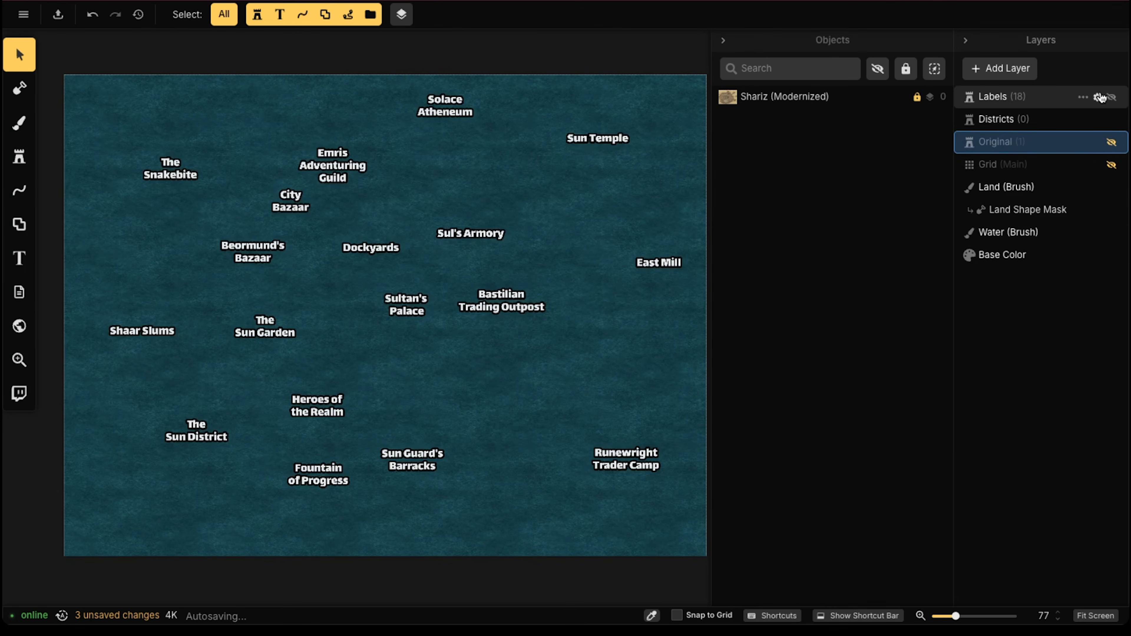
{"action": "left_click", "coordinate": [1112, 96]}
{"action": "left_click", "coordinate": [1111, 142]}
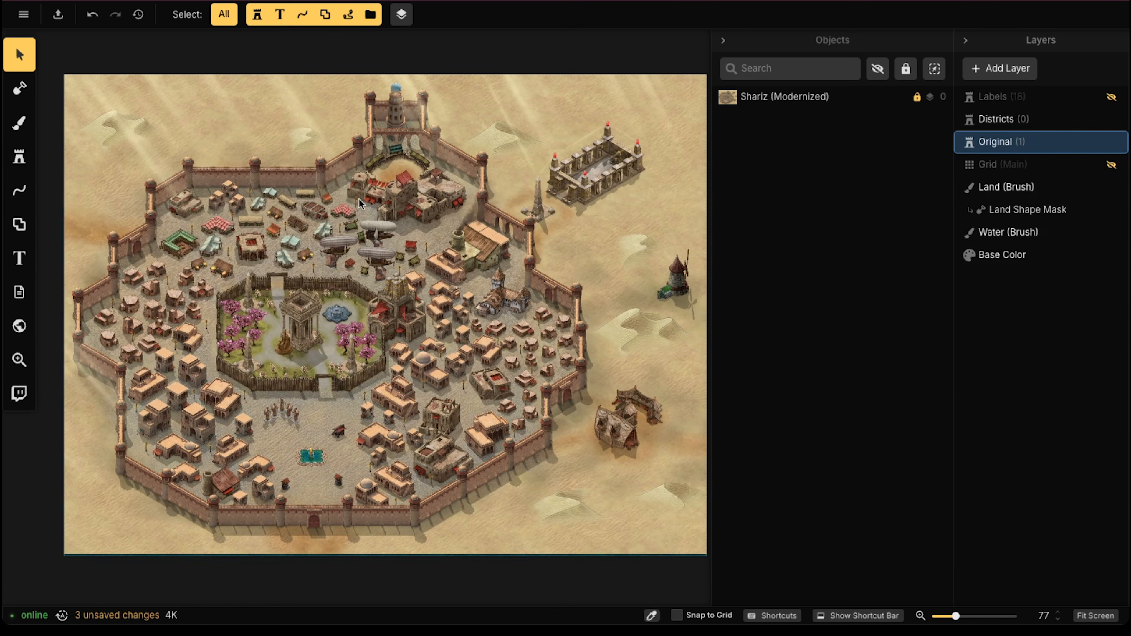
- Lower the Shariz city stamp's opacity to 19%, then hide the Original layer
{"action": "left_click", "coordinate": [804, 99]}
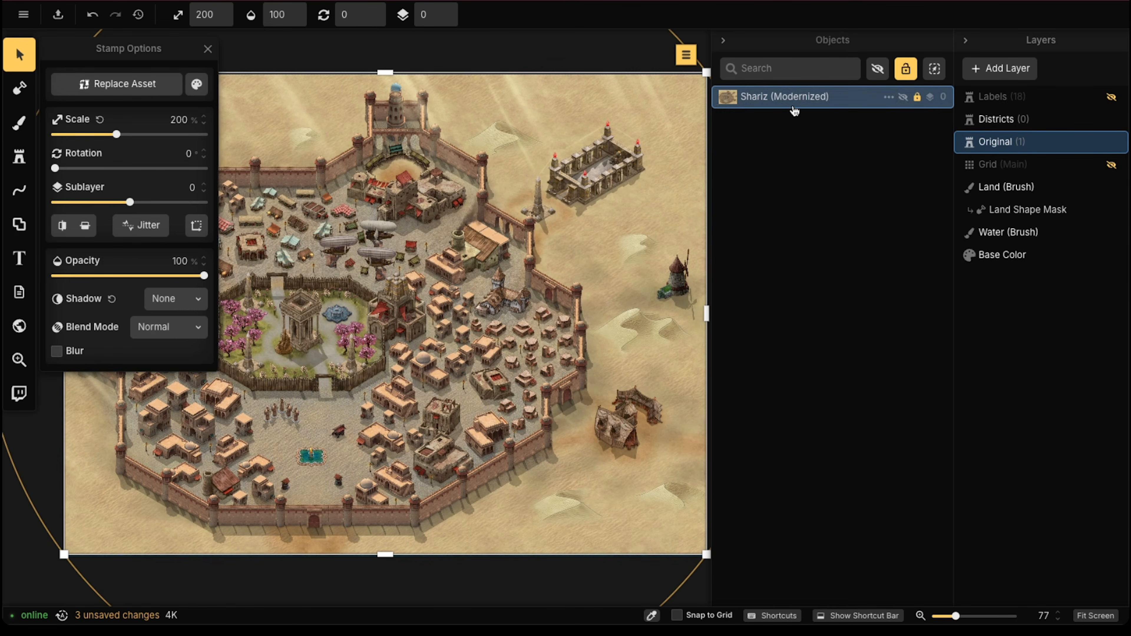
{"action": "left_click_drag", "start_coordinate": [106, 276], "coordinate": [84, 277]}
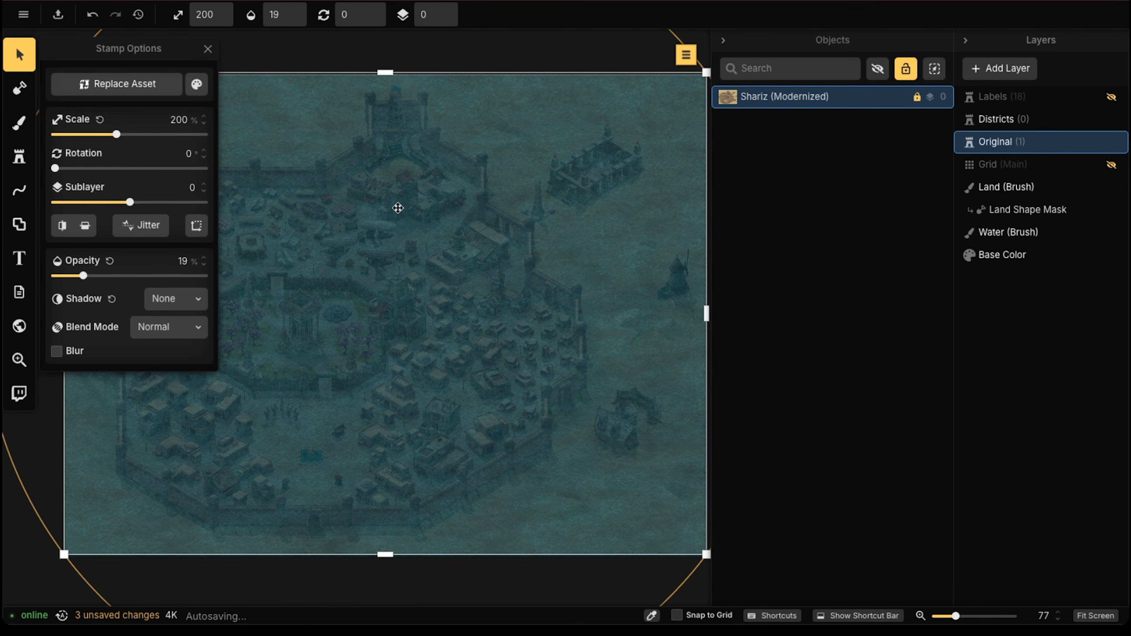
{"action": "left_click_drag", "start_coordinate": [444, 234], "coordinate": [525, 237]}
{"action": "left_click", "coordinate": [301, 142]}
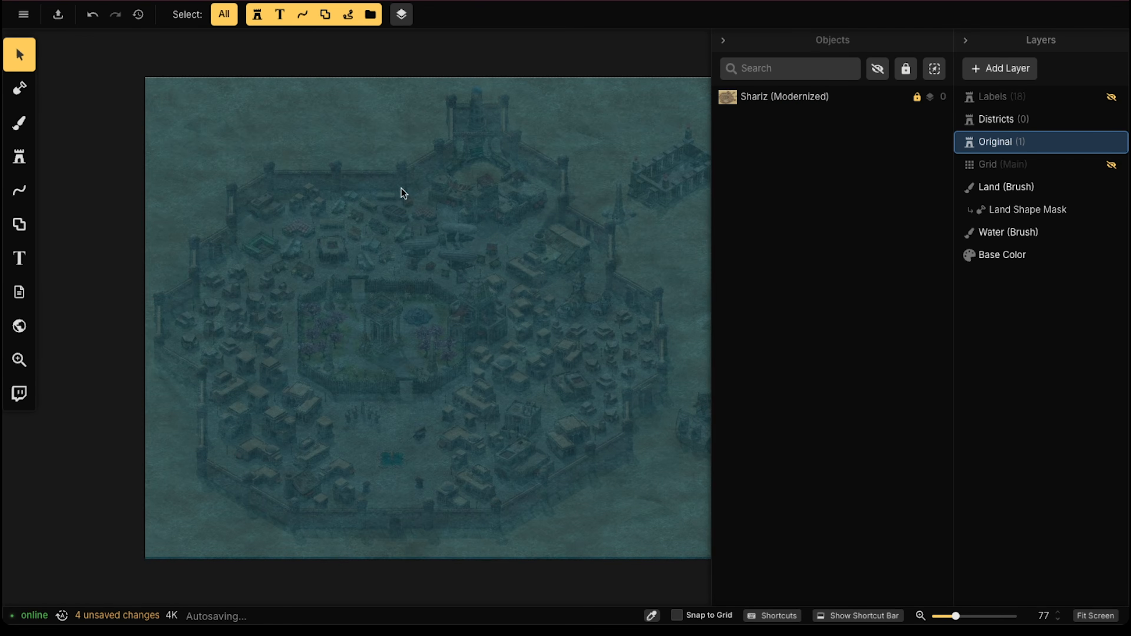
{"action": "key", "text": "ctrl+z"}
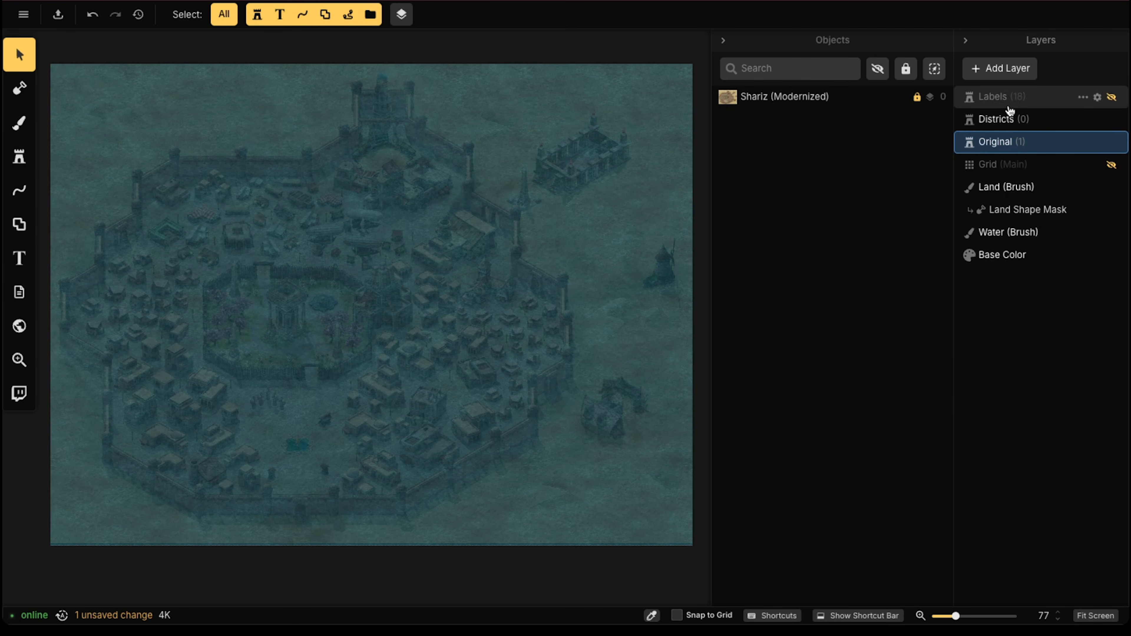
{"action": "left_click", "coordinate": [1111, 143]}
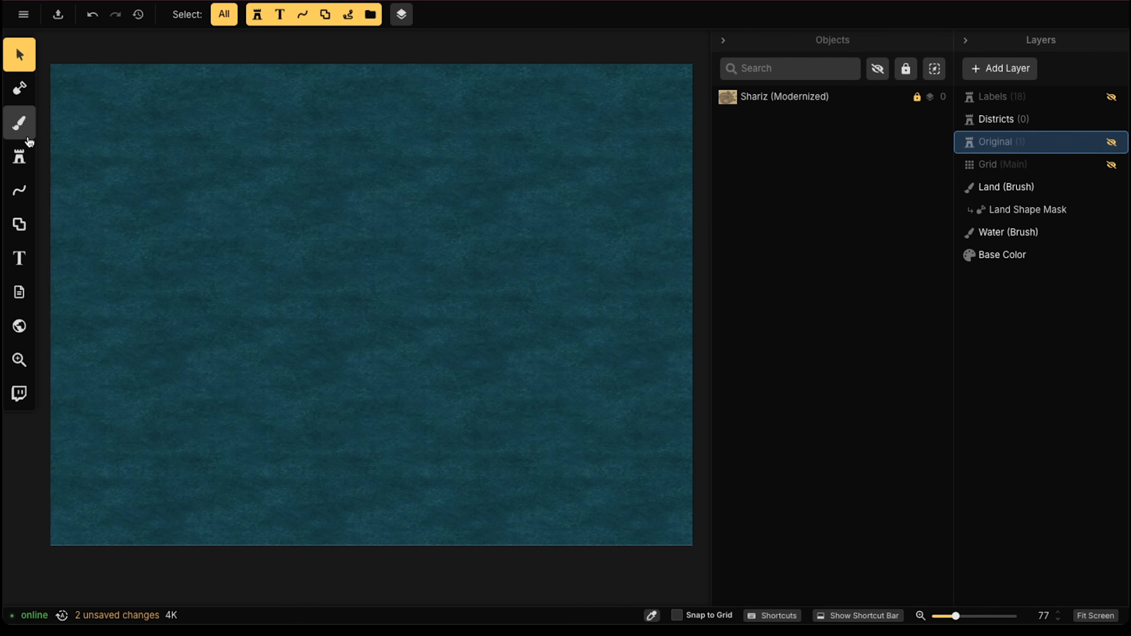
- Fill the entire Water layer with the Desert texture from the Texture Catalog
{"action": "left_click", "coordinate": [19, 124]}
{"action": "left_click", "coordinate": [154, 294]}
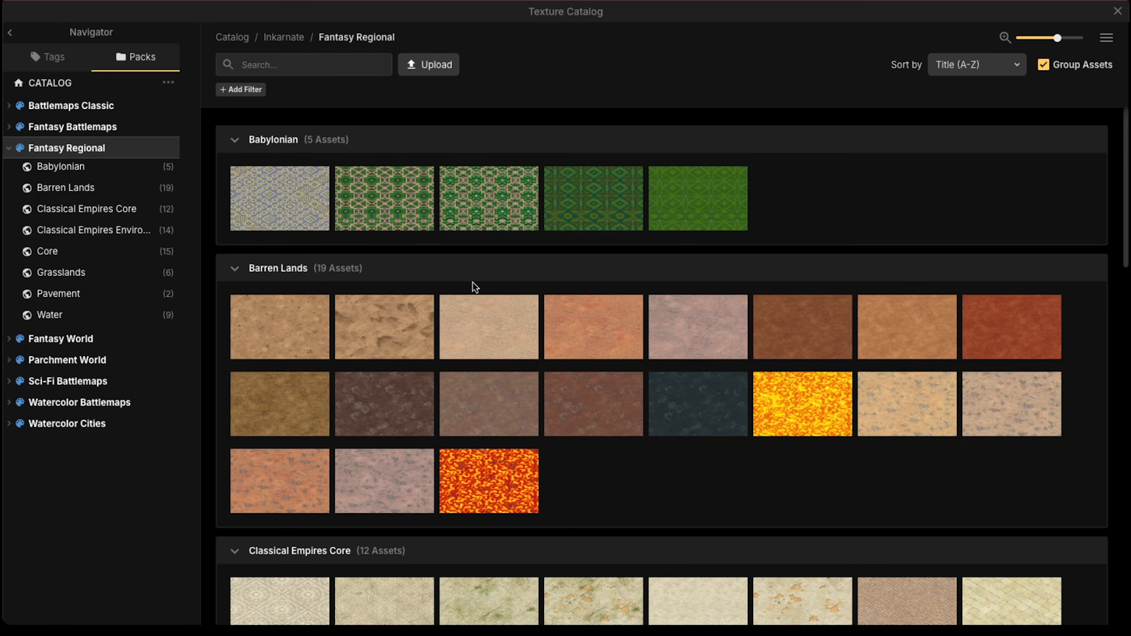
{"action": "scroll", "coordinate": [471, 499], "scroll_direction": "down", "scroll_amount": 10}
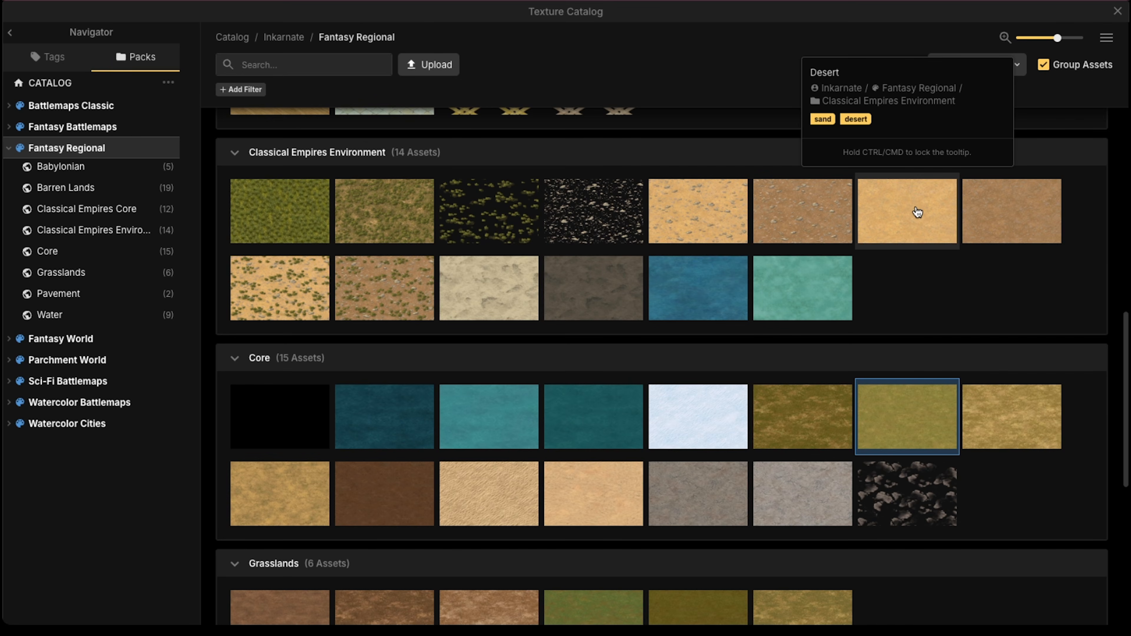
{"action": "left_click", "coordinate": [917, 223]}
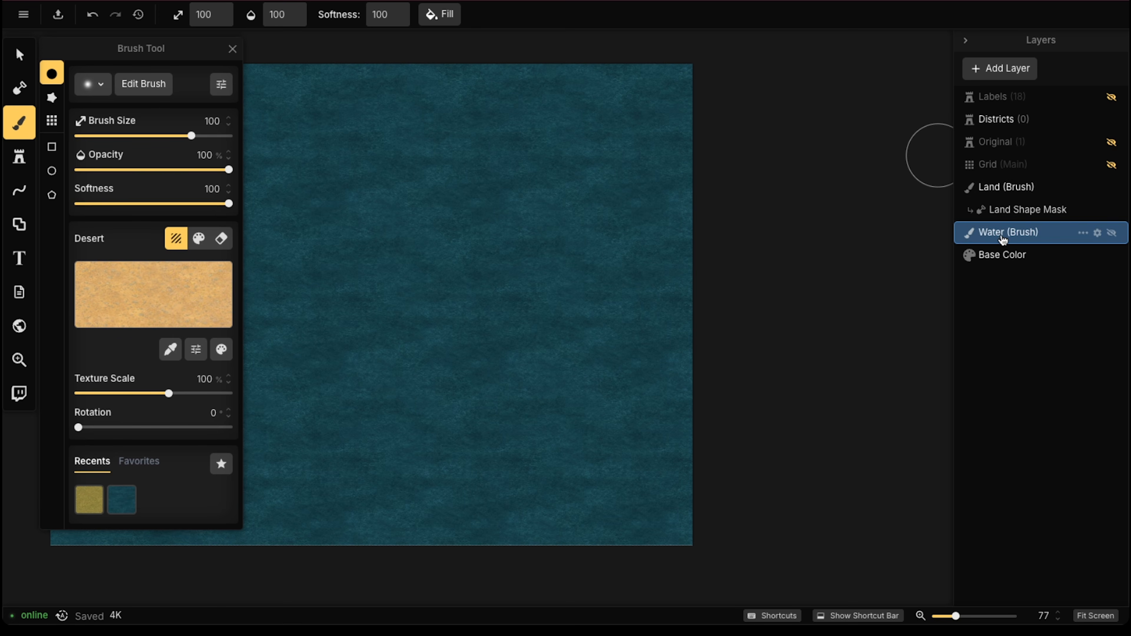
{"action": "left_click", "coordinate": [435, 18]}
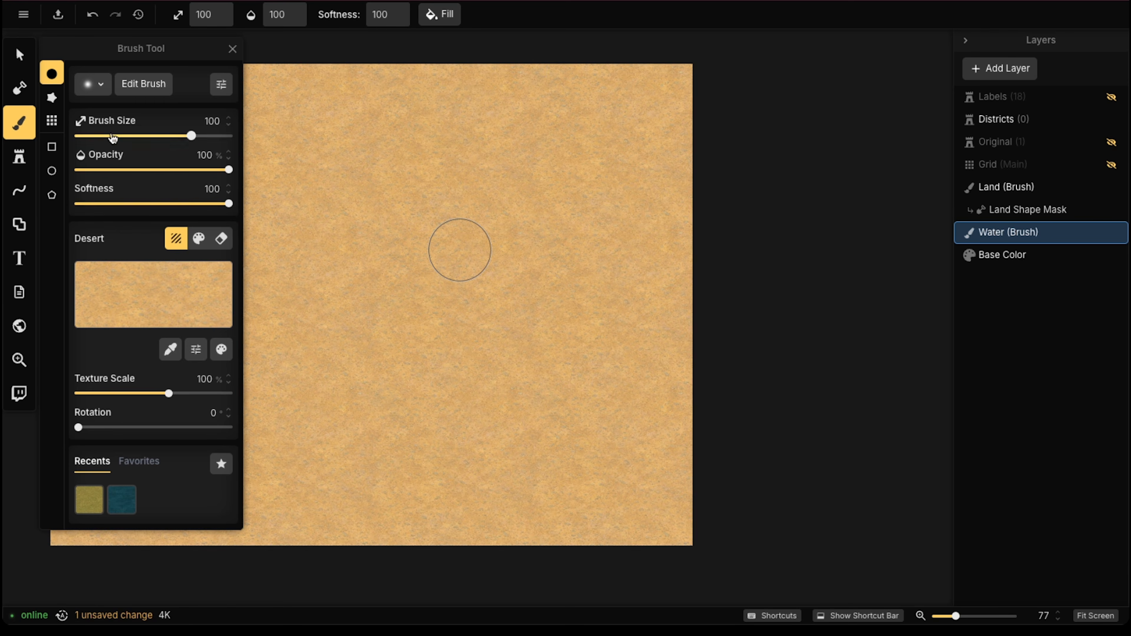
{"action": "left_click", "coordinate": [19, 55]}
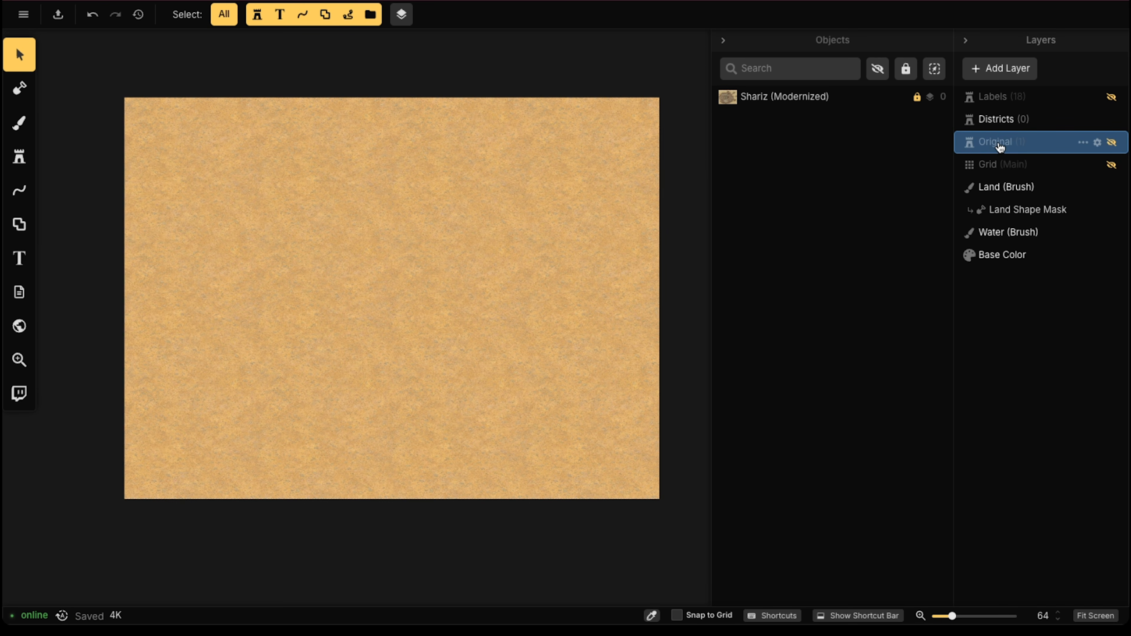
- Add an object layer named Back Wall above the Districts layer
{"action": "left_click", "coordinate": [997, 120]}
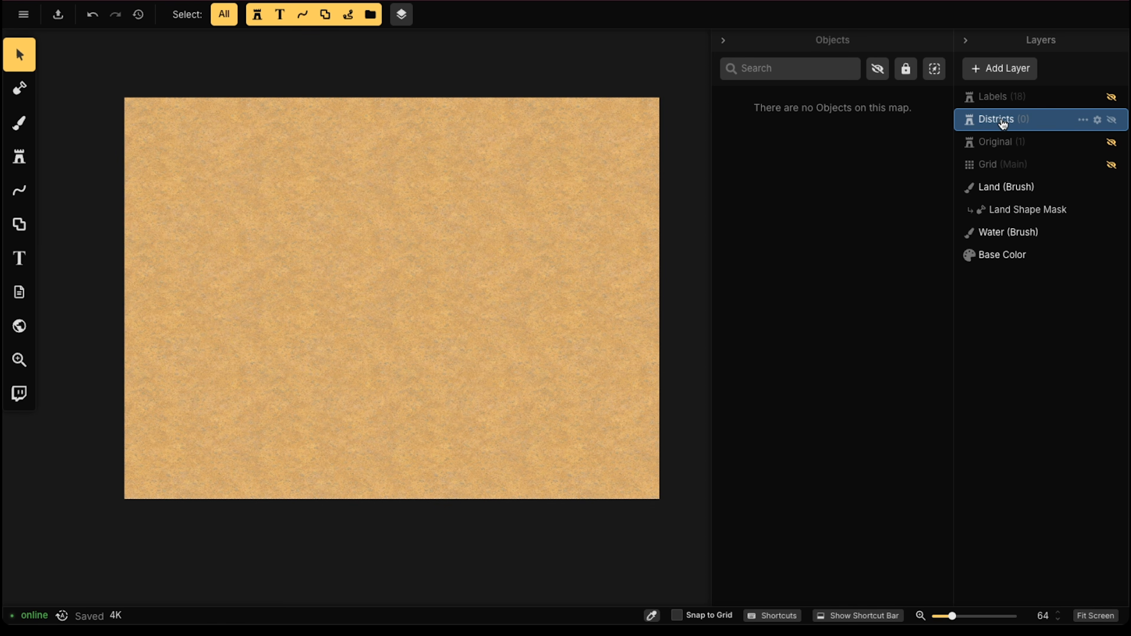
{"action": "left_click", "coordinate": [996, 72]}
{"action": "left_click", "coordinate": [997, 92]}
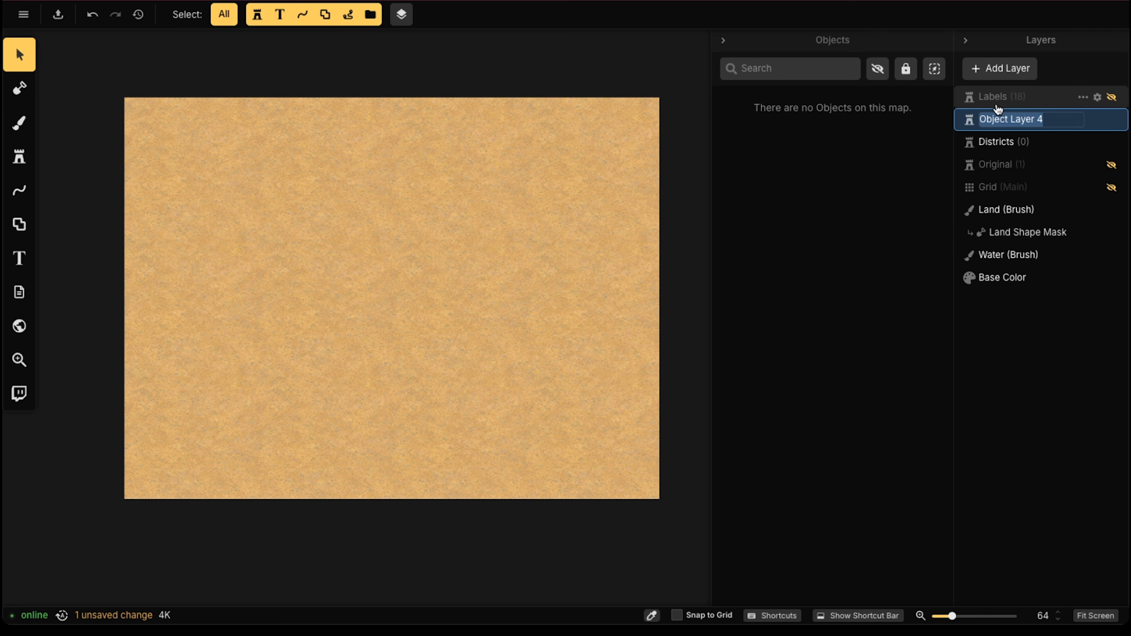
{"action": "type", "text": "Back Wall"}
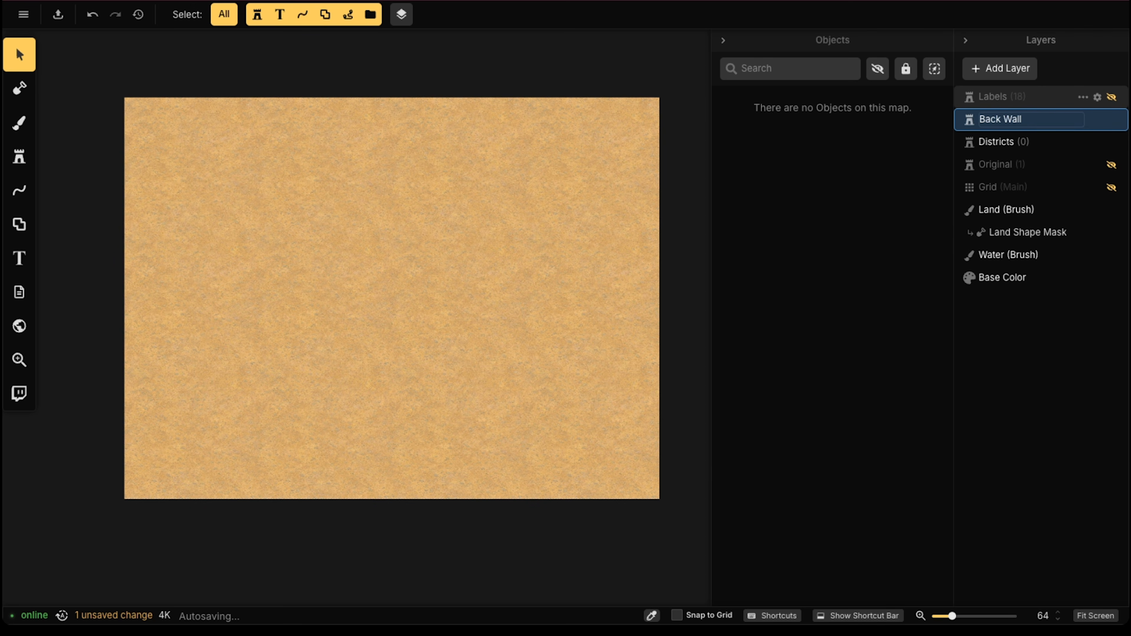
{"action": "left_click", "coordinate": [1005, 141]}
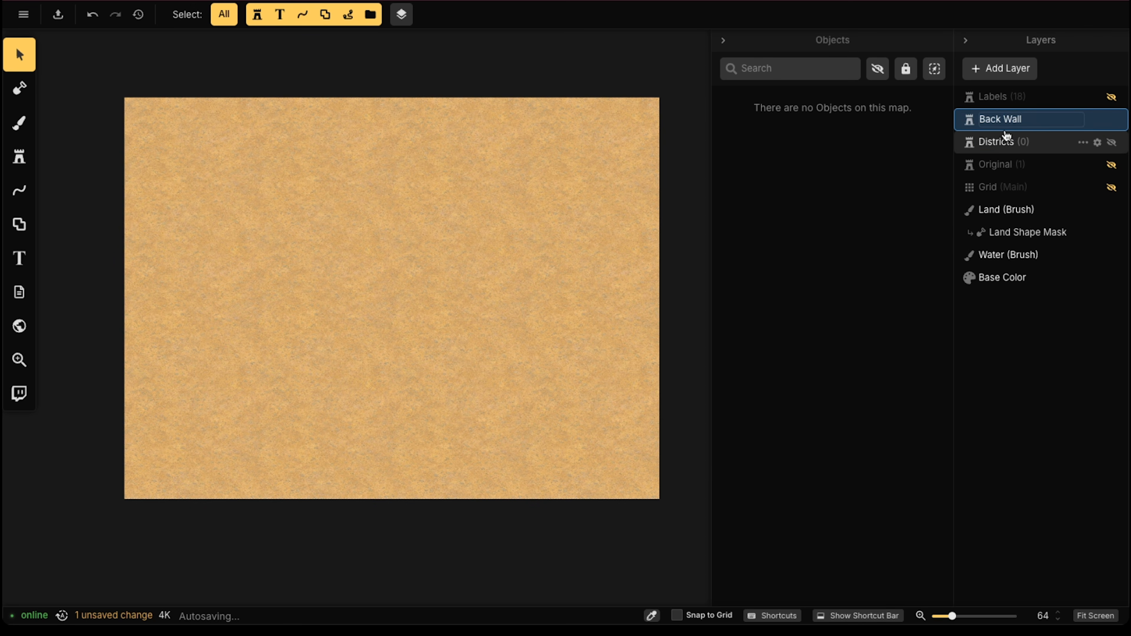
- Add a Front Wall object layer and move it below Districts
{"action": "left_click", "coordinate": [1006, 72]}
{"action": "left_click", "coordinate": [1019, 95]}
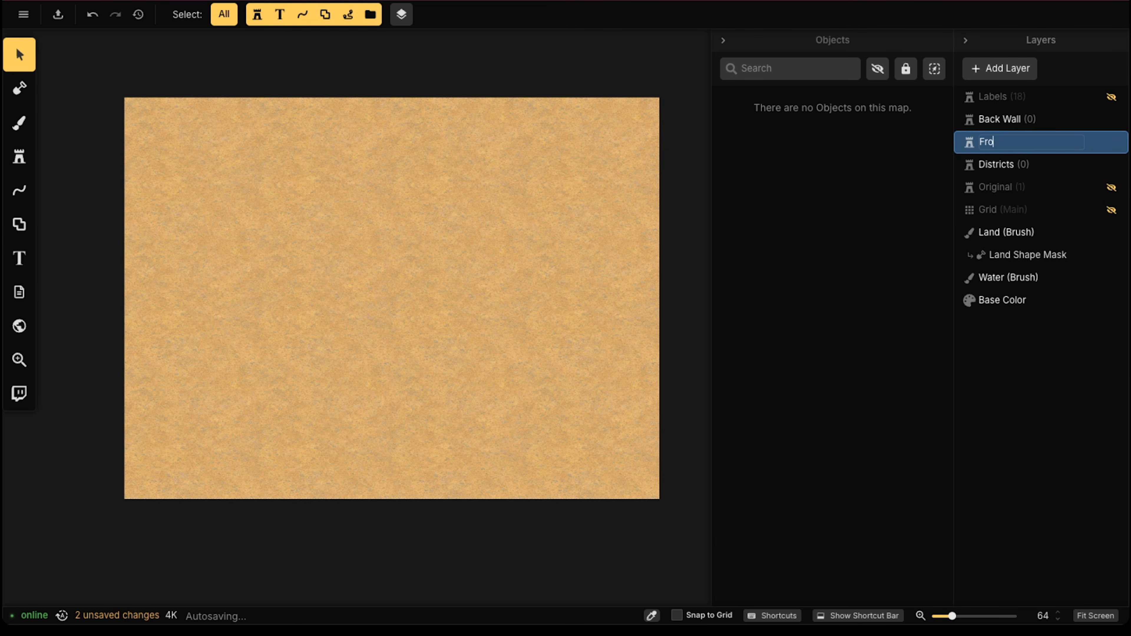
{"action": "left_click", "coordinate": [1064, 166]}
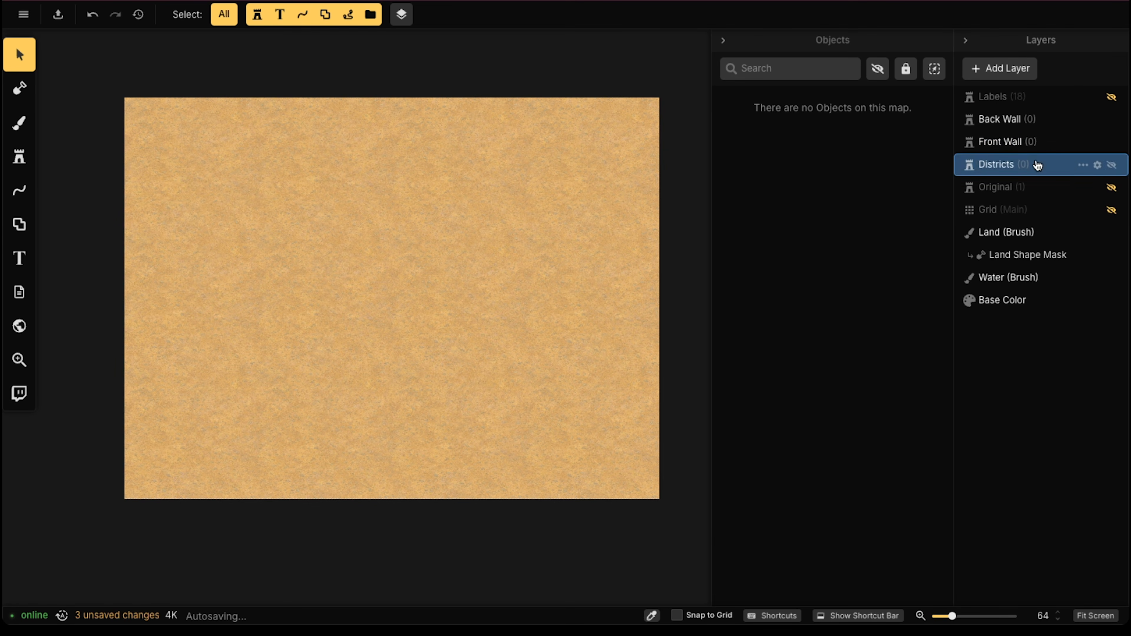
{"action": "left_click_drag", "start_coordinate": [991, 149], "coordinate": [994, 177]}
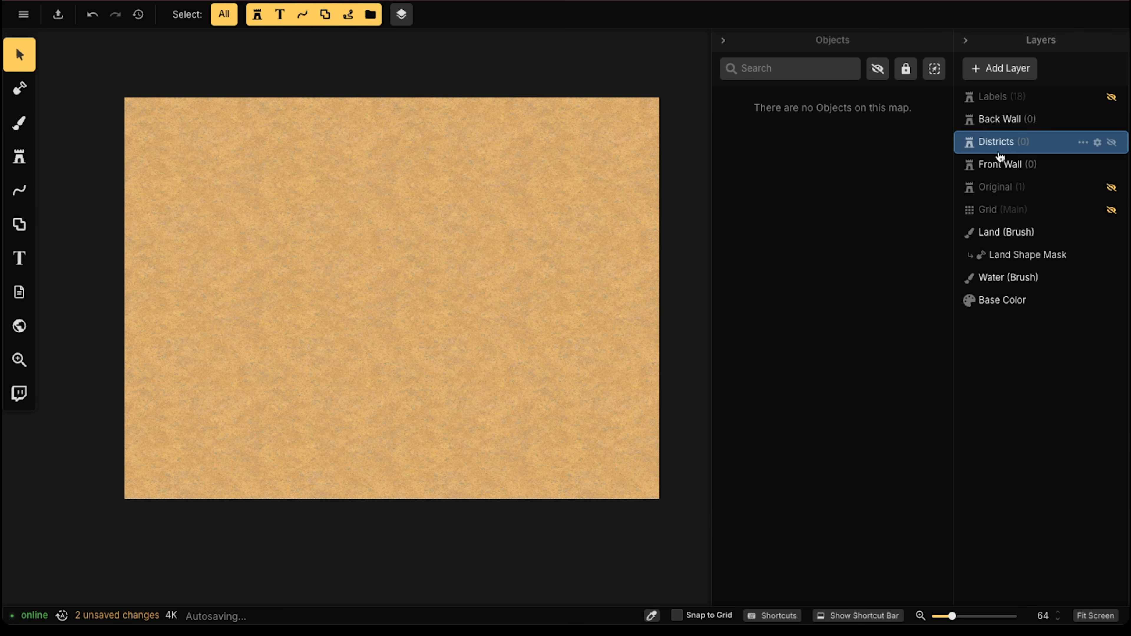
{"action": "left_click", "coordinate": [1000, 165]}
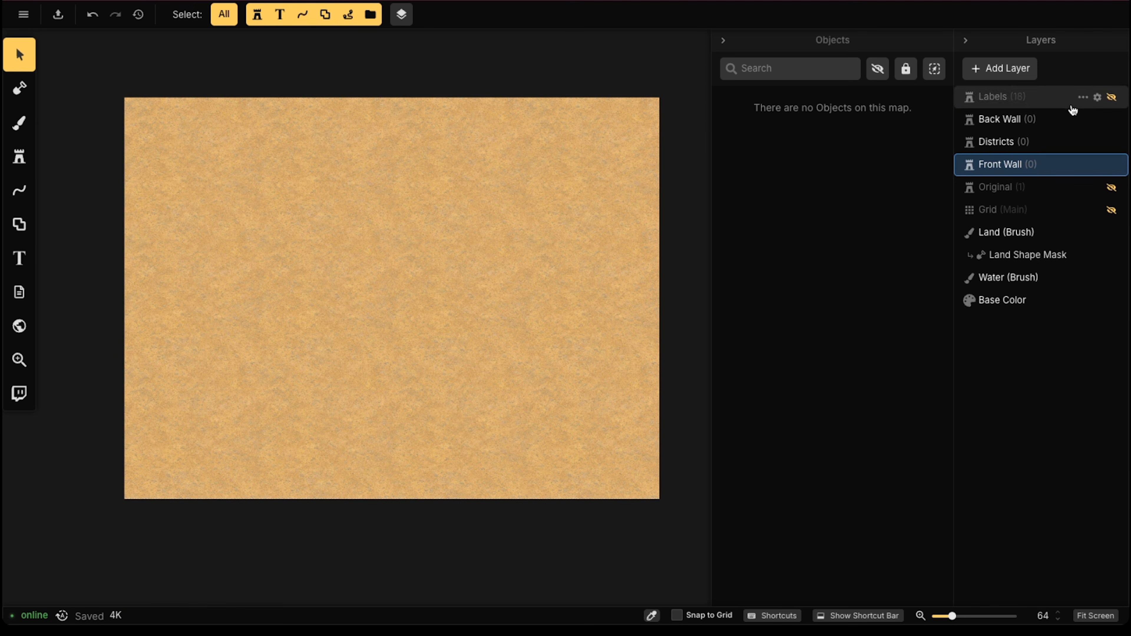
{"action": "left_click", "coordinate": [1007, 142]}
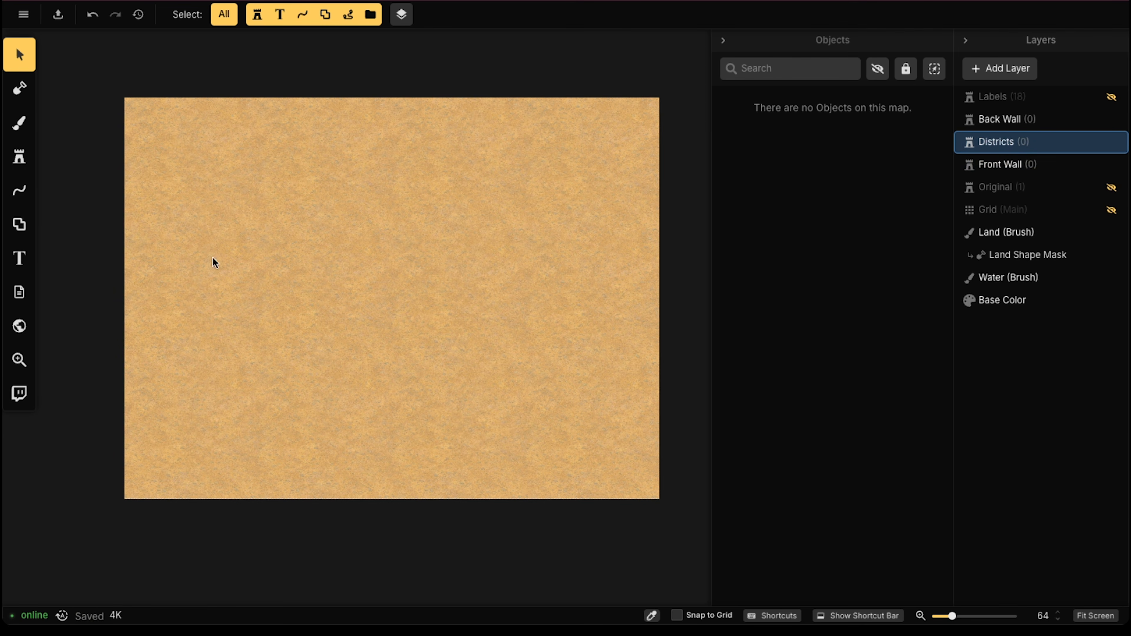
{"action": "left_click", "coordinate": [1018, 125]}
{"action": "left_click", "coordinate": [1014, 167]}
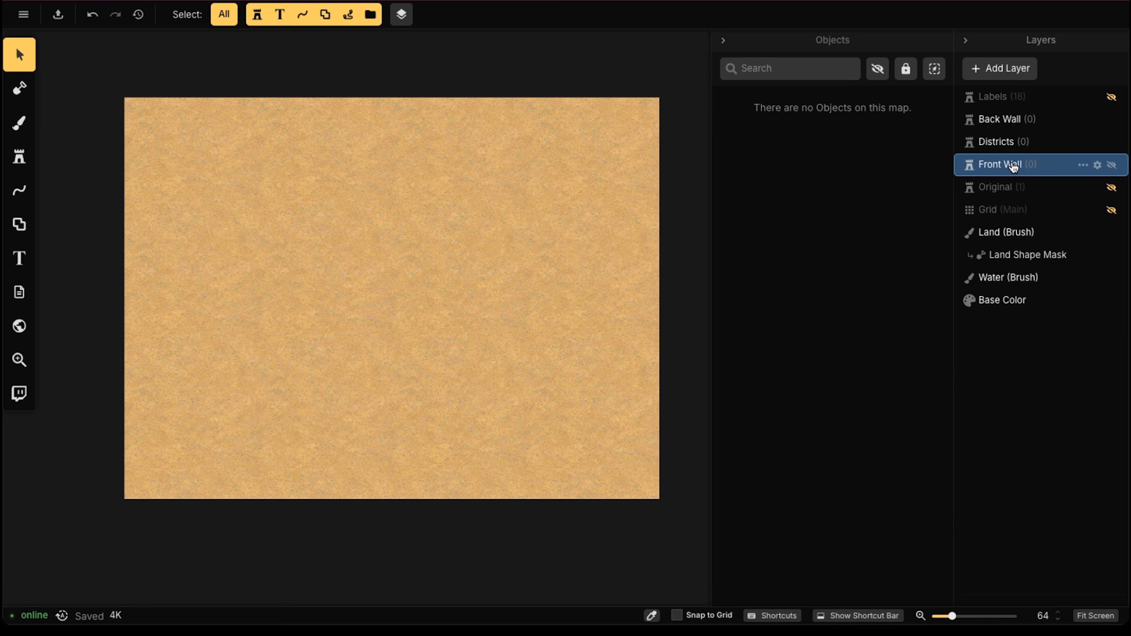
{"action": "left_click", "coordinate": [1016, 147]}
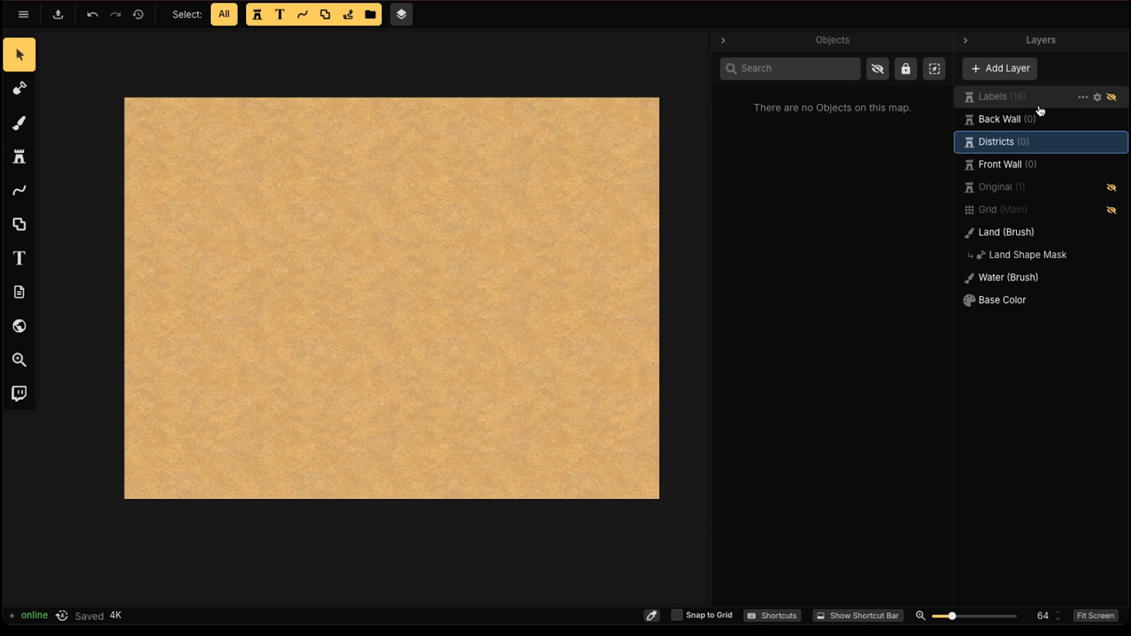
- Reveal the Original layer and raise the Shariz city stamp's opacity to 42%
{"action": "left_click", "coordinate": [1111, 187]}
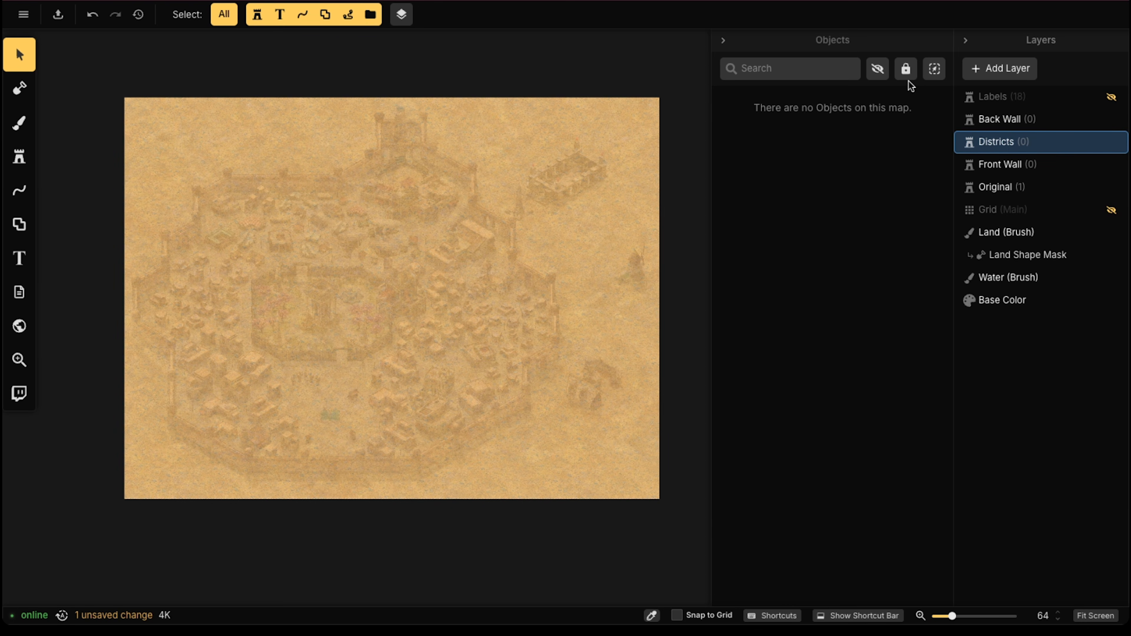
{"action": "left_click", "coordinate": [994, 187]}
{"action": "left_click", "coordinate": [831, 99]}
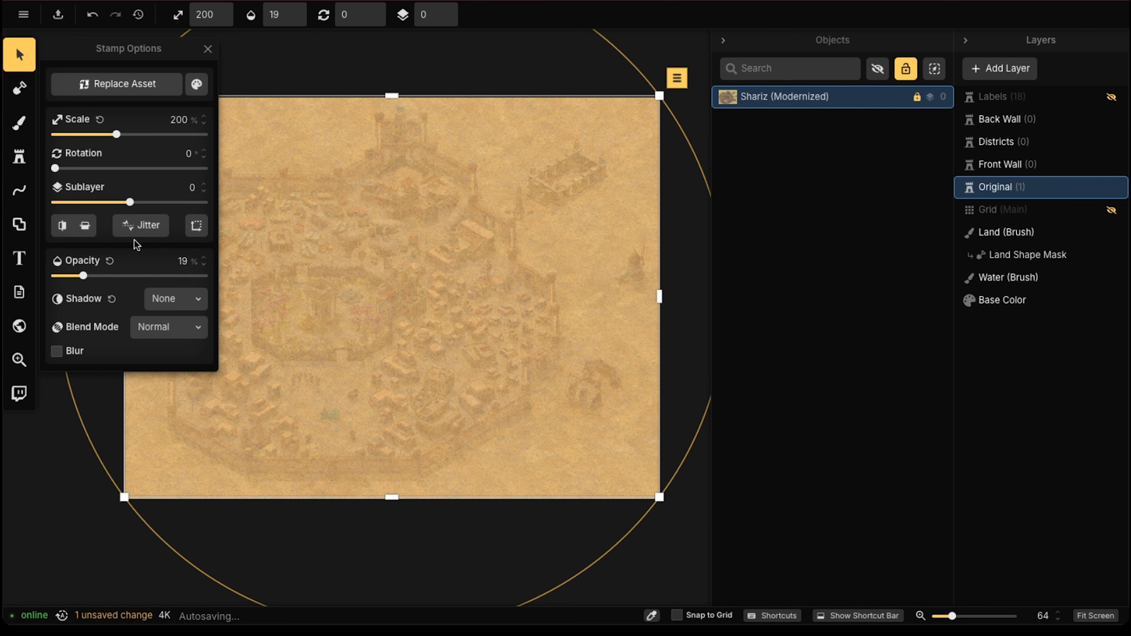
{"action": "left_click", "coordinate": [102, 276]}
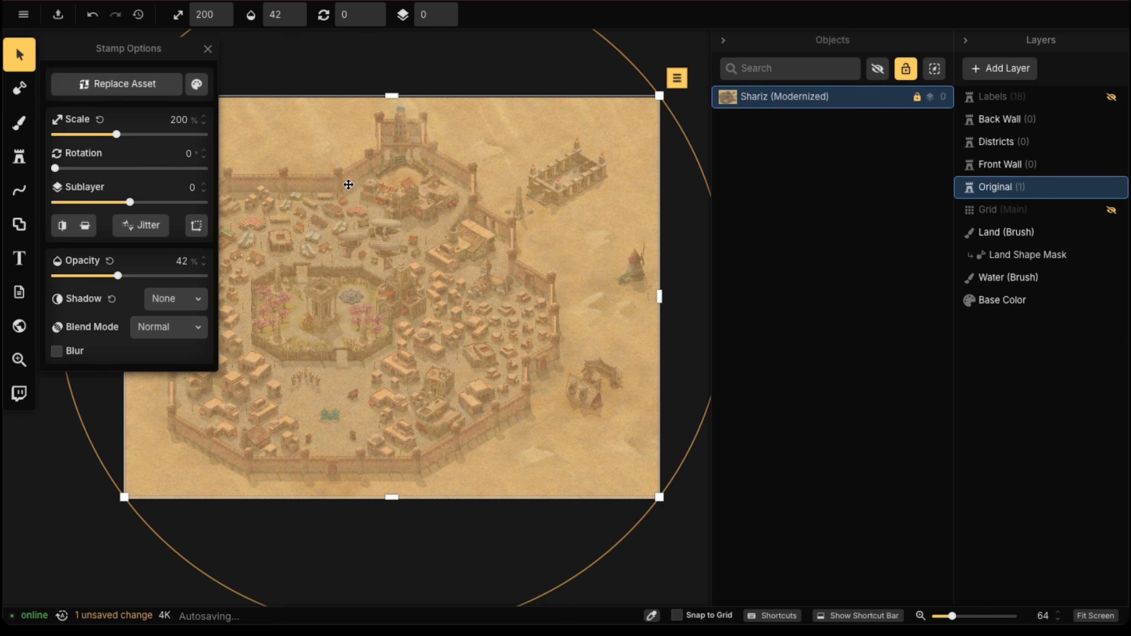
{"action": "left_click", "coordinate": [272, 211]}
{"action": "scroll", "coordinate": [308, 193], "scroll_direction": "left", "scroll_amount": 2}
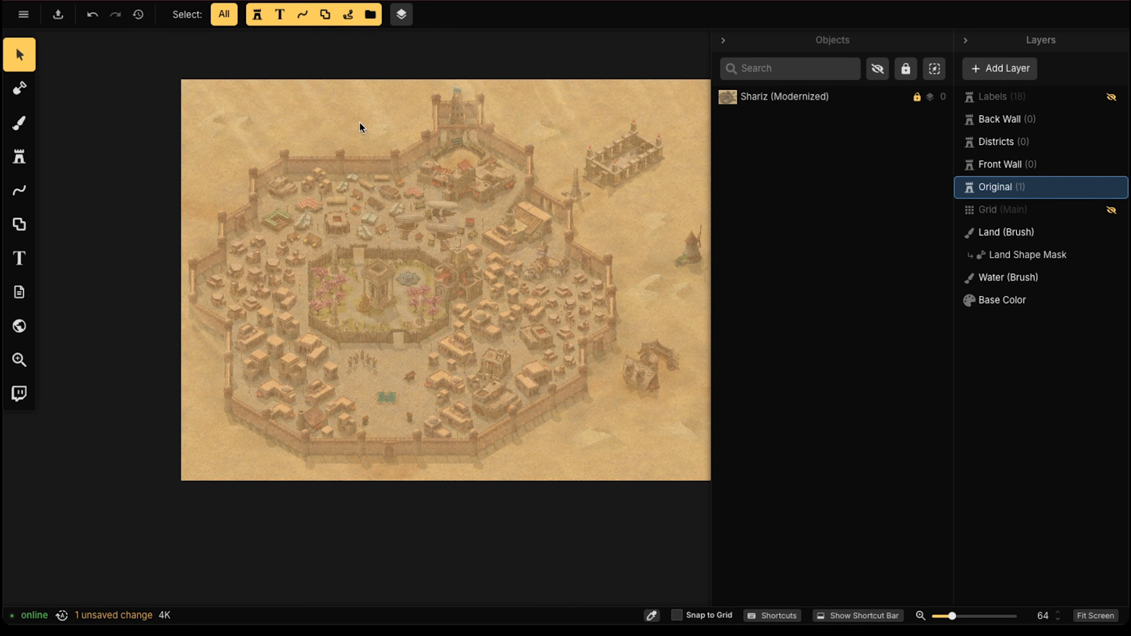
{"action": "scroll", "coordinate": [685, 285], "scroll_direction": "up", "scroll_amount": 3}
{"action": "scroll", "coordinate": [327, 236], "scroll_direction": "right", "scroll_amount": 2}
- Search the Stamp Catalog for 'dunes' and load the Large Dune stamp
{"action": "left_click", "coordinate": [18, 156]}
{"action": "left_click", "coordinate": [90, 223]}
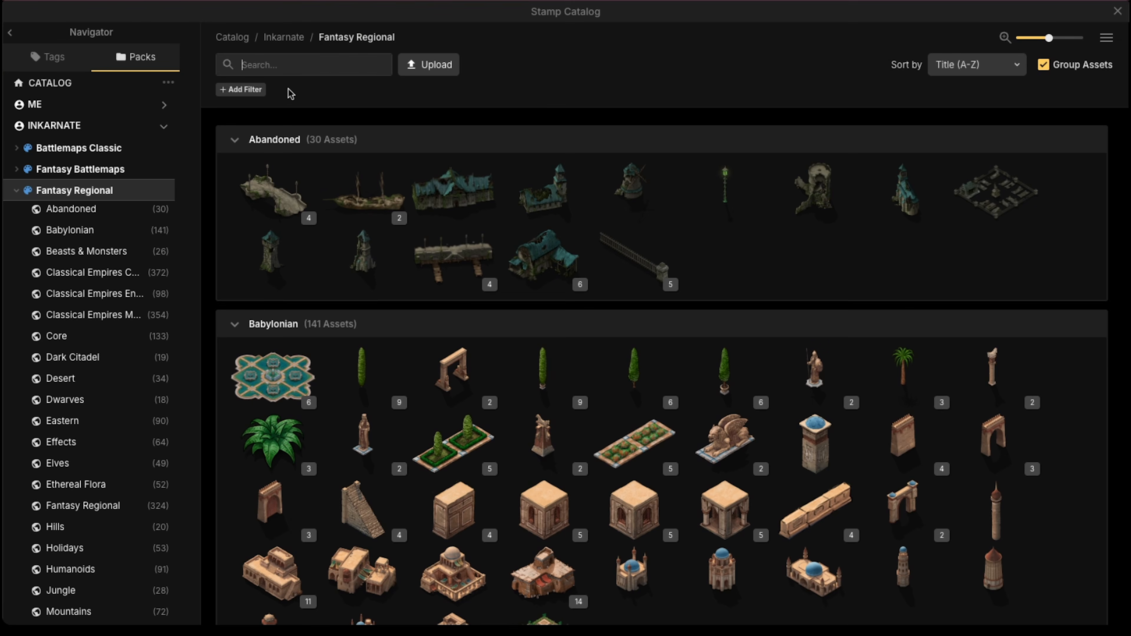
{"action": "type", "text": "dunes"}
{"action": "key", "text": "Return"}
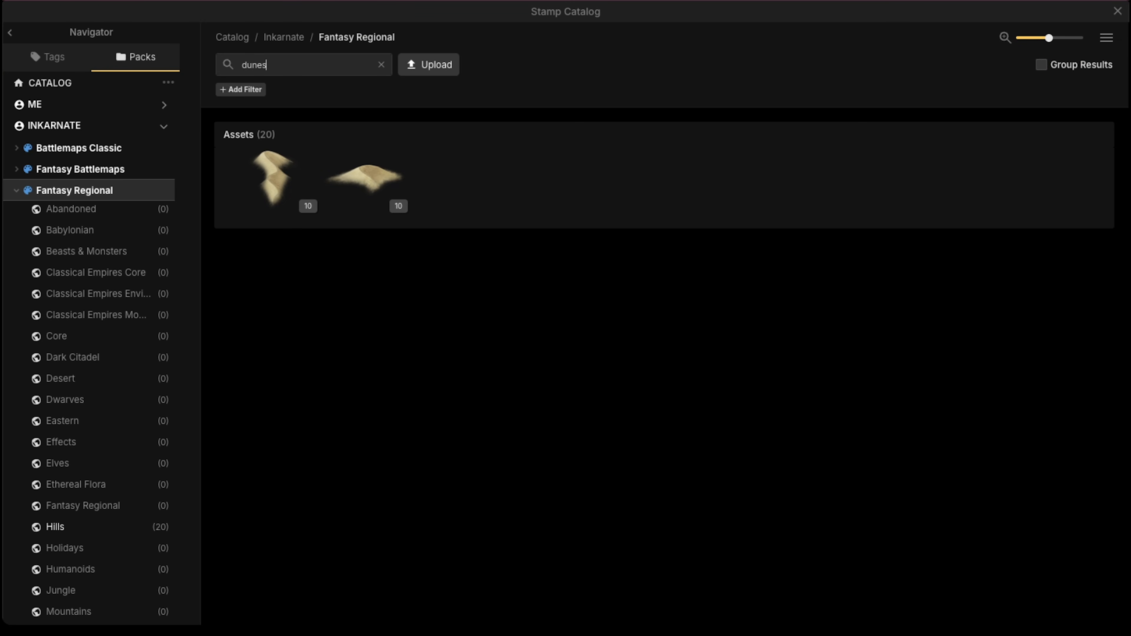
{"action": "left_click", "coordinate": [272, 170]}
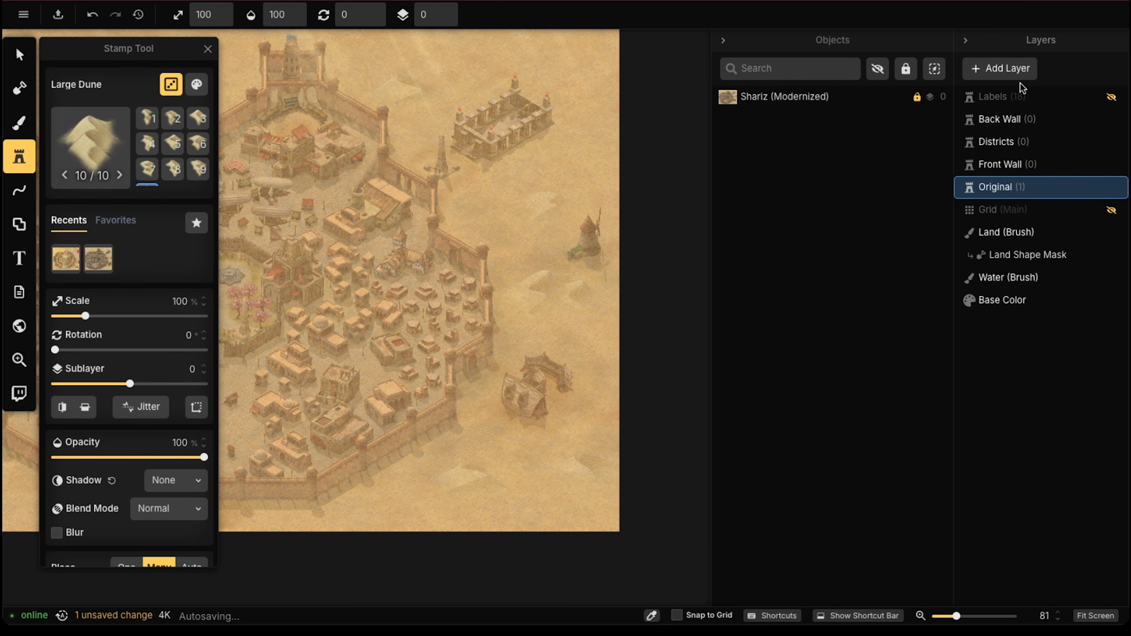
{"action": "left_click", "coordinate": [1002, 69]}
- Create an object layer named Terrain just above the Original layer
{"action": "left_click", "coordinate": [1018, 106]}
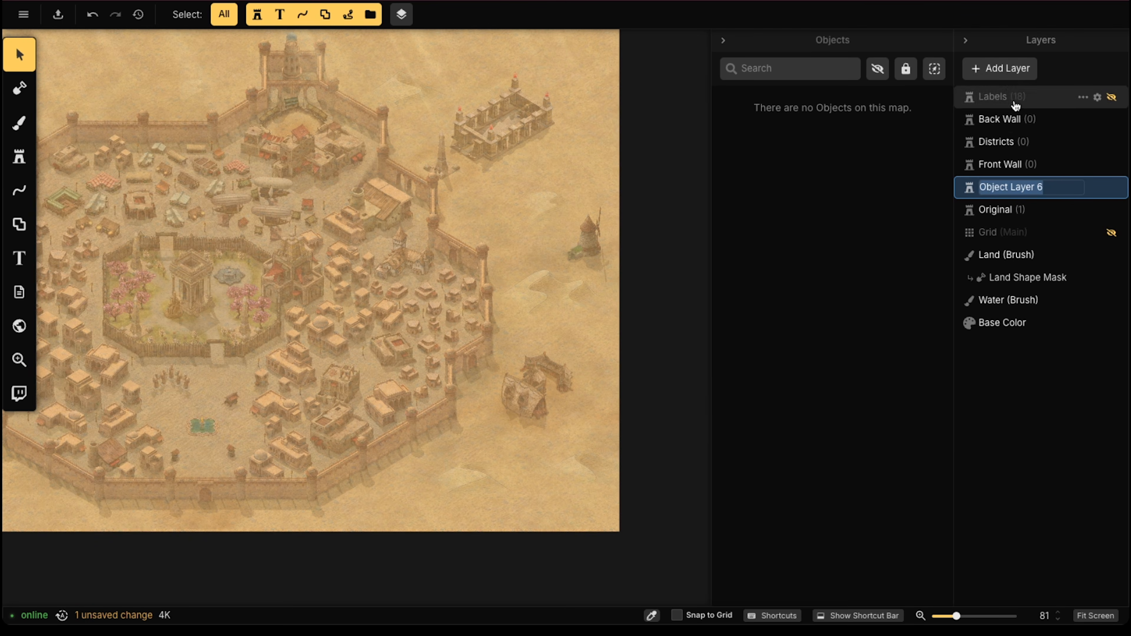
{"action": "type", "text": "Twer"}
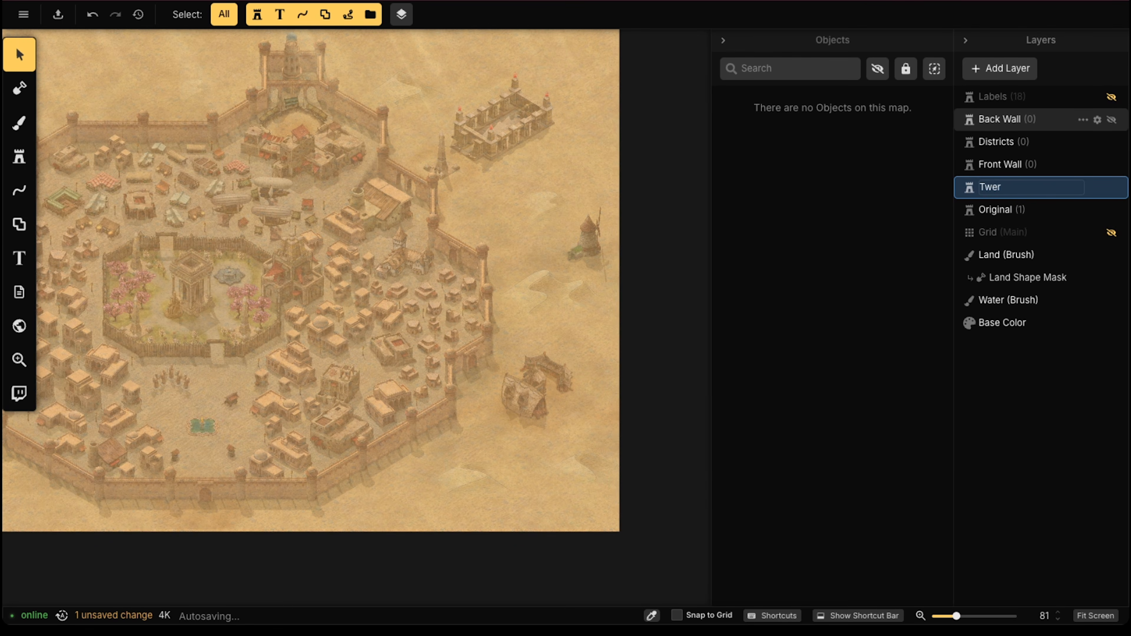
{"action": "type", "text": "ain"}
{"action": "key", "text": "Return"}
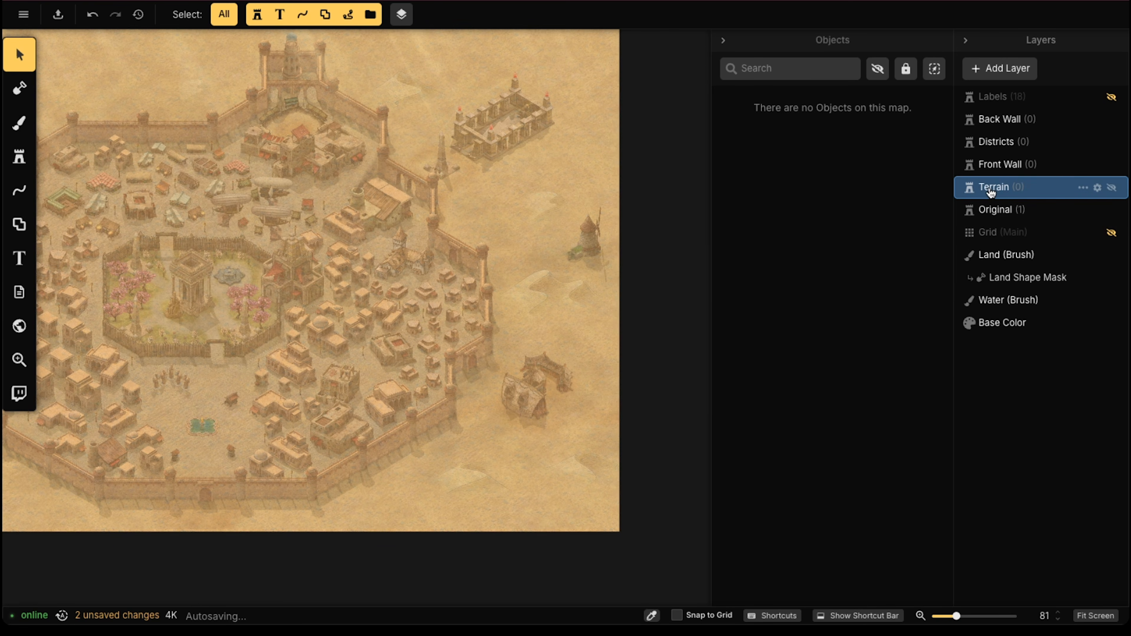
{"action": "scroll", "coordinate": [301, 218], "scroll_direction": "down", "scroll_amount": 2}
{"action": "left_click_drag", "start_coordinate": [336, 230], "coordinate": [428, 228]}
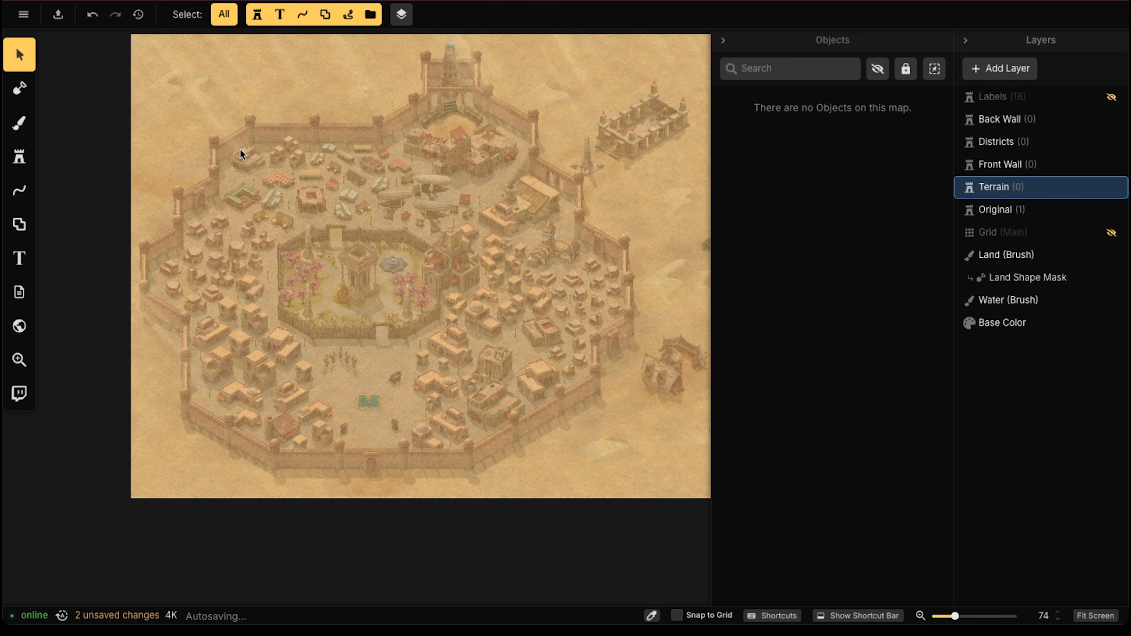
- Shrink the Large Dune stamp to 80% and place two large dunes south-east of the wall
{"action": "left_click", "coordinate": [19, 156]}
{"action": "left_click_drag", "start_coordinate": [677, 267], "coordinate": [496, 225]}
{"action": "scroll", "coordinate": [496, 225], "scroll_direction": "up", "scroll_amount": 3}
{"action": "key", "text": "["}
{"action": "key", "text": "["}
{"action": "key", "text": "Left"}
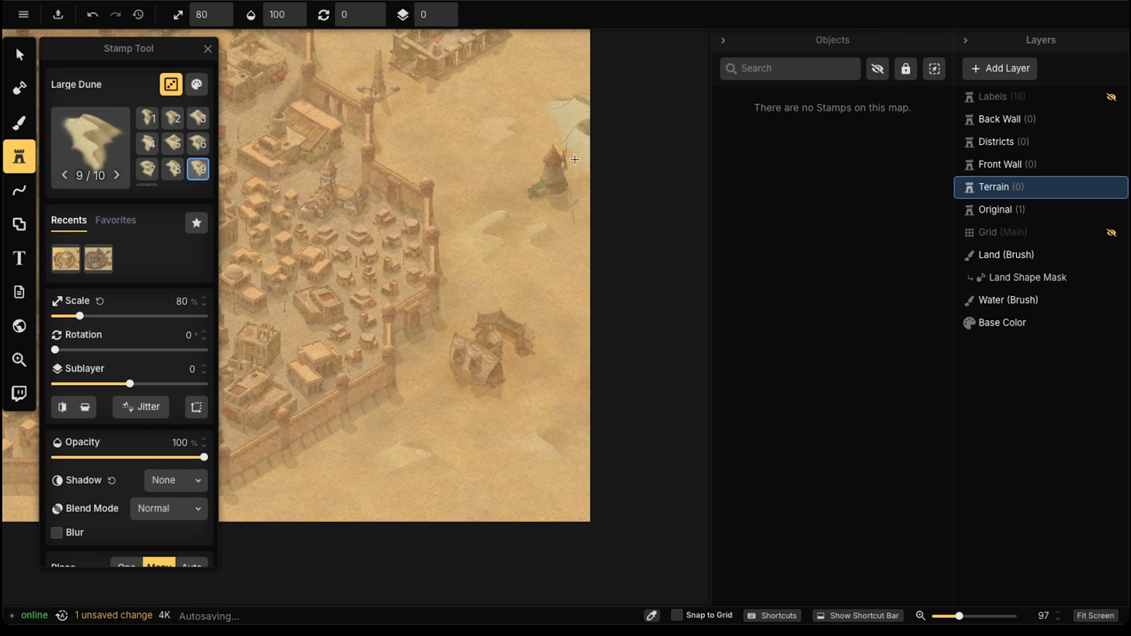
{"action": "left_click_drag", "start_coordinate": [381, 412], "coordinate": [564, 297]}
{"action": "scroll", "coordinate": [564, 298], "scroll_direction": "down", "scroll_amount": 3}
{"action": "key", "text": "Left"}
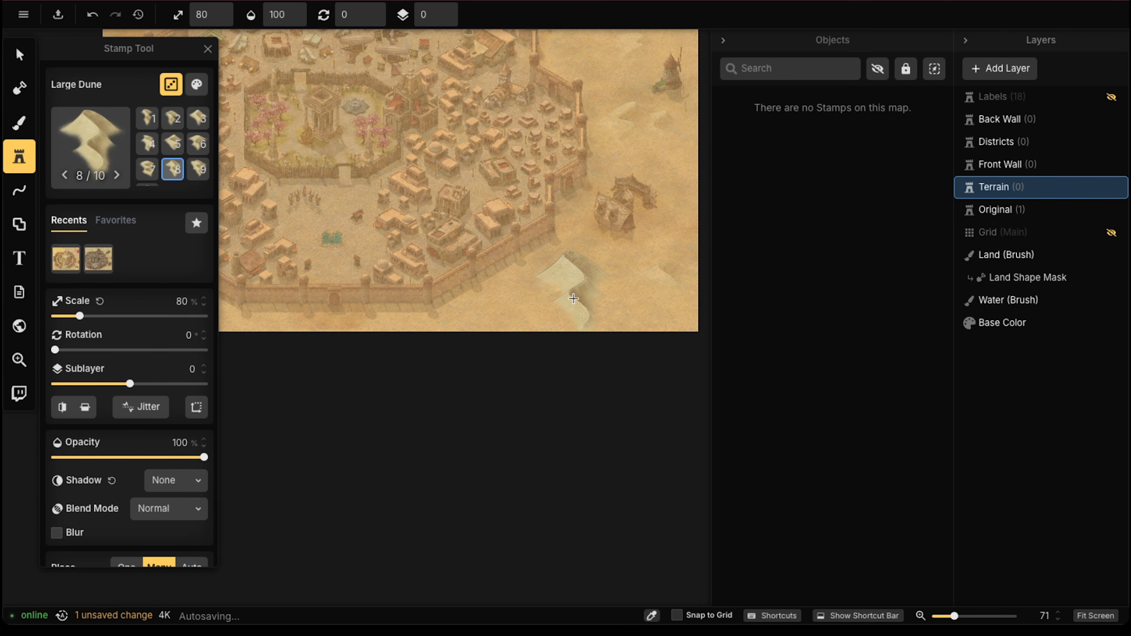
{"action": "left_click", "coordinate": [573, 298]}
{"action": "left_click", "coordinate": [666, 277]}
{"action": "left_click_drag", "start_coordinate": [551, 152], "coordinate": [532, 275]}
- Switch to the Small Dune stamp and scatter small dunes across the north-east, north-west and top edge
{"action": "left_click", "coordinate": [107, 144]}
{"action": "left_click", "coordinate": [364, 179]}
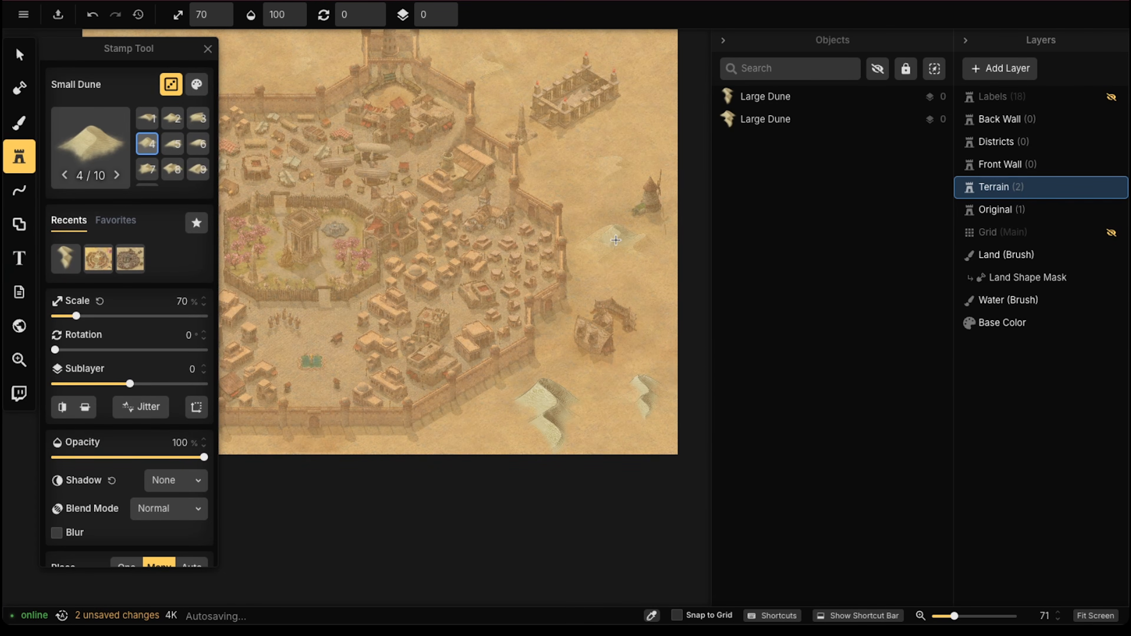
{"action": "key", "text": "Left"}
{"action": "key", "text": "Left"}
{"action": "key", "text": "Left"}
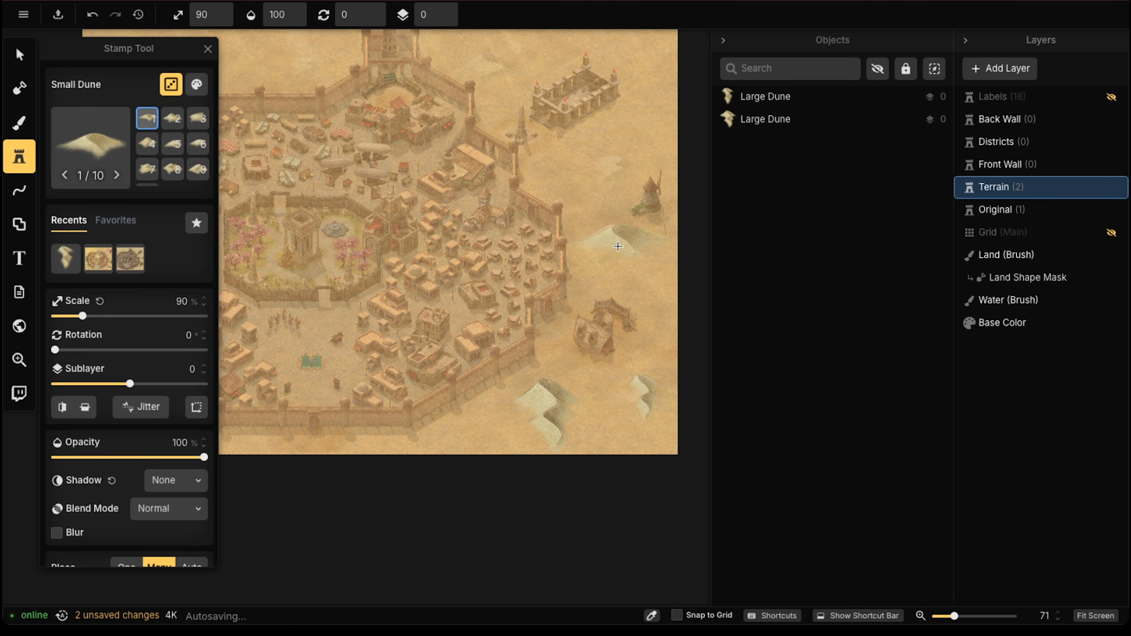
{"action": "left_click", "coordinate": [615, 245]}
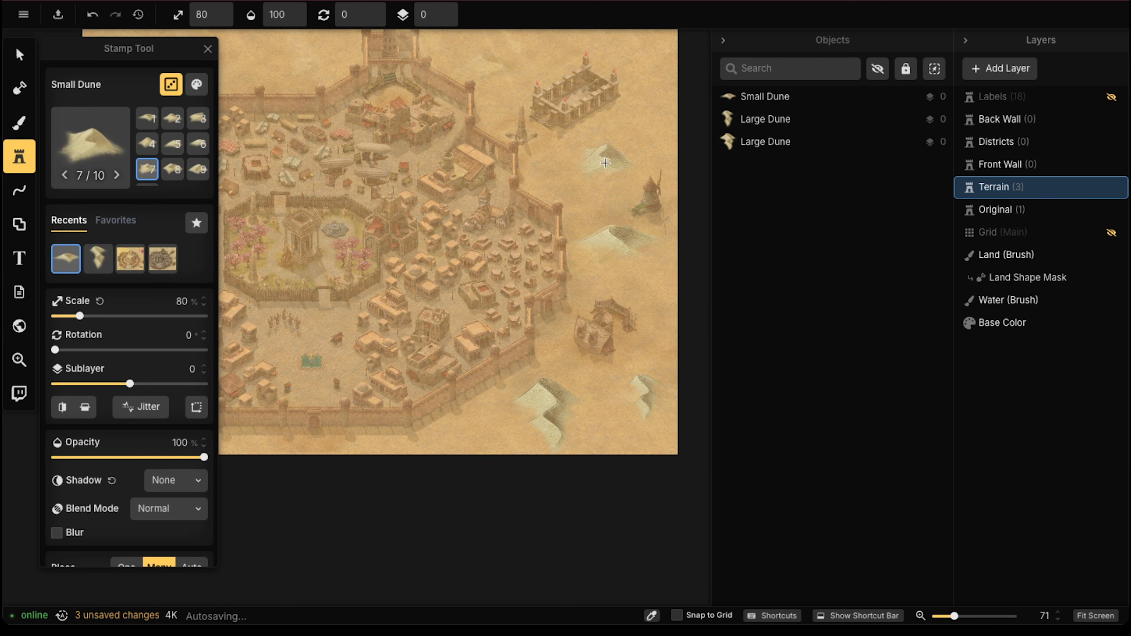
{"action": "left_click", "coordinate": [608, 171]}
{"action": "scroll", "coordinate": [562, 112], "scroll_direction": "up", "scroll_amount": 5}
{"action": "left_click", "coordinate": [508, 231]}
{"action": "scroll", "coordinate": [508, 232], "scroll_direction": "left", "scroll_amount": 5}
{"action": "left_click", "coordinate": [409, 213]}
{"action": "left_click", "coordinate": [461, 202]}
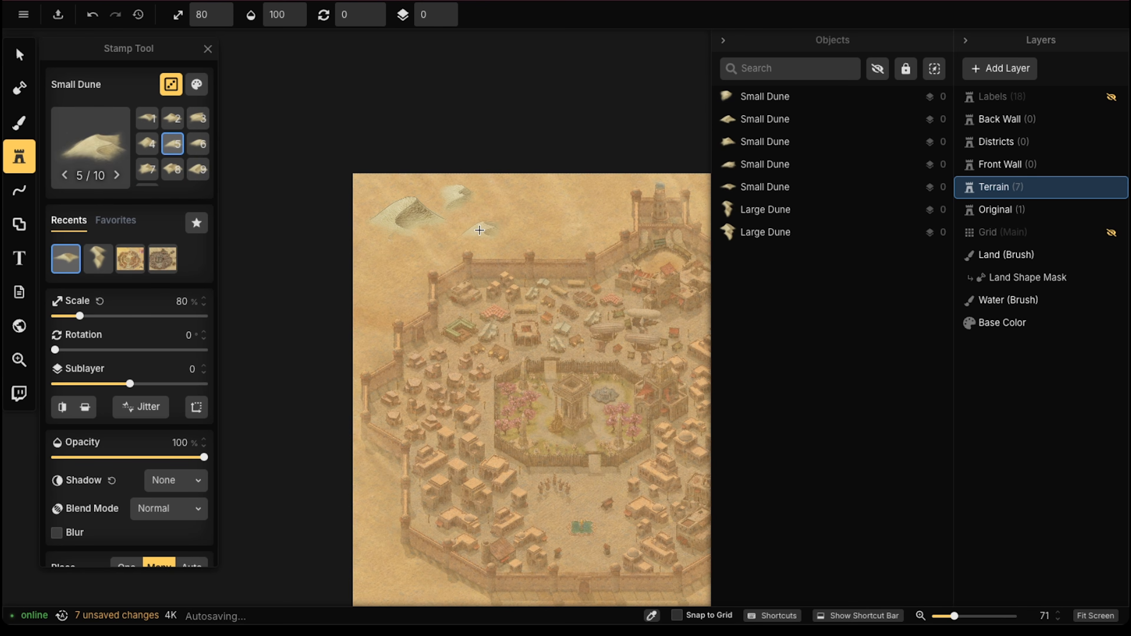
{"action": "left_click", "coordinate": [502, 213]}
{"action": "left_click", "coordinate": [369, 281]}
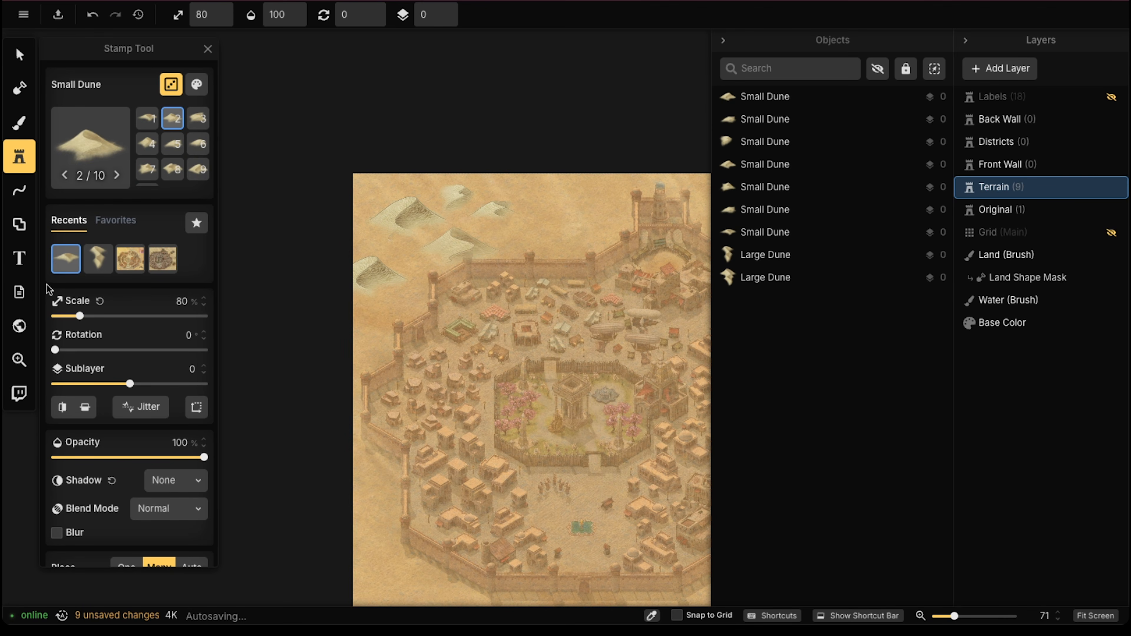
- Place large dunes at the left edge, lower-left and north-west corner, then select dunes to check them
{"action": "left_click", "coordinate": [98, 259]}
{"action": "scroll", "coordinate": [356, 307], "scroll_direction": "down", "scroll_amount": 2}
{"action": "scroll", "coordinate": [368, 308], "scroll_direction": "down", "scroll_amount": 3}
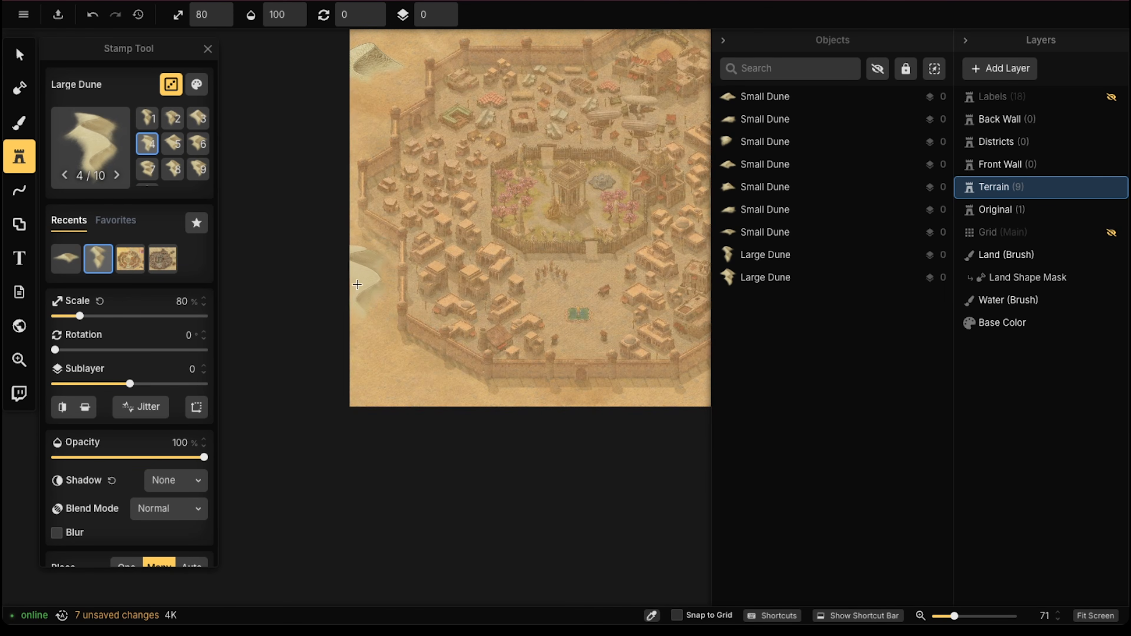
{"action": "left_click", "coordinate": [358, 282]}
{"action": "left_click", "coordinate": [390, 383]}
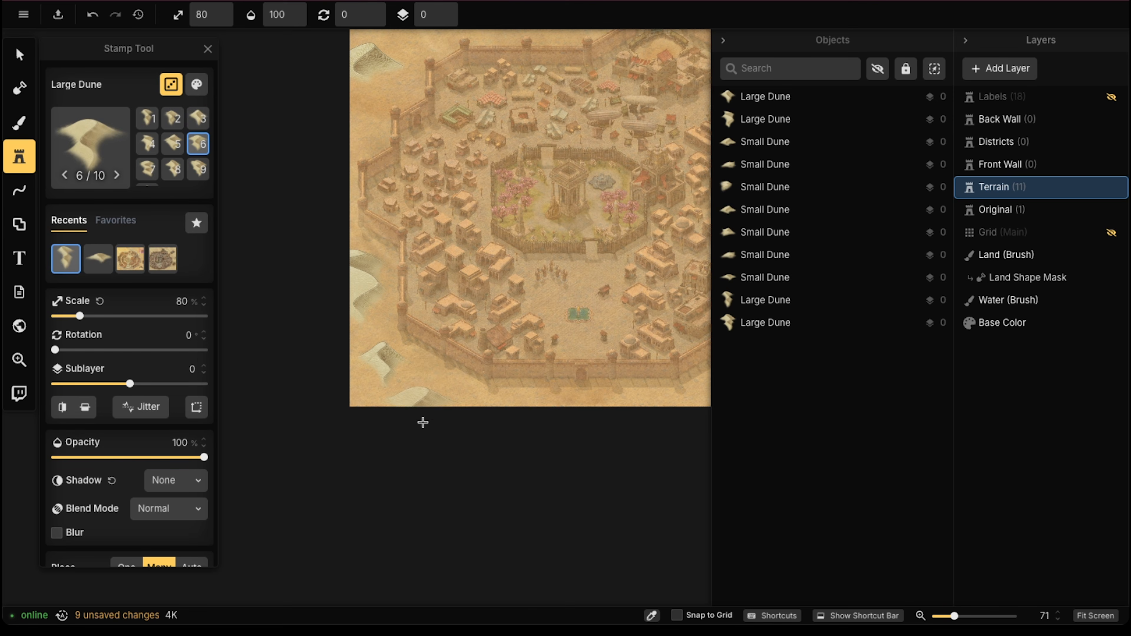
{"action": "scroll", "coordinate": [434, 357], "scroll_direction": "up", "scroll_amount": 2}
{"action": "scroll", "coordinate": [388, 245], "scroll_direction": "right", "scroll_amount": 1}
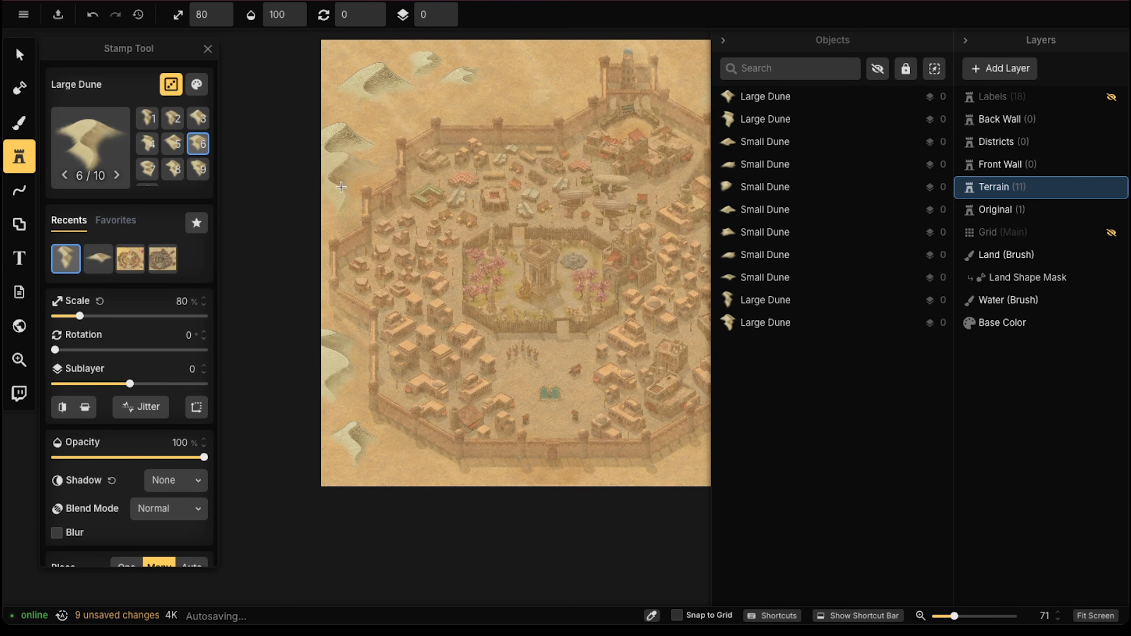
{"action": "scroll", "coordinate": [500, 243], "scroll_direction": "up", "scroll_amount": 3}
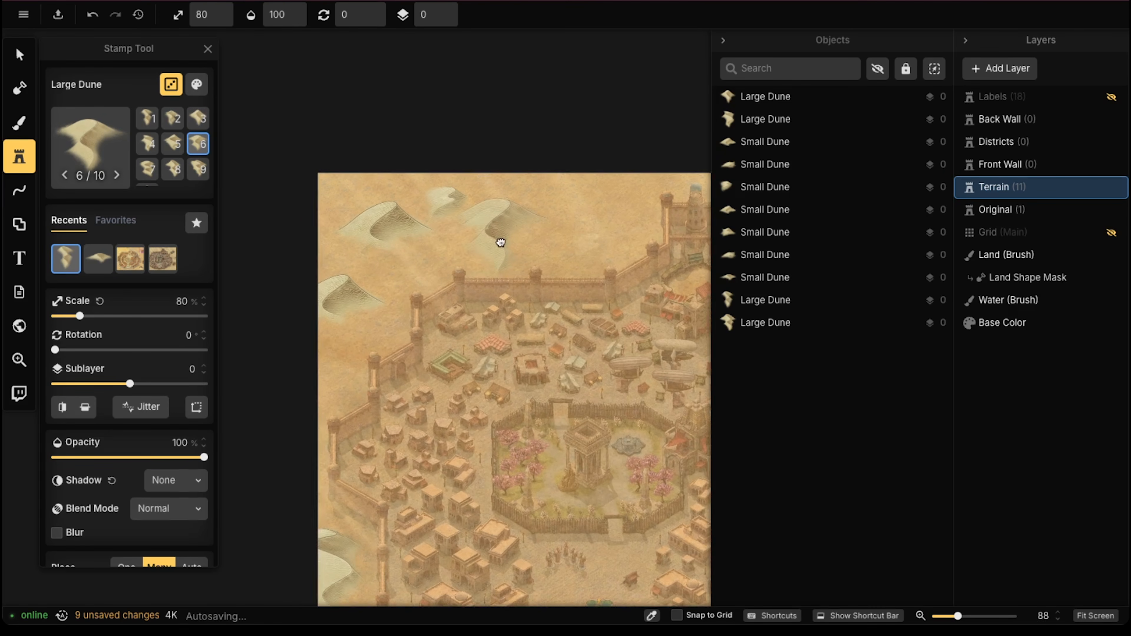
{"action": "scroll", "coordinate": [445, 252], "scroll_direction": "up", "scroll_amount": 3}
{"action": "left_click", "coordinate": [346, 302]}
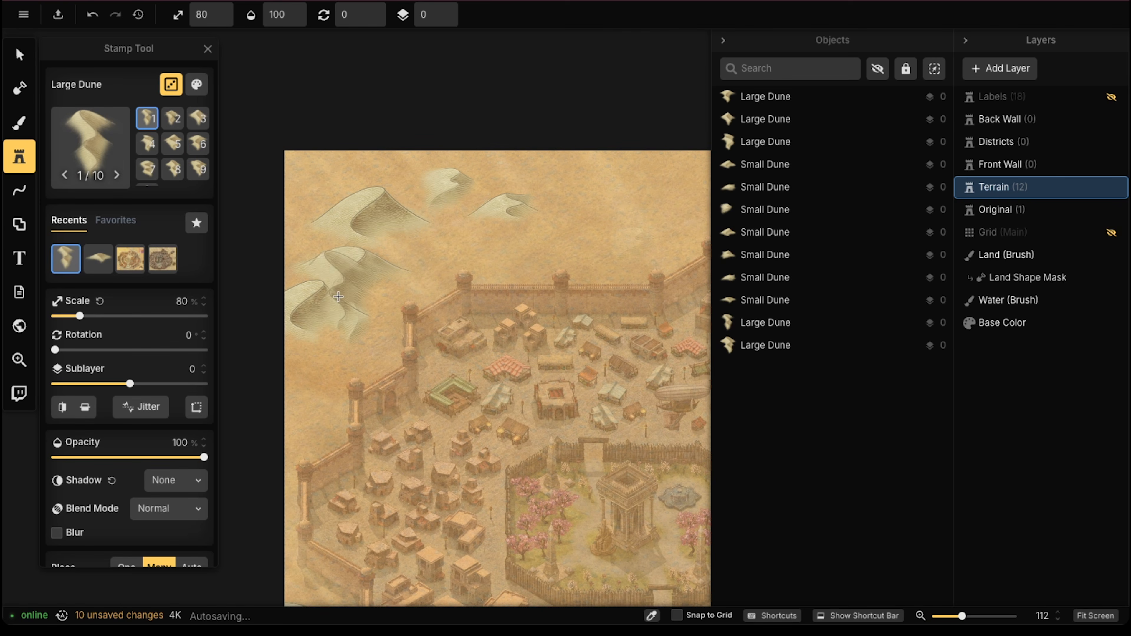
{"action": "left_click", "coordinate": [19, 54]}
{"action": "left_click", "coordinate": [346, 308]}
{"action": "left_click", "coordinate": [297, 316]}
{"action": "left_click_drag", "start_coordinate": [298, 316], "coordinate": [267, 380]}
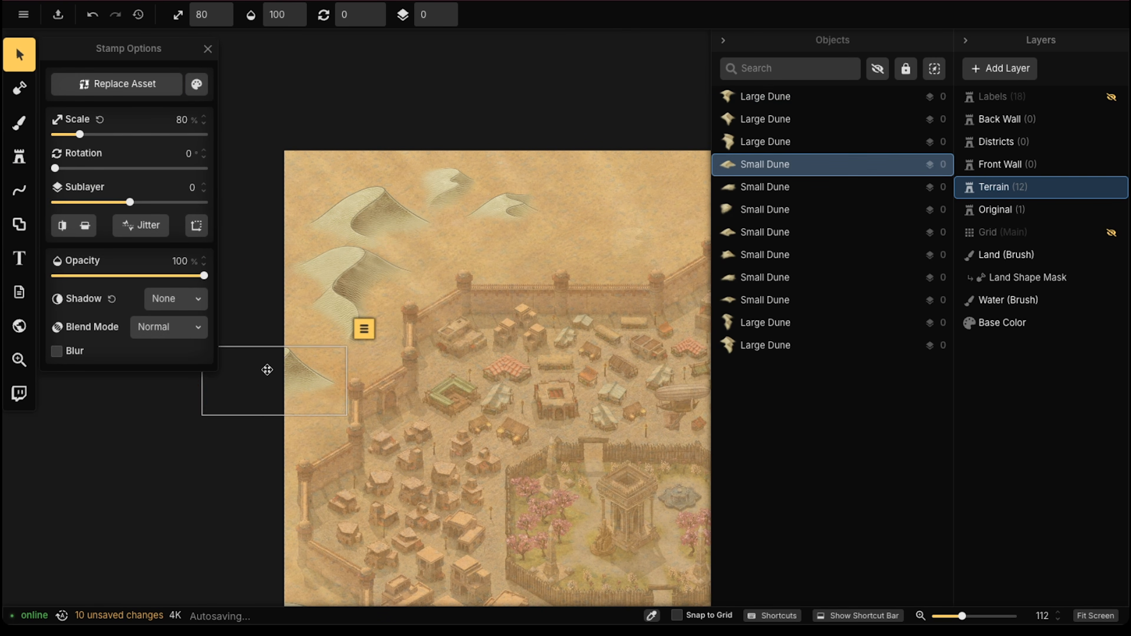
{"action": "left_click", "coordinate": [354, 270]}
{"action": "left_click", "coordinate": [7, 188]}
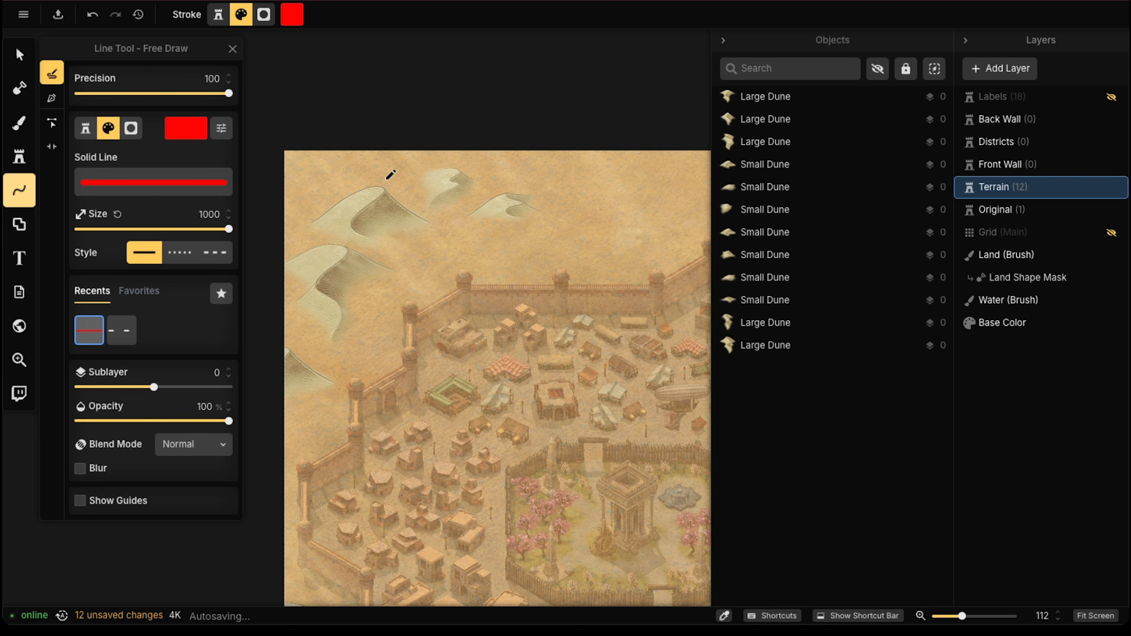
{"action": "left_click_drag", "start_coordinate": [386, 189], "coordinate": [381, 195]}
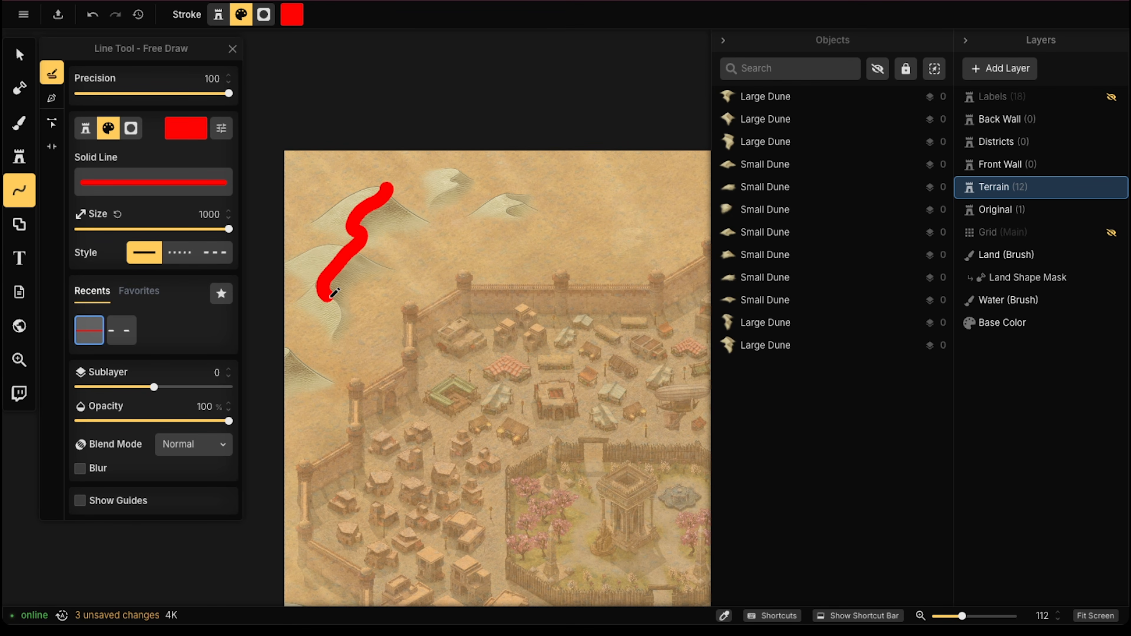
{"action": "left_click_drag", "start_coordinate": [337, 335], "coordinate": [334, 341]}
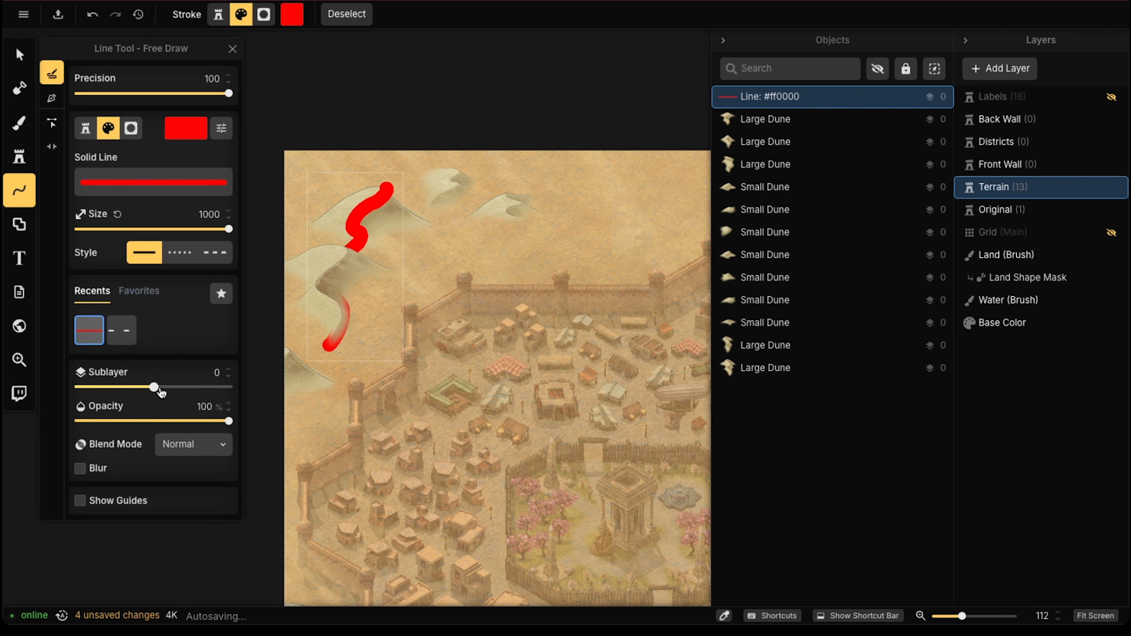
{"action": "left_click_drag", "start_coordinate": [154, 387], "coordinate": [173, 388]}
{"action": "left_click", "coordinate": [147, 229]}
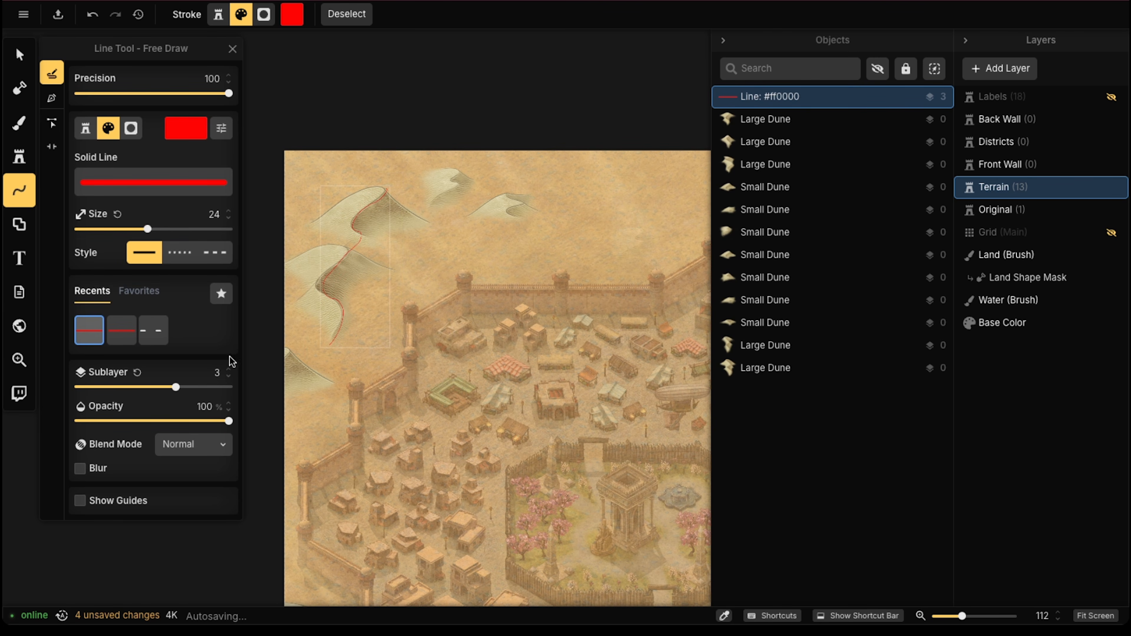
{"action": "left_click_drag", "start_coordinate": [146, 229], "coordinate": [188, 228]}
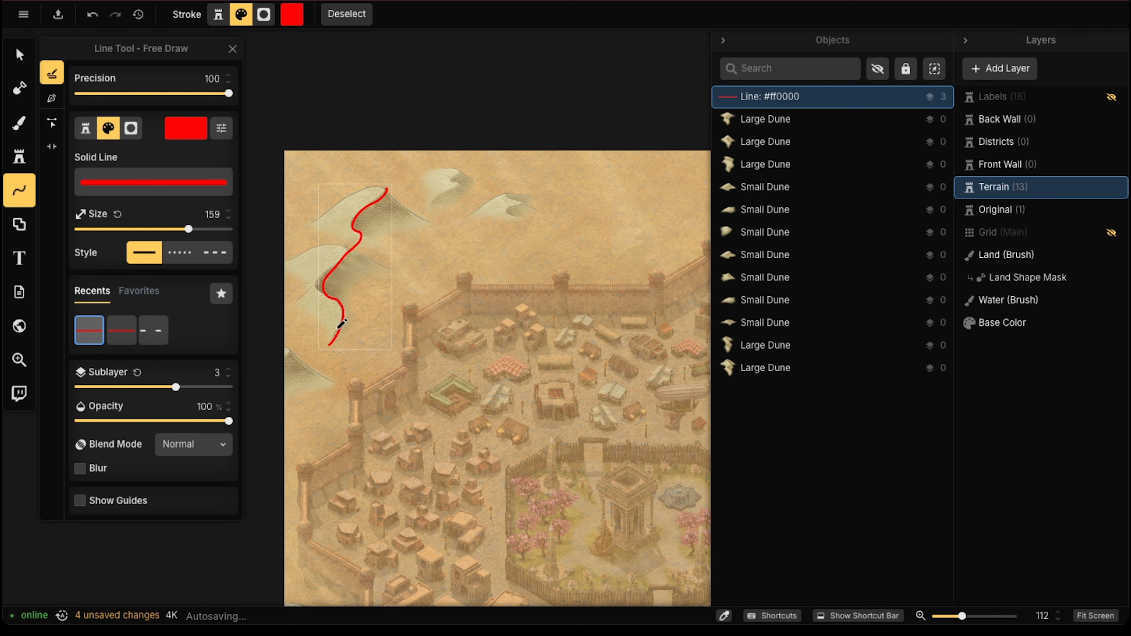
{"action": "key", "text": "v"}
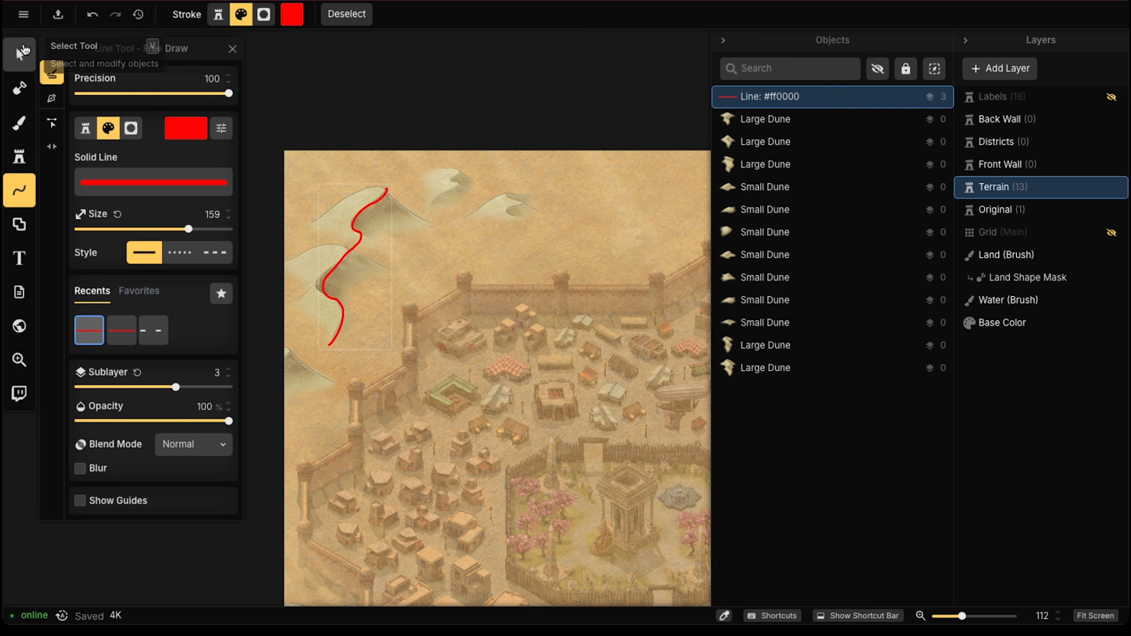
{"action": "left_click", "coordinate": [365, 250]}
{"action": "scroll", "coordinate": [364, 250], "scroll_direction": "down", "scroll_amount": 3}
- Delete the red test line and two stray small dunes, nudging the overlapping dunes apart
{"action": "key", "text": "Delete"}
{"action": "left_click", "coordinate": [369, 223]}
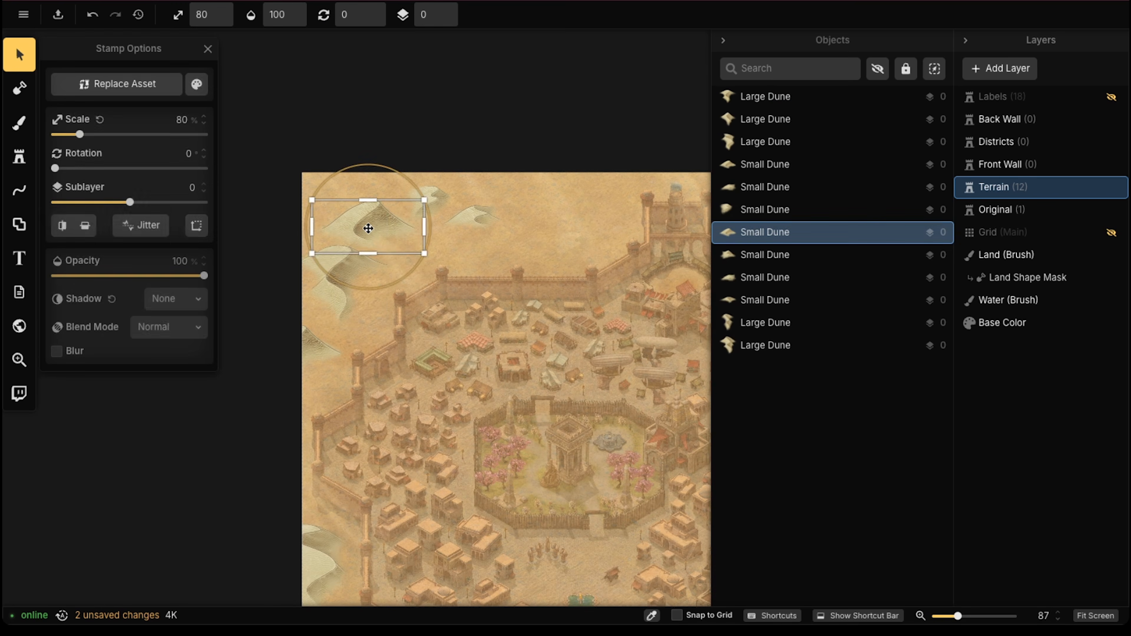
{"action": "left_click_drag", "start_coordinate": [348, 273], "coordinate": [361, 272]}
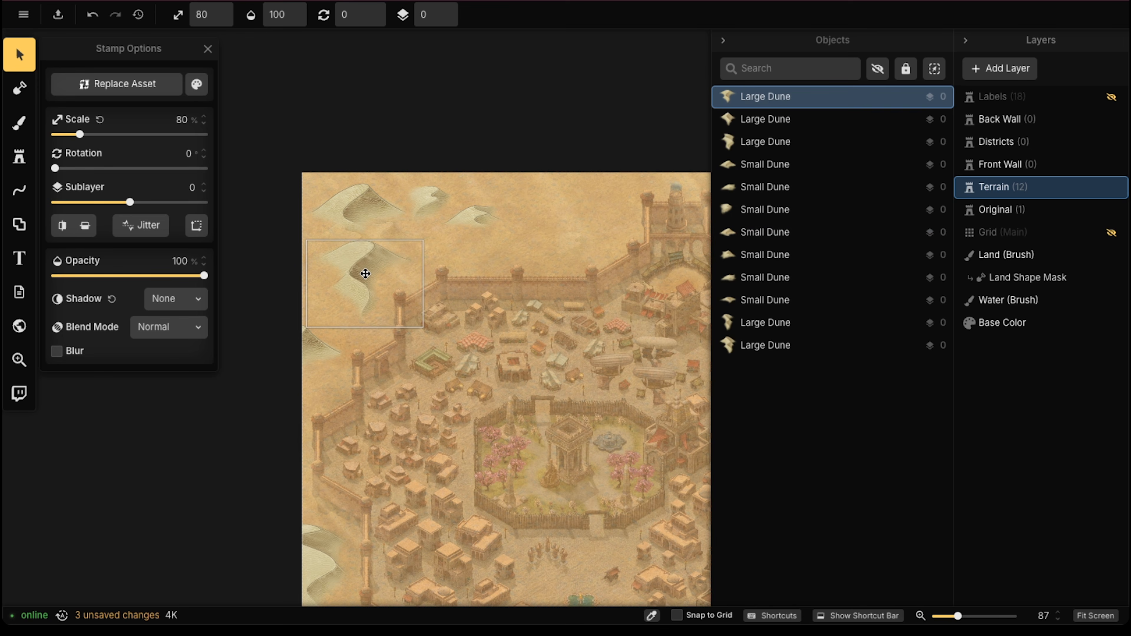
{"action": "left_click", "coordinate": [316, 337]}
{"action": "mouse_move", "coordinate": [316, 336]}
{"action": "left_mouse_down"}
{"action": "mouse_move", "coordinate": [313, 346]}
{"action": "mouse_move", "coordinate": [327, 338]}
{"action": "left_mouse_up"}
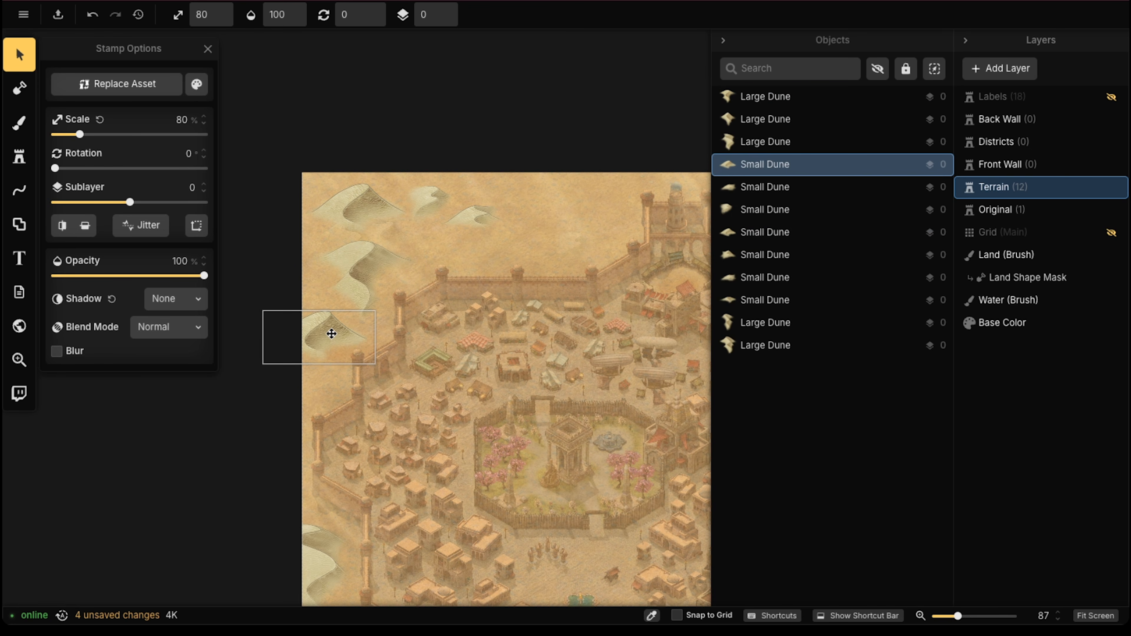
{"action": "left_click", "coordinate": [373, 189]}
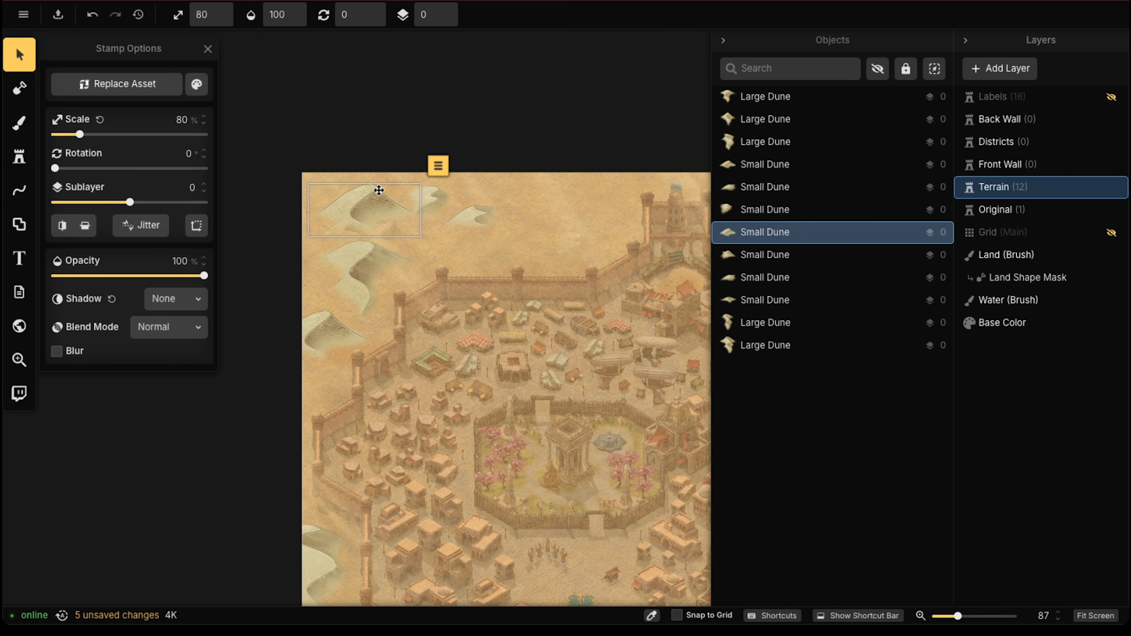
{"action": "left_click", "coordinate": [424, 195]}
{"action": "left_click", "coordinate": [479, 218], "text": "shift"}
{"action": "key", "text": "Delete"}
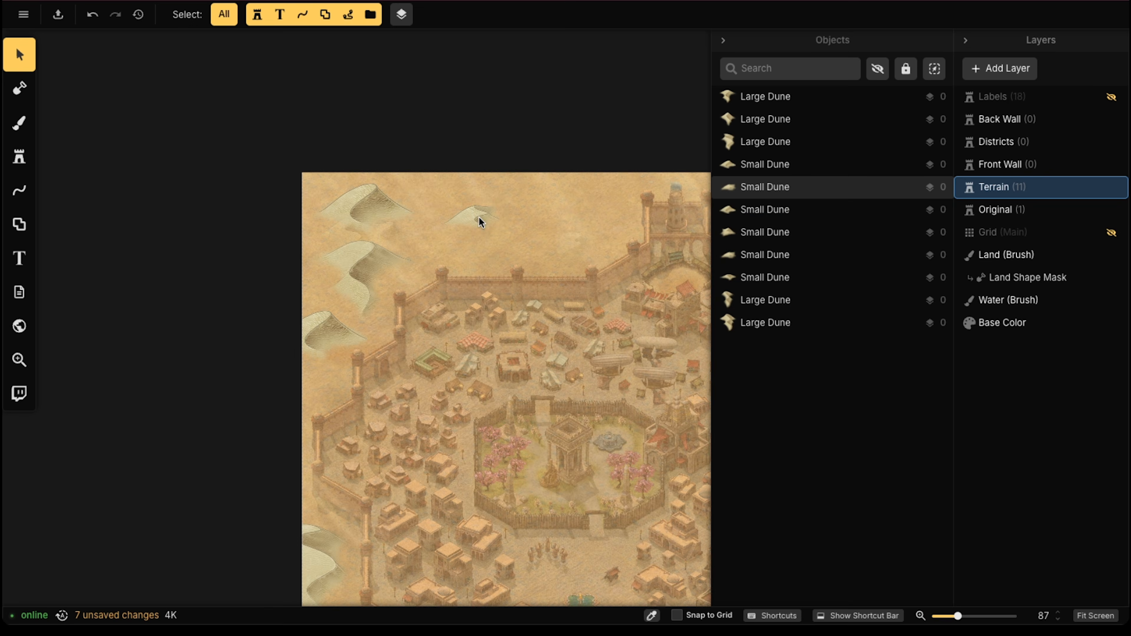
- Move a large dune to the right map edge and a small dune to the bottom wall
{"action": "scroll", "coordinate": [392, 245], "scroll_direction": "down", "scroll_amount": 3}
{"action": "left_click", "coordinate": [369, 125]}
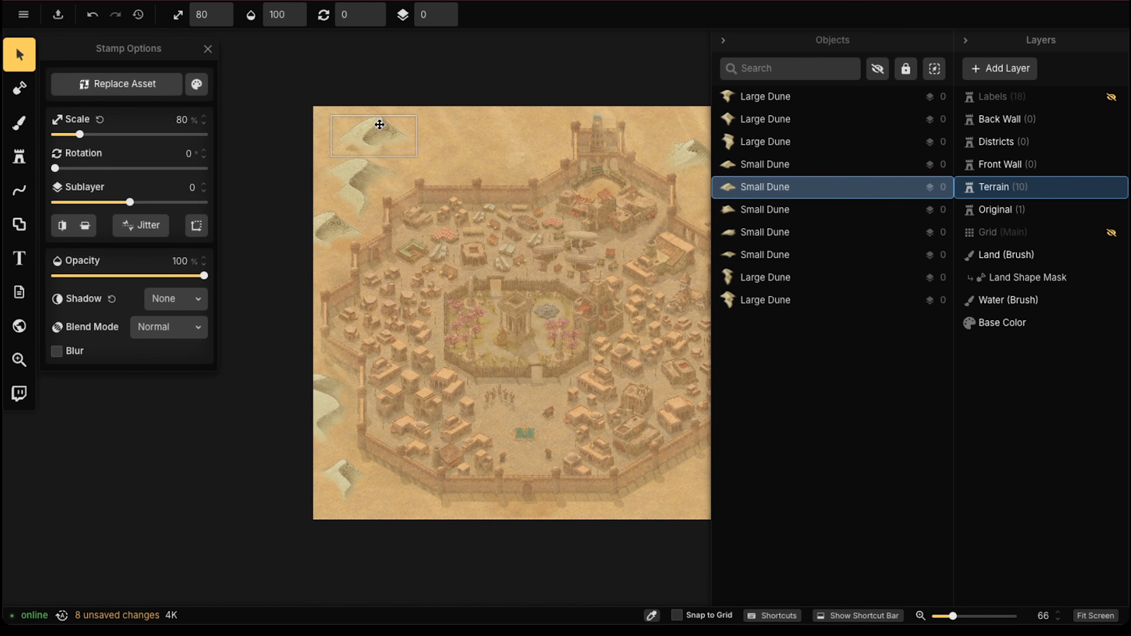
{"action": "scroll", "coordinate": [330, 267], "scroll_direction": "down", "scroll_amount": 3}
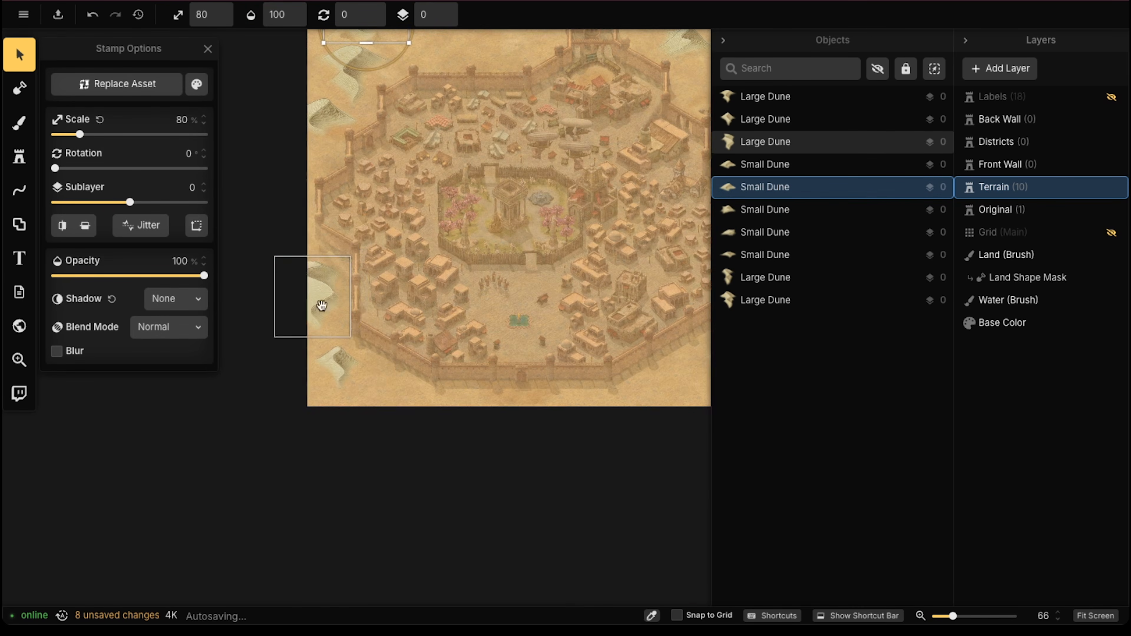
{"action": "left_click", "coordinate": [337, 364]}
{"action": "scroll", "coordinate": [424, 378], "scroll_direction": "right", "scroll_amount": 6}
{"action": "scroll", "coordinate": [424, 379], "scroll_direction": "up", "scroll_amount": 2}
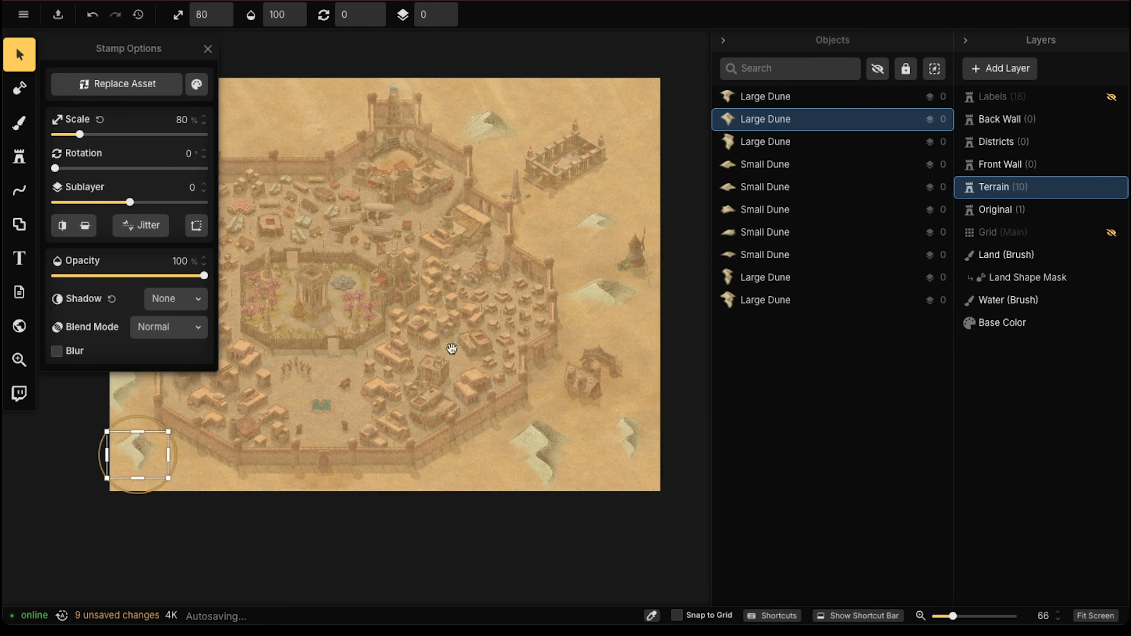
{"action": "left_click", "coordinate": [550, 334]}
{"action": "left_click_drag", "start_coordinate": [462, 492], "coordinate": [550, 384]}
{"action": "left_click", "coordinate": [525, 328]}
{"action": "left_click_drag", "start_coordinate": [525, 329], "coordinate": [497, 282]}
{"action": "left_click_drag", "start_coordinate": [553, 381], "coordinate": [539, 357]}
{"action": "left_click", "coordinate": [495, 294]}
{"action": "left_click_drag", "start_coordinate": [495, 293], "coordinate": [379, 526]}
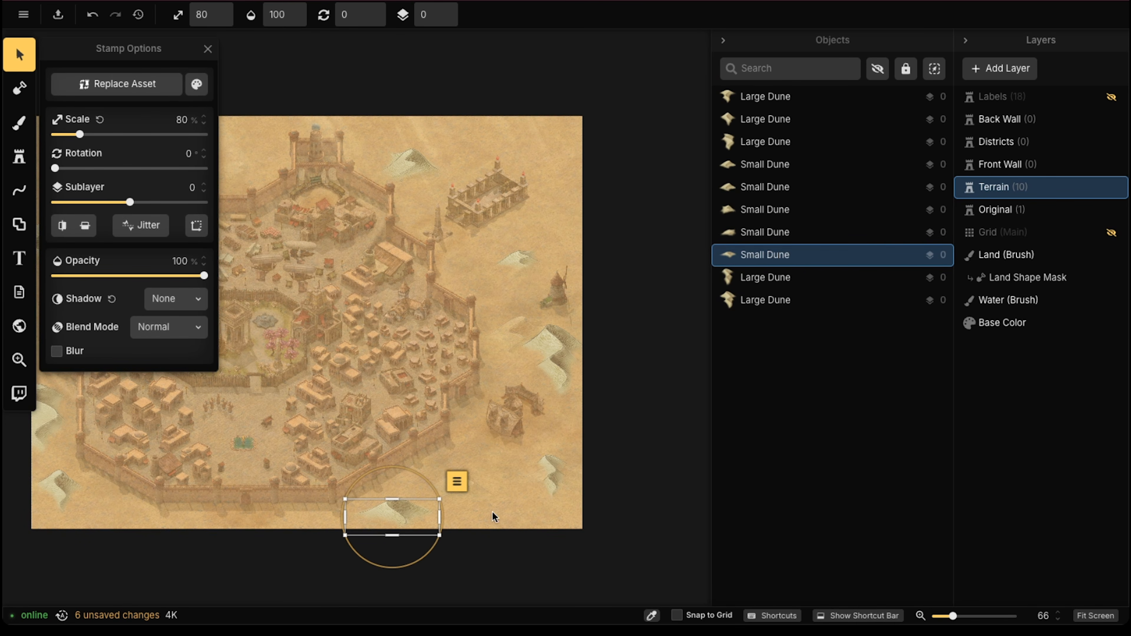
- Move the bottom-right large dune up to the top map edge and deselect it
{"action": "scroll", "coordinate": [583, 447], "scroll_direction": "down", "scroll_amount": 2}
{"action": "scroll", "coordinate": [583, 447], "scroll_direction": "left", "scroll_amount": 2}
{"action": "left_click_drag", "start_coordinate": [584, 447], "coordinate": [381, 144]}
{"action": "scroll", "coordinate": [274, 139], "scroll_direction": "down", "scroll_amount": 1}
{"action": "key", "text": "Escape"}
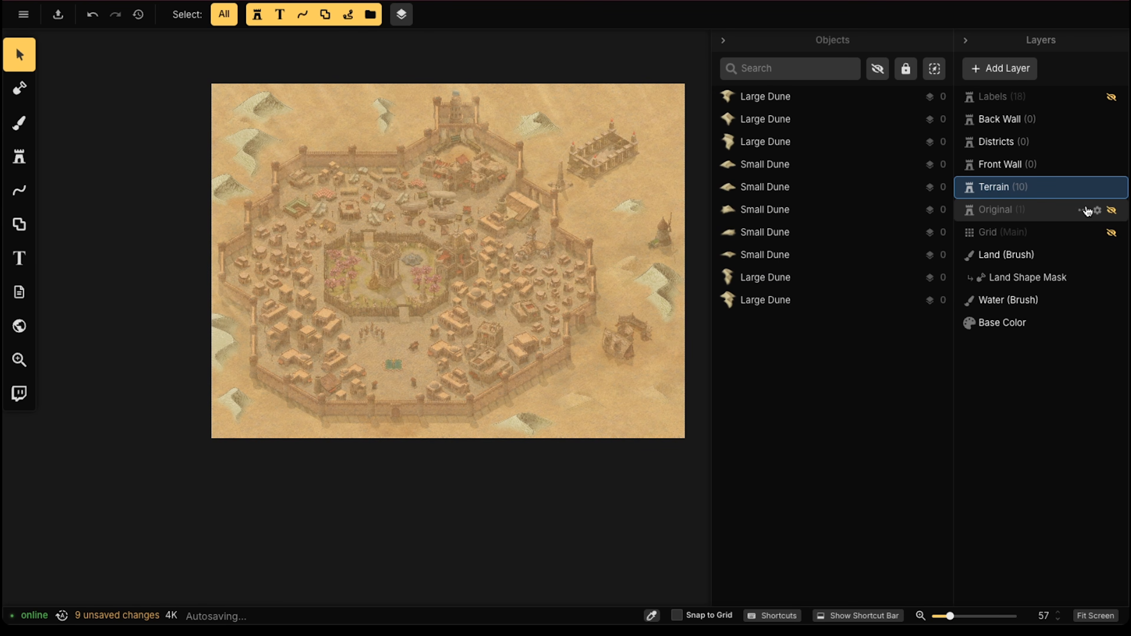
- Hide the Original layer, marquee-select all ten dunes and set their blend mode to Luminosity
{"action": "left_click", "coordinate": [1112, 211]}
{"action": "left_click", "coordinate": [236, 187]}
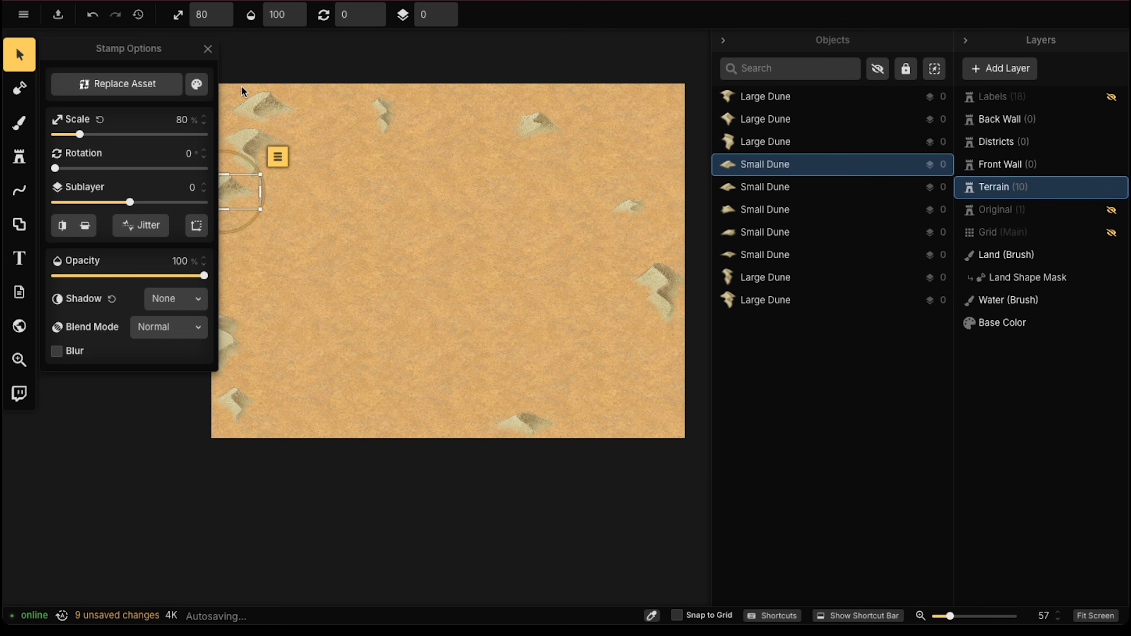
{"action": "scroll", "coordinate": [240, 92], "scroll_direction": "down", "scroll_amount": 2}
{"action": "left_click_drag", "start_coordinate": [234, 63], "coordinate": [716, 449]}
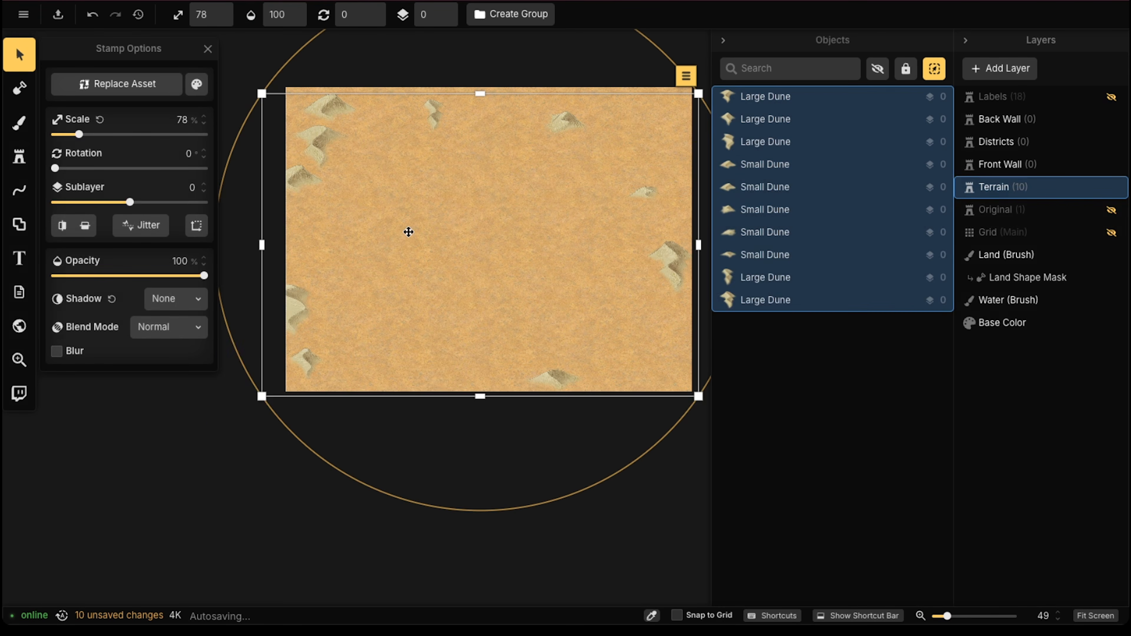
{"action": "left_click", "coordinate": [141, 328]}
{"action": "scroll", "coordinate": [273, 503], "scroll_direction": "down", "scroll_amount": 3}
{"action": "left_click", "coordinate": [263, 605]}
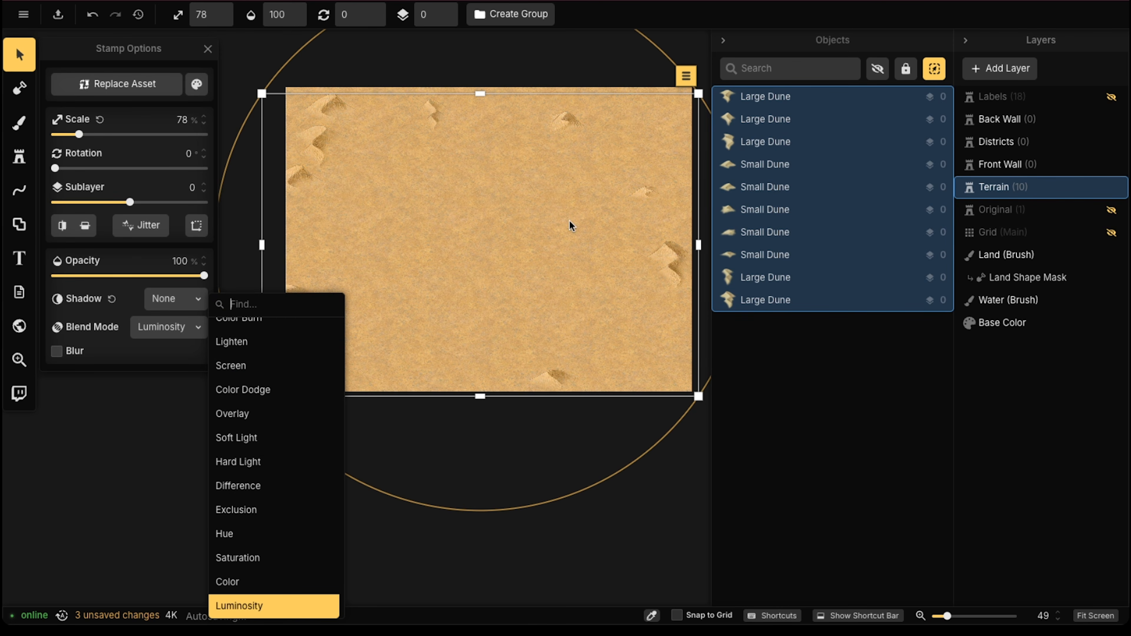
{"action": "scroll", "coordinate": [360, 186], "scroll_direction": "up", "scroll_amount": 6}
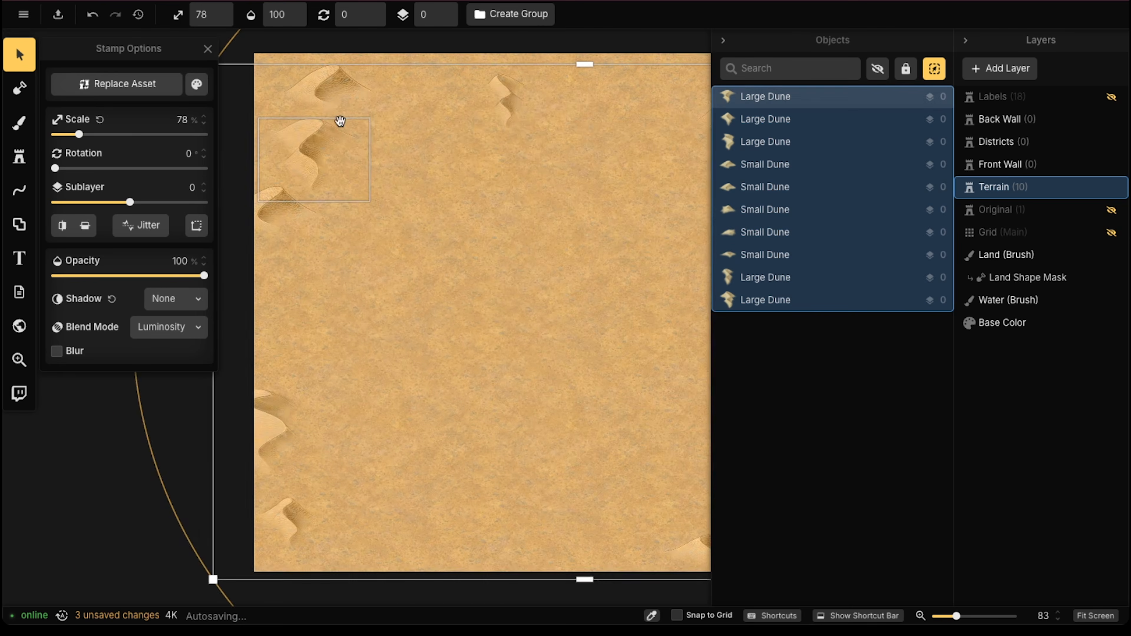
{"action": "scroll", "coordinate": [375, 209], "scroll_direction": "down", "scroll_amount": 3}
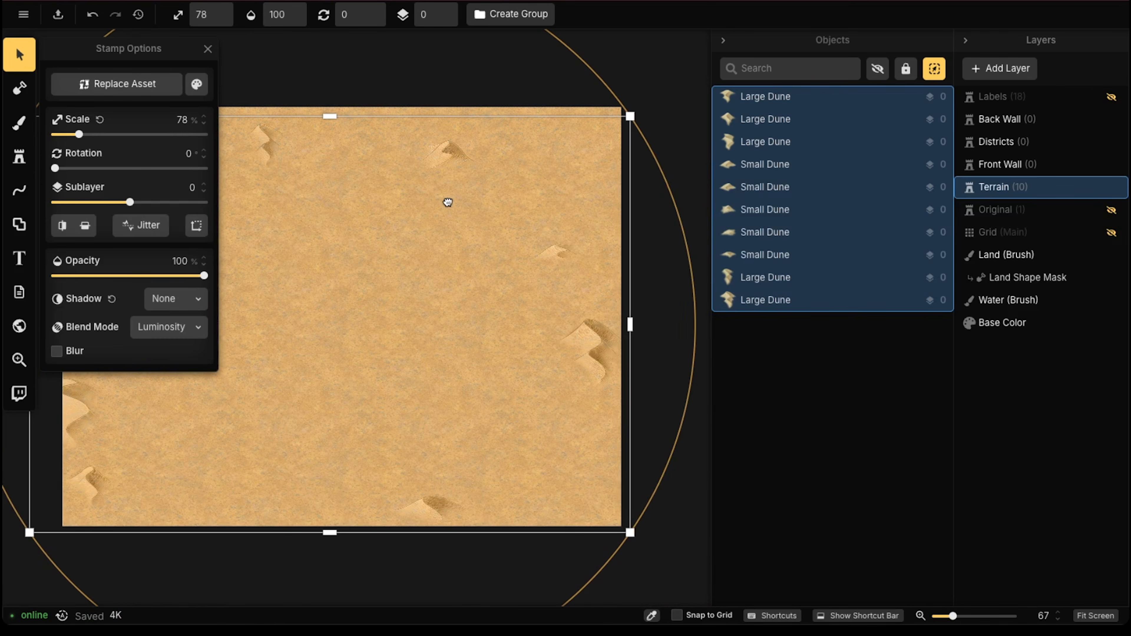
{"action": "scroll", "coordinate": [447, 187], "scroll_direction": "up", "scroll_amount": 4}
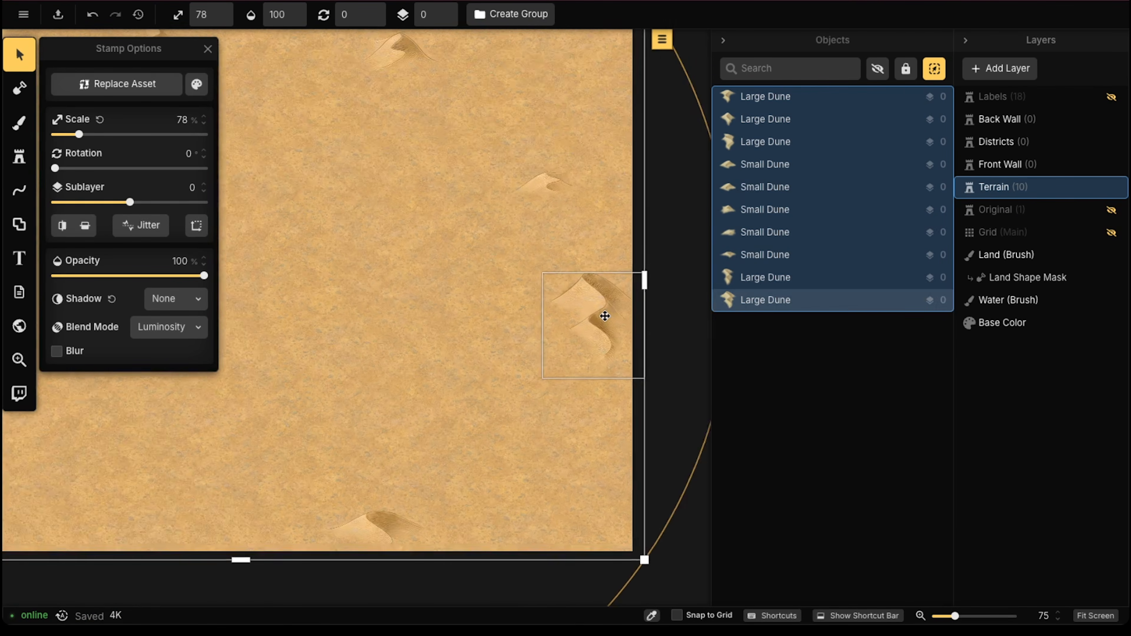
- Check individual dunes, then deselect and recentre the map in the view
{"action": "left_click", "coordinate": [561, 182]}
{"action": "left_click", "coordinate": [584, 278]}
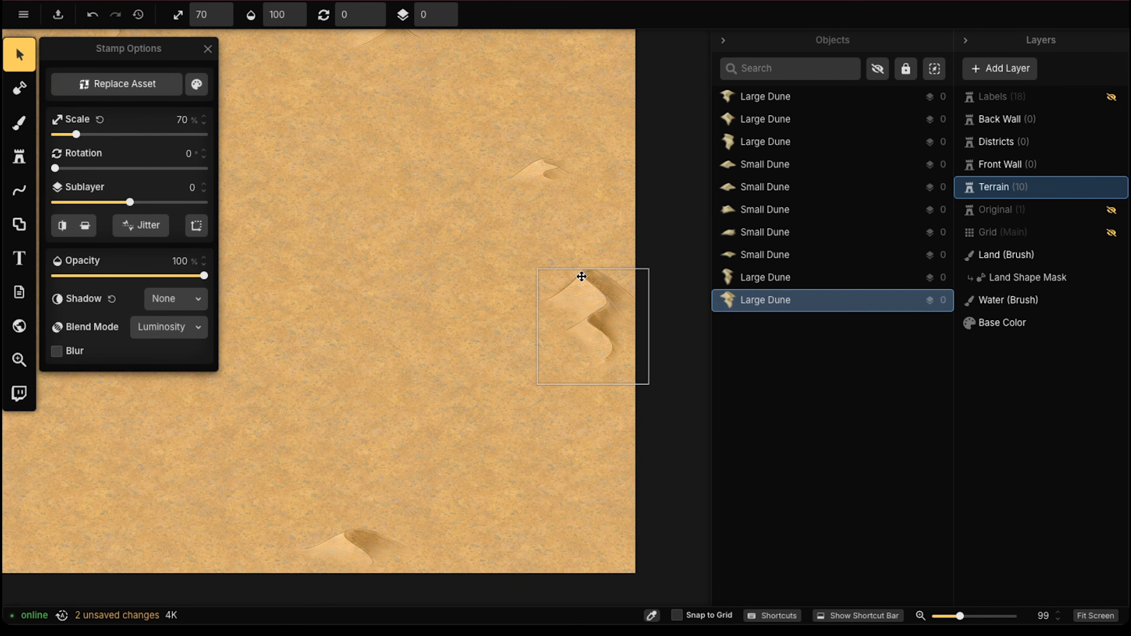
{"action": "left_click", "coordinate": [427, 192]}
{"action": "scroll", "coordinate": [419, 191], "scroll_direction": "down", "scroll_amount": 5}
{"action": "left_click_drag", "start_coordinate": [304, 188], "coordinate": [448, 194]}
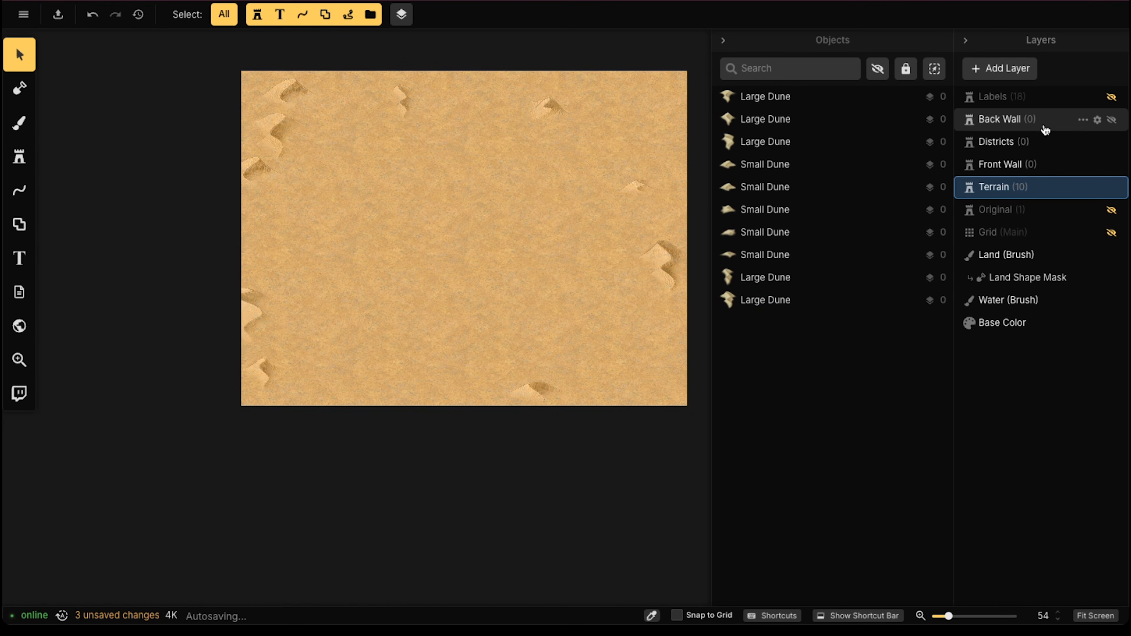
- Activate the Districts layer and load the white stone Walls stamp found by searching 'wall'
{"action": "left_click", "coordinate": [1011, 142]}
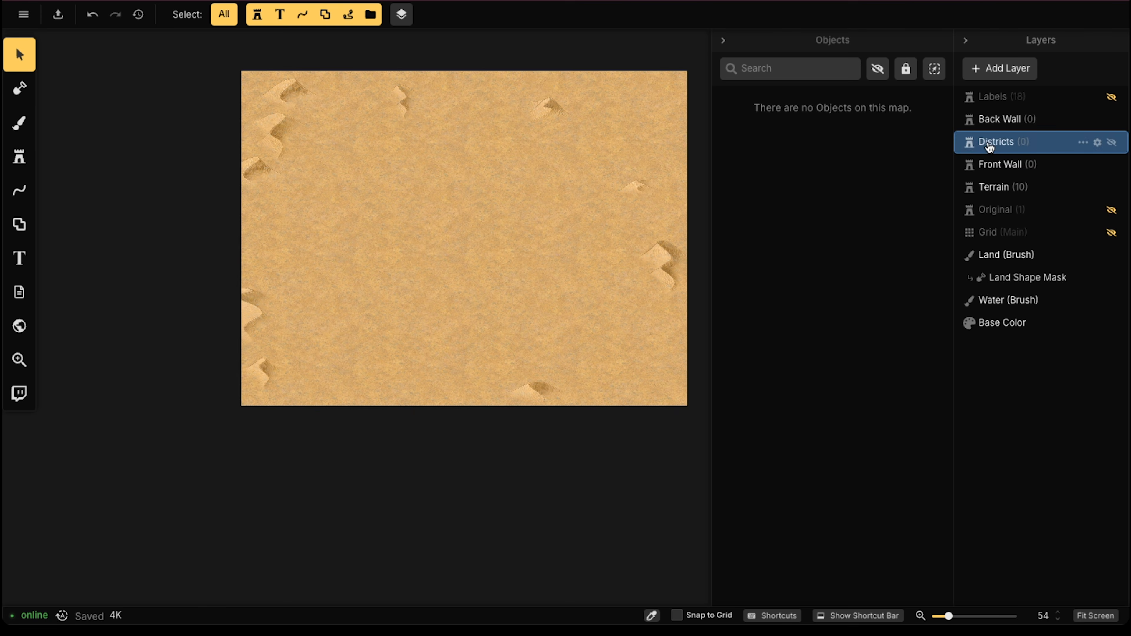
{"action": "left_click", "coordinate": [20, 156]}
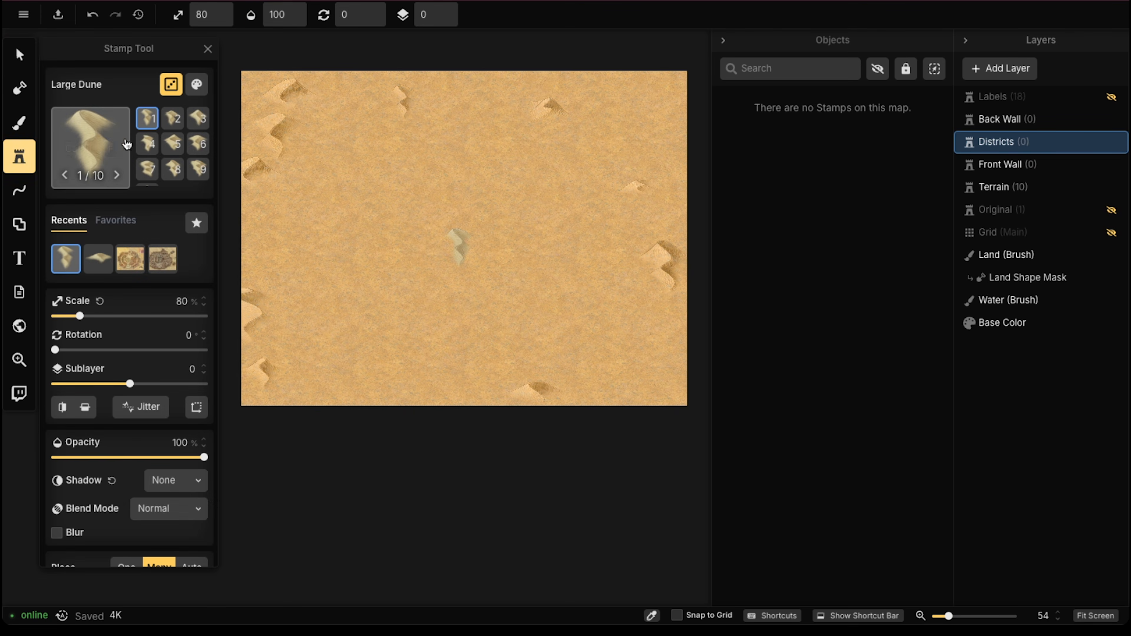
{"action": "left_click", "coordinate": [110, 140]}
{"action": "type", "text": "wall"}
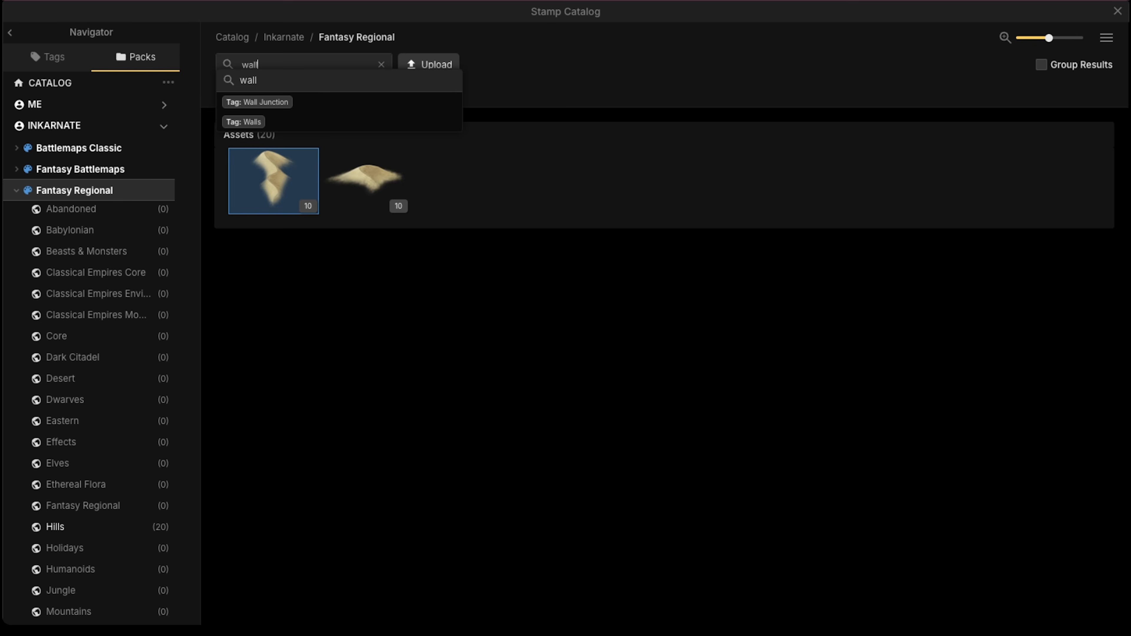
{"action": "key", "text": "Return"}
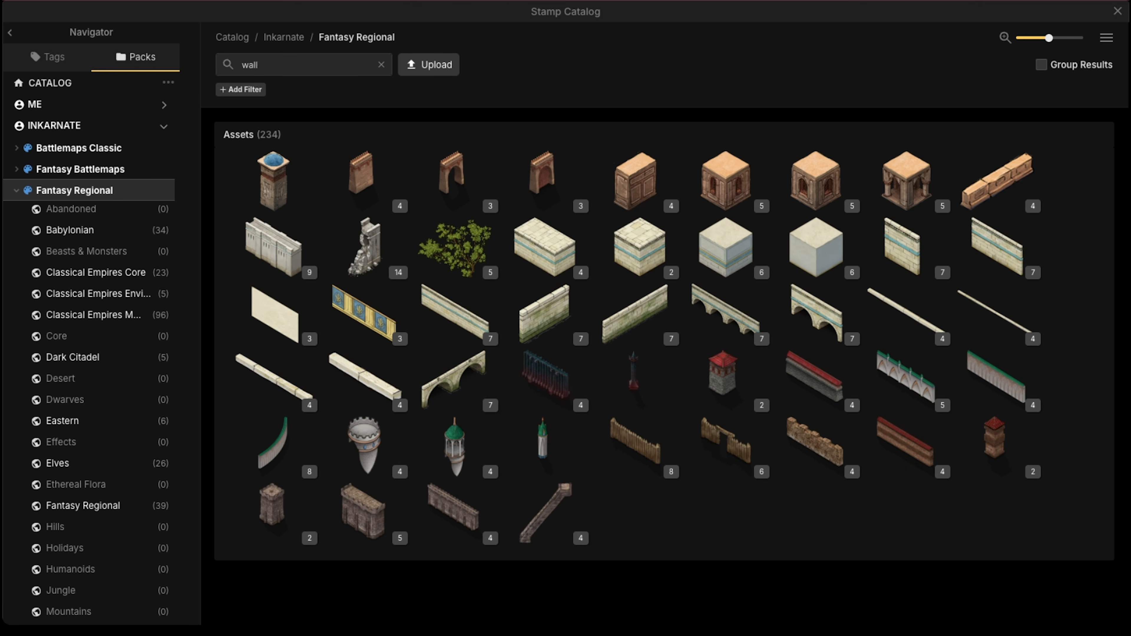
{"action": "left_click", "coordinate": [285, 252]}
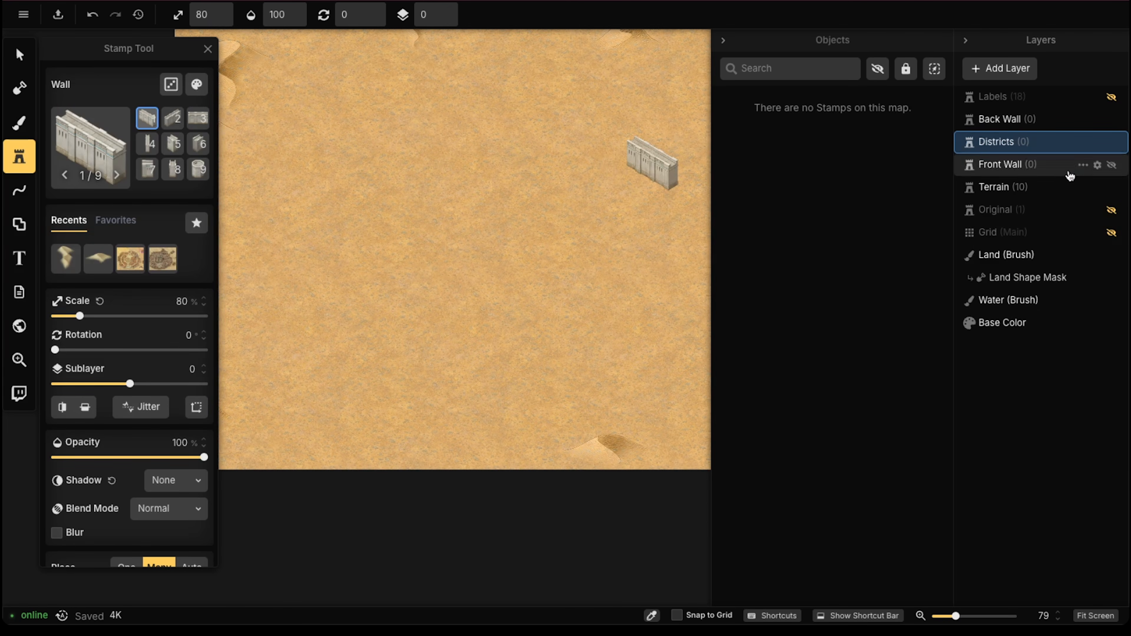
- Show the Original layer again and place a wide wall section on the lower city wall
{"action": "left_click", "coordinate": [1109, 212]}
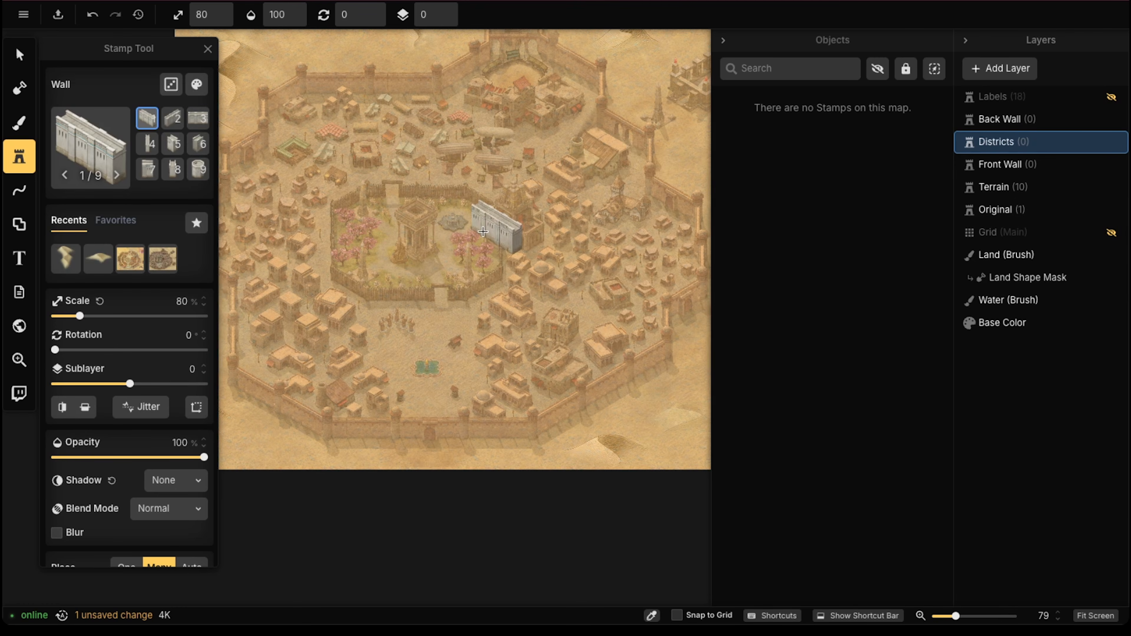
{"action": "scroll", "coordinate": [493, 229], "scroll_direction": "down", "scroll_amount": 5}
{"action": "scroll", "coordinate": [378, 322], "scroll_direction": "up", "scroll_amount": 5}
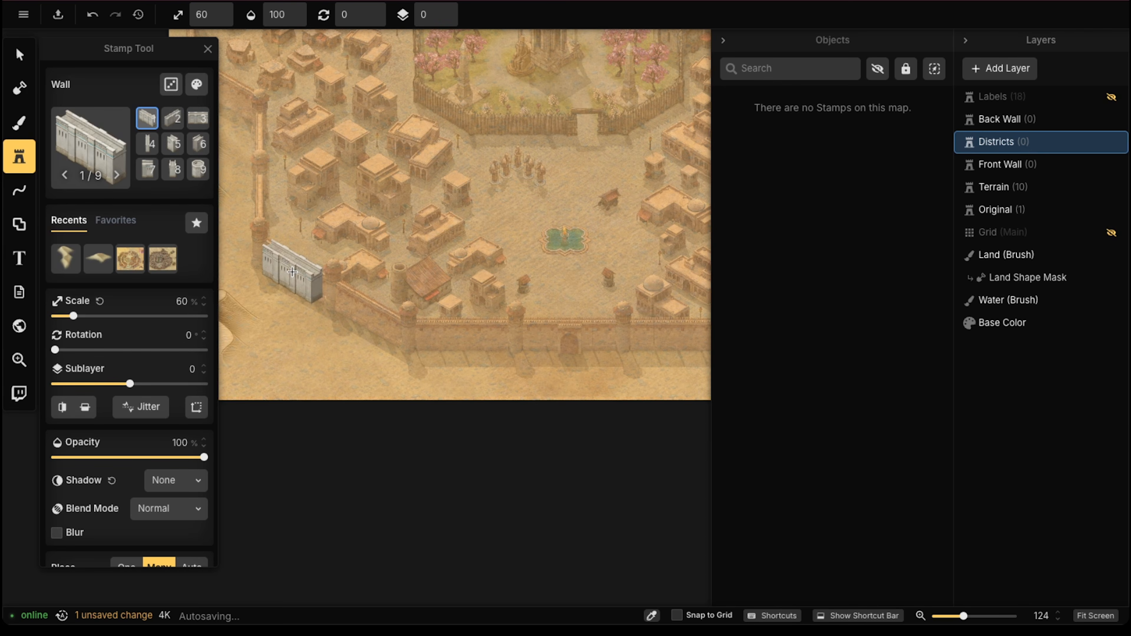
{"action": "scroll", "coordinate": [292, 272], "scroll_direction": "up", "scroll_amount": 3}
{"action": "left_click_drag", "start_coordinate": [501, 343], "coordinate": [392, 245]}
{"action": "key", "text": "9"}
{"action": "key", "text": "8"}
{"action": "key", "text": "7"}
{"action": "key", "text": "6"}
{"action": "key", "text": "5"}
{"action": "key", "text": "4"}
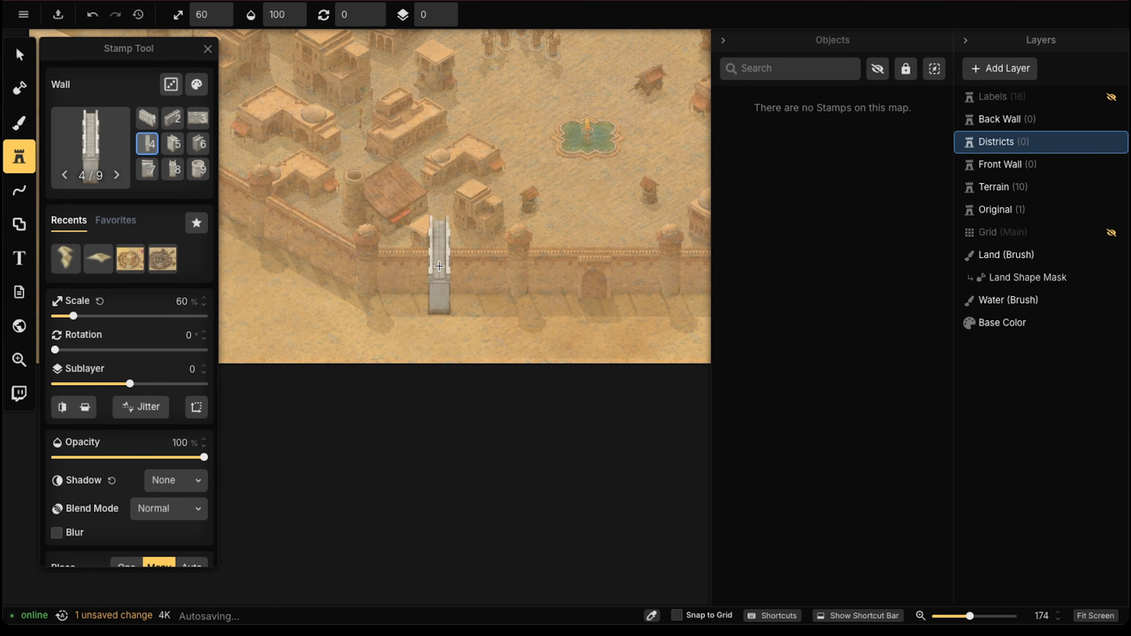
{"action": "key", "text": "3"}
{"action": "left_click", "coordinate": [442, 274]}
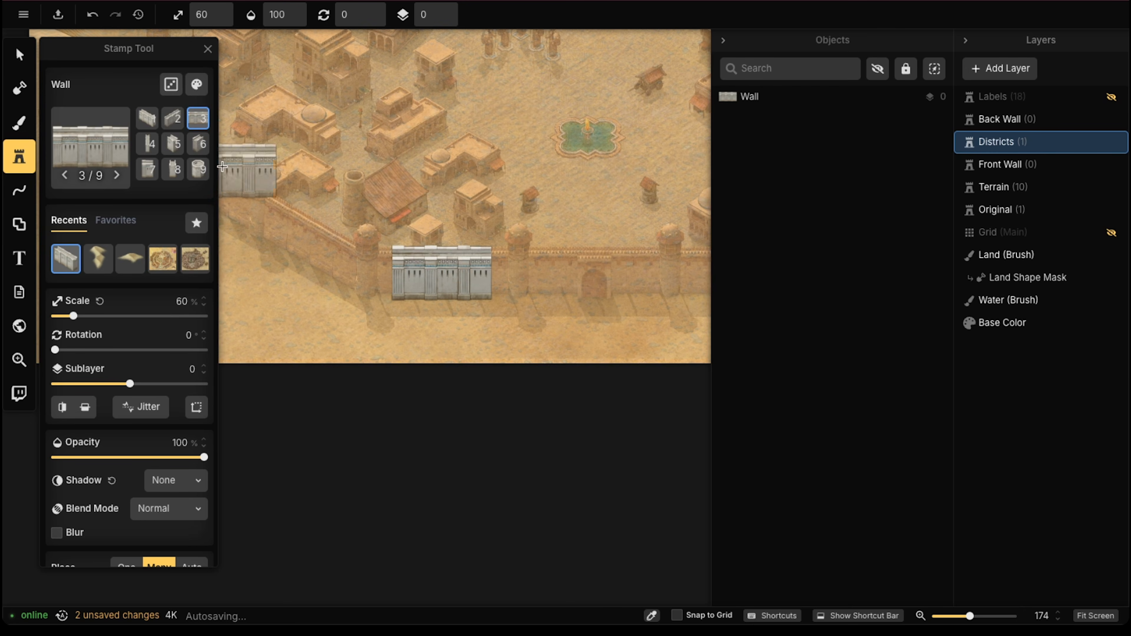
- Add an octagonal tower at the wall's left end, then duplicate the tower-and-wall pair twice along the wall
{"action": "left_click", "coordinate": [198, 170]}
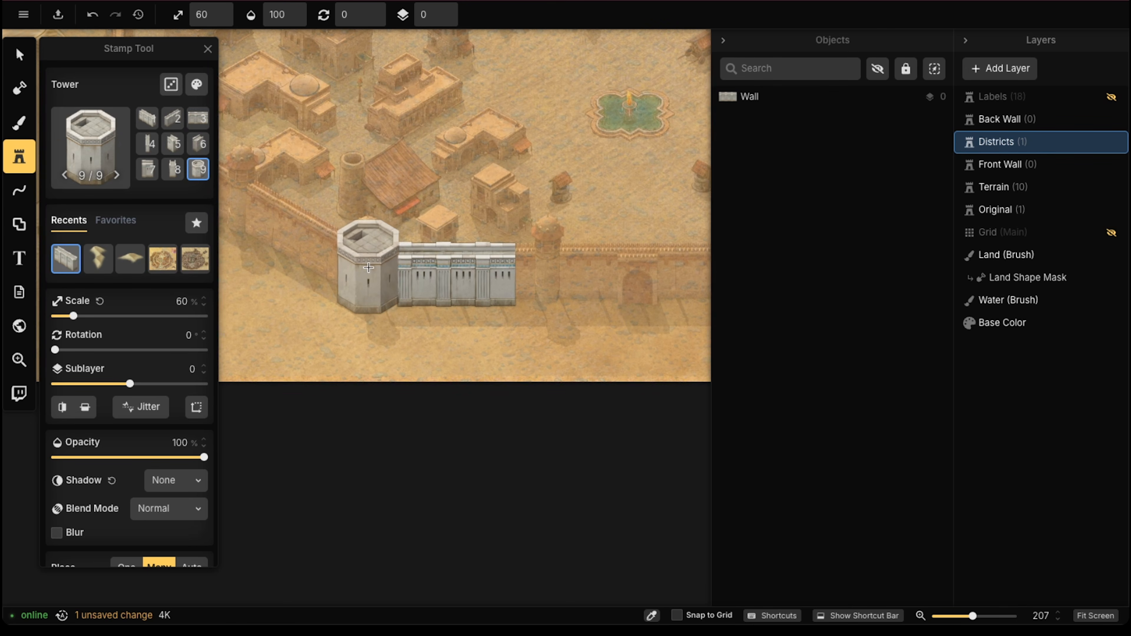
{"action": "left_click", "coordinate": [368, 271]}
{"action": "key", "text": "Escape"}
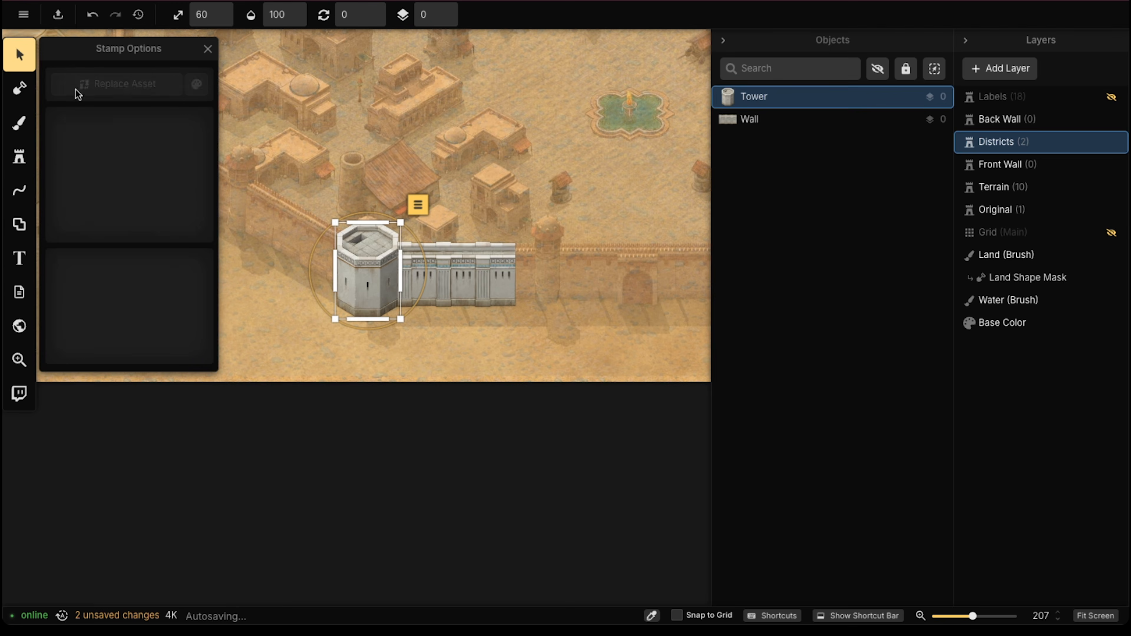
{"action": "scroll", "coordinate": [398, 203], "scroll_direction": "down", "scroll_amount": 2}
{"action": "left_click", "coordinate": [398, 203], "text": "shift"}
{"action": "scroll", "coordinate": [377, 203], "scroll_direction": "down", "scroll_amount": 1}
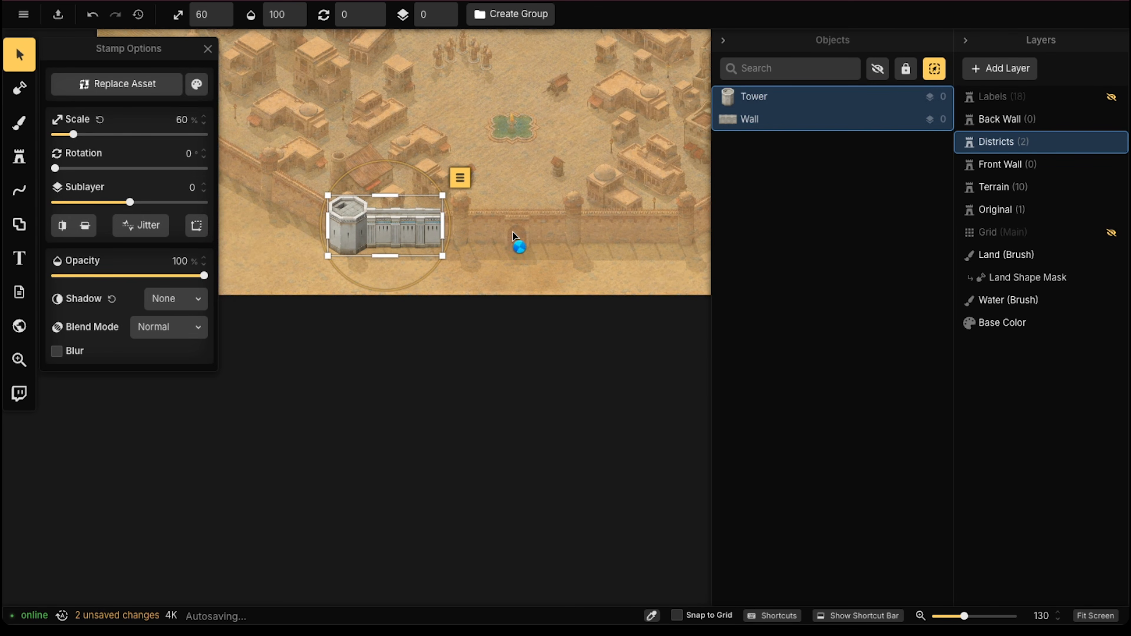
{"action": "key", "text": "ctrl+c"}
{"action": "key", "text": "ctrl+v"}
{"action": "left_click_drag", "start_coordinate": [498, 235], "coordinate": [451, 226]}
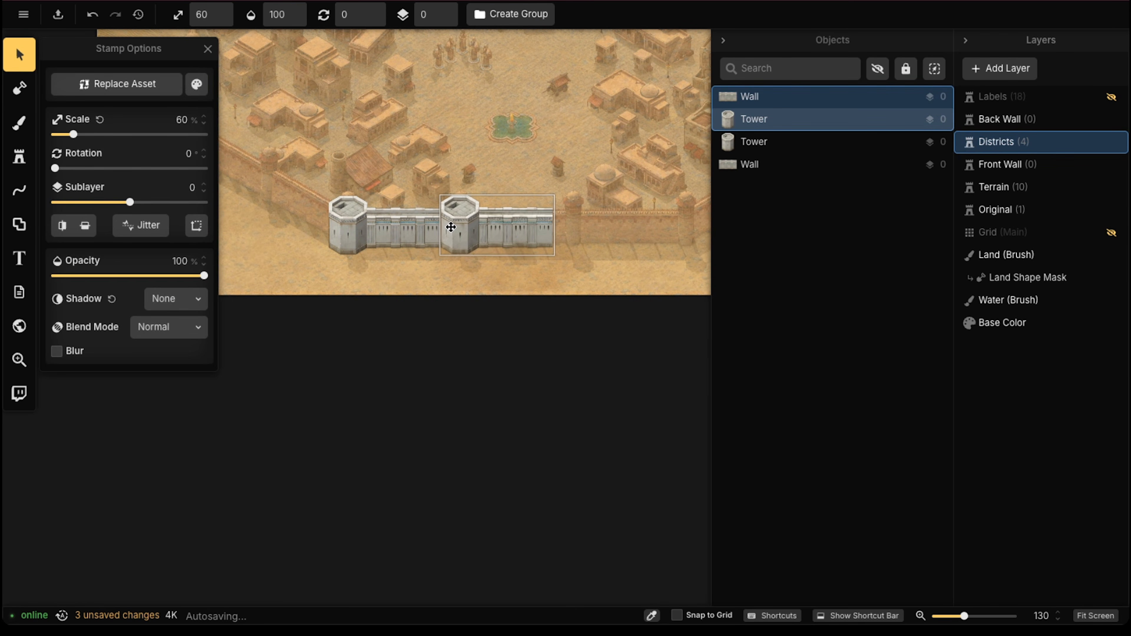
{"action": "key", "text": "ctrl+v"}
{"action": "left_click_drag", "start_coordinate": [578, 228], "coordinate": [574, 226]}
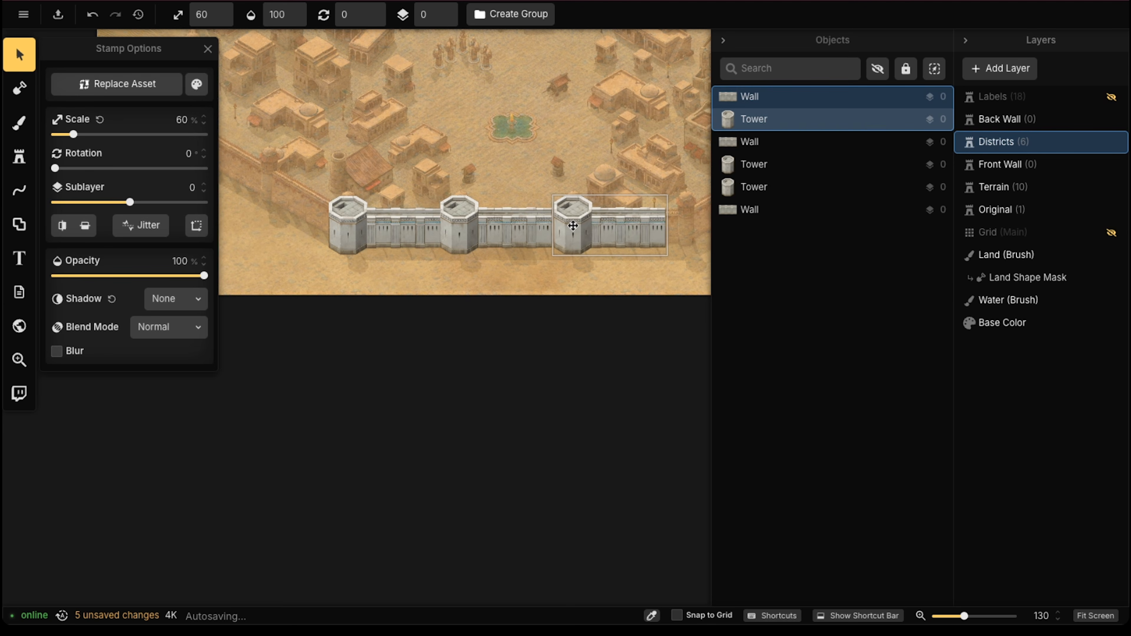
- Paste one more tower copy at the wall's right end
{"action": "left_click", "coordinate": [571, 226]}
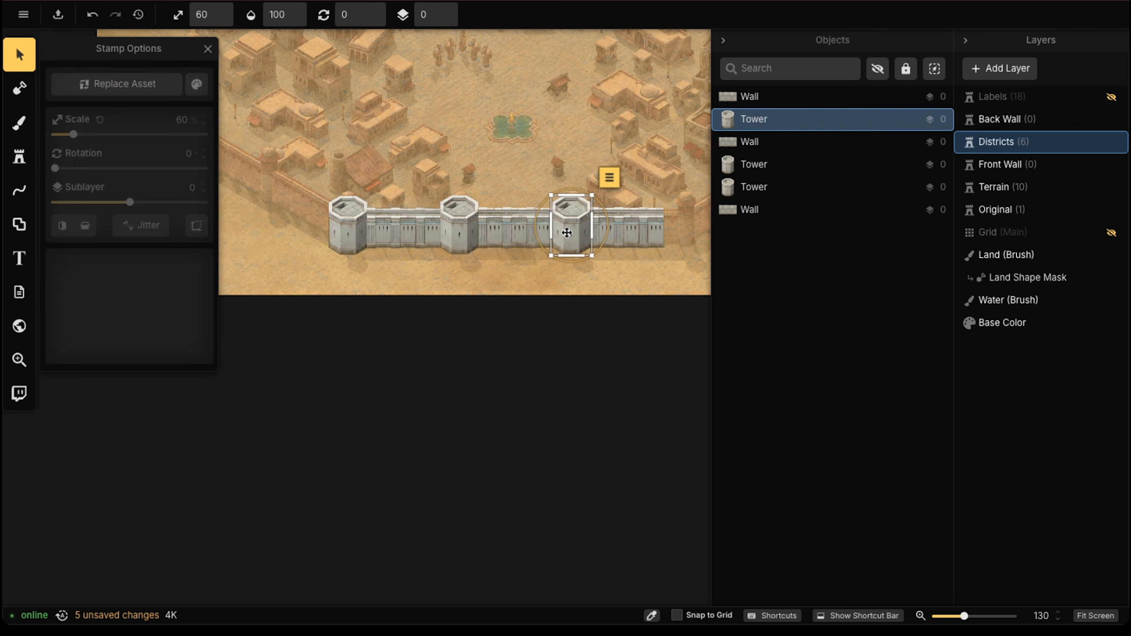
{"action": "left_click_drag", "start_coordinate": [690, 227], "coordinate": [563, 230]}
{"action": "key", "text": "ctrl+v"}
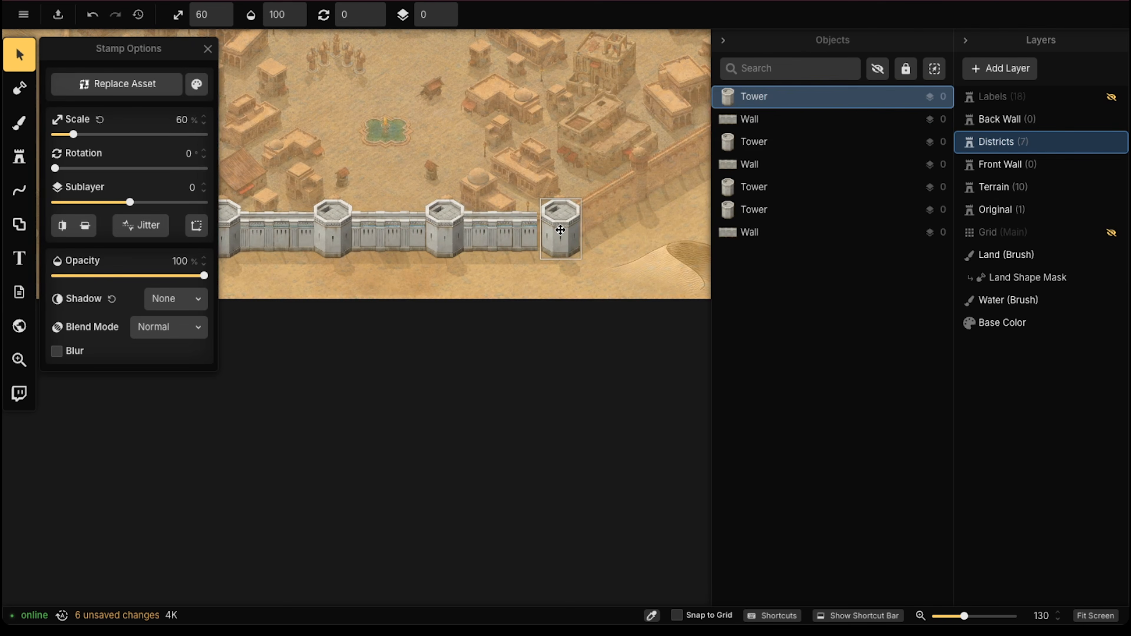
{"action": "left_click", "coordinate": [555, 231]}
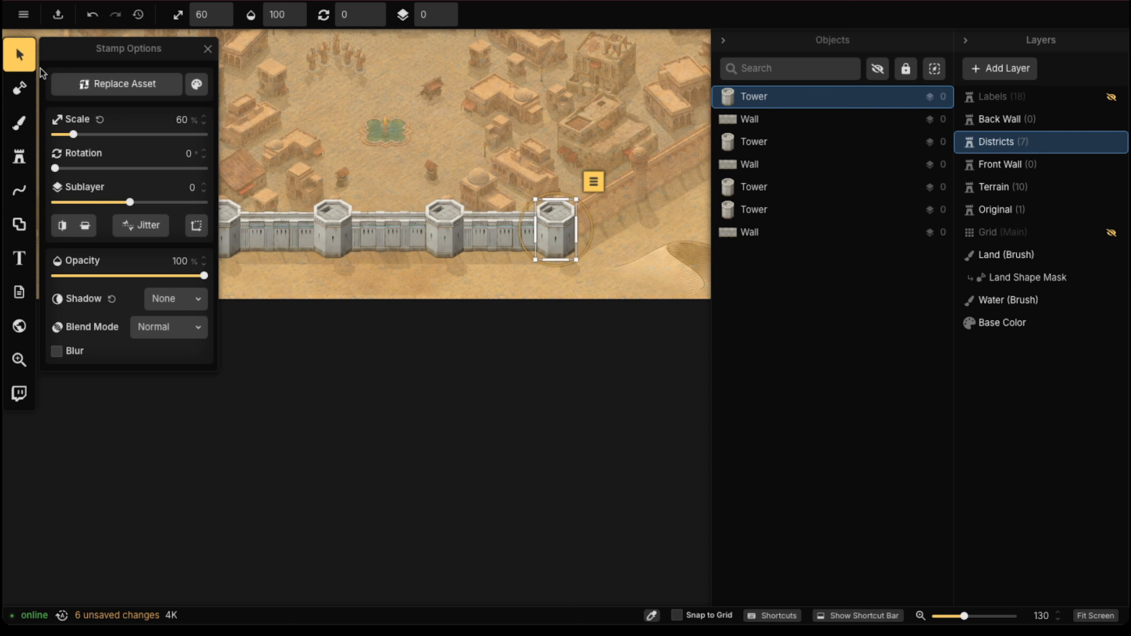
{"action": "left_click", "coordinate": [20, 150]}
- Place a straight wall section by the last tower and line up a tower-and-wall copy up-right
{"action": "key", "text": "comma"}
{"action": "key", "text": "comma"}
{"action": "scroll", "coordinate": [552, 232], "scroll_direction": "up", "scroll_amount": 3}
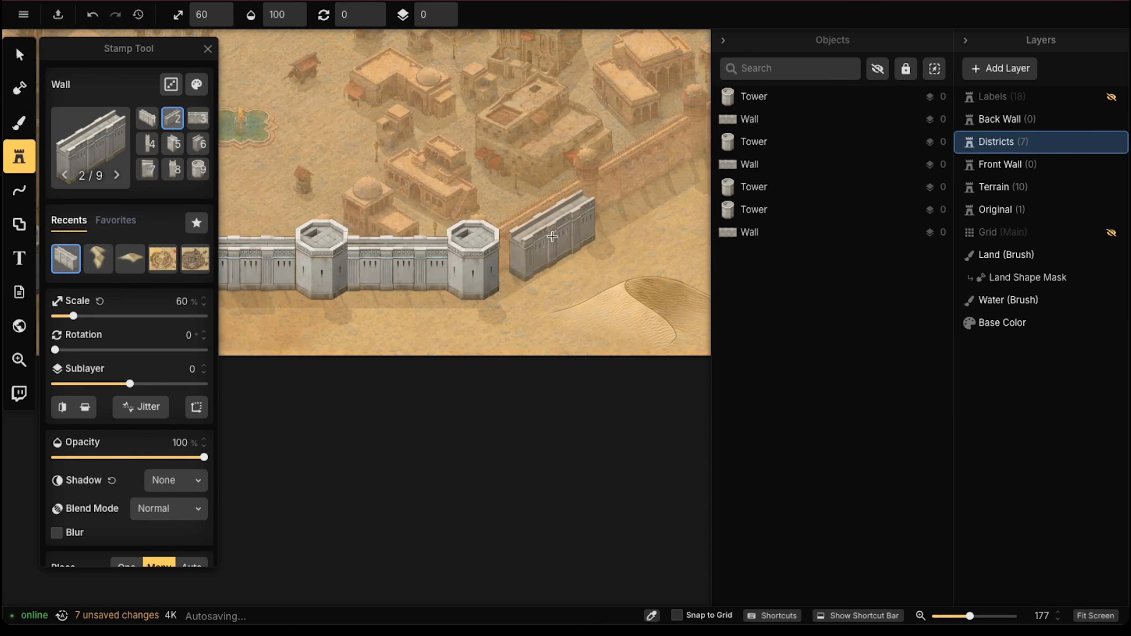
{"action": "left_click", "coordinate": [546, 233]}
{"action": "key", "text": "v"}
{"action": "left_click", "coordinate": [503, 233]}
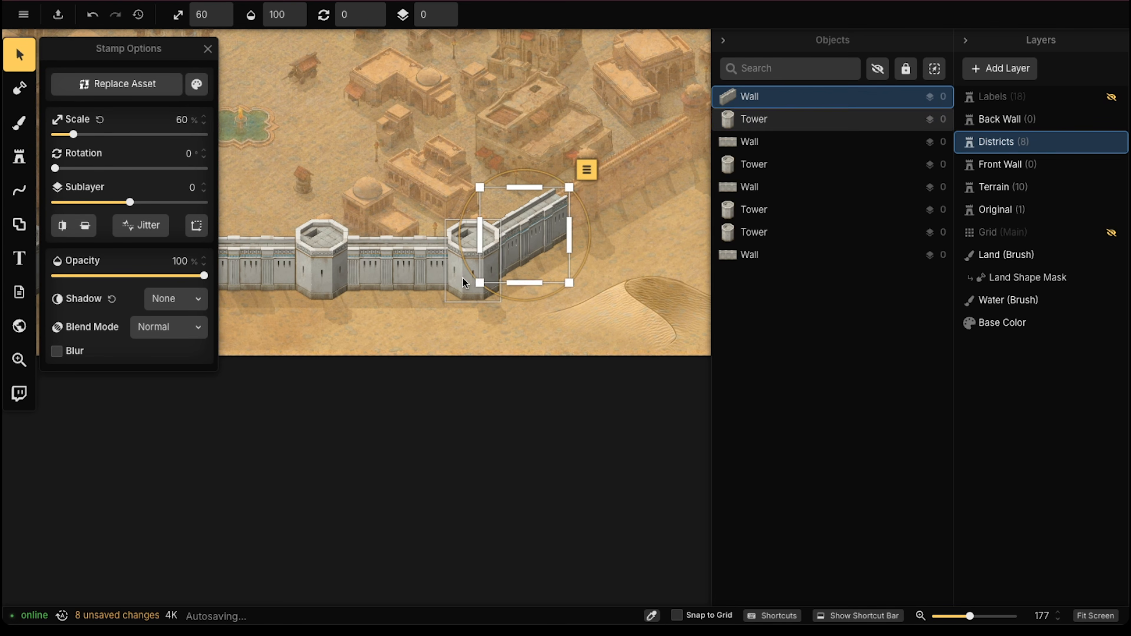
{"action": "left_click", "coordinate": [467, 247], "text": "shift"}
{"action": "left_click_drag", "start_coordinate": [478, 238], "coordinate": [584, 180]}
{"action": "scroll", "coordinate": [651, 172], "scroll_direction": "up", "scroll_amount": 5}
{"action": "scroll", "coordinate": [651, 173], "scroll_direction": "right", "scroll_amount": 5}
{"action": "left_click_drag", "start_coordinate": [442, 314], "coordinate": [546, 253]}
- Add a duplicate tower at the wall's far end, nudged into line with the wall
{"action": "left_click", "coordinate": [535, 285]}
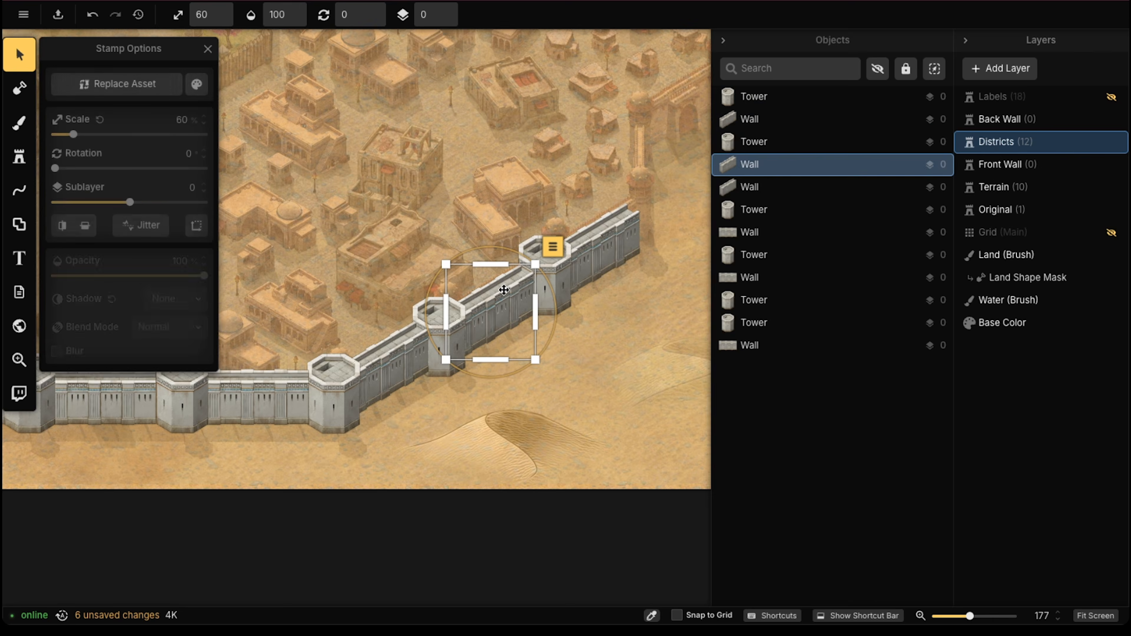
{"action": "left_click", "coordinate": [558, 274]}
{"action": "left_click_drag", "start_coordinate": [558, 274], "coordinate": [654, 207]}
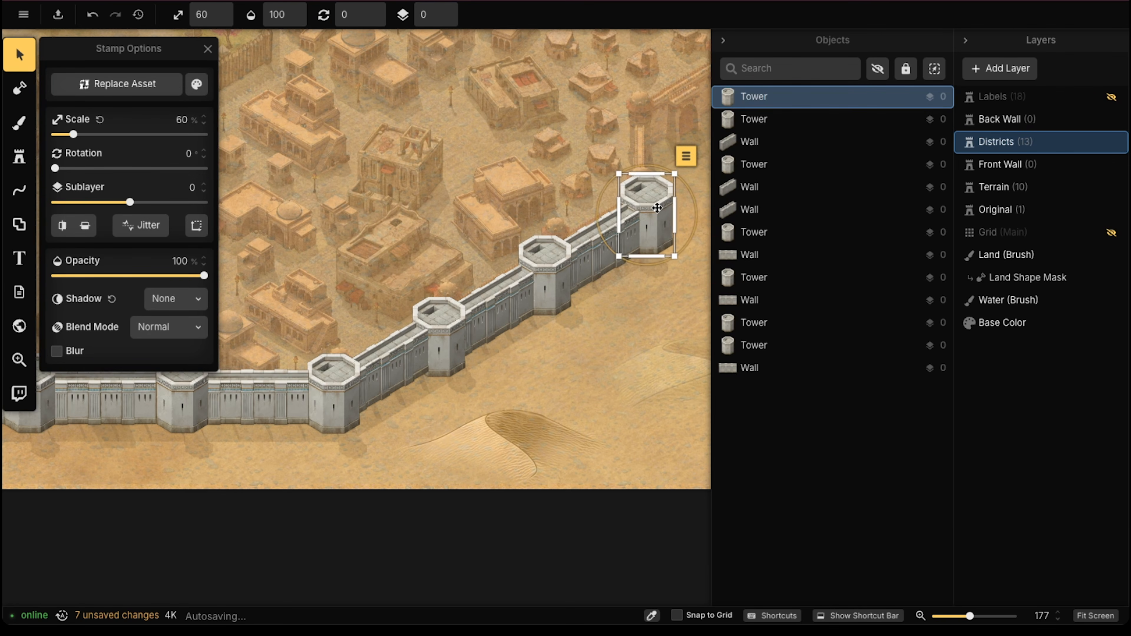
{"action": "scroll", "coordinate": [657, 208], "scroll_direction": "up", "scroll_amount": 6}
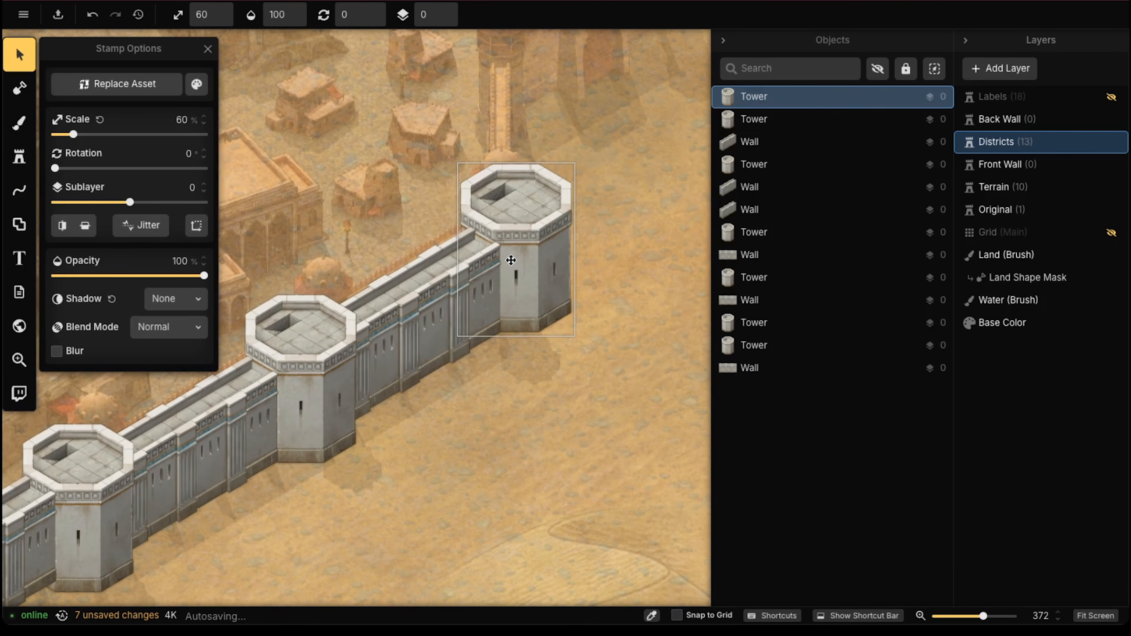
{"action": "left_click_drag", "start_coordinate": [510, 260], "coordinate": [519, 263]}
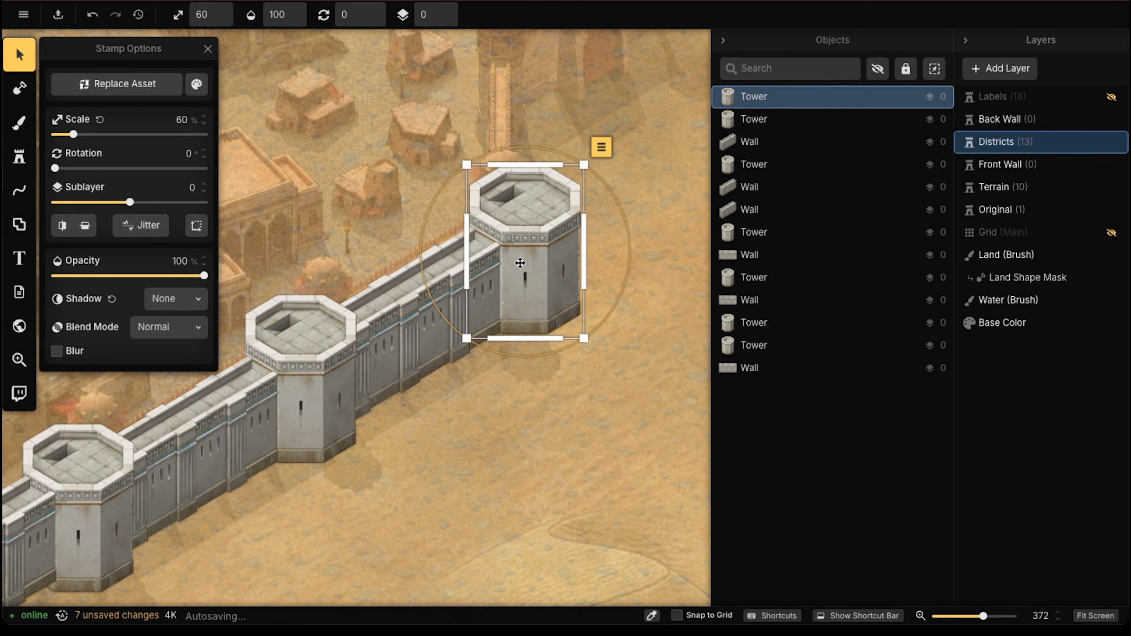
{"action": "scroll", "coordinate": [518, 263], "scroll_direction": "down", "scroll_amount": 3}
{"action": "left_click", "coordinate": [19, 156]}
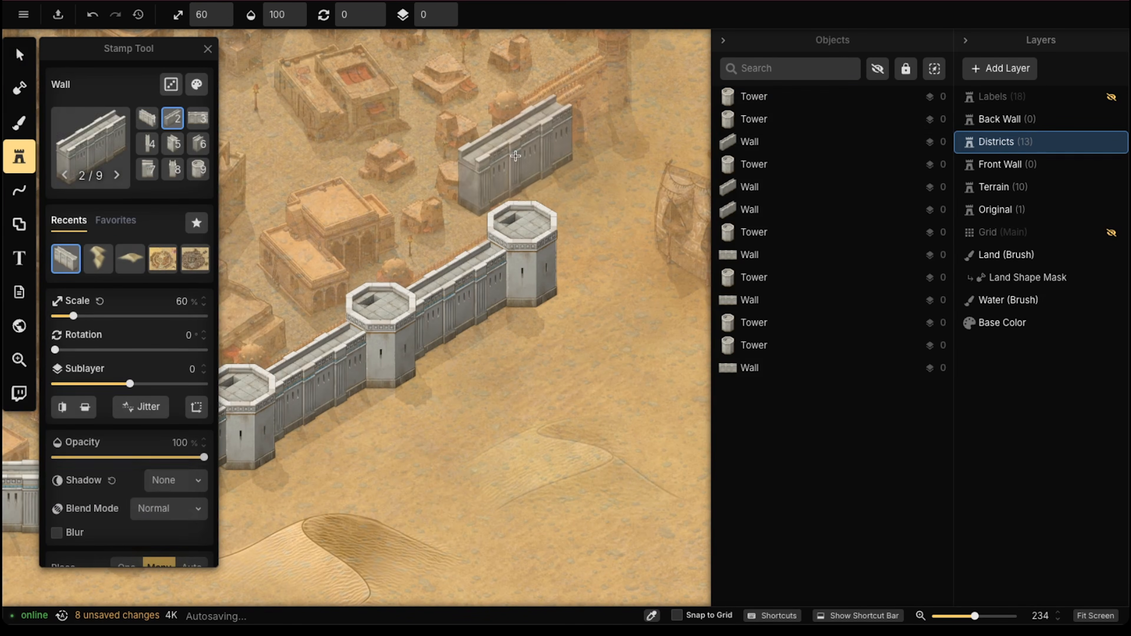
- Stamp a narrow upright wall running north from the tower, capped with a tower copy
{"action": "key", "text": "4"}
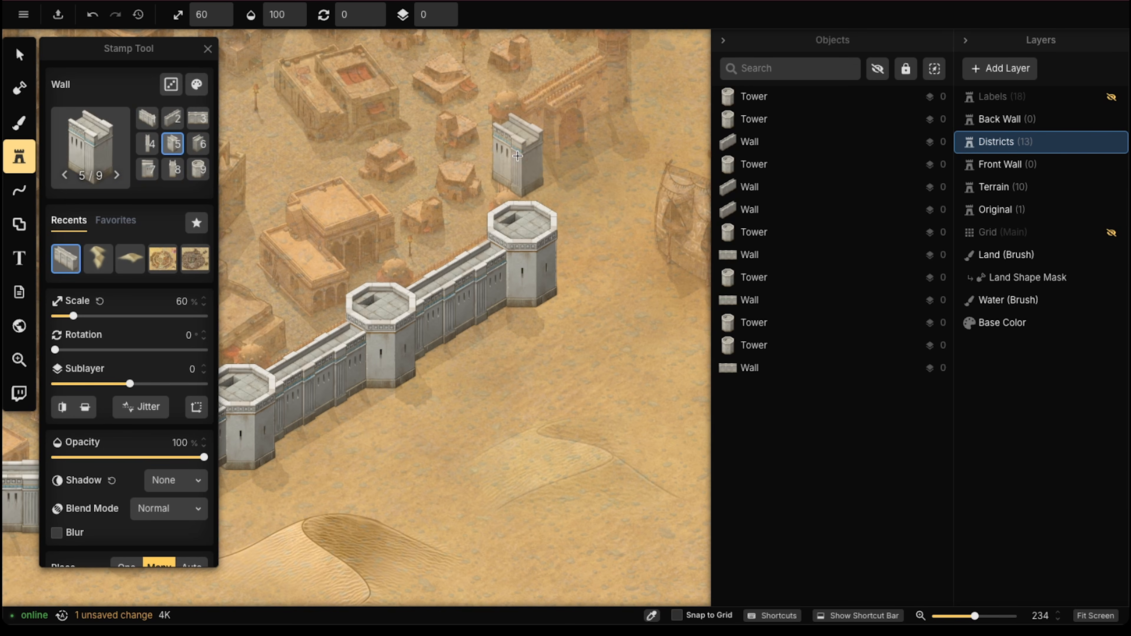
{"action": "left_click", "coordinate": [518, 175]}
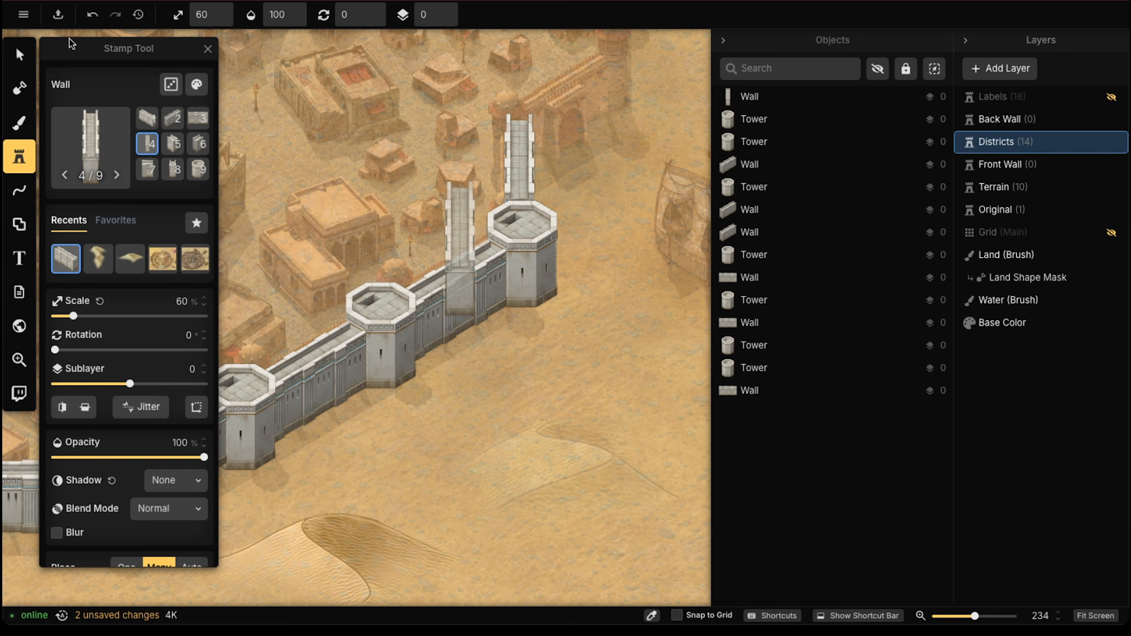
{"action": "left_click", "coordinate": [19, 55]}
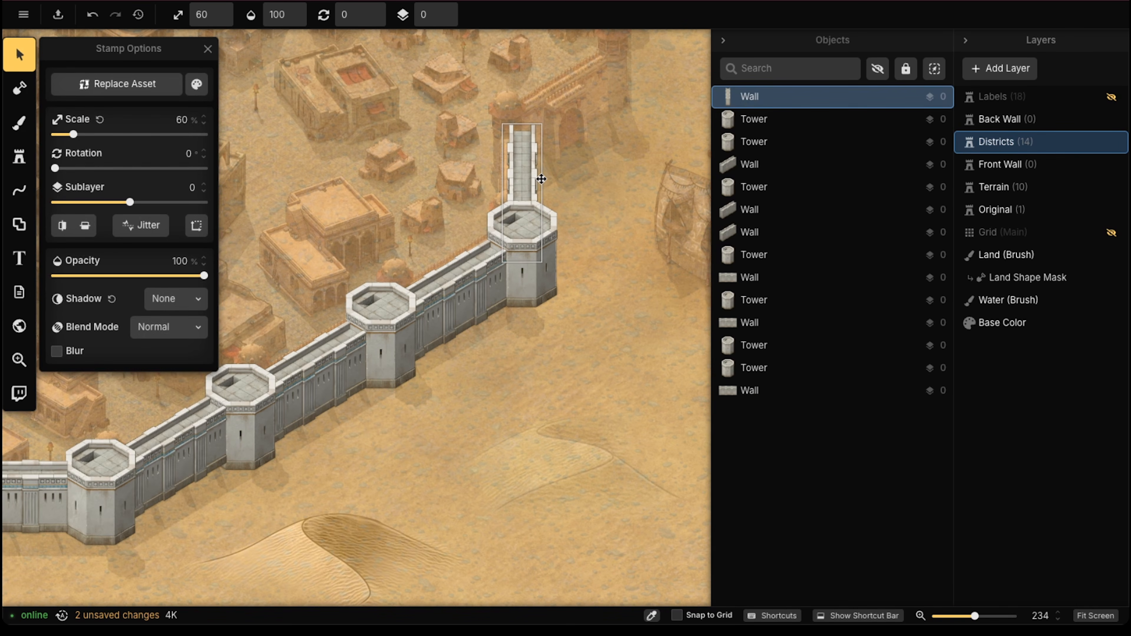
{"action": "left_click", "coordinate": [542, 261]}
{"action": "key", "text": "ctrl+c"}
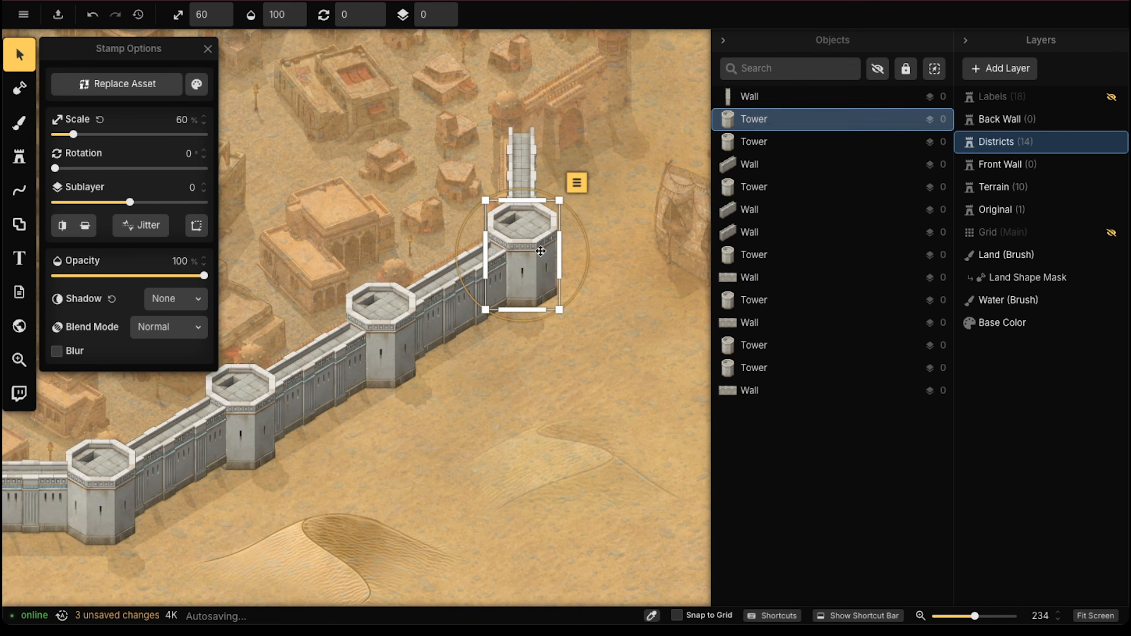
{"action": "key", "text": "ctrl+v"}
{"action": "left_click_drag", "start_coordinate": [539, 116], "coordinate": [524, 134]}
{"action": "left_click", "coordinate": [522, 263]}
- Copy the diagonal wall section and its tower onto the top tower to continue the circuit
{"action": "left_click", "coordinate": [340, 355]}
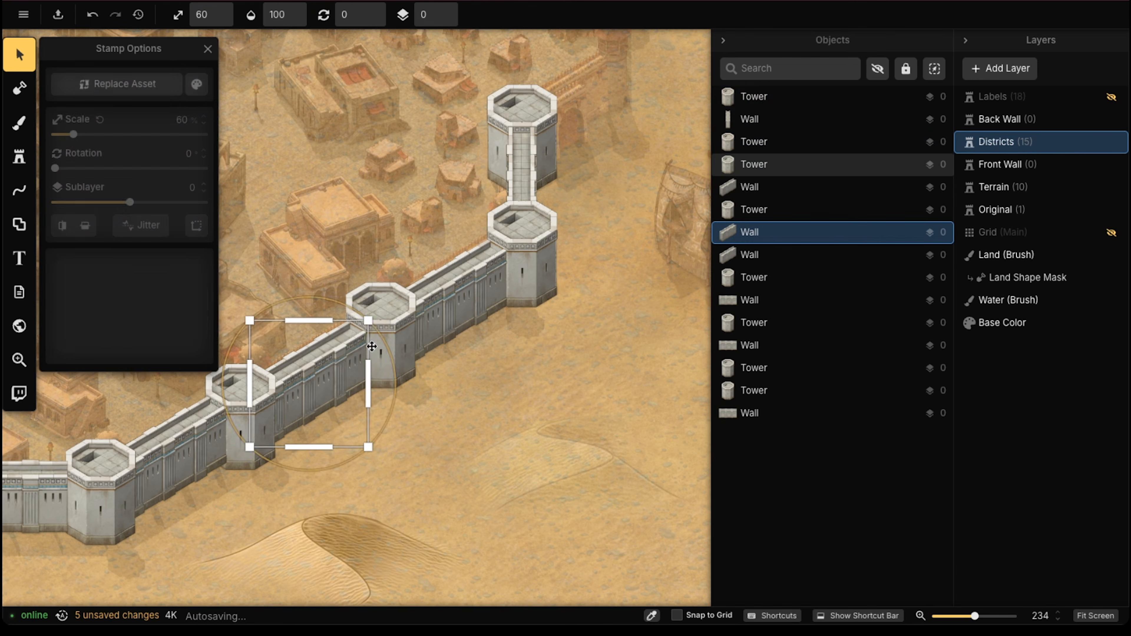
{"action": "left_click", "coordinate": [387, 344], "text": "shift"}
{"action": "key", "text": "ctrl+c"}
{"action": "key", "text": "ctrl+v"}
{"action": "left_click_drag", "start_coordinate": [511, 223], "coordinate": [499, 150]}
- Copy the narrow wall and tower, and stack two copies above the top tower
{"action": "scroll", "coordinate": [459, 258], "scroll_direction": "down", "scroll_amount": 4}
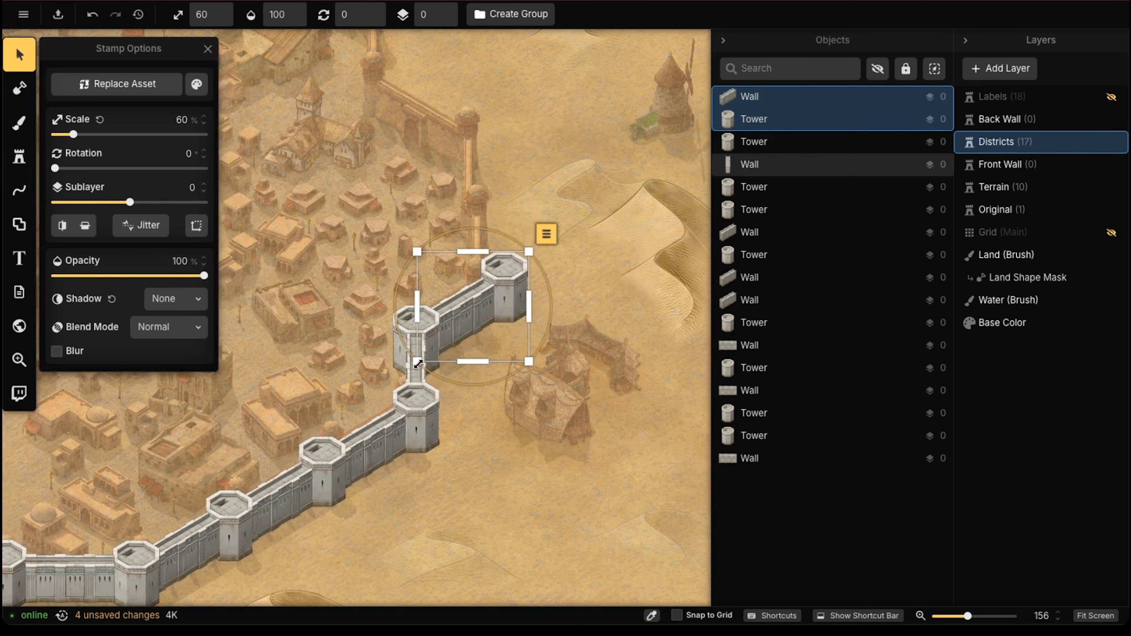
{"action": "left_click", "coordinate": [414, 387]}
{"action": "left_click", "coordinate": [417, 317], "text": "shift"}
{"action": "key", "text": "ctrl+c"}
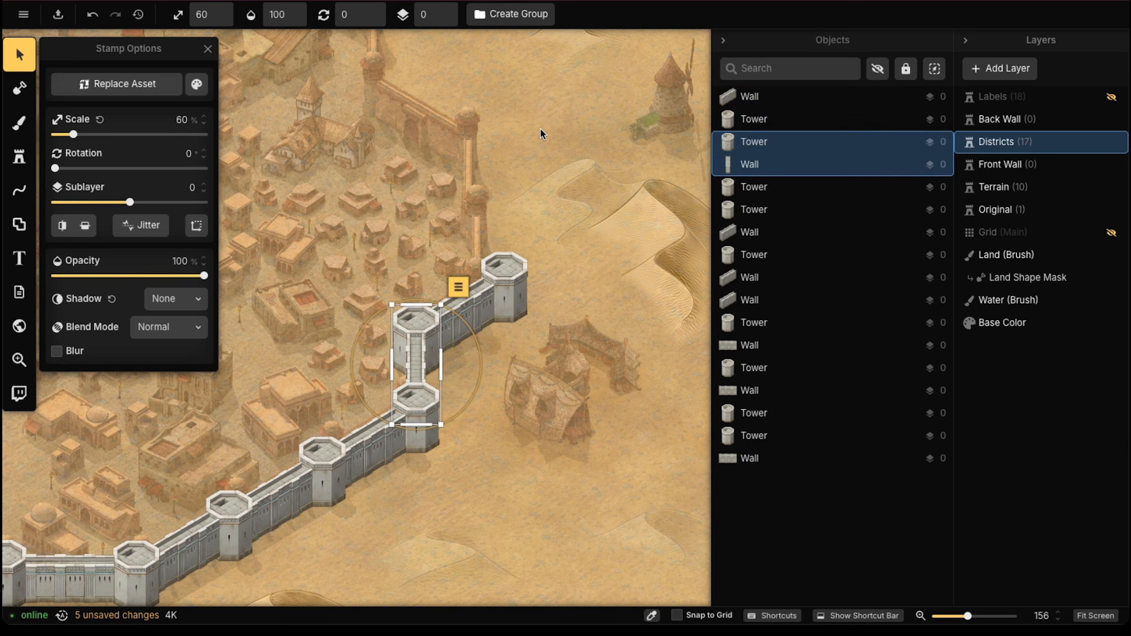
{"action": "key", "text": "ctrl+v"}
{"action": "left_click_drag", "start_coordinate": [539, 134], "coordinate": [507, 179]}
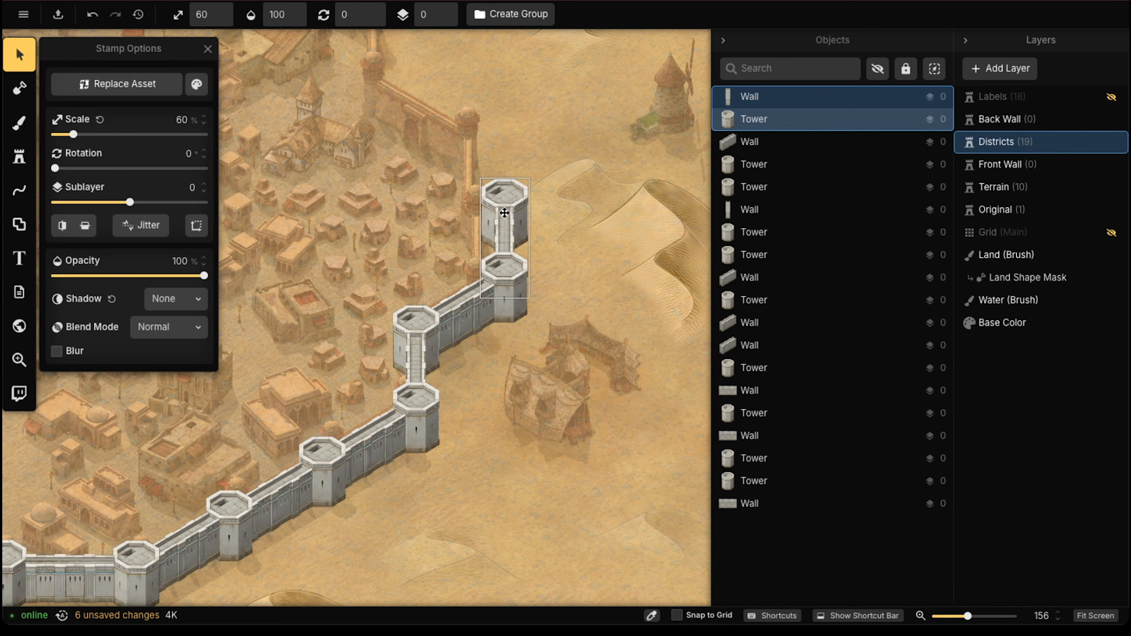
{"action": "left_click_drag", "start_coordinate": [506, 219], "coordinate": [506, 218]}
{"action": "key", "text": "ctrl+v"}
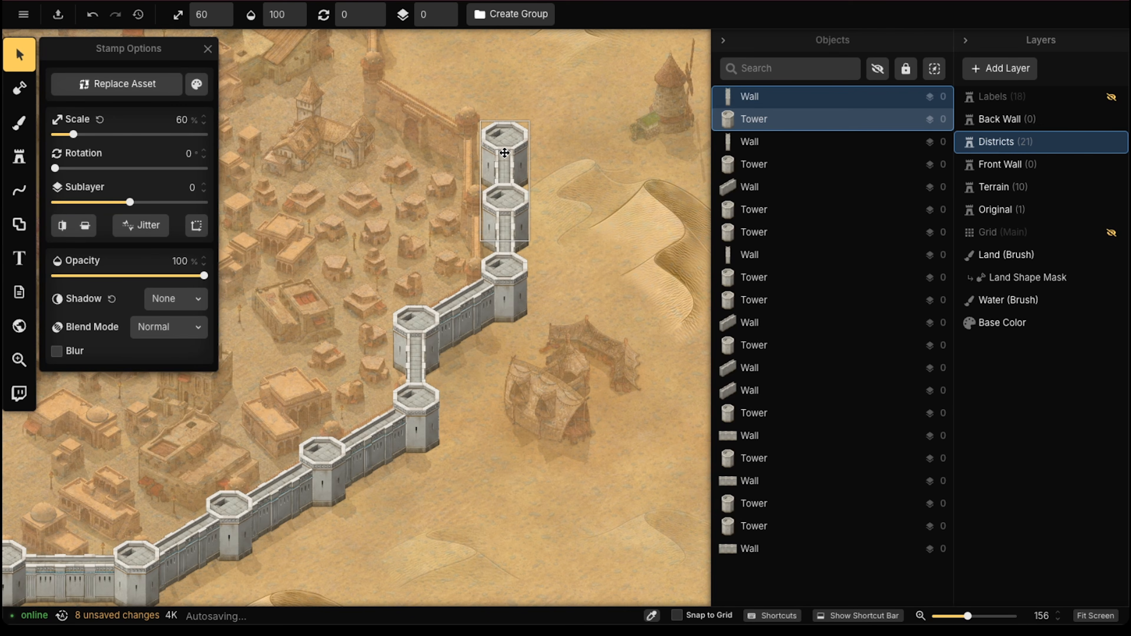
{"action": "left_click_drag", "start_coordinate": [505, 153], "coordinate": [505, 153]}
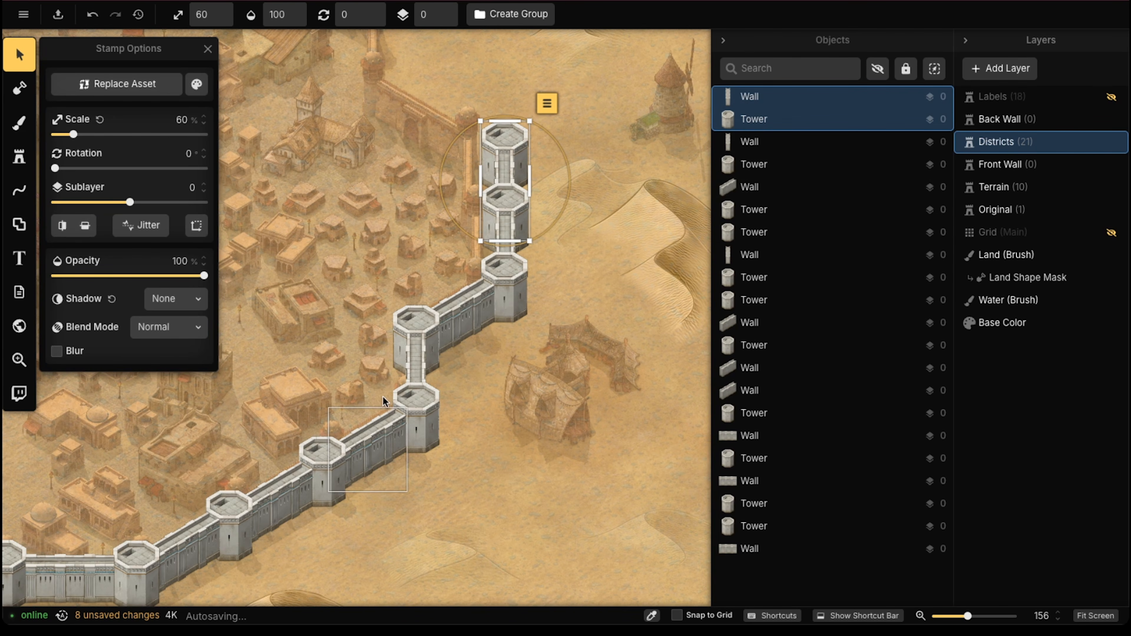
- Stamp a wide wall section and tuck it behind the top tower
{"action": "left_click", "coordinate": [452, 330]}
{"action": "left_click", "coordinate": [19, 157]}
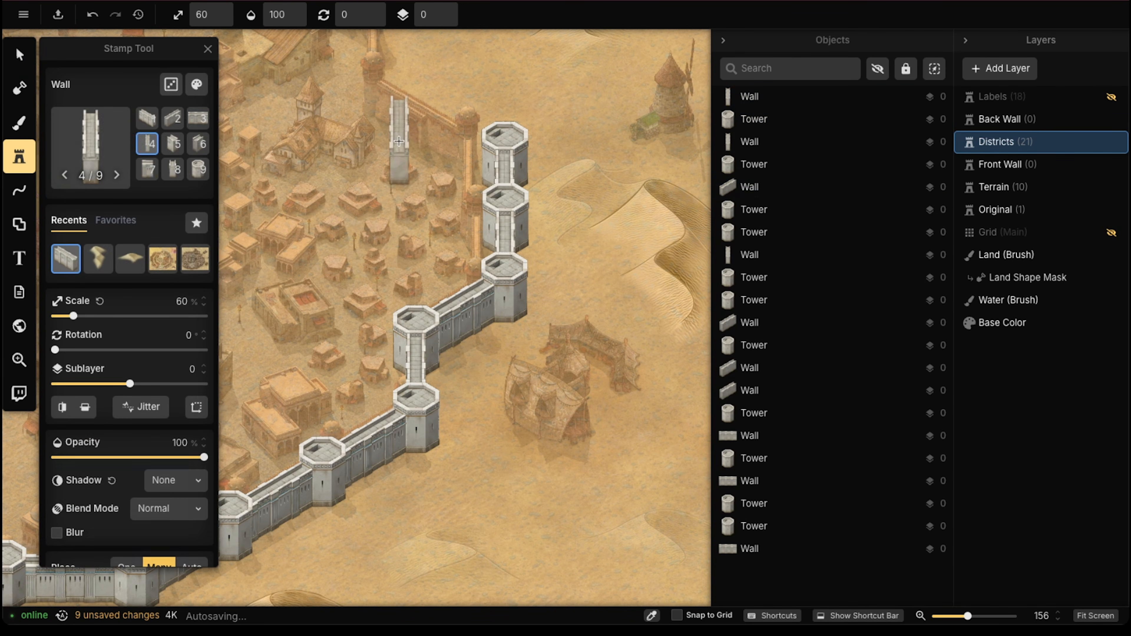
{"action": "scroll", "coordinate": [441, 139], "scroll_direction": "up", "scroll_amount": 5}
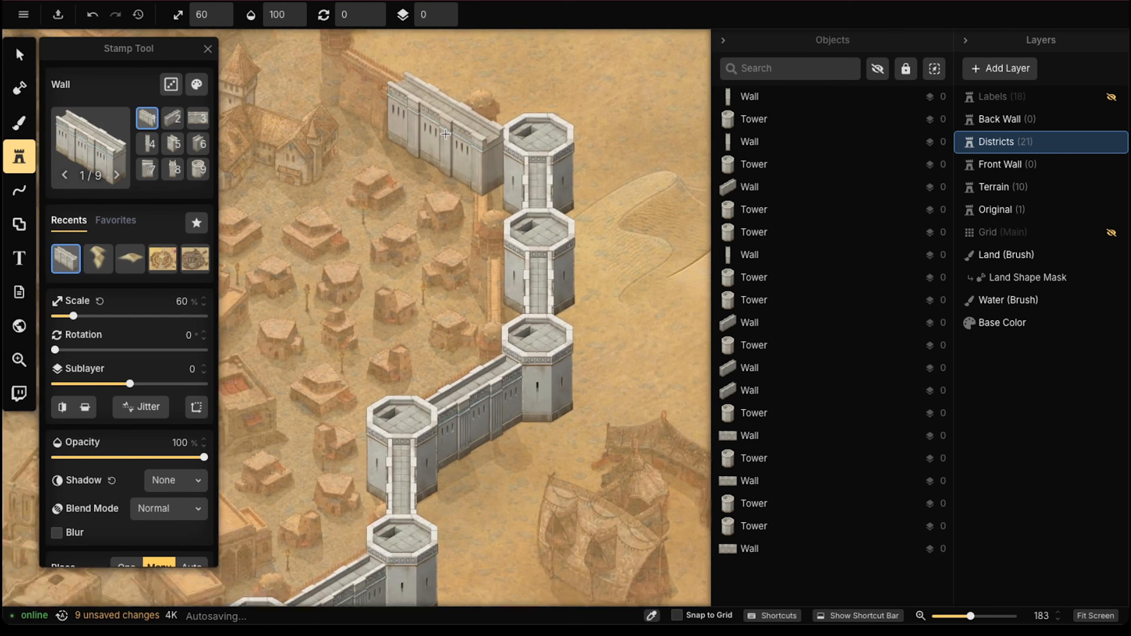
{"action": "left_click", "coordinate": [473, 247]}
{"action": "left_click", "coordinate": [19, 55]}
{"action": "left_click_drag", "start_coordinate": [473, 247], "coordinate": [381, 144]}
{"action": "left_click", "coordinate": [583, 249], "text": "shift"}
{"action": "key", "text": "Escape"}
- Place a tower copy at the wall's far end and duplicate a narrow wall-and-tower pair
{"action": "left_click", "coordinate": [434, 159]}
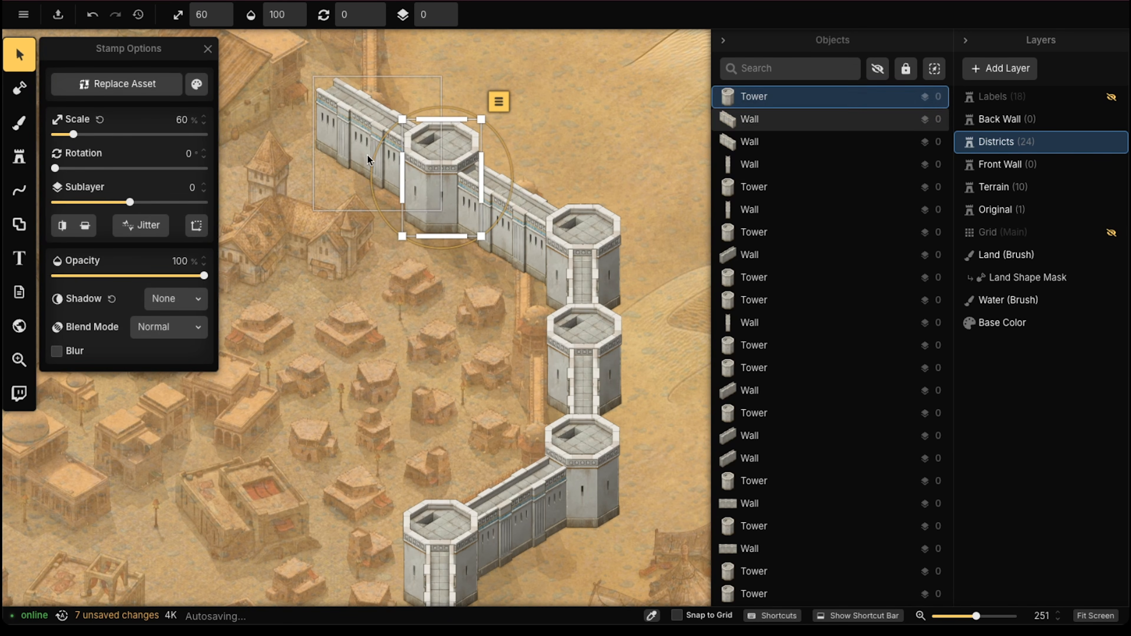
{"action": "scroll", "coordinate": [368, 161], "scroll_direction": "up", "scroll_amount": 4}
{"action": "scroll", "coordinate": [368, 161], "scroll_direction": "left", "scroll_amount": 4}
{"action": "left_click_drag", "start_coordinate": [667, 327], "coordinate": [501, 266]}
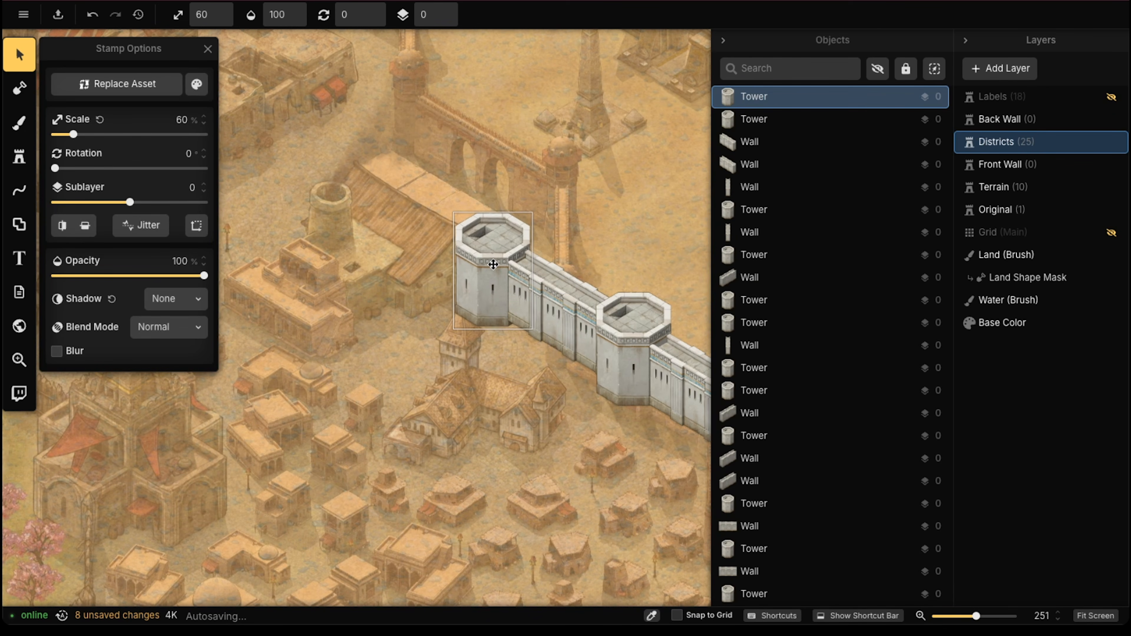
{"action": "scroll", "coordinate": [490, 260], "scroll_direction": "down", "scroll_amount": 5}
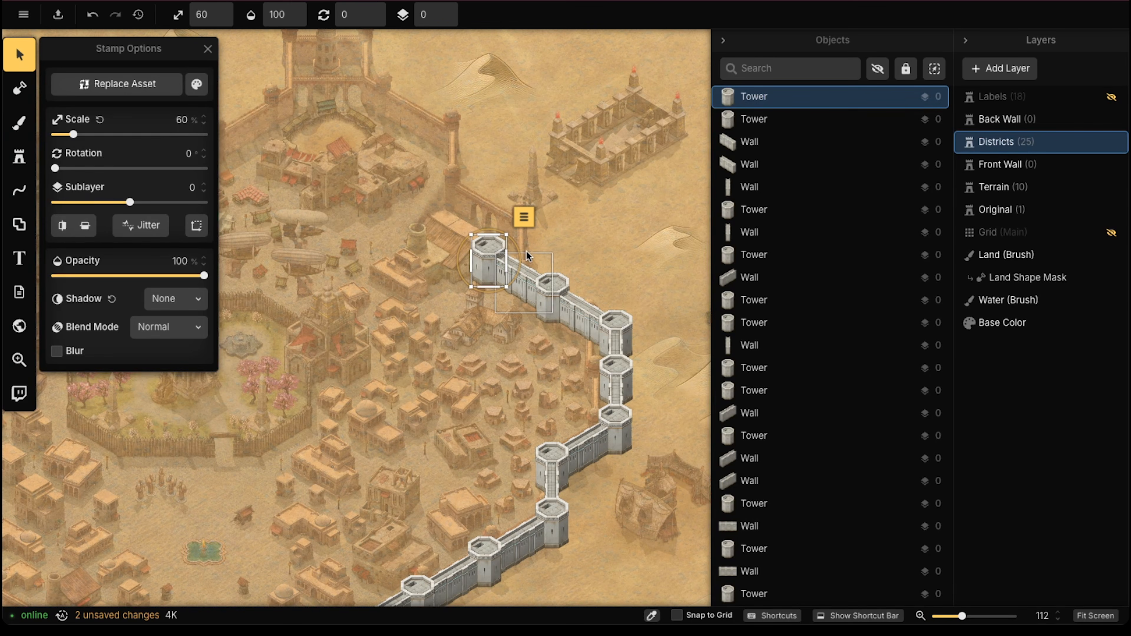
{"action": "left_click", "coordinate": [617, 395]}
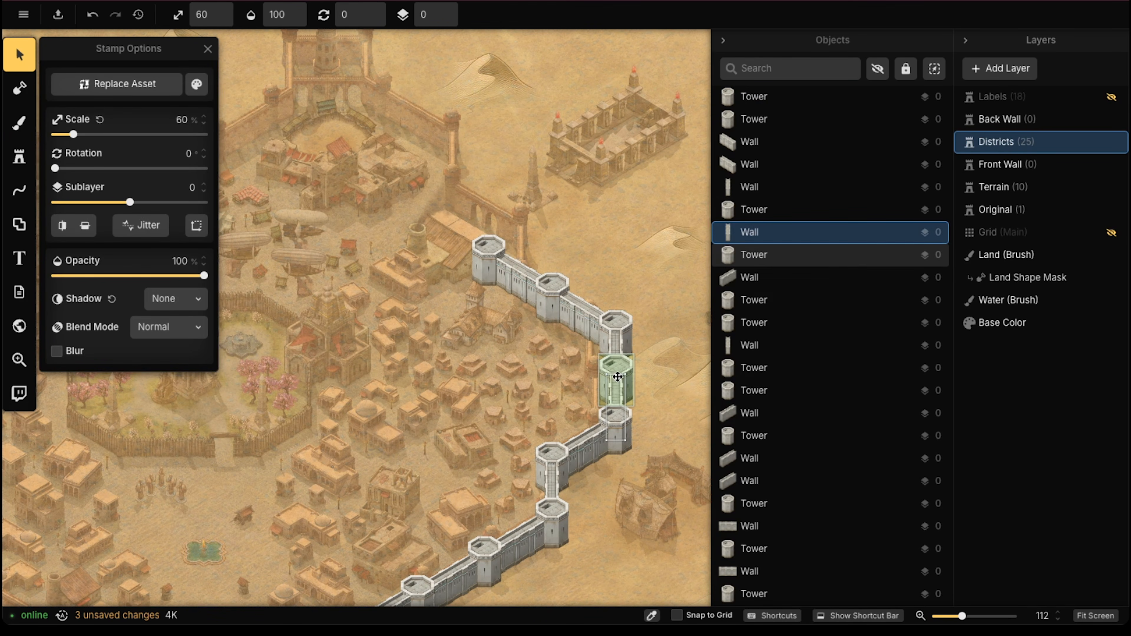
{"action": "left_click", "coordinate": [615, 372], "text": "shift"}
{"action": "key", "text": "ctrl+v"}
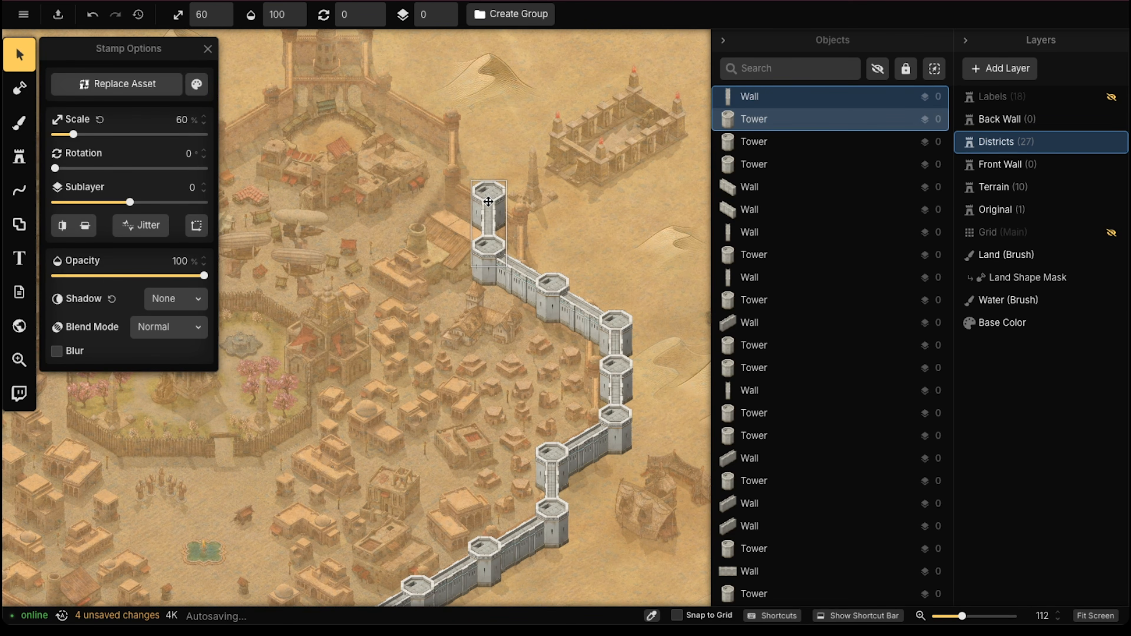
- Copy a tower with its diagonal wall and extend the wall toward the upper left
{"action": "left_click", "coordinate": [584, 307]}
{"action": "left_click", "coordinate": [542, 297], "text": "shift"}
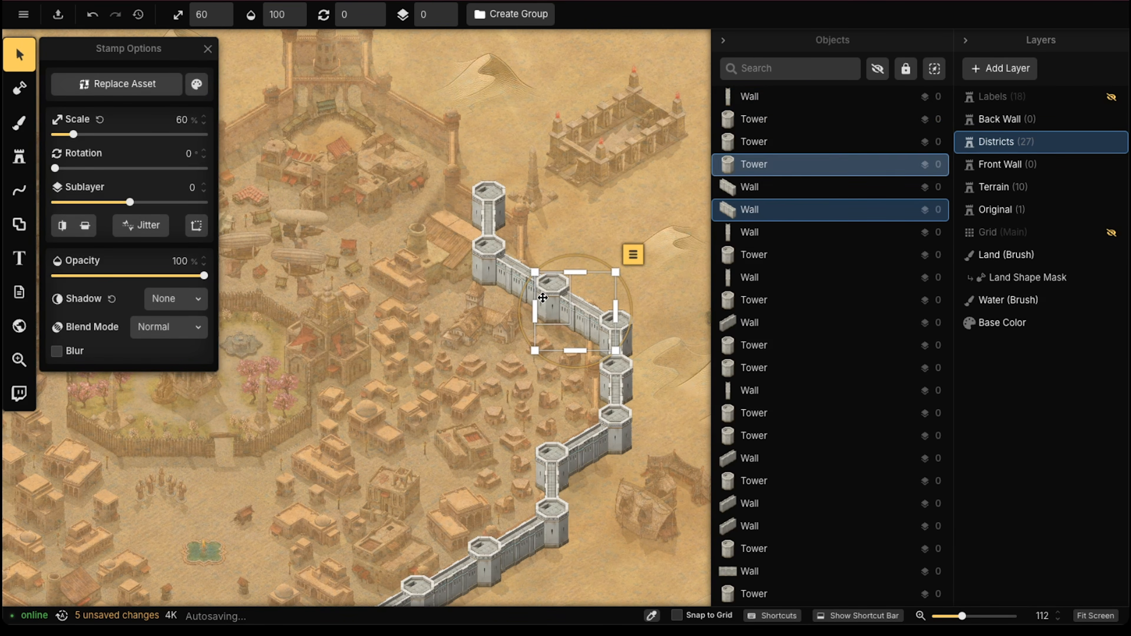
{"action": "key", "text": "ctrl+c"}
{"action": "key", "text": "ctrl+v"}
{"action": "left_click_drag", "start_coordinate": [476, 128], "coordinate": [416, 166]}
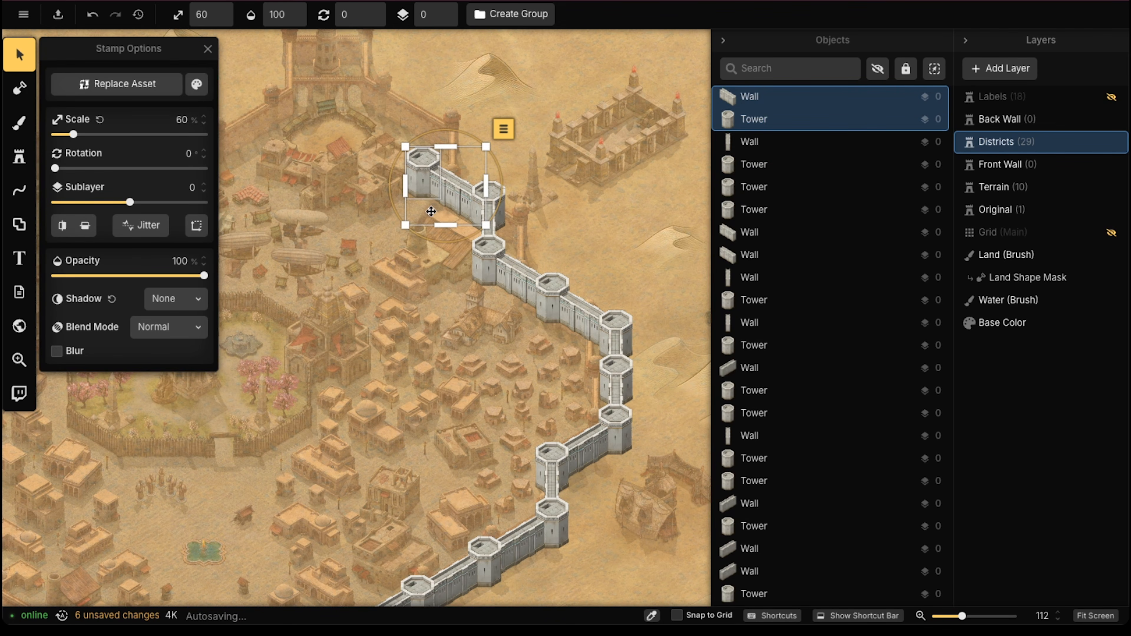
{"action": "left_click", "coordinate": [489, 231]}
- Copy a narrow wall and tower and stack the copy on the upper-left tower
{"action": "left_click", "coordinate": [489, 231]}
{"action": "left_click", "coordinate": [422, 183], "text": "shift"}
{"action": "left_click", "coordinate": [490, 194]}
{"action": "left_click", "coordinate": [490, 194]}
{"action": "left_click", "coordinate": [493, 227], "text": "shift"}
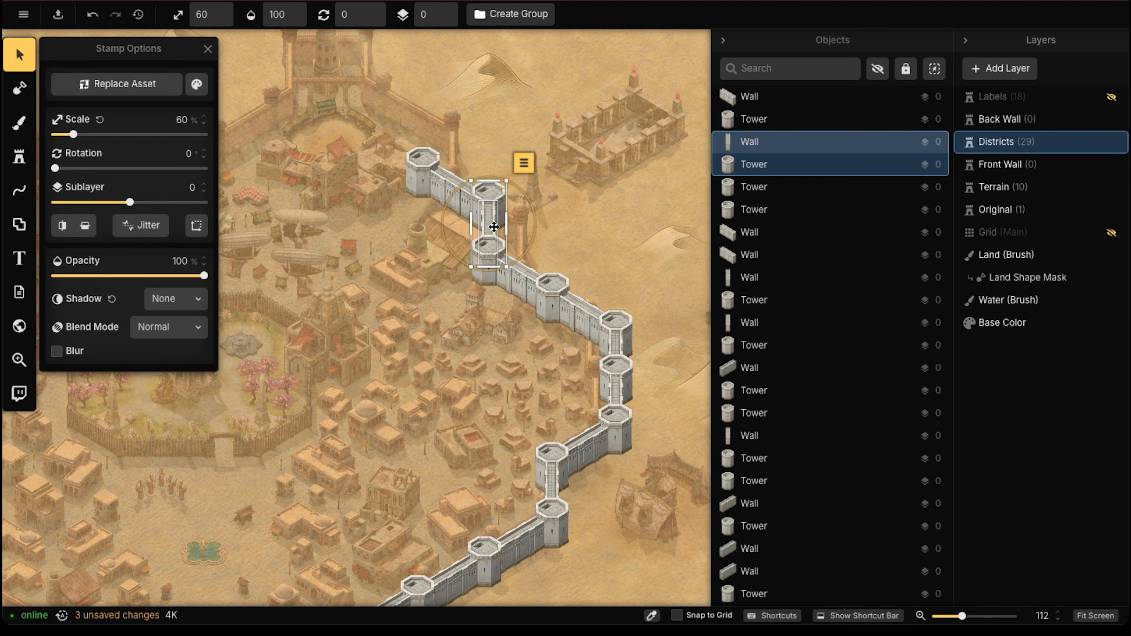
{"action": "key", "text": "ctrl+c"}
{"action": "key", "text": "ctrl+v"}
{"action": "left_click_drag", "start_coordinate": [417, 125], "coordinate": [424, 109]}
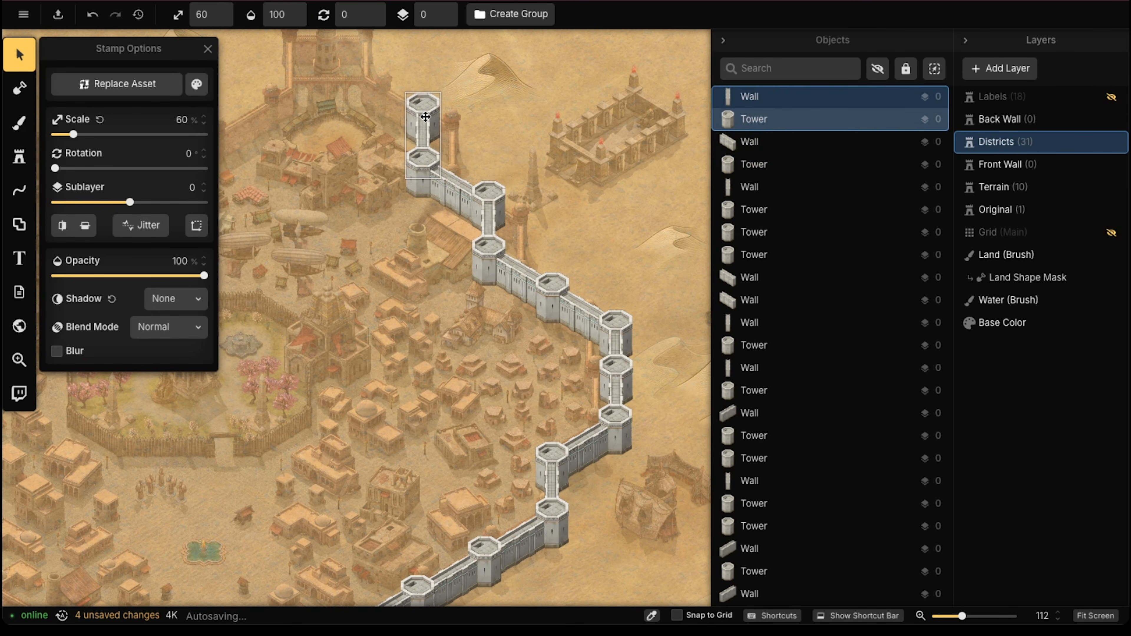
- Paste another diagonal wall-and-tower pair to continue the wall to the new northern end tower
{"action": "left_click", "coordinate": [431, 179]}
{"action": "left_click", "coordinate": [459, 183], "text": "shift"}
{"action": "key", "text": "ctrl+c"}
{"action": "key", "text": "ctrl+v"}
{"action": "left_click_drag", "start_coordinate": [344, 86], "coordinate": [416, 176]}
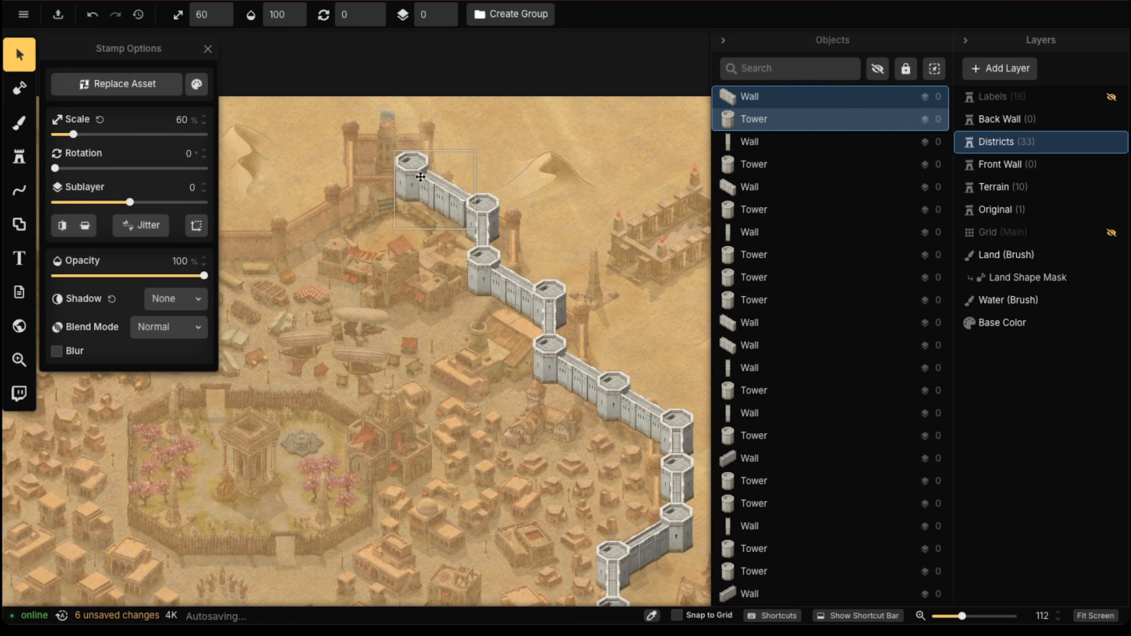
{"action": "left_click", "coordinate": [482, 218]}
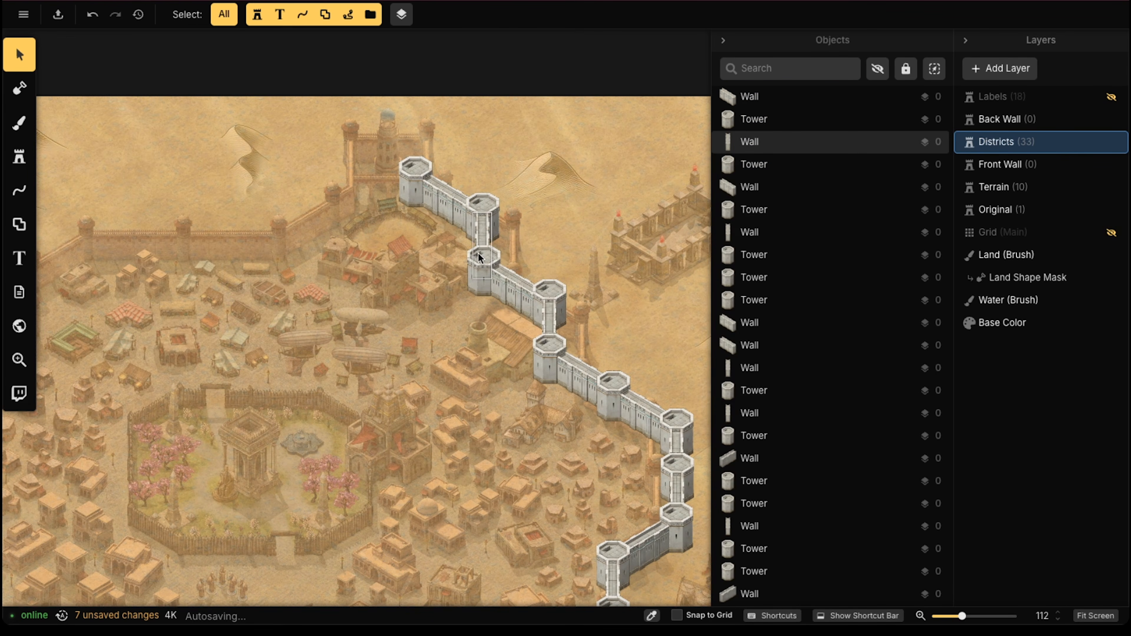
{"action": "left_click", "coordinate": [482, 257], "text": "shift"}
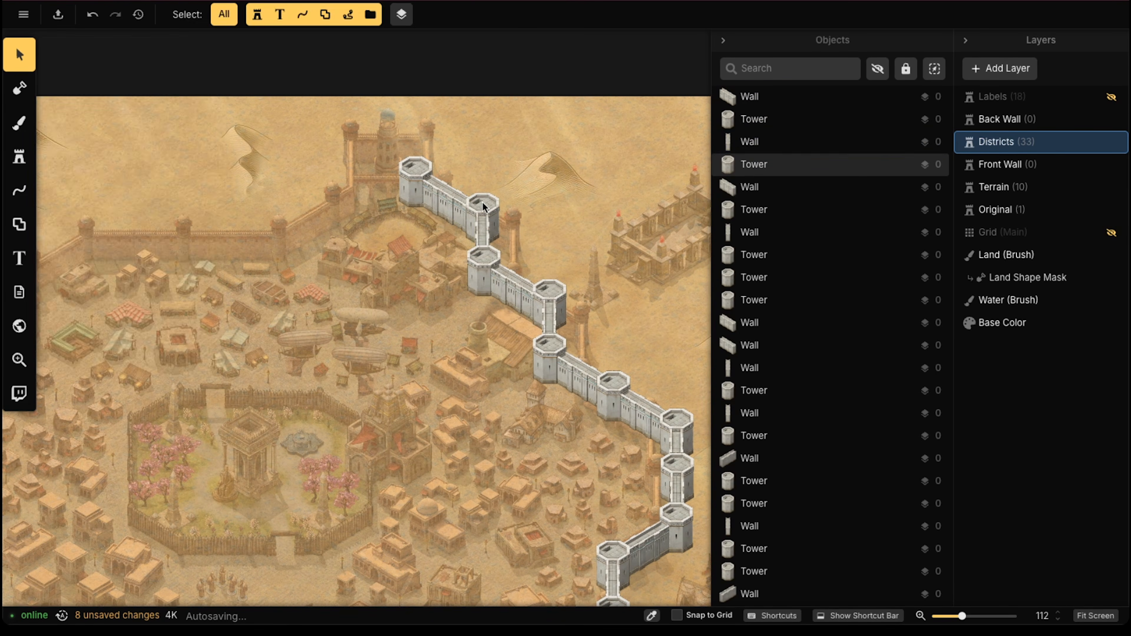
{"action": "key", "text": "ctrl+v"}
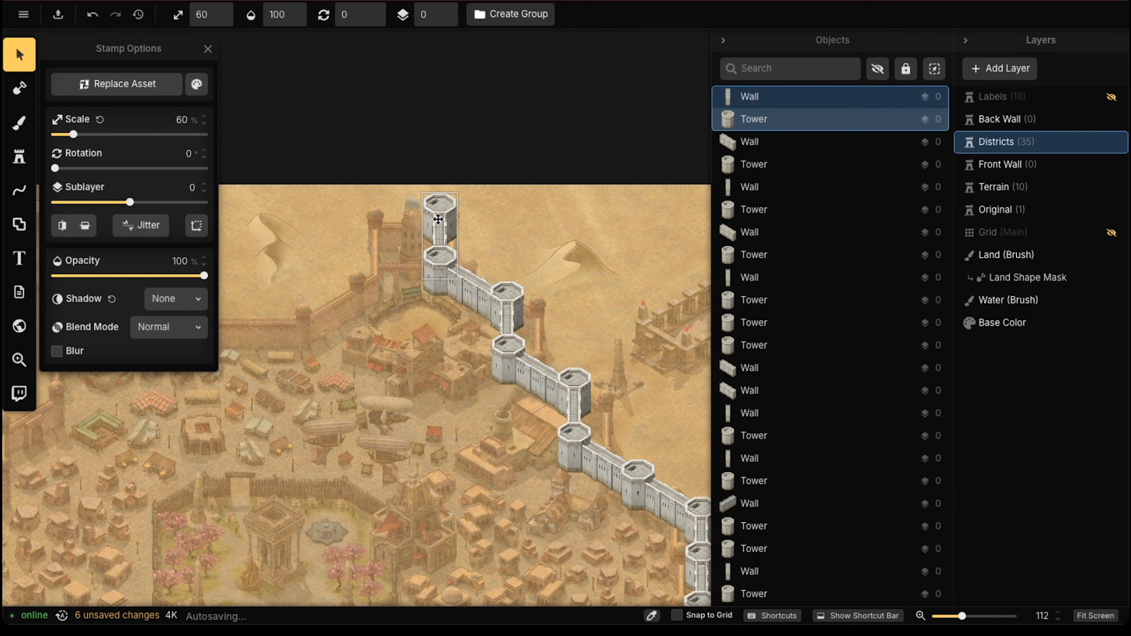
{"action": "key", "text": "Escape"}
{"action": "scroll", "coordinate": [465, 251], "scroll_direction": "up", "scroll_amount": 2}
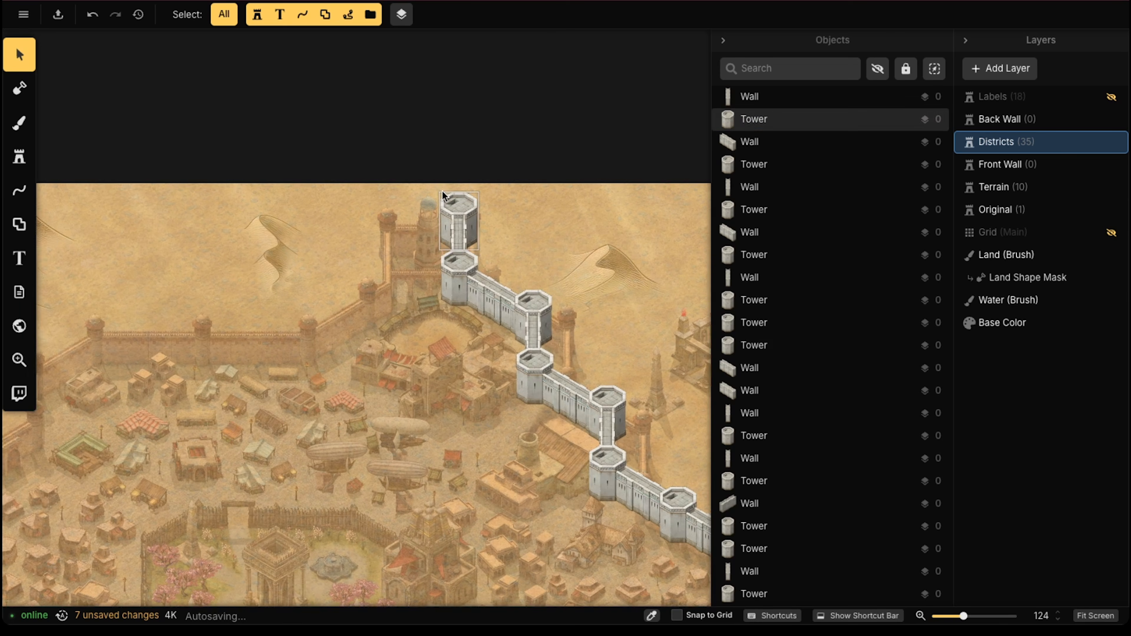
- Copy the topmost tower and place the copy to its left
{"action": "left_click", "coordinate": [443, 196]}
{"action": "scroll", "coordinate": [446, 195], "scroll_direction": "up", "scroll_amount": 2}
{"action": "key", "text": "ctrl+c"}
{"action": "key", "text": "ctrl+v"}
{"action": "scroll", "coordinate": [418, 218], "scroll_direction": "up", "scroll_amount": 2}
{"action": "left_click_drag", "start_coordinate": [415, 211], "coordinate": [381, 232]}
- Stamp a flat wall between the two top towers and a mirrored flat wall west of them
{"action": "left_click", "coordinate": [19, 157]}
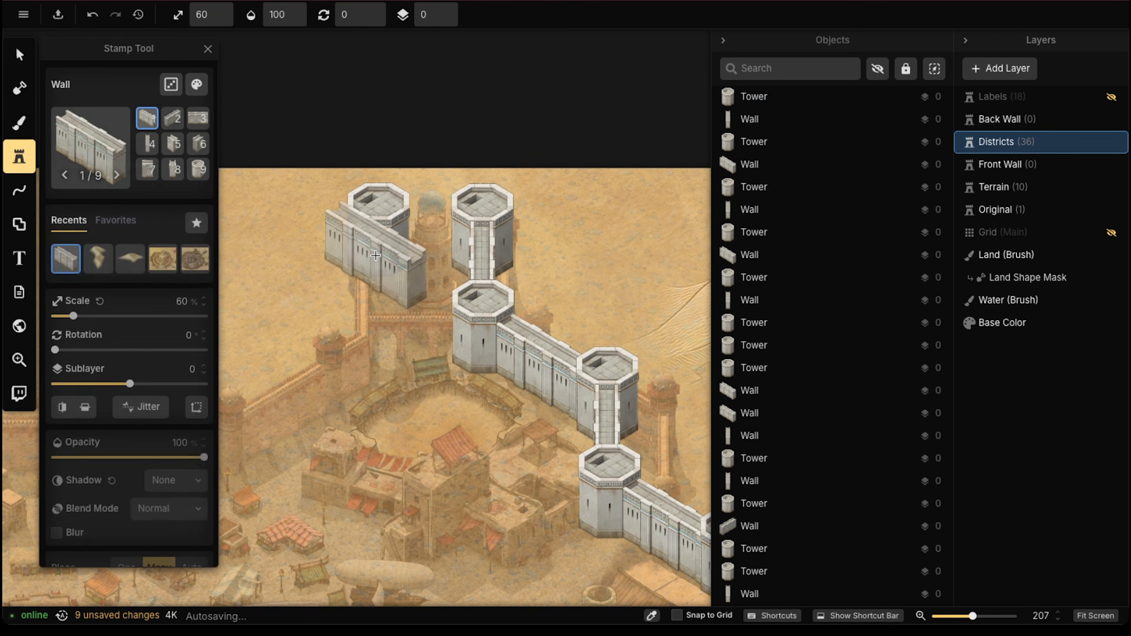
{"action": "scroll", "coordinate": [439, 220], "scroll_direction": "up", "scroll_amount": 2}
{"action": "key", "text": "6"}
{"action": "key", "text": "7"}
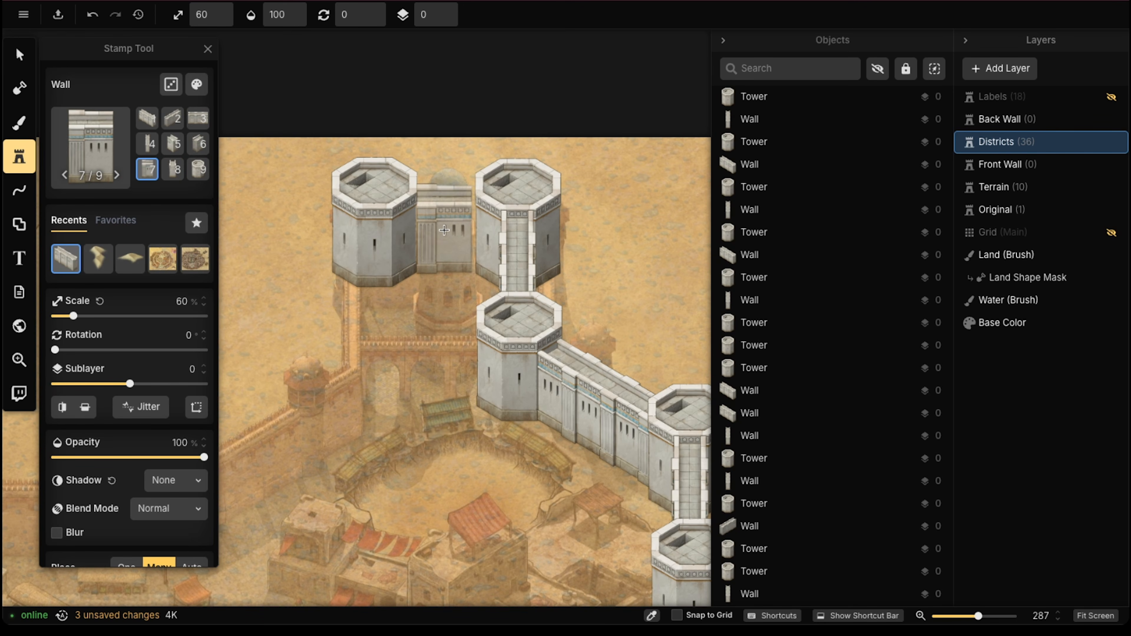
{"action": "left_click", "coordinate": [449, 230]}
{"action": "key", "text": "8"}
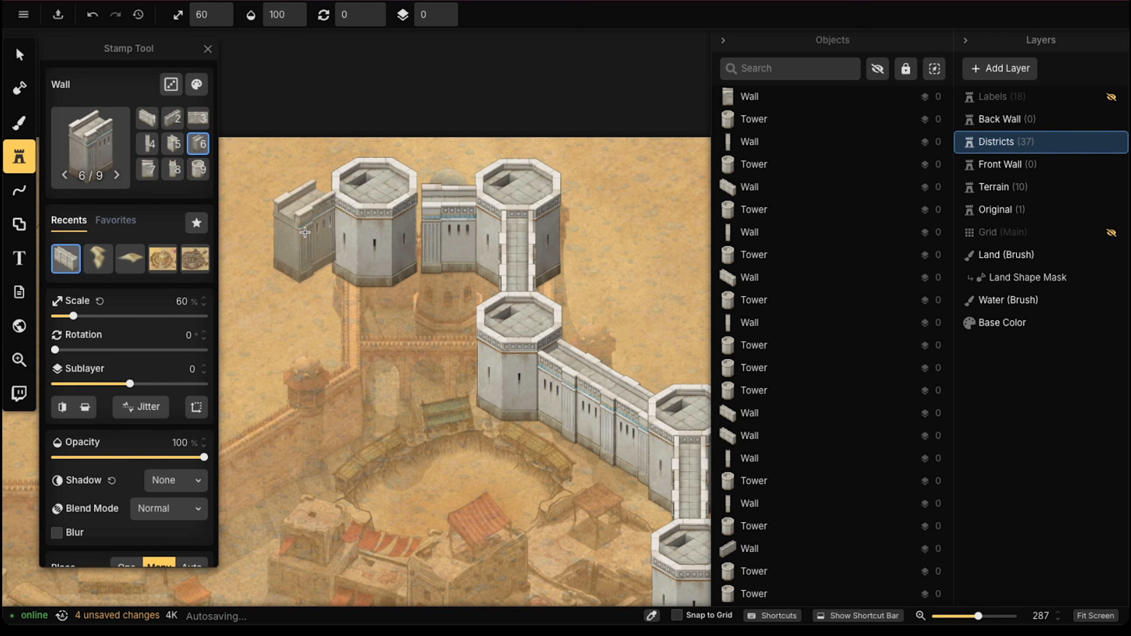
{"action": "key", "text": "9"}
{"action": "key", "text": "7"}
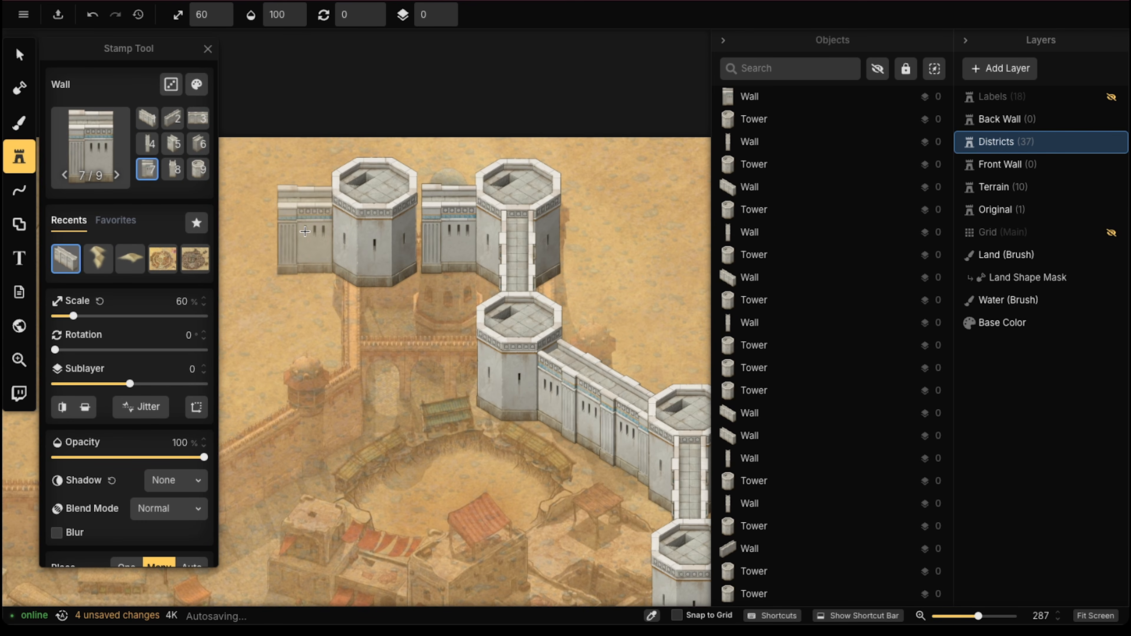
{"action": "left_click", "coordinate": [61, 406]}
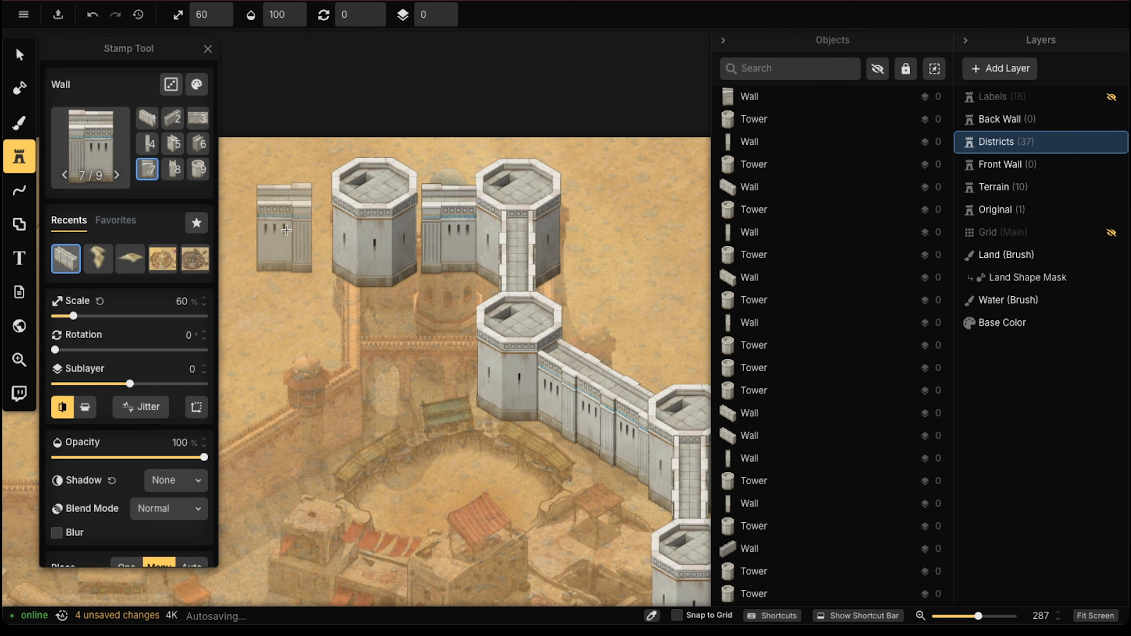
{"action": "left_click", "coordinate": [293, 228]}
- Nudge the mirrored flat wall piece flush against the new left tower
{"action": "left_click", "coordinate": [20, 55]}
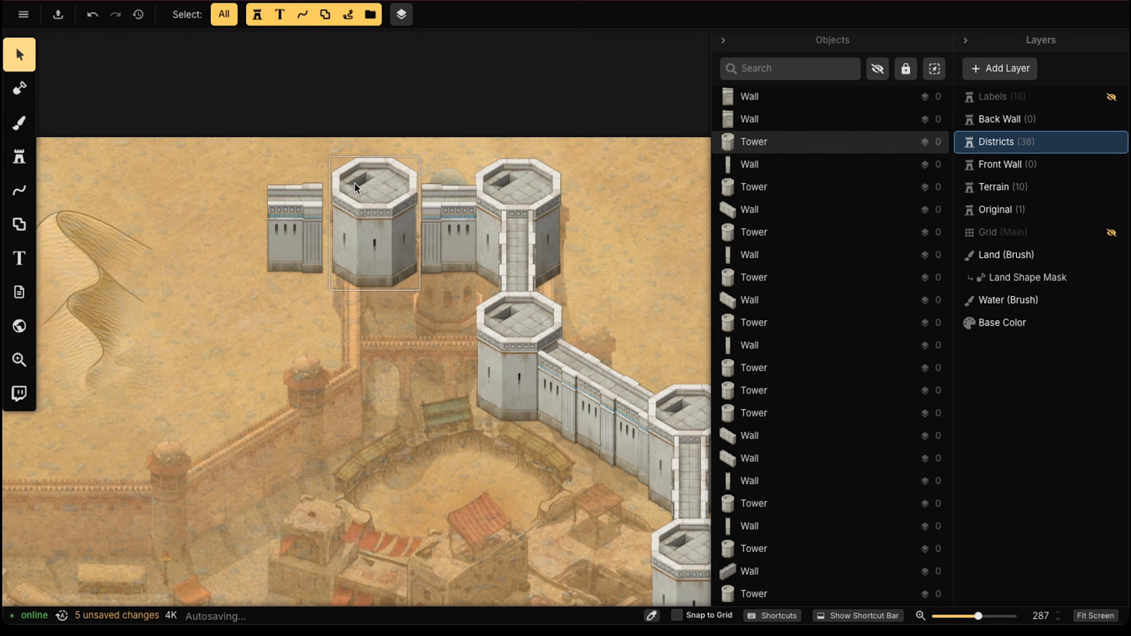
{"action": "left_click", "coordinate": [364, 194]}
{"action": "left_click_drag", "start_coordinate": [289, 212], "coordinate": [295, 212]}
{"action": "key", "text": "Escape"}
{"action": "scroll", "coordinate": [342, 207], "scroll_direction": "down", "scroll_amount": 2}
{"action": "left_click", "coordinate": [341, 207]}
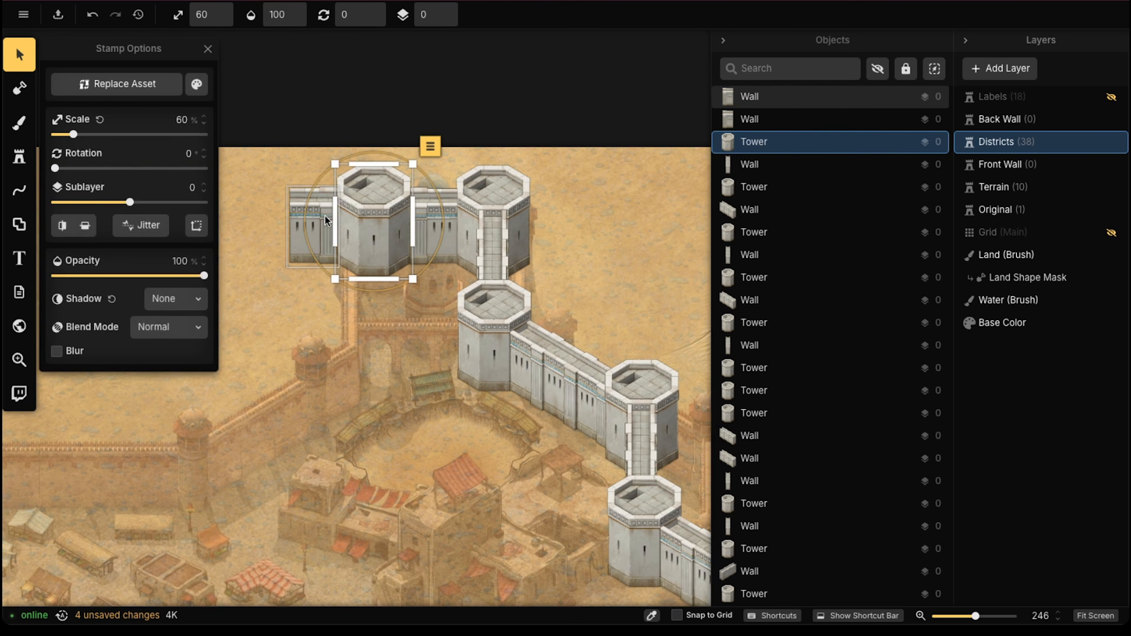
{"action": "left_click", "coordinate": [316, 220]}
{"action": "key", "text": "Escape"}
- Paste a tower-and-wall copy at the top wall's western end to turn south
{"action": "left_click", "coordinate": [494, 192]}
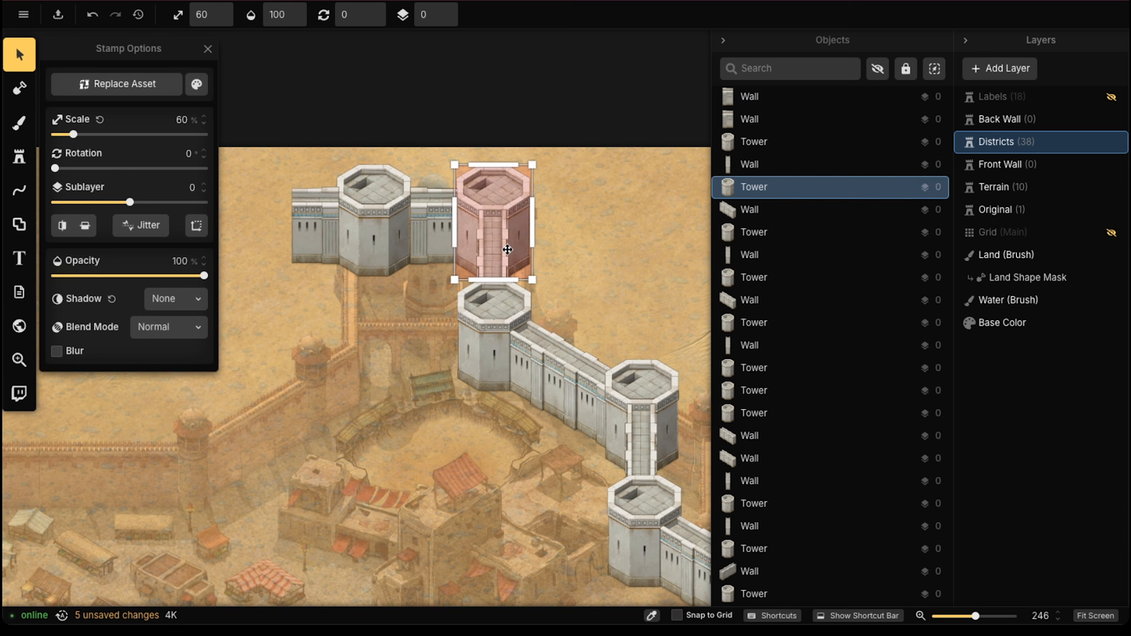
{"action": "left_click", "coordinate": [501, 259], "text": "shift"}
{"action": "key", "text": "ctrl+v"}
{"action": "left_click_drag", "start_coordinate": [260, 234], "coordinate": [255, 218]}
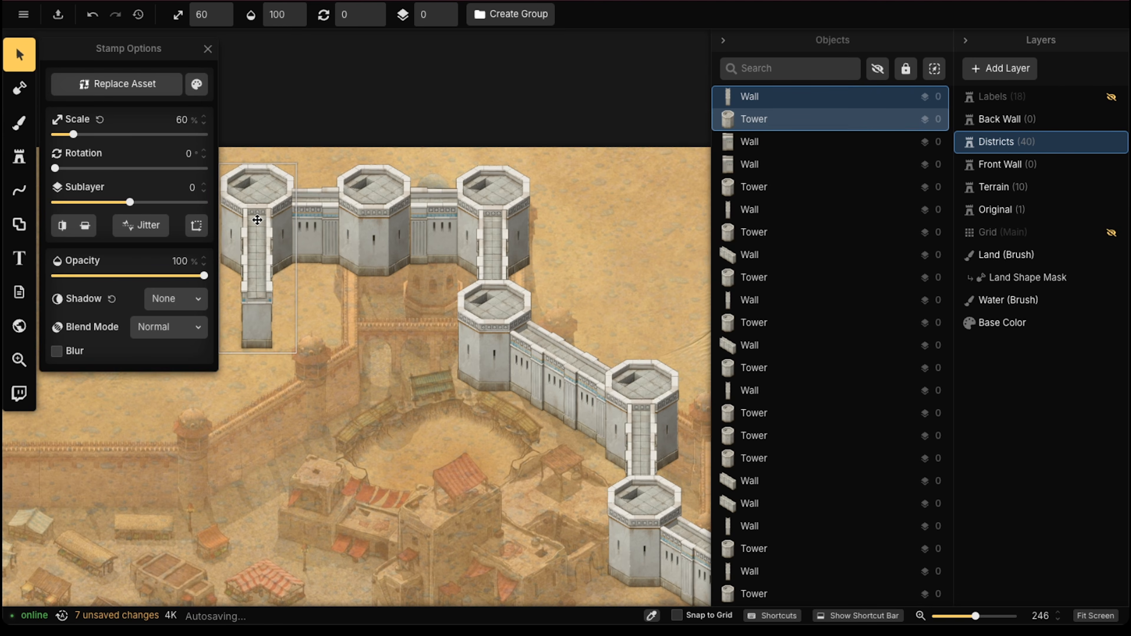
{"action": "scroll", "coordinate": [280, 241], "scroll_direction": "down", "scroll_amount": 3}
{"action": "key", "text": "Escape"}
{"action": "scroll", "coordinate": [286, 233], "scroll_direction": "left", "scroll_amount": 3}
{"action": "scroll", "coordinate": [286, 234], "scroll_direction": "down", "scroll_amount": 1}
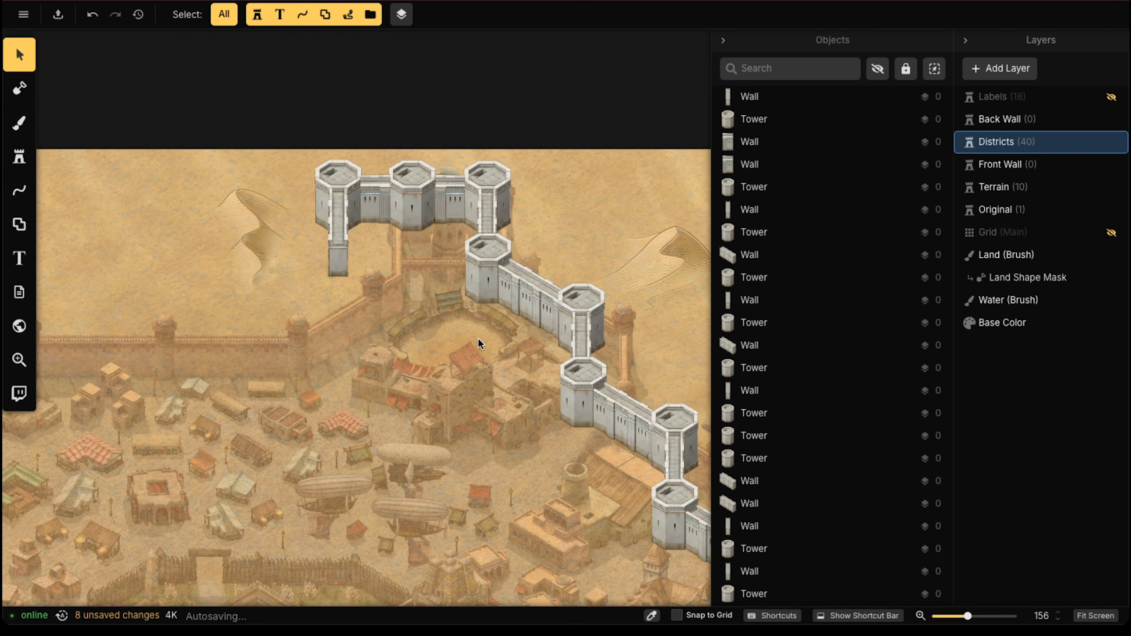
- Duplicate a tower-and-wall pair and shift the copy slightly left
{"action": "scroll", "coordinate": [389, 344], "scroll_direction": "down", "scroll_amount": 5}
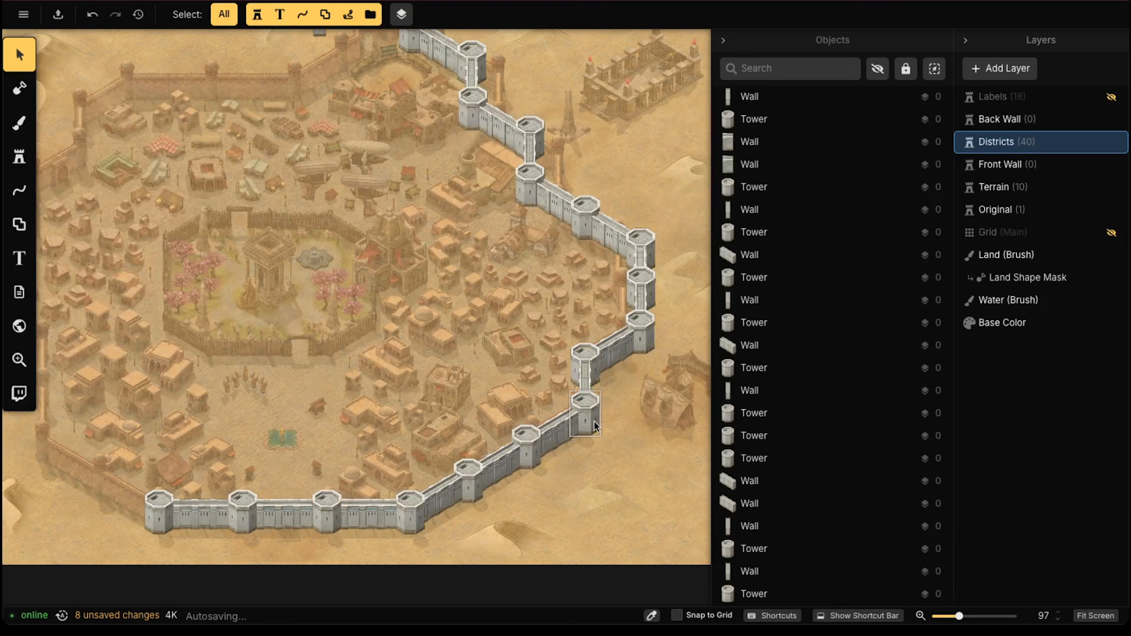
{"action": "left_click", "coordinate": [595, 427]}
{"action": "left_click", "coordinate": [555, 436], "text": "shift"}
{"action": "scroll", "coordinate": [430, 266], "scroll_direction": "up", "scroll_amount": 3}
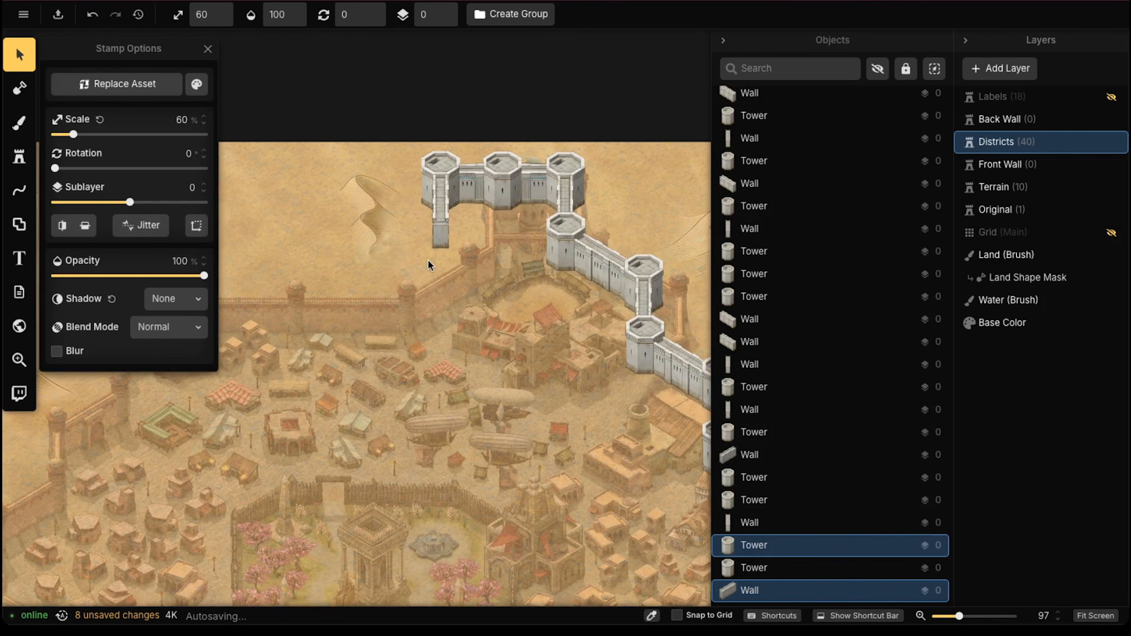
{"action": "key", "text": "ctrl+v"}
{"action": "scroll", "coordinate": [445, 256], "scroll_direction": "up", "scroll_amount": 2}
{"action": "left_click_drag", "start_coordinate": [469, 252], "coordinate": [441, 247]}
{"action": "scroll", "coordinate": [441, 249], "scroll_direction": "down", "scroll_amount": 3}
{"action": "left_click_drag", "start_coordinate": [441, 249], "coordinate": [291, 164]}
{"action": "scroll", "coordinate": [614, 387], "scroll_direction": "down", "scroll_amount": 3}
{"action": "left_click_drag", "start_coordinate": [407, 379], "coordinate": [567, 102]}
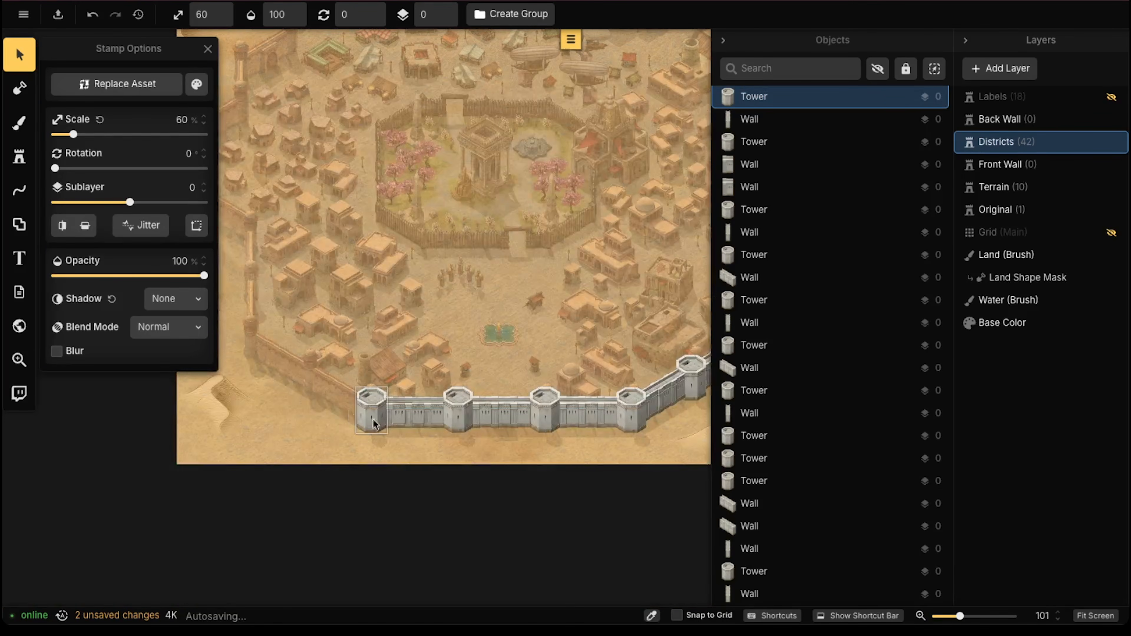
- Copy a south-wall tower with its walls and paste two copies at the top wall's west end
{"action": "left_click", "coordinate": [398, 417]}
{"action": "left_click_drag", "start_coordinate": [396, 152], "coordinate": [391, 455]}
{"action": "left_click", "coordinate": [441, 439]}
{"action": "left_click", "coordinate": [453, 487]}
{"action": "left_click", "coordinate": [397, 482], "text": "shift"}
{"action": "key", "text": "ctrl+c"}
{"action": "scroll", "coordinate": [482, 259], "scroll_direction": "up", "scroll_amount": 2}
{"action": "key", "text": "ctrl+v"}
{"action": "left_click_drag", "start_coordinate": [470, 283], "coordinate": [325, 259]}
{"action": "key", "text": "ctrl+v"}
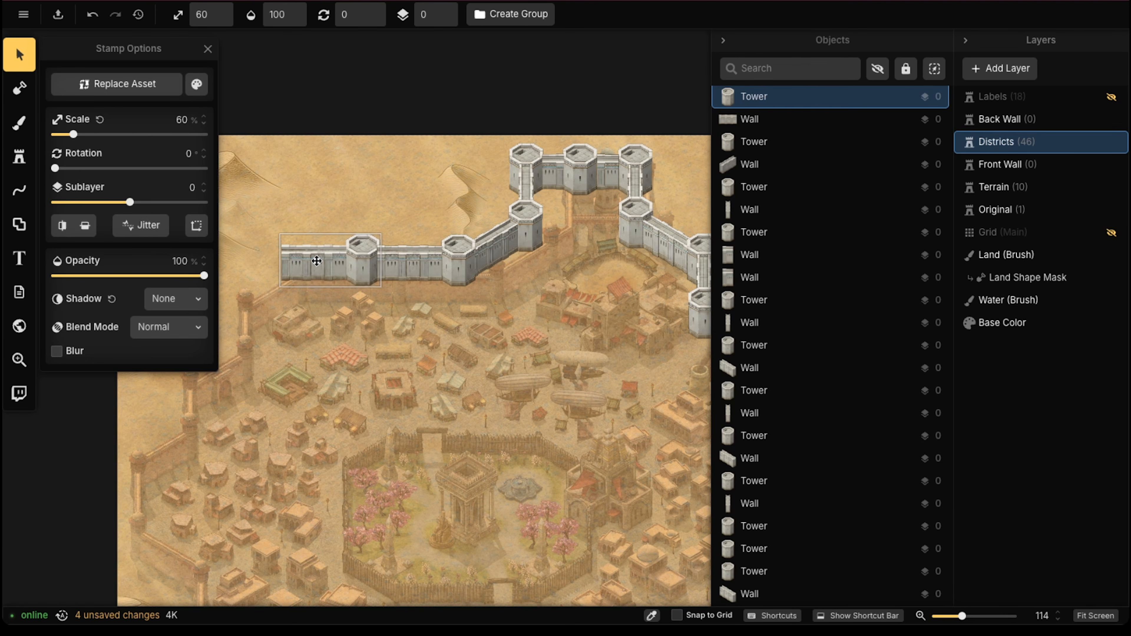
{"action": "key", "text": "Escape"}
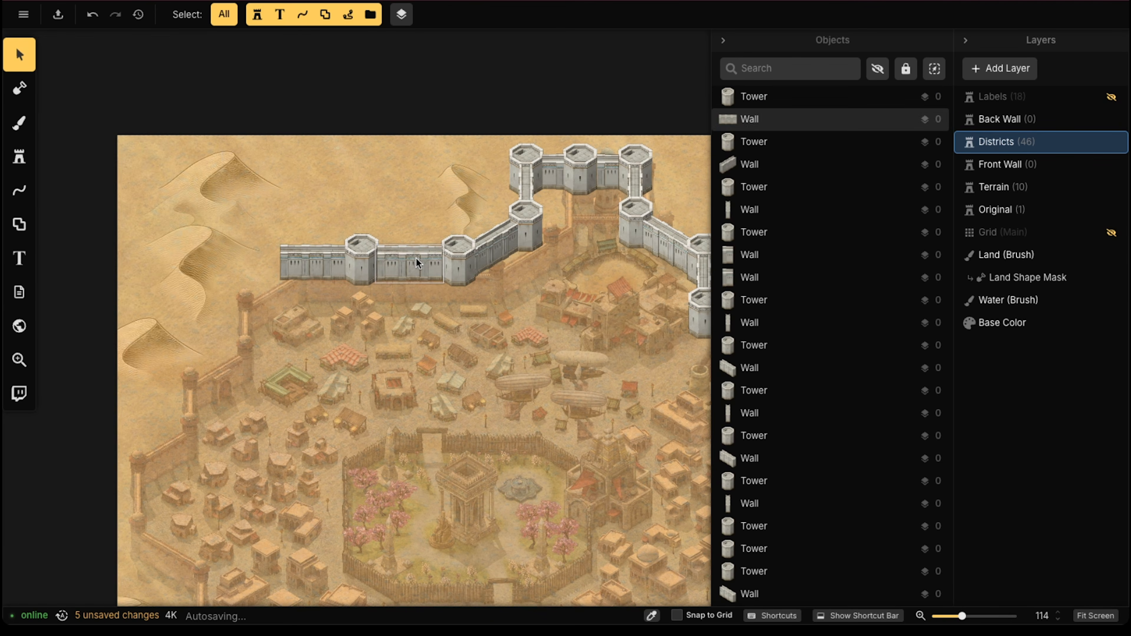
- Carry another wall-and-tower copy to the map's northwest corner
{"action": "left_click", "coordinate": [361, 261]}
{"action": "scroll", "coordinate": [525, 278], "scroll_direction": "down", "scroll_amount": 3}
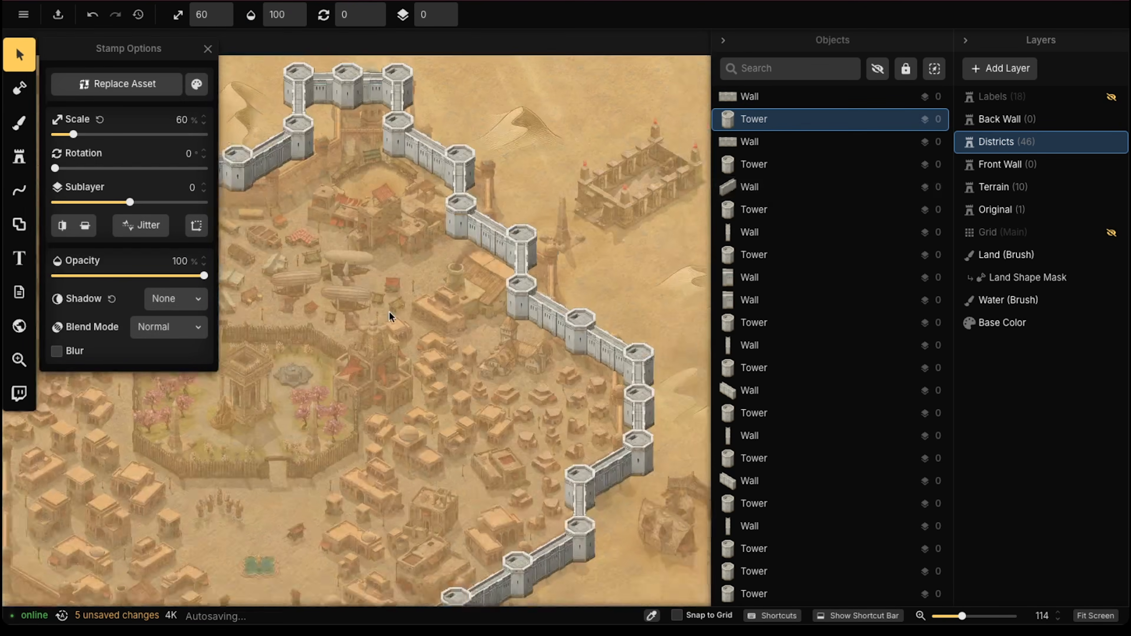
{"action": "key", "text": "ctrl+v"}
{"action": "left_click_drag", "start_coordinate": [579, 446], "coordinate": [365, 271]}
{"action": "scroll", "coordinate": [350, 422], "scroll_direction": "up", "scroll_amount": 2}
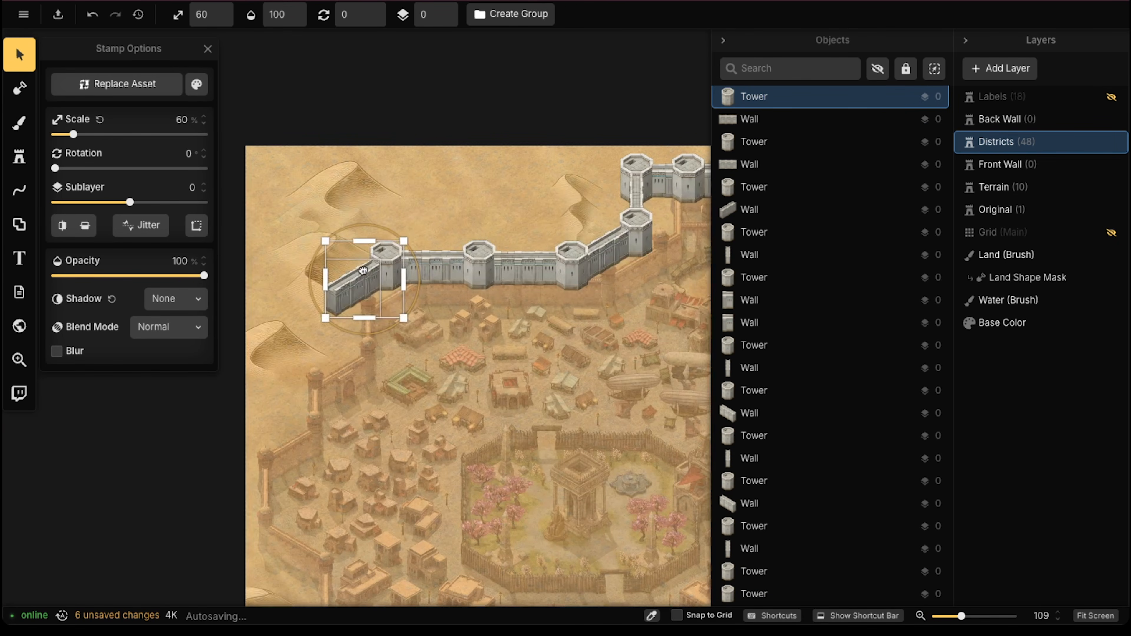
- Paste three wall-and-tower copies down the western side
{"action": "left_click", "coordinate": [645, 180]}
{"action": "left_click", "coordinate": [638, 166], "text": "shift"}
{"action": "key", "text": "ctrl+c"}
{"action": "key", "text": "ctrl+v"}
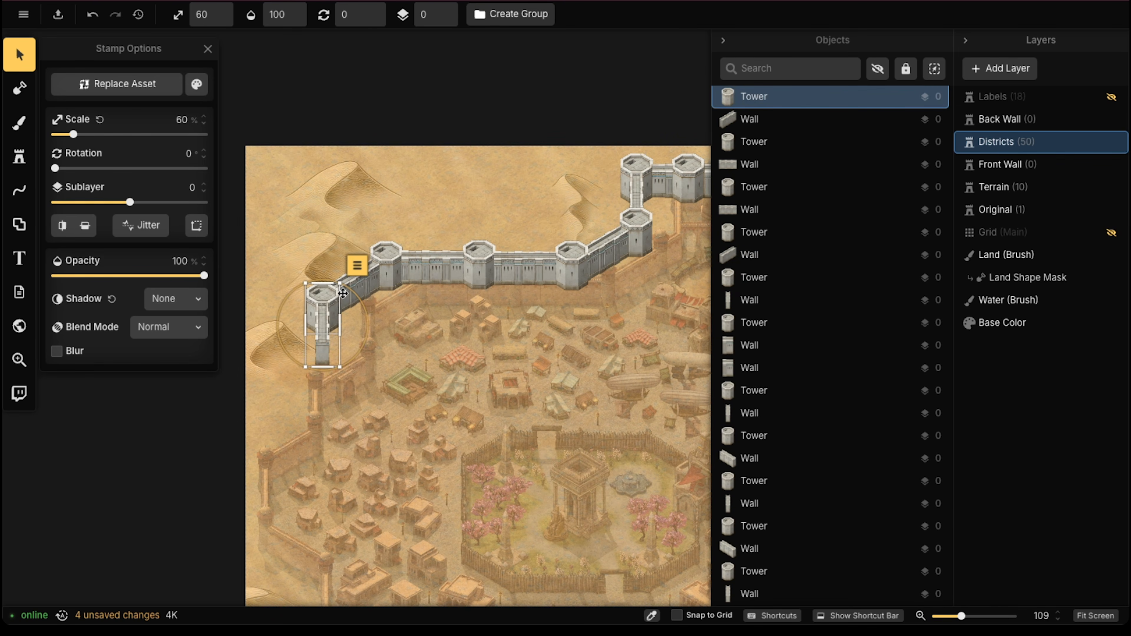
{"action": "key", "text": "ctrl+v"}
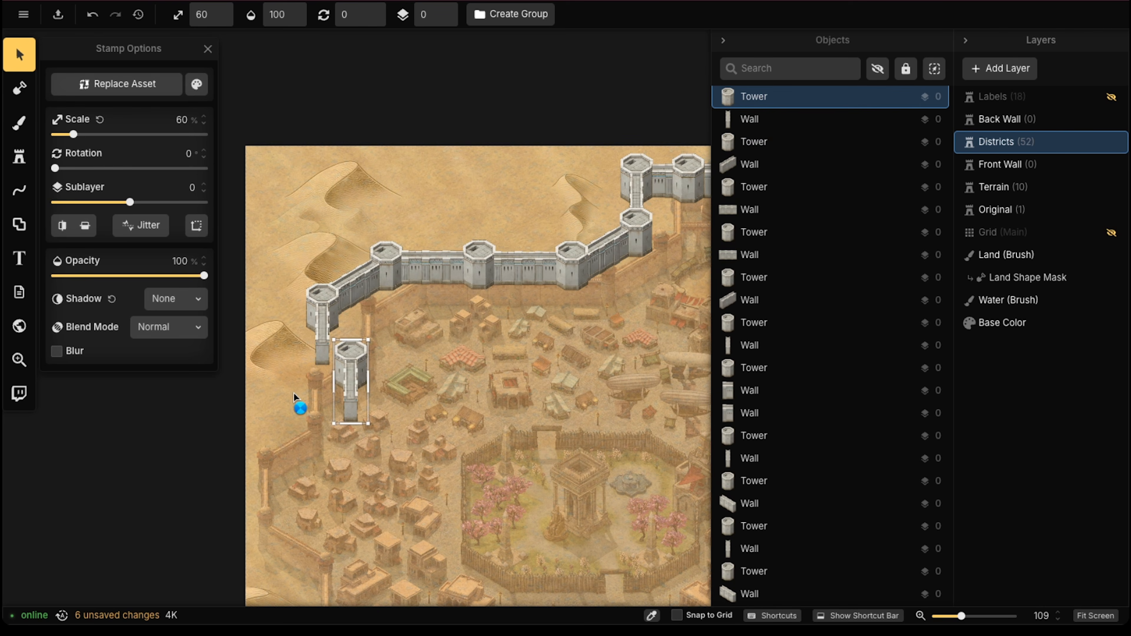
{"action": "key", "text": "ctrl+v"}
- Delete a misplaced tower and wall, then move the lower-left pair up to join the western wall
{"action": "left_click", "coordinate": [359, 374]}
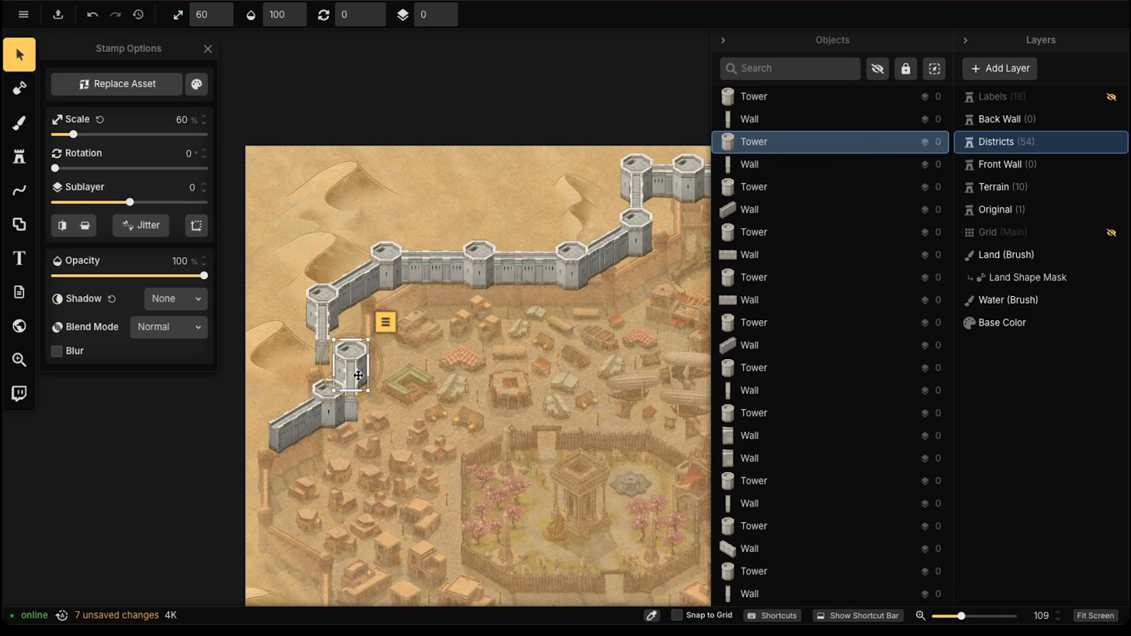
{"action": "key", "text": "Delete"}
{"action": "left_click", "coordinate": [351, 382]}
{"action": "key", "text": "Delete"}
{"action": "left_click", "coordinate": [322, 401]}
{"action": "left_click", "coordinate": [306, 417], "text": "shift"}
{"action": "left_click_drag", "start_coordinate": [306, 417], "coordinate": [297, 375]}
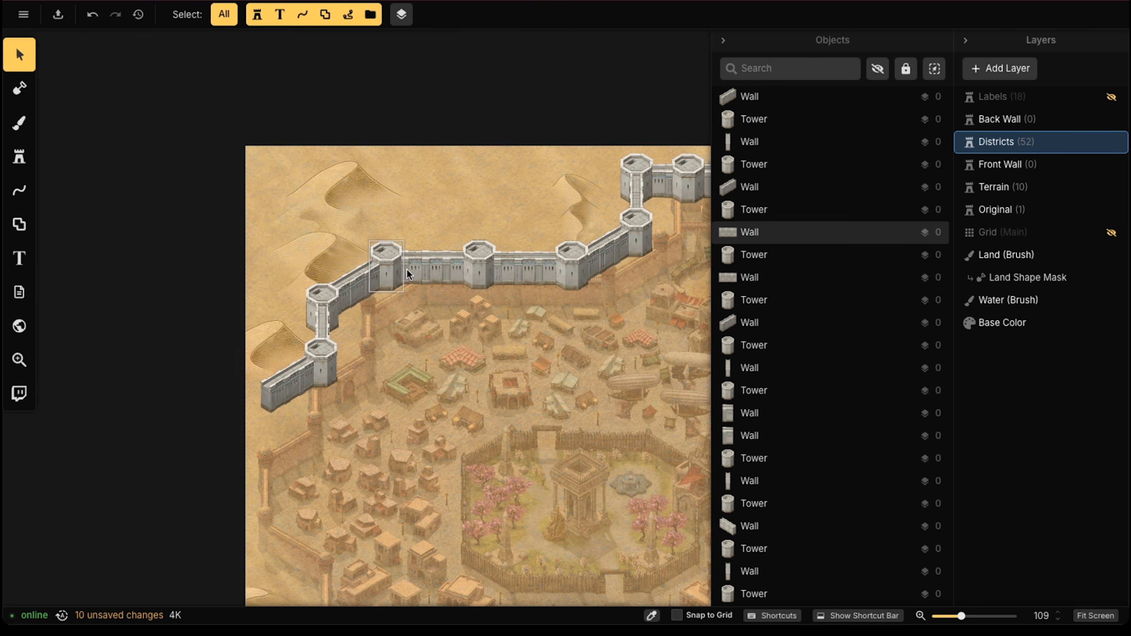
- Add another tower-and-wall copy further down the western wall
{"action": "left_click", "coordinate": [553, 208]}
{"action": "left_click", "coordinate": [554, 208], "text": "shift"}
{"action": "key", "text": "ctrl+c"}
{"action": "left_click_drag", "start_coordinate": [213, 479], "coordinate": [301, 315]}
{"action": "key", "text": "ctrl+v"}
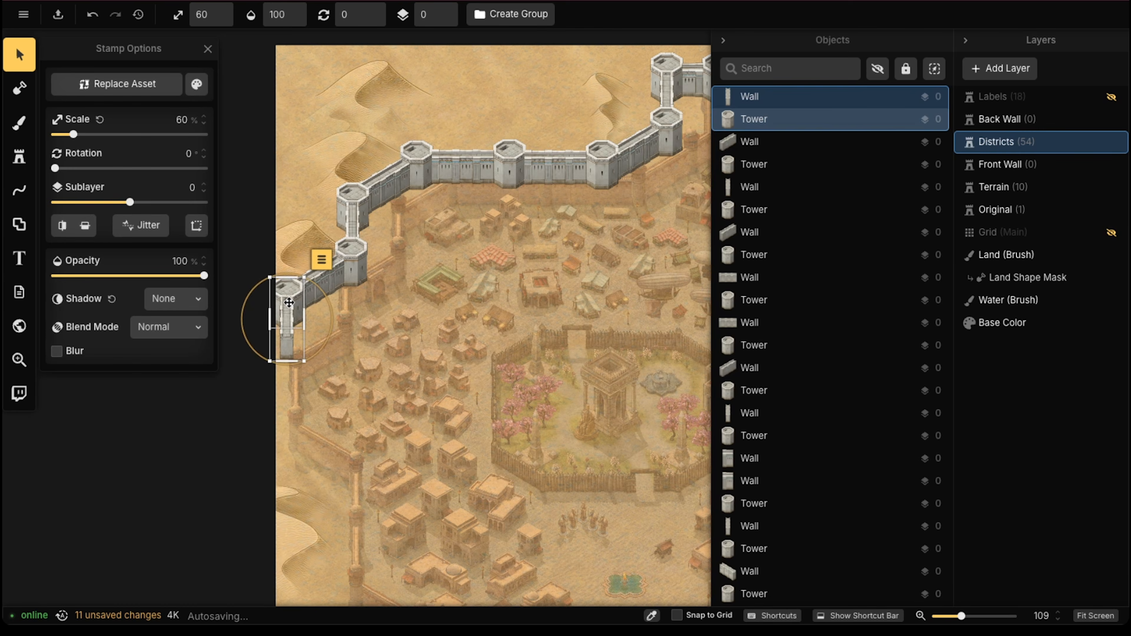
{"action": "scroll", "coordinate": [267, 267], "scroll_direction": "down", "scroll_amount": 5}
{"action": "key", "text": "Escape"}
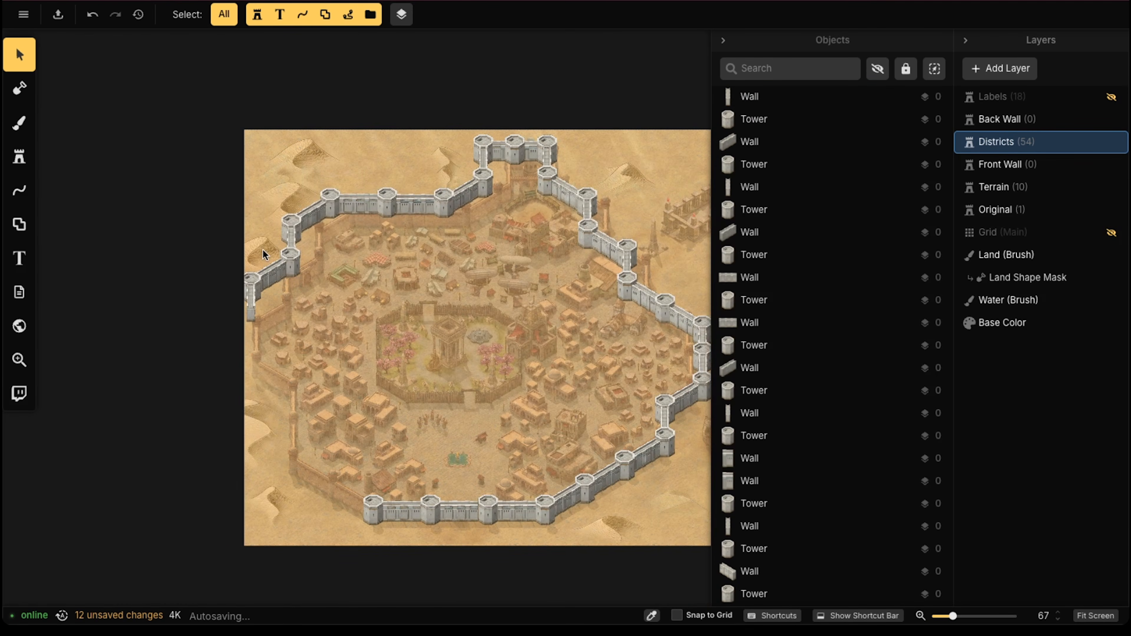
- Marquee-select every wall and tower and shift them slightly to the right
{"action": "left_click_drag", "start_coordinate": [219, 129], "coordinate": [739, 529]}
{"action": "left_click_drag", "start_coordinate": [481, 385], "coordinate": [540, 342]}
{"action": "scroll", "coordinate": [519, 374], "scroll_direction": "down", "scroll_amount": 2}
{"action": "scroll", "coordinate": [268, 281], "scroll_direction": "up", "scroll_amount": 3}
- Duplicate a western wall and its tower, then delete the stray pasted wall
{"action": "left_click", "coordinate": [255, 279]}
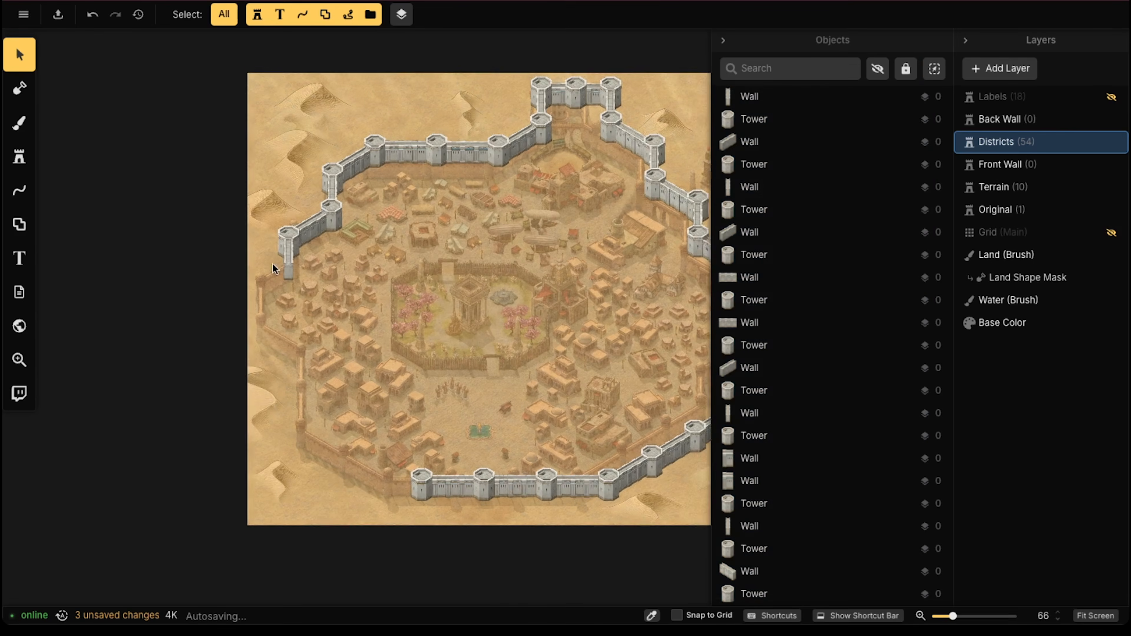
{"action": "scroll", "coordinate": [326, 233], "scroll_direction": "up", "scroll_amount": 2}
{"action": "left_click", "coordinate": [350, 223]}
{"action": "left_click", "coordinate": [350, 223], "text": "shift"}
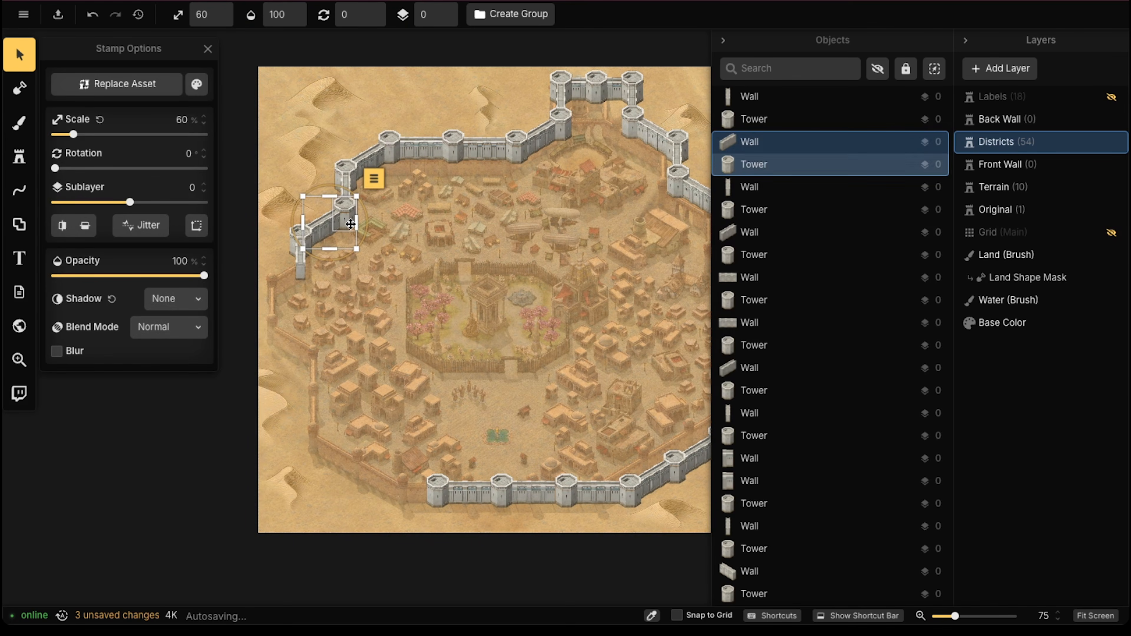
{"action": "key", "text": "ctrl+v"}
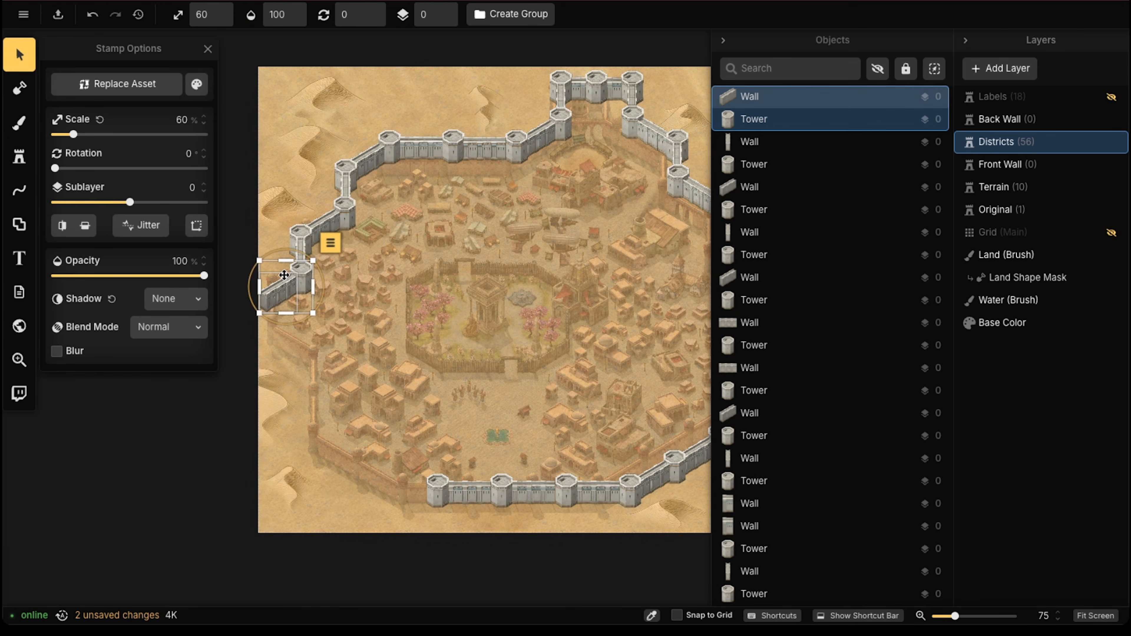
{"action": "left_click", "coordinate": [283, 276]}
{"action": "scroll", "coordinate": [282, 283], "scroll_direction": "down", "scroll_amount": 3}
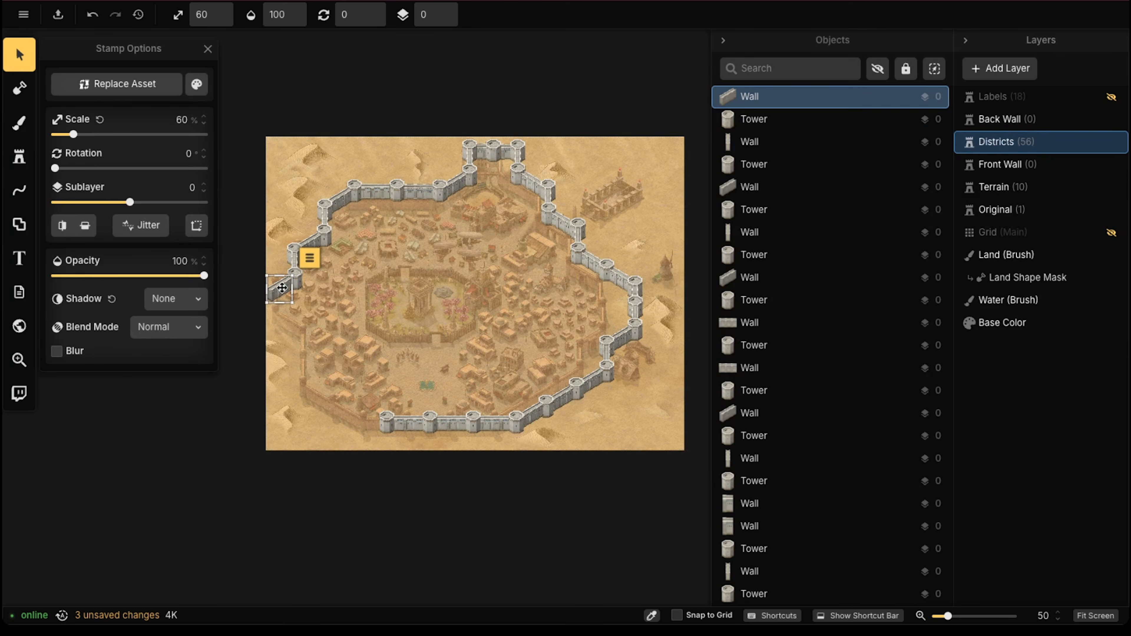
{"action": "key", "text": "Delete"}
- Undo the last wall deletion and go back to selecting map objects
{"action": "left_click", "coordinate": [504, 151]}
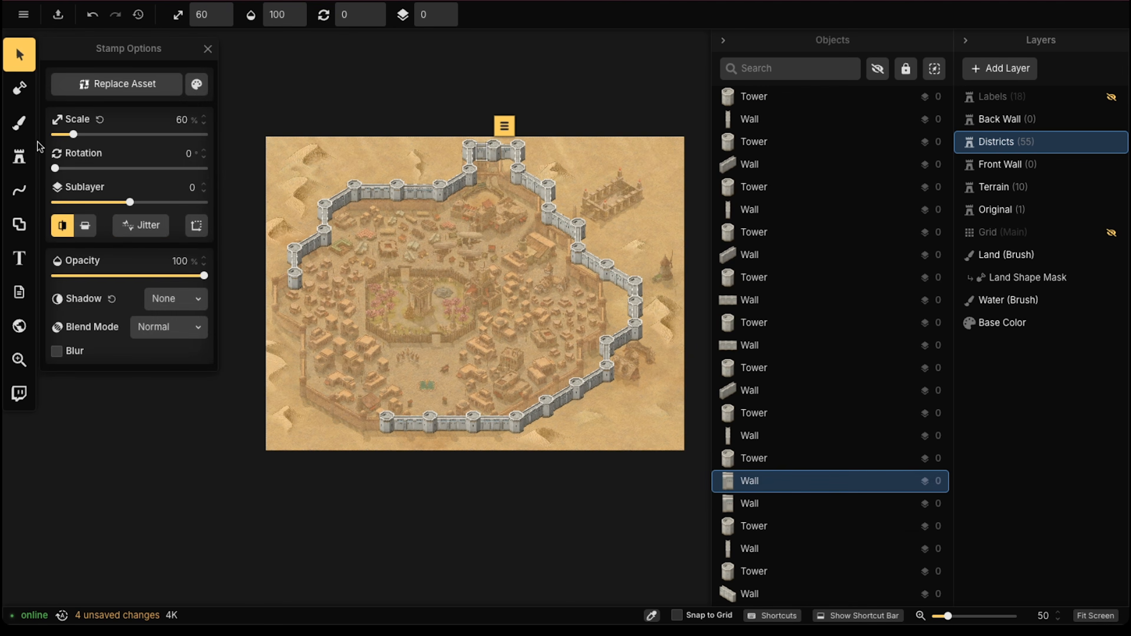
{"action": "left_click", "coordinate": [20, 156]}
{"action": "scroll", "coordinate": [292, 287], "scroll_direction": "up", "scroll_amount": 5}
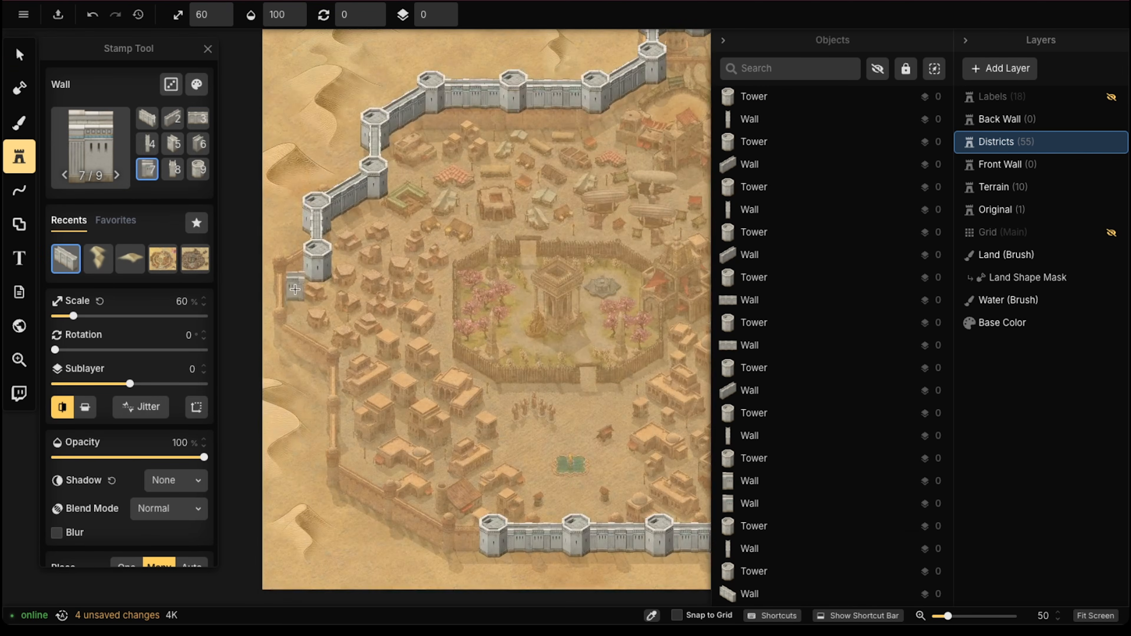
{"action": "scroll", "coordinate": [295, 286], "scroll_direction": "up", "scroll_amount": 2}
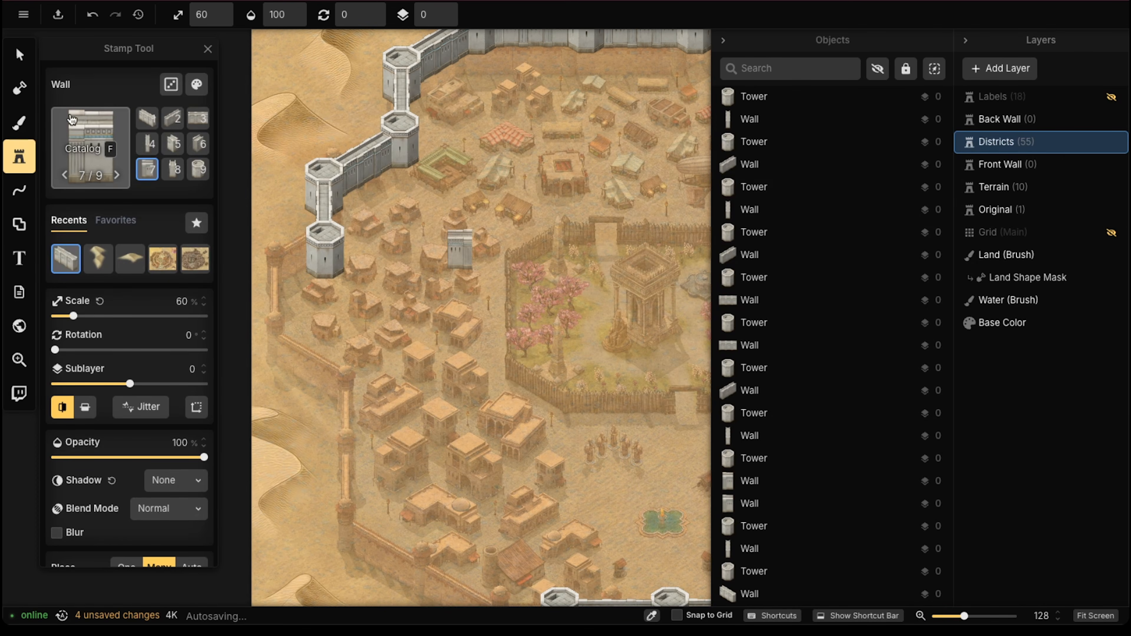
{"action": "key", "text": "ctrl+z"}
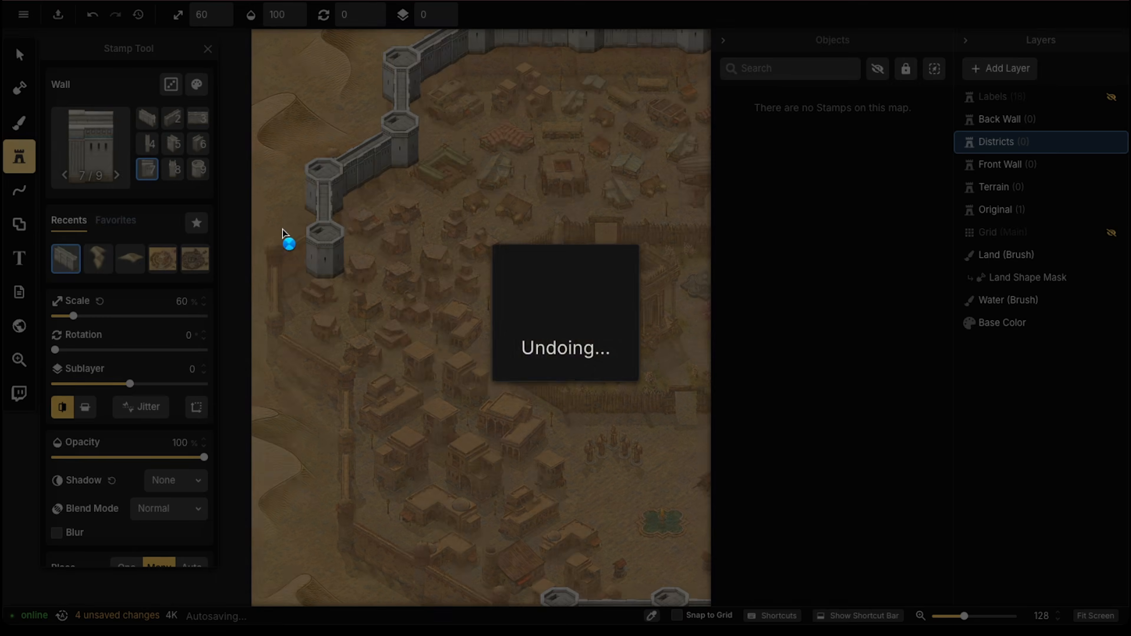
{"action": "left_click", "coordinate": [20, 54]}
{"action": "scroll", "coordinate": [251, 220], "scroll_direction": "down", "scroll_amount": 2}
- Copy a west wall segment with its neighbouring tower and nudge the copy toward the west edge
{"action": "left_click", "coordinate": [317, 196]}
{"action": "left_click", "coordinate": [317, 235], "text": "shift"}
{"action": "key", "text": "ctrl+c"}
{"action": "key", "text": "ctrl+v"}
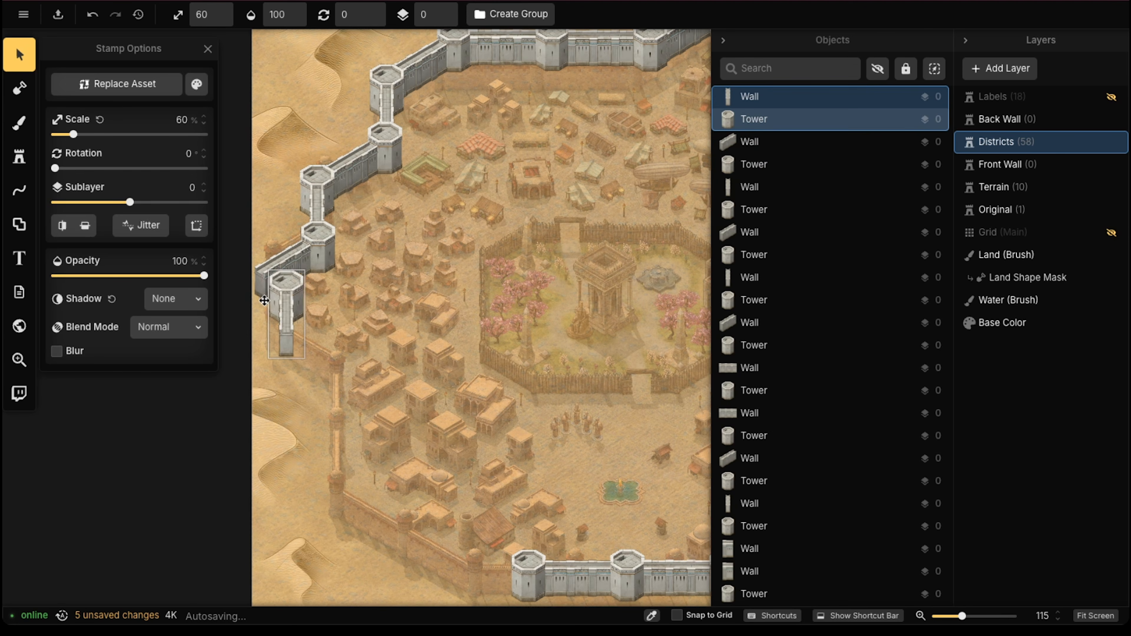
{"action": "left_click_drag", "start_coordinate": [253, 291], "coordinate": [242, 272]}
{"action": "key", "text": "Escape"}
{"action": "scroll", "coordinate": [262, 129], "scroll_direction": "down", "scroll_amount": 5}
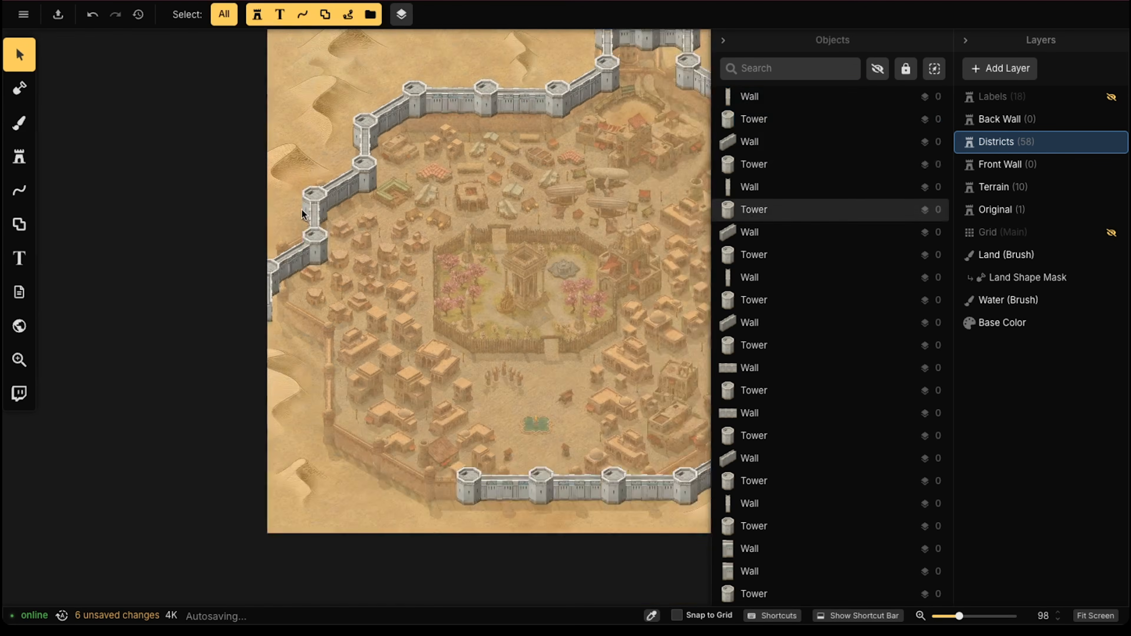
- Reselect all walls and towers, shift them slightly right and shrink them to 59%
{"action": "left_click_drag", "start_coordinate": [249, 78], "coordinate": [740, 482]}
{"action": "scroll", "coordinate": [583, 276], "scroll_direction": "down", "scroll_amount": 2}
{"action": "left_click_drag", "start_coordinate": [496, 181], "coordinate": [499, 181]}
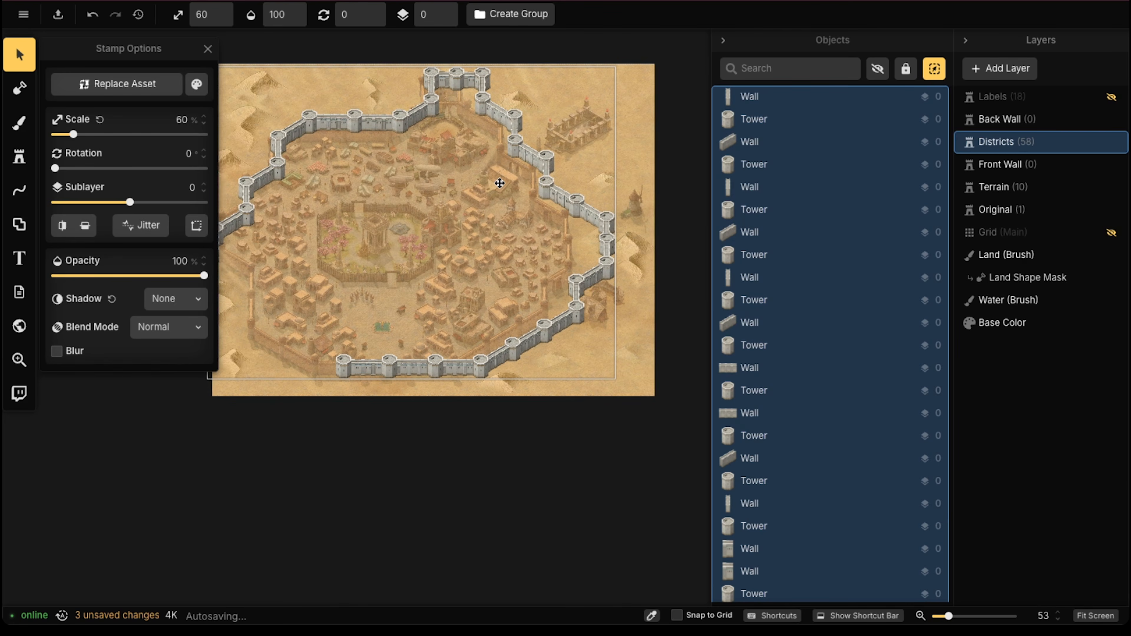
{"action": "left_click_drag", "start_coordinate": [613, 381], "coordinate": [608, 371]}
{"action": "left_click_drag", "start_coordinate": [535, 303], "coordinate": [571, 313]}
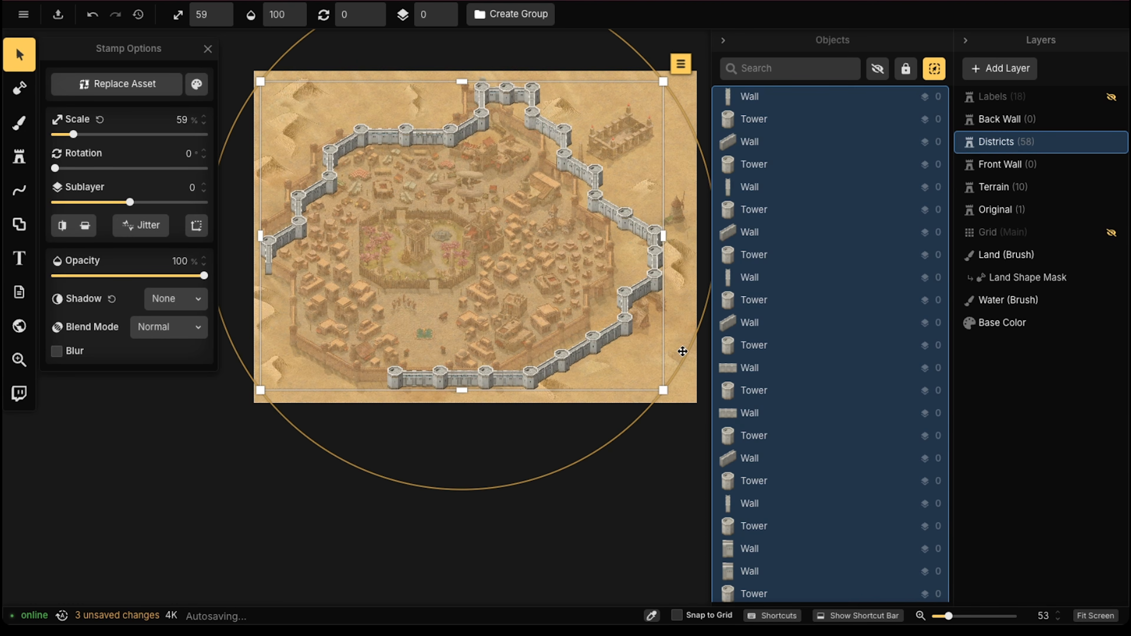
{"action": "left_click_drag", "start_coordinate": [664, 390], "coordinate": [659, 386]}
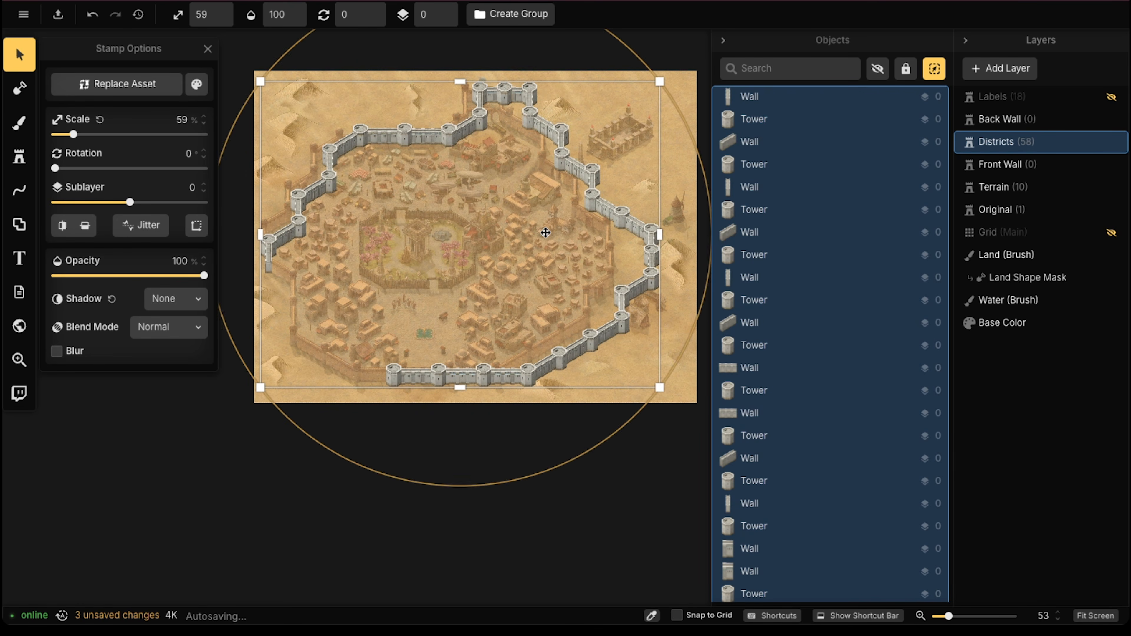
- Copy a tower with its wall piece and paste a copy on the west side
{"action": "key", "text": "Escape"}
{"action": "scroll", "coordinate": [270, 227], "scroll_direction": "up", "scroll_amount": 5}
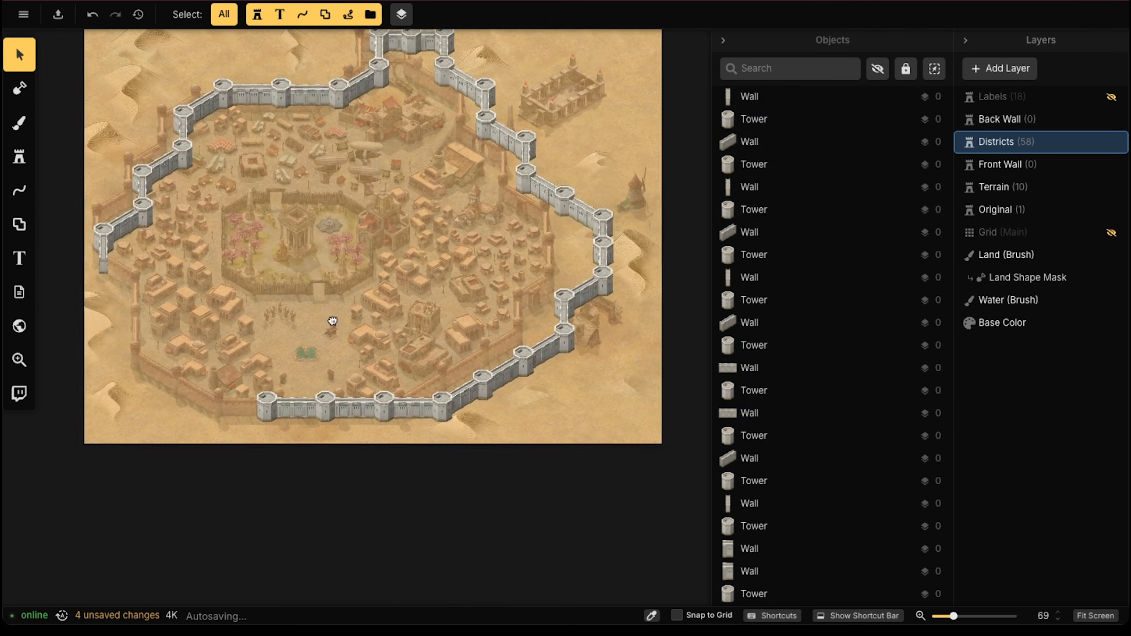
{"action": "left_click", "coordinate": [483, 224]}
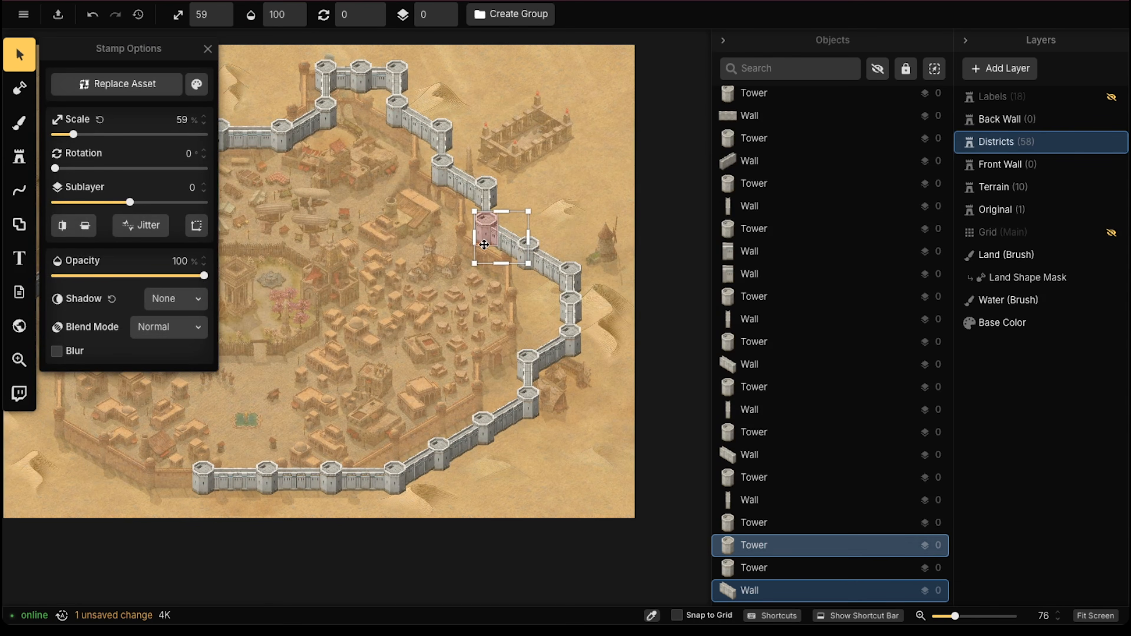
{"action": "left_click_drag", "start_coordinate": [301, 309], "coordinate": [512, 306]}
{"action": "key", "text": "ctrl+c"}
{"action": "key", "text": "ctrl+v"}
{"action": "scroll", "coordinate": [307, 344], "scroll_direction": "up", "scroll_amount": 5}
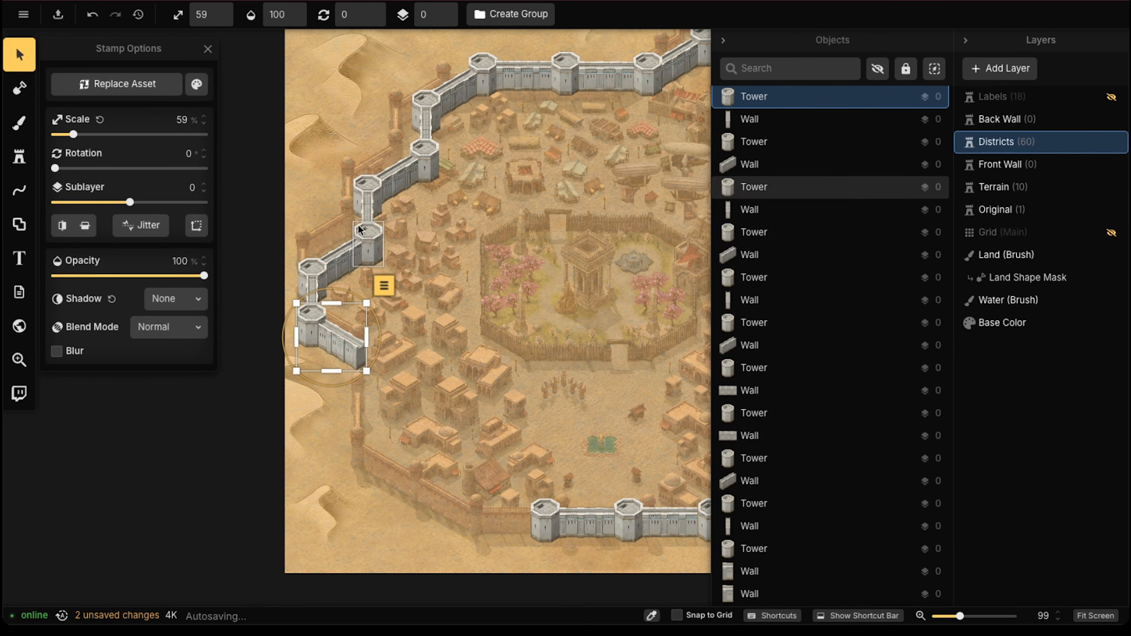
- Raise a west wall-and-tower pair to close the gap, then paste two more pairs below it
{"action": "left_click", "coordinate": [369, 222]}
{"action": "left_click", "coordinate": [372, 226], "text": "shift"}
{"action": "left_click_drag", "start_coordinate": [372, 225], "coordinate": [373, 208]}
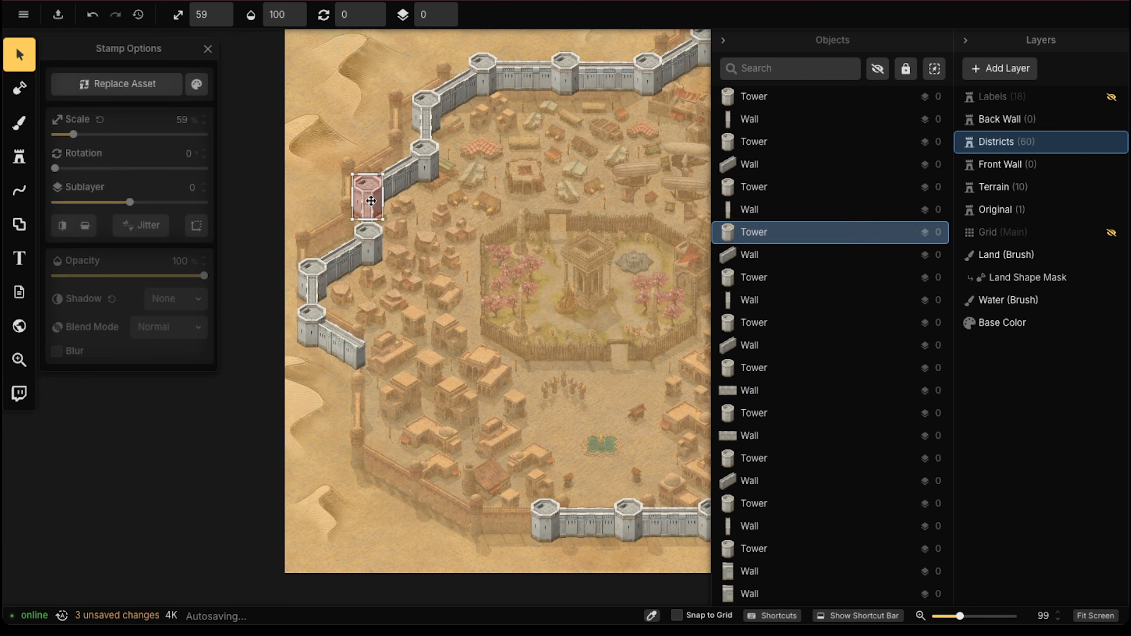
{"action": "key", "text": "ctrl+v"}
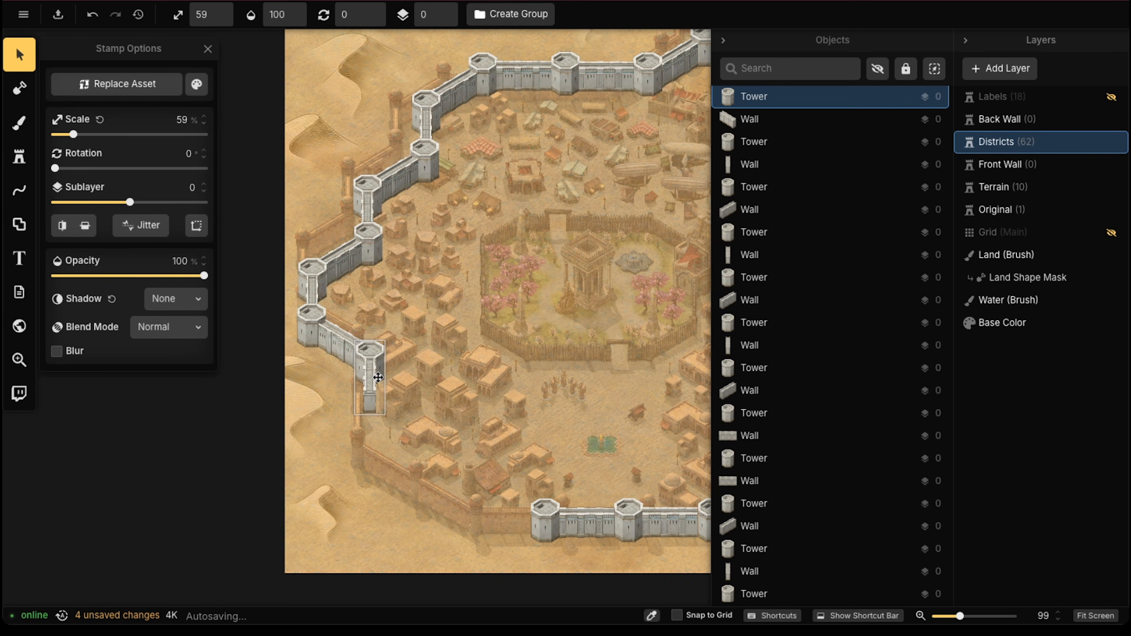
{"action": "key", "text": "ctrl+v"}
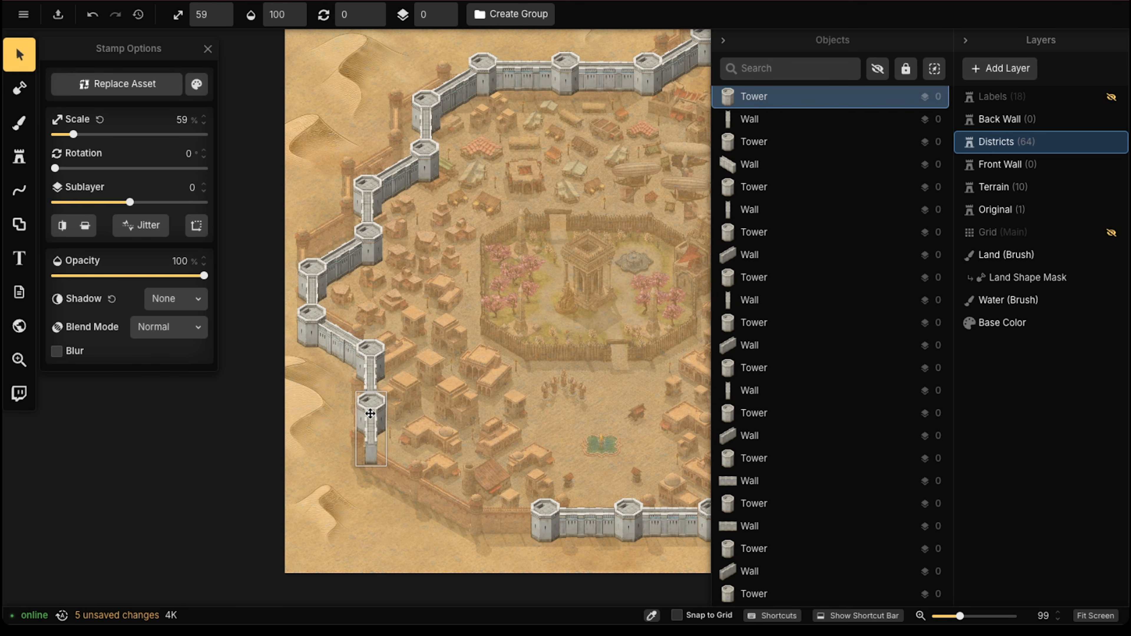
- Move a north-wall tower into line with its wall and select the pair
{"action": "left_click_drag", "start_coordinate": [603, 145], "coordinate": [300, 213]}
{"action": "left_click", "coordinate": [537, 85]}
{"action": "left_click_drag", "start_coordinate": [537, 85], "coordinate": [513, 127]}
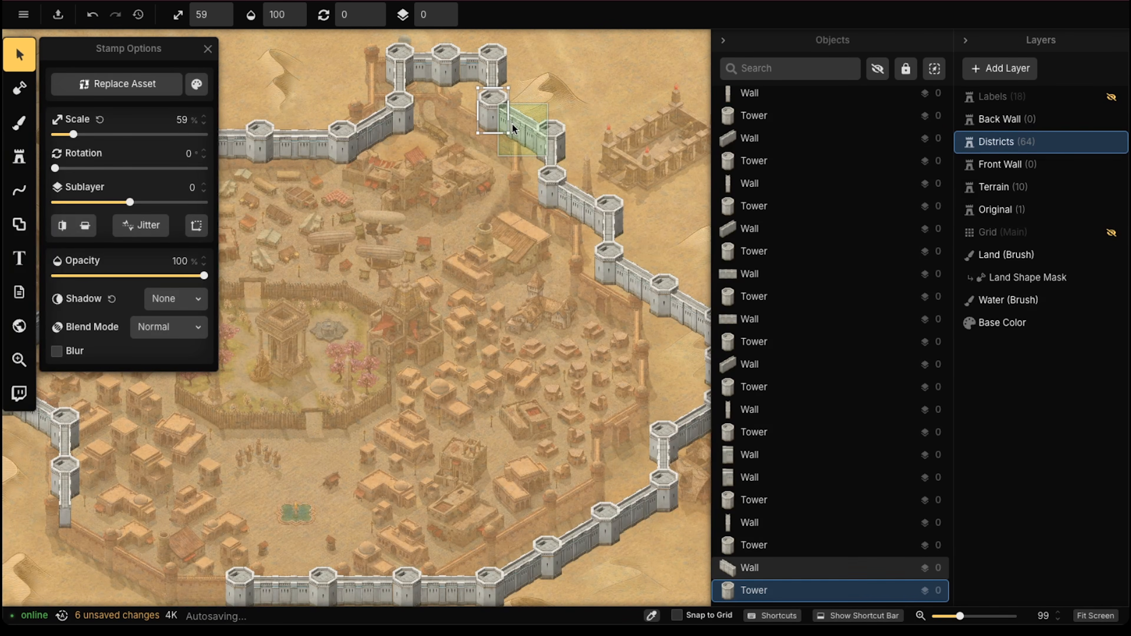
{"action": "left_click", "coordinate": [512, 127], "text": "shift"}
{"action": "scroll", "coordinate": [365, 312], "scroll_direction": "left", "scroll_amount": 5}
{"action": "scroll", "coordinate": [365, 312], "scroll_direction": "down", "scroll_amount": 4}
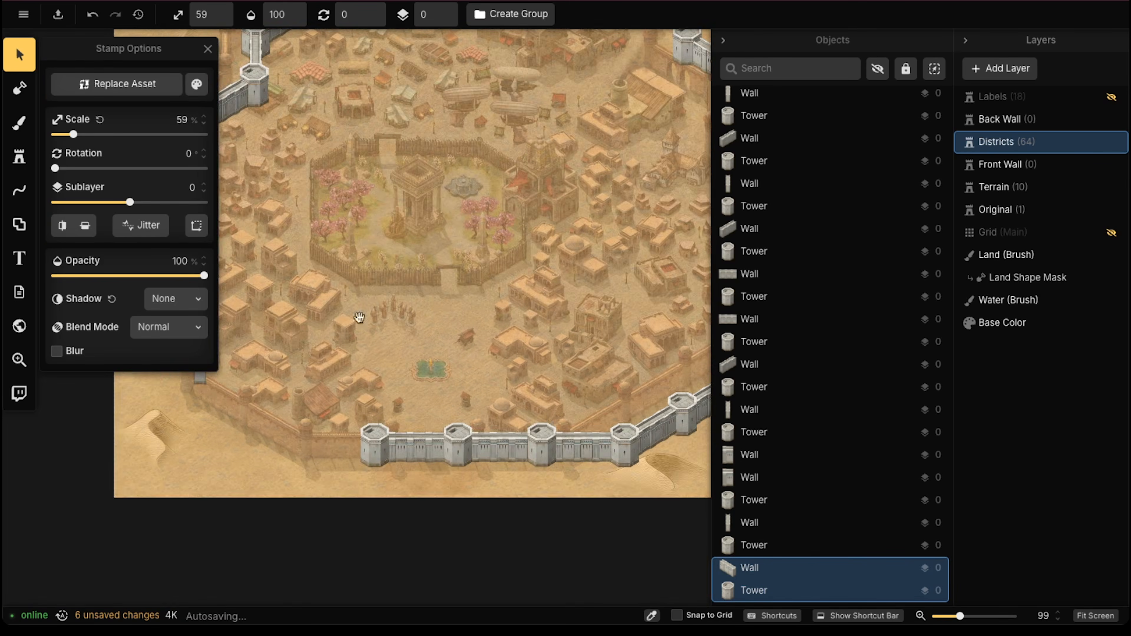
- Paste two tower-and-wall copies along the southwest diagonal and a single tower at the south corner
{"action": "key", "text": "ctrl+v"}
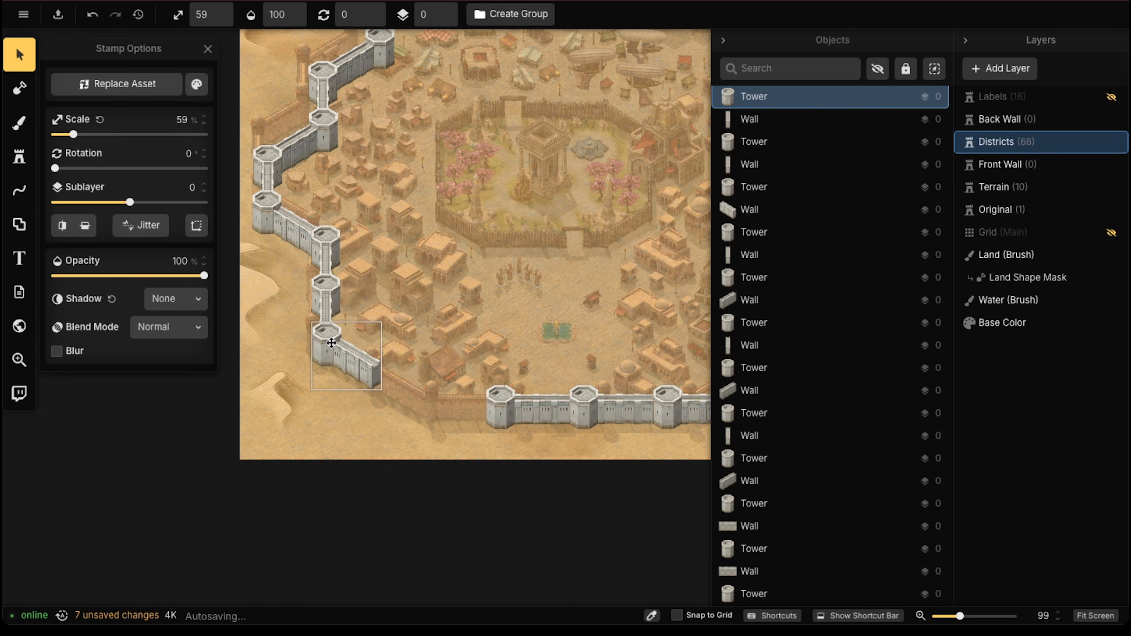
{"action": "left_click", "coordinate": [354, 378]}
{"action": "key", "text": "ctrl+v"}
{"action": "left_click_drag", "start_coordinate": [388, 410], "coordinate": [388, 365]}
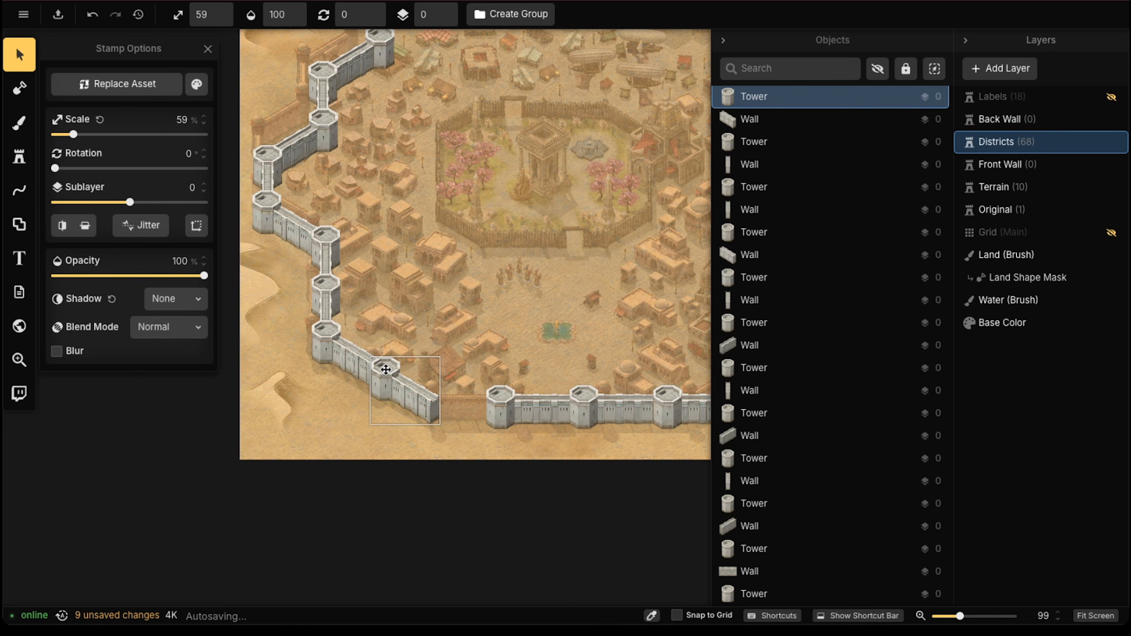
{"action": "left_click", "coordinate": [499, 403]}
{"action": "key", "text": "ctrl+c"}
{"action": "key", "text": "ctrl+v"}
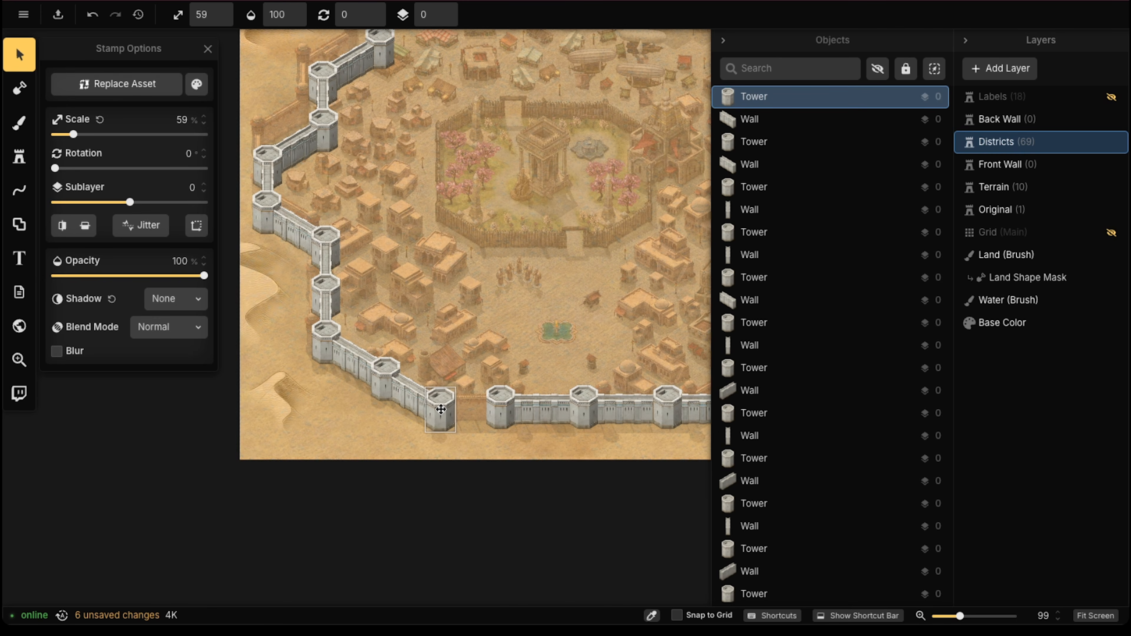
{"action": "left_click", "coordinate": [436, 407]}
- Copy a south wall segment into the remaining gap and set its Sublayer to -1
{"action": "left_click", "coordinate": [543, 412]}
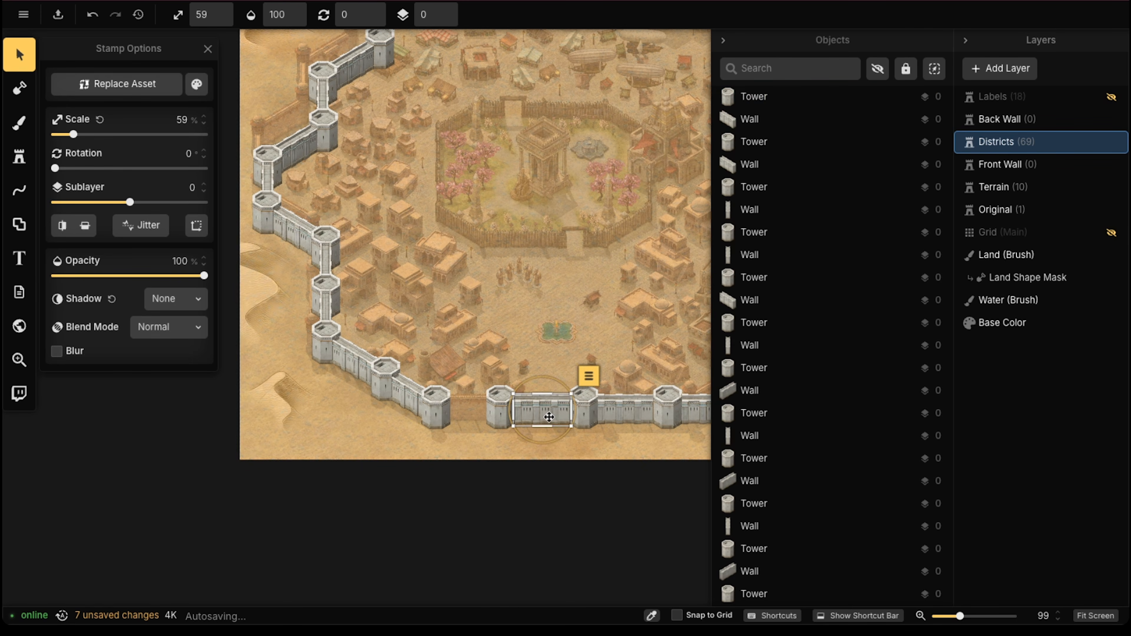
{"action": "key", "text": "ctrl+c"}
{"action": "key", "text": "ctrl+v"}
{"action": "left_click_drag", "start_coordinate": [512, 413], "coordinate": [474, 411]}
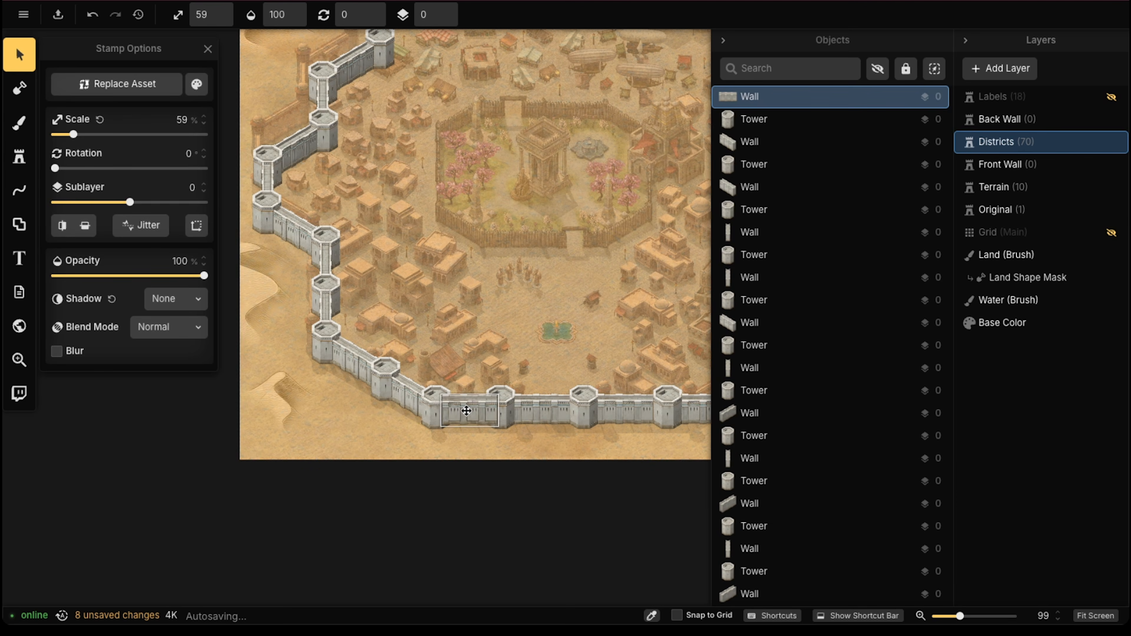
{"action": "left_click", "coordinate": [447, 20]}
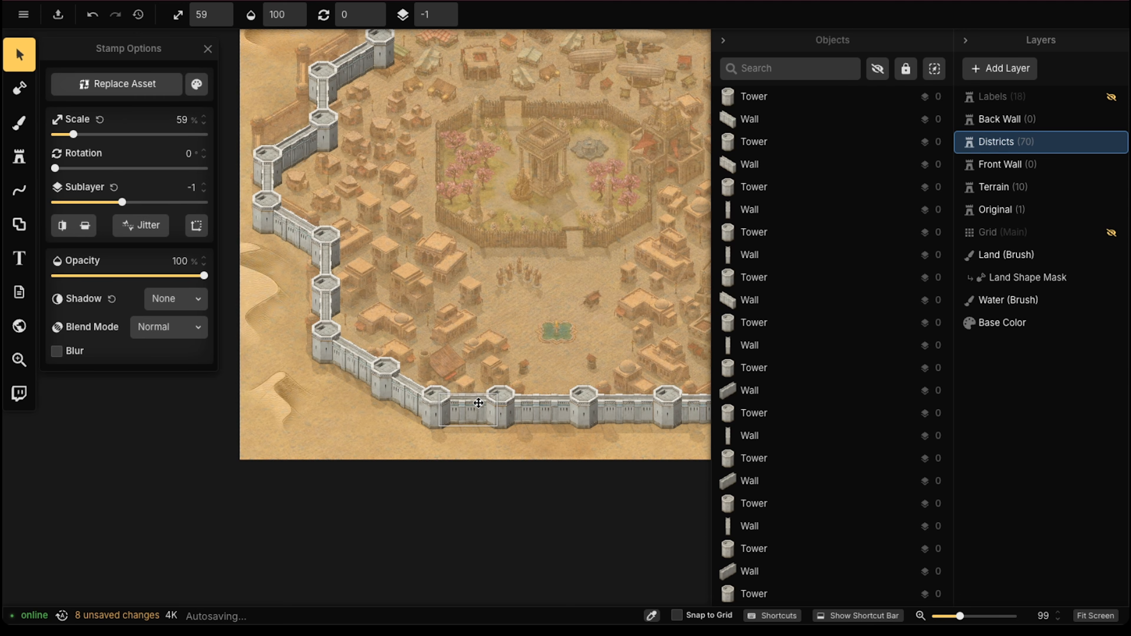
{"action": "key", "text": "Escape"}
{"action": "scroll", "coordinate": [432, 249], "scroll_direction": "down", "scroll_amount": 6}
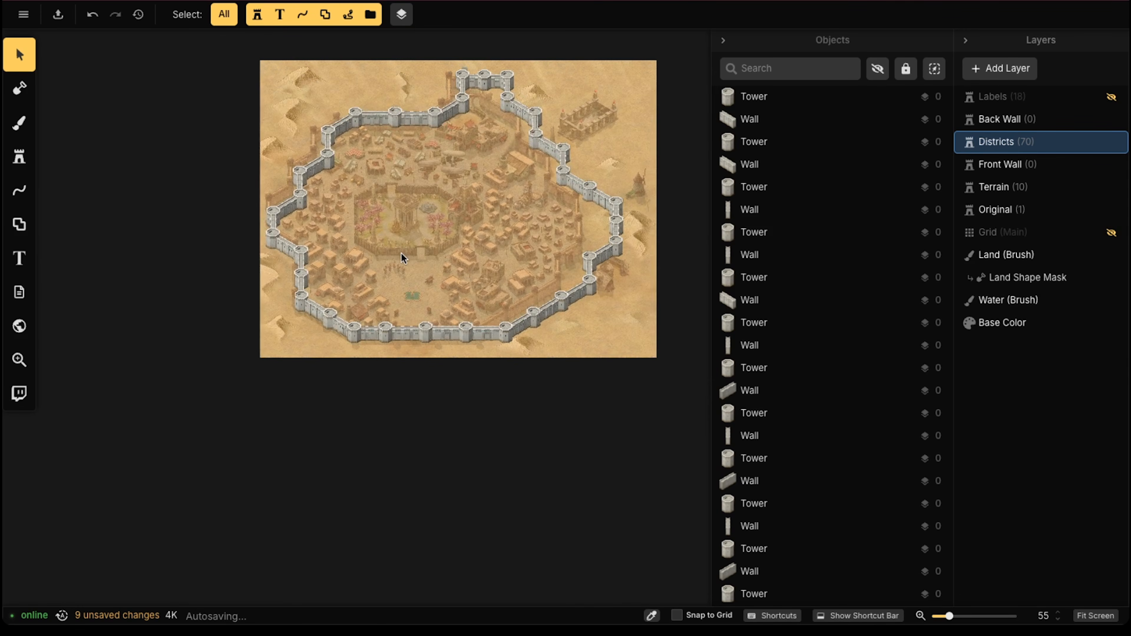
- Reselect all walls and towers and nudge them slightly down
{"action": "left_click_drag", "start_coordinate": [236, 59], "coordinate": [619, 364]}
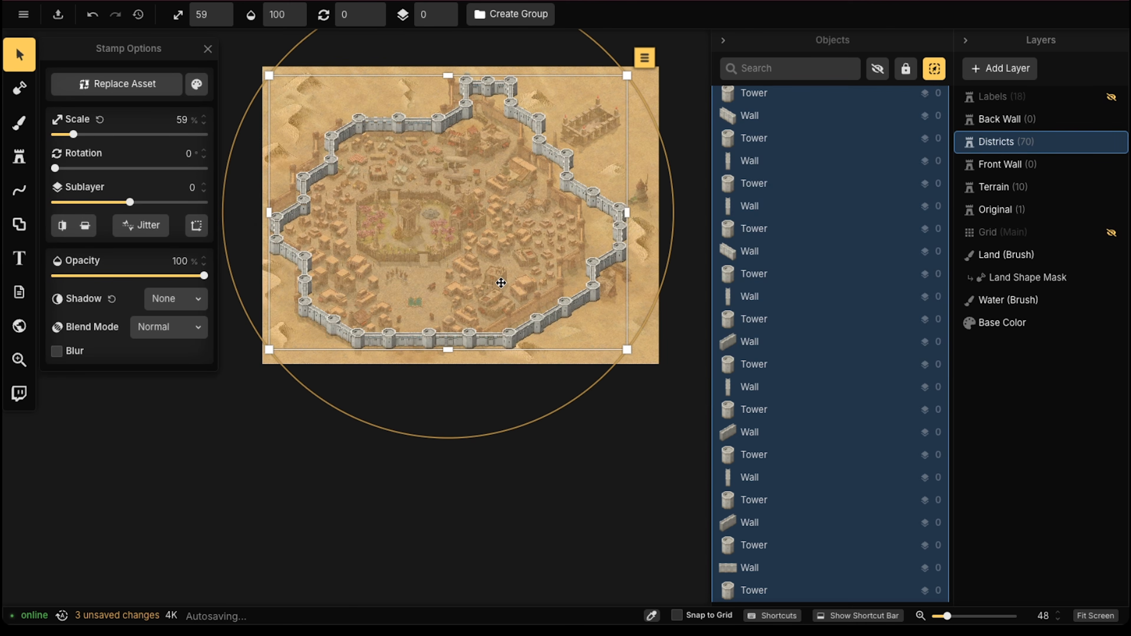
{"action": "left_click", "coordinate": [514, 246]}
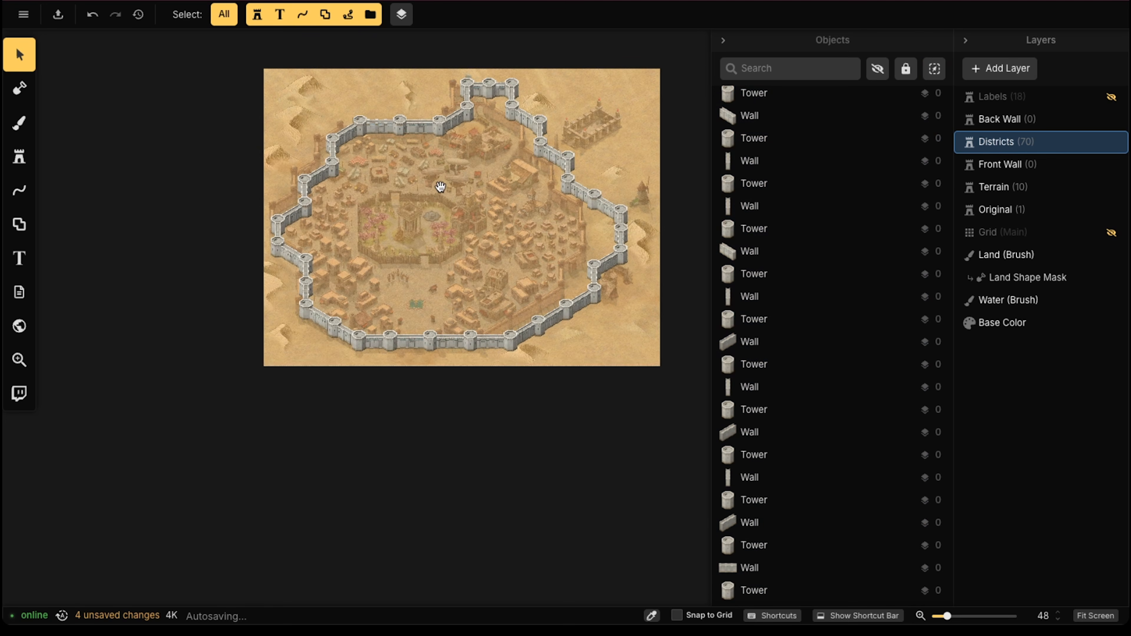
{"action": "left_click_drag", "start_coordinate": [278, 61], "coordinate": [634, 364]}
{"action": "left_click_drag", "start_coordinate": [498, 257], "coordinate": [498, 259]}
{"action": "key", "text": "Escape"}
- Marquee-select the walls and towers along the city's upper, back half
{"action": "scroll", "coordinate": [456, 227], "scroll_direction": "up", "scroll_amount": 1}
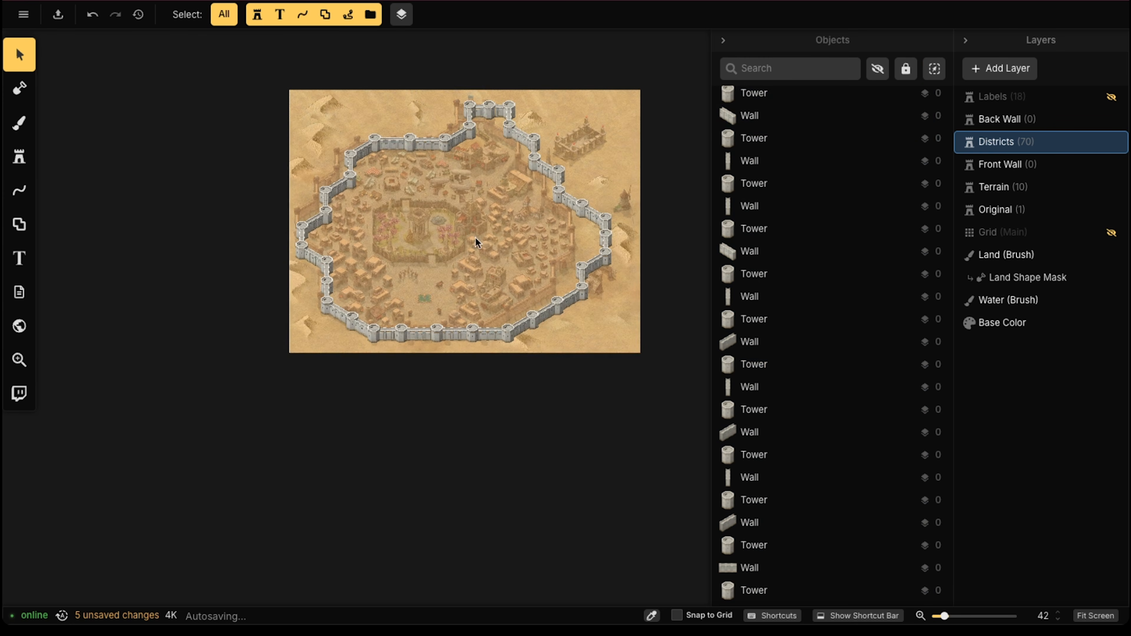
{"action": "scroll", "coordinate": [447, 215], "scroll_direction": "up", "scroll_amount": 5}
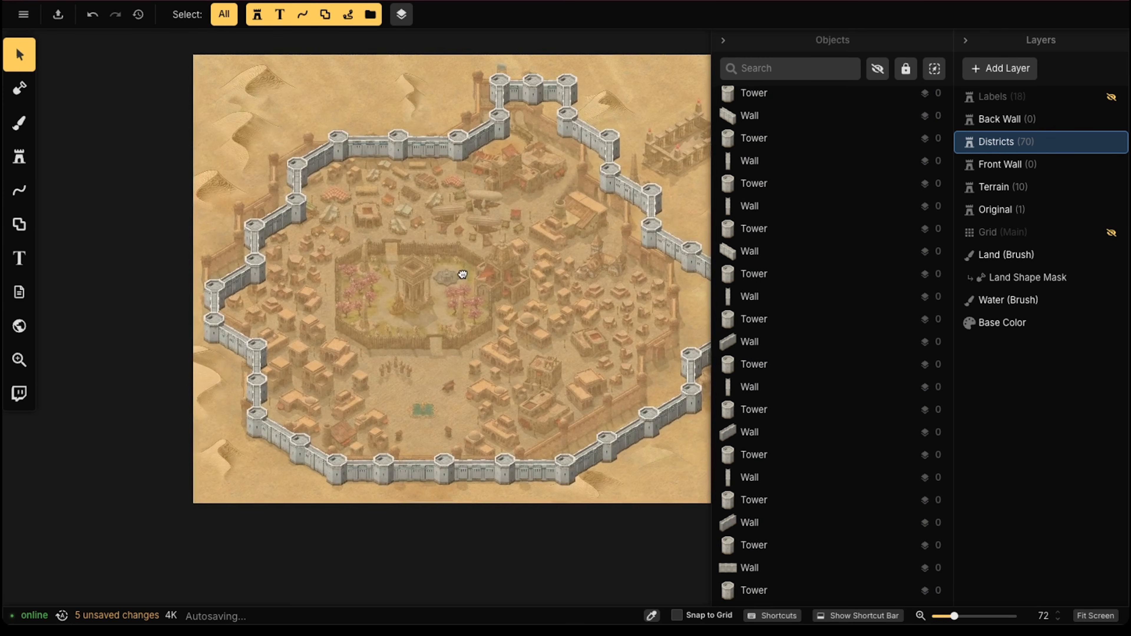
{"action": "scroll", "coordinate": [393, 248], "scroll_direction": "down", "scroll_amount": 3}
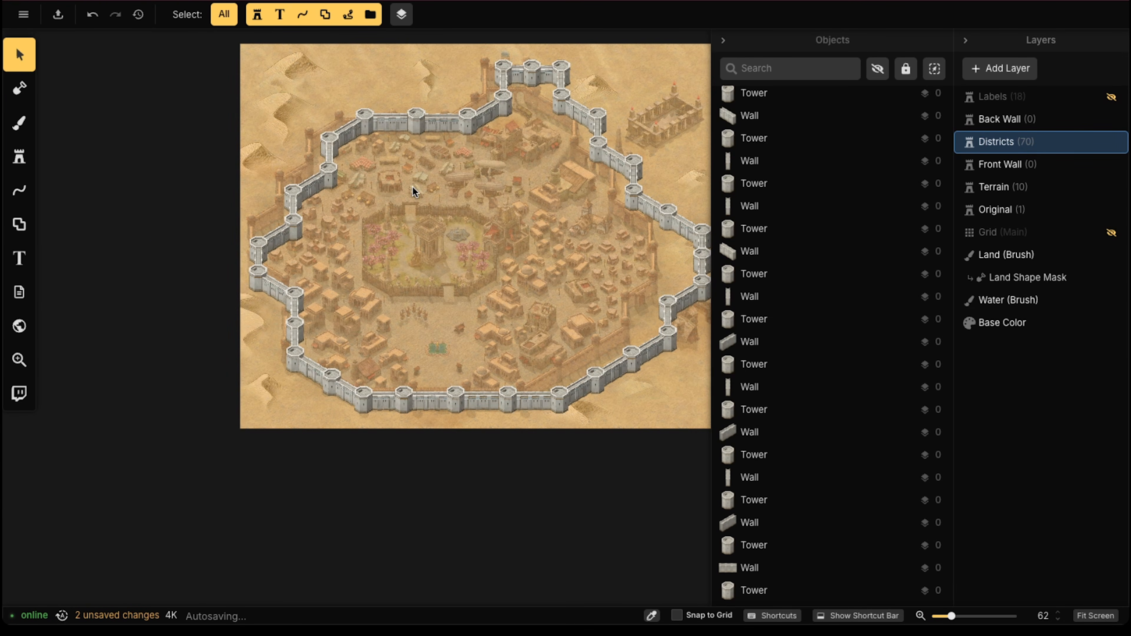
{"action": "scroll", "coordinate": [415, 167], "scroll_direction": "down", "scroll_amount": 1}
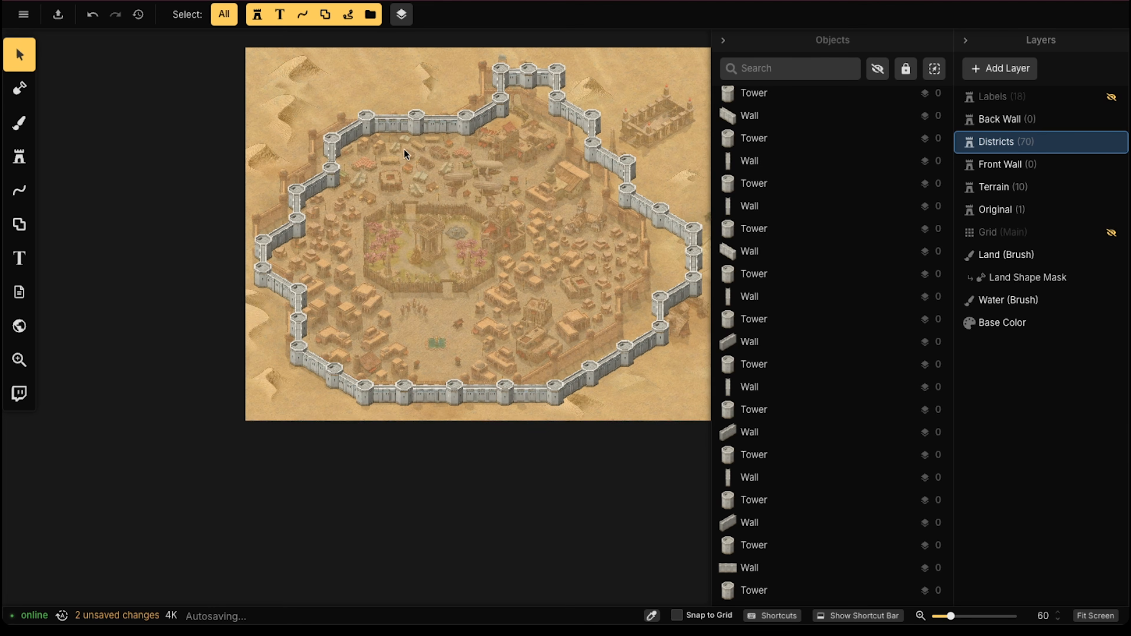
{"action": "left_click_drag", "start_coordinate": [194, 42], "coordinate": [717, 262]}
{"action": "scroll", "coordinate": [495, 225], "scroll_direction": "down", "scroll_amount": 5}
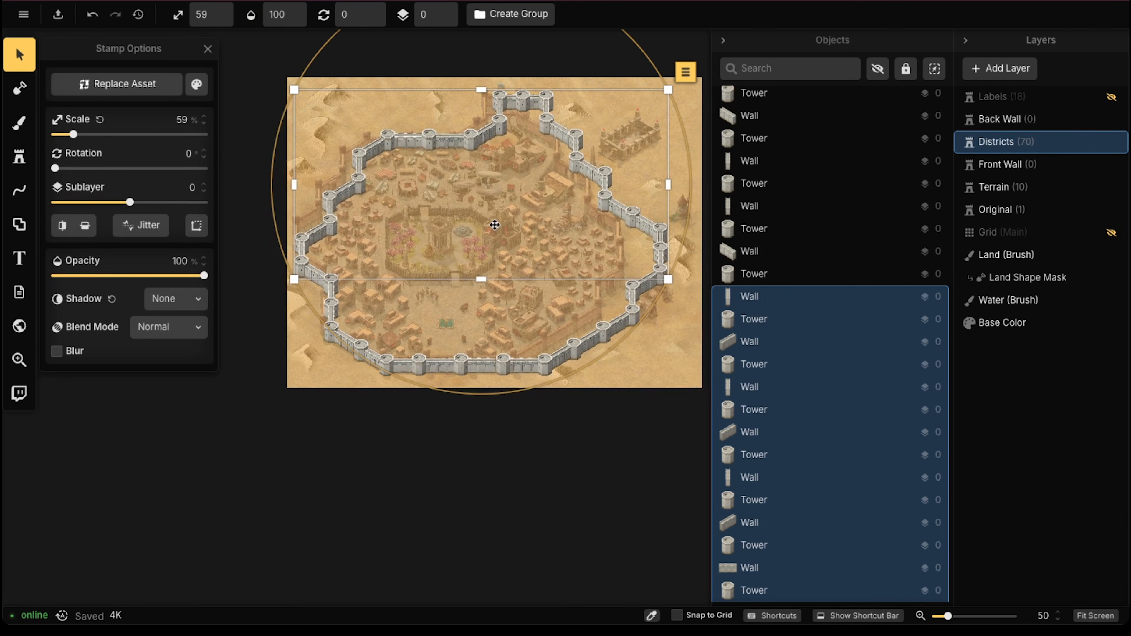
- Group the selected back walls as Back Wall and move the group to the Back Wall layer
{"action": "left_click", "coordinate": [506, 21]}
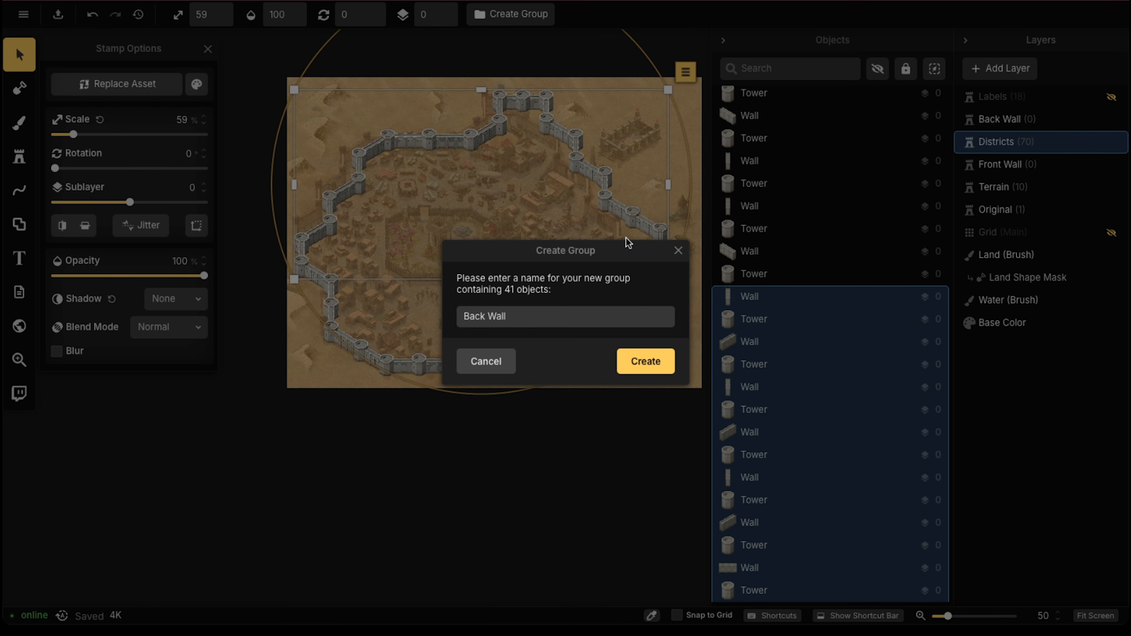
{"action": "left_click", "coordinate": [658, 364]}
{"action": "left_click", "coordinate": [467, 144]}
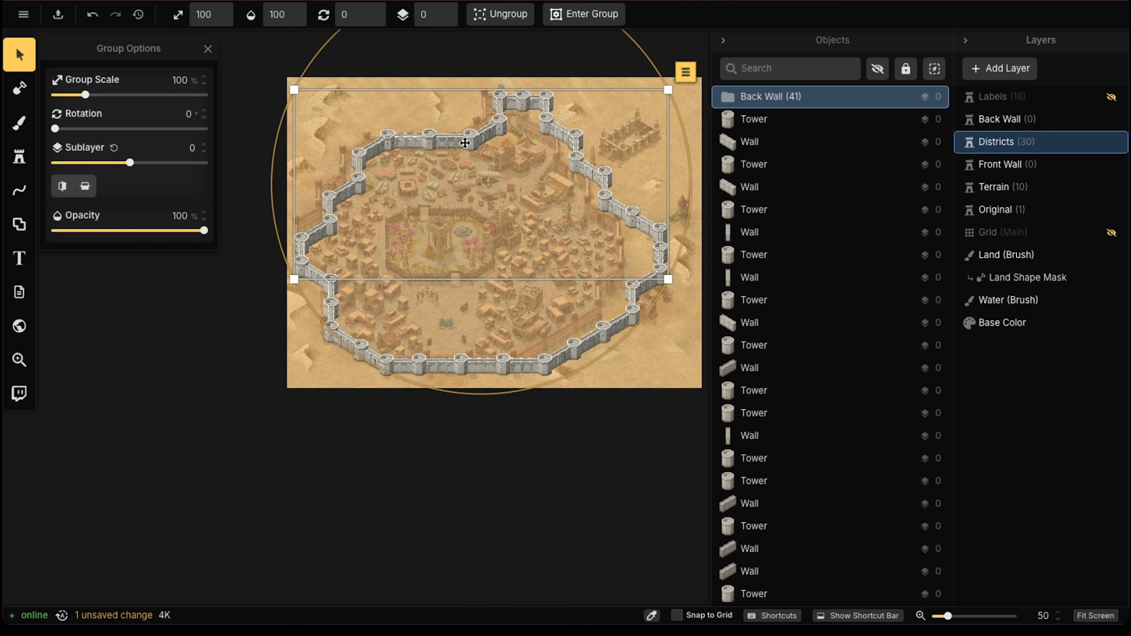
{"action": "left_click", "coordinate": [685, 72]}
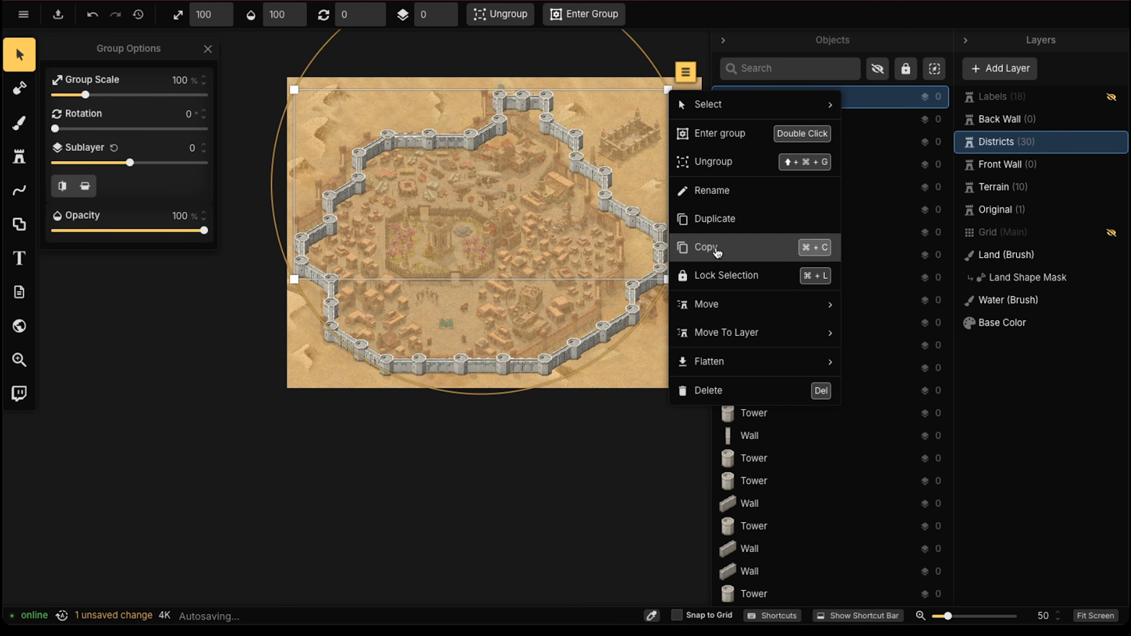
{"action": "mouse_move", "coordinate": [793, 334]}
{"action": "left_click", "coordinate": [889, 362]}
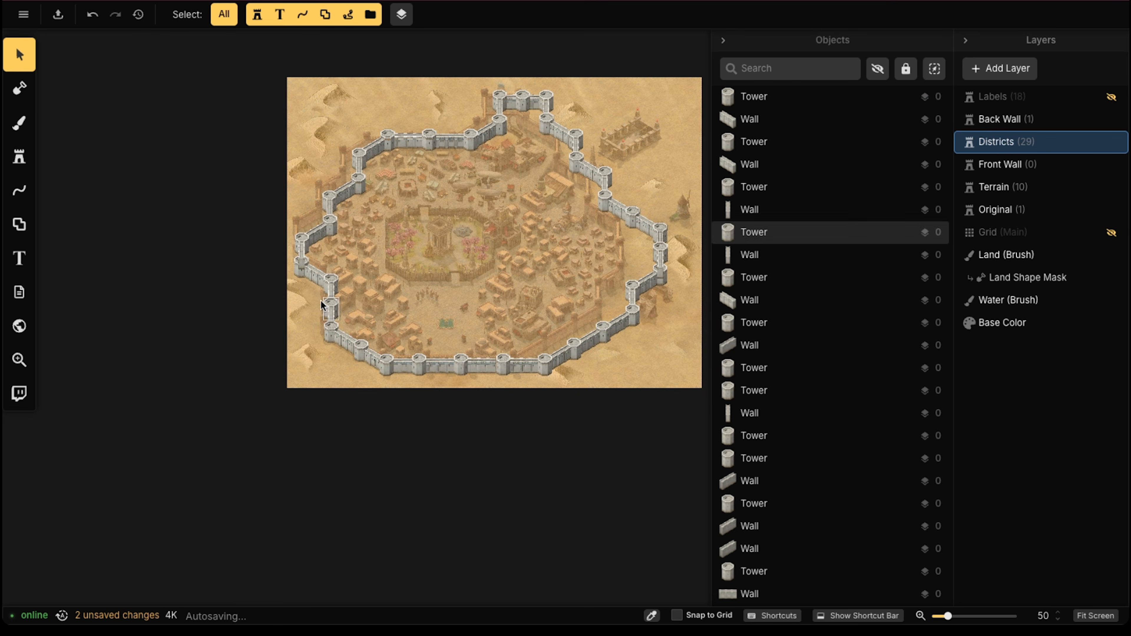
- Select the remaining wall and tower pieces and group them as Front Wall
{"action": "left_click_drag", "start_coordinate": [286, 261], "coordinate": [740, 410]}
{"action": "left_click_drag", "start_coordinate": [286, 206], "coordinate": [752, 399]}
{"action": "left_click", "coordinate": [530, 17]}
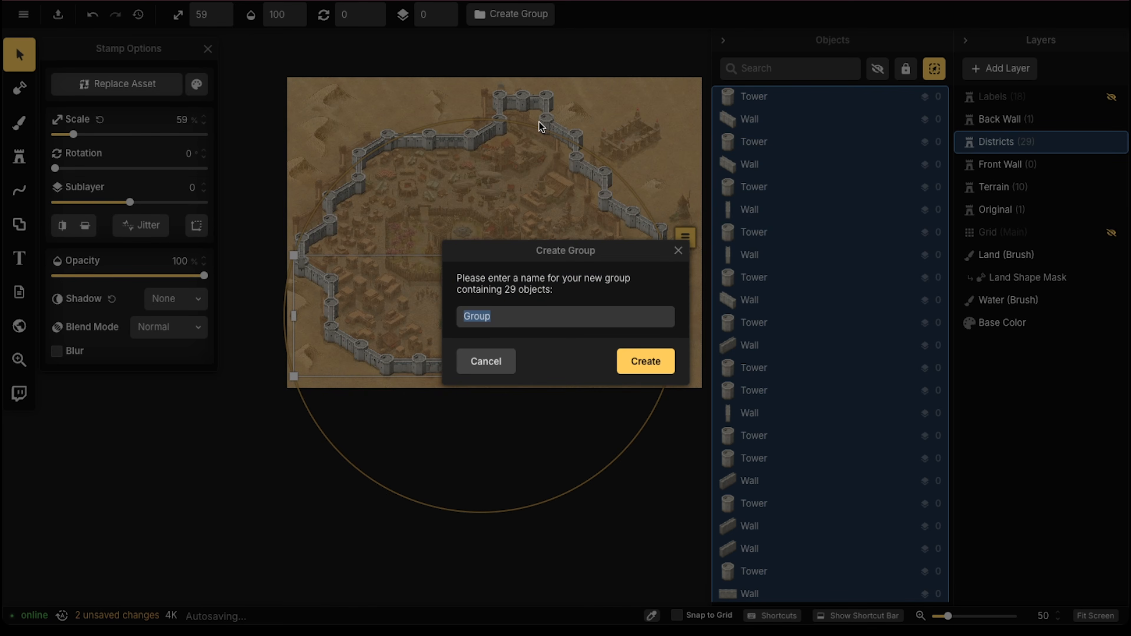
{"action": "key", "text": "Return"}
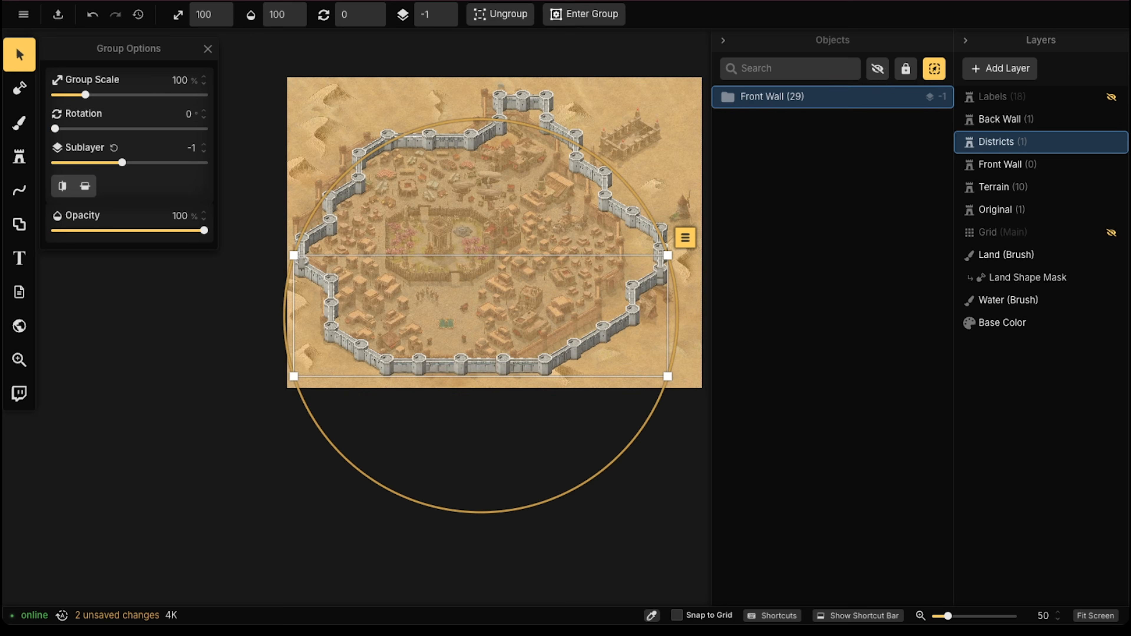
- Move the Front Wall group onto the Front Wall layer
{"action": "left_click", "coordinate": [544, 278]}
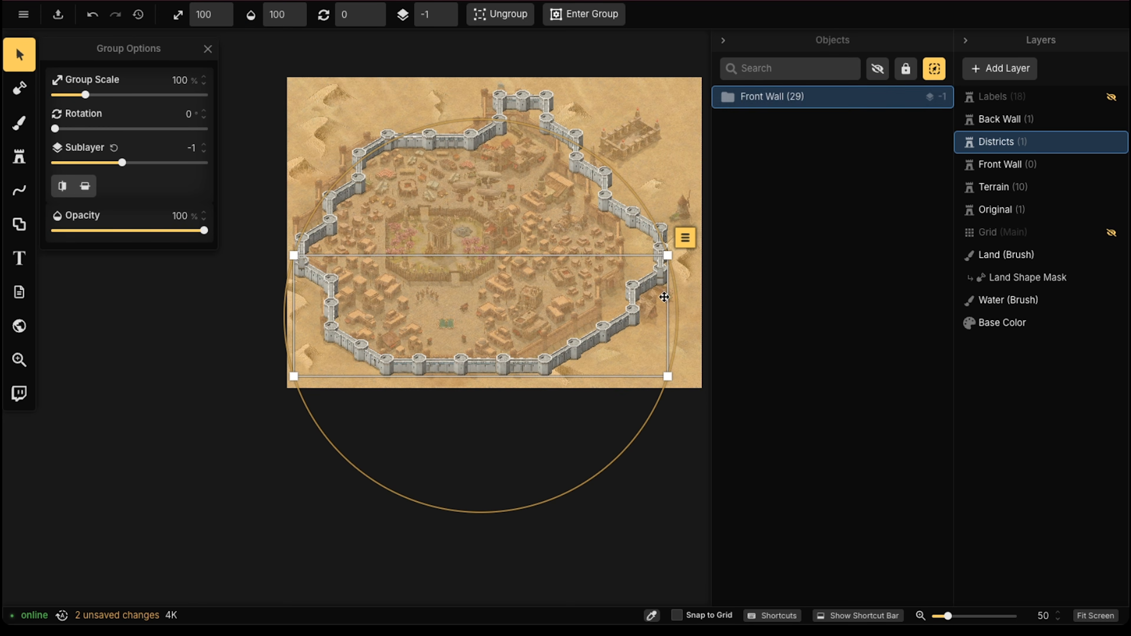
{"action": "right_click", "coordinate": [580, 350]}
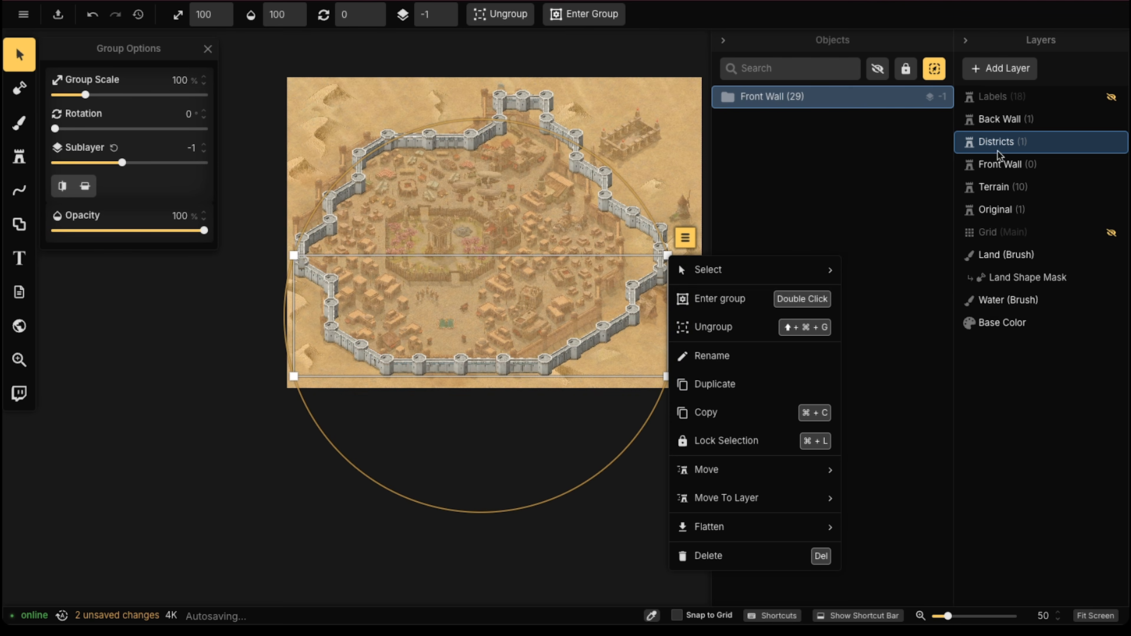
{"action": "left_click", "coordinate": [1012, 127]}
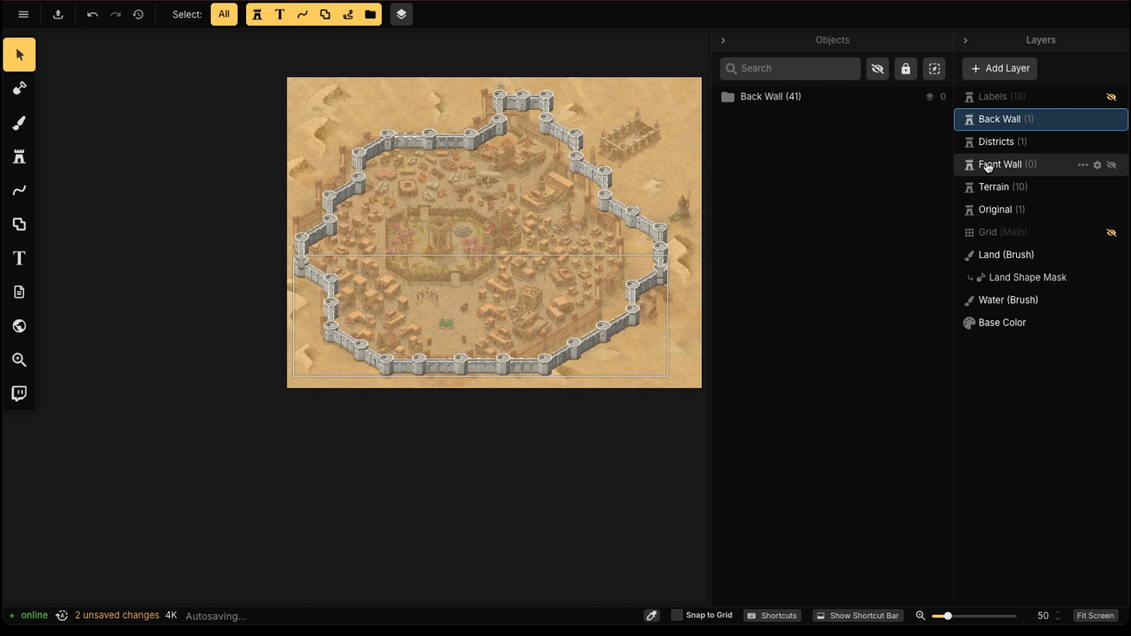
{"action": "left_click", "coordinate": [1002, 141]}
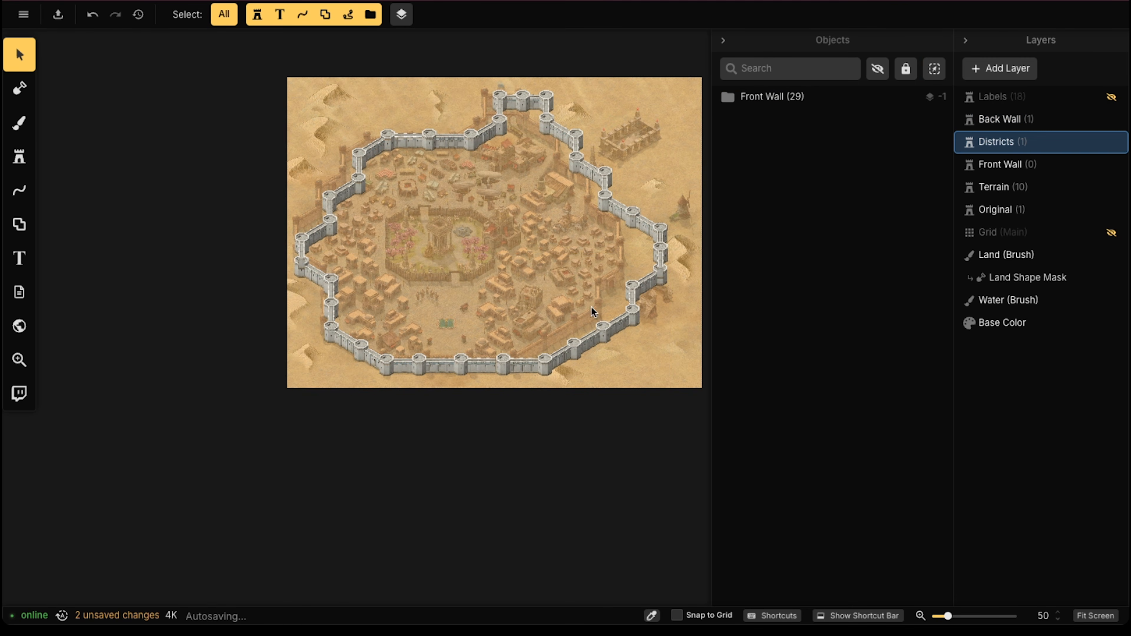
{"action": "left_click", "coordinate": [545, 348]}
{"action": "left_click", "coordinate": [684, 239]}
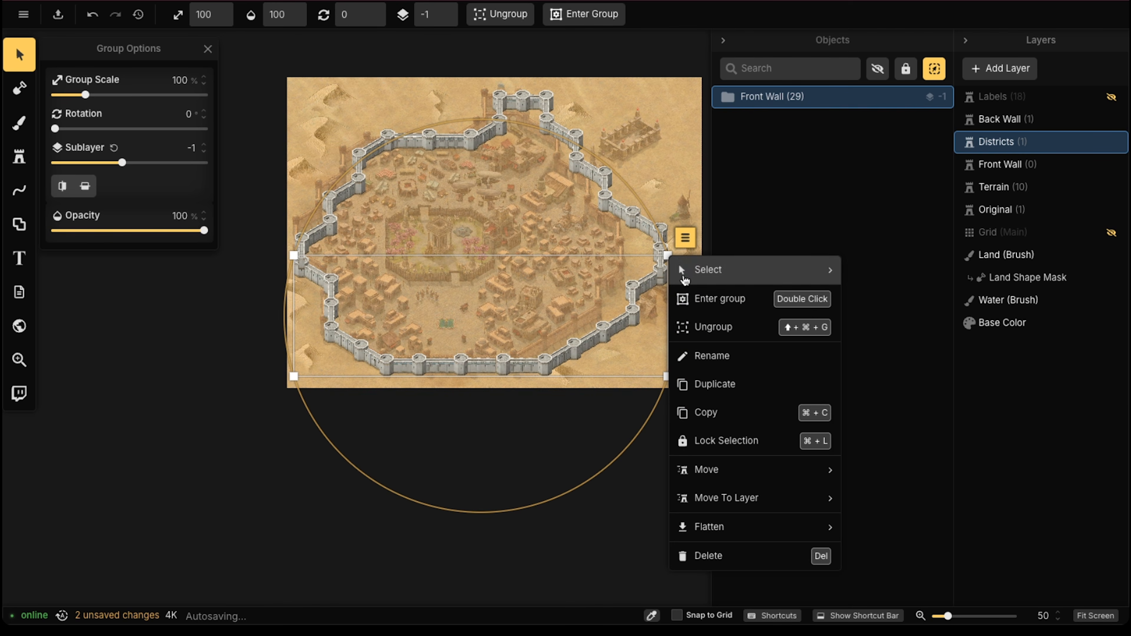
{"action": "mouse_move", "coordinate": [748, 498]}
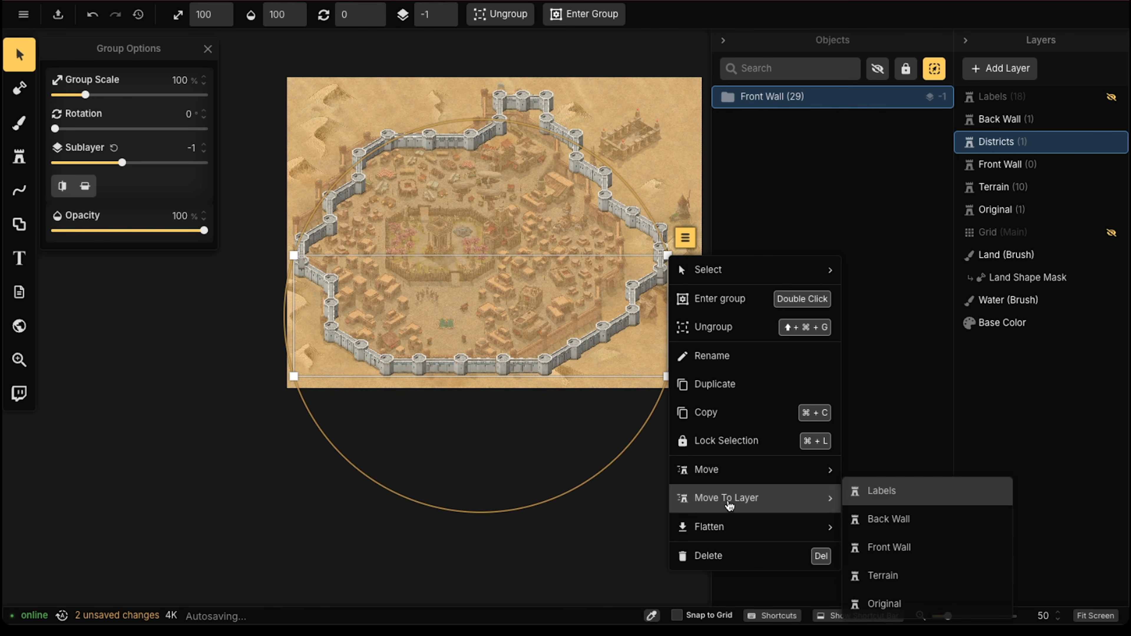
{"action": "left_click", "coordinate": [911, 555]}
{"action": "scroll", "coordinate": [300, 248], "scroll_direction": "up", "scroll_amount": 5}
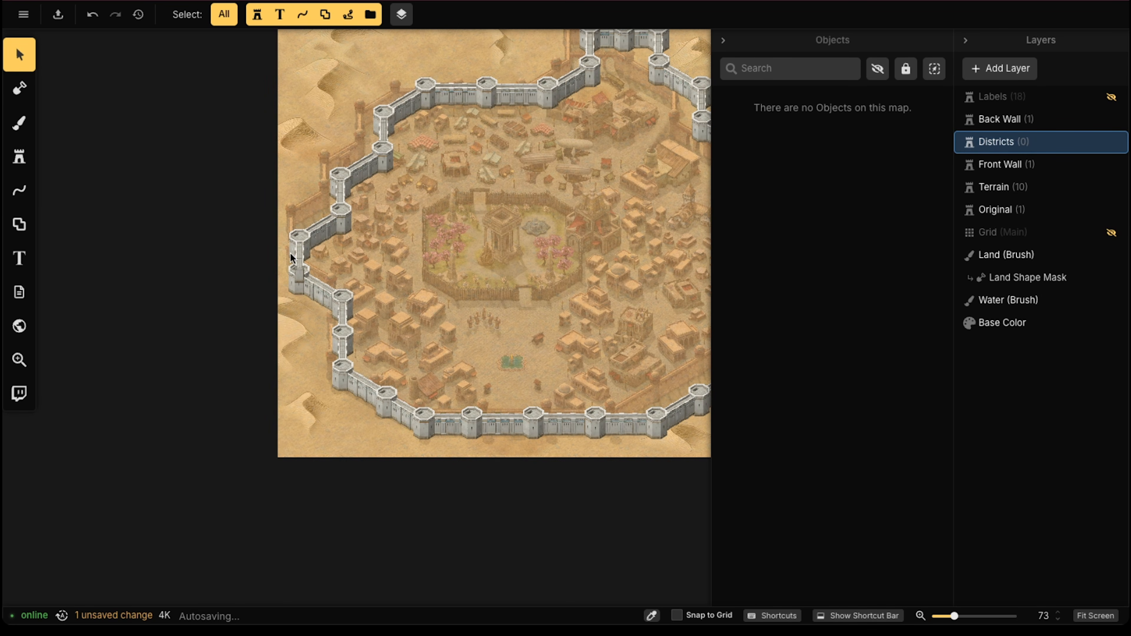
- Drag the Front Wall layer above Districts, just below Labels
{"action": "left_click", "coordinate": [998, 164]}
{"action": "mouse_move", "coordinate": [1000, 168]}
{"action": "left_mouse_down"}
{"action": "mouse_move", "coordinate": [1006, 111]}
{"action": "mouse_move", "coordinate": [1006, 187]}
{"action": "mouse_move", "coordinate": [1005, 177]}
{"action": "left_mouse_up"}
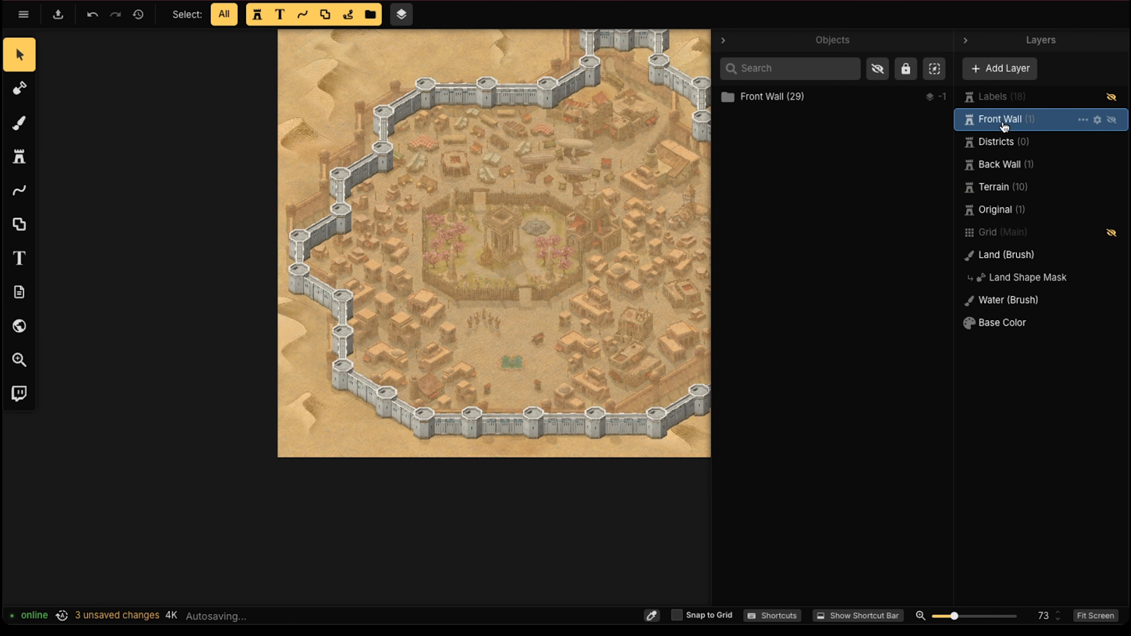
{"action": "scroll", "coordinate": [364, 284], "scroll_direction": "down", "scroll_amount": 2}
{"action": "scroll", "coordinate": [364, 284], "scroll_direction": "down", "scroll_amount": 2}
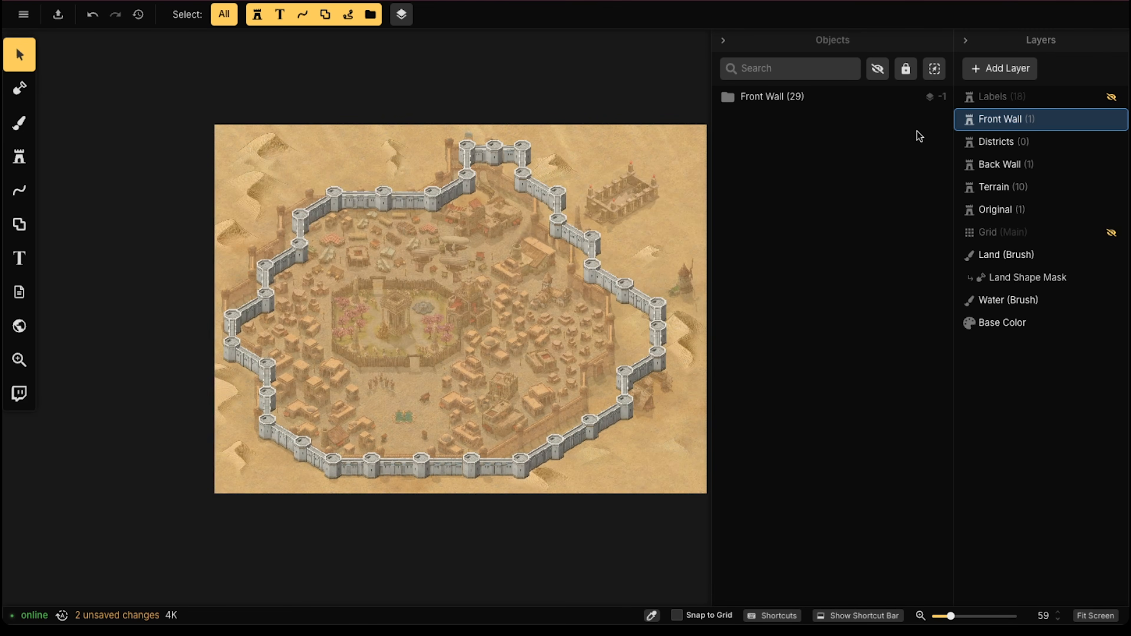
{"action": "right_click", "coordinate": [1016, 120]}
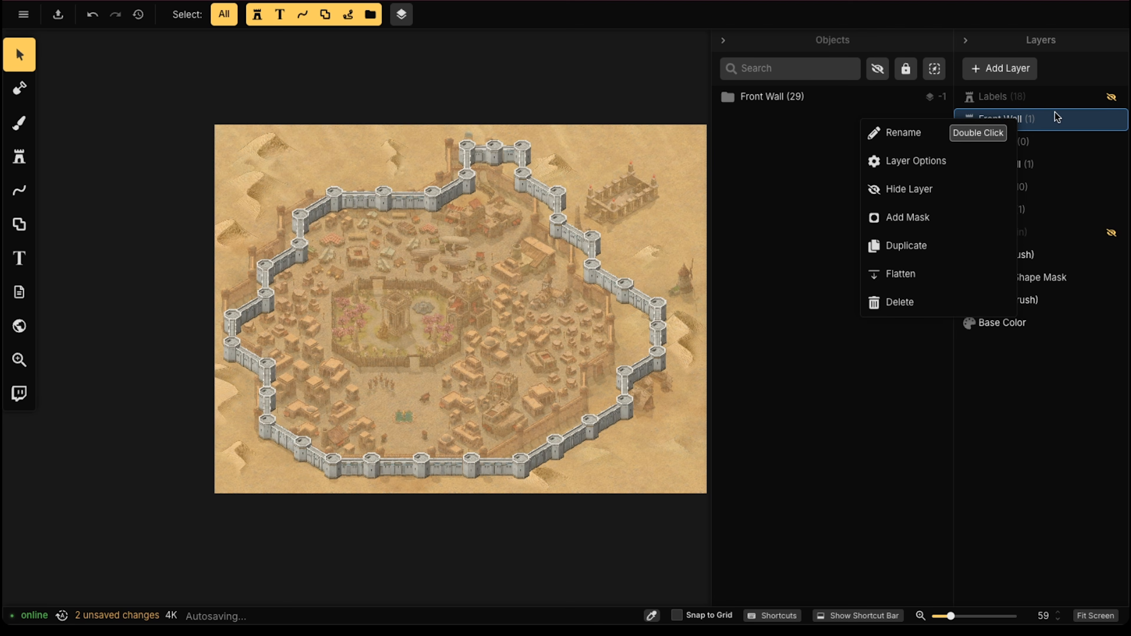
{"action": "right_click", "coordinate": [1001, 119]}
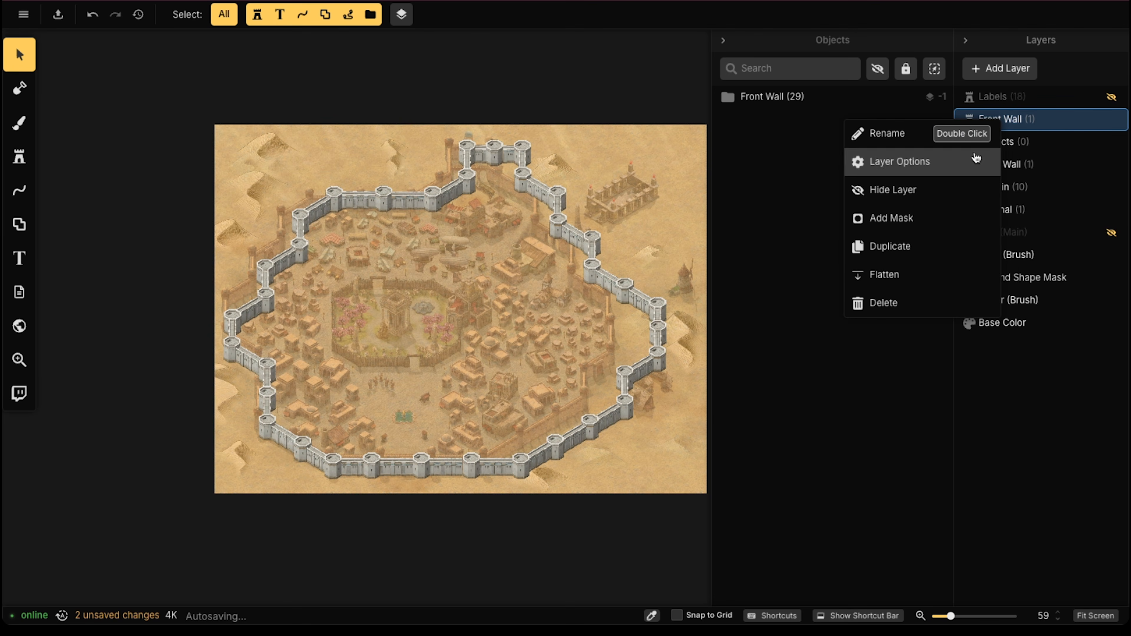
{"action": "left_click", "coordinate": [1036, 119]}
{"action": "left_click", "coordinate": [740, 97]}
{"action": "left_click", "coordinate": [942, 121]}
{"action": "scroll", "coordinate": [561, 240], "scroll_direction": "down", "scroll_amount": 2}
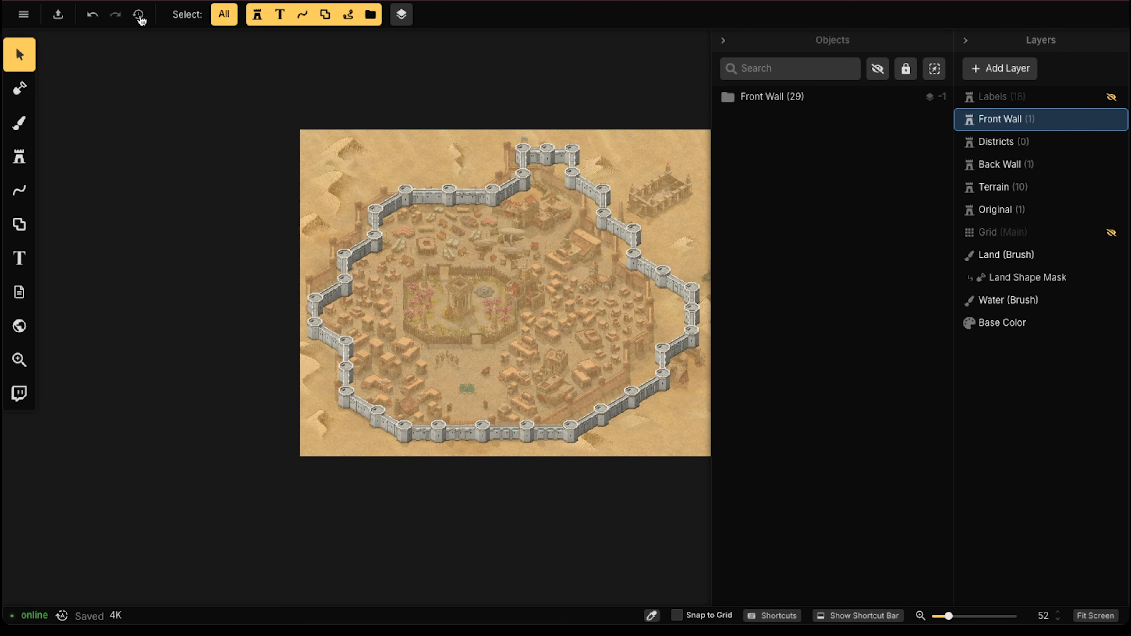
- Open the Stamp Catalog from the Stamp tool's Wall preview thumbnail
{"action": "left_click", "coordinate": [17, 160]}
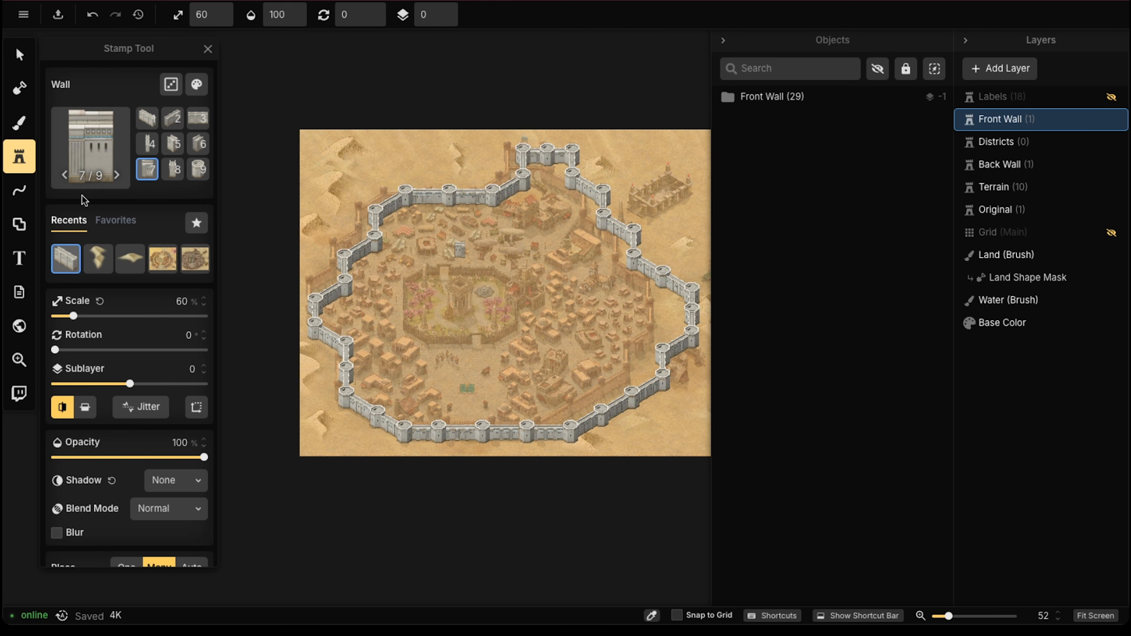
{"action": "left_click", "coordinate": [87, 140]}
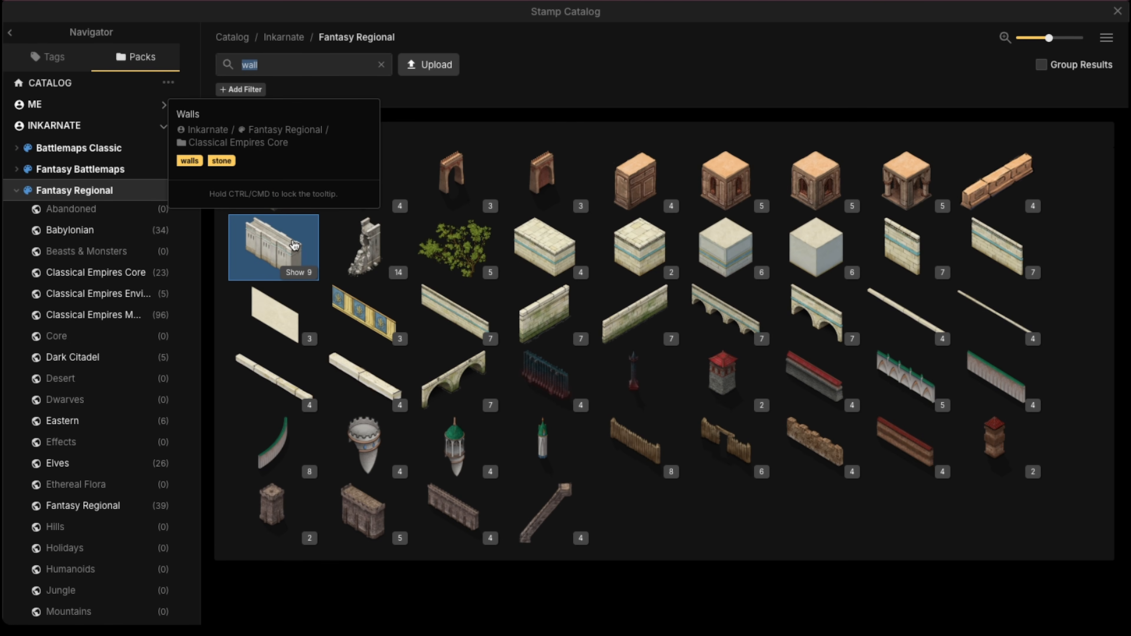
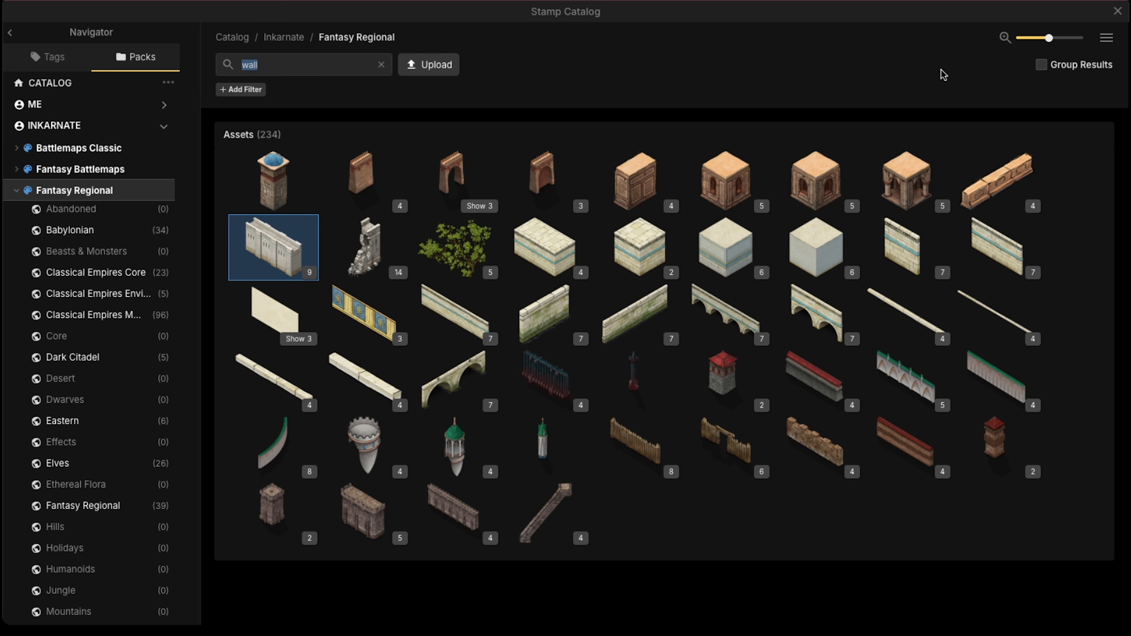
- Show stamp names in the catalog, close it, and make Districts the active layer
{"action": "left_click", "coordinate": [1106, 41]}
{"action": "left_click", "coordinate": [1018, 41]}
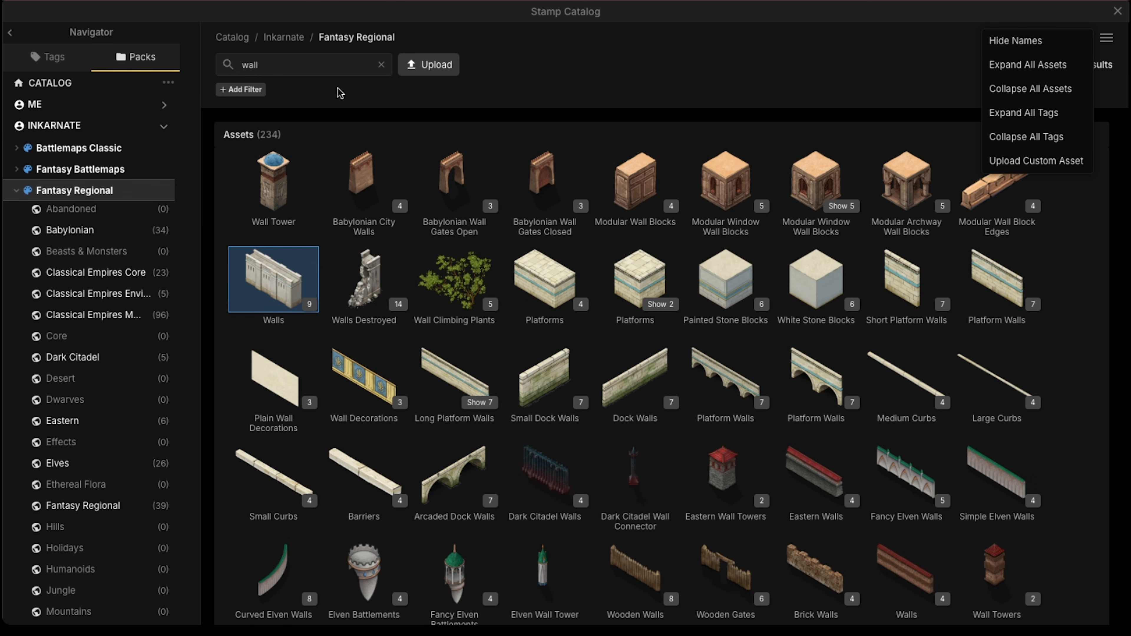
{"action": "key", "text": "Escape"}
{"action": "scroll", "coordinate": [380, 159], "scroll_direction": "down", "scroll_amount": 3}
{"action": "scroll", "coordinate": [259, 151], "scroll_direction": "down", "scroll_amount": 2}
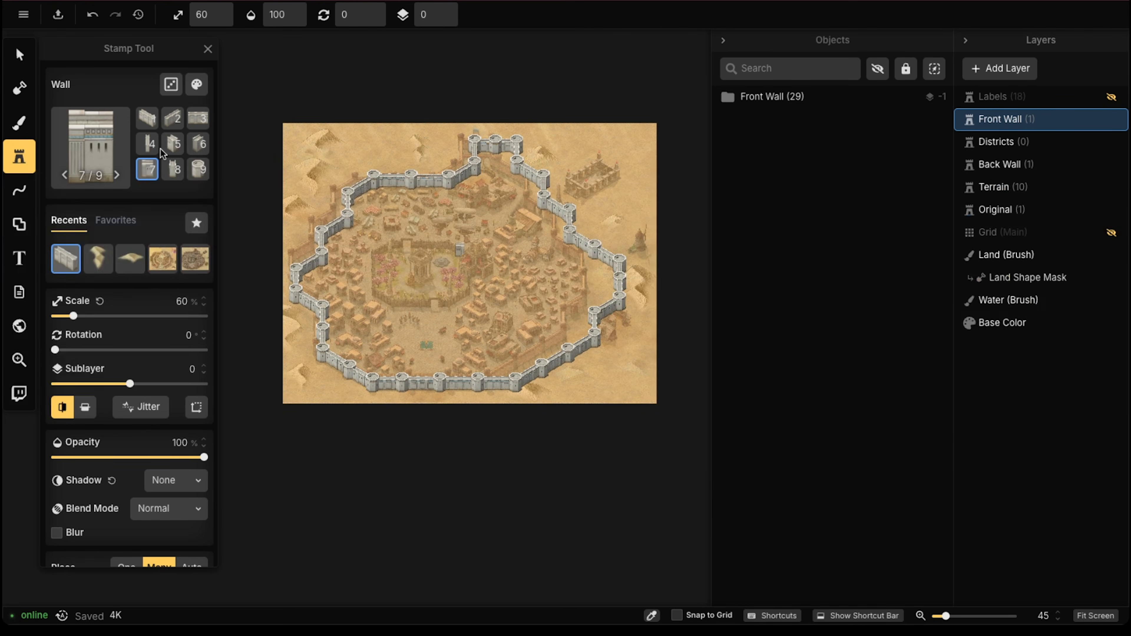
{"action": "left_click", "coordinate": [992, 147]}
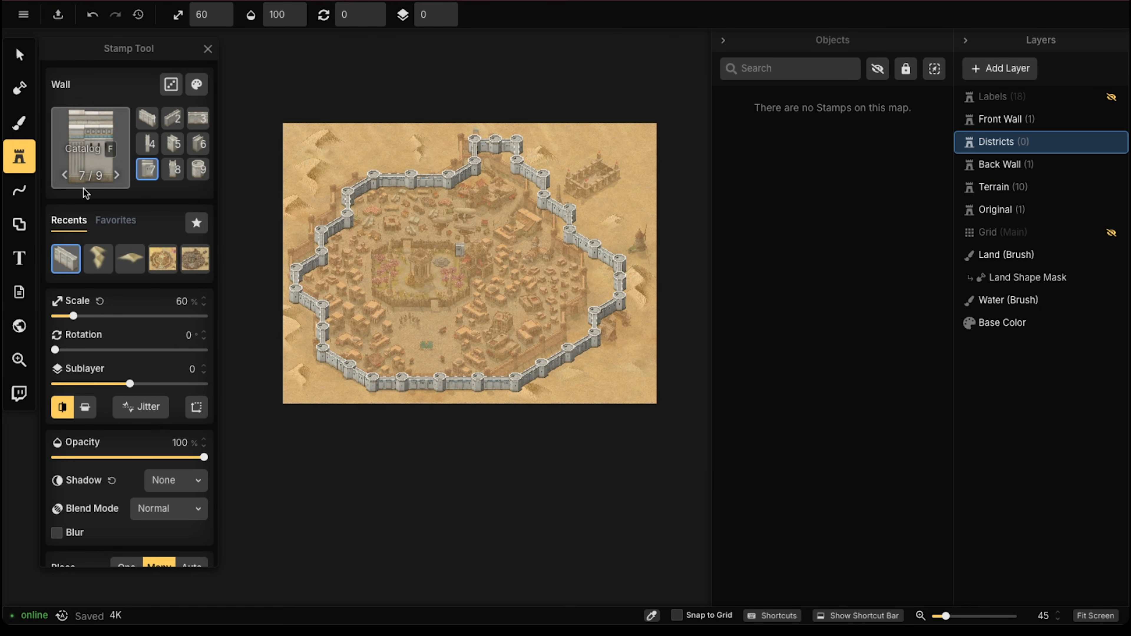
{"action": "left_click", "coordinate": [84, 166]}
{"action": "left_click", "coordinate": [628, 273]}
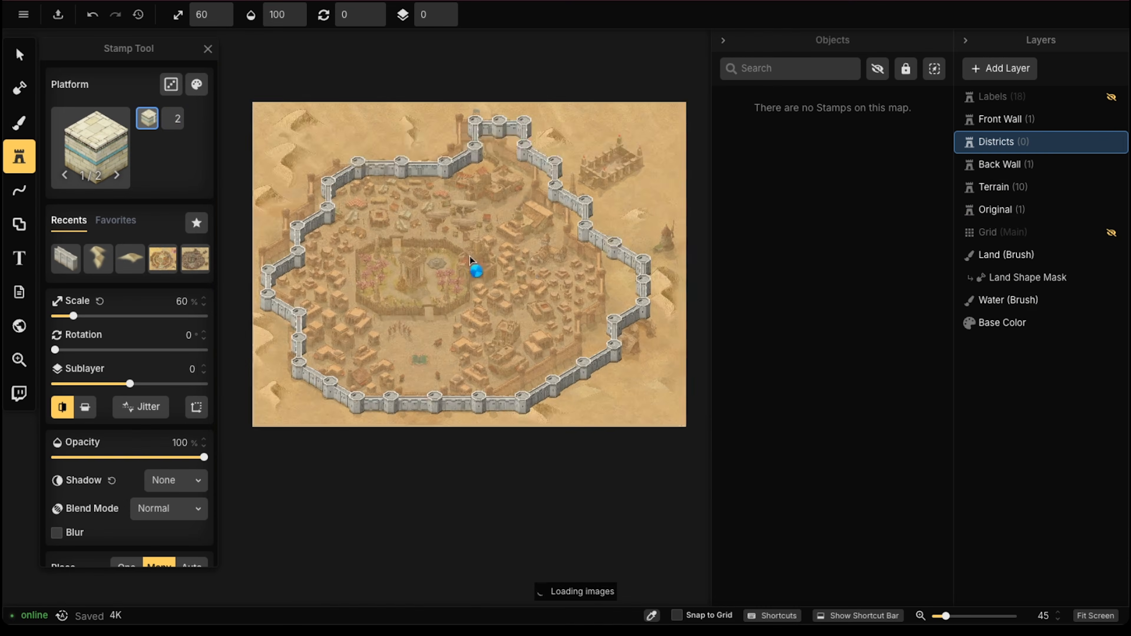
{"action": "left_click", "coordinate": [447, 261]}
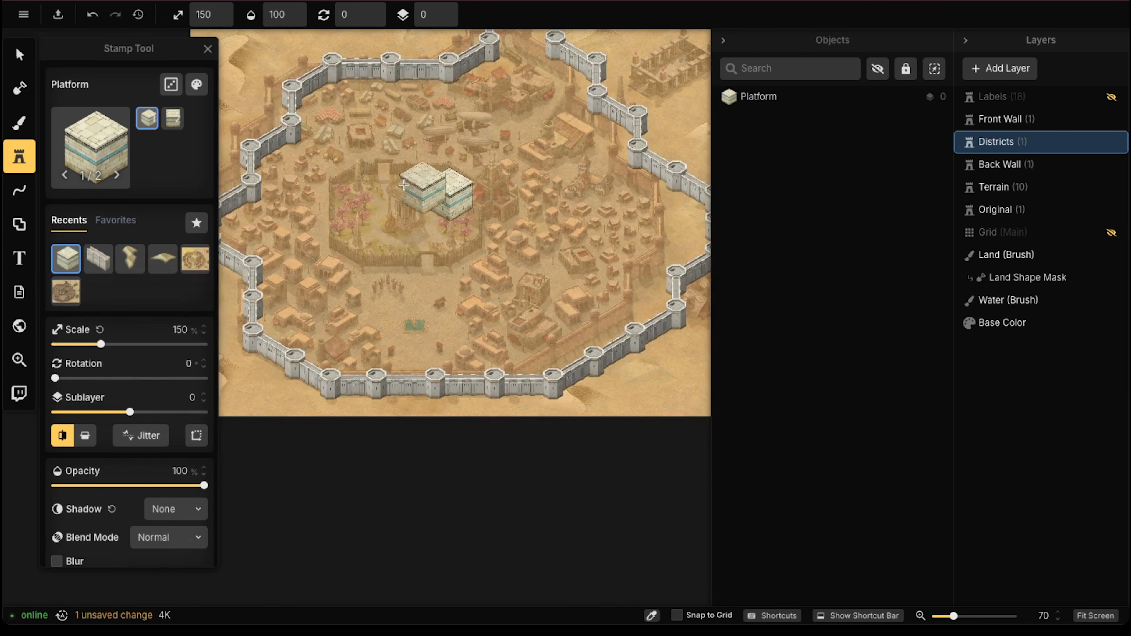
{"action": "key", "text": "v"}
{"action": "left_click", "coordinate": [456, 211]}
{"action": "left_click_drag", "start_coordinate": [457, 211], "coordinate": [465, 172]}
{"action": "key", "text": "Delete"}
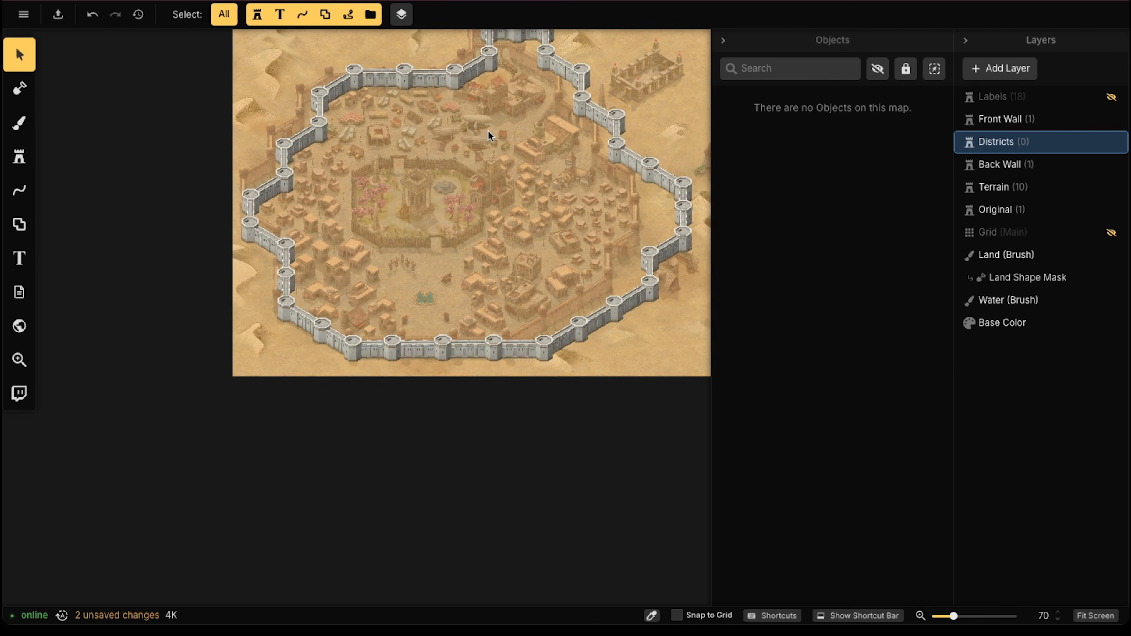
{"action": "scroll", "coordinate": [483, 147], "scroll_direction": "down", "scroll_amount": 3}
{"action": "scroll", "coordinate": [421, 334], "scroll_direction": "up", "scroll_amount": 6}
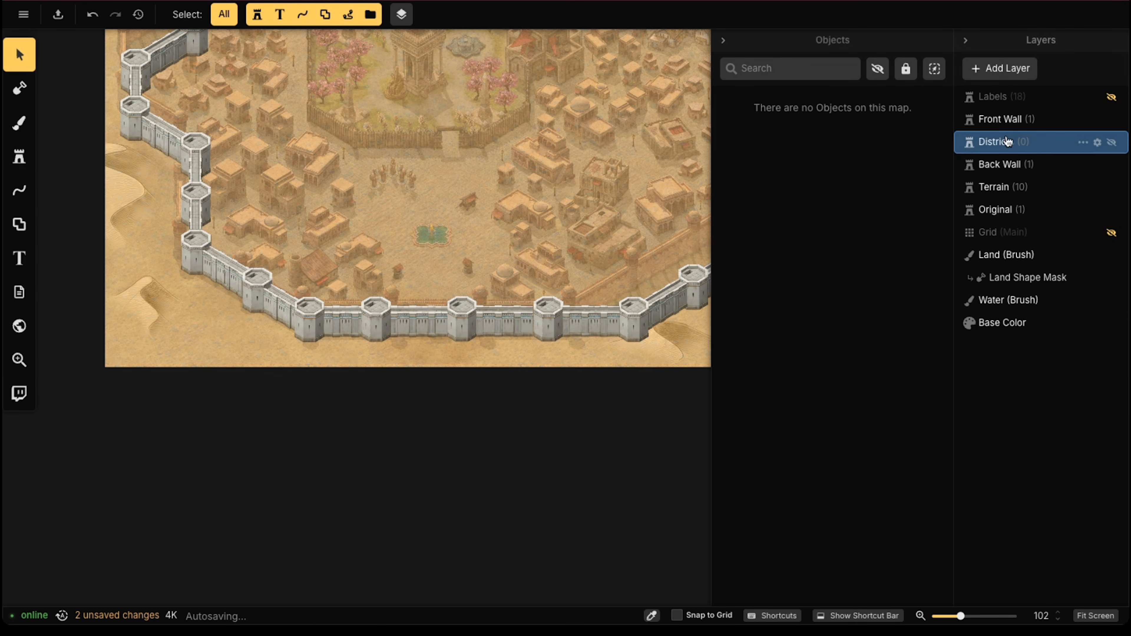
- On the Front Wall layer, stamp Gates variant 2 at scale 70 into the south wall
{"action": "left_click", "coordinate": [978, 119]}
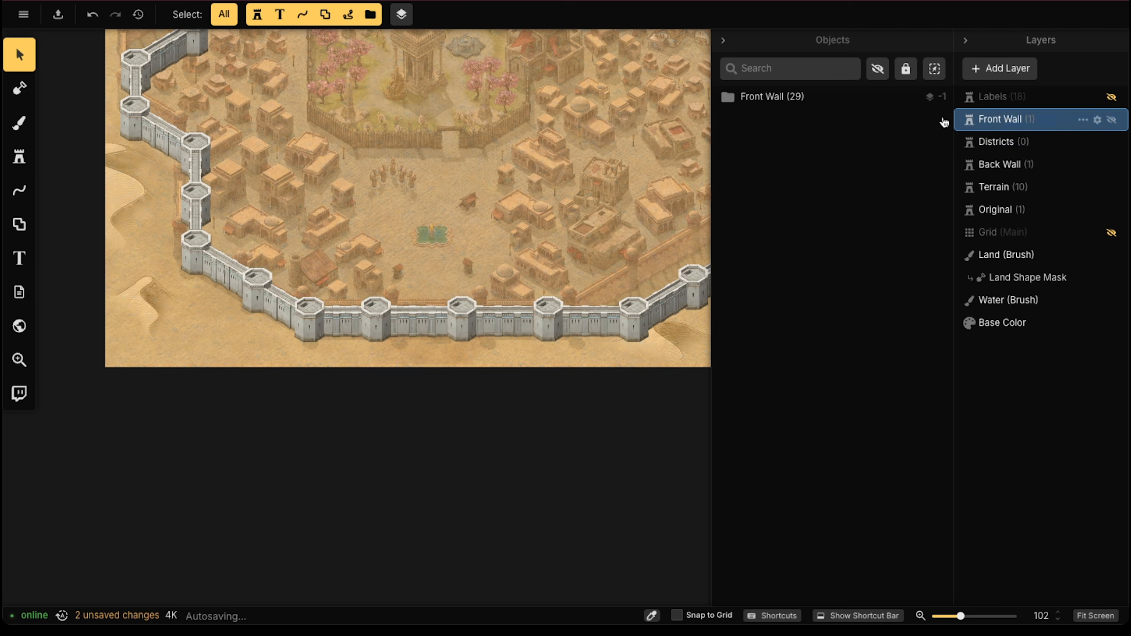
{"action": "left_click", "coordinate": [768, 97]}
{"action": "left_click", "coordinate": [18, 156]}
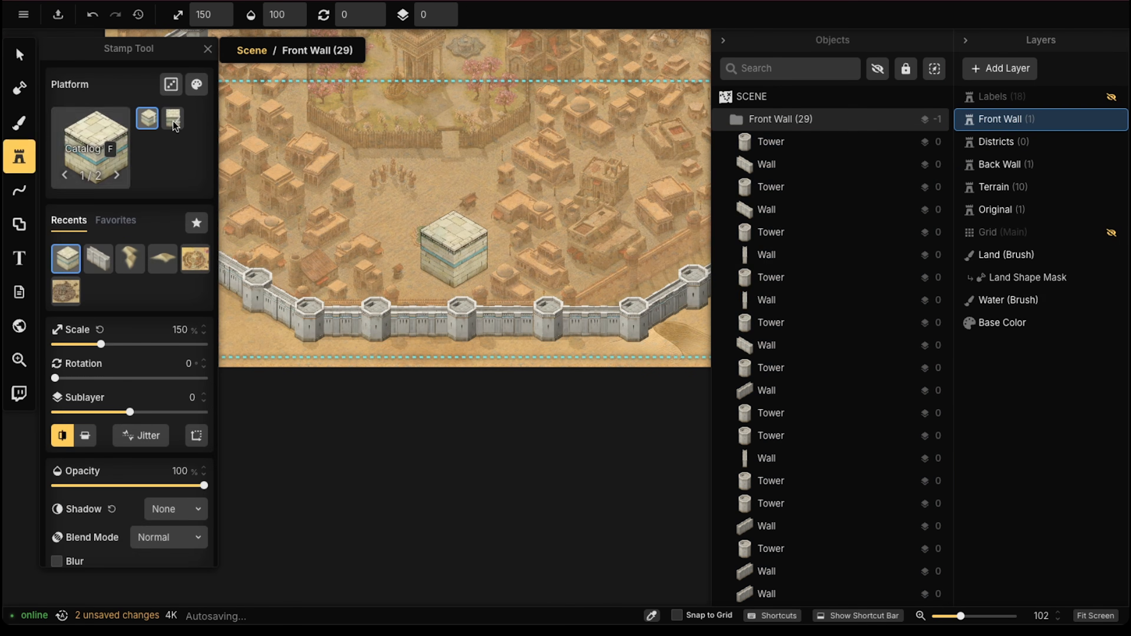
{"action": "left_click", "coordinate": [96, 149]}
{"action": "type", "text": "gate"}
{"action": "key", "text": "Return"}
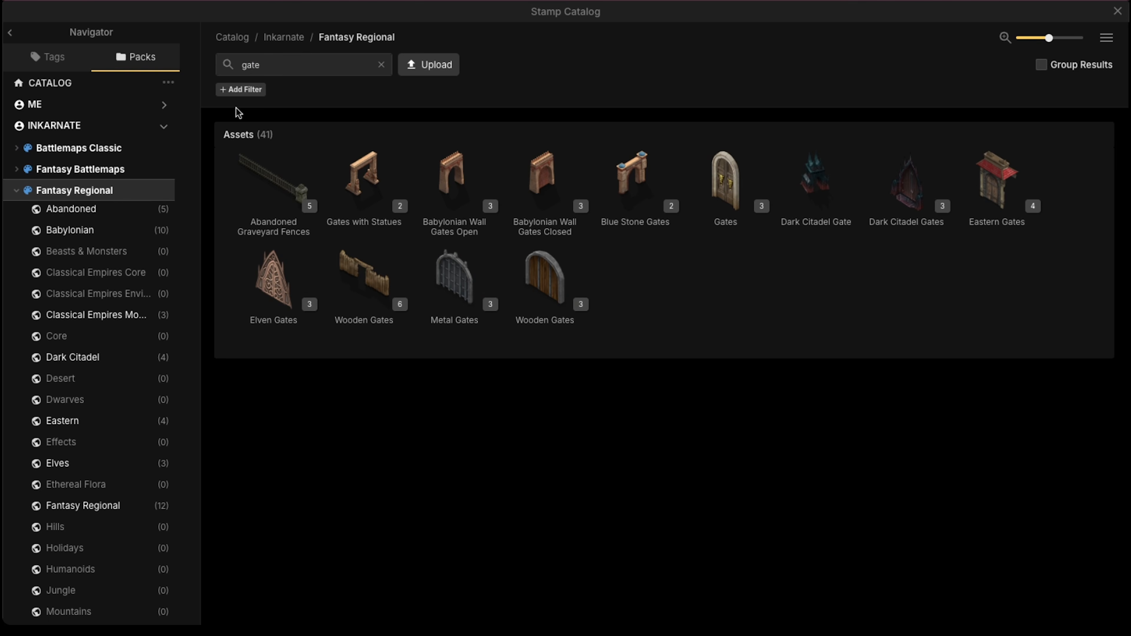
{"action": "left_click", "coordinate": [726, 183]}
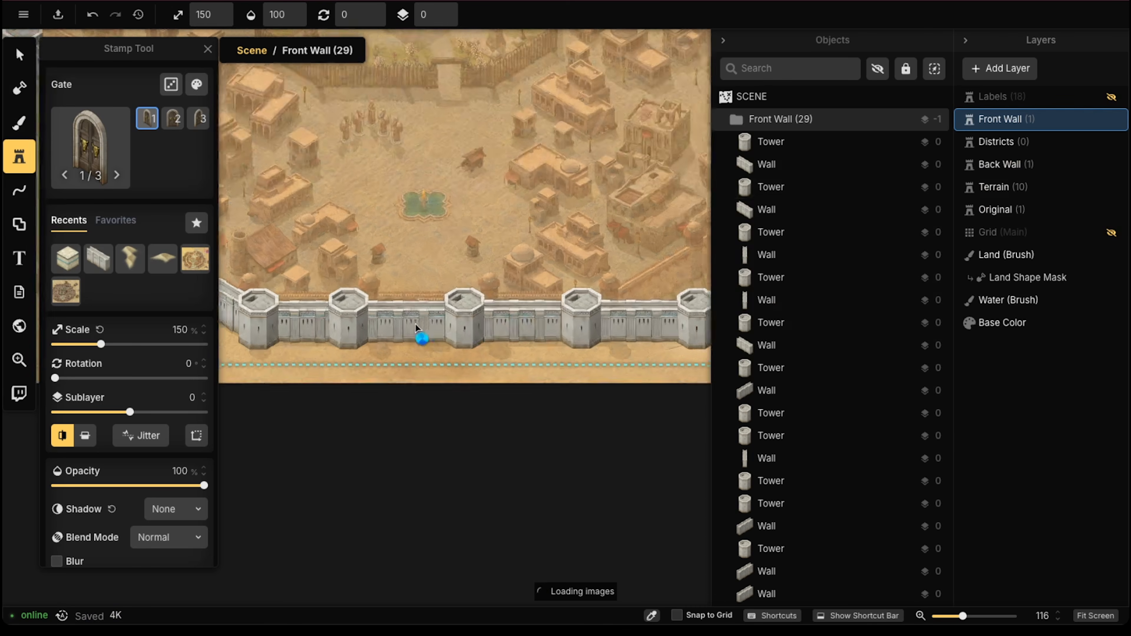
{"action": "key", "text": "Right"}
{"action": "key", "text": "Right"}
{"action": "key", "text": "Left"}
{"action": "key", "text": "bracketleft"}
{"action": "key", "text": "bracketleft"}
{"action": "key", "text": "bracketleft"}
{"action": "key", "text": "bracketleft"}
{"action": "key", "text": "bracketleft"}
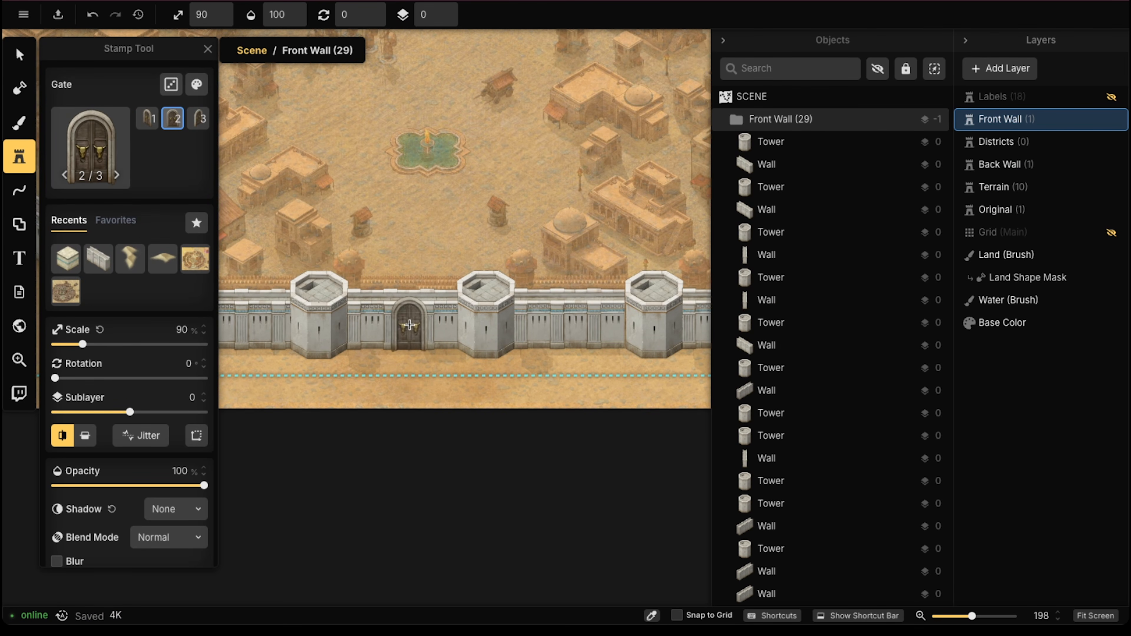
{"action": "scroll", "coordinate": [409, 325], "scroll_direction": "up", "scroll_amount": 3}
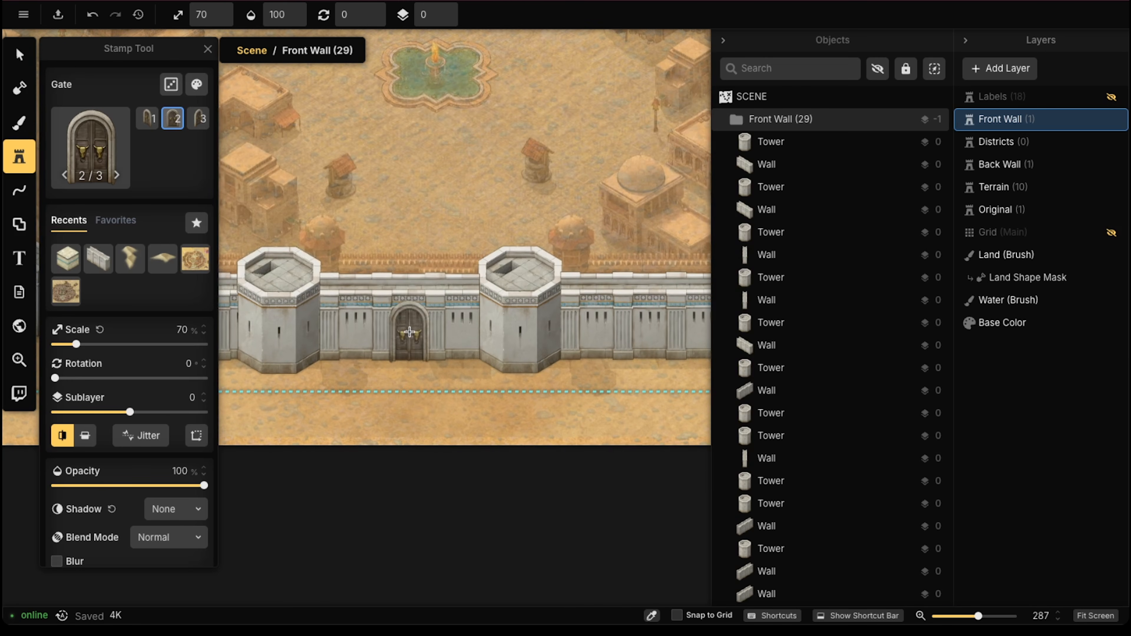
{"action": "left_click", "coordinate": [409, 332]}
- Return to object selection and pan to show the whole walled city
{"action": "scroll", "coordinate": [373, 196], "scroll_direction": "down", "scroll_amount": 3}
{"action": "key", "text": "Escape"}
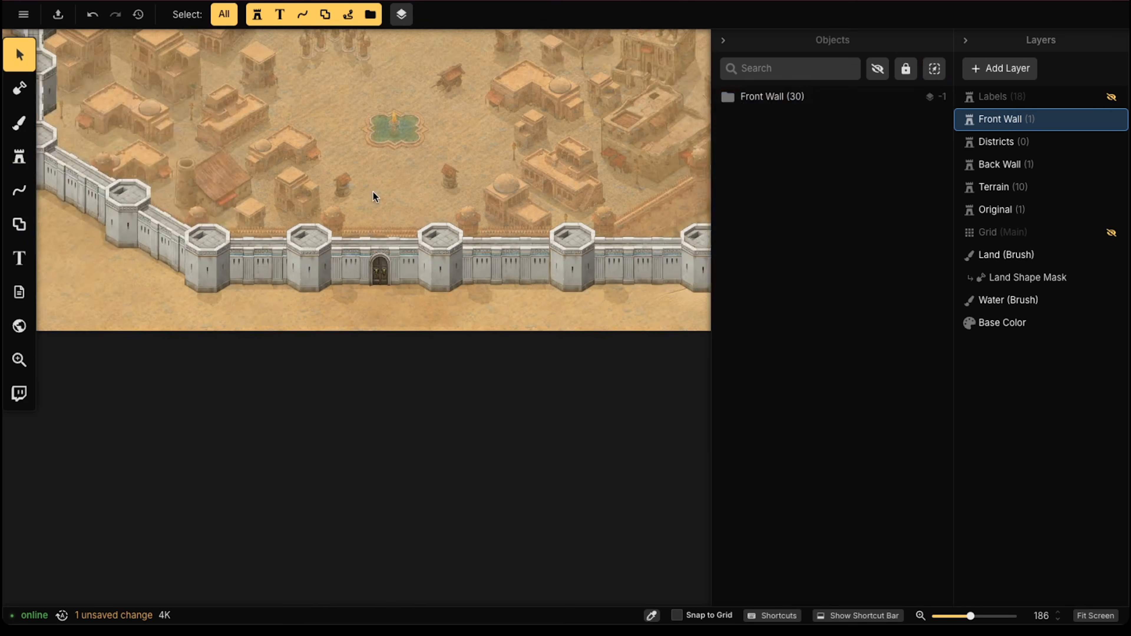
{"action": "scroll", "coordinate": [372, 192], "scroll_direction": "down", "scroll_amount": 4}
{"action": "left_click_drag", "start_coordinate": [373, 189], "coordinate": [367, 282]}
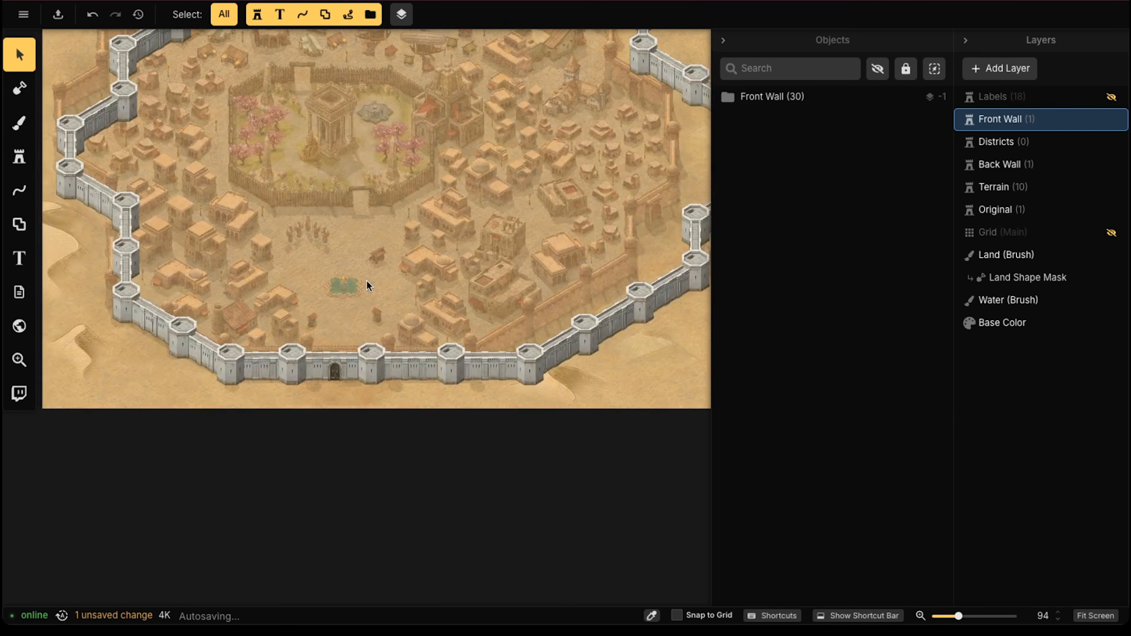
- On the Terrain layer, shift the small dune near the front wall to the right
{"action": "scroll", "coordinate": [367, 282], "scroll_direction": "down", "scroll_amount": 1}
{"action": "scroll", "coordinate": [460, 266], "scroll_direction": "down", "scroll_amount": 3}
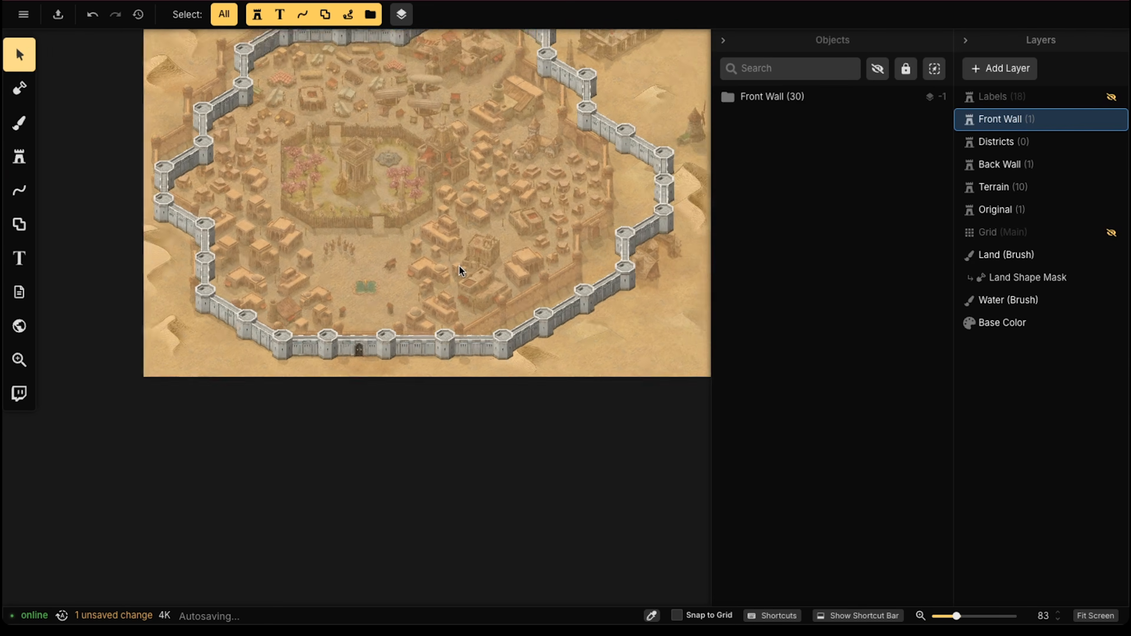
{"action": "left_click_drag", "start_coordinate": [399, 307], "coordinate": [392, 315]}
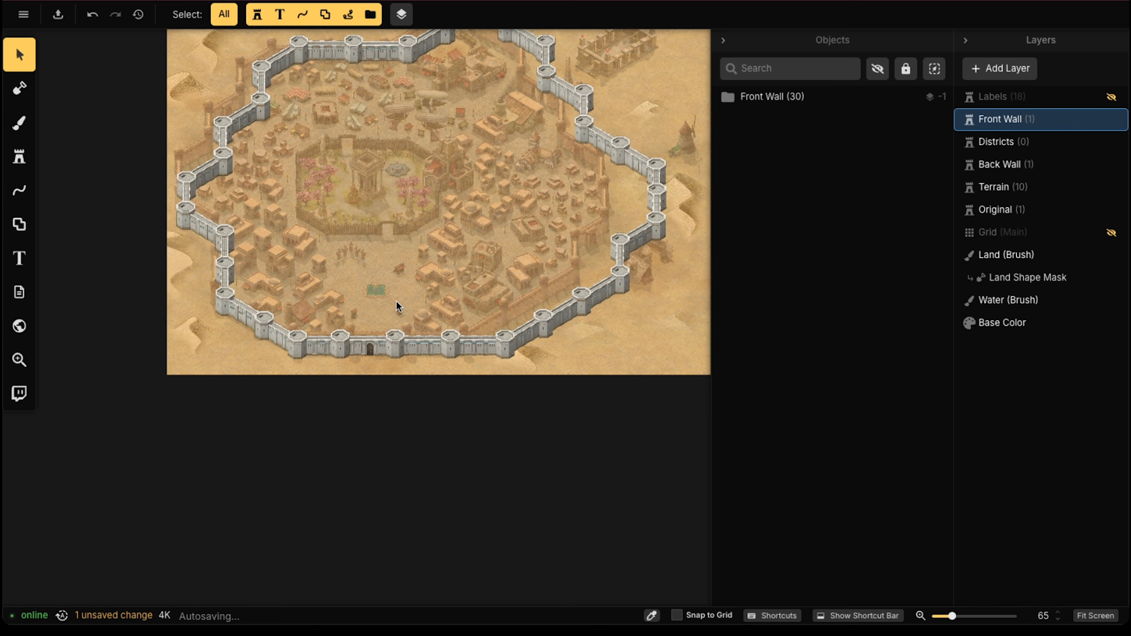
{"action": "left_click", "coordinate": [396, 353]}
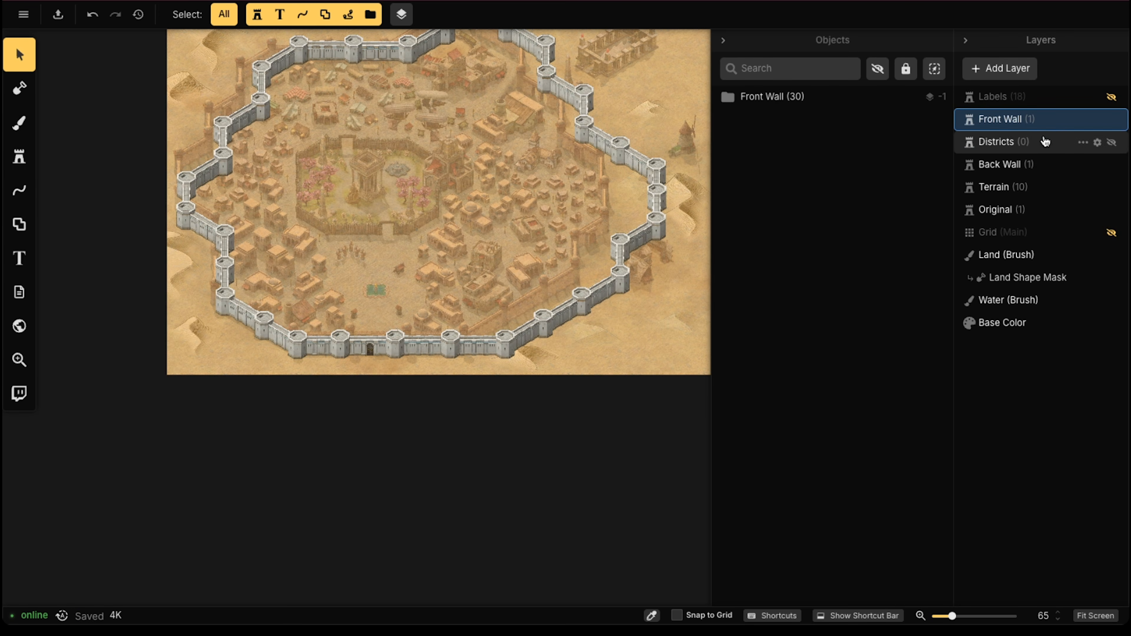
{"action": "left_click", "coordinate": [1012, 187]}
{"action": "left_click", "coordinate": [531, 365]}
{"action": "left_click_drag", "start_coordinate": [530, 366], "coordinate": [571, 371]}
- Reposition the remaining dunes along the top and left edges around the walls
{"action": "left_click_drag", "start_coordinate": [629, 244], "coordinate": [542, 295]}
{"action": "left_click_drag", "start_coordinate": [347, 64], "coordinate": [463, 184]}
{"action": "left_click", "coordinate": [274, 196]}
{"action": "left_click_drag", "start_coordinate": [274, 197], "coordinate": [305, 184]}
{"action": "left_click_drag", "start_coordinate": [181, 189], "coordinate": [304, 187]}
{"action": "left_click_drag", "start_coordinate": [229, 184], "coordinate": [237, 181]}
{"action": "left_click_drag", "start_coordinate": [205, 485], "coordinate": [204, 493]}
{"action": "left_click_drag", "start_coordinate": [215, 558], "coordinate": [215, 559]}
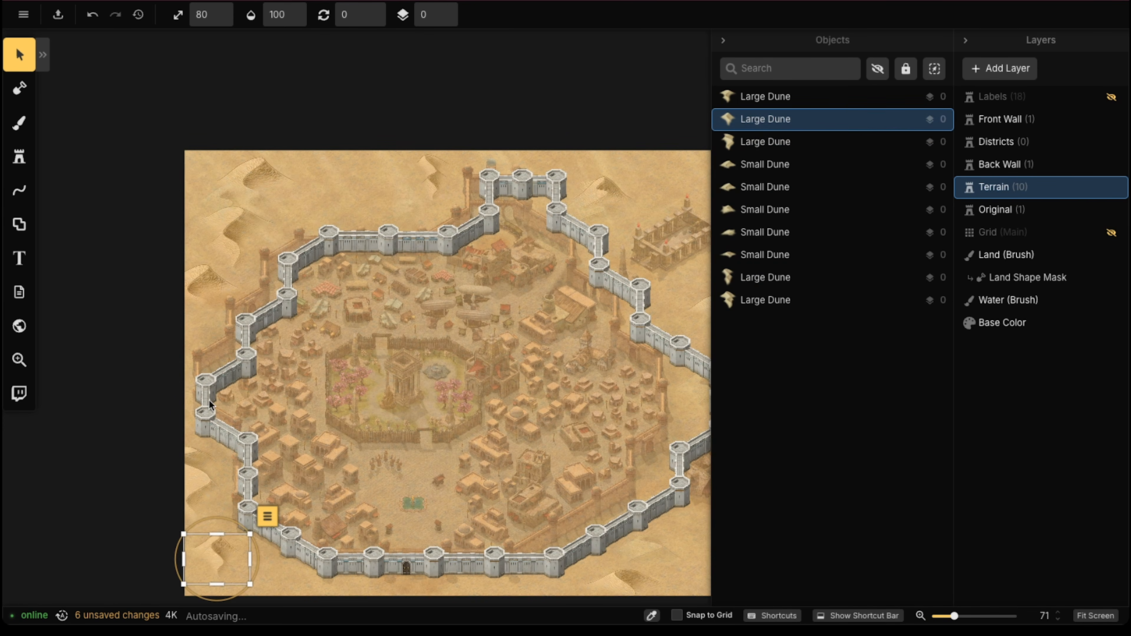
{"action": "key", "text": "Escape"}
{"action": "scroll", "coordinate": [219, 304], "scroll_direction": "down", "scroll_amount": 4}
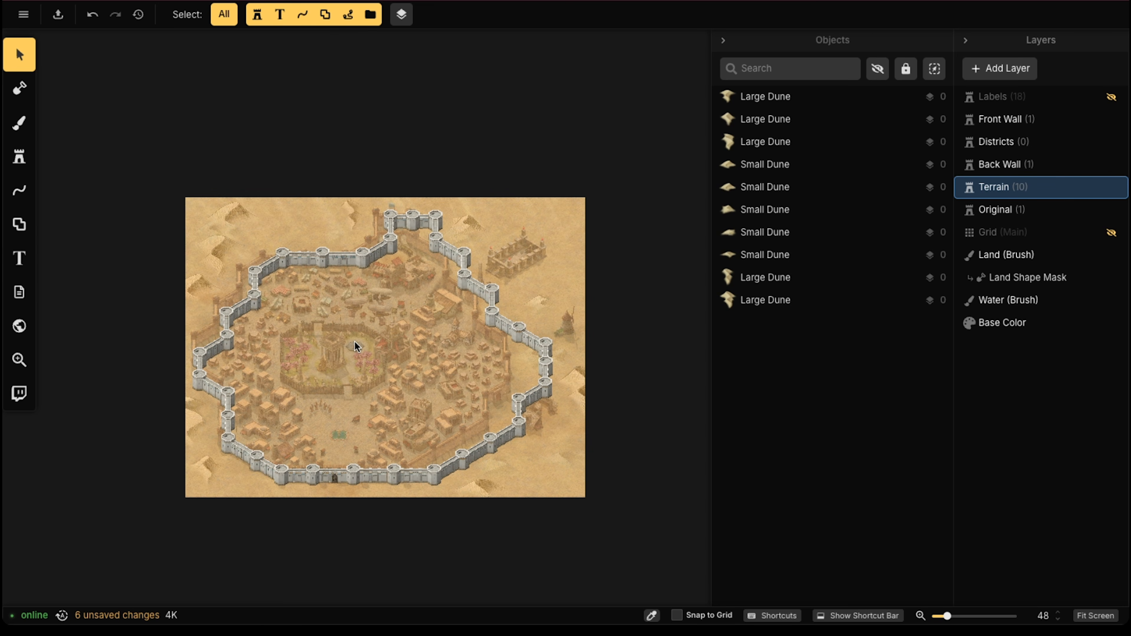
{"action": "scroll", "coordinate": [347, 355], "scroll_direction": "up", "scroll_amount": 1}
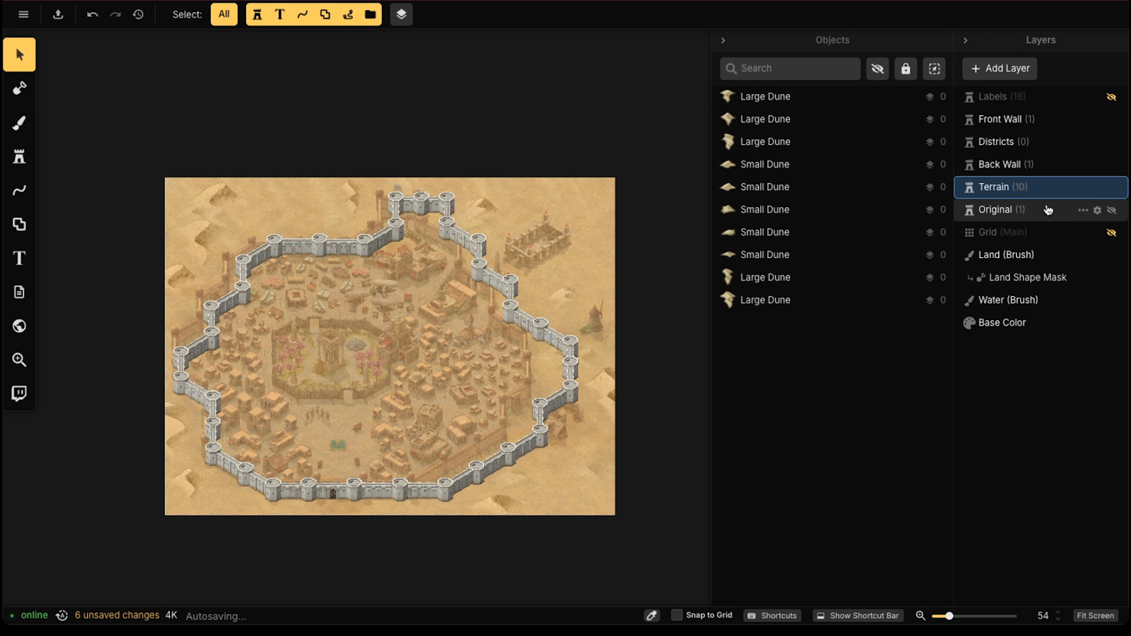
- Hide the Original city artwork and load the Desert texture brush at scale about 142
{"action": "left_click", "coordinate": [1112, 210]}
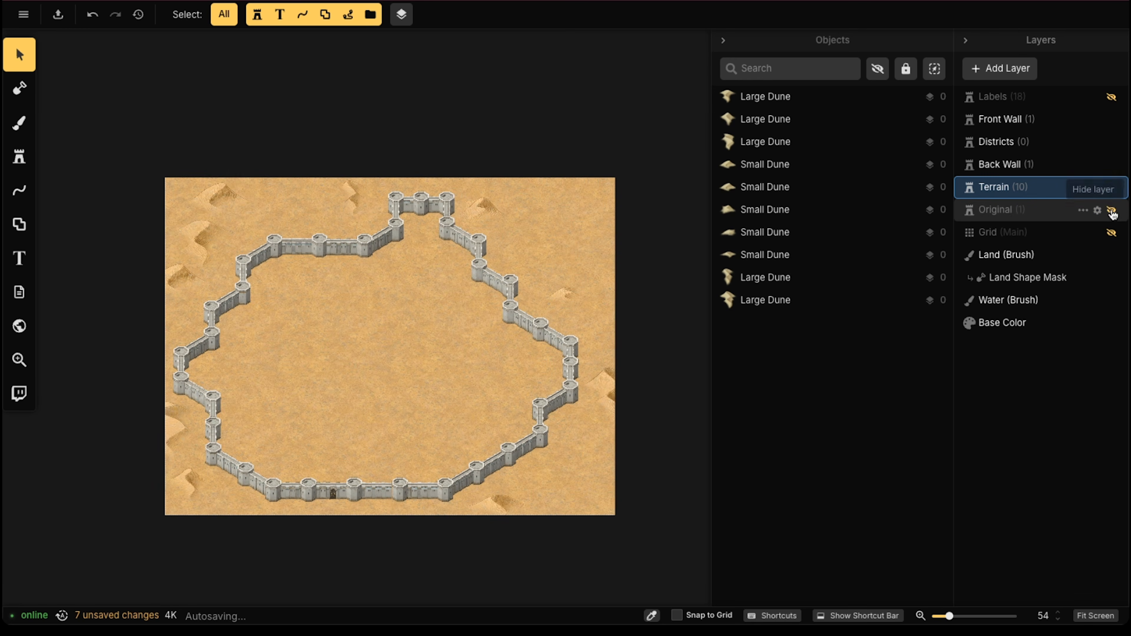
{"action": "left_click", "coordinate": [20, 124]}
{"action": "left_click", "coordinate": [143, 274]}
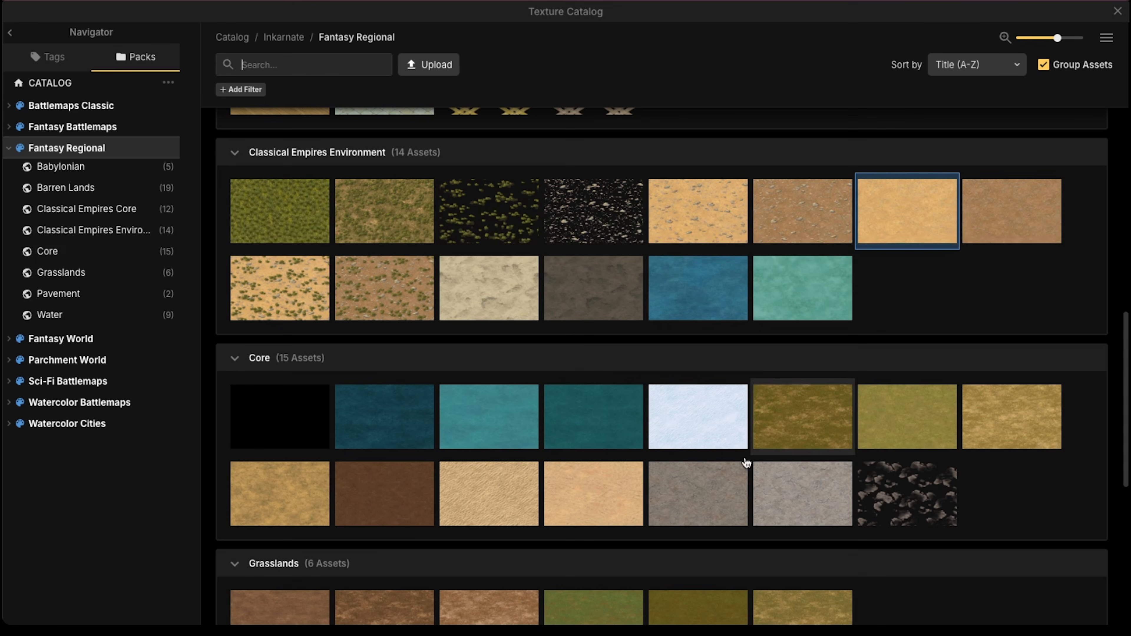
{"action": "left_click", "coordinate": [490, 512]}
{"action": "left_click_drag", "start_coordinate": [170, 398], "coordinate": [184, 399]}
- Enlarge the brush, paint sand near the top-right, and boost texture saturation to 131
{"action": "key", "text": "bracketright"}
{"action": "left_click_drag", "start_coordinate": [578, 197], "coordinate": [515, 220]}
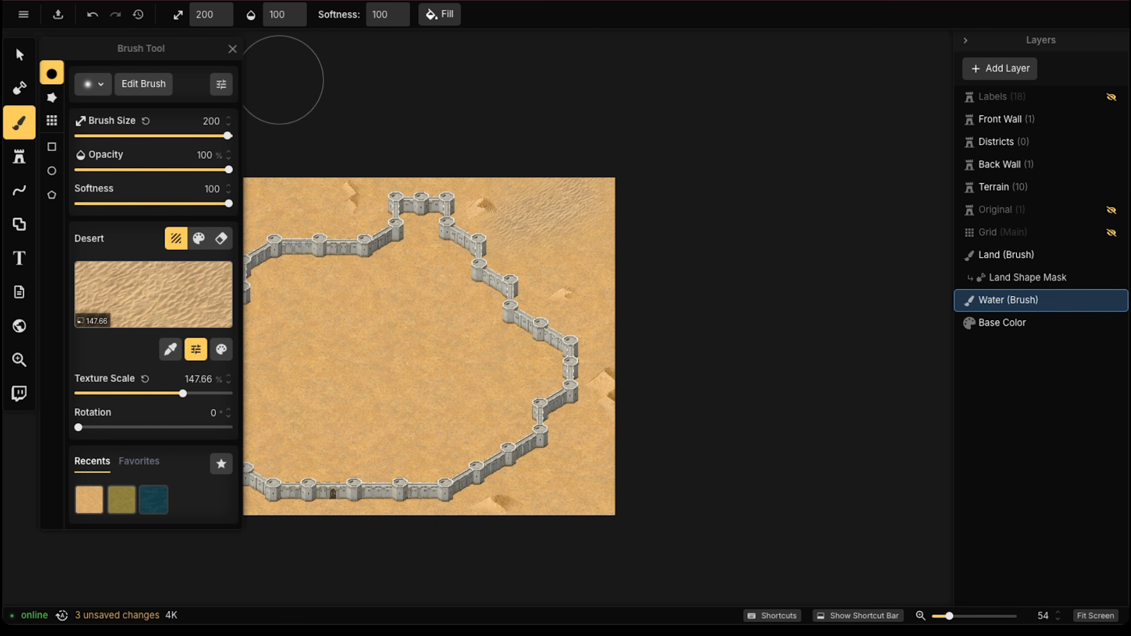
{"action": "left_click", "coordinate": [221, 349]}
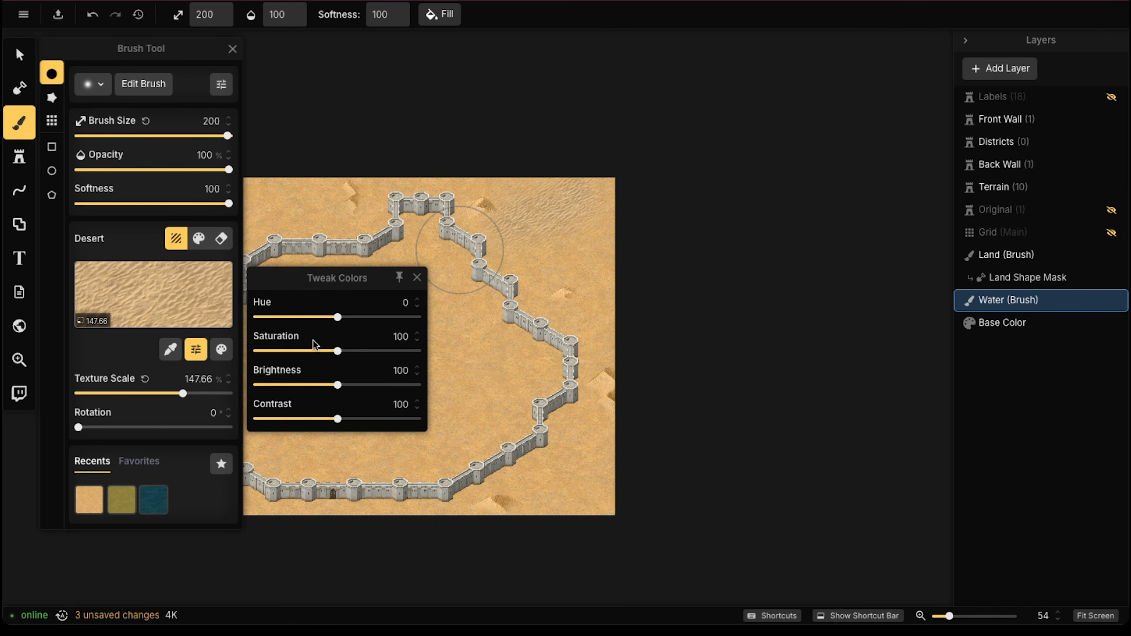
{"action": "left_click", "coordinate": [352, 350]}
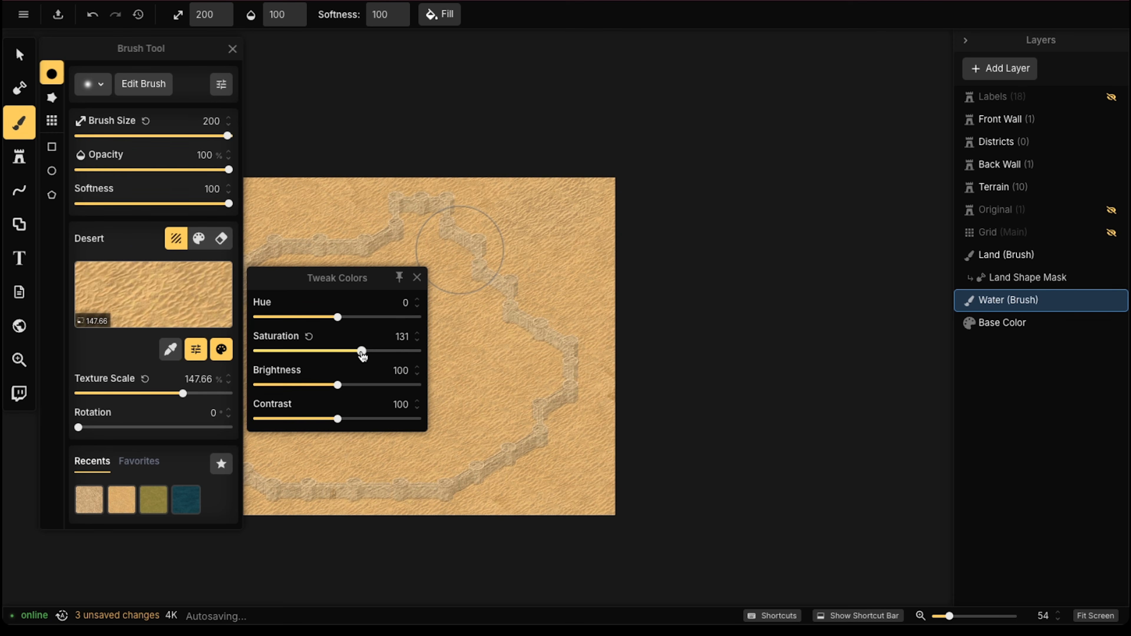
{"action": "left_click", "coordinate": [499, 225]}
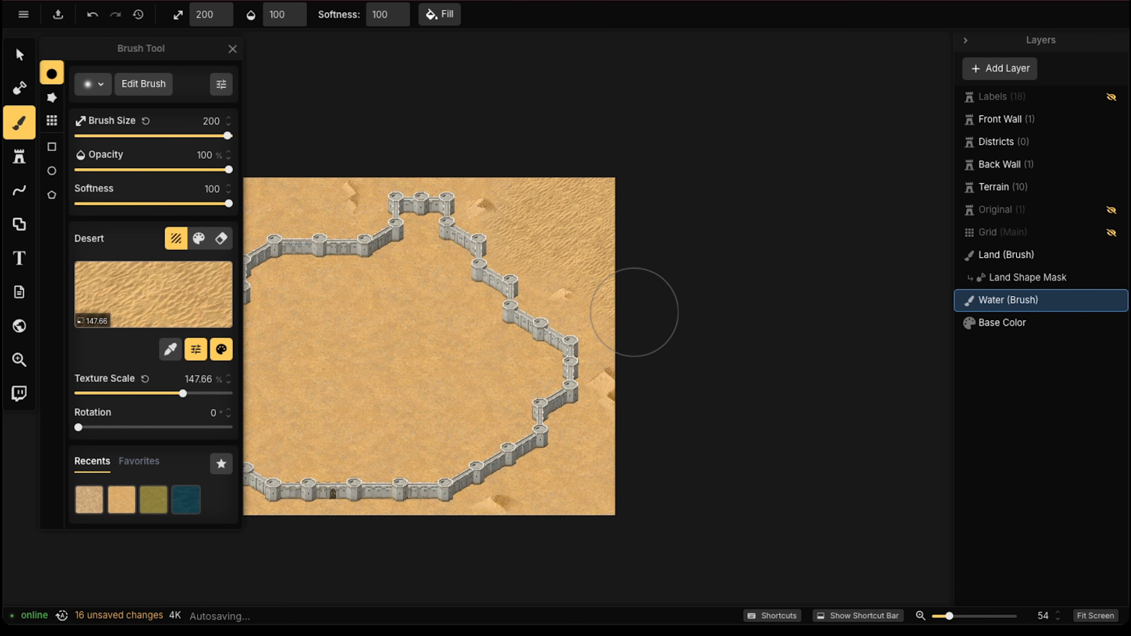
- Paint more desert sand down the right edge and across the top of the map
{"action": "left_click_drag", "start_coordinate": [529, 268], "coordinate": [625, 376]}
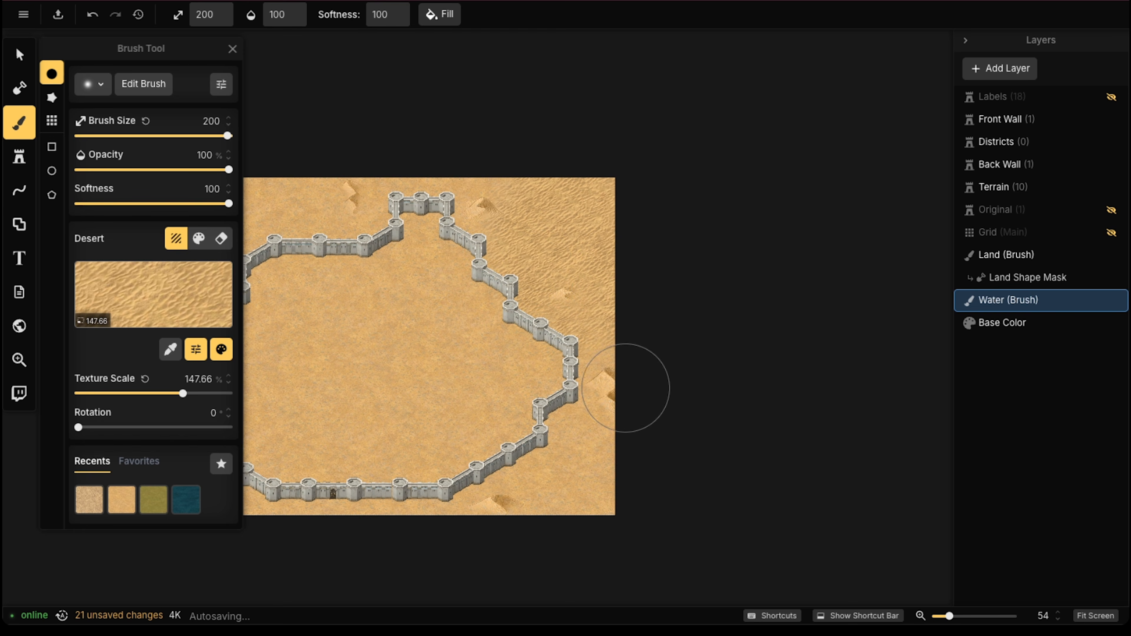
{"action": "scroll", "coordinate": [589, 507], "scroll_direction": "down", "scroll_amount": 5}
{"action": "scroll", "coordinate": [617, 356], "scroll_direction": "left", "scroll_amount": 3}
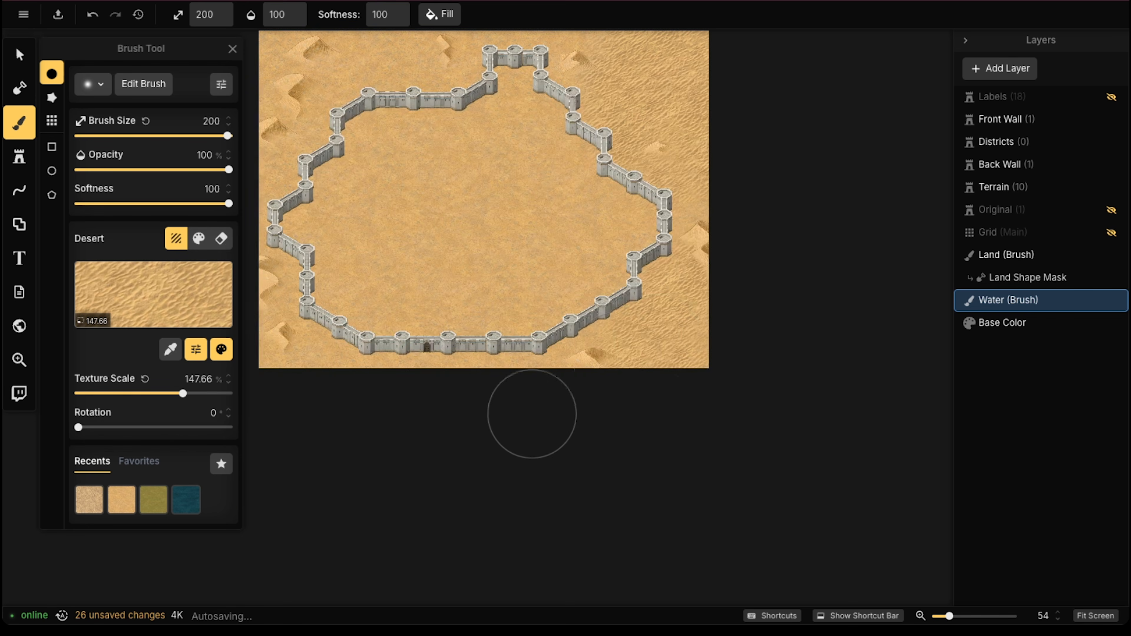
{"action": "scroll", "coordinate": [314, 340], "scroll_direction": "up", "scroll_amount": 1}
{"action": "scroll", "coordinate": [334, 325], "scroll_direction": "left", "scroll_amount": 2}
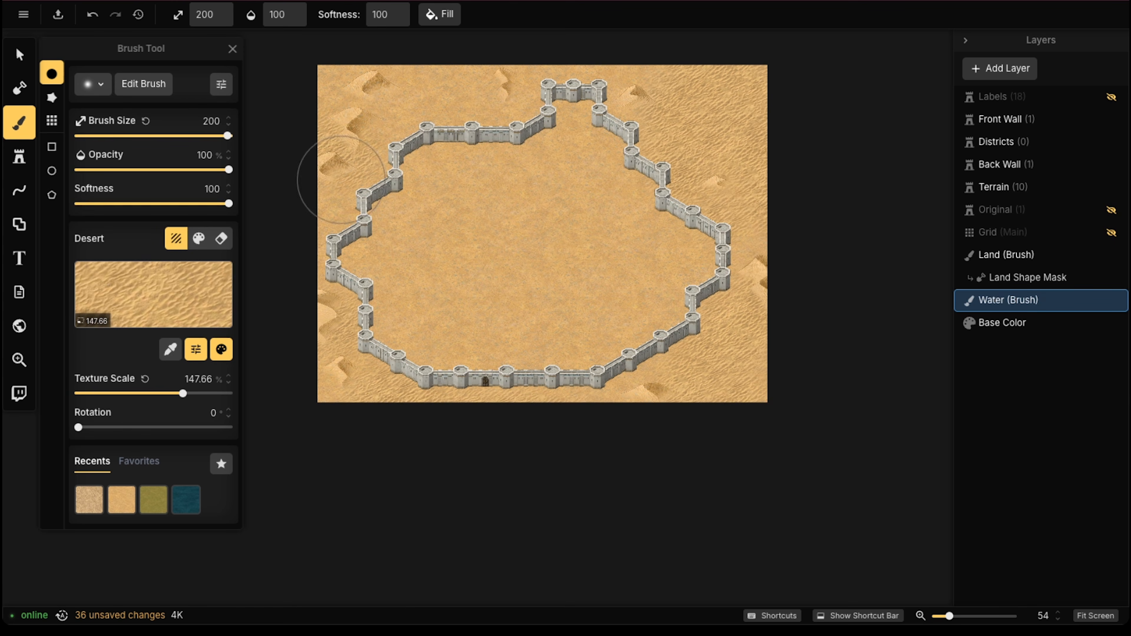
{"action": "left_click_drag", "start_coordinate": [382, 110], "coordinate": [490, 95]}
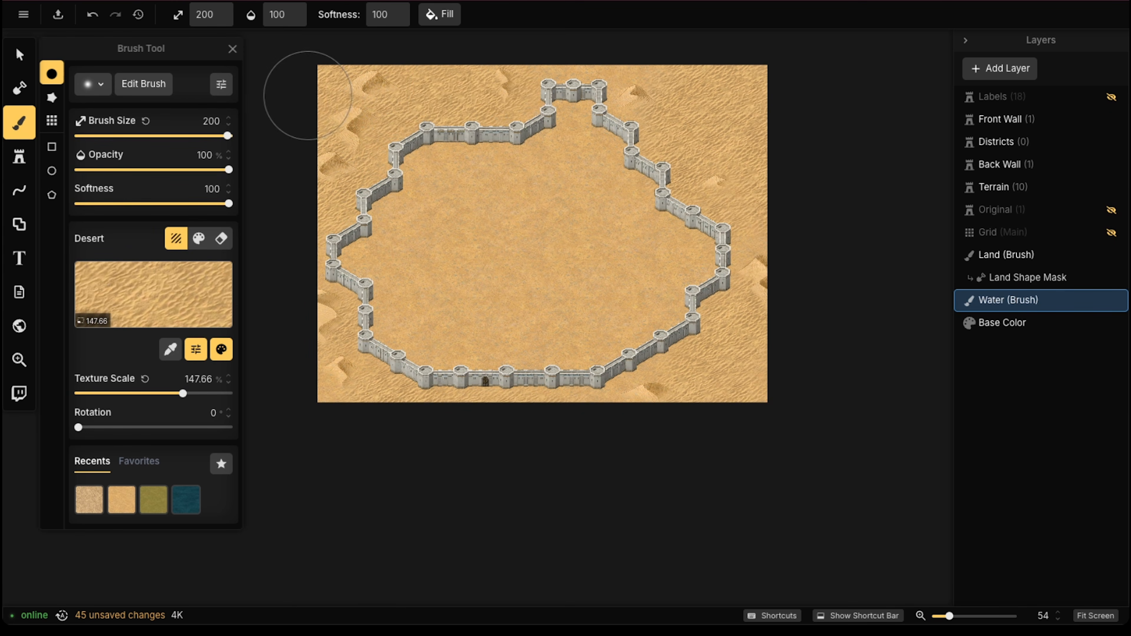
{"action": "scroll", "coordinate": [308, 95], "scroll_direction": "down", "scroll_amount": 3}
- Return to the Select tool and clear the dune selection
{"action": "left_click", "coordinate": [19, 54]}
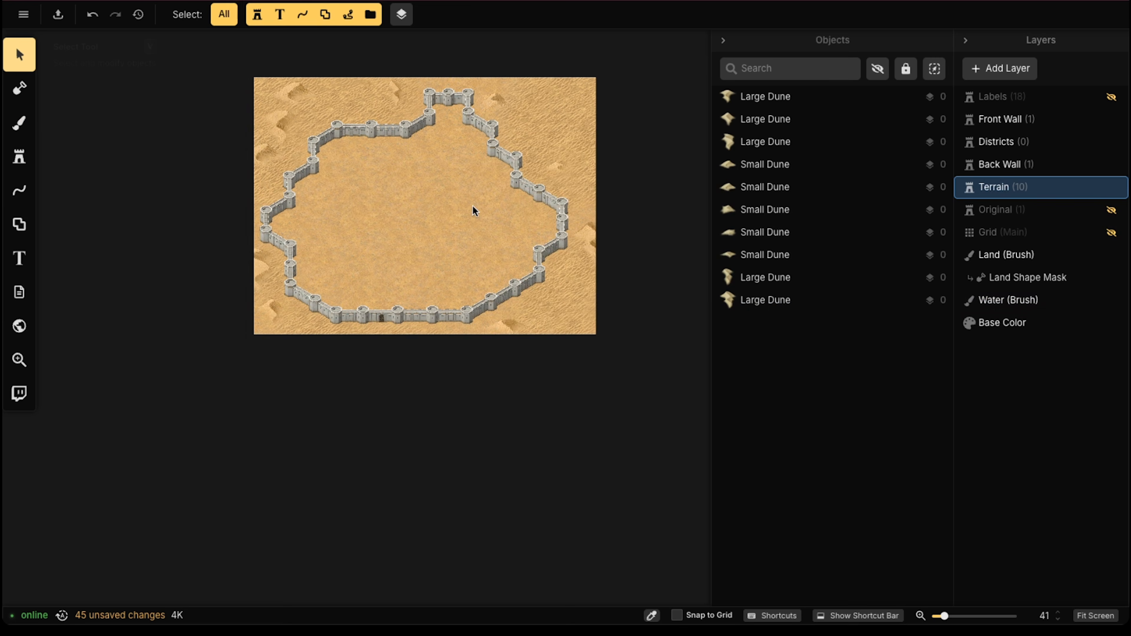
{"action": "left_click", "coordinate": [593, 233]}
{"action": "scroll", "coordinate": [588, 248], "scroll_direction": "down", "scroll_amount": 1}
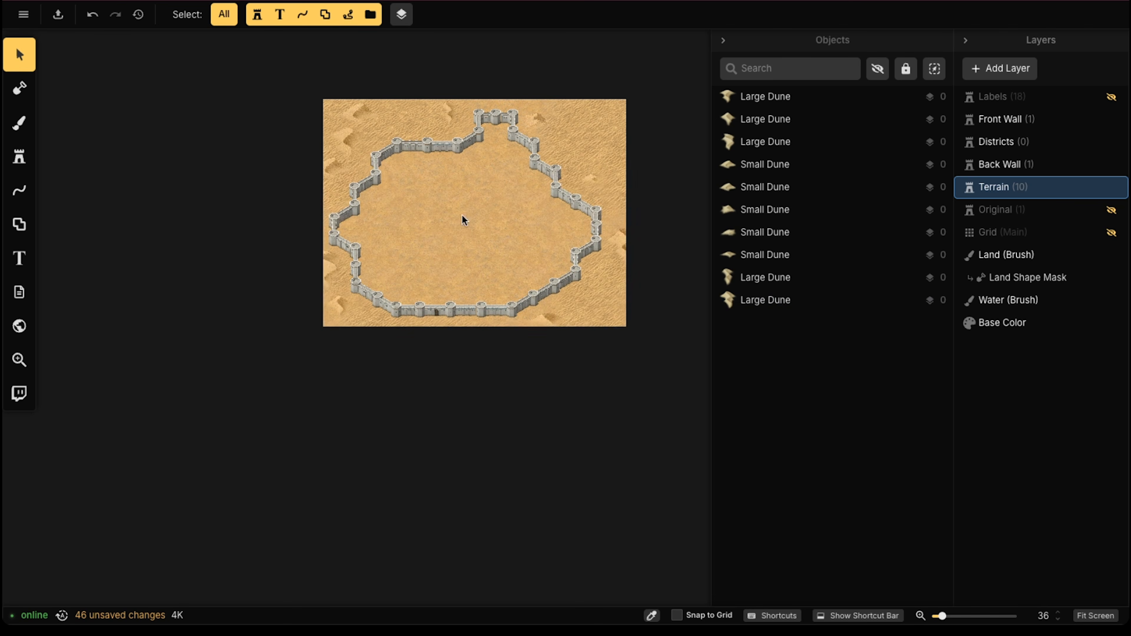
{"action": "scroll", "coordinate": [389, 294], "scroll_direction": "up", "scroll_amount": 1}
{"action": "scroll", "coordinate": [390, 291], "scroll_direction": "up", "scroll_amount": 6}
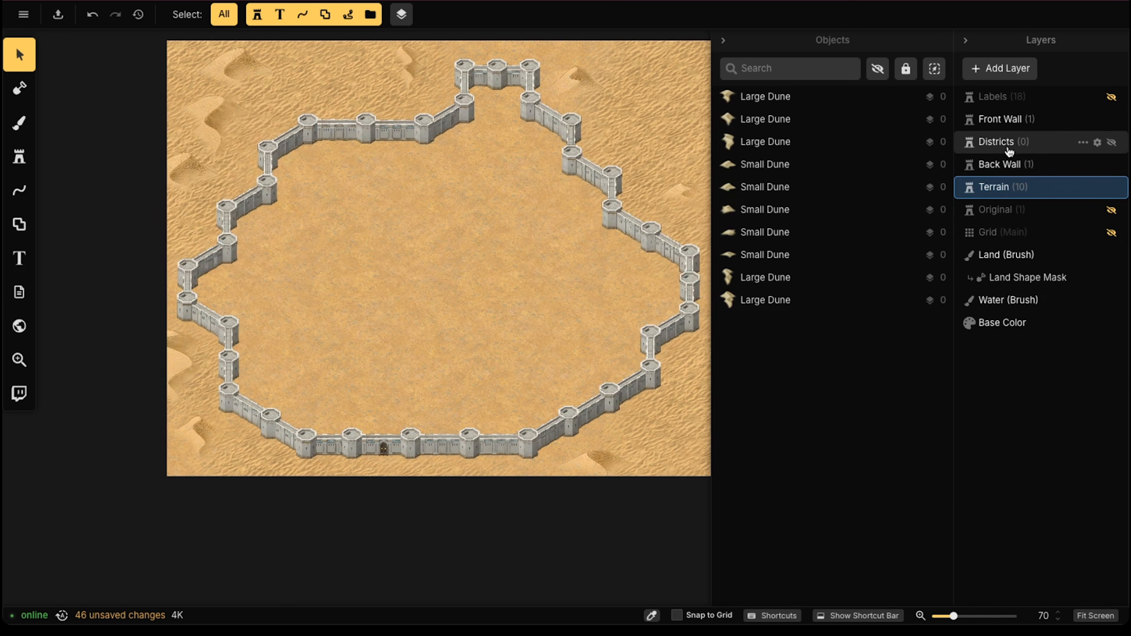
- Open the Front Wall group and pick the tower, walls and diagonal wall near the gate
{"action": "left_click", "coordinate": [1024, 121]}
{"action": "left_click", "coordinate": [789, 105]}
{"action": "scroll", "coordinate": [491, 463], "scroll_direction": "up", "scroll_amount": 2}
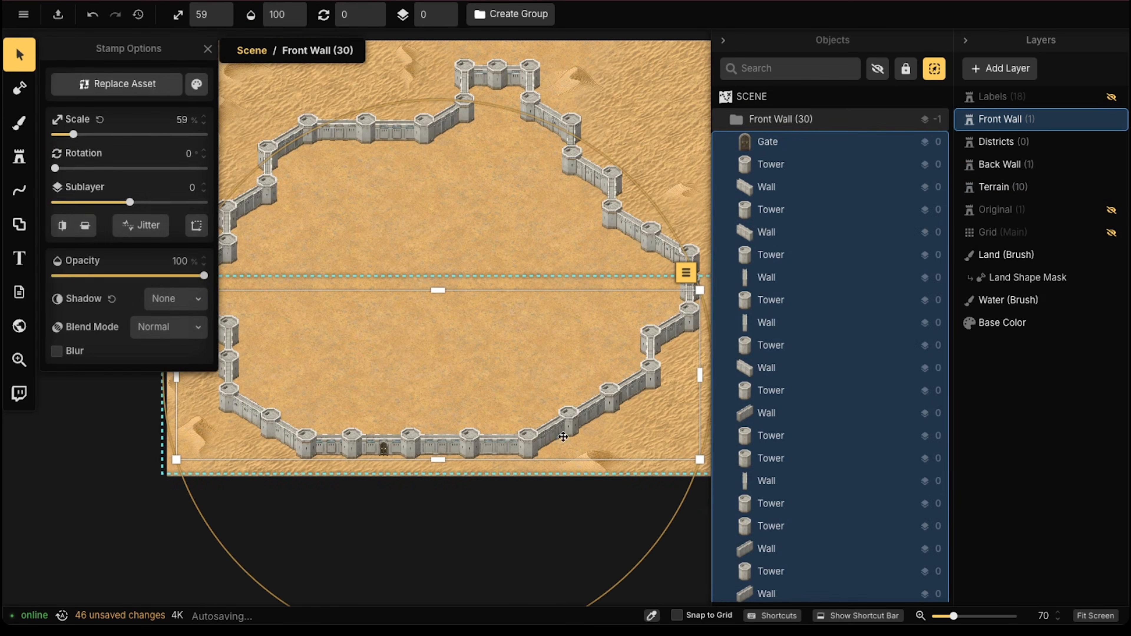
{"action": "left_click", "coordinate": [384, 433]}
{"action": "left_click", "coordinate": [464, 443], "text": "shift"}
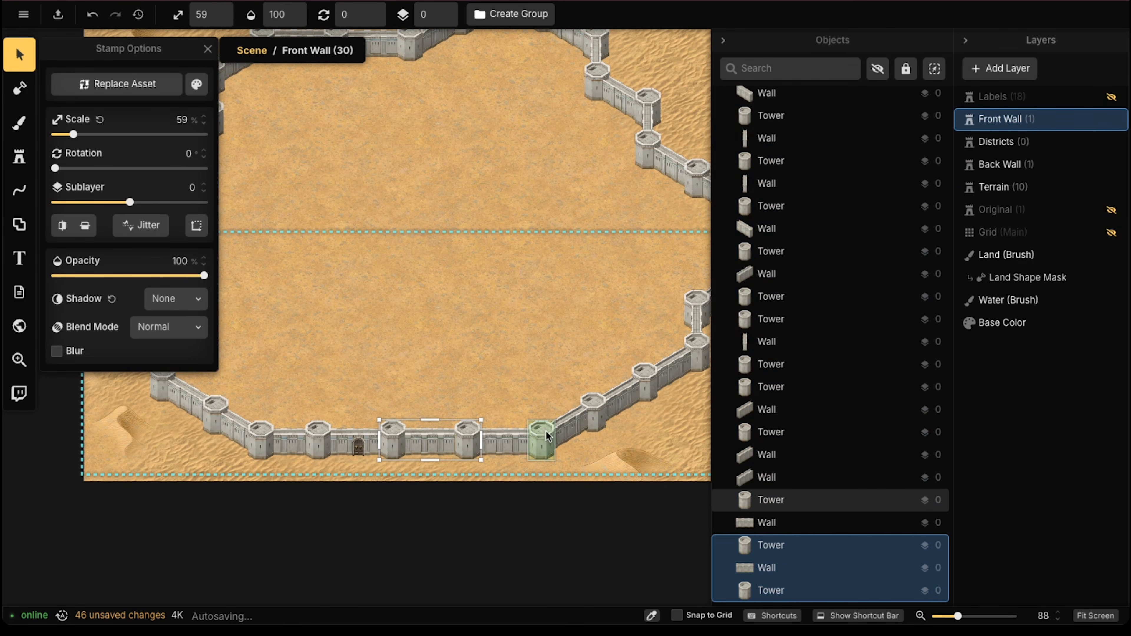
{"action": "left_click", "coordinate": [563, 430], "text": "shift"}
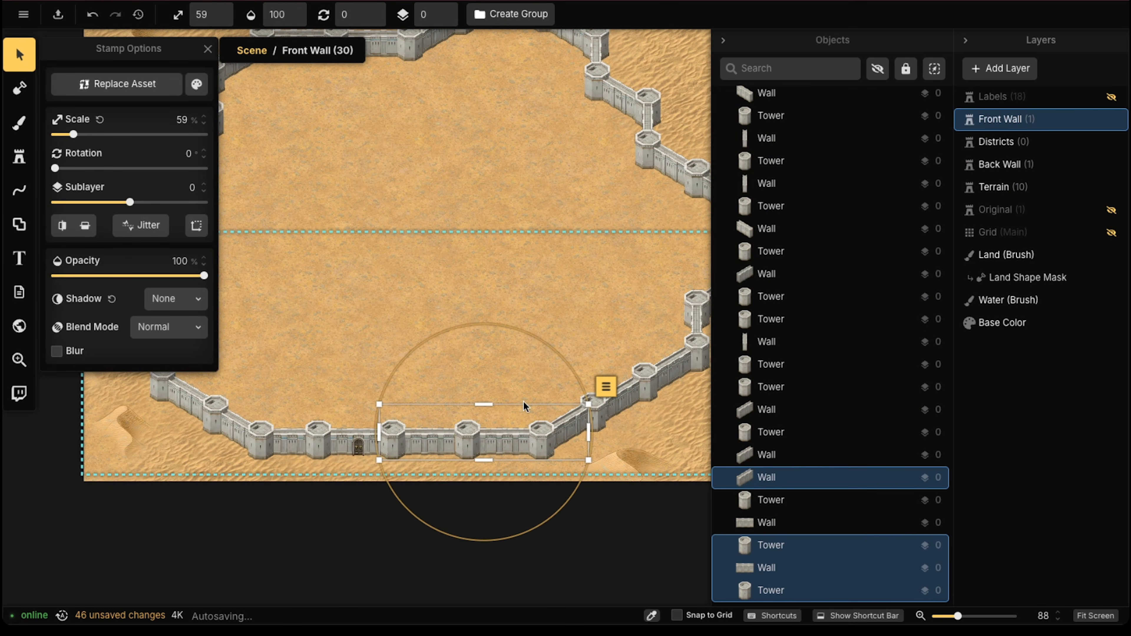
{"action": "left_click", "coordinate": [495, 296]}
- Paste the copied wall run into the Districts layer and move it into the city interior
{"action": "left_click", "coordinate": [992, 141]}
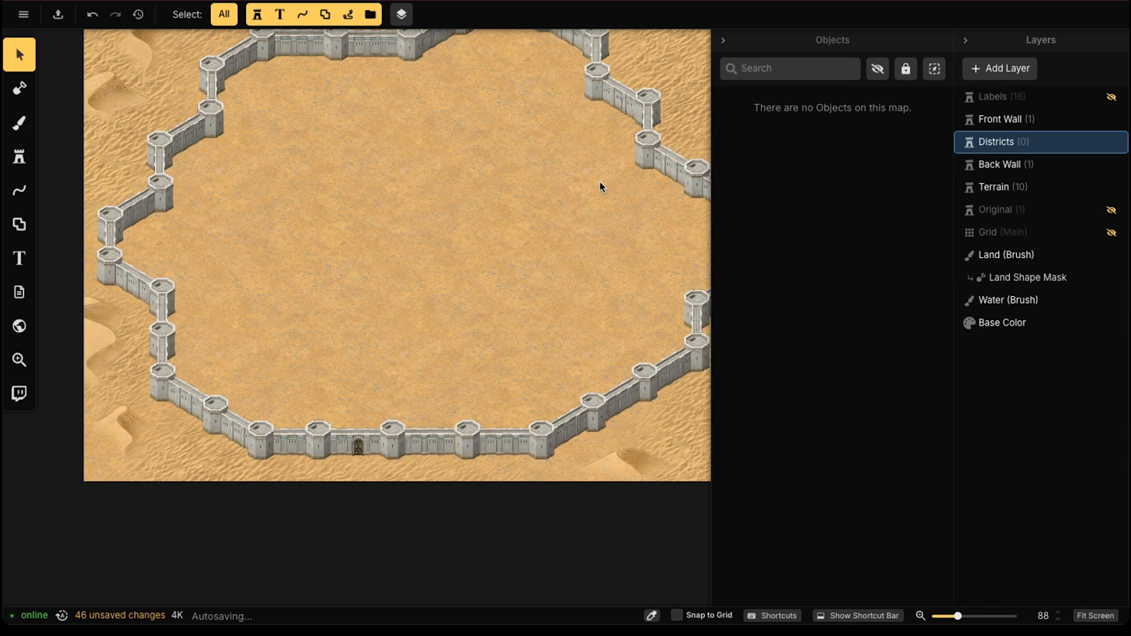
{"action": "scroll", "coordinate": [387, 211], "scroll_direction": "up", "scroll_amount": 1}
{"action": "key", "text": "ctrl+v"}
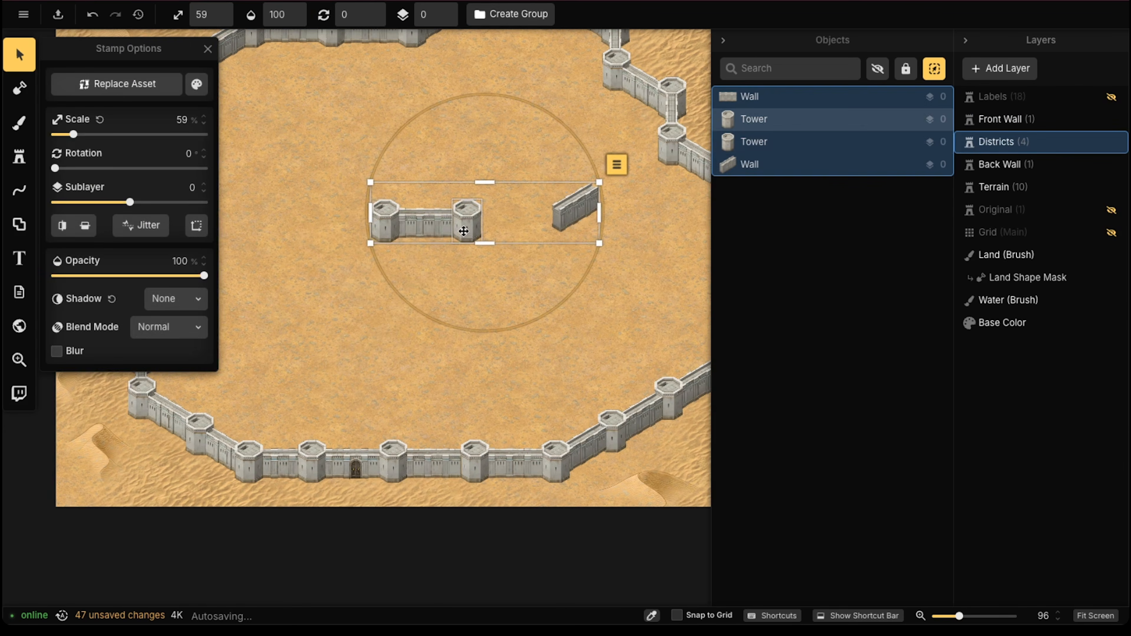
{"action": "left_click_drag", "start_coordinate": [526, 228], "coordinate": [445, 255]}
{"action": "key", "text": "Escape"}
{"action": "left_click", "coordinate": [446, 255]}
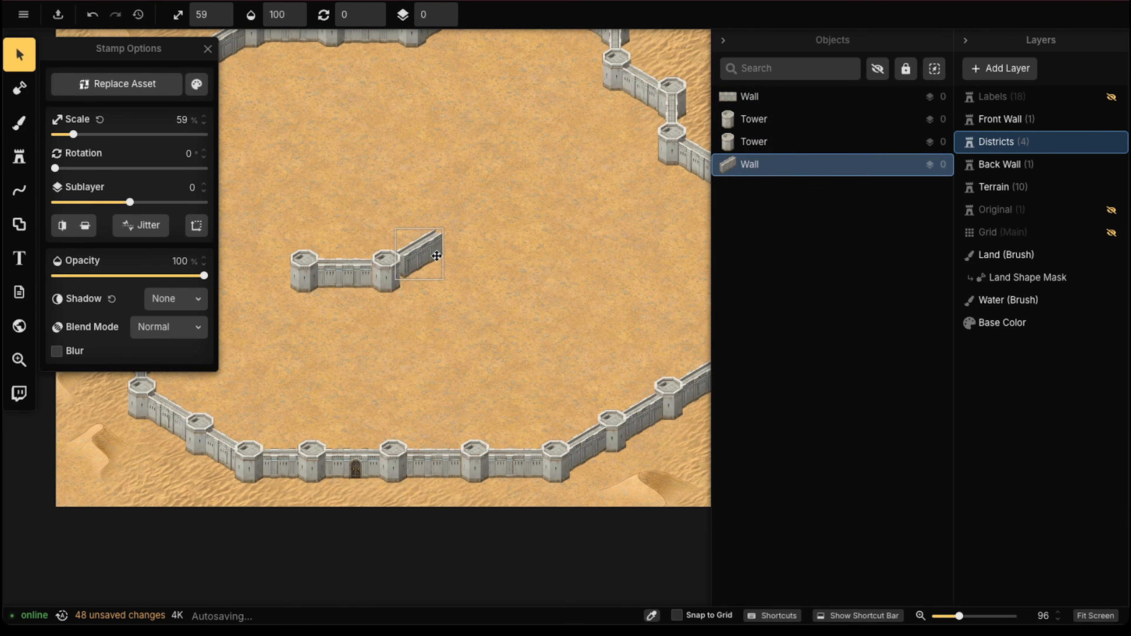
- Duplicate the right-end tower onto the diagonal wall's end, checking against the original city
{"action": "left_click_drag", "start_coordinate": [384, 273], "coordinate": [430, 271]}
{"action": "left_click", "coordinate": [430, 271]}
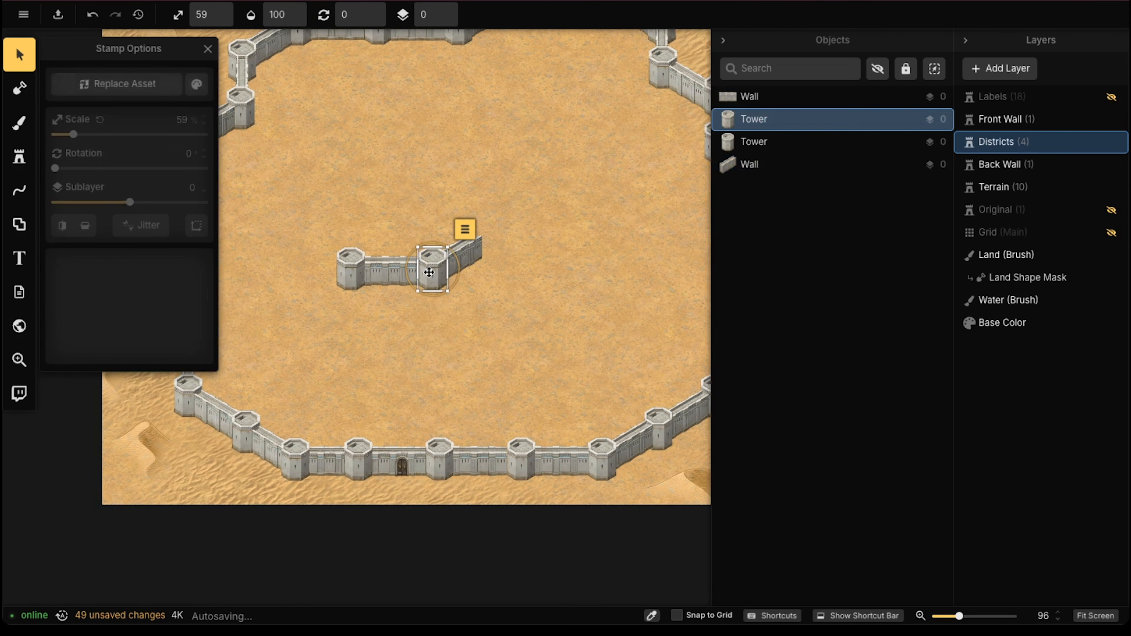
{"action": "key", "text": "ctrl+v"}
{"action": "left_click_drag", "start_coordinate": [485, 196], "coordinate": [495, 240]}
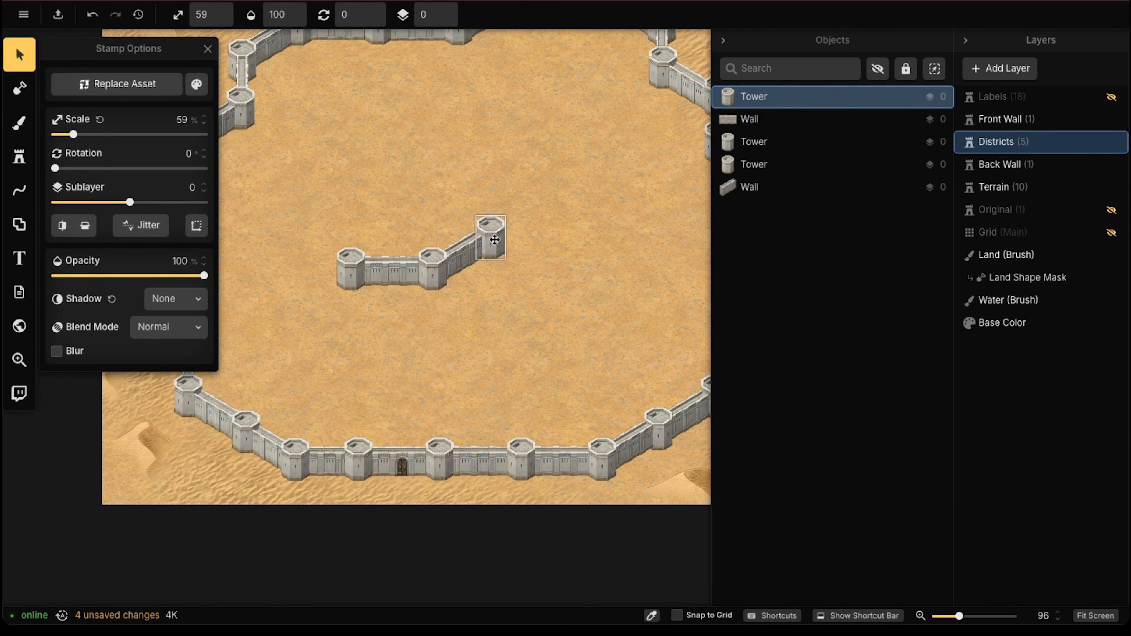
{"action": "left_click", "coordinate": [1112, 210]}
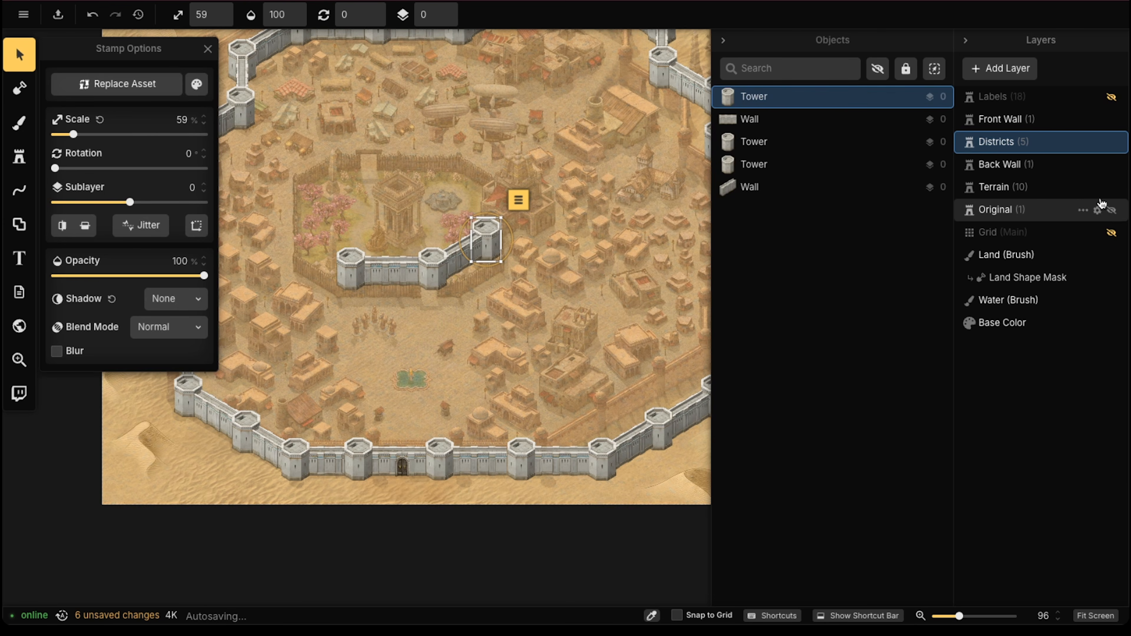
{"action": "left_click", "coordinate": [1112, 210]}
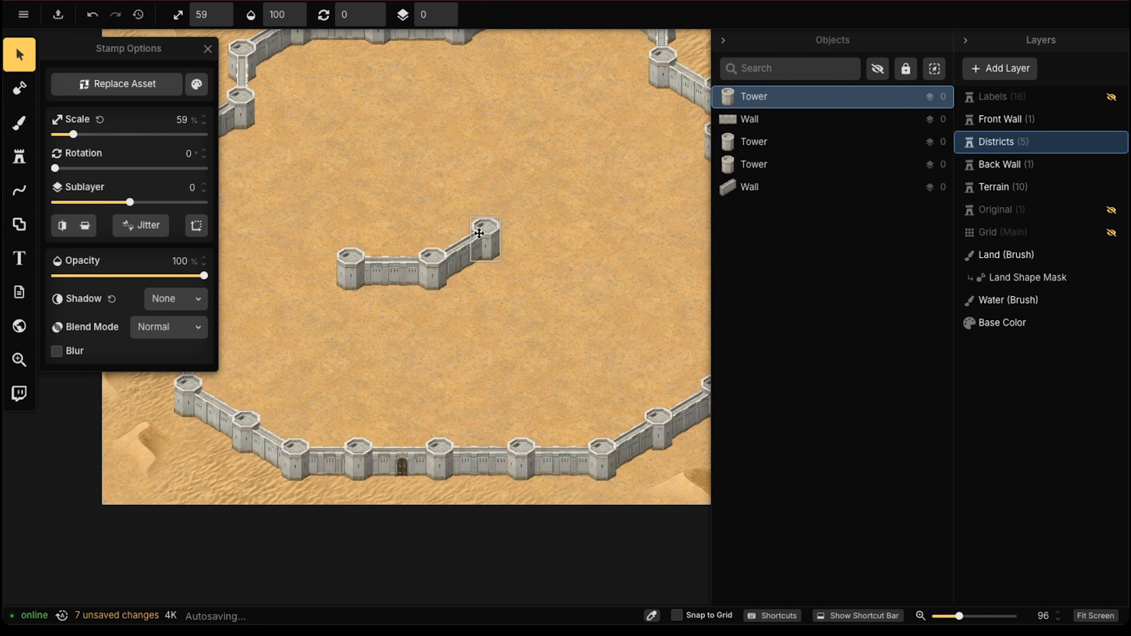
{"action": "key", "text": "Escape"}
{"action": "scroll", "coordinate": [475, 230], "scroll_direction": "up", "scroll_amount": 3}
- Stamp a vertical Wall variant above the corner tower
{"action": "left_click", "coordinate": [440, 247]}
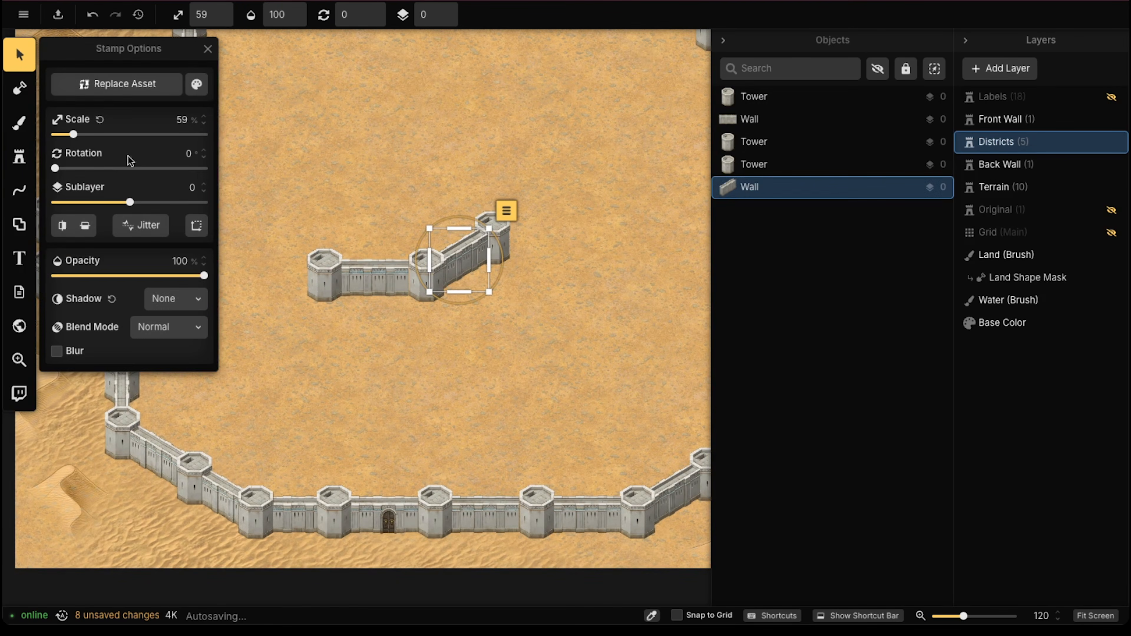
{"action": "left_click", "coordinate": [22, 158]}
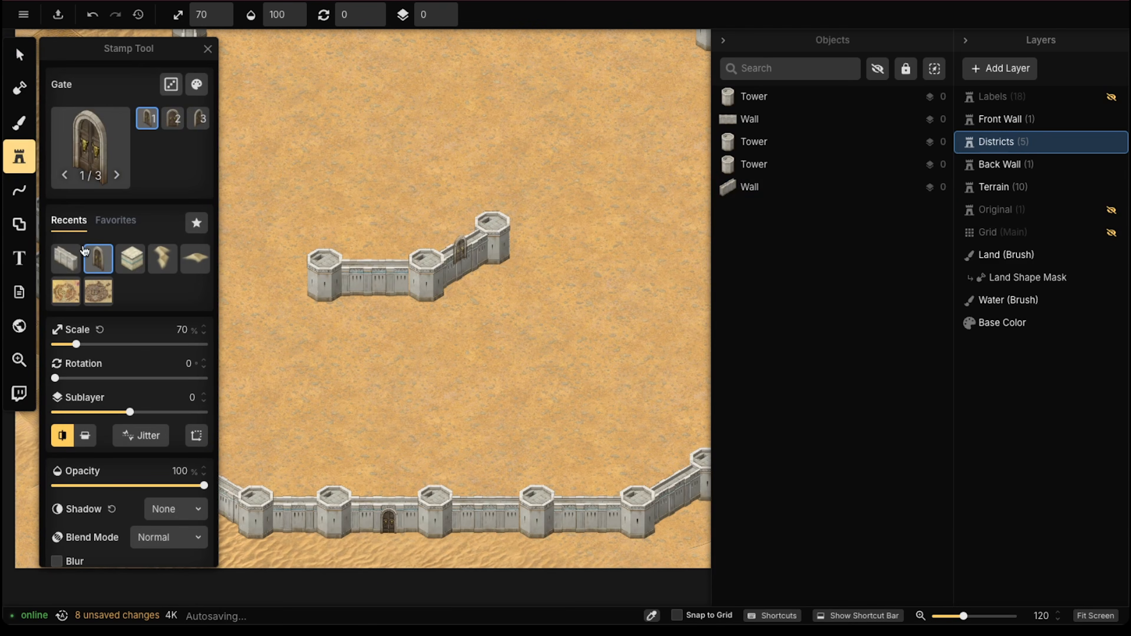
{"action": "left_click", "coordinate": [65, 258]}
{"action": "scroll", "coordinate": [446, 258], "scroll_direction": "up", "scroll_amount": 4}
{"action": "key", "text": "Left"}
{"action": "key", "text": "Left"}
{"action": "key", "text": "Left"}
{"action": "key", "text": "Left"}
{"action": "key", "text": "Right"}
{"action": "key", "text": "Right"}
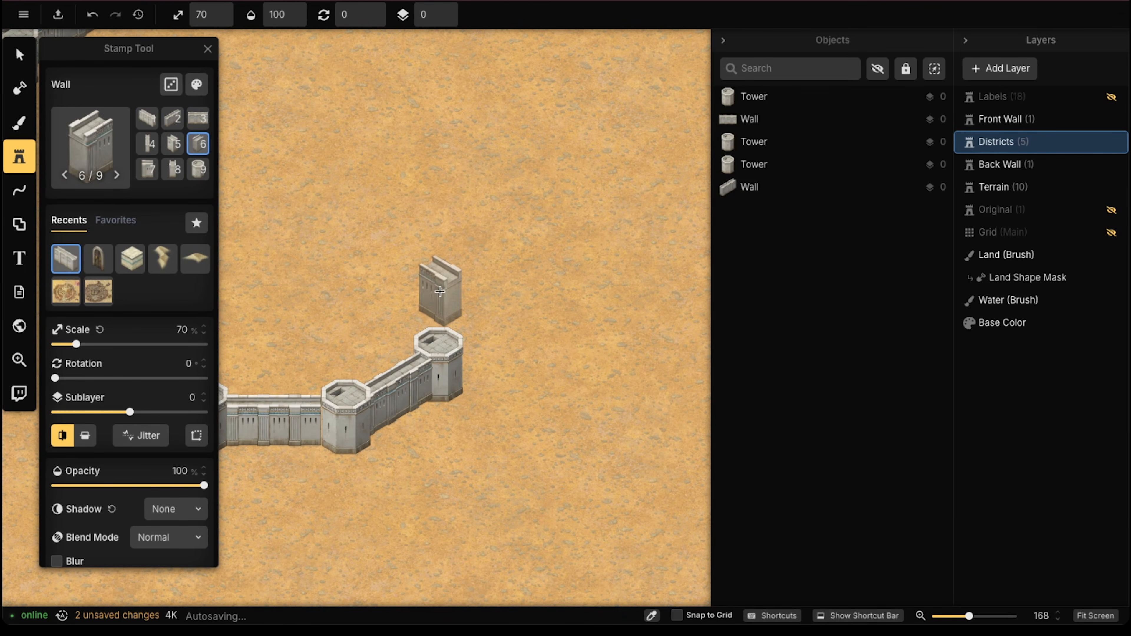
{"action": "key", "text": "Left"}
{"action": "key", "text": "Left"}
{"action": "key", "text": "Left"}
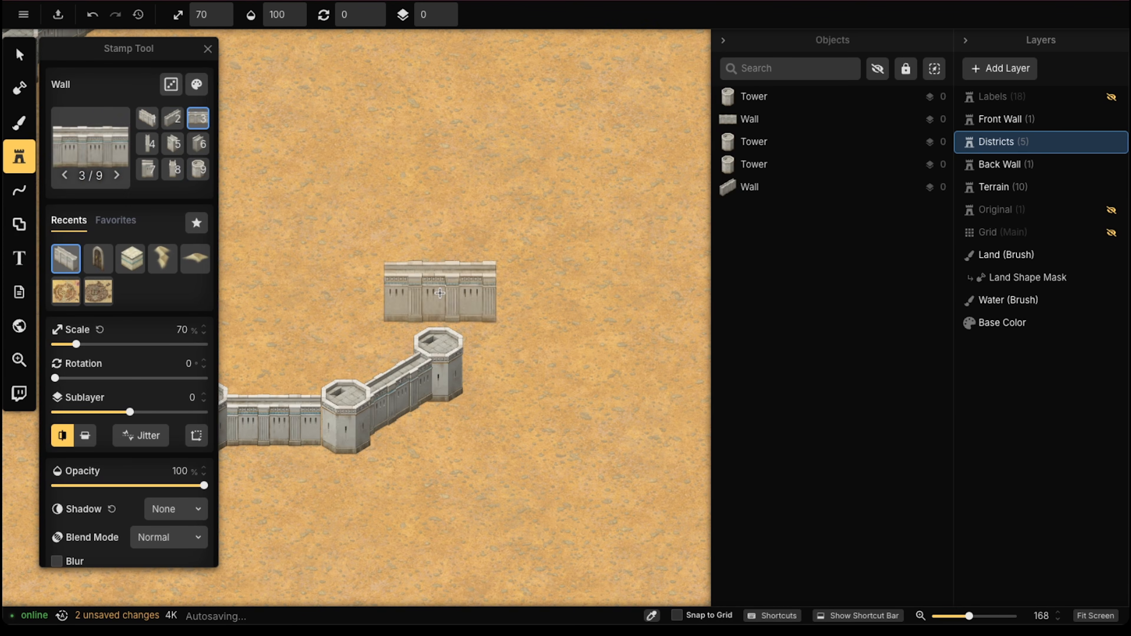
{"action": "key", "text": "Right"}
{"action": "left_click", "coordinate": [439, 304]}
{"action": "key", "text": "v"}
- Add a tower at the new wall's top end and stamp a diagonal wall from it
{"action": "left_click", "coordinate": [430, 263]}
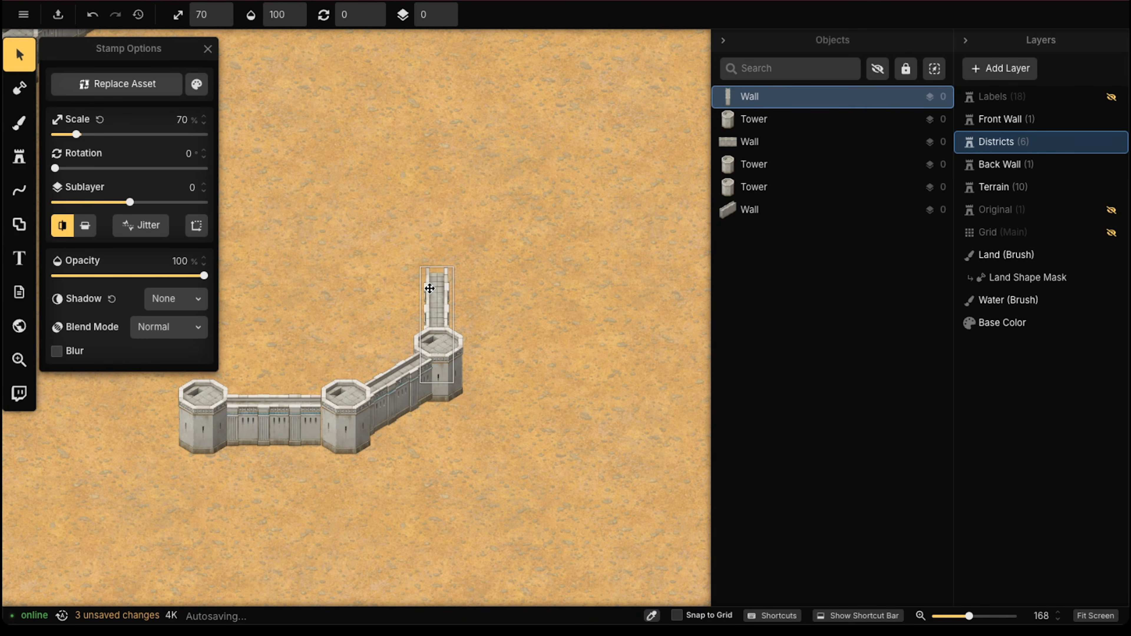
{"action": "left_click", "coordinate": [438, 369]}
{"action": "left_click_drag", "start_coordinate": [439, 369], "coordinate": [436, 270]}
{"action": "left_click", "coordinate": [409, 387]}
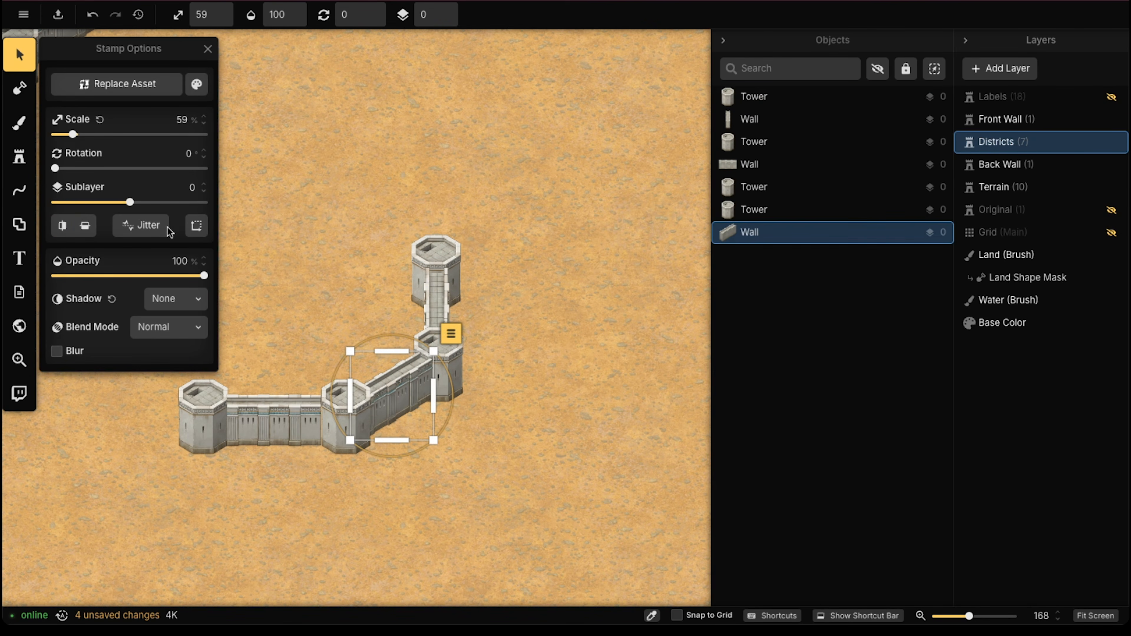
{"action": "left_click", "coordinate": [19, 165]}
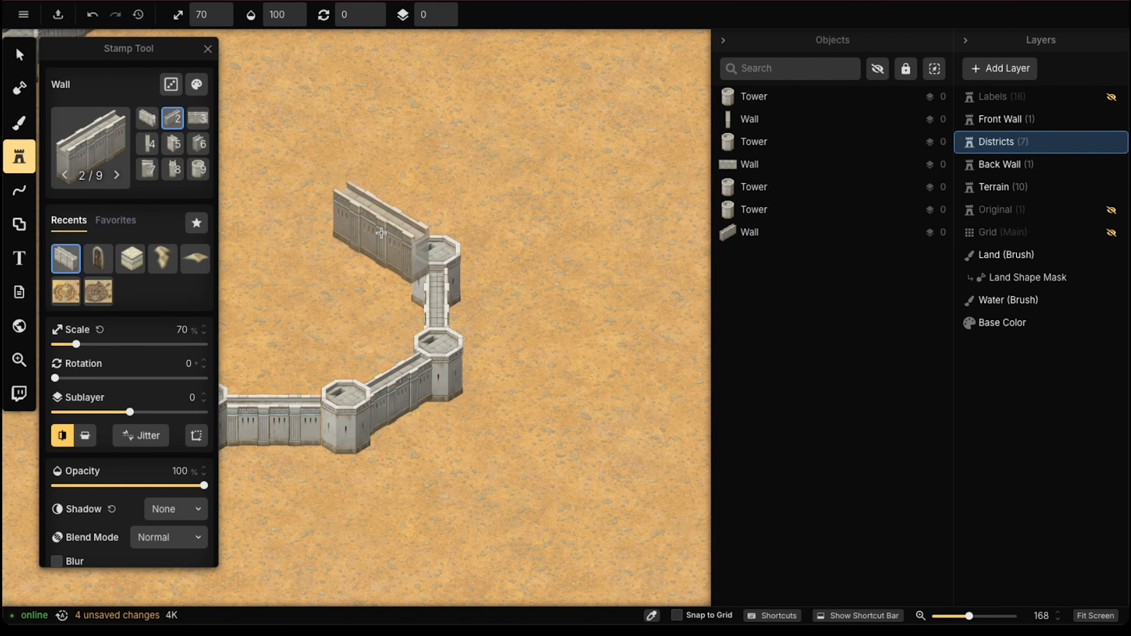
{"action": "left_click", "coordinate": [379, 239]}
{"action": "scroll", "coordinate": [312, 222], "scroll_direction": "down", "scroll_amount": 4}
{"action": "scroll", "coordinate": [312, 223], "scroll_direction": "left", "scroll_amount": 6}
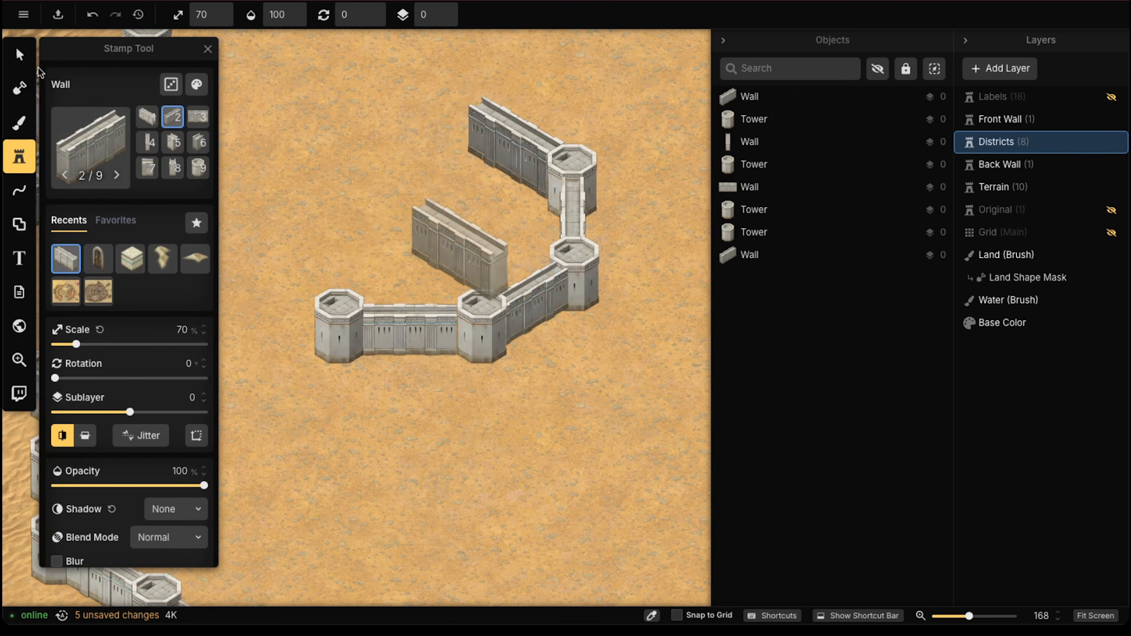
{"action": "key", "text": "v"}
- Duplicate the lower towers and walls, drop the extra diagonal copy, and join them to the top wall
{"action": "left_click", "coordinate": [492, 325], "text": "shift"}
{"action": "left_click", "coordinate": [404, 329], "text": "shift"}
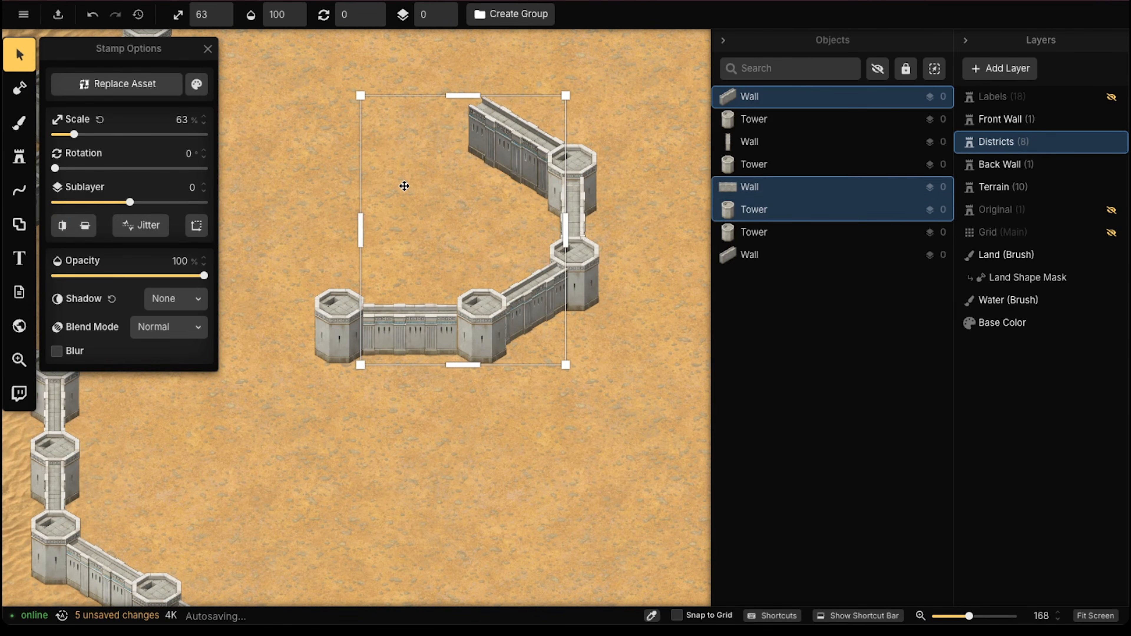
{"action": "key", "text": "ctrl+d"}
{"action": "left_click_drag", "start_coordinate": [452, 206], "coordinate": [345, 103]}
{"action": "left_click", "coordinate": [396, 92]}
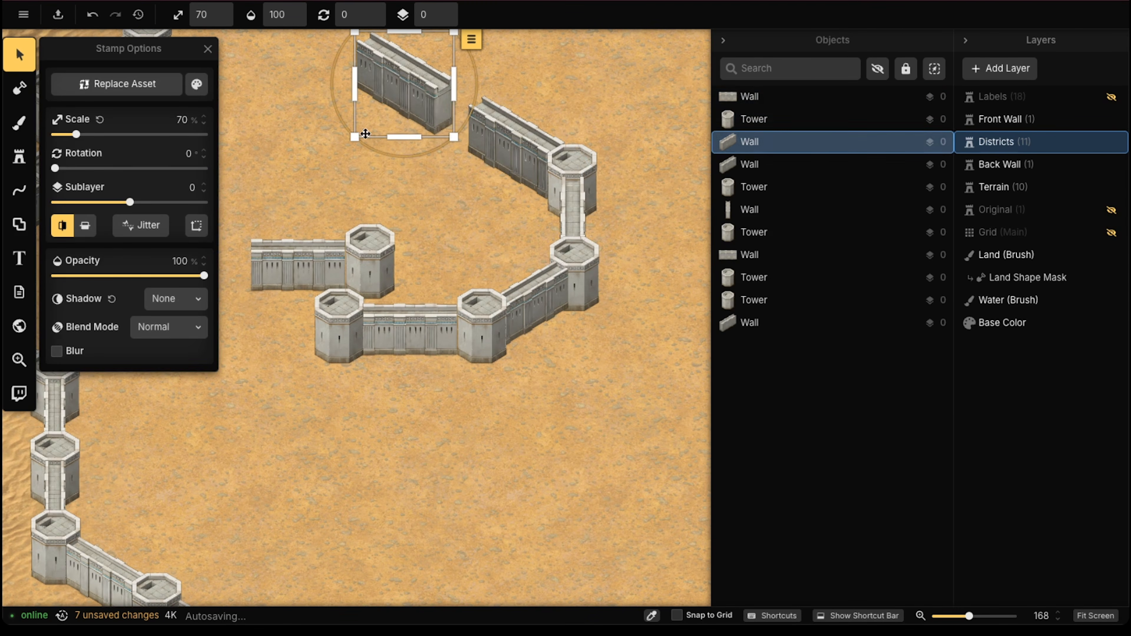
{"action": "key", "text": "Delete"}
{"action": "left_click_drag", "start_coordinate": [370, 247], "coordinate": [460, 103]}
{"action": "left_click", "coordinate": [461, 258]}
- Nudge the bottom wall into line between its towers
{"action": "left_click", "coordinate": [383, 329]}
{"action": "left_click_drag", "start_coordinate": [383, 329], "coordinate": [354, 330]}
{"action": "key", "text": "Escape"}
{"action": "left_click", "coordinate": [352, 329]}
{"action": "key", "text": "Escape"}
{"action": "left_click", "coordinate": [376, 125]}
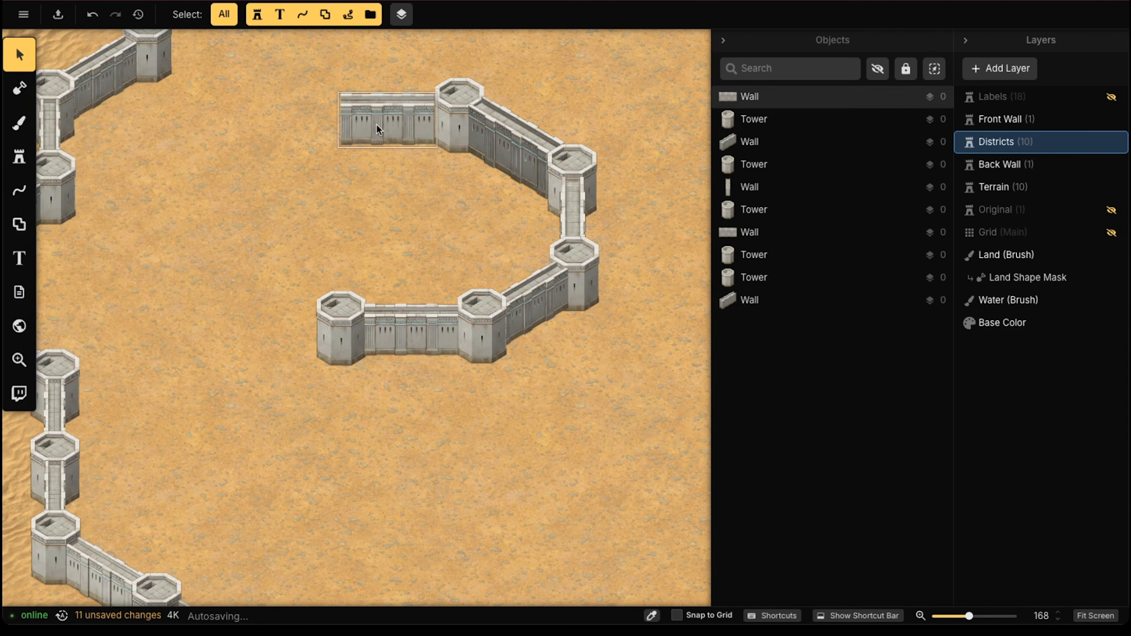
{"action": "key", "text": "Escape"}
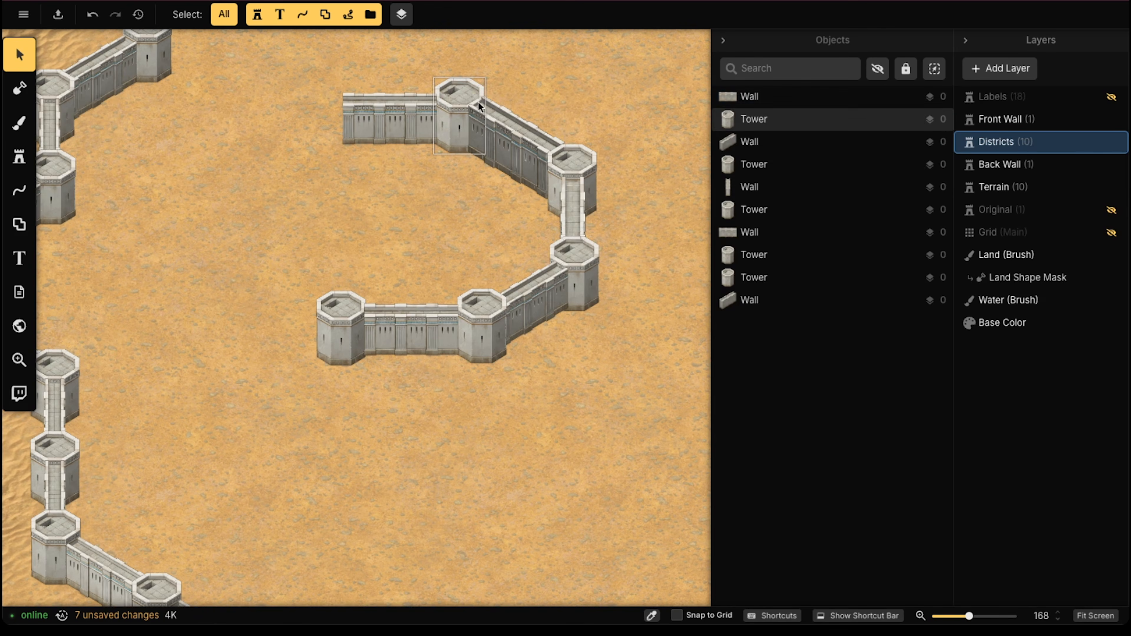
- Copy the right tower and diagonal wall and attach the copy to the top wall's left end
{"action": "left_click", "coordinate": [570, 277]}
{"action": "left_click", "coordinate": [538, 297], "text": "shift"}
{"action": "key", "text": "ctrl+c"}
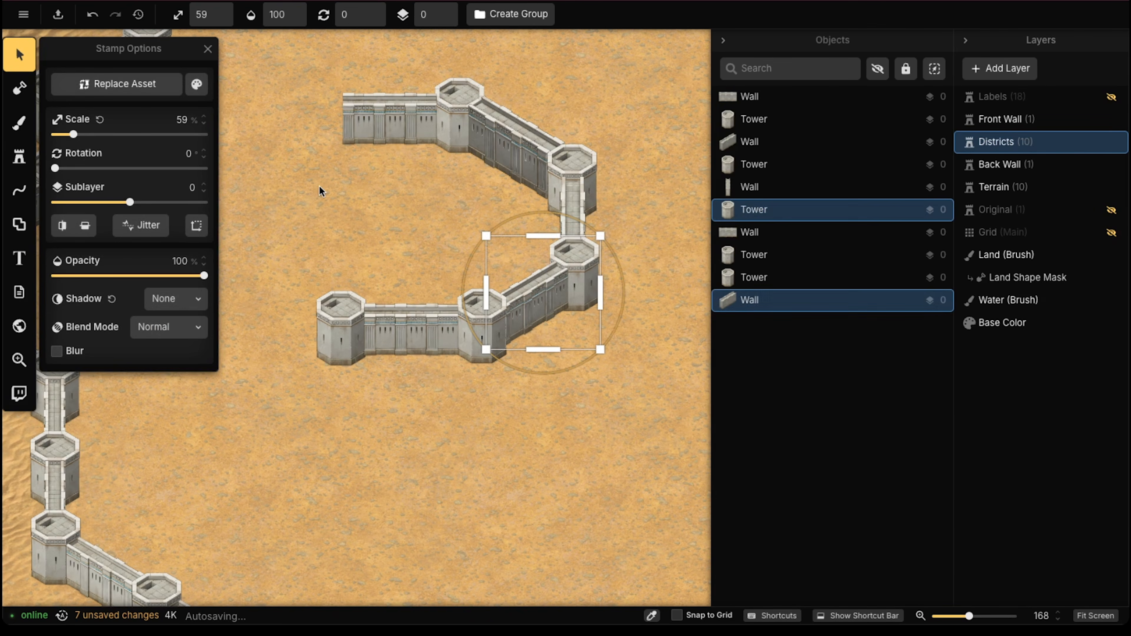
{"action": "key", "text": "ctrl+v"}
{"action": "left_click_drag", "start_coordinate": [334, 183], "coordinate": [277, 116]}
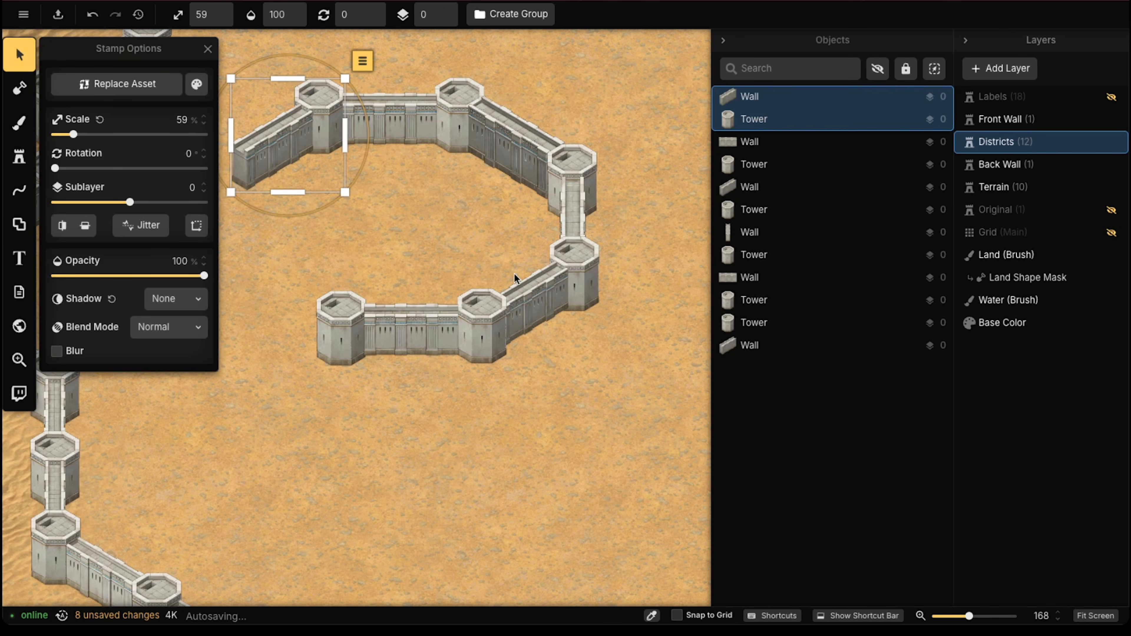
{"action": "left_click", "coordinate": [553, 281]}
- Duplicate the right tower and wall and move the copy to the octagon's left side
{"action": "left_click", "coordinate": [545, 198]}
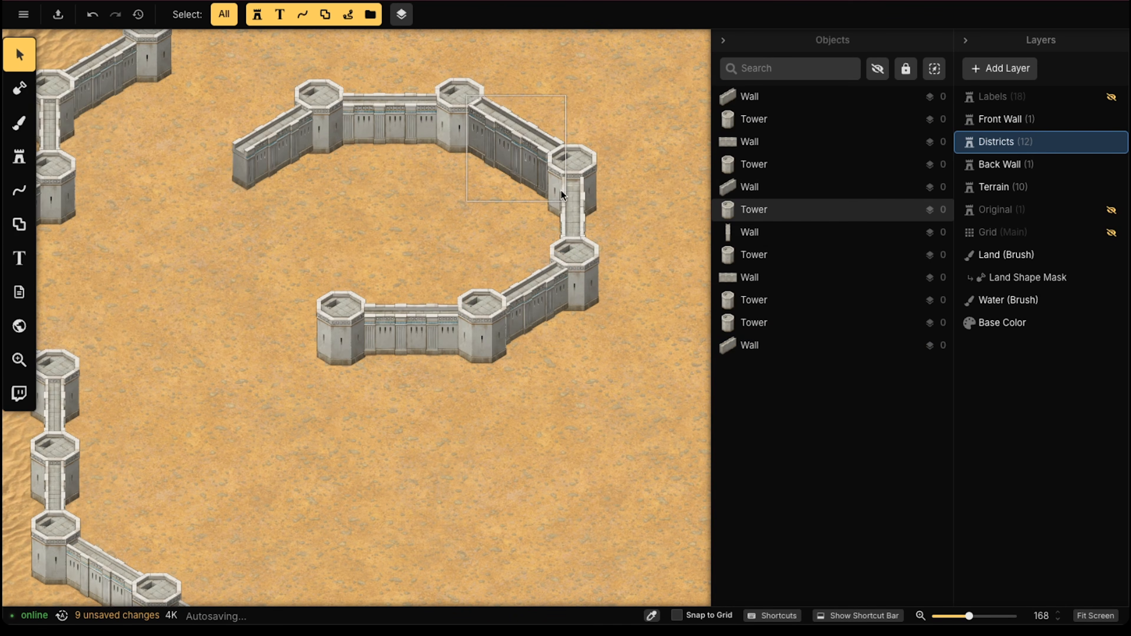
{"action": "left_click", "coordinate": [565, 175]}
{"action": "key", "text": "ctrl+c"}
{"action": "key", "text": "ctrl+v"}
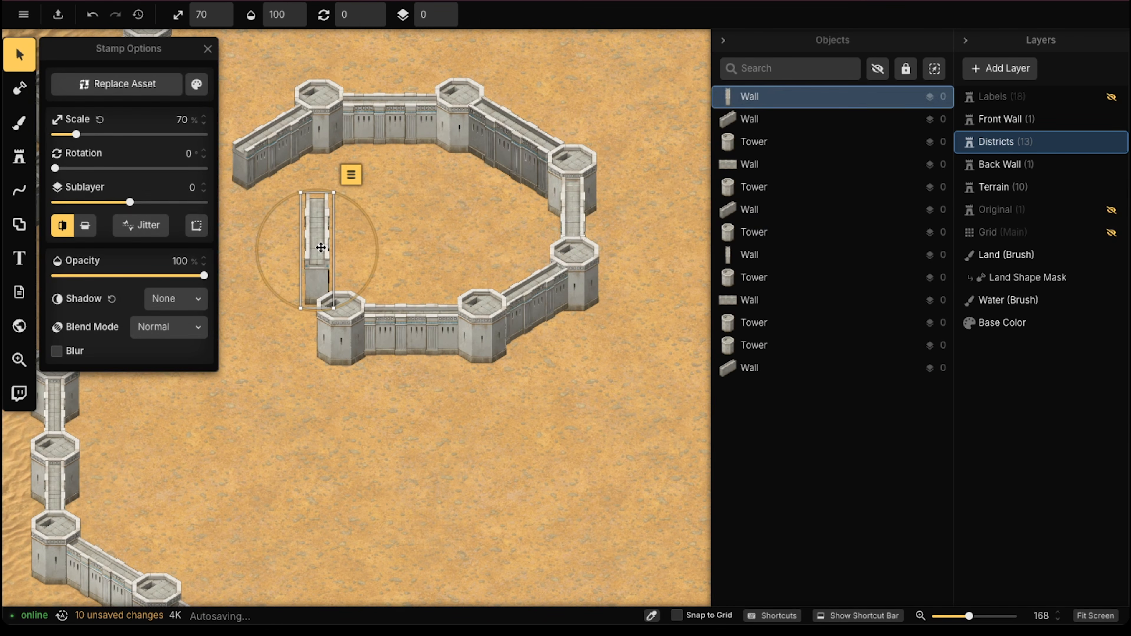
{"action": "key", "text": "Delete"}
{"action": "left_click", "coordinate": [642, 218]}
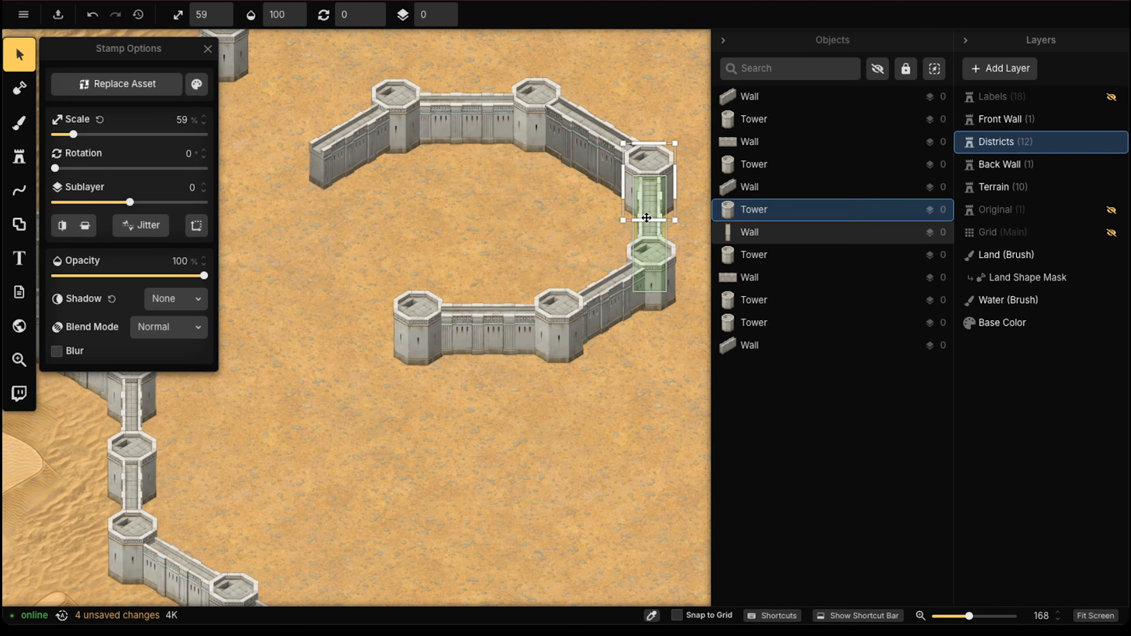
{"action": "key", "text": "ctrl+c"}
{"action": "key", "text": "ctrl+v"}
{"action": "left_click_drag", "start_coordinate": [371, 227], "coordinate": [318, 183]}
{"action": "left_click", "coordinate": [460, 253]}
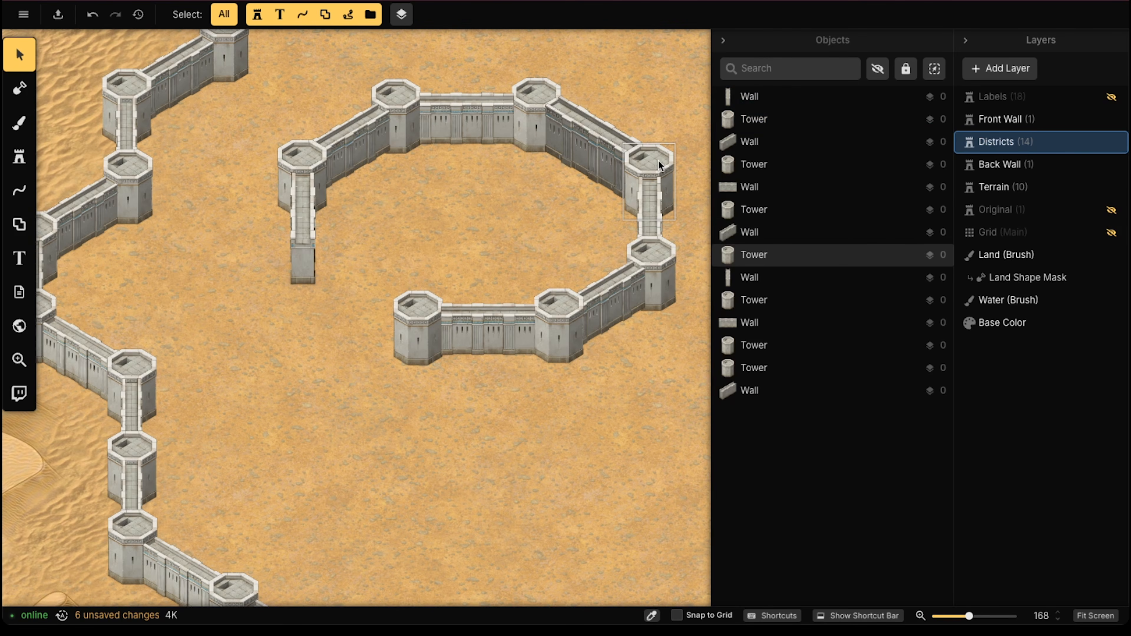
- Copy the top-right tower and wall into the octagon's lower-left gap
{"action": "left_click", "coordinate": [537, 108]}
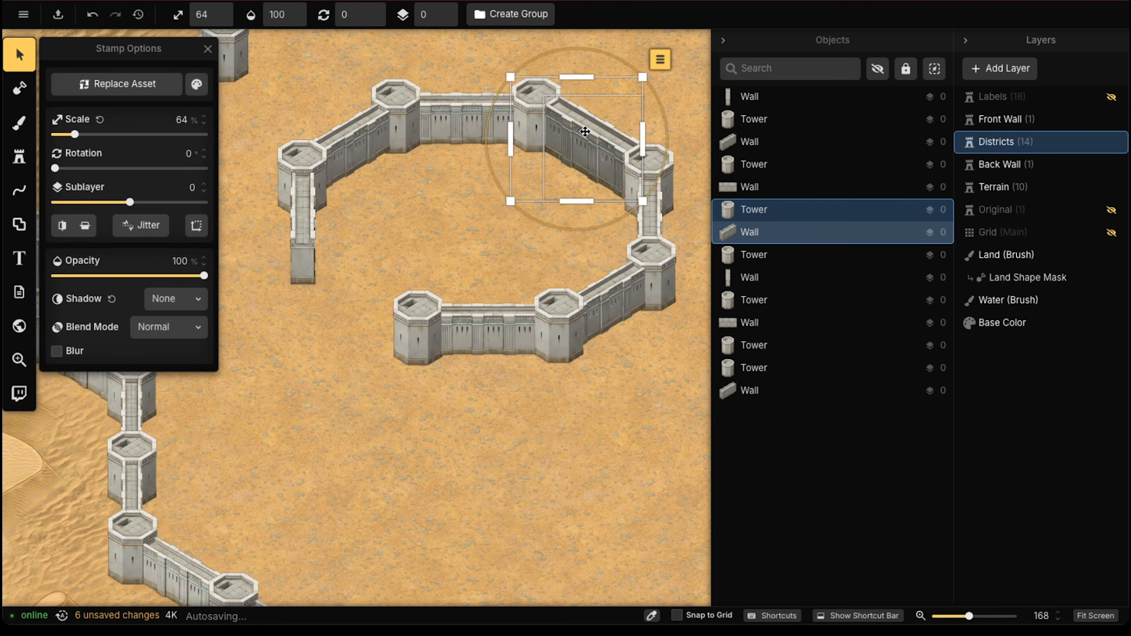
{"action": "key", "text": "ctrl+c"}
{"action": "key", "text": "ctrl+v"}
{"action": "left_click_drag", "start_coordinate": [386, 265], "coordinate": [308, 275]}
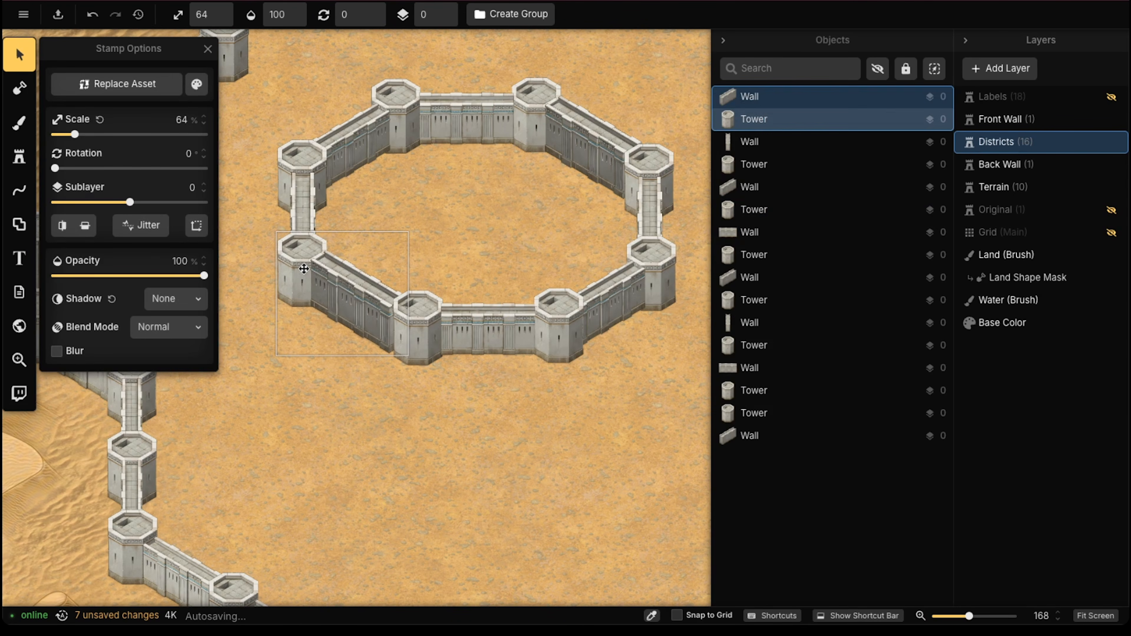
{"action": "key", "text": "Escape"}
- Nudge the new tower, the bottom-right tower and the right wall segment into alignment
{"action": "left_click", "coordinate": [417, 332]}
{"action": "left_click_drag", "start_coordinate": [416, 332], "coordinate": [413, 334]}
{"action": "key", "text": "Escape"}
{"action": "left_click", "coordinate": [492, 327]}
{"action": "left_click", "coordinate": [579, 325]}
{"action": "left_click_drag", "start_coordinate": [581, 324], "coordinate": [578, 327]}
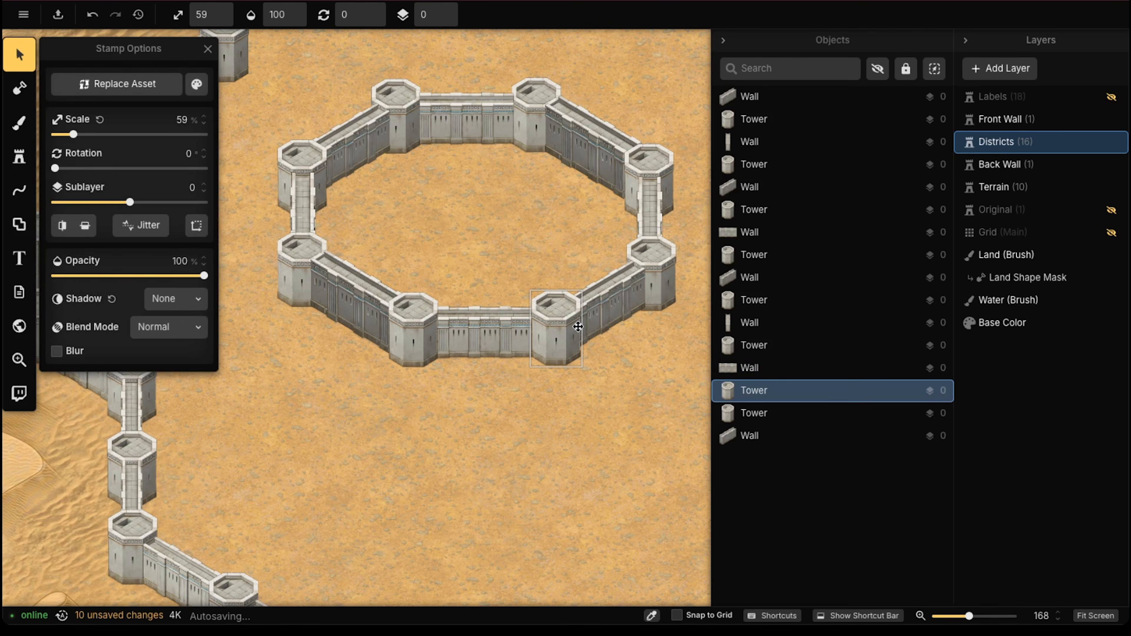
{"action": "key", "text": "Escape"}
{"action": "left_click", "coordinate": [577, 326]}
{"action": "key", "text": "Escape"}
{"action": "left_click", "coordinate": [619, 296]}
{"action": "left_click_drag", "start_coordinate": [619, 297], "coordinate": [617, 297]}
{"action": "key", "text": "Escape"}
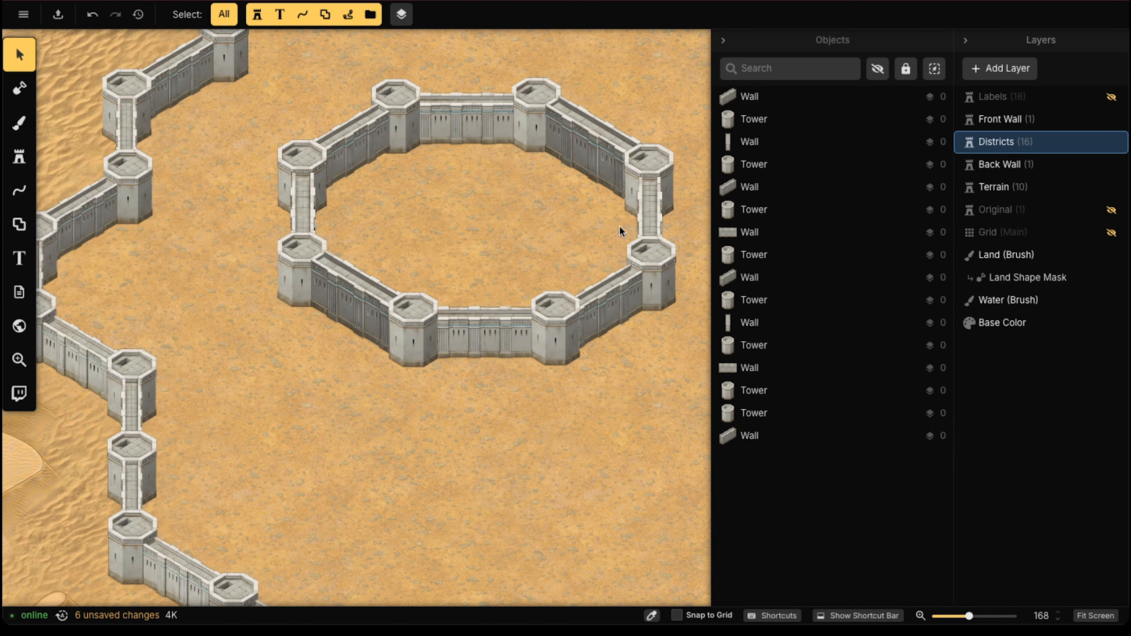
- Select the octagon's upper-left tower and the wall beside it
{"action": "scroll", "coordinate": [584, 178], "scroll_direction": "down", "scroll_amount": 3}
{"action": "left_click", "coordinate": [411, 142]}
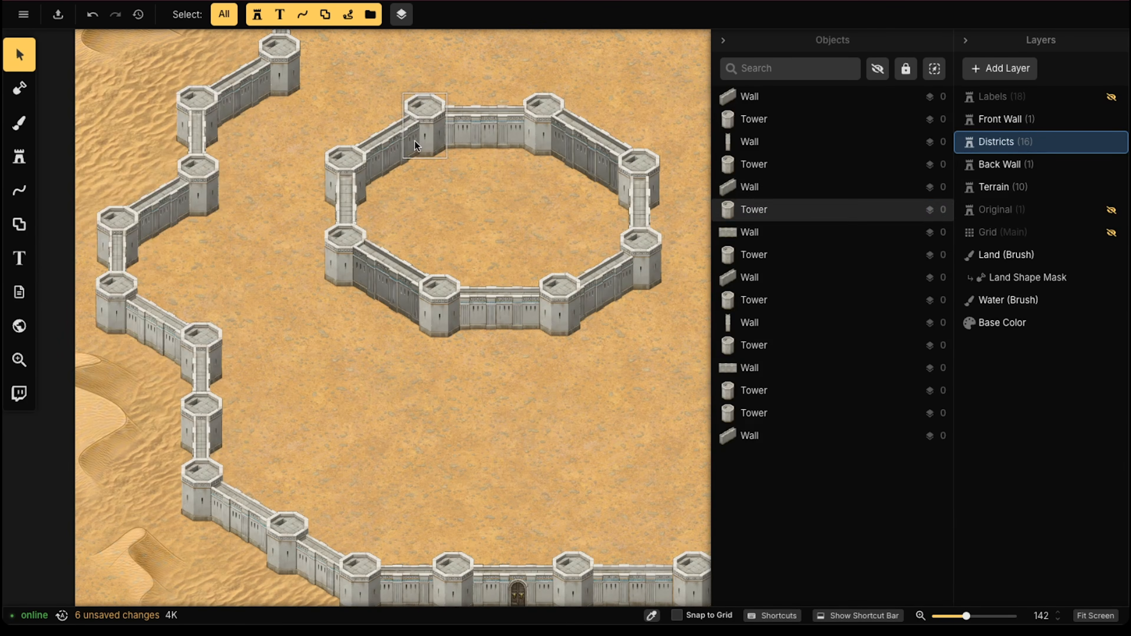
{"action": "left_click", "coordinate": [486, 135]}
- Marquee-select all 16 octagon pieces and group them as 'Garden'
{"action": "key", "text": "Escape"}
{"action": "scroll", "coordinate": [486, 145], "scroll_direction": "down", "scroll_amount": 2}
{"action": "left_click_drag", "start_coordinate": [365, 105], "coordinate": [621, 308]}
{"action": "left_click", "coordinate": [489, 10]}
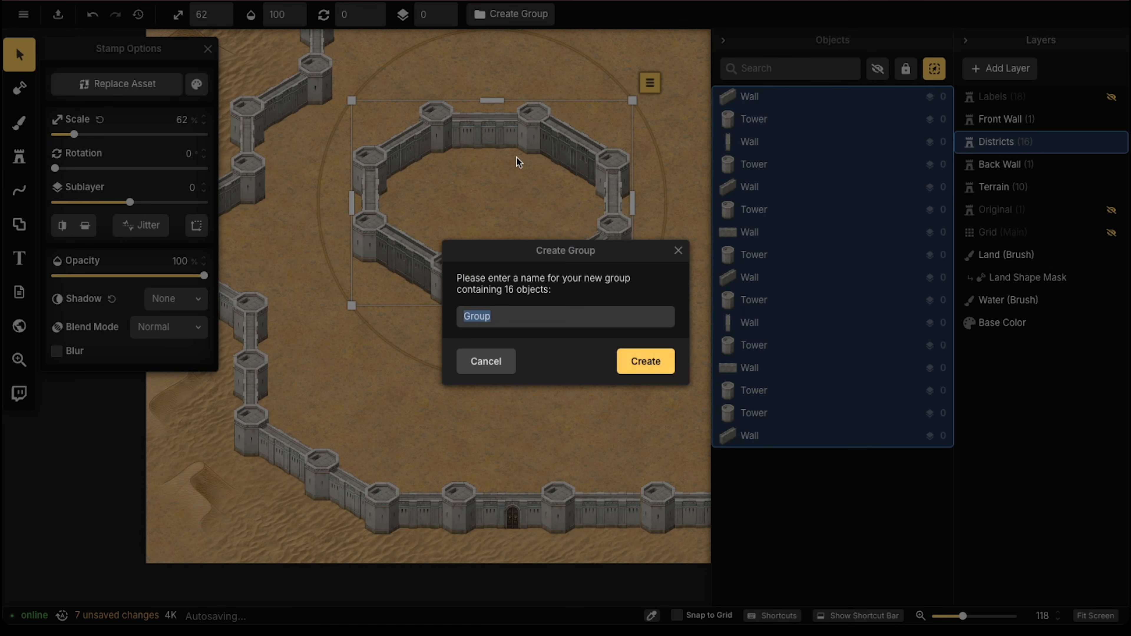
{"action": "type", "text": "Garden"}
{"action": "key", "text": "Return"}
- Move the Garden group down toward the outer city wall
{"action": "scroll", "coordinate": [404, 171], "scroll_direction": "down", "scroll_amount": 3}
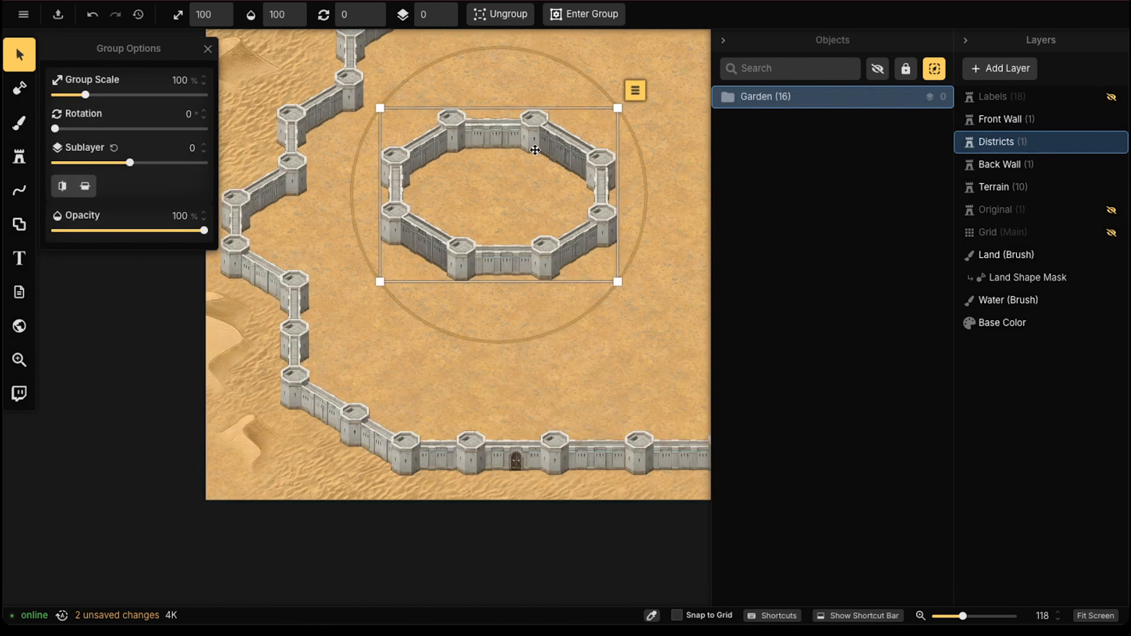
{"action": "left_click_drag", "start_coordinate": [404, 171], "coordinate": [414, 192]}
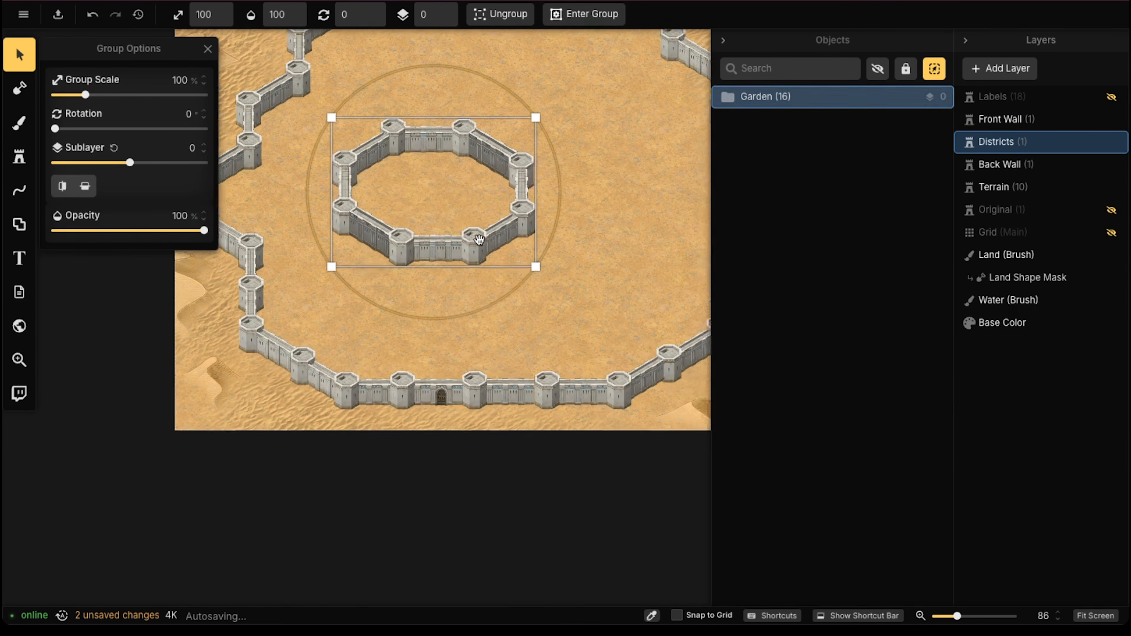
{"action": "scroll", "coordinate": [391, 375], "scroll_direction": "up", "scroll_amount": 1}
{"action": "left_click", "coordinate": [390, 375]}
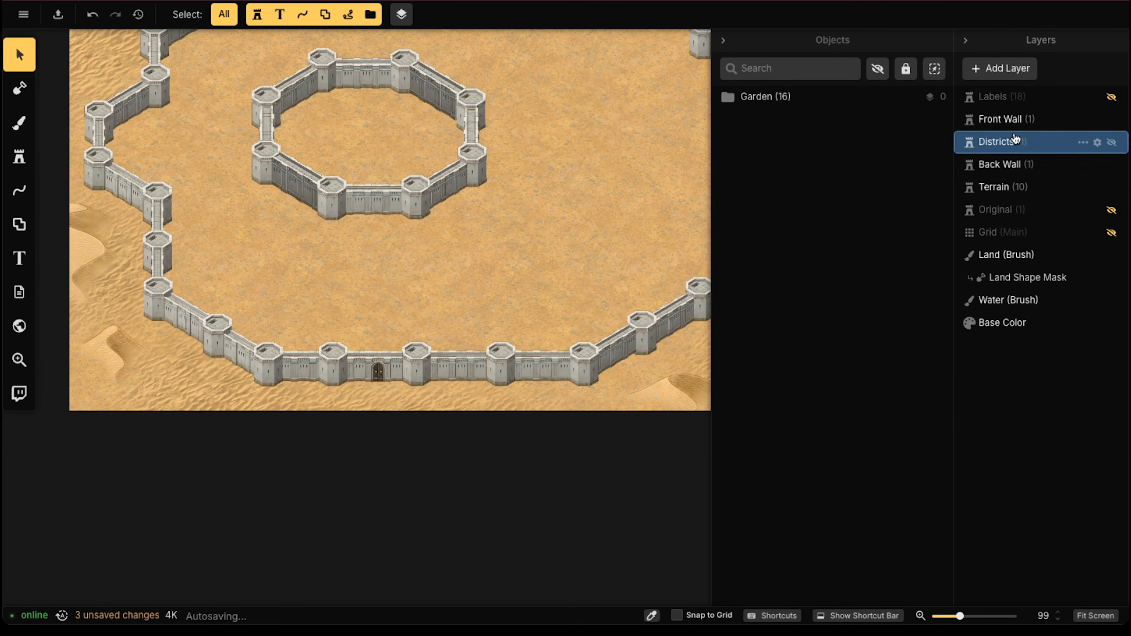
- Inside the Front Wall group, slide the gate right along the wall
{"action": "left_click", "coordinate": [1006, 167]}
{"action": "left_click", "coordinate": [1007, 121]}
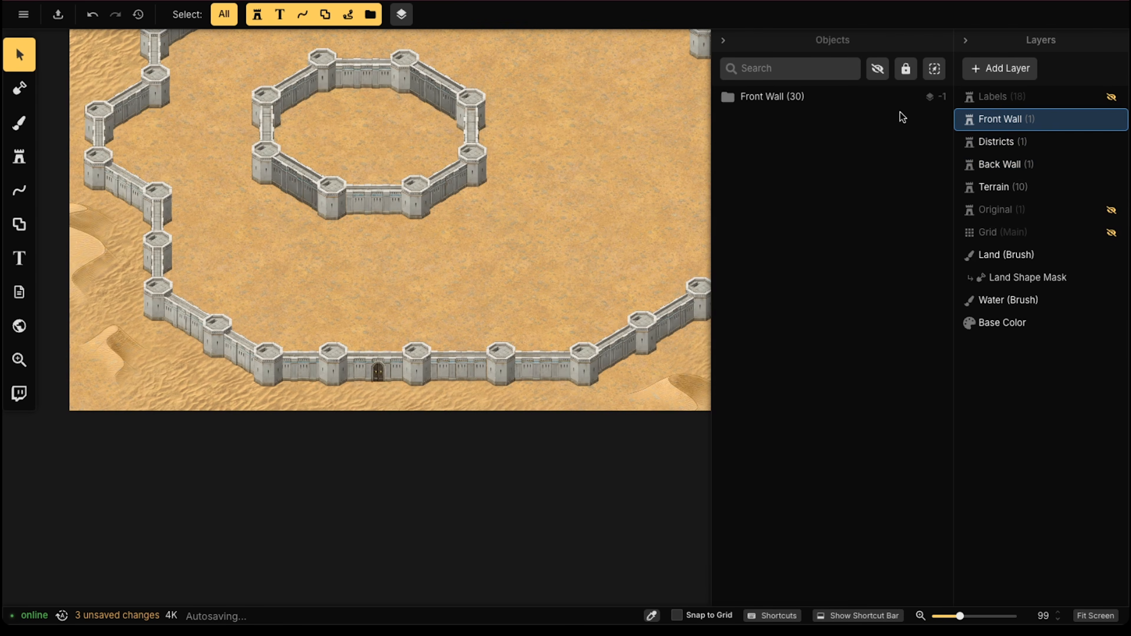
{"action": "double_click", "coordinate": [778, 97]}
{"action": "left_click", "coordinate": [377, 372]}
{"action": "left_click_drag", "start_coordinate": [377, 372], "coordinate": [438, 374]}
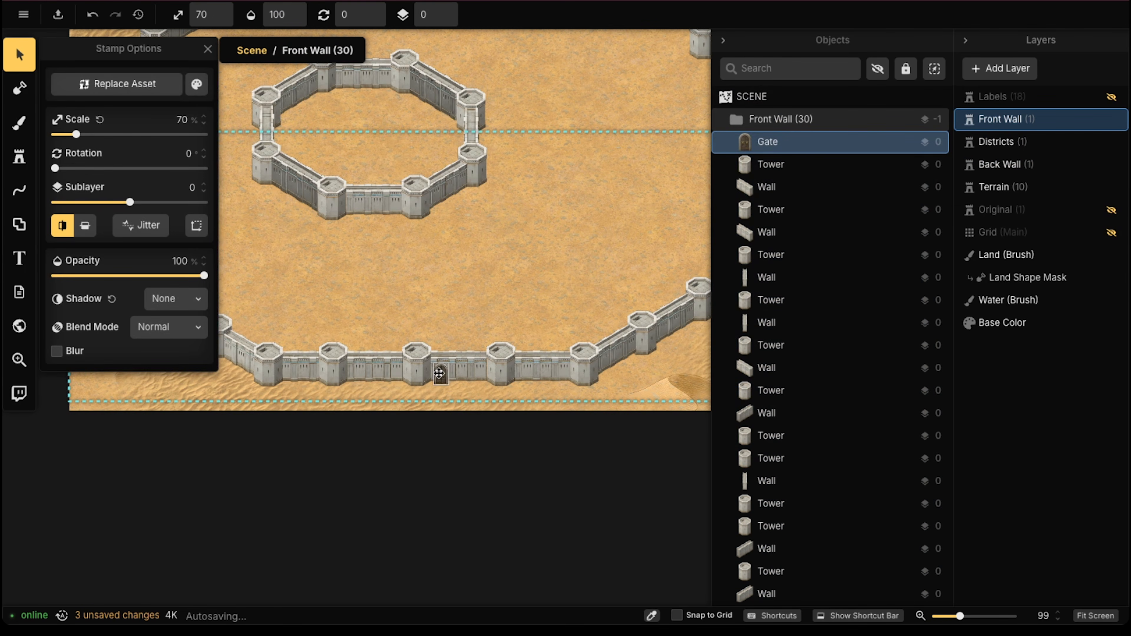
{"action": "scroll", "coordinate": [437, 271], "scroll_direction": "down", "scroll_amount": 3}
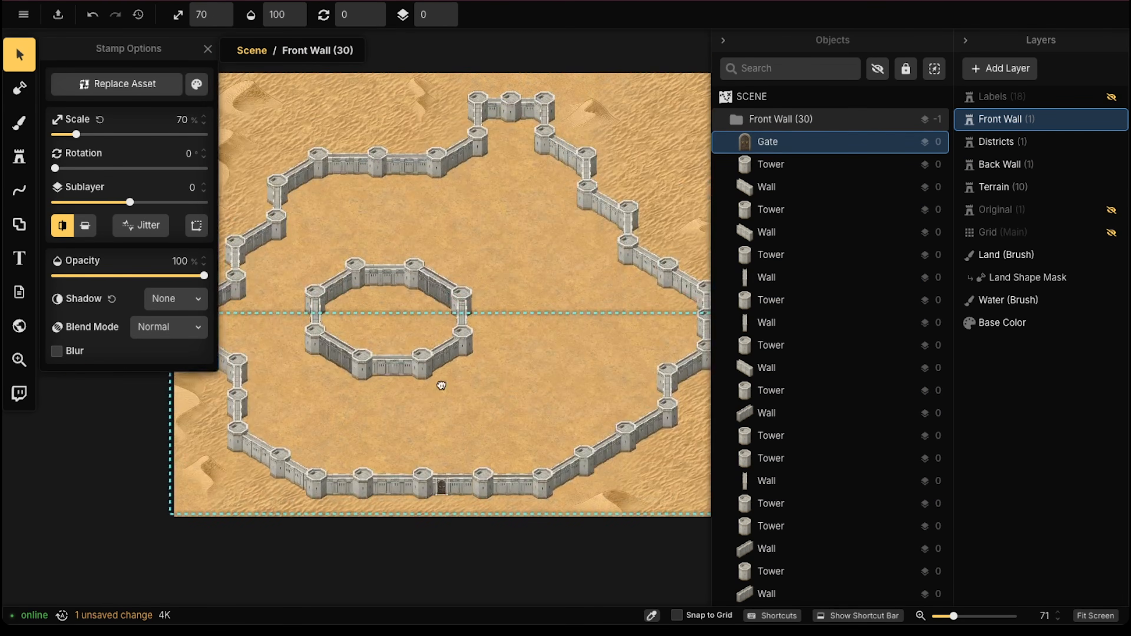
{"action": "key", "text": "Escape"}
{"action": "key", "text": "Escape"}
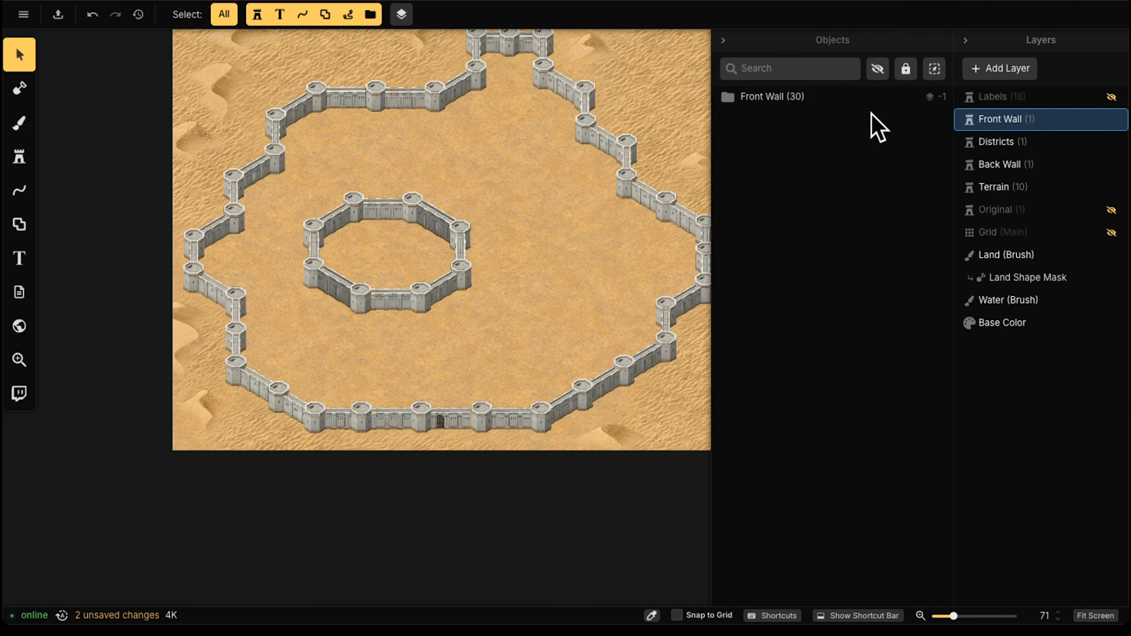
- On the Districts layer, shift the Garden group to the right
{"action": "left_click", "coordinate": [983, 141]}
{"action": "left_click", "coordinate": [375, 200]}
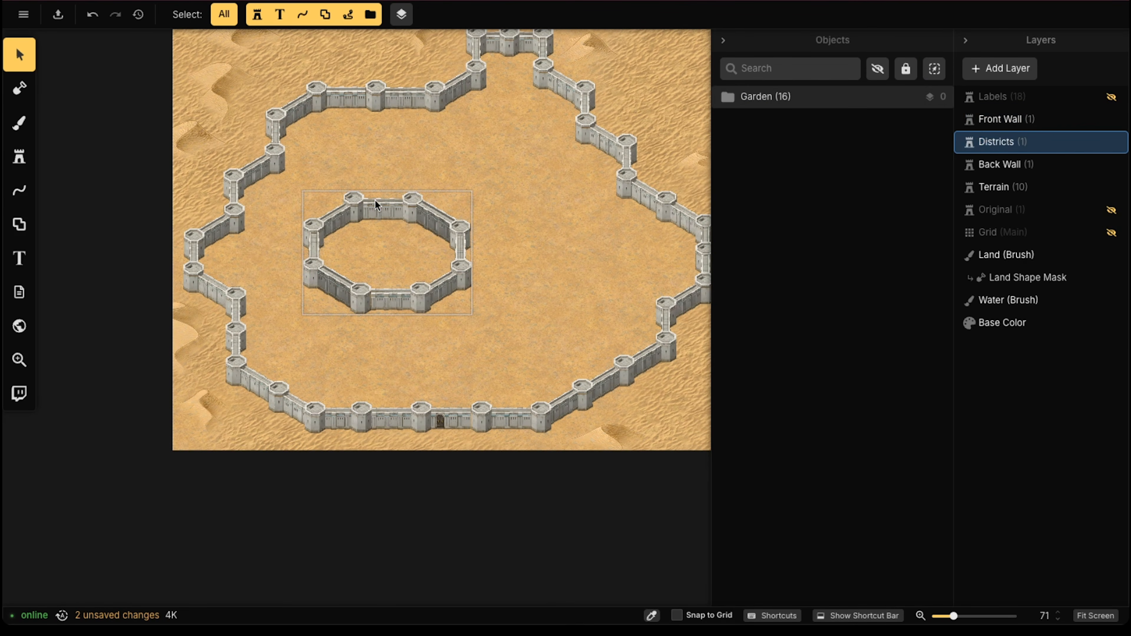
{"action": "left_click_drag", "start_coordinate": [378, 212], "coordinate": [427, 218]}
{"action": "scroll", "coordinate": [423, 294], "scroll_direction": "up", "scroll_amount": 5}
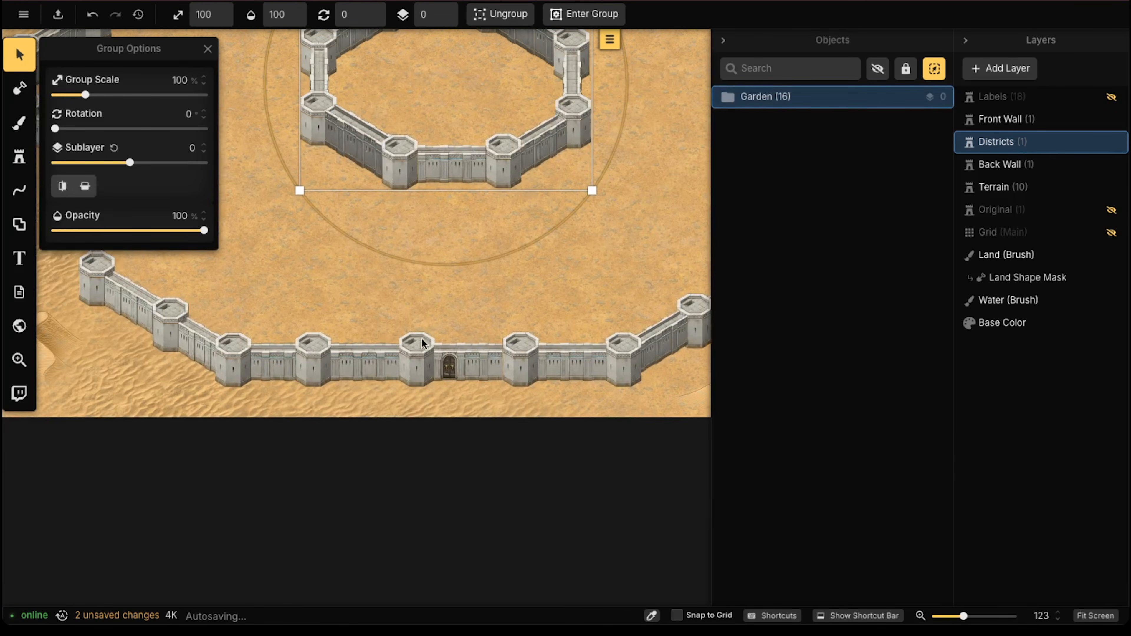
{"action": "scroll", "coordinate": [423, 339], "scroll_direction": "up", "scroll_amount": 3}
{"action": "key", "text": "Escape"}
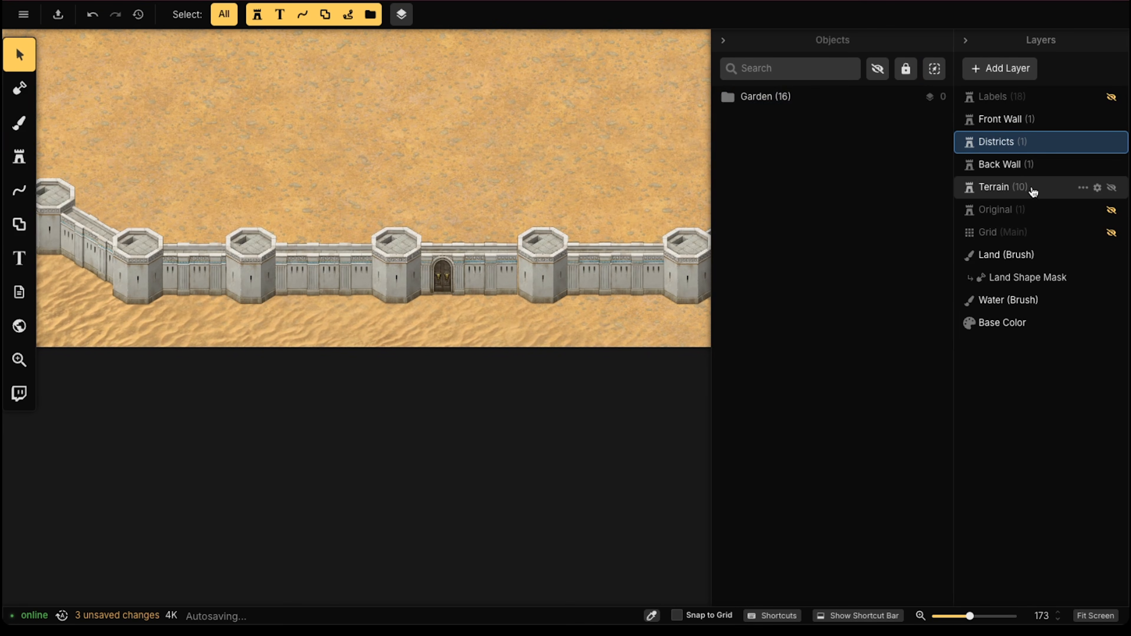
- Return to the Front Wall layer via the Back Wall layer
{"action": "left_click", "coordinate": [1011, 163]}
{"action": "left_click", "coordinate": [1010, 120]}
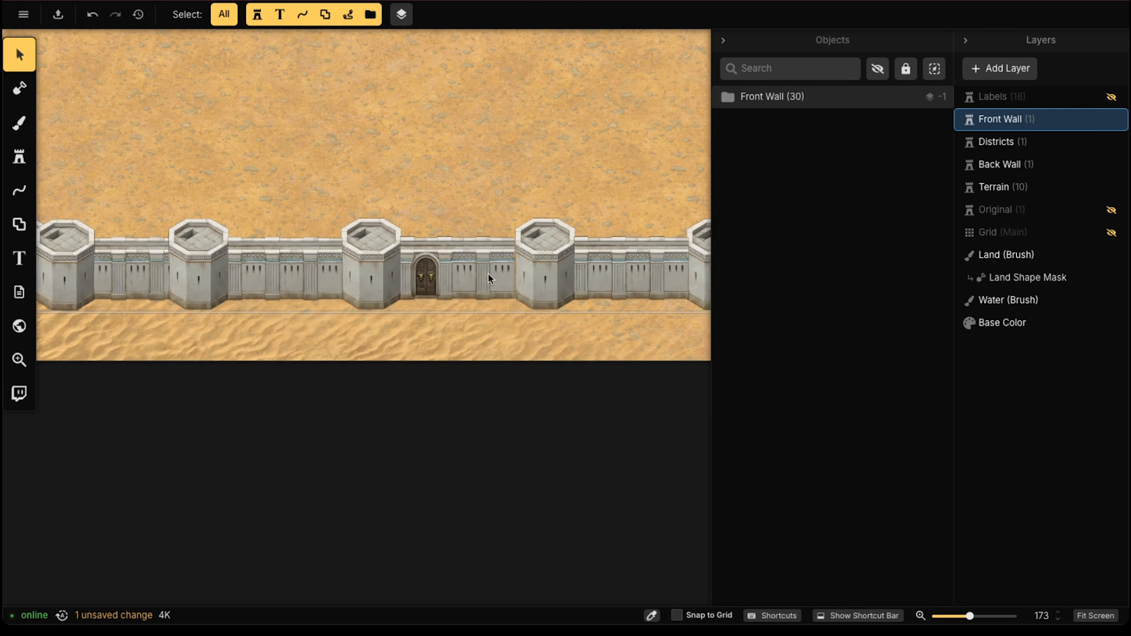
{"action": "scroll", "coordinate": [423, 276], "scroll_direction": "up", "scroll_amount": 2}
- In the Front Wall group, delete the tower and two wall segments around the gate
{"action": "left_click", "coordinate": [423, 275]}
{"action": "double_click", "coordinate": [423, 275]}
{"action": "left_click_drag", "start_coordinate": [427, 179], "coordinate": [427, 178]}
{"action": "left_click", "coordinate": [360, 251]}
{"action": "key", "text": "Delete"}
{"action": "scroll", "coordinate": [421, 251], "scroll_direction": "down", "scroll_amount": 2}
{"action": "left_click", "coordinate": [422, 251]}
{"action": "key", "text": "Delete"}
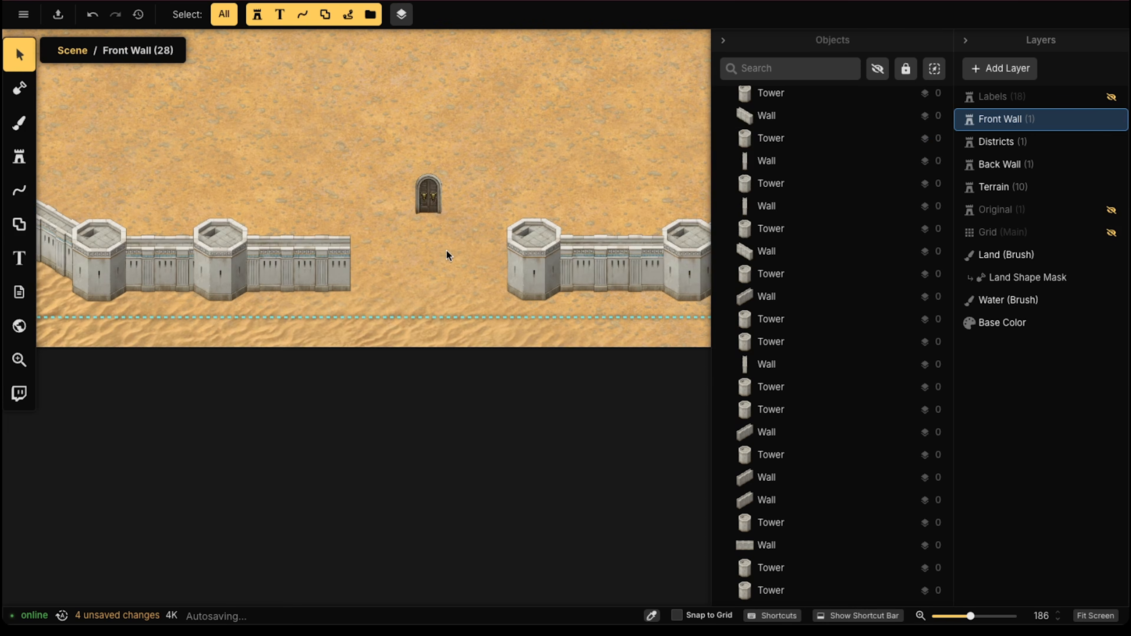
{"action": "left_click", "coordinate": [339, 263]}
{"action": "key", "text": "Delete"}
- Paste two tower copies beside the gate and move the gate between them
{"action": "left_click", "coordinate": [544, 263]}
{"action": "key", "text": "ctrl+c"}
{"action": "key", "text": "ctrl+v"}
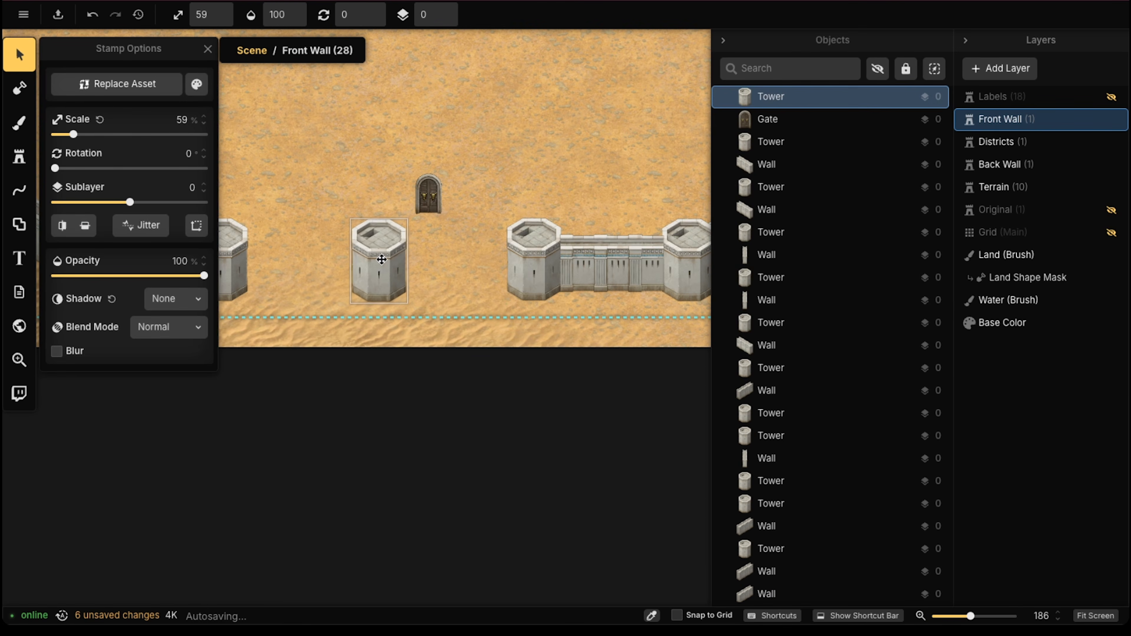
{"action": "key", "text": "ctrl+v"}
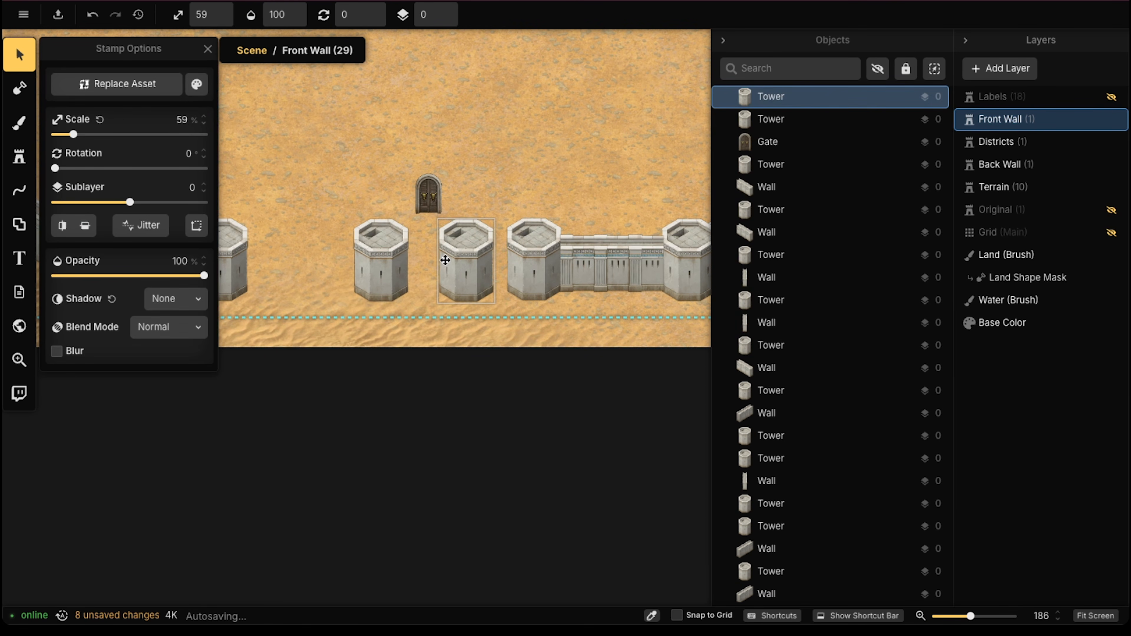
{"action": "left_click_drag", "start_coordinate": [428, 196], "coordinate": [421, 249]}
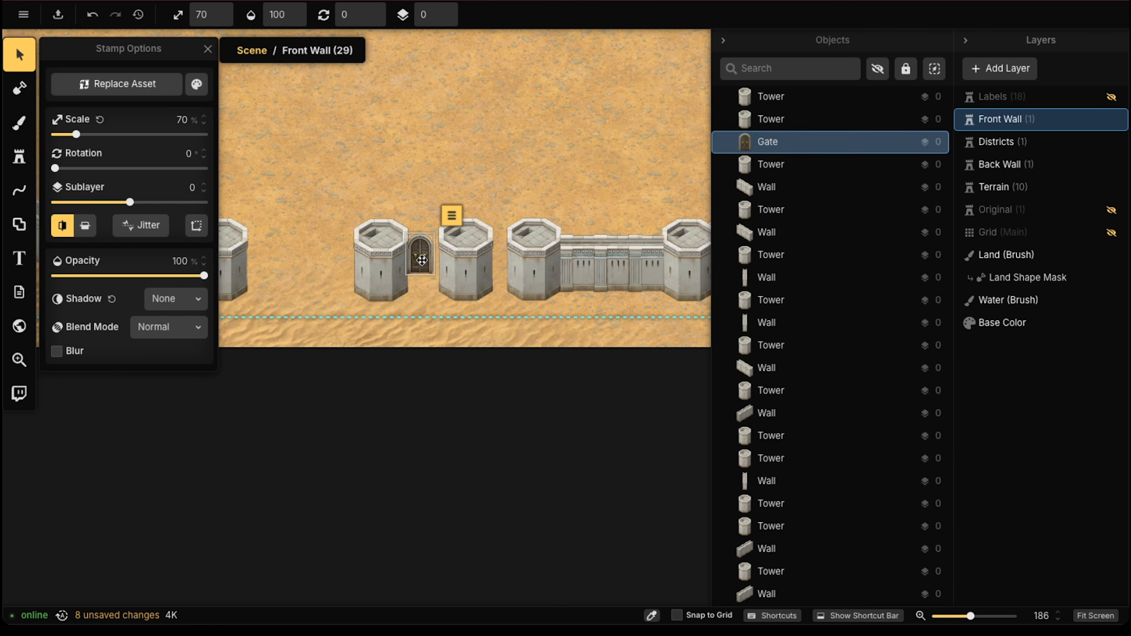
{"action": "scroll", "coordinate": [421, 267], "scroll_direction": "down", "scroll_amount": 3}
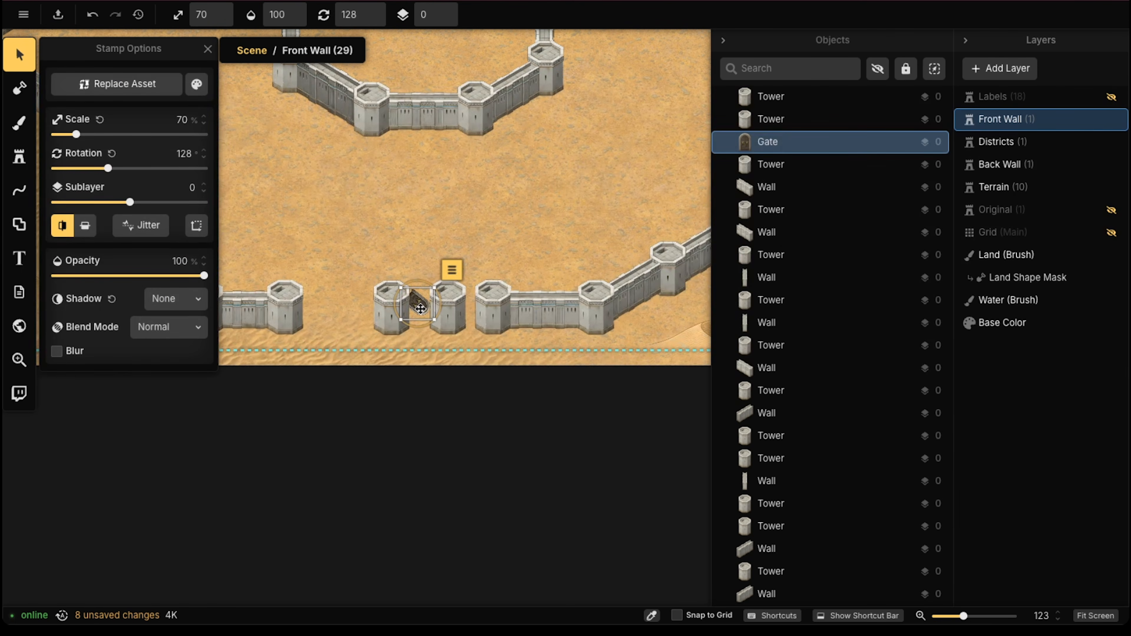
{"action": "key", "text": "ctrl+z"}
{"action": "scroll", "coordinate": [425, 222], "scroll_direction": "up", "scroll_amount": 3}
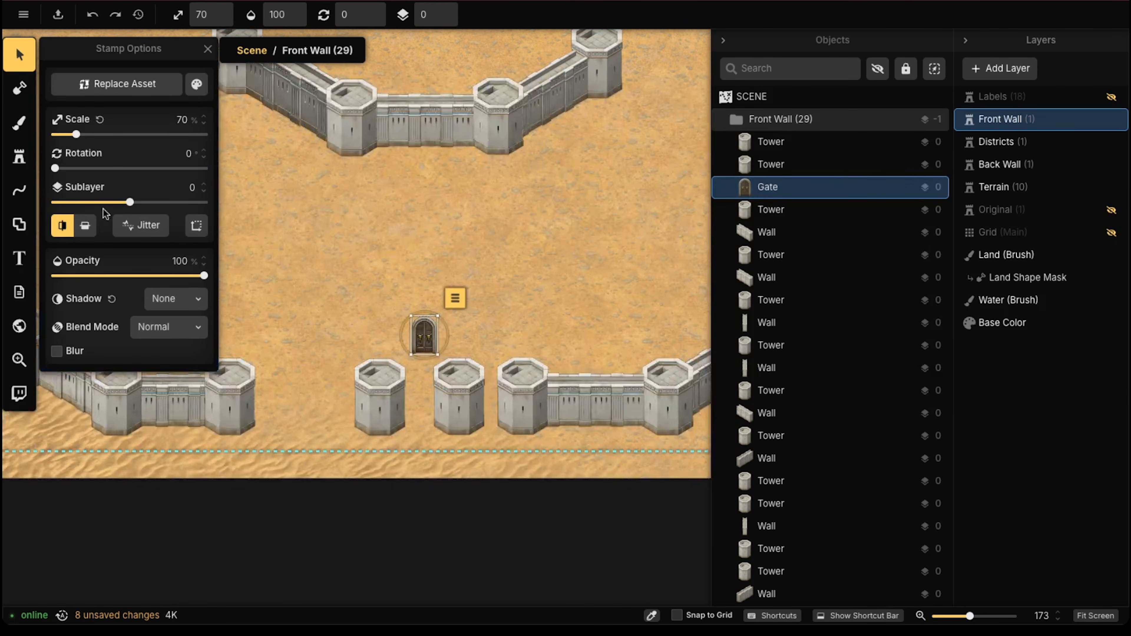
- Place two straight wall pieces above the gate and stack them together
{"action": "left_click", "coordinate": [20, 155]}
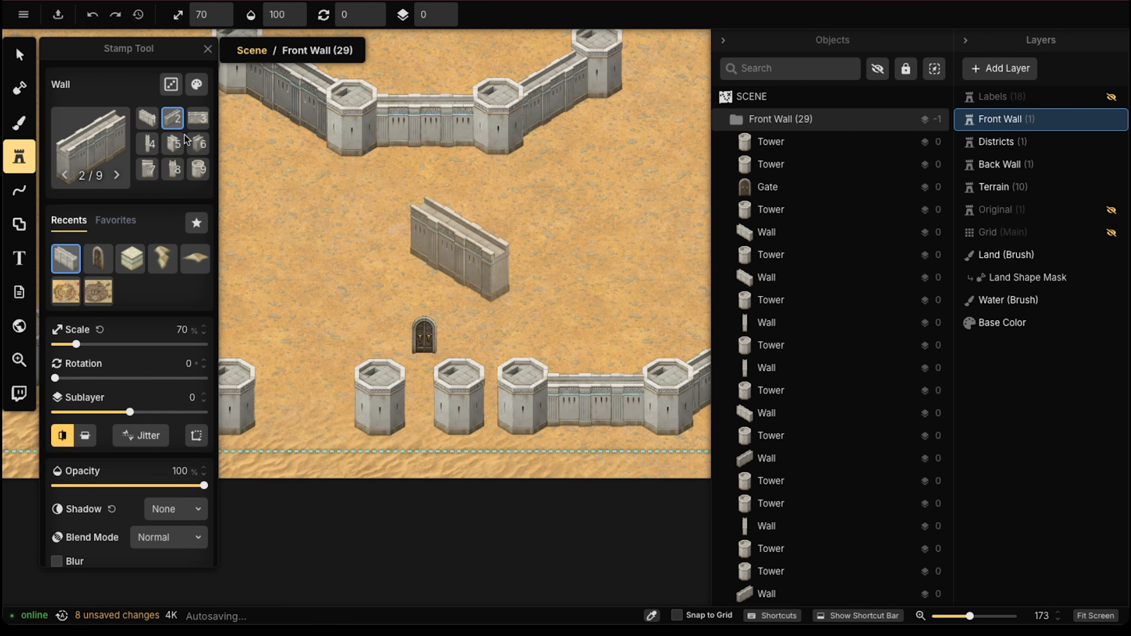
{"action": "left_click", "coordinate": [147, 168]}
{"action": "scroll", "coordinate": [434, 238], "scroll_direction": "up", "scroll_amount": 5}
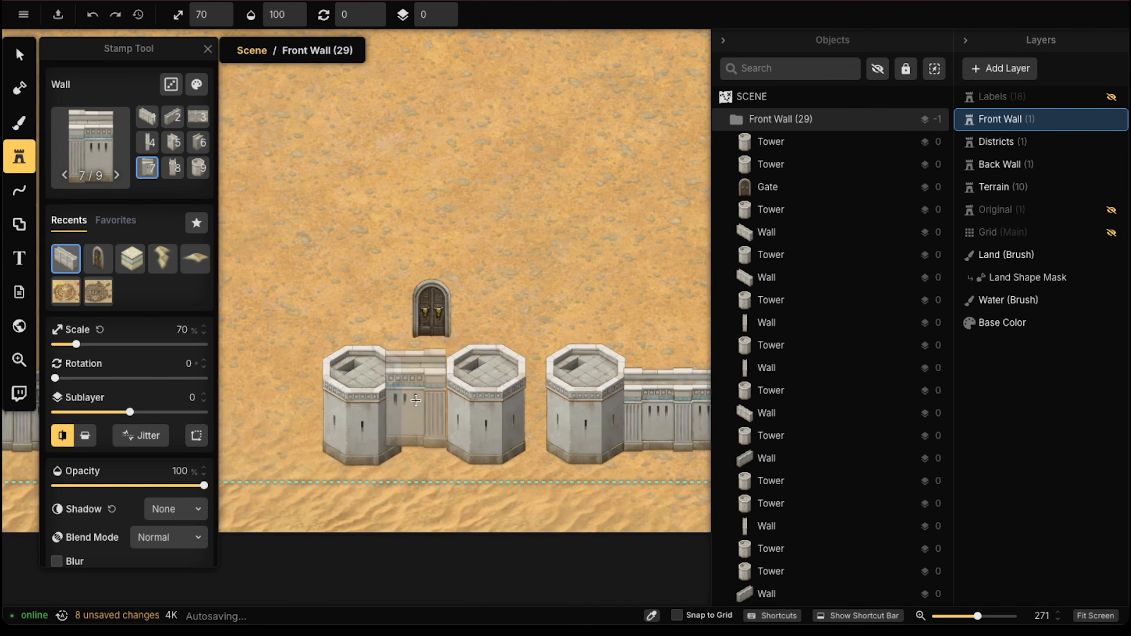
{"action": "left_click", "coordinate": [434, 188]}
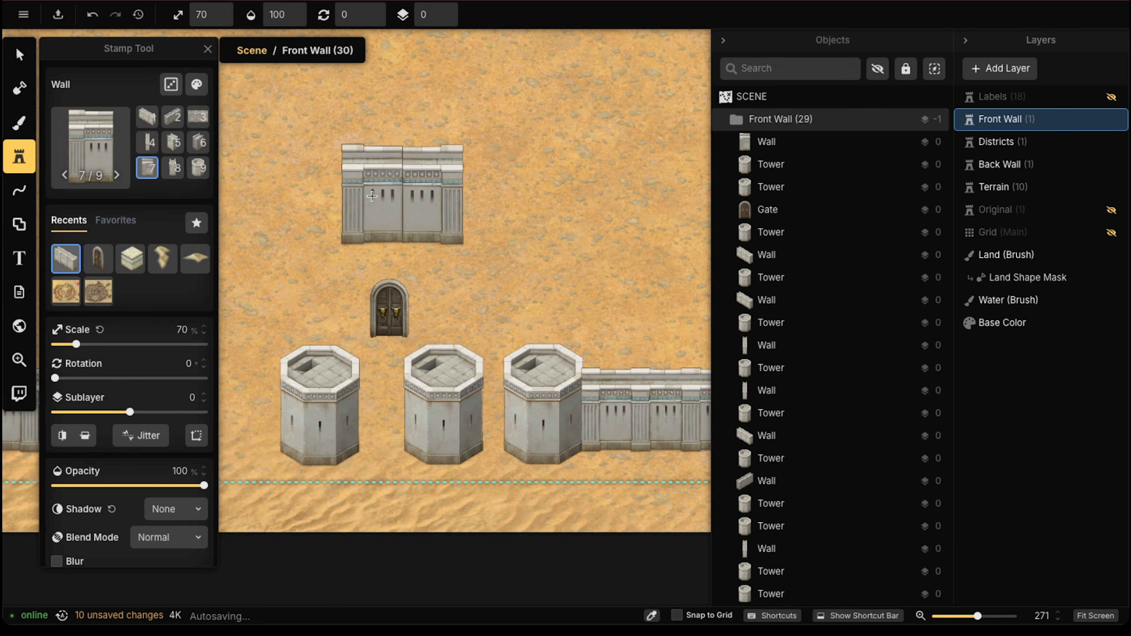
{"action": "left_click", "coordinate": [459, 249]}
{"action": "left_click", "coordinate": [19, 55]}
{"action": "left_click_drag", "start_coordinate": [459, 247], "coordinate": [372, 195]}
{"action": "key", "text": "Escape"}
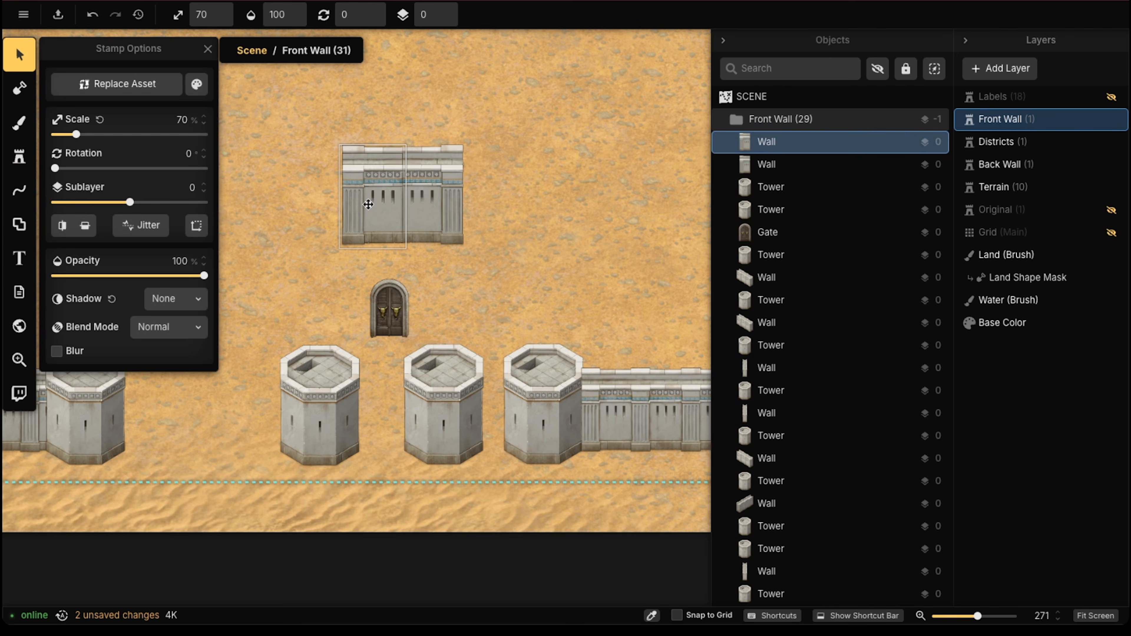
- Set the gate into the new wall's centre with a tower on each side
{"action": "left_click", "coordinate": [400, 318]}
{"action": "left_click_drag", "start_coordinate": [399, 319], "coordinate": [379, 182]}
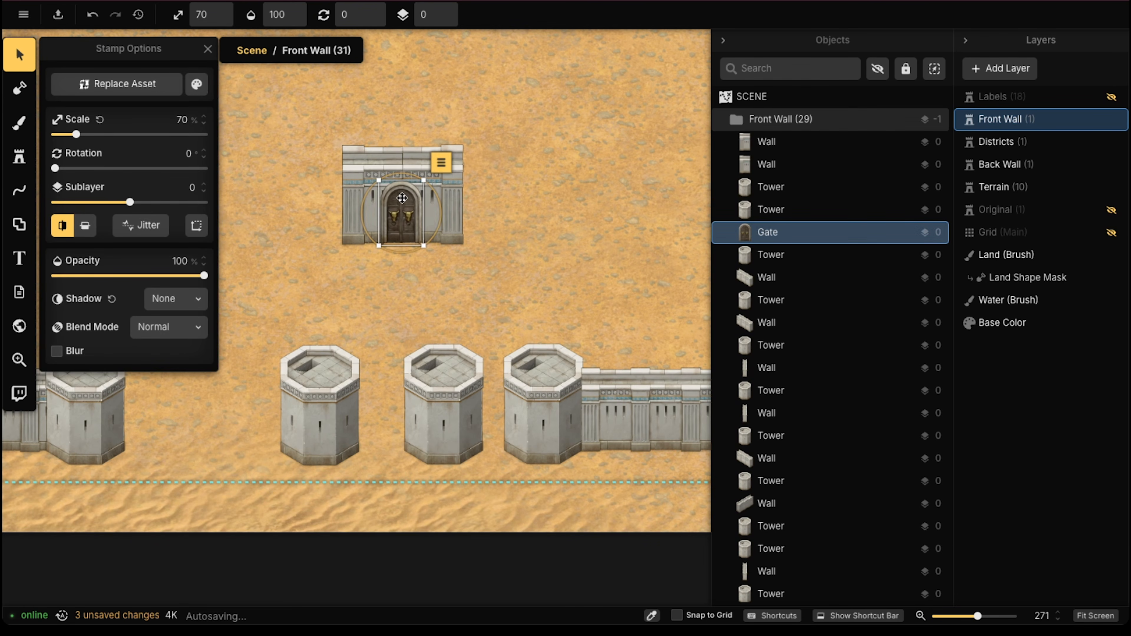
{"action": "left_click", "coordinate": [320, 394]}
{"action": "left_click_drag", "start_coordinate": [319, 395], "coordinate": [308, 183]}
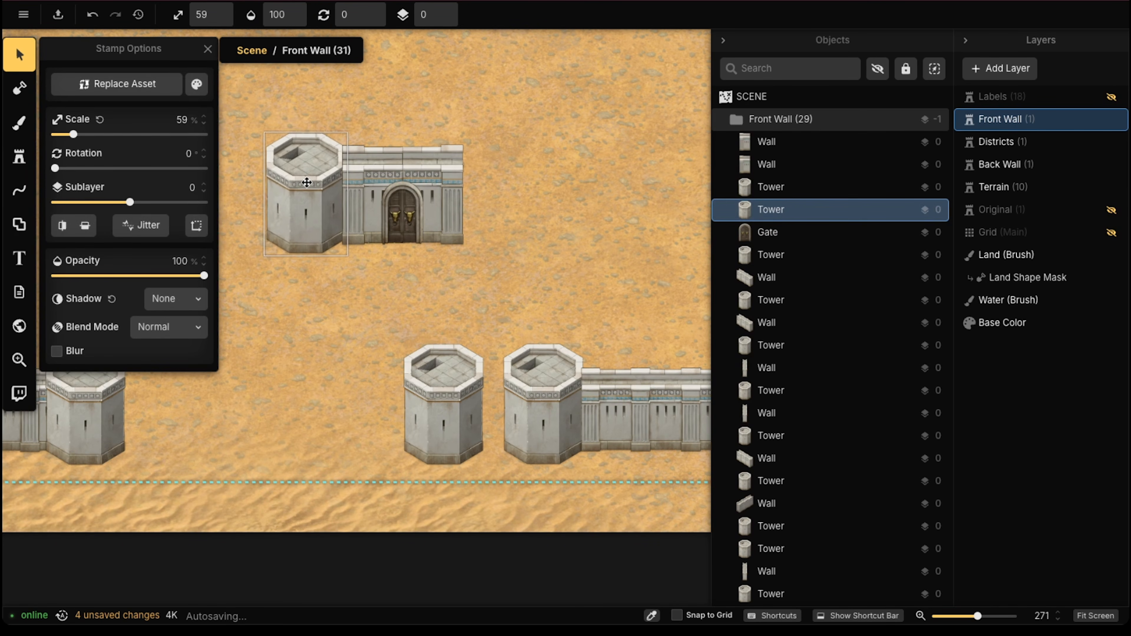
{"action": "left_click_drag", "start_coordinate": [459, 392], "coordinate": [517, 188]}
{"action": "key", "text": "Escape"}
- Group the five gatehouse pieces with the default name and nudge the group into place
{"action": "scroll", "coordinate": [362, 156], "scroll_direction": "down", "scroll_amount": 2}
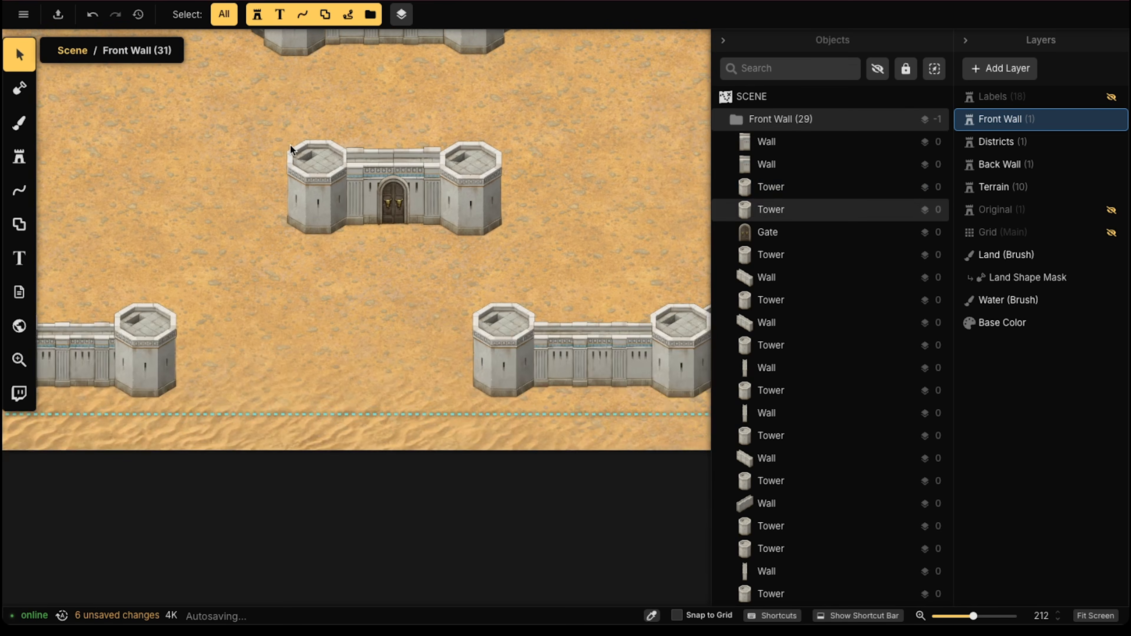
{"action": "left_click_drag", "start_coordinate": [290, 145], "coordinate": [446, 205]}
{"action": "left_click", "coordinate": [505, 15]}
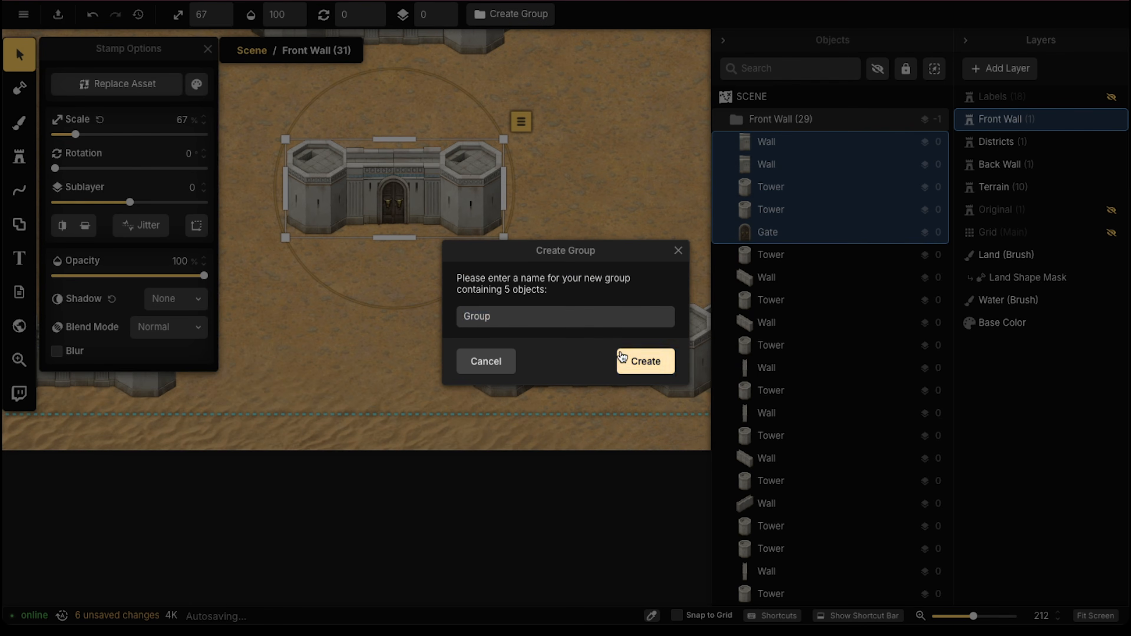
{"action": "left_click", "coordinate": [624, 359]}
{"action": "scroll", "coordinate": [475, 327], "scroll_direction": "down", "scroll_amount": 3}
{"action": "key", "text": "Escape"}
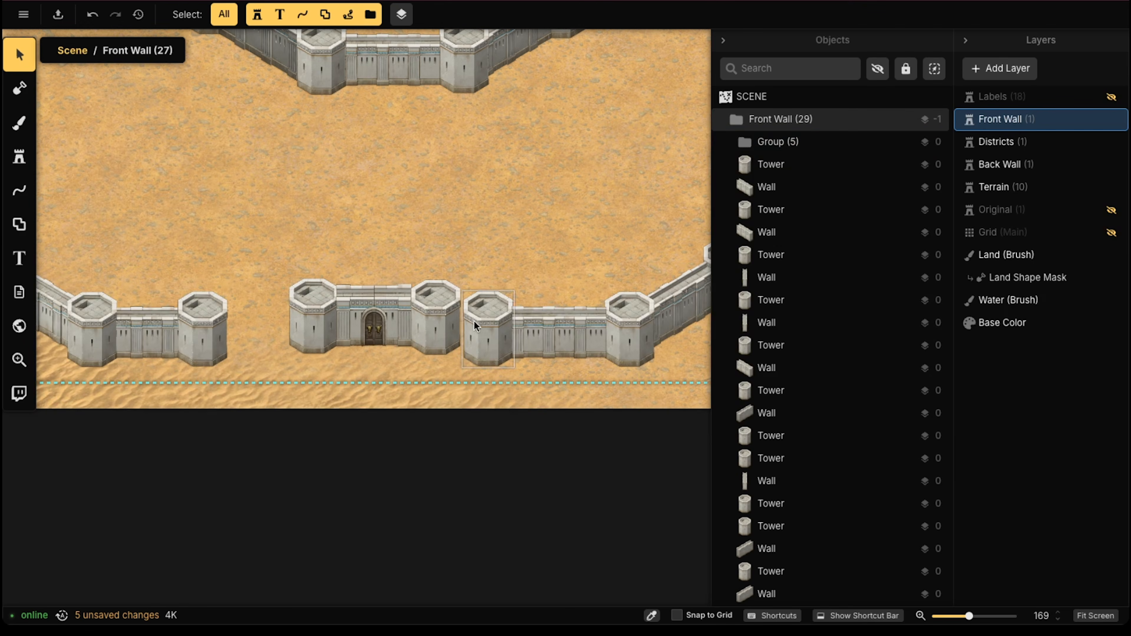
{"action": "left_click_drag", "start_coordinate": [475, 327], "coordinate": [525, 200]}
{"action": "left_click_drag", "start_coordinate": [423, 314], "coordinate": [439, 326]}
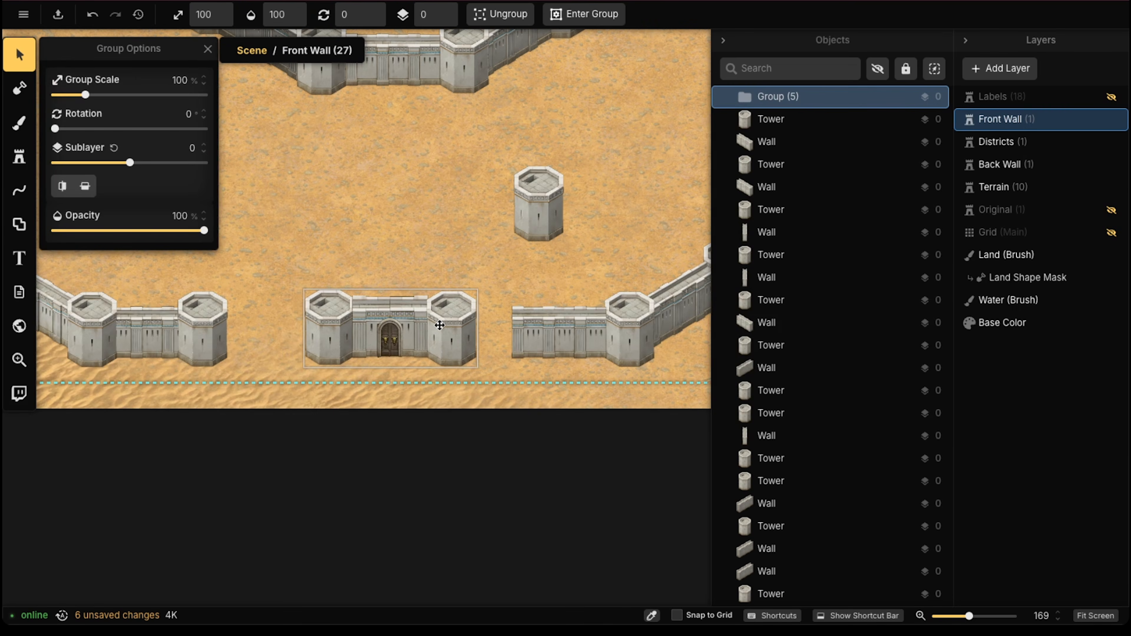
- Delete the lone stray tower from the Front Wall group
{"action": "double_click", "coordinate": [439, 326]}
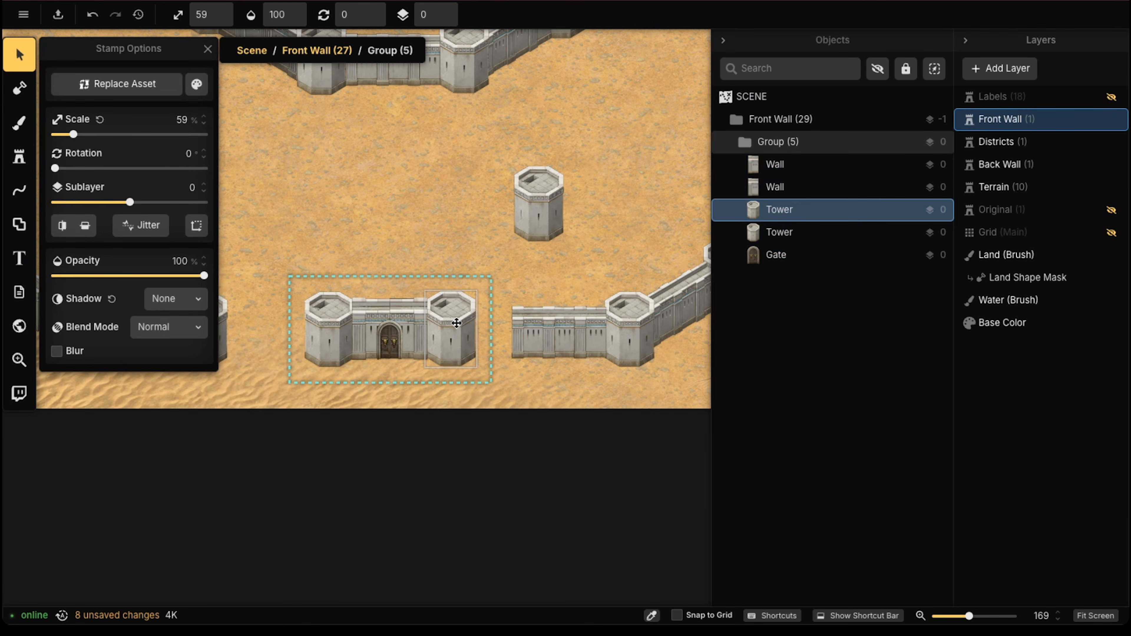
{"action": "left_click", "coordinate": [456, 325]}
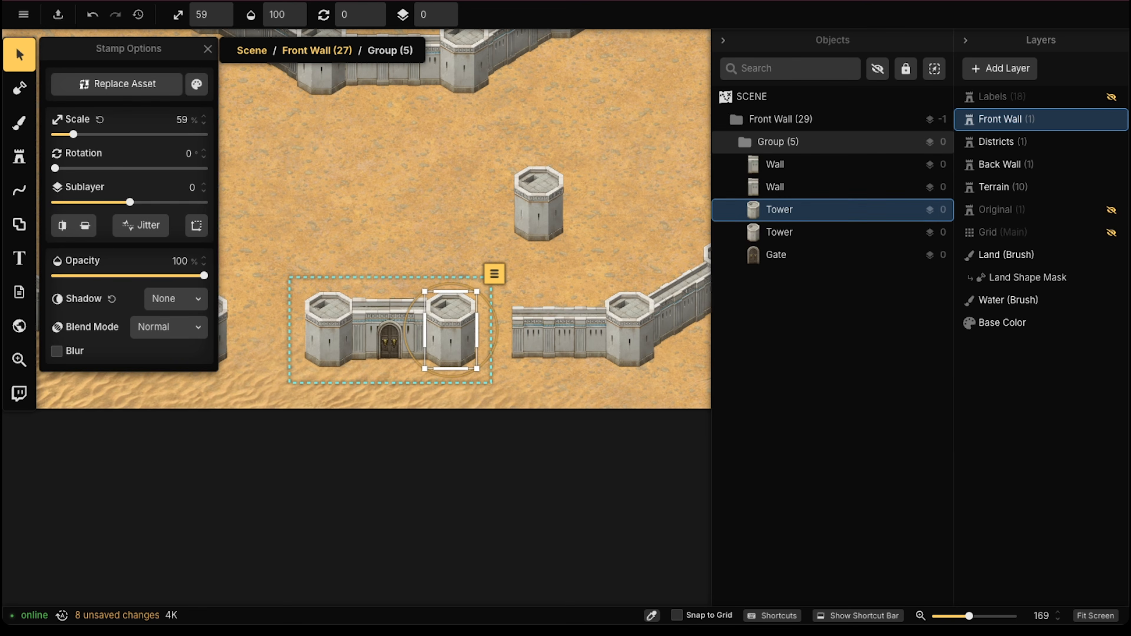
{"action": "key", "text": "Escape"}
{"action": "scroll", "coordinate": [312, 306], "scroll_direction": "down", "scroll_amount": 3}
{"action": "key", "text": "Escape"}
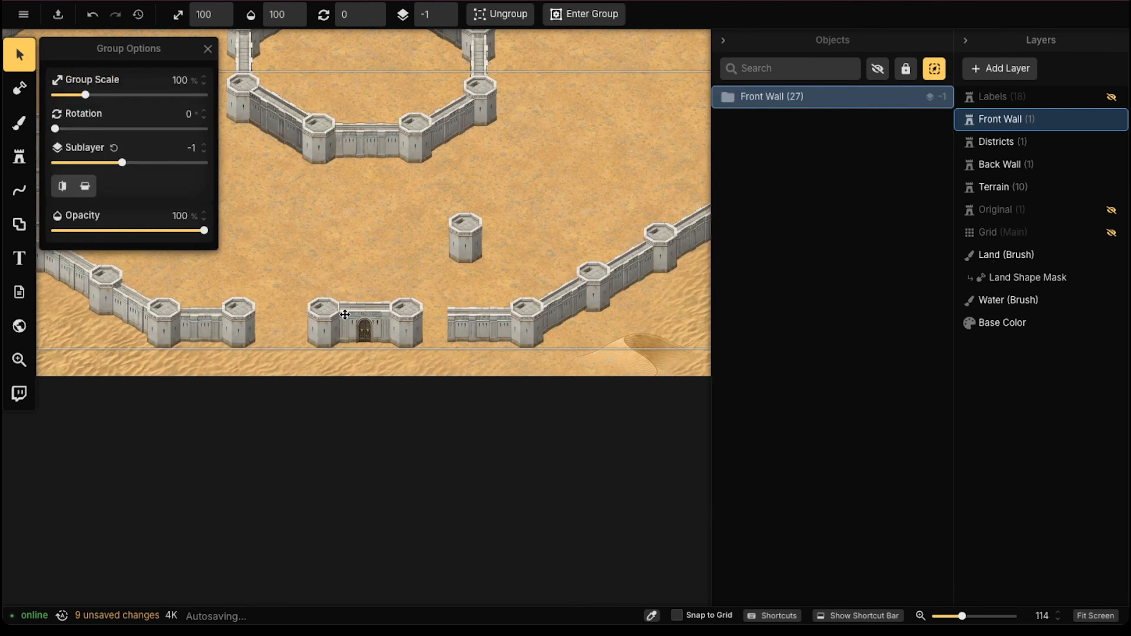
{"action": "double_click", "coordinate": [454, 236]}
{"action": "left_click_drag", "start_coordinate": [455, 236], "coordinate": [410, 236]}
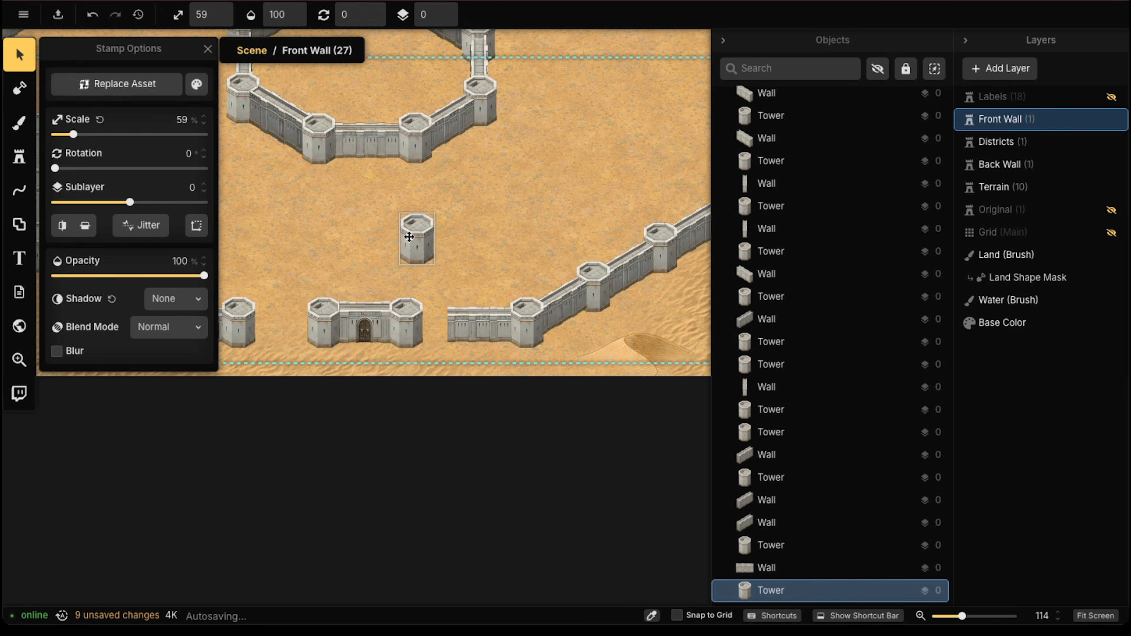
{"action": "key", "text": "Delete"}
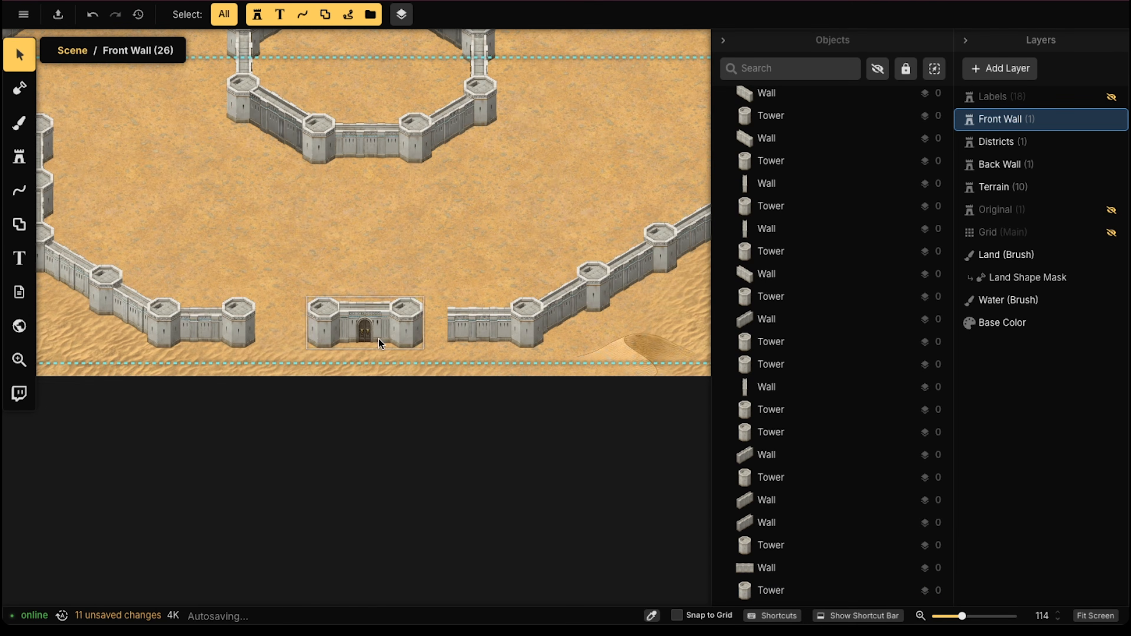
- Nudge the gatehouse group slightly right
{"action": "left_click", "coordinate": [380, 334]}
{"action": "left_click_drag", "start_coordinate": [380, 334], "coordinate": [381, 334]}
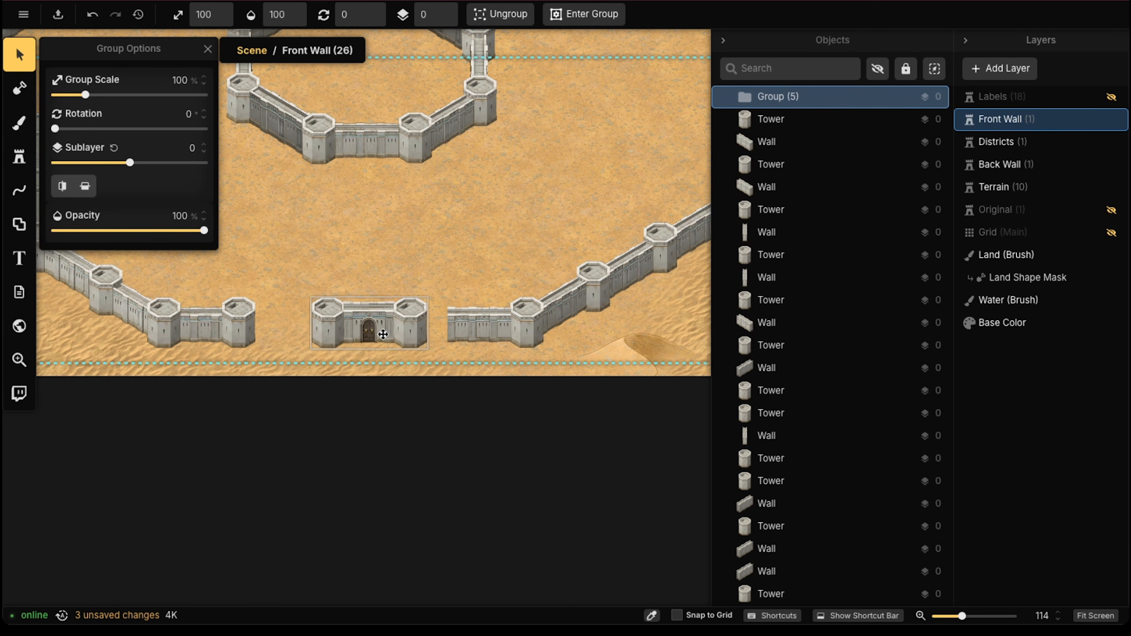
{"action": "left_click", "coordinate": [459, 332]}
{"action": "left_click", "coordinate": [364, 328]}
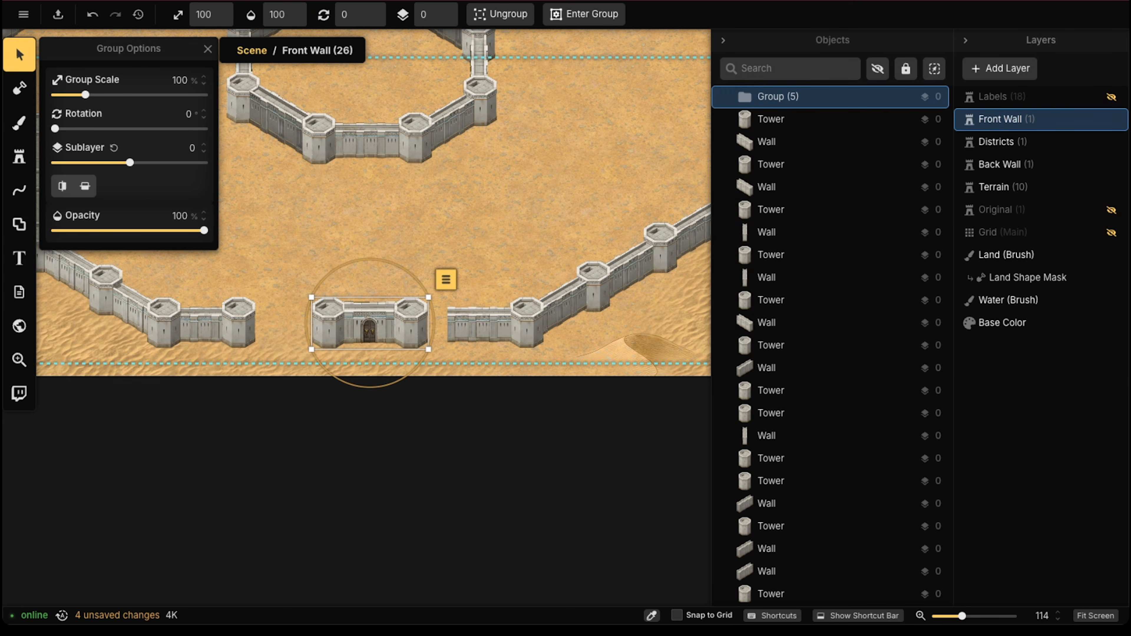
{"action": "left_click", "coordinate": [19, 156]}
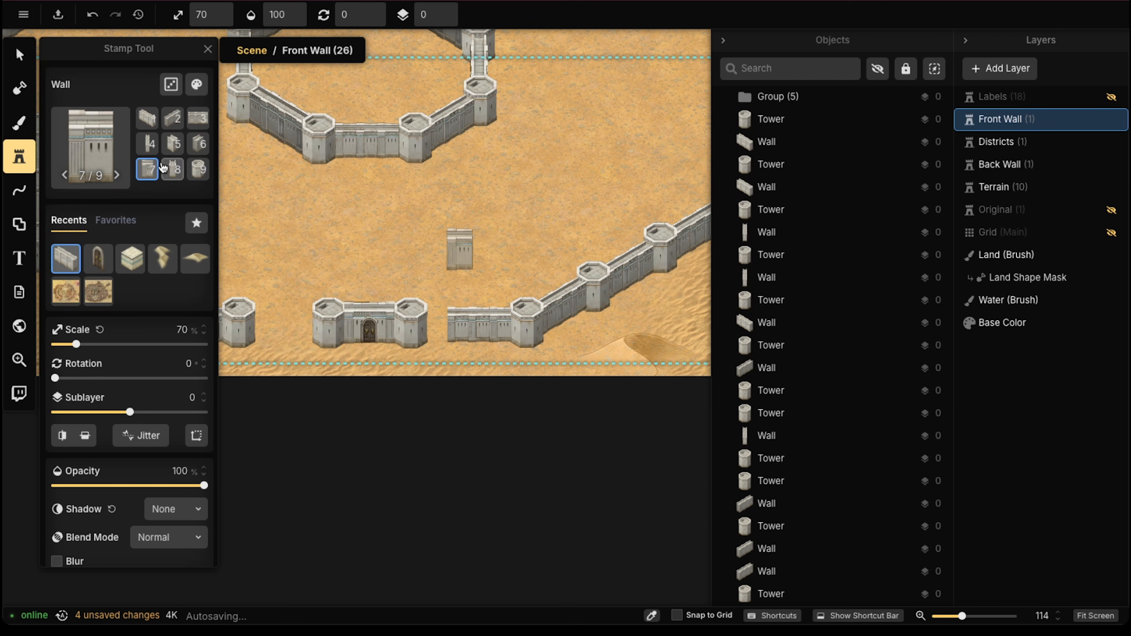
- Place Wall variant 7 beside the gatehouse and long variant 3 in the gap
{"action": "scroll", "coordinate": [427, 314], "scroll_direction": "up", "scroll_amount": 5}
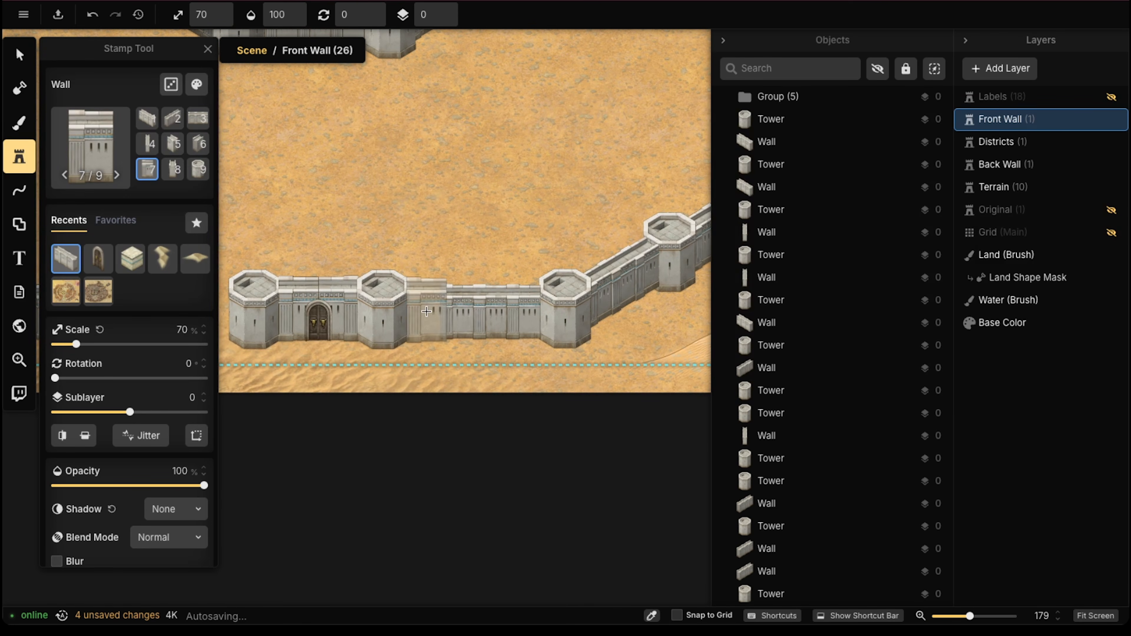
{"action": "left_click", "coordinate": [425, 313]}
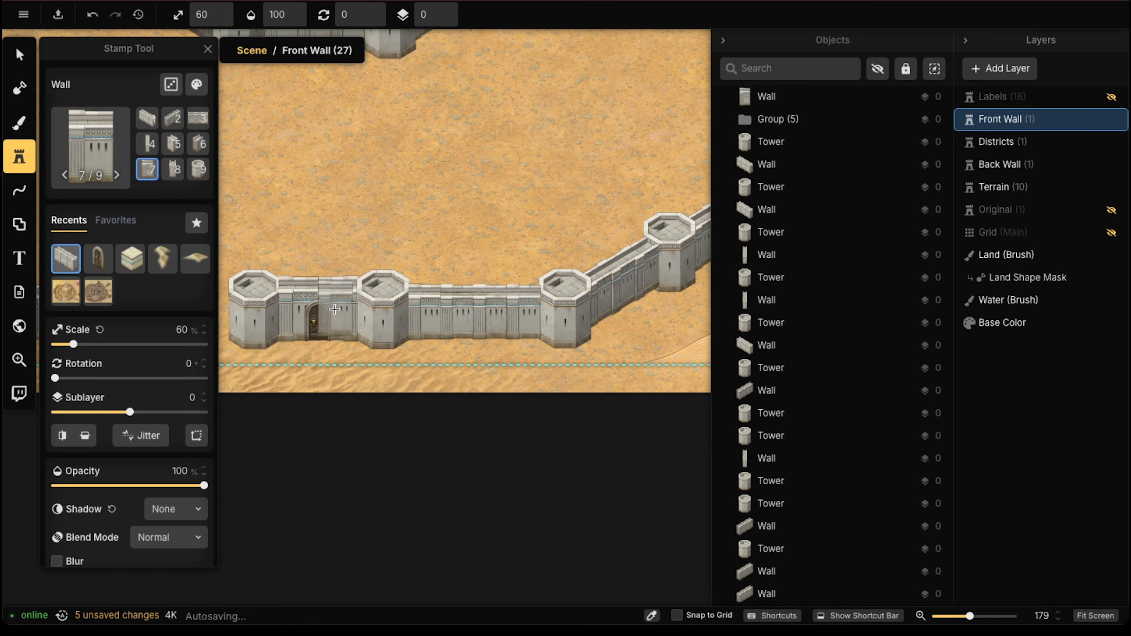
{"action": "scroll", "coordinate": [487, 309], "scroll_direction": "left", "scroll_amount": 5}
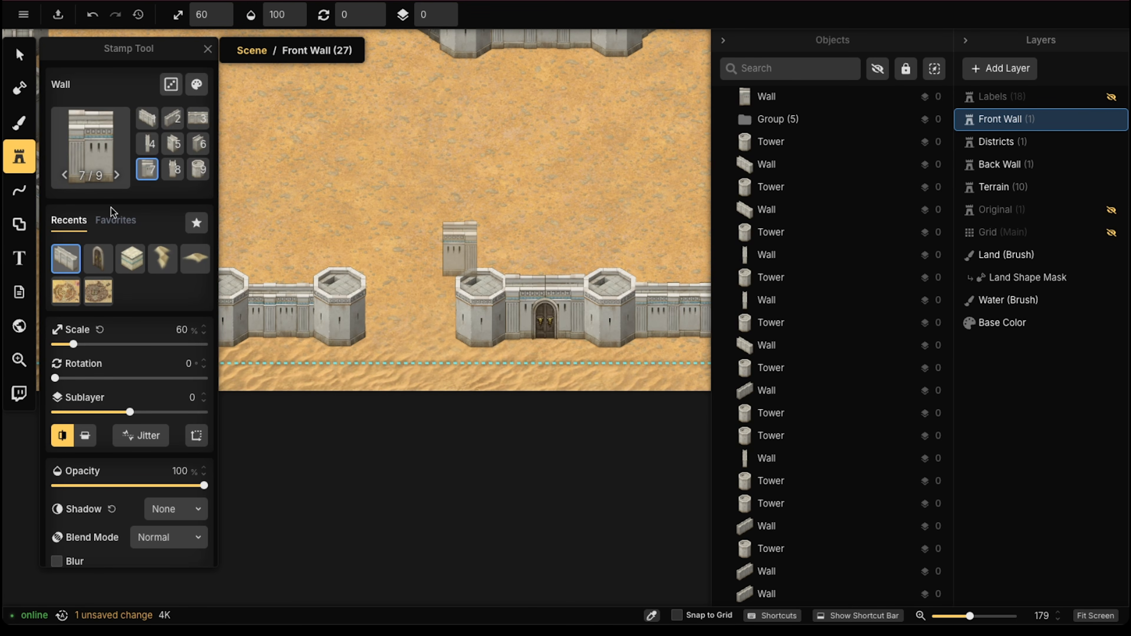
{"action": "left_click", "coordinate": [198, 118]}
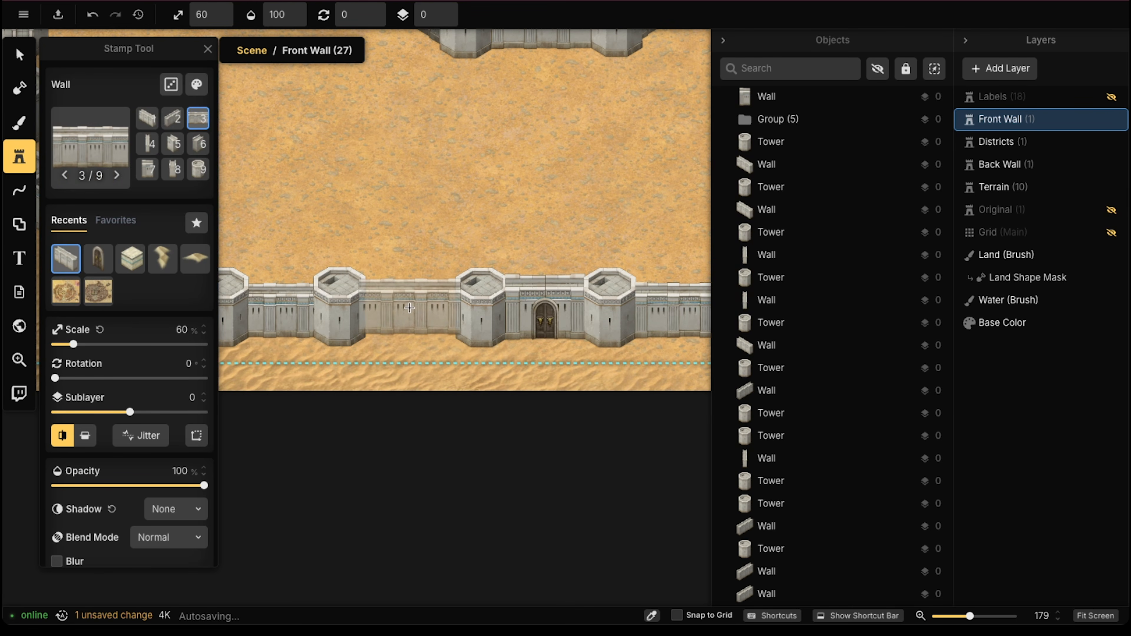
{"action": "left_click", "coordinate": [411, 309]}
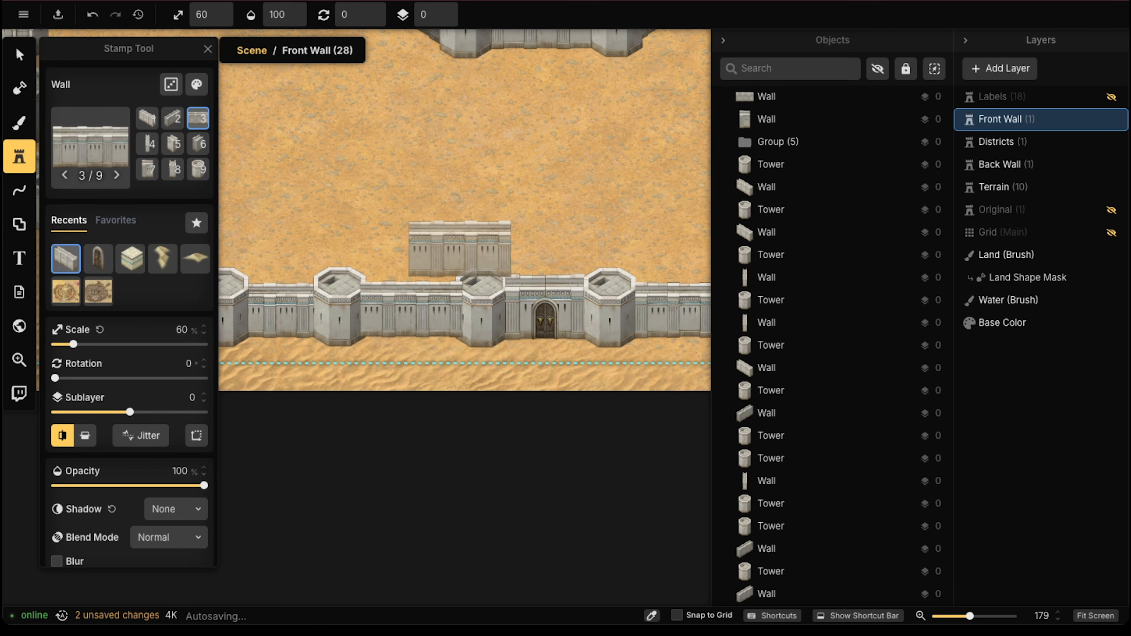
- Push the new wall section down to sublayer -1 behind the towers
{"action": "key", "text": "v"}
{"action": "left_click", "coordinate": [414, 298]}
{"action": "key", "text": "minus"}
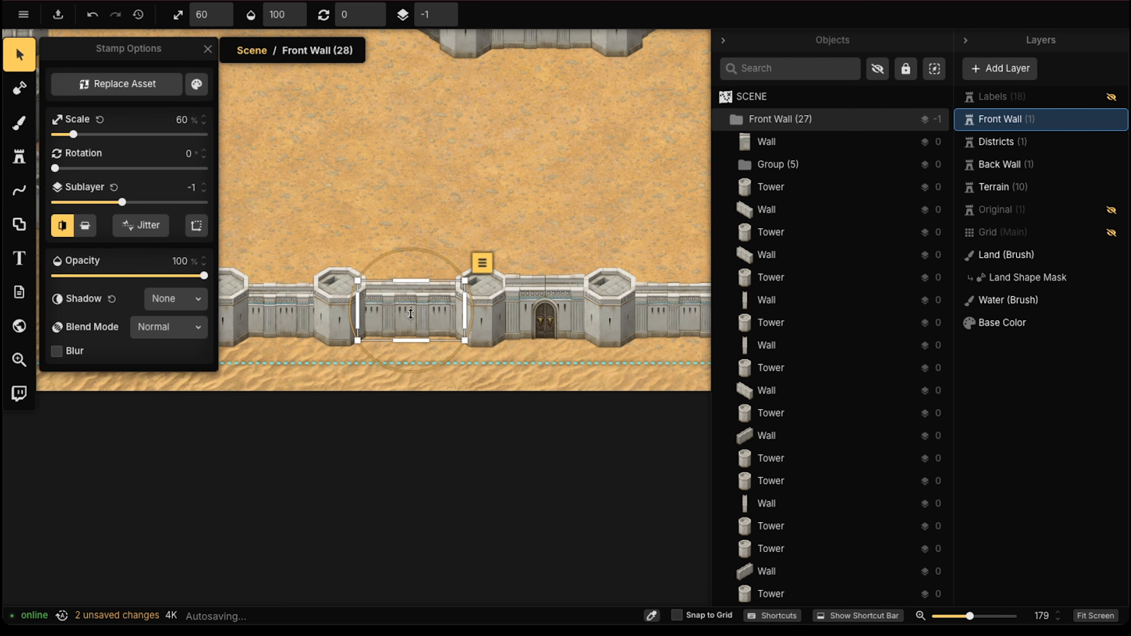
{"action": "key", "text": "Escape"}
{"action": "scroll", "coordinate": [399, 324], "scroll_direction": "down", "scroll_amount": 3}
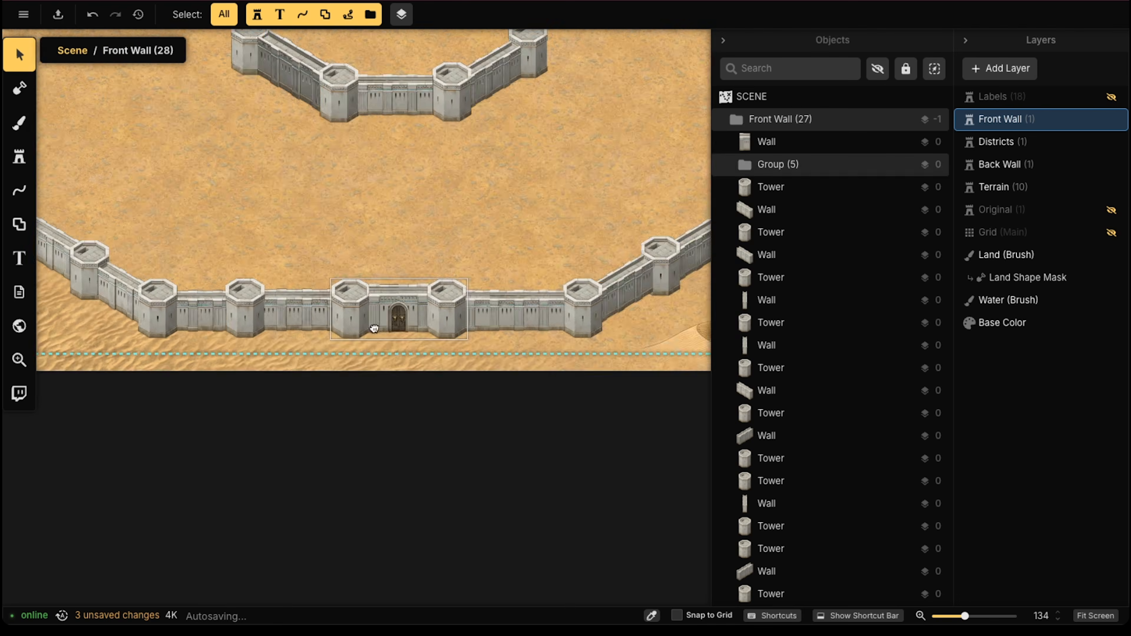
{"action": "key", "text": "Escape"}
- Delete the stray Gate stamp and bring the octagonal inner wall into view
{"action": "left_click", "coordinate": [16, 163]}
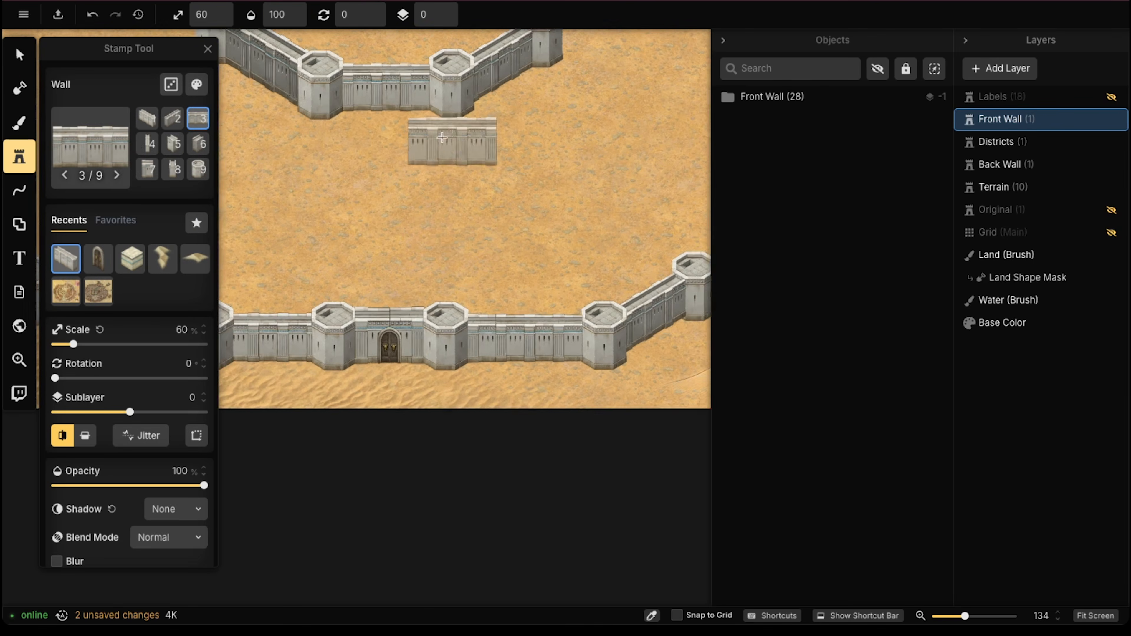
{"action": "left_click", "coordinate": [98, 259]}
{"action": "scroll", "coordinate": [410, 109], "scroll_direction": "up", "scroll_amount": 4}
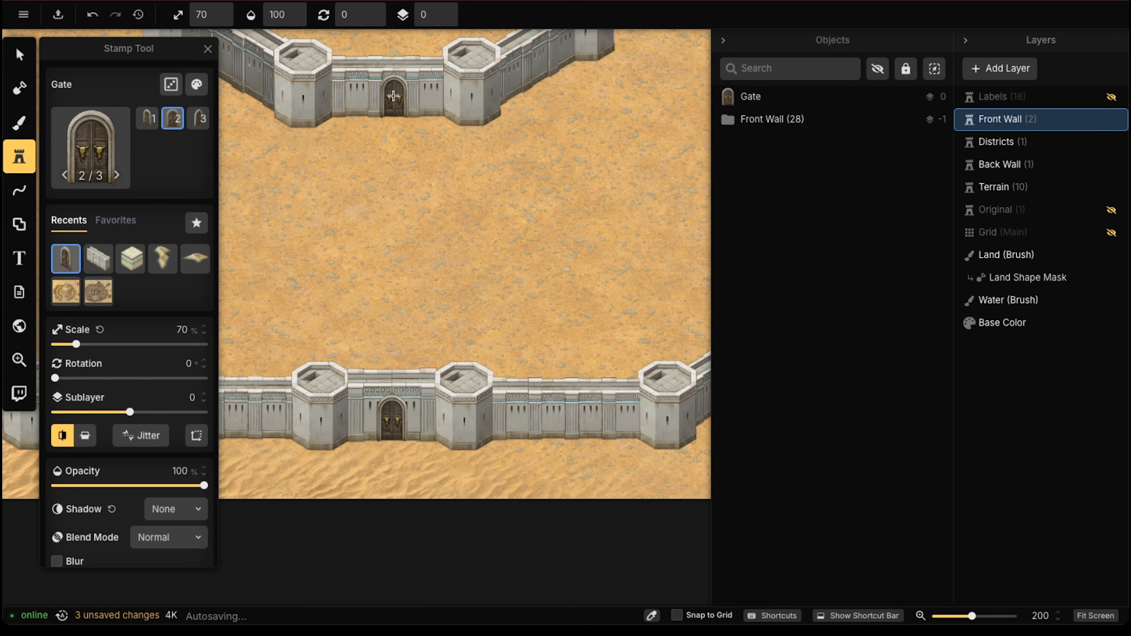
{"action": "scroll", "coordinate": [263, 60], "scroll_direction": "down", "scroll_amount": 1}
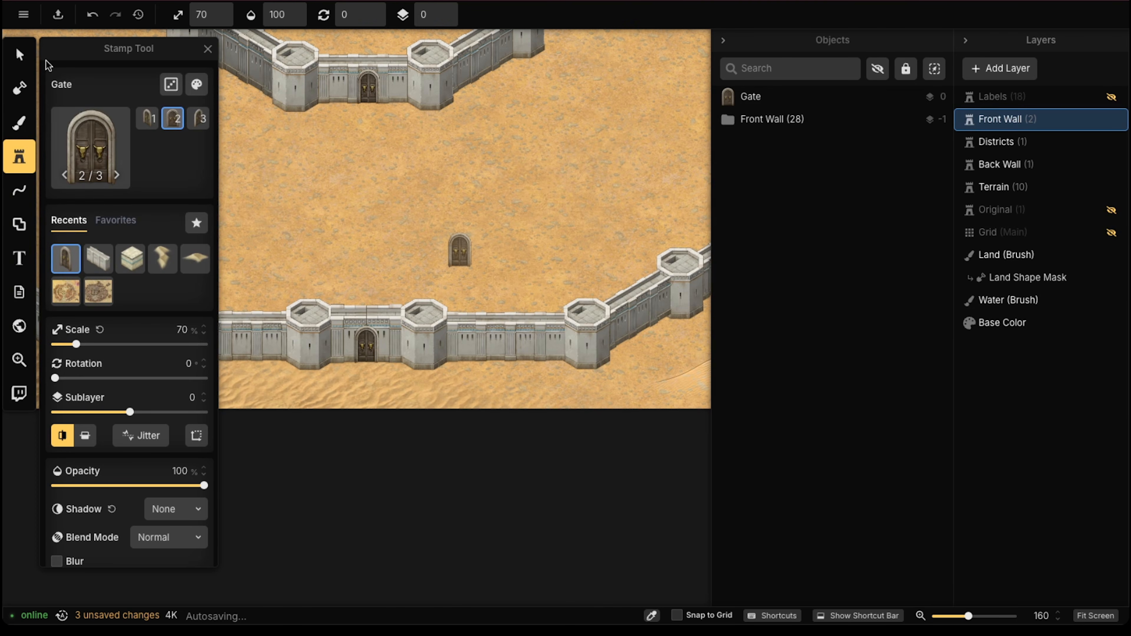
{"action": "left_click", "coordinate": [27, 55]}
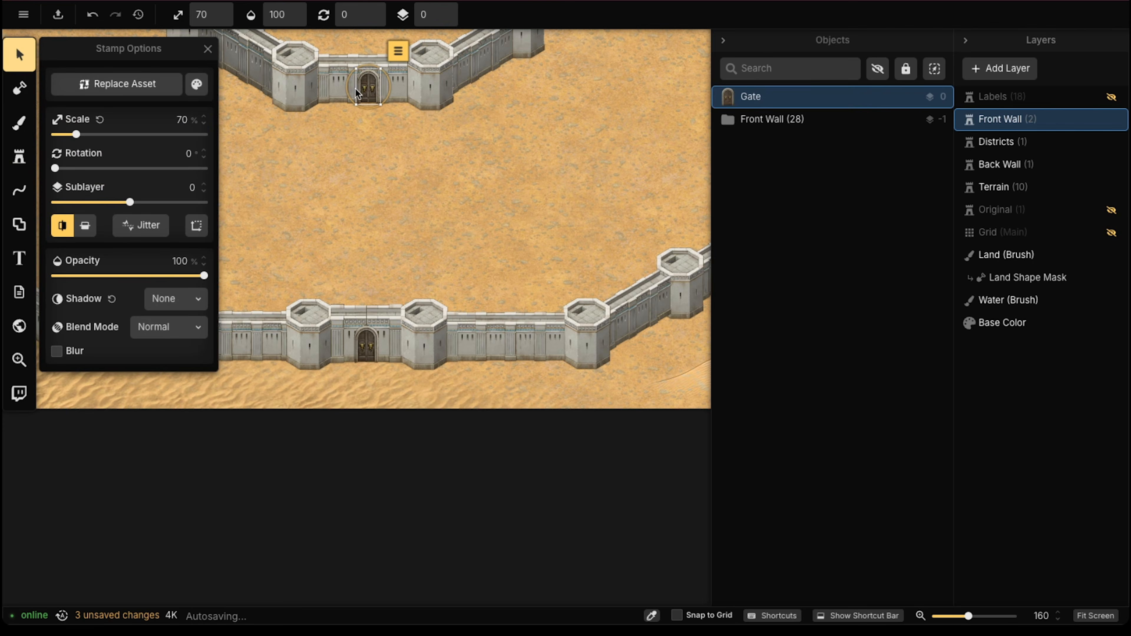
{"action": "key", "text": "Delete"}
{"action": "scroll", "coordinate": [371, 91], "scroll_direction": "down", "scroll_amount": 2}
{"action": "left_click_drag", "start_coordinate": [366, 94], "coordinate": [388, 193]}
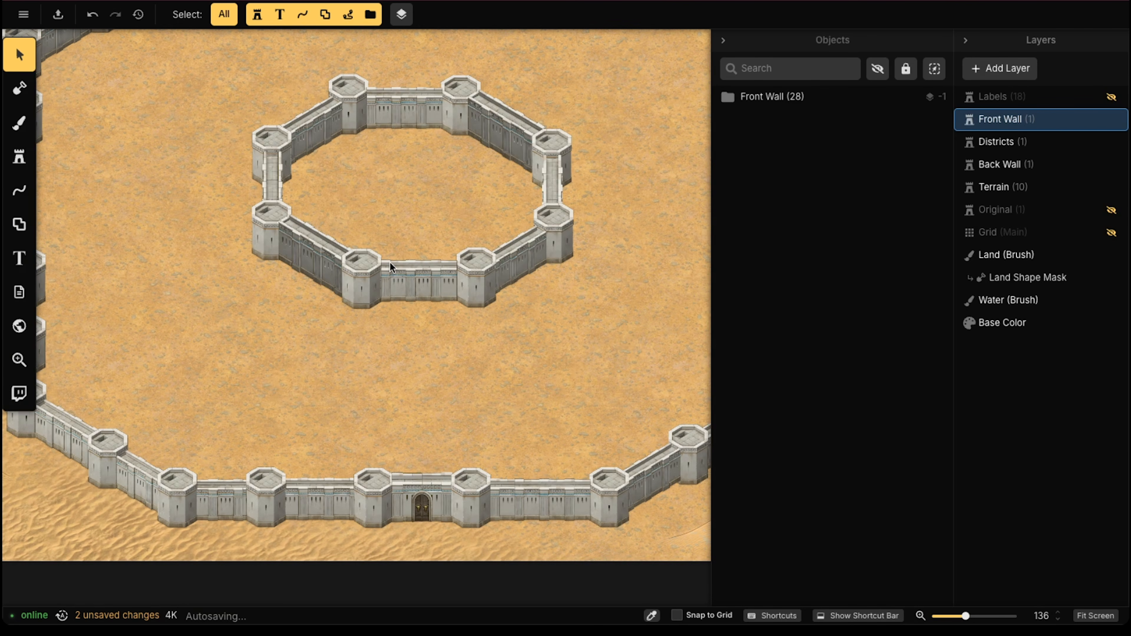
{"action": "scroll", "coordinate": [389, 263], "scroll_direction": "up", "scroll_amount": 1}
- On the Districts layer, stamp a Gate into the Garden octagon's front wall
{"action": "left_click", "coordinate": [997, 142]}
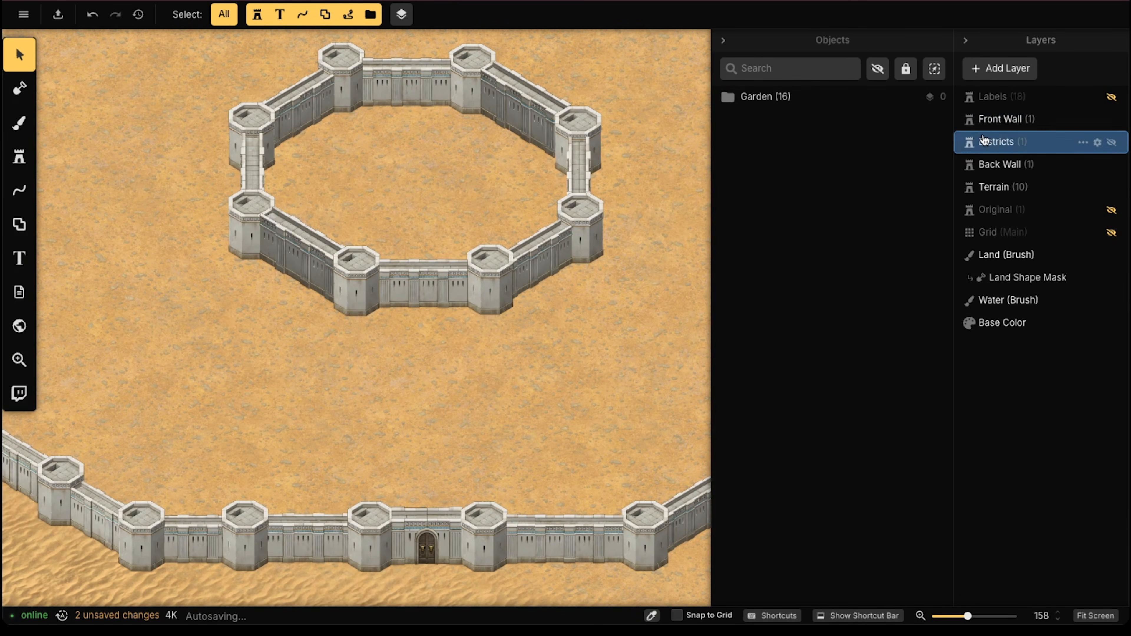
{"action": "scroll", "coordinate": [382, 130], "scroll_direction": "down", "scroll_amount": 1}
{"action": "left_click", "coordinate": [355, 104]}
{"action": "double_click", "coordinate": [355, 104]}
{"action": "left_click", "coordinate": [18, 157]}
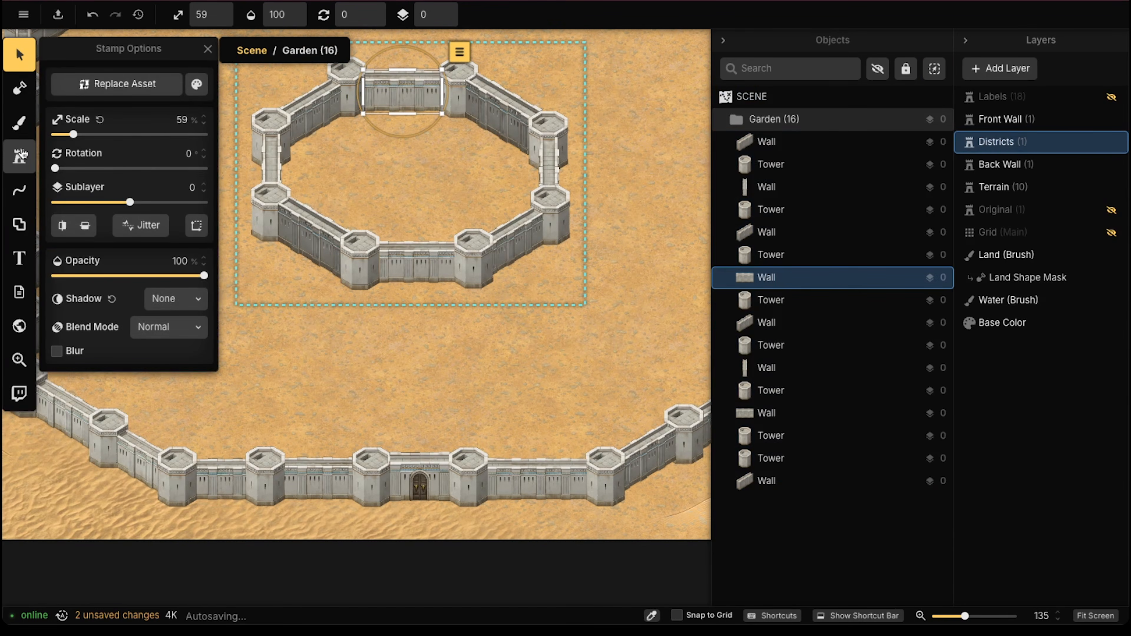
{"action": "scroll", "coordinate": [423, 277], "scroll_direction": "up", "scroll_amount": 3}
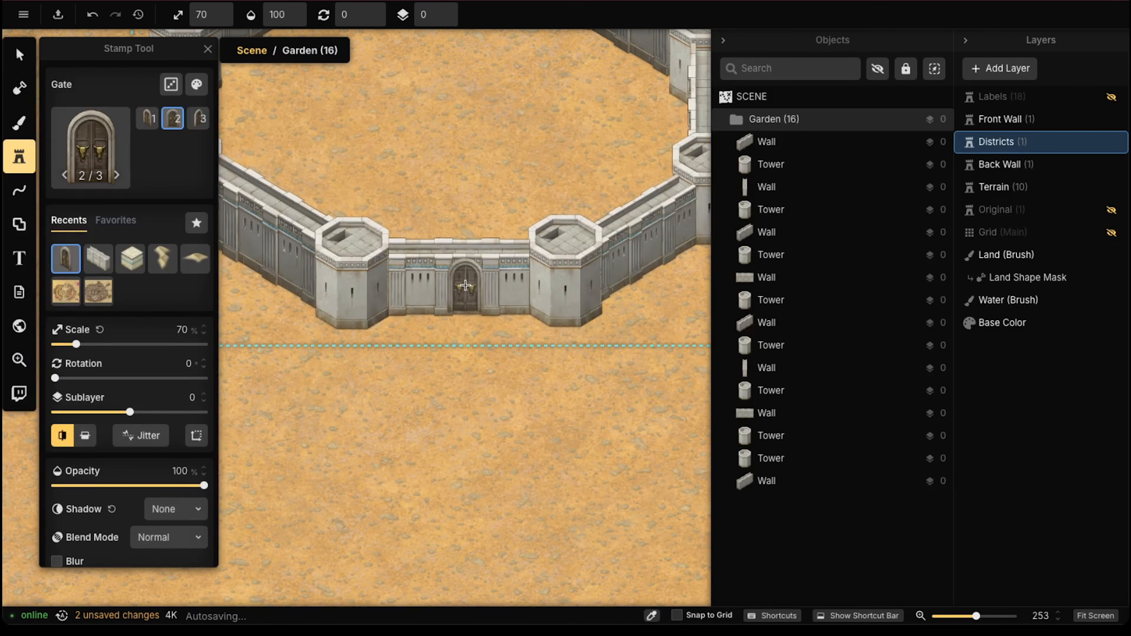
{"action": "left_click", "coordinate": [468, 290]}
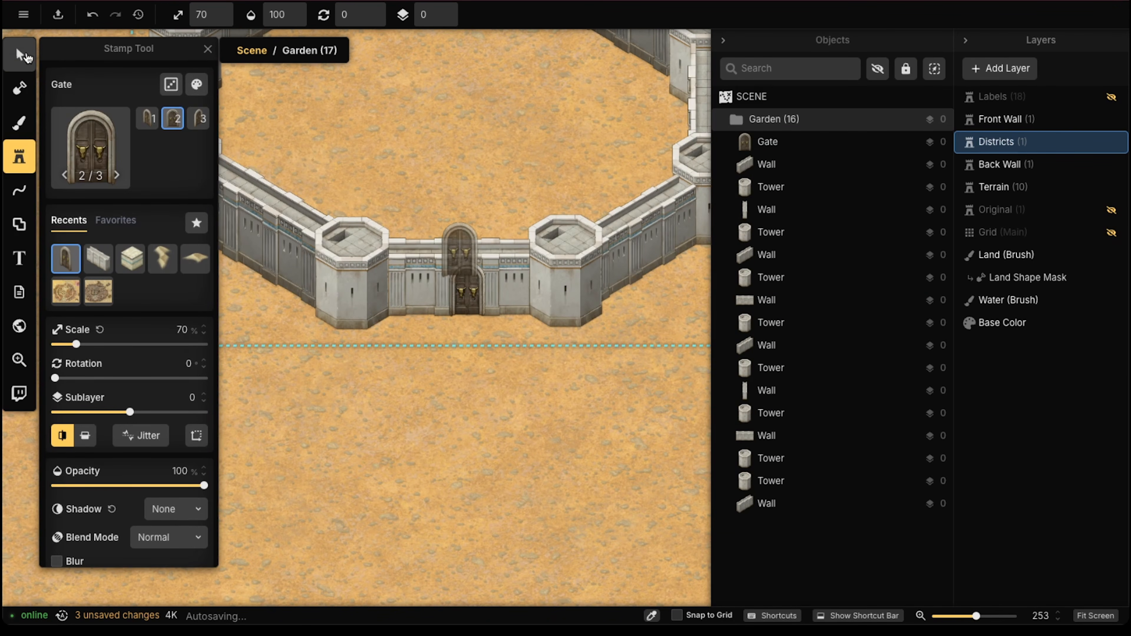
{"action": "left_click", "coordinate": [20, 55]}
- Exit the Garden group and drag the octagon slightly down
{"action": "key", "text": "Escape"}
{"action": "scroll", "coordinate": [279, 192], "scroll_direction": "down", "scroll_amount": 5}
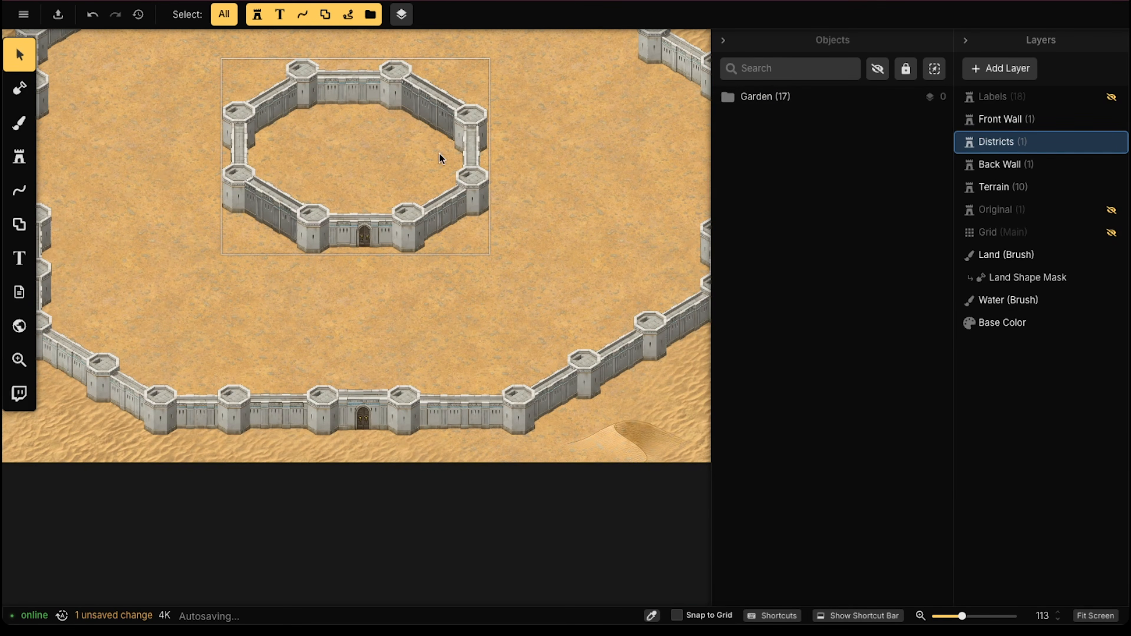
{"action": "left_click", "coordinate": [417, 219]}
{"action": "left_click_drag", "start_coordinate": [417, 219], "coordinate": [420, 228]}
{"action": "scroll", "coordinate": [401, 225], "scroll_direction": "down", "scroll_amount": 3}
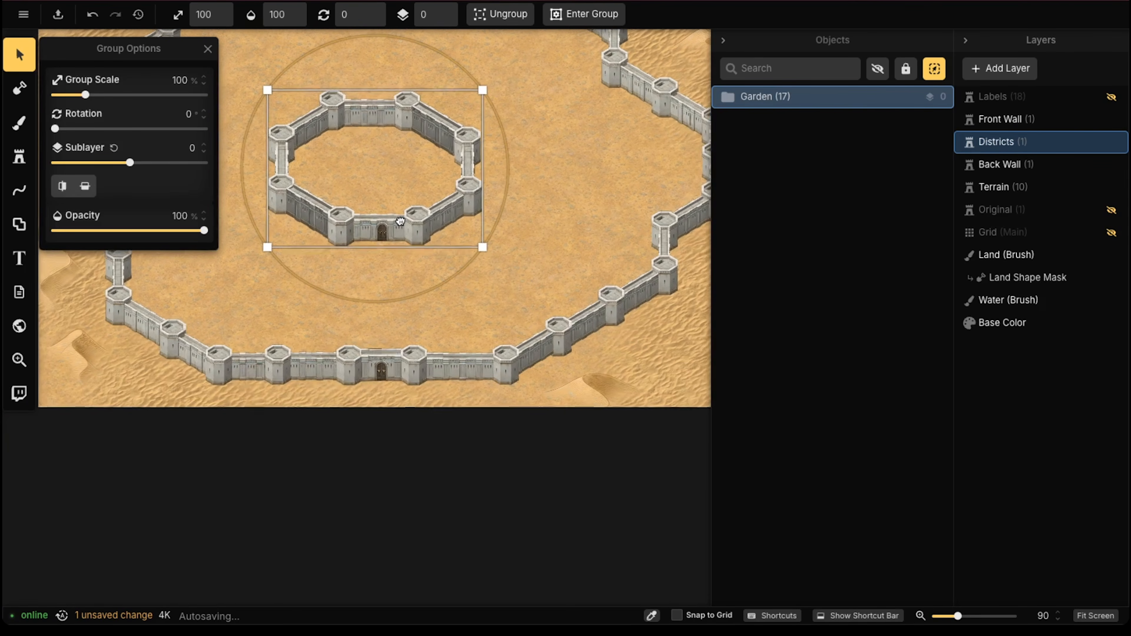
{"action": "left_click_drag", "start_coordinate": [401, 223], "coordinate": [401, 220]}
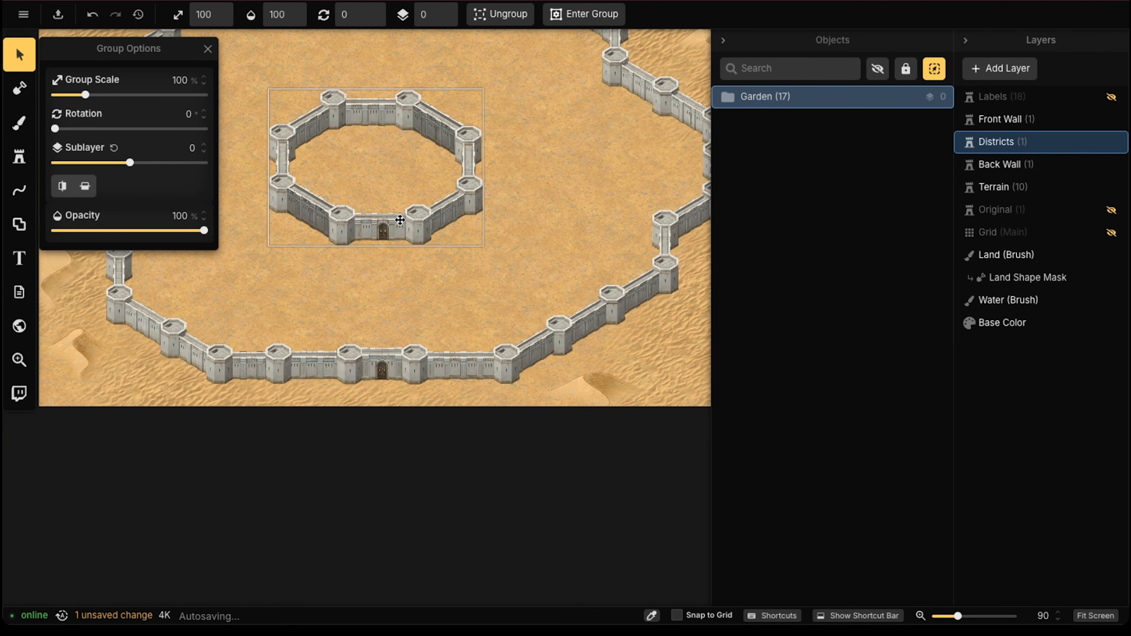
{"action": "left_click", "coordinate": [320, 163]}
{"action": "scroll", "coordinate": [320, 163], "scroll_direction": "down", "scroll_amount": 4}
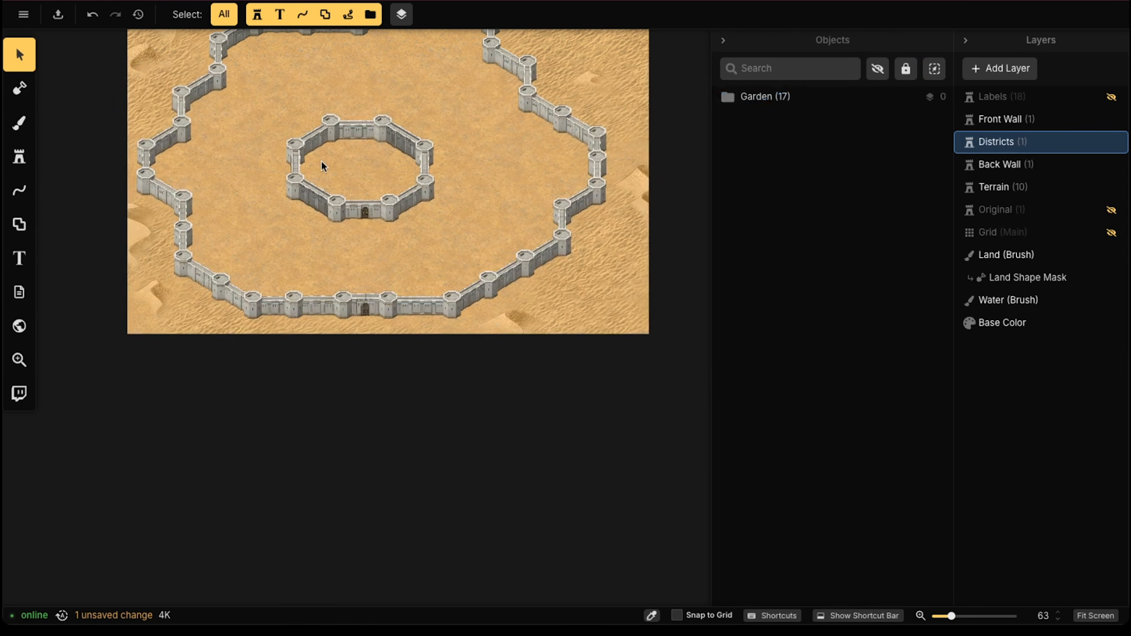
- Drag the garden wall group to a new position and deselect it
{"action": "left_click", "coordinate": [380, 134]}
{"action": "left_click_drag", "start_coordinate": [380, 135], "coordinate": [483, 174]}
{"action": "key", "text": "Escape"}
{"action": "scroll", "coordinate": [377, 135], "scroll_direction": "down", "scroll_amount": 3}
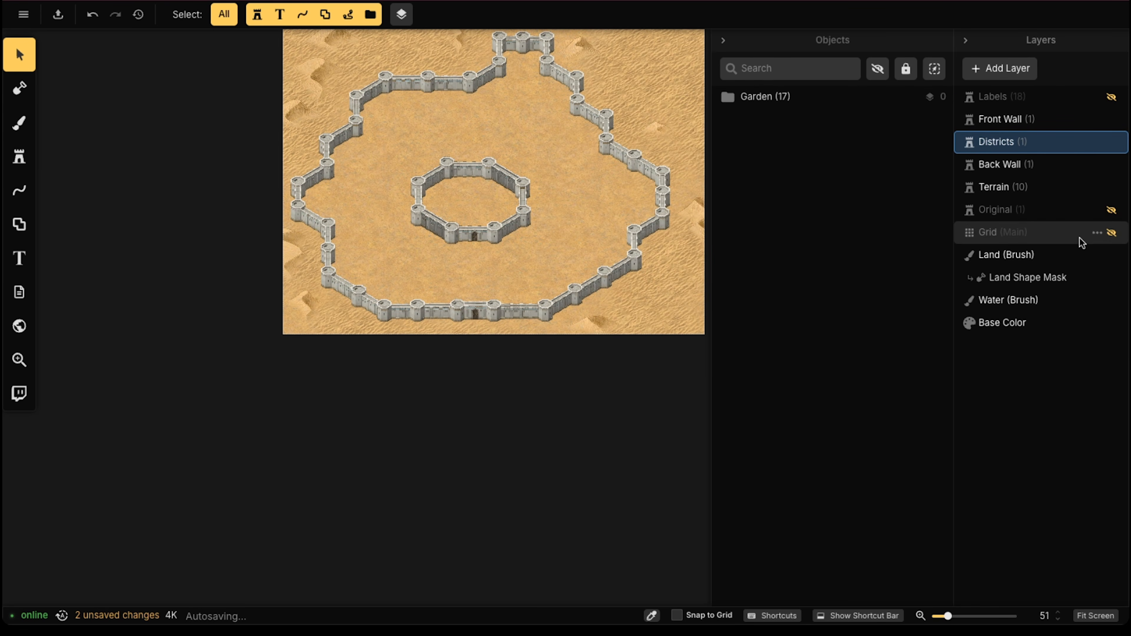
- Unhide the Original town map layer and zoom in on the inner octagon
{"action": "left_click", "coordinate": [1111, 211]}
{"action": "scroll", "coordinate": [445, 183], "scroll_direction": "up", "scroll_amount": 3}
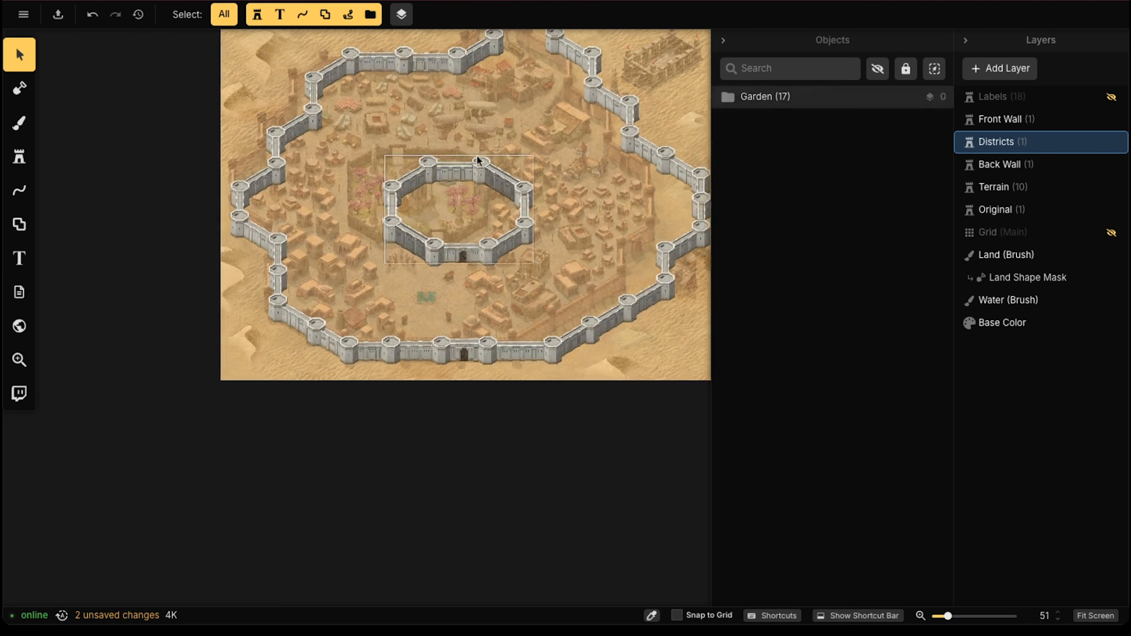
{"action": "scroll", "coordinate": [395, 198], "scroll_direction": "up", "scroll_amount": 3}
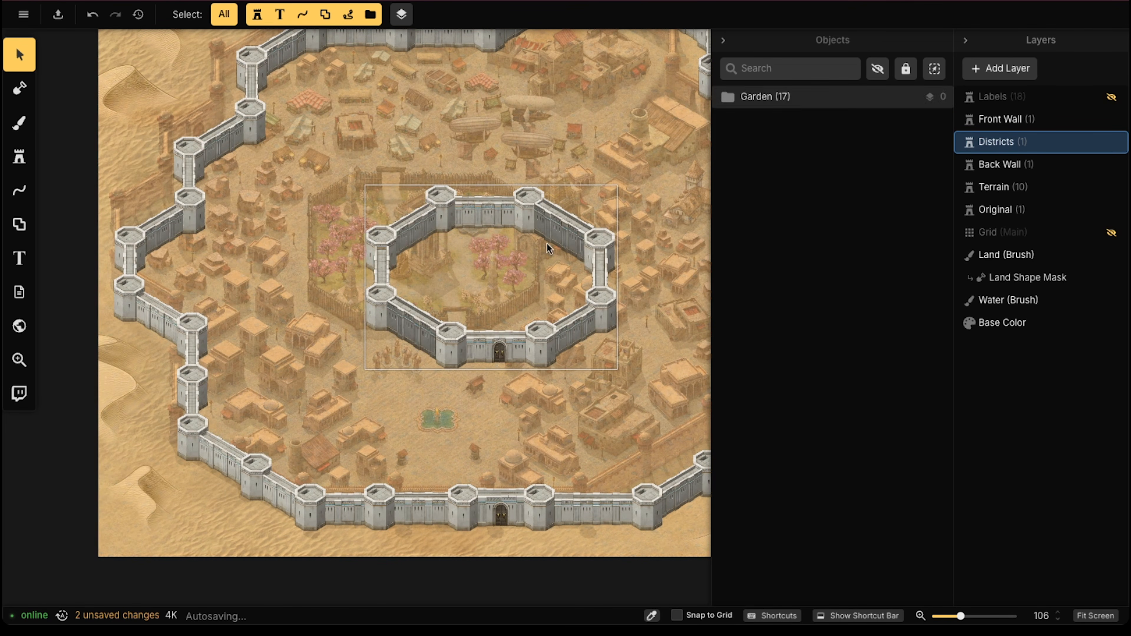
{"action": "scroll", "coordinate": [335, 213], "scroll_direction": "right", "scroll_amount": 5}
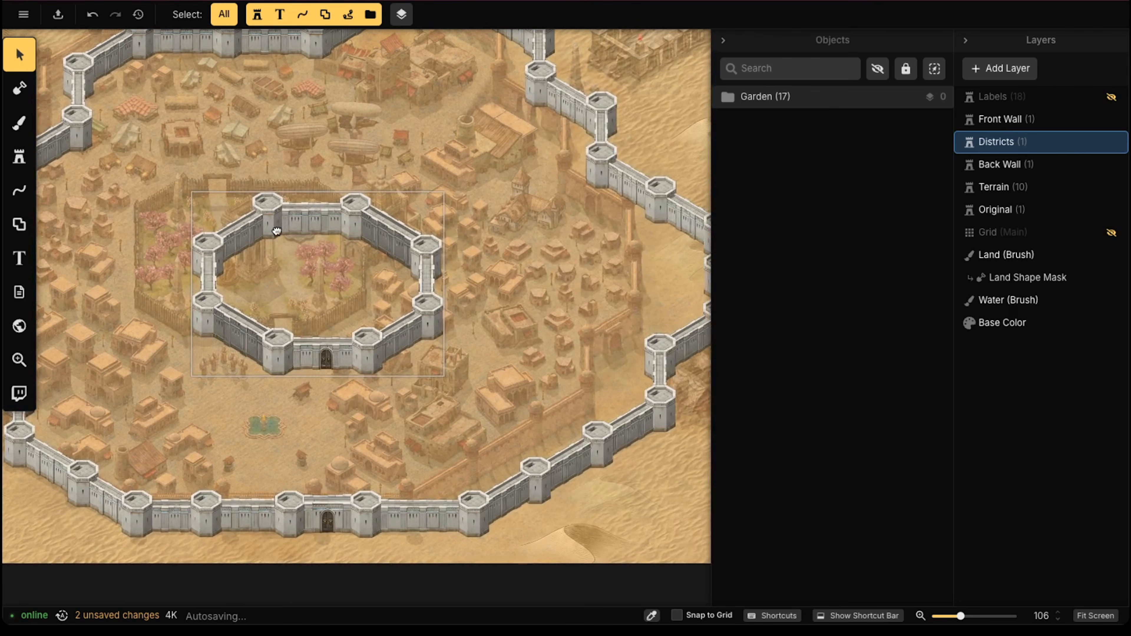
{"action": "scroll", "coordinate": [277, 229], "scroll_direction": "right", "scroll_amount": 1}
{"action": "scroll", "coordinate": [277, 230], "scroll_direction": "down", "scroll_amount": 1}
{"action": "scroll", "coordinate": [333, 222], "scroll_direction": "down", "scroll_amount": 1}
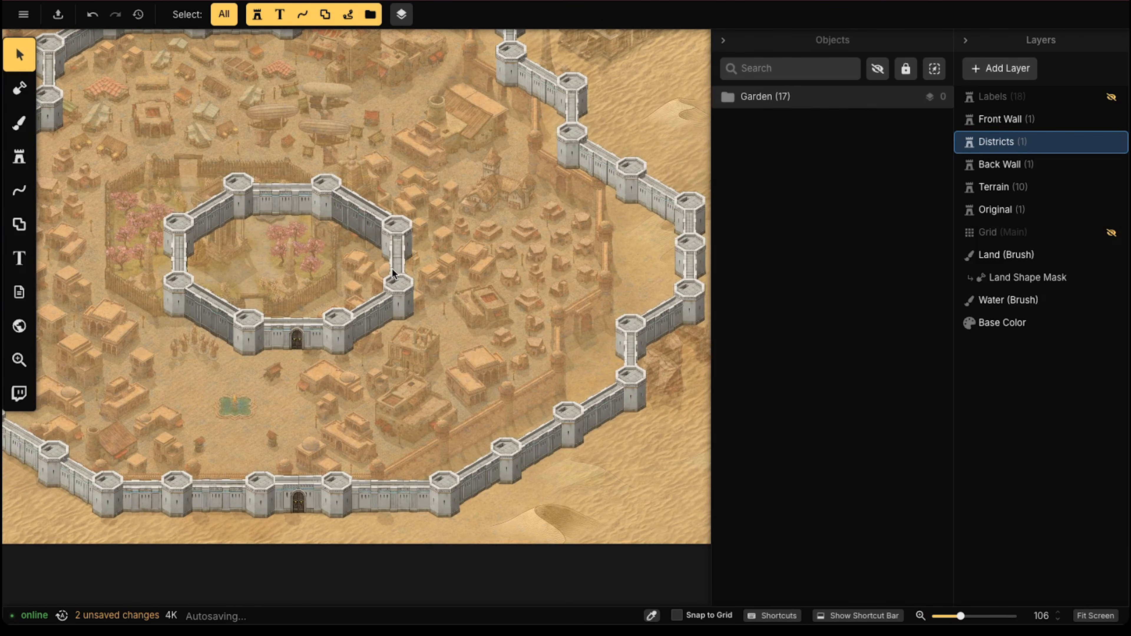
- Inside the Garden group, delete the two towers on the octagon's right side
{"action": "double_click", "coordinate": [393, 269]}
{"action": "scroll", "coordinate": [391, 265], "scroll_direction": "up", "scroll_amount": 3}
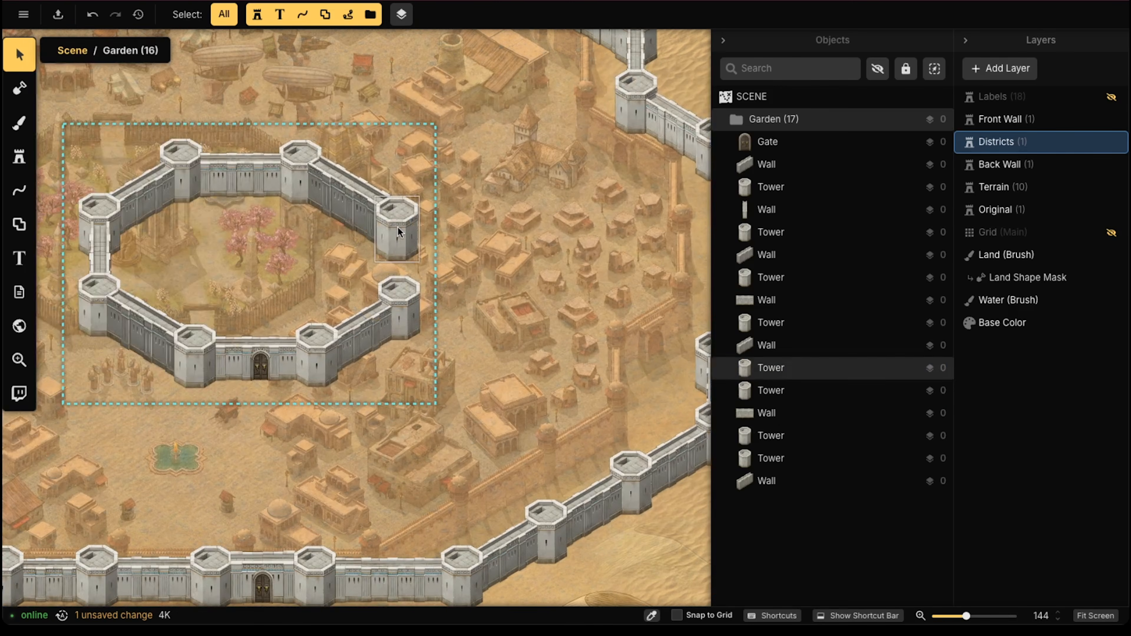
{"action": "key", "text": "Delete"}
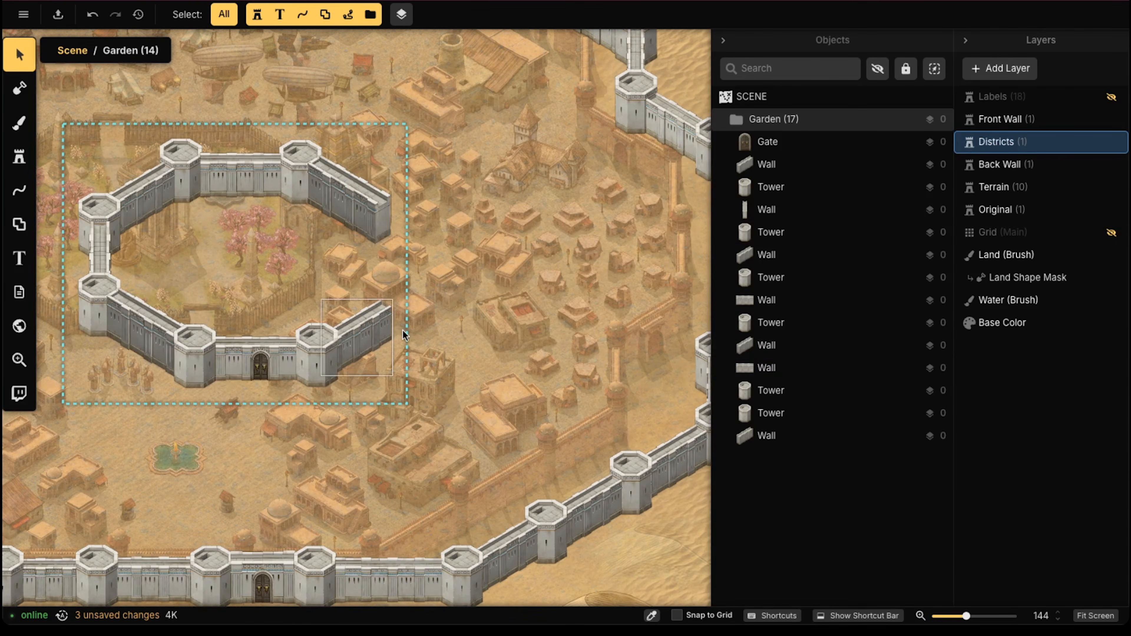
- Search the stamp catalog for 'class' and choose the stone Platforms stamp
{"action": "left_click", "coordinate": [24, 160]}
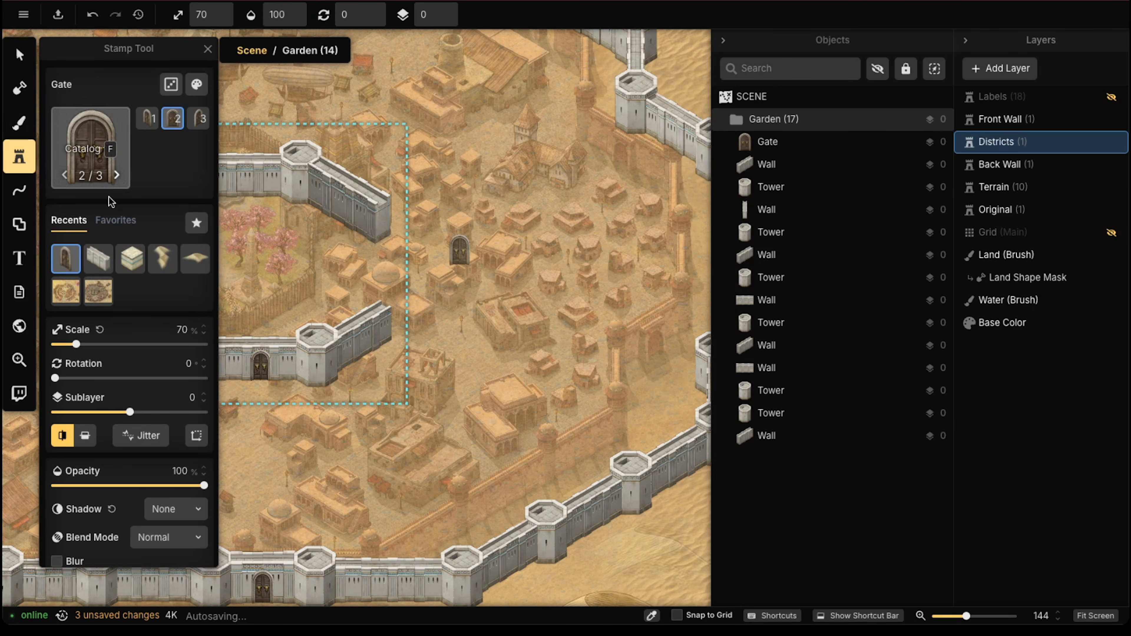
{"action": "left_click", "coordinate": [127, 261]}
{"action": "left_click", "coordinate": [107, 142]}
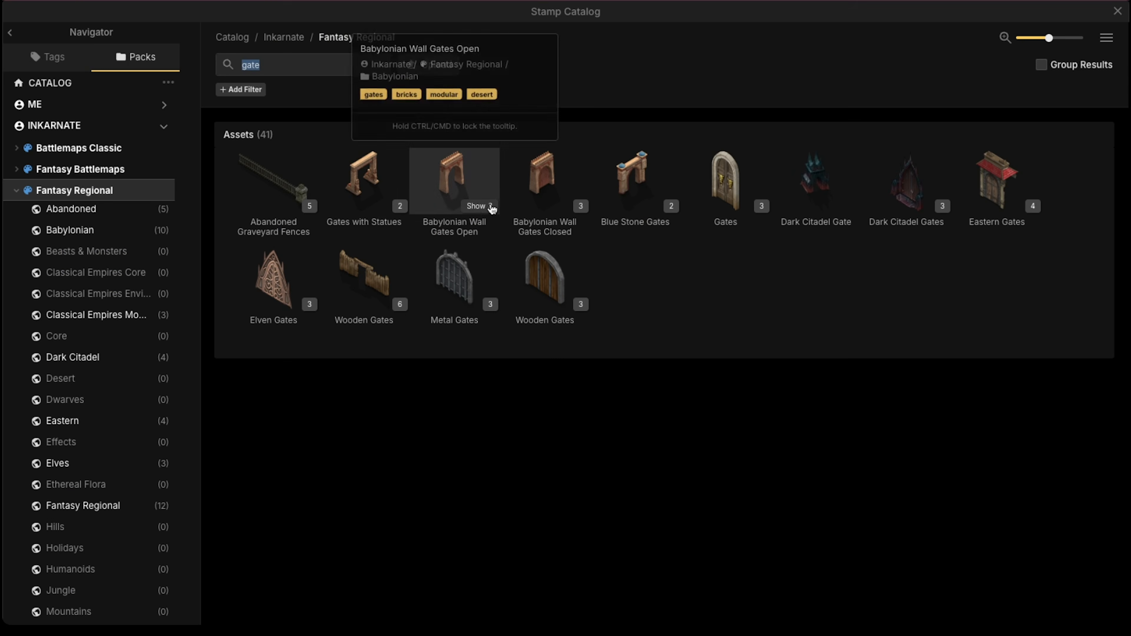
{"action": "type", "text": "classical"}
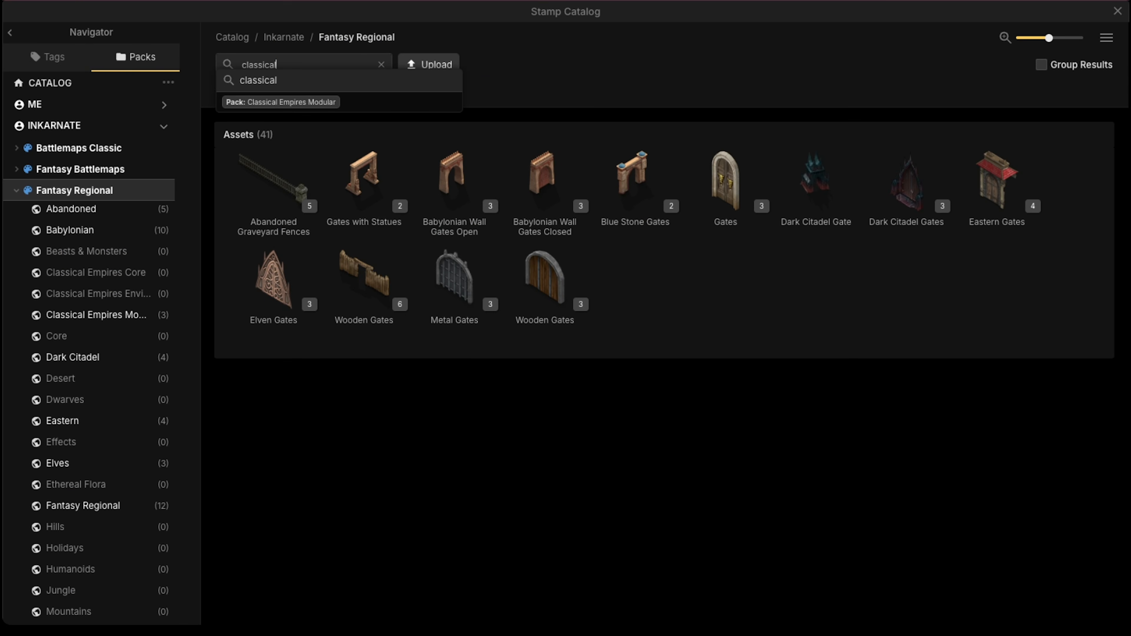
{"action": "key", "text": "Return"}
{"action": "scroll", "coordinate": [626, 387], "scroll_direction": "down", "scroll_amount": 20}
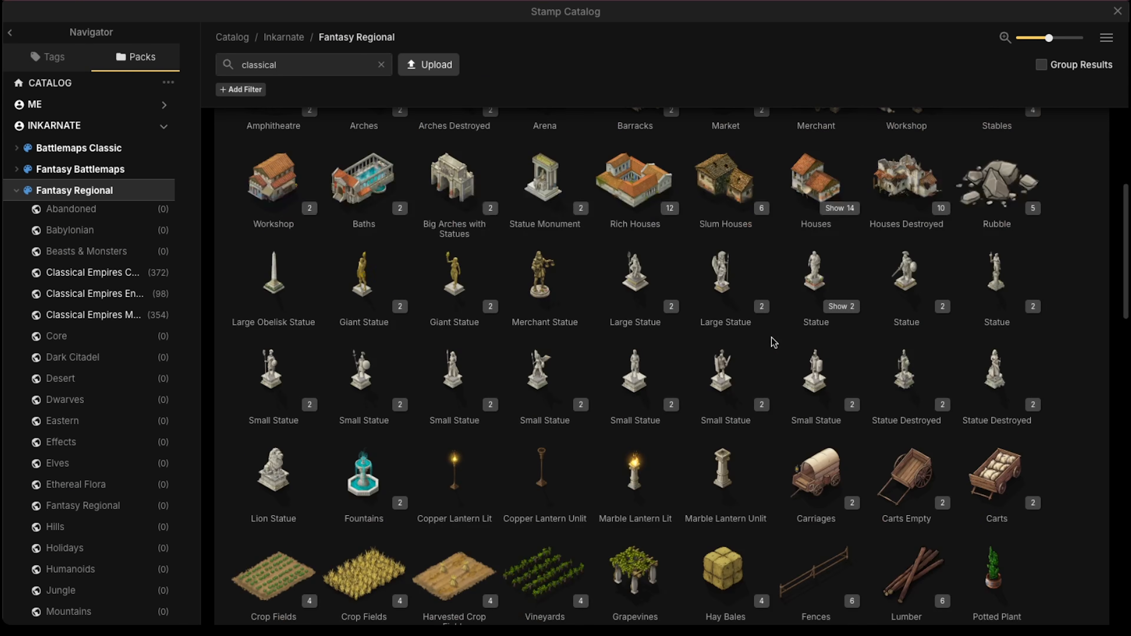
{"action": "scroll", "coordinate": [627, 387], "scroll_direction": "down", "scroll_amount": 8}
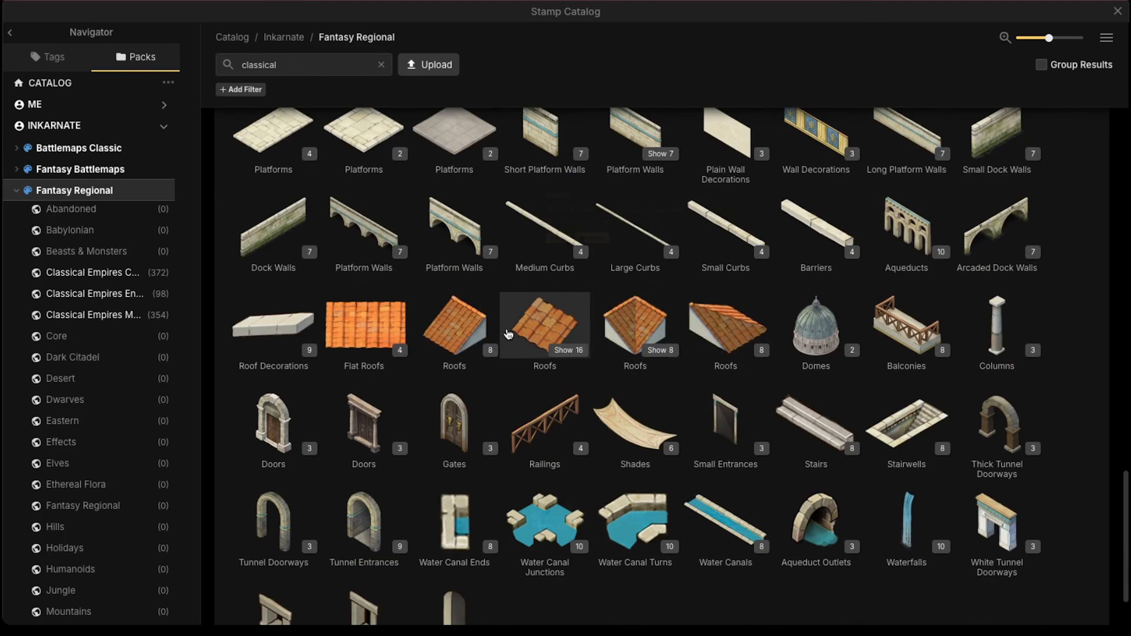
{"action": "scroll", "coordinate": [597, 328], "scroll_direction": "down", "scroll_amount": 1}
{"action": "scroll", "coordinate": [597, 328], "scroll_direction": "up", "scroll_amount": 8}
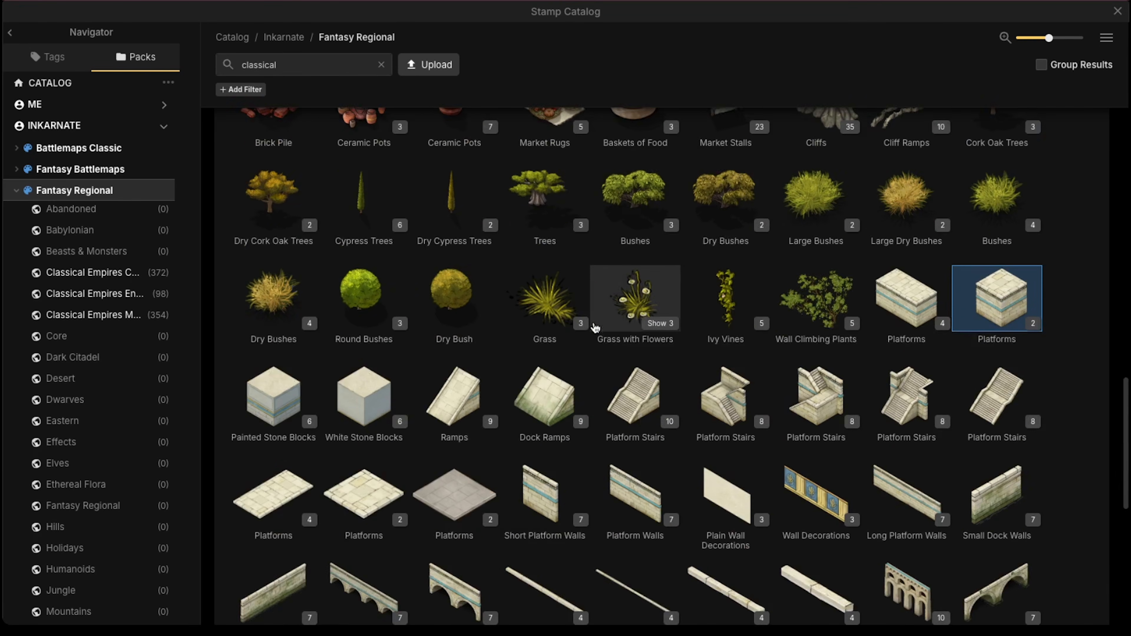
{"action": "left_click", "coordinate": [904, 327]}
{"action": "scroll", "coordinate": [436, 230], "scroll_direction": "up", "scroll_amount": 4}
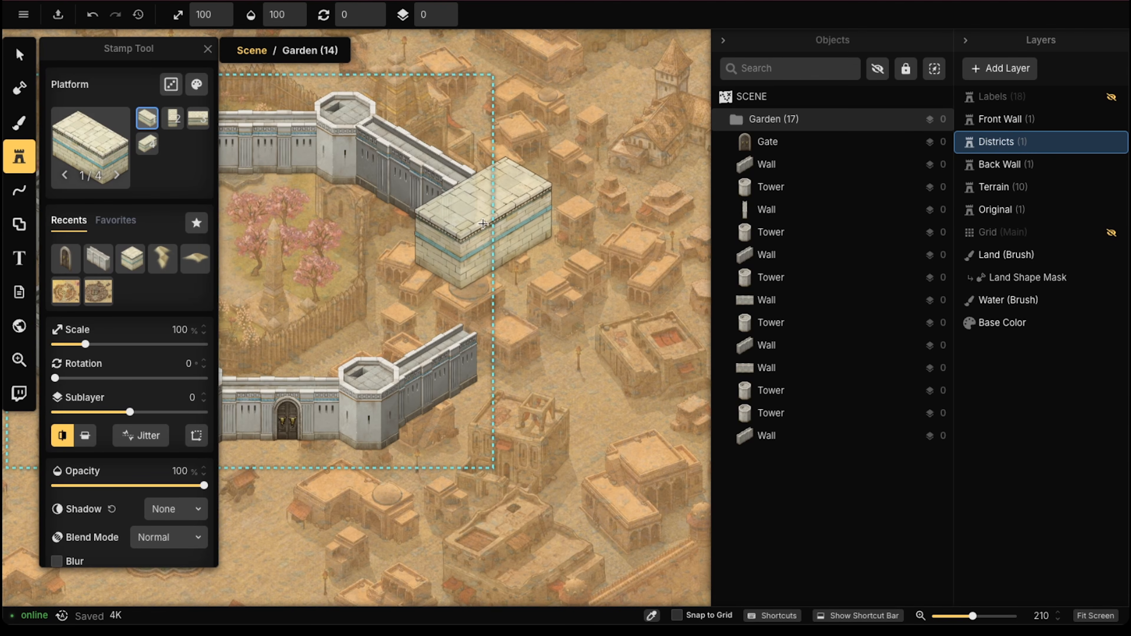
- Stamp four stone Platform pieces beside the garden wall and stack a raised block on them
{"action": "left_click", "coordinate": [483, 223]}
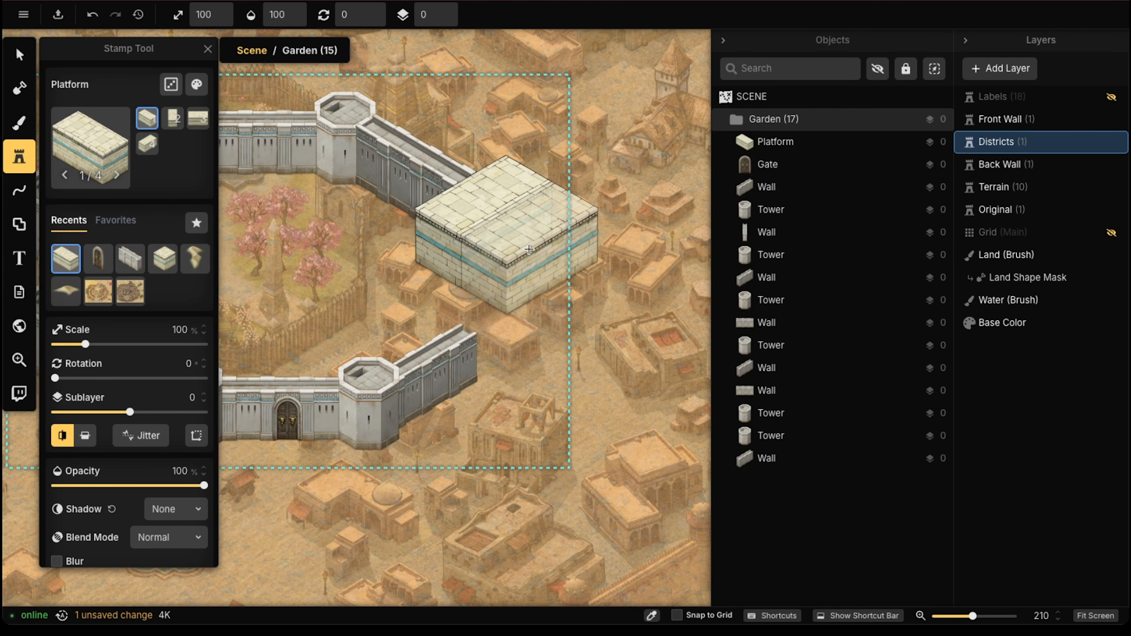
{"action": "left_click", "coordinate": [575, 280]}
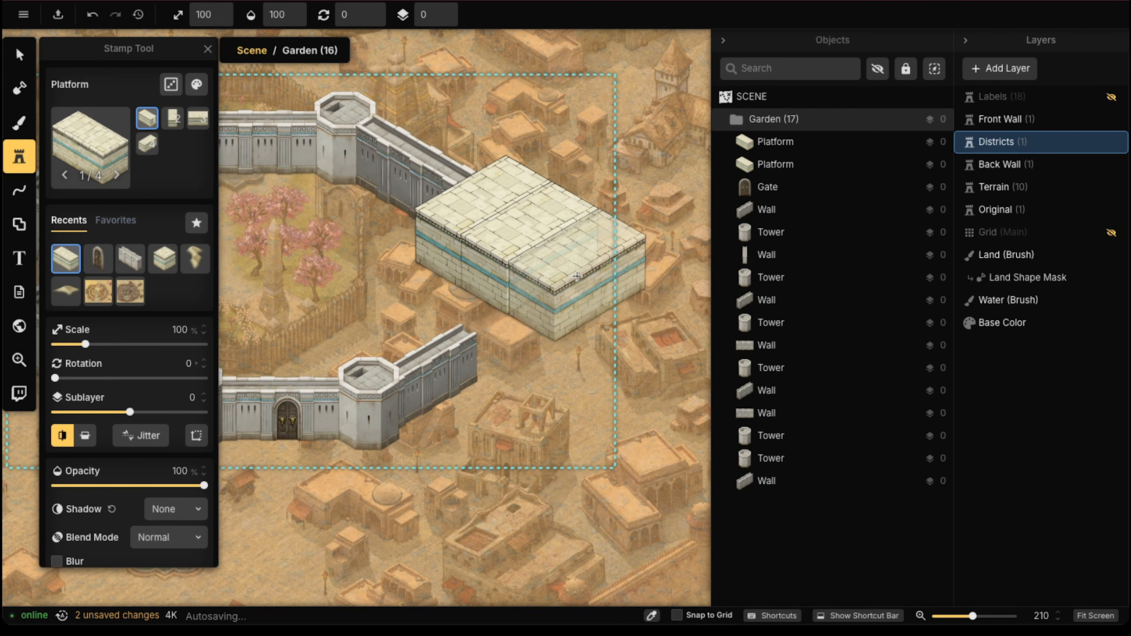
{"action": "left_click", "coordinate": [461, 252]}
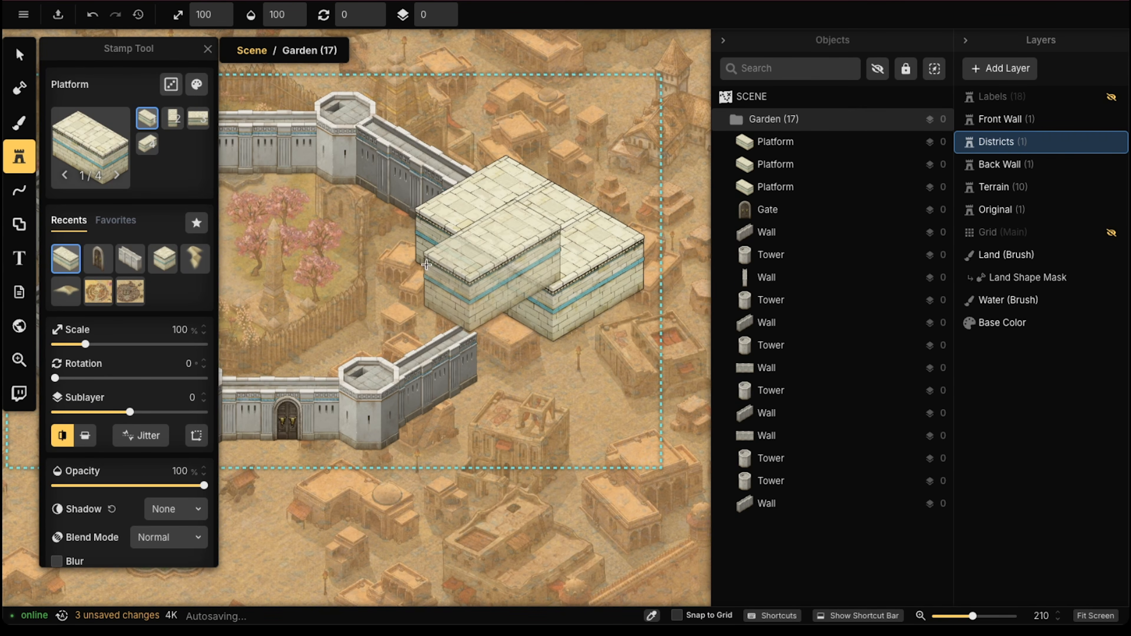
{"action": "left_click", "coordinate": [162, 258]}
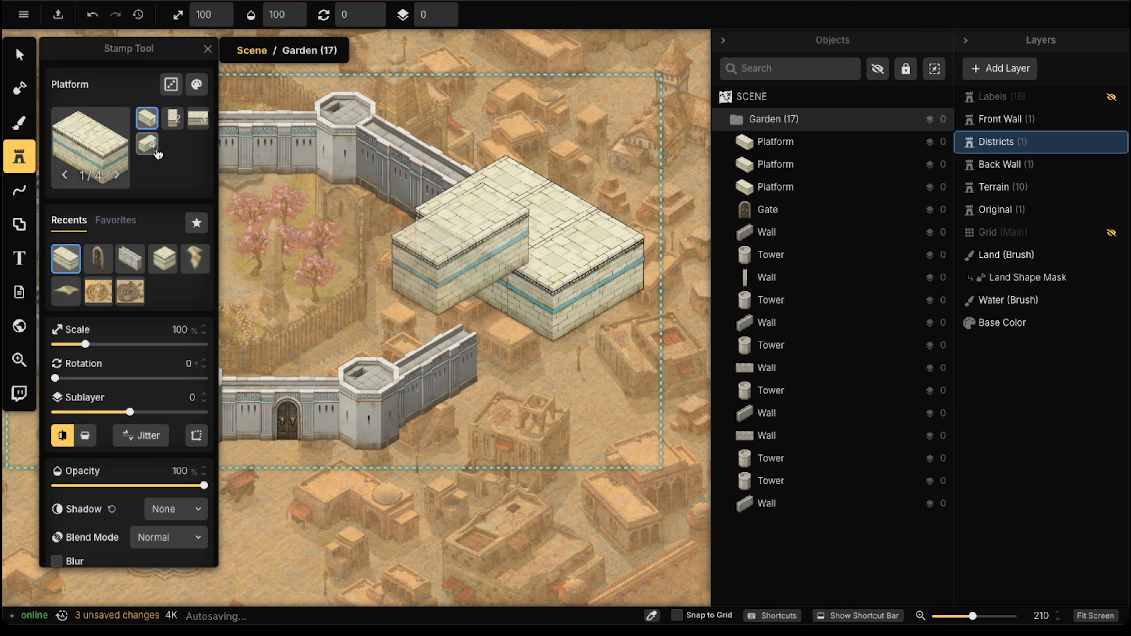
{"action": "left_click", "coordinate": [440, 275]}
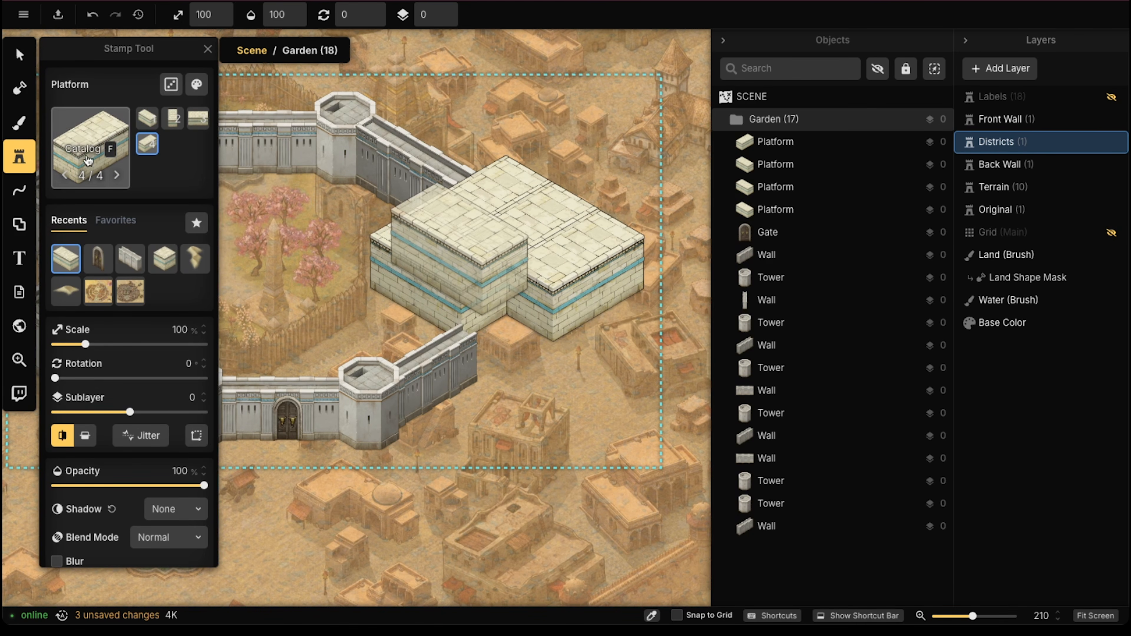
{"action": "left_click", "coordinate": [106, 156]}
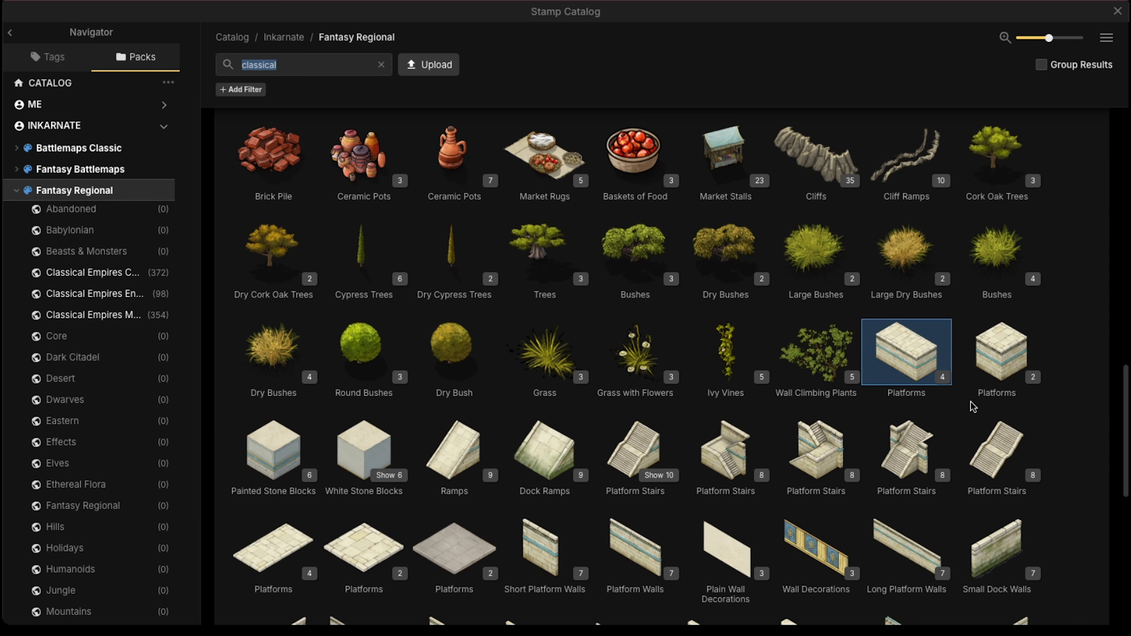
{"action": "left_click", "coordinate": [997, 352]}
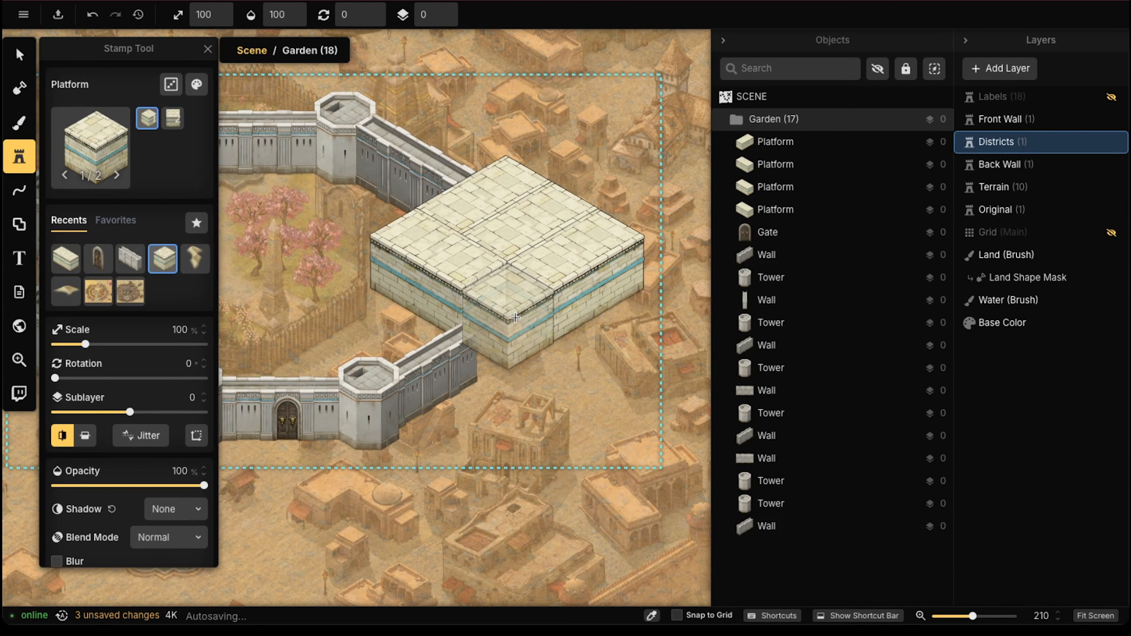
{"action": "left_click", "coordinate": [458, 250]}
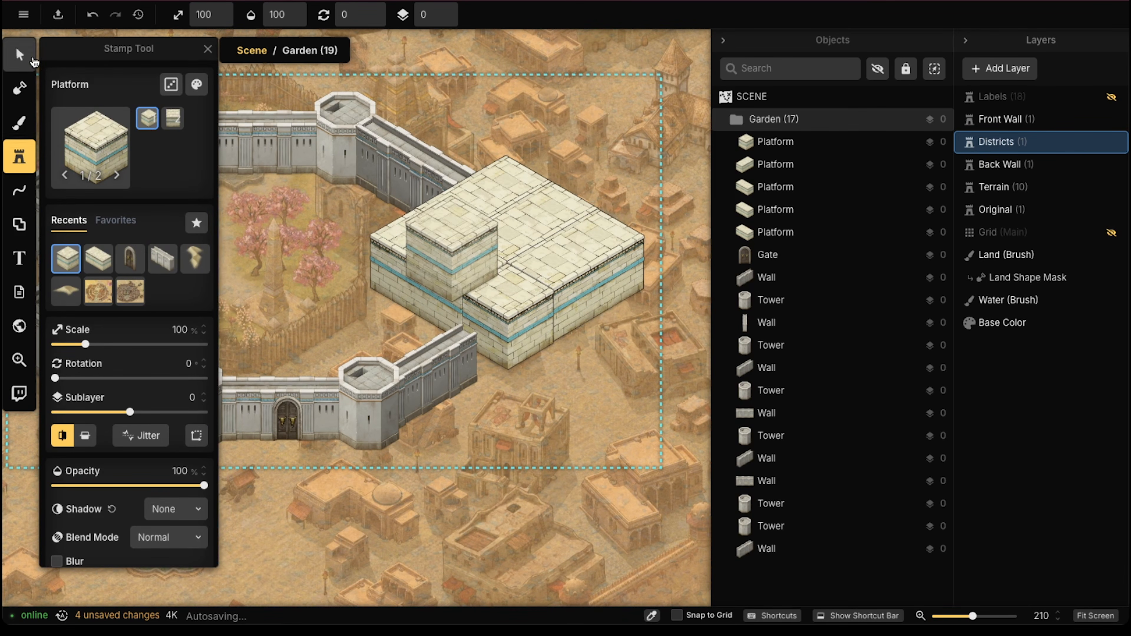
- Select all the platform pieces and move them right and down into position
{"action": "left_click", "coordinate": [20, 54]}
{"action": "left_click", "coordinate": [489, 381]}
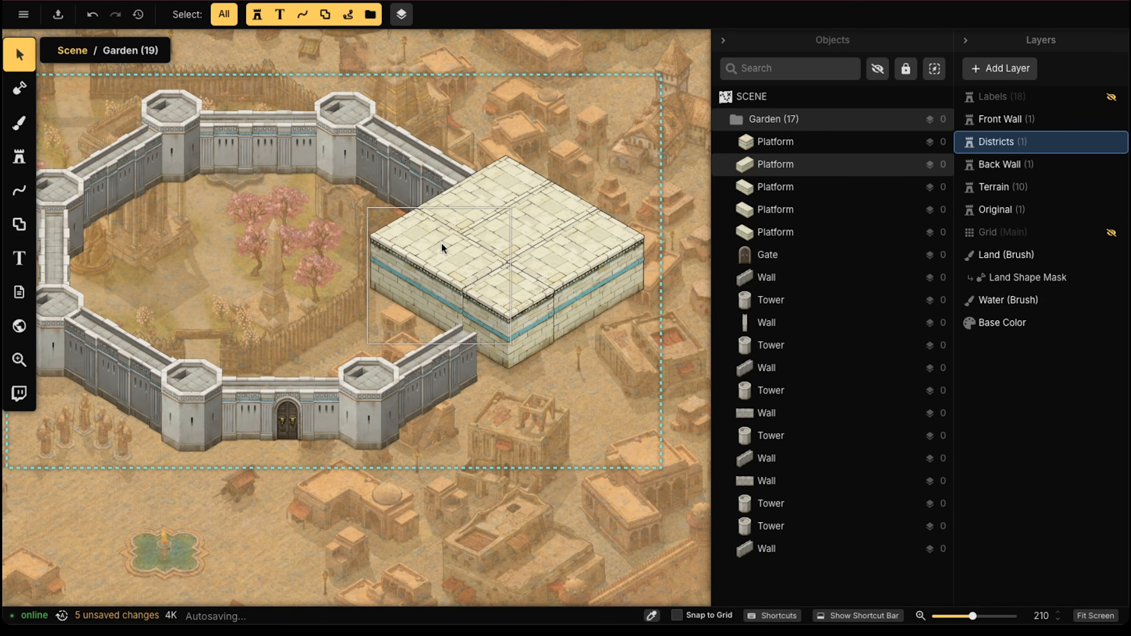
{"action": "left_click", "coordinate": [445, 249]}
{"action": "left_click", "coordinate": [473, 212], "text": "shift"}
{"action": "left_click", "coordinate": [536, 210], "text": "shift"}
{"action": "left_click", "coordinate": [580, 237], "text": "shift"}
{"action": "left_click", "coordinate": [528, 279], "text": "shift"}
{"action": "left_click_drag", "start_coordinate": [527, 279], "coordinate": [553, 300]}
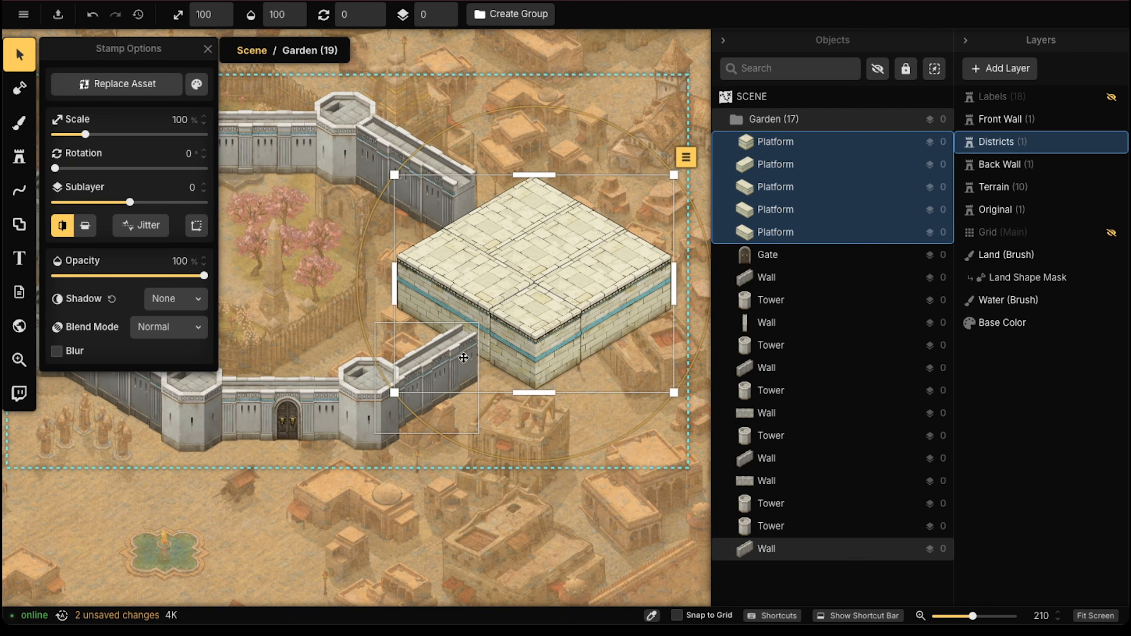
{"action": "key", "text": "Escape"}
{"action": "left_click", "coordinate": [18, 157]}
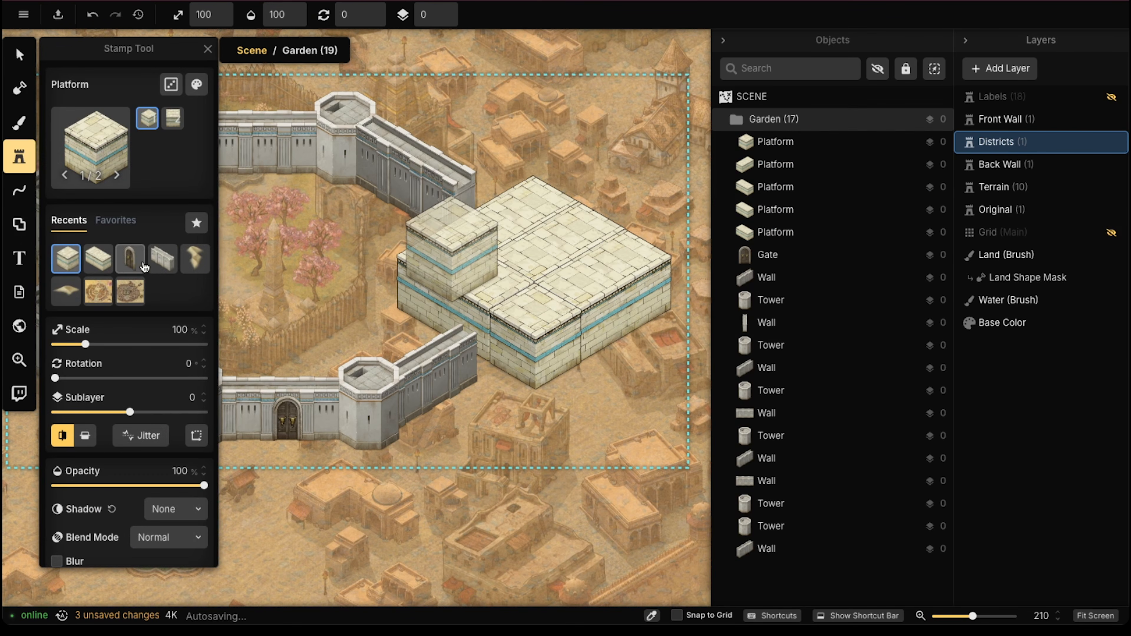
{"action": "left_click", "coordinate": [162, 258]}
- Stamp wall pieces in the sixth and fifth variants onto the platform and its left corner
{"action": "left_click", "coordinate": [199, 144]}
{"action": "scroll", "coordinate": [396, 312], "scroll_direction": "up", "scroll_amount": 2}
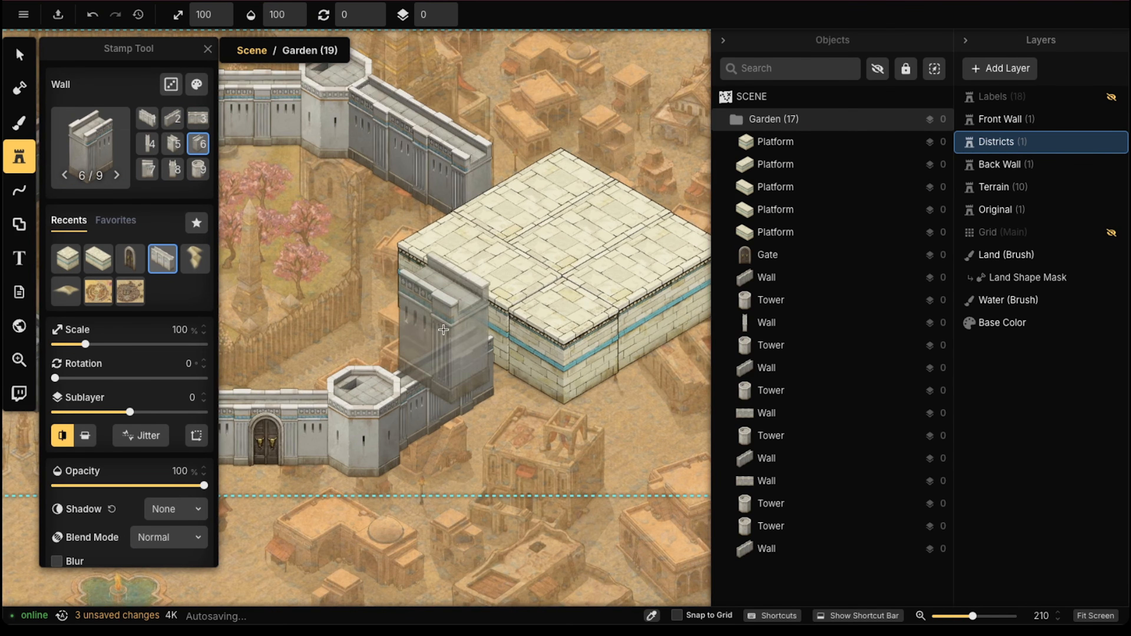
{"action": "left_click", "coordinate": [499, 199]}
{"action": "key", "text": "Left"}
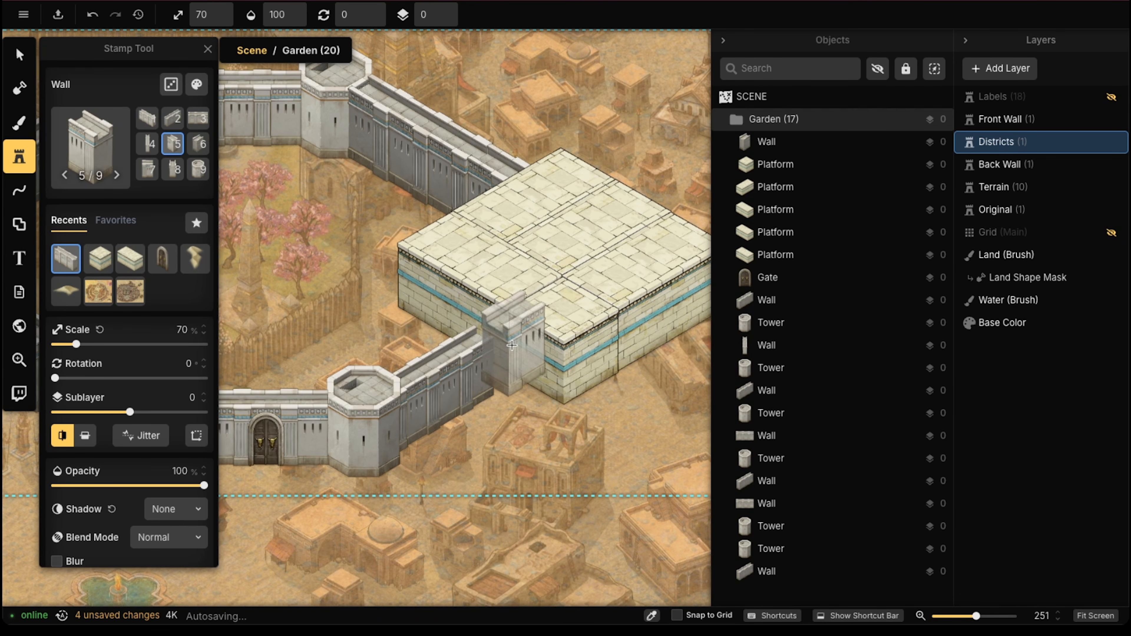
{"action": "left_click", "coordinate": [460, 251]}
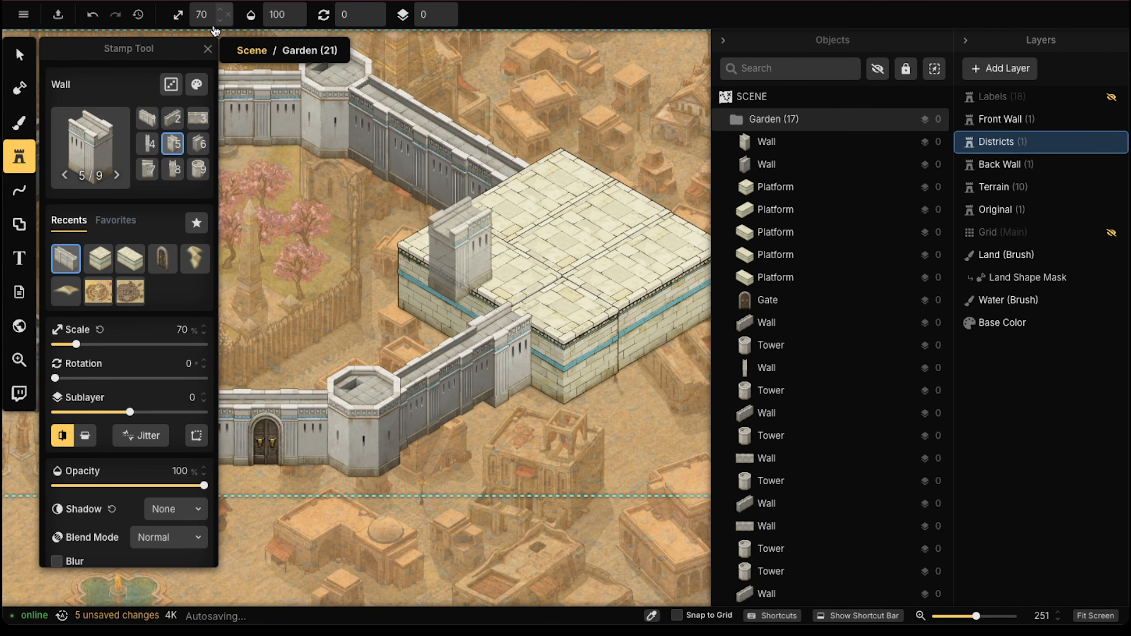
- Move the short wall onto the lower wall line and set its brightness to 94%
{"action": "left_click", "coordinate": [10, 55]}
{"action": "left_click_drag", "start_coordinate": [477, 246], "coordinate": [517, 361]}
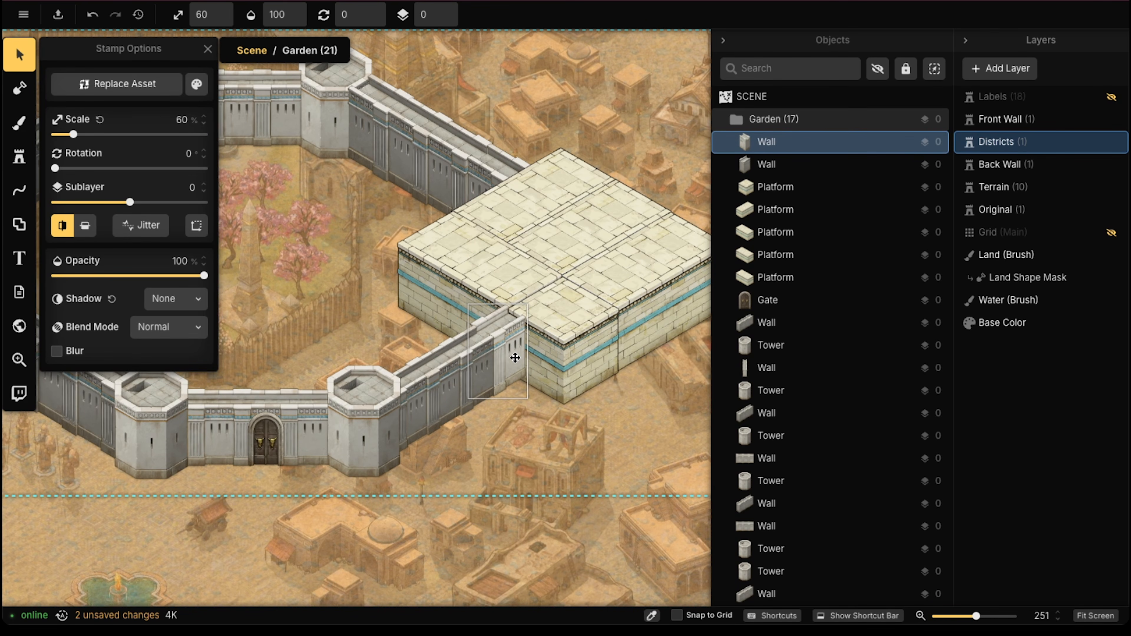
{"action": "left_click", "coordinate": [466, 384]}
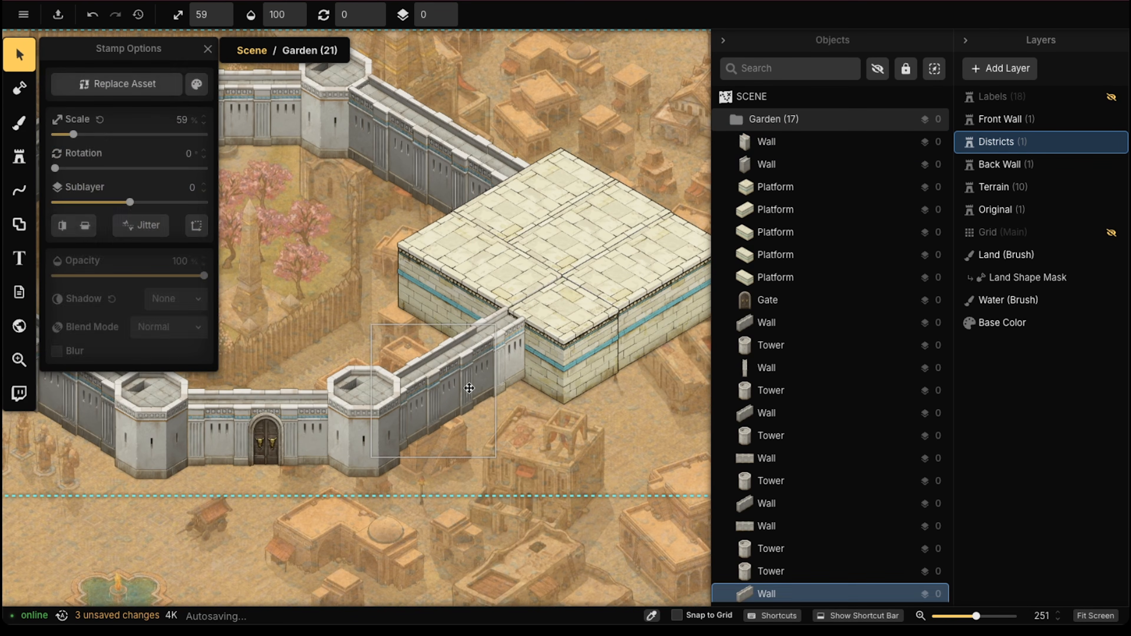
{"action": "scroll", "coordinate": [467, 383], "scroll_direction": "down", "scroll_amount": 2}
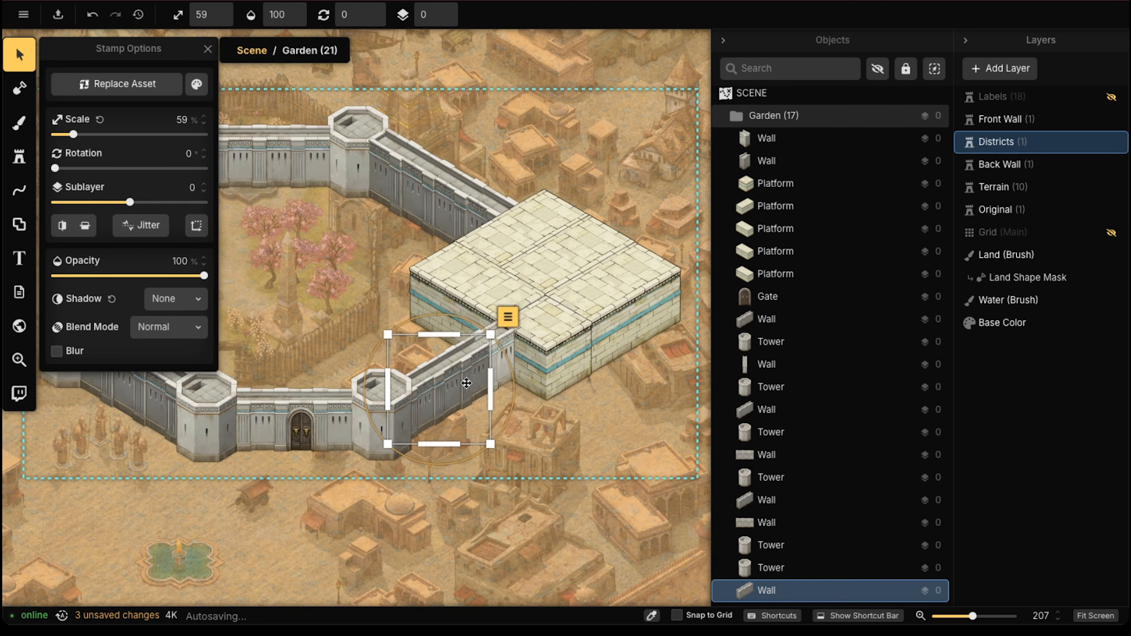
{"action": "left_click", "coordinate": [487, 352]}
{"action": "scroll", "coordinate": [487, 352], "scroll_direction": "down", "scroll_amount": 2}
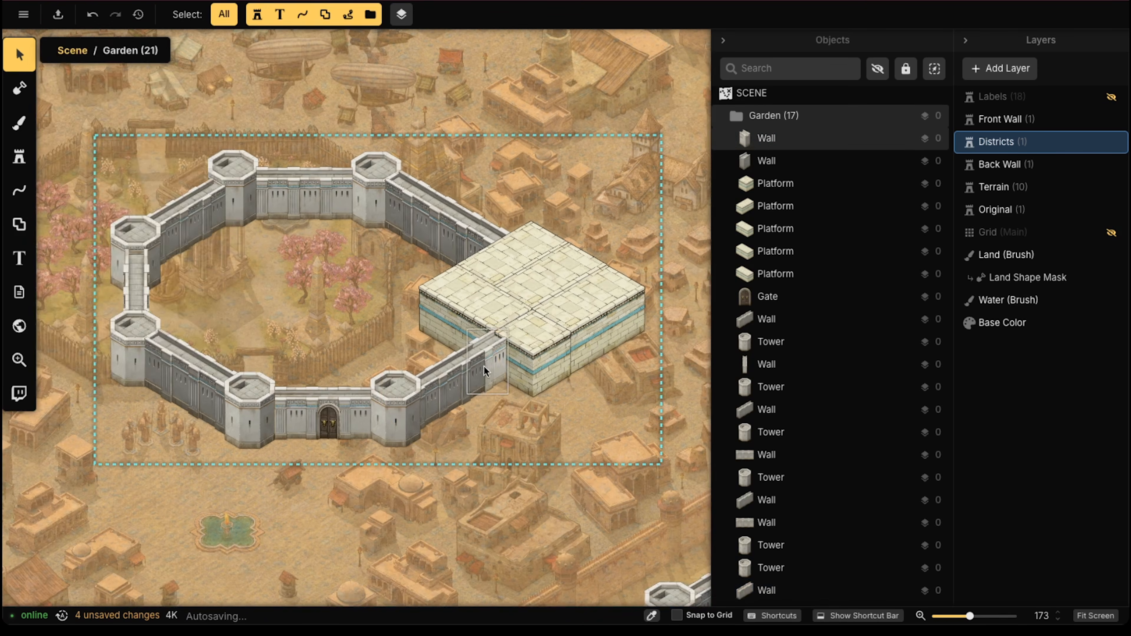
{"action": "left_click", "coordinate": [196, 85]}
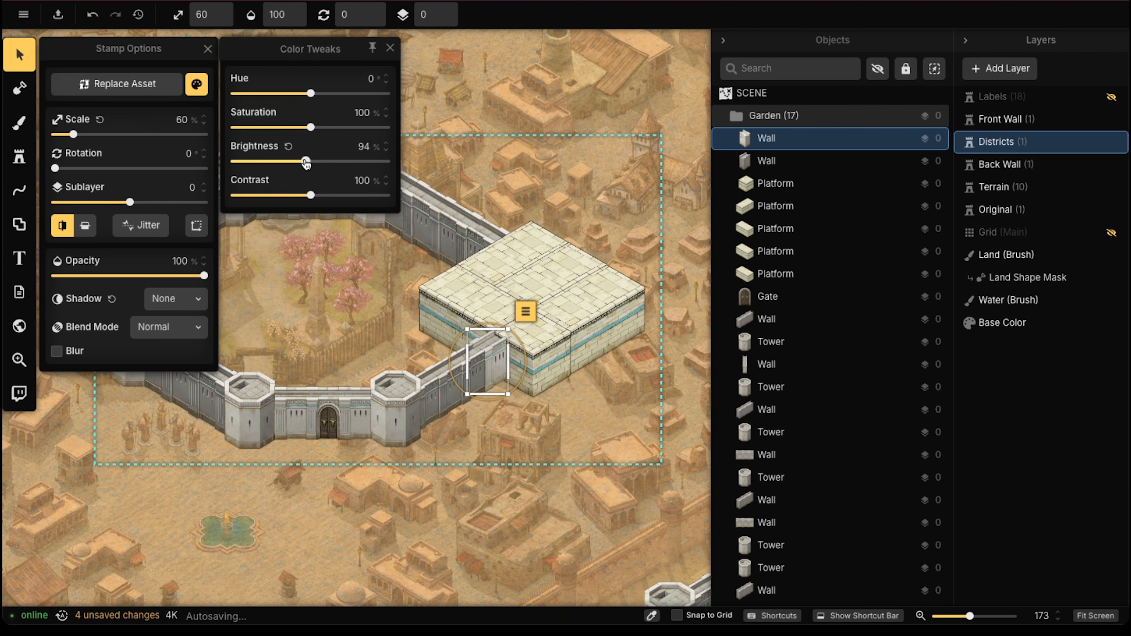
{"action": "left_click", "coordinate": [452, 395]}
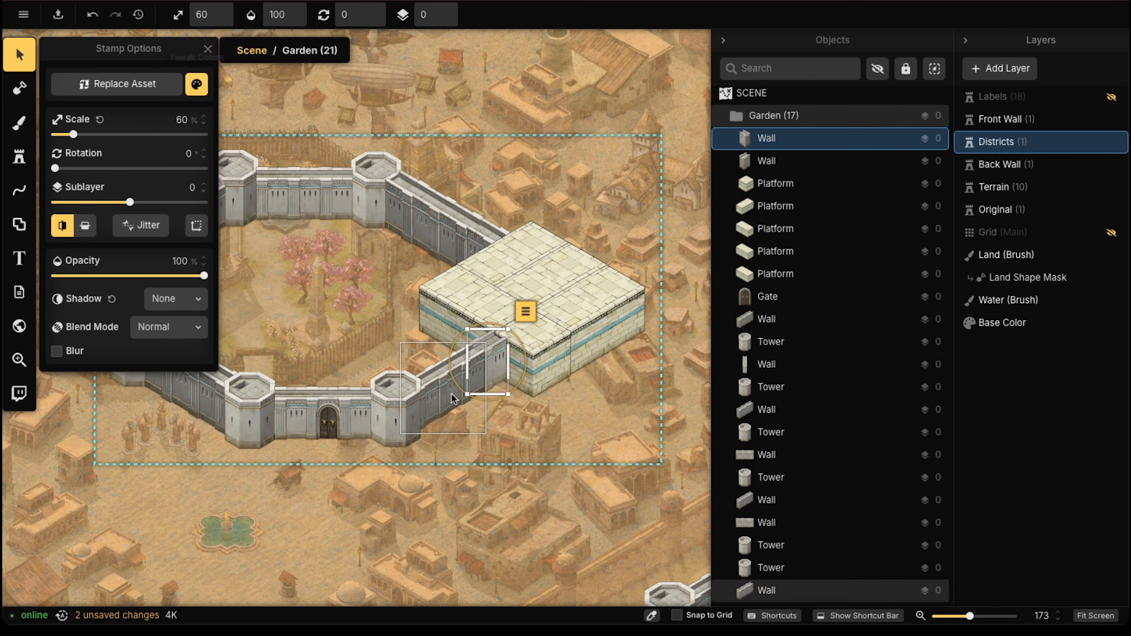
{"action": "scroll", "coordinate": [451, 391], "scroll_direction": "down", "scroll_amount": 1}
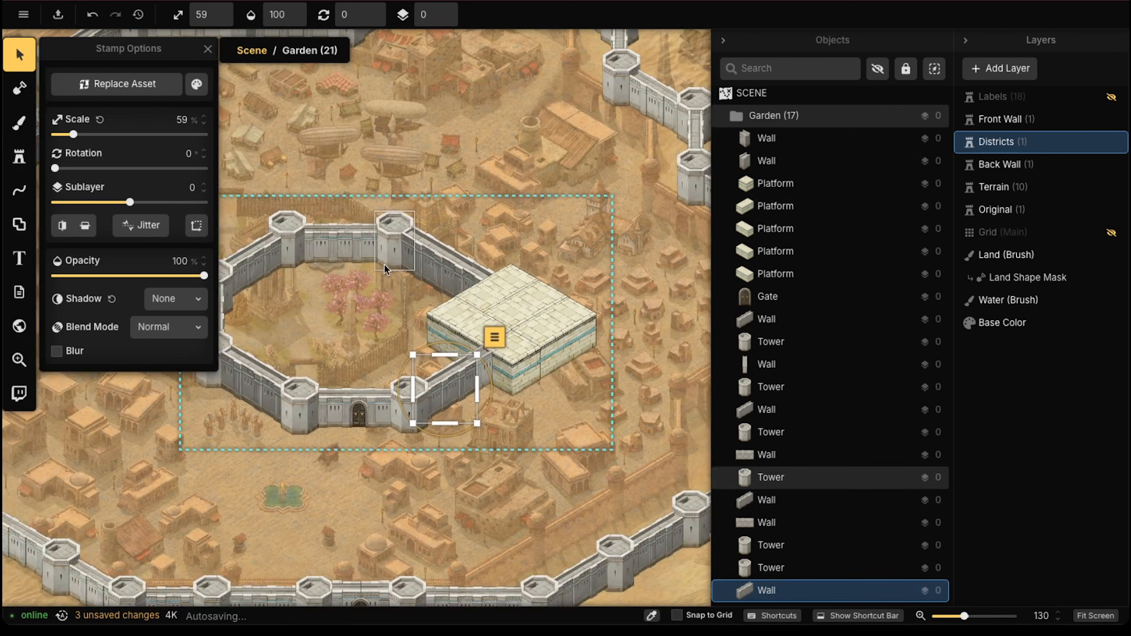
{"action": "scroll", "coordinate": [393, 263], "scroll_direction": "down", "scroll_amount": 2}
{"action": "scroll", "coordinate": [395, 258], "scroll_direction": "down", "scroll_amount": 1}
{"action": "key", "text": "Escape"}
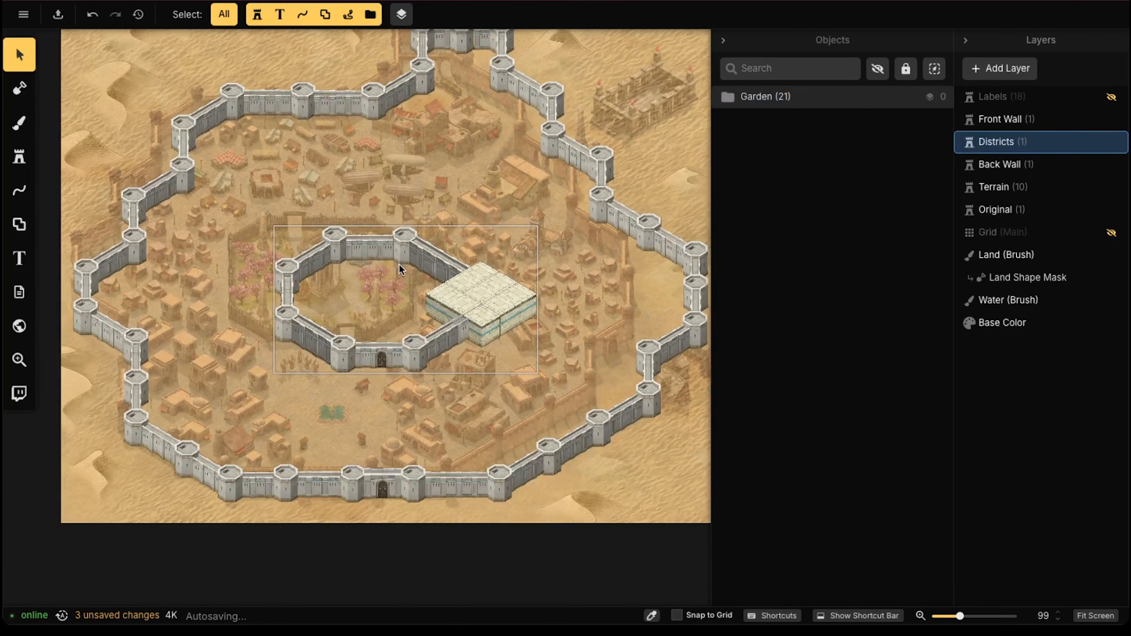
{"action": "scroll", "coordinate": [399, 264], "scroll_direction": "down", "scroll_amount": 2}
{"action": "scroll", "coordinate": [450, 290], "scroll_direction": "up", "scroll_amount": 2}
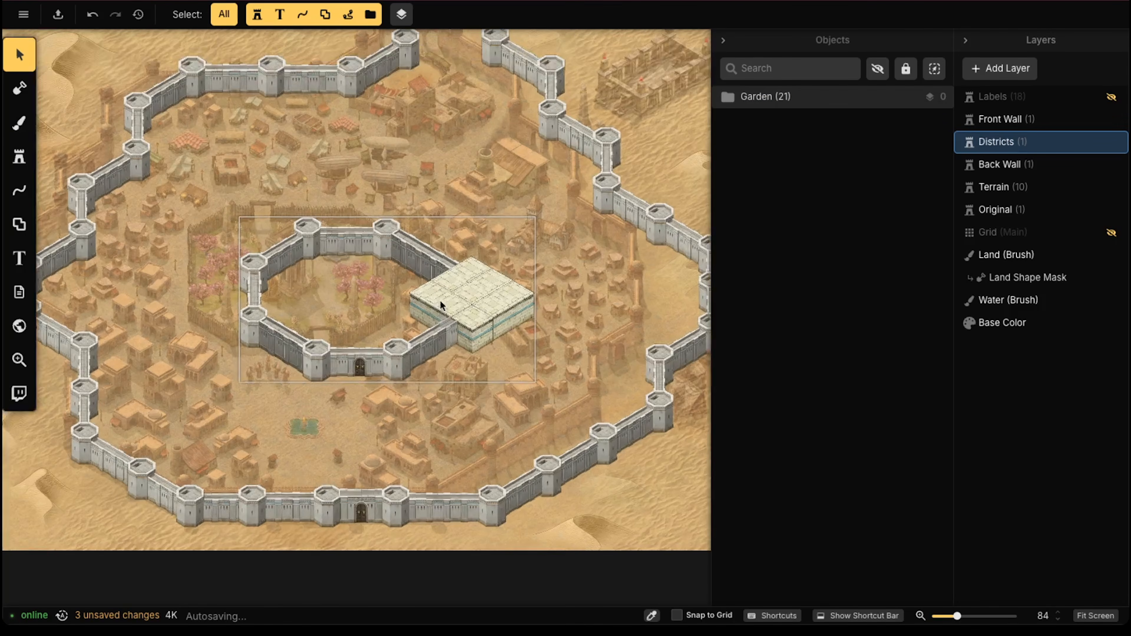
- Select the whole Garden group and reopen the Stamp Catalog
{"action": "left_click", "coordinate": [449, 297]}
{"action": "scroll", "coordinate": [449, 298], "scroll_direction": "up", "scroll_amount": 2}
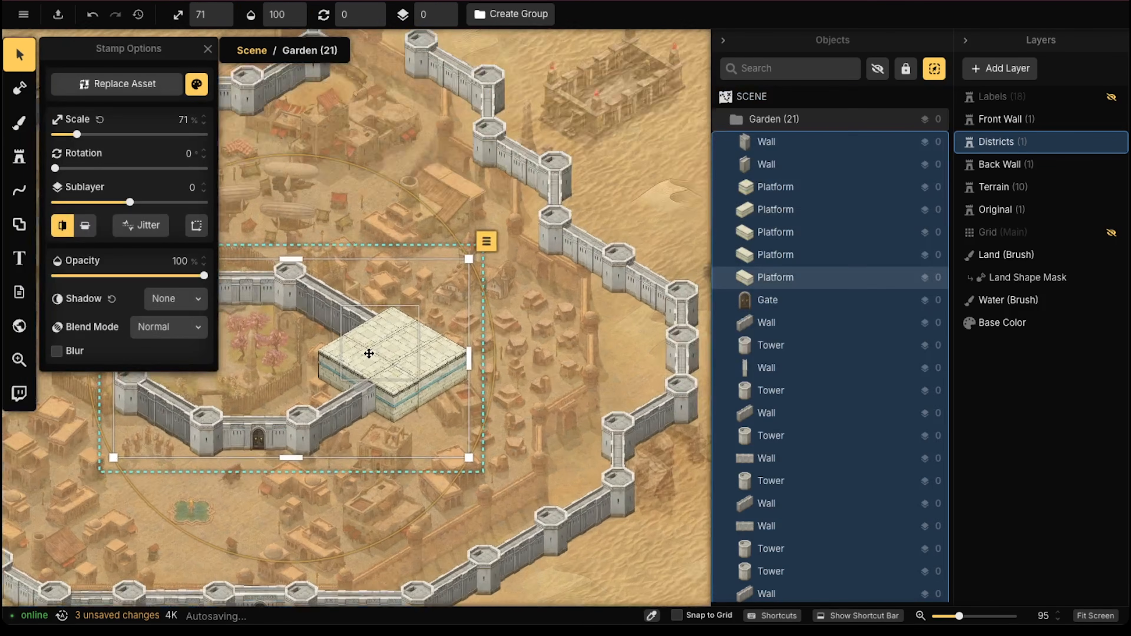
{"action": "left_click", "coordinate": [19, 156]}
{"action": "left_click", "coordinate": [132, 142]}
{"action": "scroll", "coordinate": [475, 328], "scroll_direction": "up", "scroll_amount": 10}
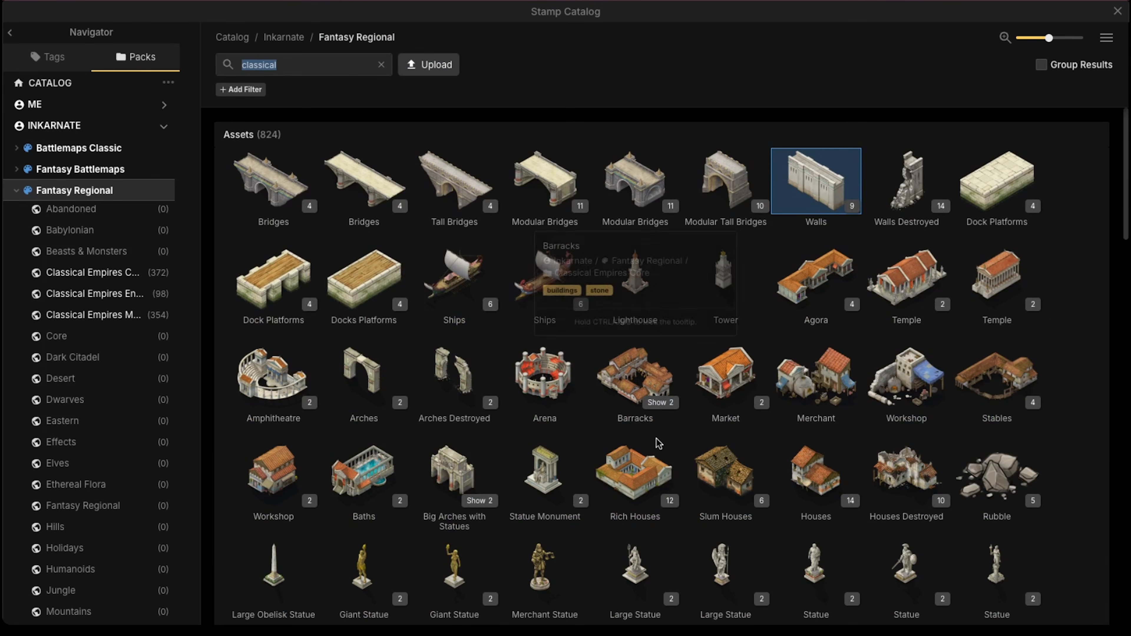
- Stamp the courtyard Rich House variant (2/12) onto the white platform
{"action": "left_click", "coordinate": [635, 472]}
{"action": "key", "text": "Left"}
{"action": "key", "text": "Left"}
{"action": "key", "text": "Left"}
{"action": "key", "text": "Left"}
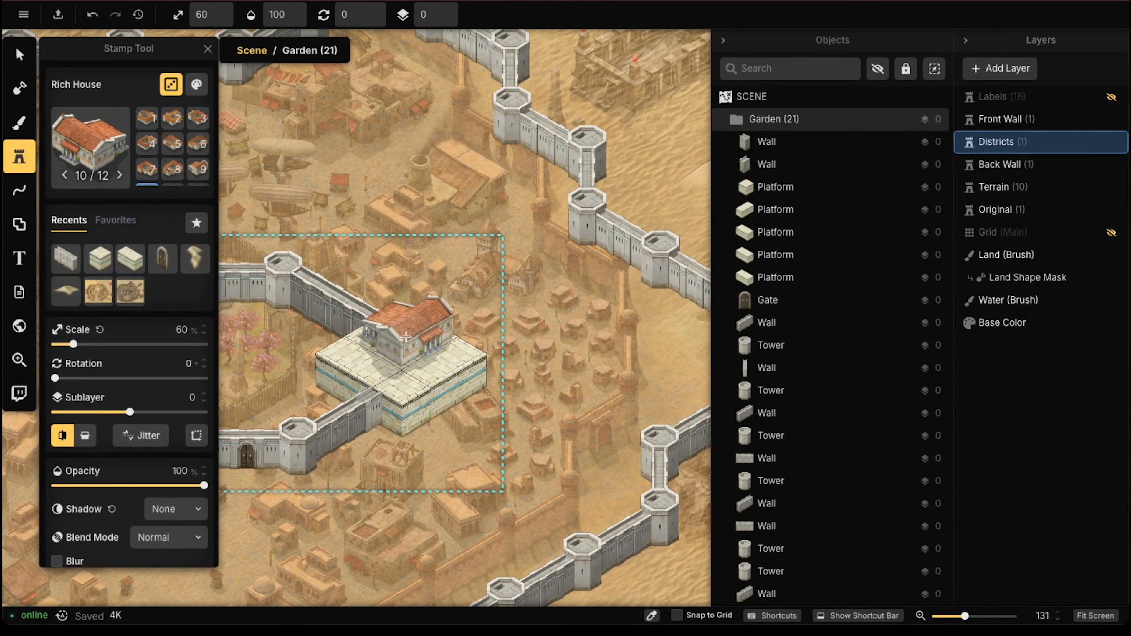
{"action": "key", "text": "Left"}
{"action": "key", "text": "Left"}
{"action": "key", "text": "Left"}
{"action": "key", "text": "Left"}
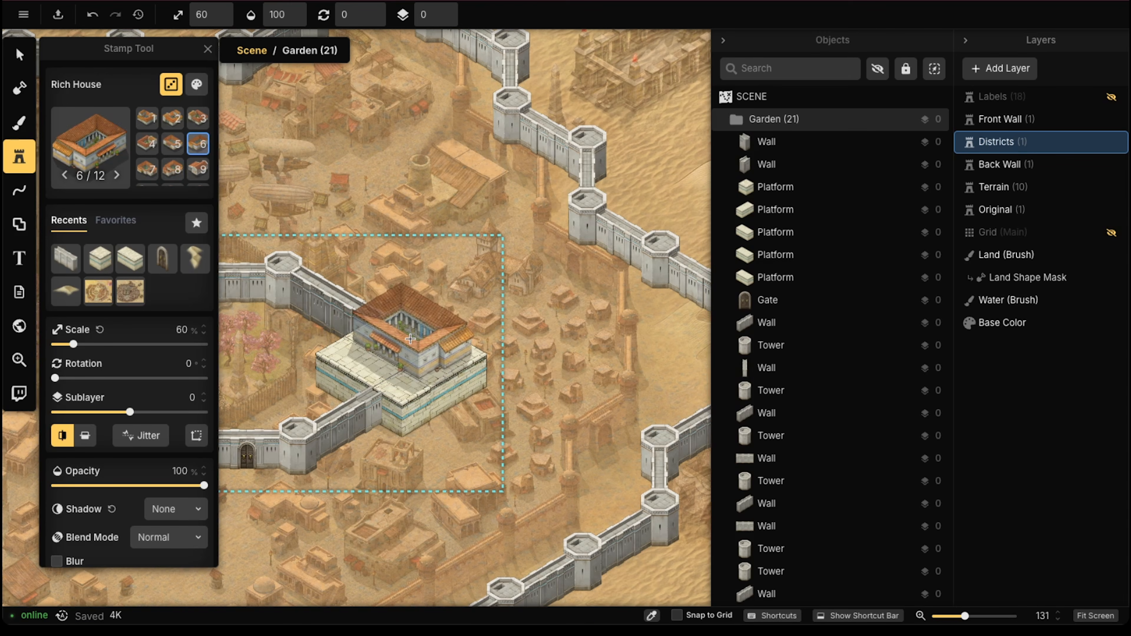
{"action": "key", "text": "Left"}
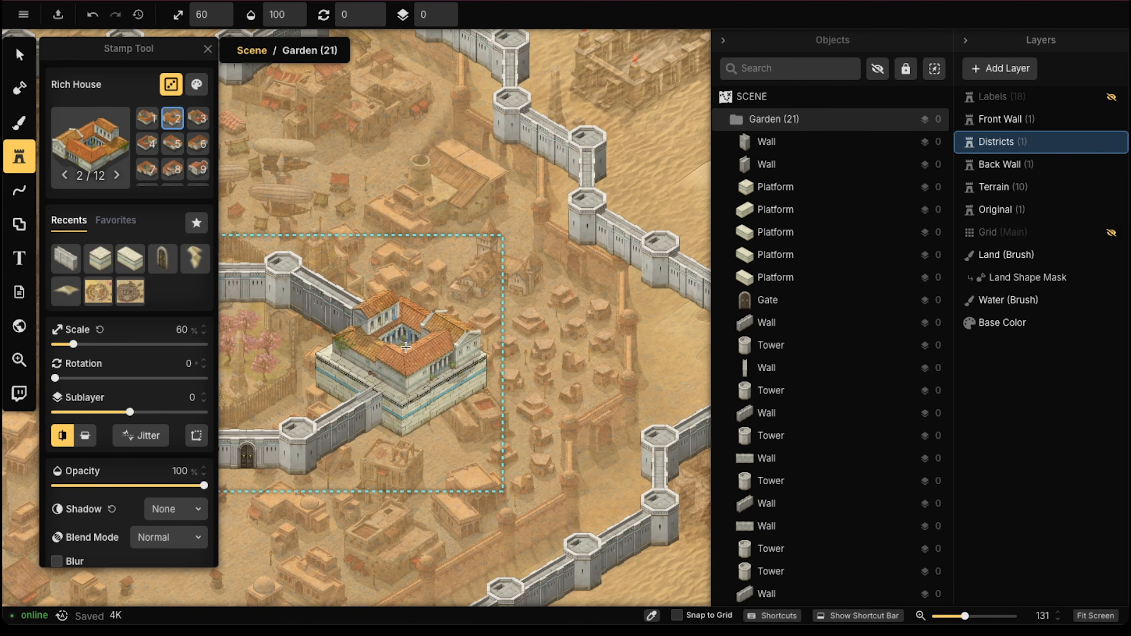
{"action": "scroll", "coordinate": [428, 15], "scroll_direction": "up", "scroll_amount": 2}
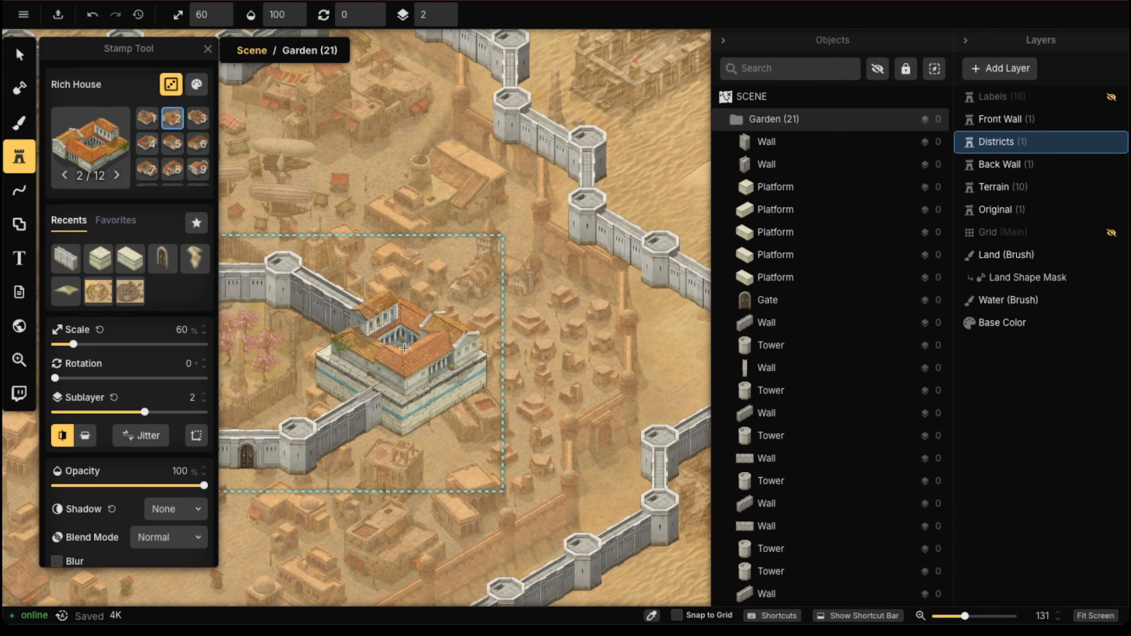
{"action": "left_click", "coordinate": [404, 347]}
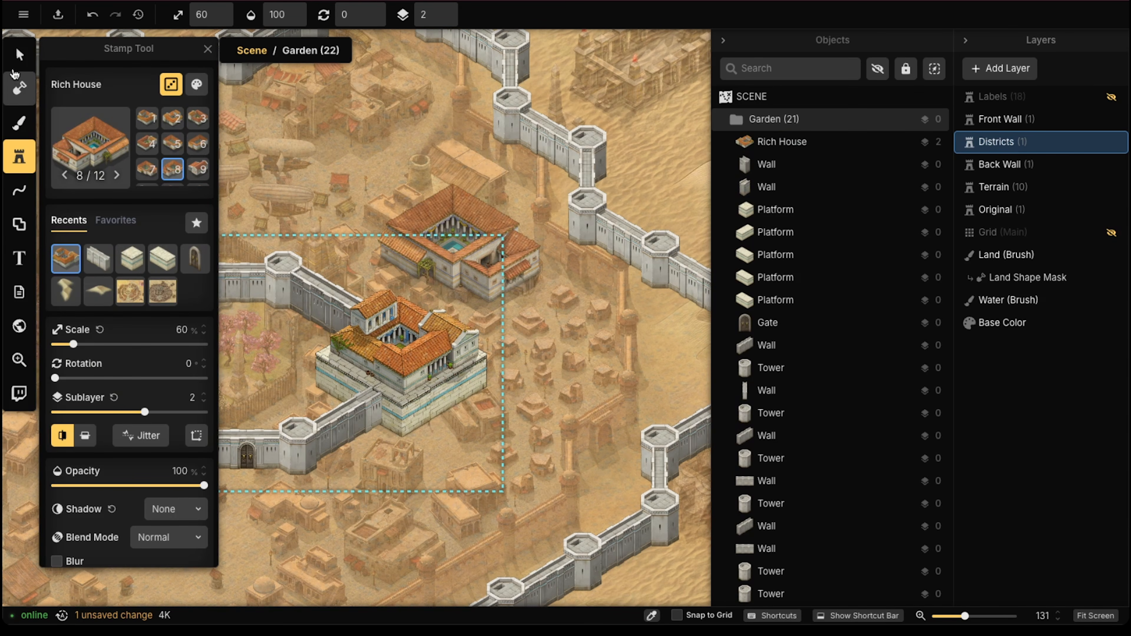
- Select the placed Rich House, pan across the city, and leave the garden group
{"action": "key", "text": "v"}
{"action": "left_click", "coordinate": [410, 329]}
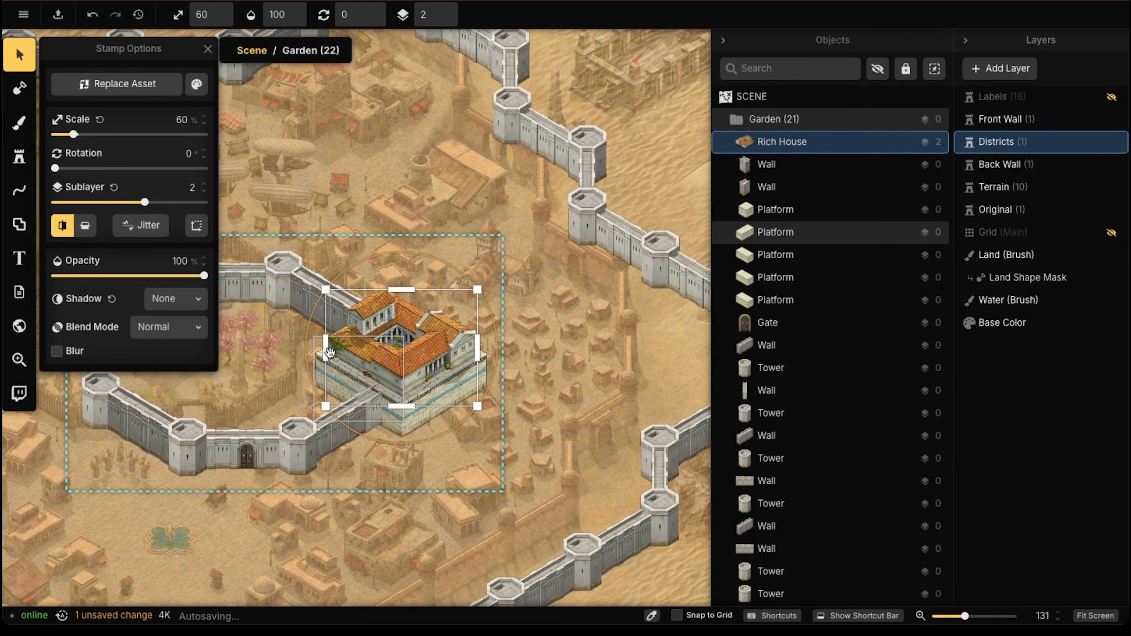
{"action": "scroll", "coordinate": [395, 319], "scroll_direction": "left", "scroll_amount": 5}
{"action": "scroll", "coordinate": [396, 318], "scroll_direction": "down", "scroll_amount": 3}
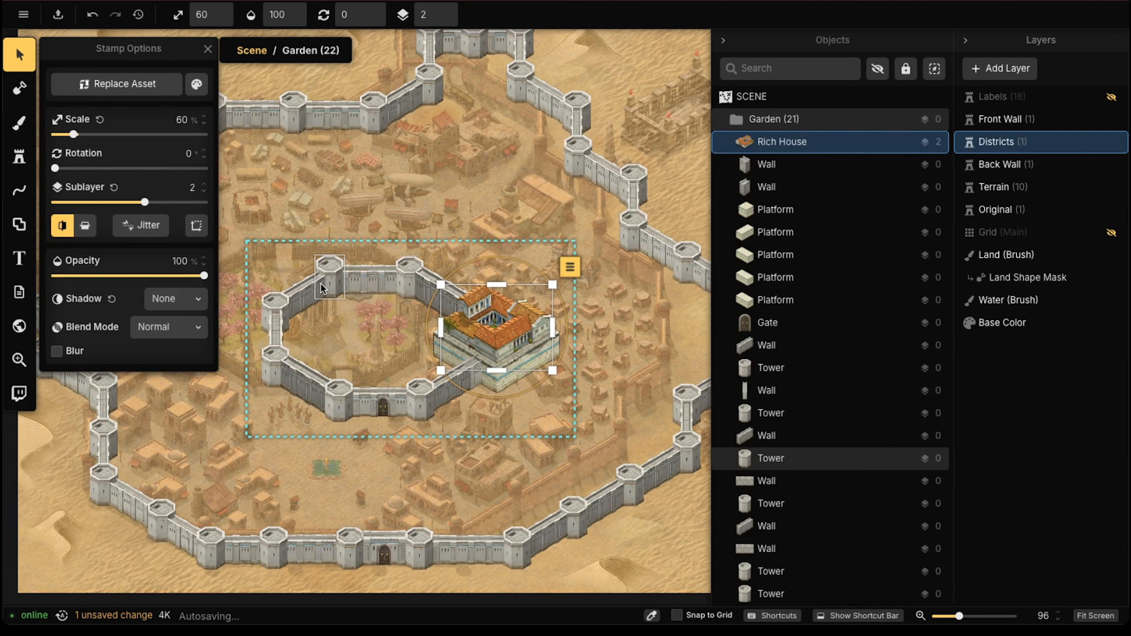
{"action": "scroll", "coordinate": [426, 384], "scroll_direction": "up", "scroll_amount": 3}
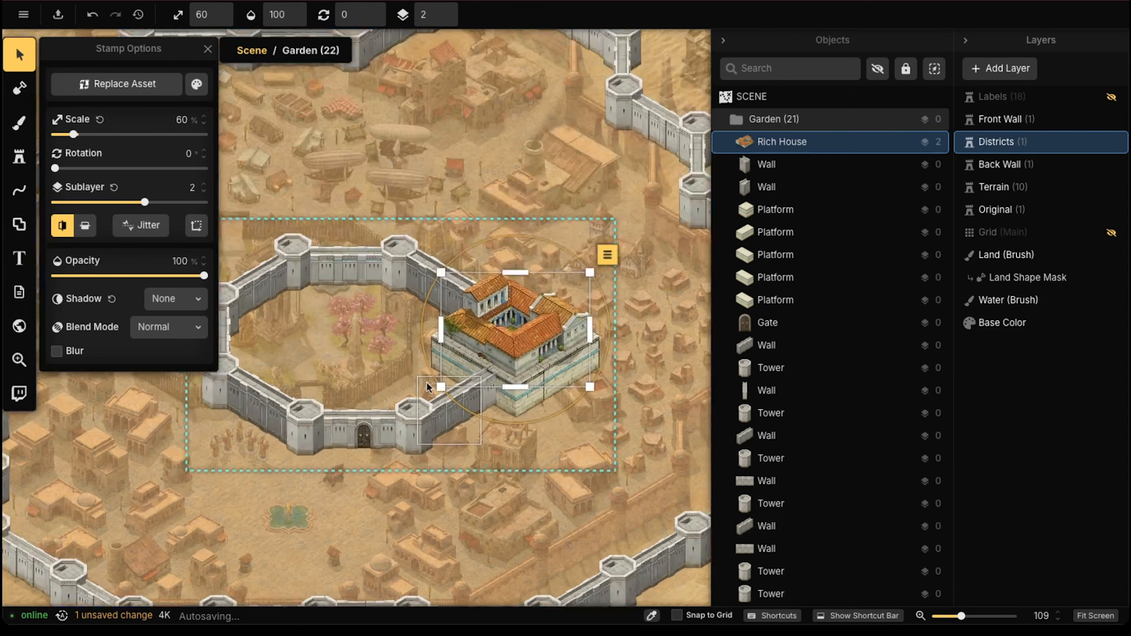
{"action": "scroll", "coordinate": [392, 360], "scroll_direction": "left", "scroll_amount": 3}
{"action": "scroll", "coordinate": [401, 320], "scroll_direction": "up", "scroll_amount": 5}
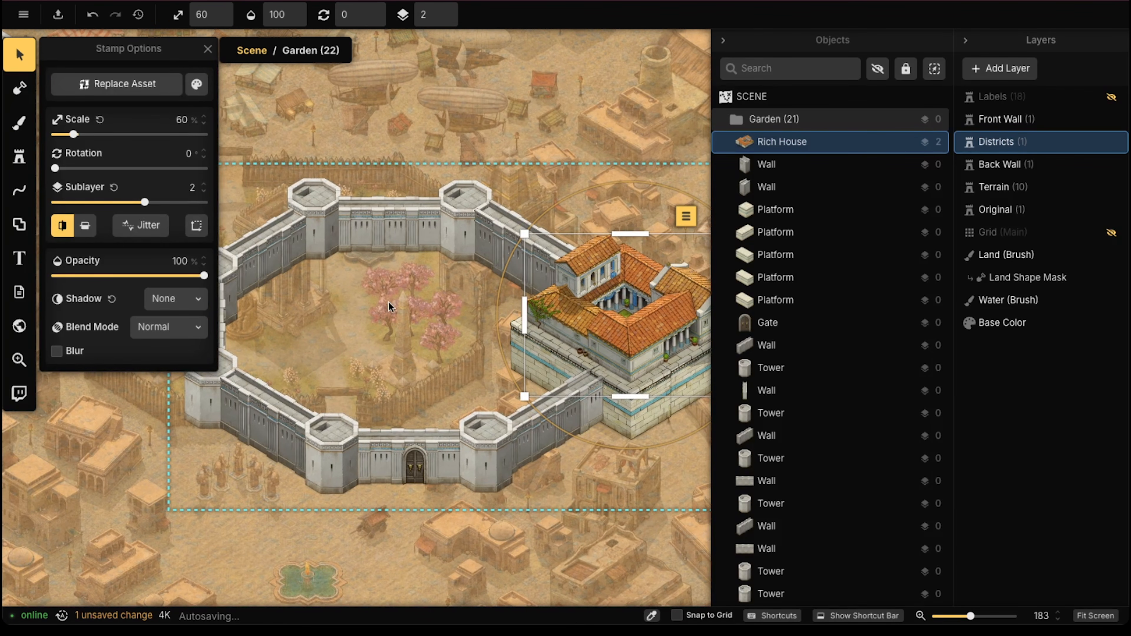
{"action": "left_click_drag", "start_coordinate": [347, 292], "coordinate": [684, 379]}
{"action": "scroll", "coordinate": [487, 300], "scroll_direction": "down", "scroll_amount": 4}
{"action": "key", "text": "Escape"}
{"action": "key", "text": "Escape"}
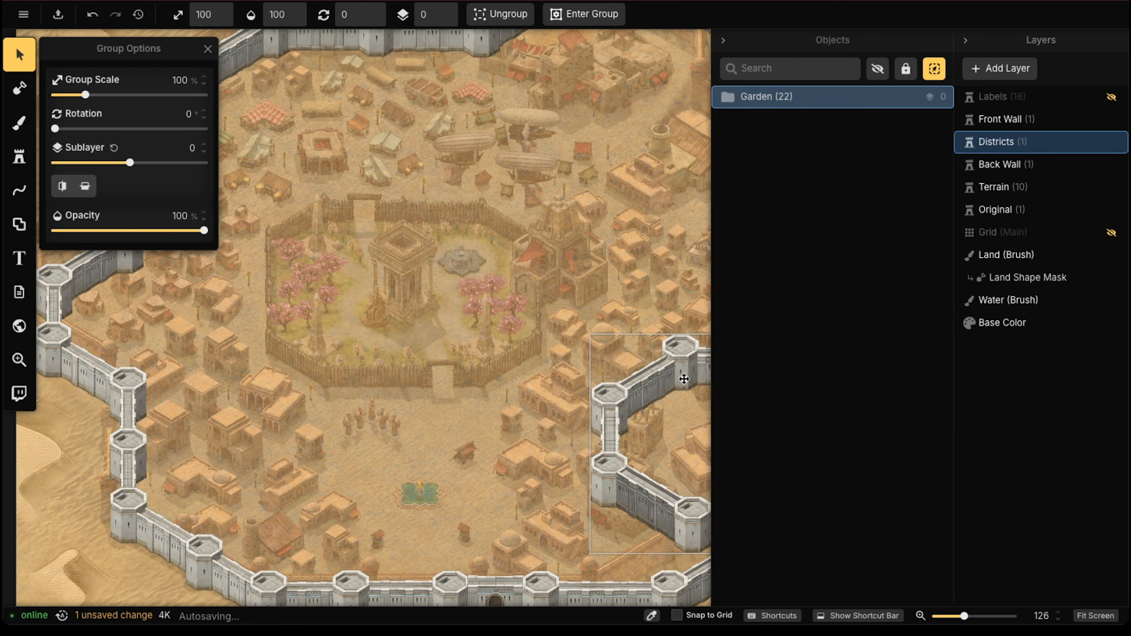
- Move the walled garden back into place and nudge its top wall segment right
{"action": "left_click_drag", "start_coordinate": [684, 379], "coordinate": [452, 283]}
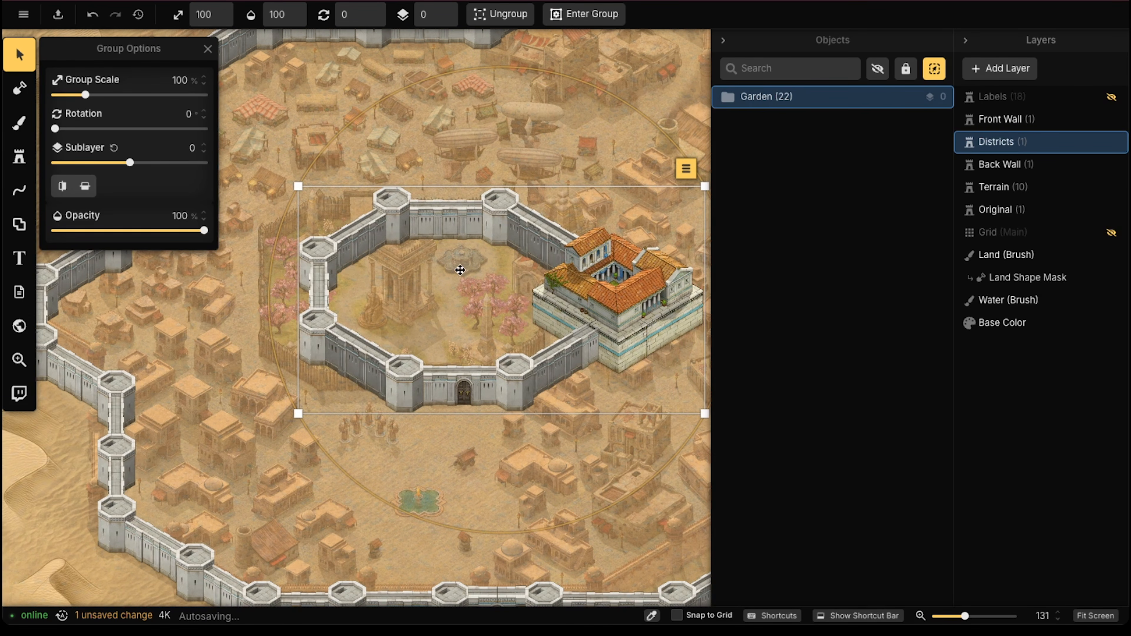
{"action": "double_click", "coordinate": [502, 221]}
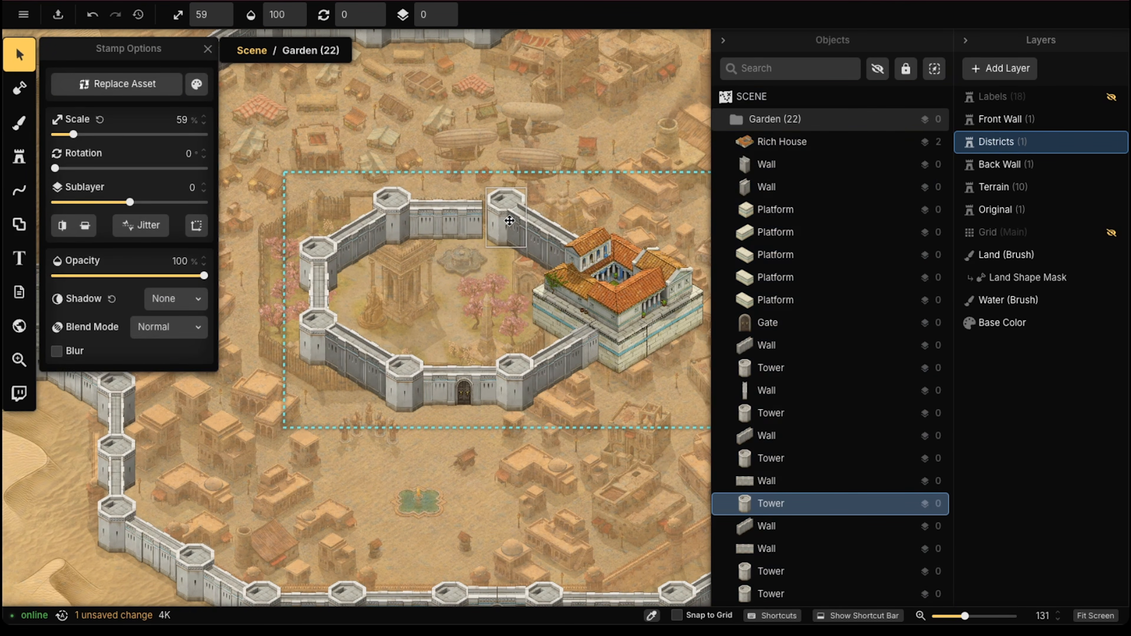
{"action": "left_click_drag", "start_coordinate": [457, 220], "coordinate": [462, 220]}
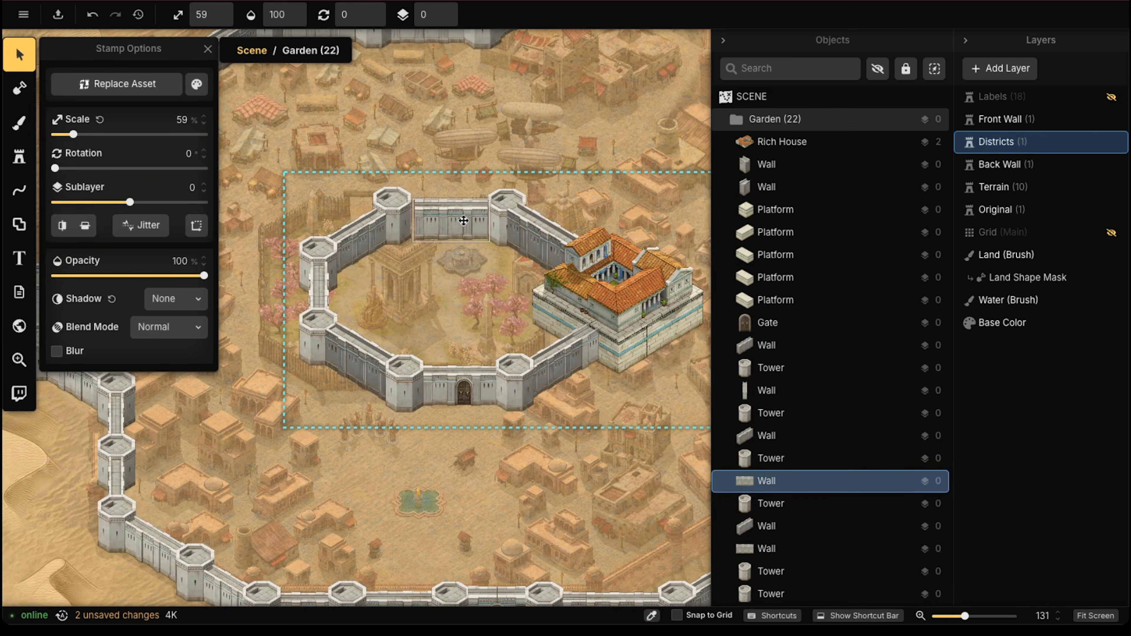
- Adjust the top-left tower, neighbouring wall segments and the gate into alignment
{"action": "left_click", "coordinate": [390, 220]}
{"action": "left_click", "coordinate": [362, 235]}
{"action": "left_click", "coordinate": [460, 228]}
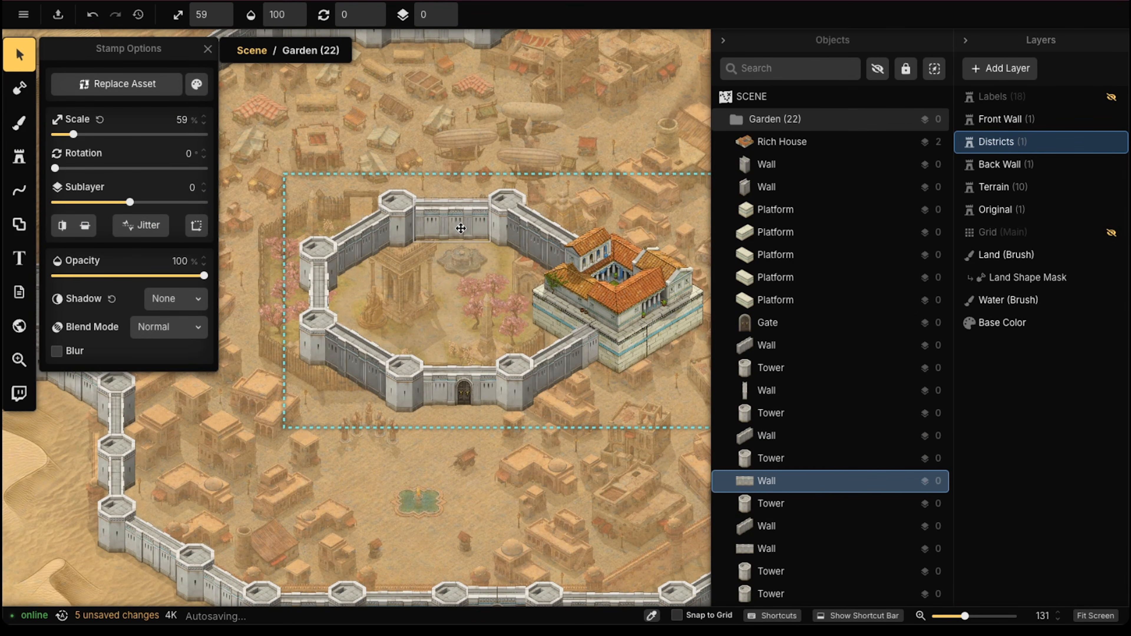
{"action": "left_click", "coordinate": [401, 224]}
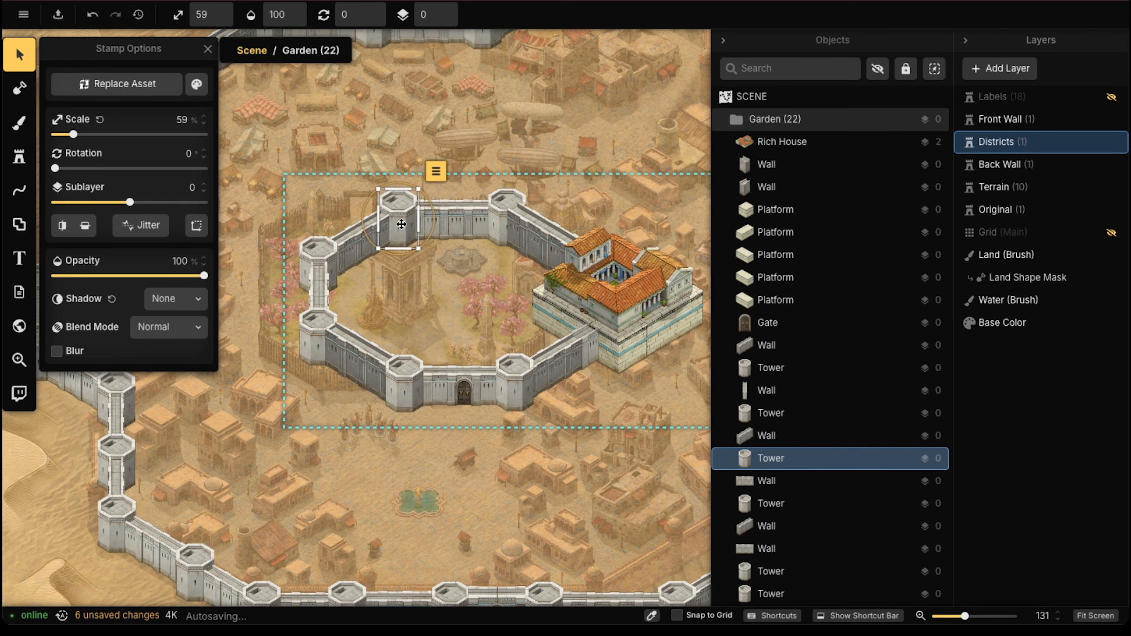
{"action": "left_click", "coordinate": [459, 387]}
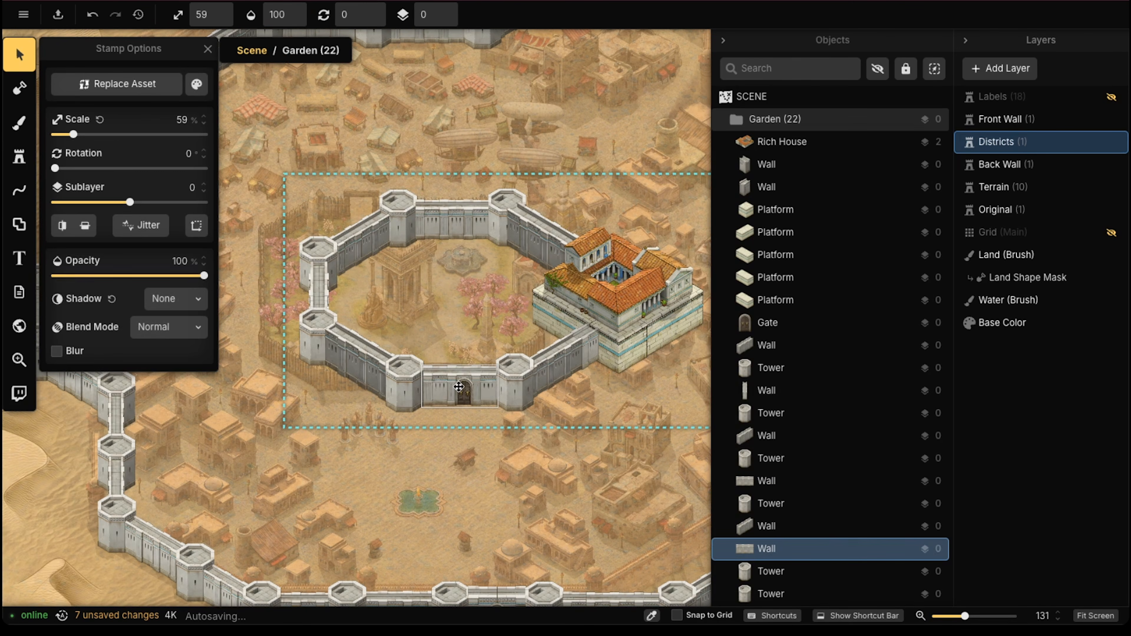
{"action": "left_click", "coordinate": [462, 393]}
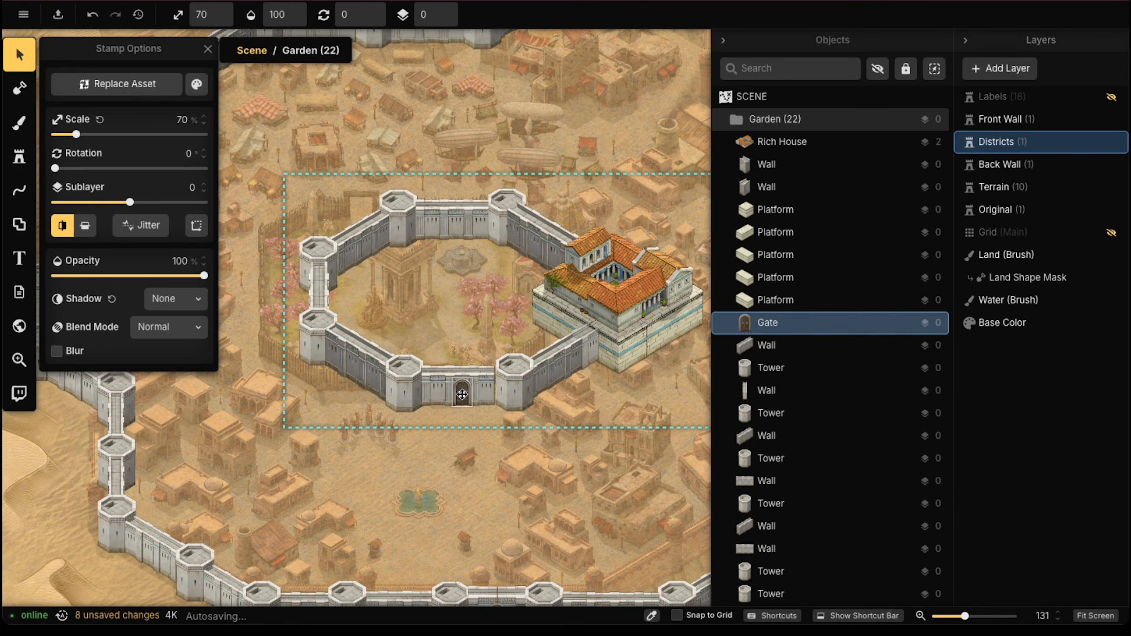
{"action": "key", "text": "Escape"}
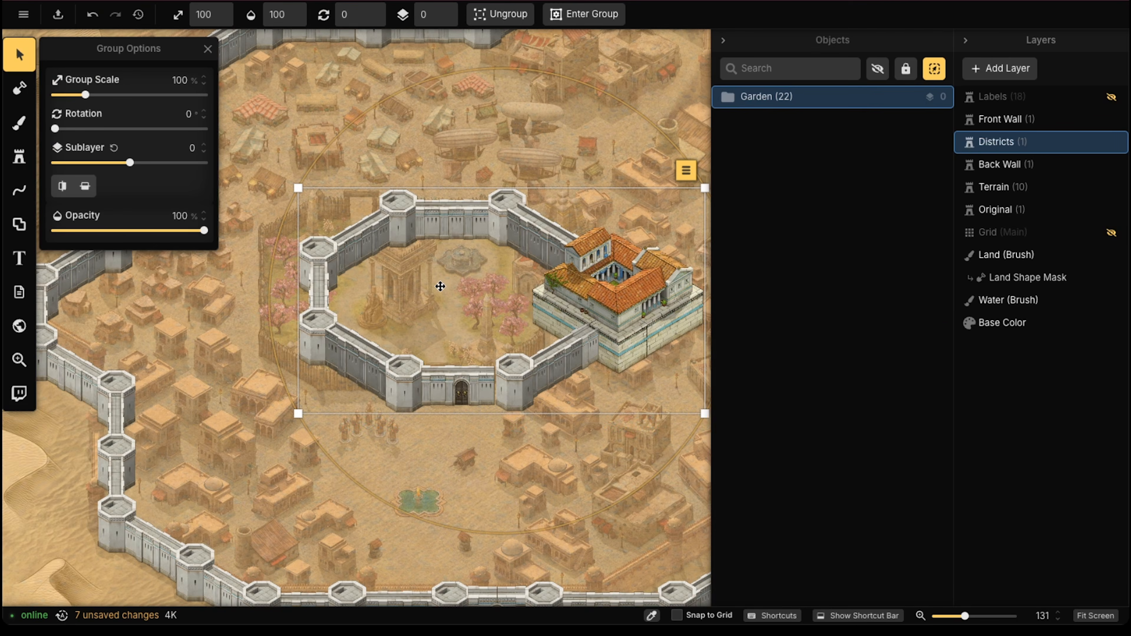
{"action": "key", "text": "Escape"}
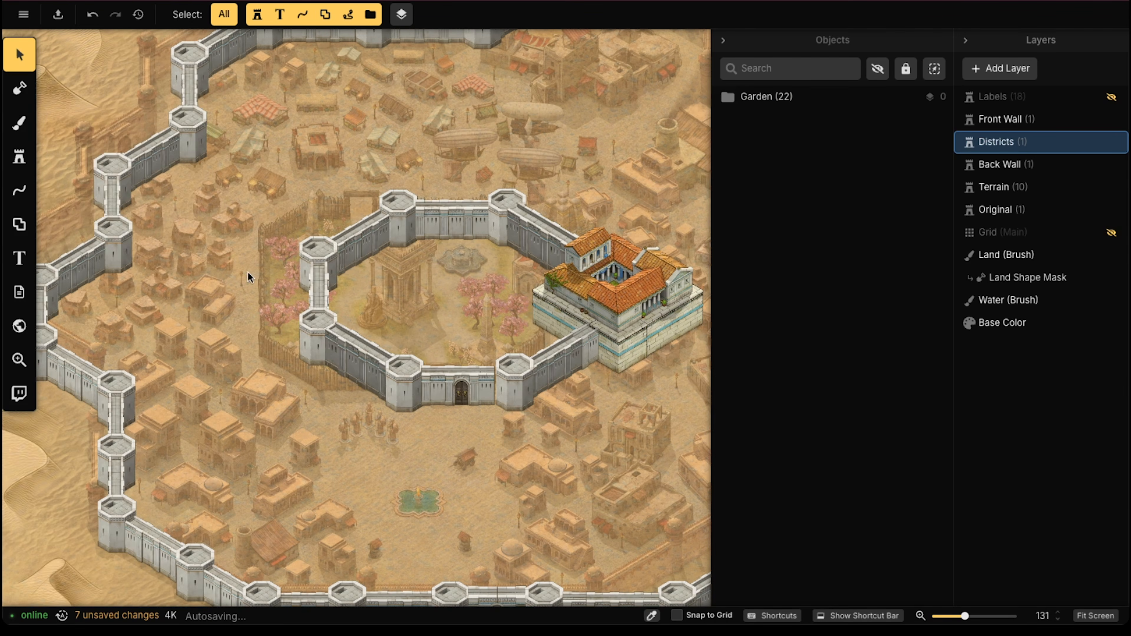
- Stamp Platform variant 2/2 among the cherry trees in the garden centre at 70% scale
{"action": "double_click", "coordinate": [495, 210]}
{"action": "key", "text": "s"}
{"action": "left_click", "coordinate": [132, 258]}
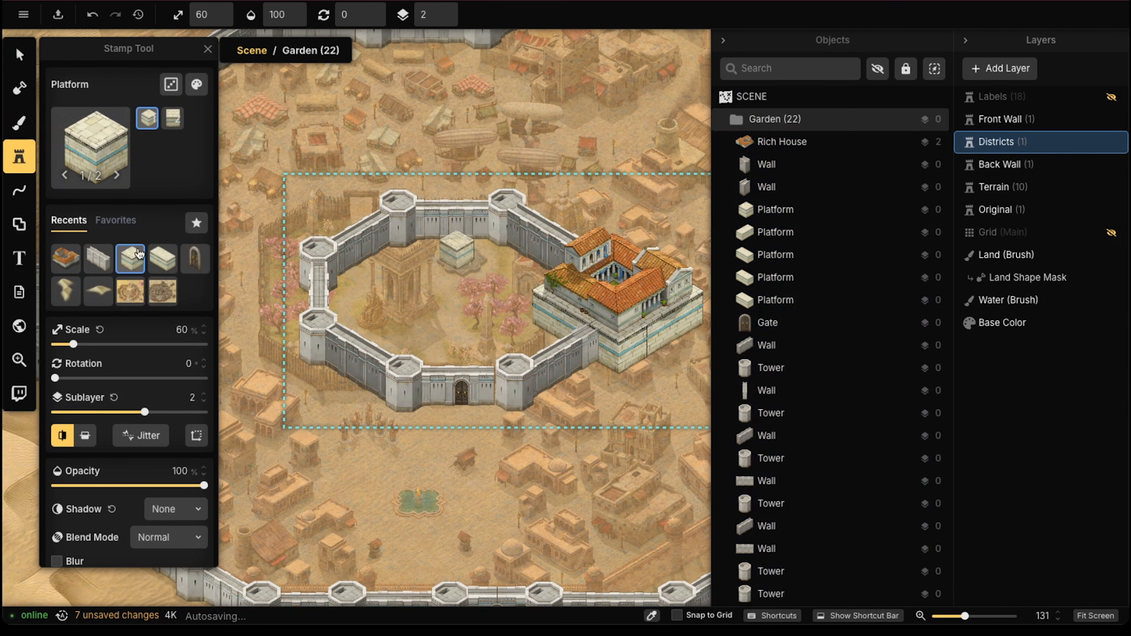
{"action": "left_click", "coordinate": [173, 118]}
{"action": "scroll", "coordinate": [491, 307], "scroll_direction": "up", "scroll_amount": 5}
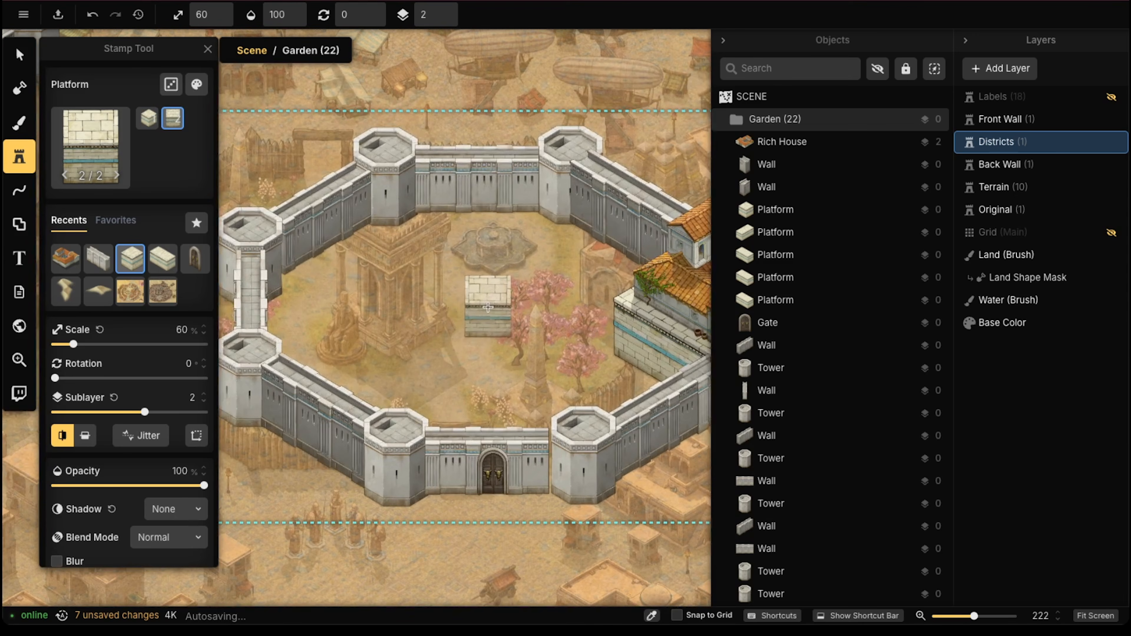
{"action": "left_click", "coordinate": [483, 311]}
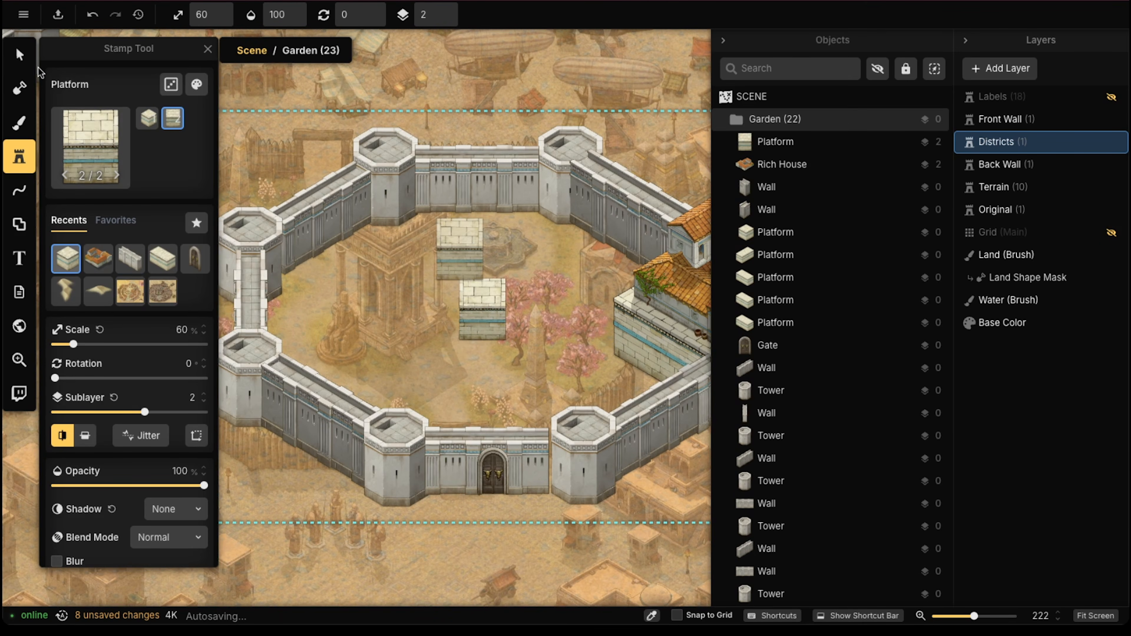
{"action": "left_click", "coordinate": [22, 58]}
{"action": "left_click_drag", "start_coordinate": [456, 276], "coordinate": [479, 307]}
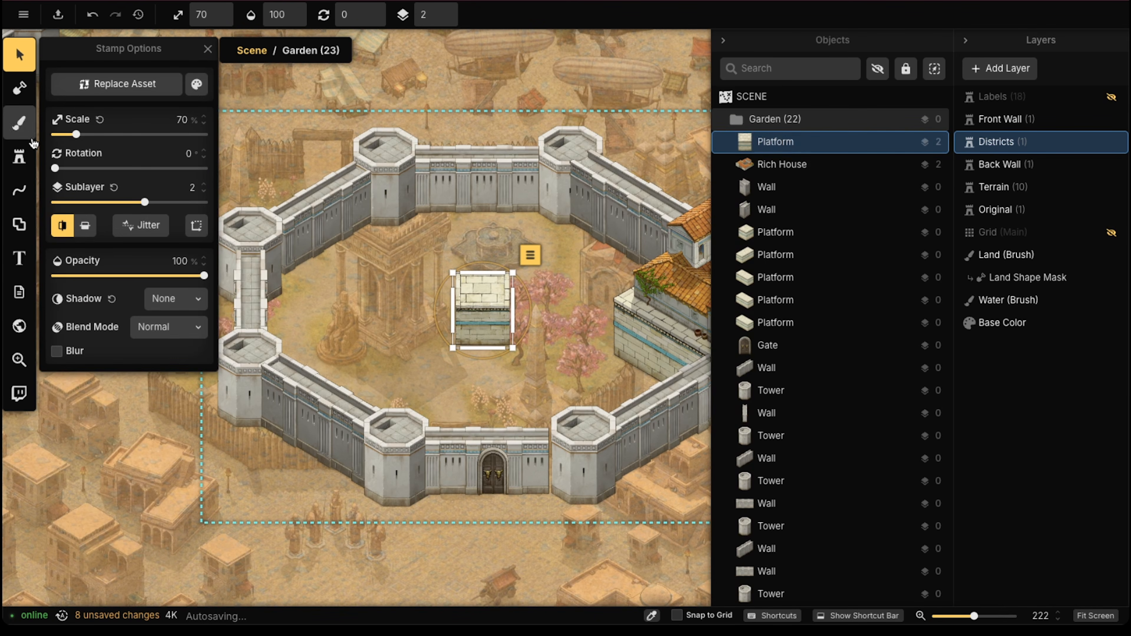
{"action": "left_click", "coordinate": [19, 157]}
- Stamp two Columns on the platform with a slightly smaller Gate between them
{"action": "left_click", "coordinate": [91, 149]}
{"action": "scroll", "coordinate": [644, 352], "scroll_direction": "down", "scroll_amount": 12}
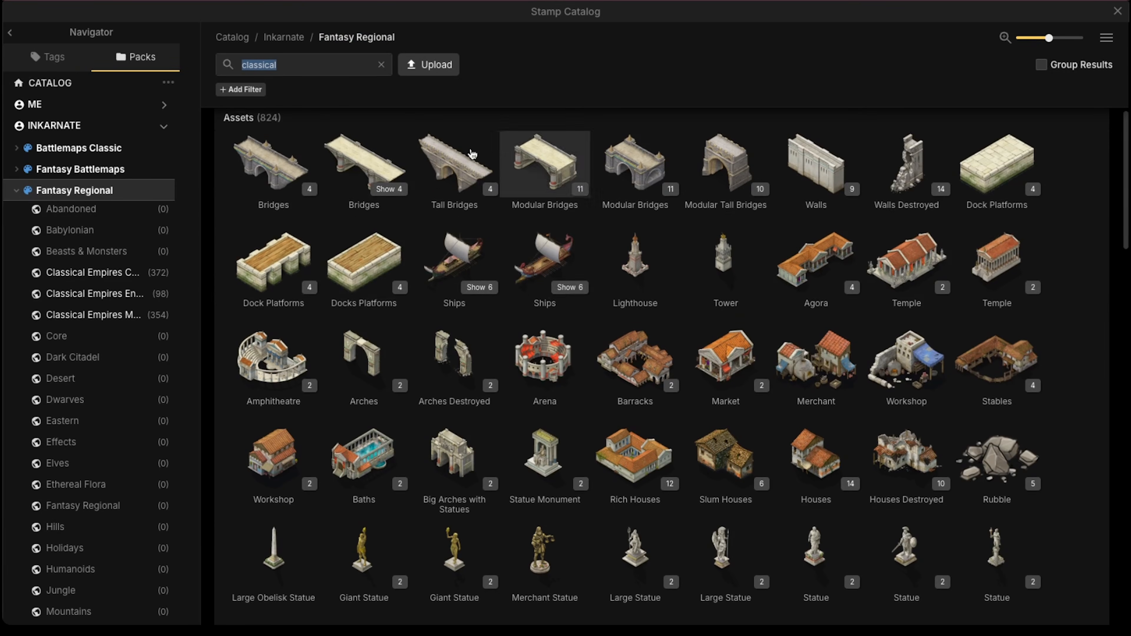
{"action": "scroll", "coordinate": [537, 344], "scroll_direction": "up", "scroll_amount": 15}
{"action": "scroll", "coordinate": [637, 360], "scroll_direction": "down", "scroll_amount": 15}
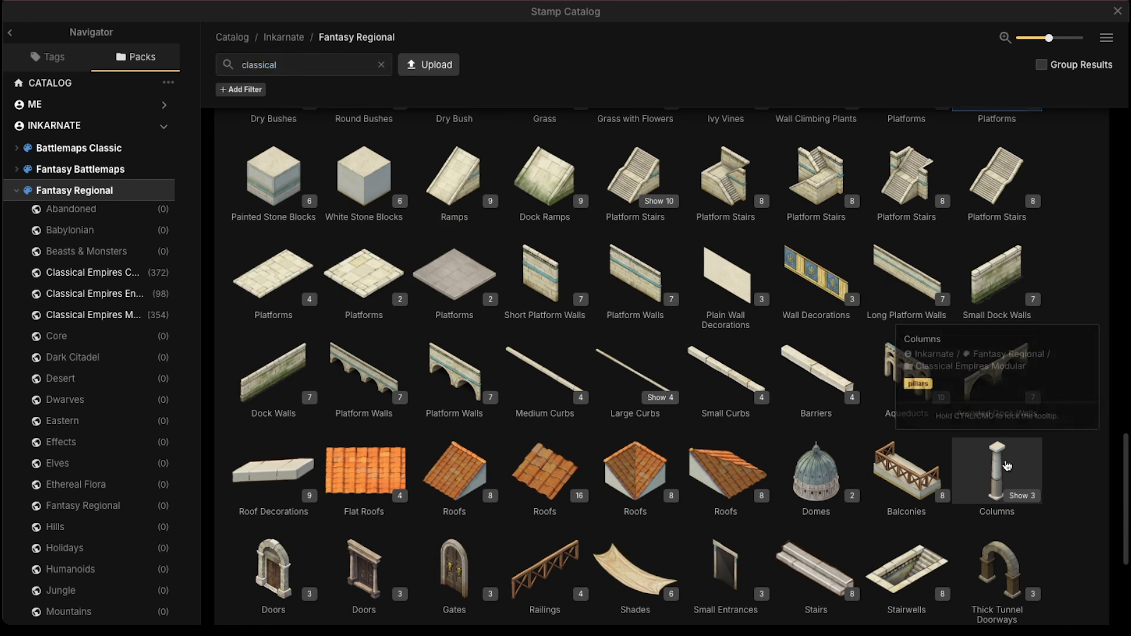
{"action": "left_click", "coordinate": [992, 479]}
{"action": "scroll", "coordinate": [506, 347], "scroll_direction": "up", "scroll_amount": 3}
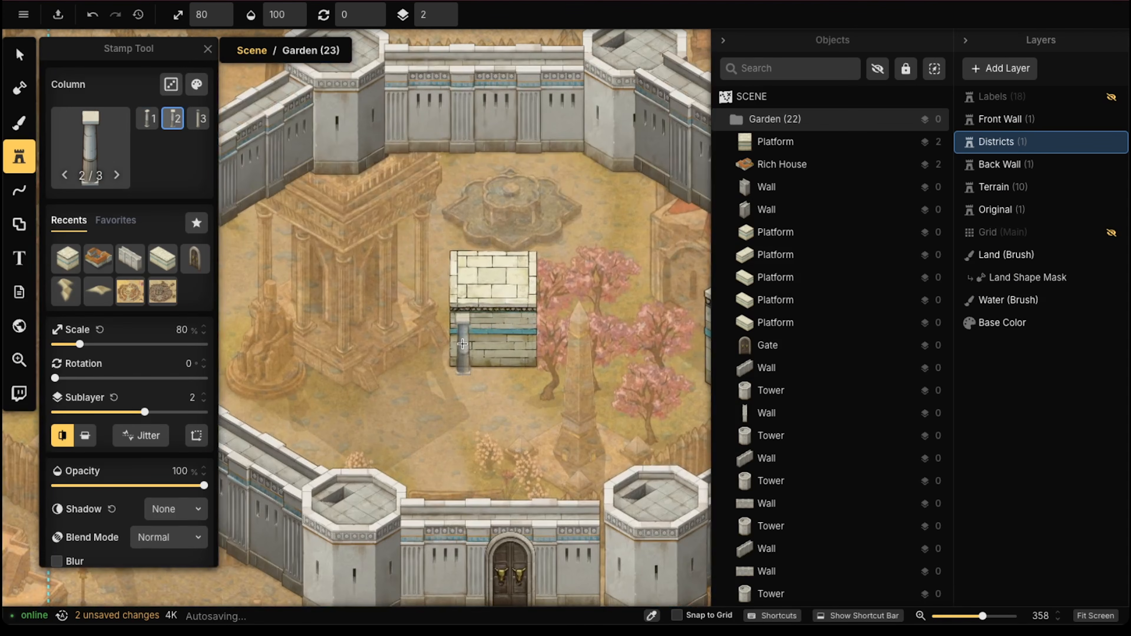
{"action": "left_click", "coordinate": [479, 343]}
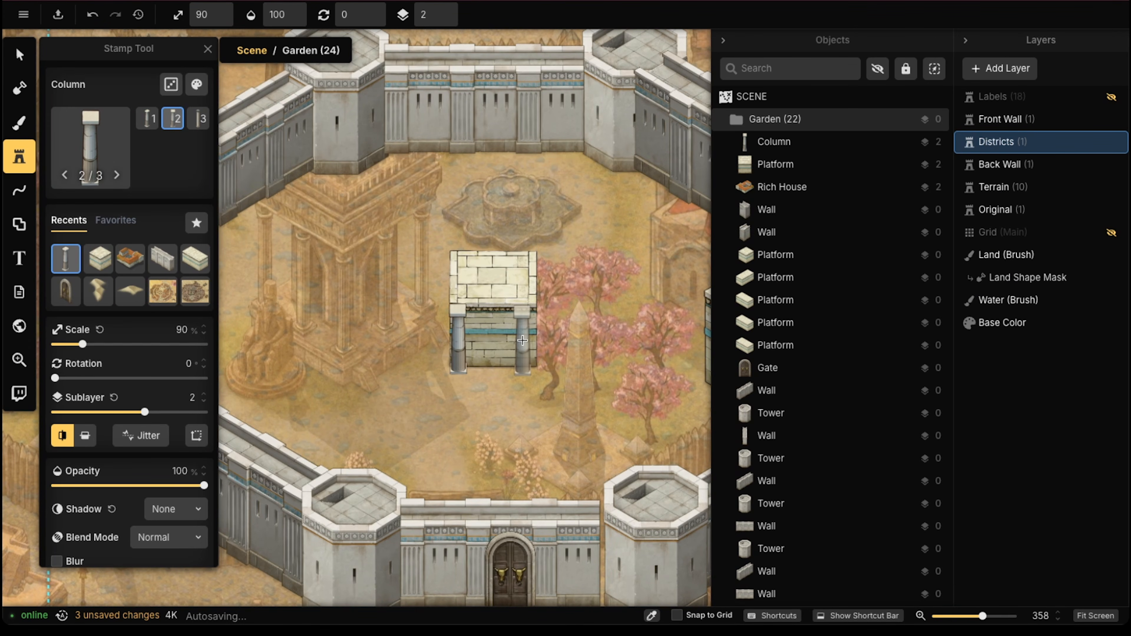
{"action": "left_click", "coordinate": [535, 343]}
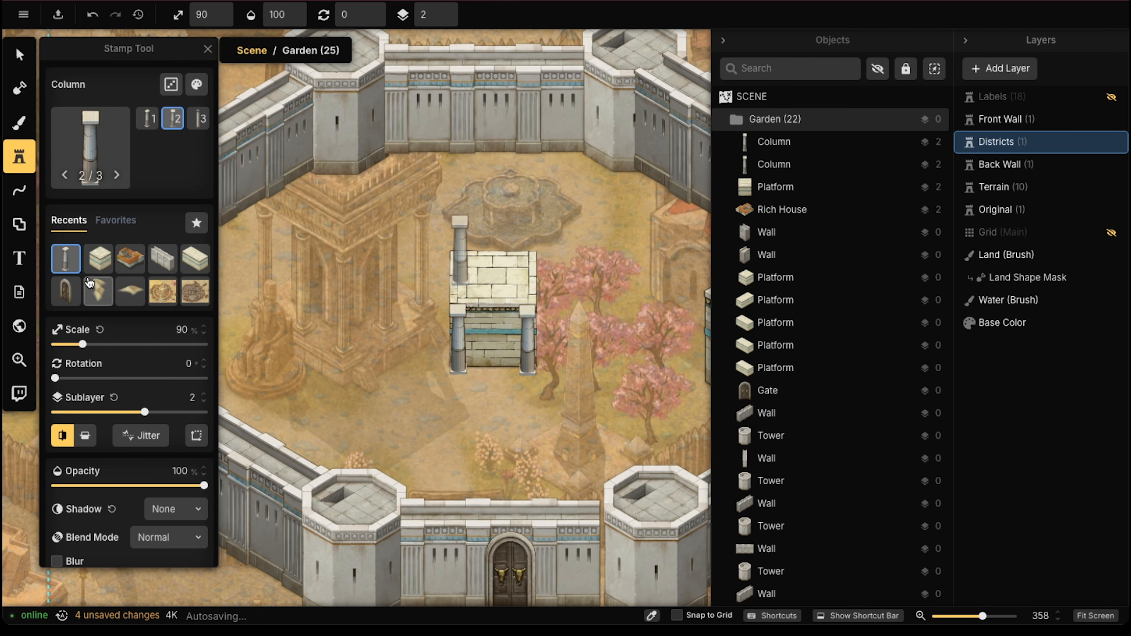
{"action": "left_click", "coordinate": [65, 291]}
{"action": "key", "text": "["}
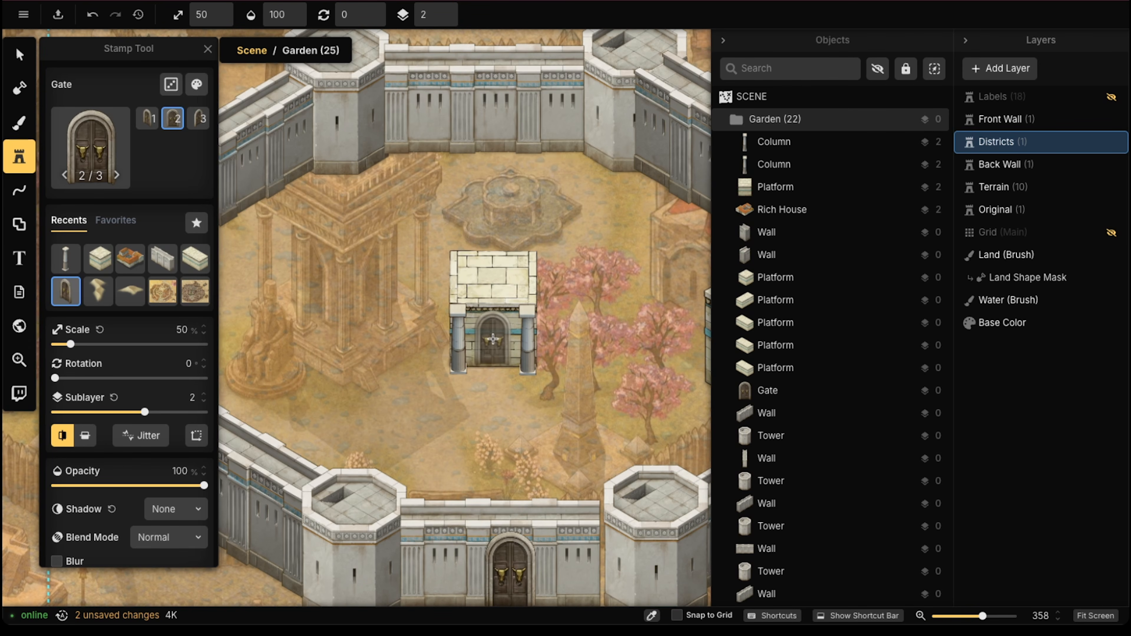
{"action": "left_click", "coordinate": [492, 332]}
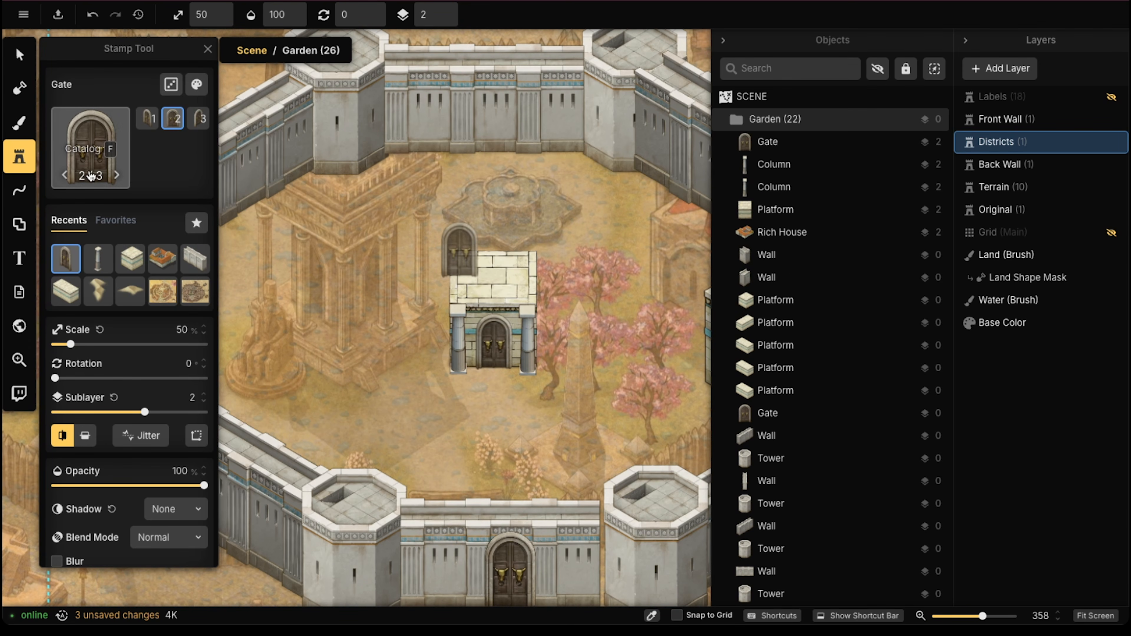
- Stamp a Dome on top of the pavilion and settle its scale at 40%
{"action": "left_click", "coordinate": [81, 149]}
{"action": "left_click", "coordinate": [799, 282]}
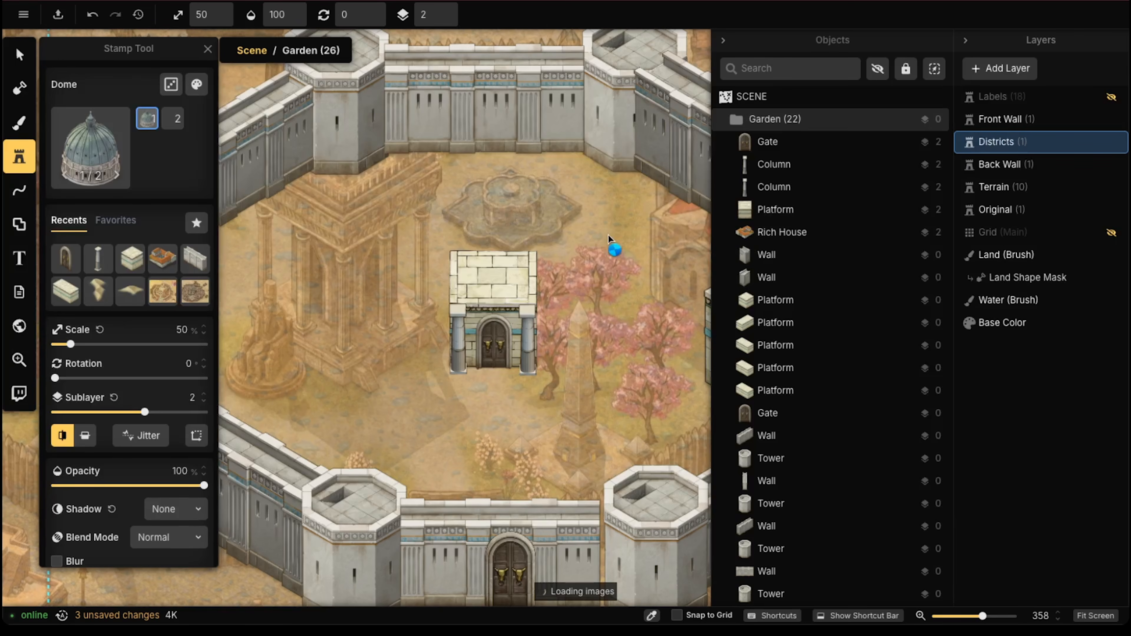
{"action": "scroll", "coordinate": [426, 15], "scroll_direction": "up", "scroll_amount": 2}
{"action": "key", "text": "["}
{"action": "left_click", "coordinate": [490, 271]}
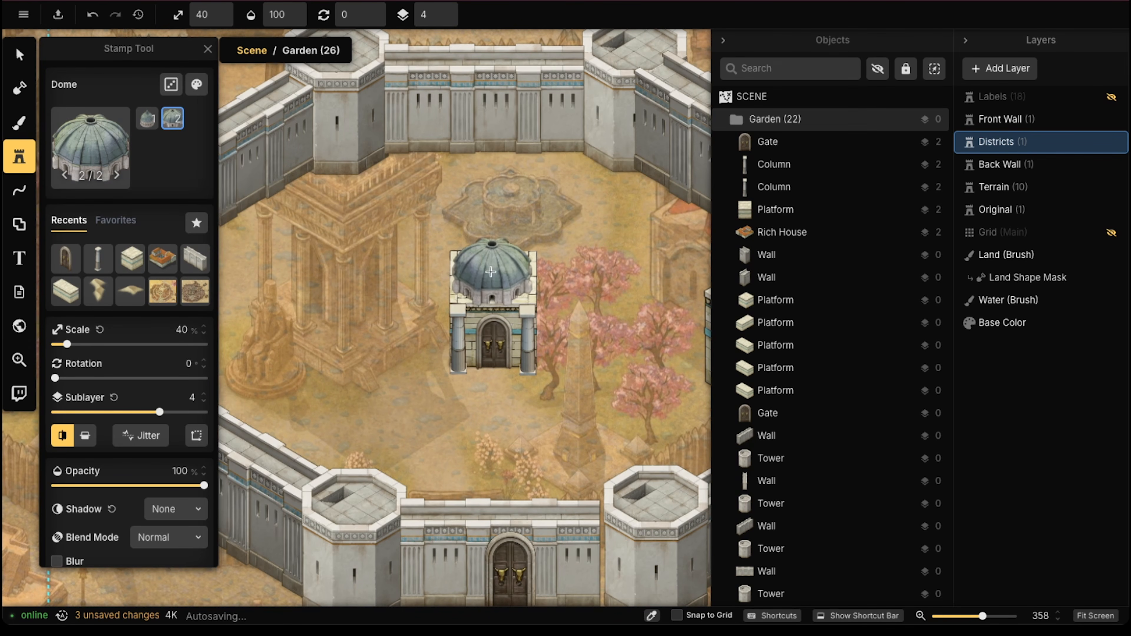
{"action": "key", "text": "v"}
{"action": "left_click", "coordinate": [528, 257]}
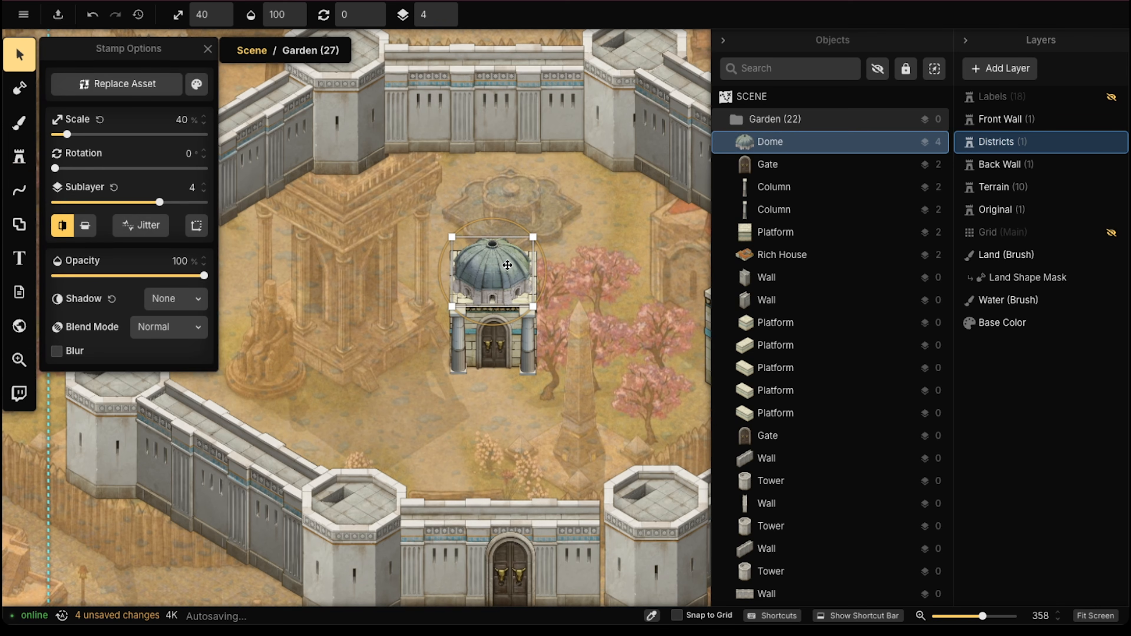
{"action": "key", "text": "]"}
{"action": "left_click_drag", "start_coordinate": [490, 226], "coordinate": [491, 205]}
{"action": "key", "text": "["}
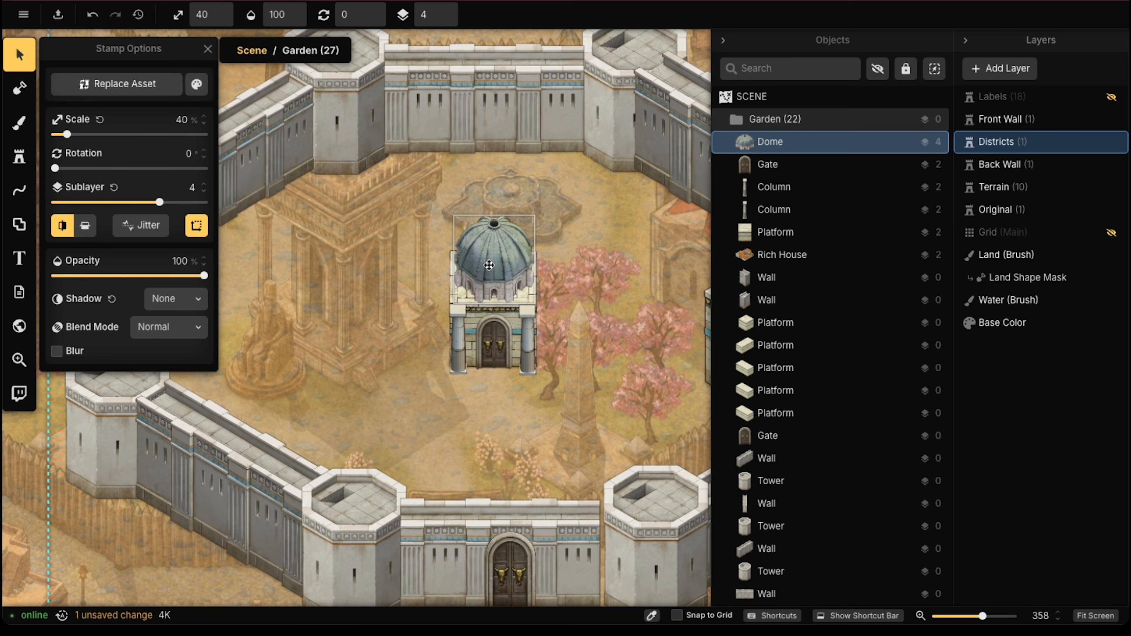
{"action": "scroll", "coordinate": [435, 285], "scroll_direction": "down", "scroll_amount": 3}
{"action": "key", "text": "Escape"}
{"action": "scroll", "coordinate": [435, 281], "scroll_direction": "down", "scroll_amount": 5}
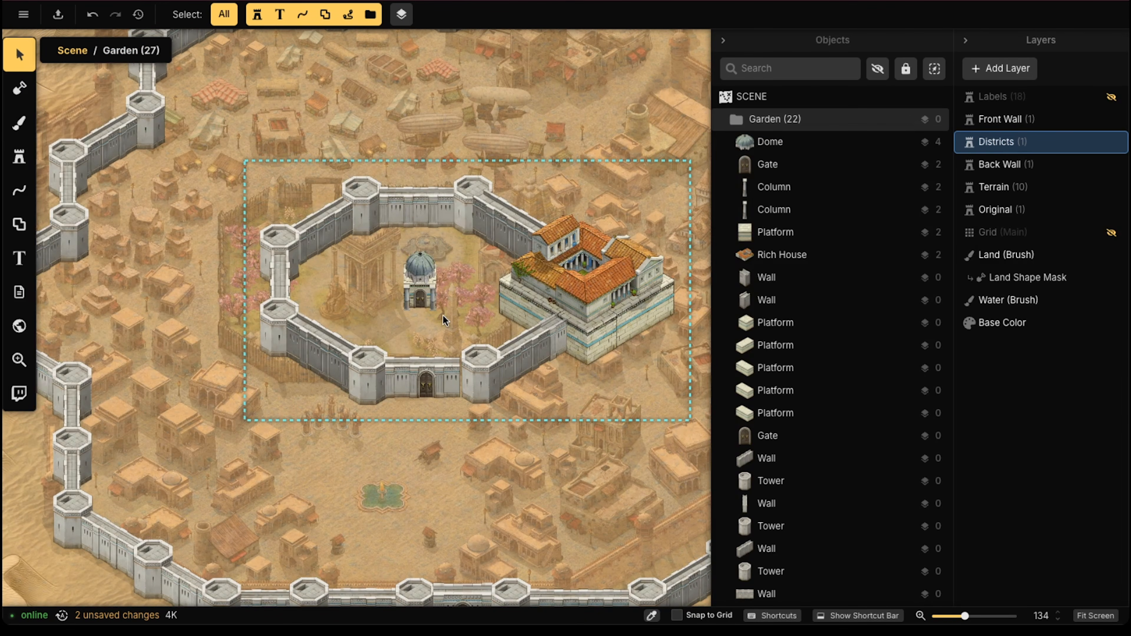
- Zoom out over the walled garden and exit the Garden group at 27 objects
{"action": "scroll", "coordinate": [443, 315], "scroll_direction": "up", "scroll_amount": 1}
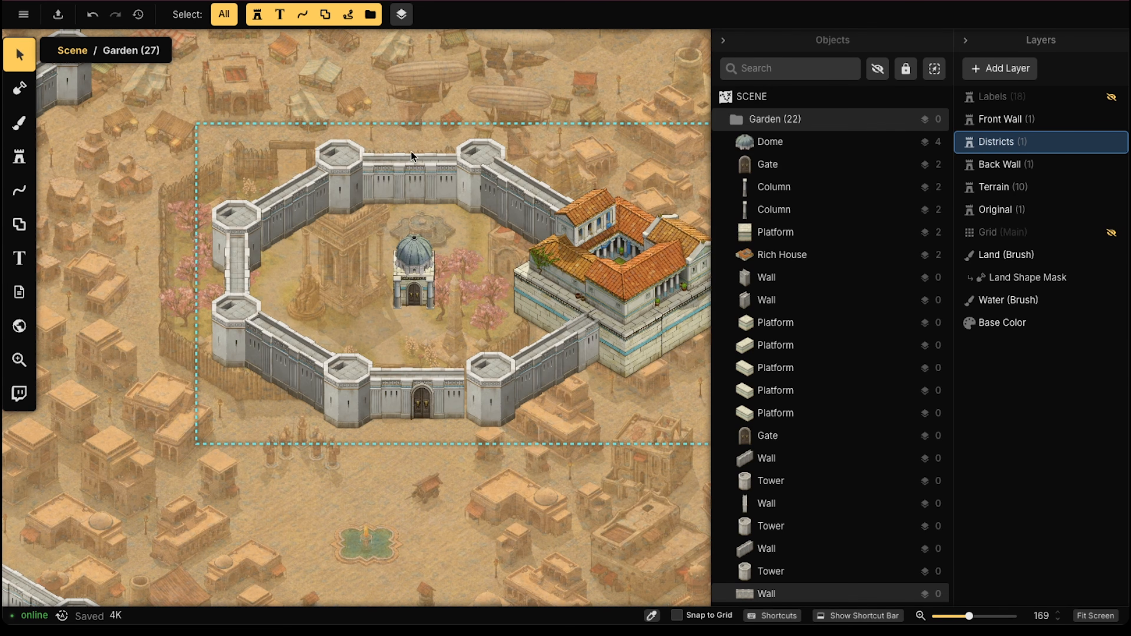
{"action": "scroll", "coordinate": [443, 246], "scroll_direction": "down", "scroll_amount": 4}
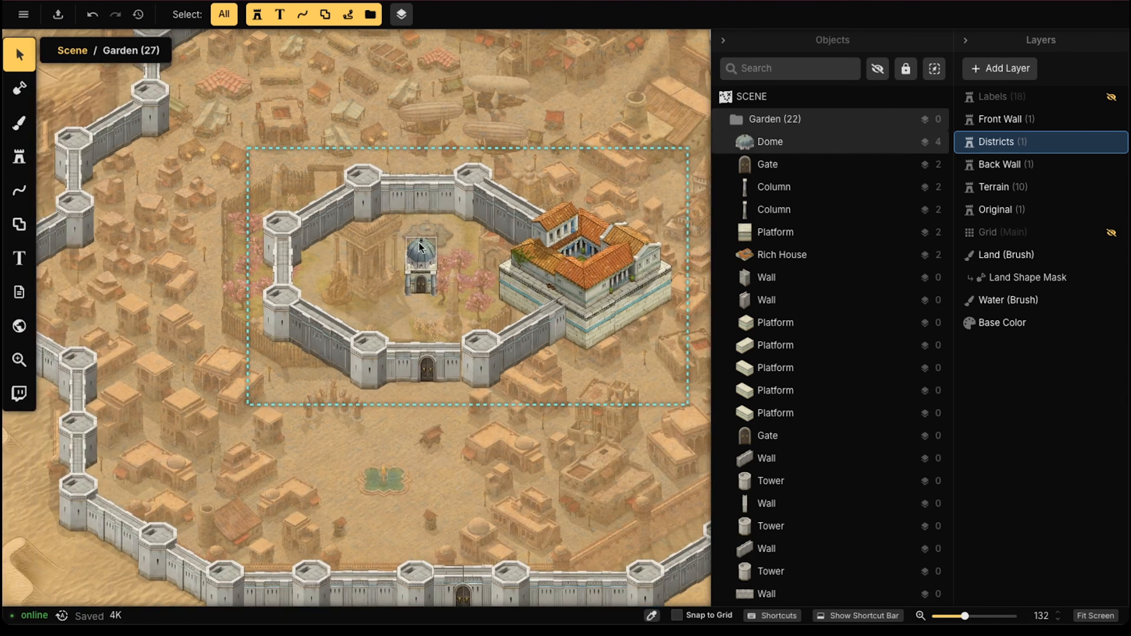
{"action": "key", "text": "Escape"}
{"action": "key", "text": "Escape"}
- Hide the Original layer and paint Dry Grass at brush size 80 across the courtyard
{"action": "left_click", "coordinate": [21, 129]}
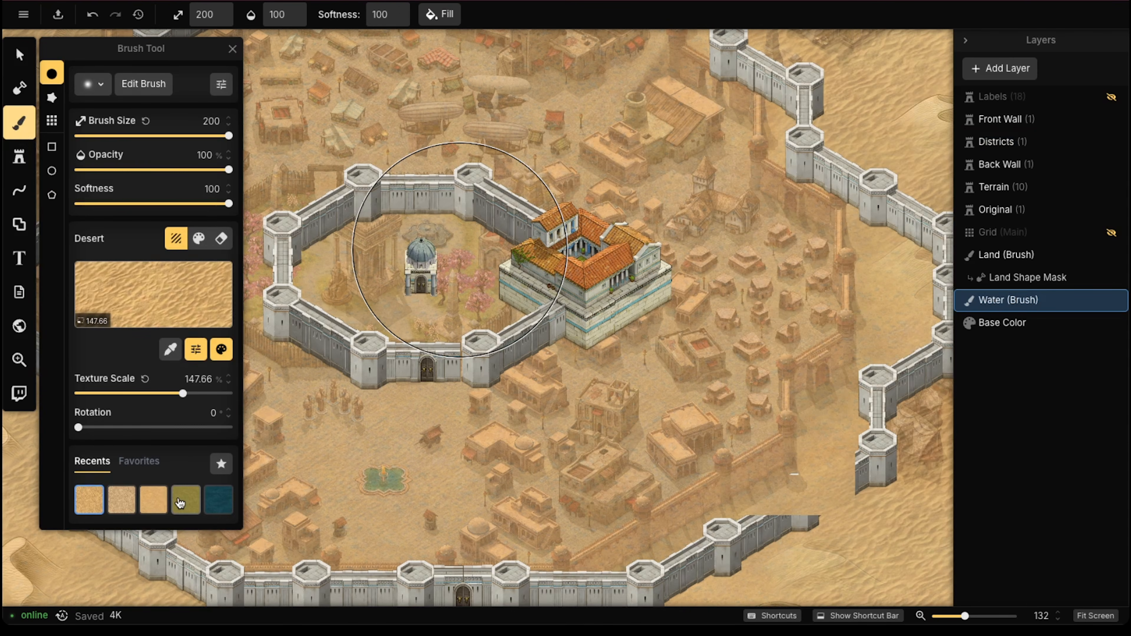
{"action": "key", "text": "bracketleft"}
{"action": "key", "text": "bracketleft"}
{"action": "key", "text": "bracketleft"}
{"action": "key", "text": "bracketleft"}
{"action": "key", "text": "bracketleft"}
{"action": "key", "text": "bracketleft"}
{"action": "key", "text": "bracketleft"}
{"action": "key", "text": "bracketleft"}
{"action": "key", "text": "bracketleft"}
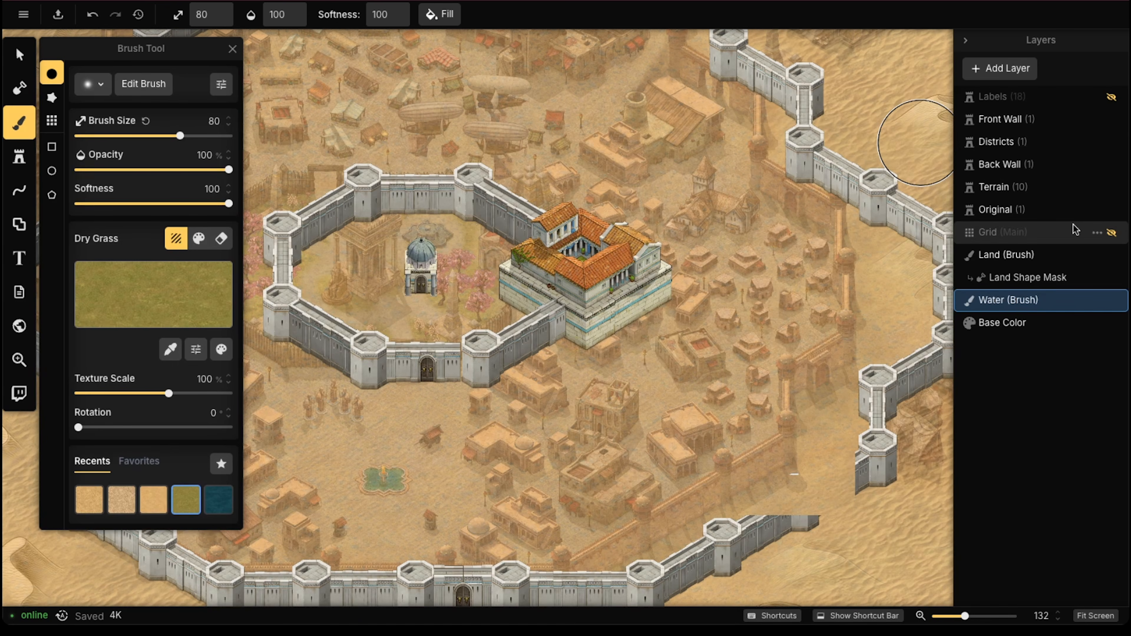
{"action": "left_click", "coordinate": [1112, 210]}
{"action": "mouse_move", "coordinate": [407, 227]}
{"action": "left_mouse_down"}
{"action": "mouse_move", "coordinate": [320, 254]}
{"action": "mouse_move", "coordinate": [317, 271]}
{"action": "mouse_move", "coordinate": [458, 313]}
{"action": "mouse_move", "coordinate": [498, 299]}
{"action": "mouse_move", "coordinate": [507, 257]}
{"action": "mouse_move", "coordinate": [420, 244]}
{"action": "mouse_move", "coordinate": [457, 292]}
{"action": "mouse_move", "coordinate": [463, 241]}
{"action": "mouse_move", "coordinate": [376, 242]}
{"action": "mouse_move", "coordinate": [336, 259]}
{"action": "left_mouse_up"}
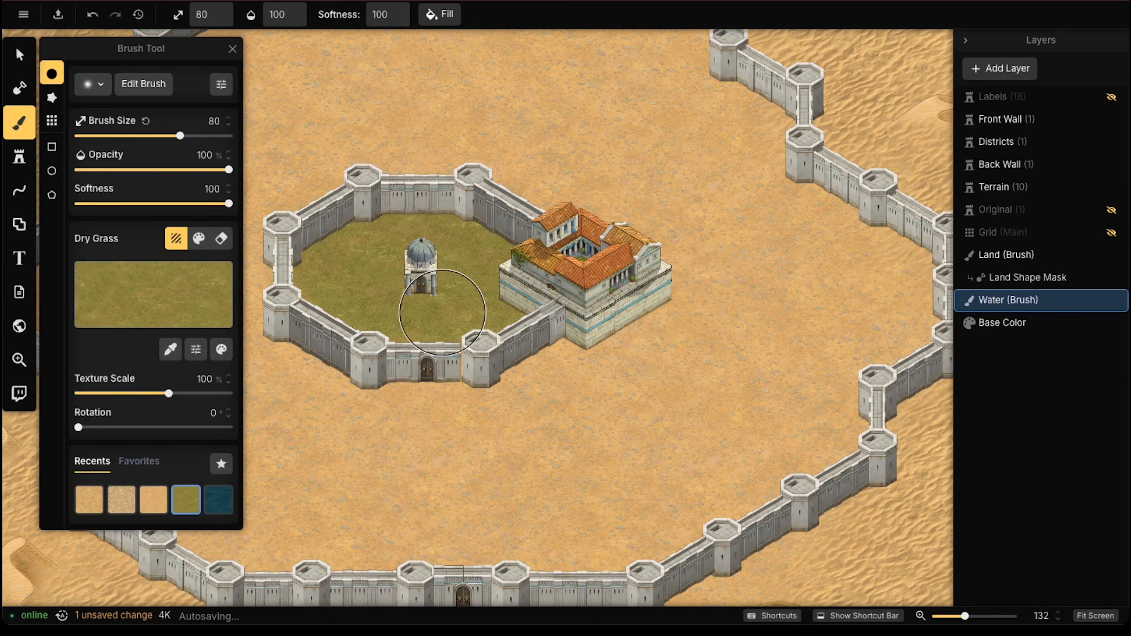
{"action": "mouse_move", "coordinate": [435, 235]}
{"action": "left_mouse_down"}
{"action": "mouse_move", "coordinate": [334, 274]}
{"action": "mouse_move", "coordinate": [395, 285]}
{"action": "left_mouse_up"}
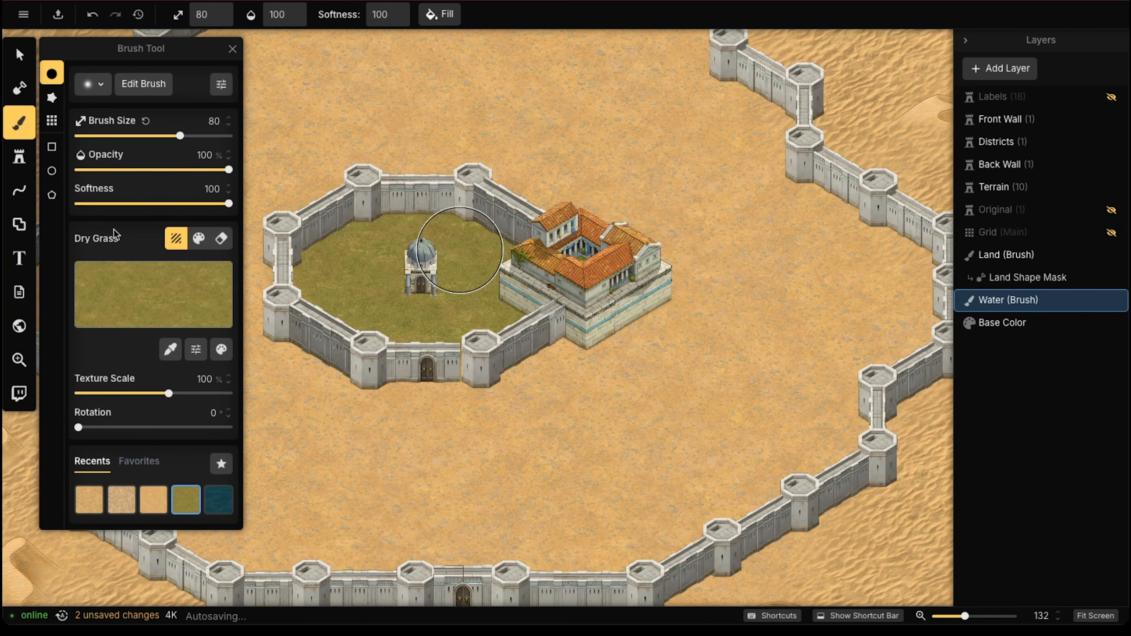
{"action": "left_click", "coordinate": [108, 287]}
- Set up the Pavement texture with scale 94, opacity 47 and brush size 30
{"action": "scroll", "coordinate": [442, 282], "scroll_direction": "down", "scroll_amount": 2}
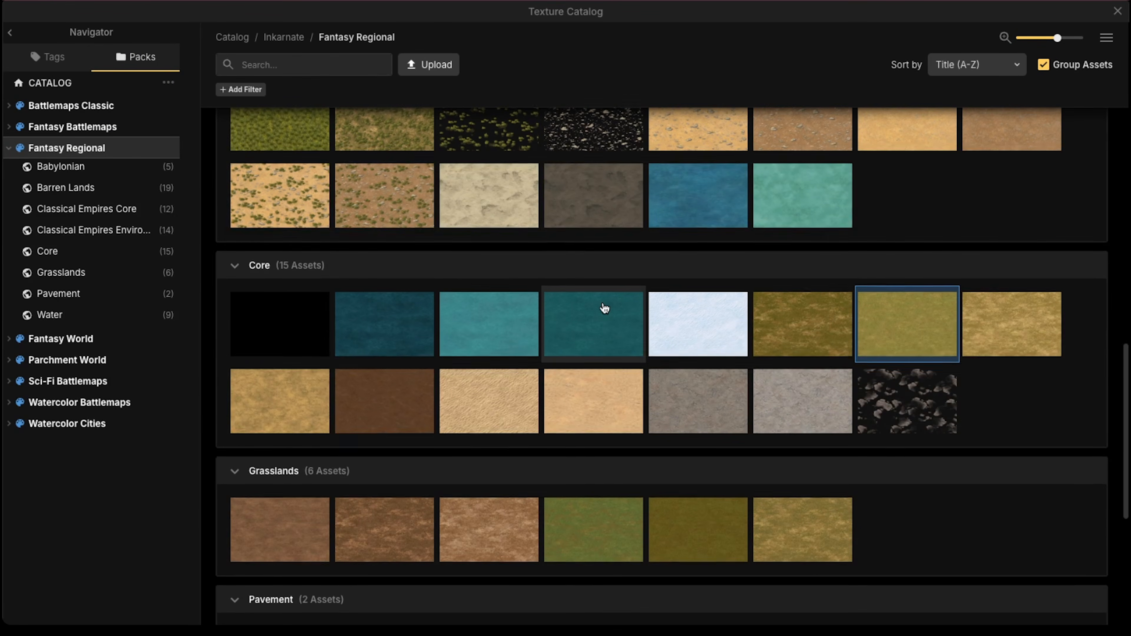
{"action": "scroll", "coordinate": [606, 308], "scroll_direction": "up", "scroll_amount": 10}
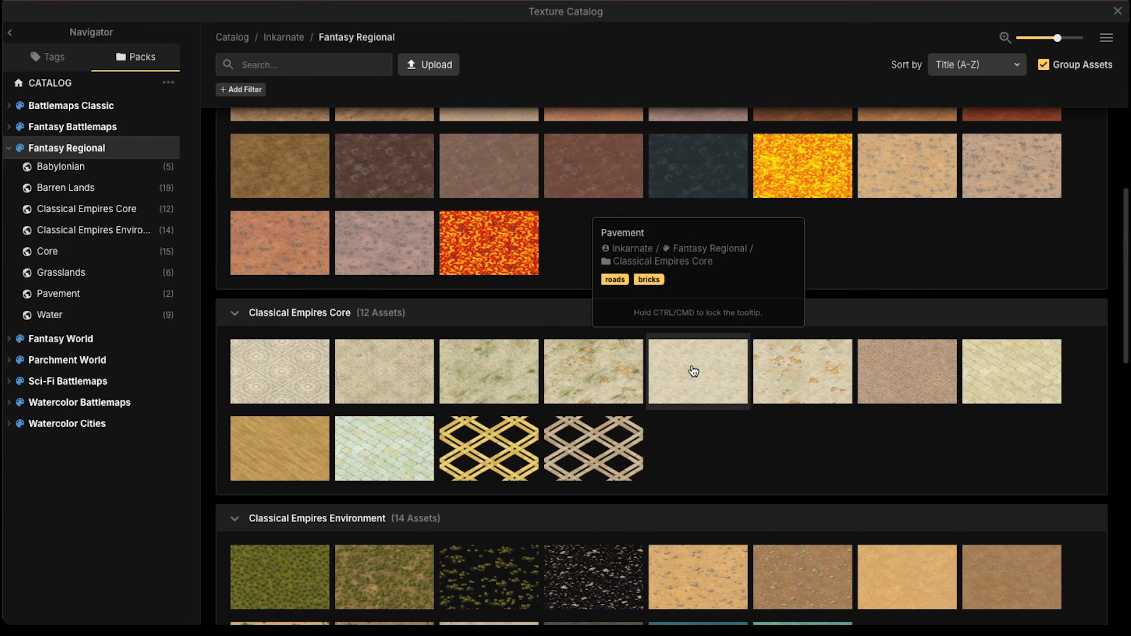
{"action": "left_click", "coordinate": [694, 371]}
{"action": "left_click_drag", "start_coordinate": [166, 400], "coordinate": [165, 399]}
{"action": "left_click", "coordinate": [221, 84]}
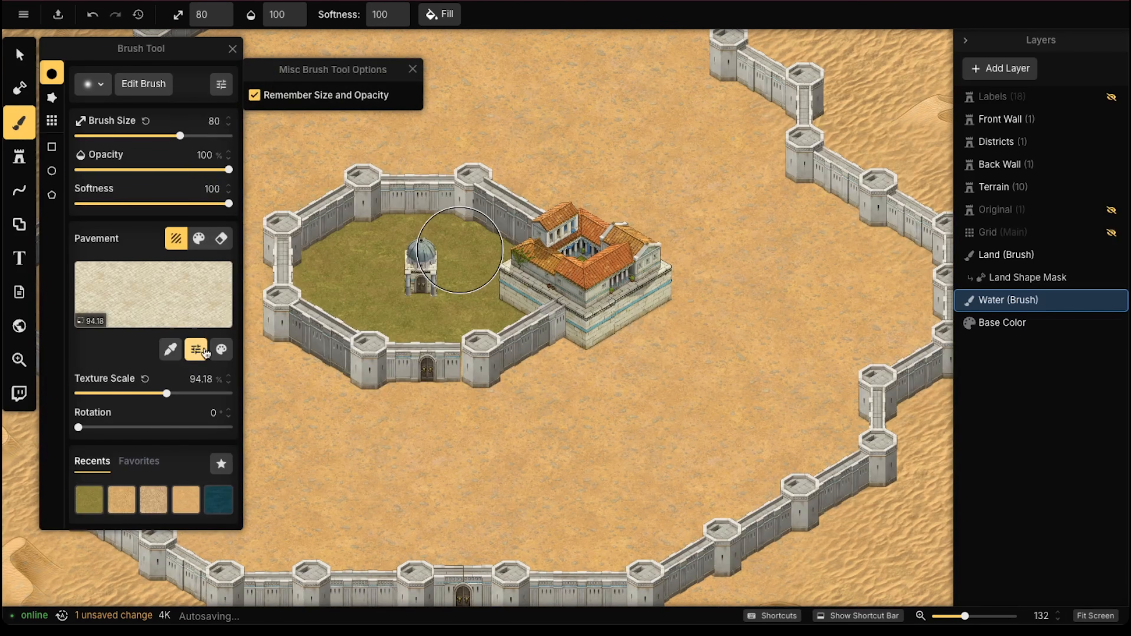
{"action": "left_click_drag", "start_coordinate": [177, 170], "coordinate": [149, 172]}
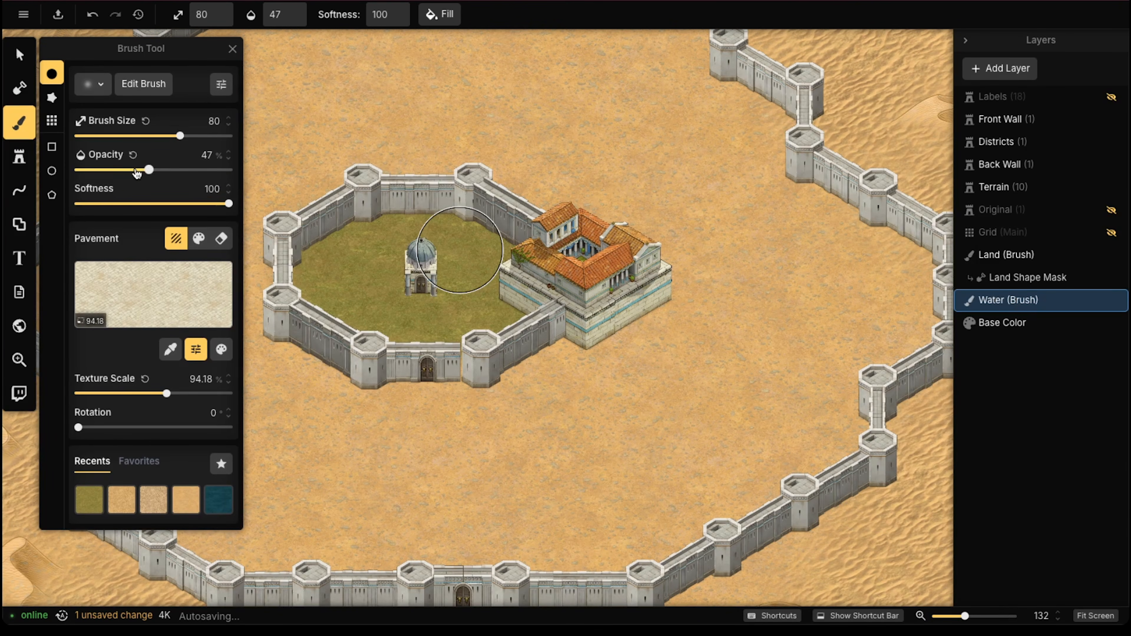
{"action": "key", "text": "bracketleft"}
{"action": "key", "text": "bracketleft"}
{"action": "key", "text": "bracketleft"}
{"action": "key", "text": "bracketleft"}
{"action": "key", "text": "bracketleft"}
{"action": "key", "text": "bracketleft"}
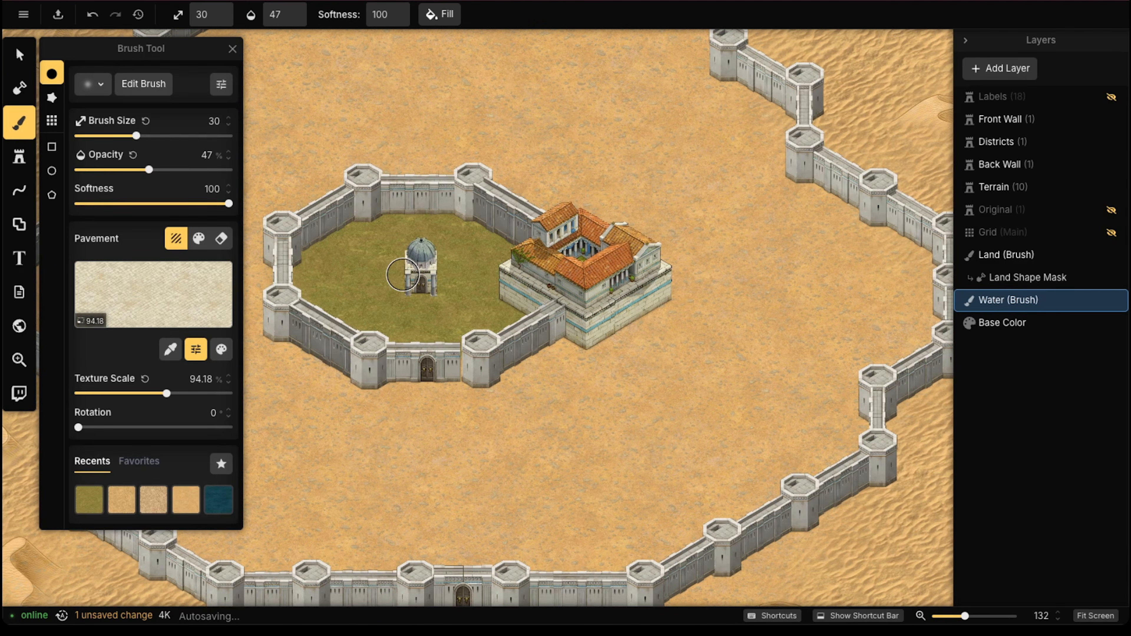
- Paint pavement around the dome base, along the inner walls, and as crossing paths
{"action": "mouse_move", "coordinate": [415, 296]}
{"action": "left_mouse_down"}
{"action": "mouse_move", "coordinate": [434, 267]}
{"action": "mouse_move", "coordinate": [406, 278]}
{"action": "mouse_move", "coordinate": [420, 295]}
{"action": "mouse_move", "coordinate": [432, 272]}
{"action": "mouse_move", "coordinate": [410, 268]}
{"action": "mouse_move", "coordinate": [405, 292]}
{"action": "mouse_move", "coordinate": [432, 295]}
{"action": "mouse_move", "coordinate": [436, 266]}
{"action": "mouse_move", "coordinate": [434, 298]}
{"action": "mouse_move", "coordinate": [436, 263]}
{"action": "left_mouse_up"}
{"action": "mouse_move", "coordinate": [356, 216]}
{"action": "left_mouse_down"}
{"action": "mouse_move", "coordinate": [303, 251]}
{"action": "mouse_move", "coordinate": [317, 240]}
{"action": "mouse_move", "coordinate": [298, 262]}
{"action": "mouse_move", "coordinate": [297, 298]}
{"action": "mouse_move", "coordinate": [296, 278]}
{"action": "mouse_move", "coordinate": [294, 289]}
{"action": "mouse_move", "coordinate": [353, 227]}
{"action": "mouse_move", "coordinate": [314, 251]}
{"action": "mouse_move", "coordinate": [356, 204]}
{"action": "mouse_move", "coordinate": [385, 216]}
{"action": "mouse_move", "coordinate": [485, 208]}
{"action": "left_mouse_up"}
{"action": "mouse_move", "coordinate": [363, 222]}
{"action": "left_mouse_down"}
{"action": "mouse_move", "coordinate": [437, 210]}
{"action": "mouse_move", "coordinate": [390, 213]}
{"action": "left_mouse_up"}
{"action": "left_click_drag", "start_coordinate": [490, 217], "coordinate": [521, 249]}
{"action": "left_click", "coordinate": [531, 253]}
{"action": "mouse_move", "coordinate": [512, 291]}
{"action": "left_mouse_down"}
{"action": "mouse_move", "coordinate": [516, 308]}
{"action": "mouse_move", "coordinate": [517, 274]}
{"action": "left_mouse_up"}
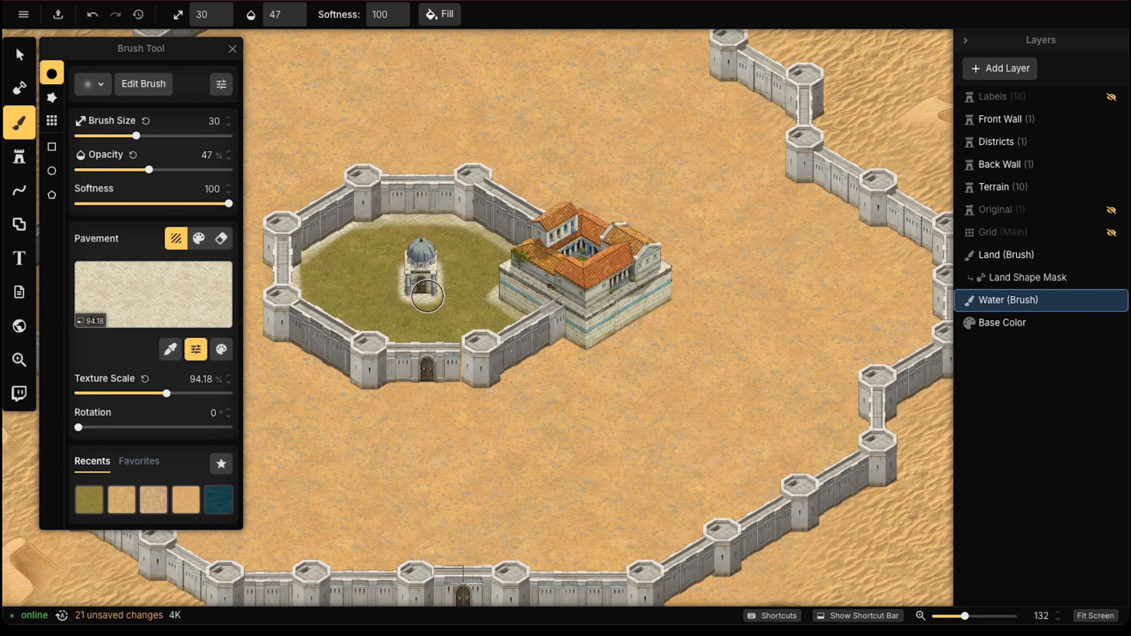
{"action": "mouse_move", "coordinate": [420, 295]}
{"action": "left_mouse_down"}
{"action": "mouse_move", "coordinate": [422, 337]}
{"action": "mouse_move", "coordinate": [423, 294]}
{"action": "mouse_move", "coordinate": [422, 330]}
{"action": "mouse_move", "coordinate": [423, 298]}
{"action": "mouse_move", "coordinate": [422, 309]}
{"action": "left_mouse_up"}
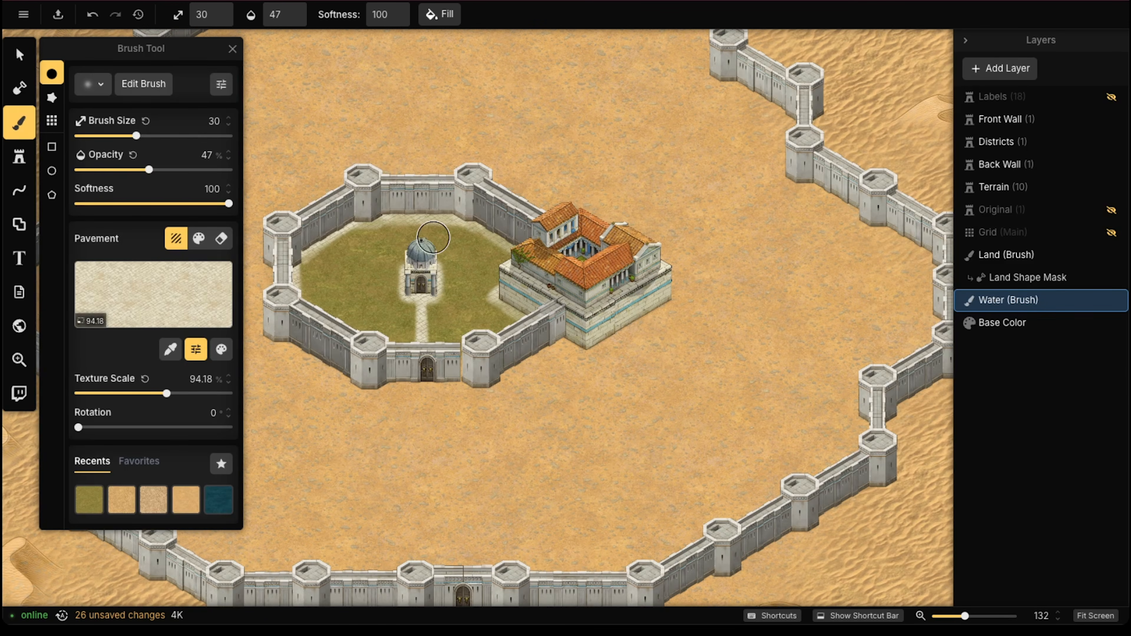
{"action": "mouse_move", "coordinate": [421, 229]}
{"action": "left_mouse_down"}
{"action": "mouse_move", "coordinate": [421, 279]}
{"action": "mouse_move", "coordinate": [423, 200]}
{"action": "mouse_move", "coordinate": [387, 285]}
{"action": "mouse_move", "coordinate": [410, 277]}
{"action": "mouse_move", "coordinate": [296, 281]}
{"action": "mouse_move", "coordinate": [510, 270]}
{"action": "mouse_move", "coordinate": [442, 283]}
{"action": "mouse_move", "coordinate": [521, 284]}
{"action": "mouse_move", "coordinate": [317, 267]}
{"action": "left_mouse_up"}
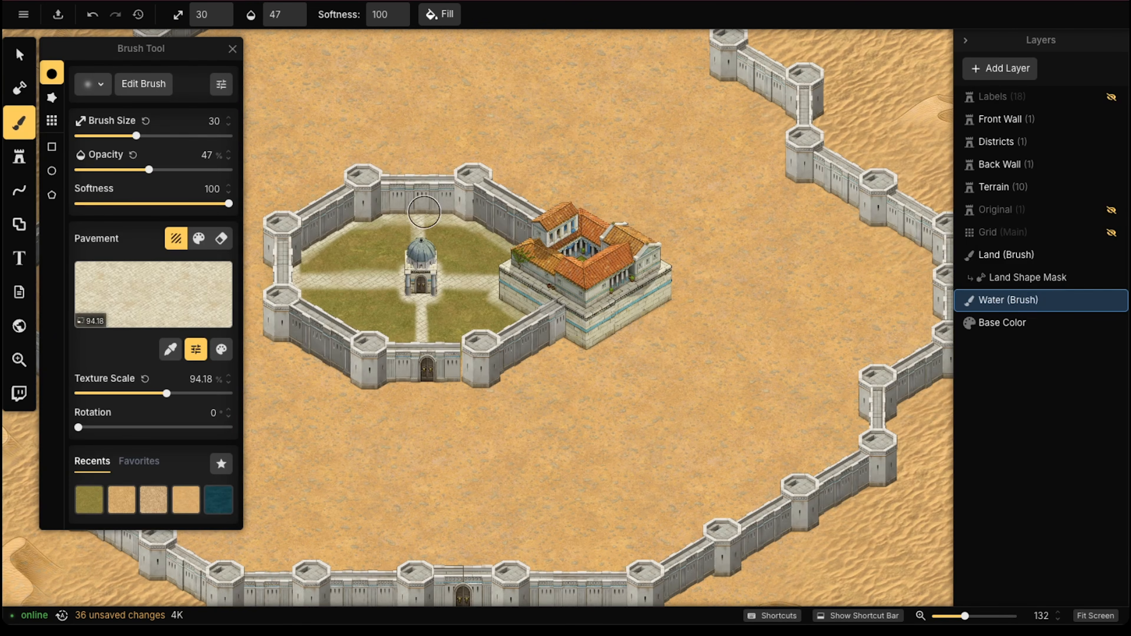
- Inside the Garden group, delete the wall segment surrounding the front gate
{"action": "left_click", "coordinate": [19, 55]}
{"action": "scroll", "coordinate": [403, 377], "scroll_direction": "up", "scroll_amount": 3}
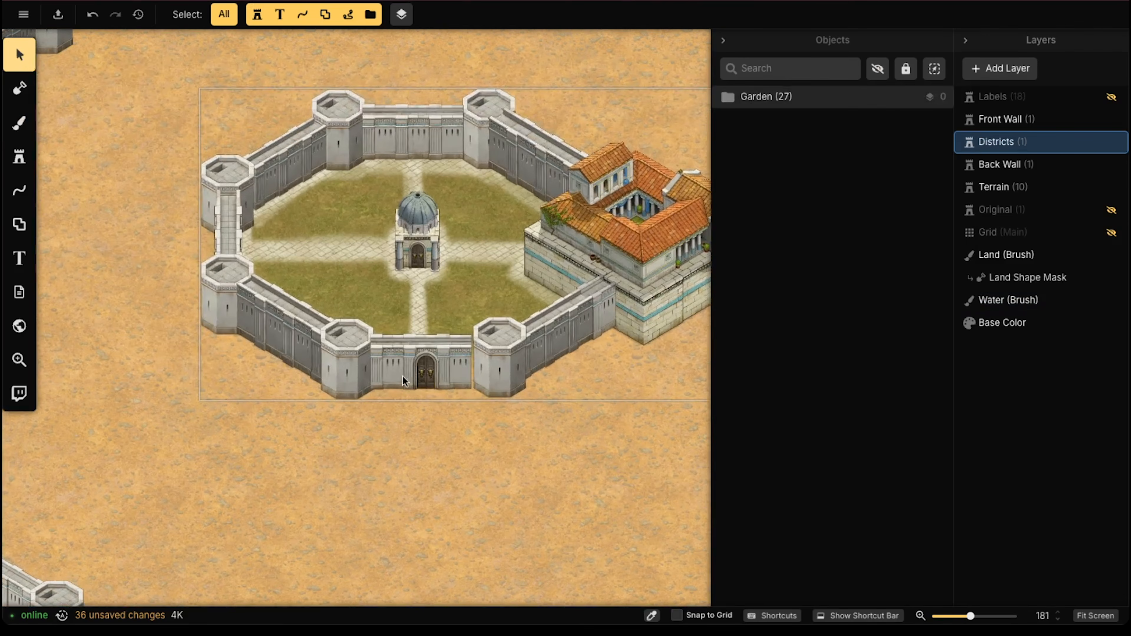
{"action": "left_click", "coordinate": [424, 374]}
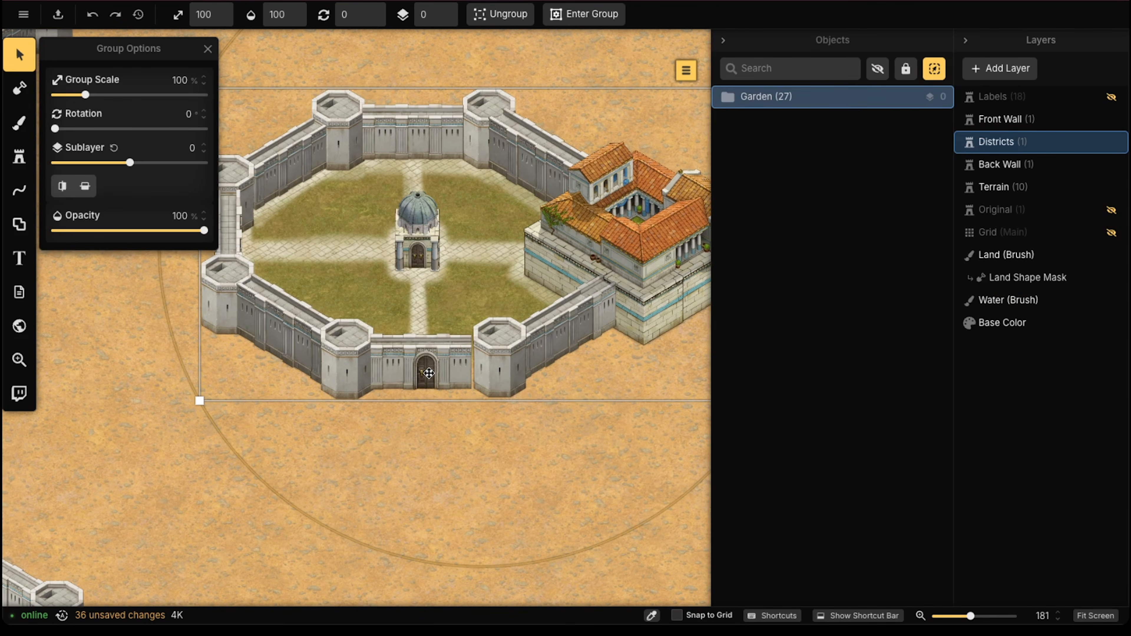
{"action": "double_click", "coordinate": [423, 375]}
{"action": "left_click_drag", "start_coordinate": [425, 377], "coordinate": [418, 377]}
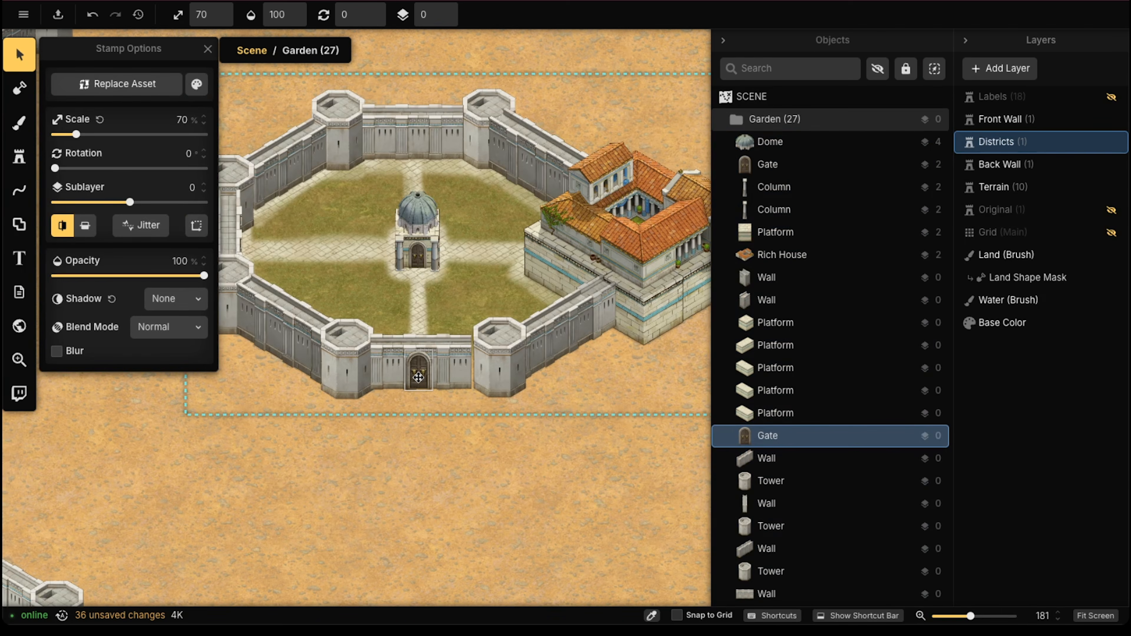
{"action": "key", "text": "Escape"}
{"action": "left_click", "coordinate": [392, 370]}
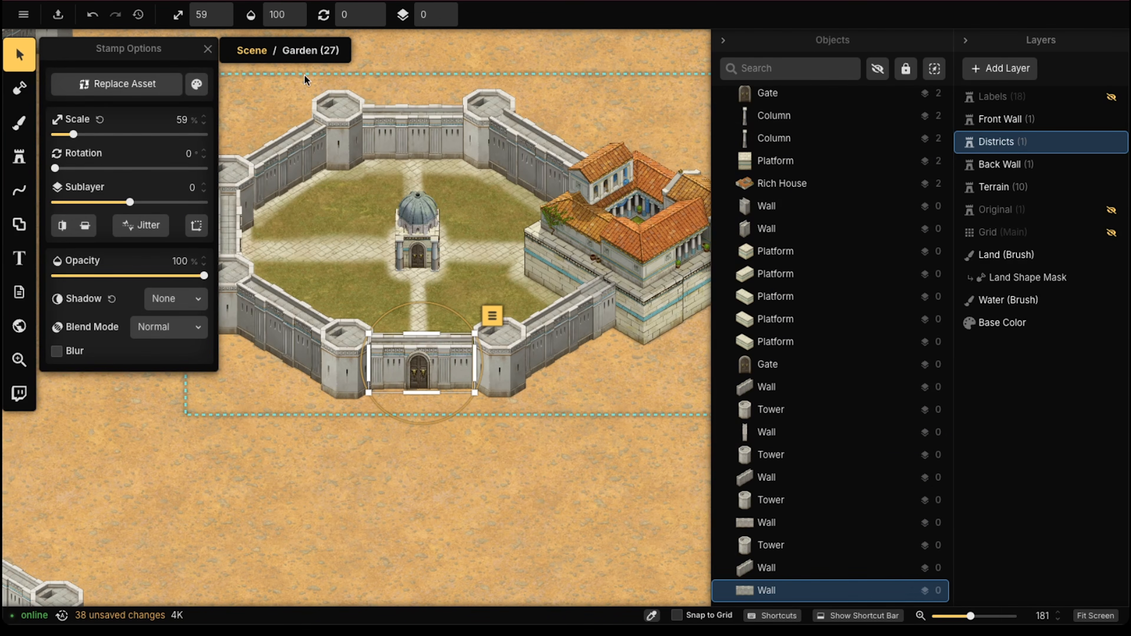
{"action": "left_click", "coordinate": [444, 20]}
{"action": "left_click", "coordinate": [417, 366]}
{"action": "left_click", "coordinate": [417, 367]}
{"action": "left_click", "coordinate": [417, 368]}
{"action": "left_click", "coordinate": [417, 365]}
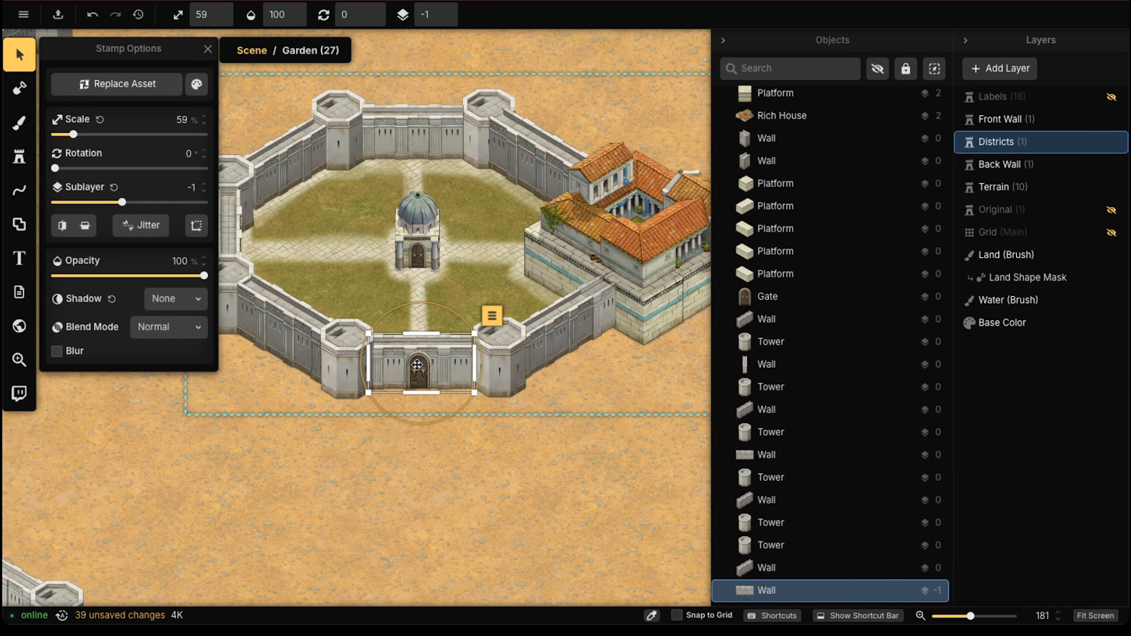
{"action": "scroll", "coordinate": [416, 365], "scroll_direction": "up", "scroll_amount": 4}
{"action": "key", "text": "Delete"}
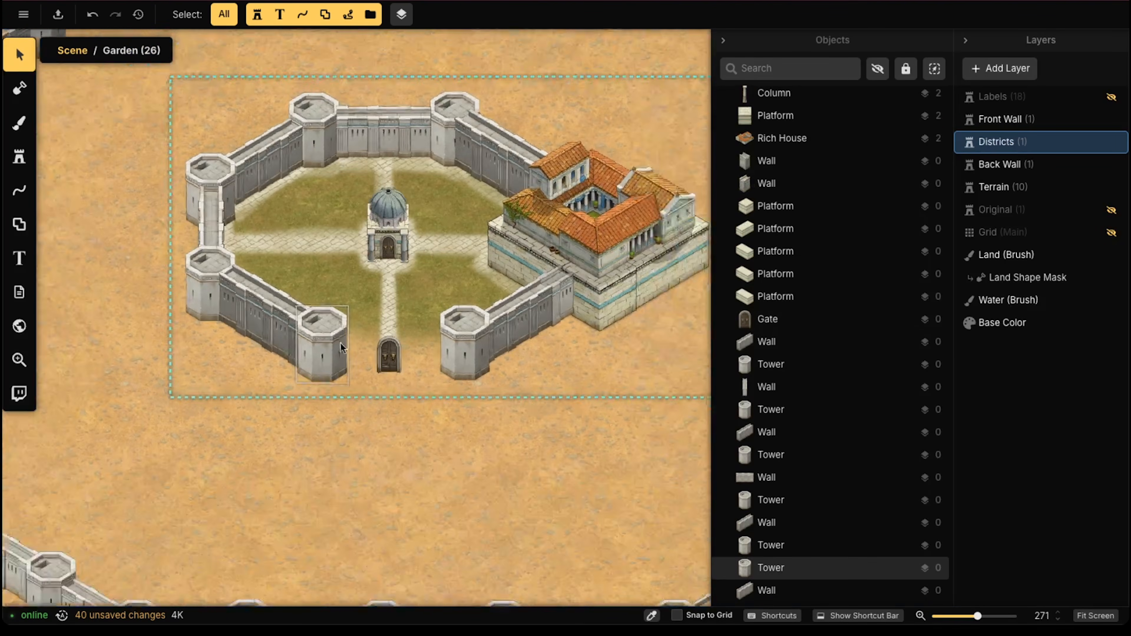
- Delete the garden's gate and exit the group, leaving Garden at 25 objects
{"action": "scroll", "coordinate": [340, 321], "scroll_direction": "down", "scroll_amount": 4}
{"action": "double_click", "coordinate": [365, 441]}
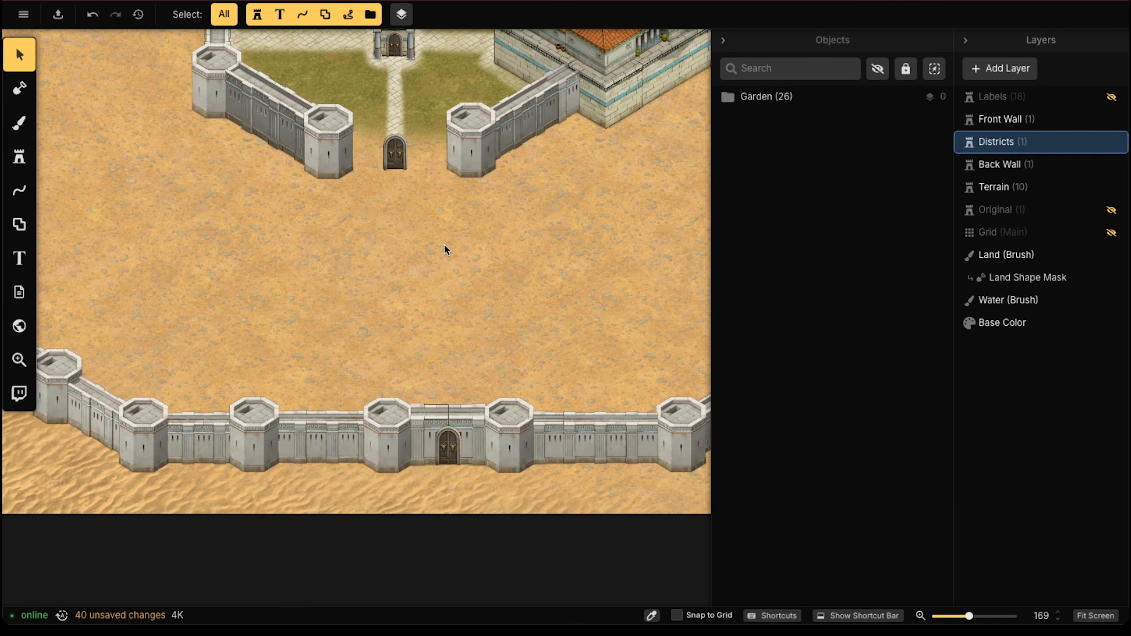
{"action": "left_click", "coordinate": [394, 154]}
{"action": "key", "text": "Delete"}
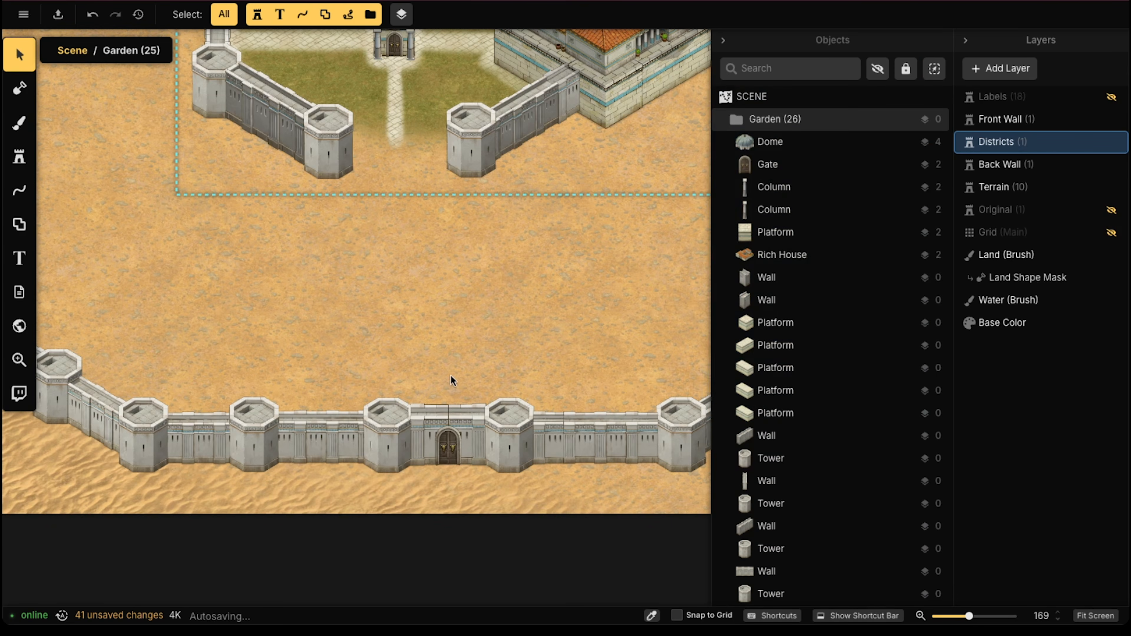
{"action": "key", "text": "Escape"}
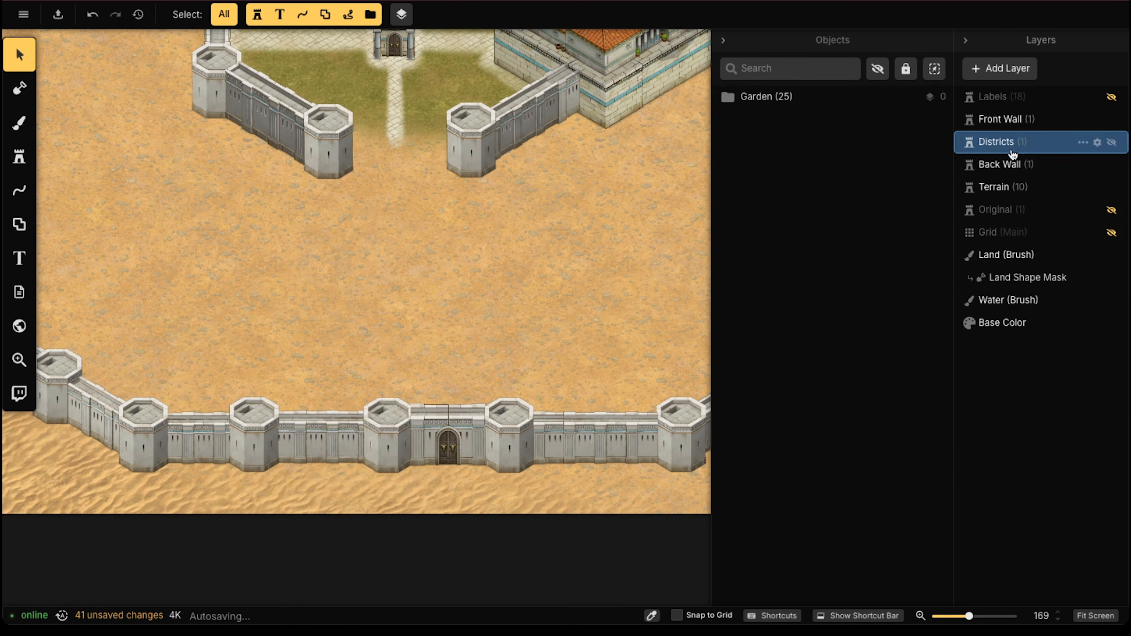
- Copy both wall pieces from the Front Wall's gate group, then switch to the Districts layer
{"action": "left_click", "coordinate": [1006, 123]}
{"action": "double_click", "coordinate": [436, 436]}
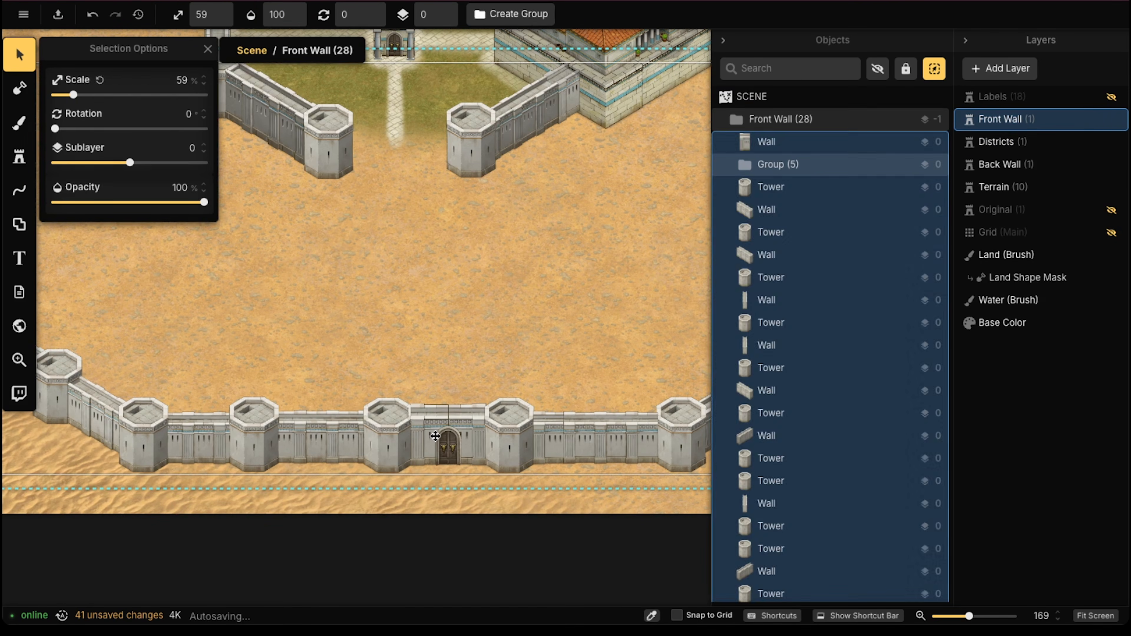
{"action": "double_click", "coordinate": [435, 436]}
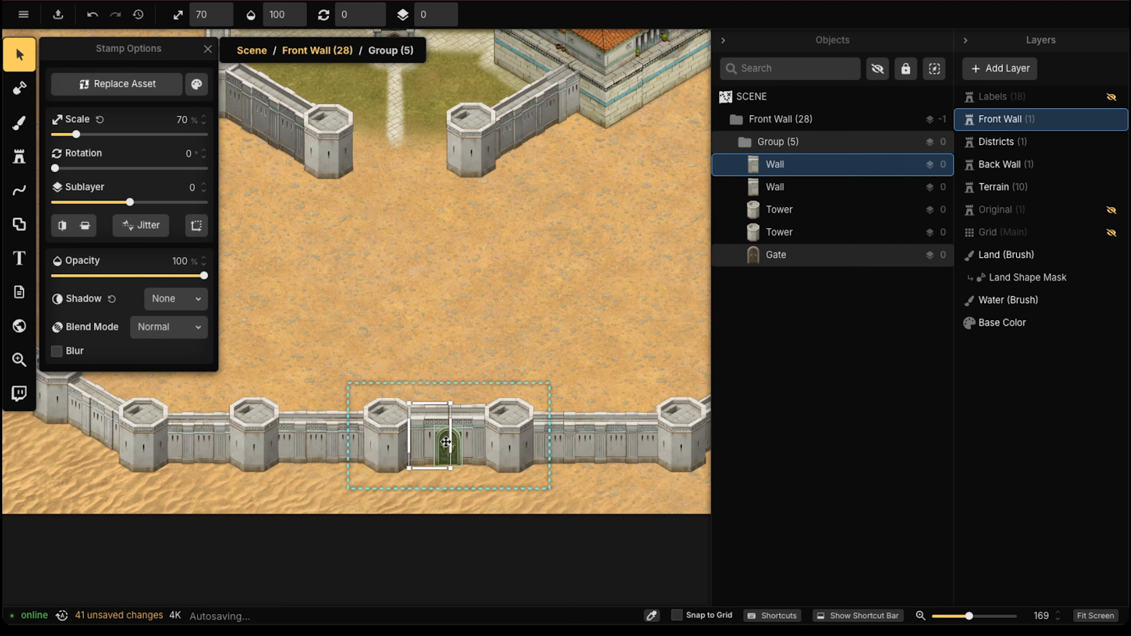
{"action": "left_click", "coordinate": [464, 439], "text": "shift"}
{"action": "left_click", "coordinate": [350, 246]}
{"action": "key", "text": "Escape"}
{"action": "left_click_drag", "start_coordinate": [461, 206], "coordinate": [477, 284]}
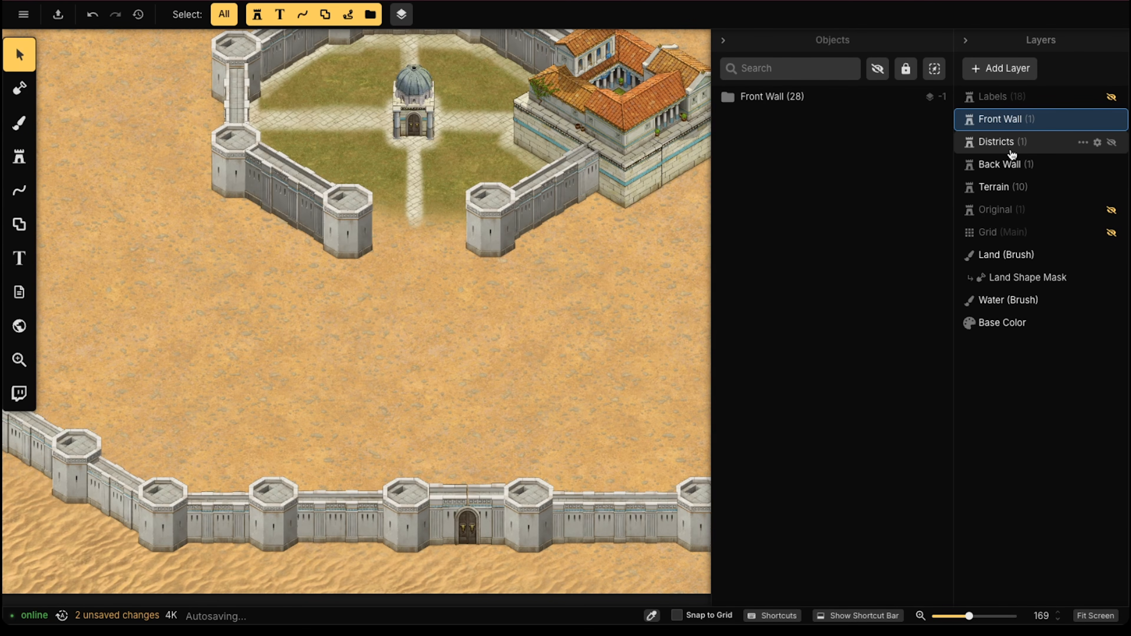
{"action": "left_click", "coordinate": [998, 142]}
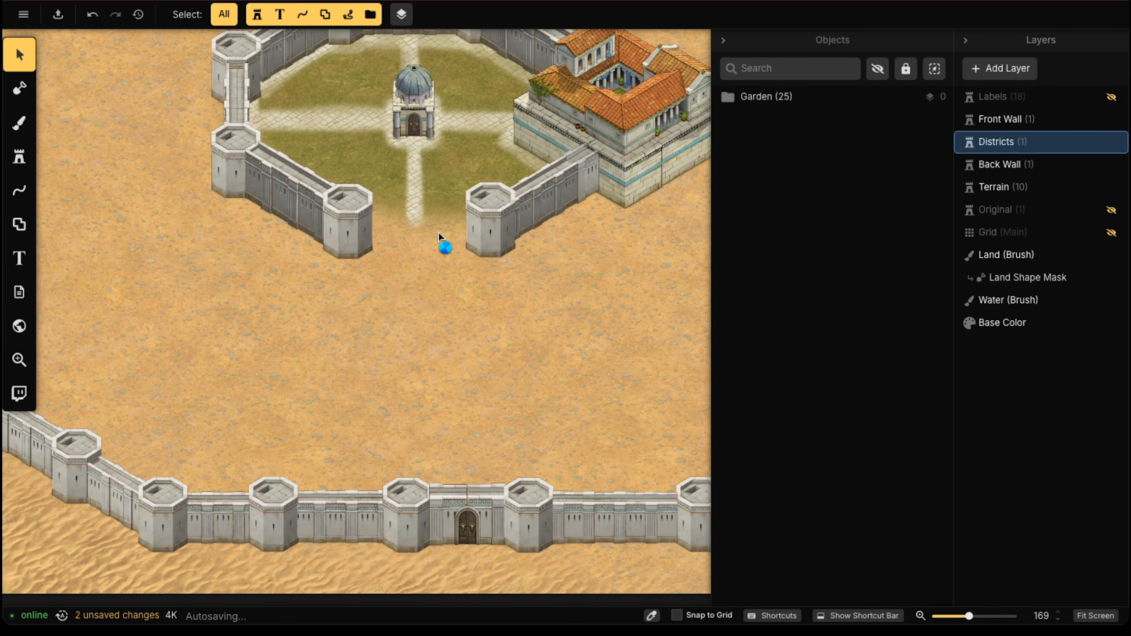
{"action": "key", "text": "ctrl+v"}
{"action": "key", "text": "Delete"}
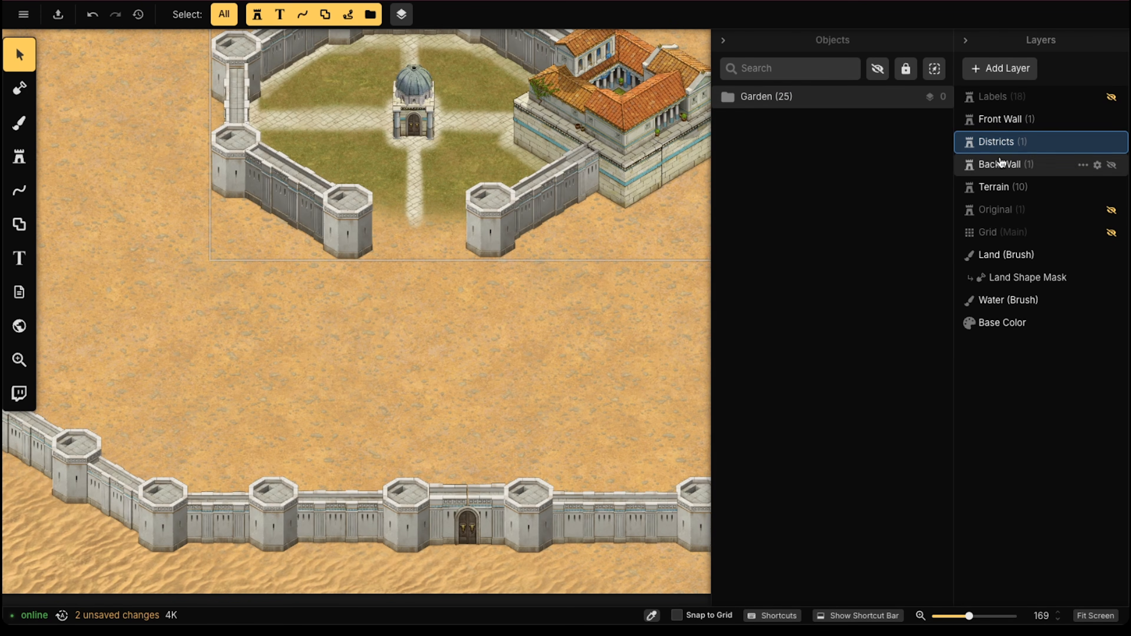
- Paste the two copied wall pieces into the Garden group's gap between the towers
{"action": "left_click", "coordinate": [768, 102]}
{"action": "double_click", "coordinate": [440, 207]}
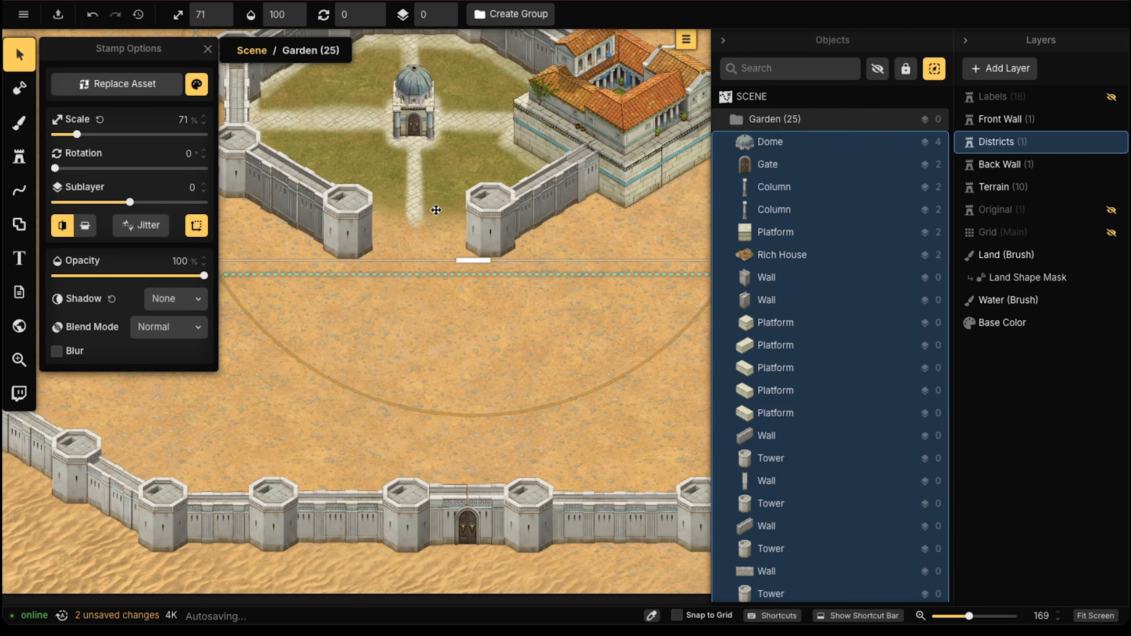
{"action": "scroll", "coordinate": [436, 209], "scroll_direction": "up", "scroll_amount": 2}
{"action": "key", "text": "ctrl+v"}
{"action": "left_click_drag", "start_coordinate": [432, 213], "coordinate": [379, 224]}
{"action": "left_click", "coordinate": [394, 229]}
{"action": "scroll", "coordinate": [394, 224], "scroll_direction": "down", "scroll_amount": 1}
{"action": "left_click", "coordinate": [450, 223]}
{"action": "scroll", "coordinate": [449, 223], "scroll_direction": "down", "scroll_amount": 1}
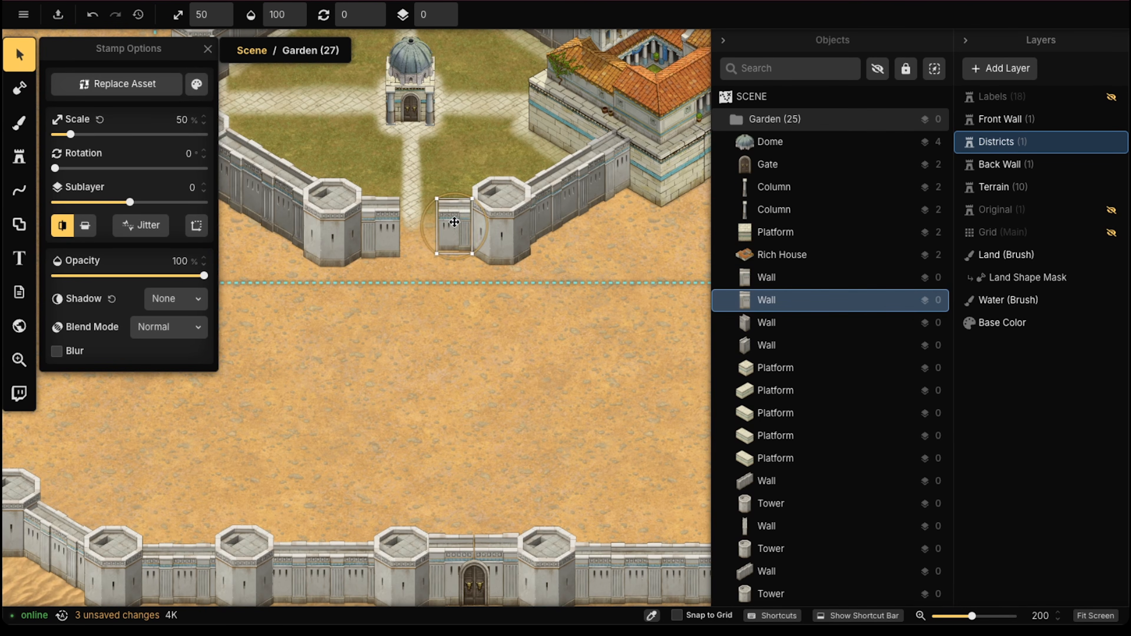
- Align the pasted wall pieces in the gap, trying and discarding a duplicate
{"action": "left_click", "coordinate": [455, 222]}
{"action": "left_click_drag", "start_coordinate": [454, 224], "coordinate": [454, 223]}
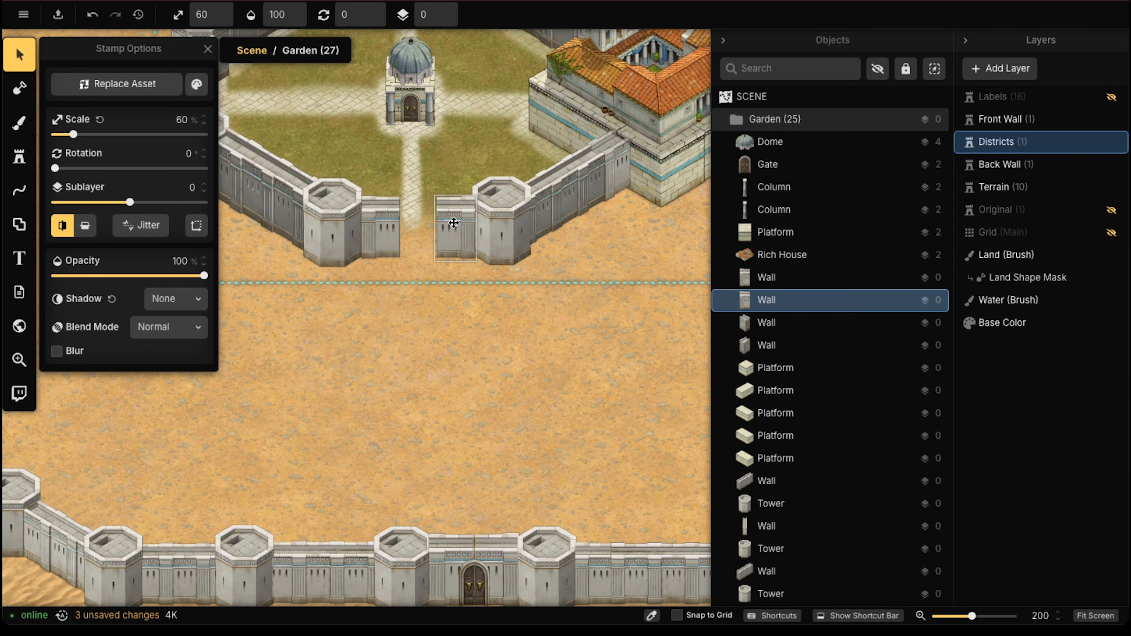
{"action": "left_click", "coordinate": [417, 223]}
{"action": "left_click", "coordinate": [392, 223]}
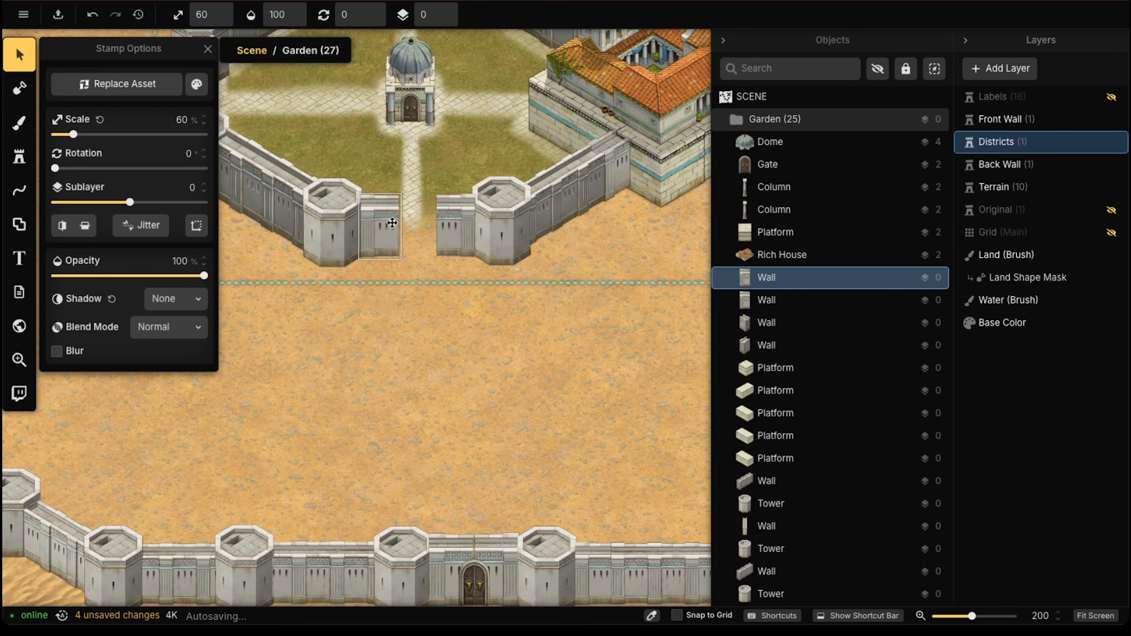
{"action": "left_click", "coordinate": [419, 223]}
{"action": "left_click", "coordinate": [496, 221]}
{"action": "left_click", "coordinate": [381, 221]}
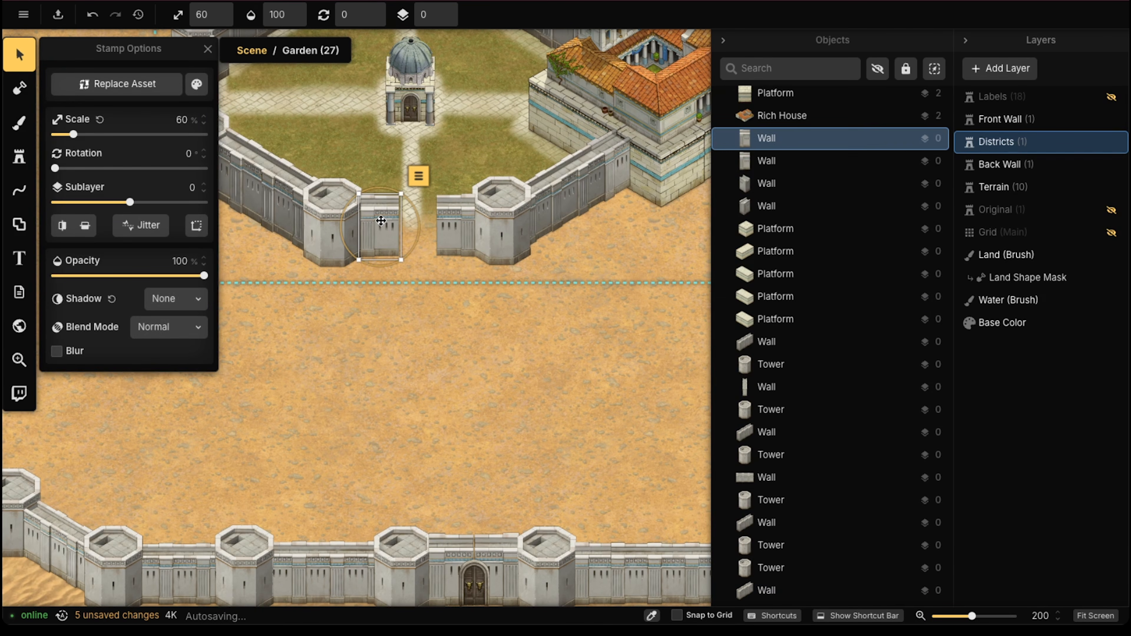
{"action": "key", "text": "ctrl+d"}
{"action": "mouse_move", "coordinate": [384, 221]}
{"action": "left_mouse_down"}
{"action": "mouse_move", "coordinate": [428, 221]}
{"action": "mouse_move", "coordinate": [402, 218]}
{"action": "left_mouse_up"}
{"action": "key", "text": "Delete"}
{"action": "left_click", "coordinate": [574, 200]}
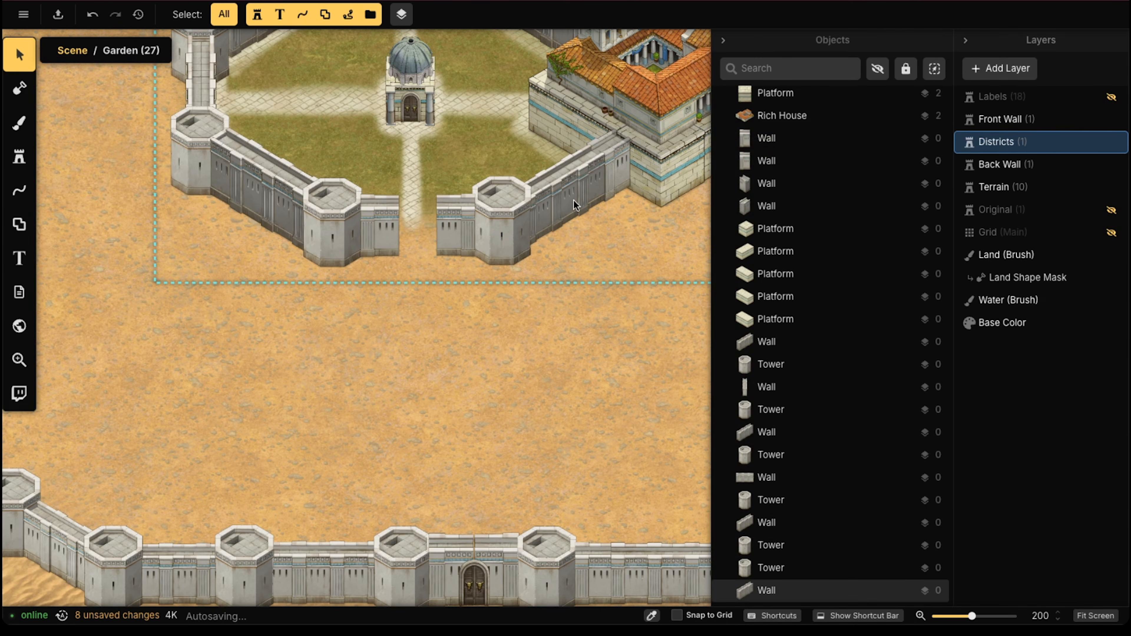
- Stamp a long Wall (variant 3) across the gap and lower its sublayer to -1
{"action": "left_click", "coordinate": [18, 157]}
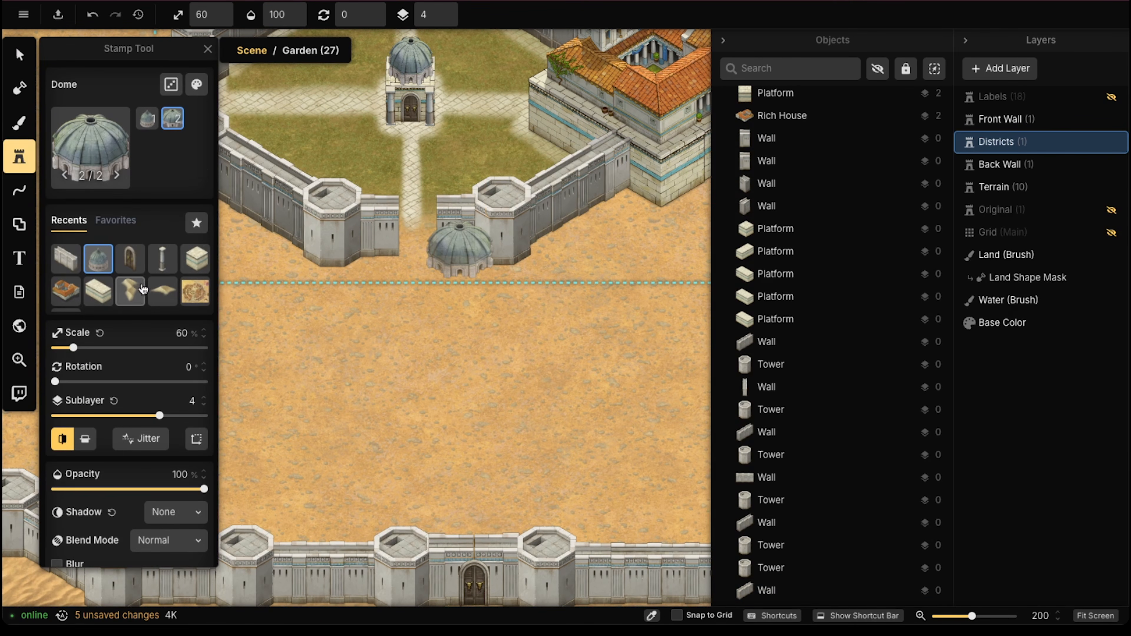
{"action": "left_click", "coordinate": [72, 261]}
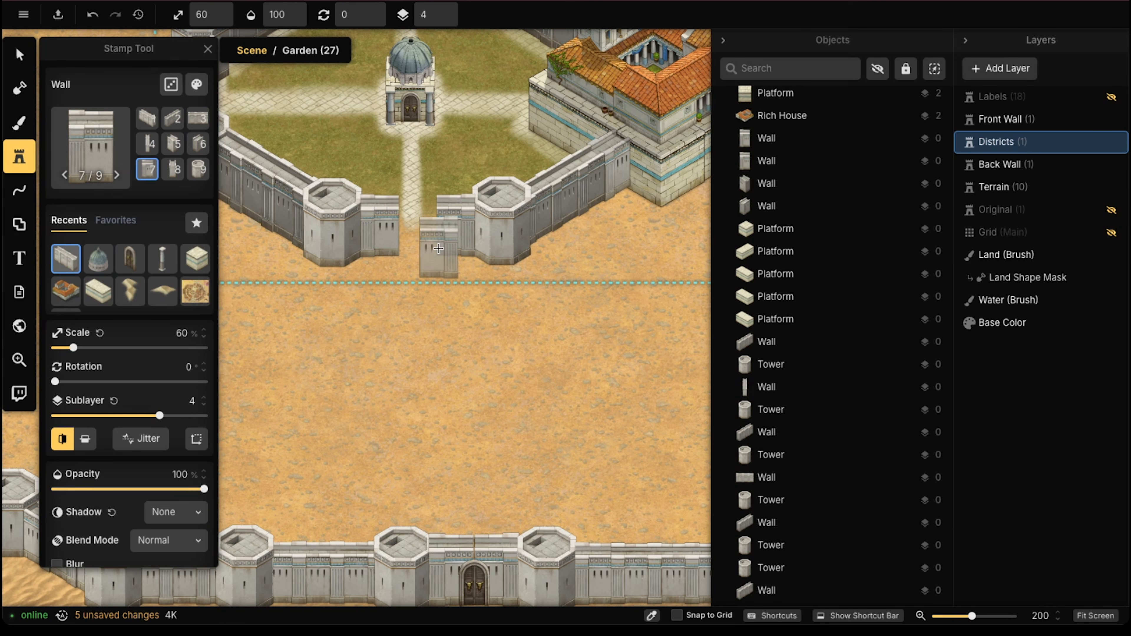
{"action": "key", "text": "3"}
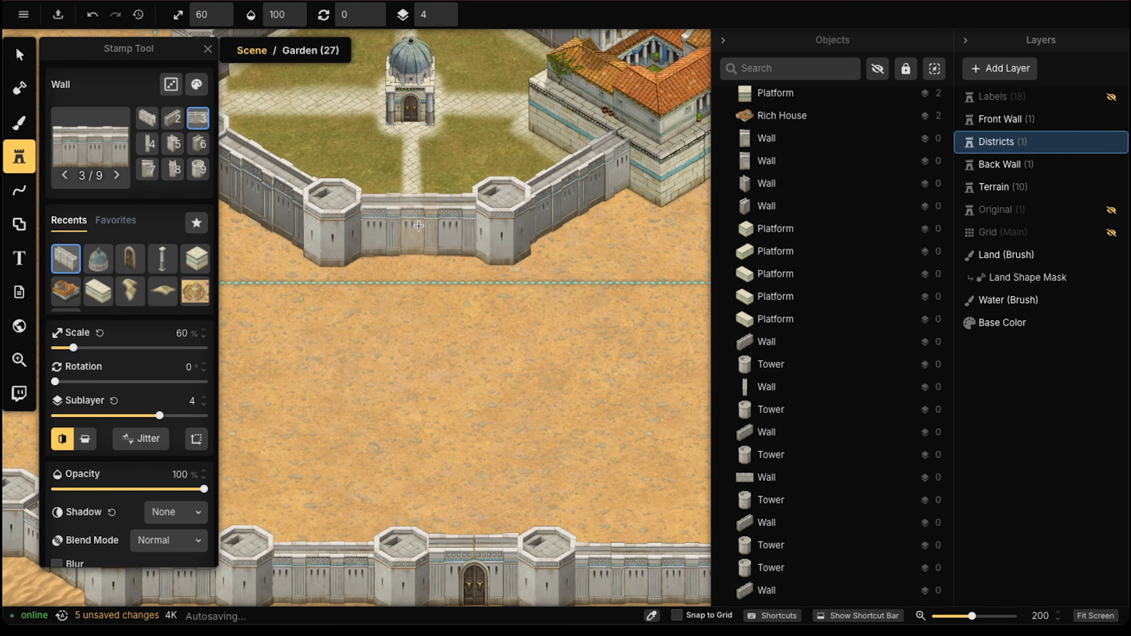
{"action": "left_click", "coordinate": [420, 226]}
{"action": "left_click", "coordinate": [19, 55]}
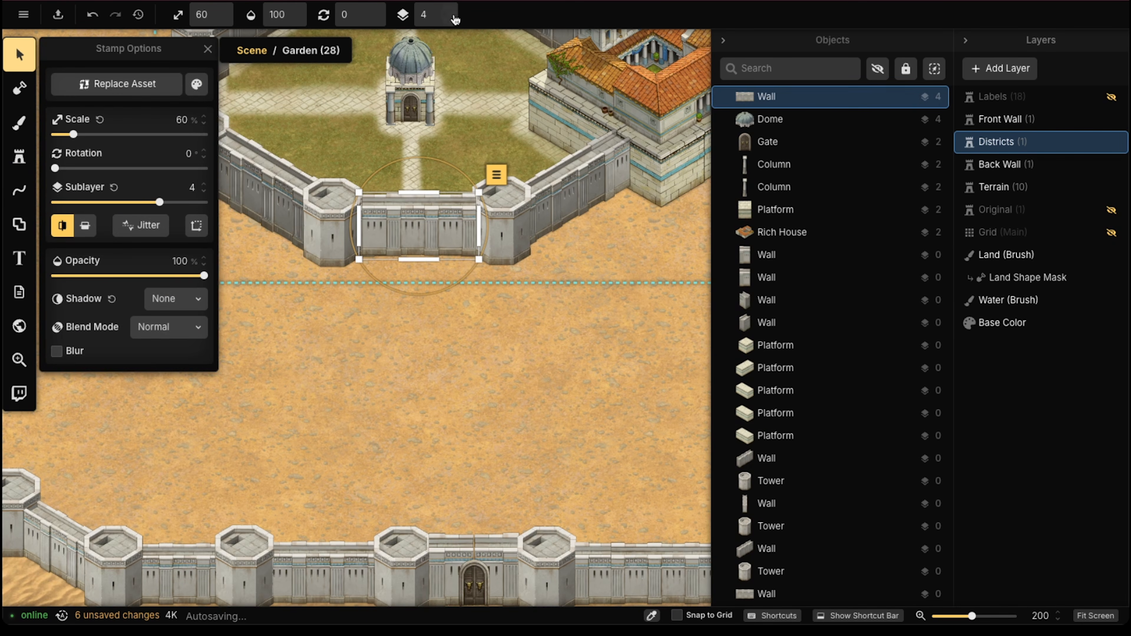
{"action": "left_click", "coordinate": [445, 21]}
{"action": "left_click", "coordinate": [446, 20]}
{"action": "left_click", "coordinate": [445, 21]}
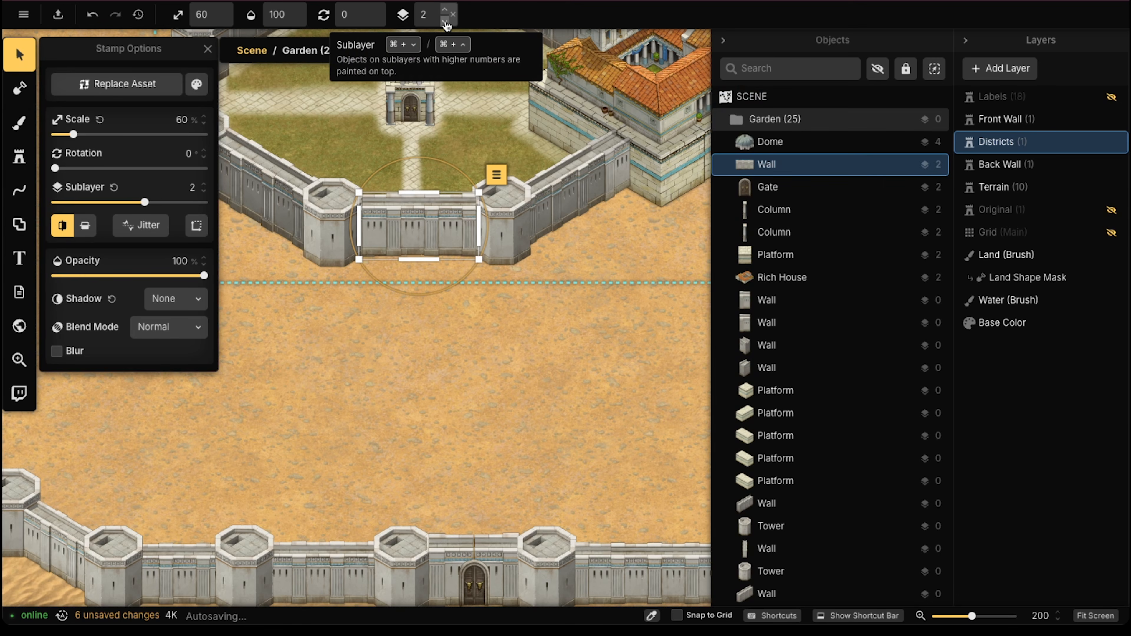
{"action": "left_click", "coordinate": [445, 21]}
{"action": "key", "text": "Escape"}
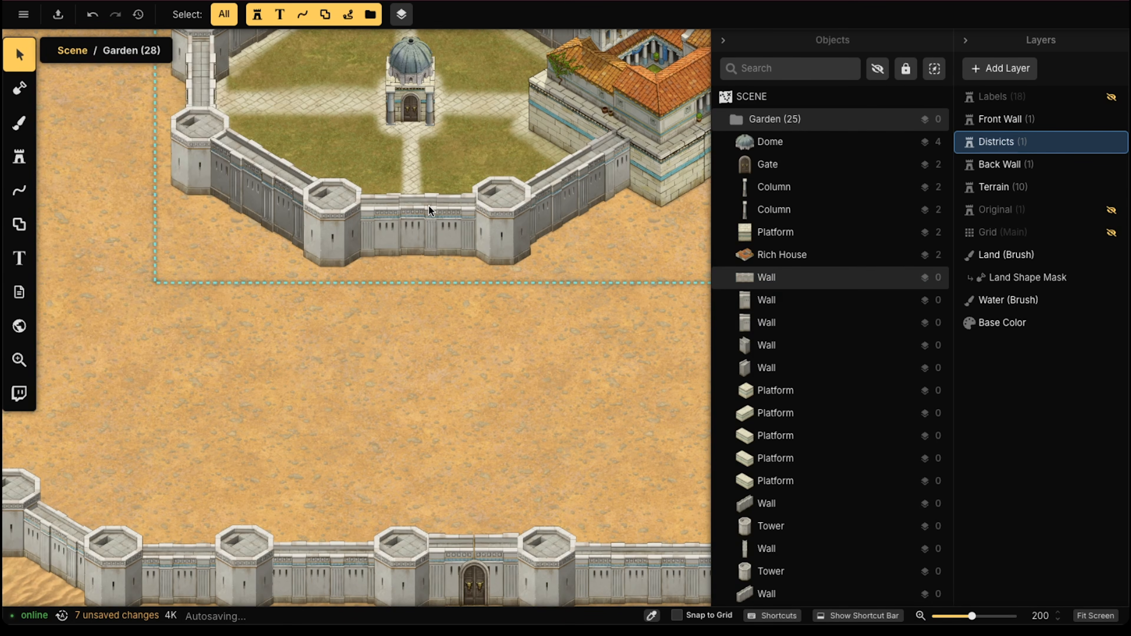
{"action": "left_click", "coordinate": [430, 210]}
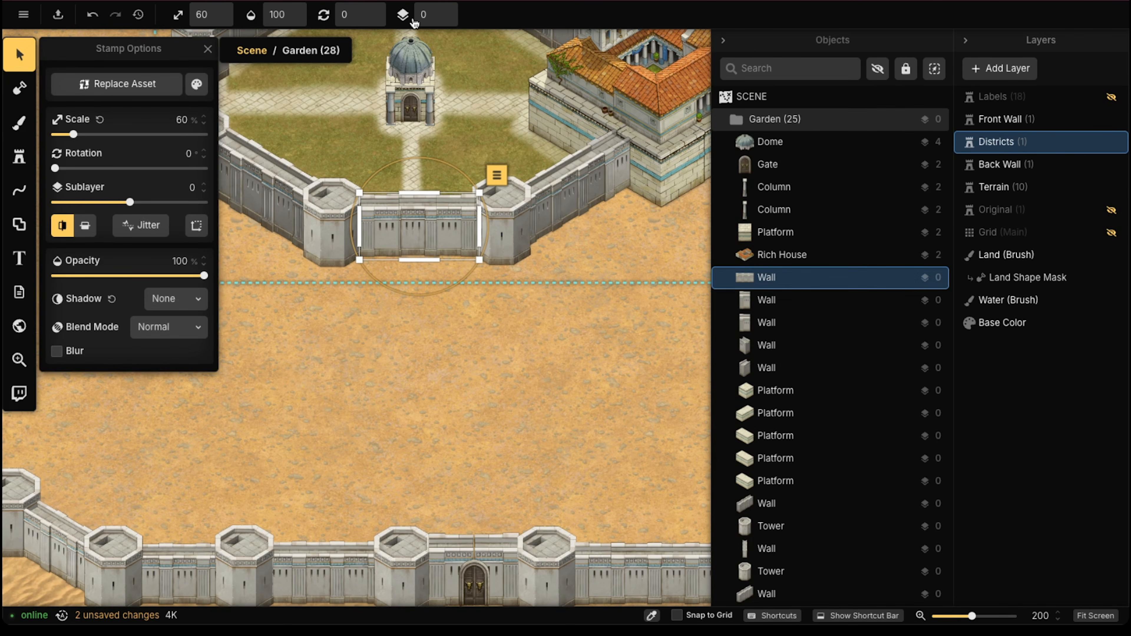
{"action": "left_click", "coordinate": [444, 19]}
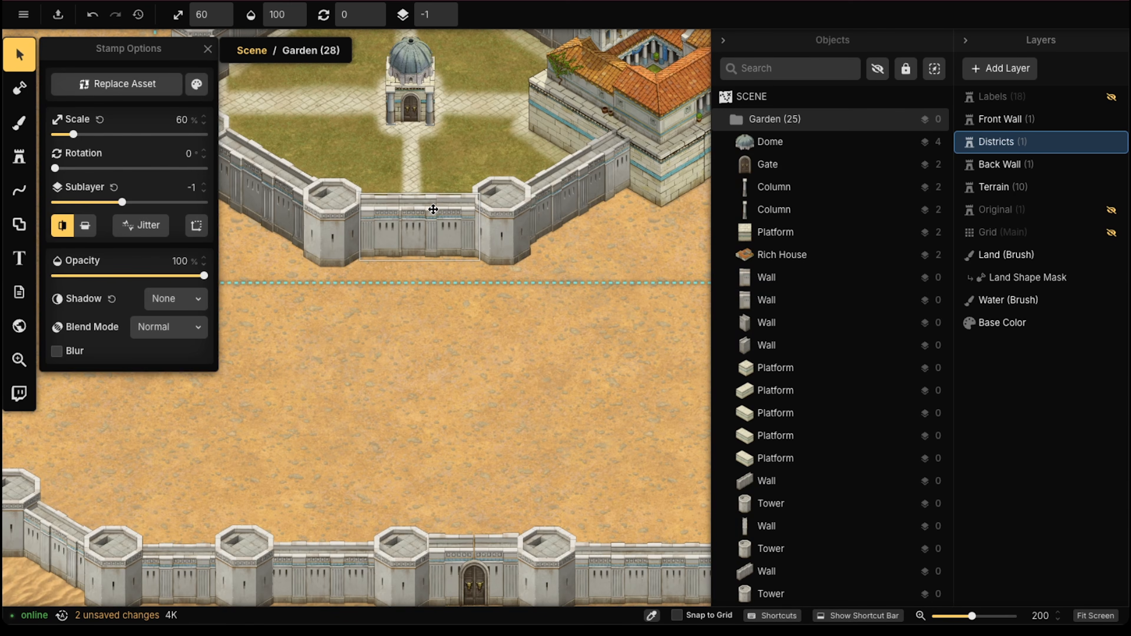
{"action": "key", "text": "Escape"}
- Paste a copy of the Gate into the new front wall and leave the group
{"action": "left_click", "coordinate": [412, 99]}
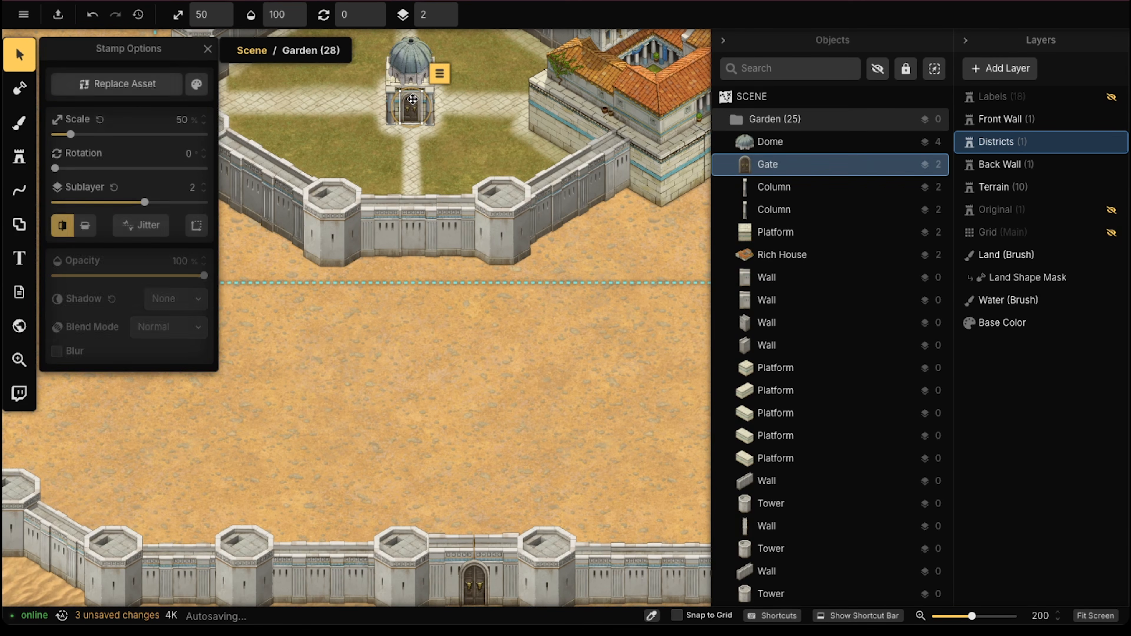
{"action": "key", "text": "ctrl+v"}
{"action": "left_click_drag", "start_coordinate": [439, 259], "coordinate": [419, 242]}
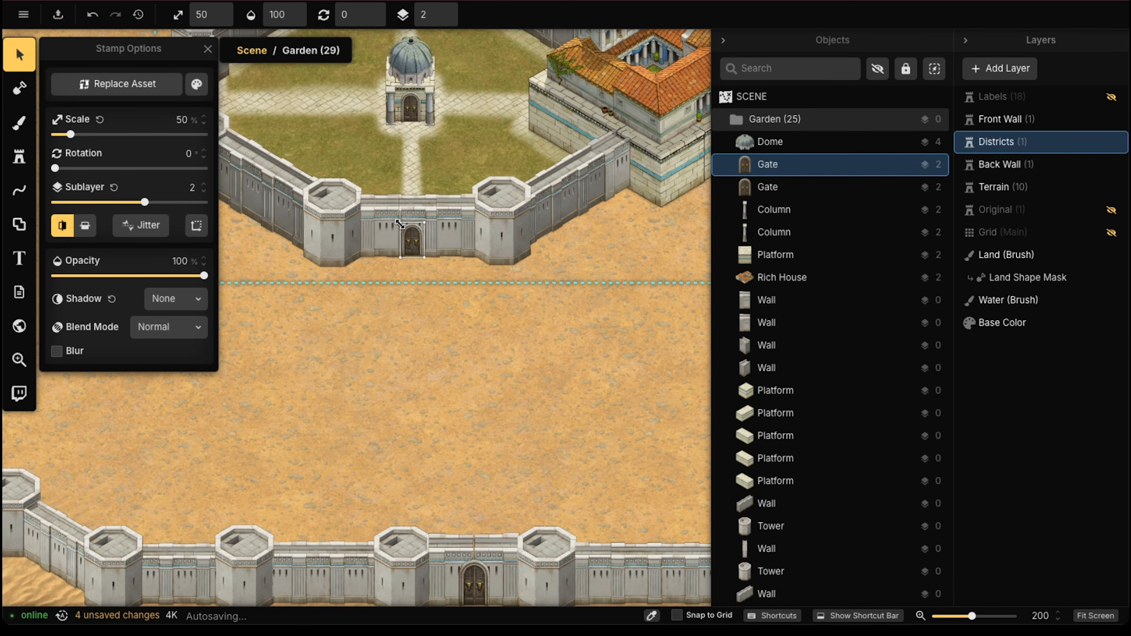
{"action": "key", "text": "Escape"}
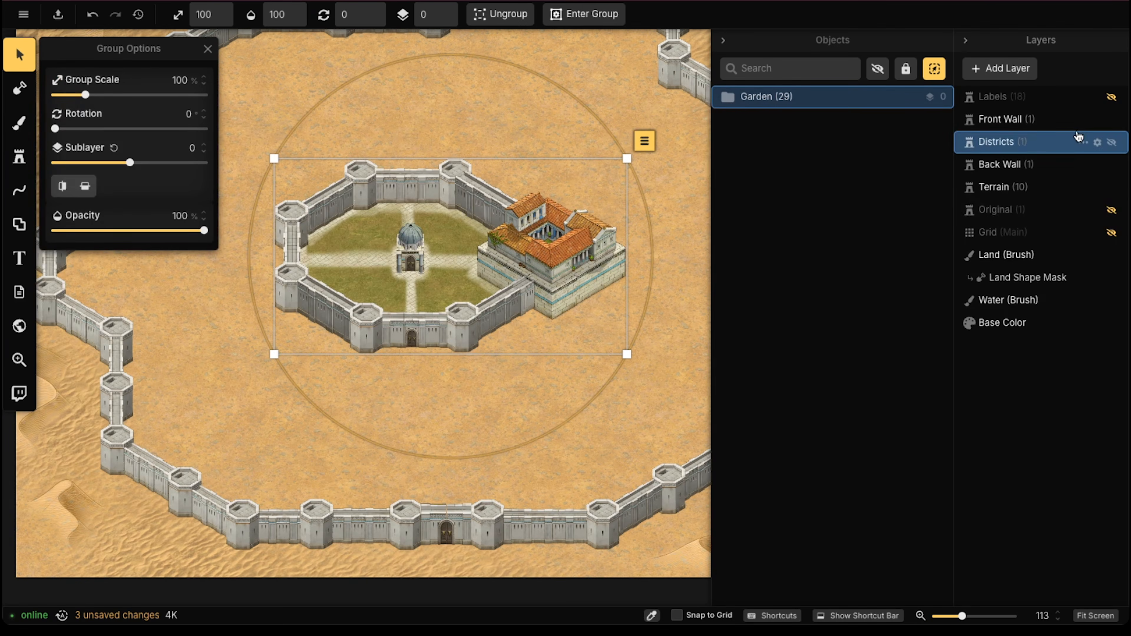
- Enter the Garden group and pick the Cherry Blossom stamp from a 'tree' search
{"action": "left_click", "coordinate": [1112, 211]}
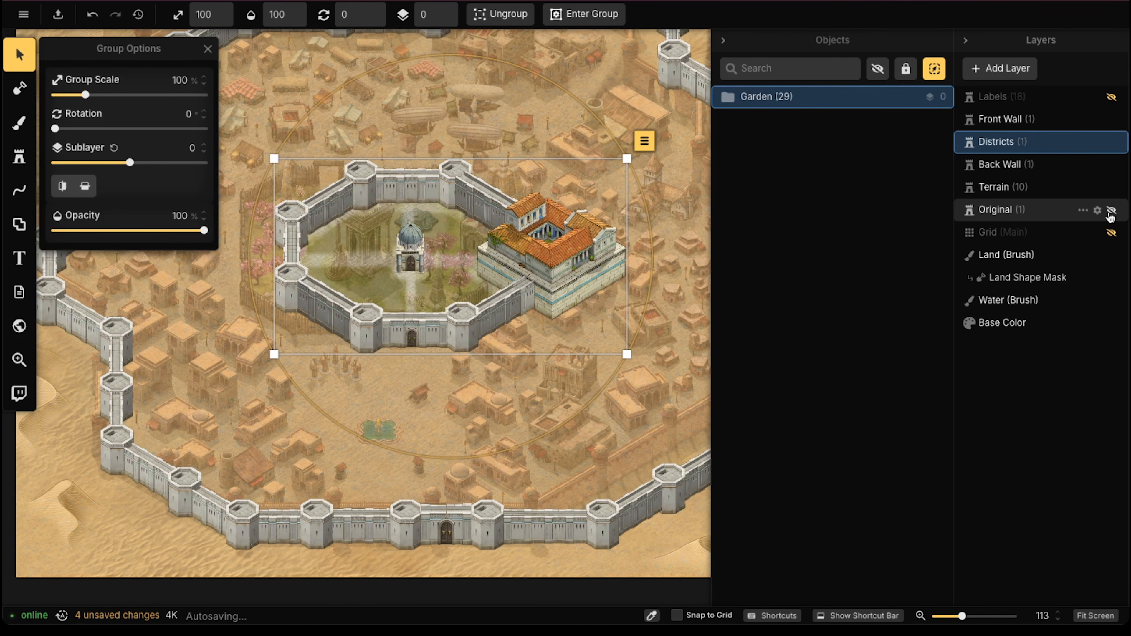
{"action": "left_click", "coordinate": [1111, 213]}
{"action": "scroll", "coordinate": [383, 249], "scroll_direction": "up", "scroll_amount": 1}
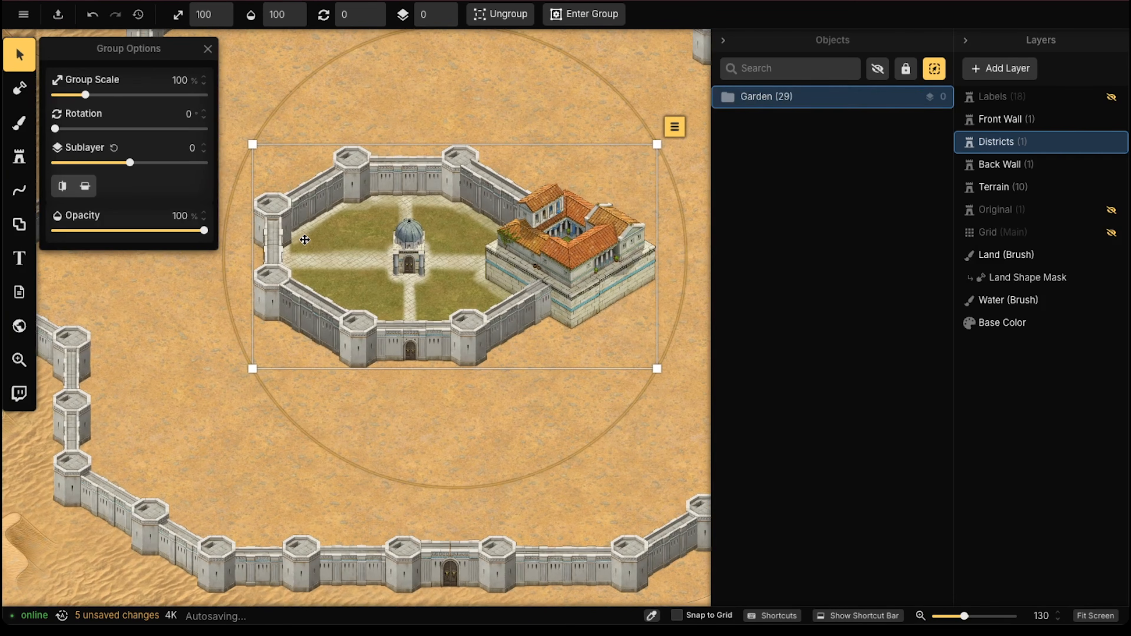
{"action": "left_click", "coordinate": [245, 223]}
{"action": "double_click", "coordinate": [270, 232]}
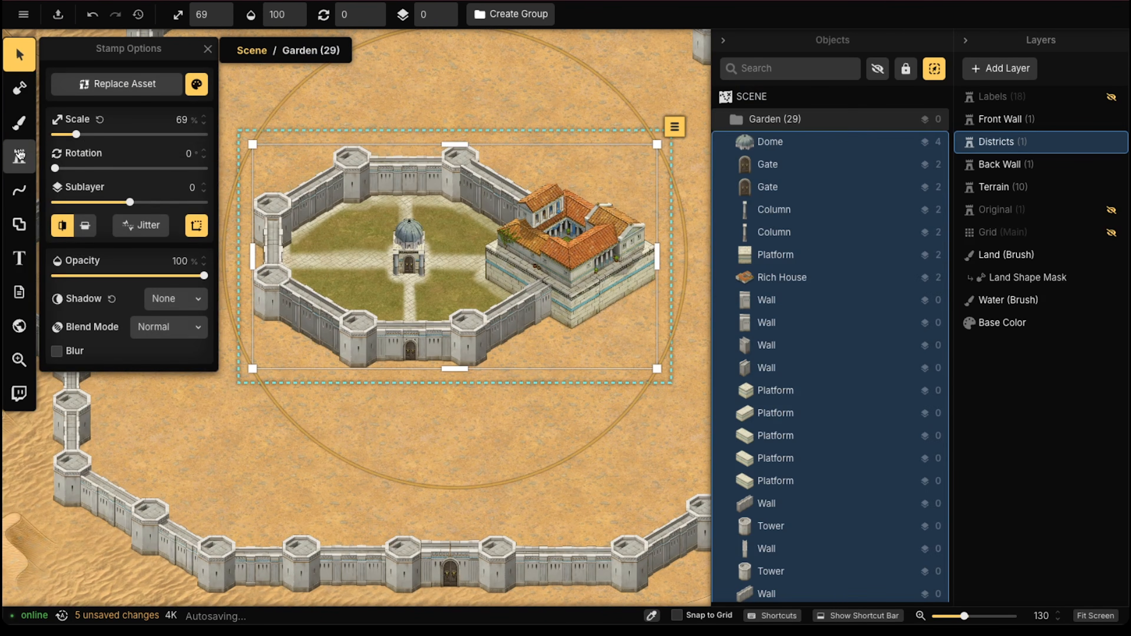
{"action": "left_click", "coordinate": [19, 155]}
{"action": "left_click", "coordinate": [195, 82]}
{"action": "type", "text": "tree"}
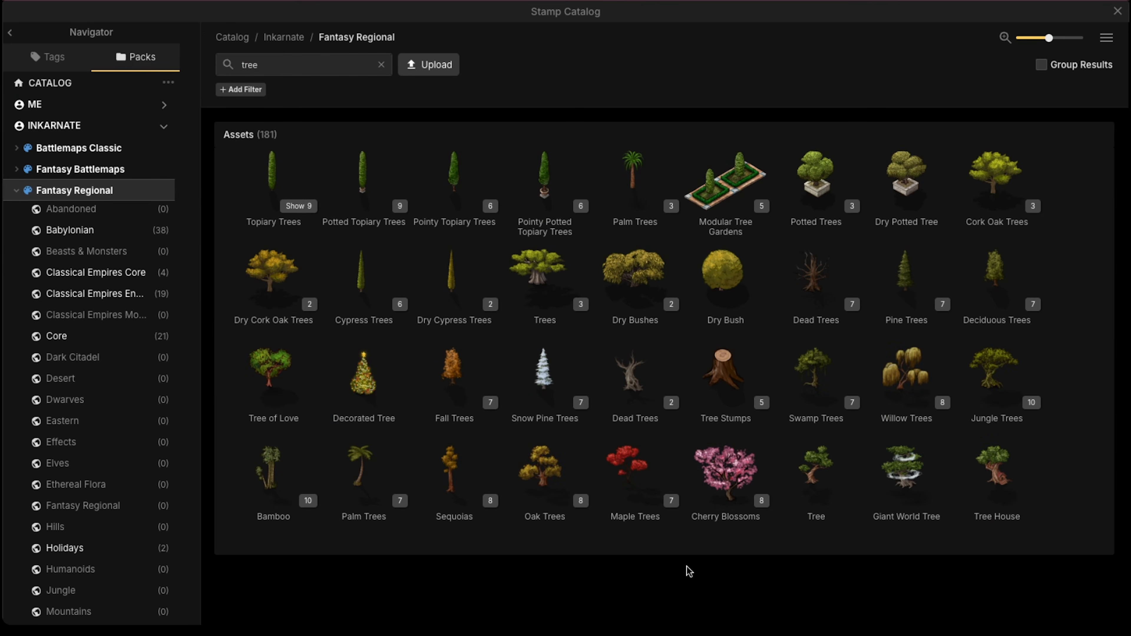
{"action": "left_click", "coordinate": [721, 479]}
{"action": "scroll", "coordinate": [394, 213], "scroll_direction": "up", "scroll_amount": 4}
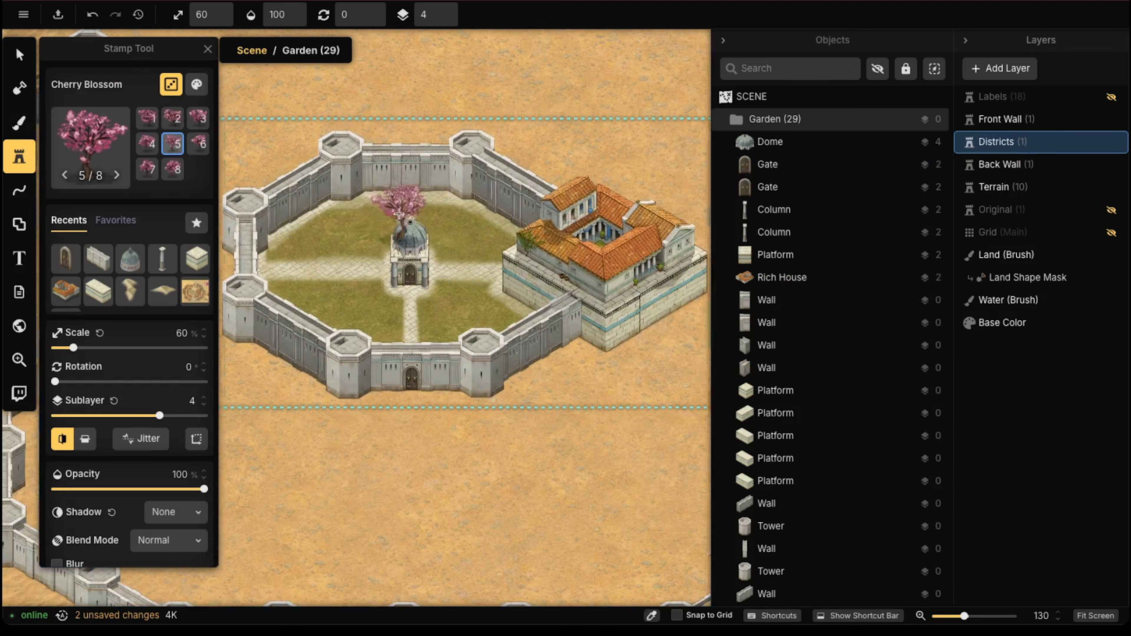
- Plant Cherry Blossom trees on the four lawns and nudge the upper-right one slightly down
{"action": "left_click", "coordinate": [351, 209]}
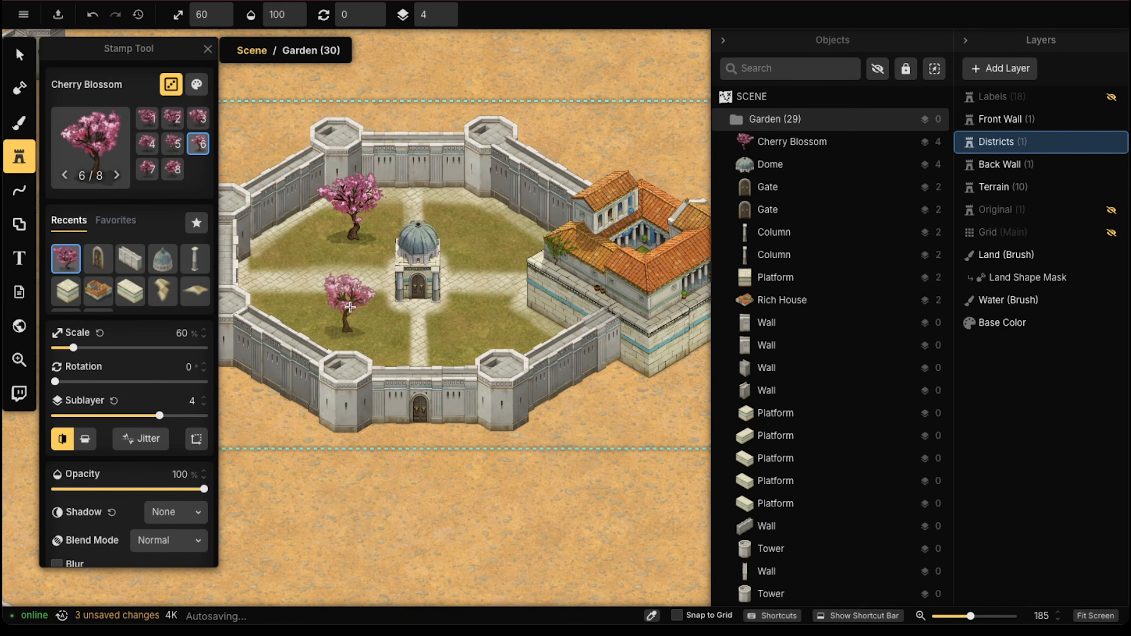
{"action": "left_click", "coordinate": [350, 304]}
{"action": "left_click", "coordinate": [485, 308]}
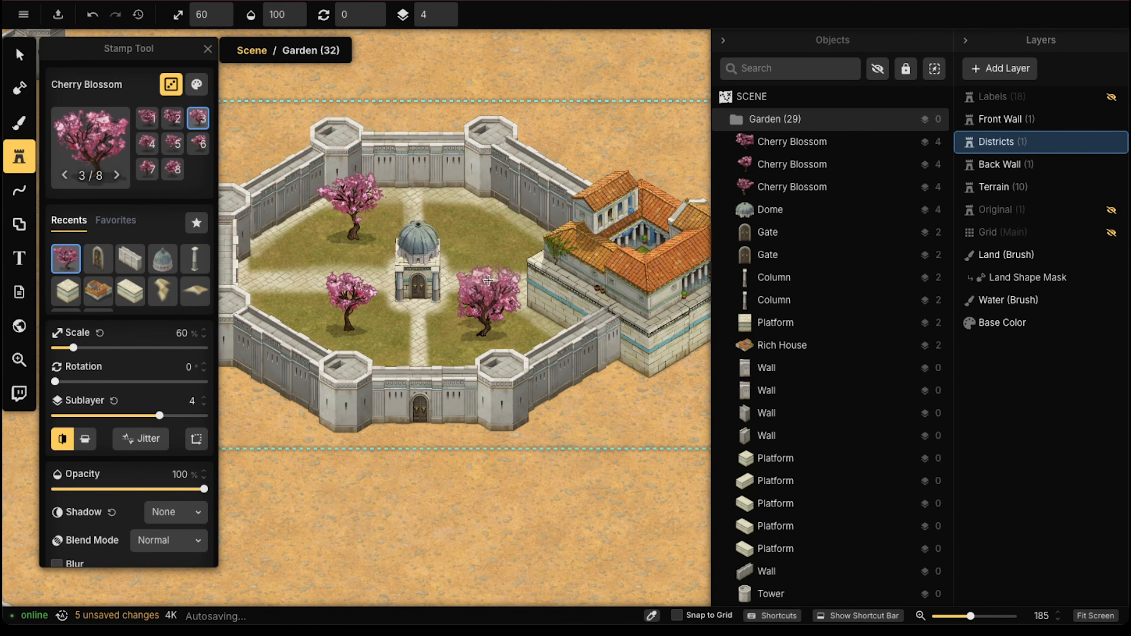
{"action": "left_click", "coordinate": [483, 217]}
{"action": "scroll", "coordinate": [223, 174], "scroll_direction": "down", "scroll_amount": 3}
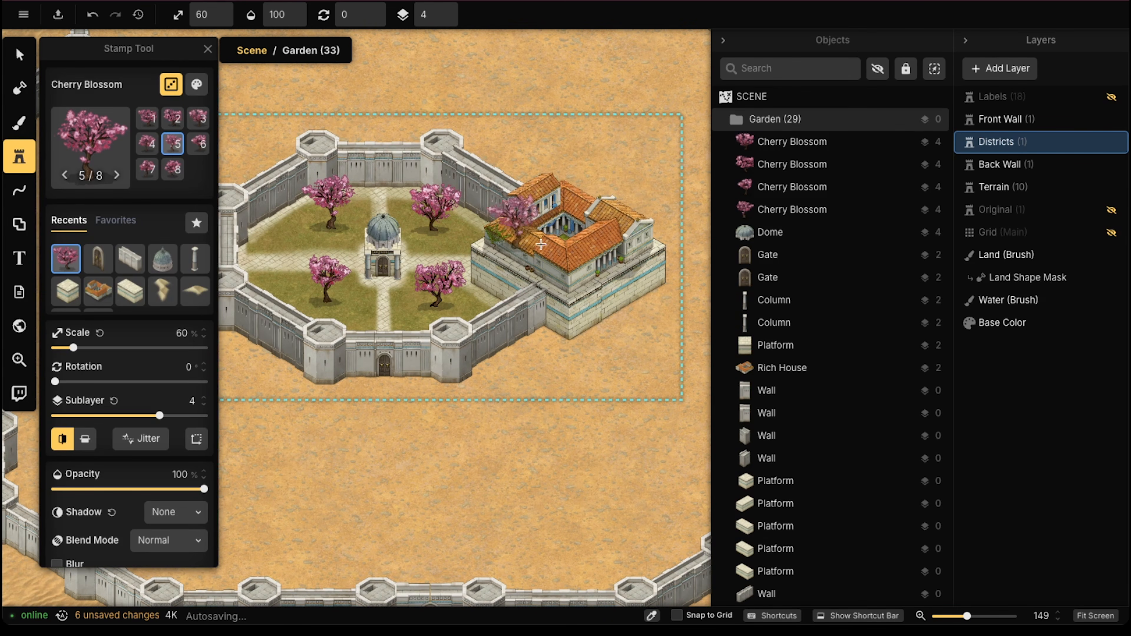
{"action": "left_click", "coordinate": [30, 57]}
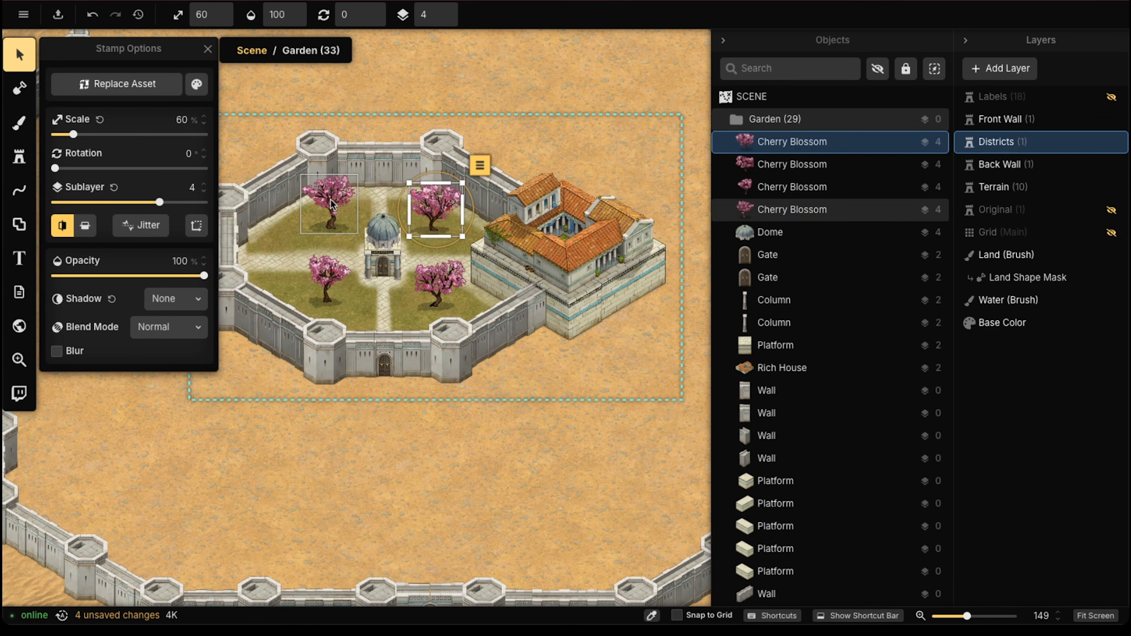
{"action": "left_click", "coordinate": [424, 209]}
{"action": "left_click_drag", "start_coordinate": [424, 209], "coordinate": [424, 210]}
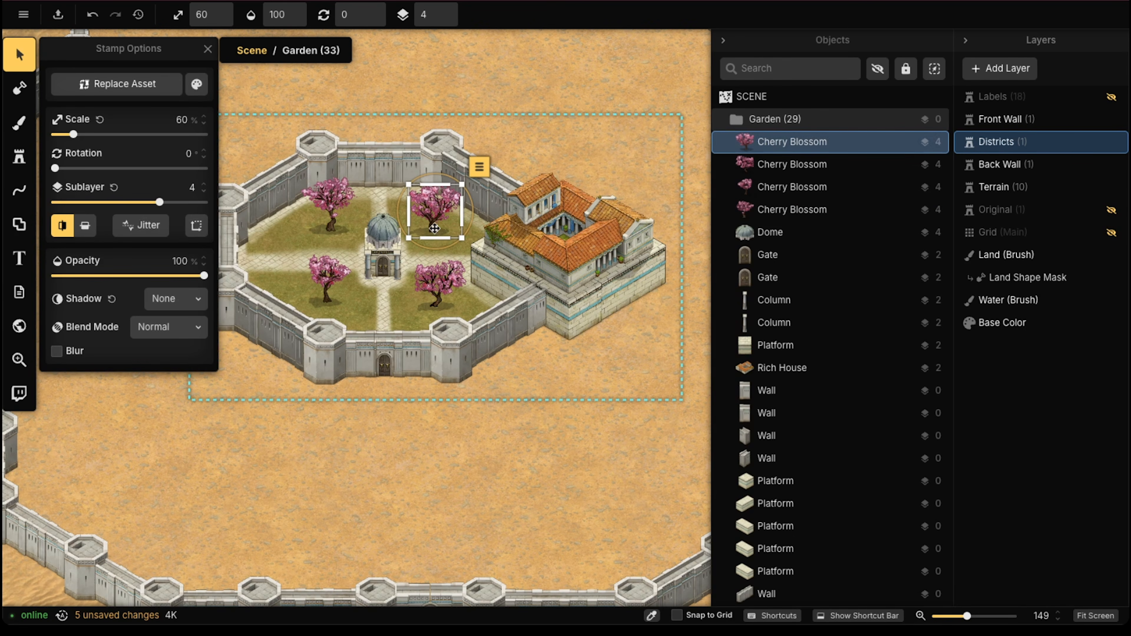
{"action": "left_click", "coordinate": [20, 122]}
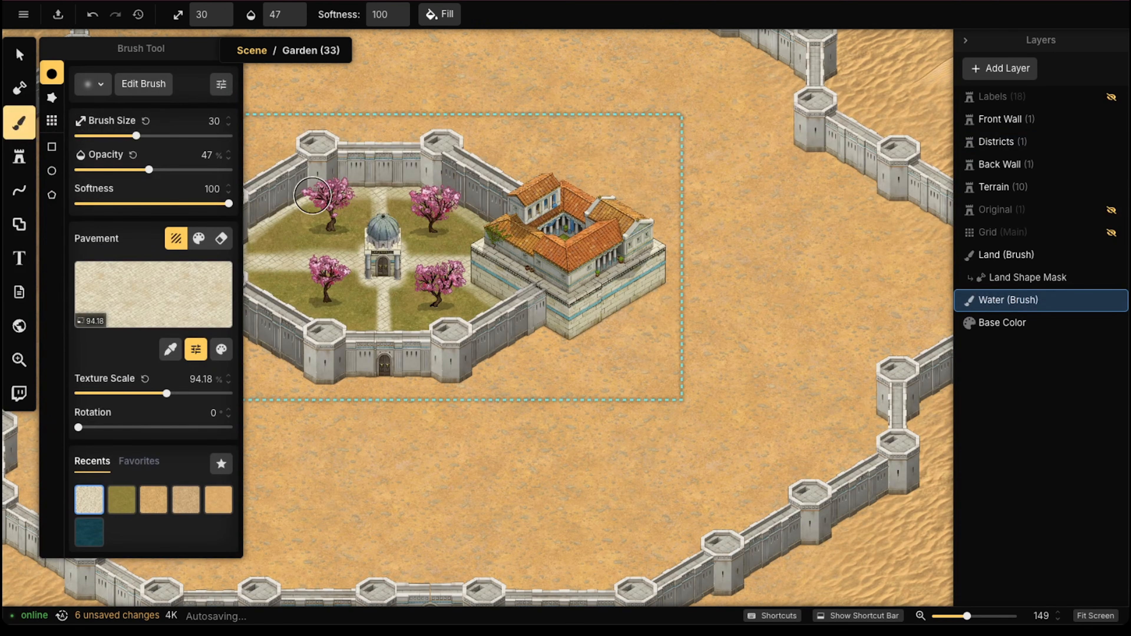
- Repaint pavement beside the pavilion up to its door, undoing one stray stroke
{"action": "mouse_move", "coordinate": [266, 223]}
{"action": "left_mouse_down"}
{"action": "mouse_move", "coordinate": [244, 263]}
{"action": "mouse_move", "coordinate": [258, 299]}
{"action": "mouse_move", "coordinate": [283, 314]}
{"action": "left_mouse_up"}
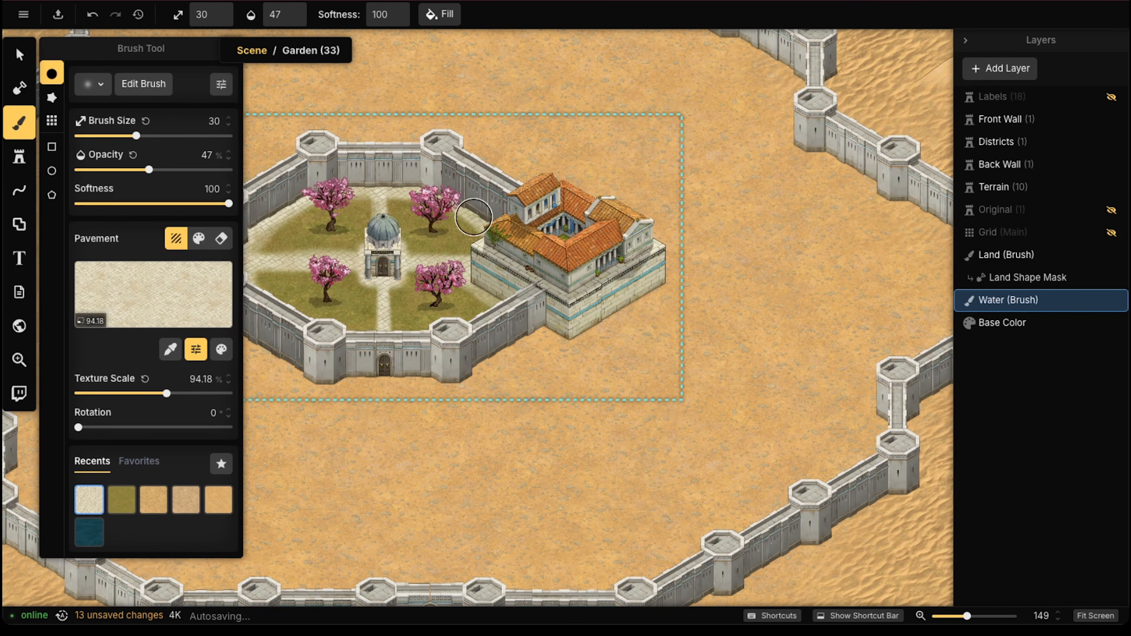
{"action": "key", "text": "ctrl+z"}
{"action": "mouse_move", "coordinate": [369, 278]}
{"action": "left_mouse_down"}
{"action": "mouse_move", "coordinate": [369, 253]}
{"action": "mouse_move", "coordinate": [433, 242]}
{"action": "left_mouse_up"}
{"action": "left_click_drag", "start_coordinate": [384, 278], "coordinate": [386, 266]}
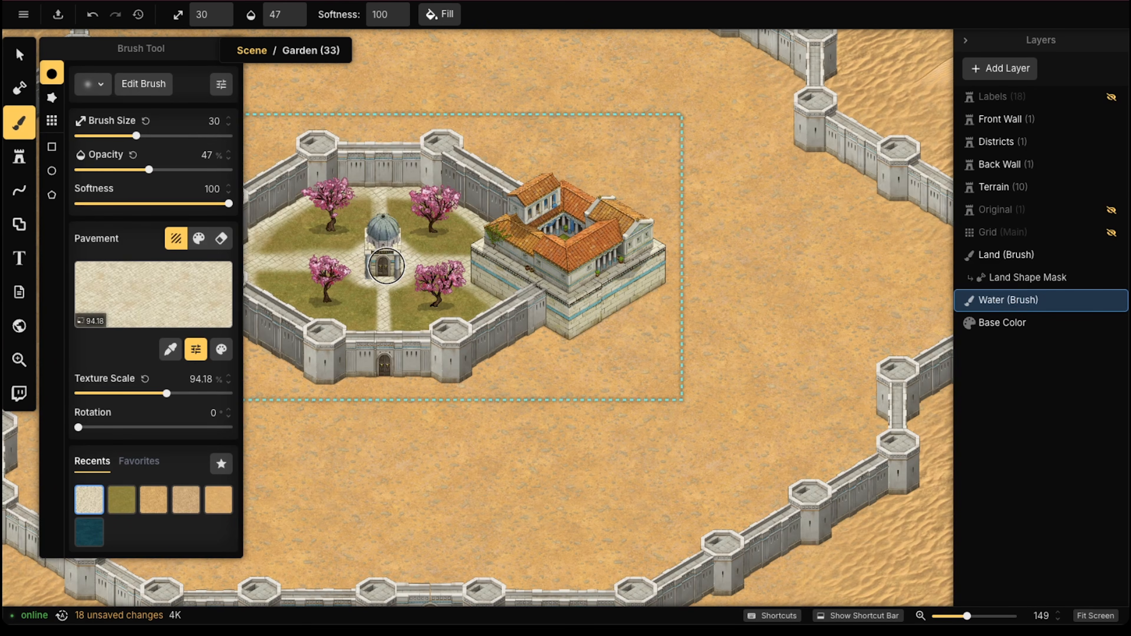
{"action": "left_click", "coordinate": [18, 156]}
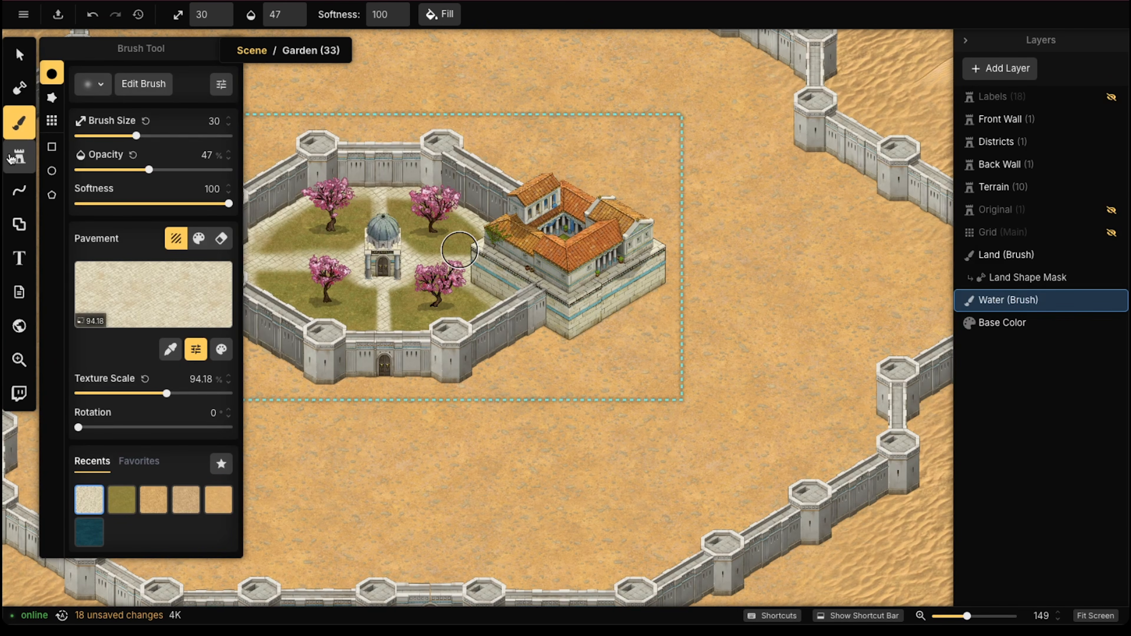
{"action": "left_click", "coordinate": [111, 123]}
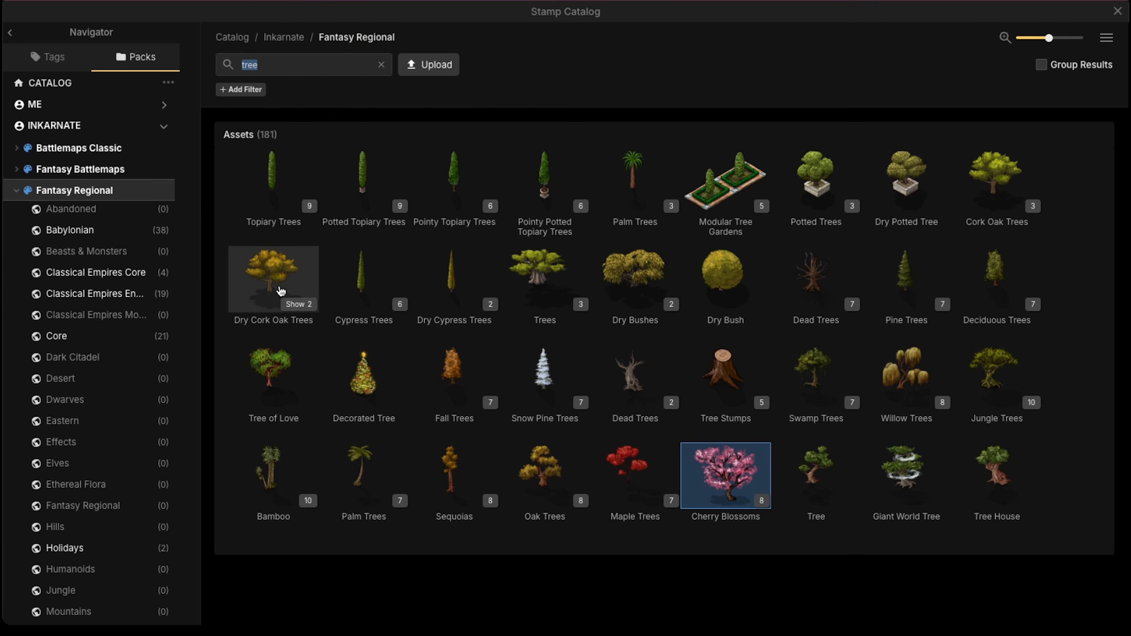
- Stamp six Dry Bush shrubs across the garden lawns, by the cherry tree, the top path and the wall
{"action": "mouse_move", "coordinate": [709, 274]}
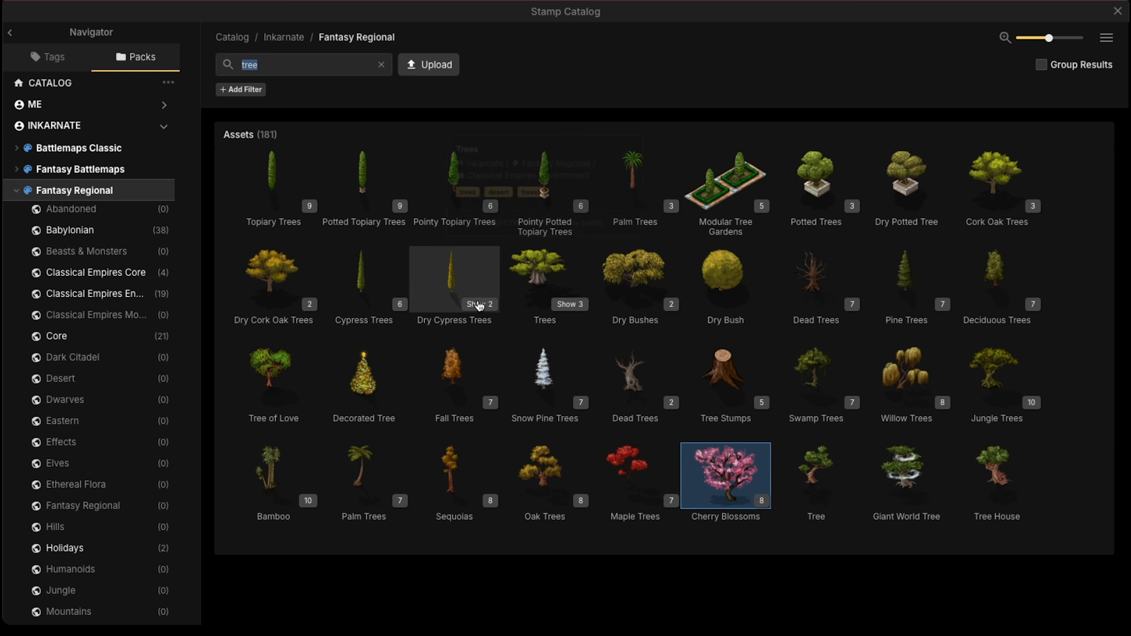
{"action": "left_click", "coordinate": [723, 276]}
{"action": "scroll", "coordinate": [325, 222], "scroll_direction": "up", "scroll_amount": 10}
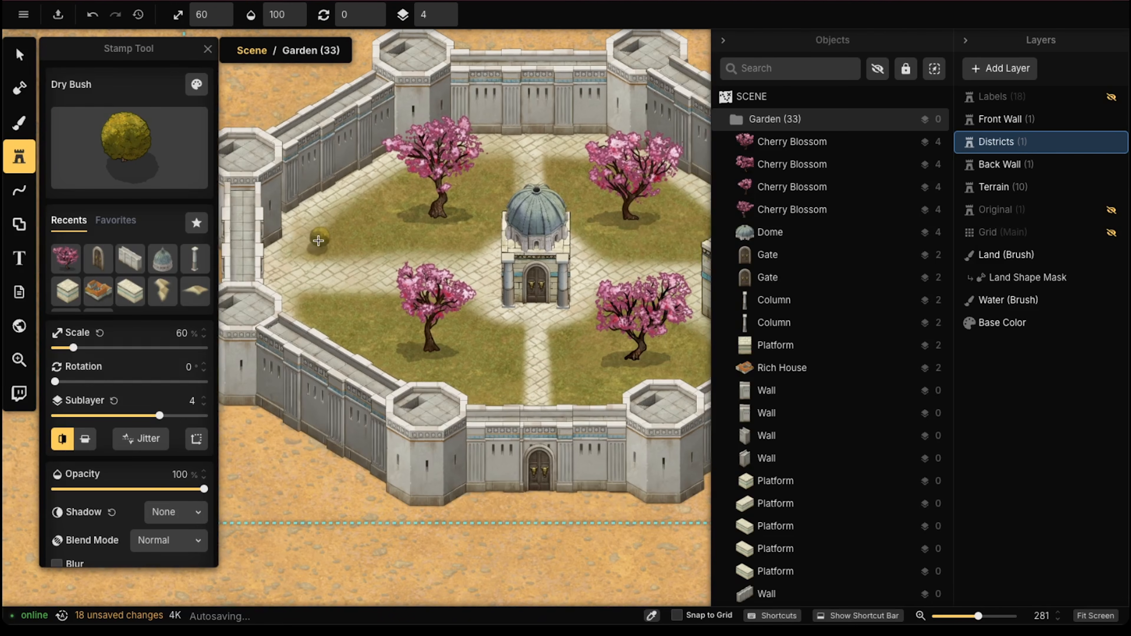
{"action": "left_click", "coordinate": [315, 248]}
{"action": "left_click", "coordinate": [418, 166]}
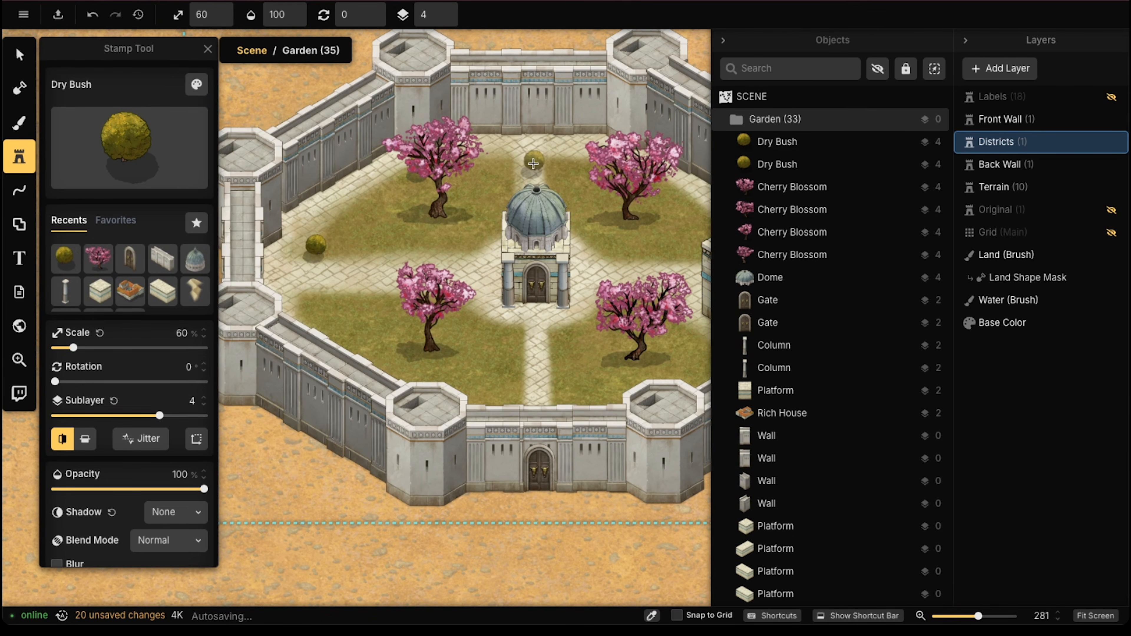
{"action": "left_click", "coordinate": [501, 162]}
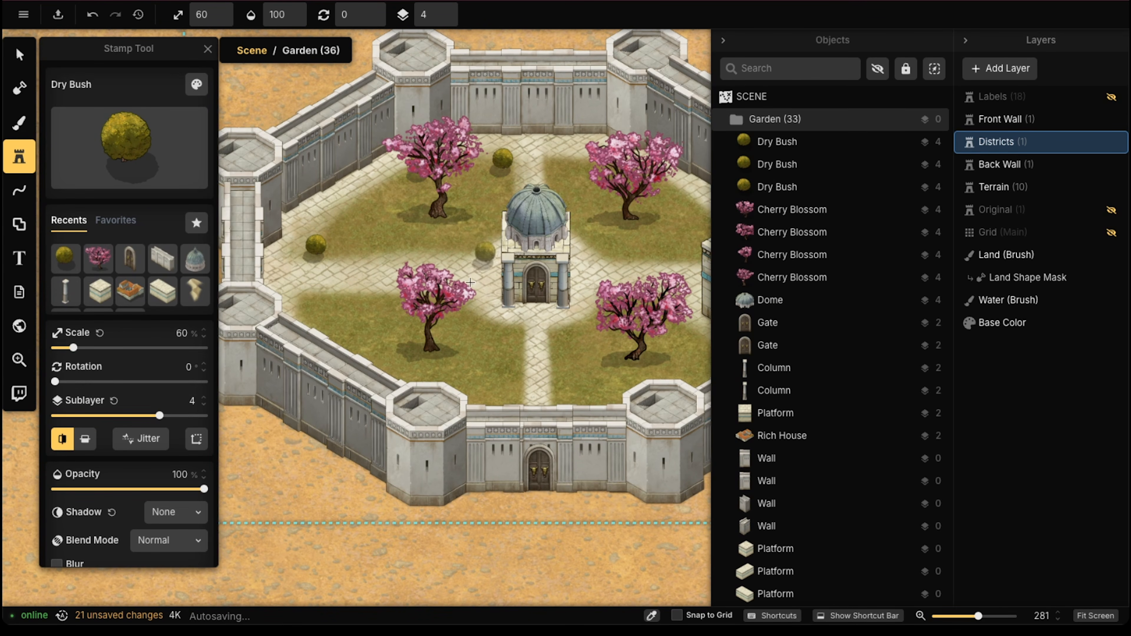
{"action": "left_click", "coordinate": [307, 300]}
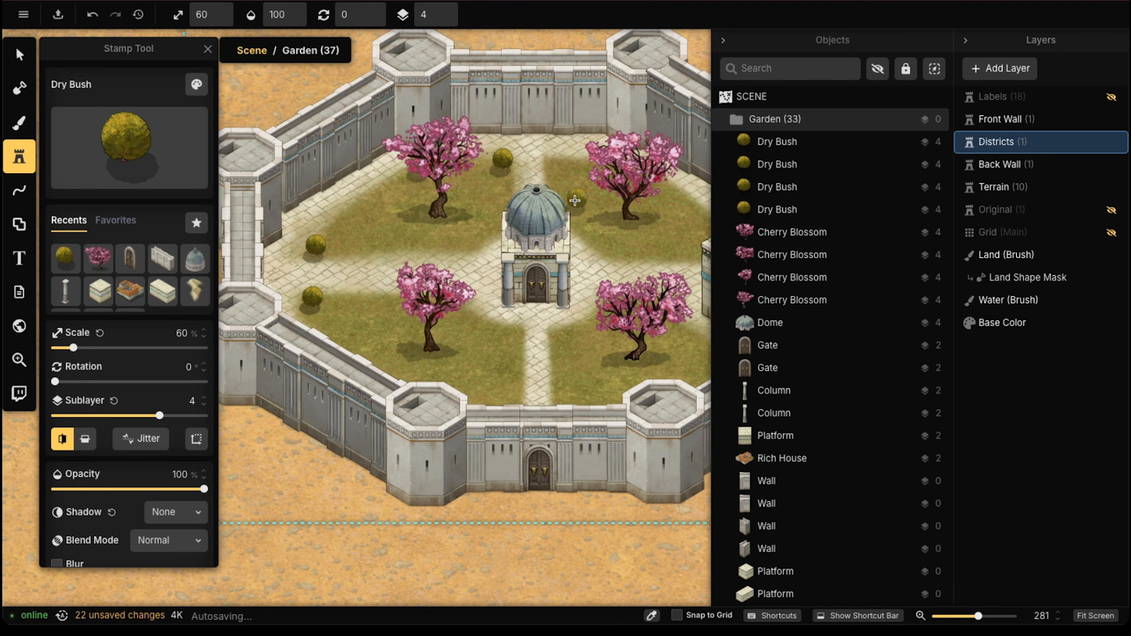
{"action": "left_click", "coordinate": [556, 161]}
{"action": "left_click_drag", "start_coordinate": [571, 171], "coordinate": [396, 179]}
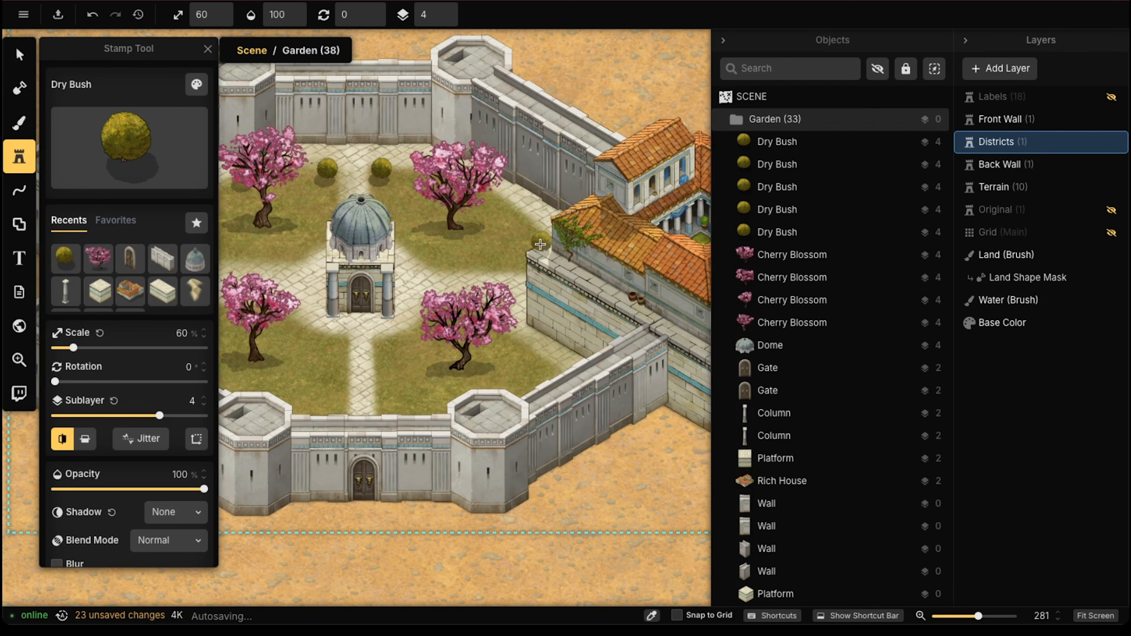
{"action": "left_click", "coordinate": [539, 249]}
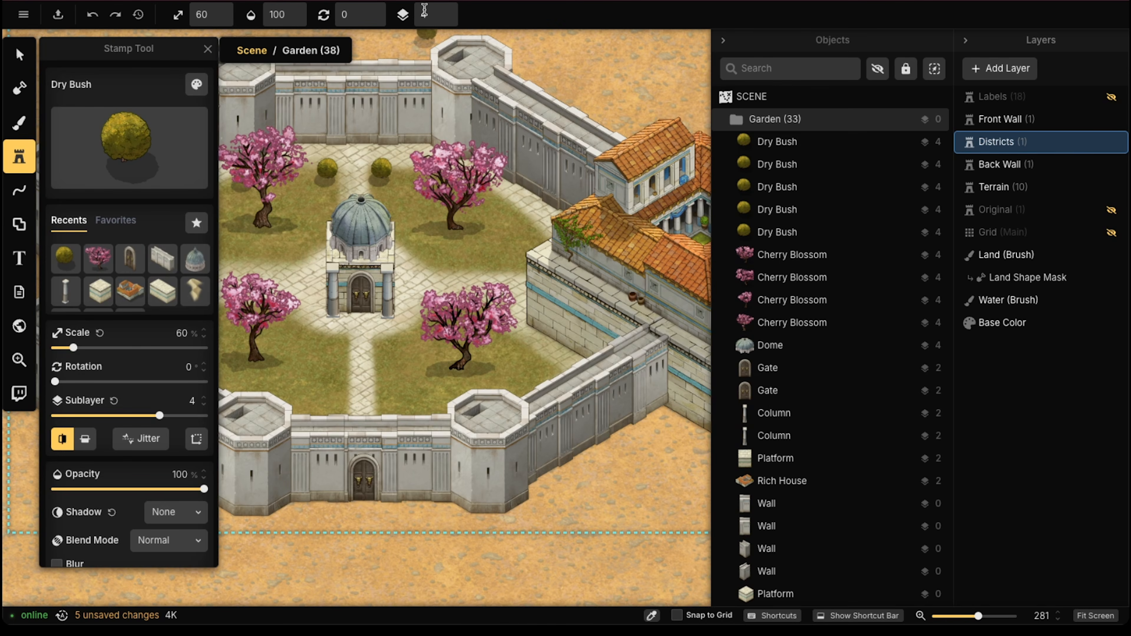
- Stamp a bush at sublayer 1 and push the bush by the villa wall to a lower sublayer
{"action": "left_click", "coordinate": [443, 21]}
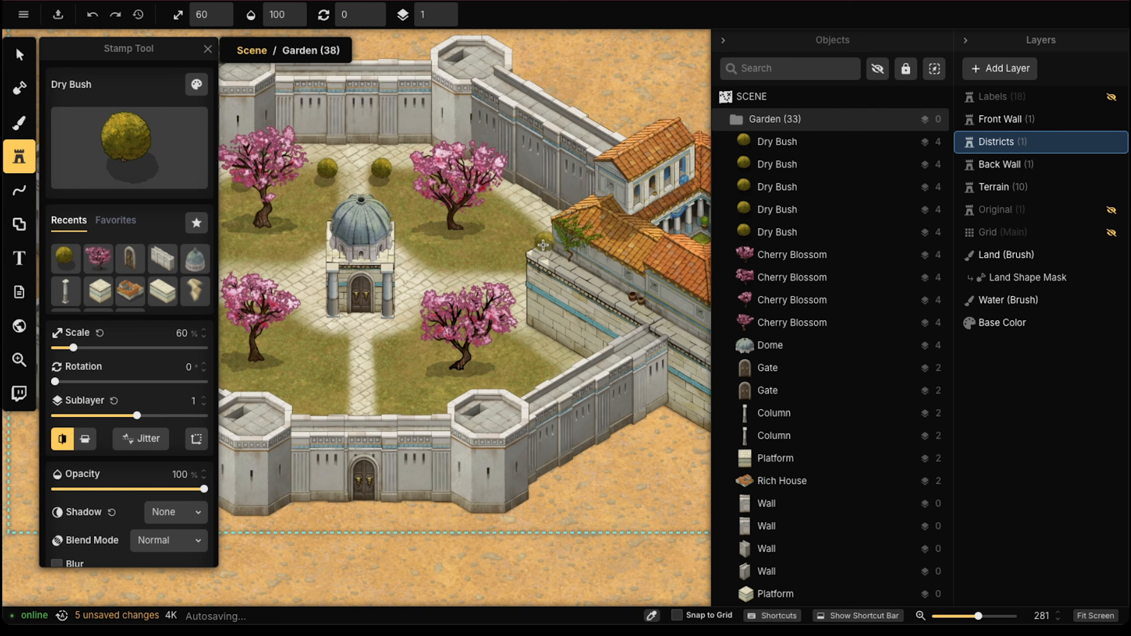
{"action": "left_click", "coordinate": [399, 191]}
{"action": "key", "text": "v"}
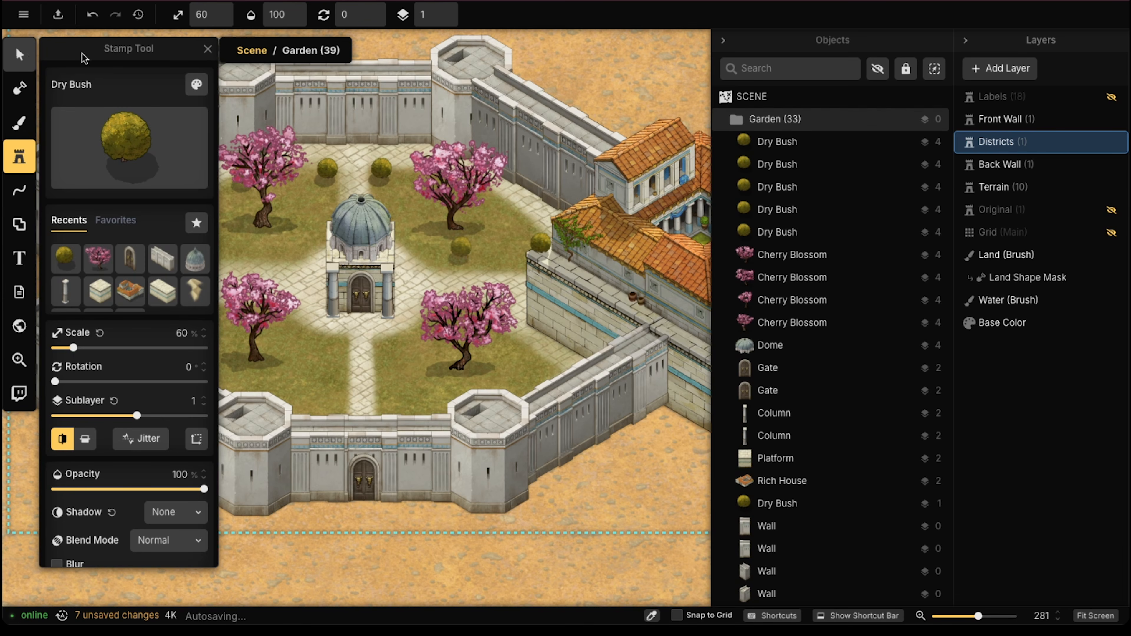
{"action": "left_click", "coordinate": [540, 243]}
{"action": "left_click", "coordinate": [444, 20]}
{"action": "left_click", "coordinate": [444, 20]}
{"action": "key", "text": "s"}
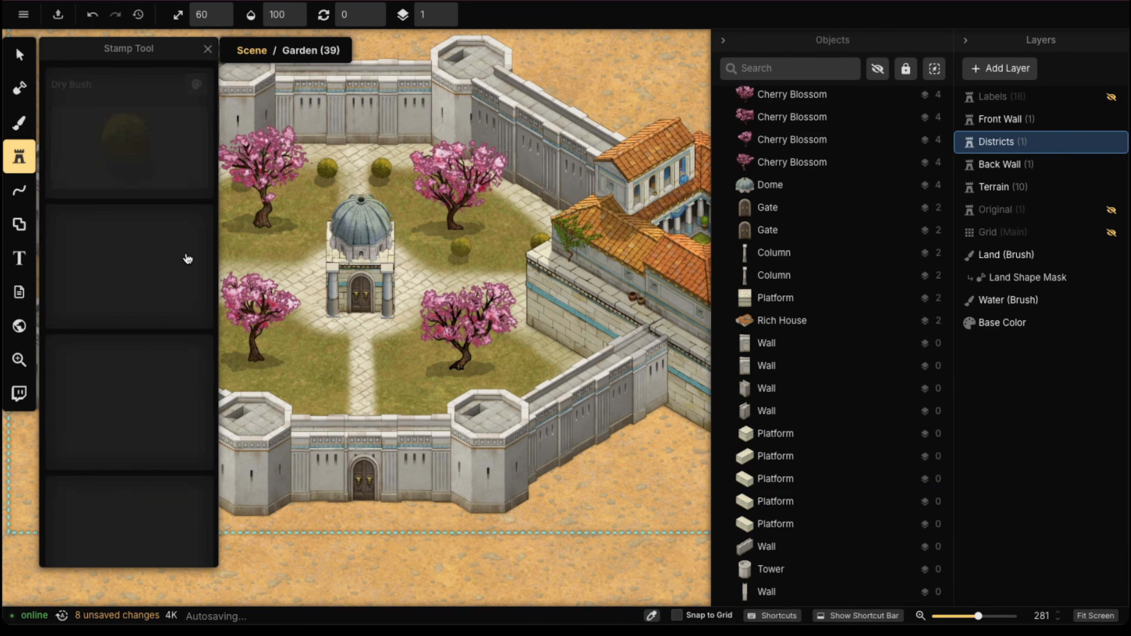
- At sublayer -2, stamp bushes on the lower lawn, beside the path, and in a three-bush diagonal row
{"action": "scroll", "coordinate": [408, 360], "scroll_direction": "down", "scroll_amount": 3}
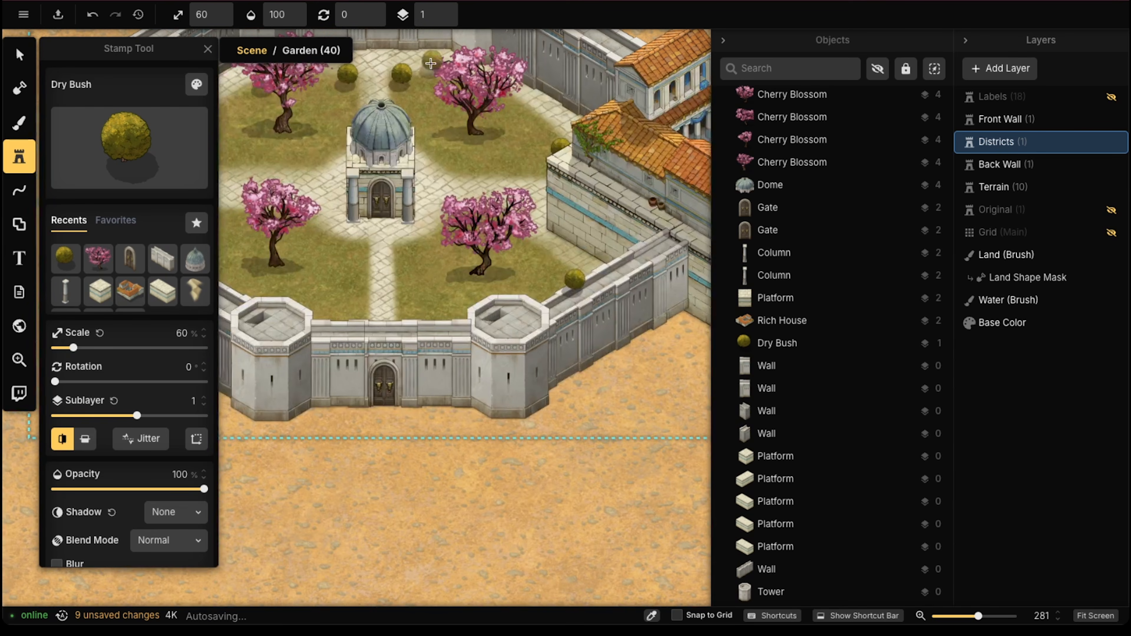
{"action": "left_click", "coordinate": [445, 20]}
{"action": "left_click", "coordinate": [445, 21]}
{"action": "left_click", "coordinate": [445, 21]}
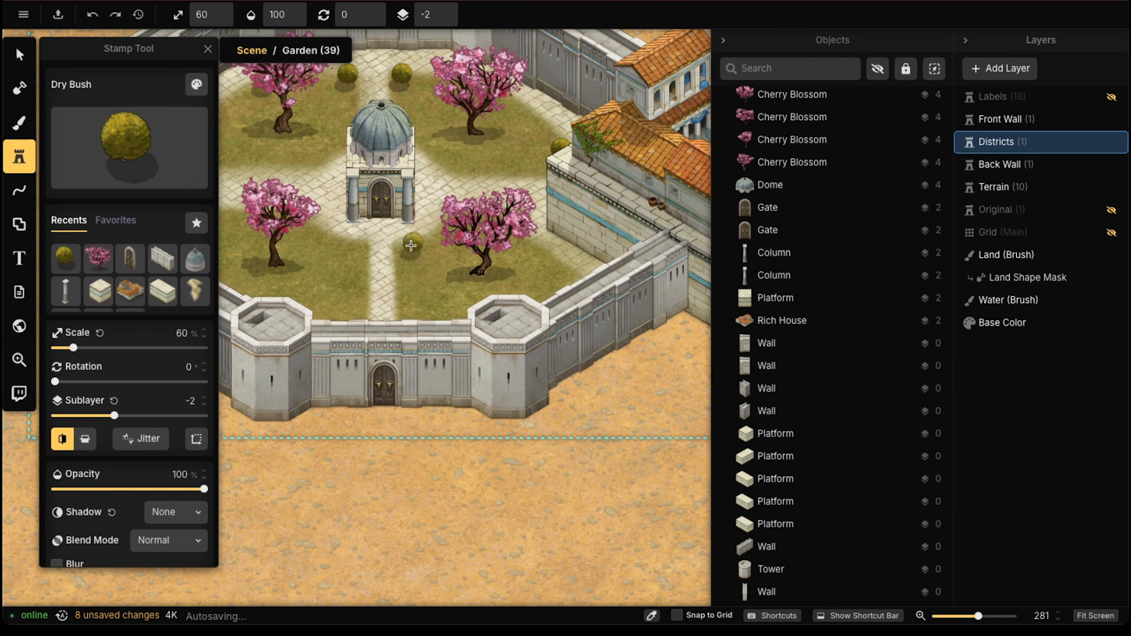
{"action": "left_click", "coordinate": [405, 247]}
{"action": "left_click", "coordinate": [355, 244]}
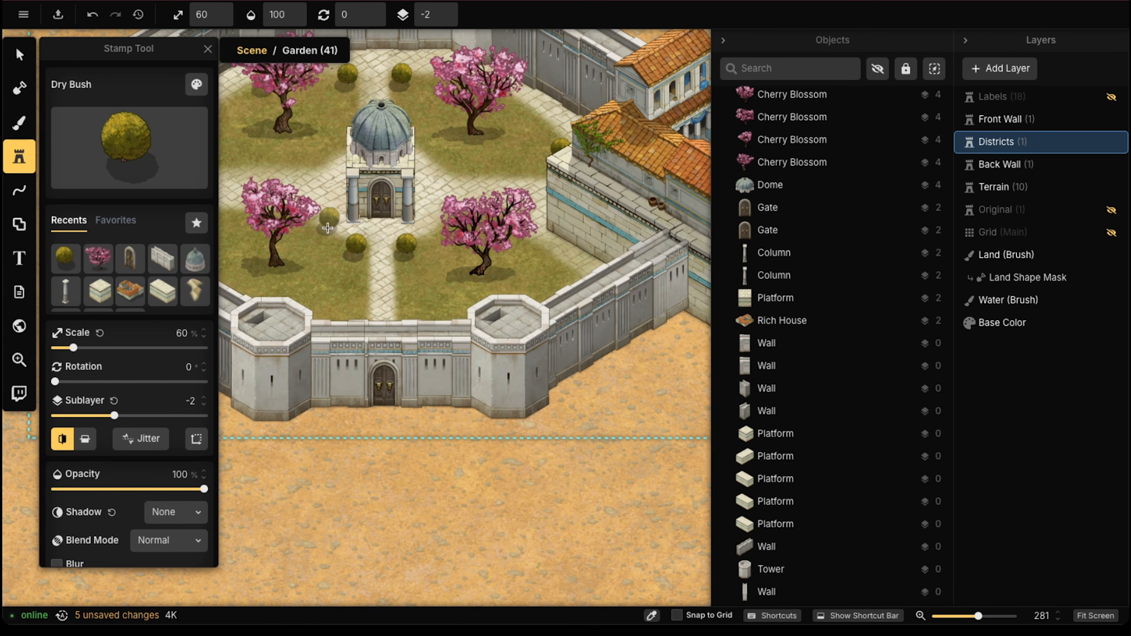
{"action": "left_click", "coordinate": [434, 234]}
{"action": "left_click", "coordinate": [451, 164]}
{"action": "left_click", "coordinate": [436, 150]}
{"action": "left_click", "coordinate": [420, 140]}
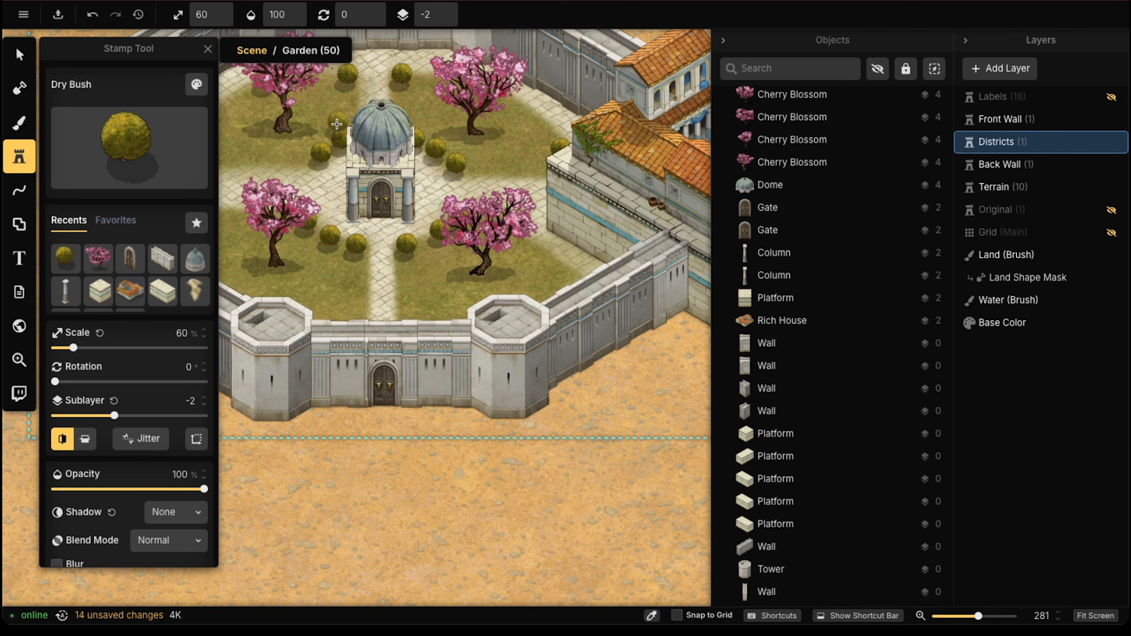
- Switch to the Select tool and pick a dry bush on the lawn
{"action": "scroll", "coordinate": [336, 124], "scroll_direction": "down", "scroll_amount": 2}
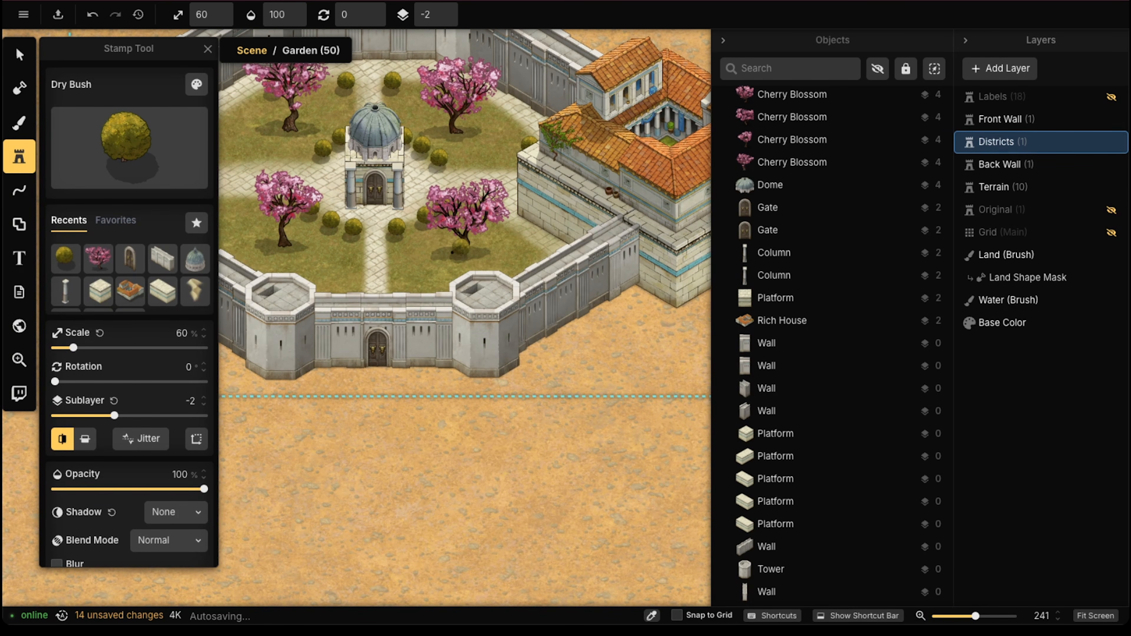
{"action": "key", "text": "v"}
{"action": "scroll", "coordinate": [392, 250], "scroll_direction": "up", "scroll_amount": 2}
{"action": "left_click", "coordinate": [398, 233]}
- Delete the stray bush near the dome and nudge another bush down and left
{"action": "left_click", "coordinate": [427, 204]}
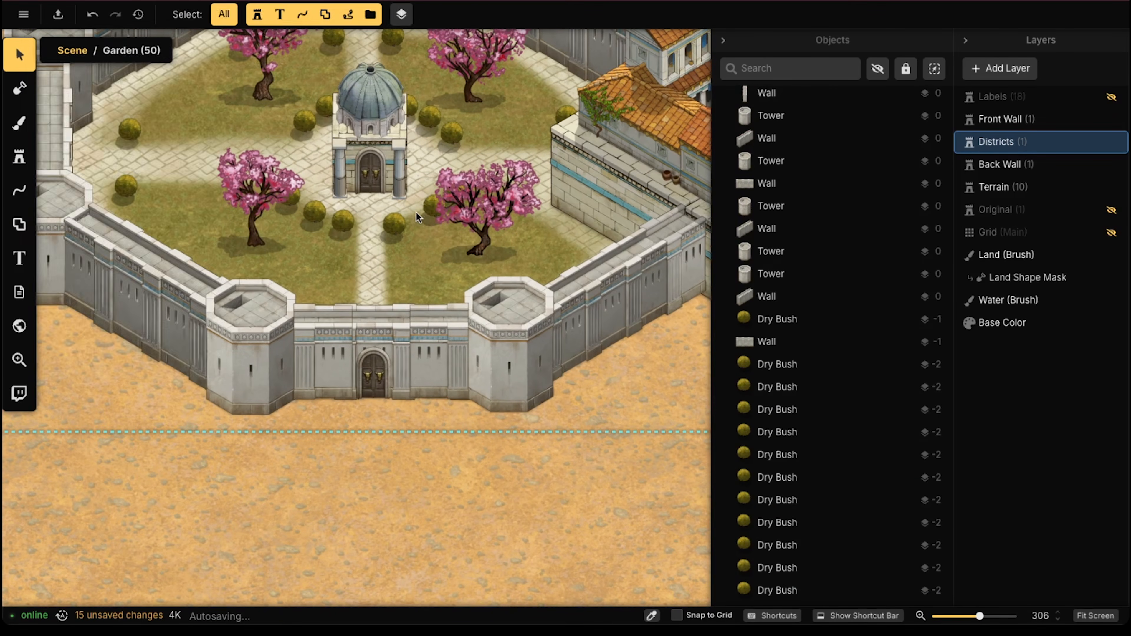
{"action": "left_click", "coordinate": [427, 123]}
{"action": "key", "text": "Delete"}
{"action": "left_click", "coordinate": [304, 120]}
{"action": "left_click_drag", "start_coordinate": [321, 114], "coordinate": [310, 123]}
- Delete the bush right of the dome, nudge the bushes below it, and move the left-tree bush up
{"action": "left_click", "coordinate": [323, 114]}
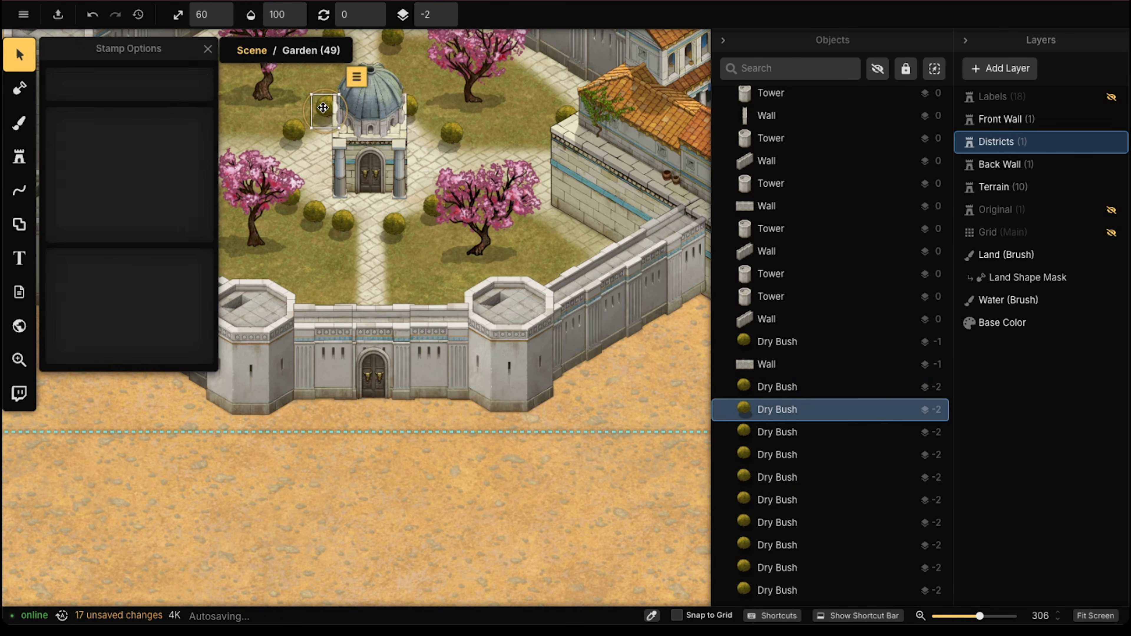
{"action": "left_click", "coordinate": [409, 112]}
{"action": "left_click_drag", "start_coordinate": [410, 113], "coordinate": [346, 223]}
{"action": "key", "text": "Delete"}
{"action": "left_click_drag", "start_coordinate": [431, 205], "coordinate": [437, 202]}
{"action": "left_click", "coordinate": [298, 200]}
{"action": "left_click_drag", "start_coordinate": [297, 200], "coordinate": [295, 138]}
- Zoom out to view the whole walled garden, then zoom back in to review
{"action": "scroll", "coordinate": [296, 138], "scroll_direction": "down", "scroll_amount": 6}
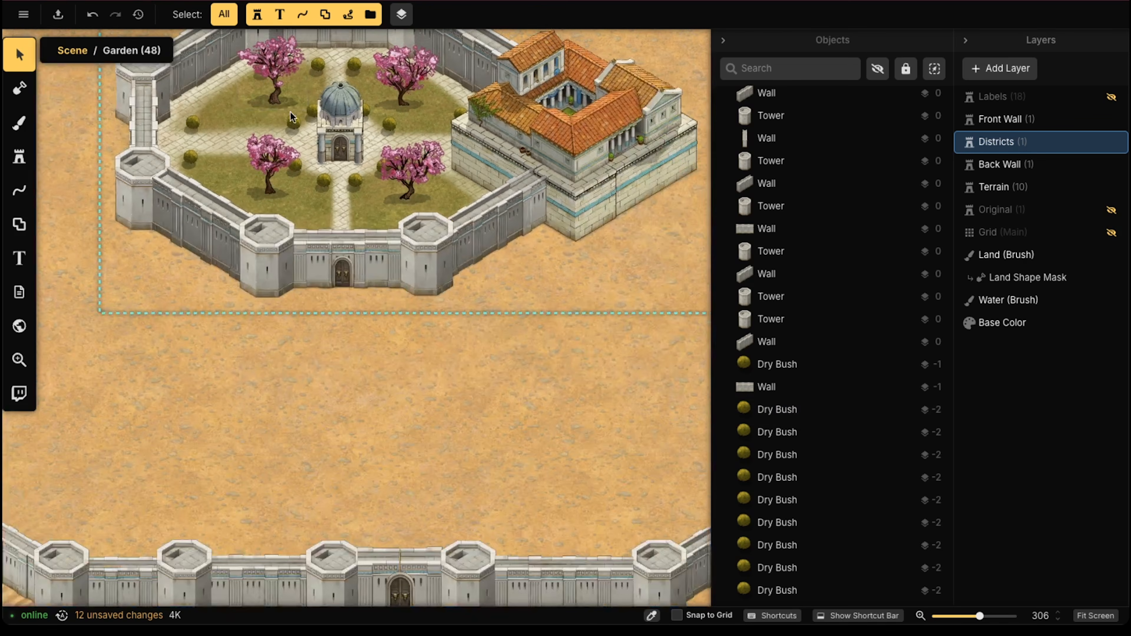
{"action": "scroll", "coordinate": [338, 167], "scroll_direction": "down", "scroll_amount": 3}
{"action": "scroll", "coordinate": [295, 196], "scroll_direction": "up", "scroll_amount": 2}
{"action": "scroll", "coordinate": [294, 196], "scroll_direction": "down", "scroll_amount": 2}
{"action": "scroll", "coordinate": [304, 195], "scroll_direction": "left", "scroll_amount": 1}
{"action": "left_click_drag", "start_coordinate": [305, 195], "coordinate": [352, 193]}
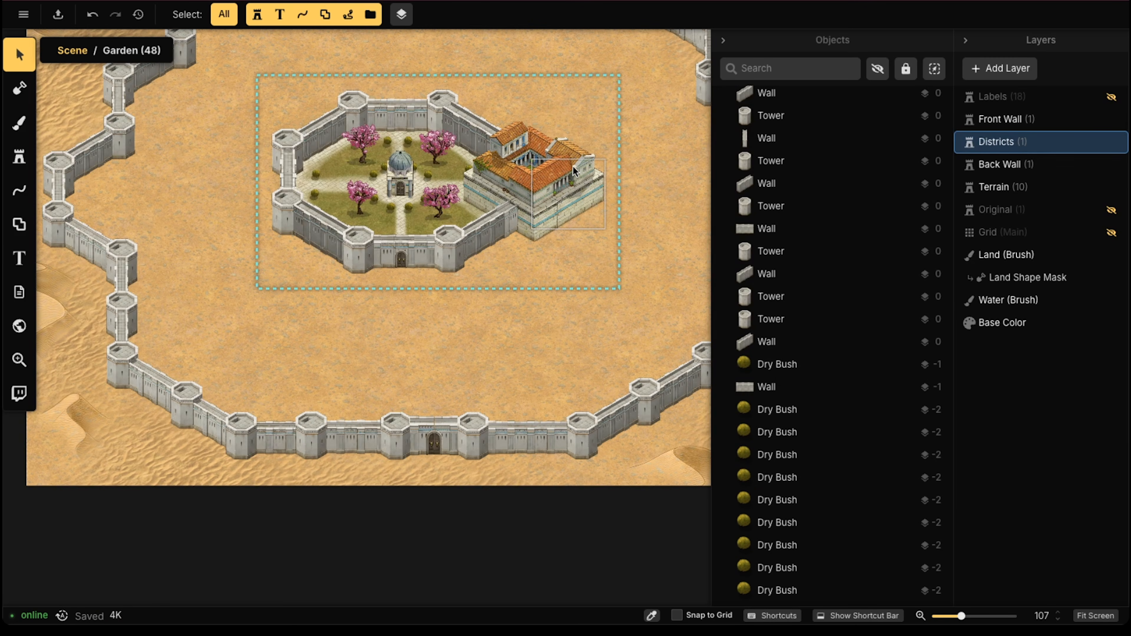
{"action": "scroll", "coordinate": [551, 238], "scroll_direction": "up", "scroll_amount": 4}
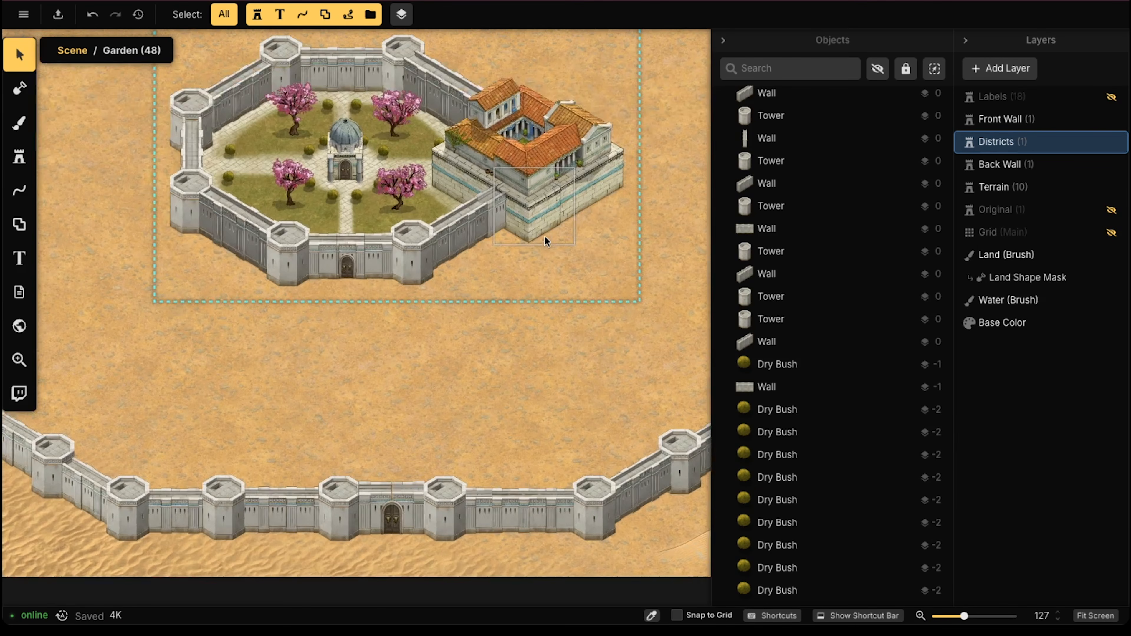
{"action": "scroll", "coordinate": [200, 157], "scroll_direction": "up", "scroll_amount": 4}
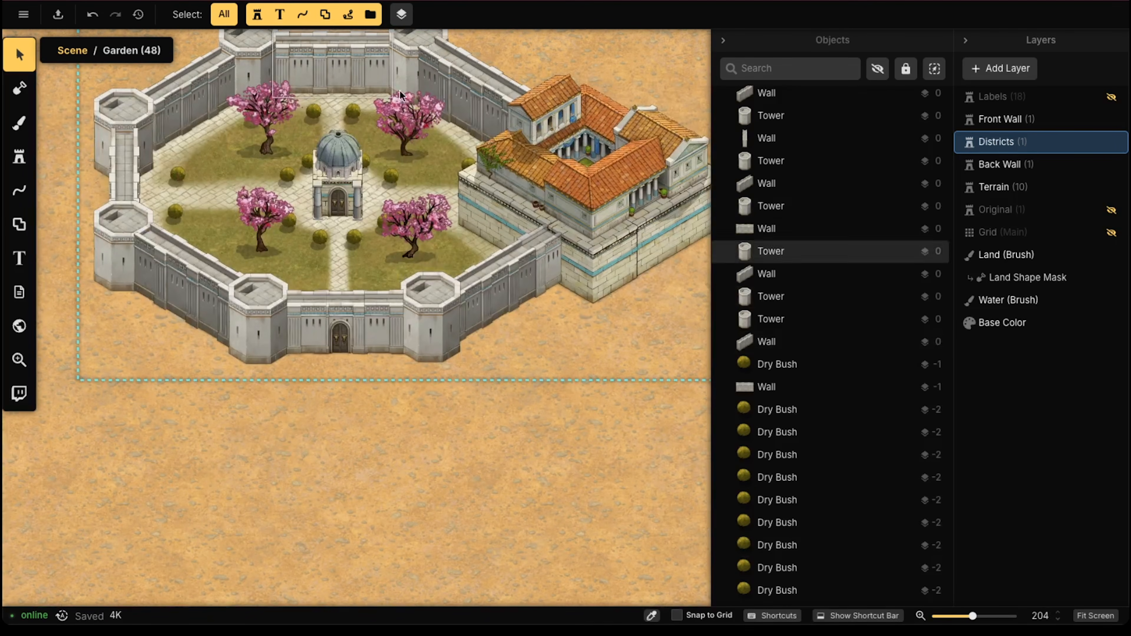
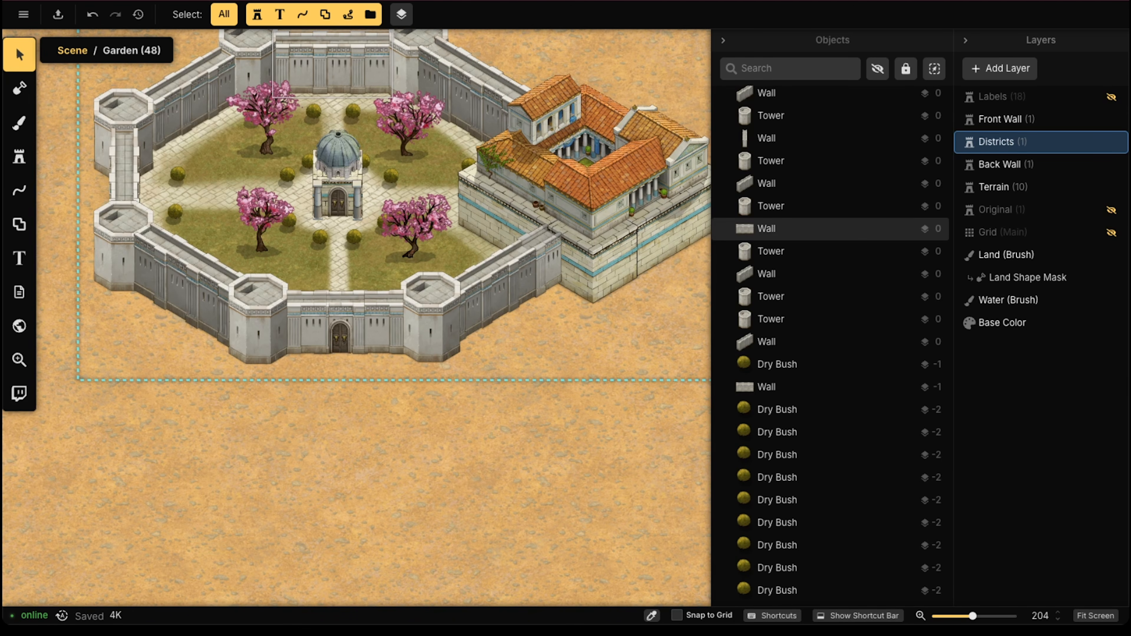
- Zoom out and switch to the Stamp tool, with Dry Bush as the current stamp
{"action": "scroll", "coordinate": [538, 131], "scroll_direction": "down", "scroll_amount": 2}
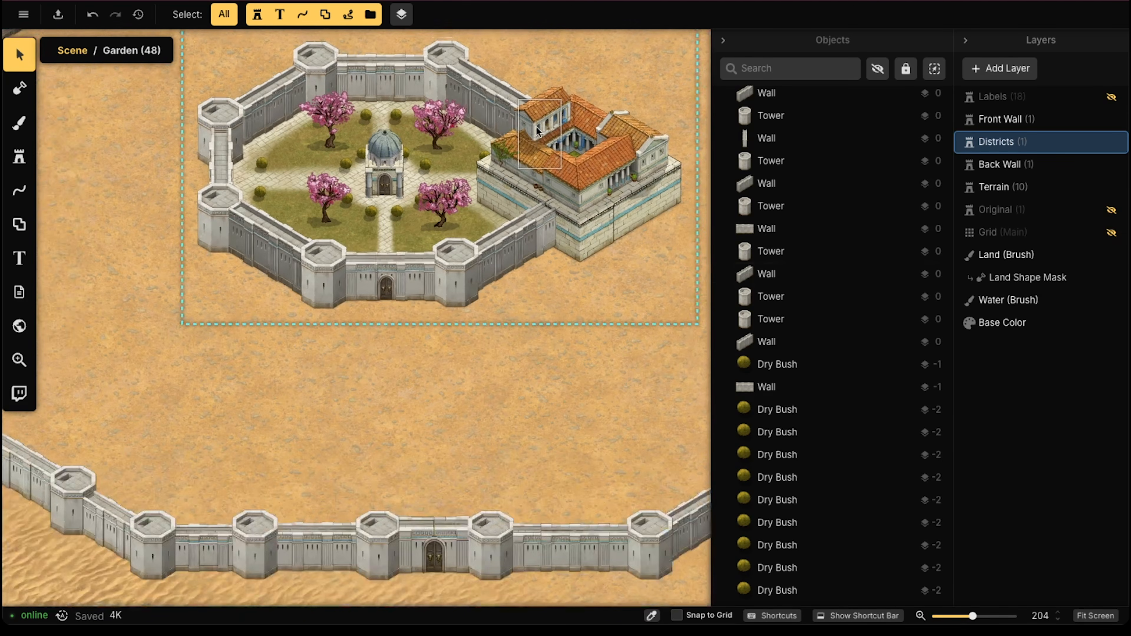
{"action": "left_click", "coordinate": [19, 157]}
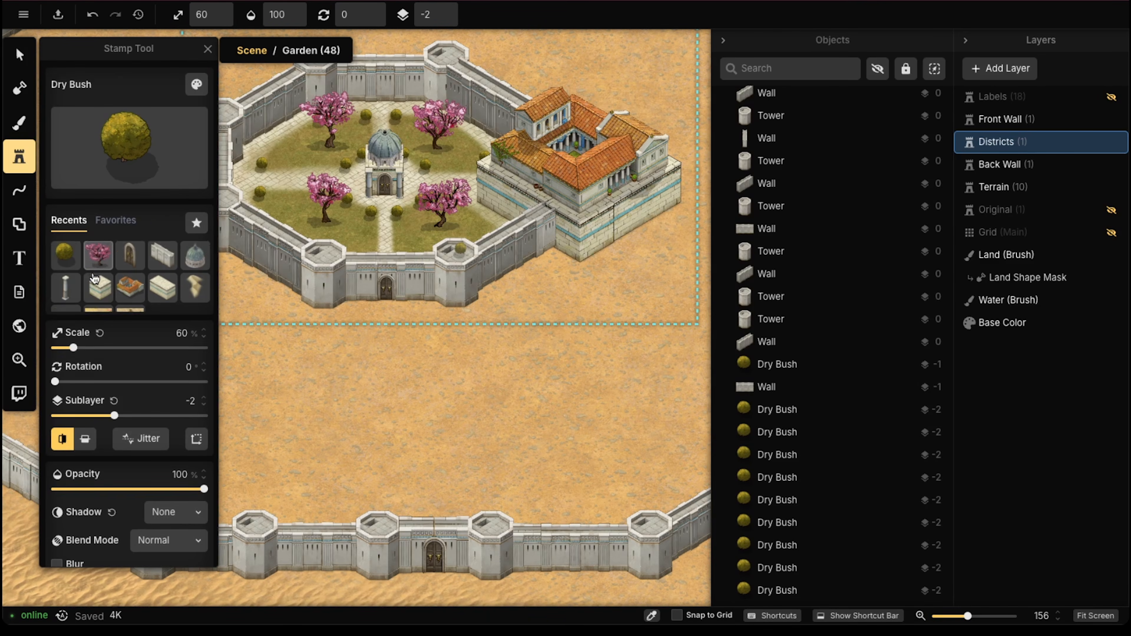
- Search the Stamp Catalog for 'classical' and load the Aqueducts stamp set
{"action": "left_click", "coordinate": [178, 149]}
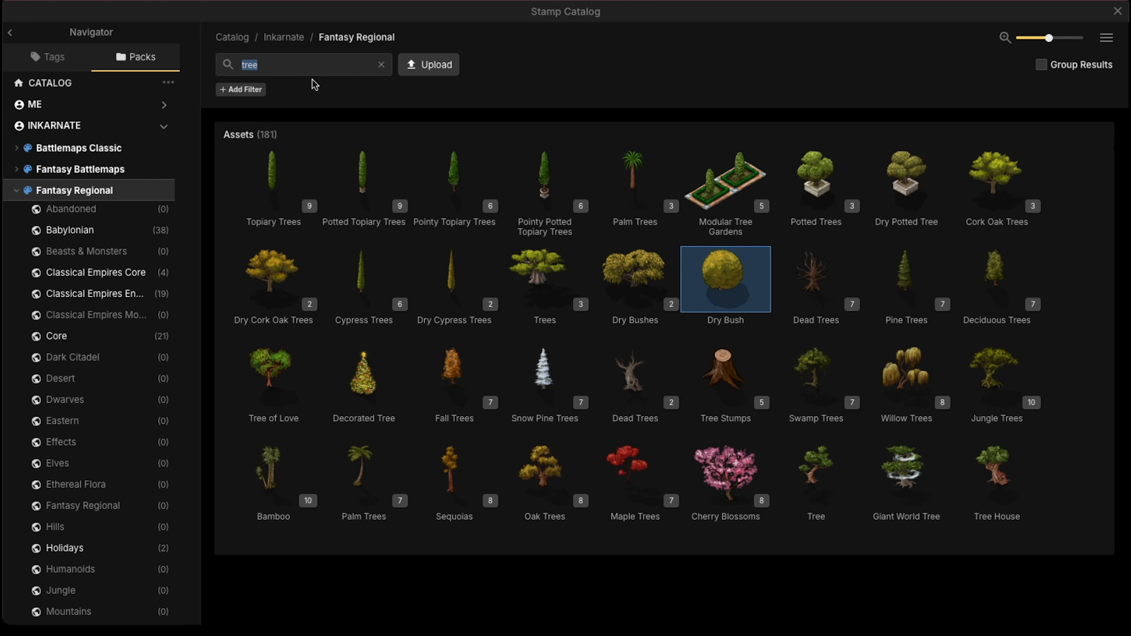
{"action": "left_click", "coordinate": [382, 65]}
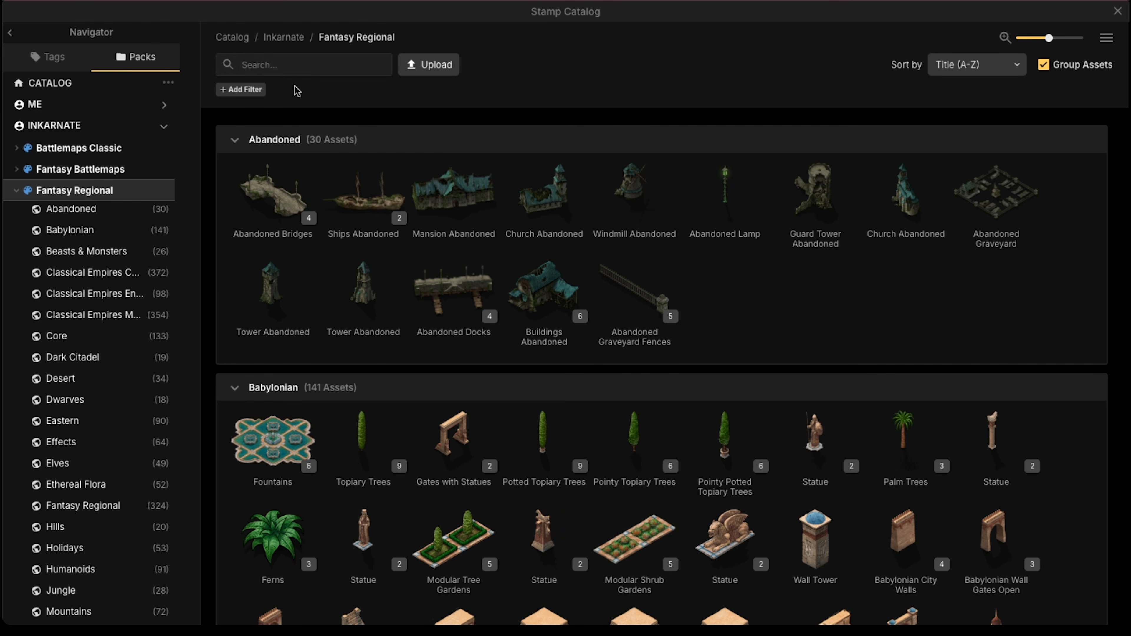
{"action": "type", "text": "cla"}
{"action": "key", "text": "BackSpace"}
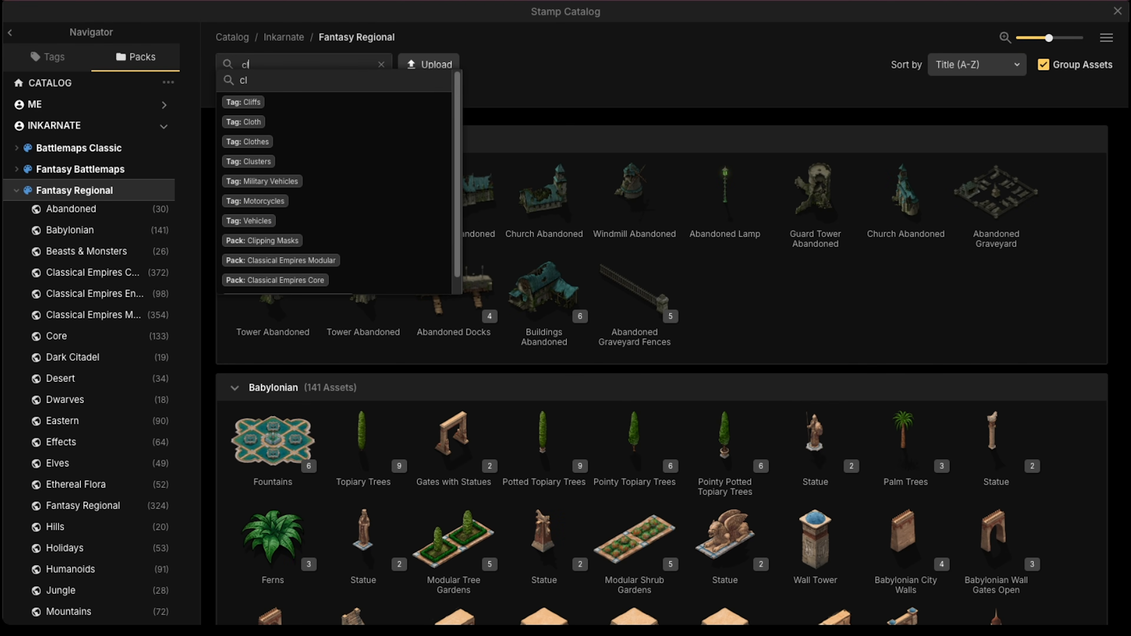
{"action": "type", "text": "assical"}
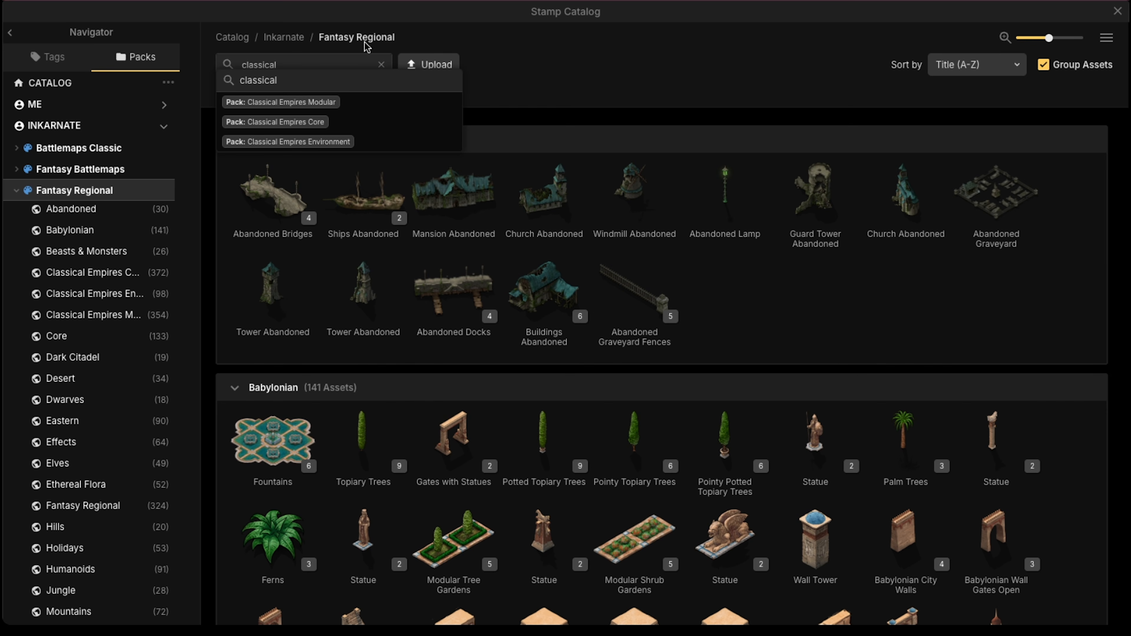
{"action": "left_click", "coordinate": [321, 89]}
{"action": "scroll", "coordinate": [705, 346], "scroll_direction": "down", "scroll_amount": 10}
{"action": "scroll", "coordinate": [710, 339], "scroll_direction": "up", "scroll_amount": 10}
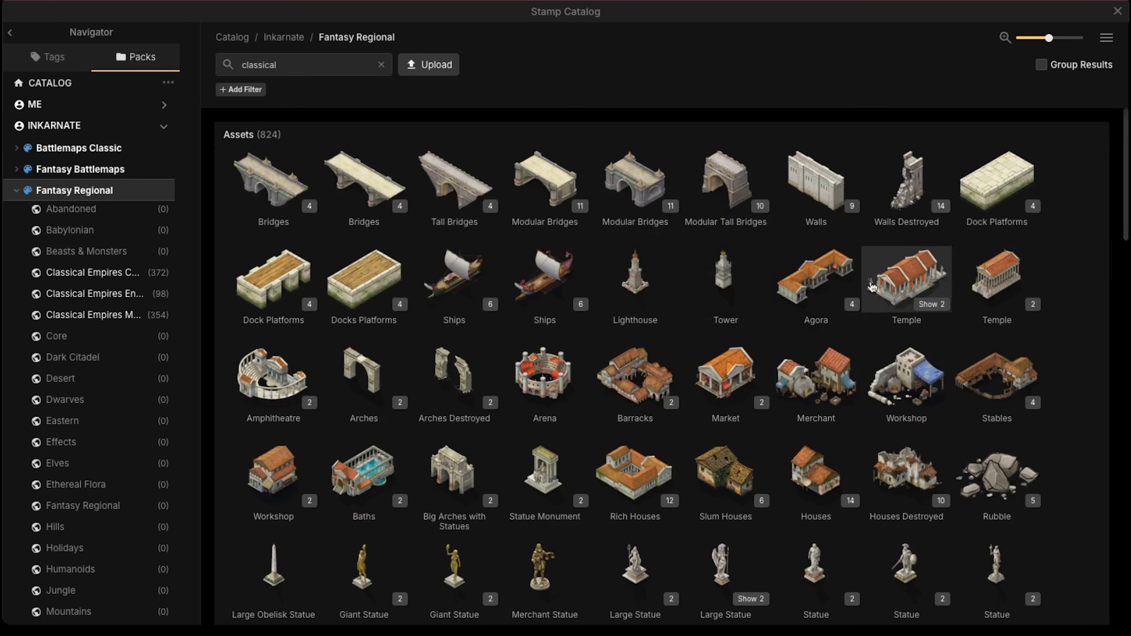
{"action": "scroll", "coordinate": [597, 312], "scroll_direction": "down", "scroll_amount": 12}
{"action": "scroll", "coordinate": [603, 319], "scroll_direction": "down", "scroll_amount": 10}
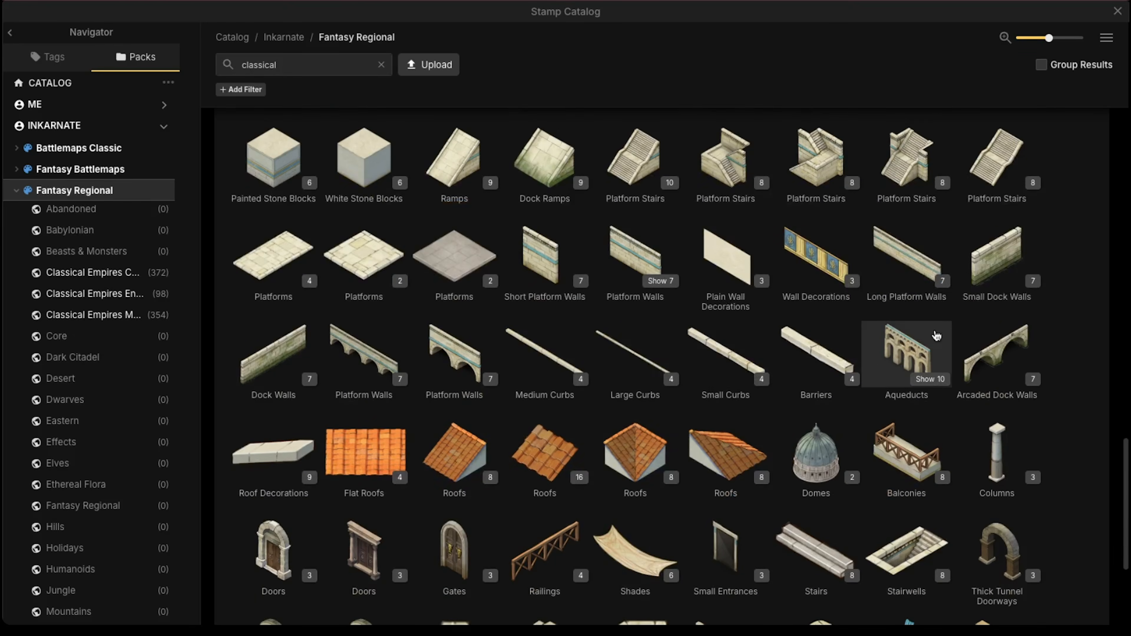
{"action": "left_click", "coordinate": [866, 333]}
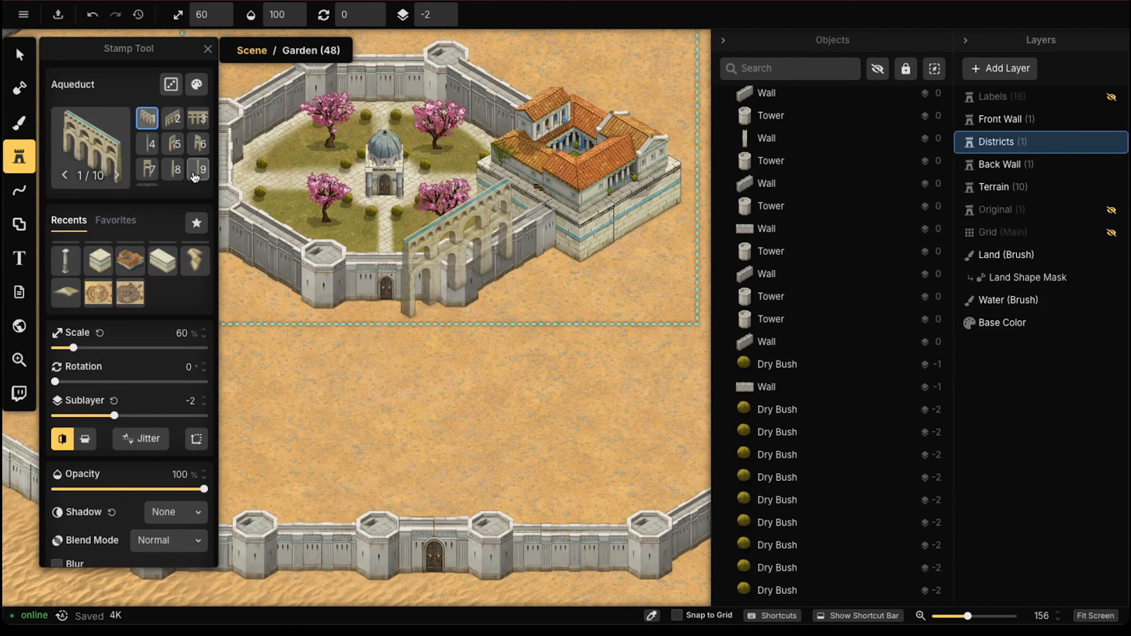
- Stamp a single-pillar aqueduct (variant 10) at the villa wall corner on sublayer 1
{"action": "key", "text": "9"}
{"action": "scroll", "coordinate": [570, 256], "scroll_direction": "up", "scroll_amount": 3}
{"action": "scroll", "coordinate": [472, 246], "scroll_direction": "up", "scroll_amount": 4}
{"action": "key", "text": "0"}
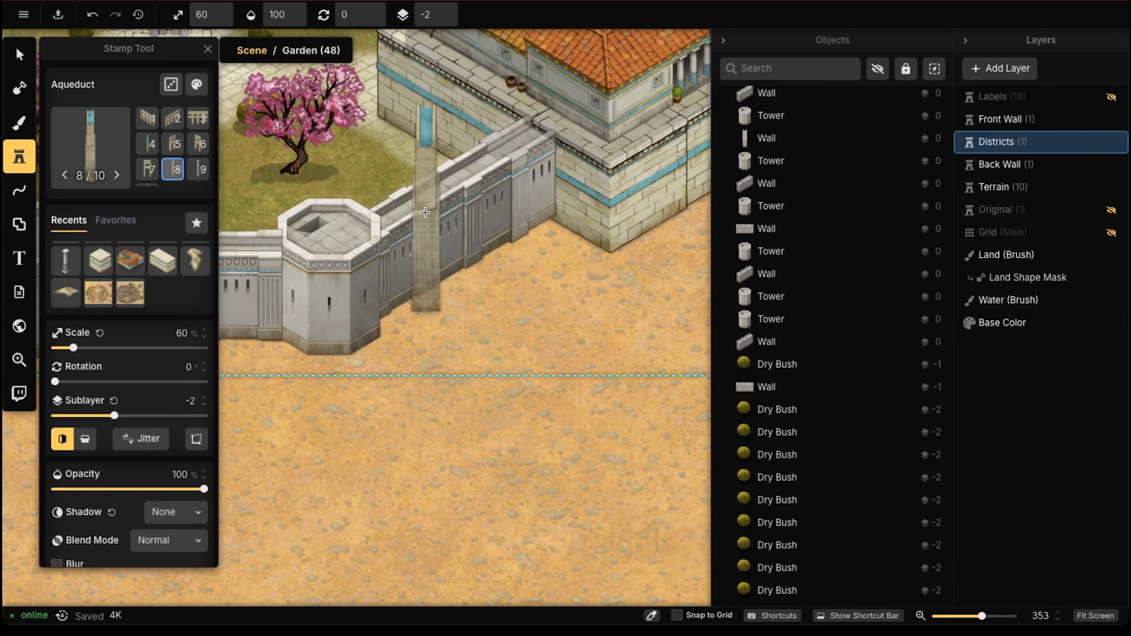
{"action": "scroll", "coordinate": [461, 217], "scroll_direction": "down", "scroll_amount": 4}
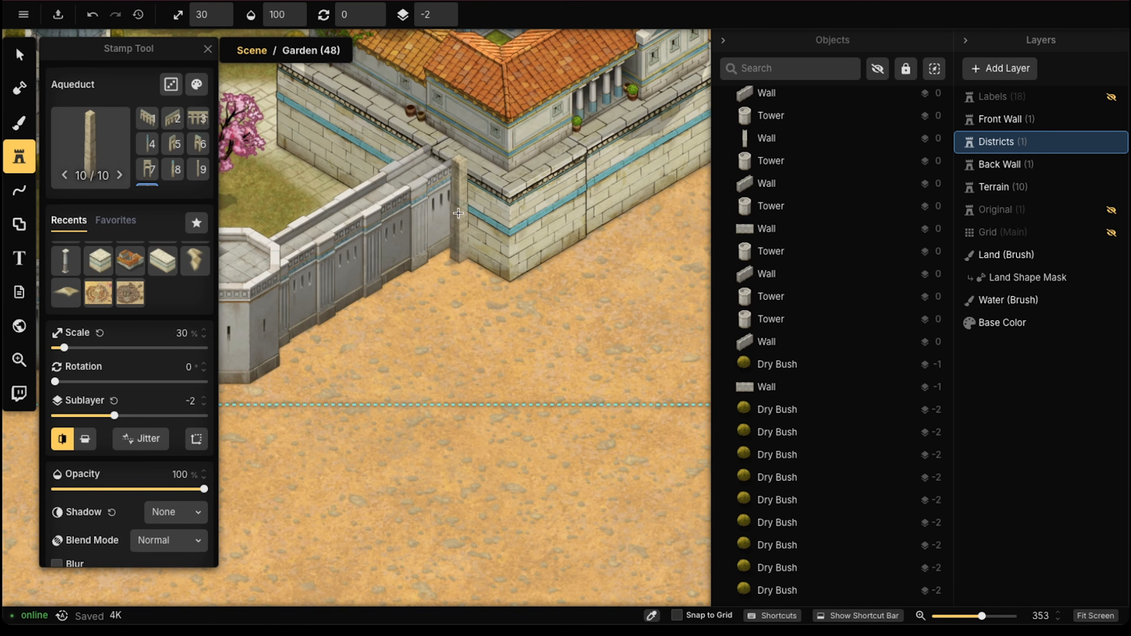
{"action": "left_click", "coordinate": [458, 214]}
{"action": "key", "text": "super+z"}
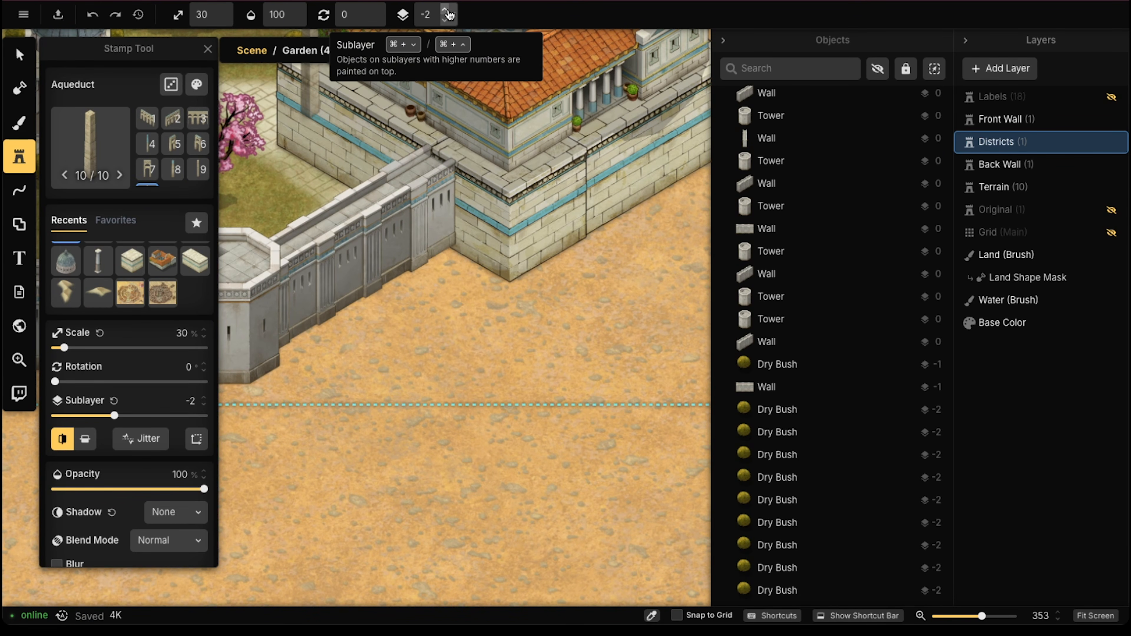
{"action": "left_click", "coordinate": [449, 11]}
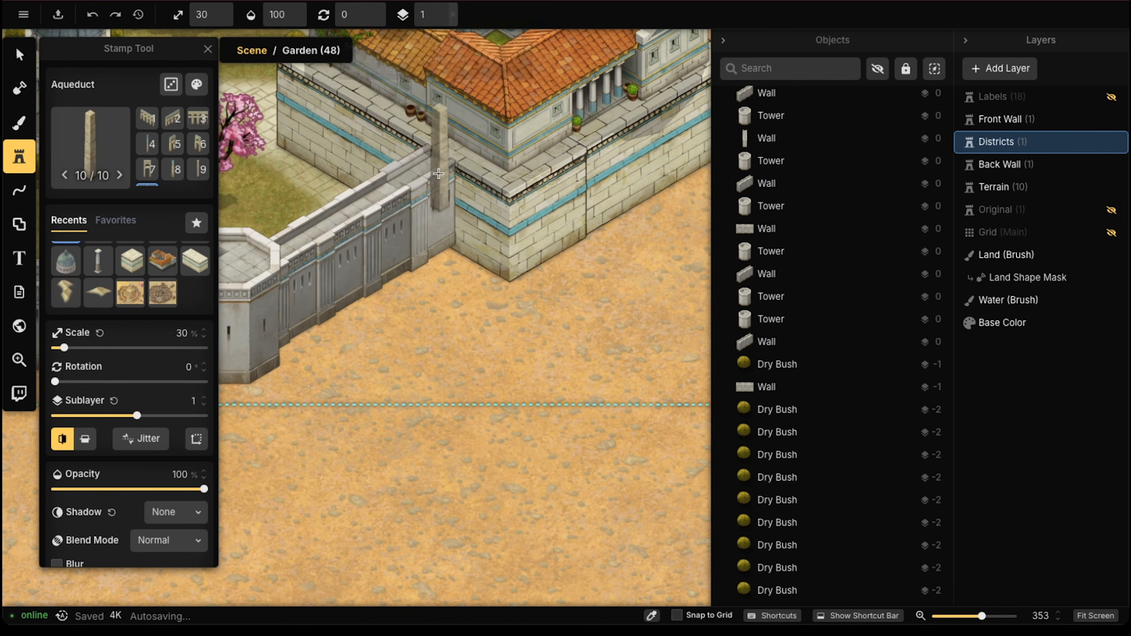
{"action": "left_click", "coordinate": [456, 214]}
- Nudge the first pillar snugly against the villa wall corner
{"action": "key", "text": "v"}
{"action": "left_click", "coordinate": [456, 209]}
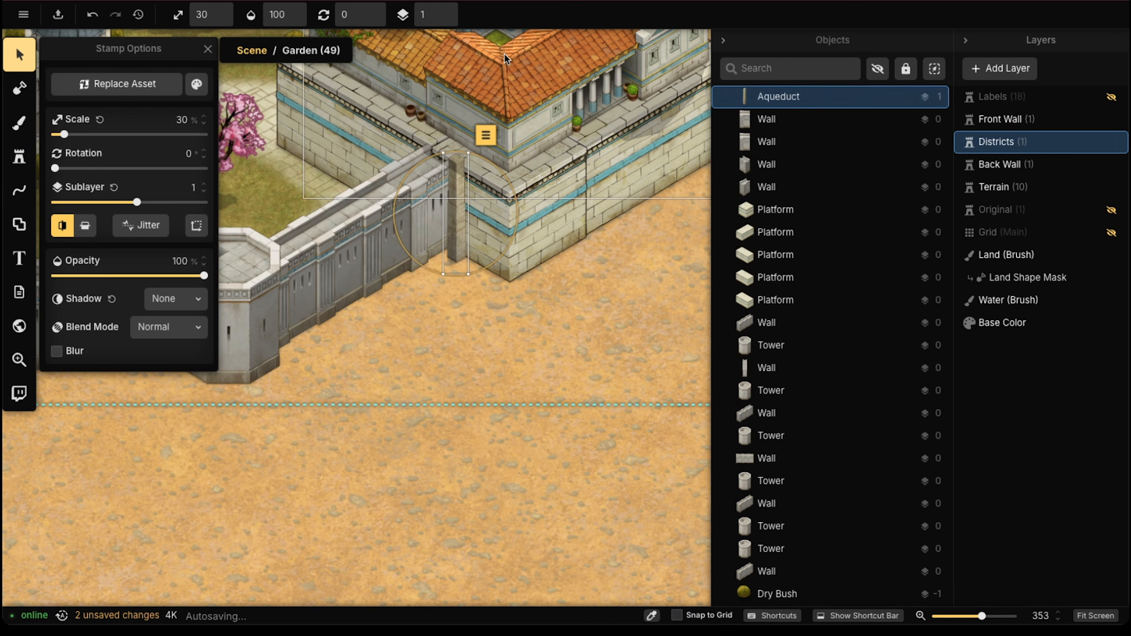
{"action": "scroll", "coordinate": [462, 192], "scroll_direction": "up", "scroll_amount": 2}
{"action": "scroll", "coordinate": [462, 191], "scroll_direction": "up", "scroll_amount": 3}
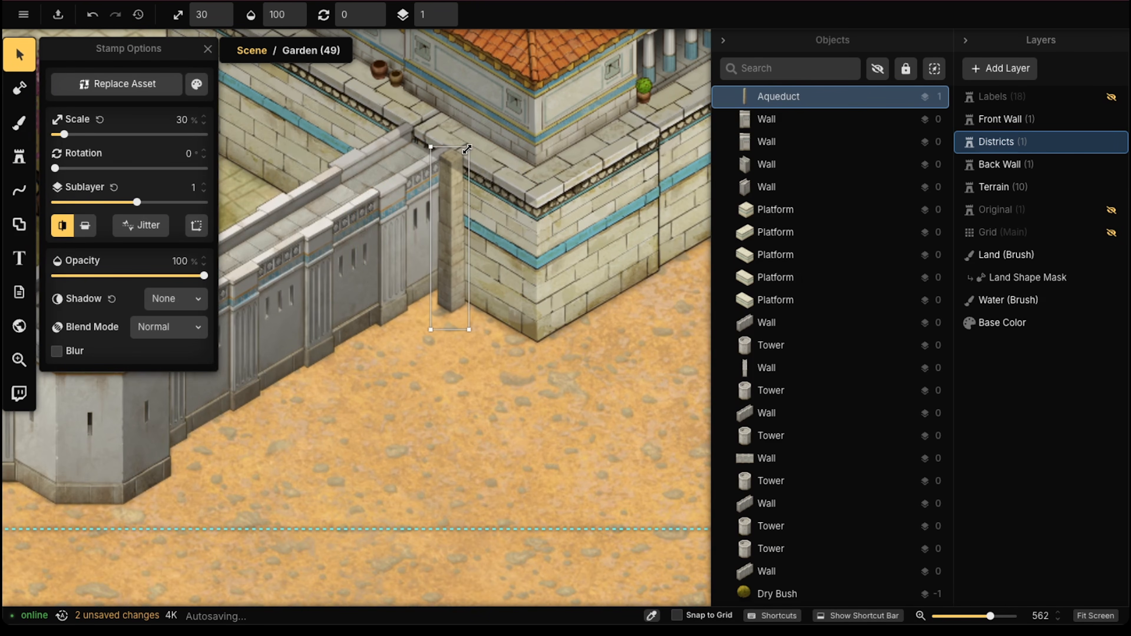
{"action": "left_click_drag", "start_coordinate": [452, 193], "coordinate": [451, 188]}
- Copy the pillar and paste three more copies along the villa wall
{"action": "key", "text": "ctrl+c"}
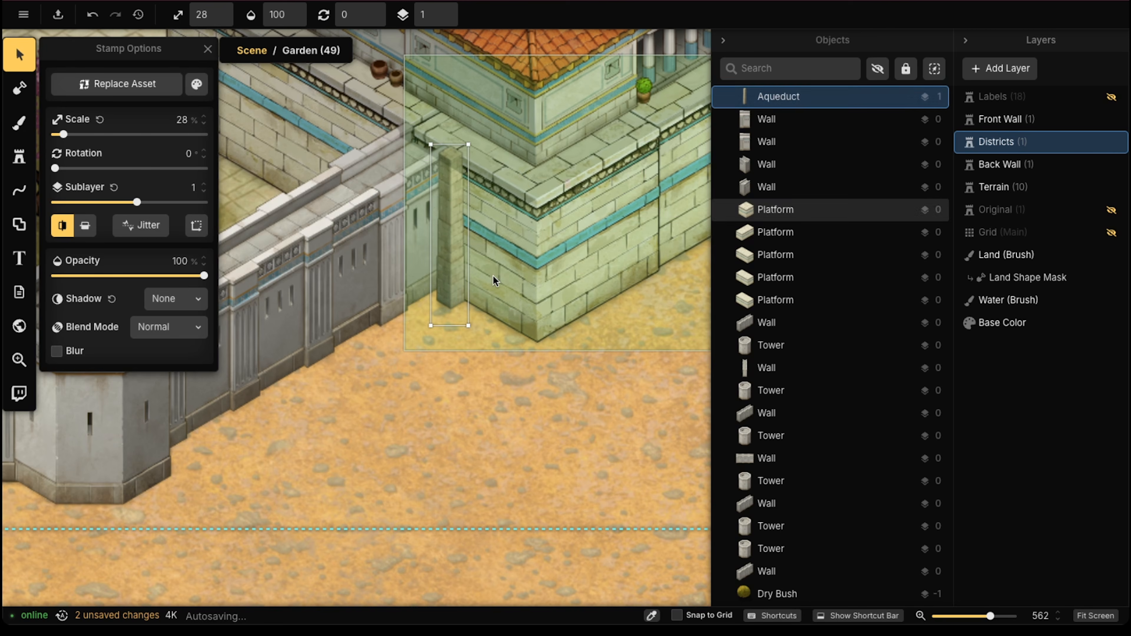
{"action": "key", "text": "ctrl+v"}
{"action": "left_click_drag", "start_coordinate": [495, 277], "coordinate": [522, 277]}
{"action": "scroll", "coordinate": [581, 227], "scroll_direction": "right", "scroll_amount": 3}
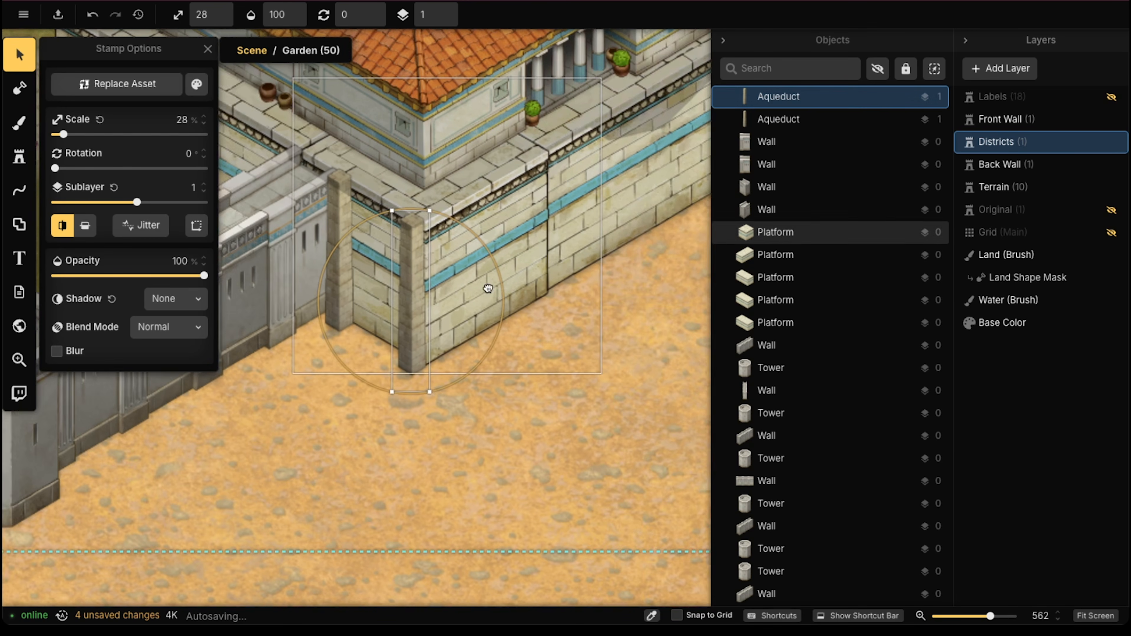
{"action": "key", "text": "ctrl+v"}
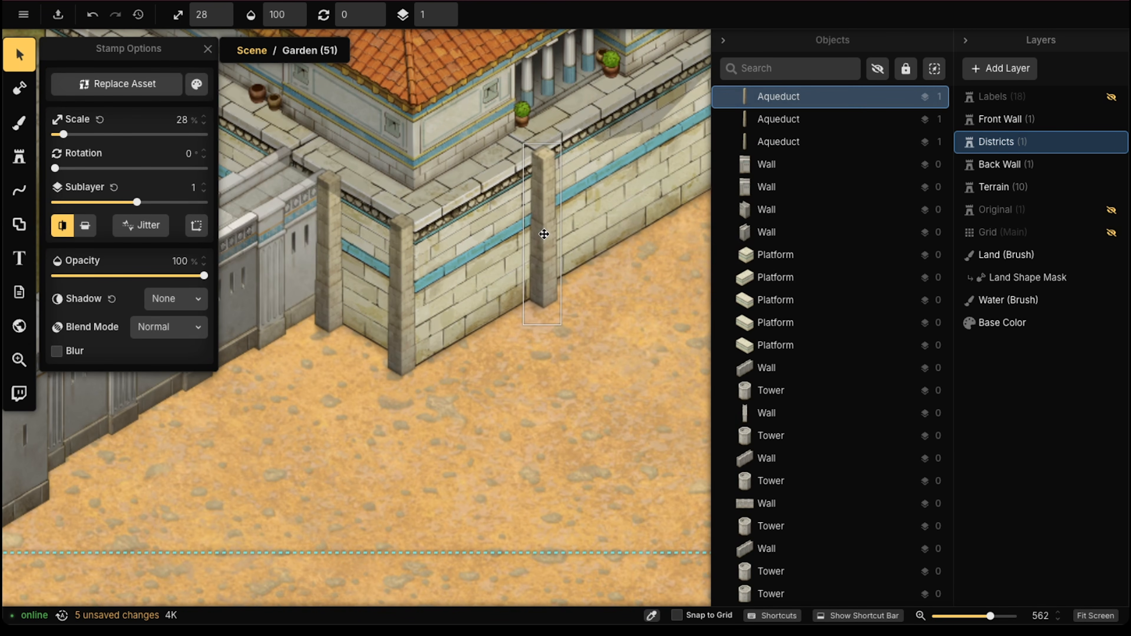
{"action": "key", "text": "ctrl+v"}
{"action": "left_click_drag", "start_coordinate": [435, 290], "coordinate": [424, 304]}
- Add fifth and sixth pillars toward the wall's far end, then exit the Garden group
{"action": "scroll", "coordinate": [401, 334], "scroll_direction": "right", "scroll_amount": 5}
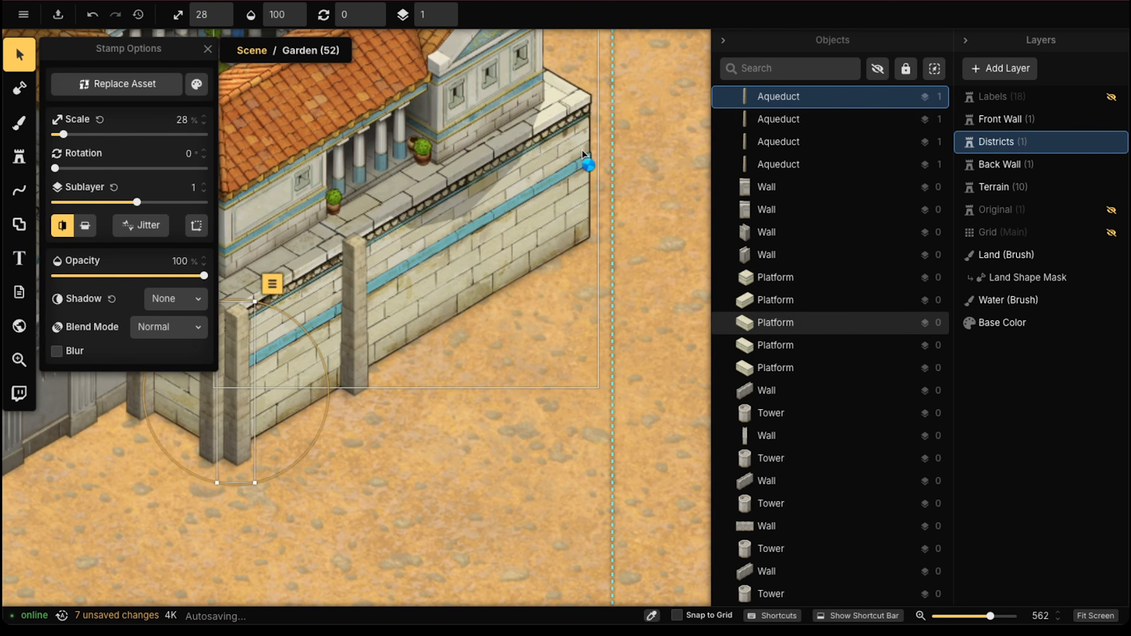
{"action": "key", "text": "ctrl+v"}
{"action": "left_click_drag", "start_coordinate": [583, 181], "coordinate": [593, 187]}
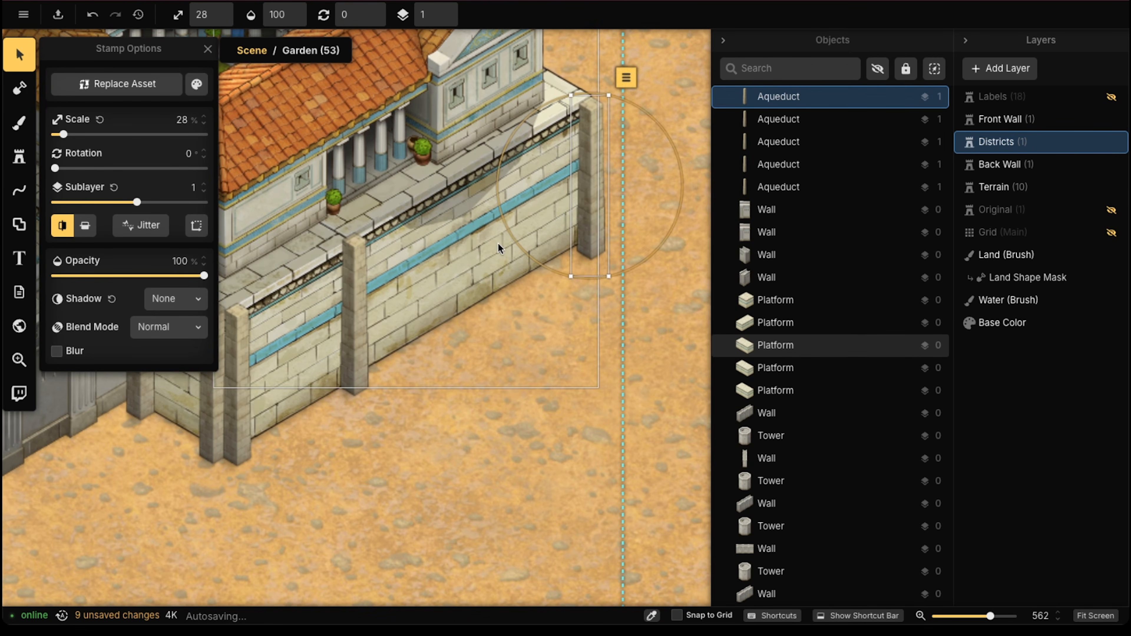
{"action": "key", "text": "ctrl+v"}
{"action": "left_click_drag", "start_coordinate": [496, 248], "coordinate": [470, 253]}
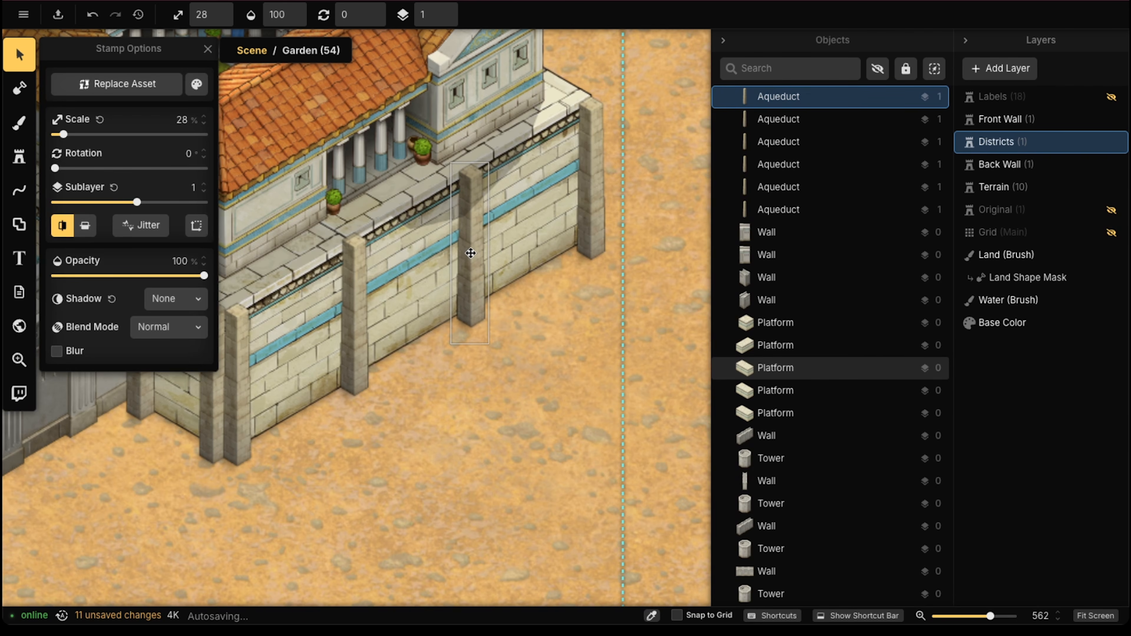
{"action": "scroll", "coordinate": [470, 252], "scroll_direction": "down", "scroll_amount": 5}
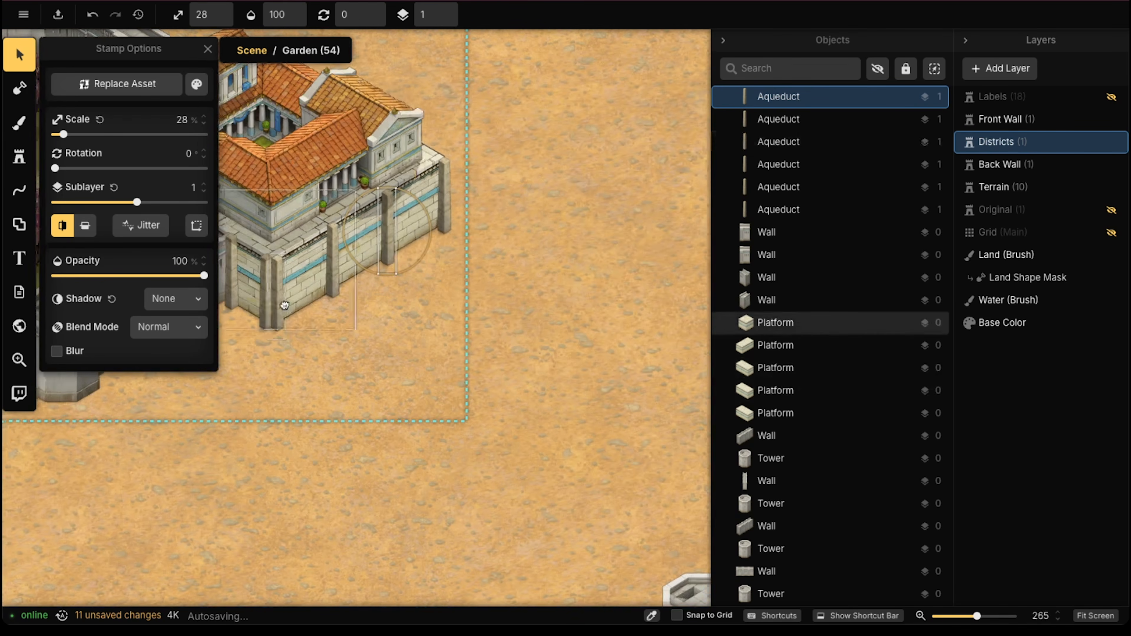
{"action": "scroll", "coordinate": [332, 307], "scroll_direction": "down", "scroll_amount": 2}
{"action": "left_click_drag", "start_coordinate": [378, 300], "coordinate": [452, 290]}
{"action": "key", "text": "Escape"}
{"action": "scroll", "coordinate": [404, 224], "scroll_direction": "down", "scroll_amount": 6}
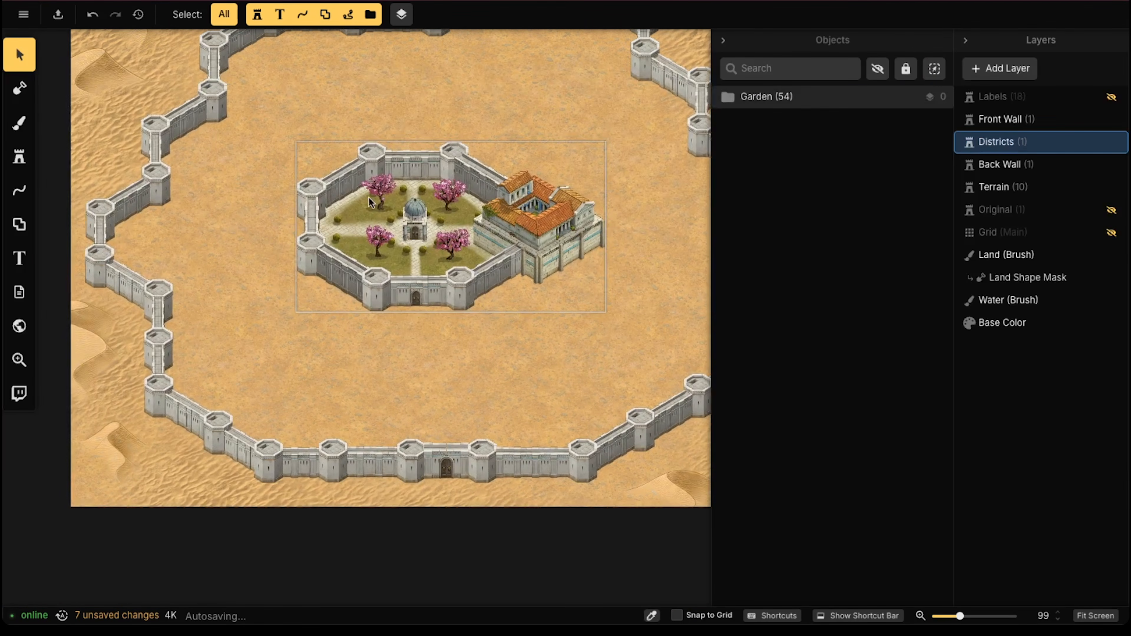
- Select the villa and a blossom tree inside the Garden group, then exit and re-enter it
{"action": "left_click", "coordinate": [578, 198]}
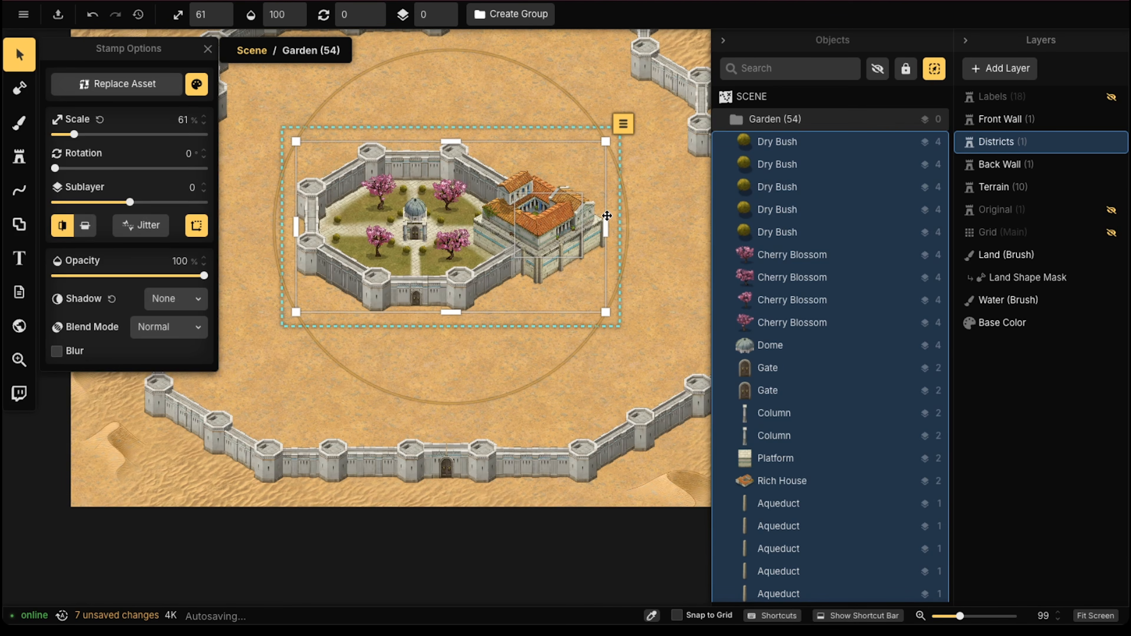
{"action": "left_click", "coordinate": [536, 191]}
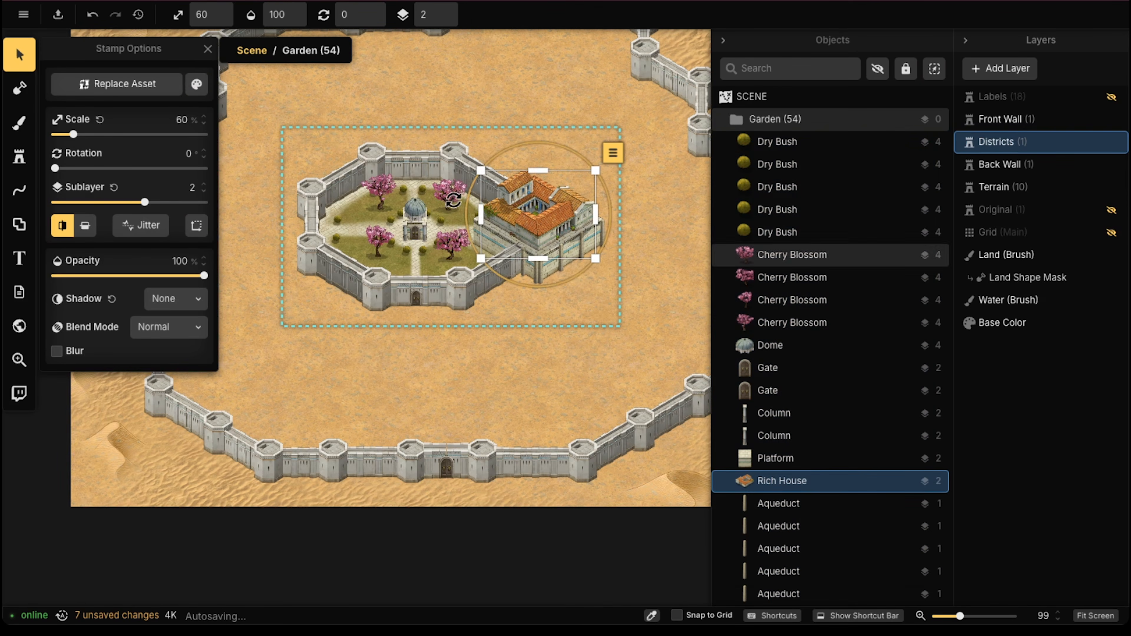
{"action": "key", "text": "Escape"}
{"action": "left_click", "coordinate": [449, 192]}
{"action": "key", "text": "Escape"}
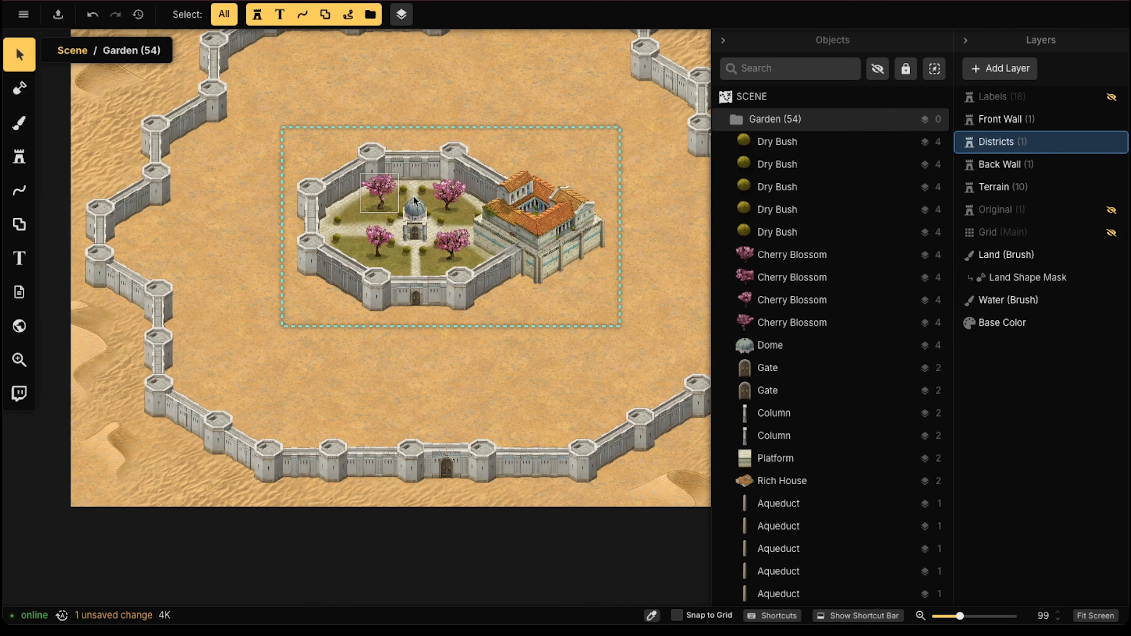
{"action": "key", "text": "Escape"}
{"action": "key", "text": "Escape"}
{"action": "double_click", "coordinate": [545, 206]}
{"action": "key", "text": "Escape"}
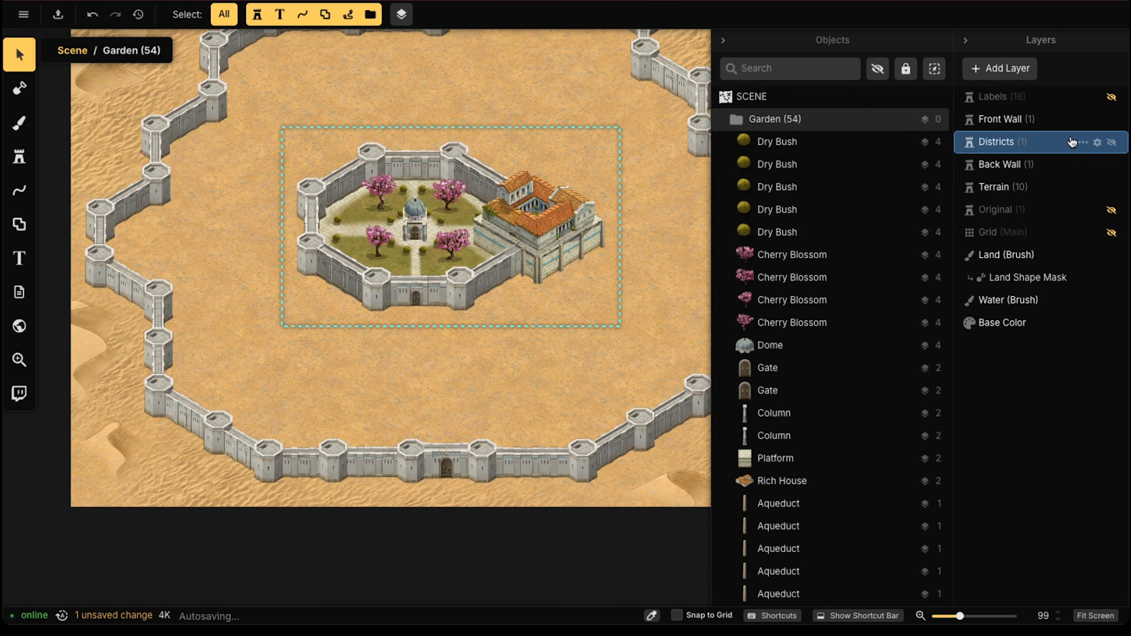
- Show the Original layer, select the Rich House palace, then exit and select the Garden group
{"action": "left_click", "coordinate": [1111, 210]}
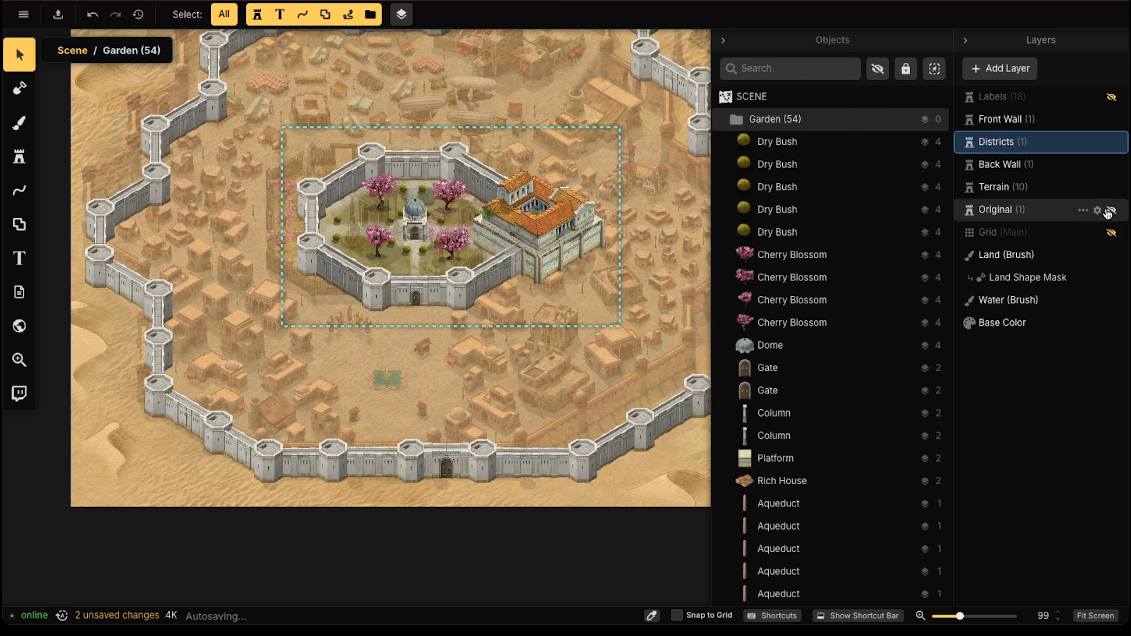
{"action": "scroll", "coordinate": [470, 205], "scroll_direction": "down", "scroll_amount": 3}
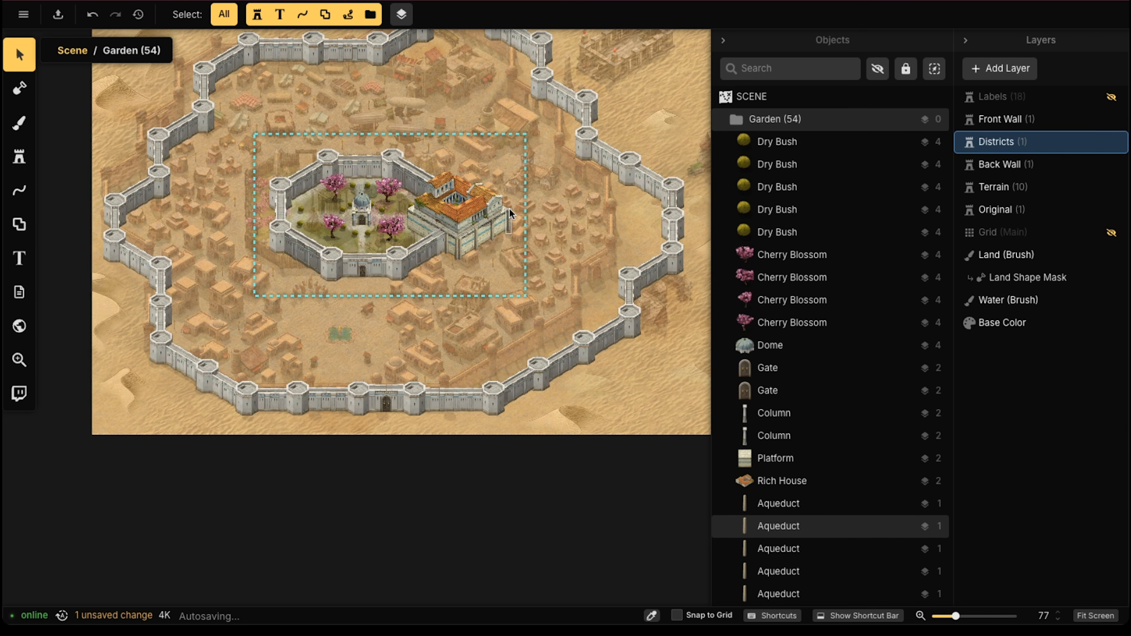
{"action": "left_click", "coordinate": [479, 184]}
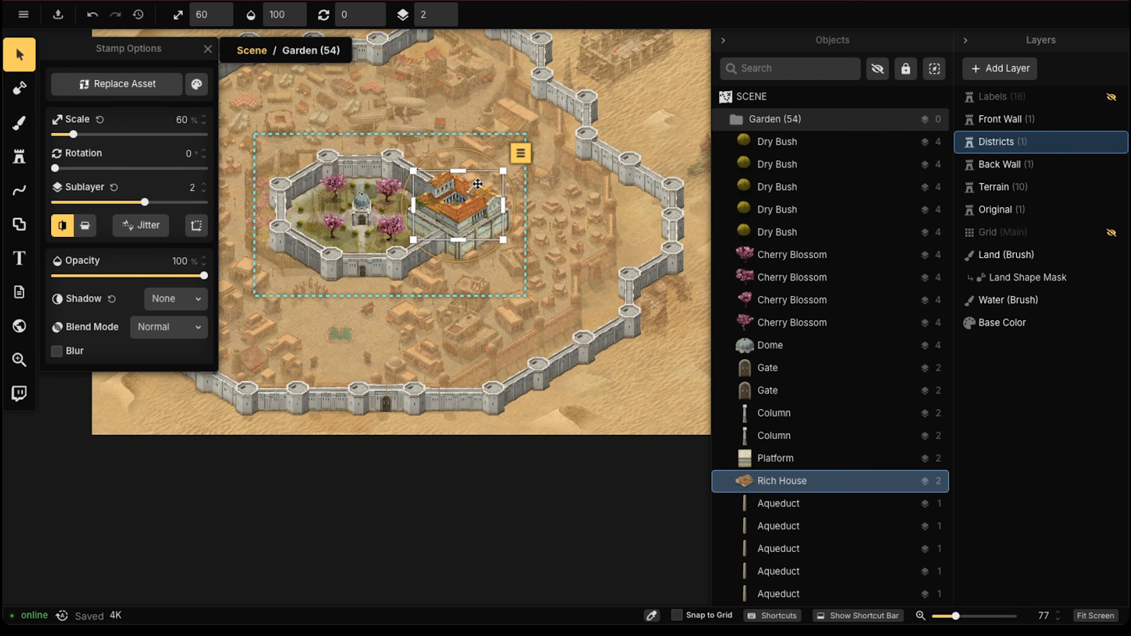
{"action": "key", "text": "Escape"}
{"action": "scroll", "coordinate": [413, 199], "scroll_direction": "down", "scroll_amount": 3}
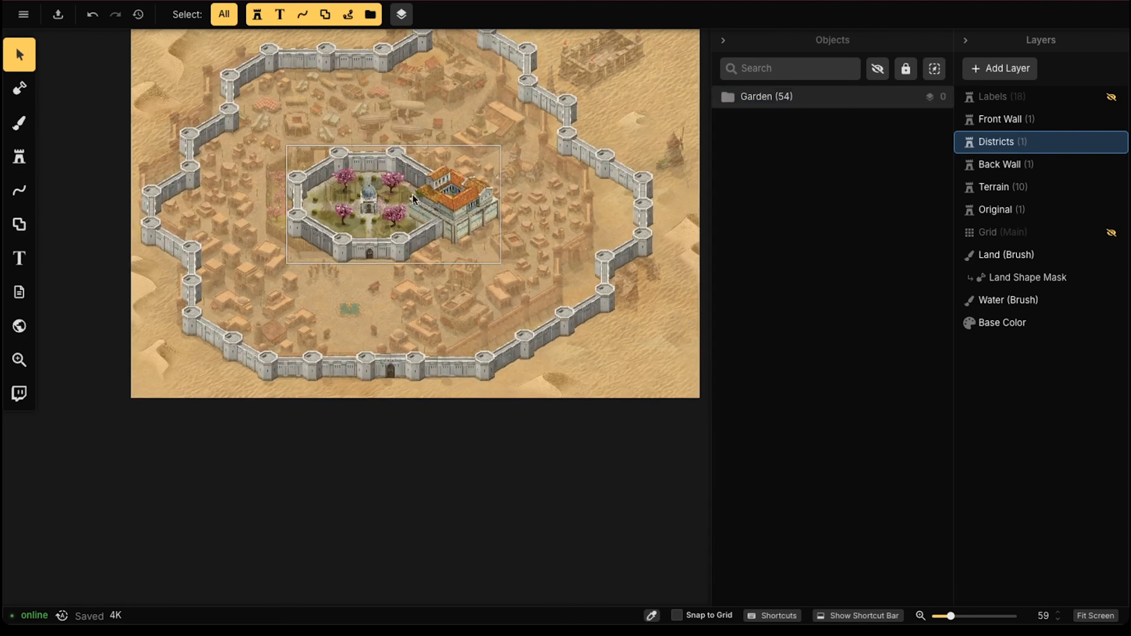
{"action": "scroll", "coordinate": [414, 237], "scroll_direction": "up", "scroll_amount": 4}
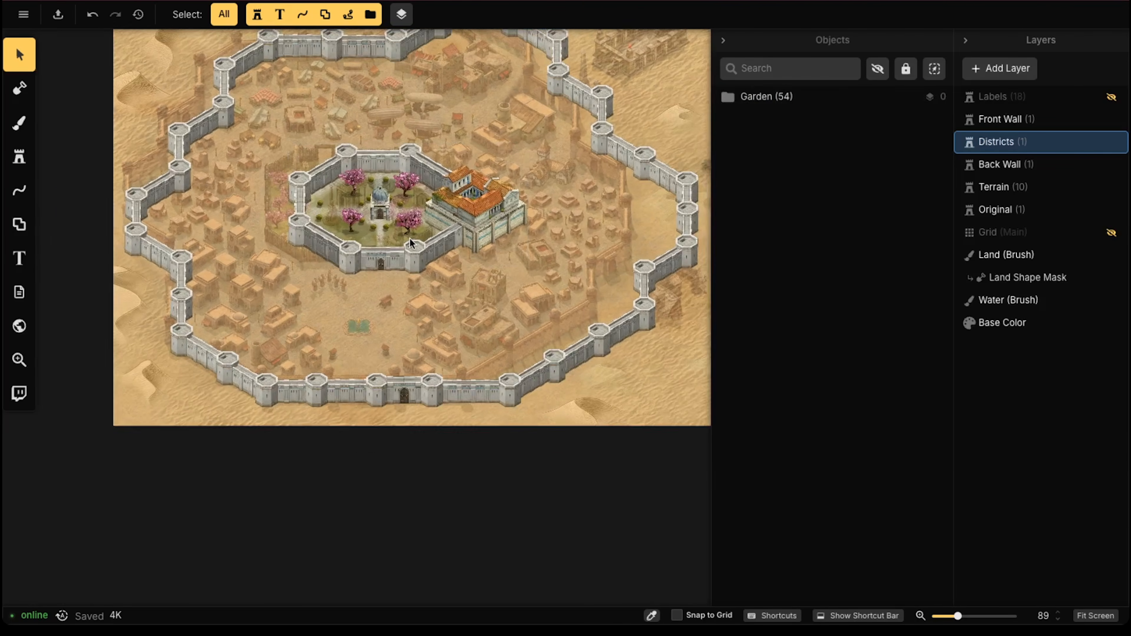
{"action": "scroll", "coordinate": [410, 241], "scroll_direction": "down", "scroll_amount": 3}
{"action": "left_click", "coordinate": [410, 240]}
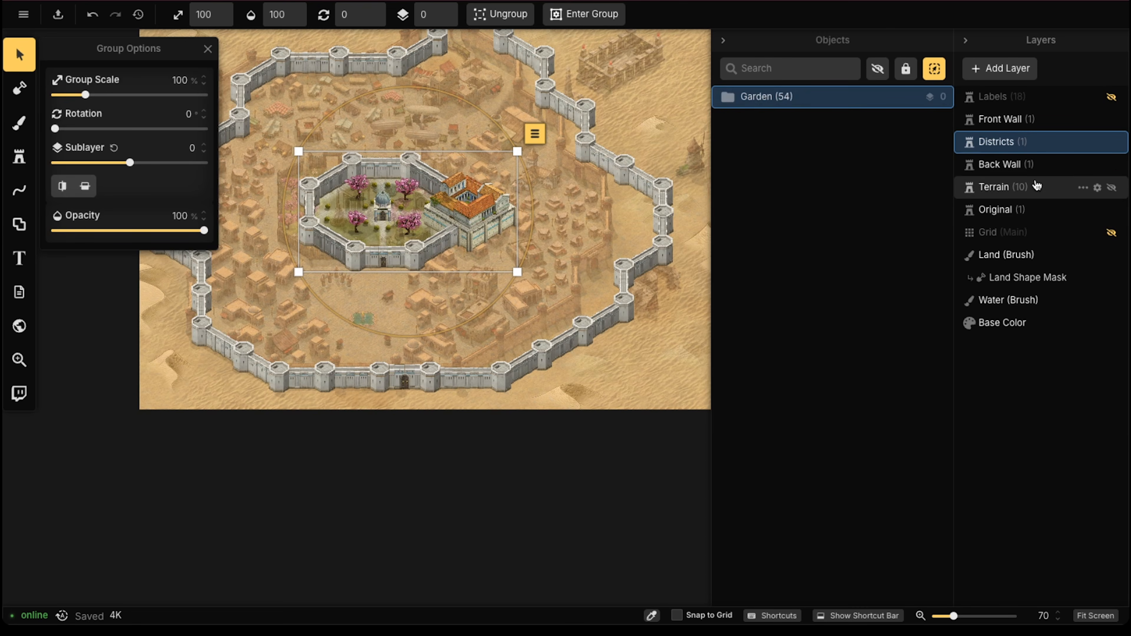
- Toggle the Original layer's visibility on and off, then show the Labels layer
{"action": "left_click", "coordinate": [1090, 213]}
{"action": "left_click", "coordinate": [1110, 212]}
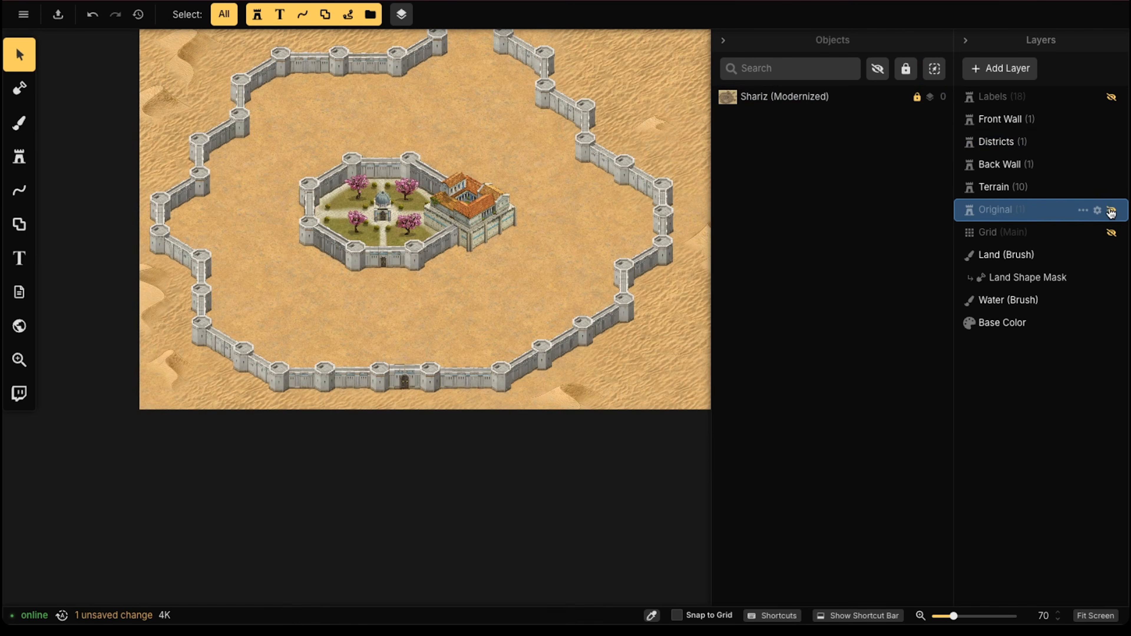
{"action": "left_click", "coordinate": [1111, 212]}
{"action": "left_click", "coordinate": [1111, 213]}
{"action": "left_click", "coordinate": [1110, 213]}
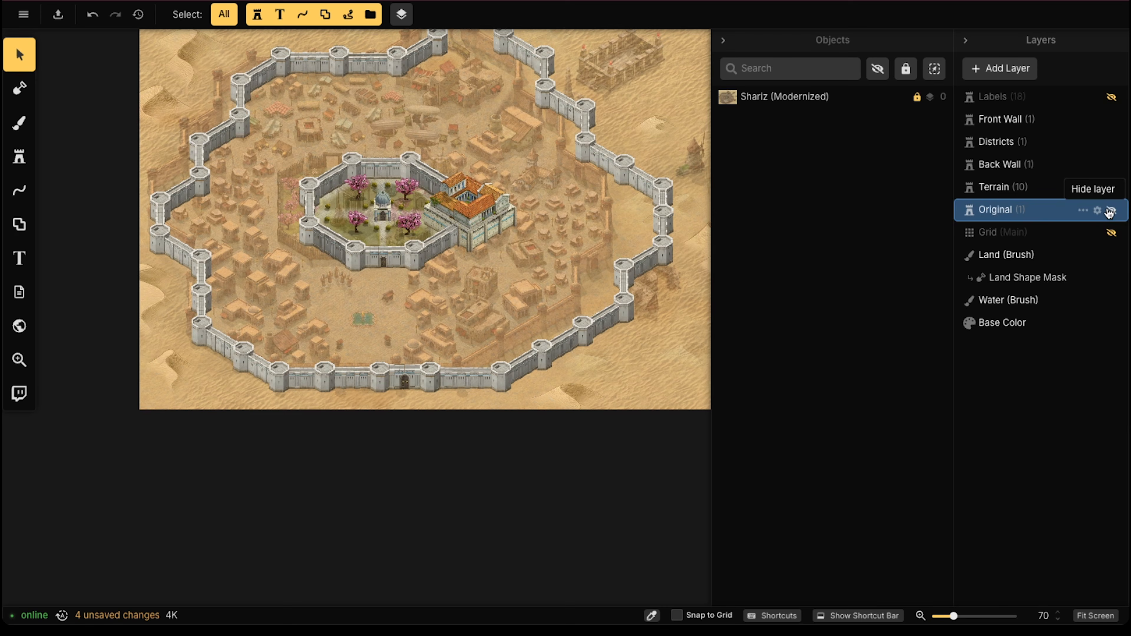
{"action": "left_click", "coordinate": [1111, 98]}
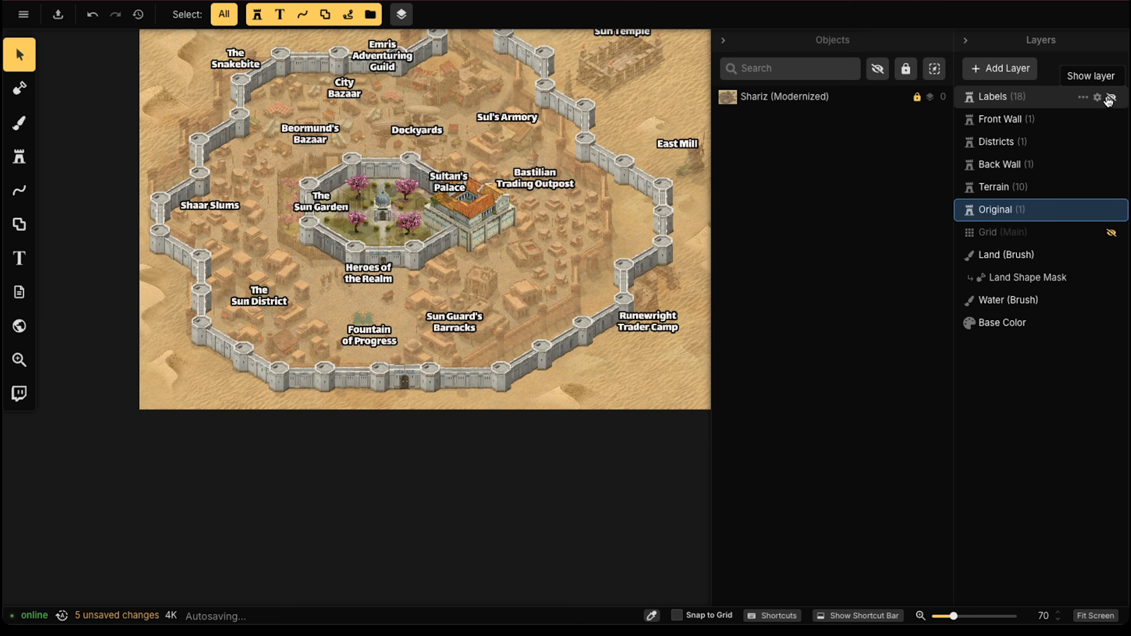
- Shift the Garden group slightly right and hide the Original layer
{"action": "scroll", "coordinate": [394, 283], "scroll_direction": "up", "scroll_amount": 5}
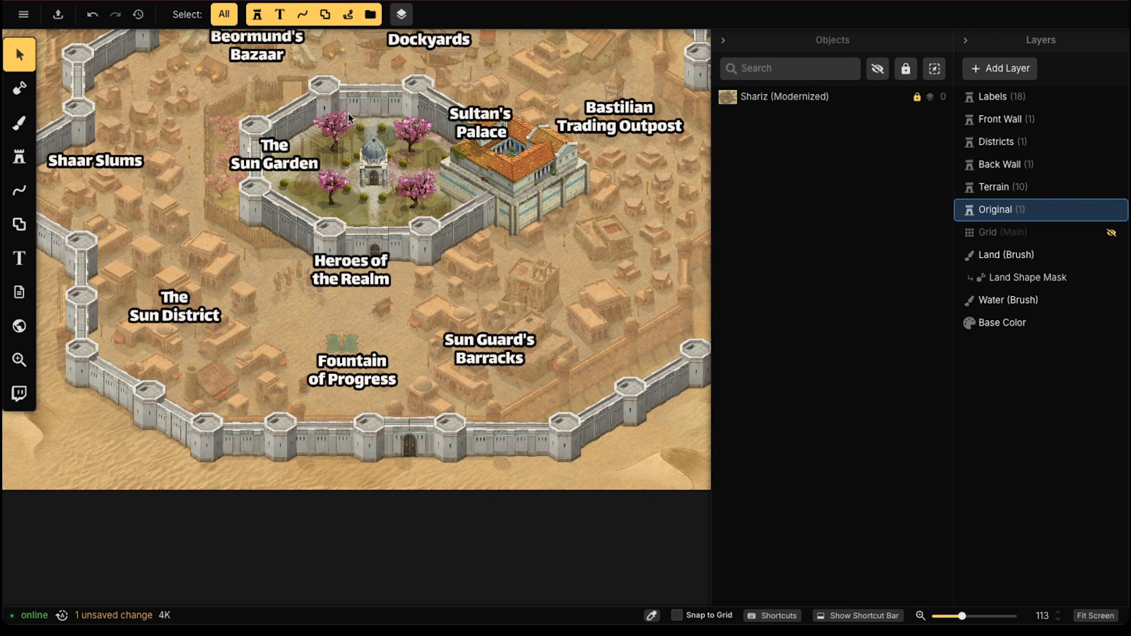
{"action": "left_click", "coordinate": [1020, 150]}
{"action": "left_click_drag", "start_coordinate": [428, 153], "coordinate": [461, 157]}
{"action": "scroll", "coordinate": [462, 157], "scroll_direction": "down", "scroll_amount": 3}
{"action": "scroll", "coordinate": [457, 152], "scroll_direction": "down", "scroll_amount": 3}
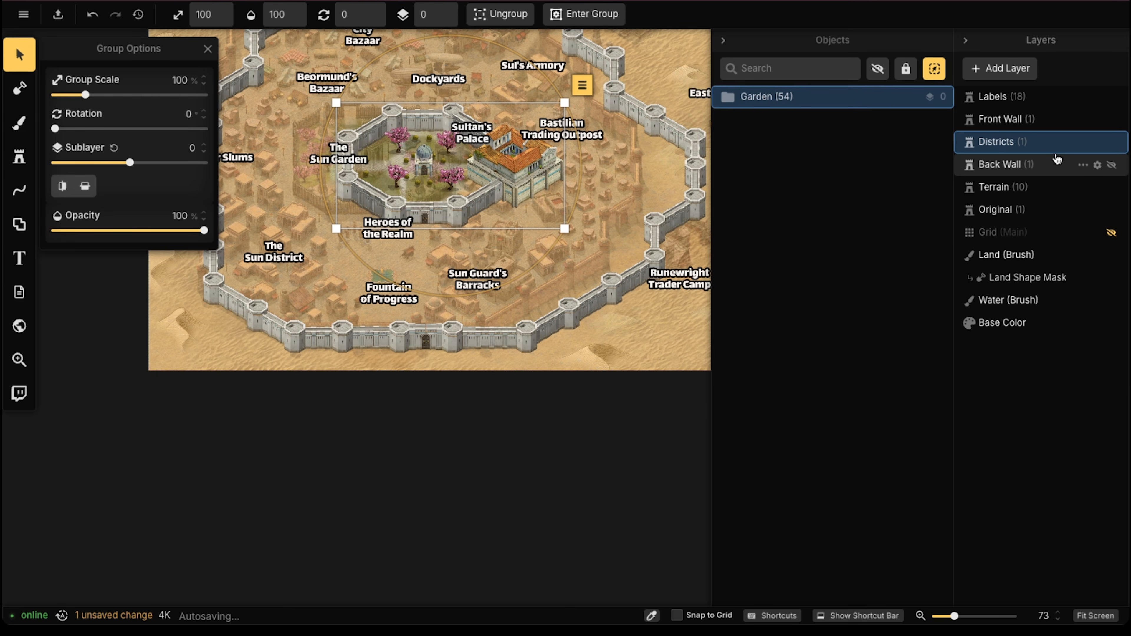
{"action": "left_click", "coordinate": [1112, 209]}
{"action": "scroll", "coordinate": [378, 197], "scroll_direction": "up", "scroll_amount": 2}
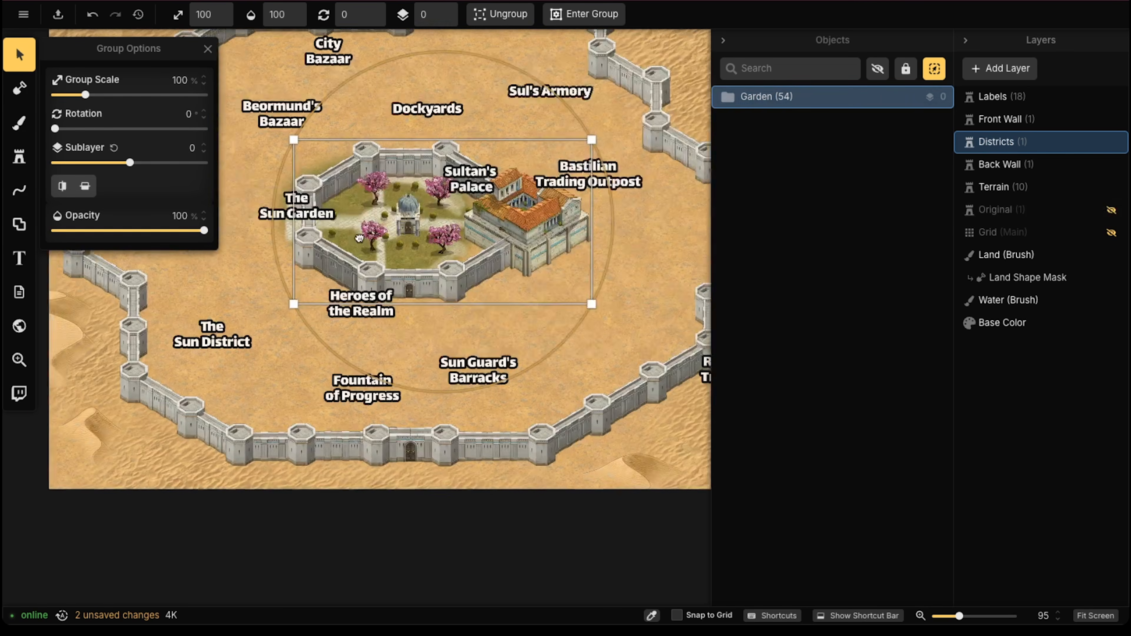
- Cover the Sun Garden with Desert texture using a large brush at 100% opacity
{"action": "left_click", "coordinate": [19, 123]}
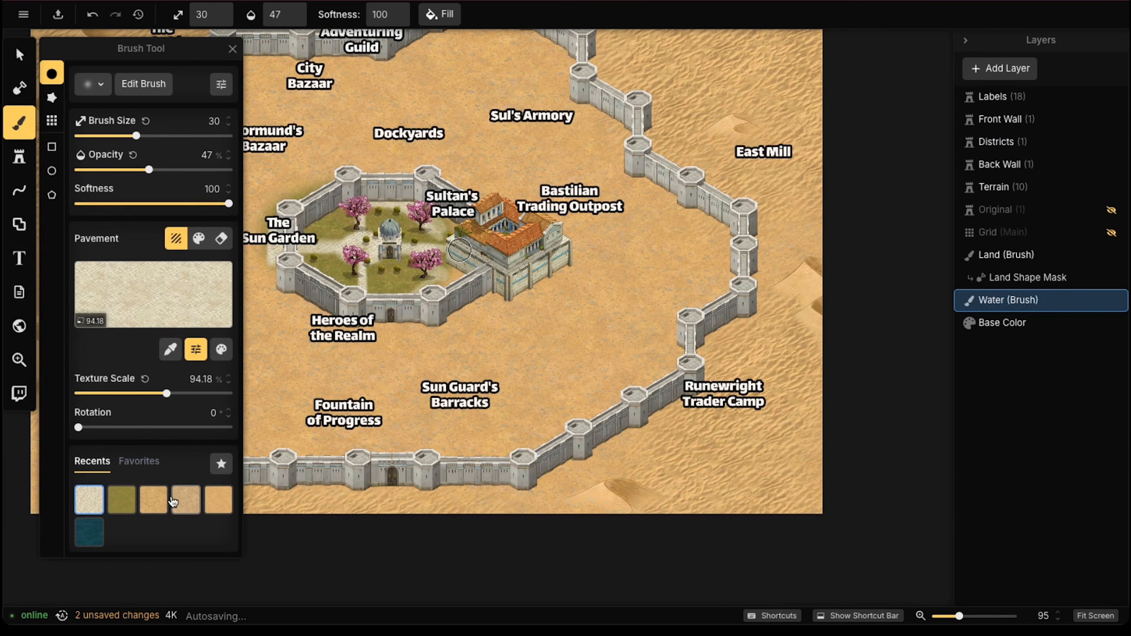
{"action": "left_click", "coordinate": [218, 499]}
{"action": "key", "text": "bracketright"}
{"action": "key", "text": "bracketright"}
{"action": "key", "text": "bracketright"}
{"action": "key", "text": "bracketright"}
{"action": "key", "text": "bracketright"}
{"action": "key", "text": "bracketright"}
{"action": "mouse_move", "coordinate": [381, 237]}
{"action": "left_mouse_down"}
{"action": "mouse_move", "coordinate": [336, 255]}
{"action": "mouse_move", "coordinate": [377, 274]}
{"action": "mouse_move", "coordinate": [368, 268]}
{"action": "mouse_move", "coordinate": [392, 243]}
{"action": "mouse_move", "coordinate": [289, 196]}
{"action": "mouse_move", "coordinate": [222, 314]}
{"action": "left_mouse_up"}
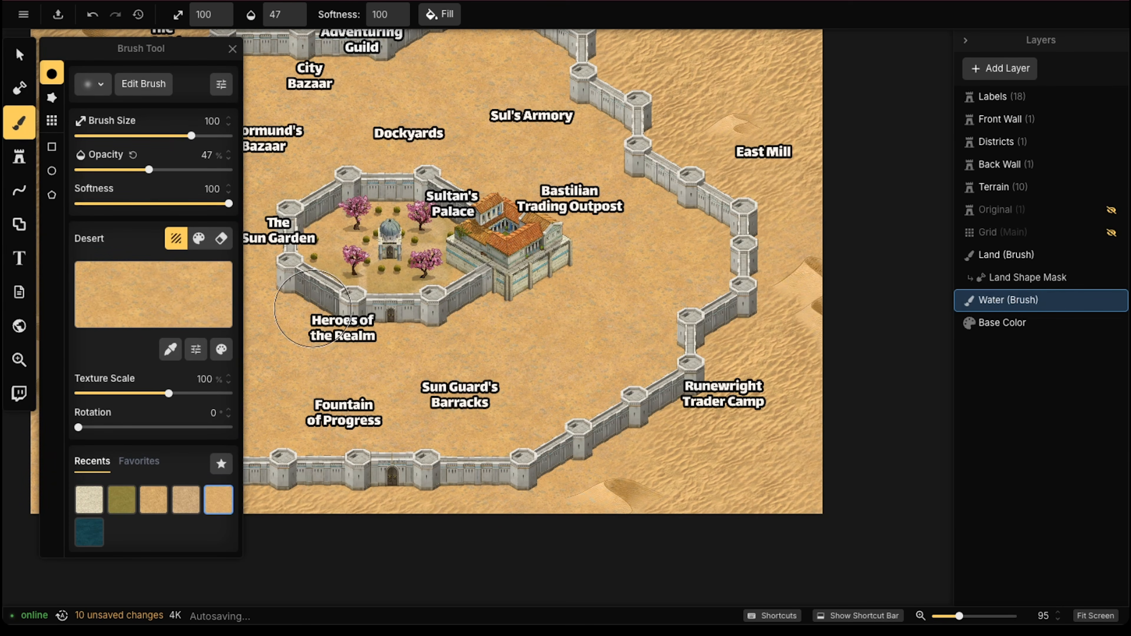
{"action": "left_click_drag", "start_coordinate": [148, 170], "coordinate": [229, 169]}
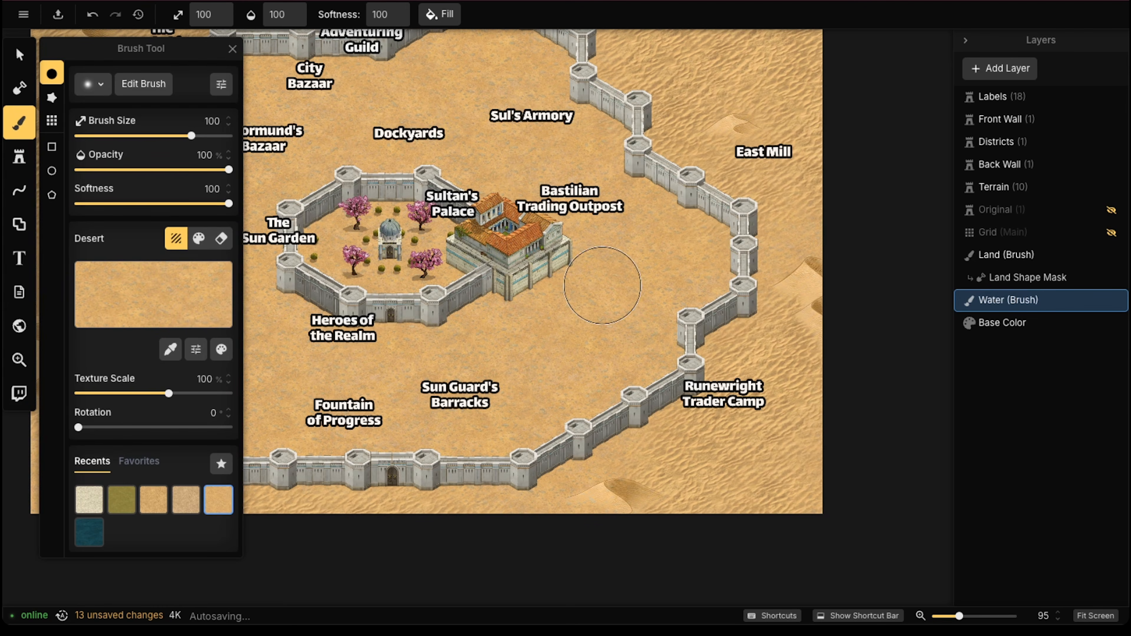
- Paint narrow Pavement paths from the dome toward the gate, palace, west, north and along the walls
{"action": "left_click", "coordinate": [97, 513]}
{"action": "scroll", "coordinate": [403, 257], "scroll_direction": "up", "scroll_amount": 5}
{"action": "key", "text": "bracketleft"}
{"action": "key", "text": "bracketleft"}
{"action": "key", "text": "bracketleft"}
{"action": "key", "text": "bracketleft"}
{"action": "key", "text": "bracketleft"}
{"action": "key", "text": "bracketleft"}
{"action": "key", "text": "bracketleft"}
{"action": "key", "text": "bracketleft"}
{"action": "key", "text": "bracketleft"}
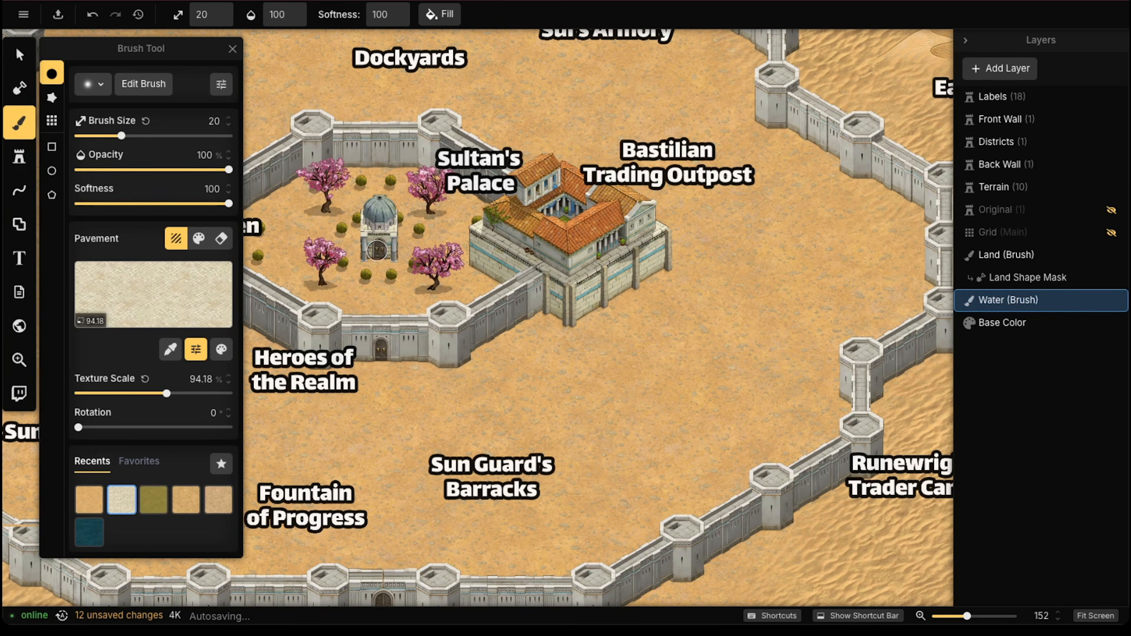
{"action": "mouse_move", "coordinate": [380, 258]}
{"action": "left_mouse_down"}
{"action": "mouse_move", "coordinate": [381, 332]}
{"action": "mouse_move", "coordinate": [376, 252]}
{"action": "mouse_move", "coordinate": [403, 240]}
{"action": "mouse_move", "coordinate": [351, 236]}
{"action": "mouse_move", "coordinate": [463, 239]}
{"action": "left_mouse_up"}
{"action": "scroll", "coordinate": [492, 236], "scroll_direction": "left", "scroll_amount": 5}
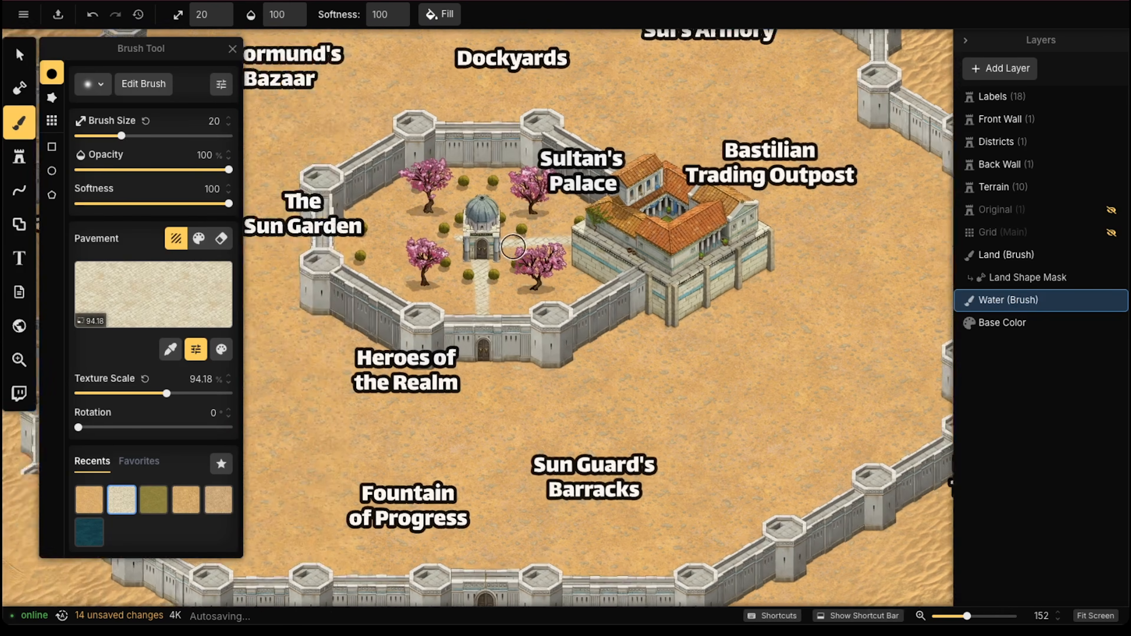
{"action": "mouse_move", "coordinate": [603, 244]}
{"action": "left_mouse_down"}
{"action": "mouse_move", "coordinate": [533, 229]}
{"action": "mouse_move", "coordinate": [488, 243]}
{"action": "mouse_move", "coordinate": [350, 241]}
{"action": "left_mouse_up"}
{"action": "left_click_drag", "start_coordinate": [483, 242], "coordinate": [364, 244]}
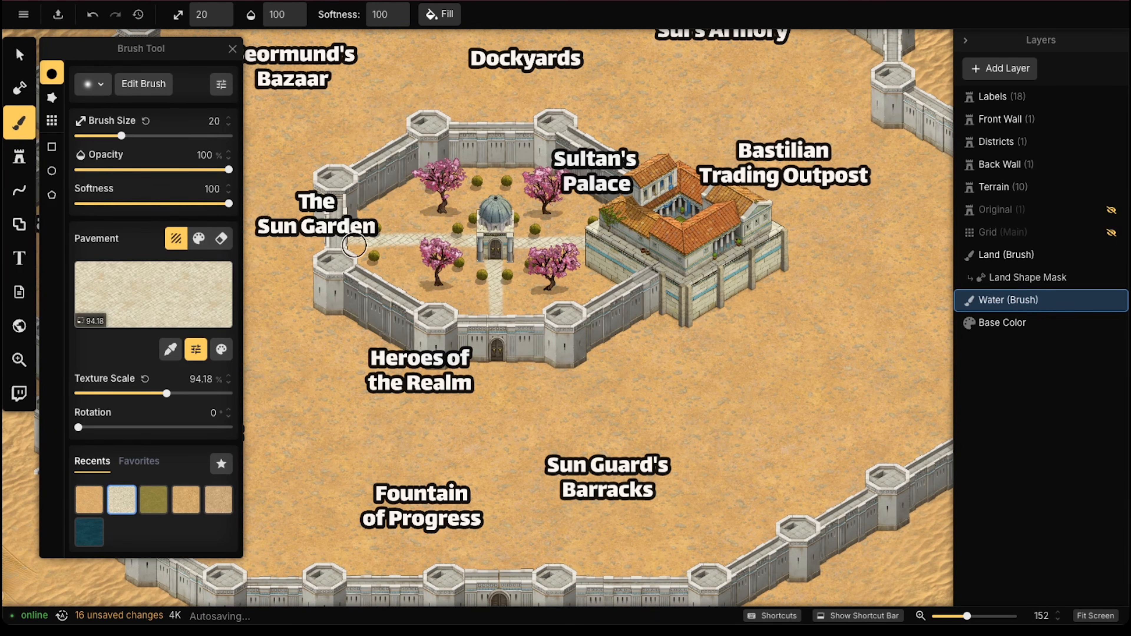
{"action": "mouse_move", "coordinate": [489, 169]}
{"action": "left_mouse_down"}
{"action": "mouse_move", "coordinate": [496, 218]}
{"action": "mouse_move", "coordinate": [496, 167]}
{"action": "mouse_move", "coordinate": [495, 192]}
{"action": "mouse_move", "coordinate": [486, 167]}
{"action": "mouse_move", "coordinate": [495, 171]}
{"action": "mouse_move", "coordinate": [419, 170]}
{"action": "mouse_move", "coordinate": [363, 209]}
{"action": "left_mouse_up"}
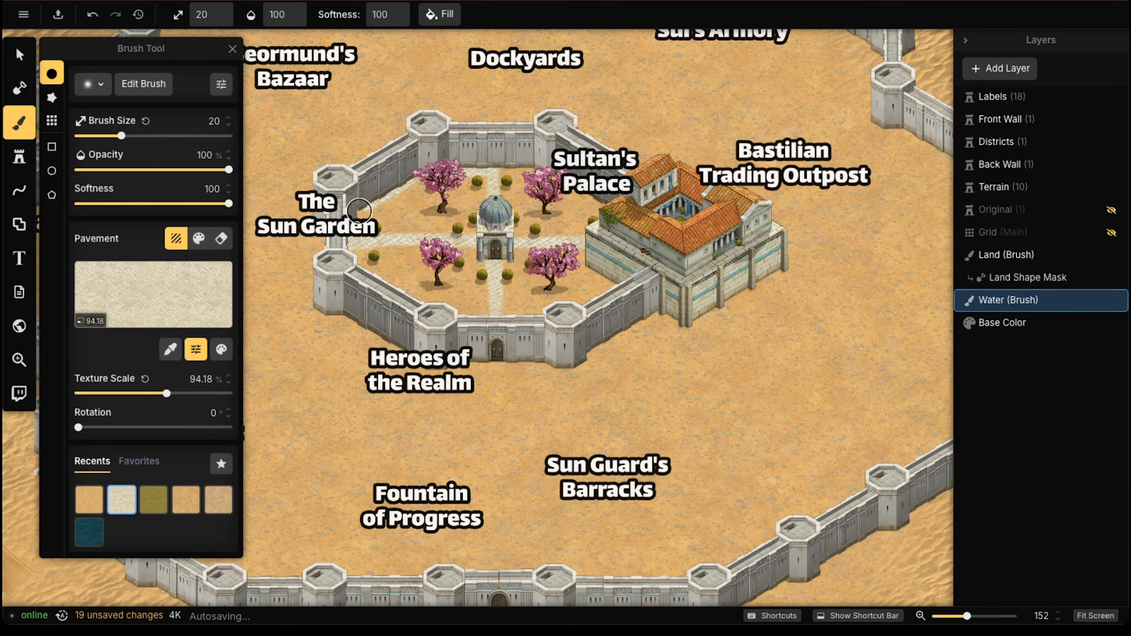
{"action": "left_click_drag", "start_coordinate": [440, 168], "coordinate": [359, 214]}
{"action": "mouse_move", "coordinate": [371, 270]}
{"action": "left_mouse_down"}
{"action": "mouse_move", "coordinate": [576, 315]}
{"action": "mouse_move", "coordinate": [468, 305]}
{"action": "left_mouse_up"}
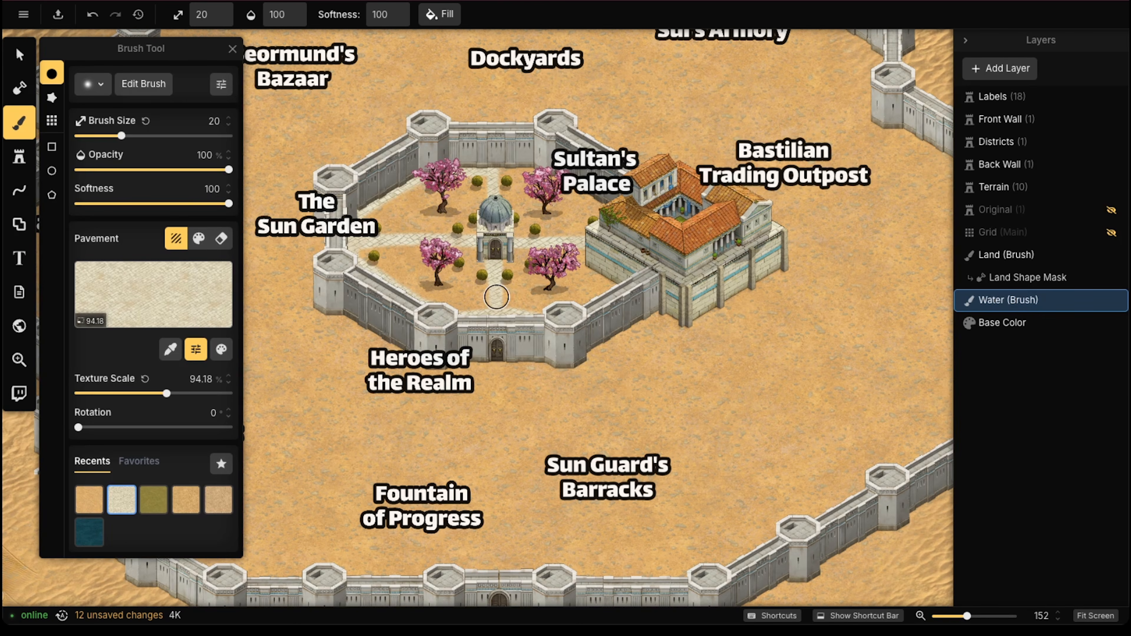
- Paint Dry Grass lawns around the dome's west side and toward the palace
{"action": "mouse_move", "coordinate": [620, 284]}
{"action": "left_mouse_down"}
{"action": "mouse_move", "coordinate": [586, 255]}
{"action": "mouse_move", "coordinate": [603, 221]}
{"action": "left_mouse_up"}
{"action": "key", "text": "3"}
{"action": "mouse_move", "coordinate": [434, 225]}
{"action": "left_mouse_down"}
{"action": "mouse_move", "coordinate": [421, 194]}
{"action": "mouse_move", "coordinate": [371, 222]}
{"action": "mouse_move", "coordinate": [483, 223]}
{"action": "mouse_move", "coordinate": [372, 232]}
{"action": "mouse_move", "coordinate": [408, 218]}
{"action": "mouse_move", "coordinate": [379, 227]}
{"action": "mouse_move", "coordinate": [422, 191]}
{"action": "mouse_move", "coordinate": [369, 222]}
{"action": "mouse_move", "coordinate": [448, 197]}
{"action": "mouse_move", "coordinate": [440, 214]}
{"action": "mouse_move", "coordinate": [468, 206]}
{"action": "mouse_move", "coordinate": [491, 188]}
{"action": "mouse_move", "coordinate": [452, 184]}
{"action": "mouse_move", "coordinate": [441, 213]}
{"action": "left_mouse_up"}
{"action": "mouse_move", "coordinate": [482, 264]}
{"action": "left_mouse_down"}
{"action": "mouse_move", "coordinate": [369, 254]}
{"action": "mouse_move", "coordinate": [422, 290]}
{"action": "mouse_move", "coordinate": [486, 304]}
{"action": "mouse_move", "coordinate": [429, 294]}
{"action": "mouse_move", "coordinate": [375, 263]}
{"action": "mouse_move", "coordinate": [461, 256]}
{"action": "mouse_move", "coordinate": [477, 291]}
{"action": "mouse_move", "coordinate": [468, 262]}
{"action": "mouse_move", "coordinate": [382, 262]}
{"action": "left_mouse_up"}
{"action": "mouse_move", "coordinate": [508, 182]}
{"action": "left_mouse_down"}
{"action": "mouse_move", "coordinate": [516, 220]}
{"action": "mouse_move", "coordinate": [517, 183]}
{"action": "mouse_move", "coordinate": [551, 181]}
{"action": "mouse_move", "coordinate": [607, 220]}
{"action": "mouse_move", "coordinate": [516, 223]}
{"action": "mouse_move", "coordinate": [541, 199]}
{"action": "mouse_move", "coordinate": [548, 226]}
{"action": "mouse_move", "coordinate": [600, 220]}
{"action": "mouse_move", "coordinate": [533, 180]}
{"action": "mouse_move", "coordinate": [510, 184]}
{"action": "mouse_move", "coordinate": [521, 229]}
{"action": "mouse_move", "coordinate": [595, 220]}
{"action": "mouse_move", "coordinate": [531, 191]}
{"action": "mouse_move", "coordinate": [546, 219]}
{"action": "mouse_move", "coordinate": [513, 299]}
{"action": "mouse_move", "coordinate": [543, 300]}
{"action": "mouse_move", "coordinate": [583, 273]}
{"action": "mouse_move", "coordinate": [556, 303]}
{"action": "mouse_move", "coordinate": [602, 288]}
{"action": "mouse_move", "coordinate": [558, 311]}
{"action": "mouse_move", "coordinate": [515, 306]}
{"action": "mouse_move", "coordinate": [529, 271]}
{"action": "mouse_move", "coordinate": [519, 259]}
{"action": "mouse_move", "coordinate": [572, 258]}
{"action": "mouse_move", "coordinate": [596, 278]}
{"action": "mouse_move", "coordinate": [537, 269]}
{"action": "mouse_move", "coordinate": [519, 287]}
{"action": "mouse_move", "coordinate": [573, 297]}
{"action": "left_mouse_up"}
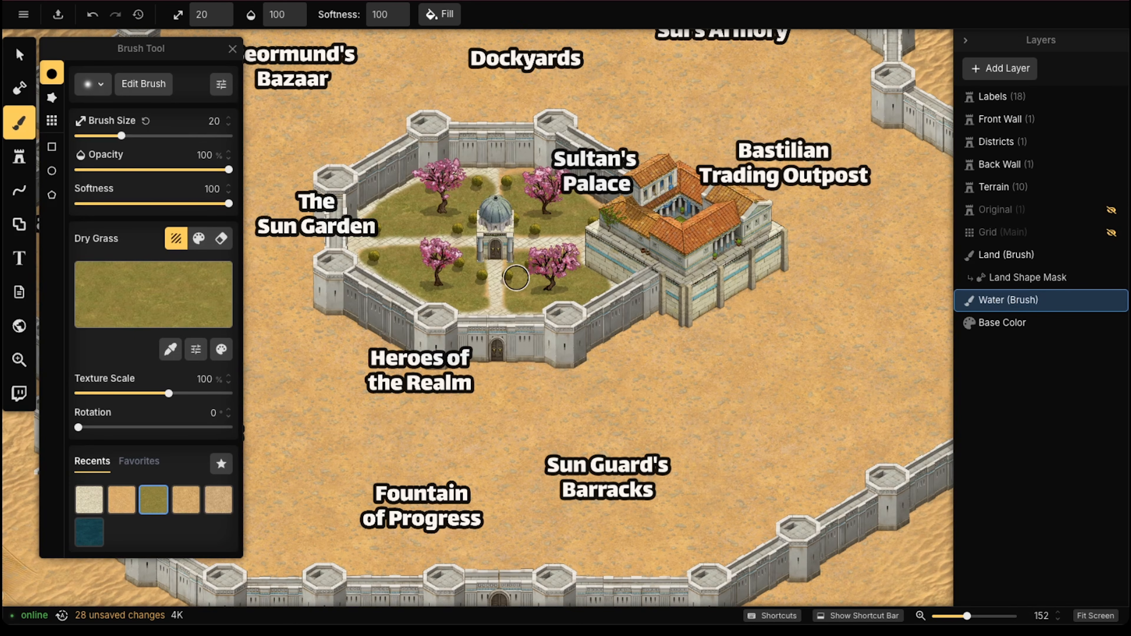
- Pave the back wall edge by Sultan's Palace and a road south through the bottom gate
{"action": "mouse_move", "coordinate": [495, 173]}
{"action": "left_mouse_down"}
{"action": "mouse_move", "coordinate": [564, 170]}
{"action": "mouse_move", "coordinate": [633, 209]}
{"action": "left_mouse_up"}
{"action": "left_click_drag", "start_coordinate": [498, 184], "coordinate": [498, 189]}
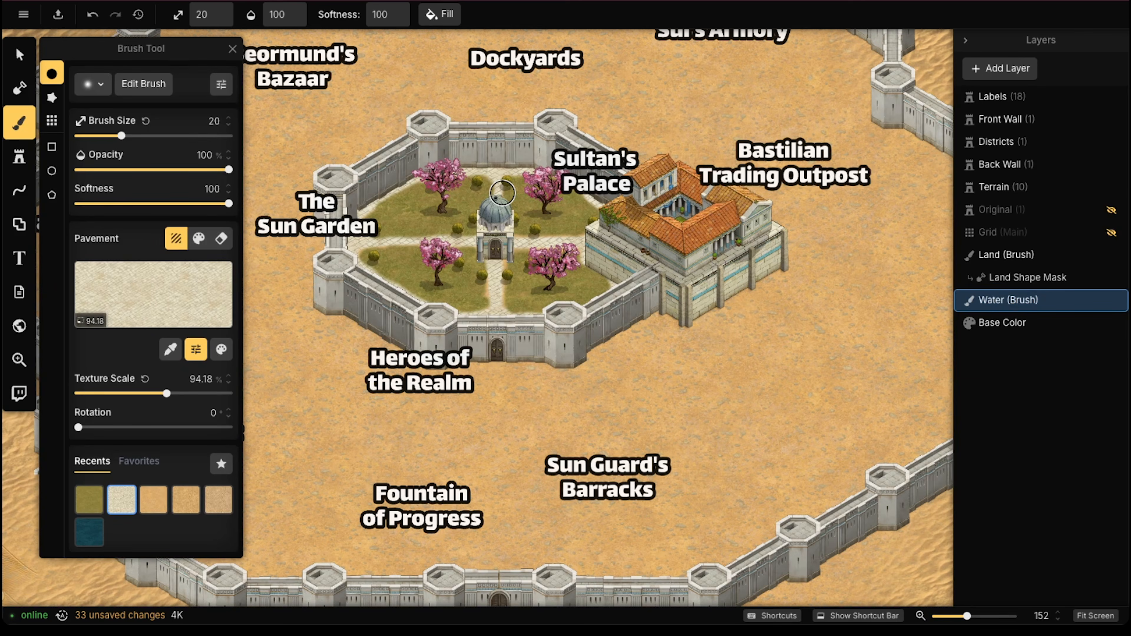
{"action": "scroll", "coordinate": [502, 192], "scroll_direction": "down", "scroll_amount": 4}
{"action": "left_click_drag", "start_coordinate": [495, 192], "coordinate": [502, 444]}
{"action": "mouse_move", "coordinate": [494, 321]}
{"action": "left_mouse_down"}
{"action": "mouse_move", "coordinate": [494, 415]}
{"action": "mouse_move", "coordinate": [496, 405]}
{"action": "mouse_move", "coordinate": [507, 451]}
{"action": "mouse_move", "coordinate": [497, 492]}
{"action": "left_mouse_up"}
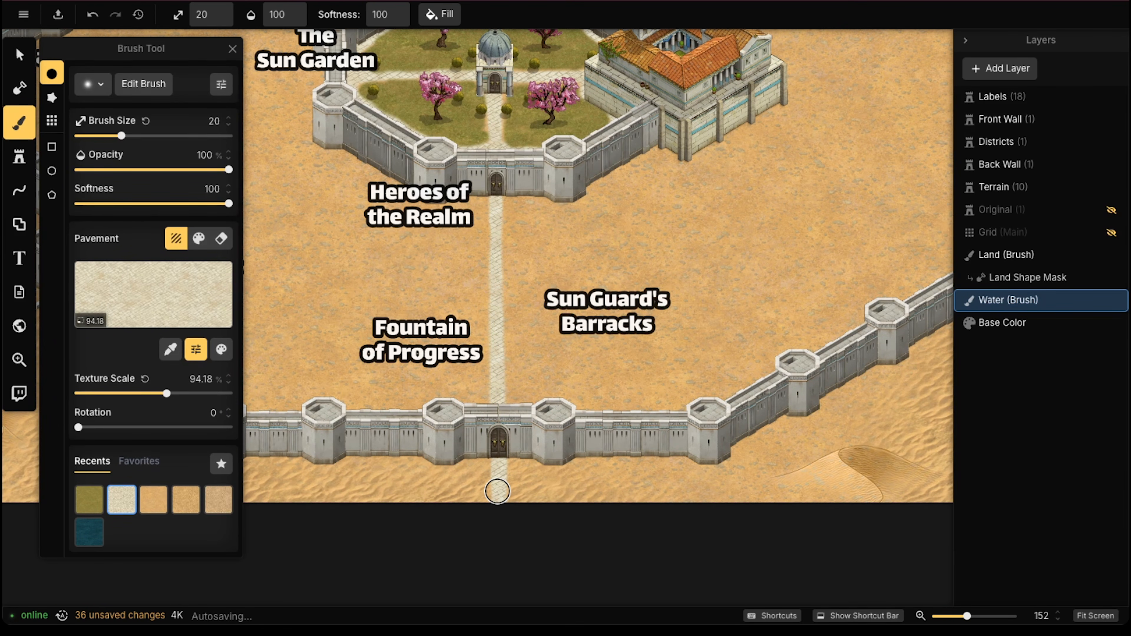
- Zoom out, return to the Select tool, and centre the full walled city in view
{"action": "scroll", "coordinate": [601, 201], "scroll_direction": "down", "scroll_amount": 5}
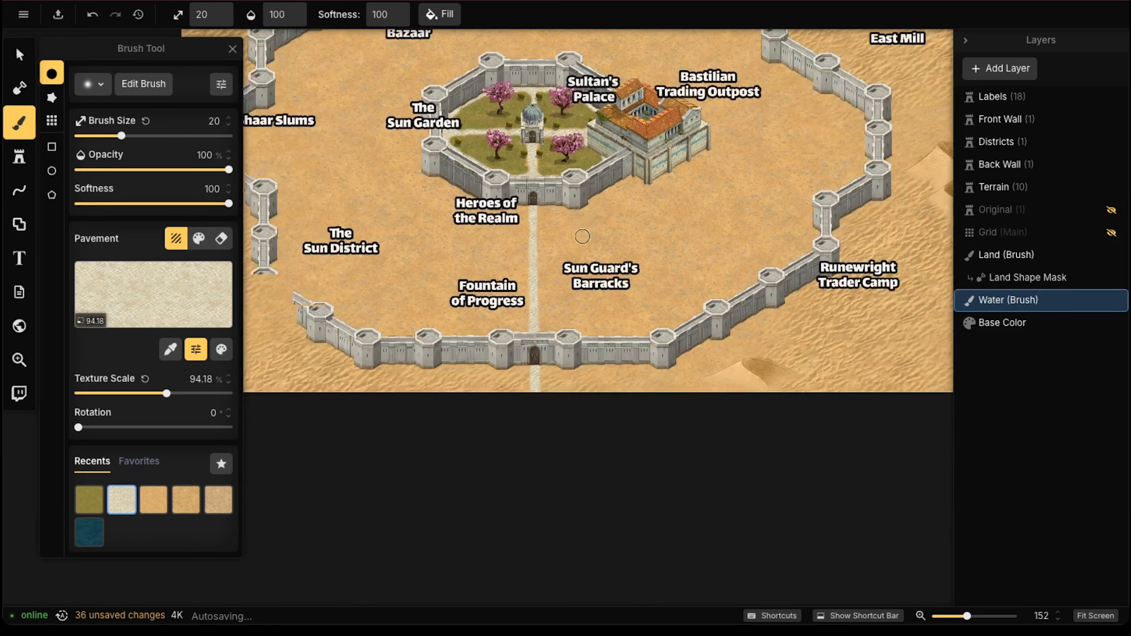
{"action": "scroll", "coordinate": [596, 317], "scroll_direction": "down", "scroll_amount": 1}
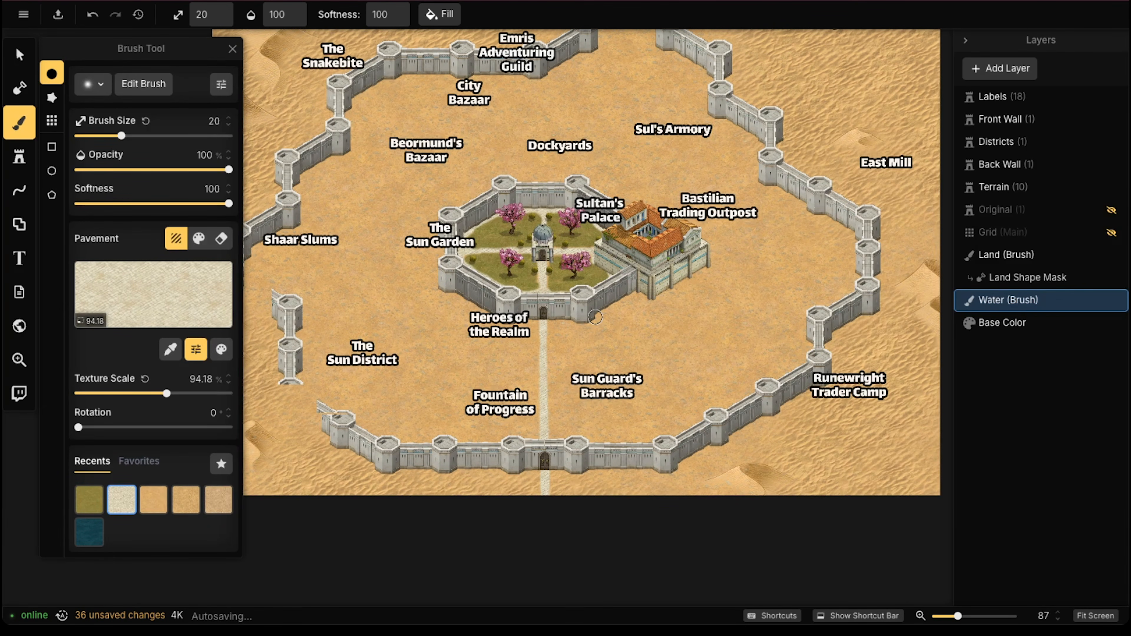
{"action": "scroll", "coordinate": [596, 317], "scroll_direction": "down", "scroll_amount": 1}
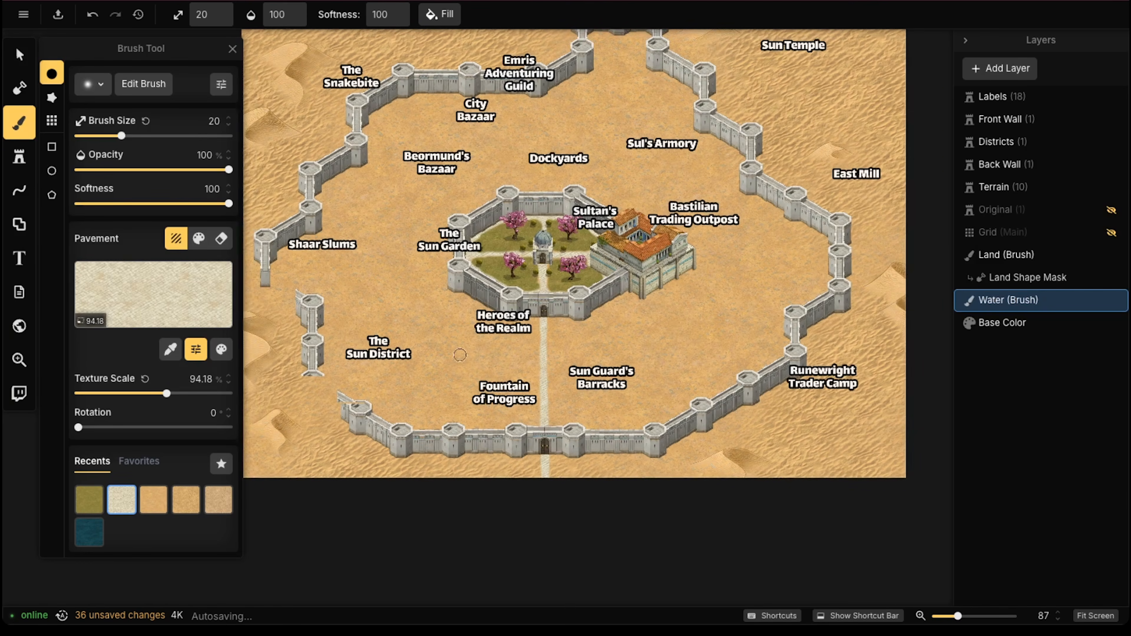
{"action": "left_click", "coordinate": [19, 55]}
{"action": "scroll", "coordinate": [484, 308], "scroll_direction": "down", "scroll_amount": 1}
{"action": "left_click_drag", "start_coordinate": [485, 308], "coordinate": [265, 353]}
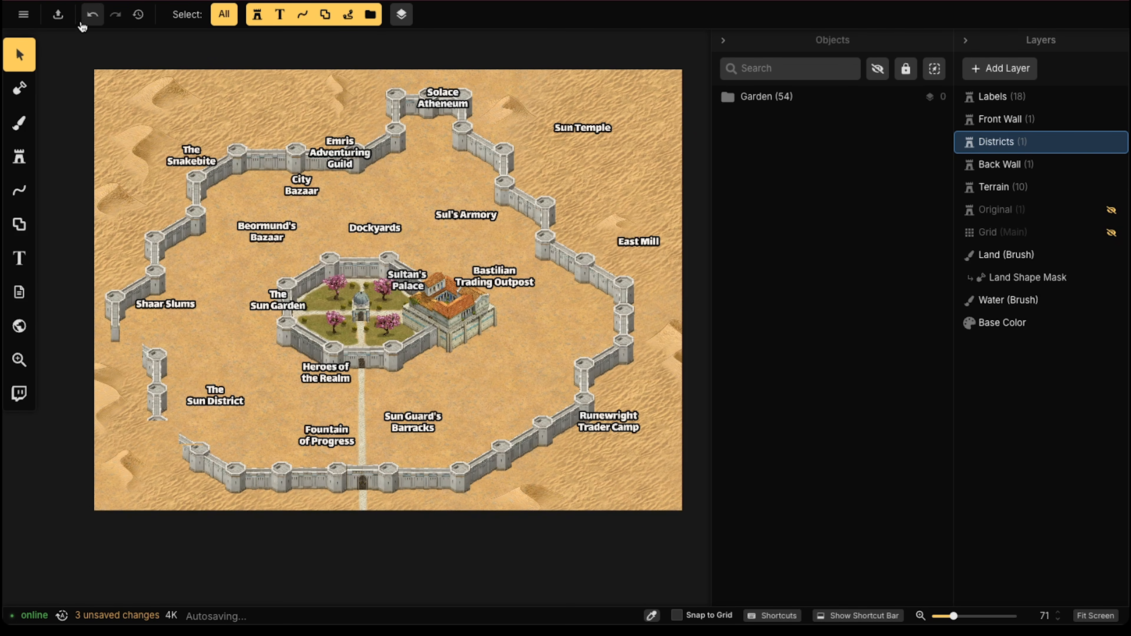
- Run map recovery from the main menu and dismiss the completion notice
{"action": "left_click", "coordinate": [23, 14]}
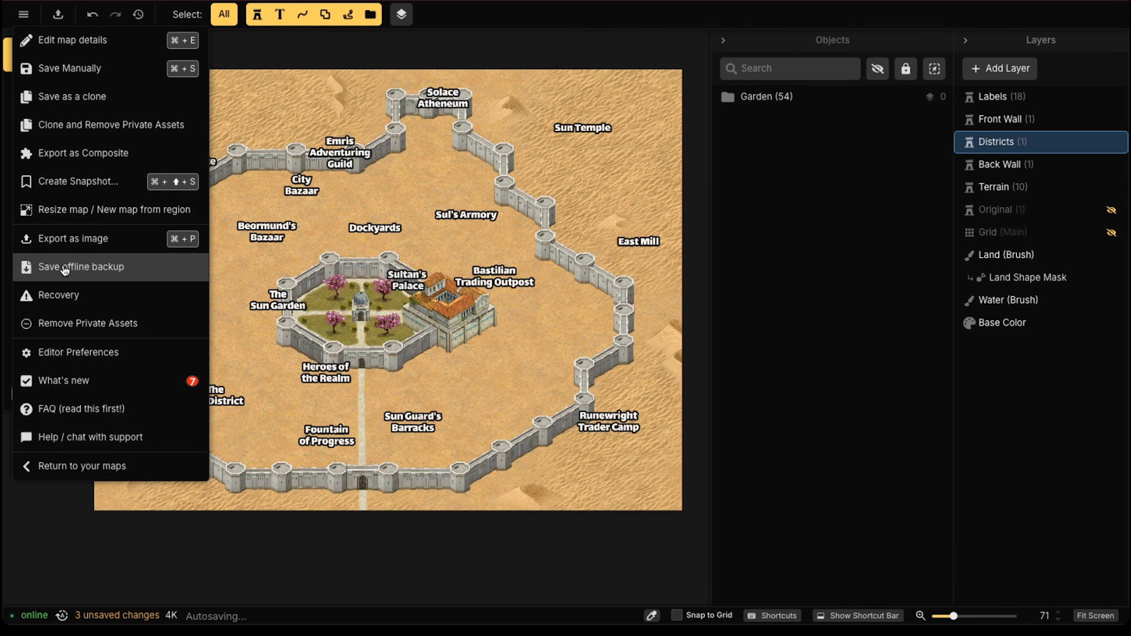
{"action": "left_click", "coordinate": [68, 292]}
{"action": "left_click", "coordinate": [773, 462]}
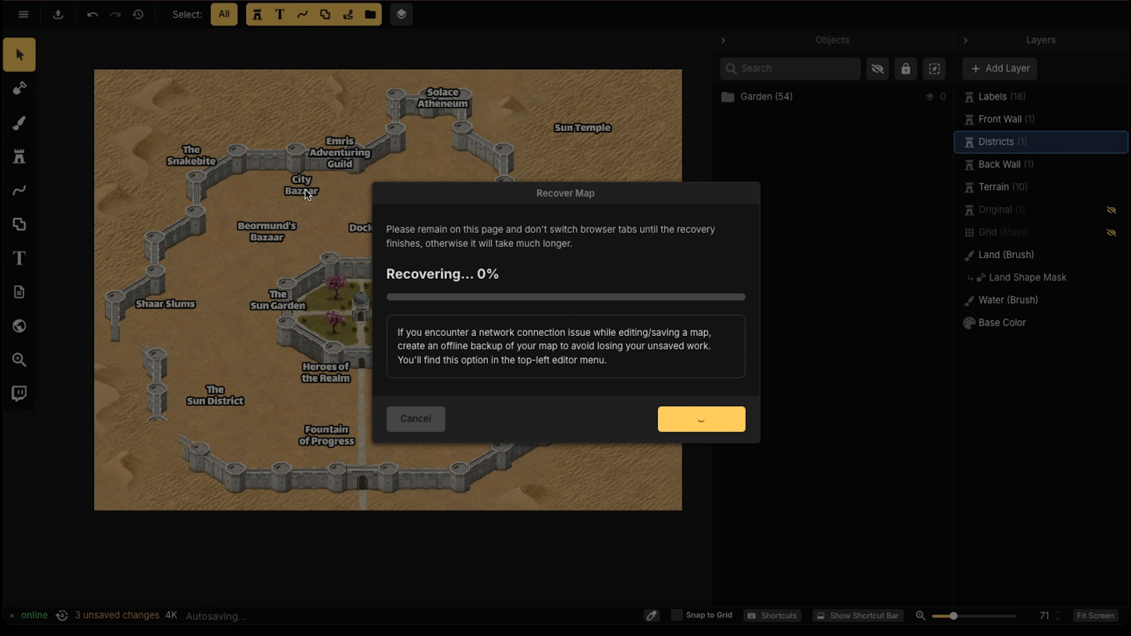
{"action": "left_click", "coordinate": [800, 365]}
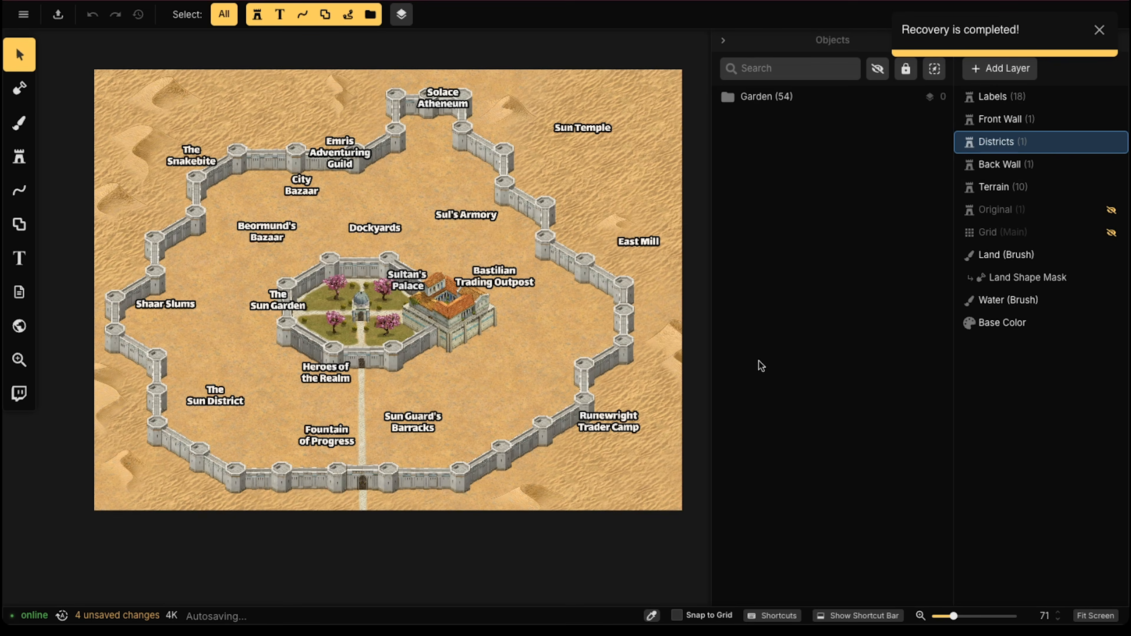
- Save the map manually from the menu, then cancel the lingering save progress
{"action": "scroll", "coordinate": [230, 339], "scroll_direction": "up", "scroll_amount": 4}
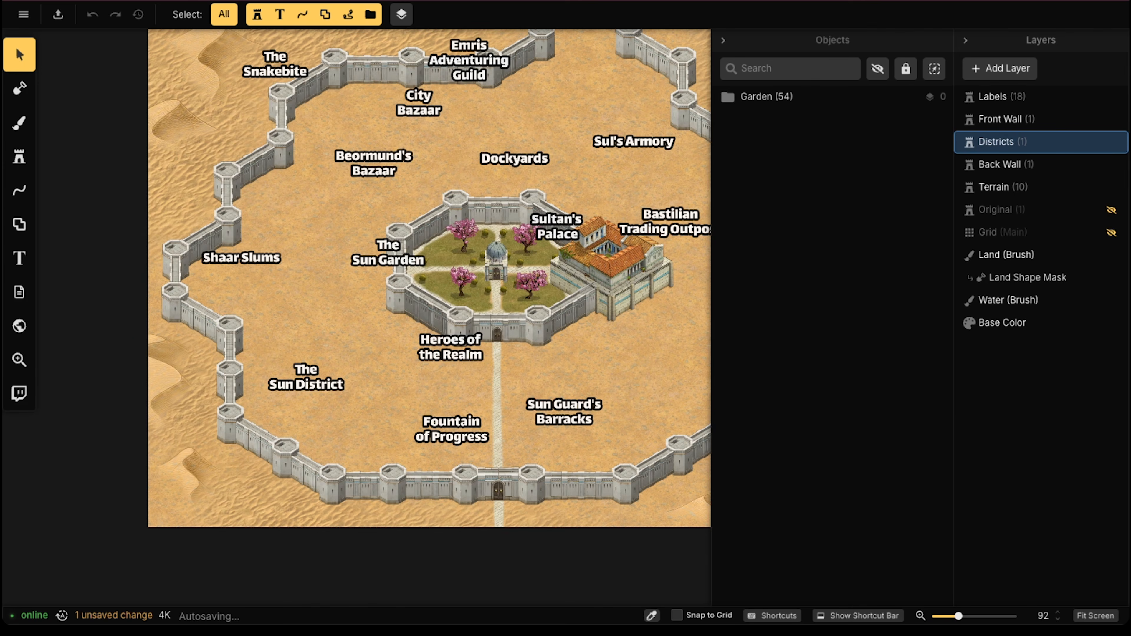
{"action": "scroll", "coordinate": [430, 272], "scroll_direction": "down", "scroll_amount": 5}
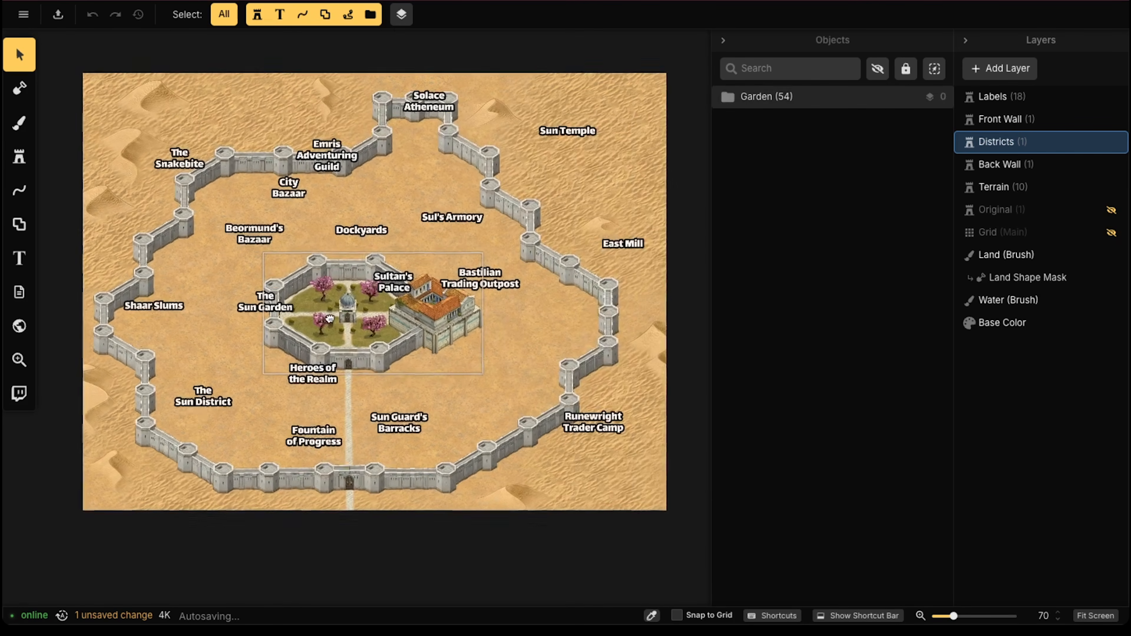
{"action": "scroll", "coordinate": [57, 285], "scroll_direction": "up", "scroll_amount": 1}
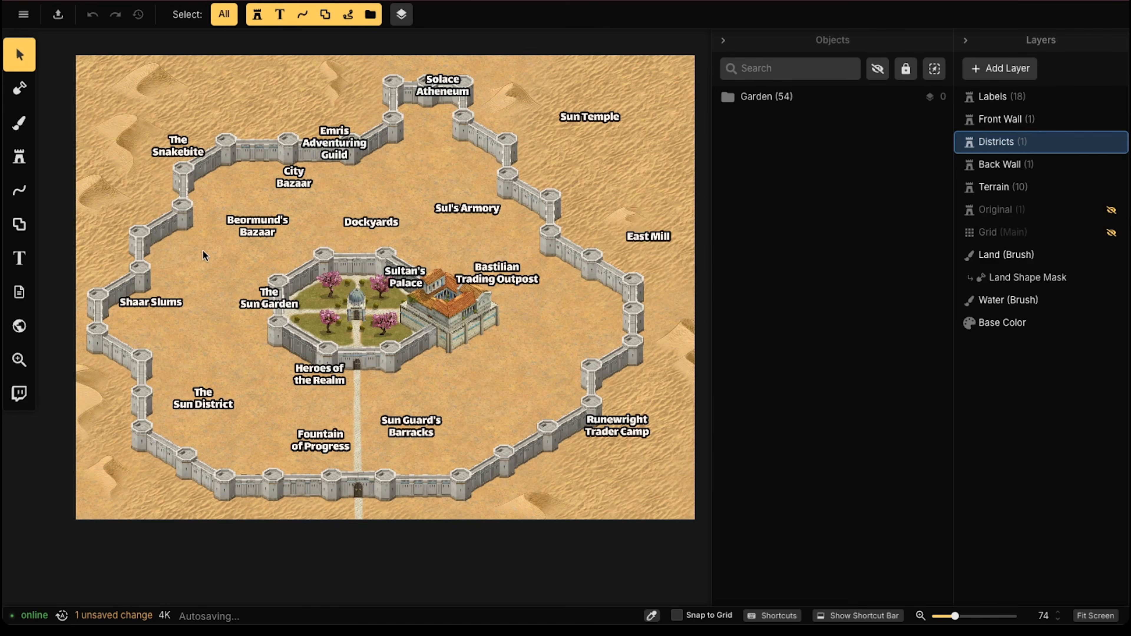
{"action": "left_click", "coordinate": [23, 15]}
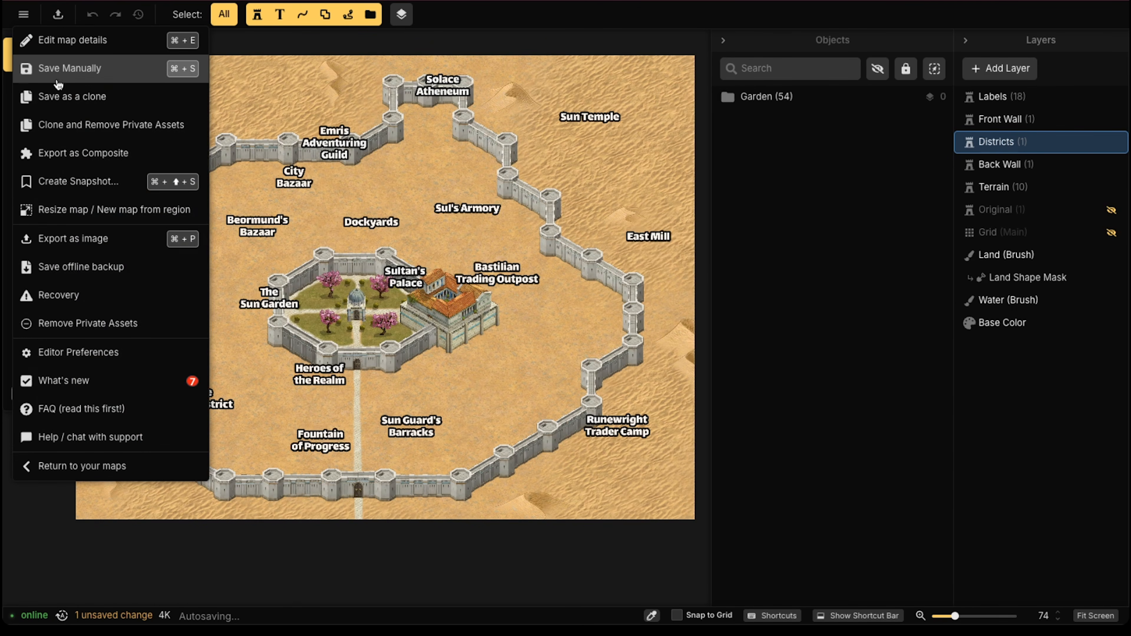
{"action": "left_click", "coordinate": [60, 72]}
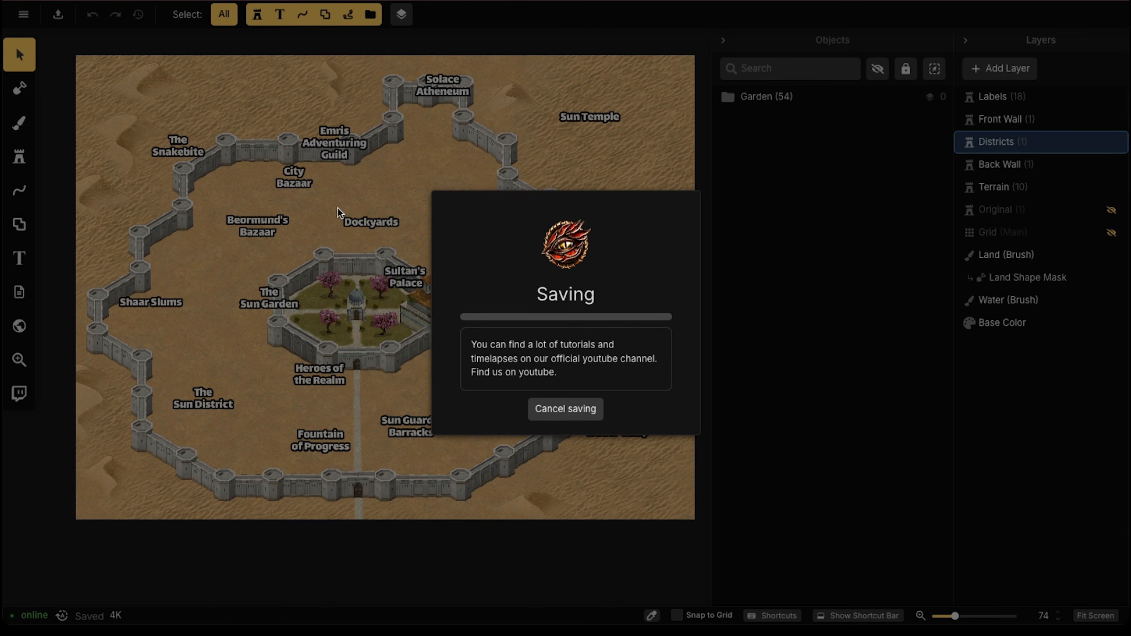
{"action": "left_click", "coordinate": [588, 416]}
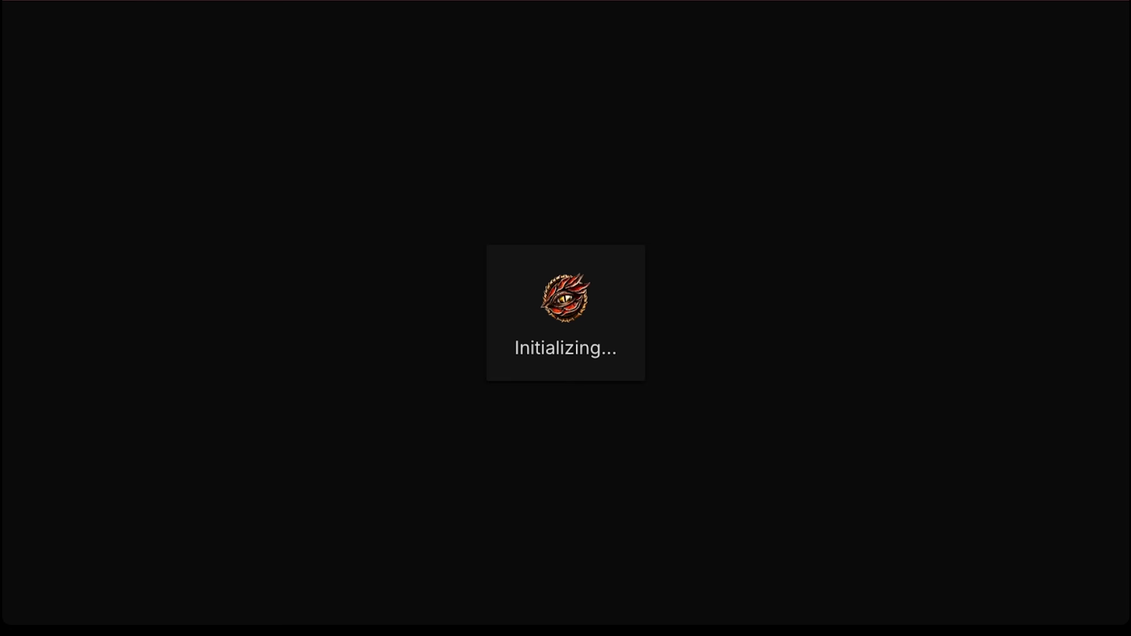
- Log back in and load the Shariz map from the Remake My Map folder, zoomed to fit
{"action": "key", "text": "Return"}
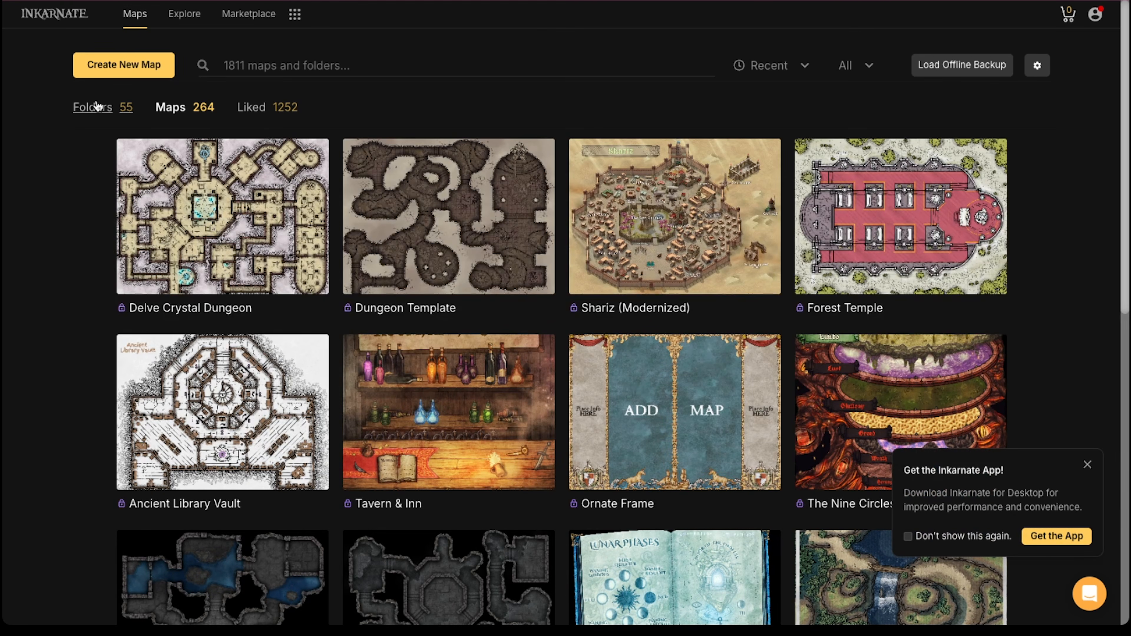
{"action": "left_click", "coordinate": [99, 108]}
{"action": "left_click", "coordinate": [164, 199]}
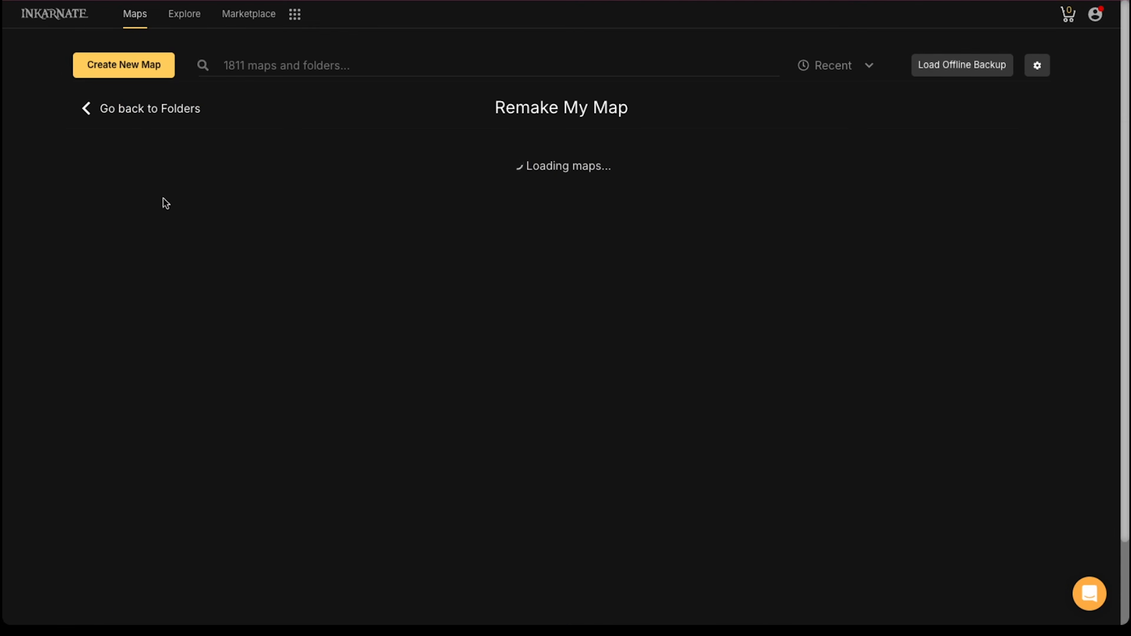
{"action": "left_click", "coordinate": [205, 221]}
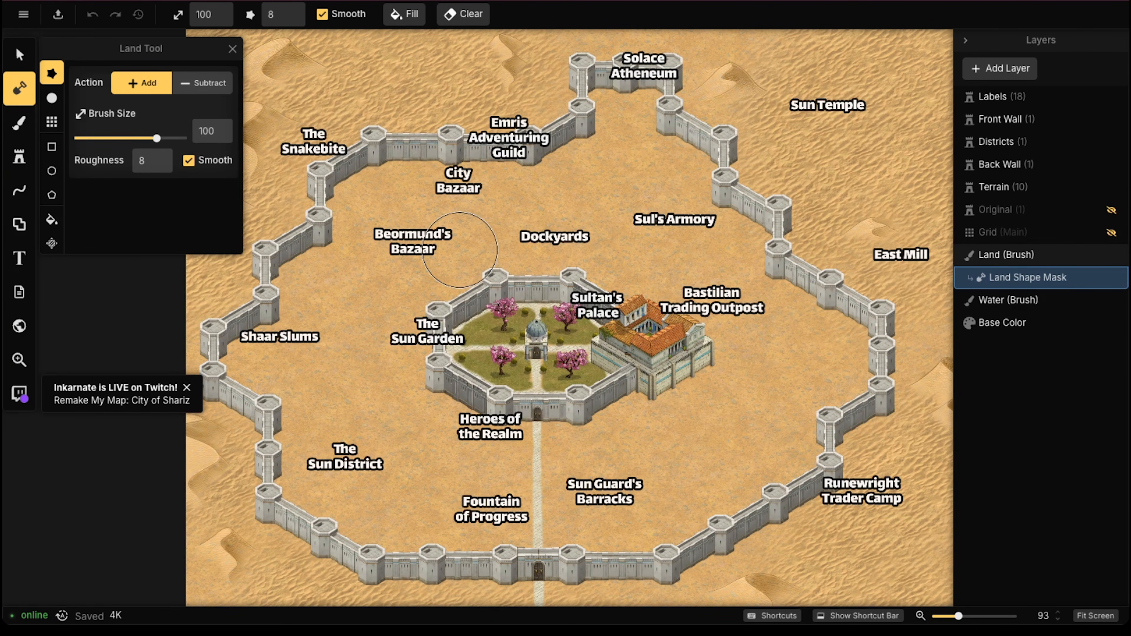
{"action": "scroll", "coordinate": [461, 250], "scroll_direction": "down", "scroll_amount": 2}
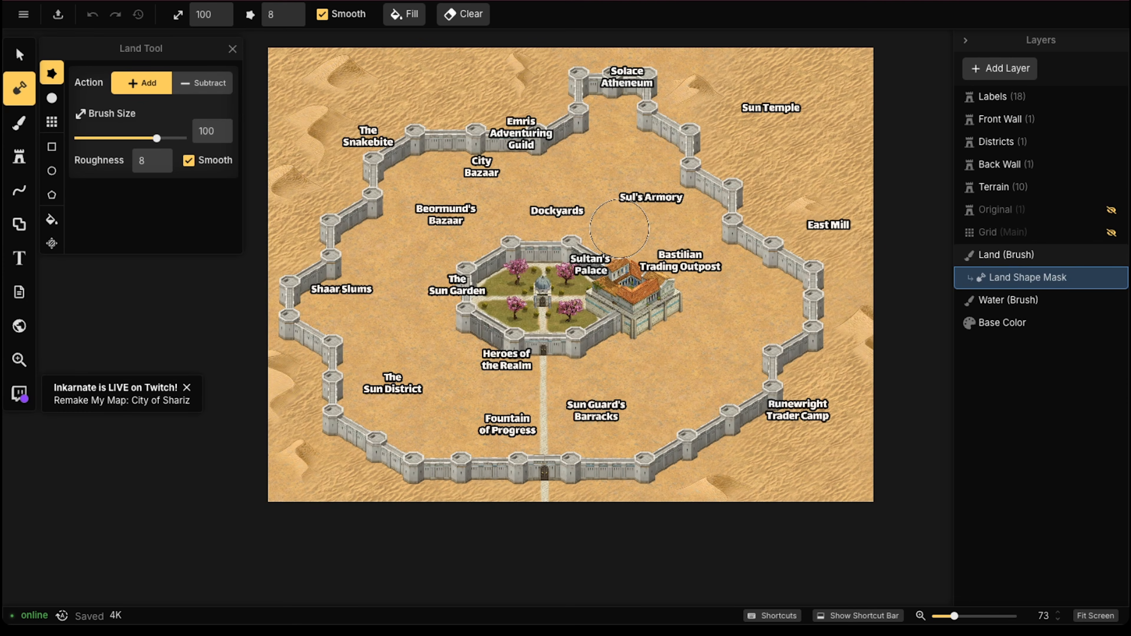
- Paint a size-19 Pavement ring road around the palace compound, closing it near Sun Guard's Barracks
{"action": "left_click", "coordinate": [18, 123]}
{"action": "left_click", "coordinate": [103, 508]}
{"action": "left_click_drag", "start_coordinate": [191, 136], "coordinate": [120, 136]}
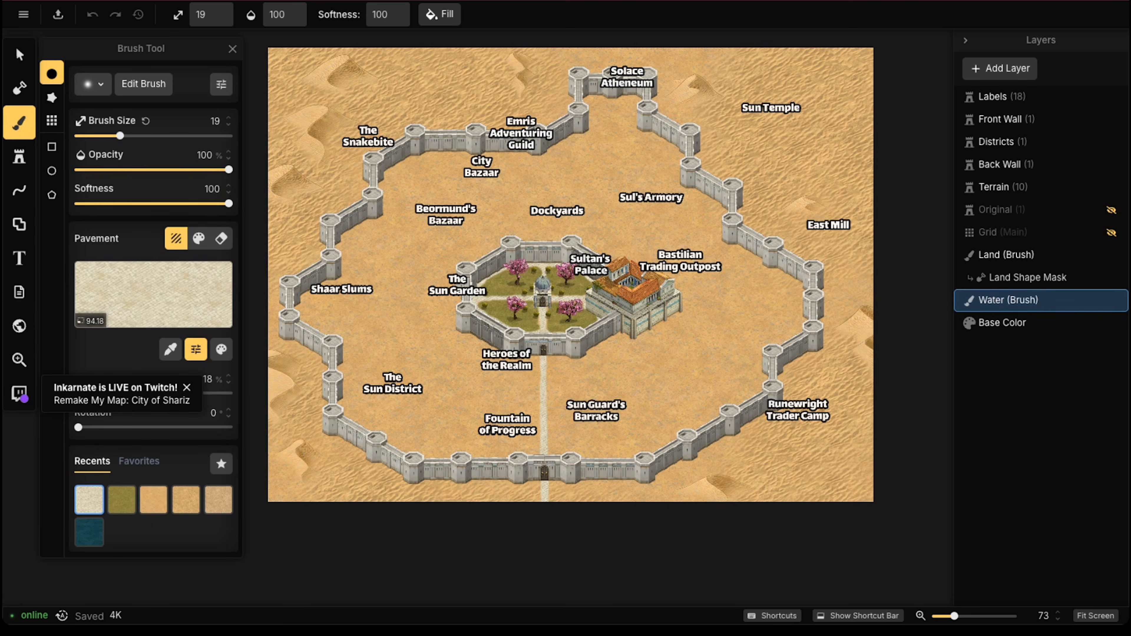
{"action": "mouse_move", "coordinate": [519, 406]}
{"action": "left_mouse_down"}
{"action": "mouse_move", "coordinate": [452, 394]}
{"action": "mouse_move", "coordinate": [403, 352]}
{"action": "mouse_move", "coordinate": [398, 263]}
{"action": "mouse_move", "coordinate": [410, 238]}
{"action": "mouse_move", "coordinate": [534, 192]}
{"action": "mouse_move", "coordinate": [608, 196]}
{"action": "mouse_move", "coordinate": [673, 236]}
{"action": "left_mouse_up"}
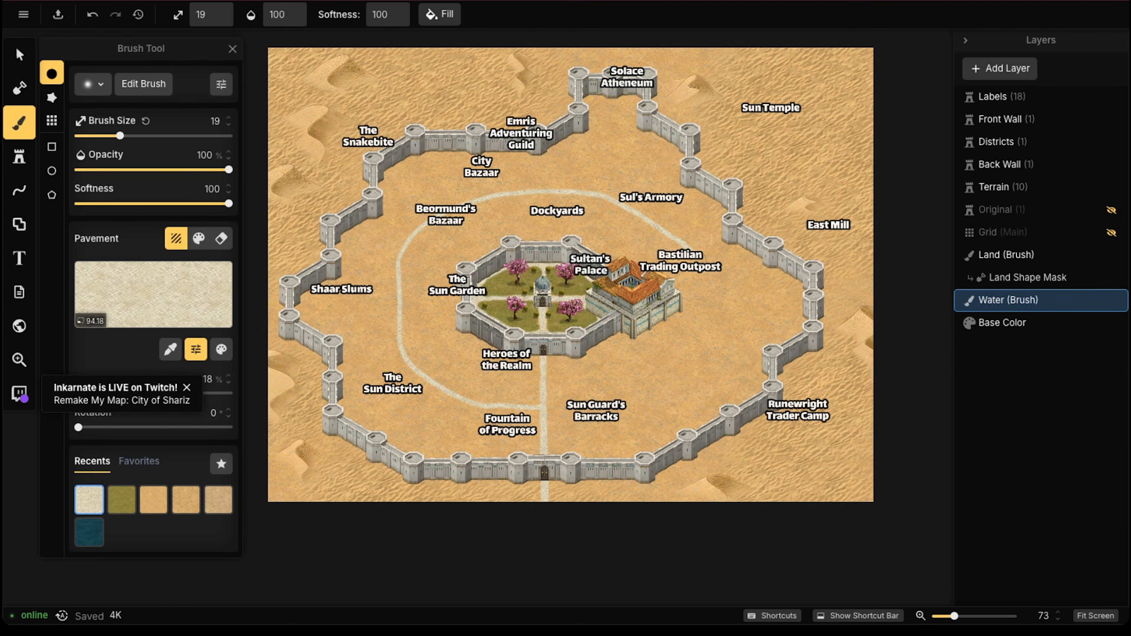
{"action": "left_click_drag", "start_coordinate": [728, 308], "coordinate": [731, 341]}
{"action": "left_click_drag", "start_coordinate": [697, 382], "coordinate": [623, 409]}
{"action": "left_click_drag", "start_coordinate": [551, 408], "coordinate": [522, 405]}
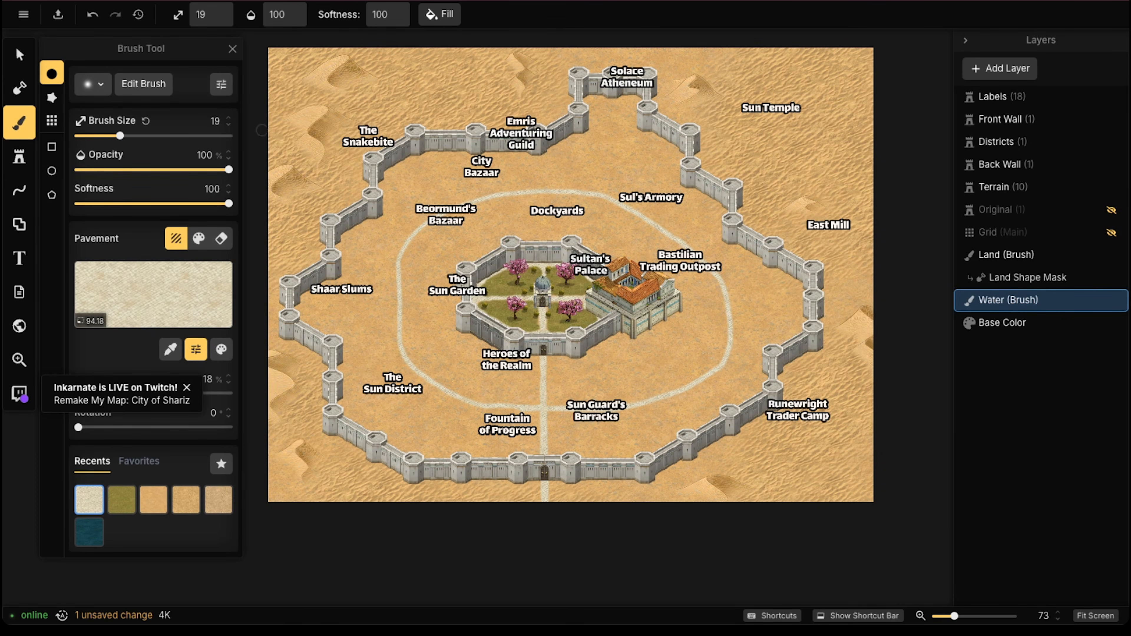
- Widen the ring road's left arc with a size-24 brush
{"action": "scroll", "coordinate": [228, 119], "scroll_direction": "up", "scroll_amount": 4}
{"action": "scroll", "coordinate": [230, 120], "scroll_direction": "up", "scroll_amount": 1}
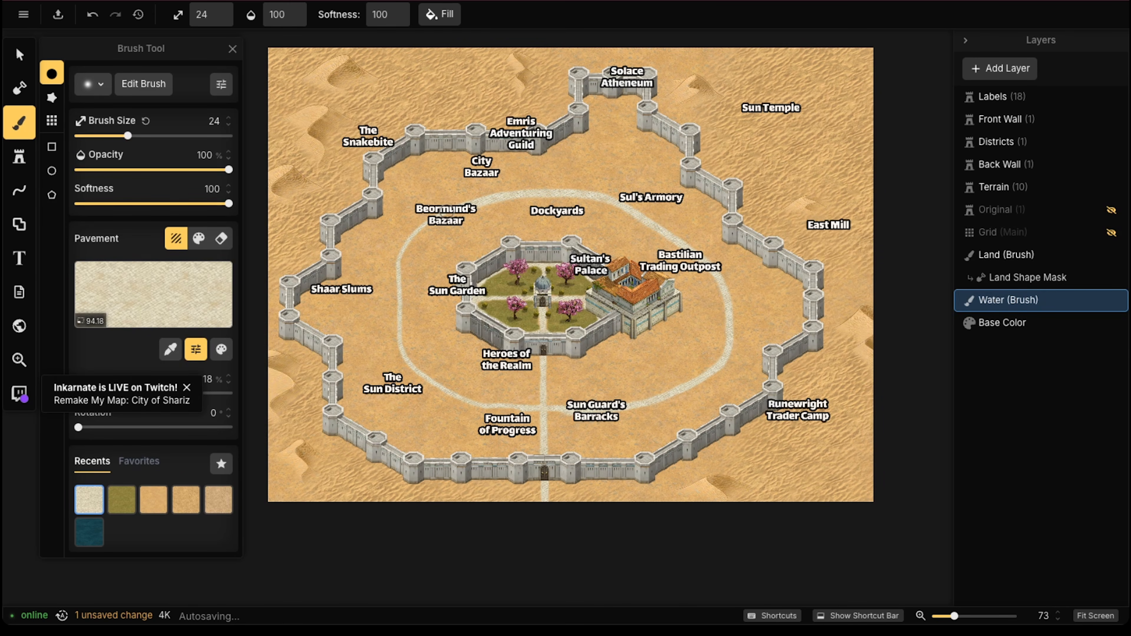
{"action": "mouse_move", "coordinate": [402, 243]}
{"action": "left_mouse_down"}
{"action": "mouse_move", "coordinate": [408, 363]}
{"action": "mouse_move", "coordinate": [476, 405]}
{"action": "mouse_move", "coordinate": [543, 384]}
{"action": "mouse_move", "coordinate": [478, 400]}
{"action": "mouse_move", "coordinate": [410, 327]}
{"action": "left_mouse_up"}
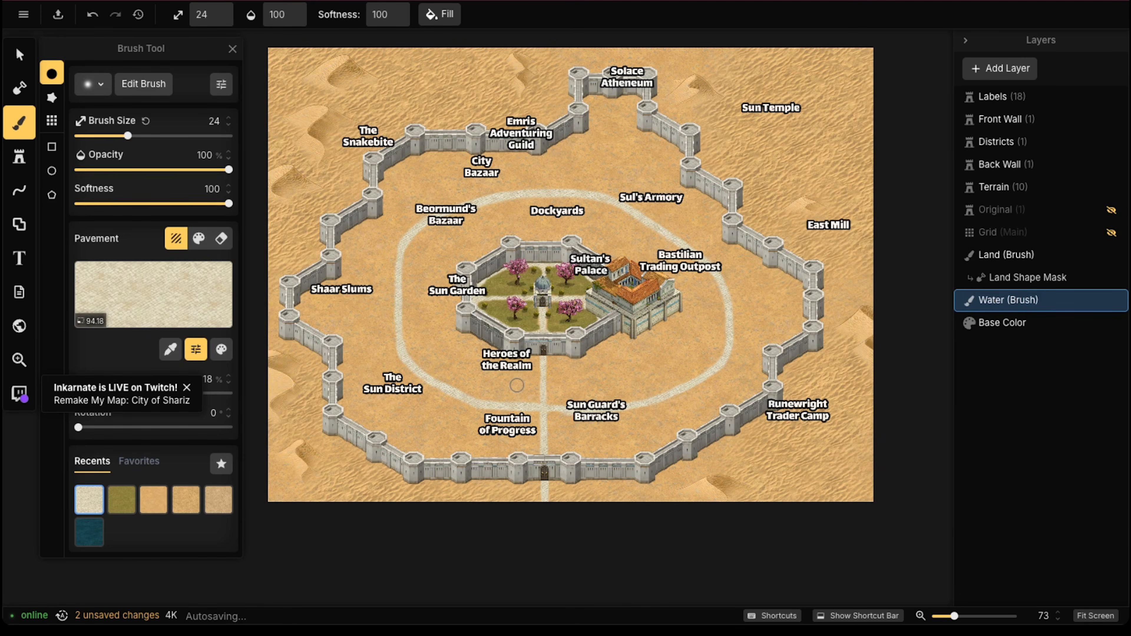
{"action": "scroll", "coordinate": [583, 387], "scroll_direction": "up", "scroll_amount": 3}
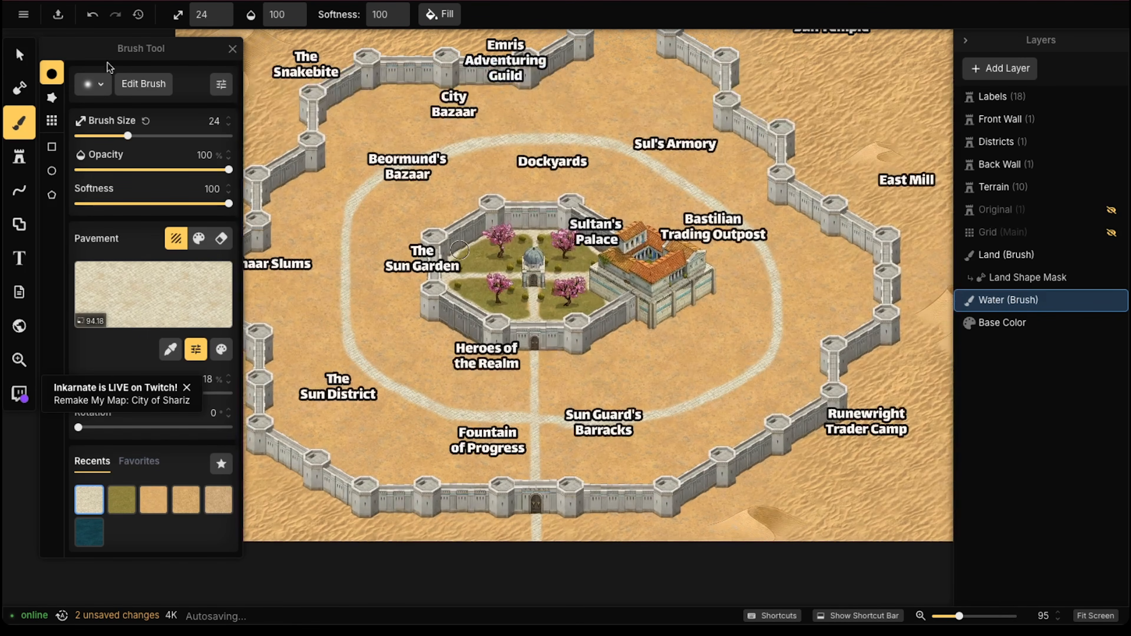
- Marquee-select all 18 label texts and shift the whole group slightly right and down
{"action": "left_click", "coordinate": [22, 56]}
{"action": "scroll", "coordinate": [411, 283], "scroll_direction": "down", "scroll_amount": 3}
{"action": "scroll", "coordinate": [449, 329], "scroll_direction": "up", "scroll_amount": 3}
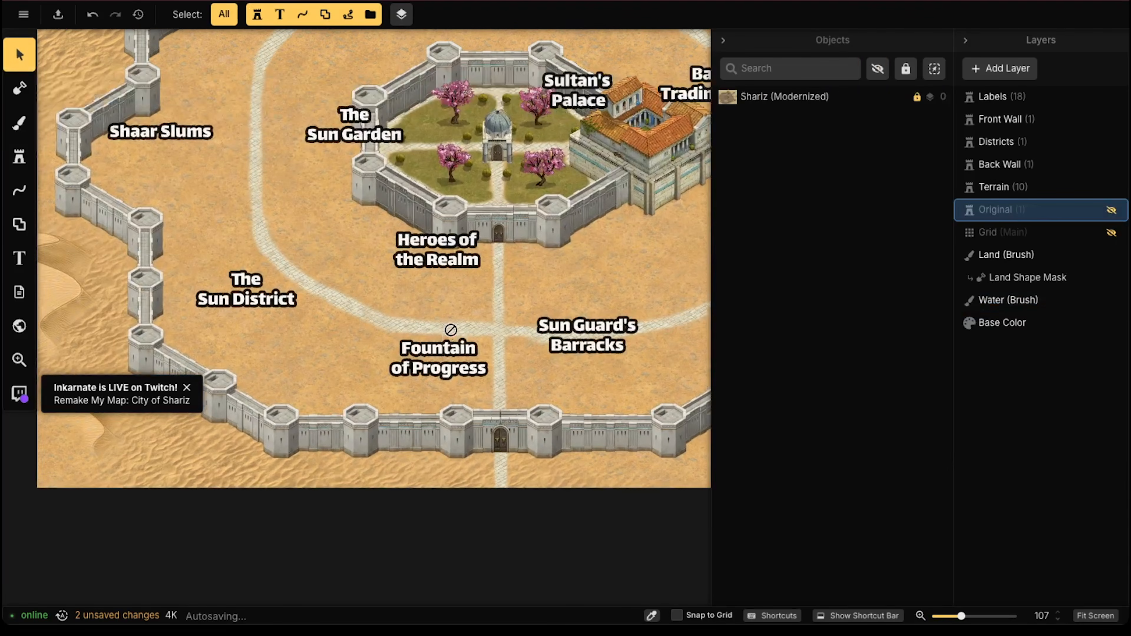
{"action": "scroll", "coordinate": [441, 372], "scroll_direction": "down", "scroll_amount": 4}
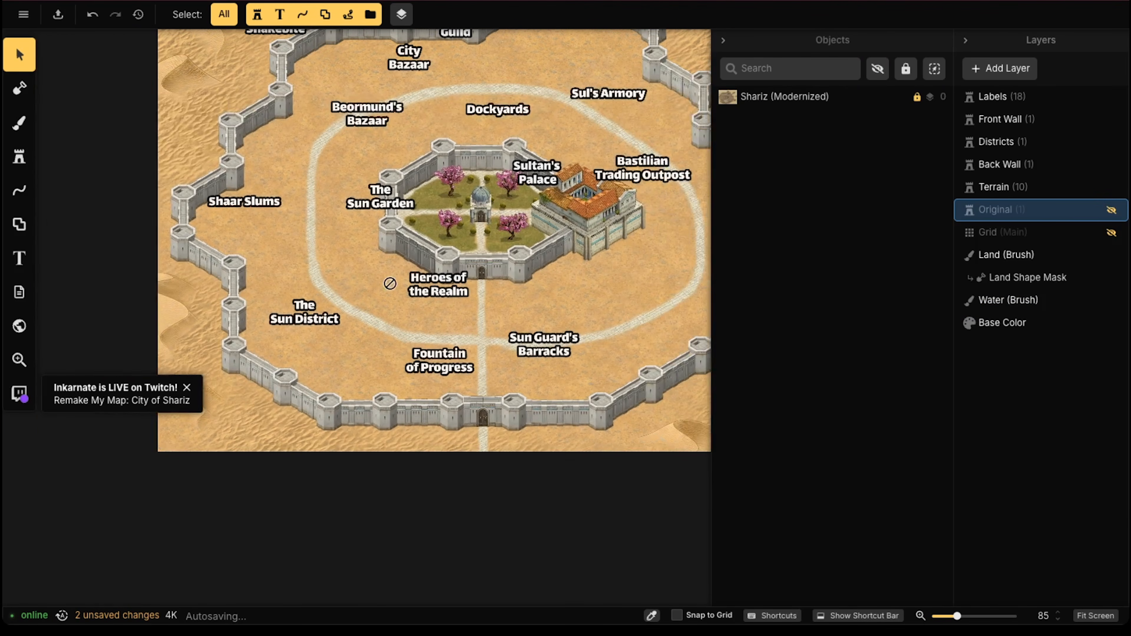
{"action": "scroll", "coordinate": [478, 257], "scroll_direction": "up", "scroll_amount": 2}
{"action": "scroll", "coordinate": [478, 257], "scroll_direction": "right", "scroll_amount": 1}
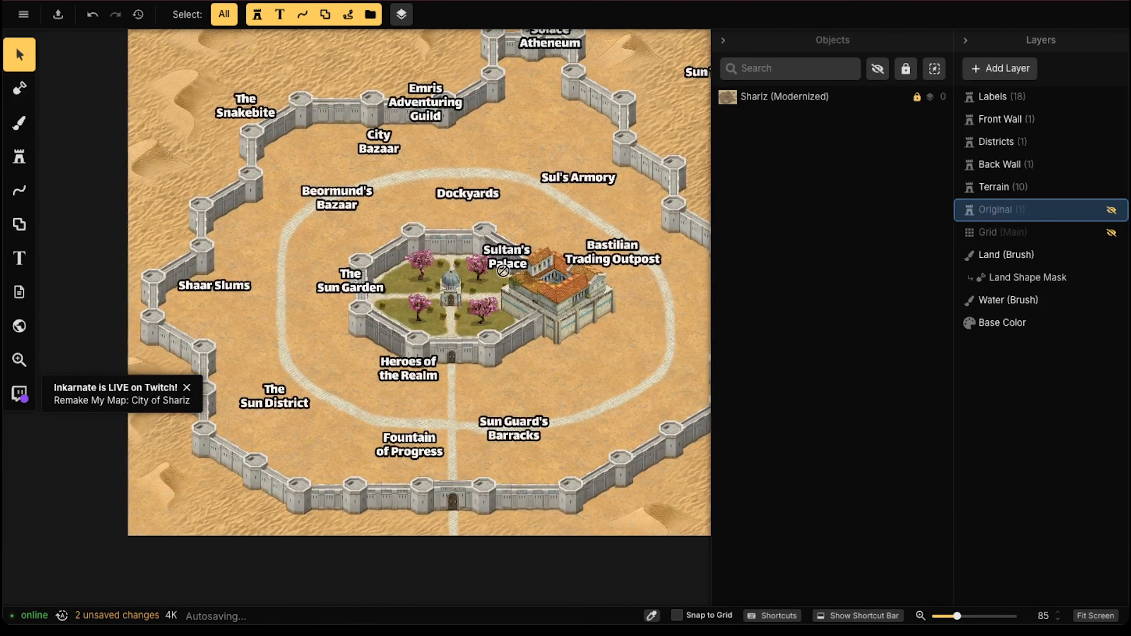
{"action": "scroll", "coordinate": [392, 349], "scroll_direction": "down", "scroll_amount": 1}
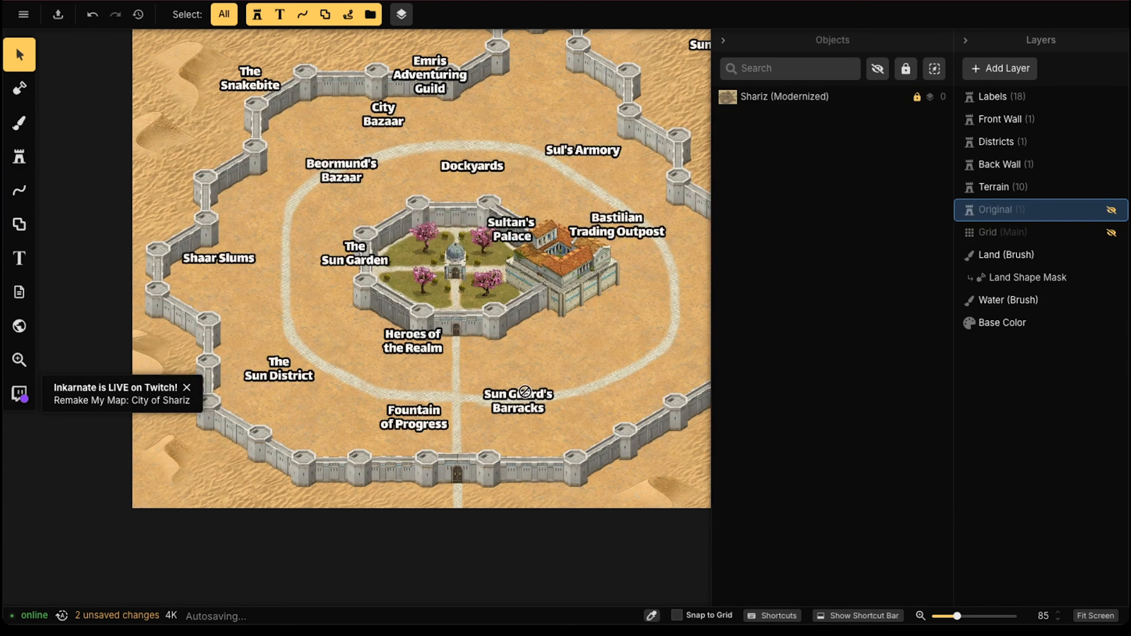
{"action": "scroll", "coordinate": [520, 386], "scroll_direction": "down", "scroll_amount": 1}
{"action": "scroll", "coordinate": [520, 386], "scroll_direction": "right", "scroll_amount": 1}
{"action": "left_click", "coordinate": [997, 96]}
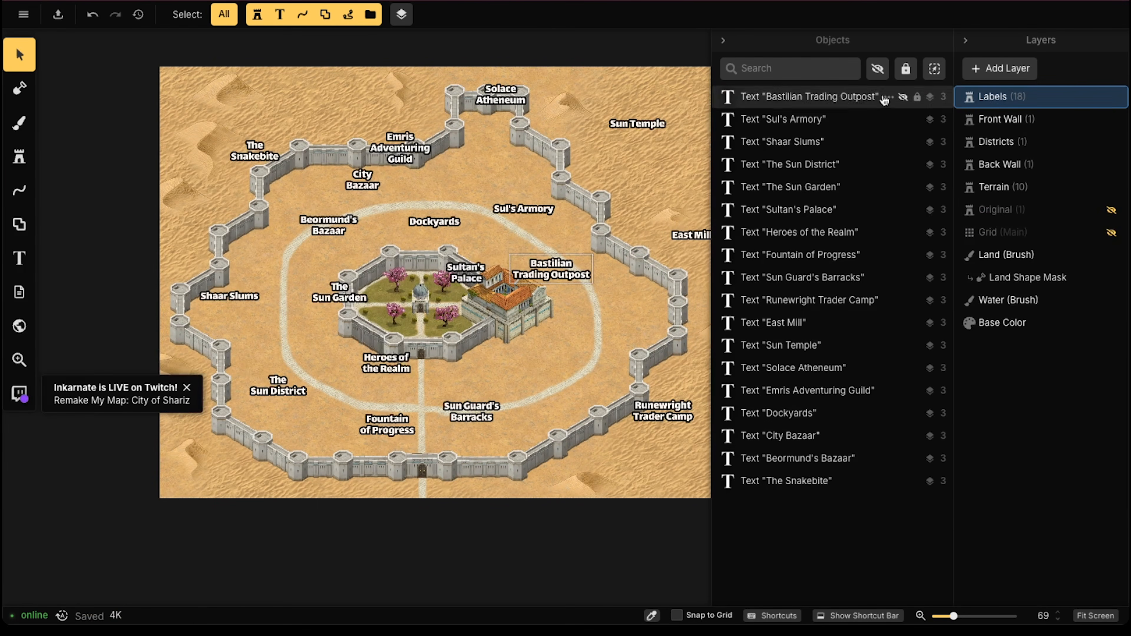
{"action": "left_click_drag", "start_coordinate": [181, 111], "coordinate": [718, 553]}
{"action": "scroll", "coordinate": [516, 356], "scroll_direction": "down", "scroll_amount": 2}
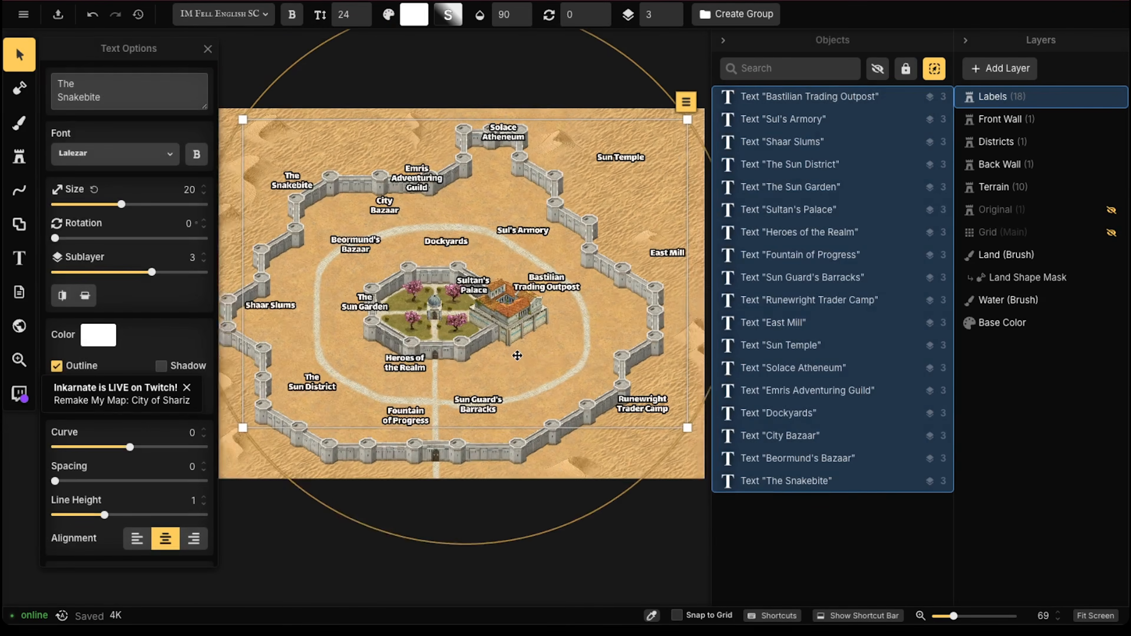
{"action": "left_click_drag", "start_coordinate": [515, 311], "coordinate": [530, 314]}
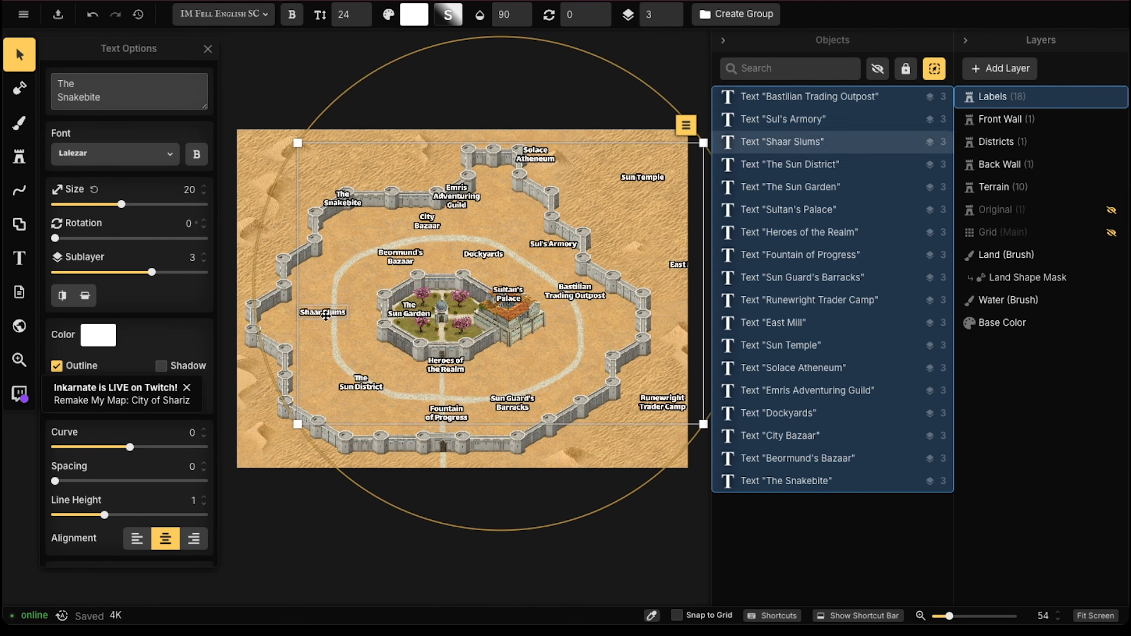
{"action": "left_click", "coordinate": [339, 317]}
- Move Shaar Slums, The Sun District, Fountain of Progress and Bastilian Trading Outpost off the road
{"action": "left_click_drag", "start_coordinate": [339, 317], "coordinate": [326, 329]}
{"action": "left_click", "coordinate": [328, 399]}
{"action": "left_click", "coordinate": [356, 386]}
{"action": "left_click_drag", "start_coordinate": [356, 386], "coordinate": [339, 400]}
{"action": "left_click", "coordinate": [401, 401]}
{"action": "left_click_drag", "start_coordinate": [456, 414], "coordinate": [516, 406]}
{"action": "left_click", "coordinate": [450, 387]}
{"action": "left_click", "coordinate": [447, 388]}
{"action": "left_click", "coordinate": [481, 415]}
{"action": "left_click_drag", "start_coordinate": [578, 291], "coordinate": [593, 313]}
- Nudge the Sul's Armory and Dockyards labels clear of the ring road
{"action": "scroll", "coordinate": [562, 274], "scroll_direction": "up", "scroll_amount": 4}
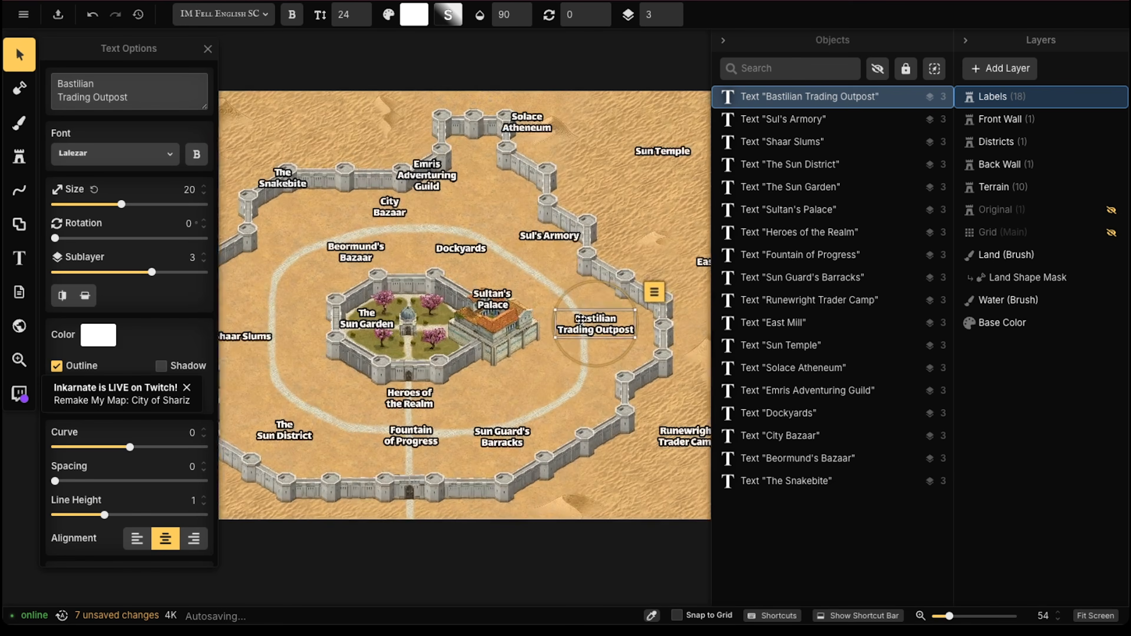
{"action": "left_click", "coordinate": [551, 237]}
{"action": "left_click_drag", "start_coordinate": [551, 236], "coordinate": [548, 244]}
{"action": "left_click", "coordinate": [507, 258]}
{"action": "left_click", "coordinate": [479, 249]}
{"action": "left_click_drag", "start_coordinate": [478, 249], "coordinate": [468, 246]}
{"action": "left_click", "coordinate": [415, 249]}
- Move Beormund's Bazaar up-left, City Bazaar left, and Emris Adventuring Guild right and down
{"action": "left_click", "coordinate": [361, 247]}
{"action": "left_click_drag", "start_coordinate": [362, 247], "coordinate": [328, 240]}
{"action": "left_click", "coordinate": [397, 225]}
{"action": "left_click", "coordinate": [403, 208]}
{"action": "left_click", "coordinate": [414, 209]}
{"action": "left_click_drag", "start_coordinate": [402, 208], "coordinate": [440, 188]}
{"action": "left_click", "coordinate": [427, 178]}
{"action": "left_click", "coordinate": [485, 147]}
- Reposition Solace Atheneum, Sun Temple, Runewright Trader Camp and East Mill around the east side
{"action": "left_click", "coordinate": [511, 124]}
{"action": "left_click_drag", "start_coordinate": [511, 124], "coordinate": [524, 112]}
{"action": "left_click", "coordinate": [579, 125]}
{"action": "left_click_drag", "start_coordinate": [553, 136], "coordinate": [549, 148]}
{"action": "left_click_drag", "start_coordinate": [606, 259], "coordinate": [536, 227]}
{"action": "left_click", "coordinate": [555, 225]}
{"action": "left_click_drag", "start_coordinate": [602, 401], "coordinate": [636, 270]}
{"action": "left_click_drag", "start_coordinate": [565, 272], "coordinate": [515, 315]}
{"action": "key", "text": "Escape"}
{"action": "left_click", "coordinate": [582, 252]}
{"action": "left_click_drag", "start_coordinate": [581, 252], "coordinate": [554, 253]}
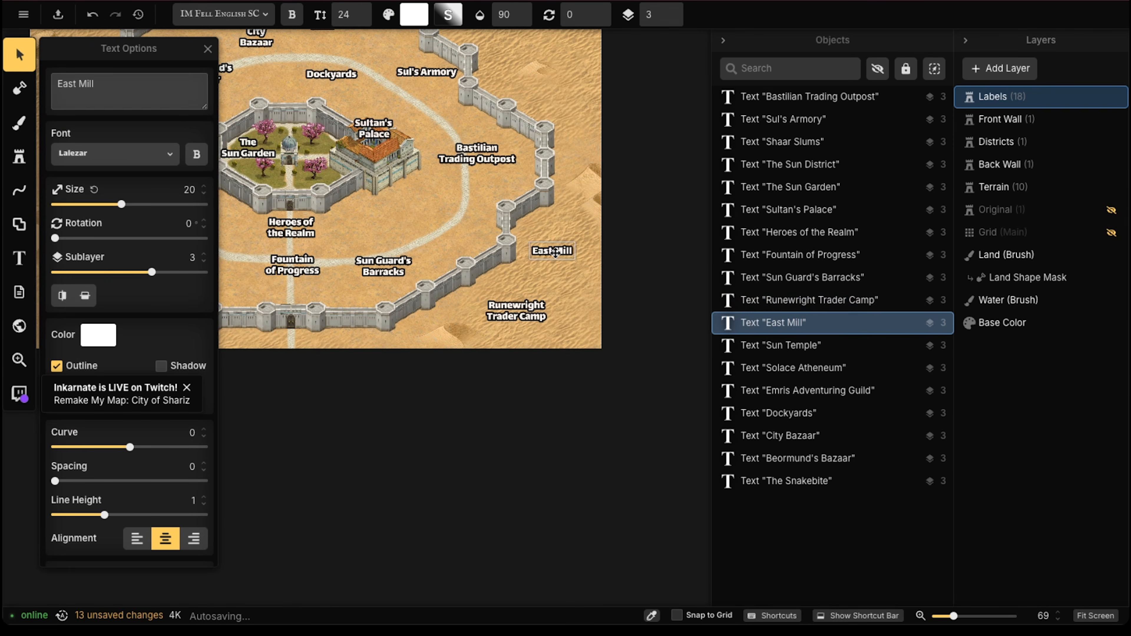
- Check the Fountain of Progress, Sun Guard's Barracks and The Snakebite labels, then clear the selection
{"action": "scroll", "coordinate": [561, 252], "scroll_direction": "left", "scroll_amount": 5}
{"action": "scroll", "coordinate": [512, 258], "scroll_direction": "down", "scroll_amount": 2}
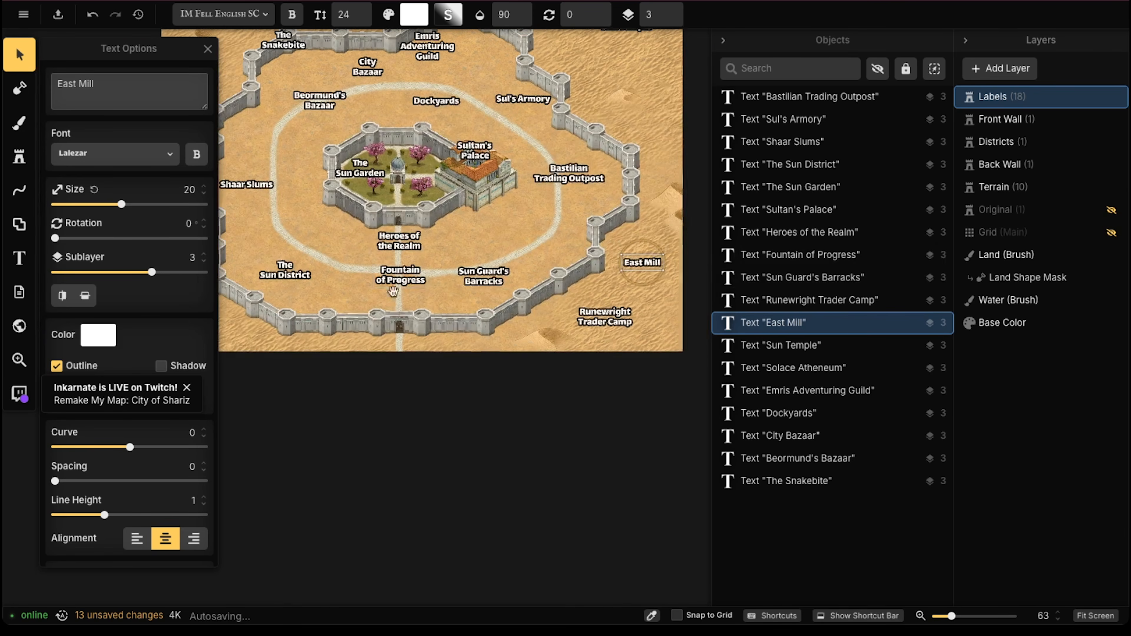
{"action": "left_click", "coordinate": [475, 264]}
{"action": "key", "text": "Escape"}
{"action": "left_click", "coordinate": [565, 265]}
{"action": "scroll", "coordinate": [396, 147], "scroll_direction": "down", "scroll_amount": 2}
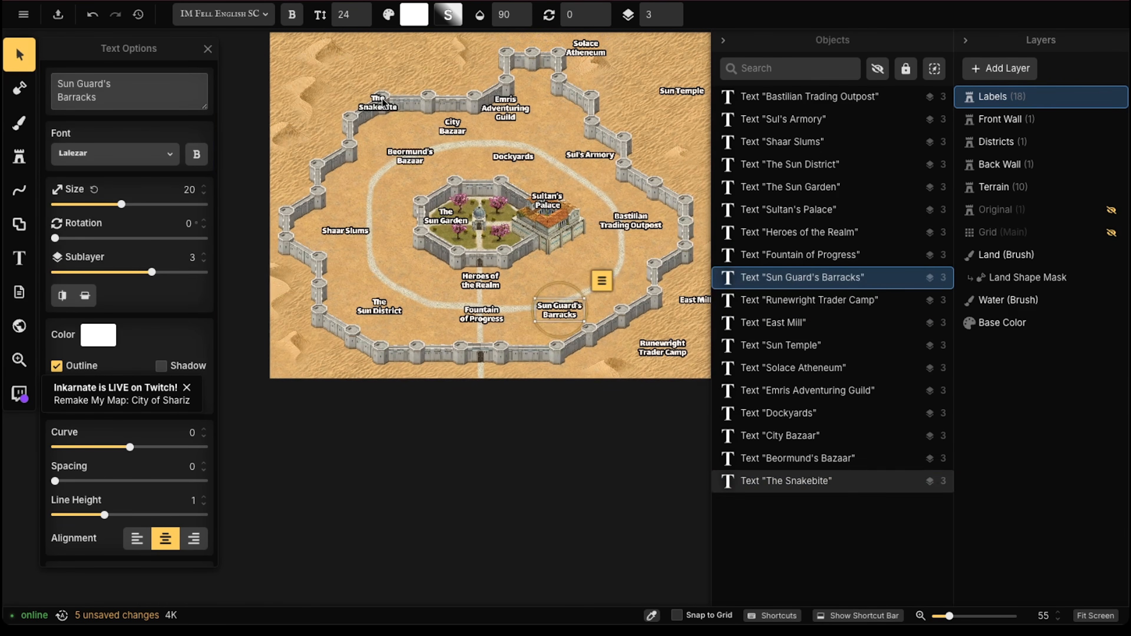
{"action": "left_click", "coordinate": [382, 107]}
{"action": "key", "text": "Escape"}
{"action": "scroll", "coordinate": [368, 142], "scroll_direction": "down", "scroll_amount": 2}
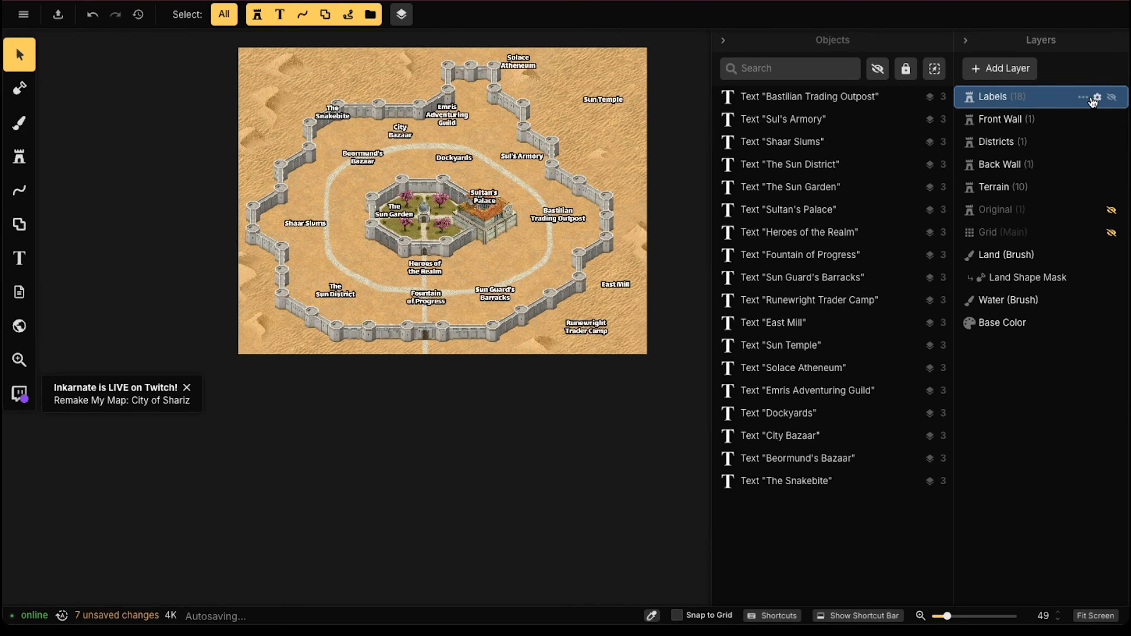
{"action": "scroll", "coordinate": [428, 299], "scroll_direction": "up", "scroll_amount": 3}
{"action": "scroll", "coordinate": [430, 301], "scroll_direction": "up", "scroll_amount": 3}
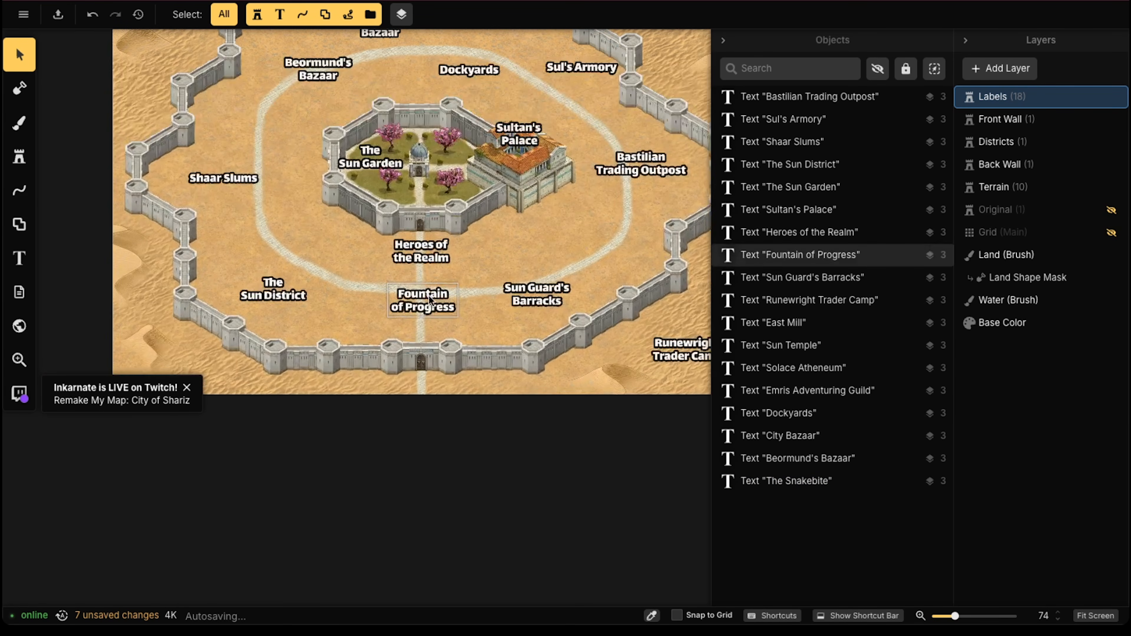
- Hide the labels, select the Districts layer and open the Stamp Catalog
{"action": "left_click", "coordinate": [1112, 98]}
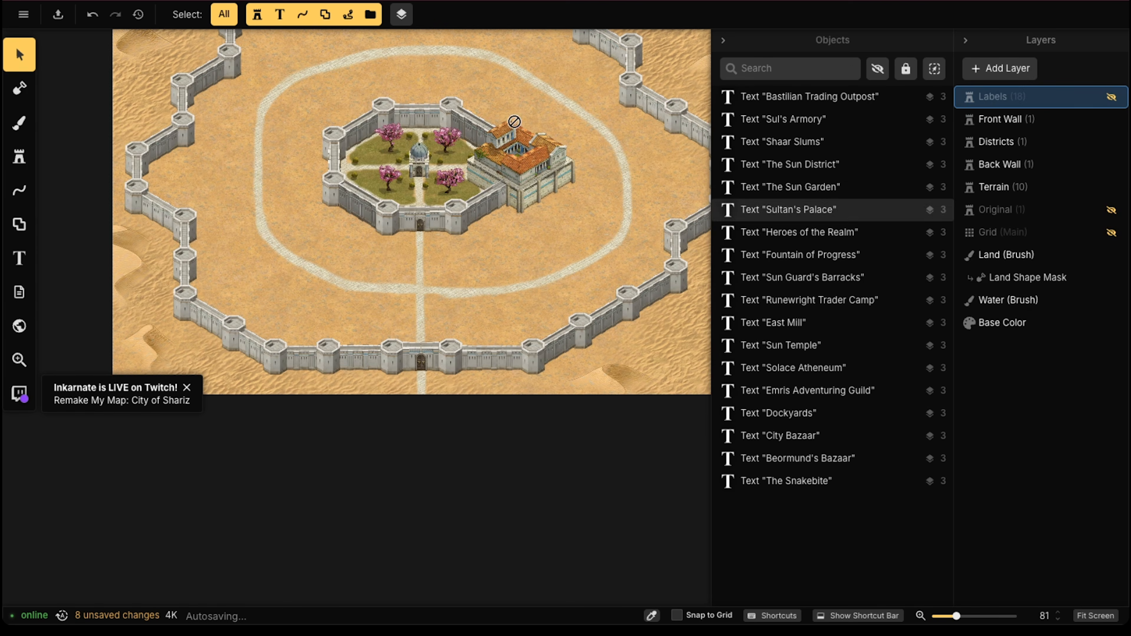
{"action": "left_click", "coordinate": [998, 141]}
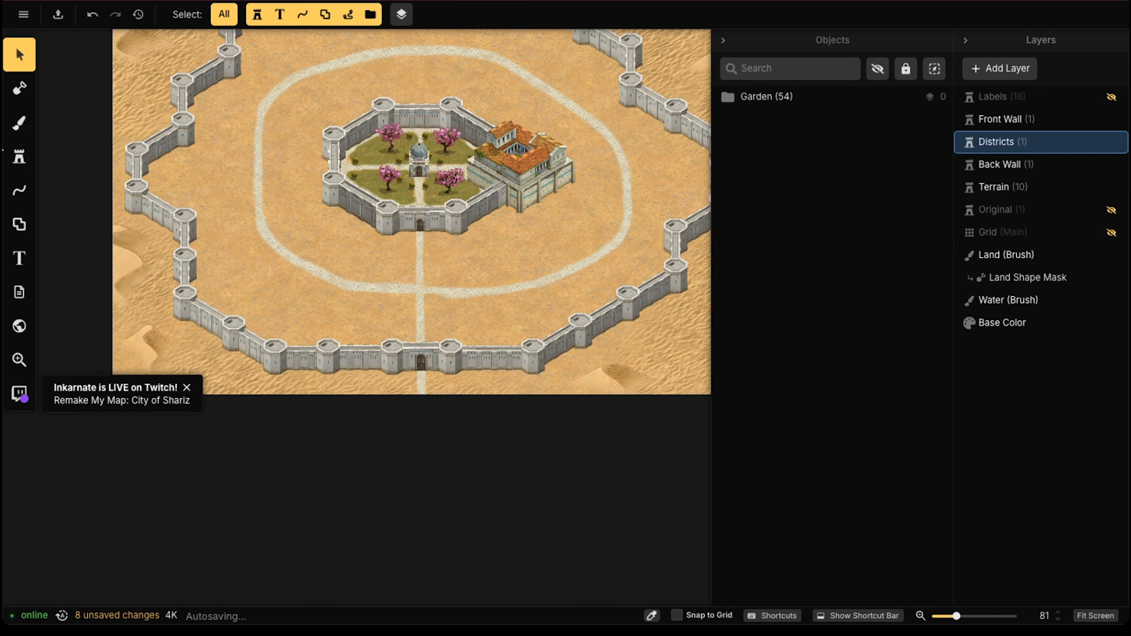
{"action": "left_click", "coordinate": [20, 155]}
{"action": "left_click", "coordinate": [128, 142]}
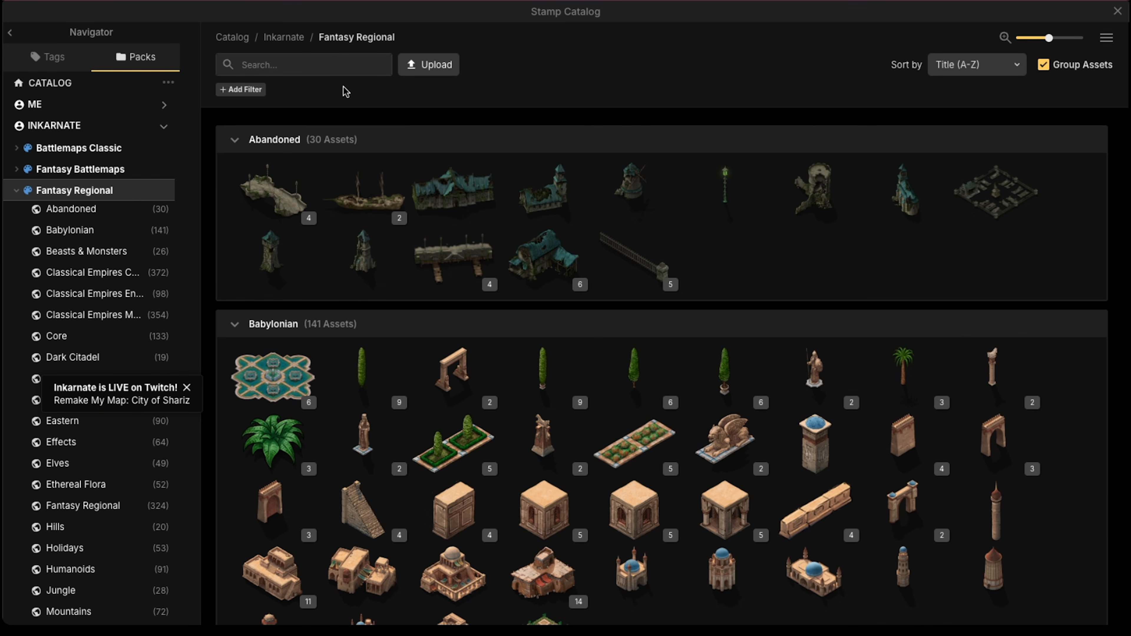
- Search the catalog for 'classical', expand all asset groups, then clear the search text
{"action": "type", "text": "classical"}
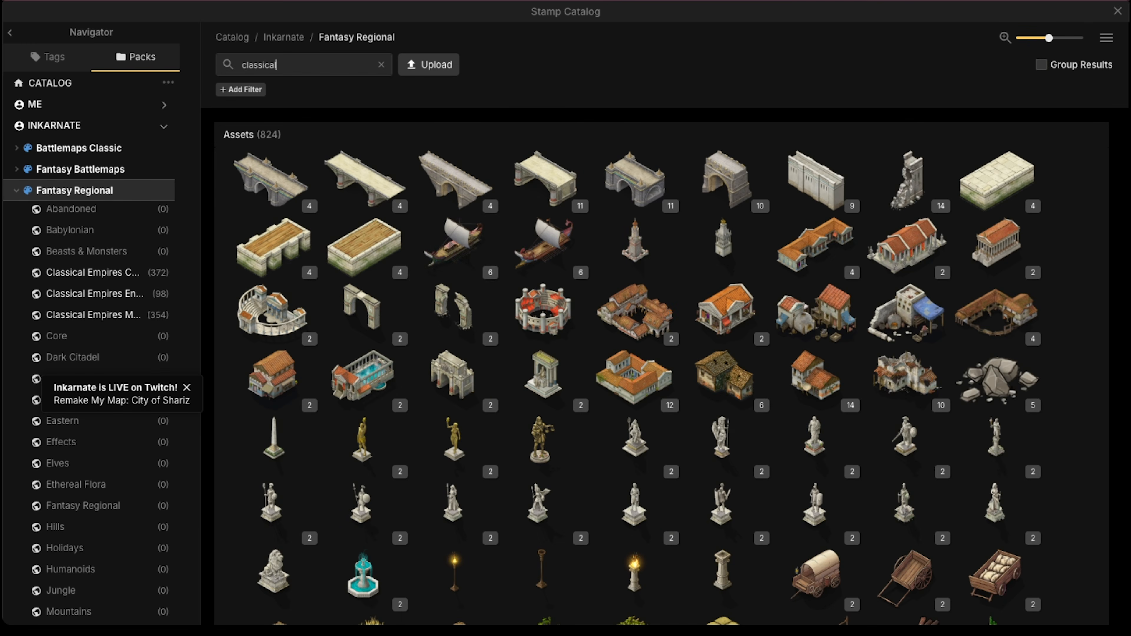
{"action": "scroll", "coordinate": [713, 352], "scroll_direction": "down", "scroll_amount": 10}
{"action": "scroll", "coordinate": [705, 358], "scroll_direction": "down", "scroll_amount": 10}
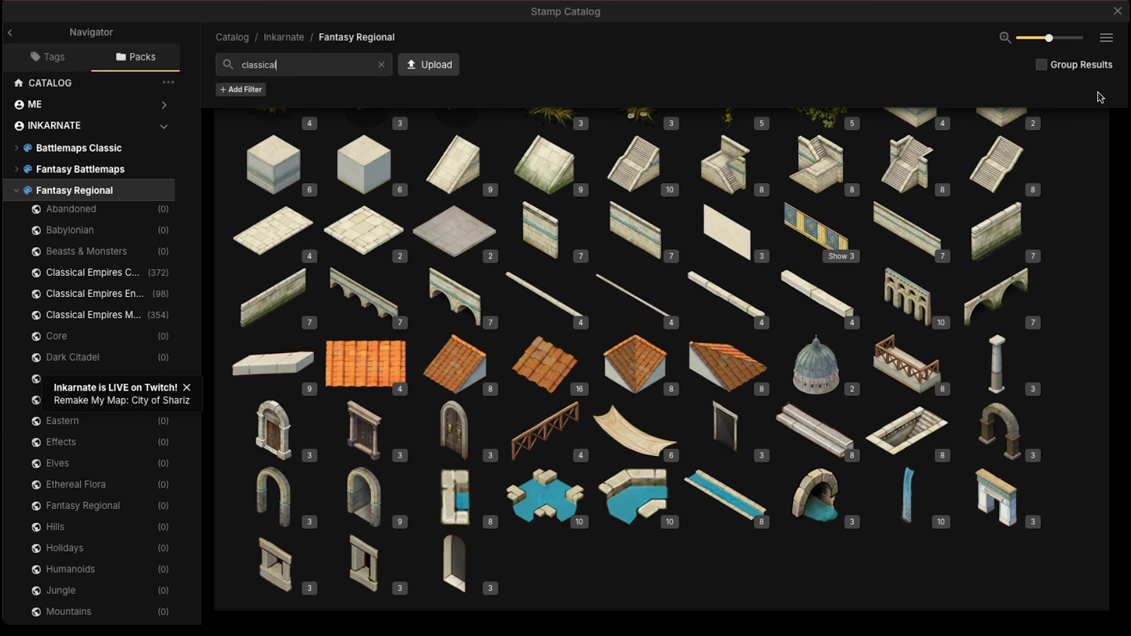
{"action": "left_click", "coordinate": [1033, 65]}
{"action": "double_click", "coordinate": [253, 65]}
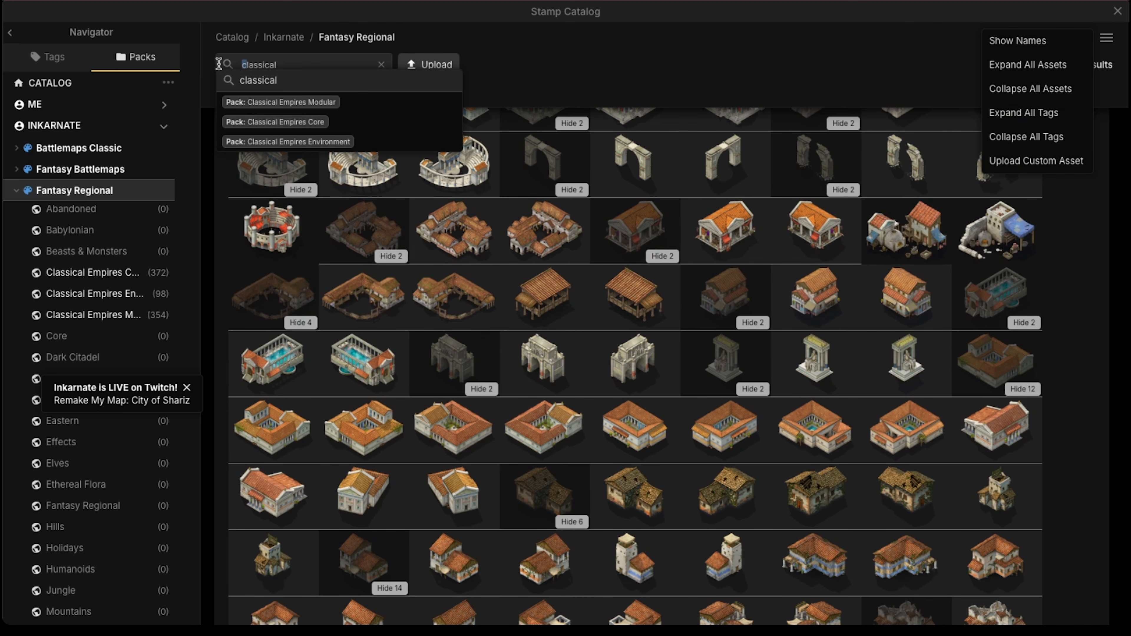
{"action": "key", "text": "BackSpace"}
{"action": "key", "text": "BackSpace"}
{"action": "key", "text": "BackSpace"}
{"action": "key", "text": "BackSpace"}
{"action": "key", "text": "BackSpace"}
{"action": "key", "text": "BackSpace"}
- Search the catalog for 'fountain' and pick the first Fountain stamp
{"action": "type", "text": "foun"}
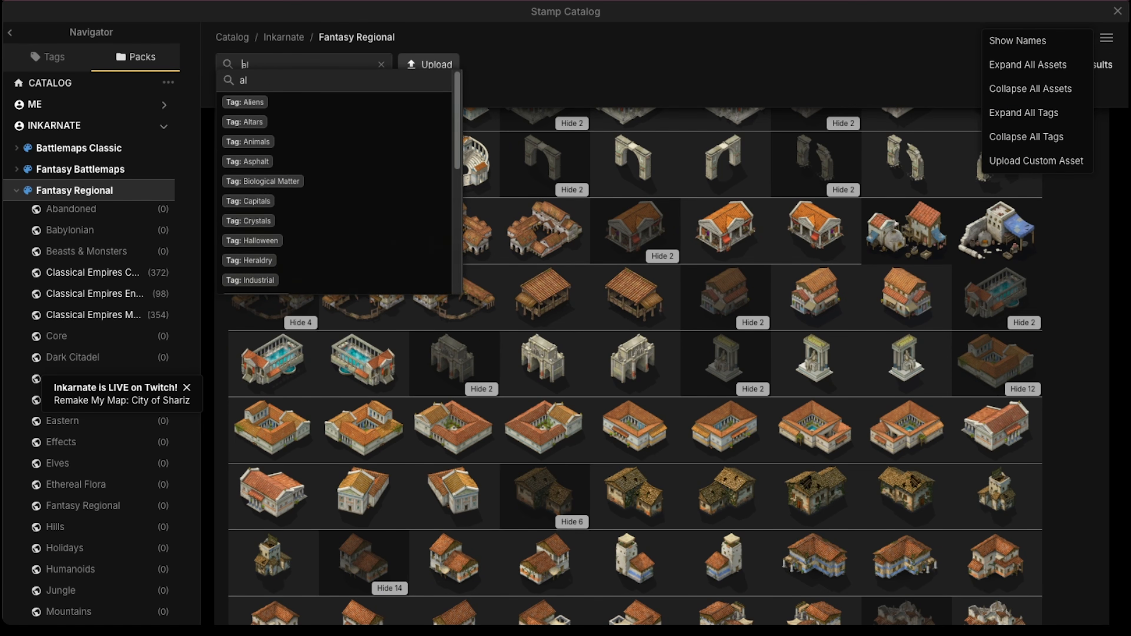
{"action": "type", "text": "tain"}
{"action": "key", "text": "Return"}
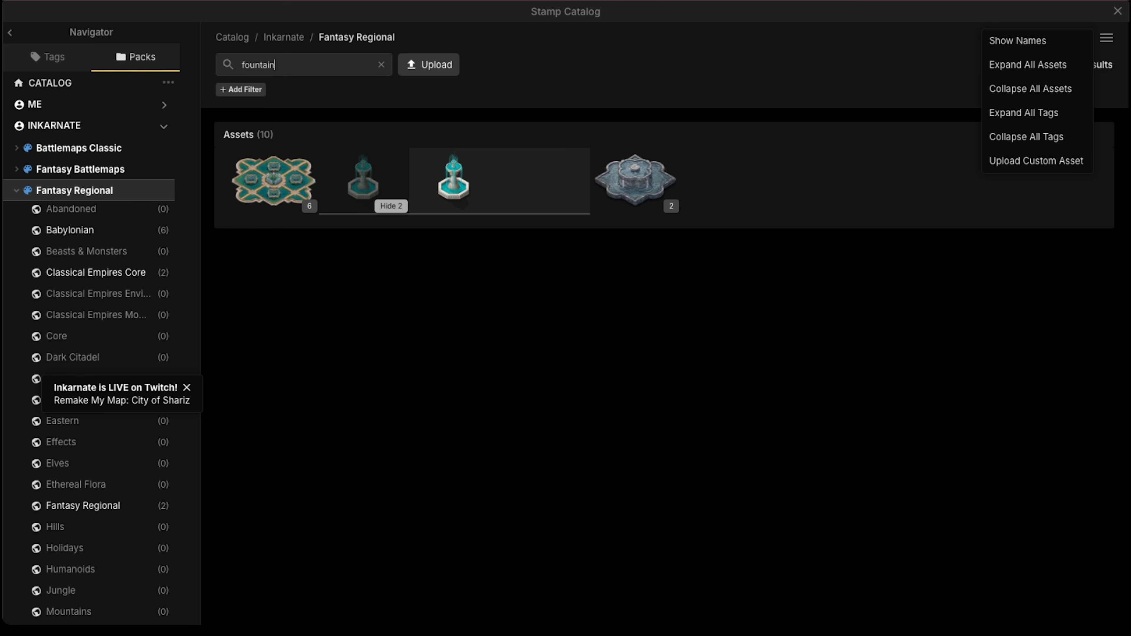
{"action": "left_click", "coordinate": [275, 187]}
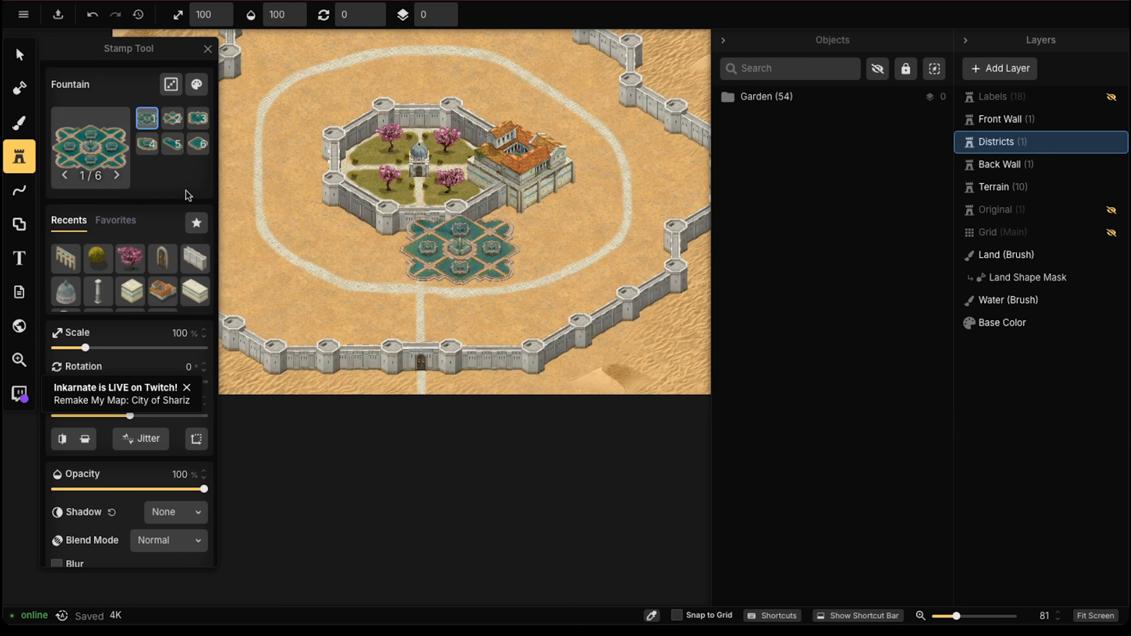
{"action": "scroll", "coordinate": [422, 276], "scroll_direction": "up", "scroll_amount": 4}
{"action": "key", "text": "6"}
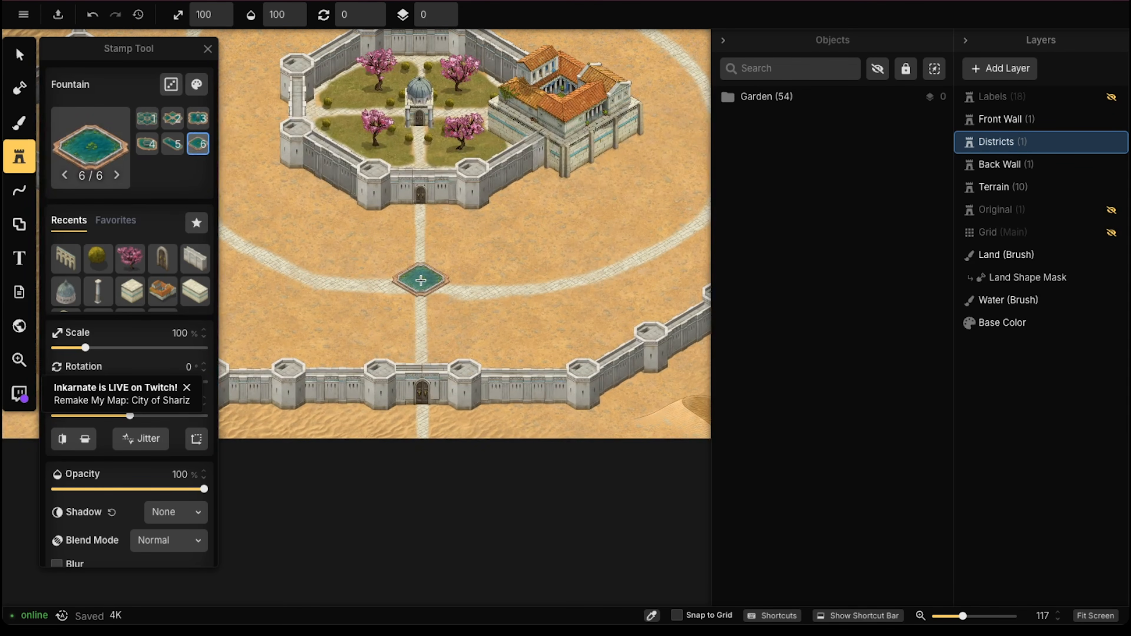
- Stamp the star-shaped Fountain variant 2/6 at 90% scale on the road crossing
{"action": "left_click_drag", "start_coordinate": [438, 147], "coordinate": [428, 207]}
{"action": "key", "text": "5"}
{"action": "key", "text": "4"}
{"action": "key", "text": "3"}
{"action": "key", "text": "2"}
{"action": "key", "text": "3"}
{"action": "key", "text": "2"}
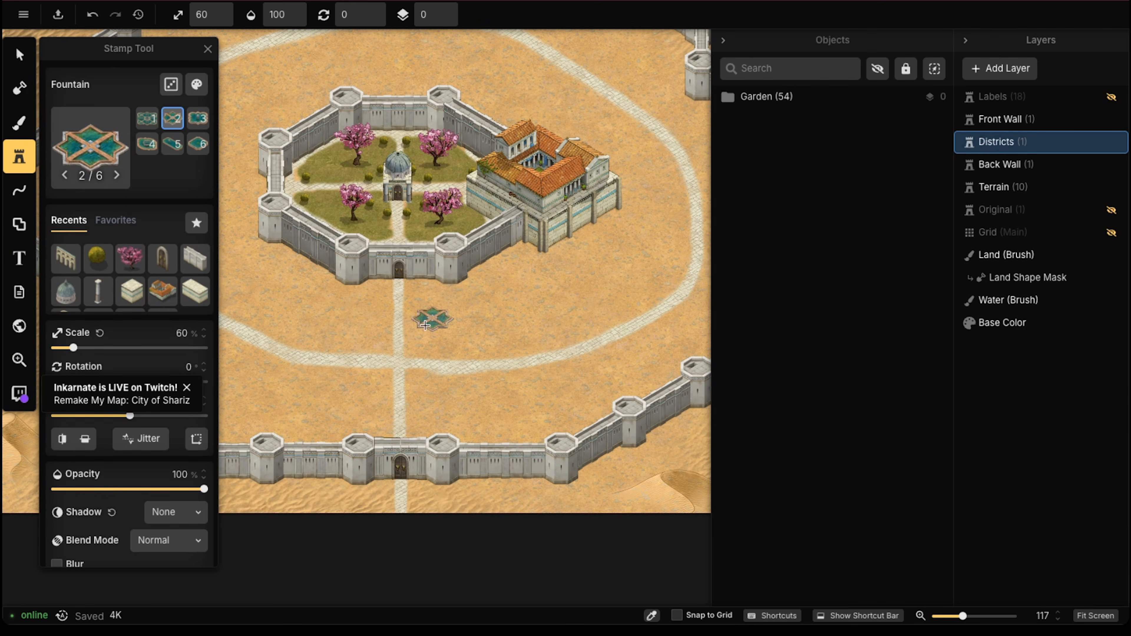
{"action": "scroll", "coordinate": [427, 285], "scroll_direction": "up", "scroll_amount": 8}
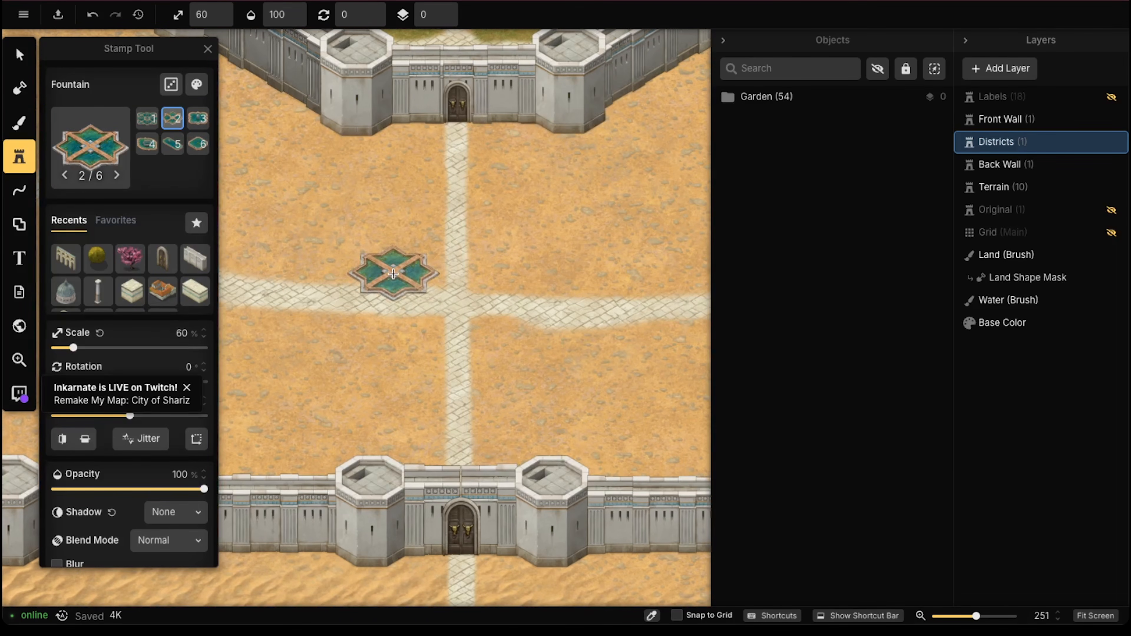
{"action": "scroll", "coordinate": [426, 270], "scroll_direction": "down", "scroll_amount": 2}
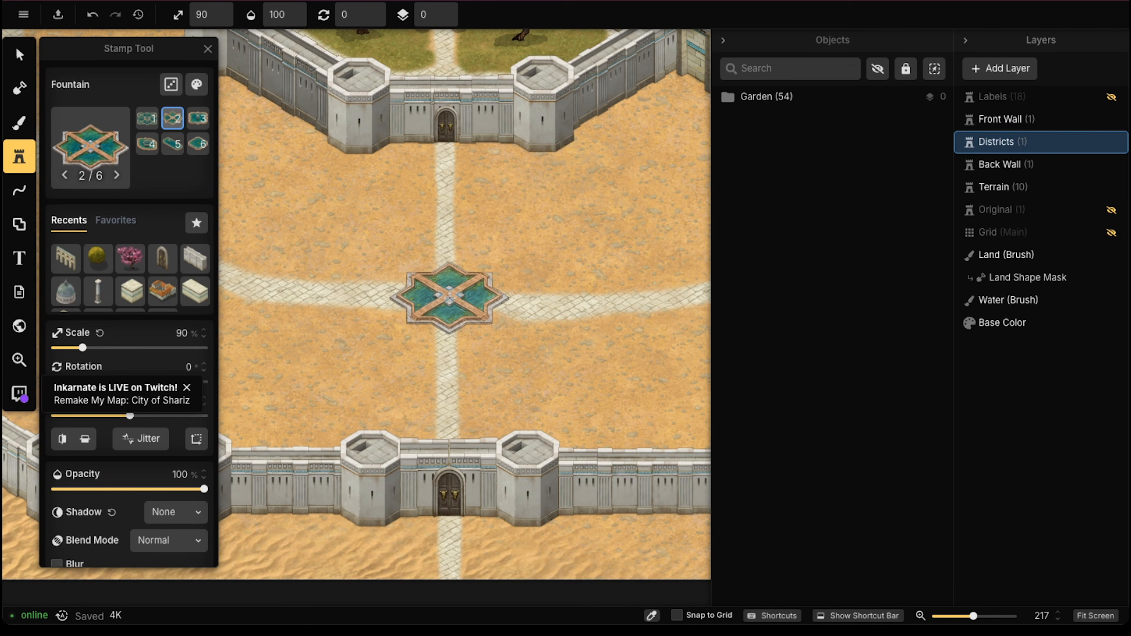
{"action": "left_click", "coordinate": [449, 298]}
- Select the placed fountain to show its transform handles
{"action": "left_click", "coordinate": [21, 54]}
{"action": "left_click", "coordinate": [454, 324]}
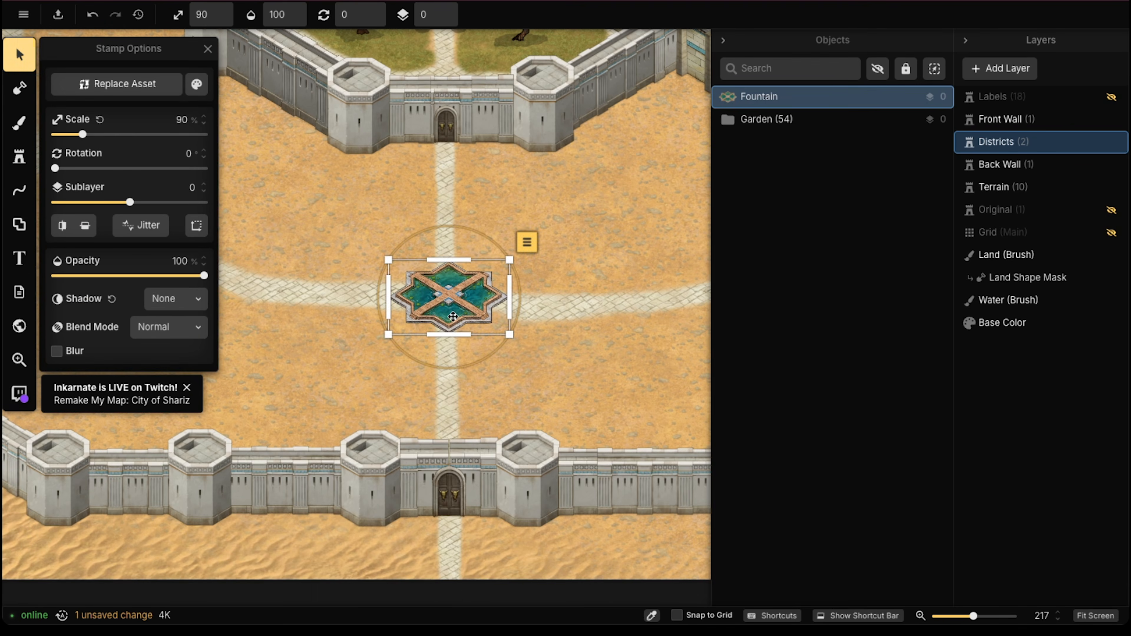
{"action": "left_click", "coordinate": [452, 315]}
{"action": "scroll", "coordinate": [446, 312], "scroll_direction": "up", "scroll_amount": 4}
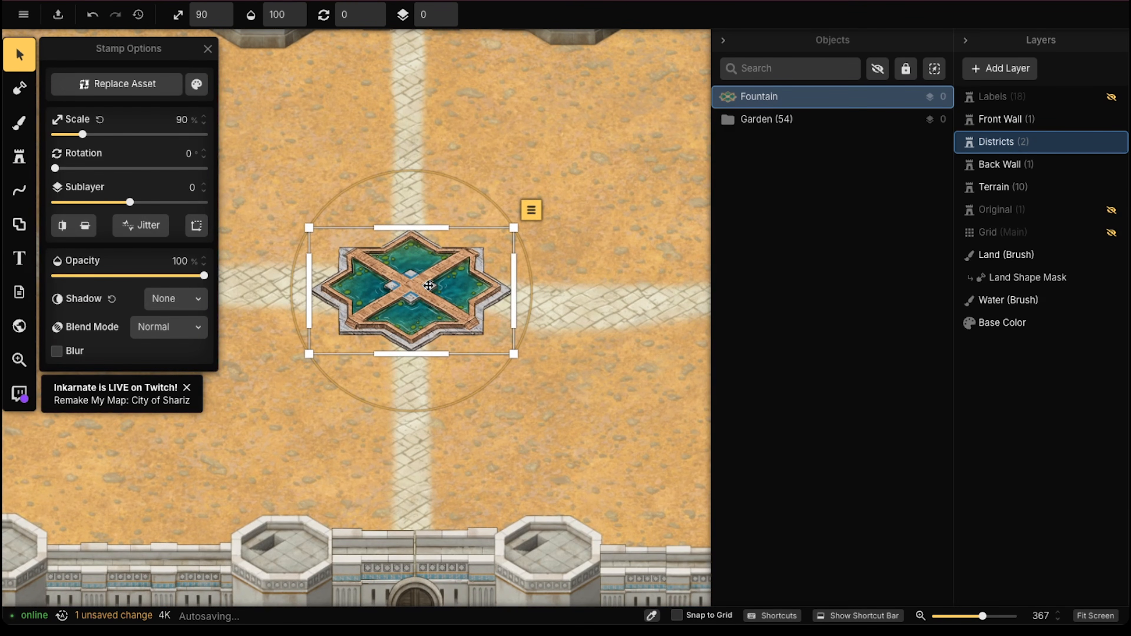
{"action": "scroll", "coordinate": [403, 287], "scroll_direction": "up", "scroll_amount": 5}
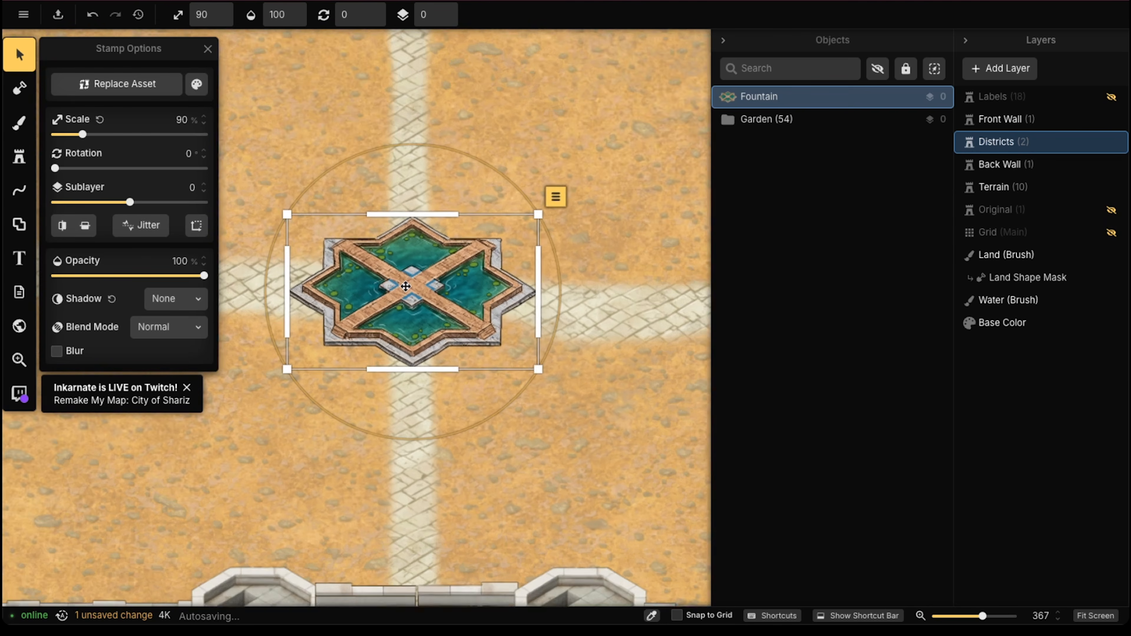
- Choose the Small Fountain on sublayer 1 and stamp it on the star pool
{"action": "key", "text": "Escape"}
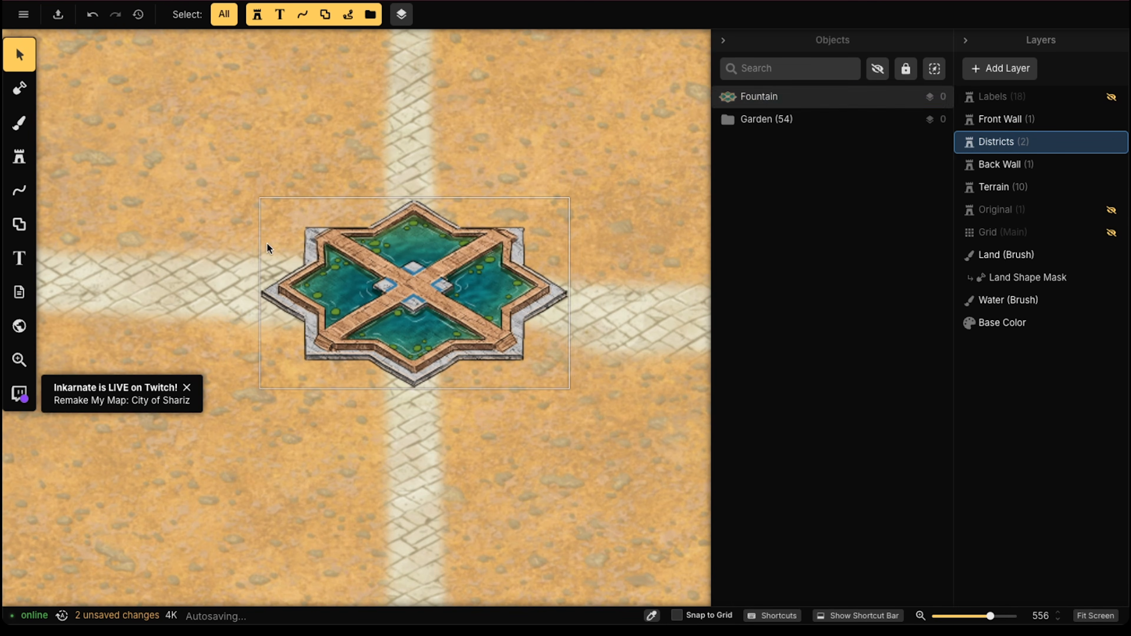
{"action": "left_click", "coordinate": [19, 157]}
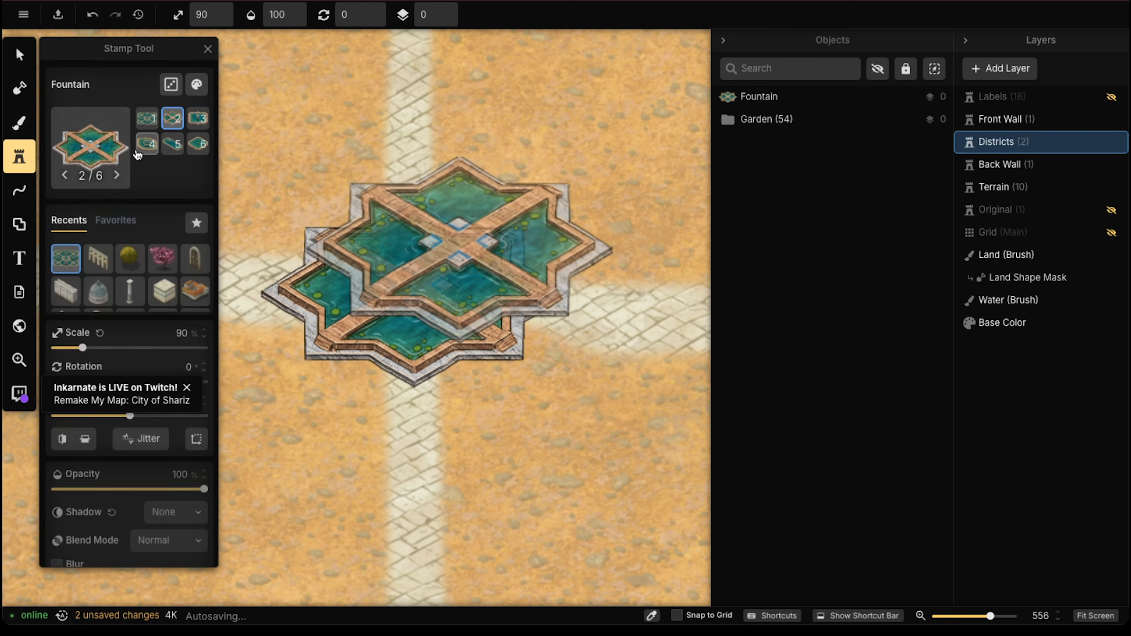
{"action": "left_click", "coordinate": [101, 135]}
{"action": "left_click", "coordinate": [455, 179]}
{"action": "left_click", "coordinate": [173, 118]}
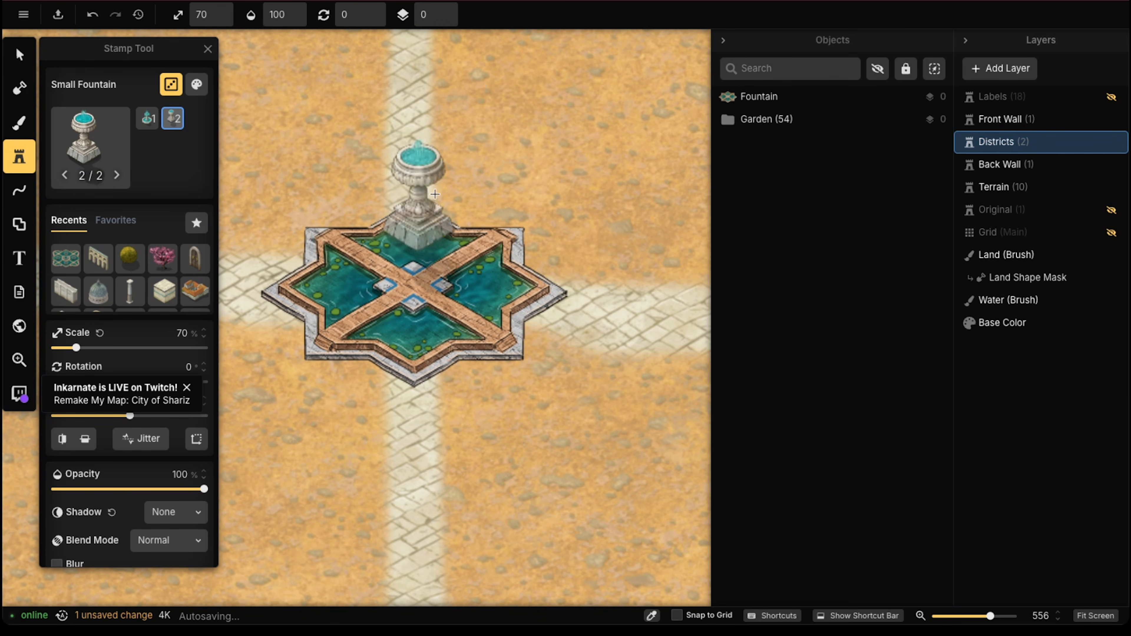
{"action": "scroll", "coordinate": [442, 13], "scroll_direction": "up", "scroll_amount": 1}
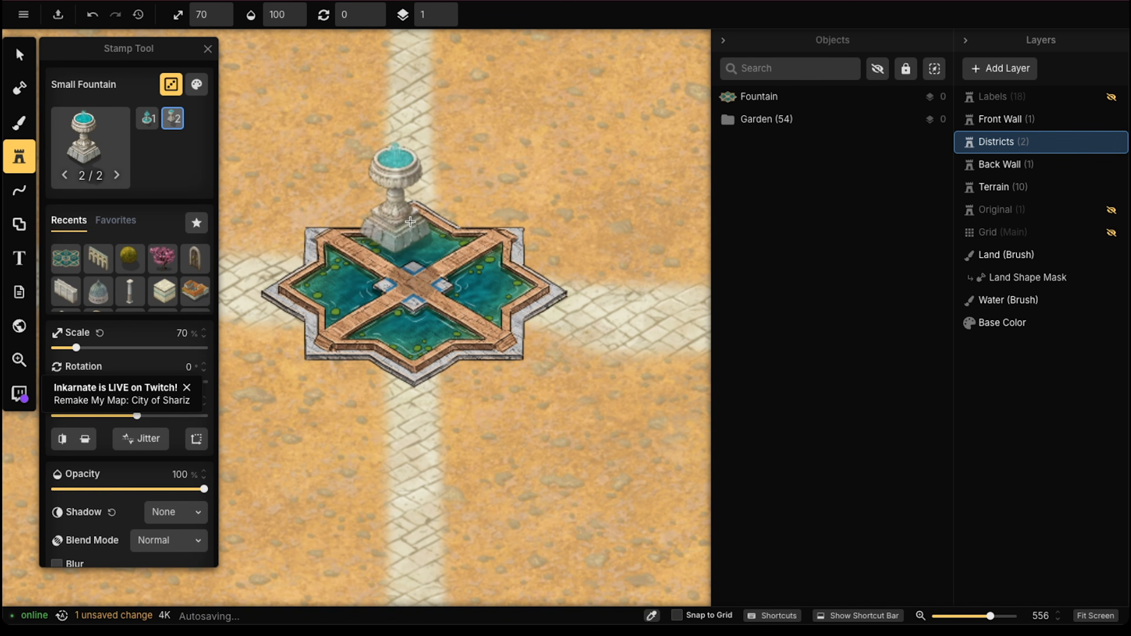
{"action": "key", "text": "1"}
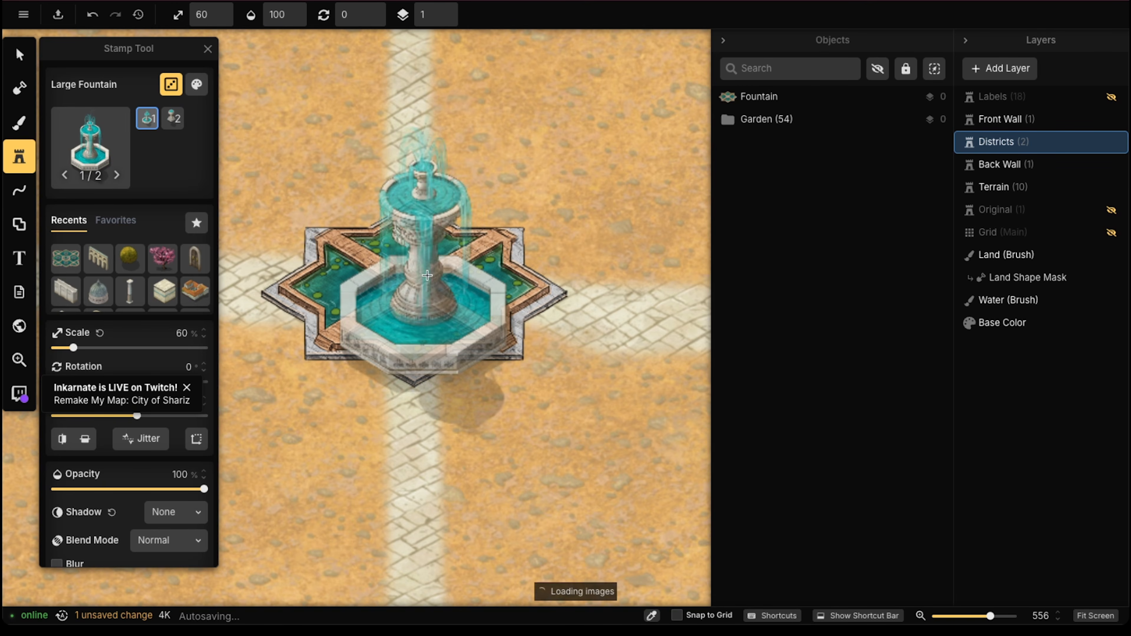
{"action": "left_click", "coordinate": [427, 276]}
- Resize the small fountain to 72% and nudge it onto the pool centre
{"action": "left_click", "coordinate": [16, 54]}
{"action": "left_click", "coordinate": [424, 250]}
{"action": "left_click_drag", "start_coordinate": [384, 207], "coordinate": [367, 184]}
{"action": "left_click_drag", "start_coordinate": [416, 256], "coordinate": [419, 259]}
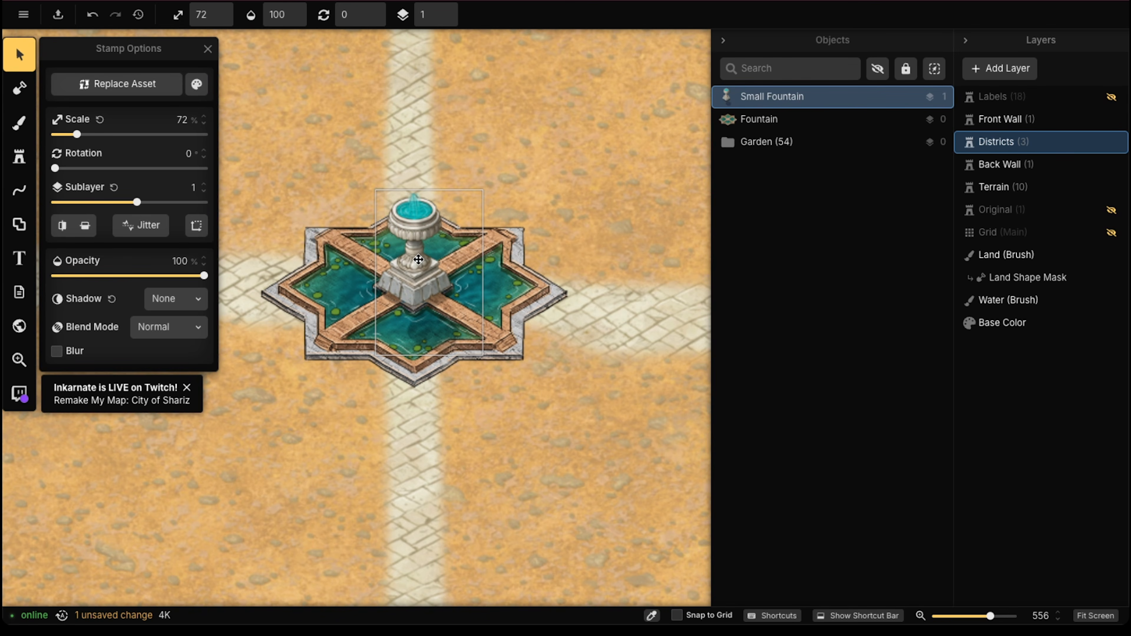
{"action": "key", "text": "Escape"}
{"action": "scroll", "coordinate": [370, 223], "scroll_direction": "down", "scroll_amount": 5}
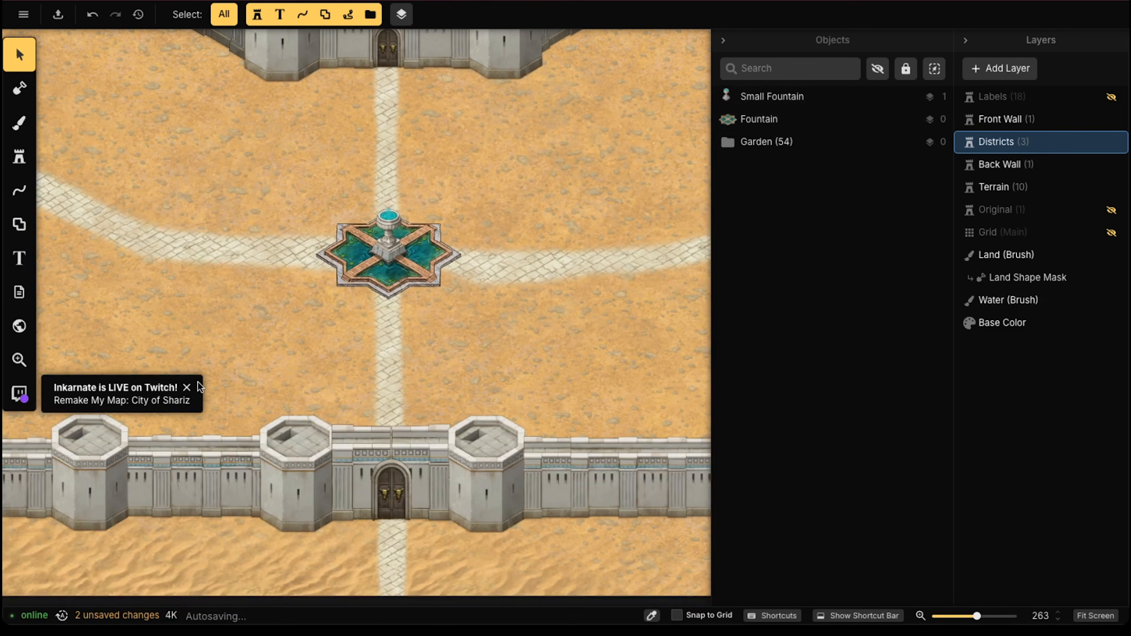
{"action": "left_click", "coordinate": [186, 387]}
- Brush pale Pavement texture around the star fountain, then toggle Labels on and off
{"action": "left_click", "coordinate": [18, 123]}
{"action": "scroll", "coordinate": [298, 217], "scroll_direction": "down", "scroll_amount": 2}
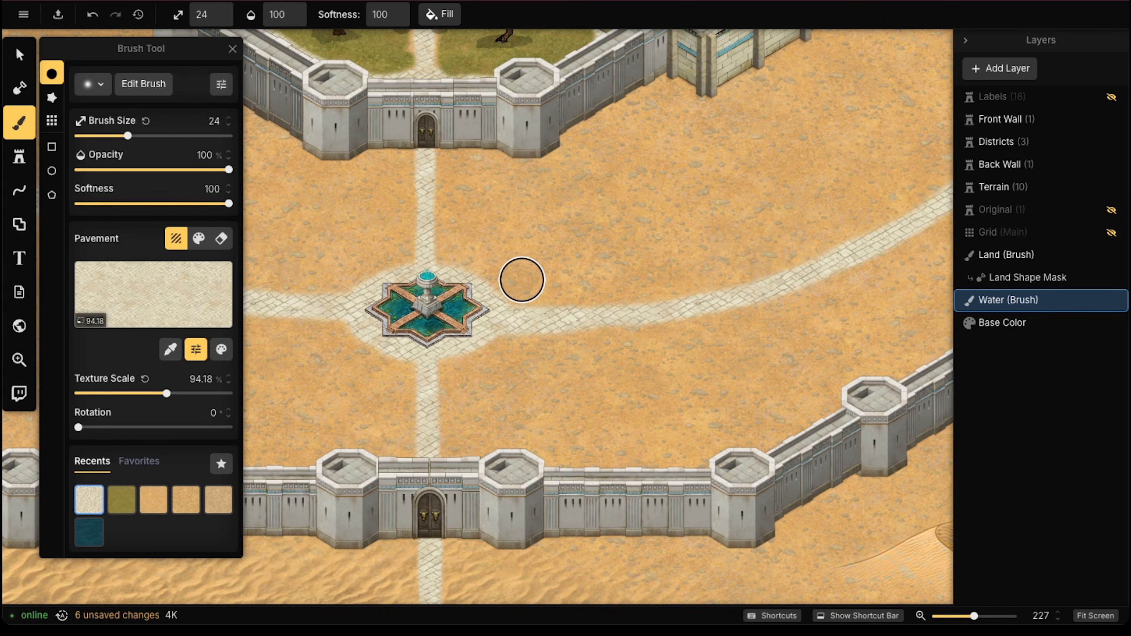
{"action": "scroll", "coordinate": [460, 250], "scroll_direction": "down", "scroll_amount": 2}
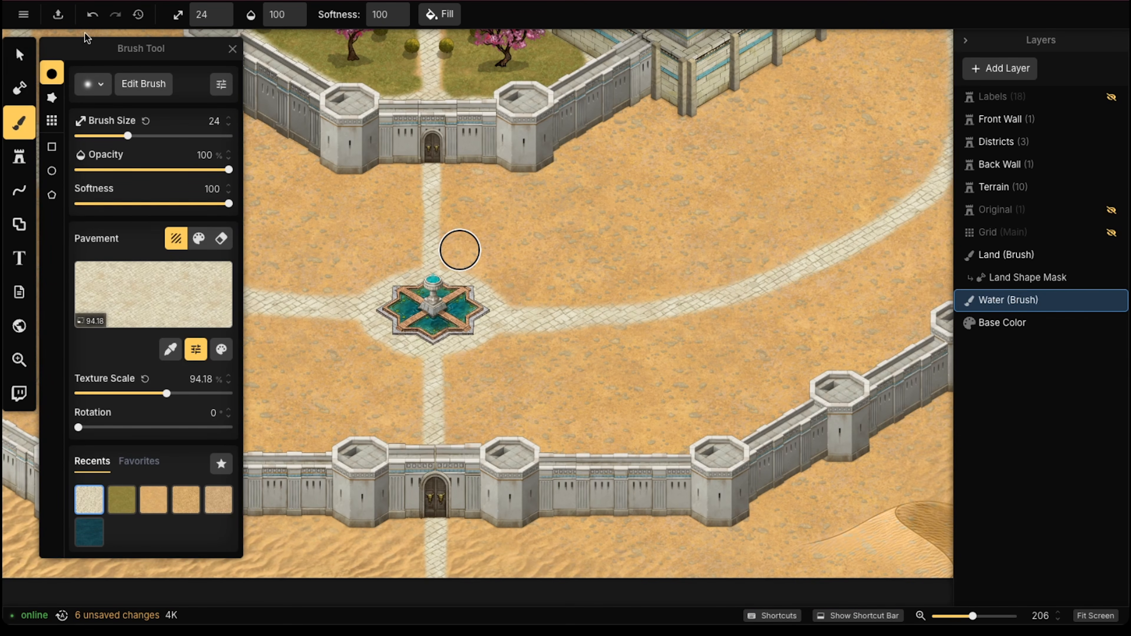
{"action": "left_click", "coordinate": [27, 53]}
{"action": "scroll", "coordinate": [361, 222], "scroll_direction": "down", "scroll_amount": 2}
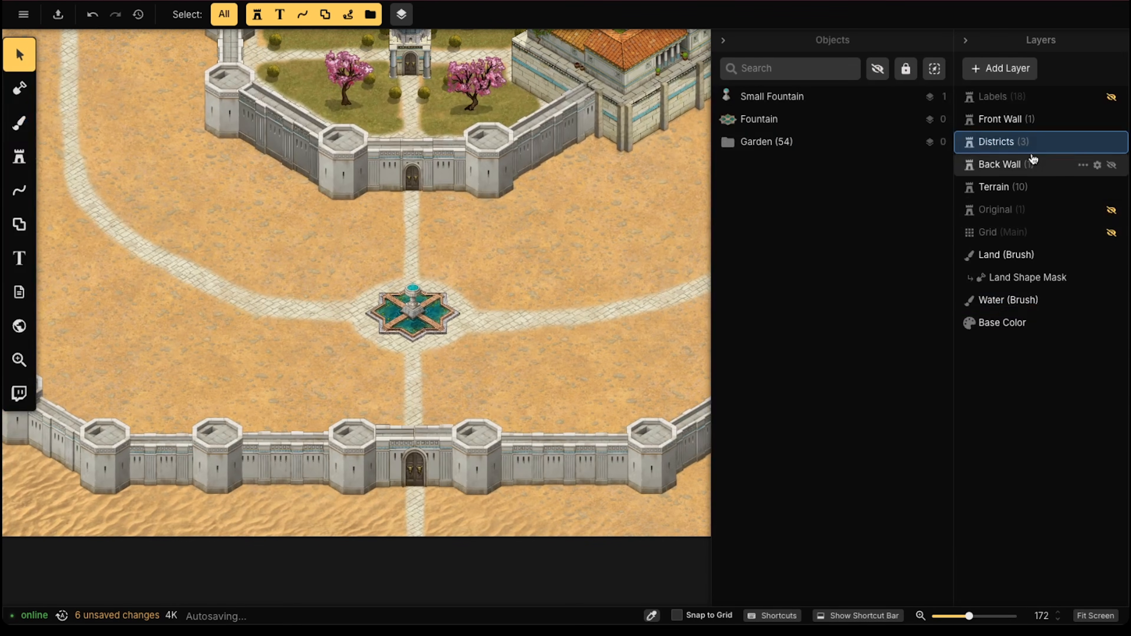
{"action": "left_click", "coordinate": [1112, 97]}
{"action": "left_click", "coordinate": [1111, 98]}
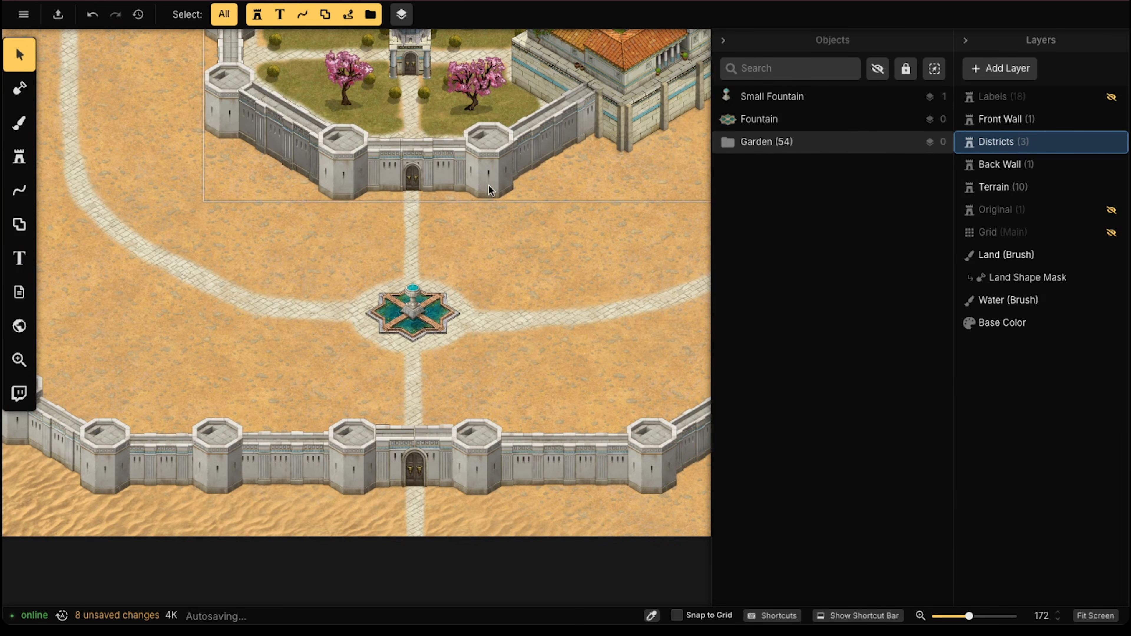
{"action": "scroll", "coordinate": [414, 296], "scroll_direction": "up", "scroll_amount": 3}
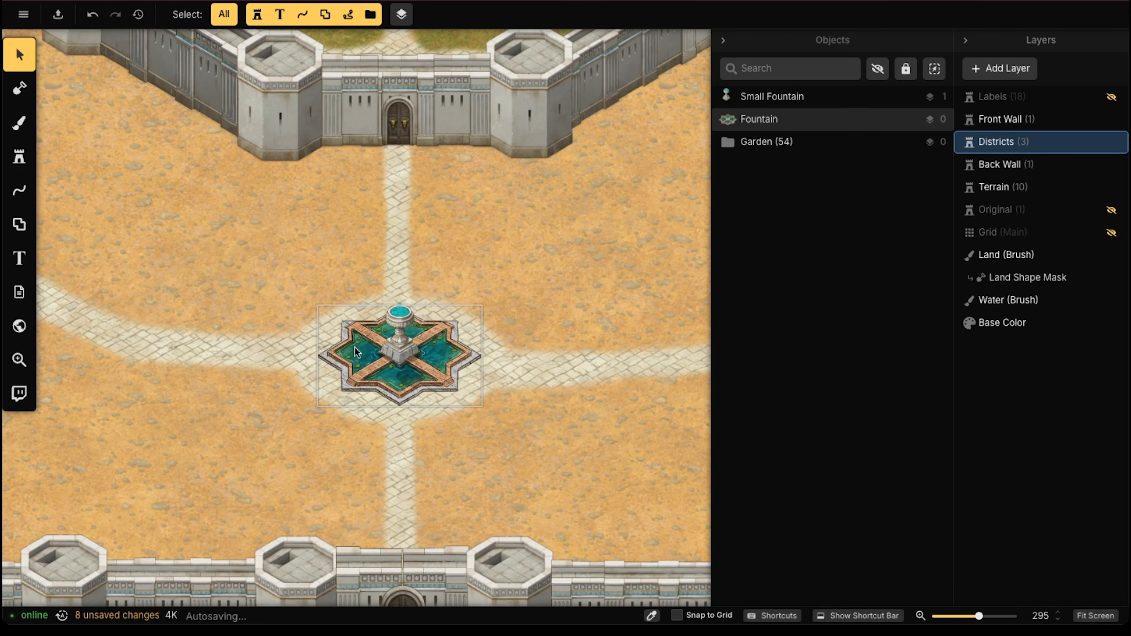
- Search the catalog for statues and place a Small Statue warrior beside the fountain
{"action": "left_click", "coordinate": [31, 171]}
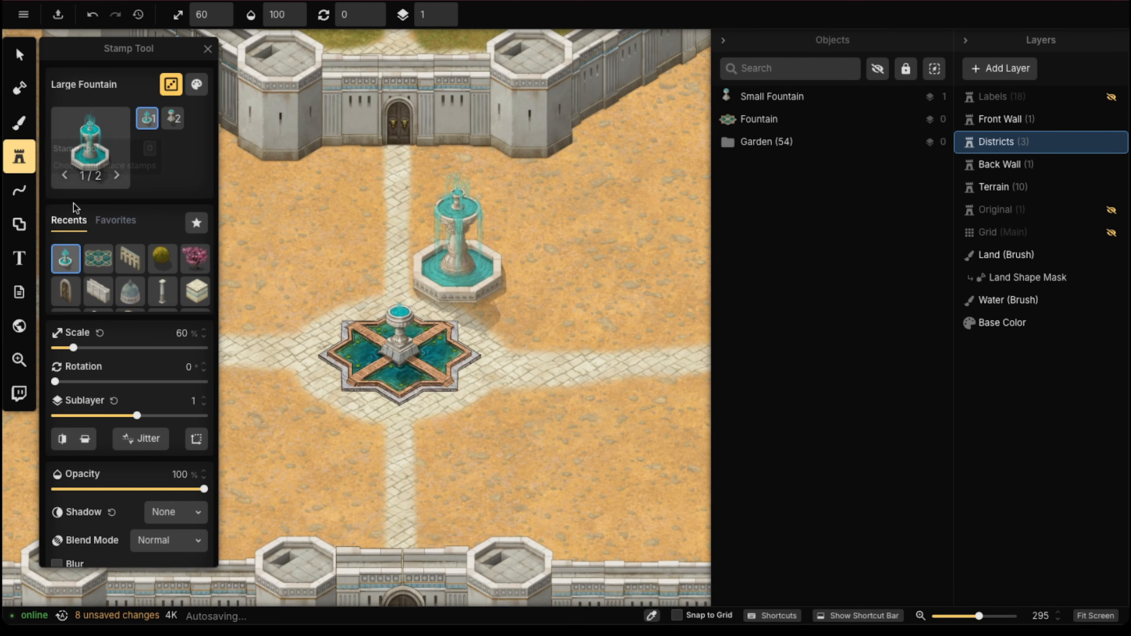
{"action": "left_click", "coordinate": [91, 165]}
{"action": "type", "text": "statue"}
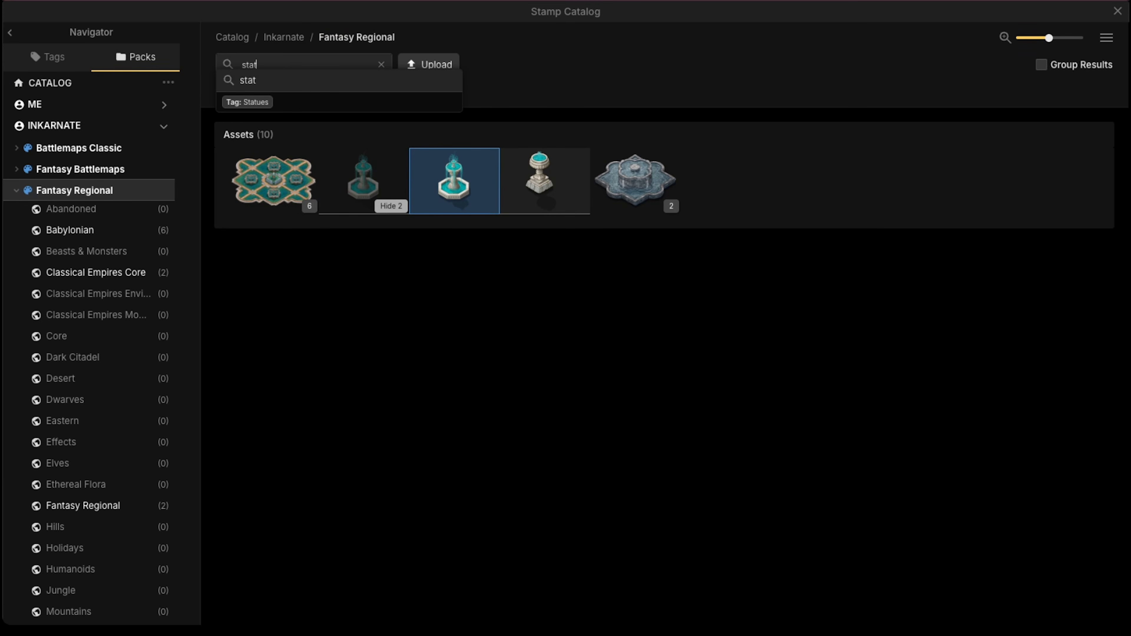
{"action": "key", "text": "Return"}
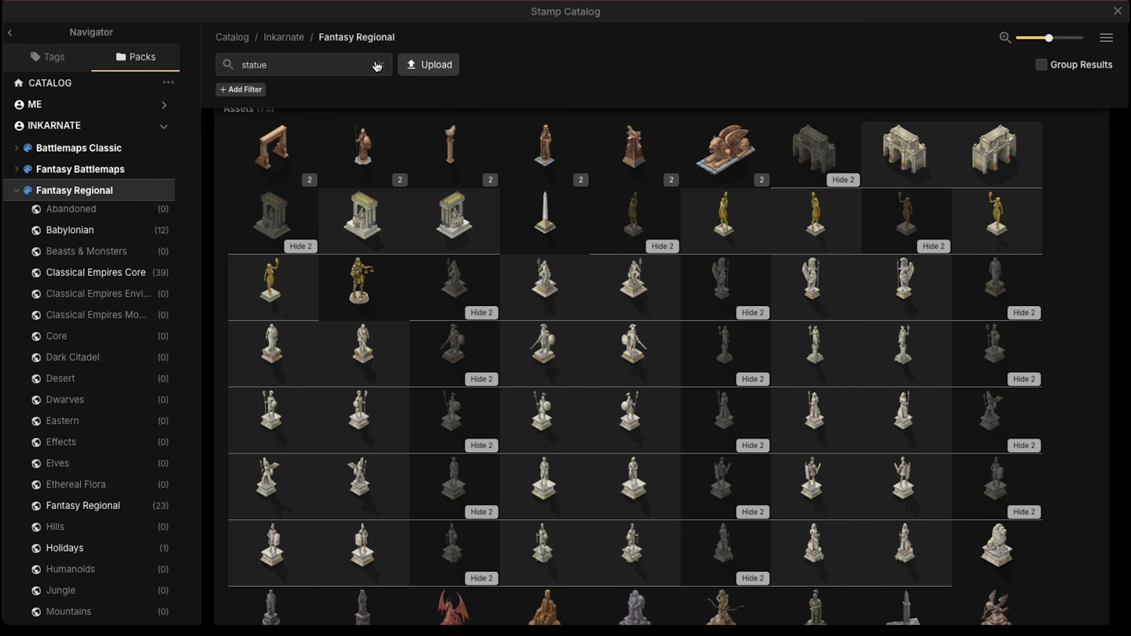
{"action": "scroll", "coordinate": [548, 343], "scroll_direction": "down", "scroll_amount": 1}
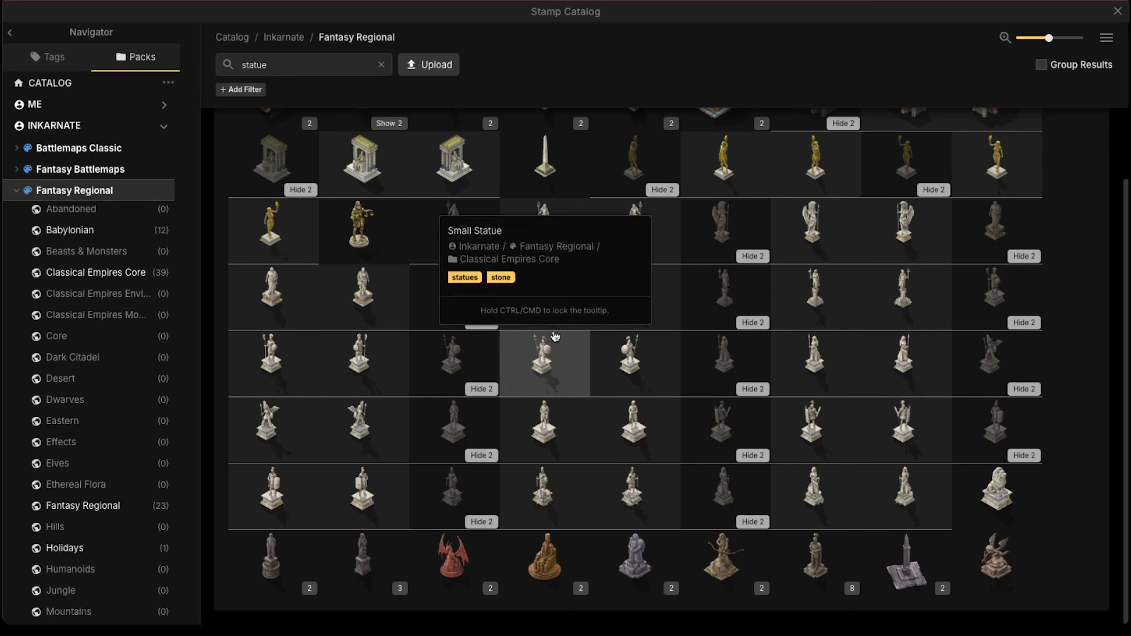
{"action": "type", "text": "classical"}
{"action": "key", "text": "Return"}
{"action": "scroll", "coordinate": [715, 327], "scroll_direction": "down", "scroll_amount": 5}
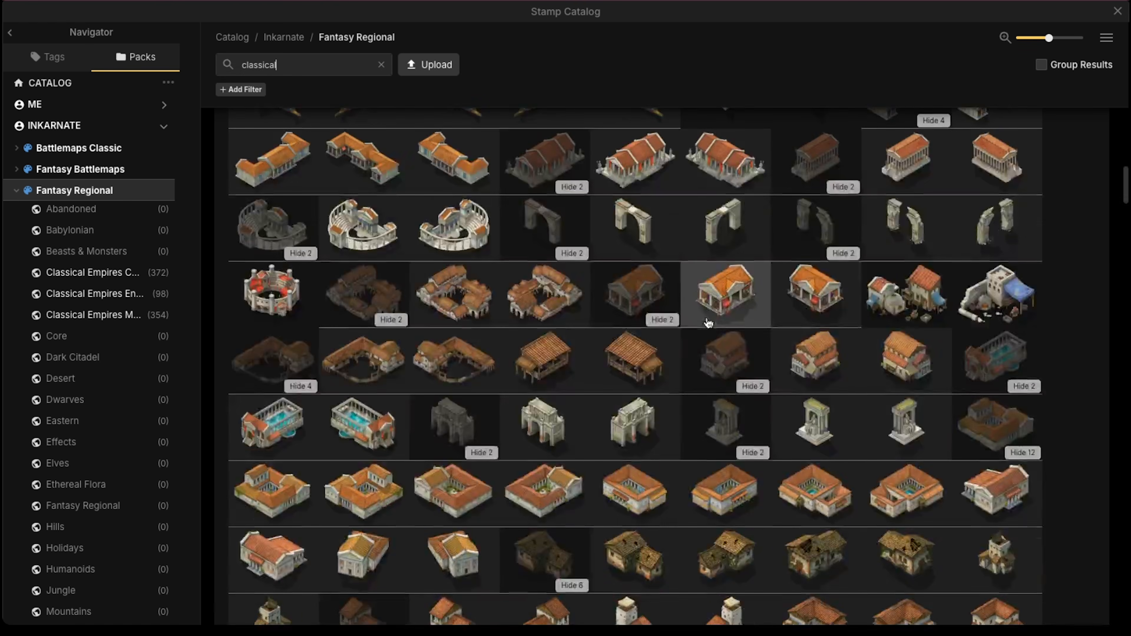
{"action": "scroll", "coordinate": [715, 327], "scroll_direction": "down", "scroll_amount": 4}
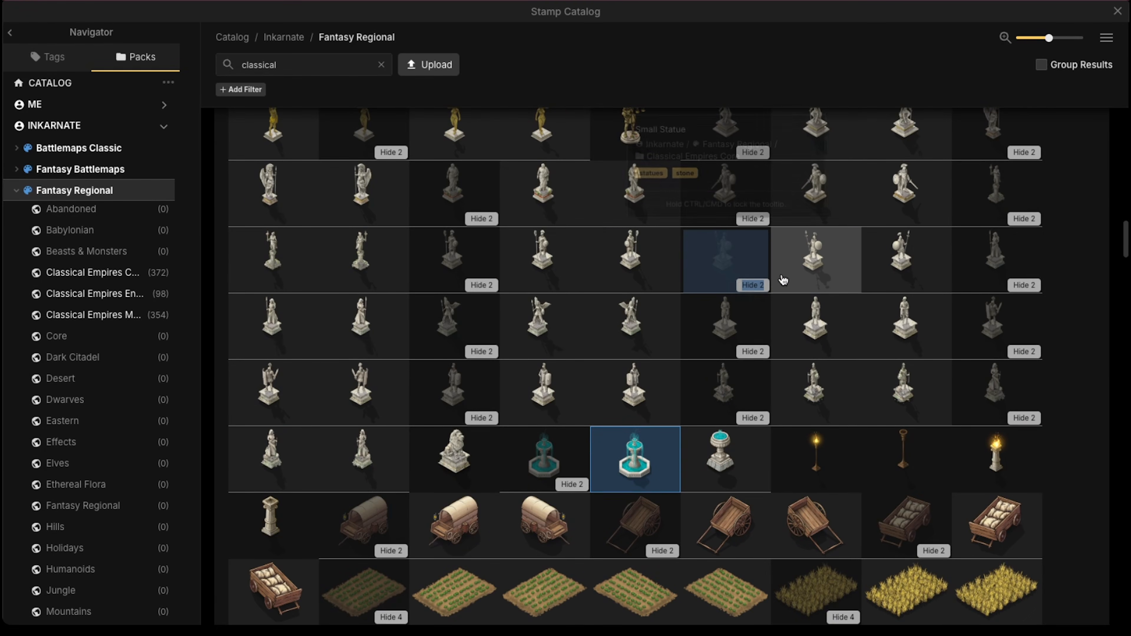
{"action": "left_click", "coordinate": [804, 270]}
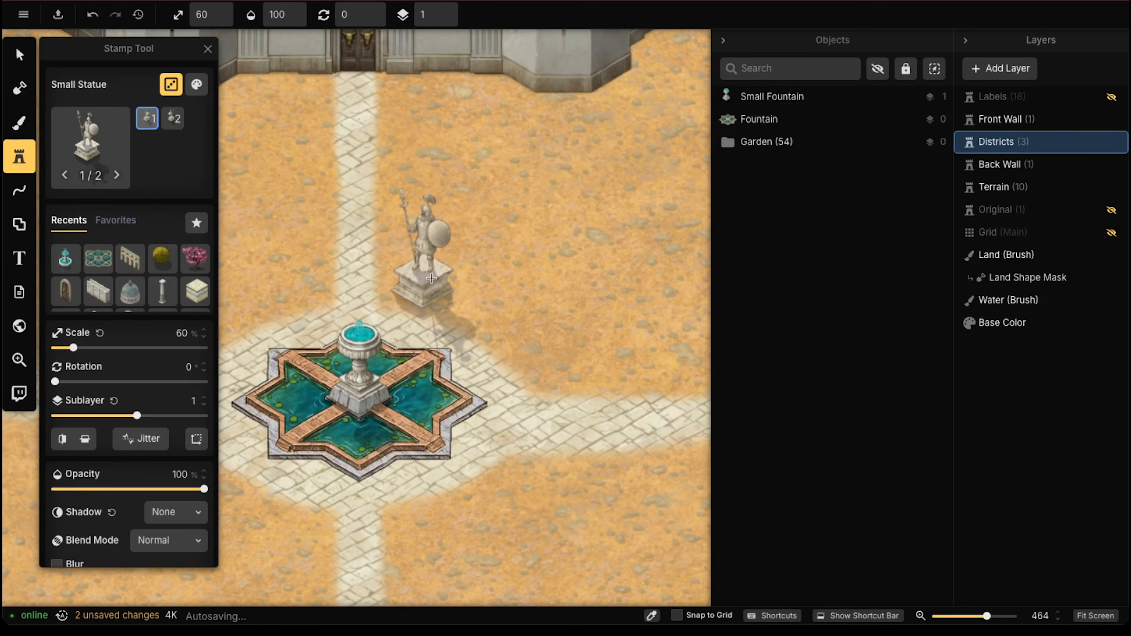
{"action": "left_click", "coordinate": [401, 279]}
- Stamp robed, winged and standing Small Statue variants around the plaza
{"action": "left_click", "coordinate": [111, 144]}
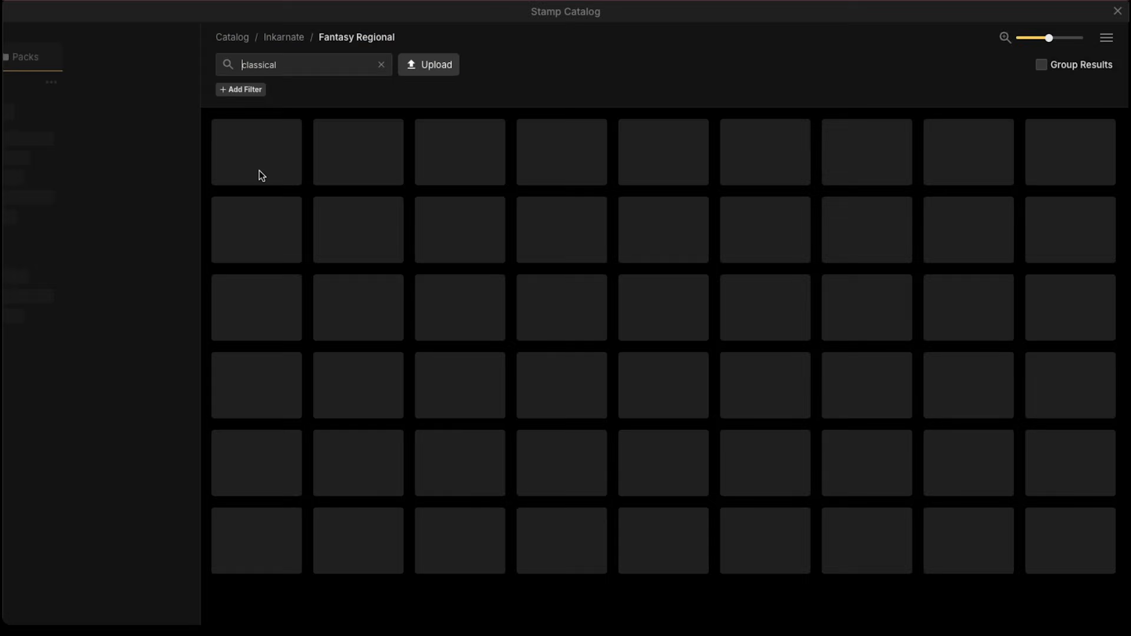
{"action": "left_click", "coordinate": [992, 246]}
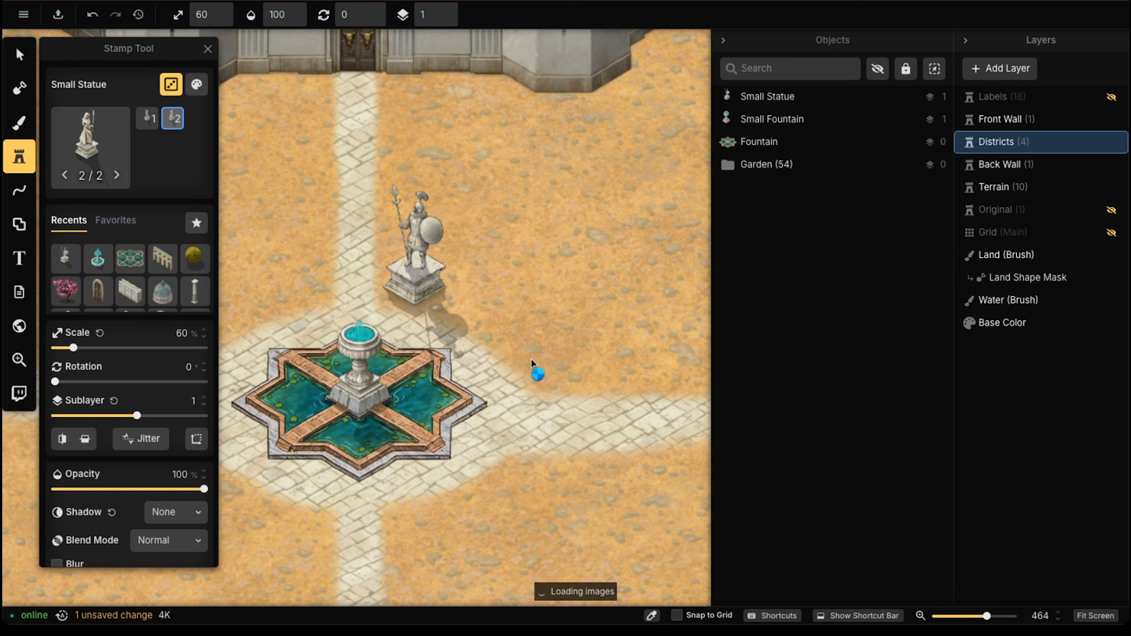
{"action": "left_click", "coordinate": [528, 344]}
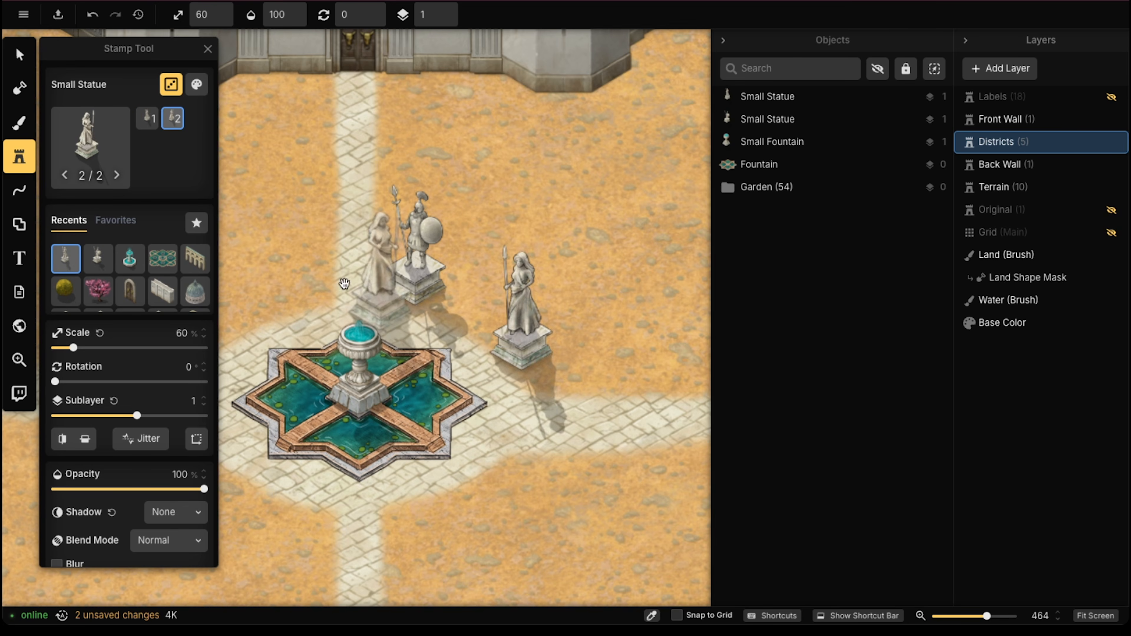
{"action": "scroll", "coordinate": [387, 272], "scroll_direction": "left", "scroll_amount": 3}
{"action": "key", "text": "c"}
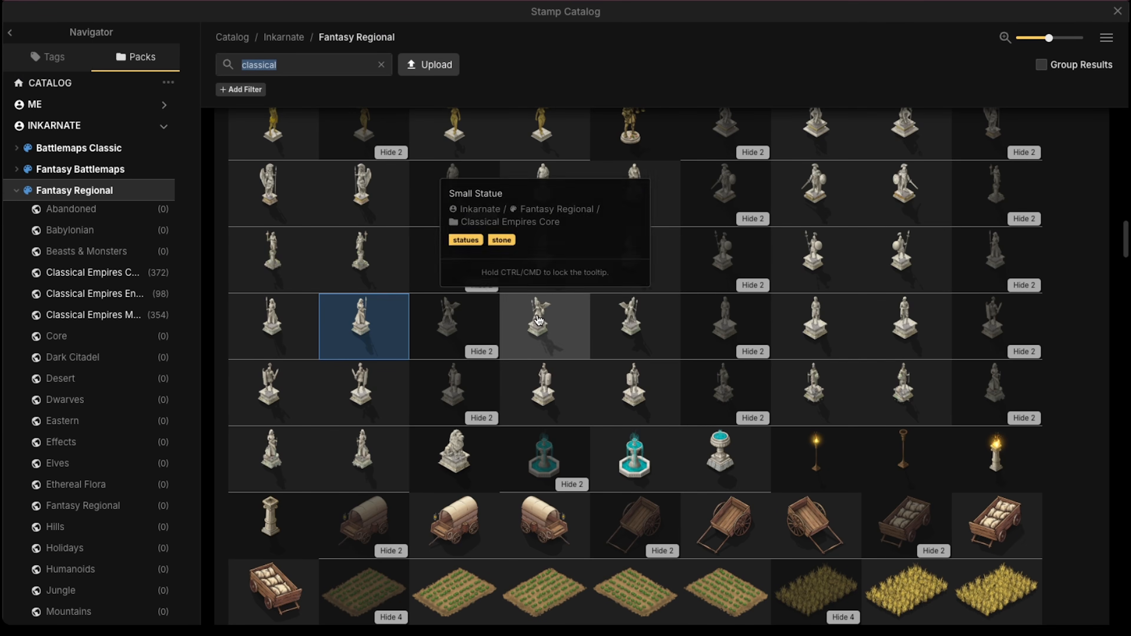
{"action": "left_click", "coordinate": [555, 310]}
{"action": "left_click", "coordinate": [440, 261]}
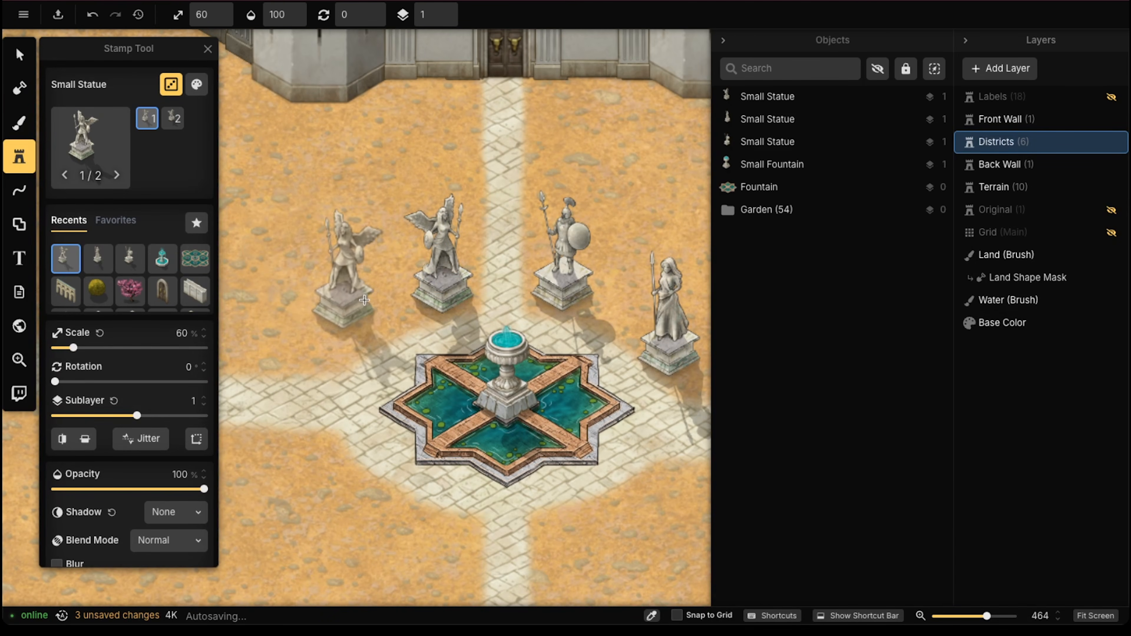
{"action": "key", "text": "c"}
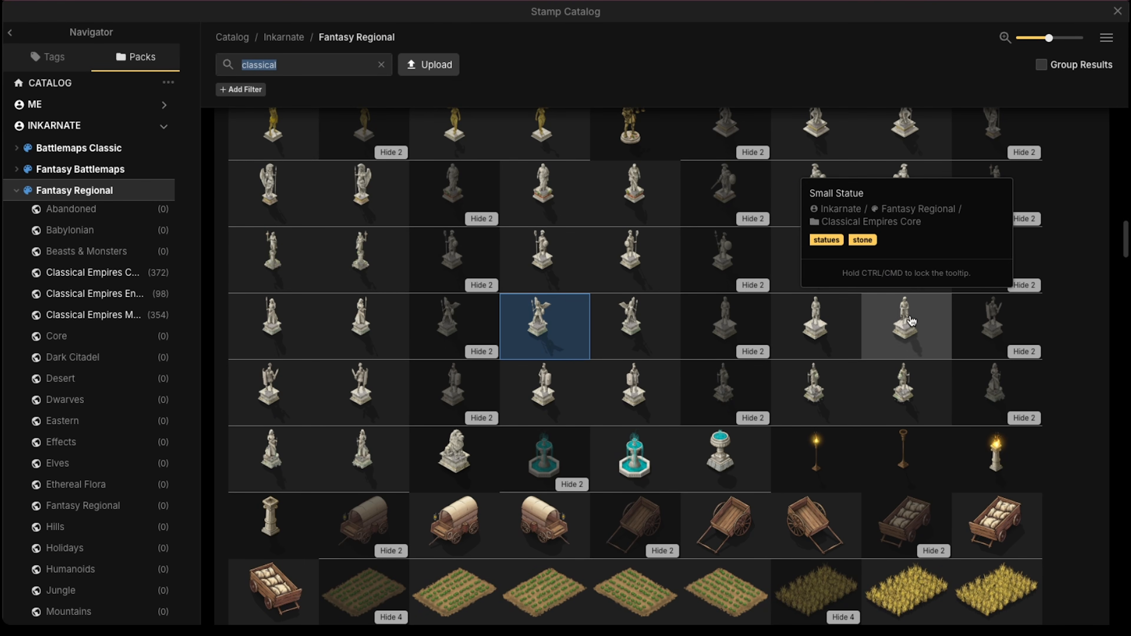
{"action": "left_click", "coordinate": [828, 320]}
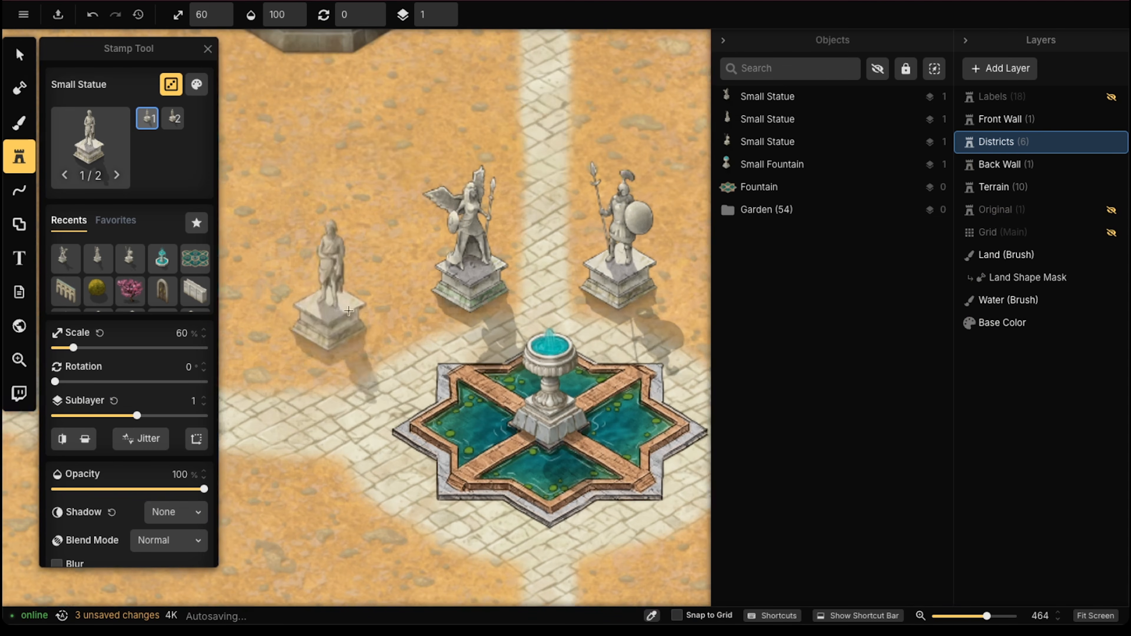
{"action": "key", "text": "Right"}
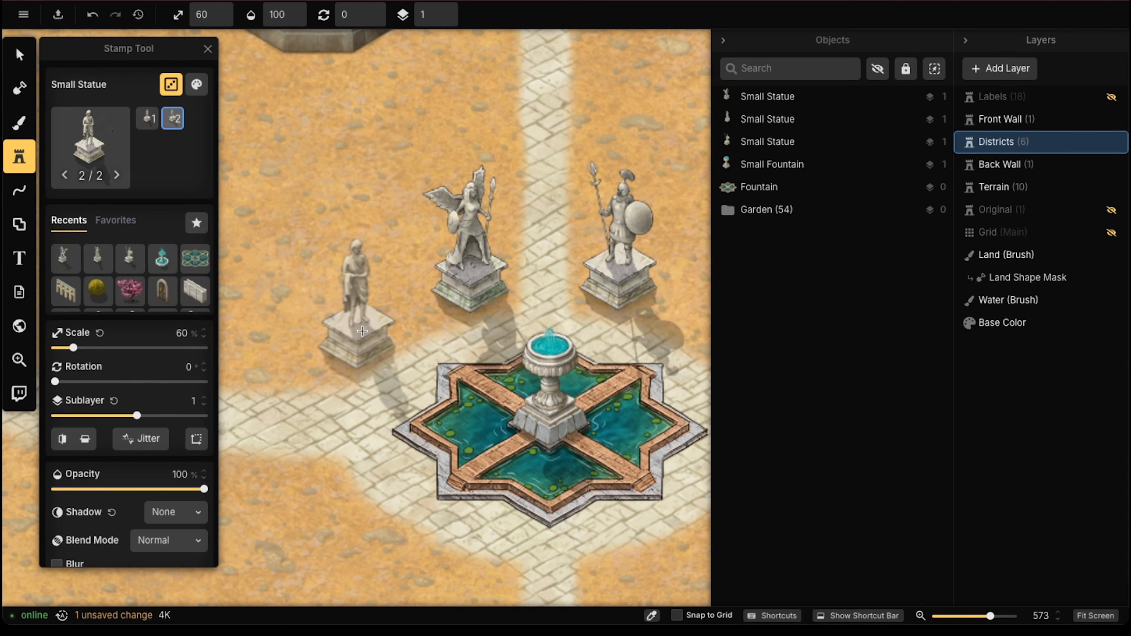
{"action": "left_click", "coordinate": [362, 331]}
{"action": "scroll", "coordinate": [334, 223], "scroll_direction": "down", "scroll_amount": 5}
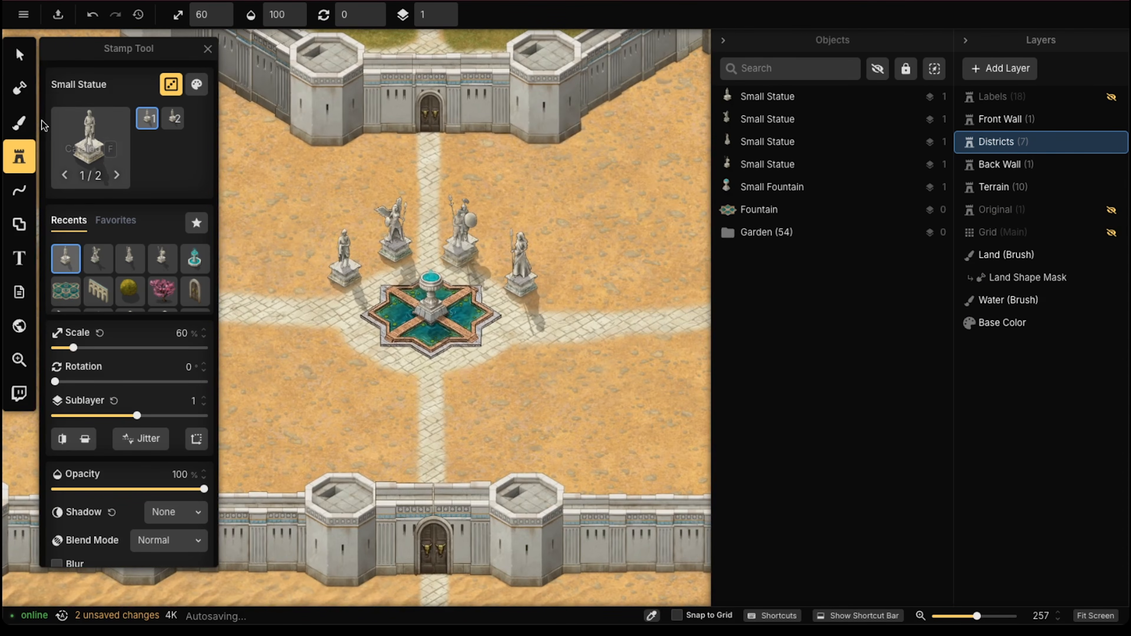
- Select each of the four plaza statues in turn, then clear the selection
{"action": "left_click", "coordinate": [19, 55]}
{"action": "left_click", "coordinate": [362, 262]}
{"action": "left_click", "coordinate": [390, 243]}
{"action": "left_click", "coordinate": [472, 245]}
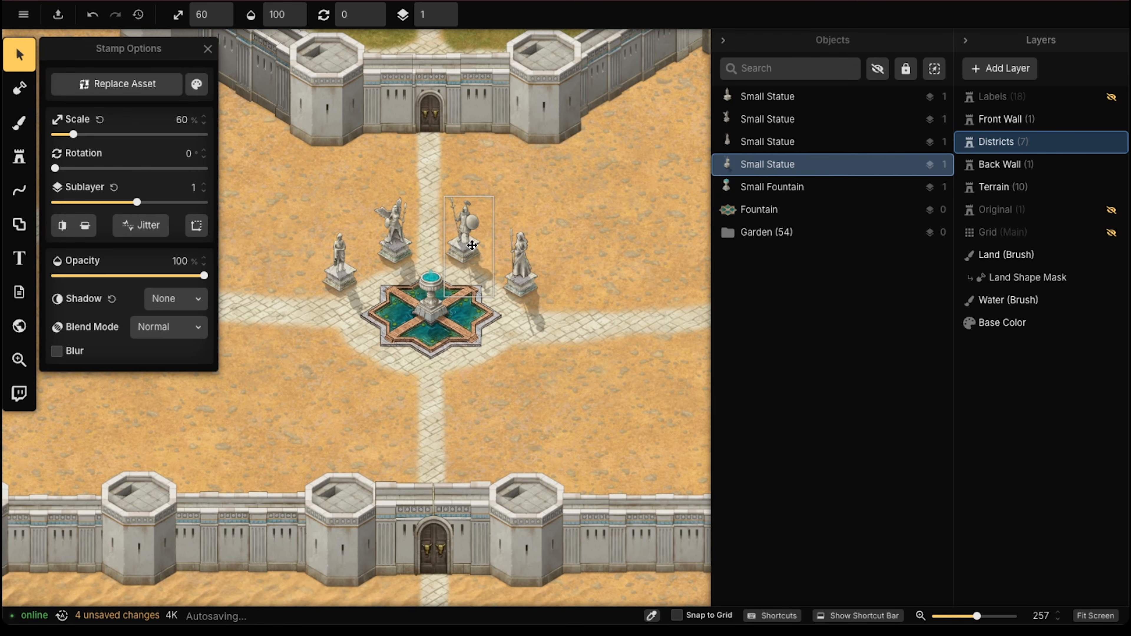
{"action": "left_click", "coordinate": [523, 268]}
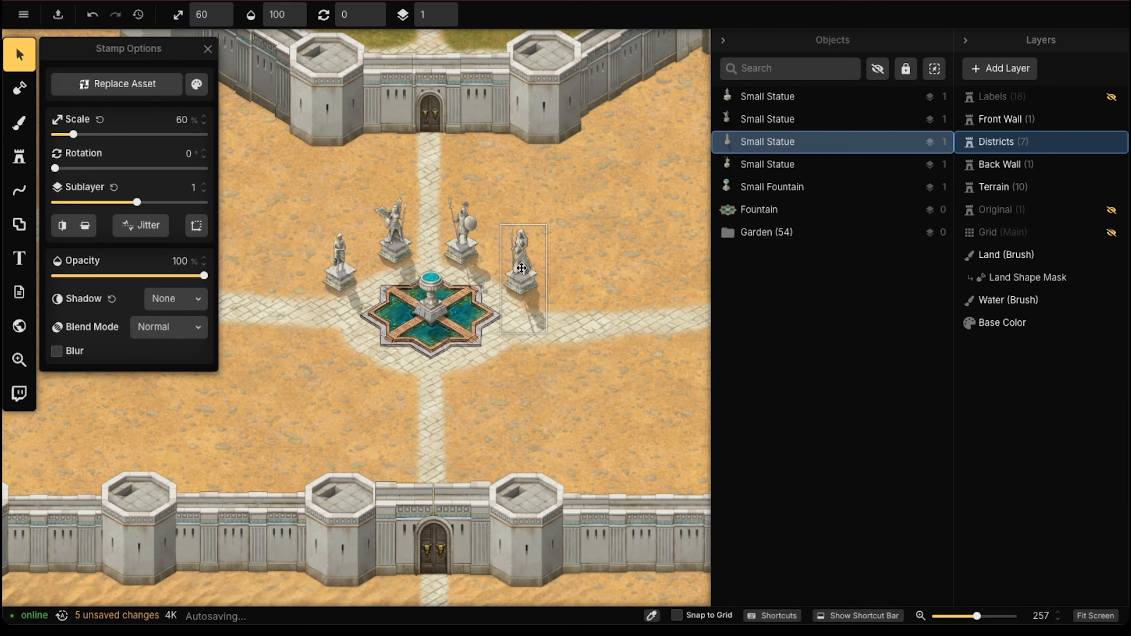
{"action": "key", "text": "Escape"}
- Show the Original reference map layer to compare the statues, then hide it again
{"action": "scroll", "coordinate": [374, 234], "scroll_direction": "down", "scroll_amount": 3}
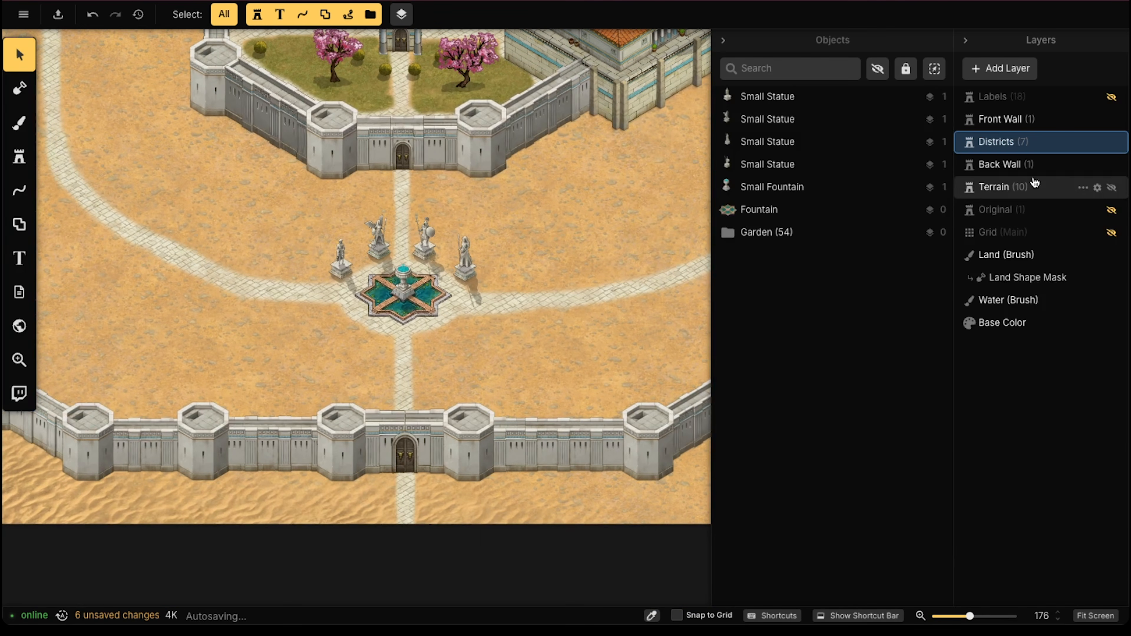
{"action": "left_click", "coordinate": [1112, 211]}
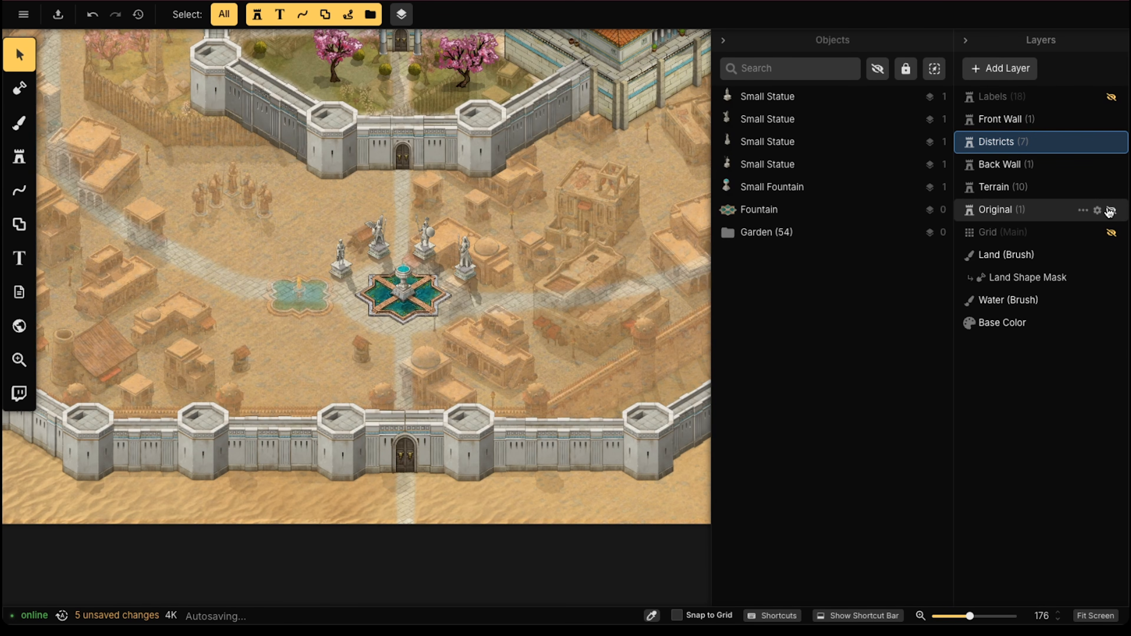
{"action": "left_click", "coordinate": [1112, 210]}
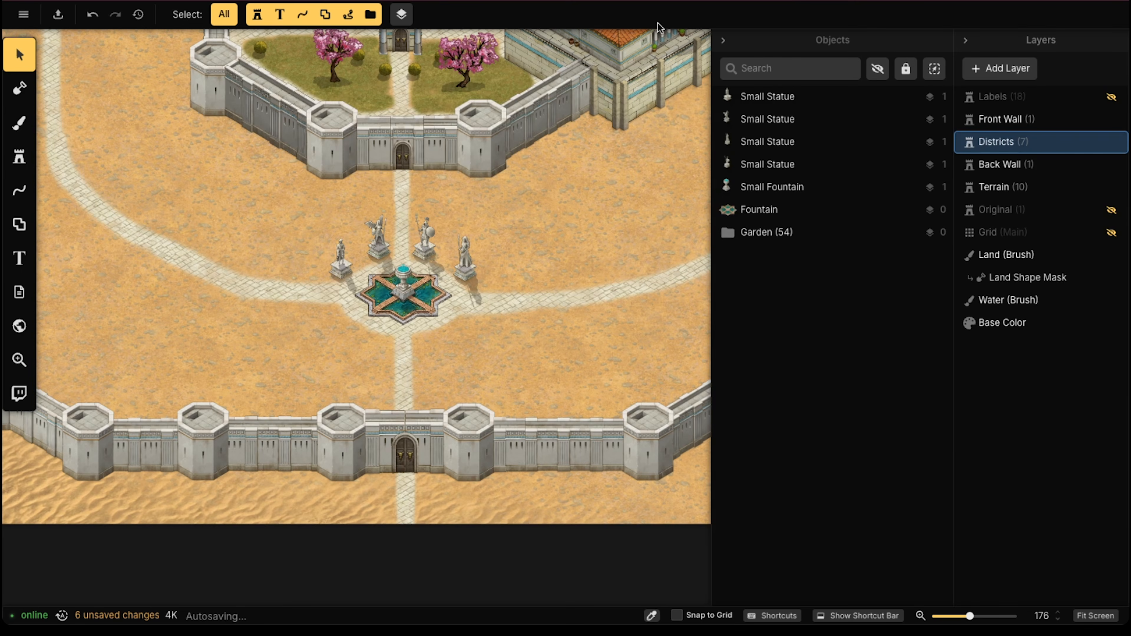
{"action": "scroll", "coordinate": [276, 211], "scroll_direction": "down", "scroll_amount": 2}
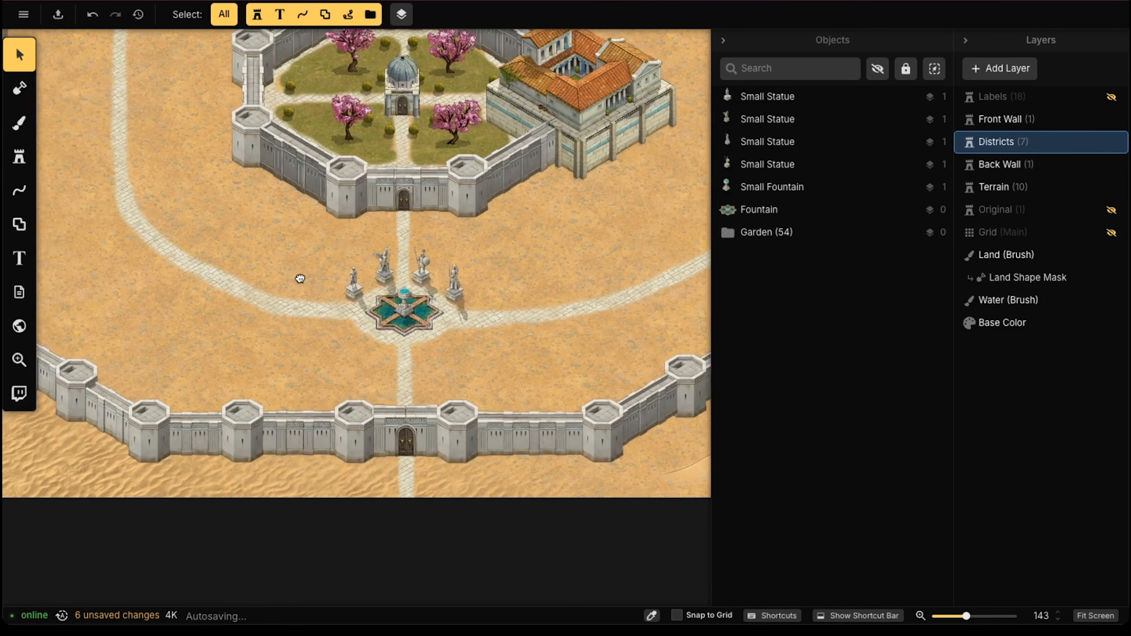
{"action": "scroll", "coordinate": [392, 300], "scroll_direction": "down", "scroll_amount": 2}
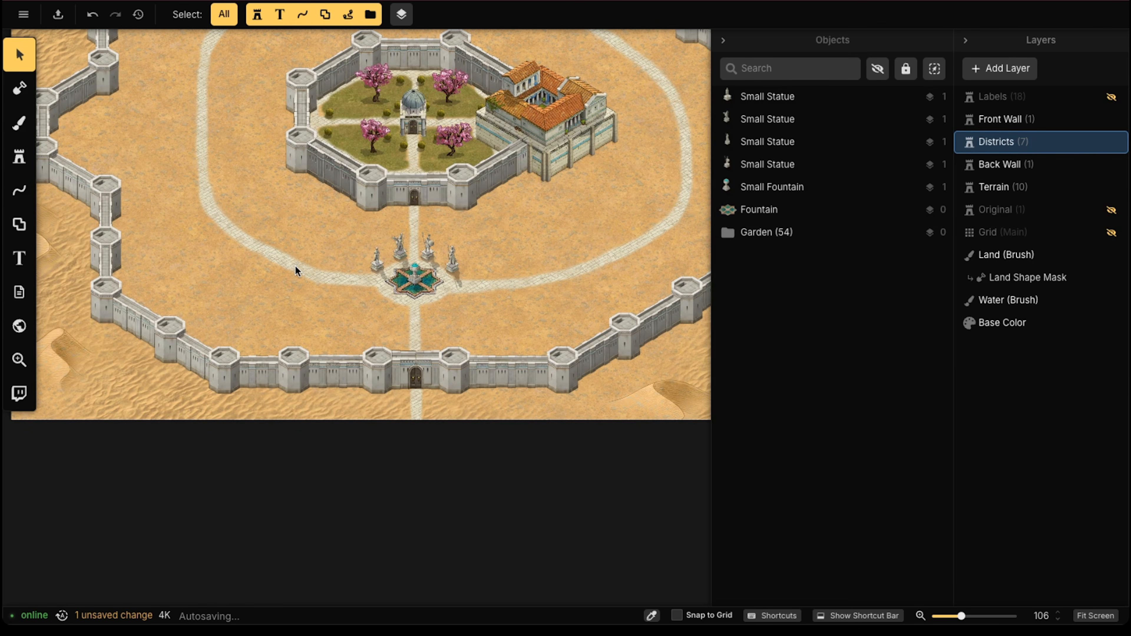
- Reselect the leftmost statue, then return to the Stamp Tool and browse the asset catalog
{"action": "left_click", "coordinate": [379, 264]}
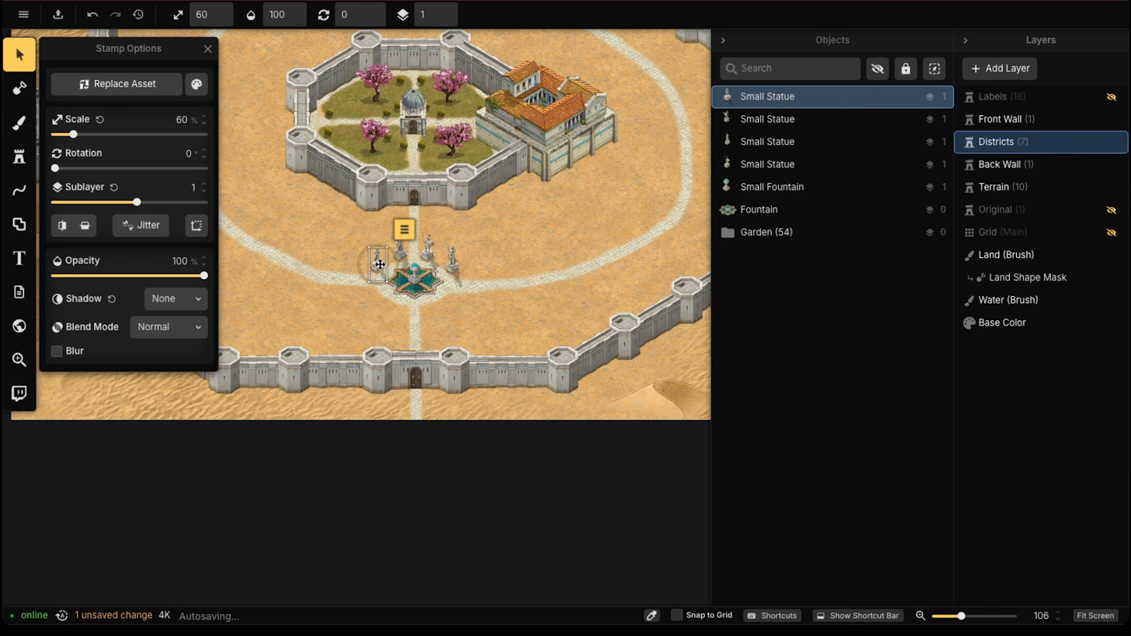
{"action": "left_click", "coordinate": [19, 155]}
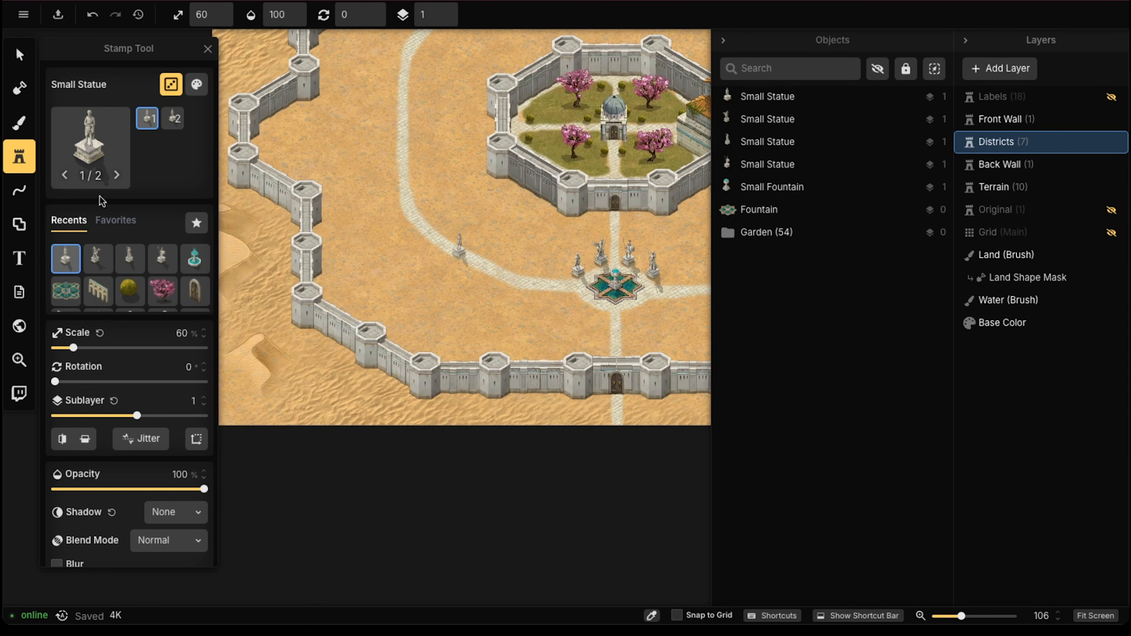
{"action": "left_click", "coordinate": [89, 143]}
{"action": "scroll", "coordinate": [392, 245], "scroll_direction": "down", "scroll_amount": 5}
{"action": "scroll", "coordinate": [392, 245], "scroll_direction": "down", "scroll_amount": 5}
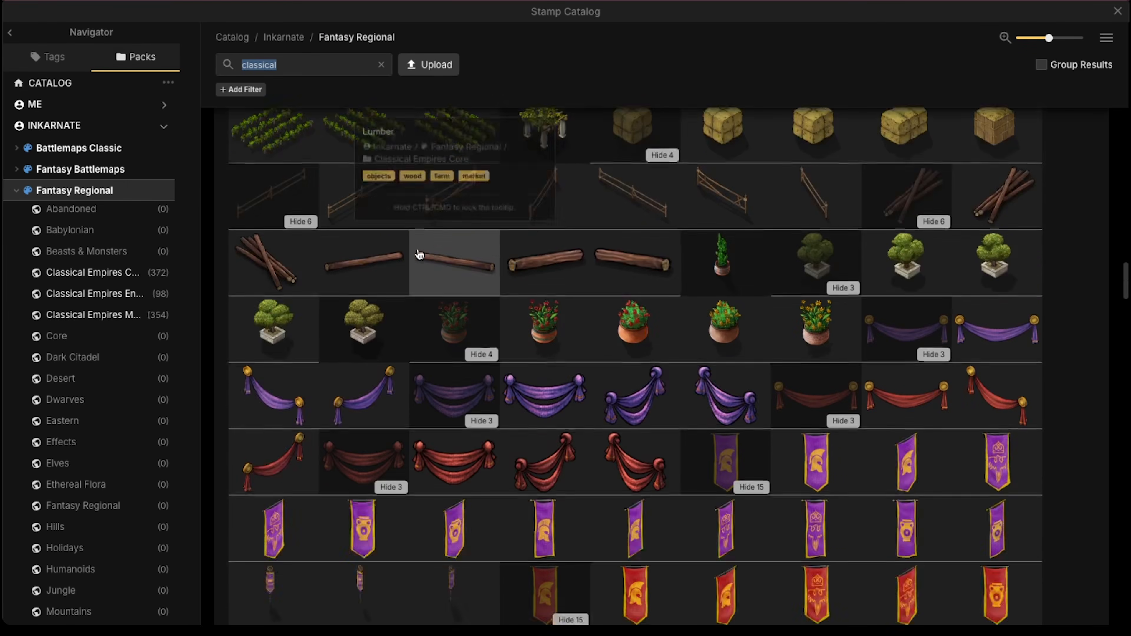
{"action": "key", "text": "Escape"}
- Pick the Rich House stamp, set its size to 50, and stamp it onto the map
{"action": "left_click", "coordinate": [191, 273]}
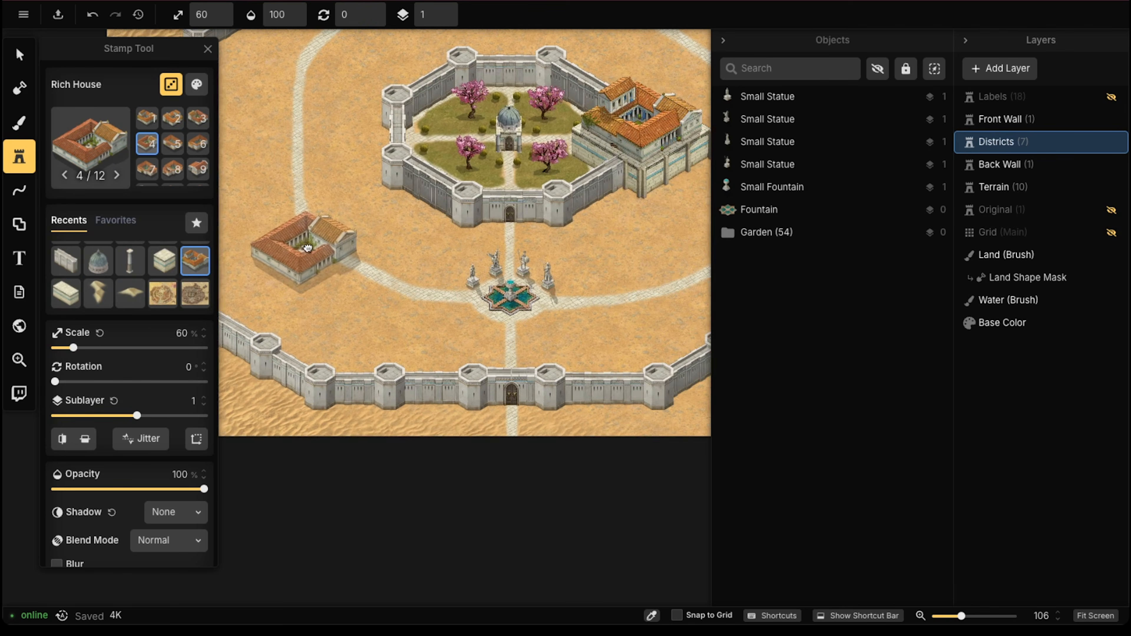
{"action": "left_click_drag", "start_coordinate": [356, 241], "coordinate": [440, 209]}
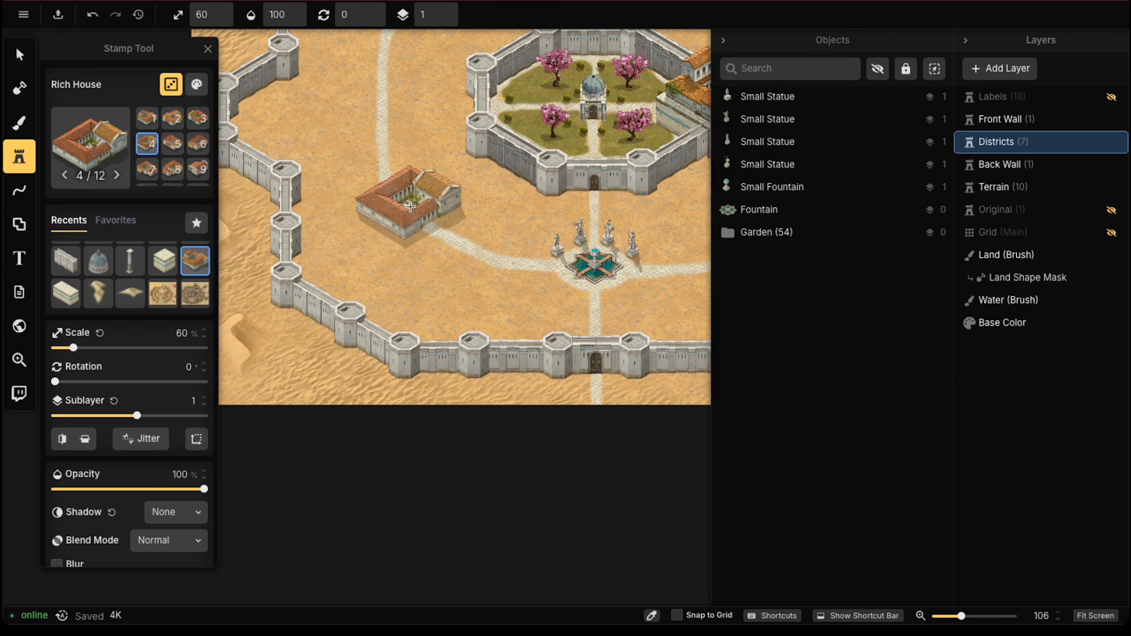
{"action": "scroll", "coordinate": [391, 207], "scroll_direction": "up", "scroll_amount": 5}
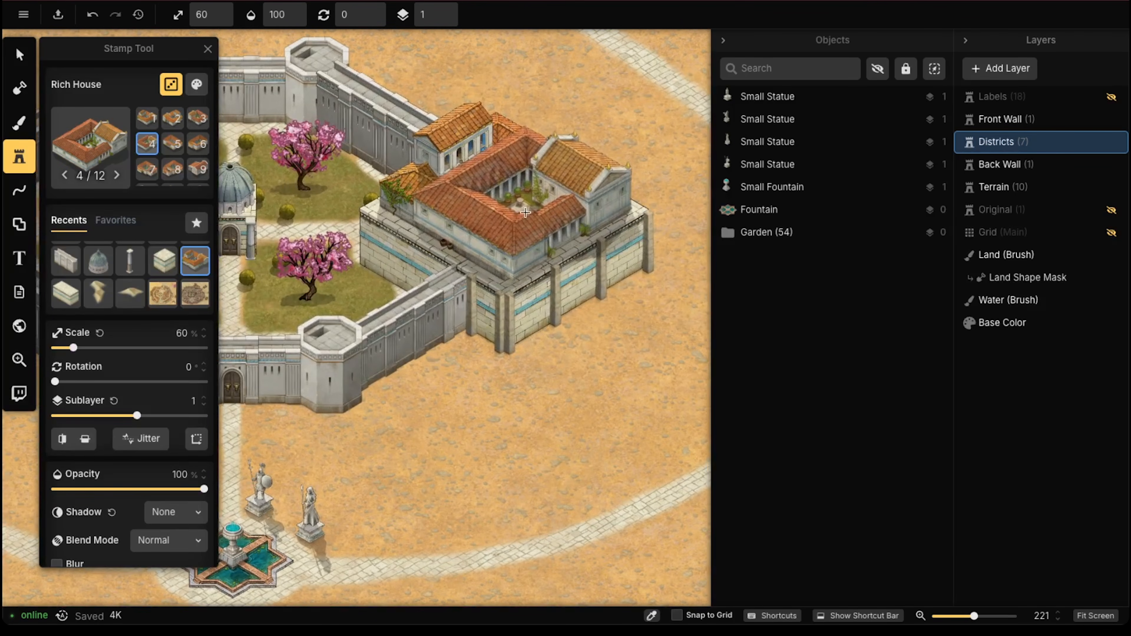
{"action": "key", "text": "bracketleft"}
{"action": "key", "text": "bracketleft"}
{"action": "key", "text": "bracketright"}
{"action": "left_click", "coordinate": [473, 193]}
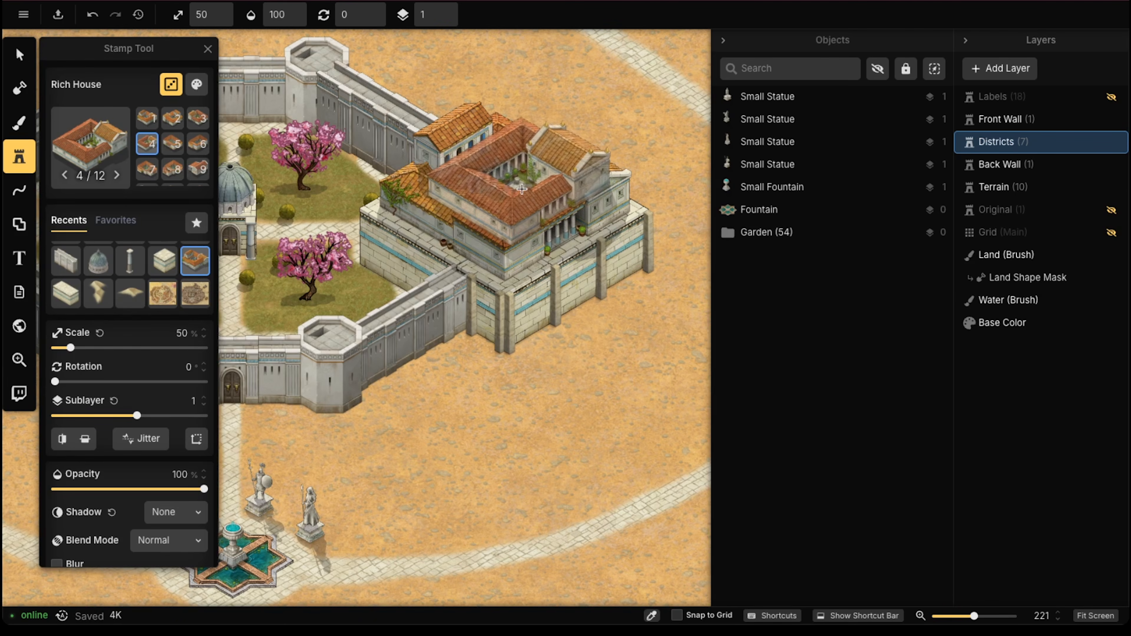
{"action": "scroll", "coordinate": [600, 308], "scroll_direction": "up", "scroll_amount": 1}
{"action": "left_click", "coordinate": [613, 364]}
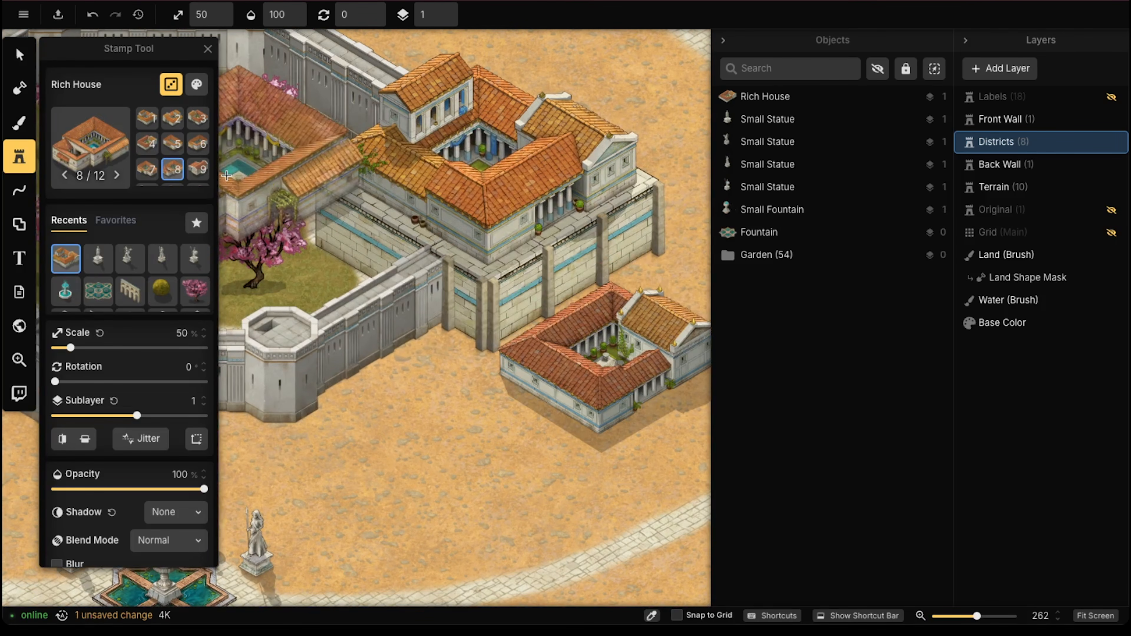
- Drag the new Rich House inside the ring road, west of the fountain plaza
{"action": "left_click", "coordinate": [27, 56]}
{"action": "left_click_drag", "start_coordinate": [661, 306], "coordinate": [660, 114]}
{"action": "left_click_drag", "start_coordinate": [589, 144], "coordinate": [523, 165]}
{"action": "scroll", "coordinate": [494, 149], "scroll_direction": "down", "scroll_amount": 4}
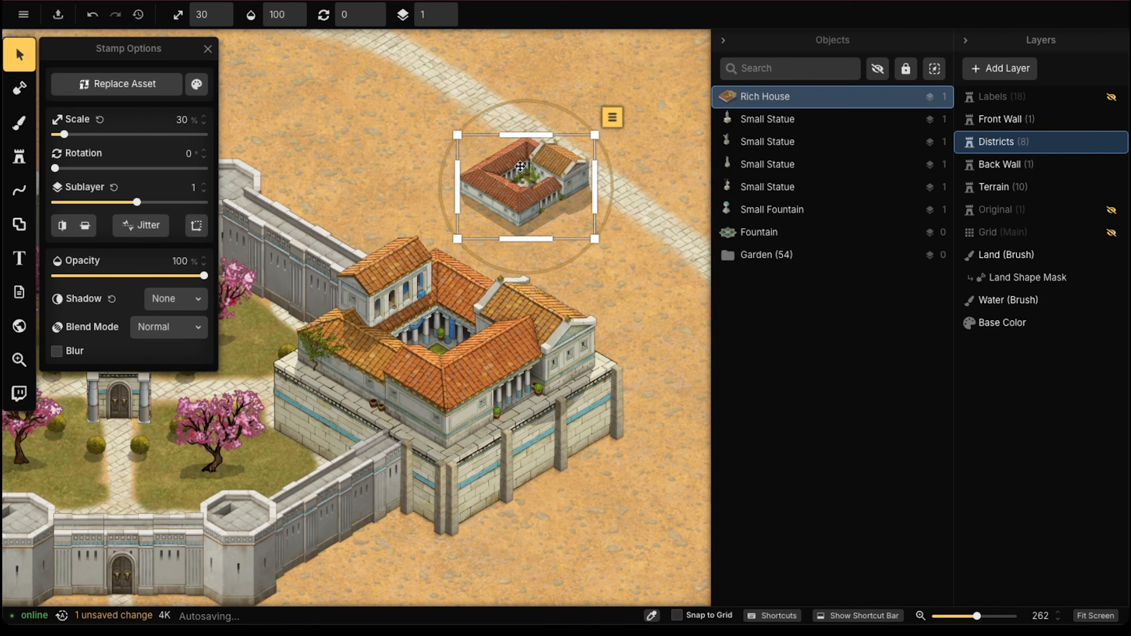
{"action": "scroll", "coordinate": [520, 167], "scroll_direction": "up", "scroll_amount": 4}
{"action": "scroll", "coordinate": [513, 174], "scroll_direction": "down", "scroll_amount": 6}
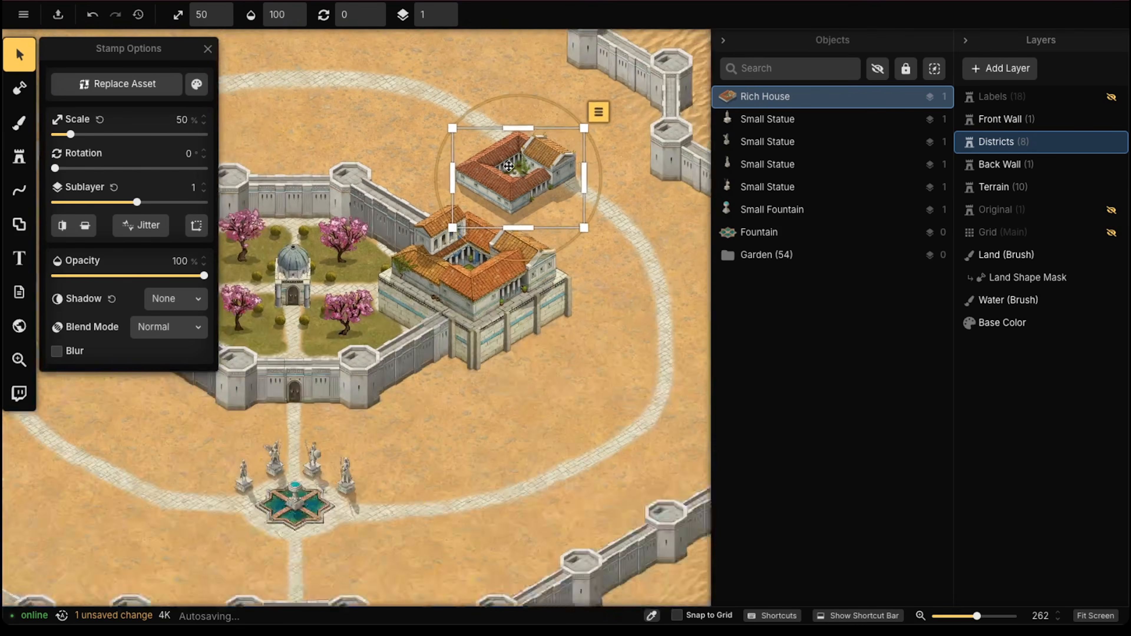
{"action": "left_click_drag", "start_coordinate": [507, 179], "coordinate": [505, 307]}
- Choose the Agora market stamp and place three copies along the south-west wall
{"action": "left_click", "coordinate": [25, 155]}
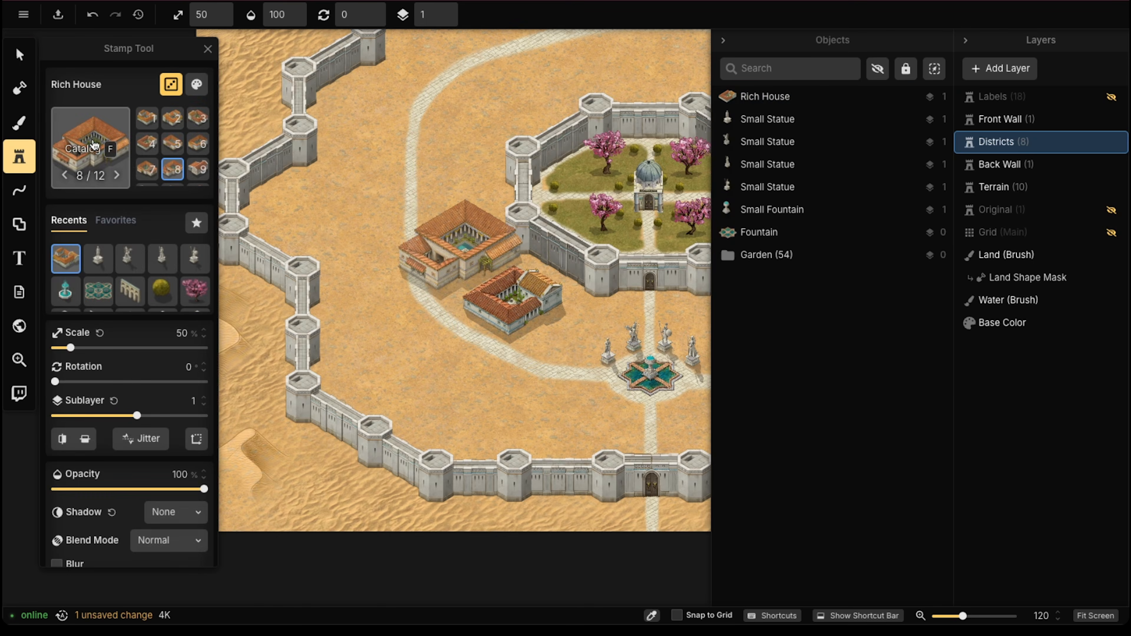
{"action": "left_click", "coordinate": [94, 147]}
{"action": "scroll", "coordinate": [557, 303], "scroll_direction": "up", "scroll_amount": 5}
{"action": "scroll", "coordinate": [558, 304], "scroll_direction": "up", "scroll_amount": 10}
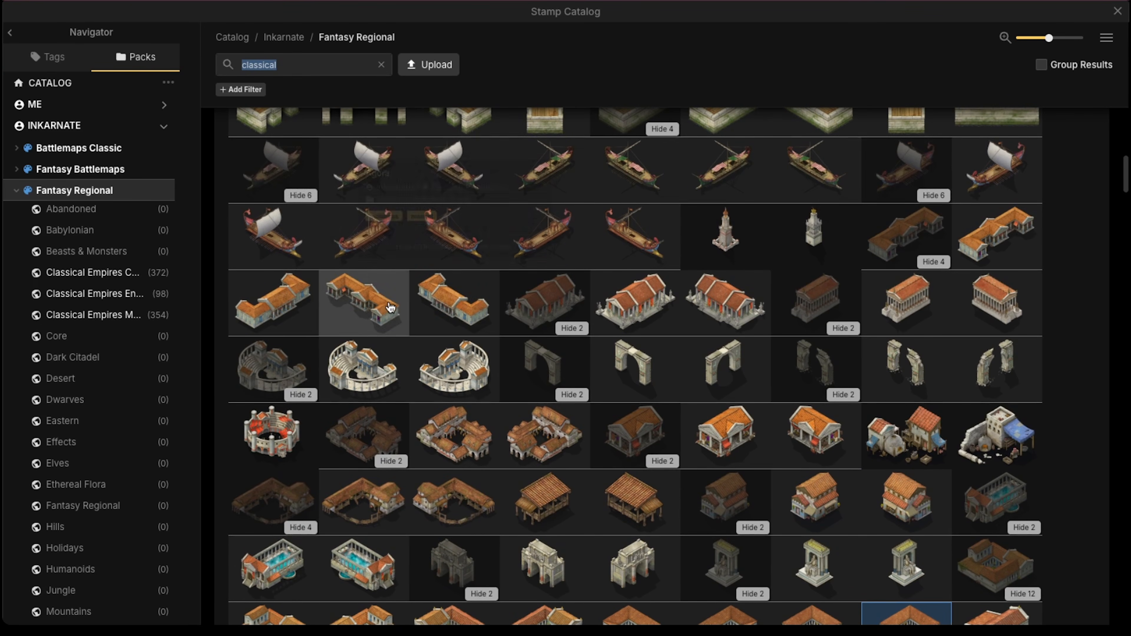
{"action": "left_click", "coordinate": [308, 304]}
{"action": "scroll", "coordinate": [411, 345], "scroll_direction": "down", "scroll_amount": 2}
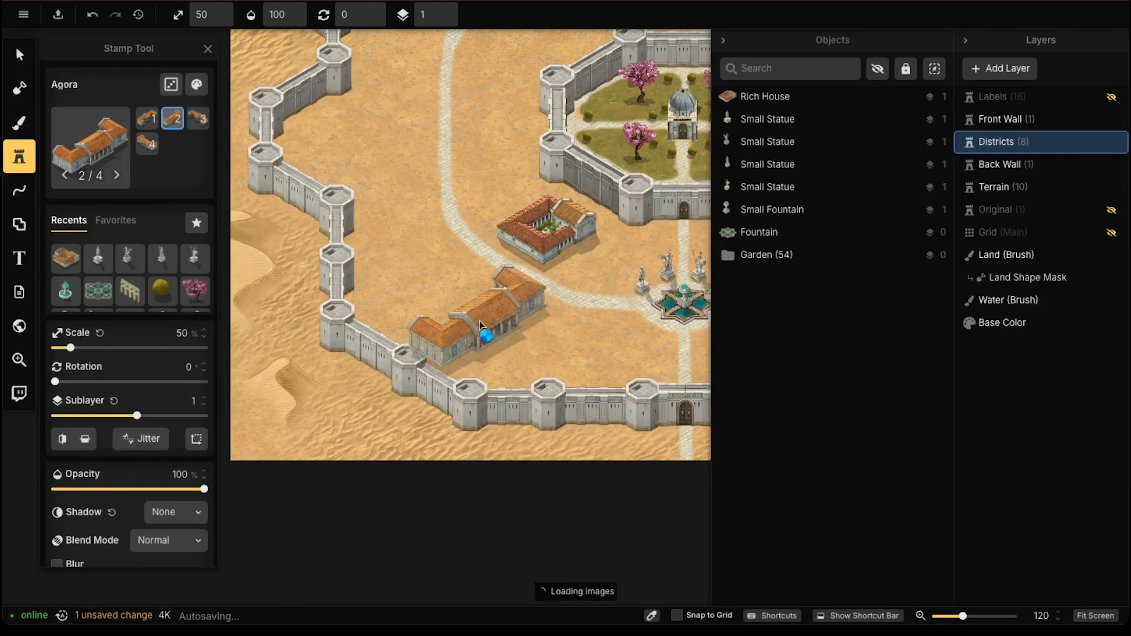
{"action": "left_click", "coordinate": [518, 349]}
{"action": "left_click", "coordinate": [460, 257]}
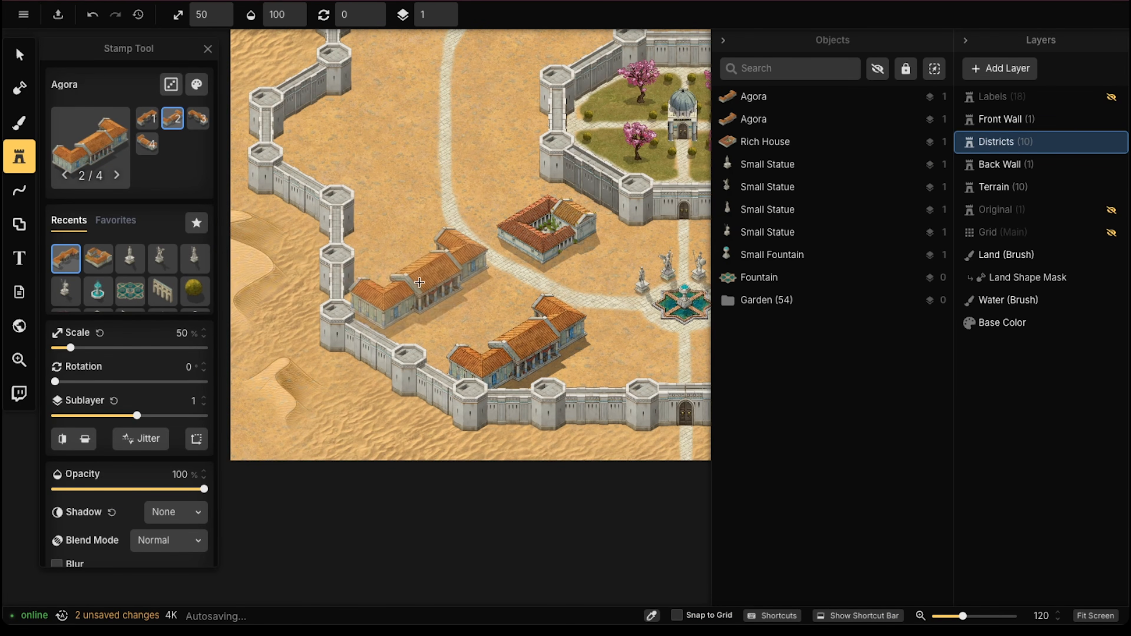
{"action": "left_click", "coordinate": [149, 126]}
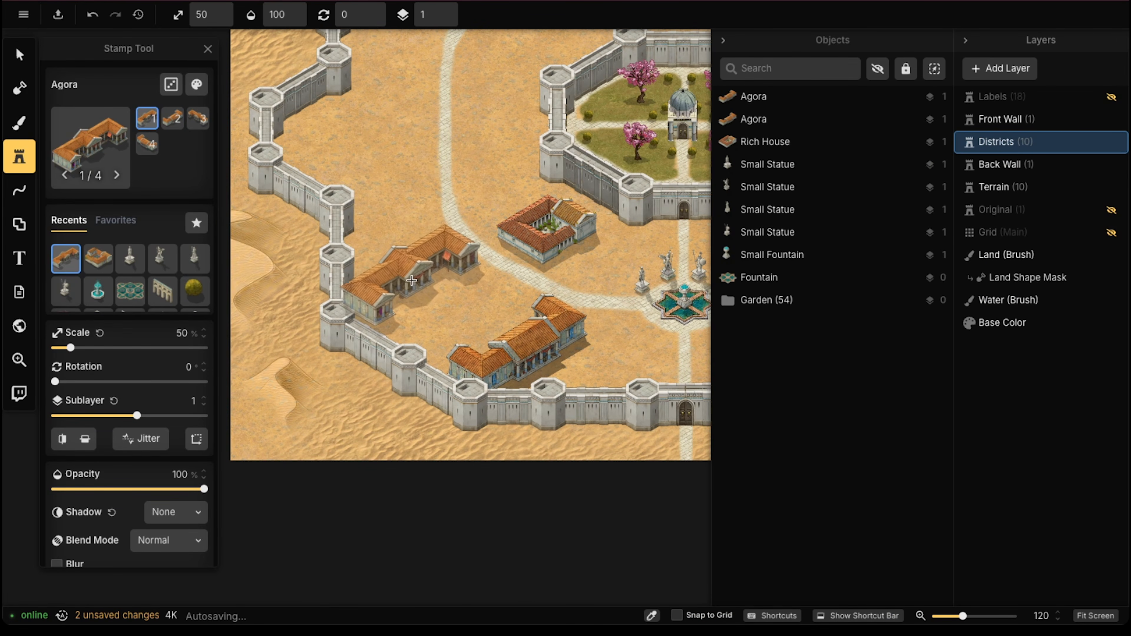
{"action": "left_click", "coordinate": [477, 247]}
- Nudge the placed Agoras into position along the wall
{"action": "left_click", "coordinate": [20, 55]}
{"action": "left_click_drag", "start_coordinate": [418, 259], "coordinate": [439, 271]}
{"action": "left_click_drag", "start_coordinate": [533, 343], "coordinate": [530, 344]}
{"action": "scroll", "coordinate": [390, 280], "scroll_direction": "up", "scroll_amount": 5}
{"action": "left_click_drag", "start_coordinate": [389, 282], "coordinate": [382, 260]}
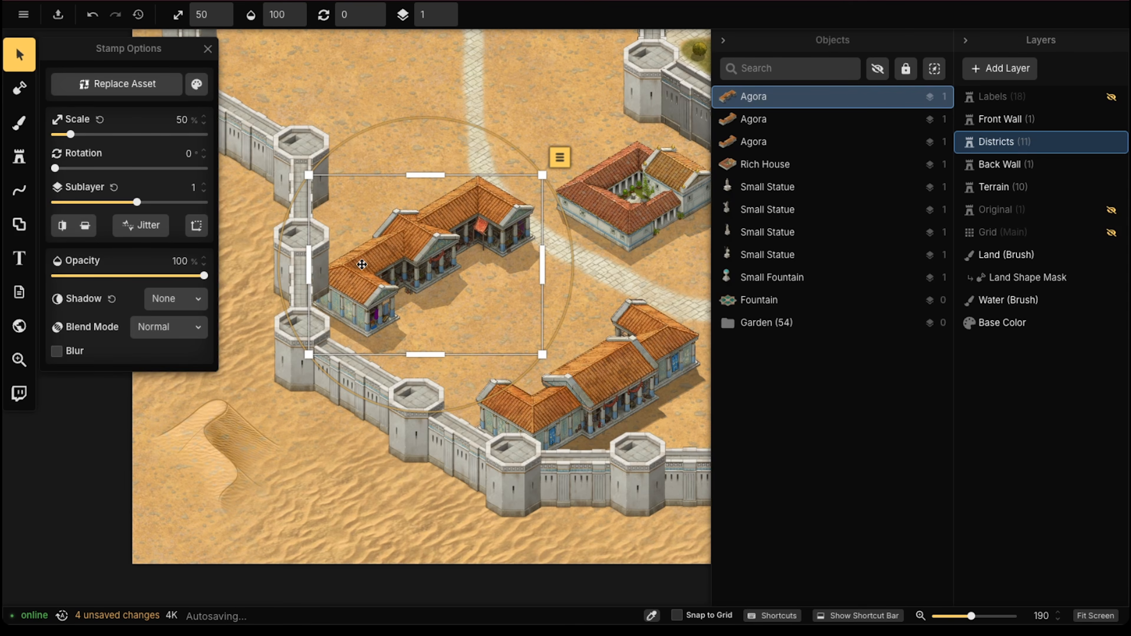
{"action": "scroll", "coordinate": [318, 277], "scroll_direction": "up", "scroll_amount": 5}
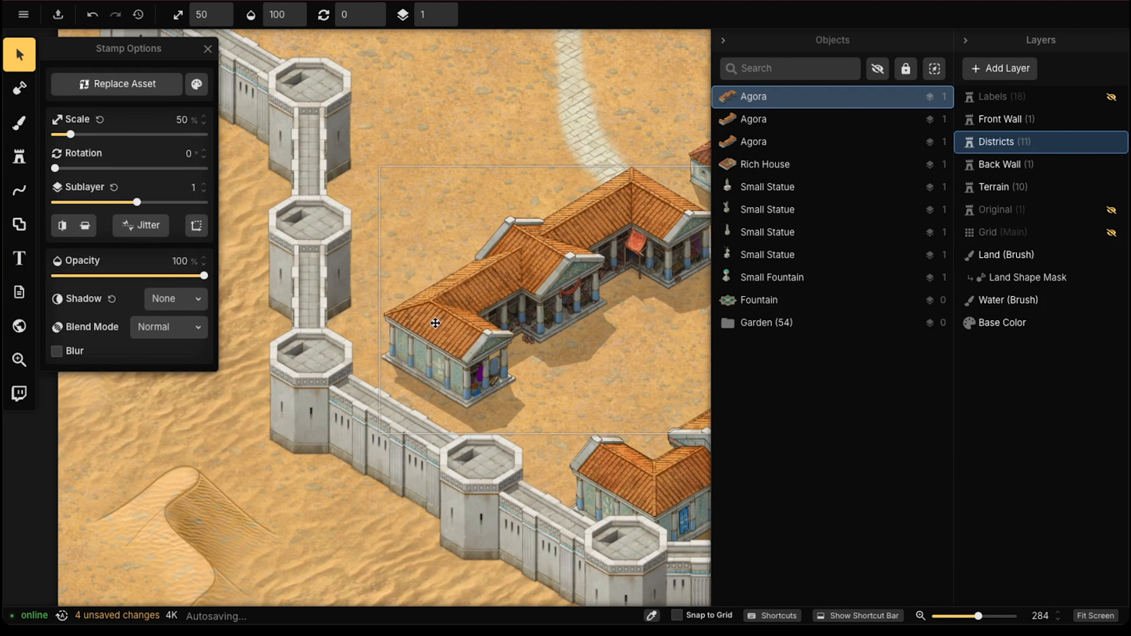
{"action": "scroll", "coordinate": [432, 329], "scroll_direction": "down", "scroll_amount": 3}
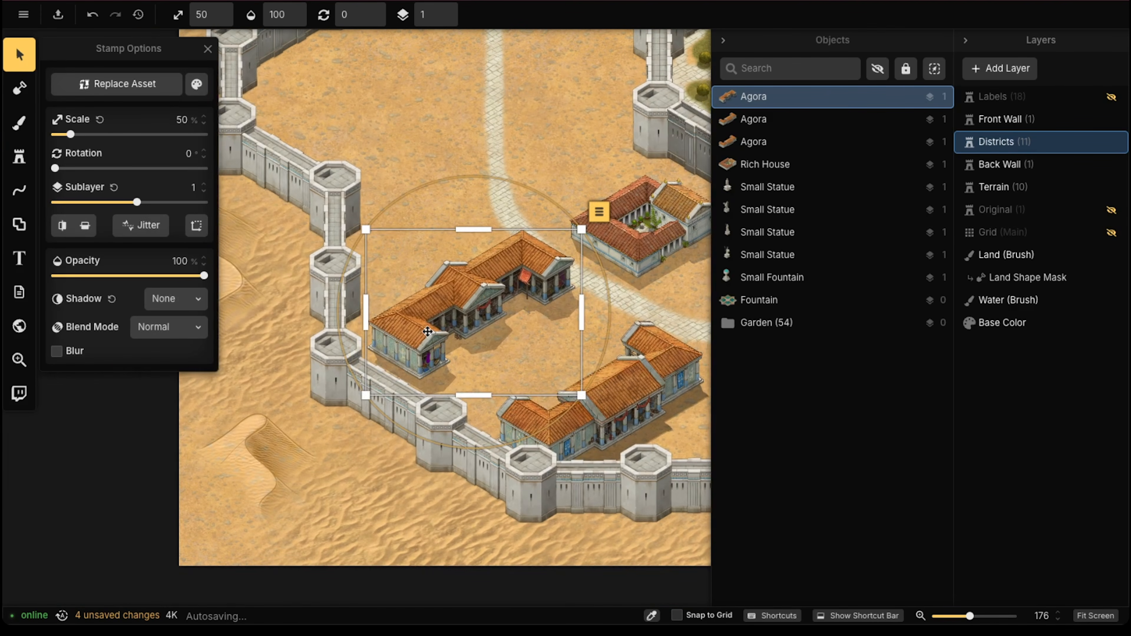
{"action": "left_click_drag", "start_coordinate": [595, 373], "coordinate": [526, 269]}
- Delete the extra overlapping Agora and adjust the remaining two along the wall
{"action": "left_click", "coordinate": [526, 269]}
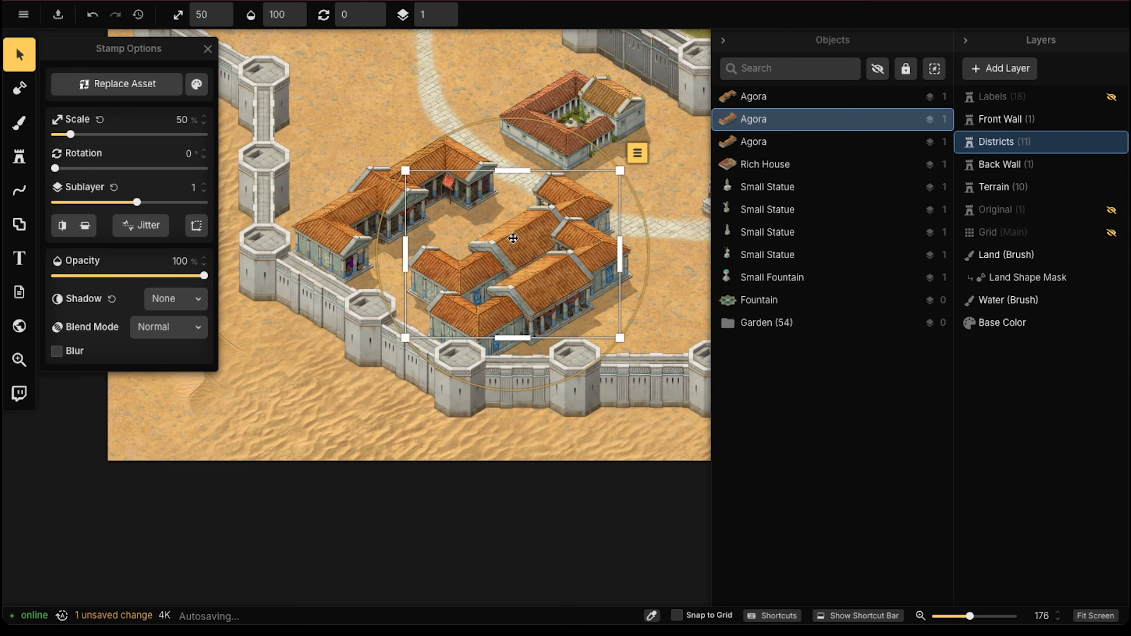
{"action": "key", "text": "Delete"}
{"action": "left_click_drag", "start_coordinate": [530, 260], "coordinate": [547, 268]}
{"action": "left_click_drag", "start_coordinate": [402, 186], "coordinate": [392, 179]}
{"action": "key", "text": "Escape"}
- Check the lower Agora and the Rich House, shifting the view toward the palace and plaza
{"action": "left_click", "coordinate": [536, 253]}
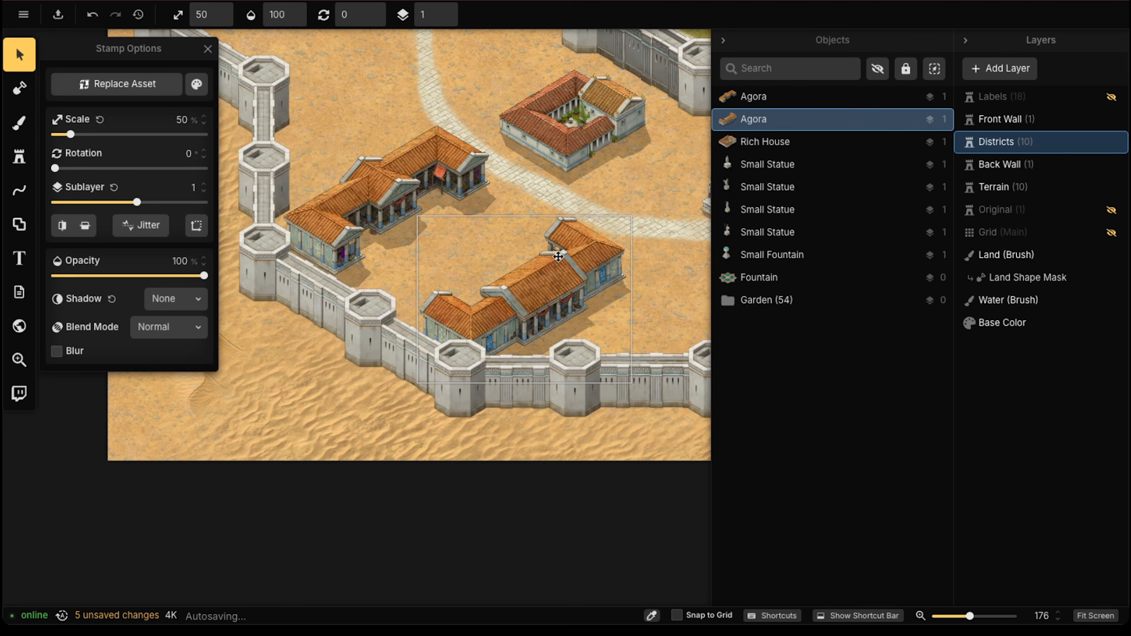
{"action": "key", "text": "Escape"}
{"action": "scroll", "coordinate": [561, 130], "scroll_direction": "down", "scroll_amount": 2}
{"action": "left_click", "coordinate": [561, 128]}
{"action": "scroll", "coordinate": [560, 128], "scroll_direction": "down", "scroll_amount": 1}
{"action": "left_click_drag", "start_coordinate": [561, 128], "coordinate": [511, 228]}
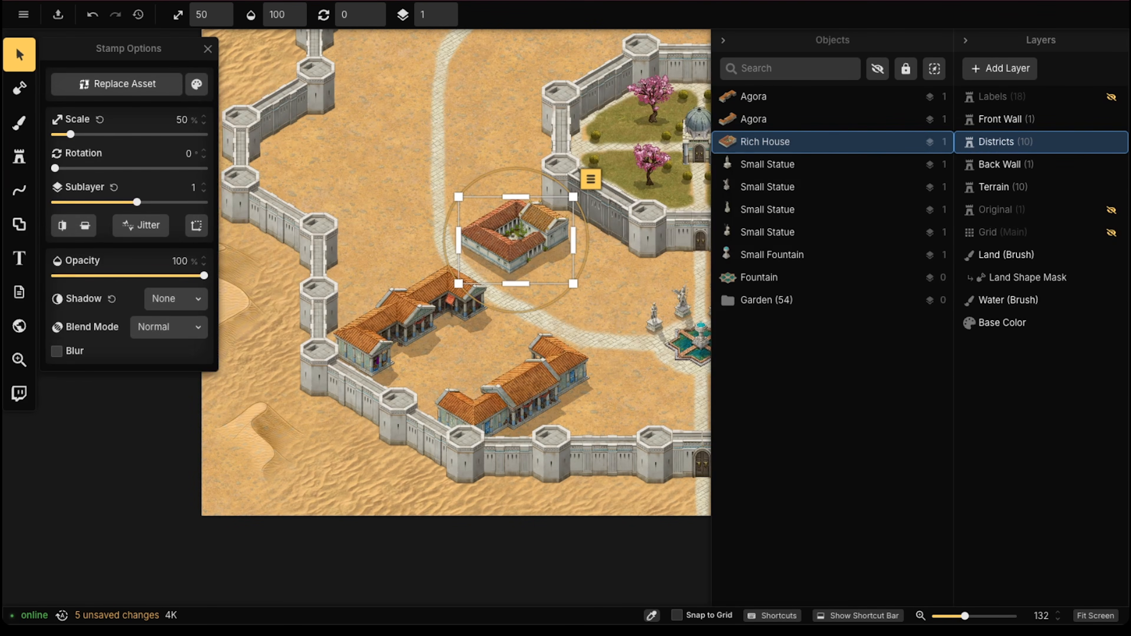
- Stamp three courtyard Rich Houses beside the plaza, south-west of the fountain, and by the western villas
{"action": "left_click", "coordinate": [18, 156]}
{"action": "left_click", "coordinate": [98, 258]}
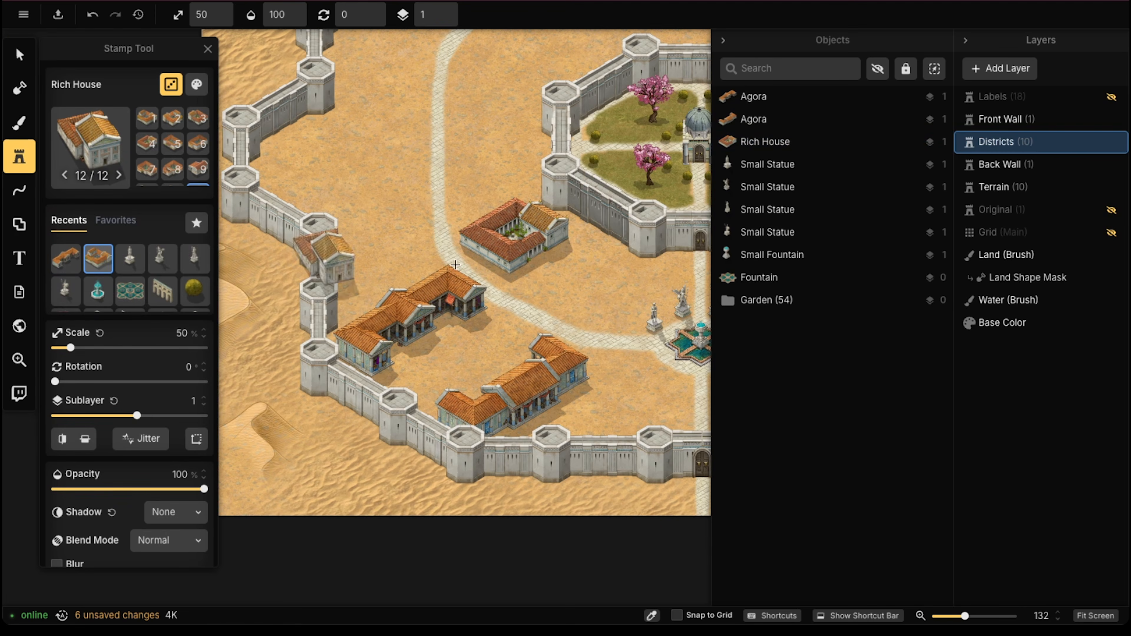
{"action": "left_click_drag", "start_coordinate": [632, 345], "coordinate": [550, 292]}
{"action": "key", "text": "Left"}
{"action": "key", "text": "Left"}
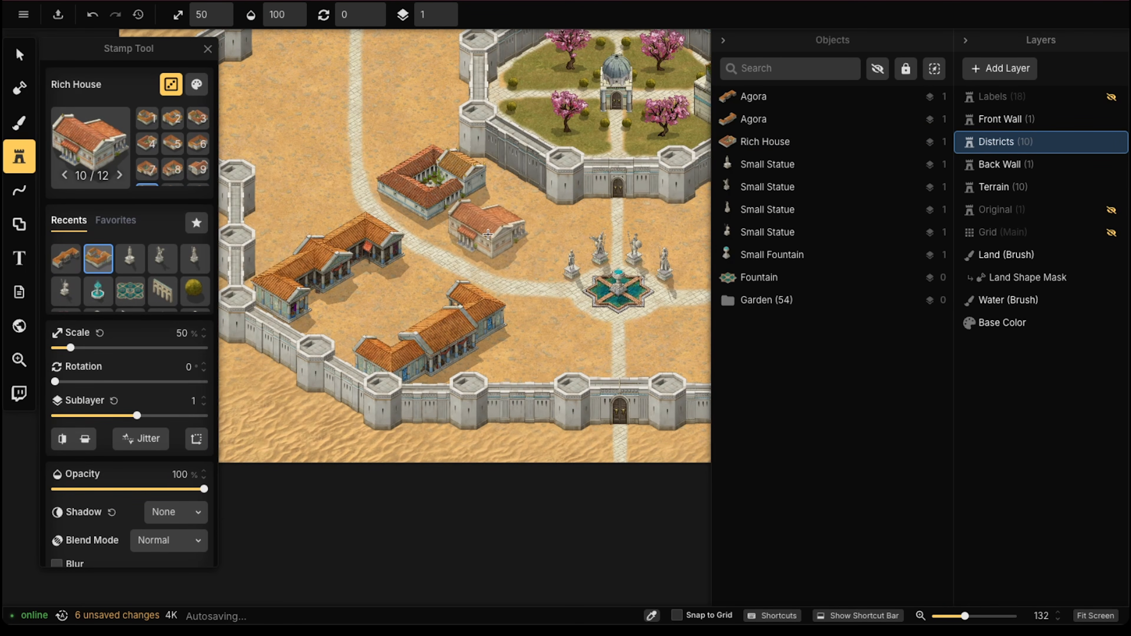
{"action": "key", "text": "Left"}
{"action": "key", "text": "Left"}
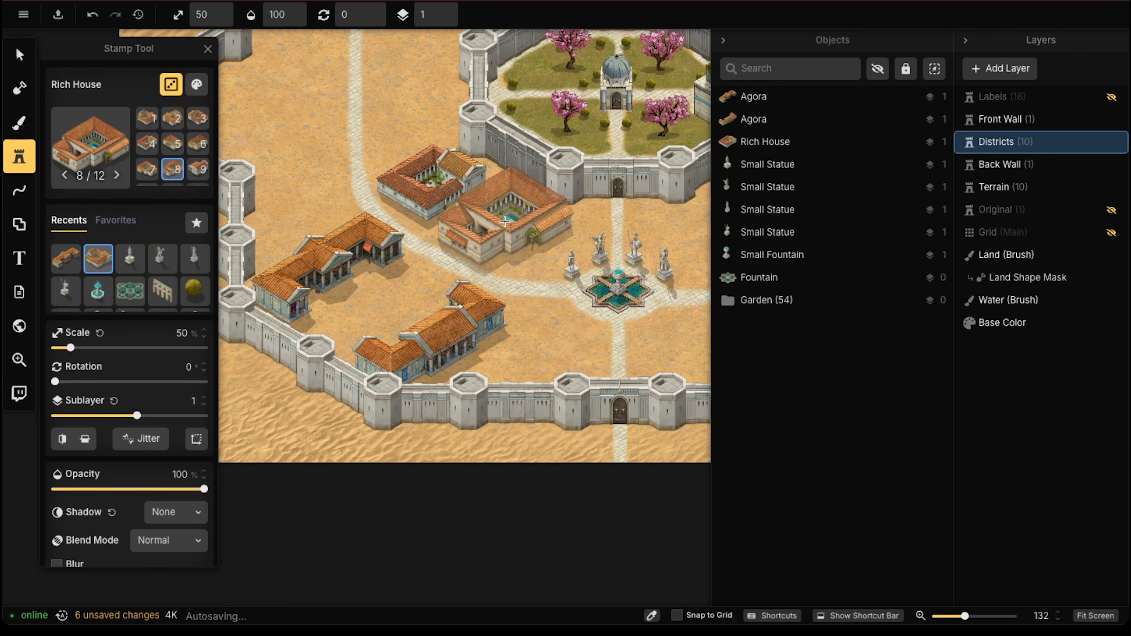
{"action": "left_click", "coordinate": [504, 221]}
{"action": "left_click", "coordinate": [559, 338]}
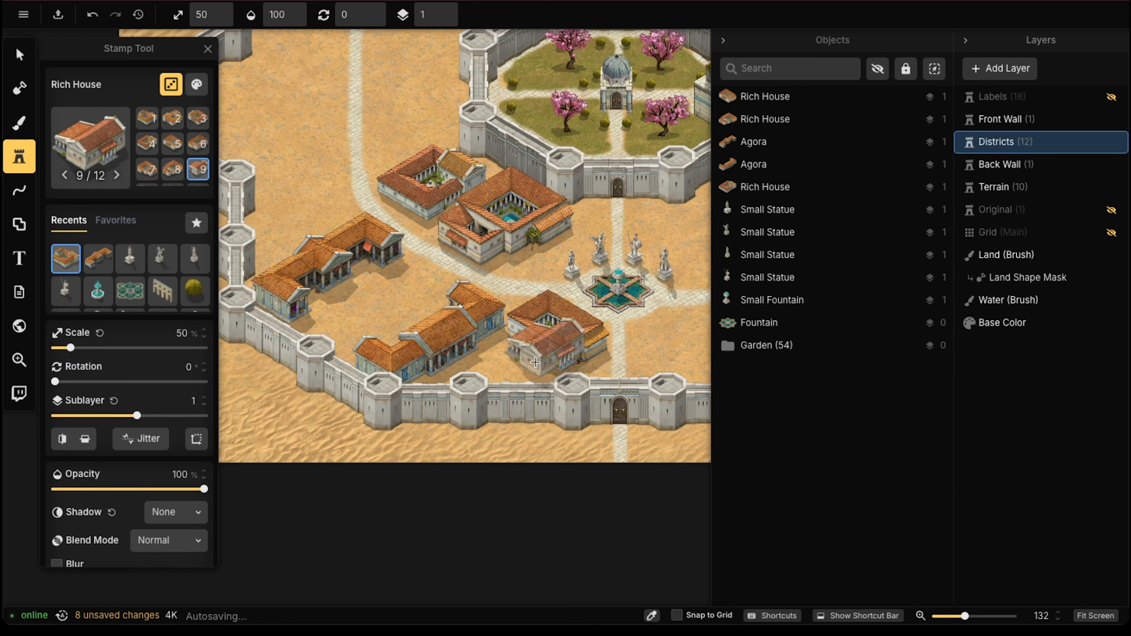
{"action": "left_click", "coordinate": [497, 377]}
- Switch the Rich House variant and stamp a fourth house near the north-west wall
{"action": "scroll", "coordinate": [361, 270], "scroll_direction": "down", "scroll_amount": 2}
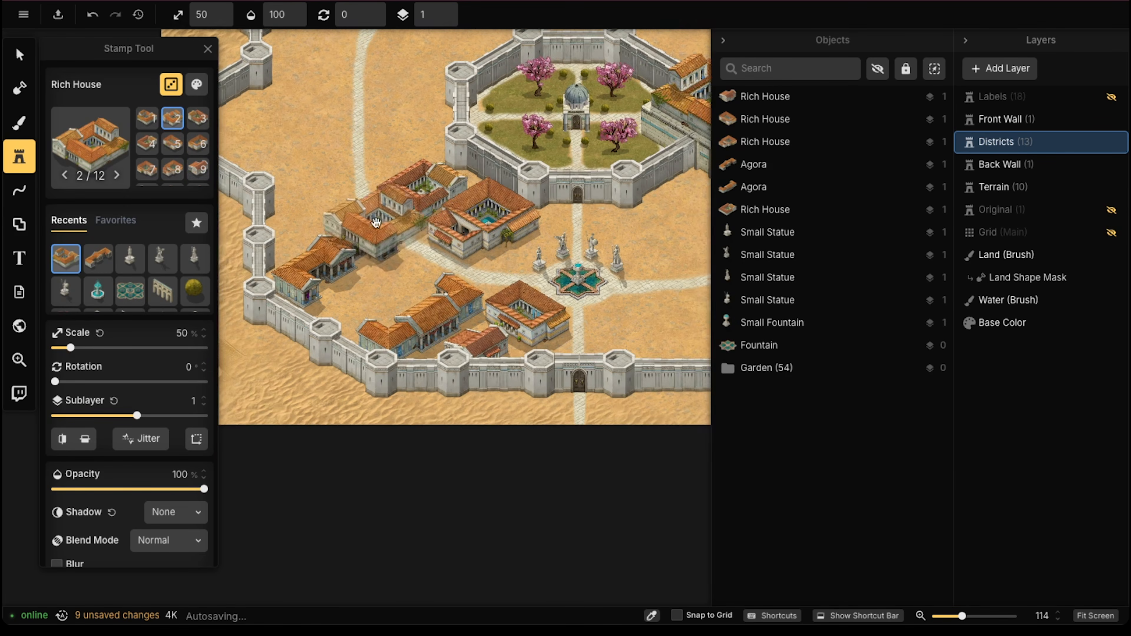
{"action": "key", "text": "Left"}
{"action": "key", "text": "Left"}
{"action": "key", "text": "Left"}
{"action": "key", "text": "Left"}
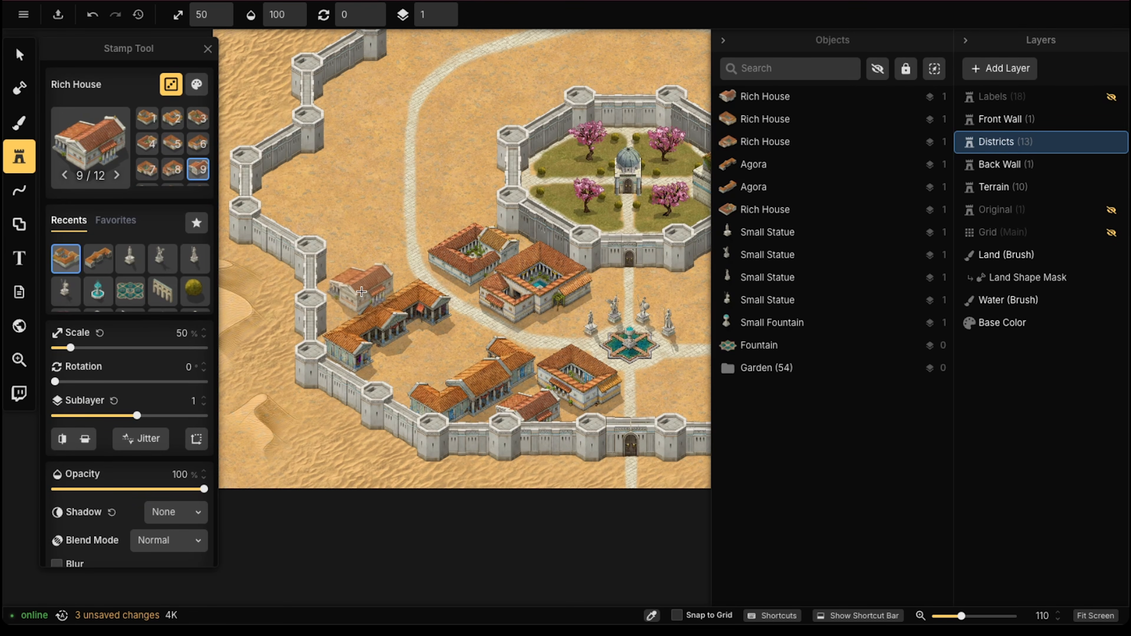
{"action": "left_click", "coordinate": [361, 293]}
{"action": "scroll", "coordinate": [388, 132], "scroll_direction": "down", "scroll_amount": 2}
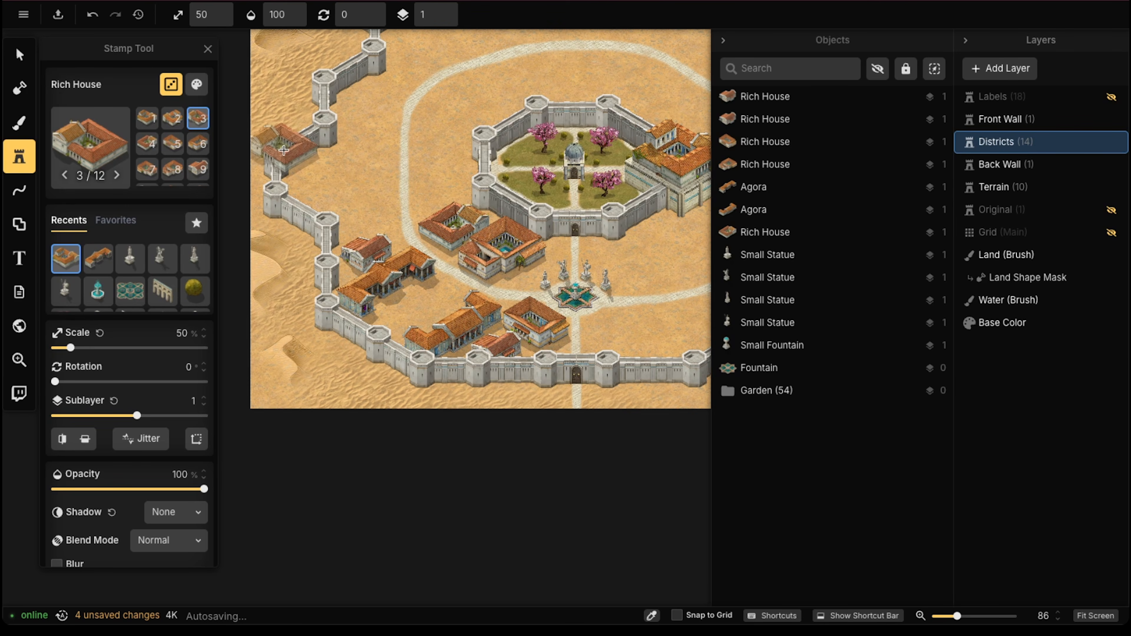
{"action": "scroll", "coordinate": [469, 264], "scroll_direction": "up", "scroll_amount": 2}
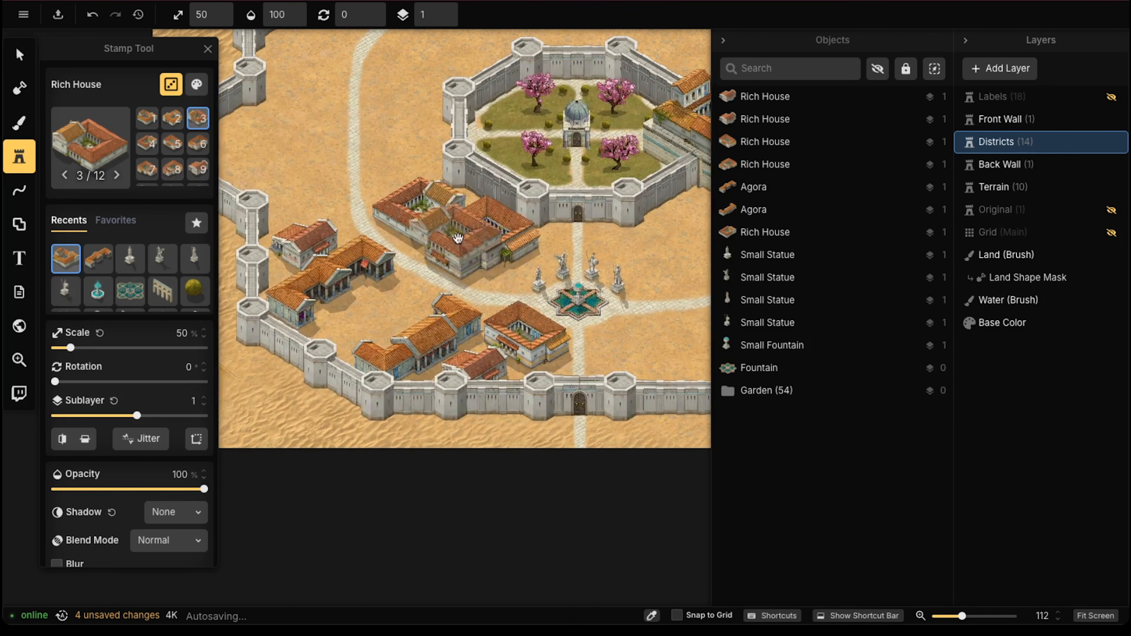
{"action": "scroll", "coordinate": [456, 232], "scroll_direction": "up", "scroll_amount": 1}
- Browse the stamp catalog and pick a House stamp
{"action": "left_click", "coordinate": [90, 147]}
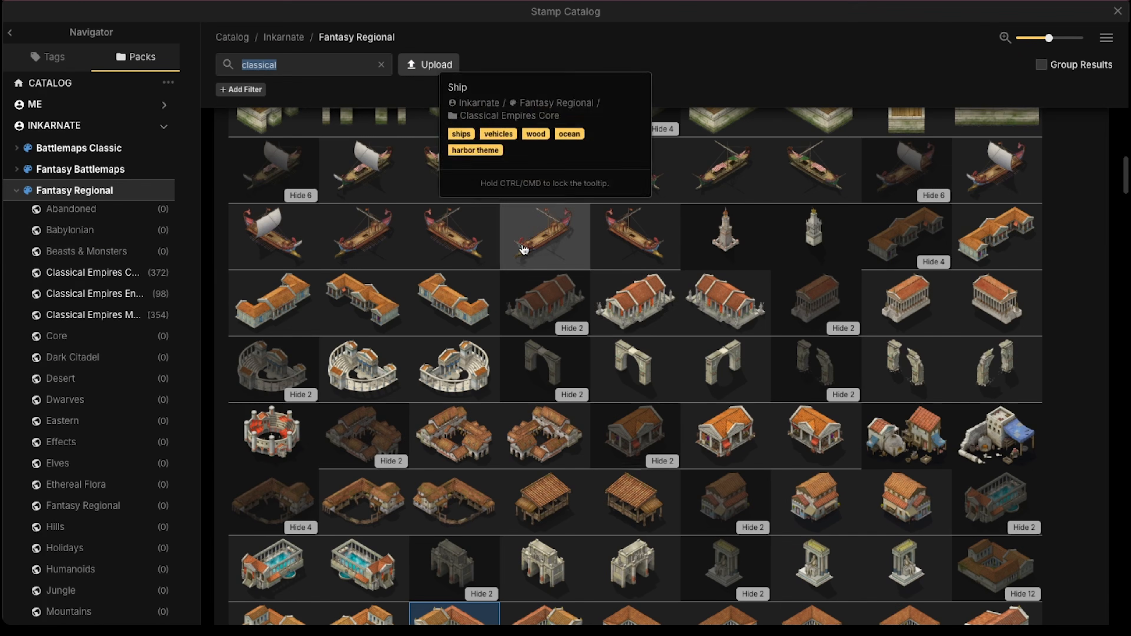
{"action": "scroll", "coordinate": [615, 381], "scroll_direction": "down", "scroll_amount": 2}
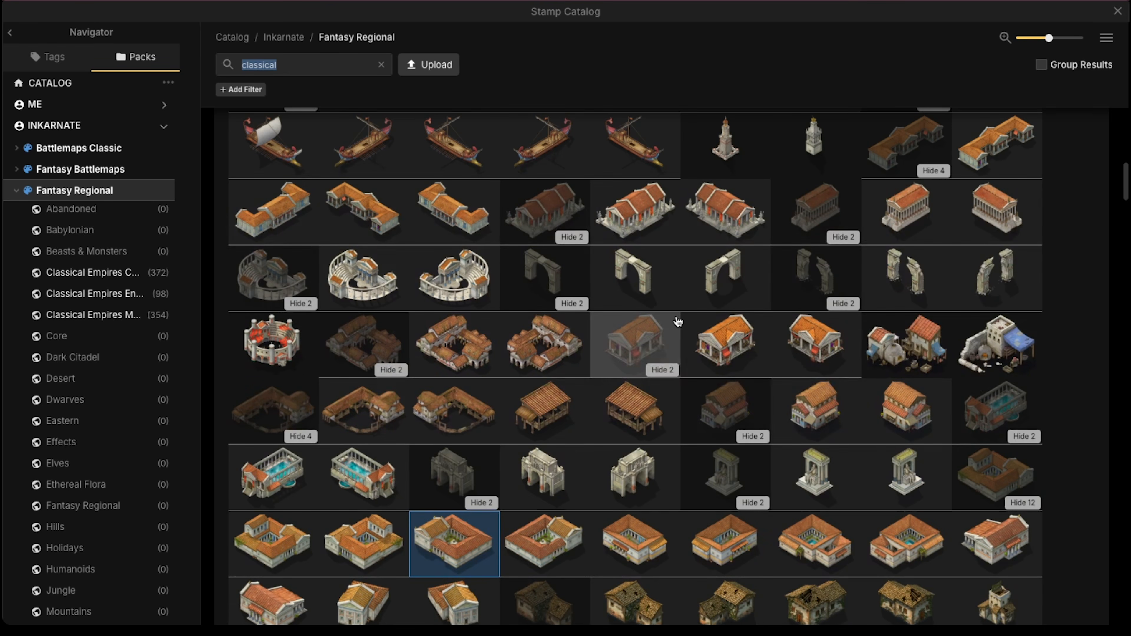
{"action": "scroll", "coordinate": [783, 379], "scroll_direction": "up", "scroll_amount": 5}
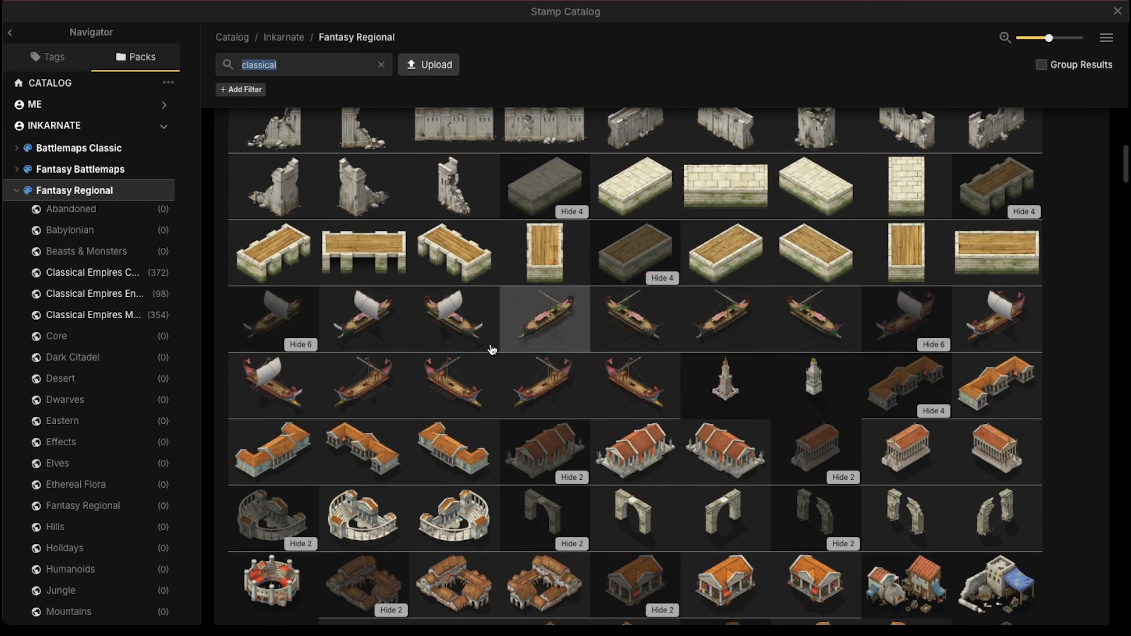
{"action": "scroll", "coordinate": [418, 448], "scroll_direction": "down", "scroll_amount": 3}
{"action": "scroll", "coordinate": [551, 461], "scroll_direction": "up", "scroll_amount": 10}
{"action": "scroll", "coordinate": [563, 459], "scroll_direction": "down", "scroll_amount": 10}
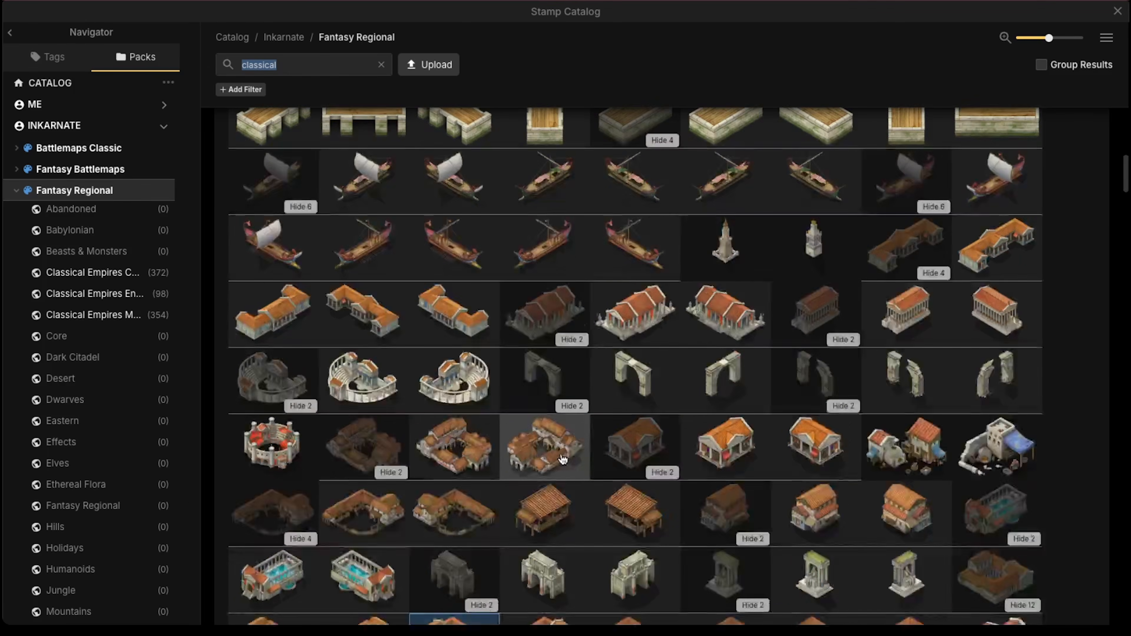
{"action": "scroll", "coordinate": [562, 459], "scroll_direction": "down", "scroll_amount": 5}
{"action": "scroll", "coordinate": [935, 357], "scroll_direction": "down", "scroll_amount": 3}
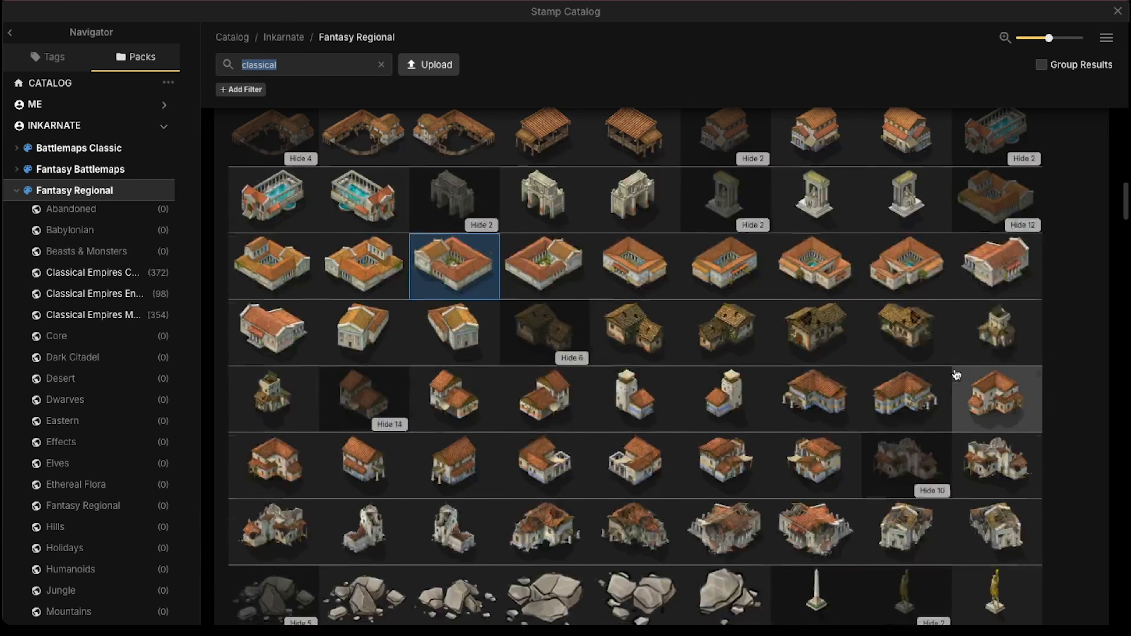
{"action": "left_click", "coordinate": [635, 461]}
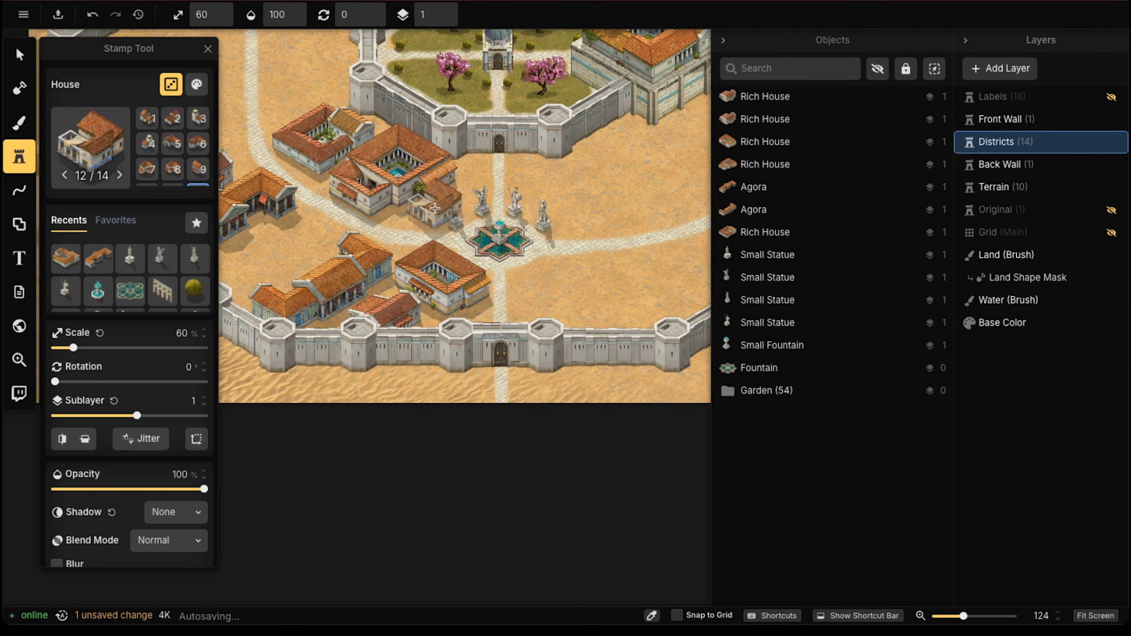
- Reposition the map view, then reopen the catalog and choose the Slum House stamp
{"action": "left_click_drag", "start_coordinate": [476, 209], "coordinate": [610, 294]}
{"action": "scroll", "coordinate": [463, 268], "scroll_direction": "down", "scroll_amount": 2}
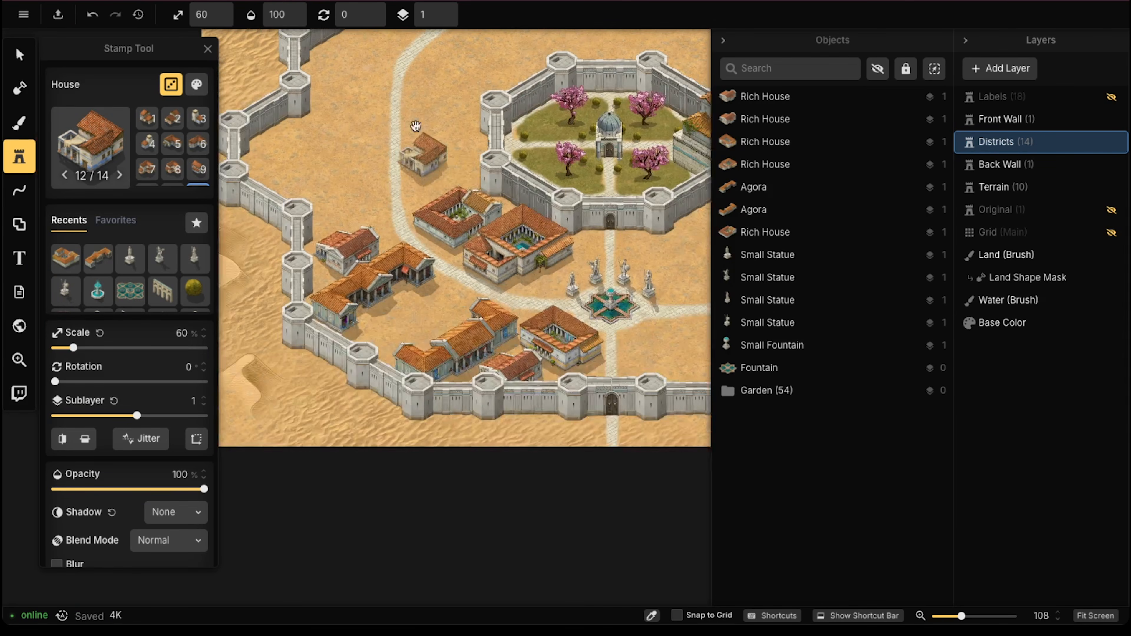
{"action": "left_click_drag", "start_coordinate": [416, 170], "coordinate": [508, 260]}
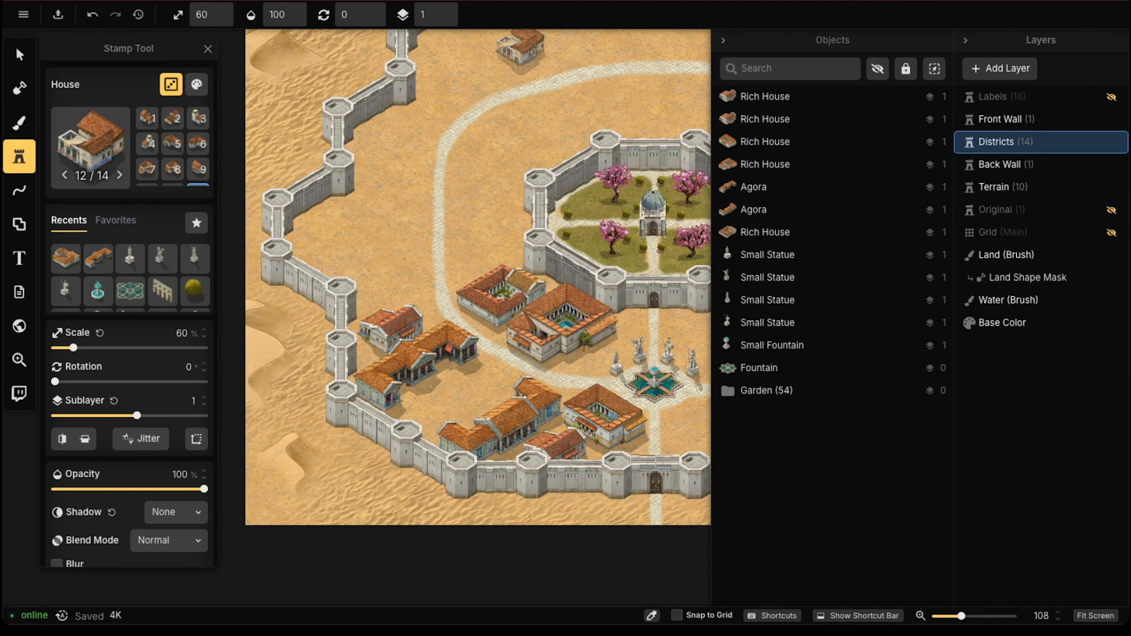
{"action": "left_click", "coordinate": [109, 142]}
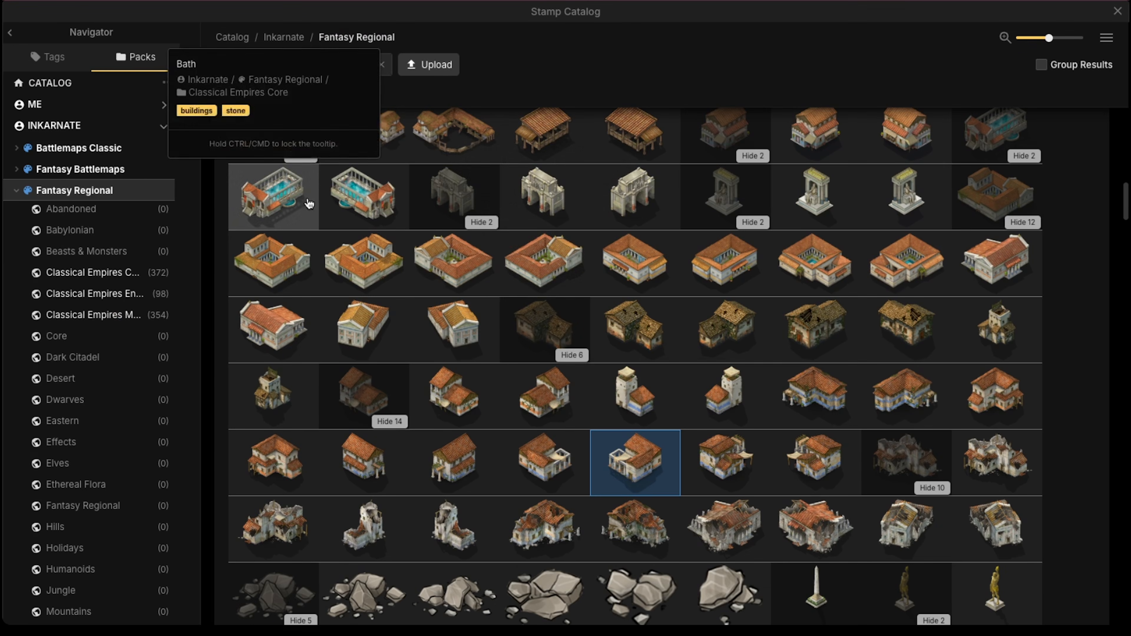
{"action": "scroll", "coordinate": [586, 286], "scroll_direction": "up", "scroll_amount": 10}
{"action": "scroll", "coordinate": [623, 298], "scroll_direction": "down", "scroll_amount": 5}
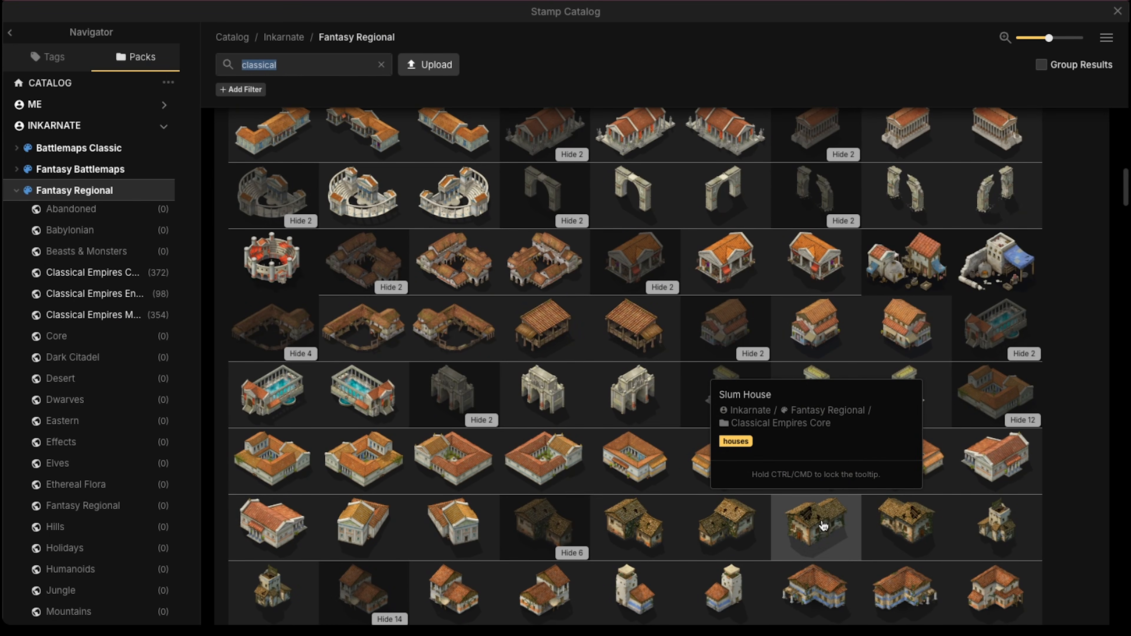
{"action": "left_click", "coordinate": [823, 526]}
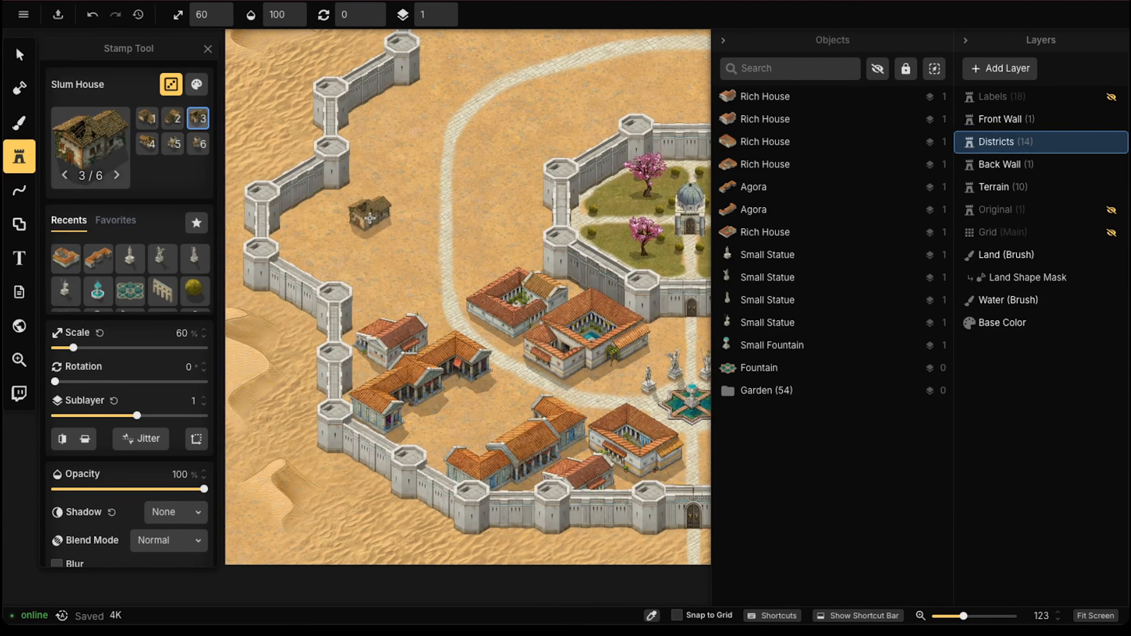
- Stamp a dense cluster of slum houses inside the north-west wall corner
{"action": "scroll", "coordinate": [369, 217], "scroll_direction": "down", "scroll_amount": 2}
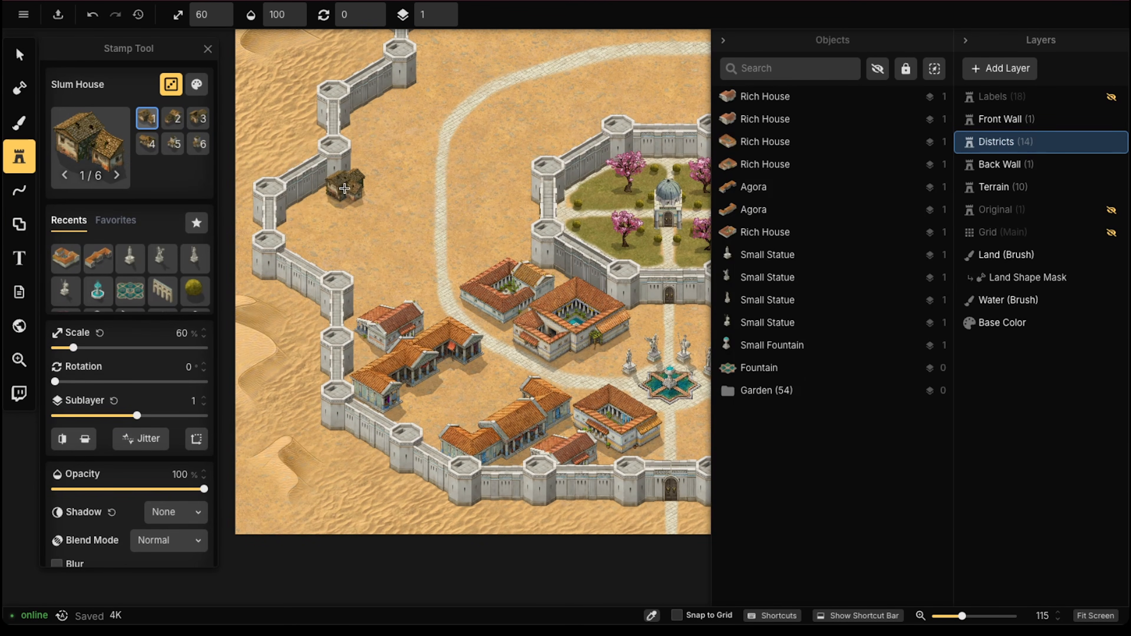
{"action": "left_click", "coordinate": [344, 189]}
{"action": "left_click", "coordinate": [322, 208]}
{"action": "left_click", "coordinate": [308, 224]}
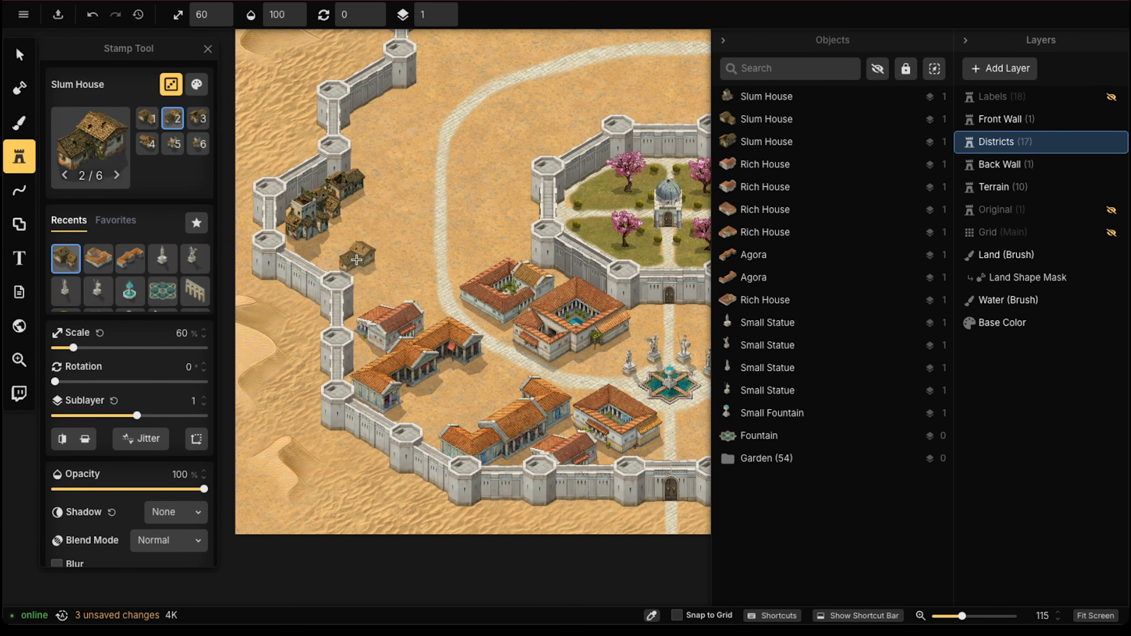
{"action": "left_click", "coordinate": [365, 208]}
{"action": "left_click", "coordinate": [343, 242]}
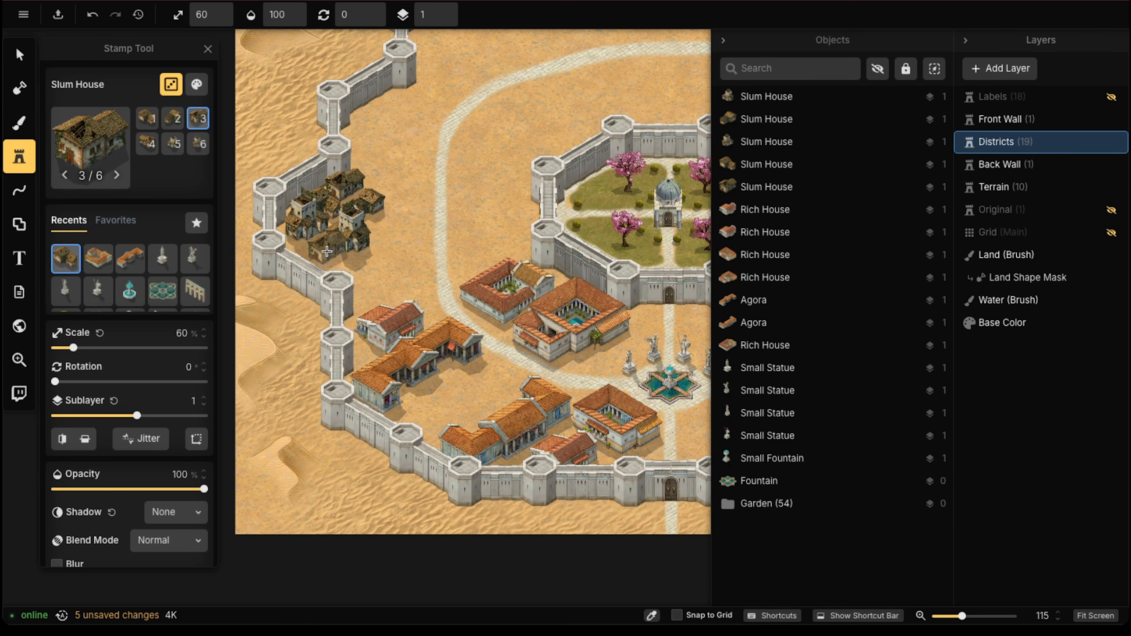
{"action": "left_click", "coordinate": [370, 266]}
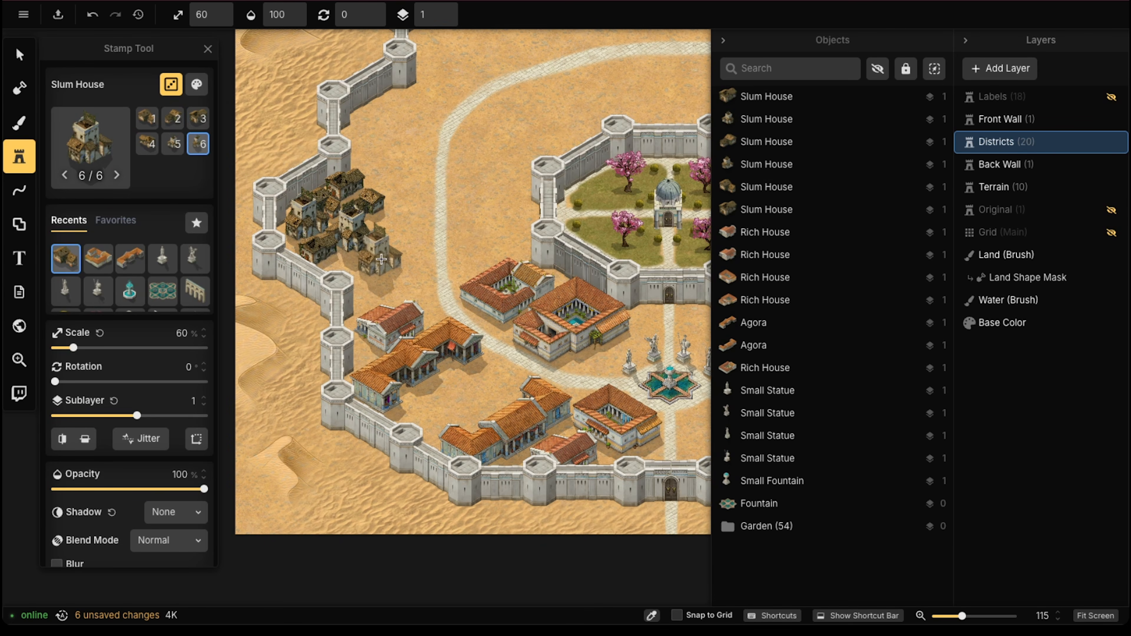
{"action": "scroll", "coordinate": [383, 252], "scroll_direction": "up", "scroll_amount": 8}
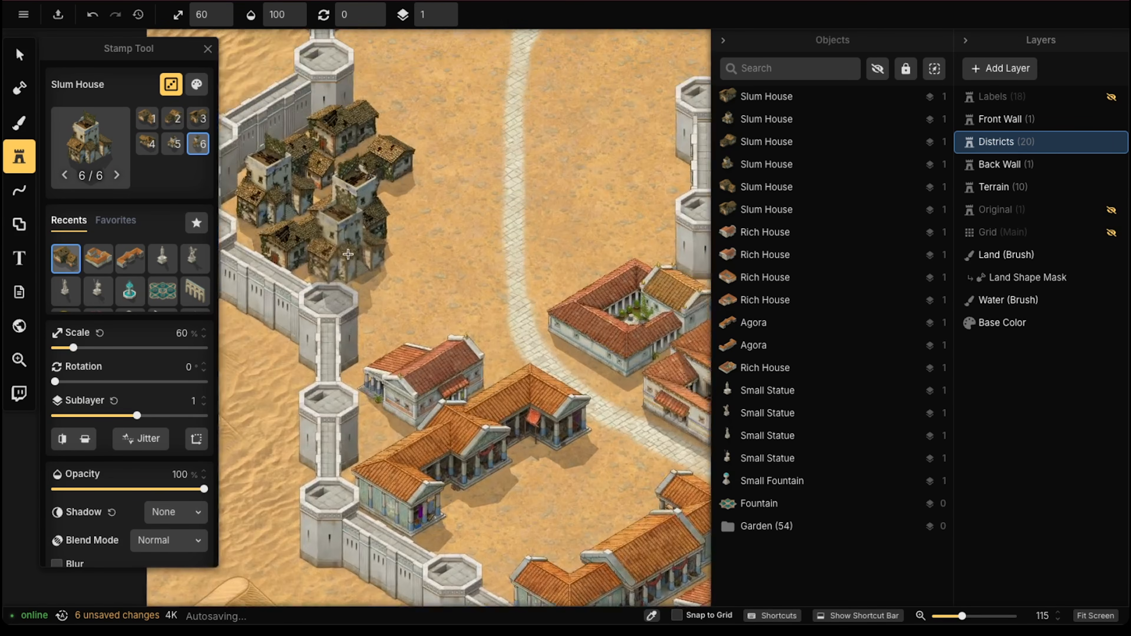
{"action": "left_click", "coordinate": [356, 278]}
{"action": "left_click", "coordinate": [257, 238]}
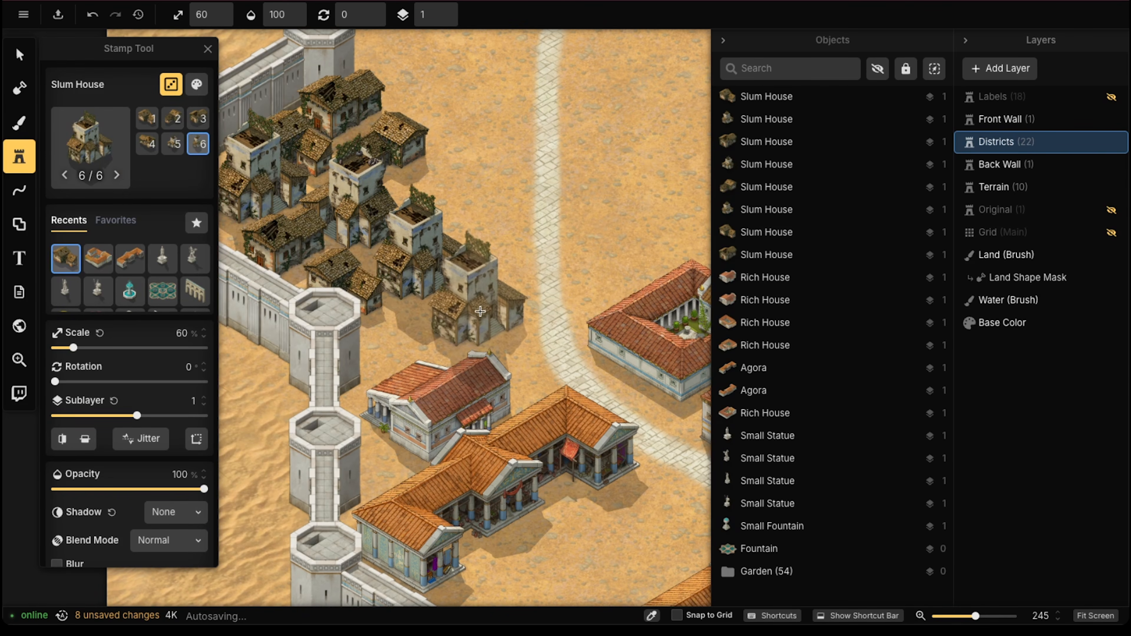
{"action": "left_click", "coordinate": [472, 314]}
{"action": "left_click", "coordinate": [398, 341]}
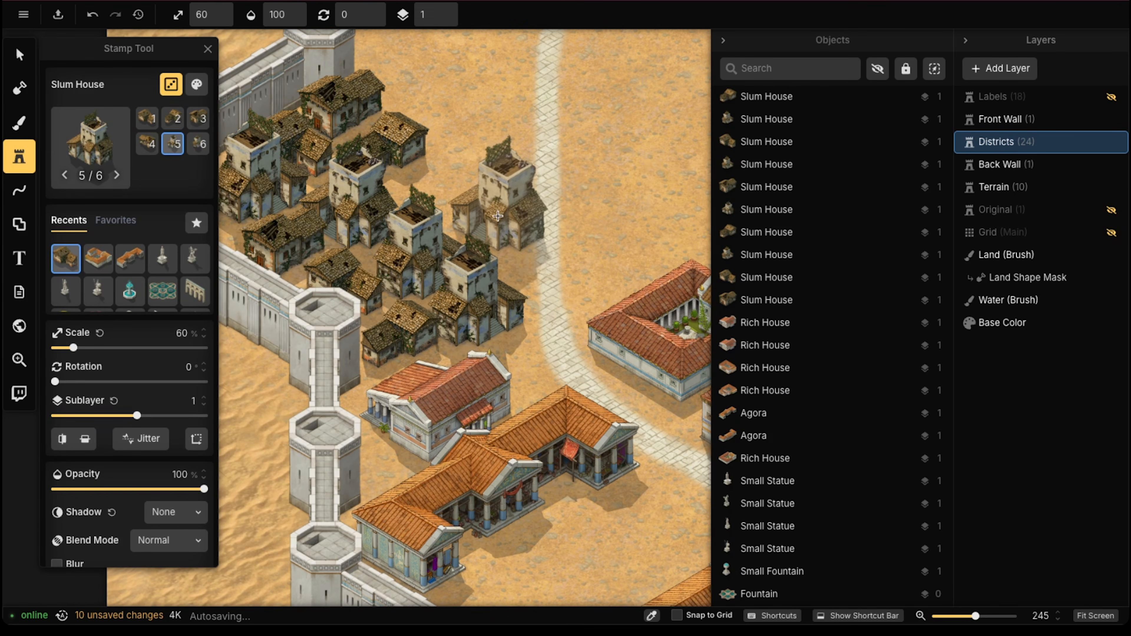
{"action": "left_click", "coordinate": [494, 209]}
{"action": "left_click", "coordinate": [422, 181]}
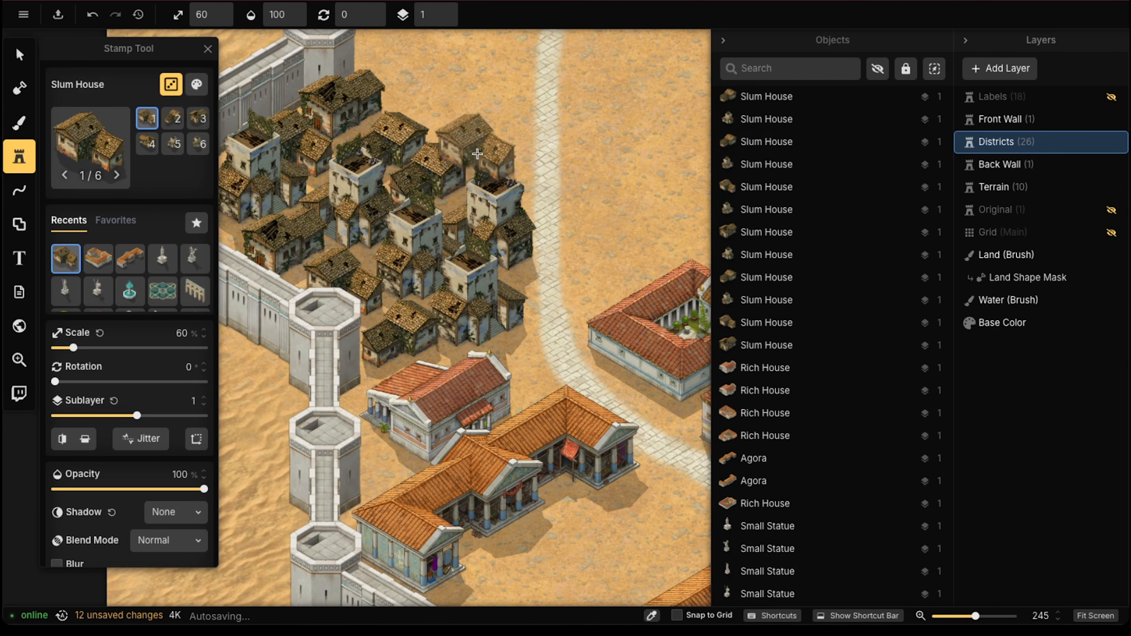
{"action": "left_click", "coordinate": [478, 150]}
- Extend the slum cluster upward and along its right edge, undoing one misplaced stamp
{"action": "scroll", "coordinate": [477, 149], "scroll_direction": "down", "scroll_amount": 3}
{"action": "left_click_drag", "start_coordinate": [477, 149], "coordinate": [473, 215]}
{"action": "left_click", "coordinate": [406, 185]}
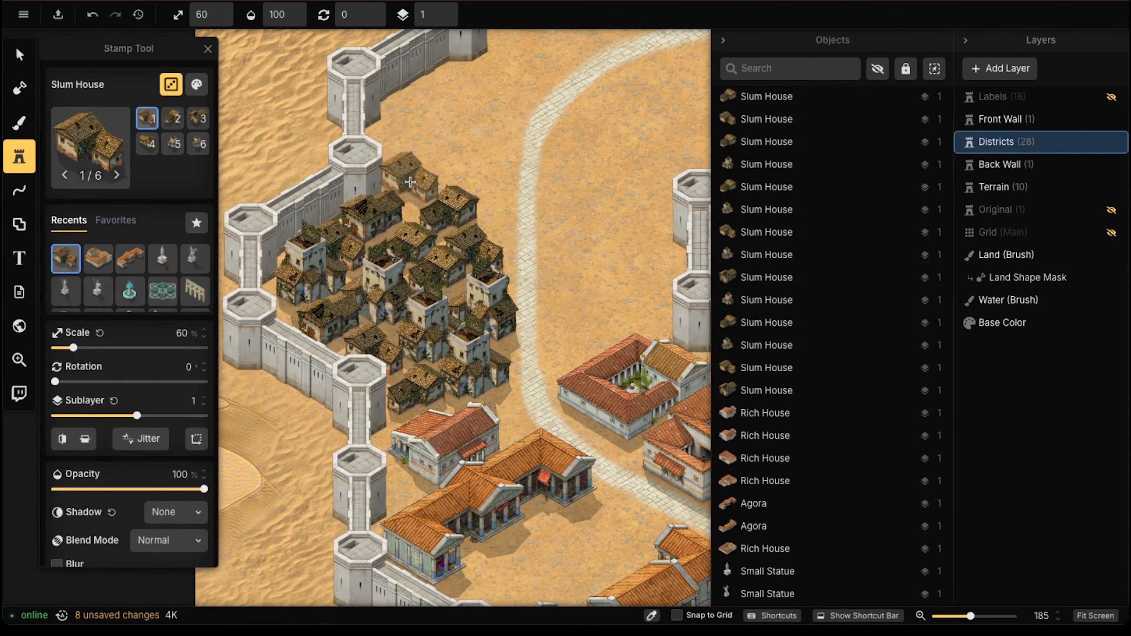
{"action": "left_click", "coordinate": [423, 130]}
{"action": "key", "text": "ctrl+z"}
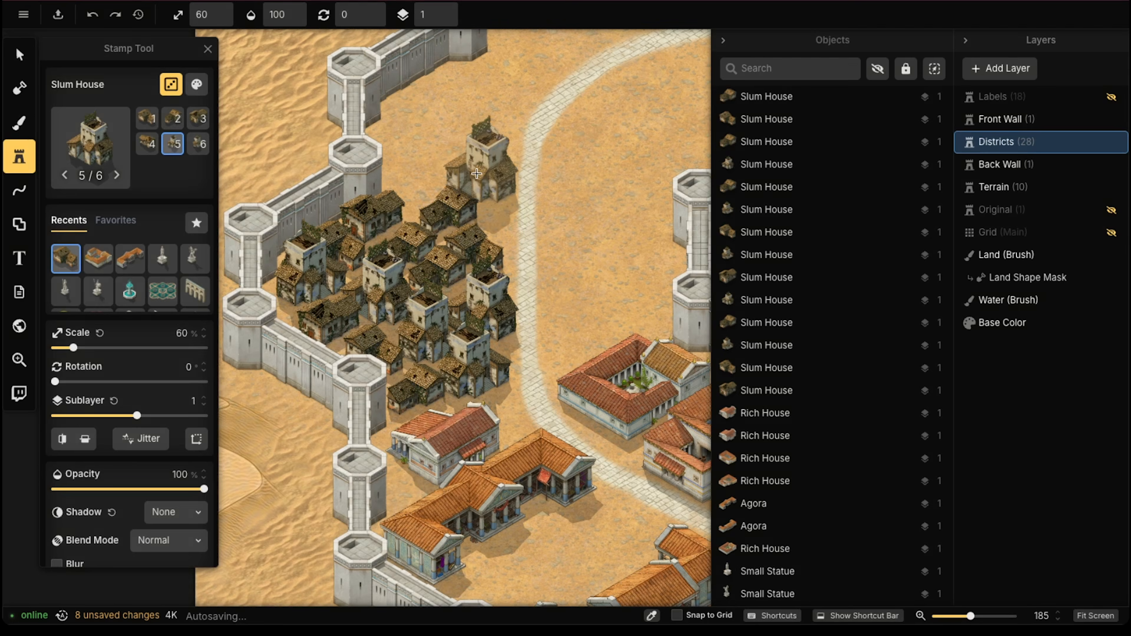
{"action": "left_click", "coordinate": [421, 172]}
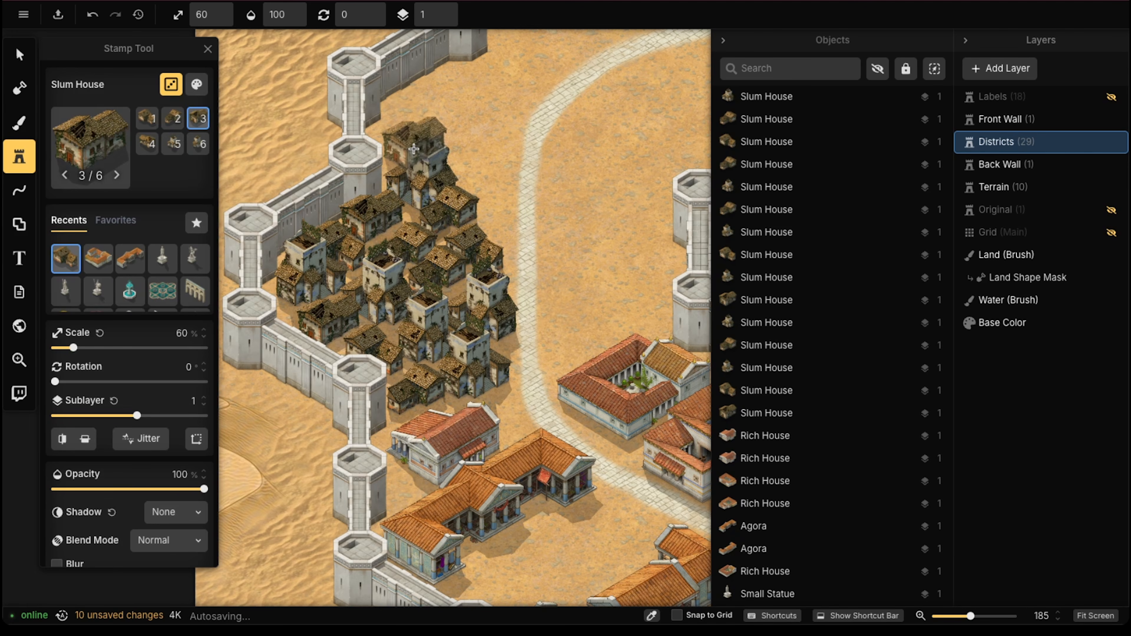
{"action": "left_click", "coordinate": [413, 149]}
{"action": "left_click", "coordinate": [408, 112]}
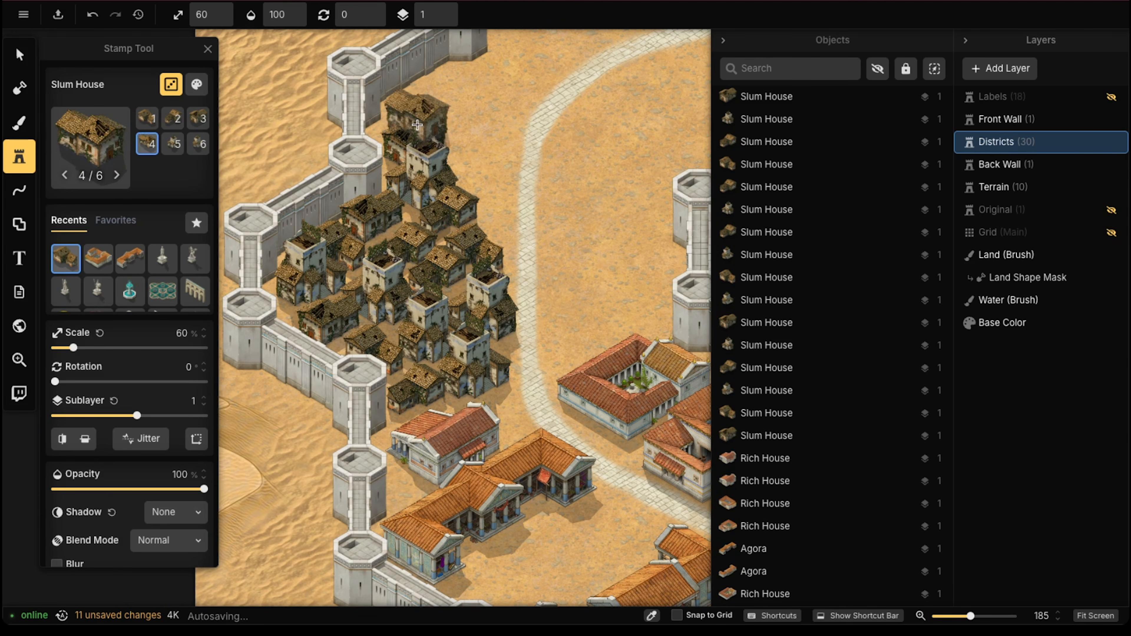
{"action": "left_click", "coordinate": [444, 109]}
{"action": "left_click", "coordinate": [459, 102]}
{"action": "left_click", "coordinate": [492, 210]}
{"action": "left_click", "coordinate": [495, 181]}
{"action": "left_click", "coordinate": [478, 150]}
- Move to the garden palace district and stamp the first house of a second slum quarter
{"action": "scroll", "coordinate": [478, 150], "scroll_direction": "down", "scroll_amount": 2}
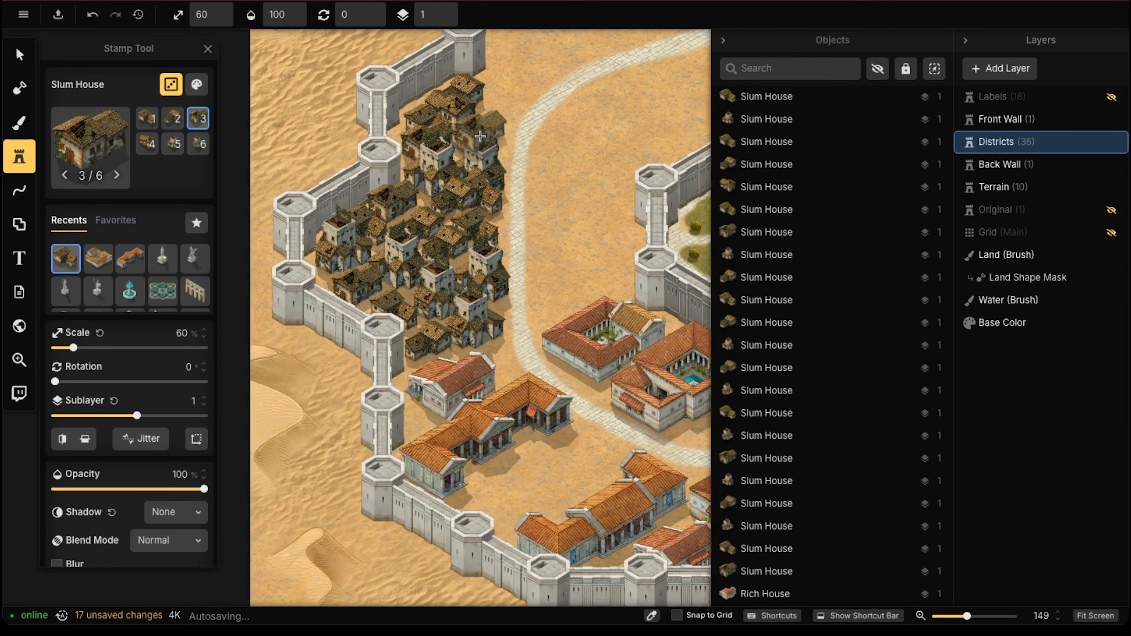
{"action": "left_click_drag", "start_coordinate": [393, 262], "coordinate": [340, 242]}
{"action": "left_click", "coordinate": [443, 307]}
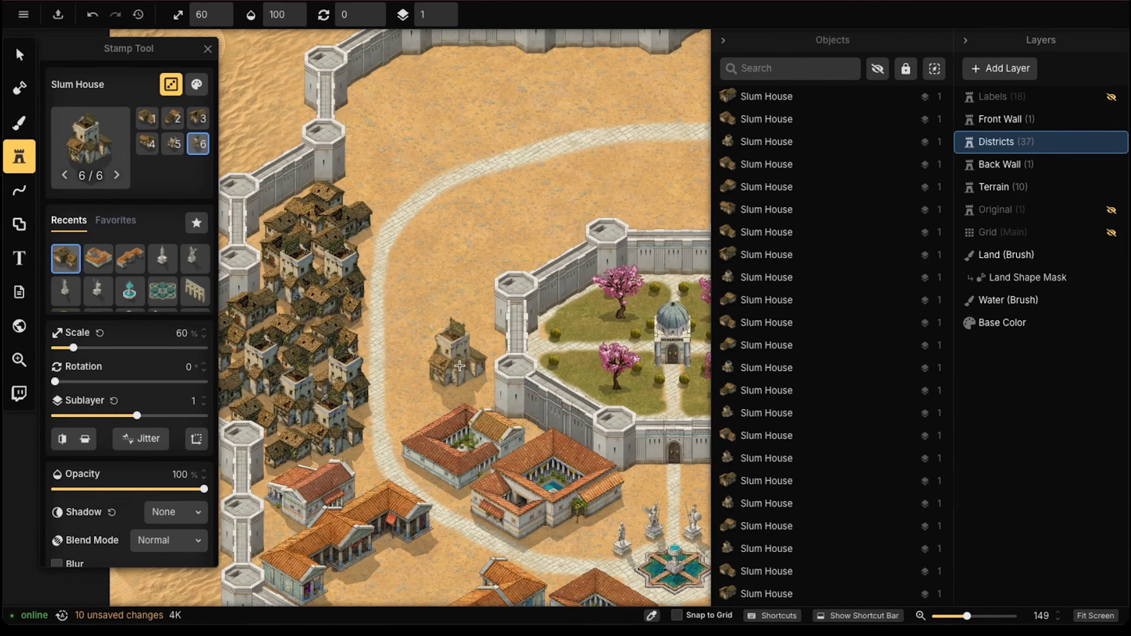
- Stamp thirteen slum houses on the sand west of the garden palace wall
{"action": "left_click", "coordinate": [429, 400]}
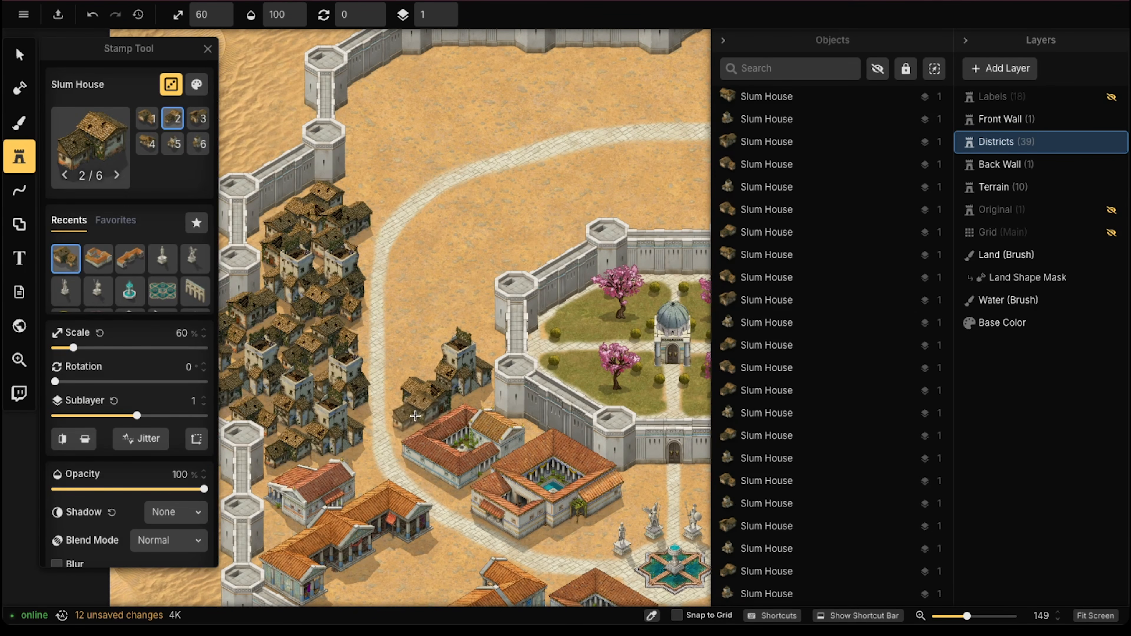
{"action": "left_click", "coordinate": [418, 361]}
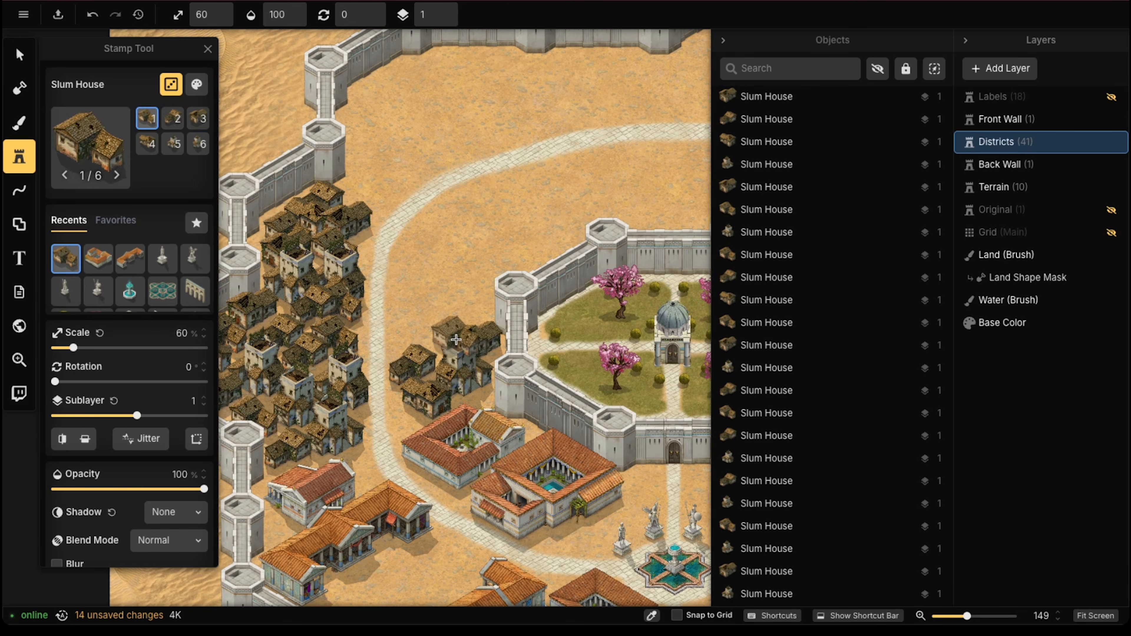
{"action": "left_click", "coordinate": [445, 338]}
{"action": "left_click", "coordinate": [416, 325]}
{"action": "left_click", "coordinate": [463, 312]}
{"action": "left_click", "coordinate": [441, 292]}
{"action": "left_click", "coordinate": [420, 273]}
{"action": "left_click", "coordinate": [435, 263]}
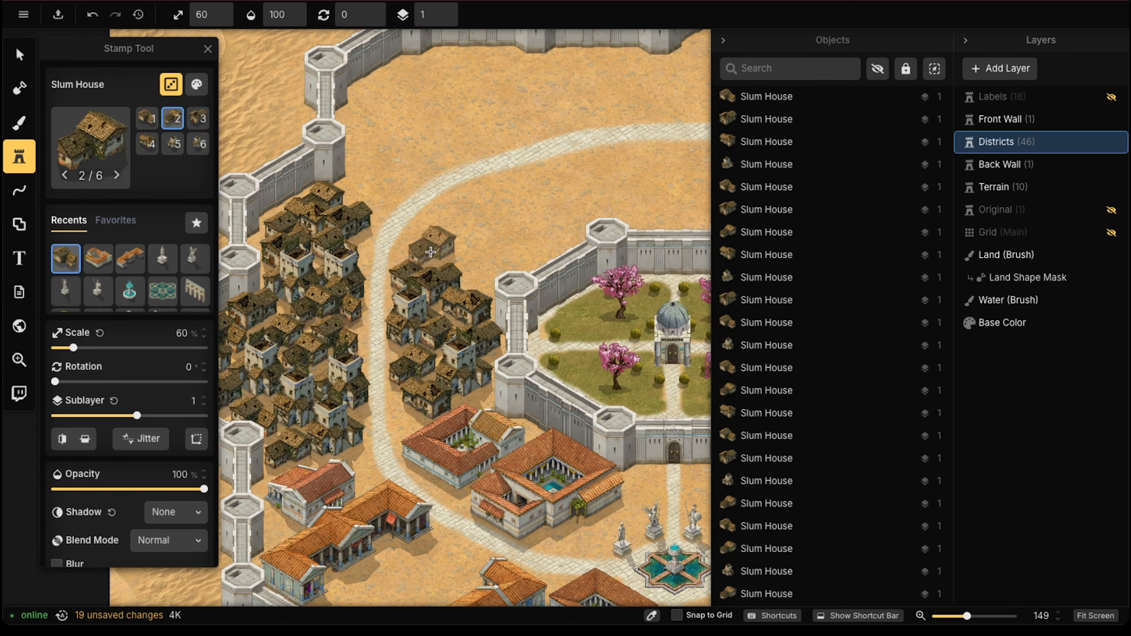
{"action": "left_click", "coordinate": [468, 281]}
{"action": "left_click", "coordinate": [499, 261]}
{"action": "left_click", "coordinate": [488, 245]}
{"action": "left_click", "coordinate": [474, 228]}
{"action": "left_click", "coordinate": [450, 218]}
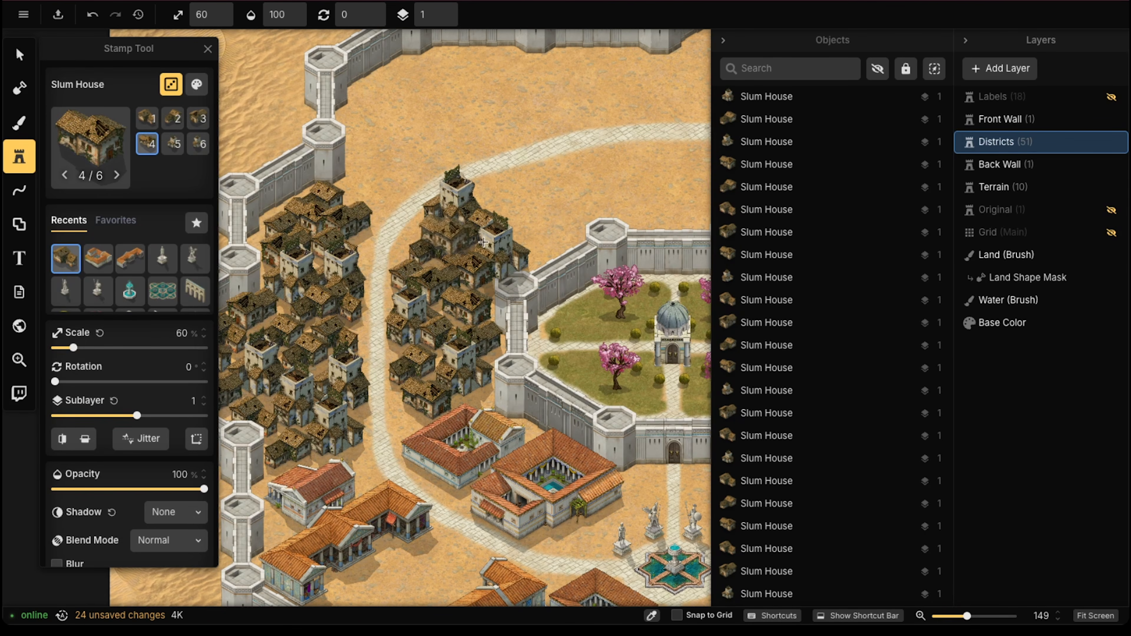
- Add one more slum house by the palace wall, then select it
{"action": "left_click_drag", "start_coordinate": [578, 241], "coordinate": [542, 255]}
{"action": "left_click", "coordinate": [507, 270]}
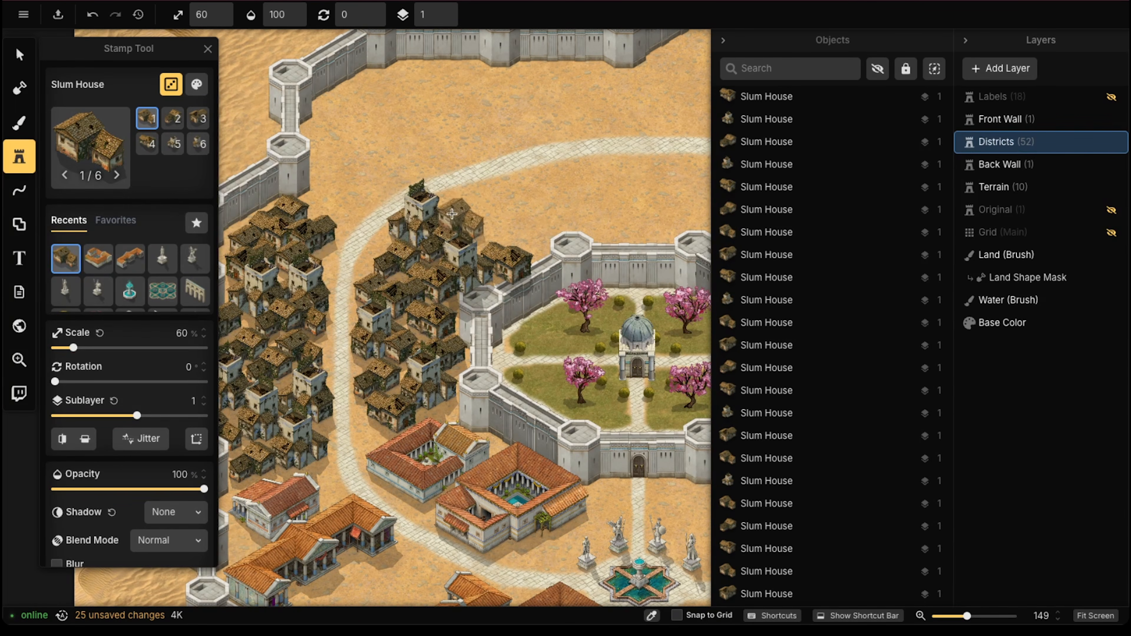
{"action": "left_click", "coordinate": [19, 55]}
{"action": "scroll", "coordinate": [490, 272], "scroll_direction": "up", "scroll_amount": 3}
{"action": "left_click", "coordinate": [520, 270]}
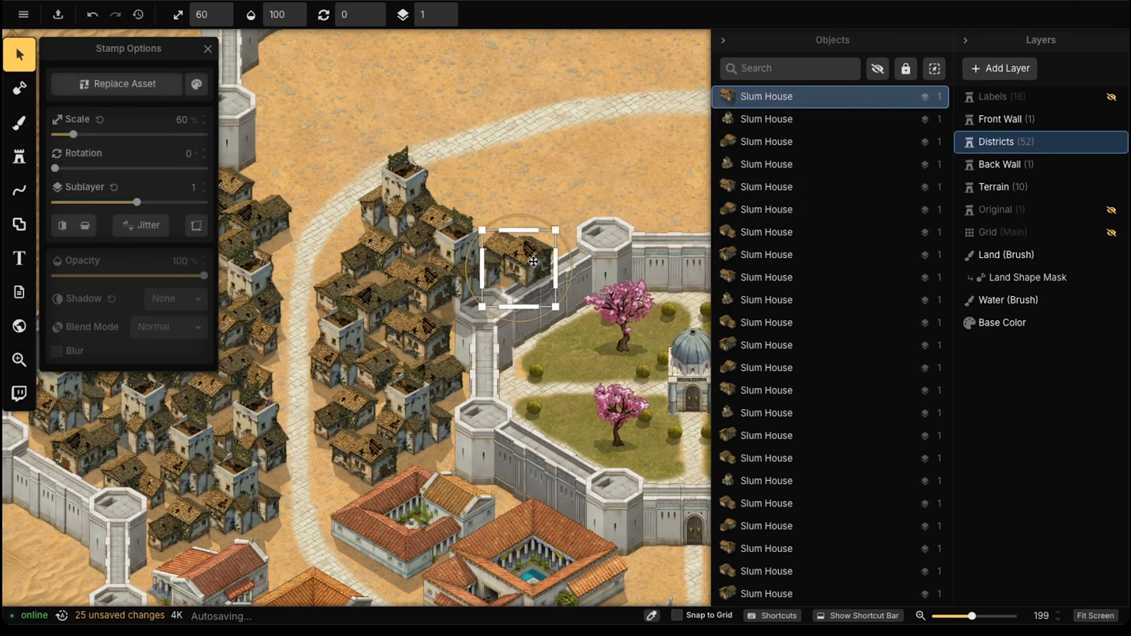
- Lower the selected slum house to sublayer 0 and stamp three more slum houses near the palace wall
{"action": "left_click", "coordinate": [445, 20]}
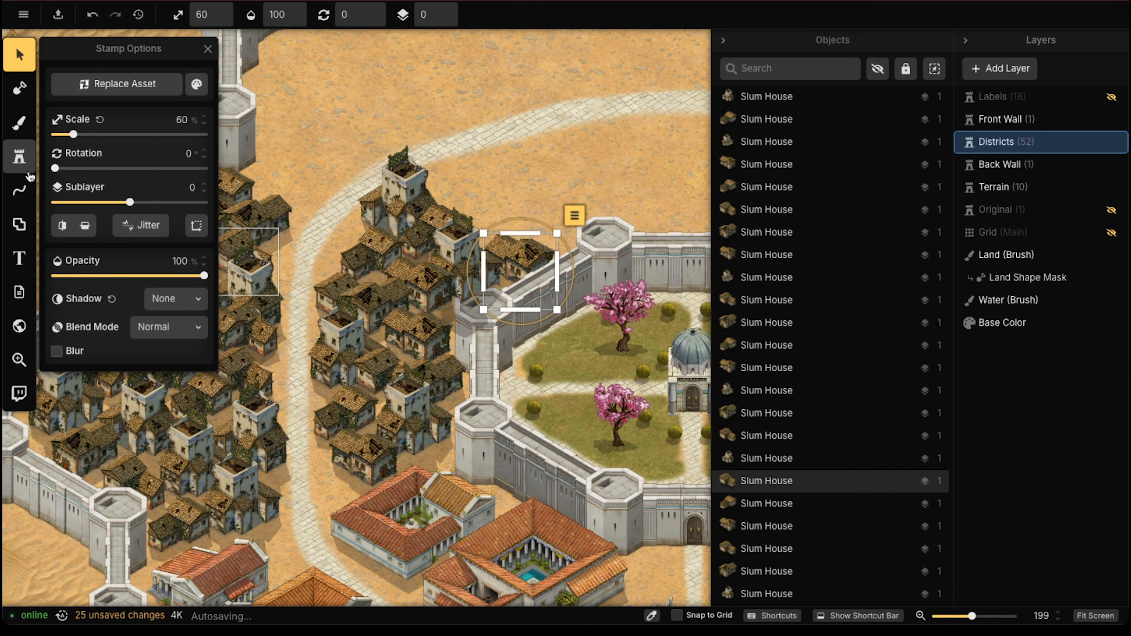
{"action": "left_click", "coordinate": [18, 156]}
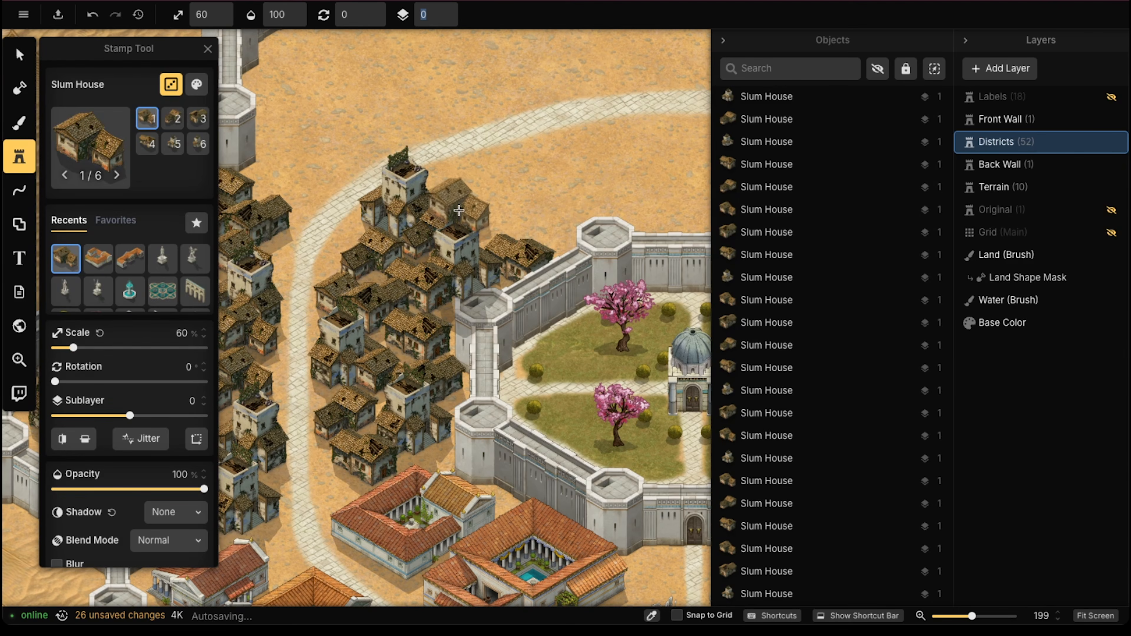
{"action": "left_click", "coordinate": [570, 240]}
{"action": "left_click", "coordinate": [527, 220]}
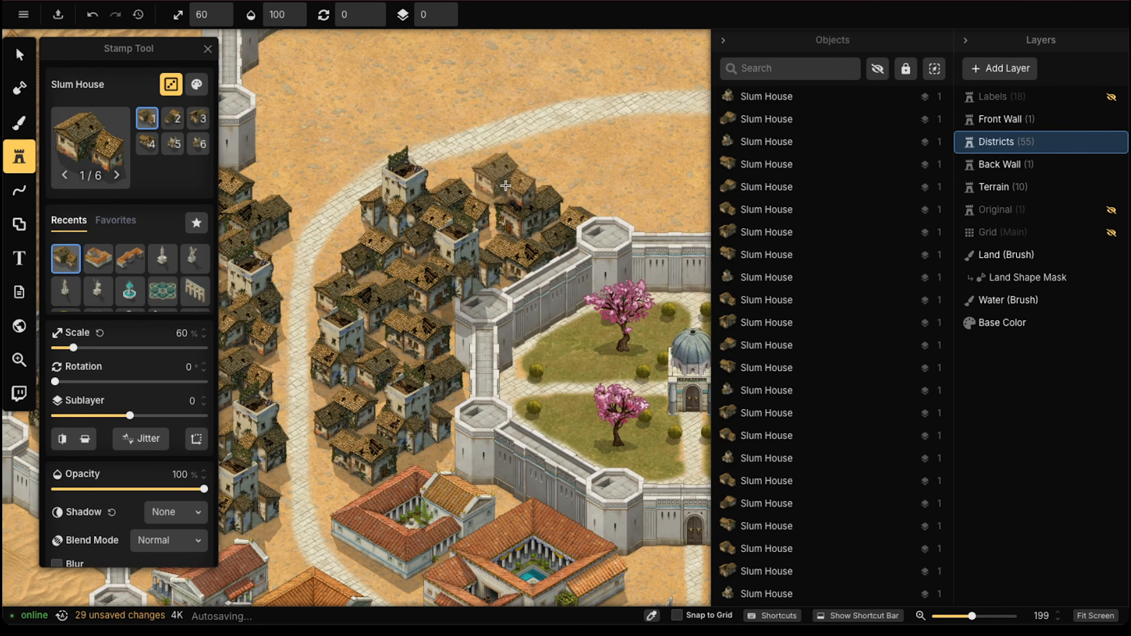
{"action": "left_click", "coordinate": [495, 181]}
{"action": "scroll", "coordinate": [420, 203], "scroll_direction": "down", "scroll_amount": 5}
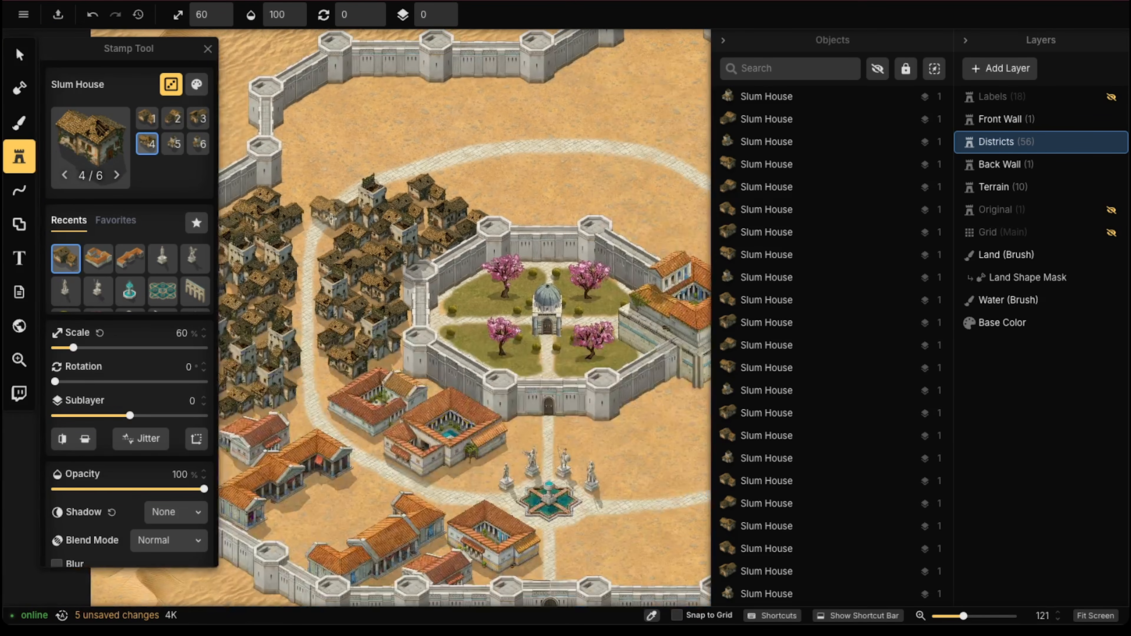
{"action": "scroll", "coordinate": [420, 202], "scroll_direction": "down", "scroll_amount": 4}
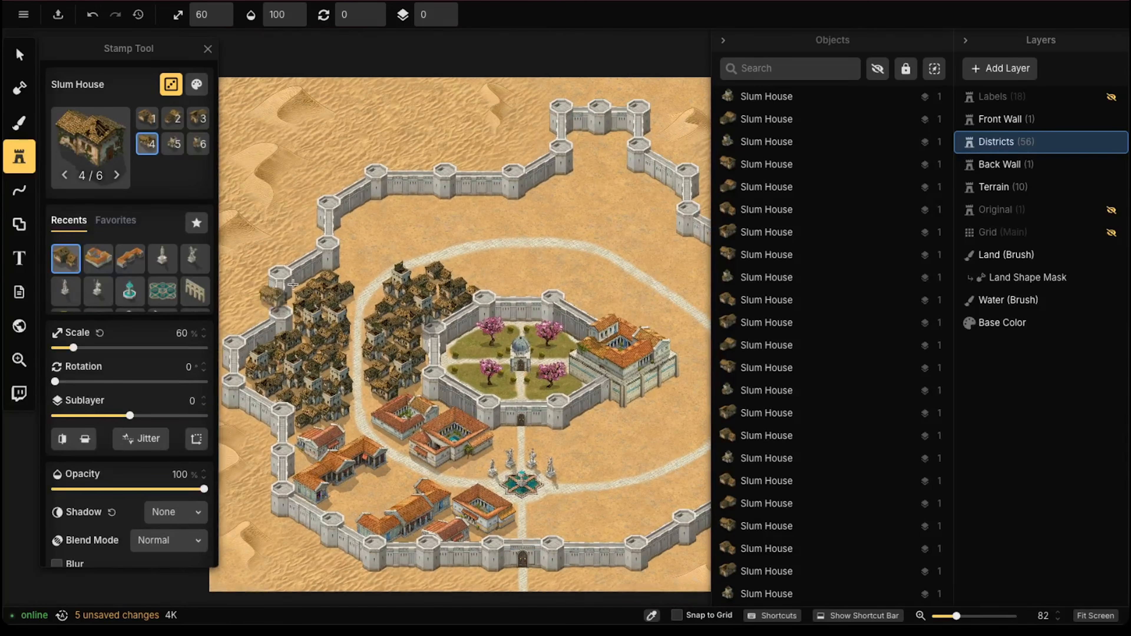
- Select a slum house in the inner quarter and raise it one sublayer
{"action": "left_click", "coordinate": [32, 59]}
{"action": "scroll", "coordinate": [269, 232], "scroll_direction": "down", "scroll_amount": 1}
{"action": "left_click_drag", "start_coordinate": [233, 207], "coordinate": [261, 223]}
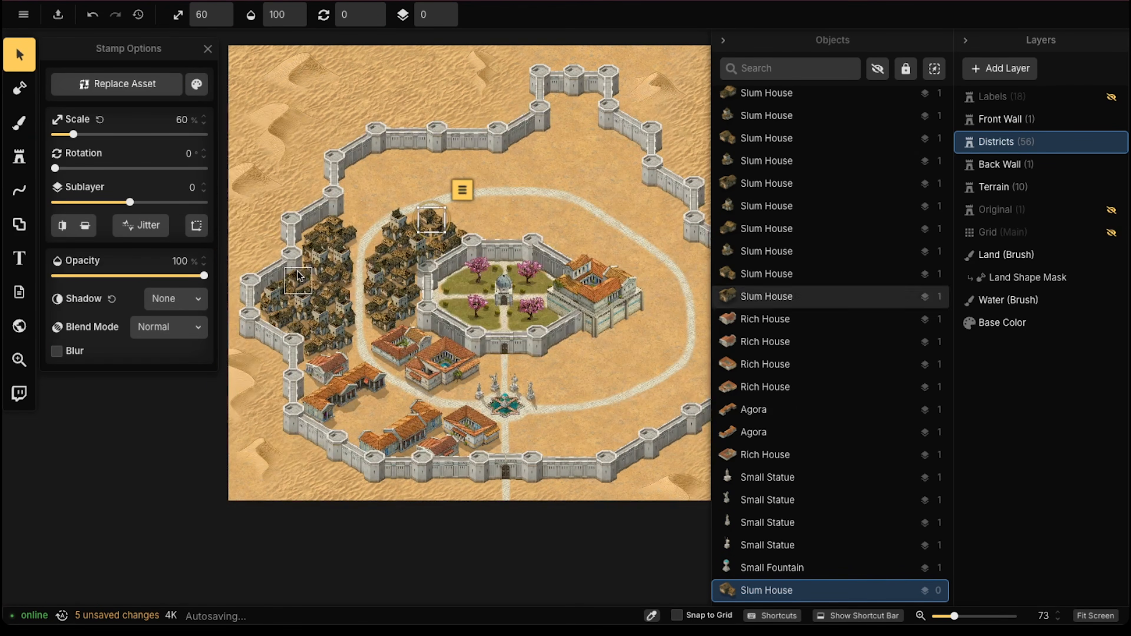
{"action": "scroll", "coordinate": [374, 292], "scroll_direction": "up", "scroll_amount": 3}
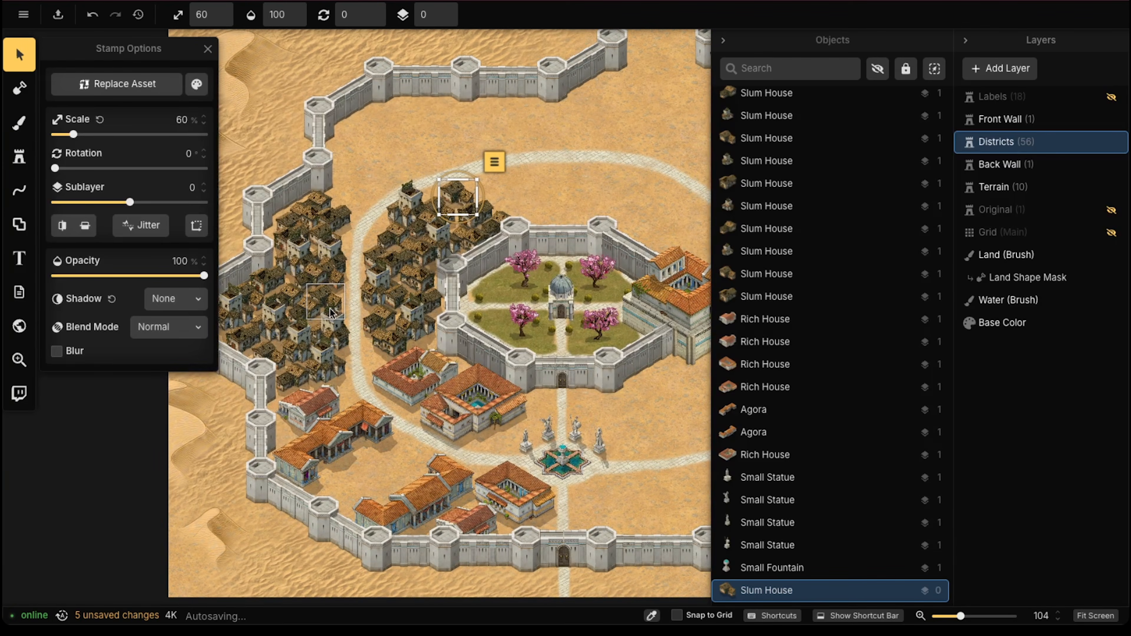
{"action": "scroll", "coordinate": [332, 310], "scroll_direction": "down", "scroll_amount": 1}
{"action": "scroll", "coordinate": [426, 320], "scroll_direction": "down", "scroll_amount": 4}
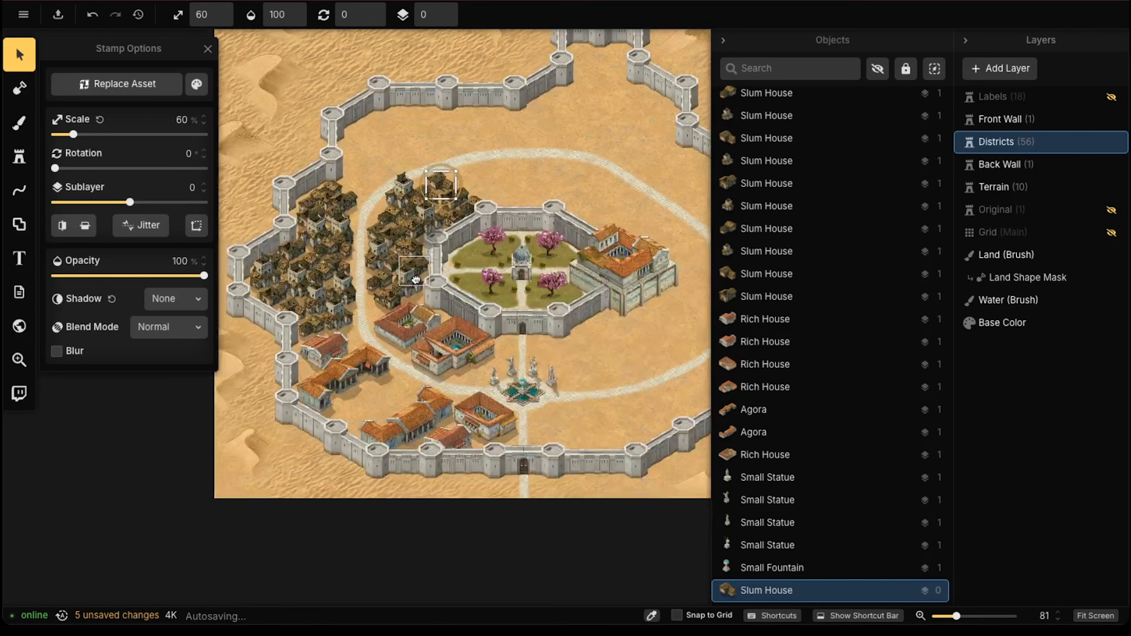
{"action": "scroll", "coordinate": [379, 262], "scroll_direction": "up", "scroll_amount": 12}
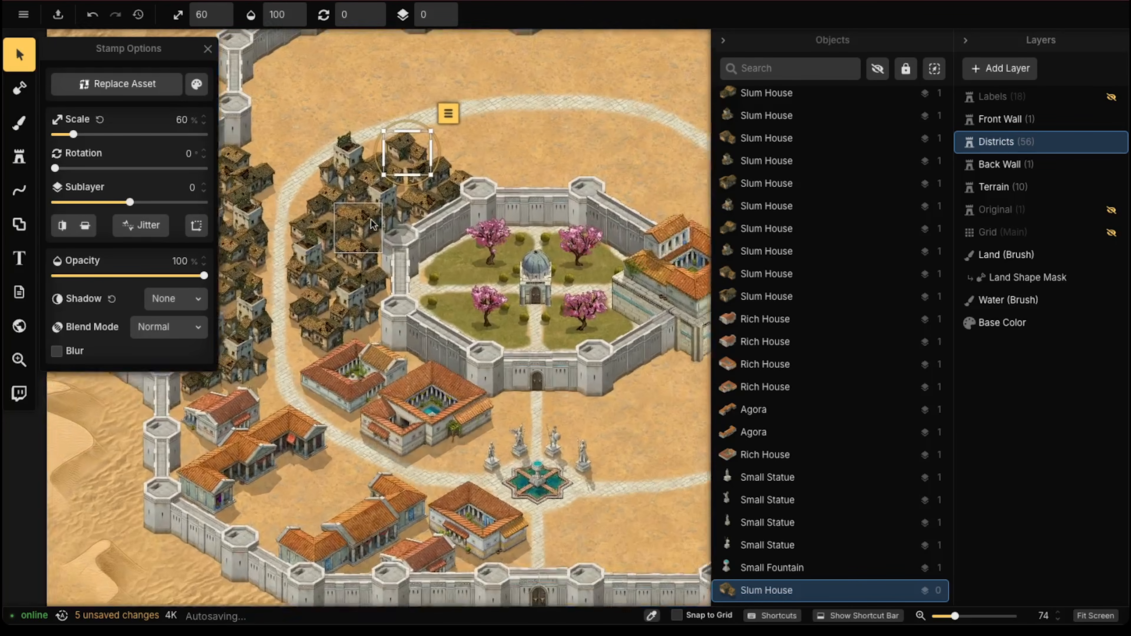
{"action": "key", "text": "]"}
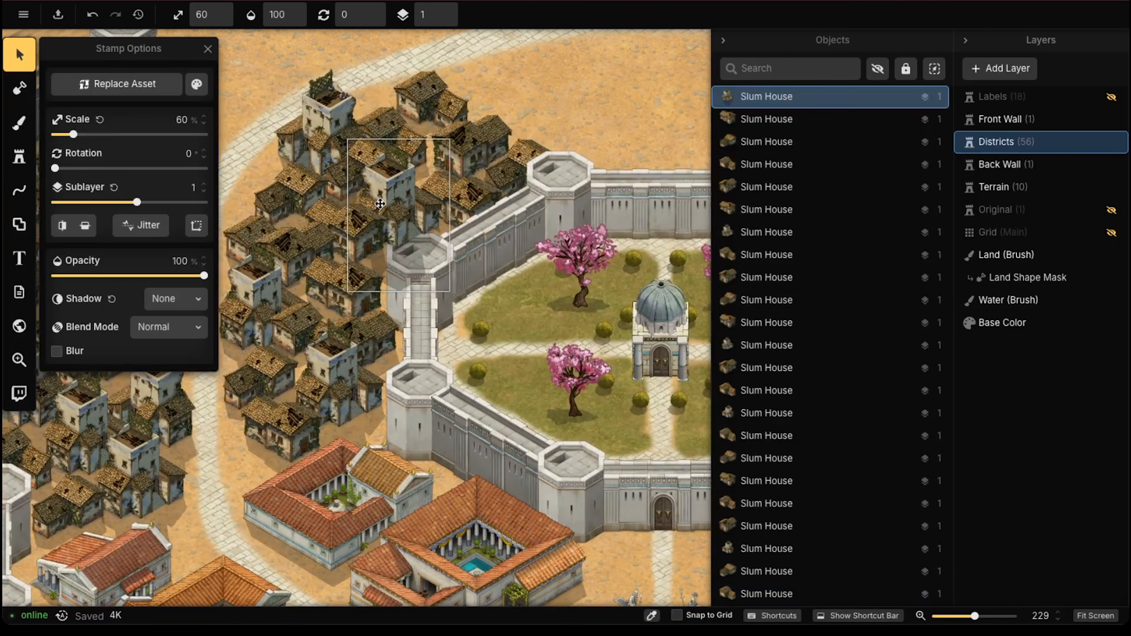
- Put the overlapping slum houses, including the upper-left tower house, on sublayer 0
{"action": "left_click", "coordinate": [380, 204]}
{"action": "left_click", "coordinate": [445, 21]}
{"action": "left_click", "coordinate": [344, 79]}
{"action": "left_click", "coordinate": [331, 107]}
{"action": "left_click", "coordinate": [444, 21]}
- Move one slum house down and to the right, and return another house to sublayer 0
{"action": "left_click_drag", "start_coordinate": [308, 135], "coordinate": [388, 207]}
{"action": "key", "text": "Escape"}
{"action": "left_click", "coordinate": [347, 185]}
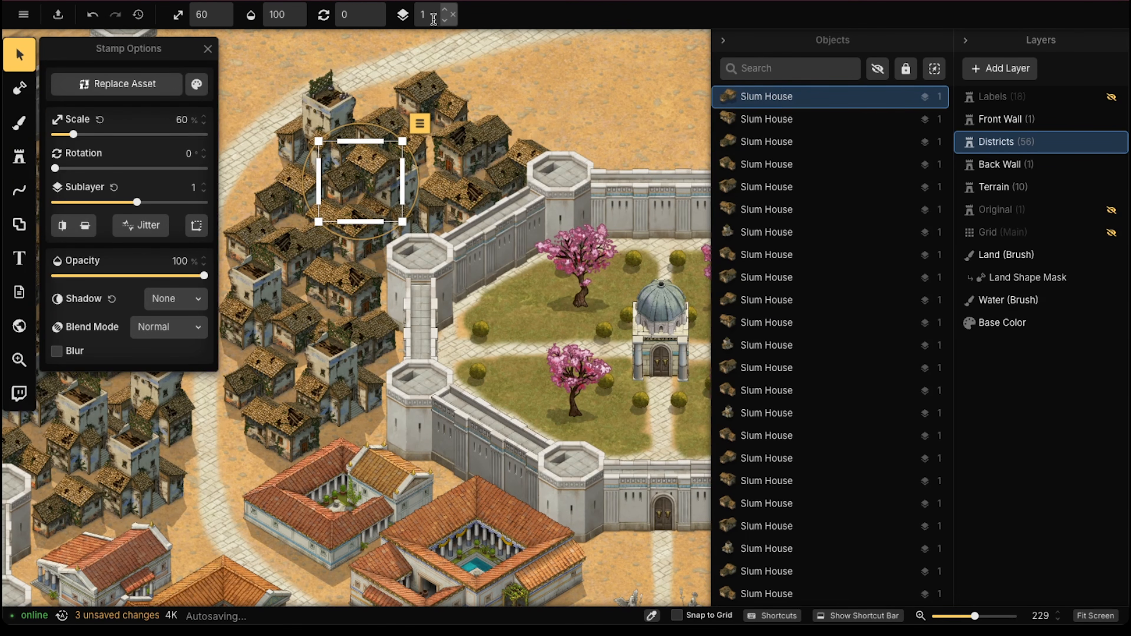
{"action": "left_click", "coordinate": [444, 20]}
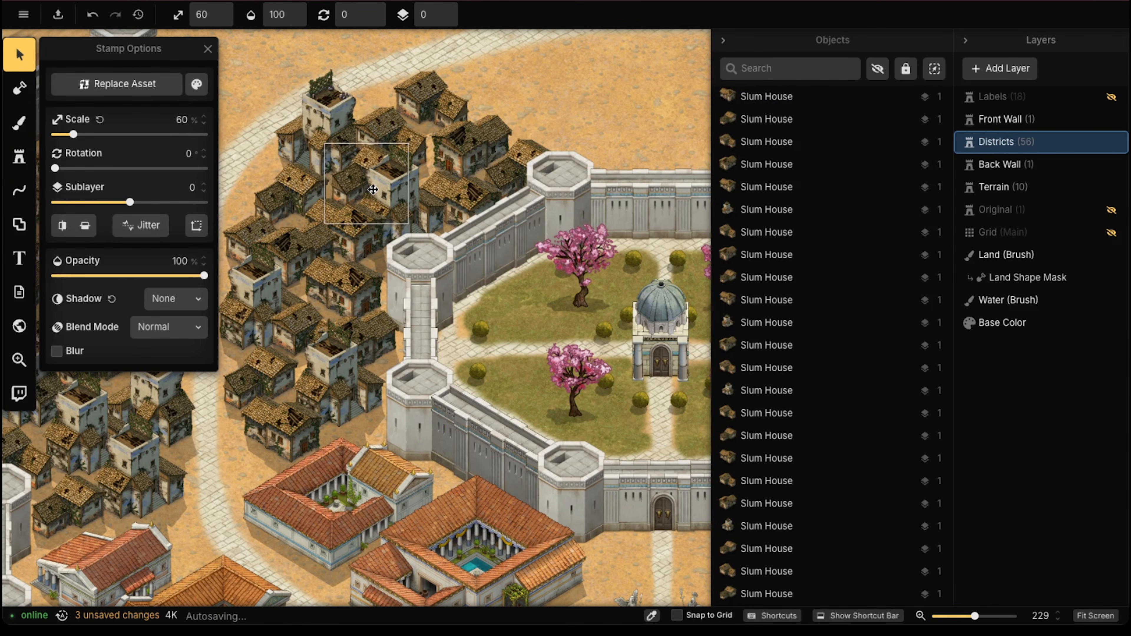
{"action": "key", "text": "Escape"}
{"action": "scroll", "coordinate": [368, 192], "scroll_direction": "down", "scroll_amount": 10}
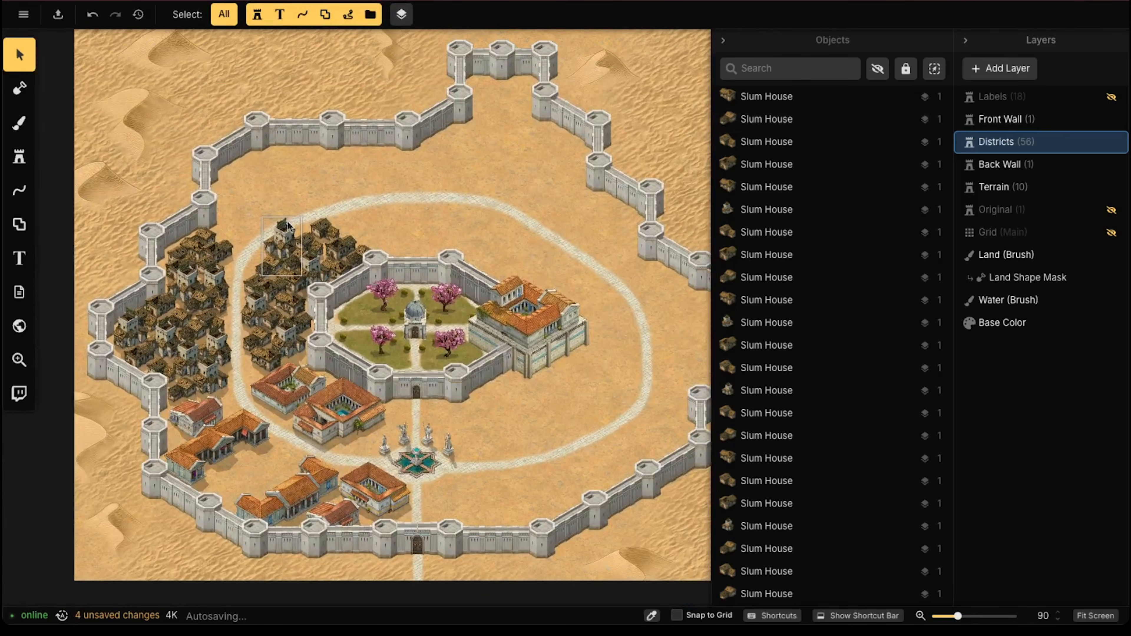
- Show the hidden Labels layer and delete the five slum houses under Beormund's Bazaar
{"action": "left_click", "coordinate": [1111, 97]}
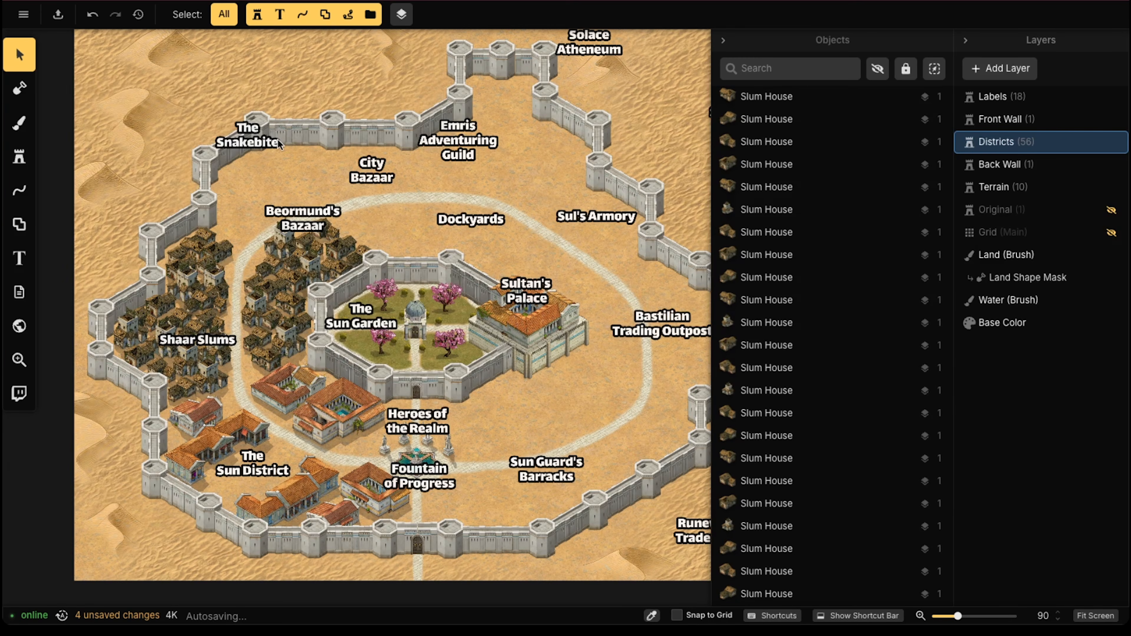
{"action": "scroll", "coordinate": [259, 150], "scroll_direction": "up", "scroll_amount": 3}
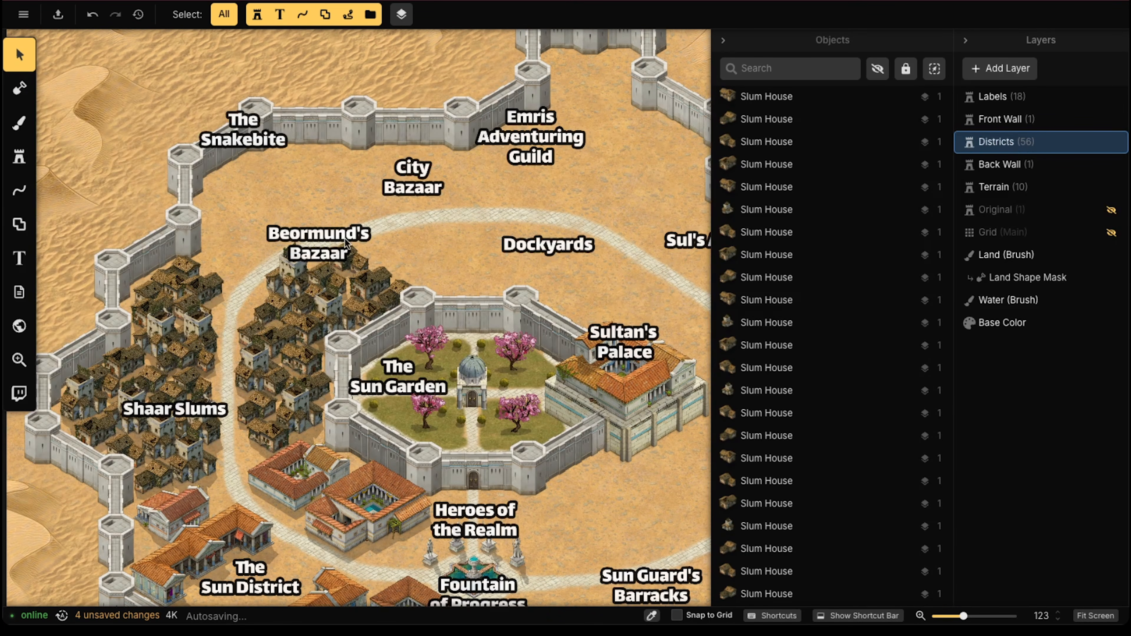
{"action": "left_click", "coordinate": [363, 264]}
{"action": "key", "text": "Delete"}
{"action": "left_click", "coordinate": [375, 284]}
{"action": "key", "text": "Delete"}
{"action": "left_click", "coordinate": [399, 292]}
{"action": "key", "text": "Delete"}
{"action": "left_click", "coordinate": [328, 278]}
{"action": "key", "text": "Delete"}
{"action": "left_click", "coordinate": [296, 270]}
{"action": "key", "text": "Delete"}
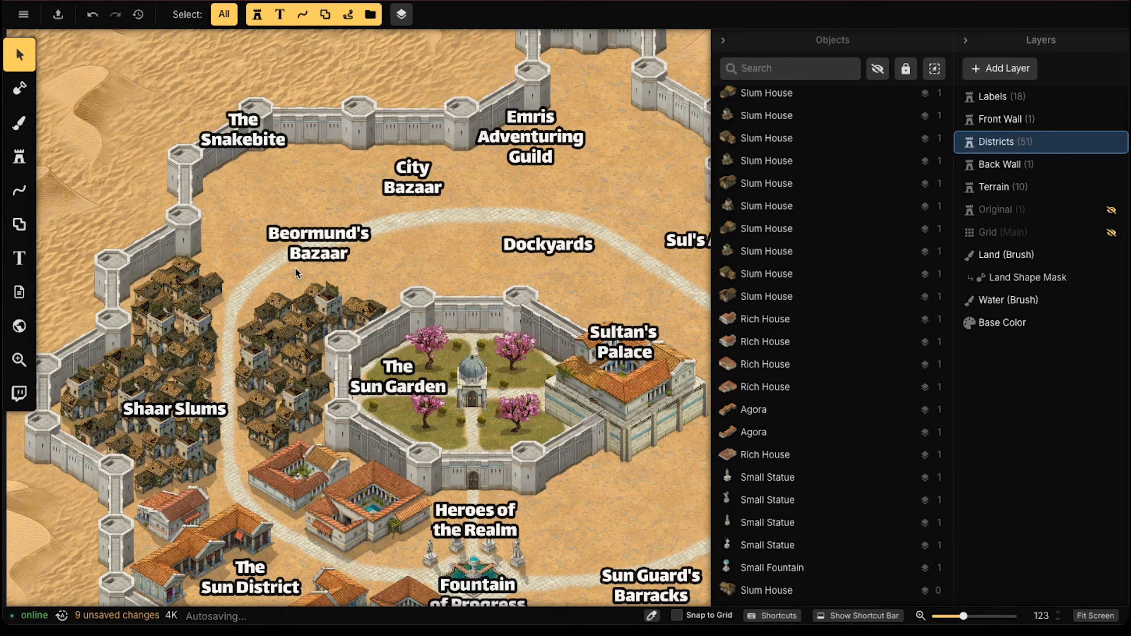
- Reposition the Beormund's Bazaar, The Snakebite, City Bazaar and Dockyards labels on the Labels layer
{"action": "left_click", "coordinate": [993, 97]}
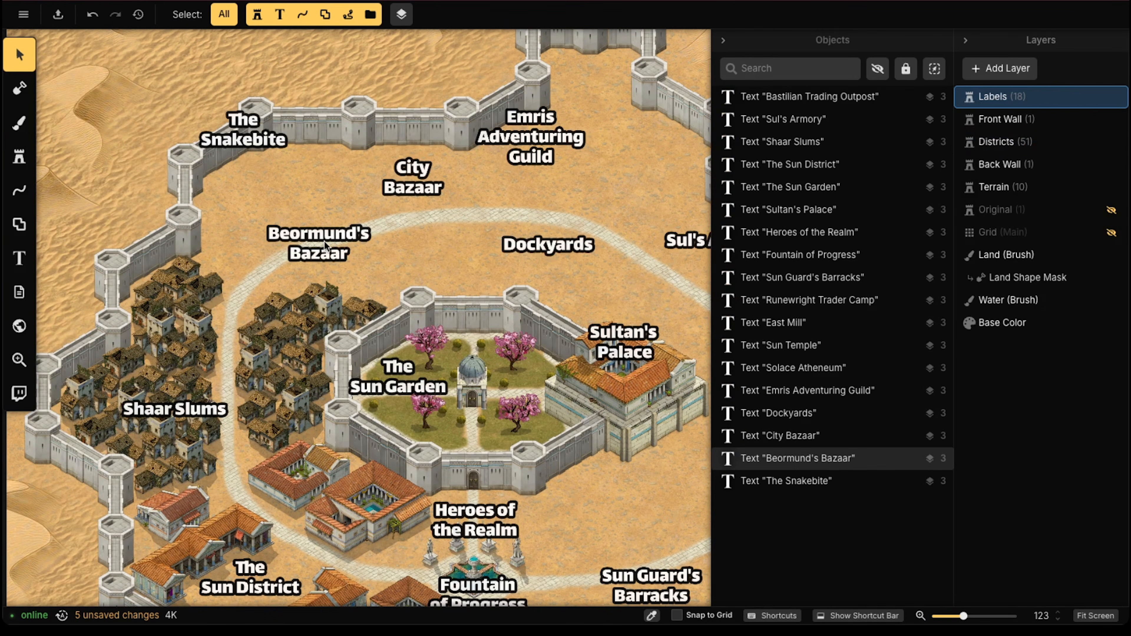
{"action": "left_click_drag", "start_coordinate": [326, 246], "coordinate": [368, 251]}
{"action": "left_click", "coordinate": [263, 215]}
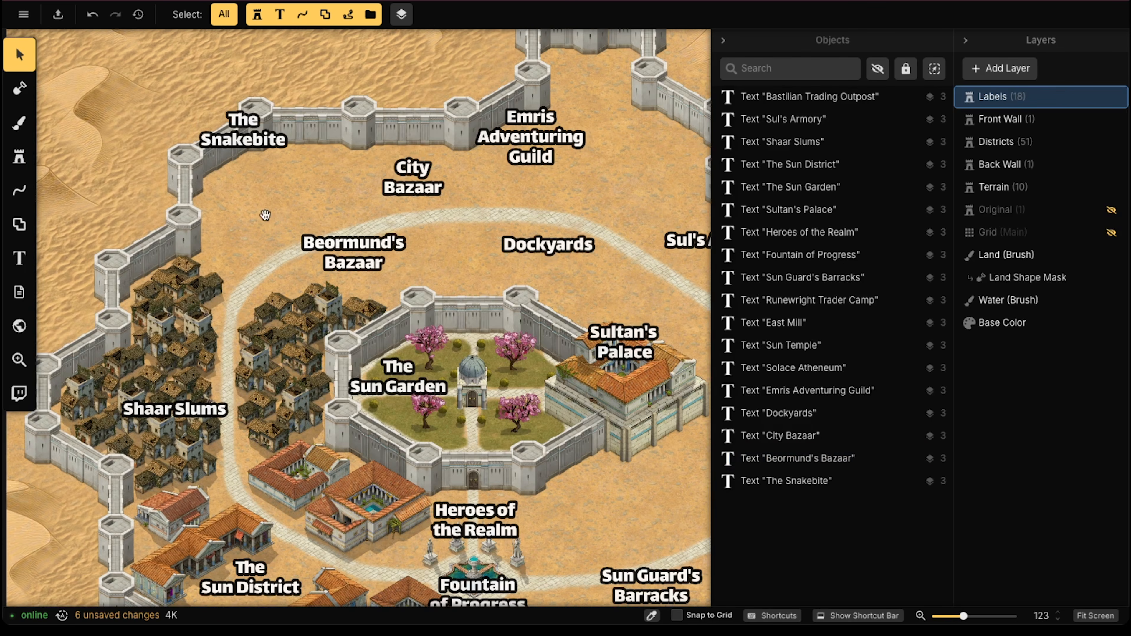
{"action": "scroll", "coordinate": [268, 187], "scroll_direction": "left", "scroll_amount": 2}
{"action": "left_click_drag", "start_coordinate": [316, 124], "coordinate": [331, 147]}
{"action": "left_click", "coordinate": [383, 210]}
{"action": "left_click_drag", "start_coordinate": [454, 176], "coordinate": [439, 167]}
{"action": "left_click", "coordinate": [512, 205]}
{"action": "left_click_drag", "start_coordinate": [573, 245], "coordinate": [549, 247]}
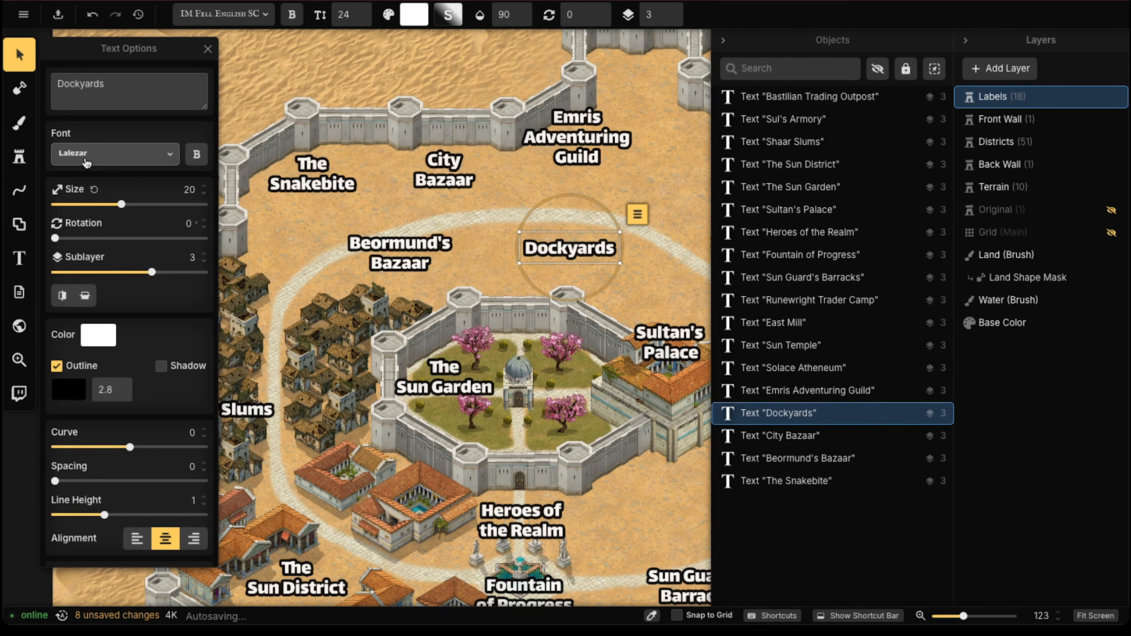
{"action": "left_click", "coordinate": [20, 156]}
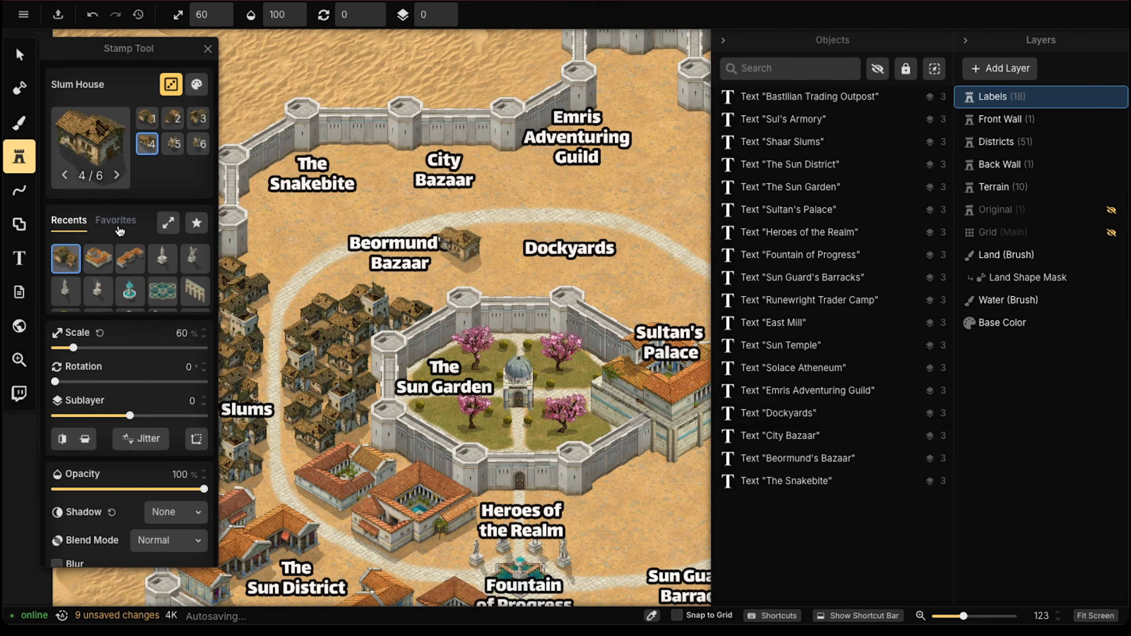
- Search the stamp catalog for 'market' and place a green U-shaped market stall at City Bazaar
{"action": "left_click", "coordinate": [90, 140]}
{"action": "type", "text": "market"}
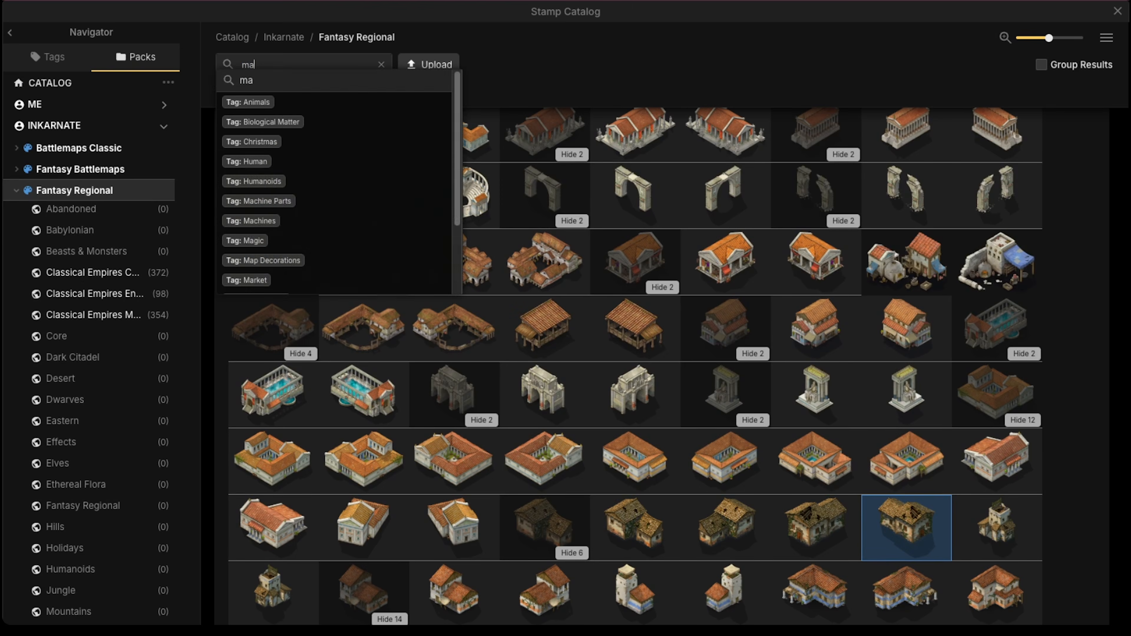
{"action": "key", "text": "Return"}
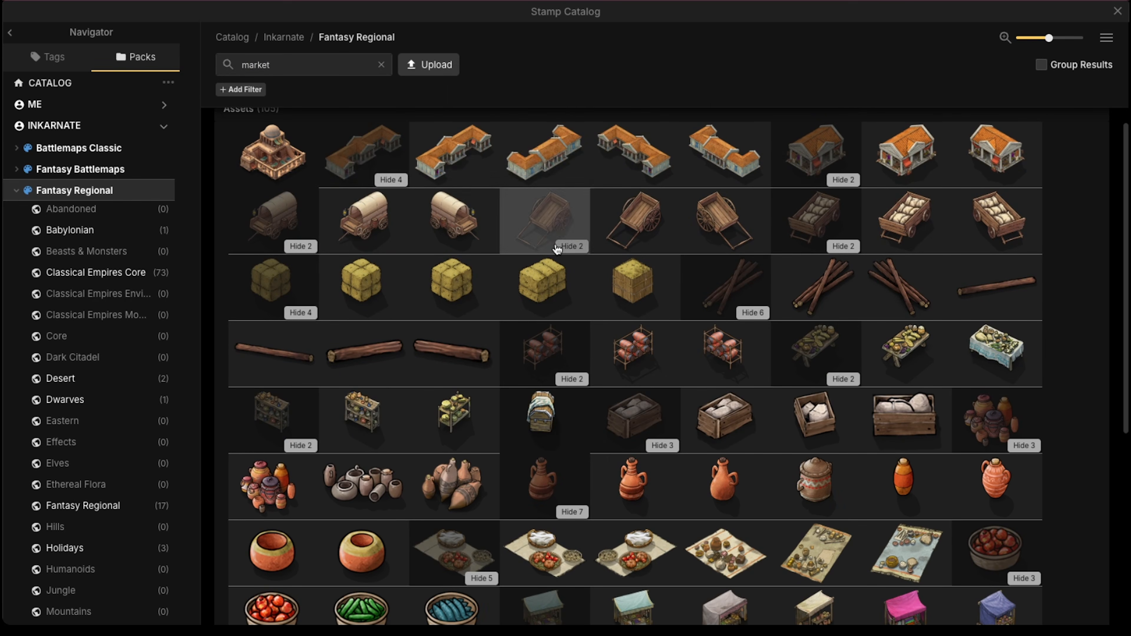
{"action": "left_click", "coordinate": [278, 158]}
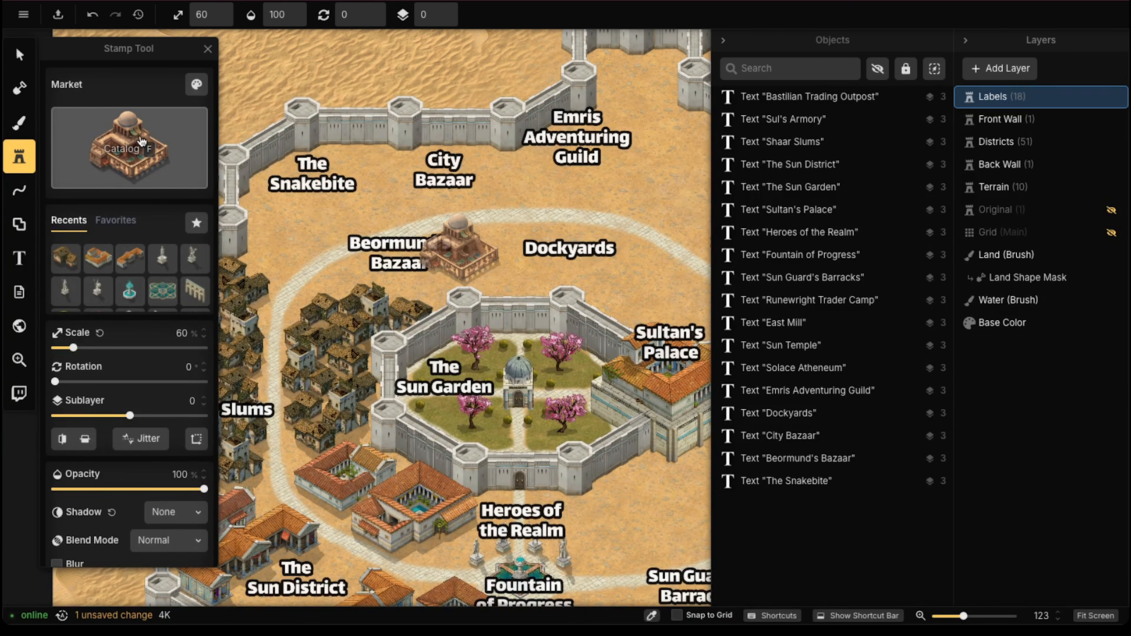
{"action": "left_click", "coordinate": [130, 147]}
{"action": "scroll", "coordinate": [452, 284], "scroll_direction": "down", "scroll_amount": 5}
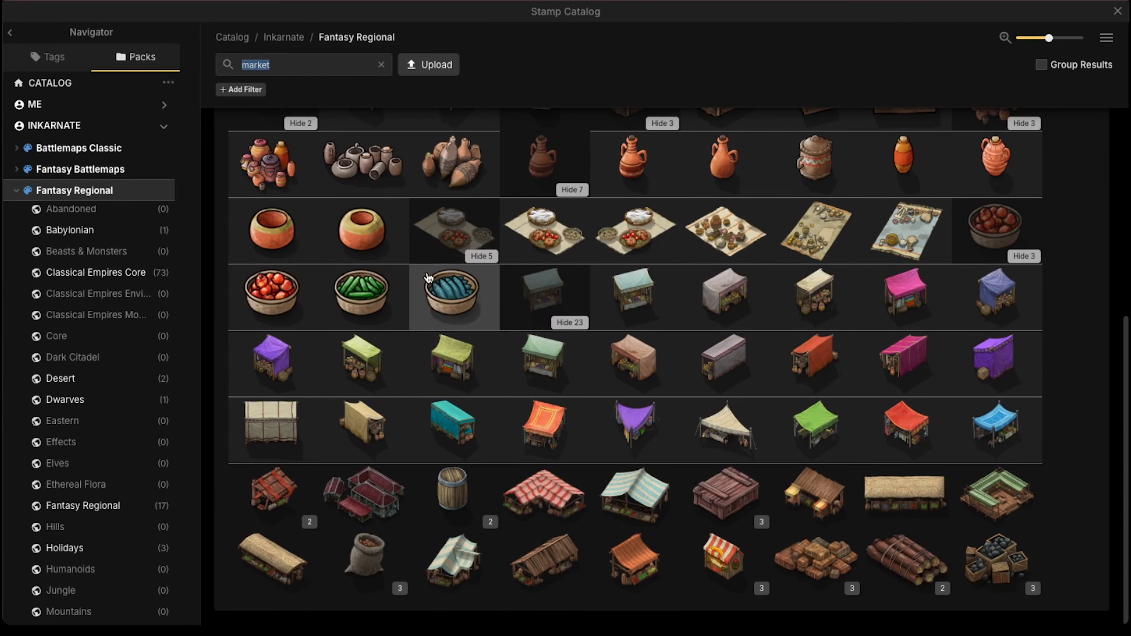
{"action": "left_click", "coordinate": [998, 494]}
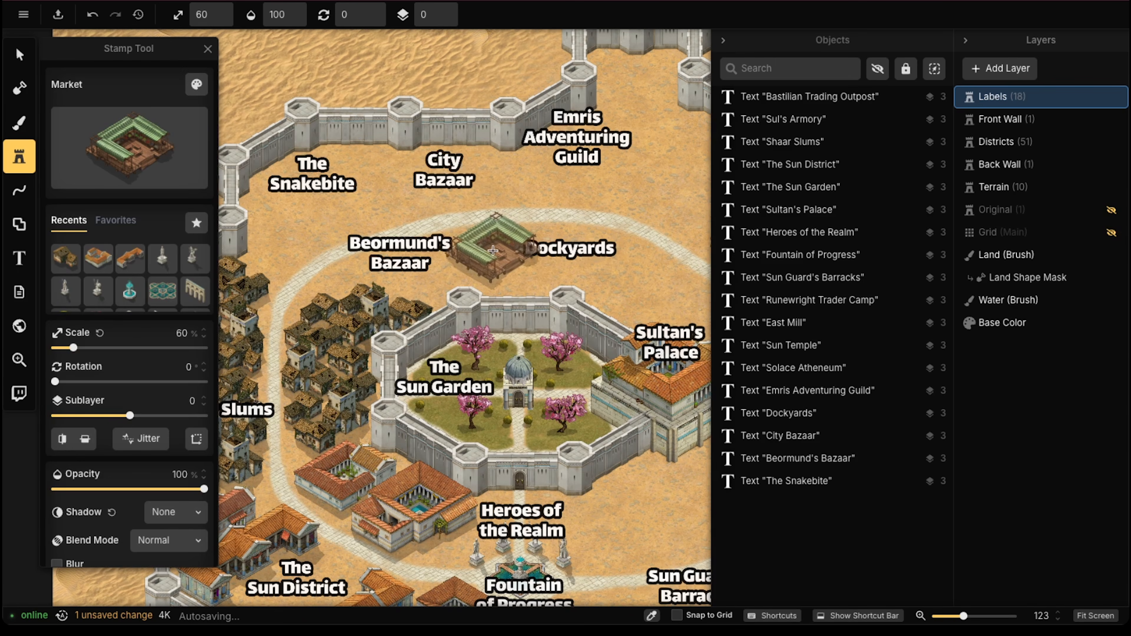
{"action": "left_click", "coordinate": [461, 249]}
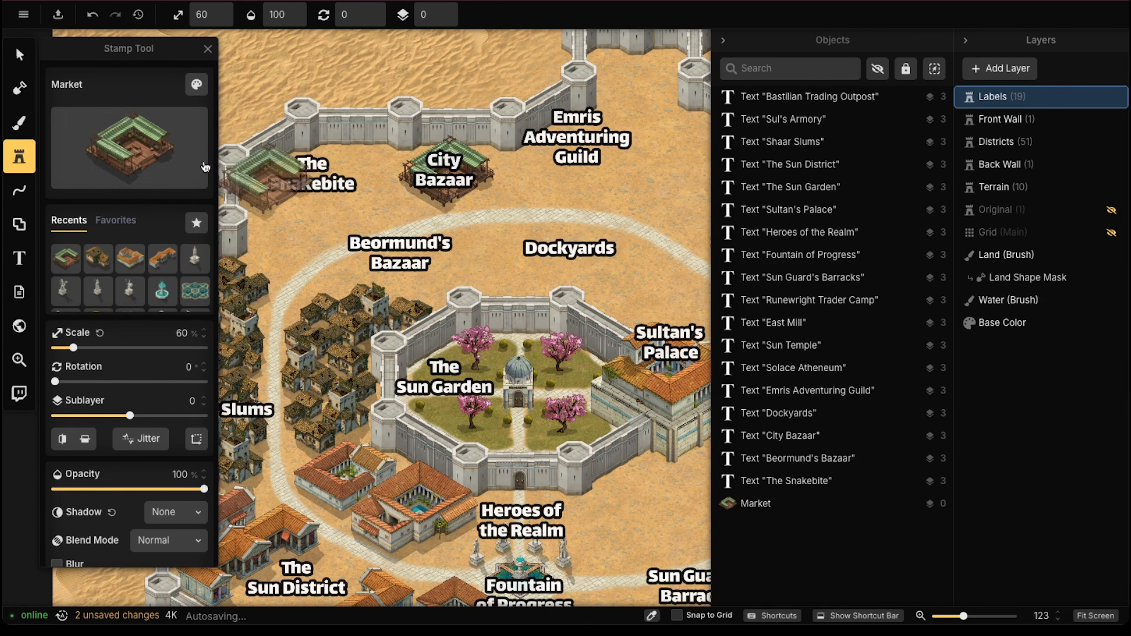
- Place the other variant of the tiled Market building beside Beormund's Bazaar
{"action": "key", "text": "f"}
{"action": "scroll", "coordinate": [543, 187], "scroll_direction": "up", "scroll_amount": 5}
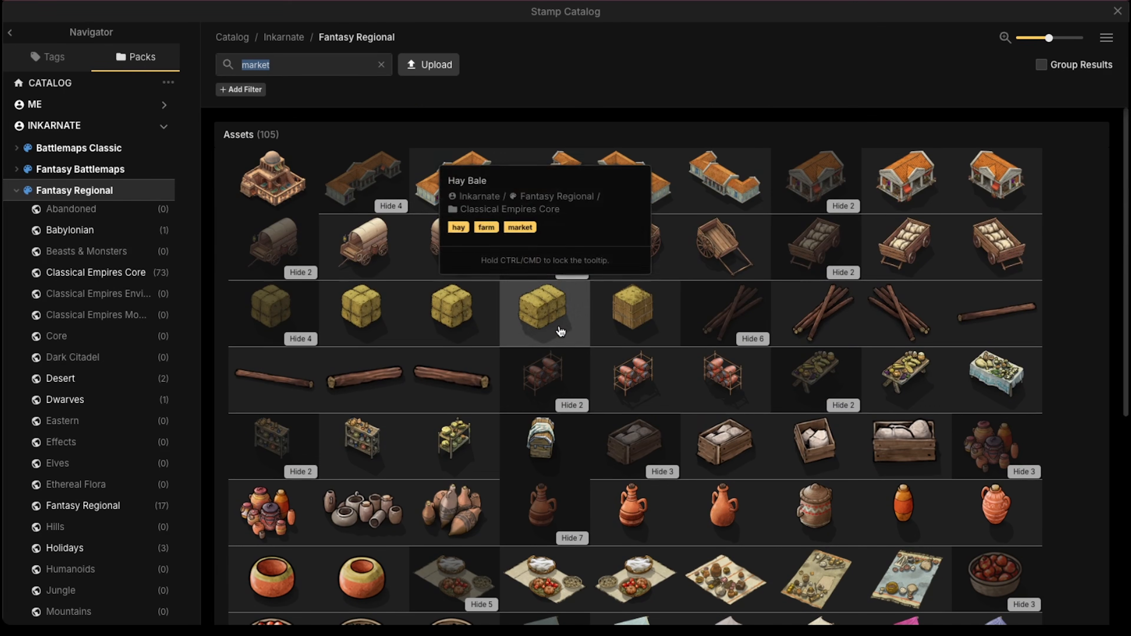
{"action": "left_click", "coordinate": [840, 181]}
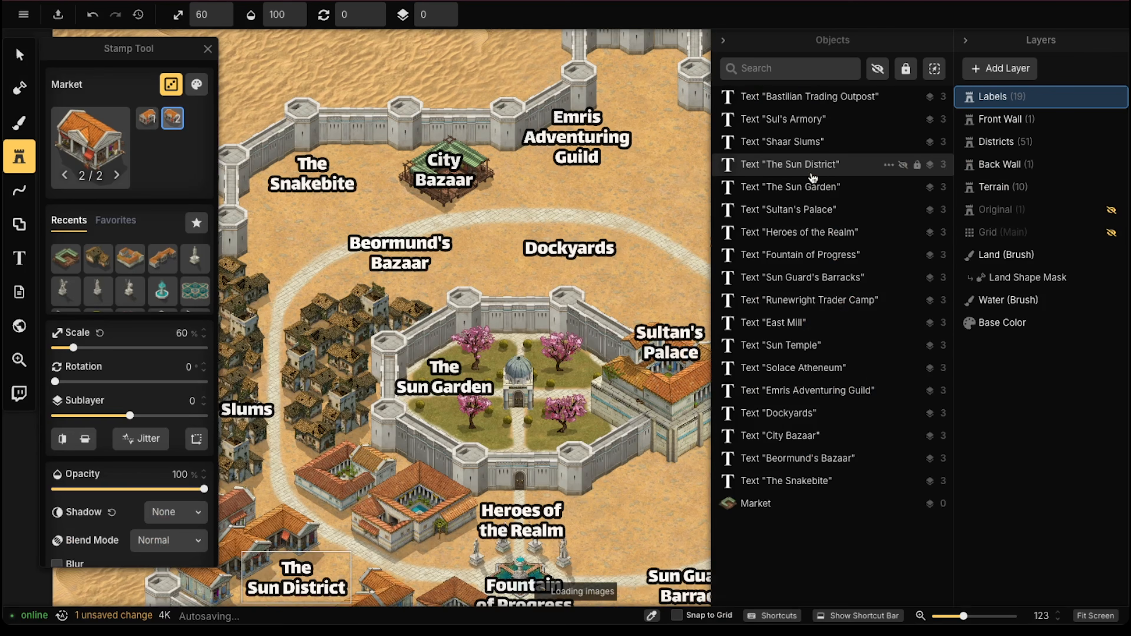
{"action": "key", "text": "Left"}
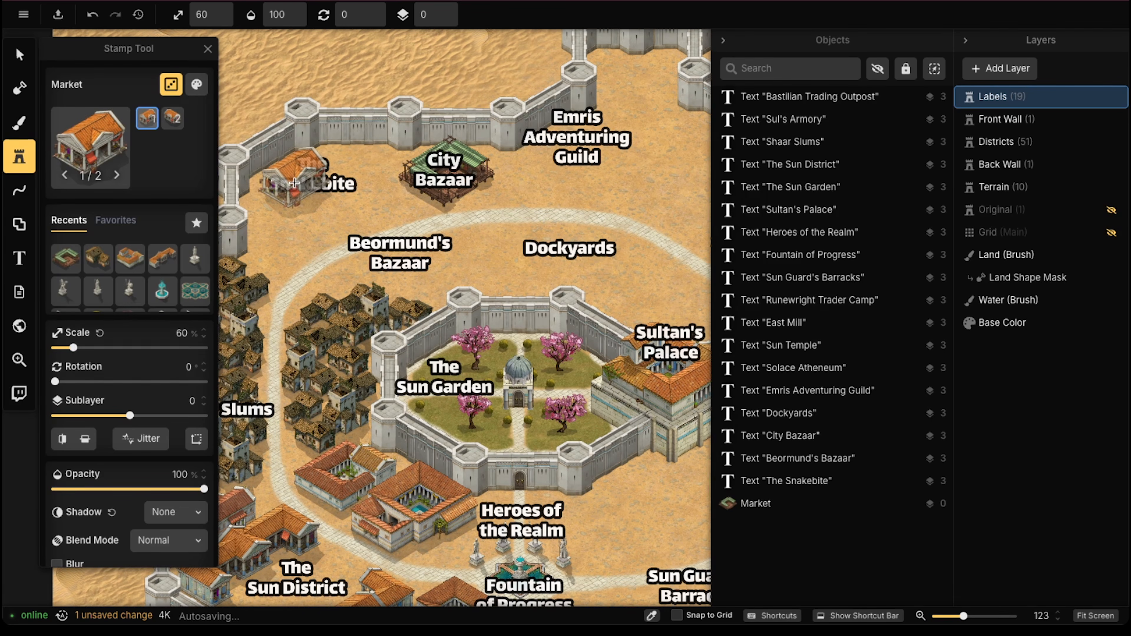
{"action": "left_click", "coordinate": [460, 249]}
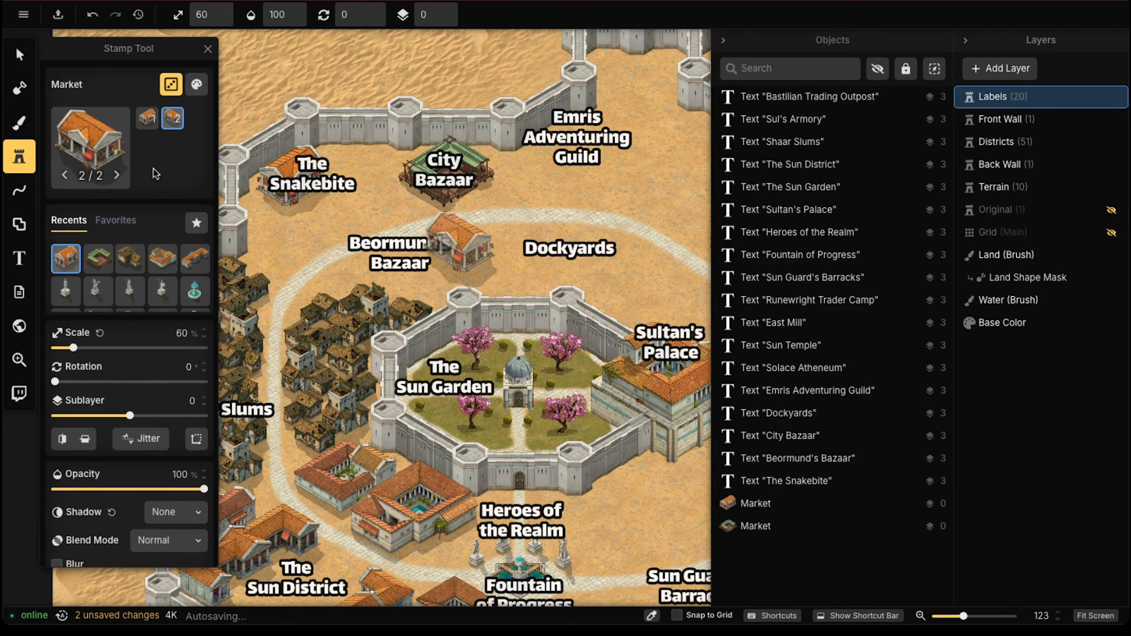
- Replace the catalog search with 'classical' to browse the classical building stamps
{"action": "left_click", "coordinate": [110, 156]}
{"action": "scroll", "coordinate": [541, 391], "scroll_direction": "down", "scroll_amount": 3}
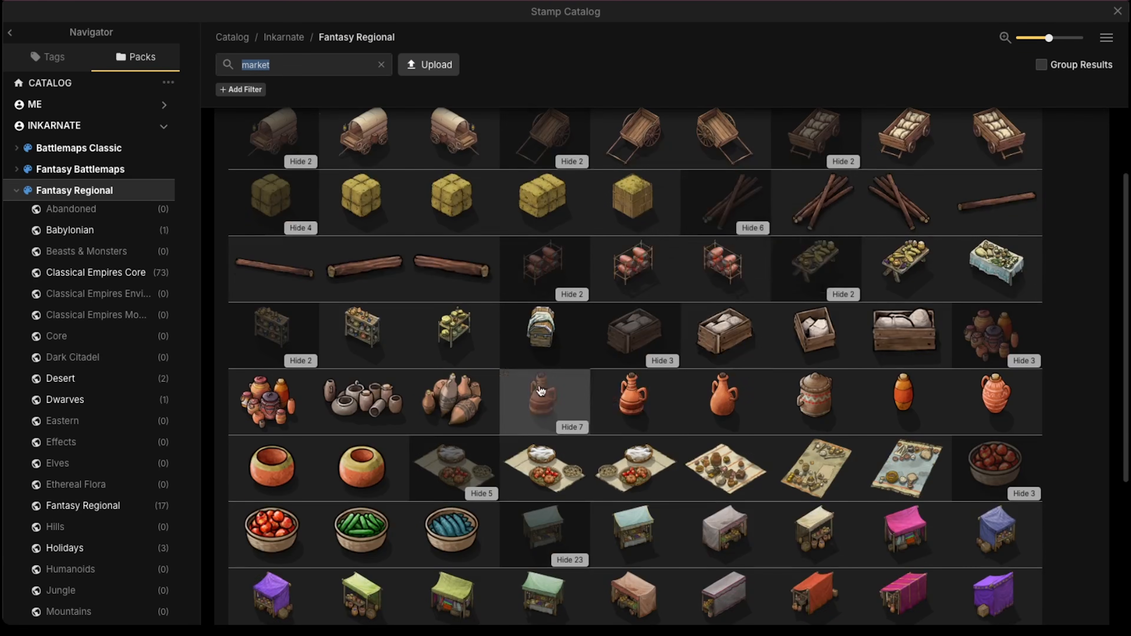
{"action": "scroll", "coordinate": [517, 252], "scroll_direction": "down", "scroll_amount": 6}
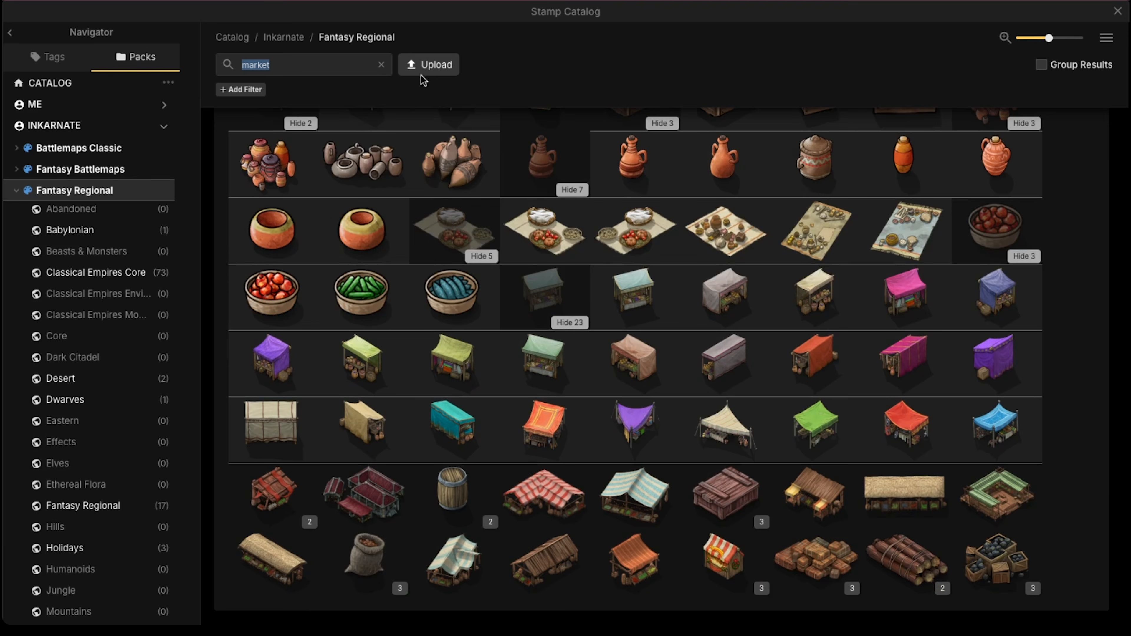
{"action": "left_click", "coordinate": [382, 65]}
{"action": "type", "text": "classica"}
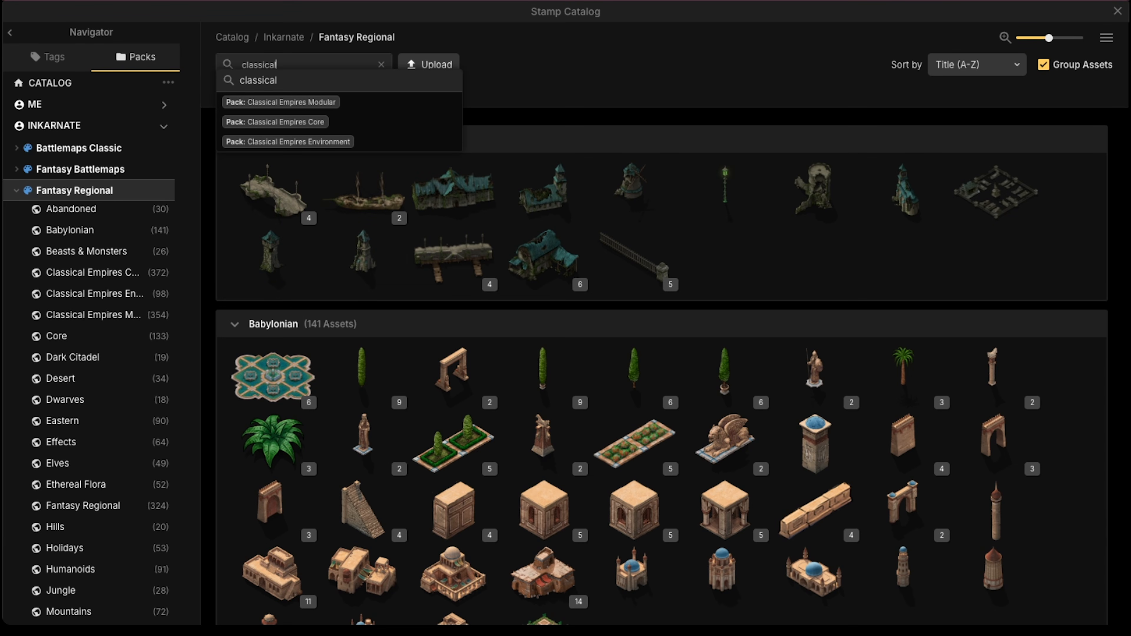
{"action": "type", "text": "l"}
{"action": "scroll", "coordinate": [431, 201], "scroll_direction": "down", "scroll_amount": 10}
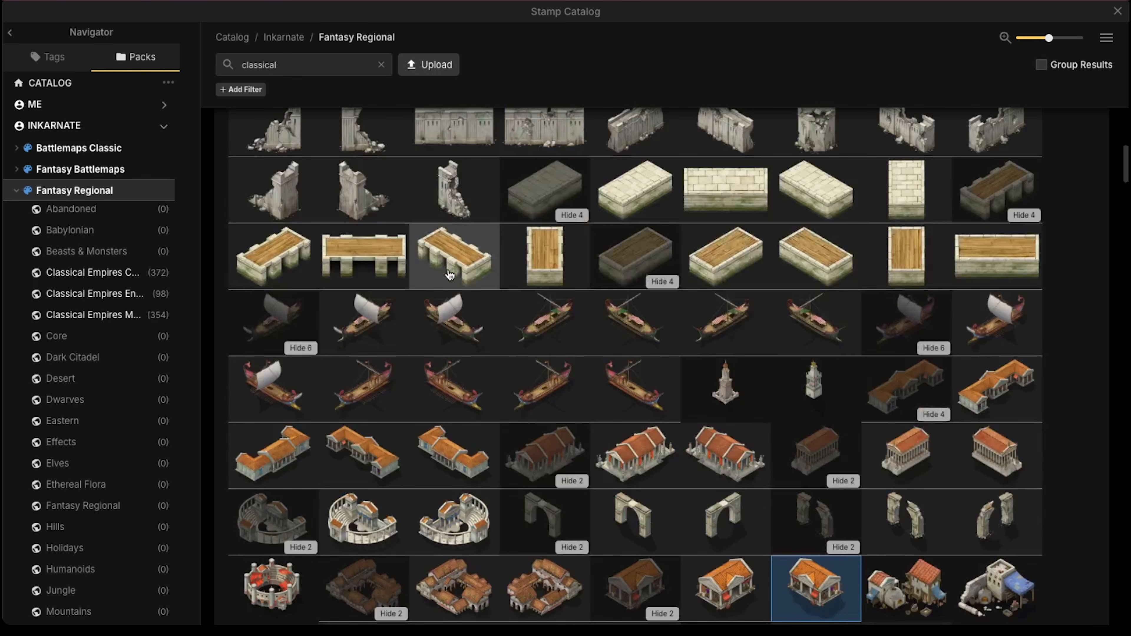
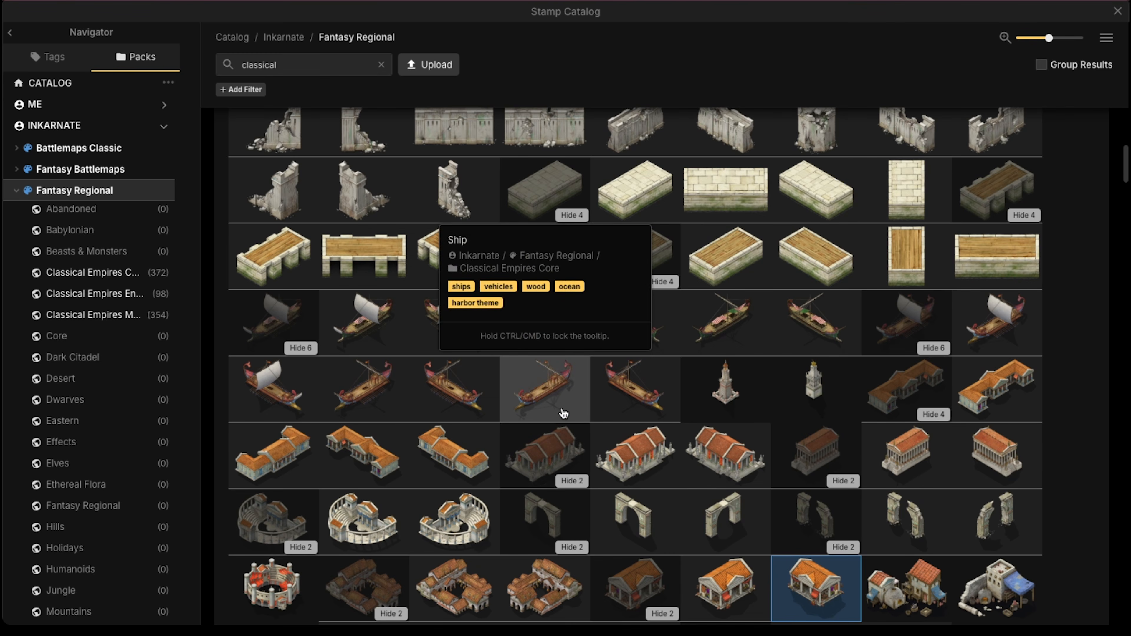
- Place the orange-roofed Workshop stamp and drag it beside Beormund's Bazaar
{"action": "scroll", "coordinate": [579, 392], "scroll_direction": "up", "scroll_amount": 5}
{"action": "scroll", "coordinate": [604, 374], "scroll_direction": "down", "scroll_amount": 10}
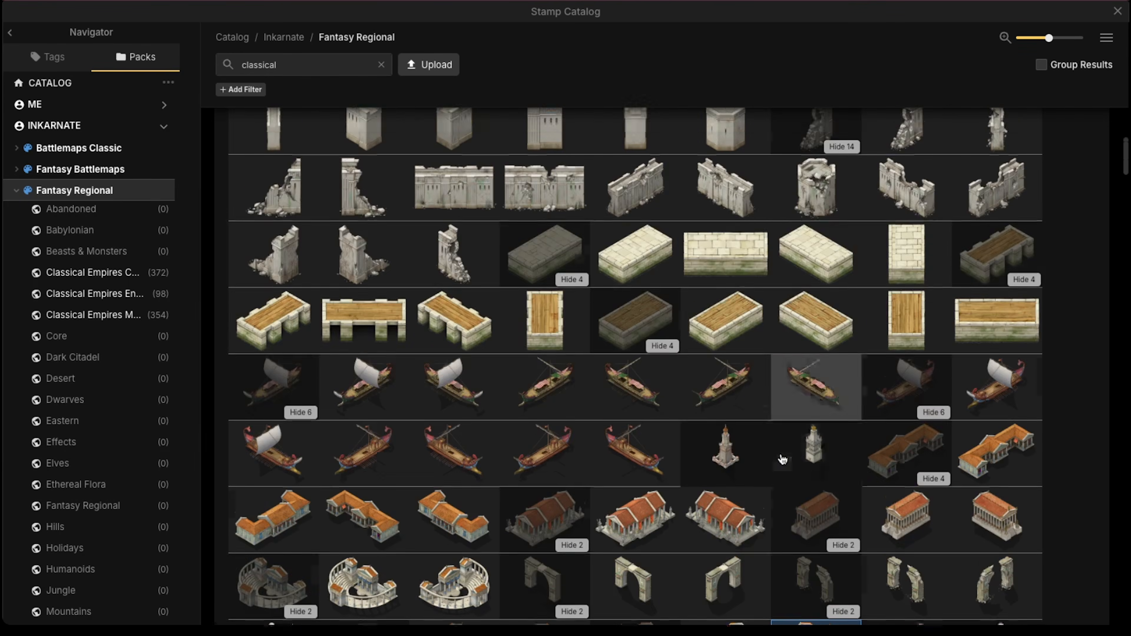
{"action": "scroll", "coordinate": [782, 452], "scroll_direction": "down", "scroll_amount": 15}
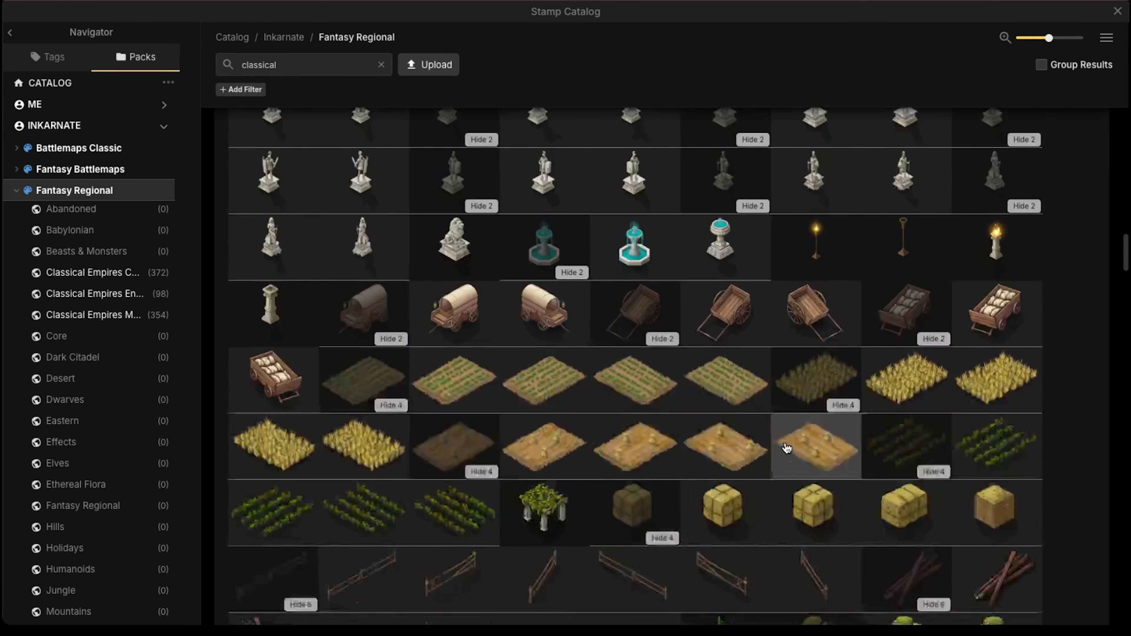
{"action": "scroll", "coordinate": [779, 443], "scroll_direction": "up", "scroll_amount": 15}
{"action": "scroll", "coordinate": [775, 441], "scroll_direction": "down", "scroll_amount": 2}
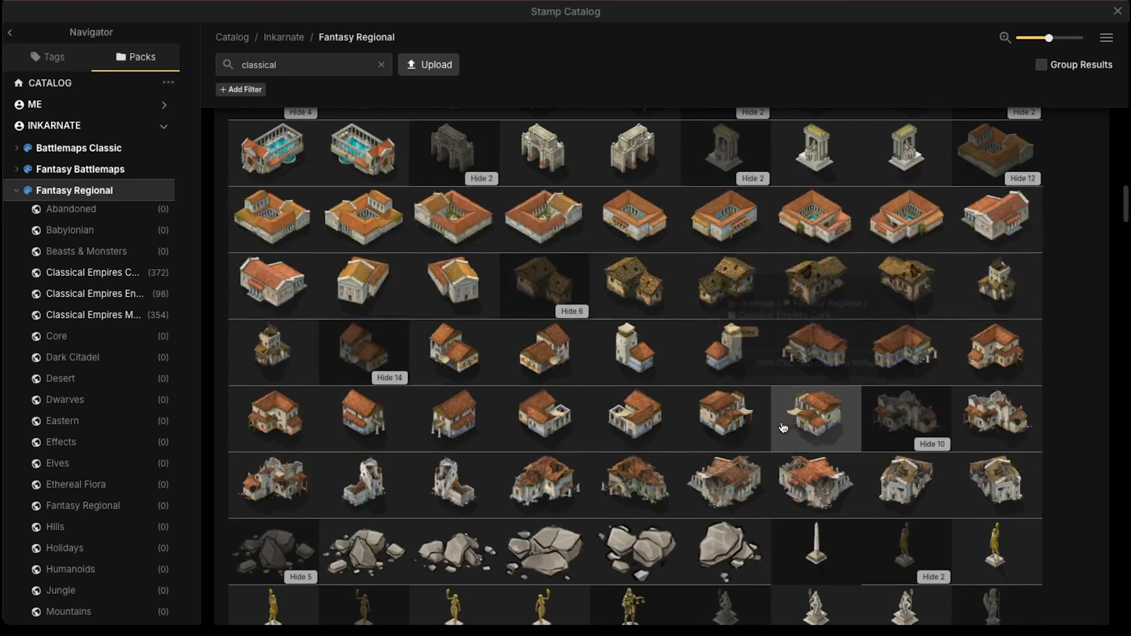
{"action": "scroll", "coordinate": [772, 439], "scroll_direction": "up", "scroll_amount": 2}
{"action": "left_click", "coordinate": [829, 341]}
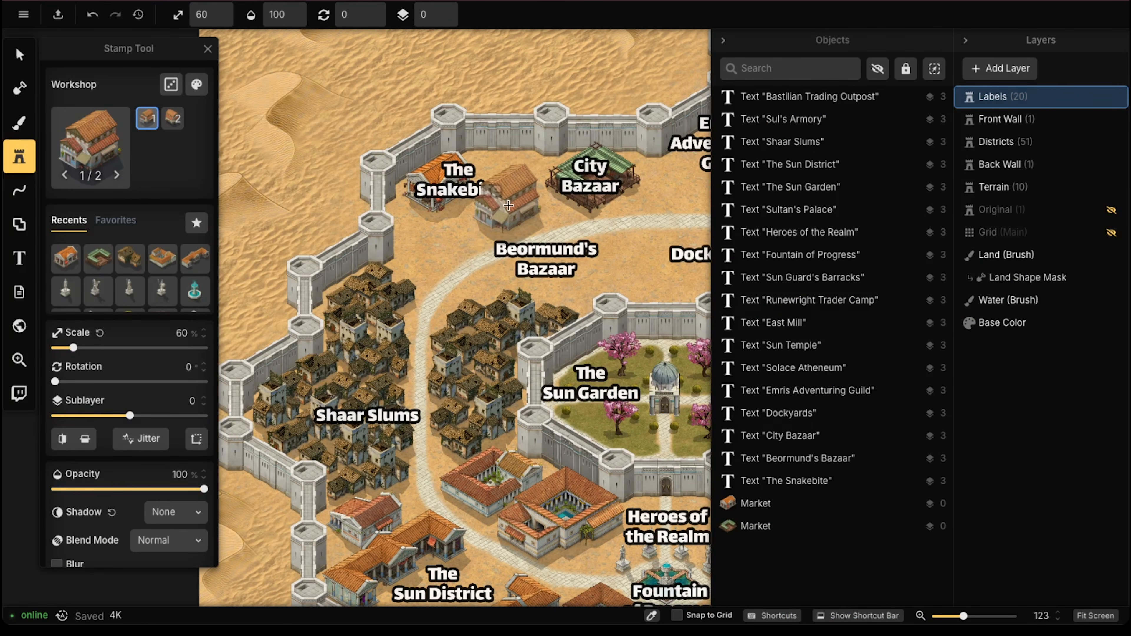
{"action": "left_click", "coordinate": [508, 198]}
{"action": "key", "text": "v"}
{"action": "left_click", "coordinate": [508, 200]}
{"action": "left_click_drag", "start_coordinate": [508, 201], "coordinate": [584, 285]}
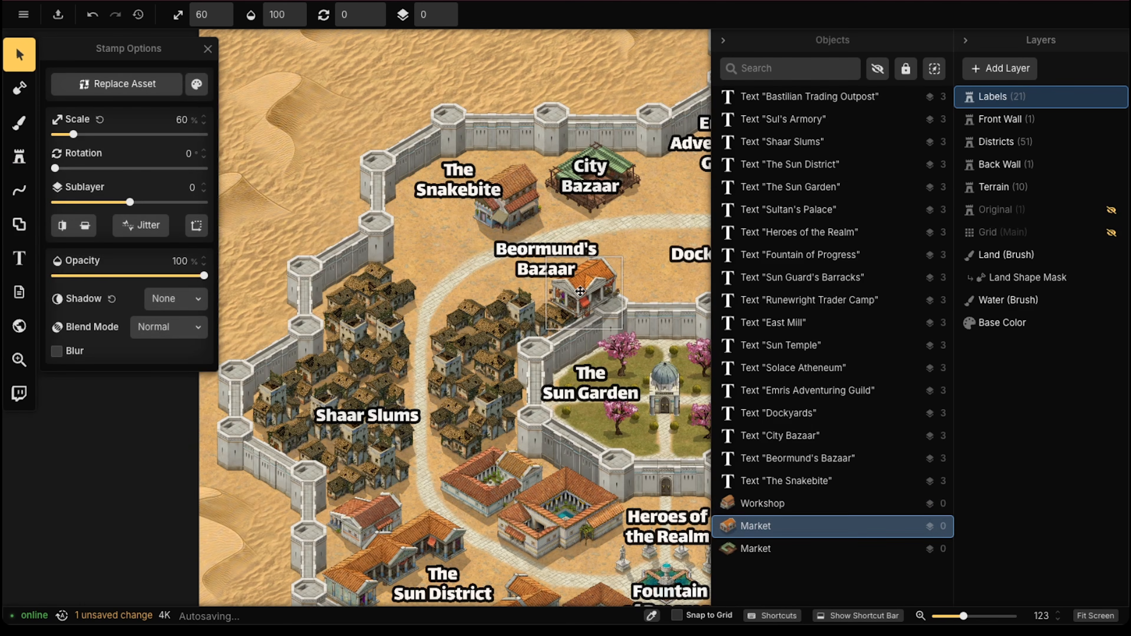
- Move the Market building up-left beside Beormund's Bazaar and bring the whole walled city into view
{"action": "left_click_drag", "start_coordinate": [431, 196], "coordinate": [347, 164]}
{"action": "key", "text": "Escape"}
{"action": "scroll", "coordinate": [347, 164], "scroll_direction": "down", "scroll_amount": 3}
{"action": "left_click_drag", "start_coordinate": [473, 164], "coordinate": [432, 213]}
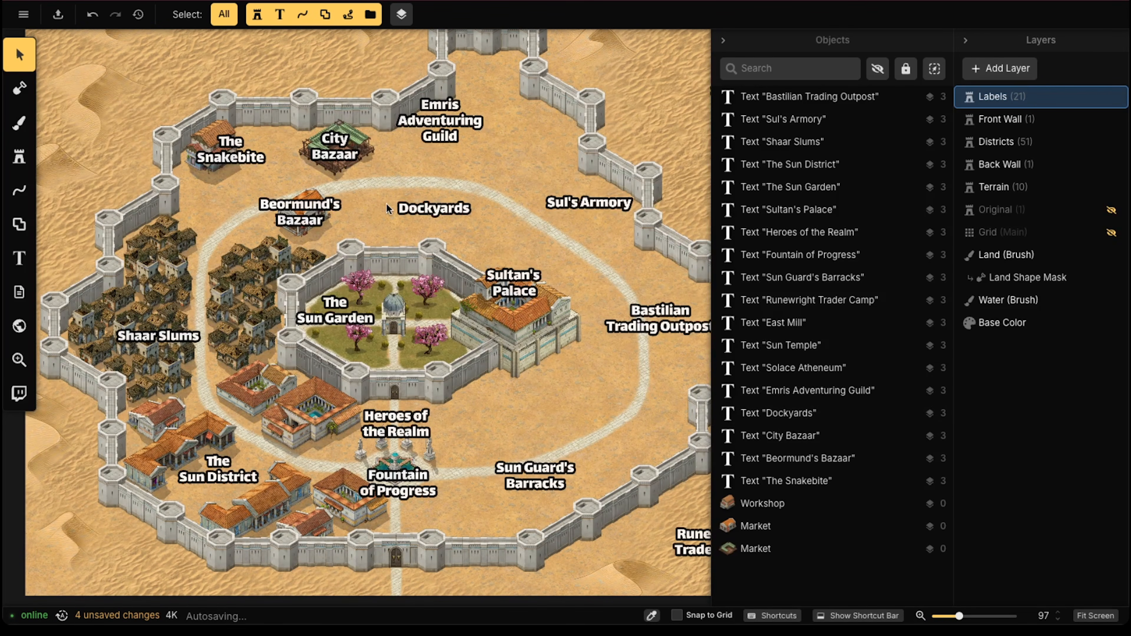
- Nudge the Dockyards label and the Emris Adventuring Guild label down and to the right
{"action": "left_click", "coordinate": [435, 208]}
{"action": "left_click_drag", "start_coordinate": [435, 208], "coordinate": [437, 213]}
{"action": "left_click", "coordinate": [444, 121]}
{"action": "left_click_drag", "start_coordinate": [443, 119], "coordinate": [501, 140]}
{"action": "left_click_drag", "start_coordinate": [554, 168], "coordinate": [538, 168]}
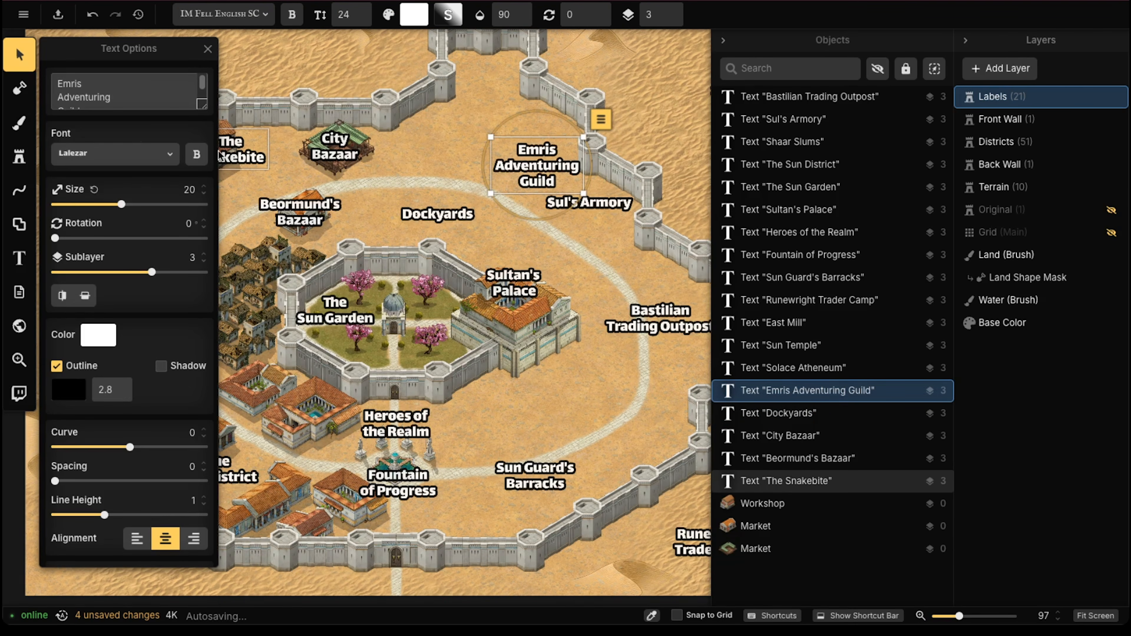
{"action": "left_click", "coordinate": [12, 151]}
{"action": "left_click", "coordinate": [88, 156]}
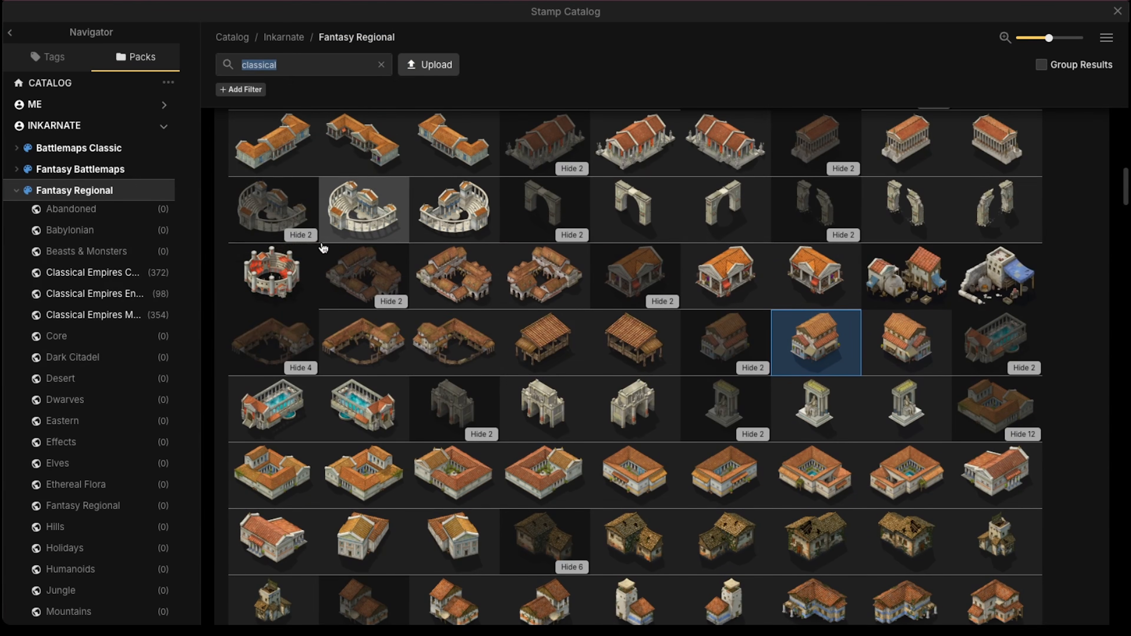
- Place a Barracks building stamp near the Sun Guard's Barracks label
{"action": "left_click", "coordinate": [275, 270]}
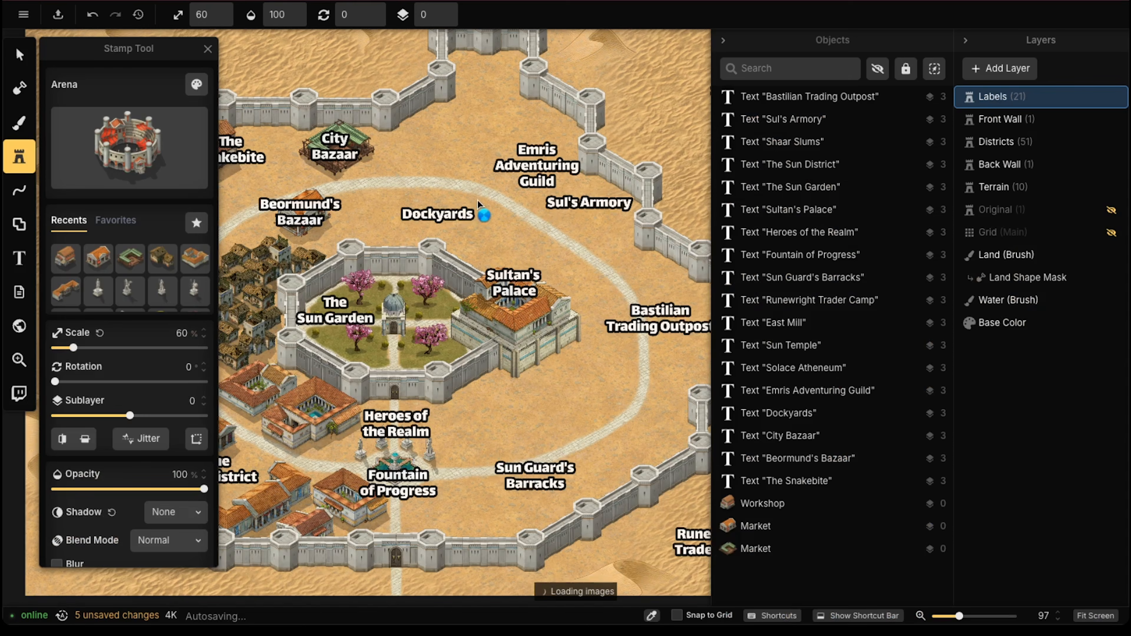
{"action": "left_click", "coordinate": [88, 157]}
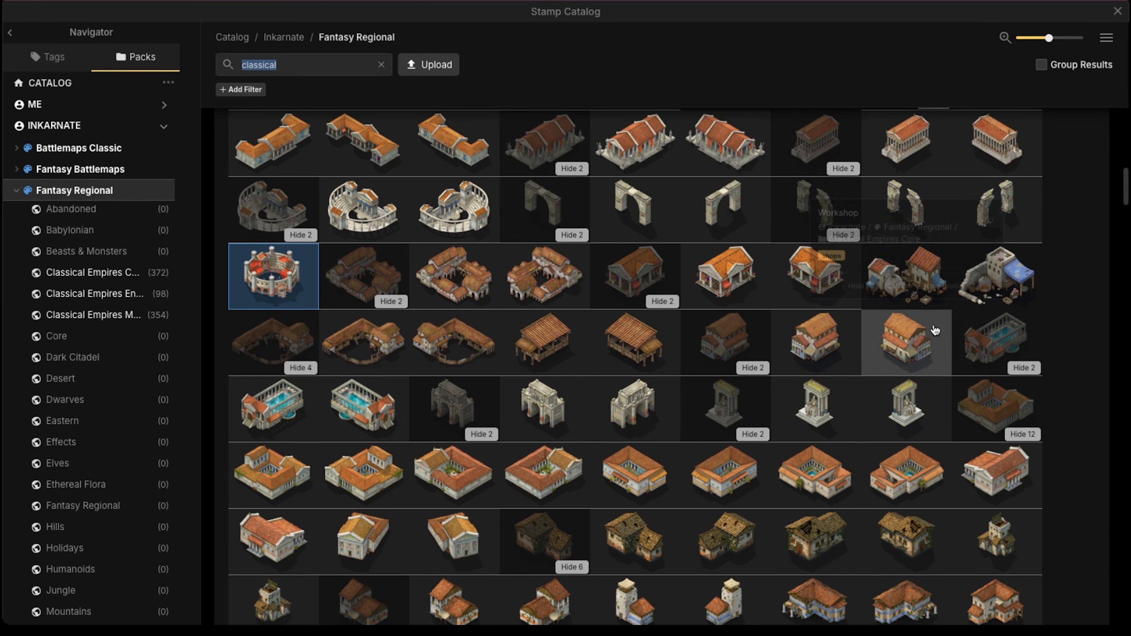
{"action": "scroll", "coordinate": [833, 384], "scroll_direction": "down", "scroll_amount": 1}
{"action": "key", "text": "Escape"}
{"action": "scroll", "coordinate": [581, 381], "scroll_direction": "down", "scroll_amount": 5}
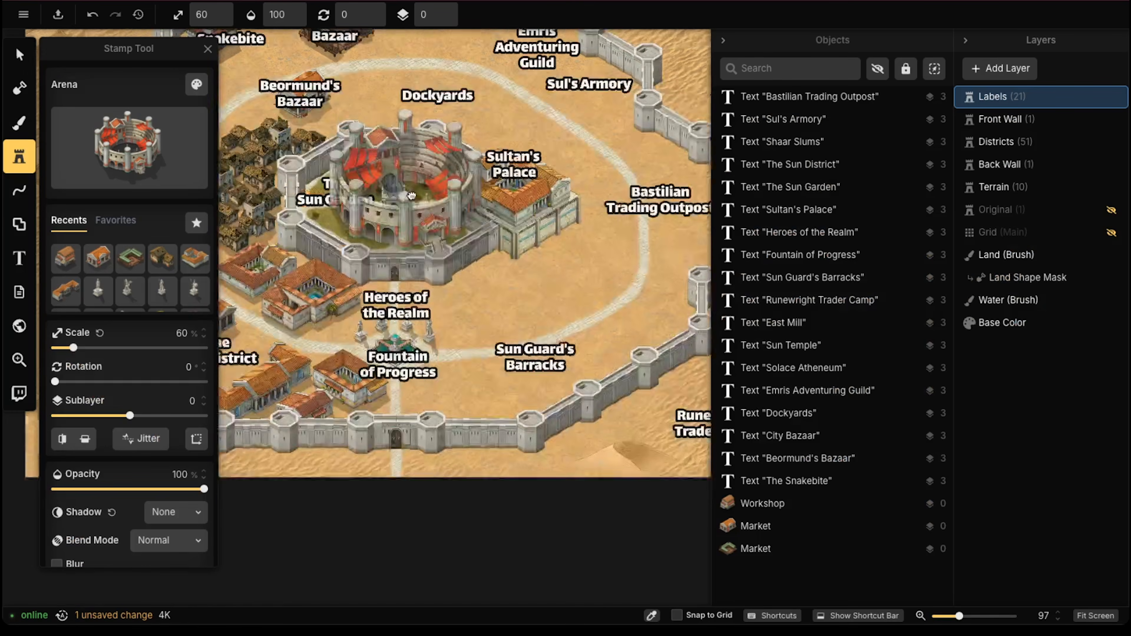
{"action": "left_click", "coordinate": [186, 163]}
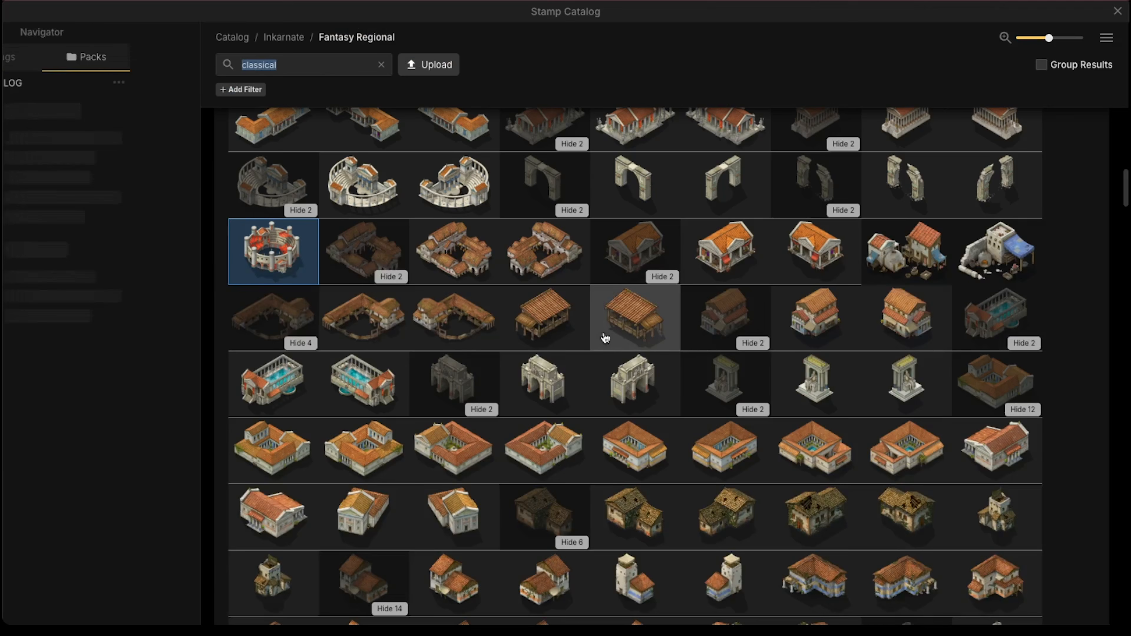
{"action": "left_click", "coordinate": [368, 255]}
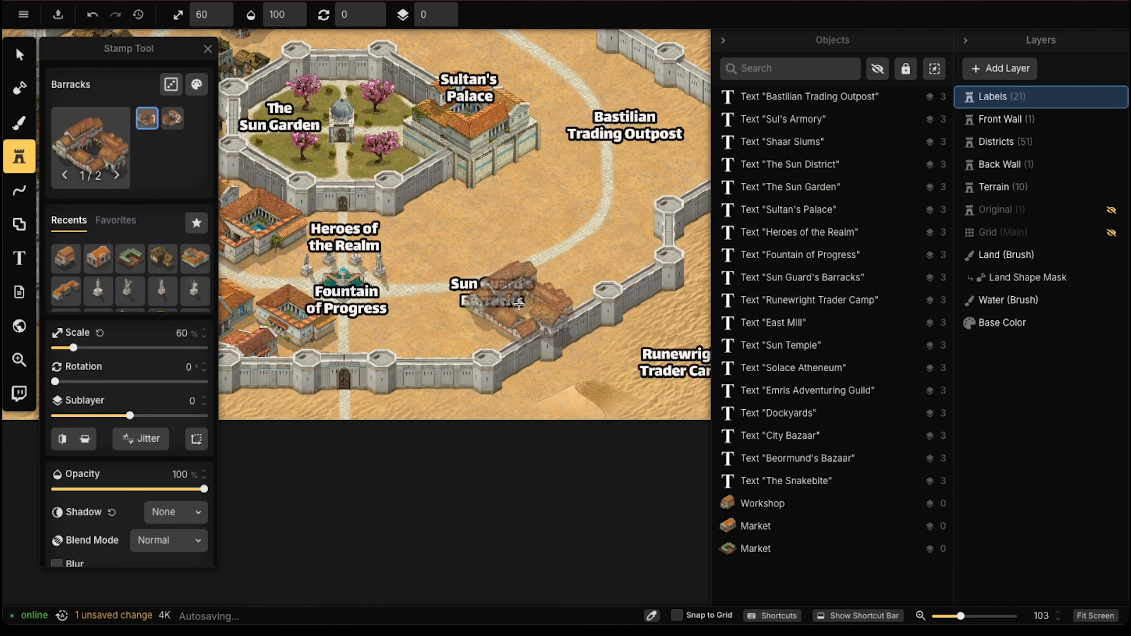
{"action": "left_click", "coordinate": [517, 303]}
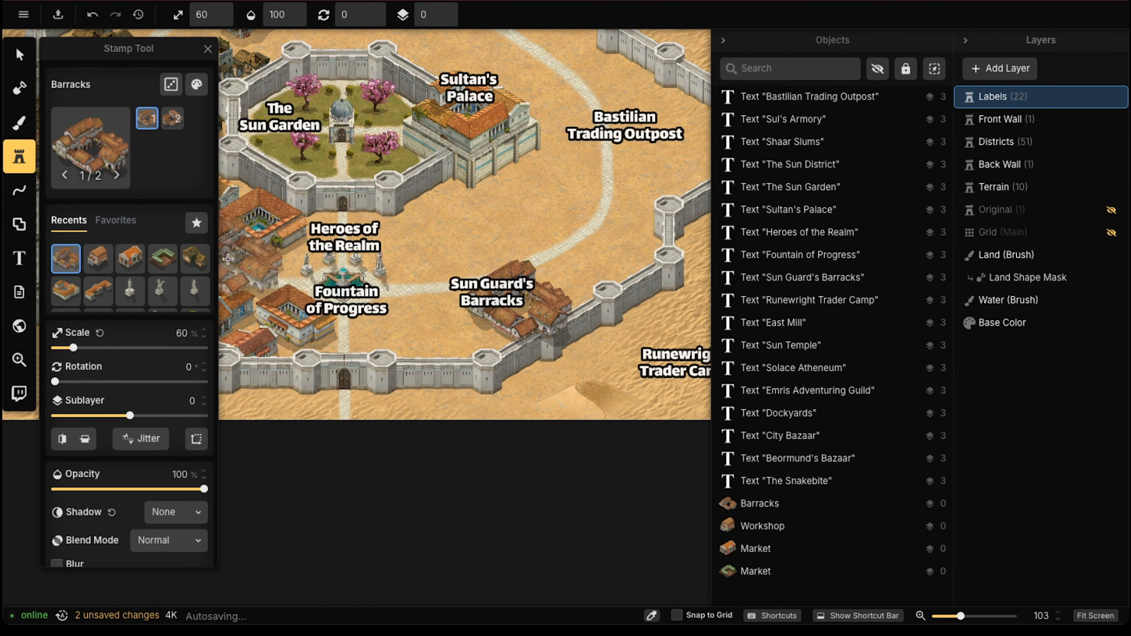
- Place a Stables variant beside the Barracks and select both buildings
{"action": "left_click", "coordinate": [91, 147]}
{"action": "left_click", "coordinate": [490, 329]}
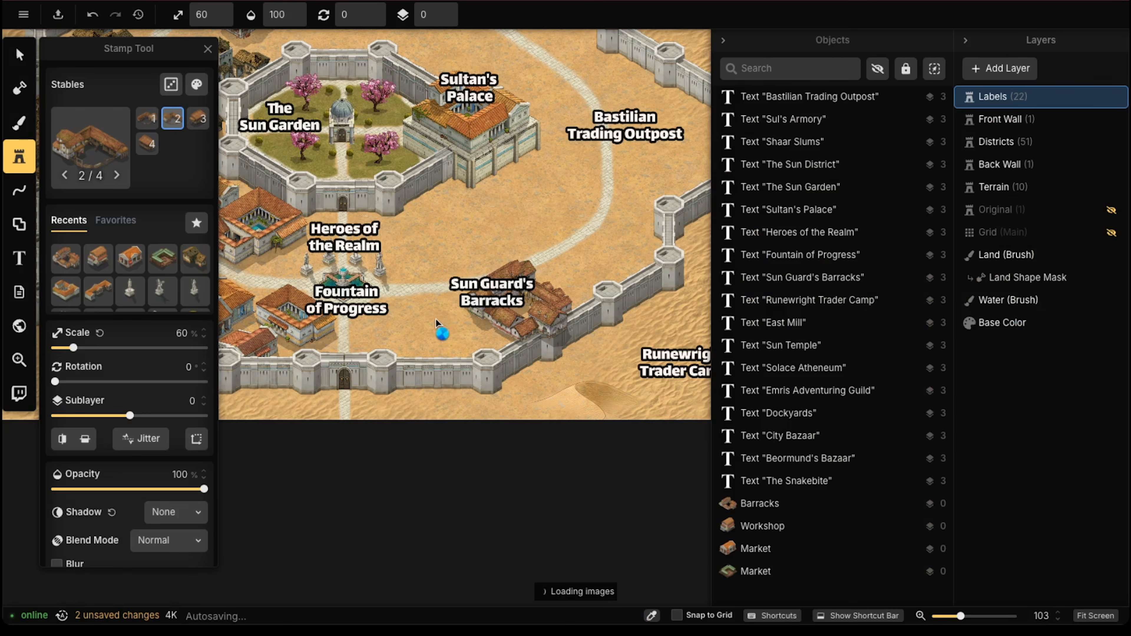
{"action": "left_click", "coordinate": [456, 338]}
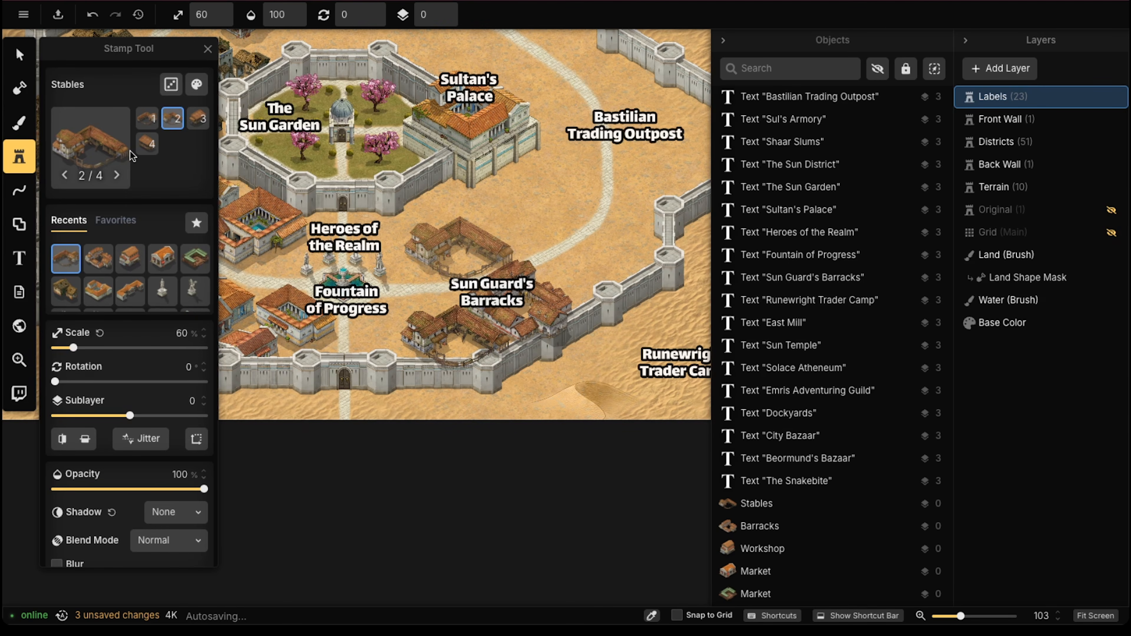
{"action": "key", "text": "v"}
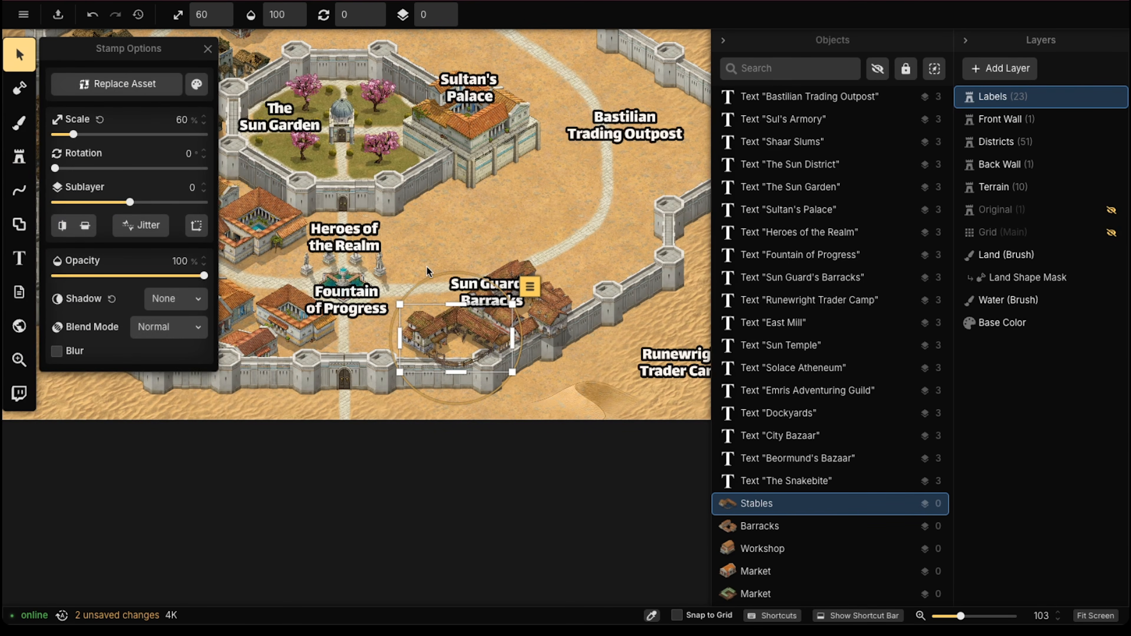
{"action": "left_click", "coordinate": [539, 303], "text": "shift"}
{"action": "scroll", "coordinate": [401, 245], "scroll_direction": "down", "scroll_amount": 2}
{"action": "scroll", "coordinate": [301, 209], "scroll_direction": "up", "scroll_amount": 3}
- Select the Stables, Barracks, Workshop and both Market buildings together
{"action": "left_click", "coordinate": [301, 209], "text": "shift"}
{"action": "left_click", "coordinate": [331, 153], "text": "shift"}
{"action": "left_click_drag", "start_coordinate": [246, 154], "coordinate": [375, 163]}
{"action": "left_click", "coordinate": [355, 155], "text": "shift"}
{"action": "scroll", "coordinate": [400, 251], "scroll_direction": "down", "scroll_amount": 2}
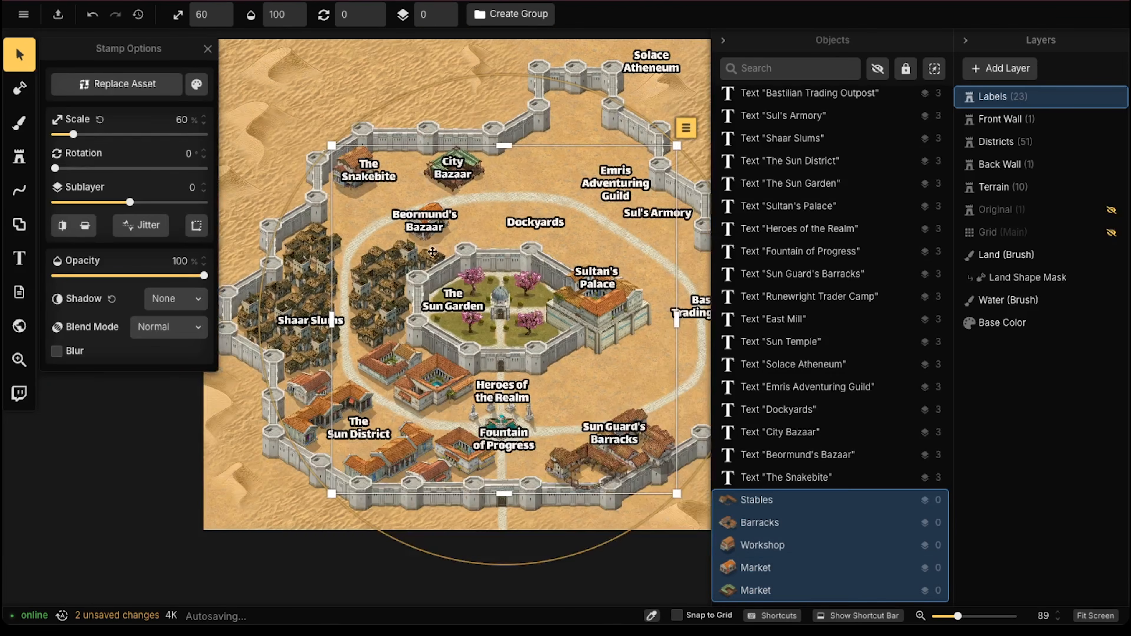
{"action": "scroll", "coordinate": [400, 250], "scroll_direction": "right", "scroll_amount": 3}
{"action": "scroll", "coordinate": [423, 268], "scroll_direction": "right", "scroll_amount": 3}
{"action": "scroll", "coordinate": [489, 308], "scroll_direction": "down", "scroll_amount": 3}
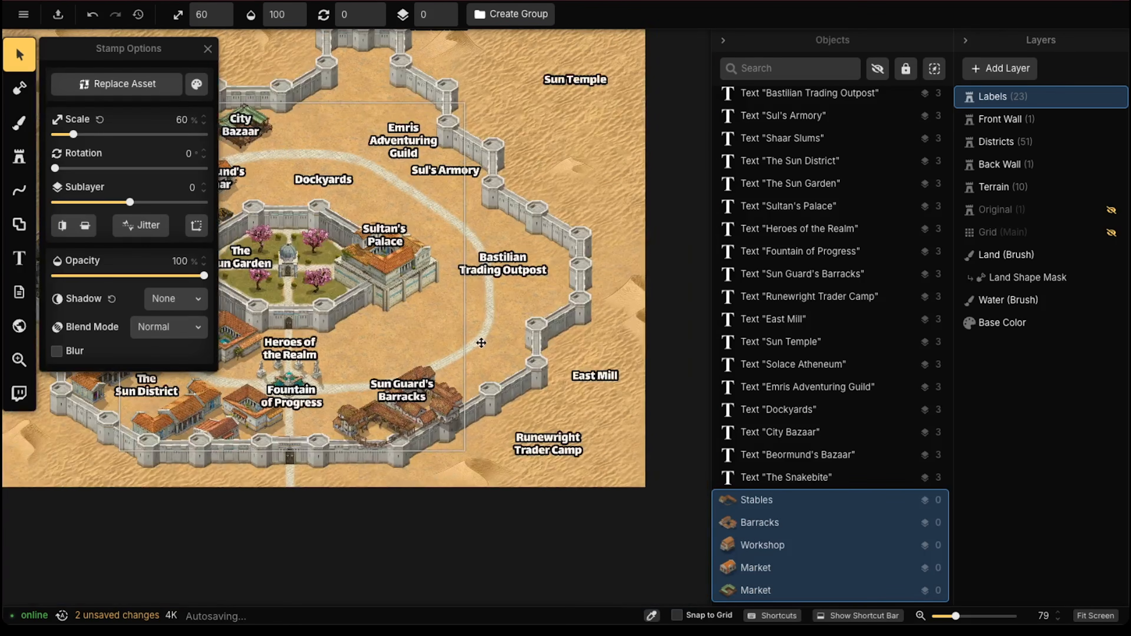
{"action": "scroll", "coordinate": [366, 242], "scroll_direction": "left", "scroll_amount": 3}
{"action": "scroll", "coordinate": [401, 250], "scroll_direction": "down", "scroll_amount": 2}
{"action": "left_click_drag", "start_coordinate": [801, 251], "coordinate": [802, 410]}
{"action": "left_click", "coordinate": [757, 500]}
{"action": "left_click", "coordinate": [757, 591], "text": "shift"}
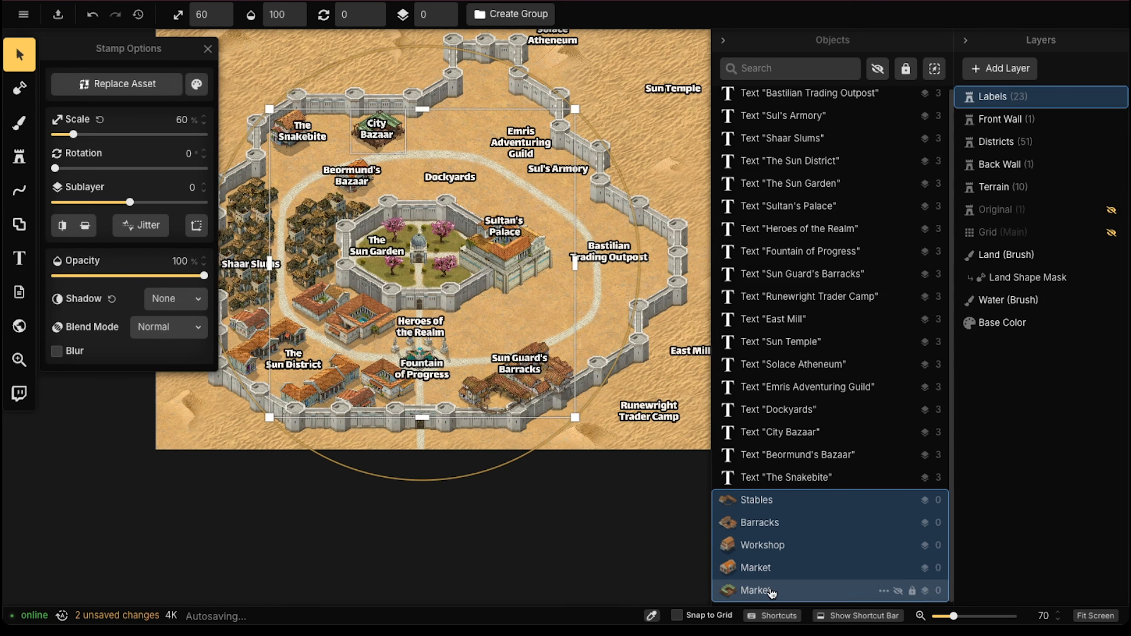
- Move the five selected buildings to the Districts layer
{"action": "left_click", "coordinate": [594, 91]}
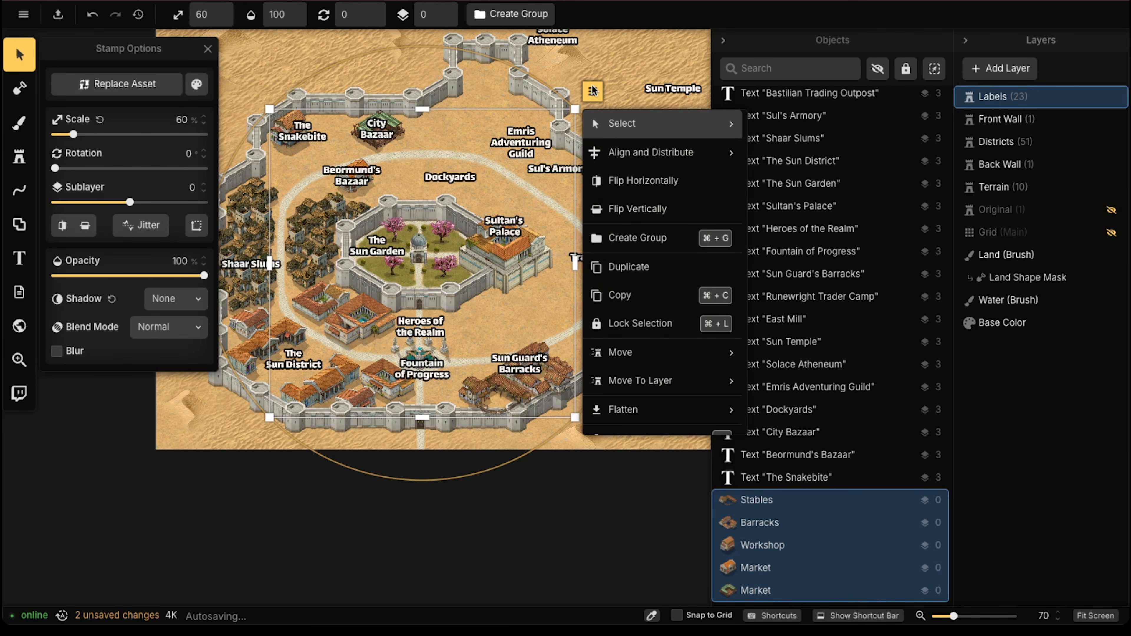
{"action": "mouse_move", "coordinate": [655, 393]}
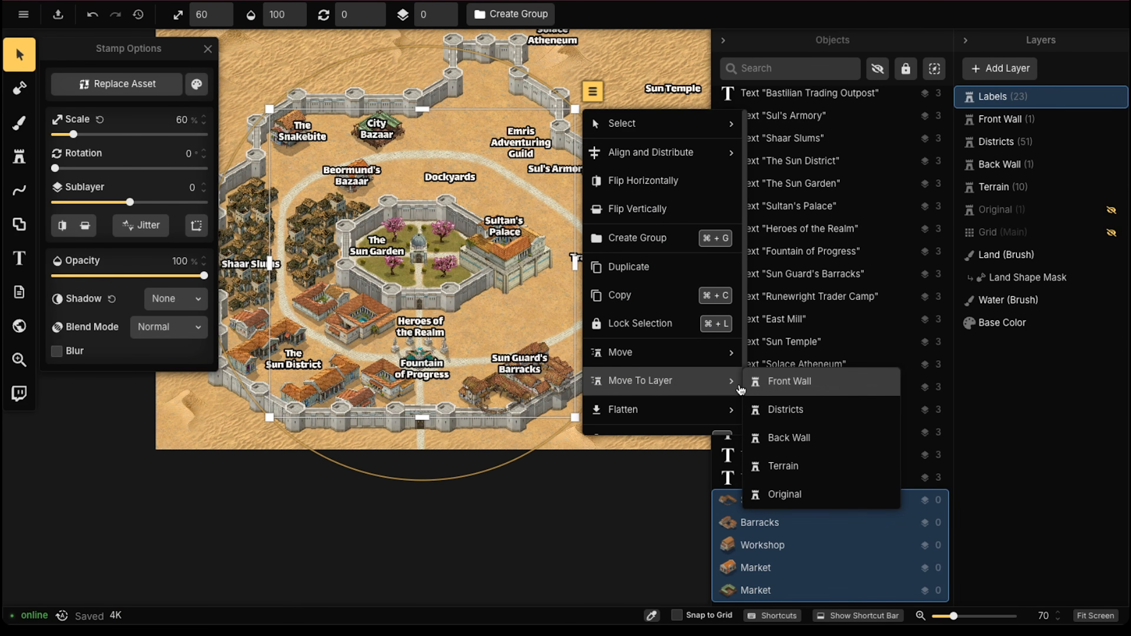
{"action": "left_click", "coordinate": [766, 411]}
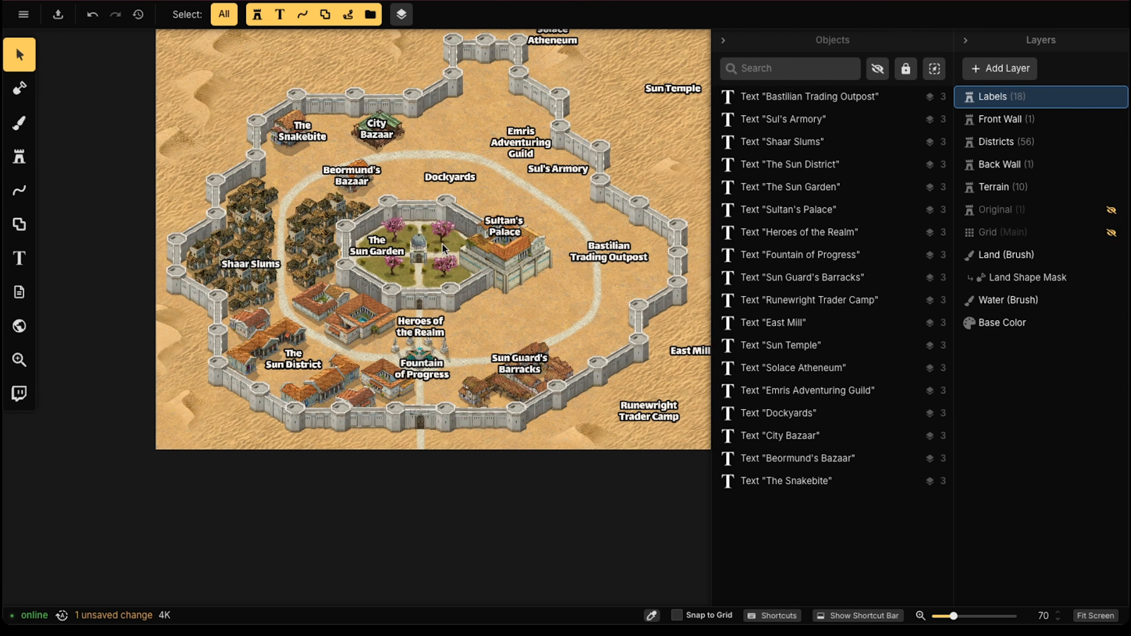
{"action": "scroll", "coordinate": [450, 339], "scroll_direction": "down", "scroll_amount": 3}
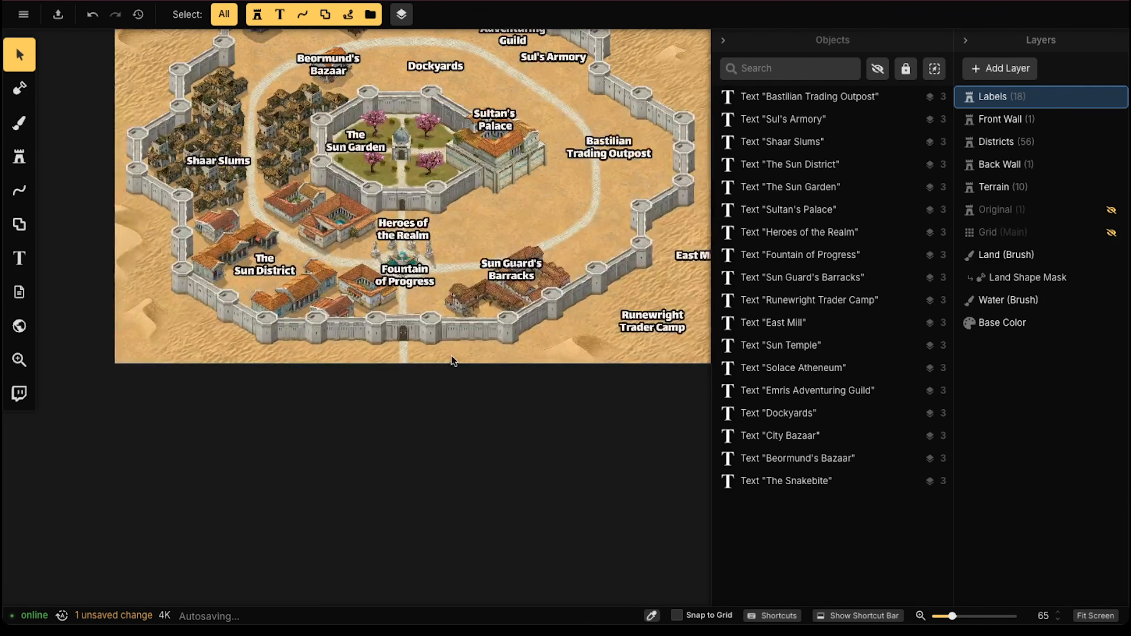
{"action": "scroll", "coordinate": [452, 361], "scroll_direction": "up", "scroll_amount": 3}
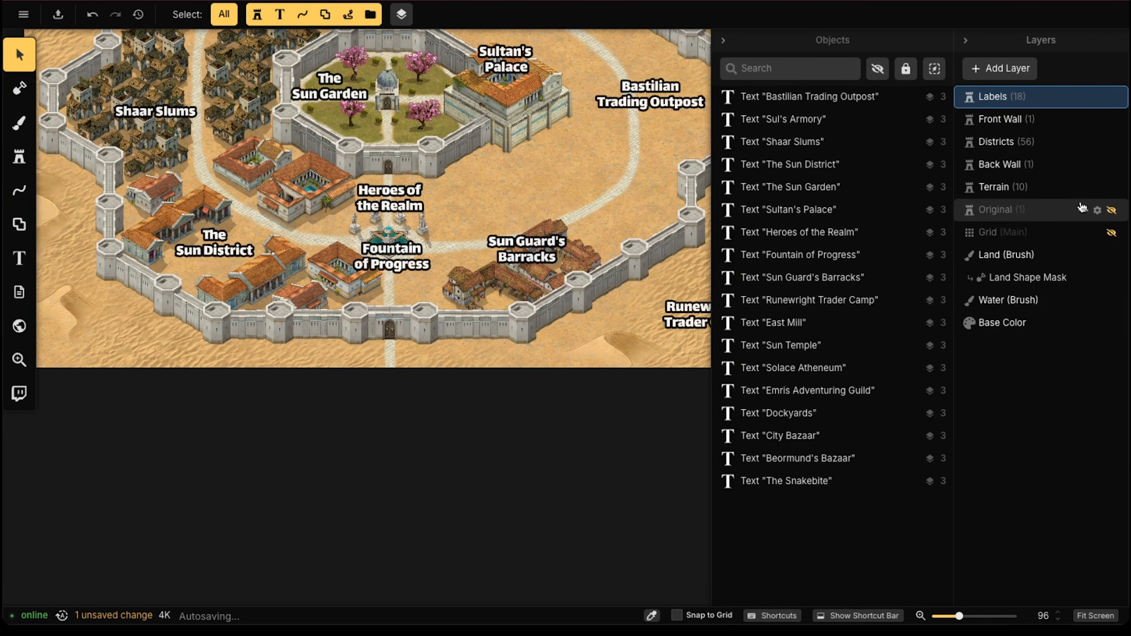
- Show the Districts layer objects and check the Stables and Barracks by the southern wall
{"action": "left_click", "coordinate": [997, 142]}
{"action": "scroll", "coordinate": [482, 296], "scroll_direction": "up", "scroll_amount": 2}
{"action": "left_click", "coordinate": [501, 289]}
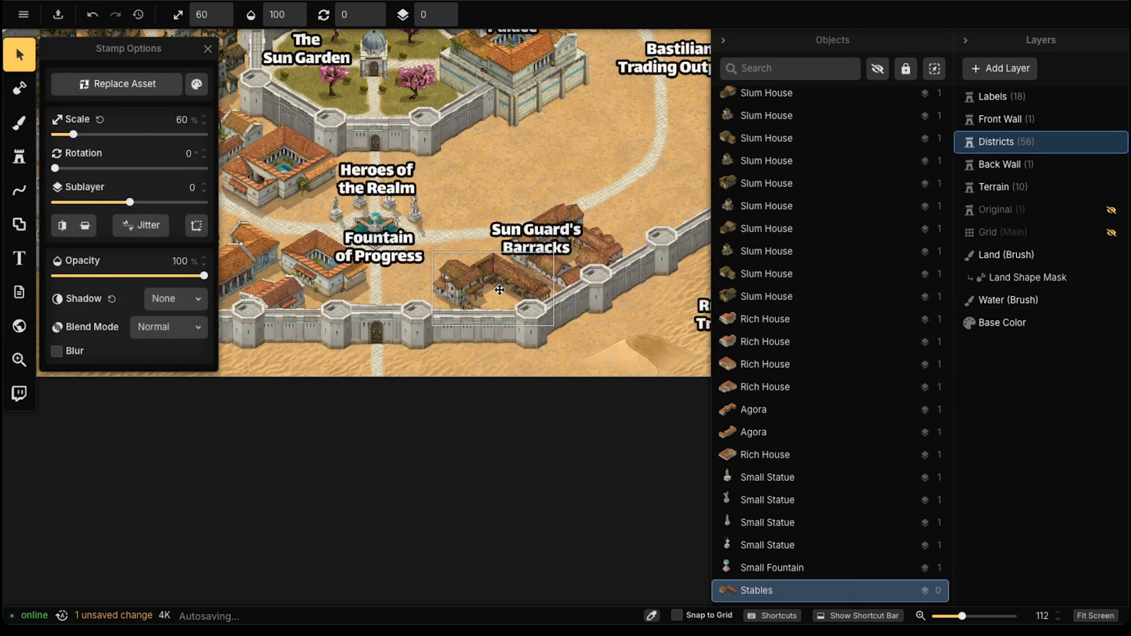
{"action": "left_click", "coordinate": [572, 243]}
{"action": "left_click", "coordinate": [572, 243]}
{"action": "left_click", "coordinate": [573, 244]}
{"action": "left_click", "coordinate": [574, 245]}
{"action": "left_click", "coordinate": [583, 246]}
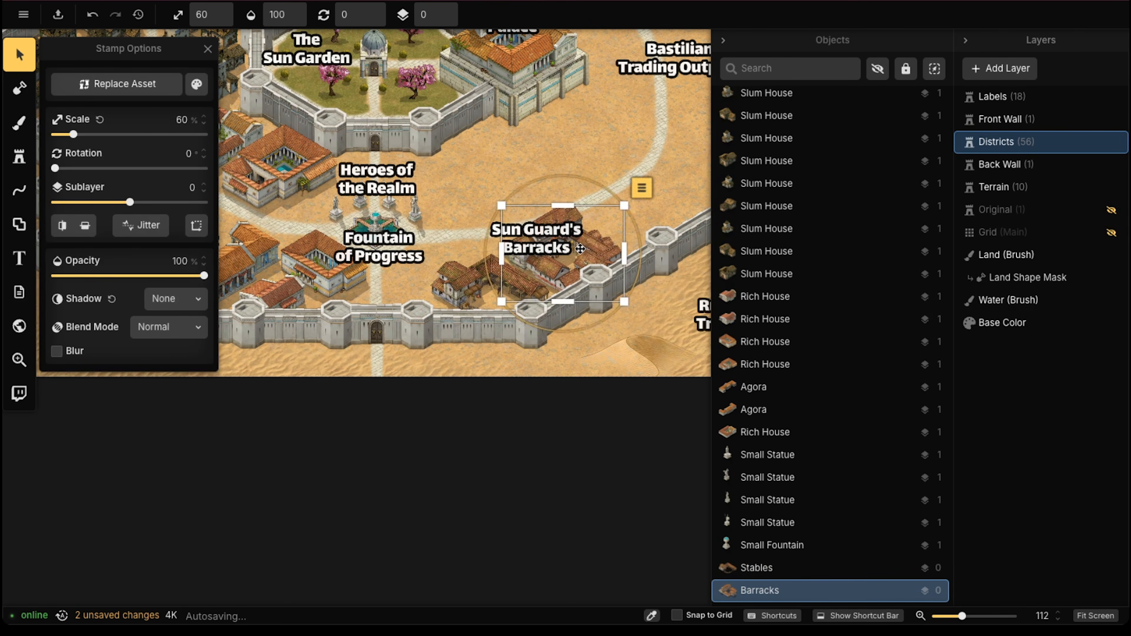
{"action": "key", "text": "Escape"}
{"action": "scroll", "coordinate": [446, 223], "scroll_direction": "left", "scroll_amount": 2}
- Delete a Rich House near the Fountain of Progress and nudge another Rich House up-left
{"action": "left_click", "coordinate": [367, 257]}
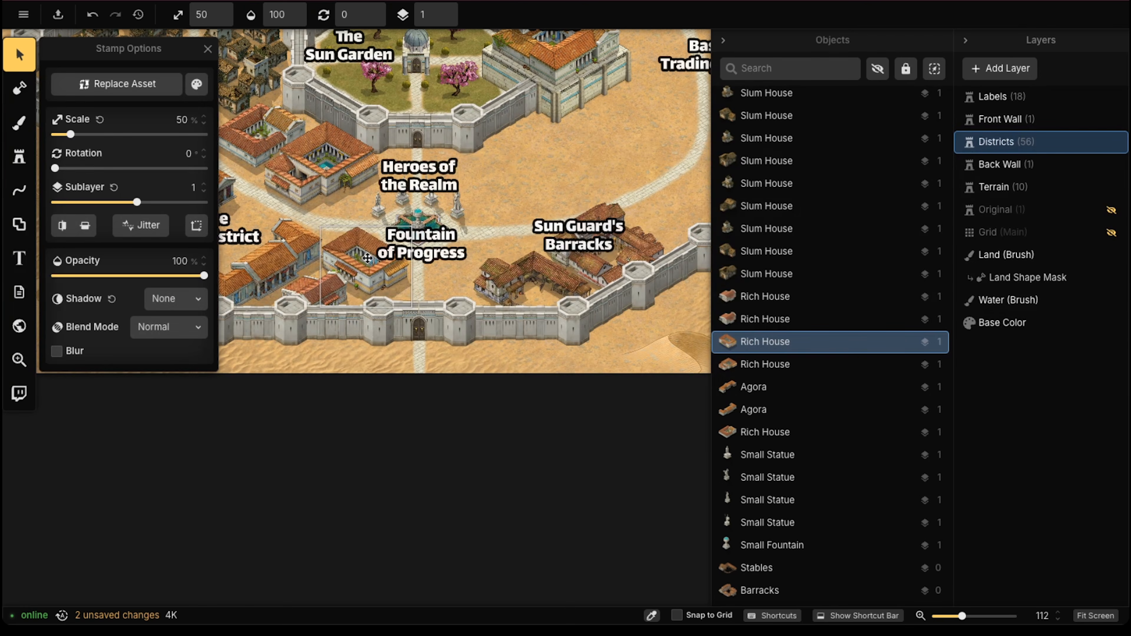
{"action": "key", "text": "Escape"}
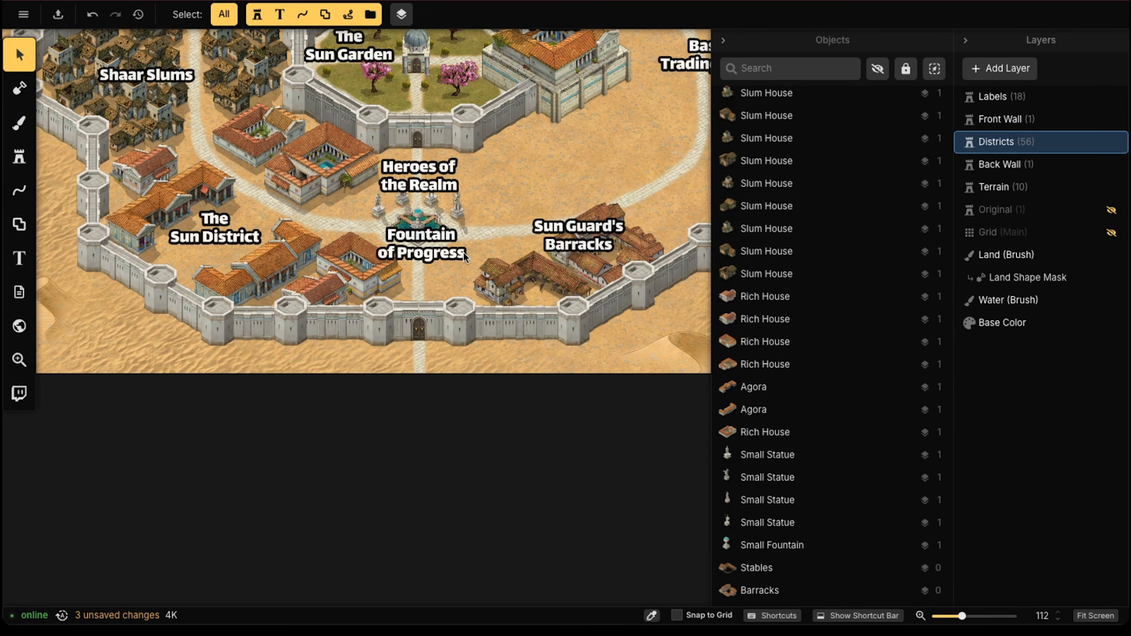
{"action": "left_click", "coordinate": [358, 268]}
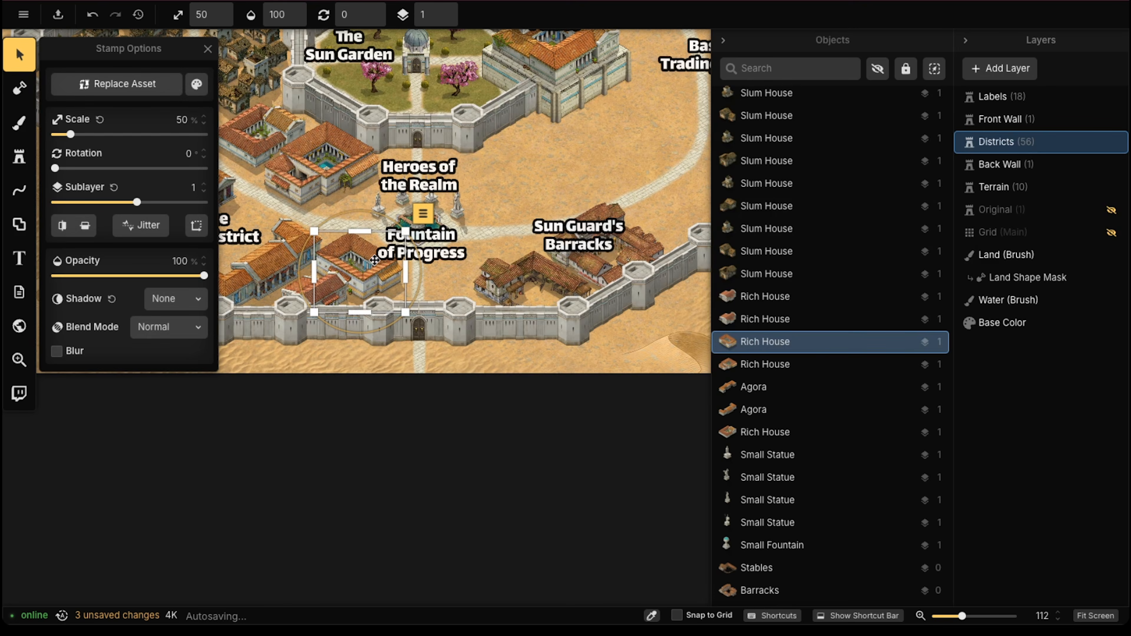
{"action": "key", "text": "Delete"}
{"action": "scroll", "coordinate": [399, 273], "scroll_direction": "up", "scroll_amount": 1}
{"action": "left_click_drag", "start_coordinate": [315, 289], "coordinate": [311, 284]}
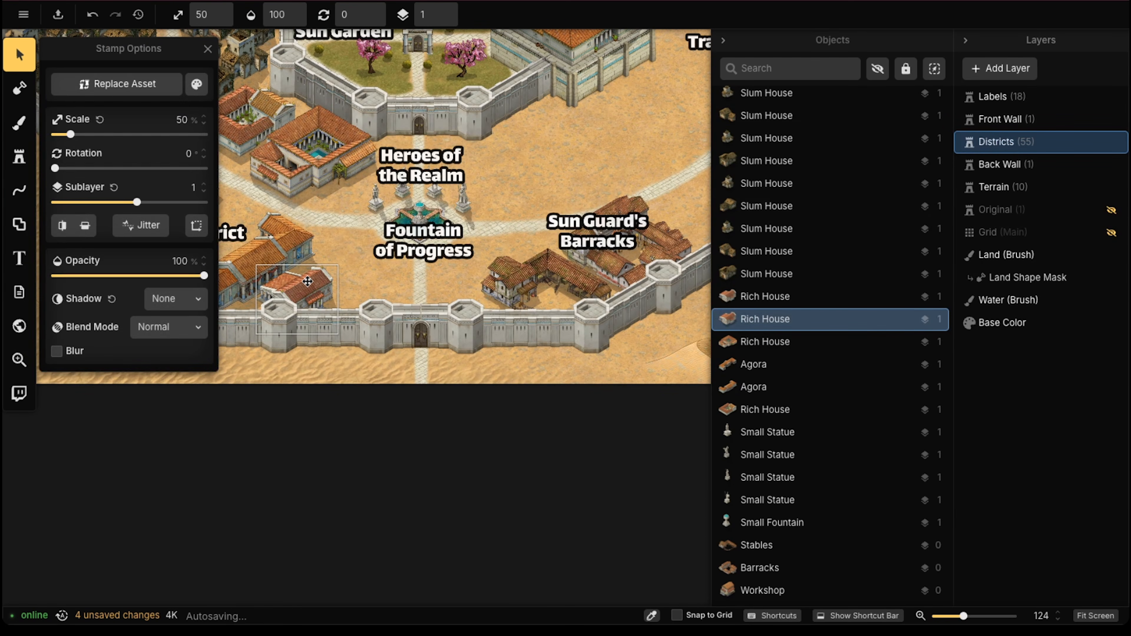
- Shift the Barracks up-right and the Stables beside it, then pan north to the palace district
{"action": "left_click", "coordinate": [508, 277]}
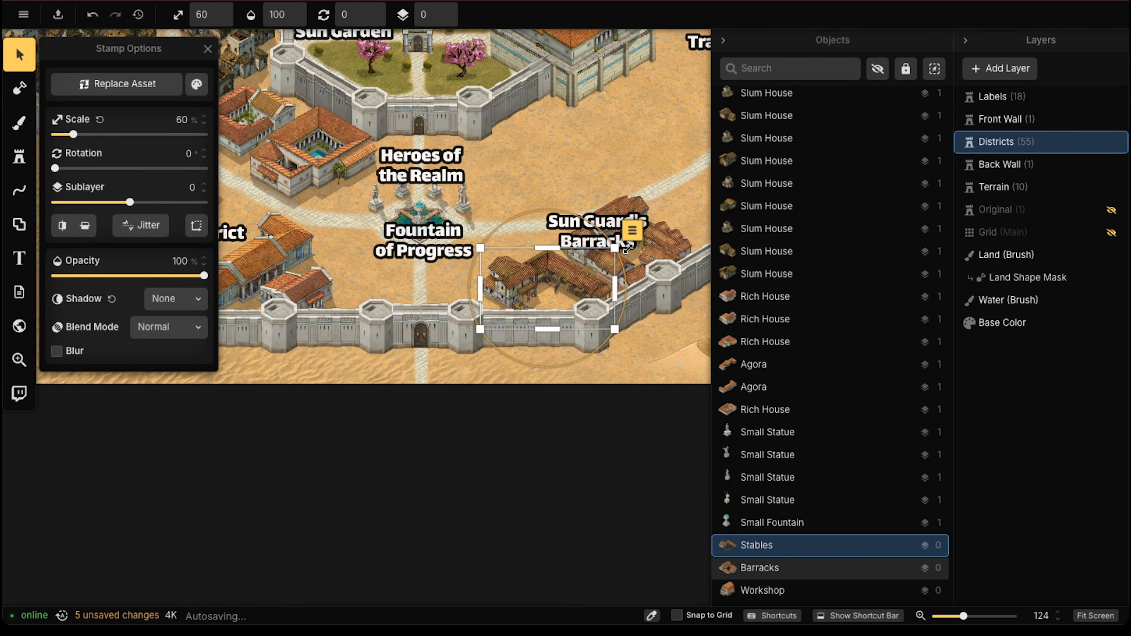
{"action": "left_click_drag", "start_coordinate": [619, 259], "coordinate": [576, 251]}
{"action": "key", "text": "Escape"}
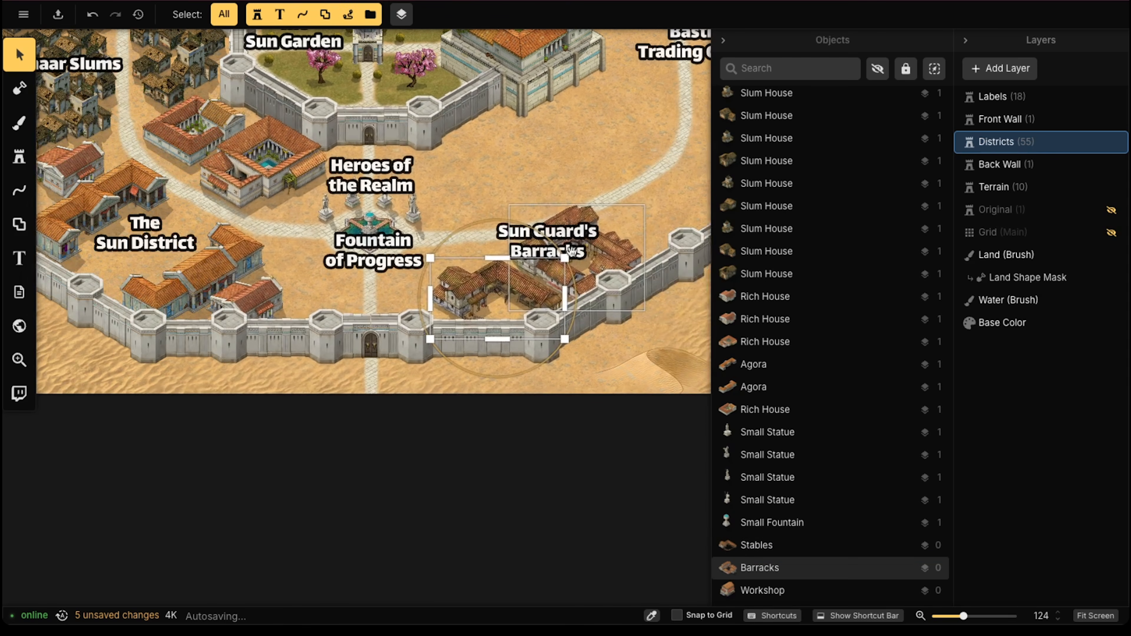
{"action": "scroll", "coordinate": [572, 249], "scroll_direction": "right", "scroll_amount": 3}
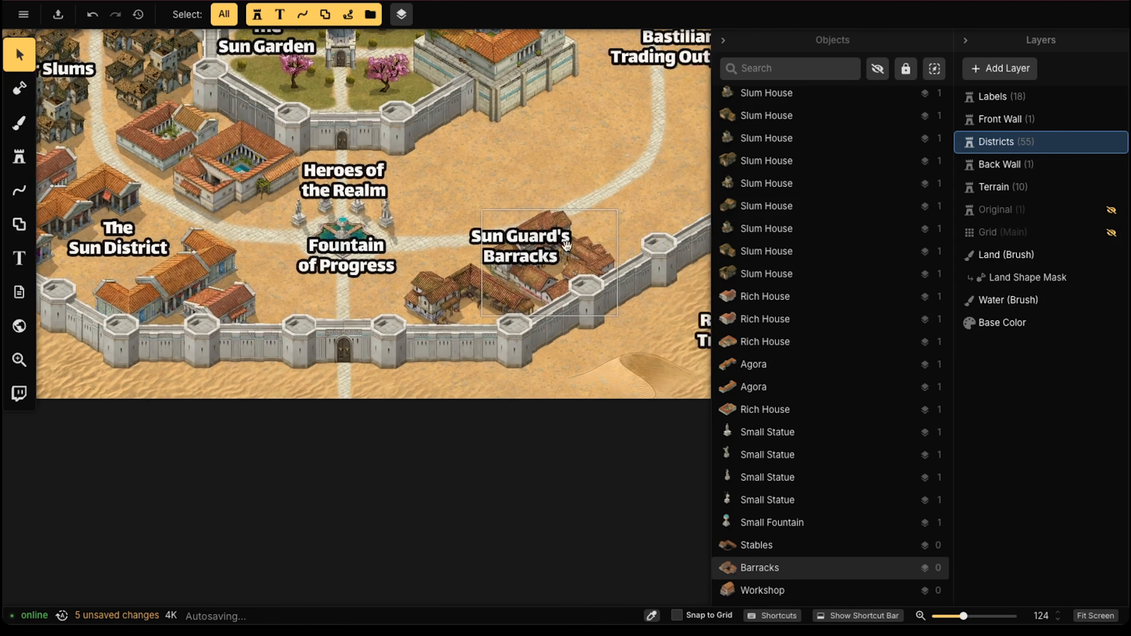
{"action": "scroll", "coordinate": [525, 248], "scroll_direction": "right", "scroll_amount": 2}
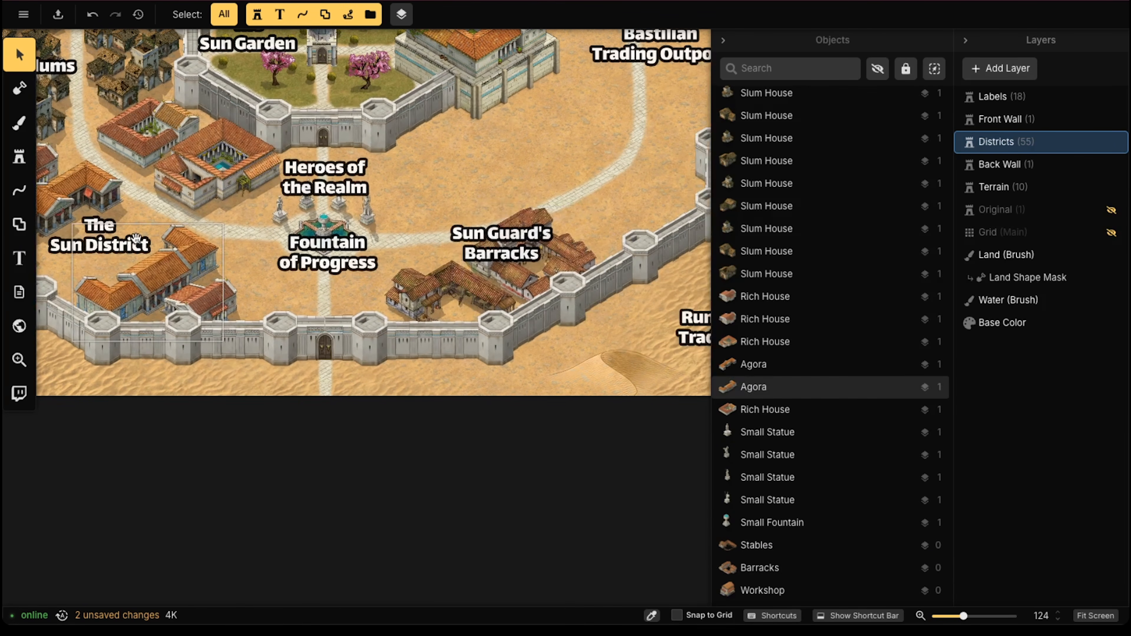
{"action": "left_click_drag", "start_coordinate": [514, 241], "coordinate": [539, 225]}
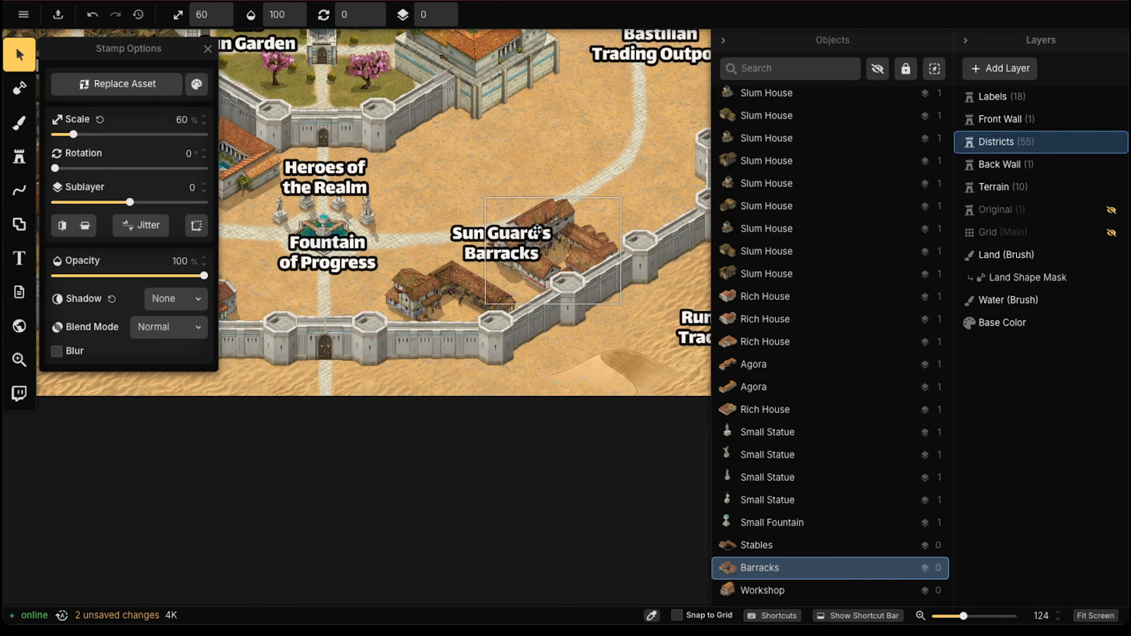
{"action": "key", "text": "Escape"}
{"action": "left_click_drag", "start_coordinate": [445, 289], "coordinate": [463, 291]}
{"action": "key", "text": "Escape"}
{"action": "scroll", "coordinate": [466, 302], "scroll_direction": "left", "scroll_amount": 5}
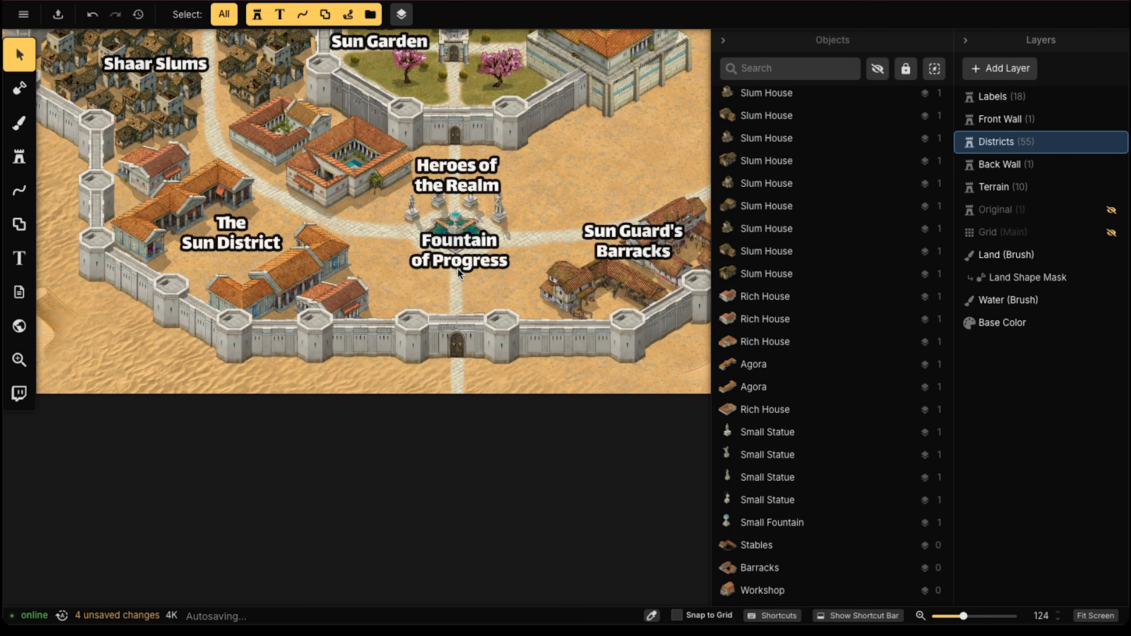
{"action": "left_click_drag", "start_coordinate": [539, 220], "coordinate": [315, 356]}
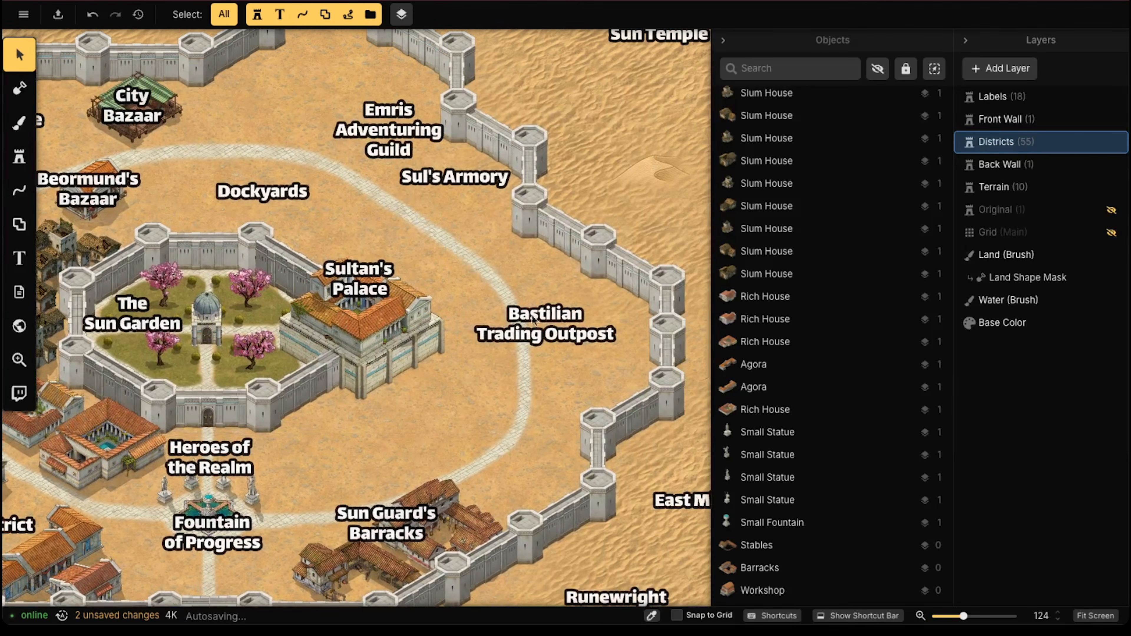
{"action": "left_click_drag", "start_coordinate": [275, 171], "coordinate": [355, 241]}
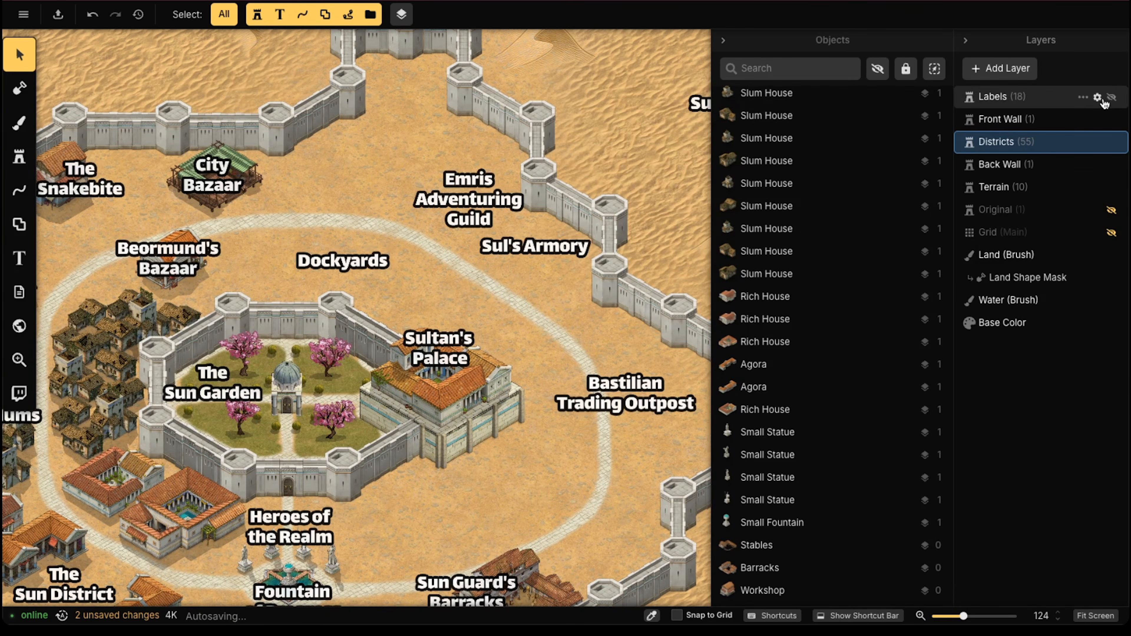
- Hide the Labels layer and place a Workshop stamp near the northeast city wall
{"action": "left_click", "coordinate": [1111, 97]}
{"action": "left_click", "coordinate": [18, 156]}
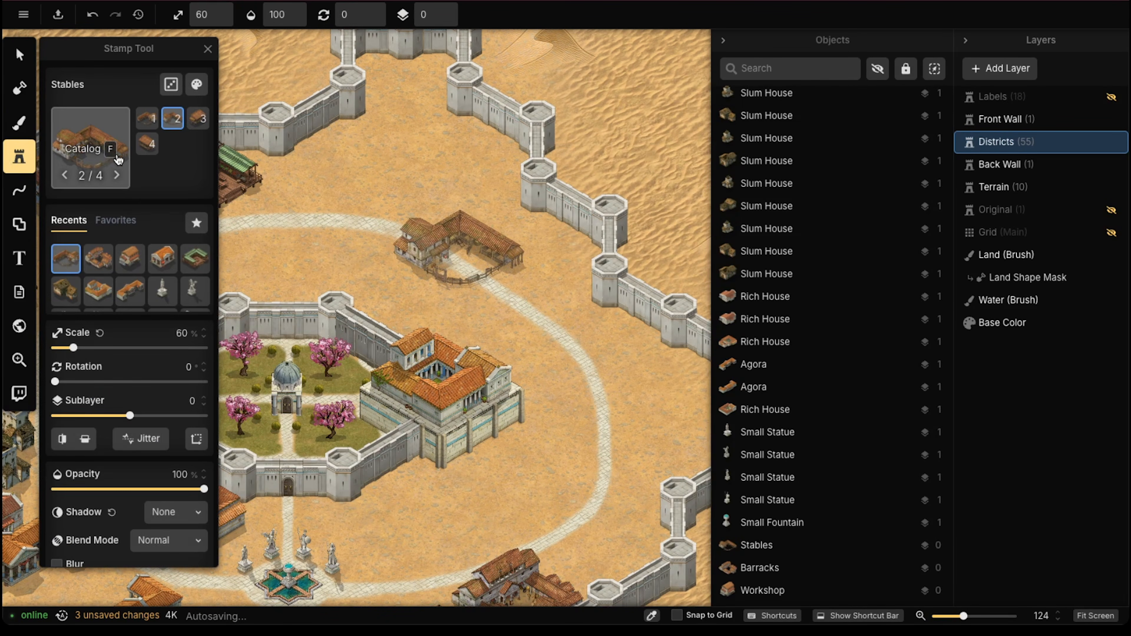
{"action": "left_click", "coordinate": [91, 145]}
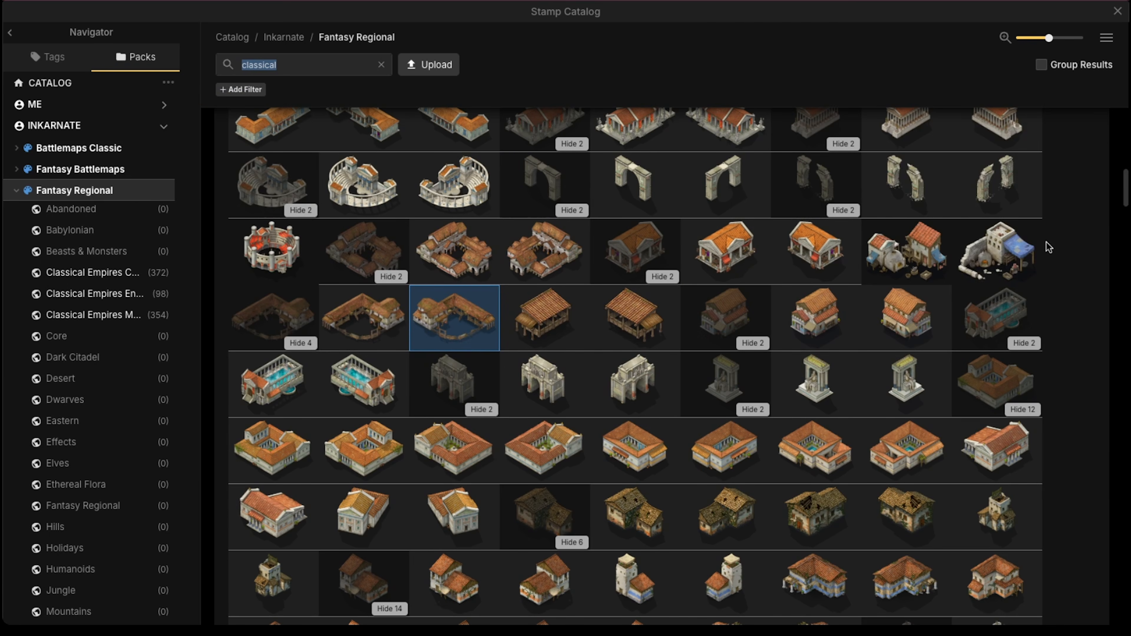
{"action": "left_click", "coordinate": [1004, 250]}
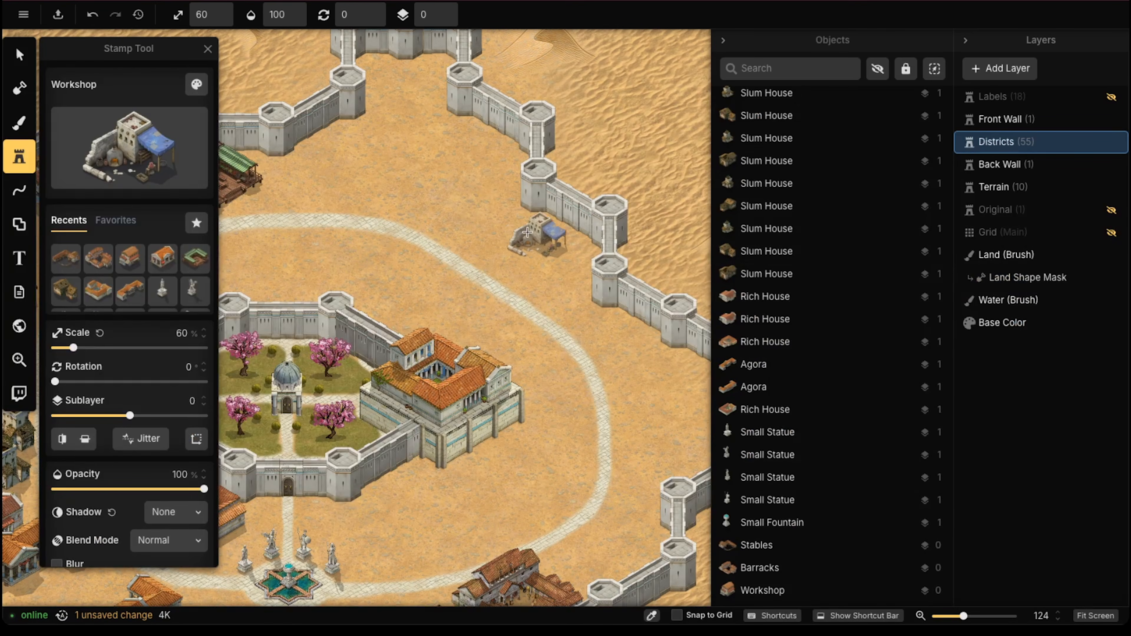
{"action": "scroll", "coordinate": [541, 235], "scroll_direction": "up", "scroll_amount": 3}
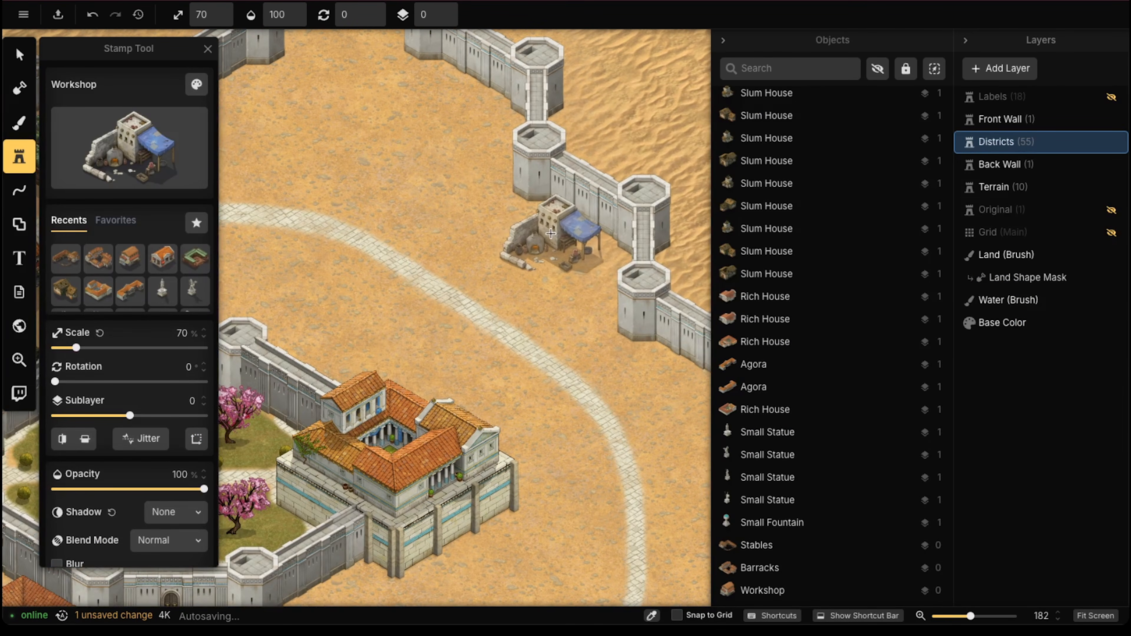
{"action": "left_click", "coordinate": [553, 222]}
- Place a Merchant stall beside the Workshop and shift it slightly right and down
{"action": "left_click", "coordinate": [129, 147]}
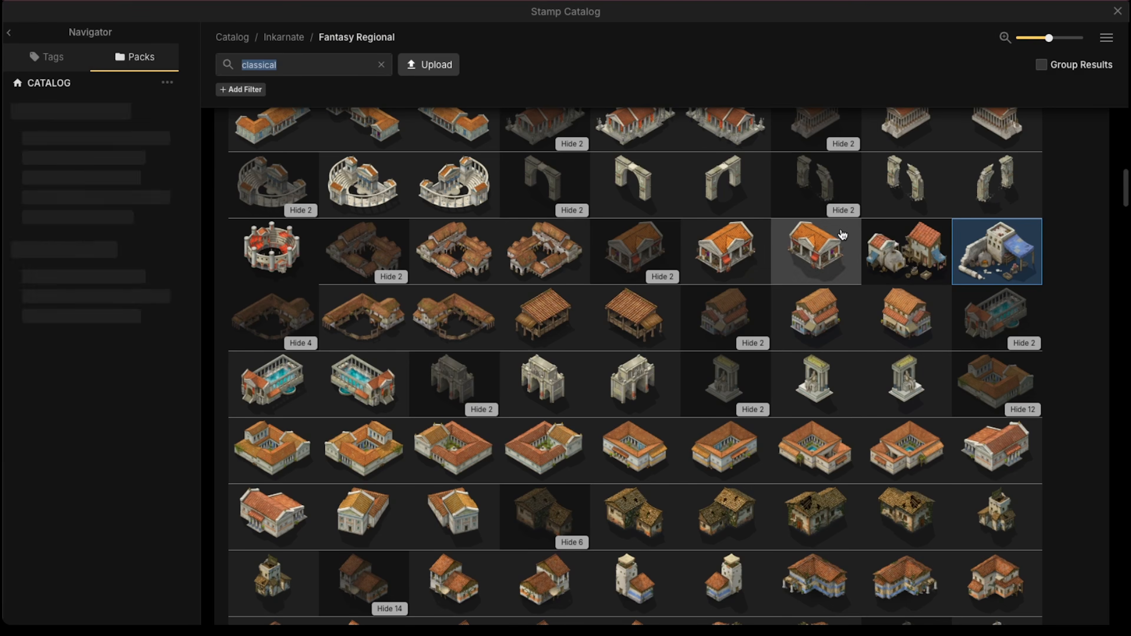
{"action": "left_click", "coordinate": [904, 246]}
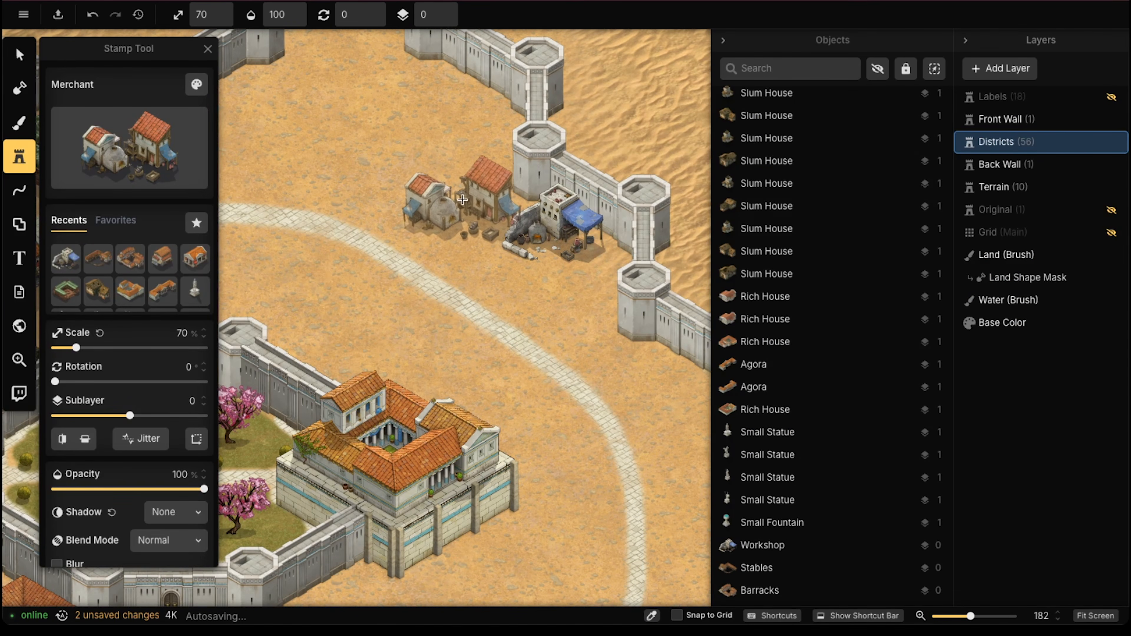
{"action": "left_click", "coordinate": [426, 194]}
{"action": "left_click", "coordinate": [20, 55]}
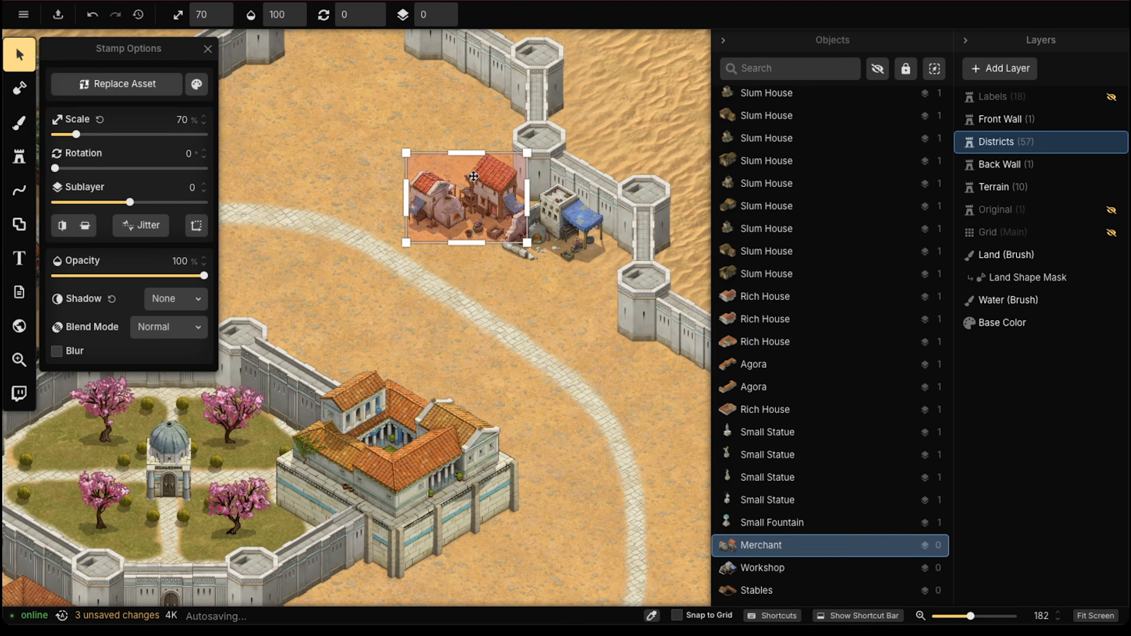
{"action": "left_click", "coordinate": [554, 228]}
{"action": "left_click_drag", "start_coordinate": [450, 174], "coordinate": [465, 180]}
{"action": "key", "text": "Escape"}
{"action": "scroll", "coordinate": [469, 182], "scroll_direction": "down", "scroll_amount": 3}
{"action": "left_click_drag", "start_coordinate": [428, 285], "coordinate": [333, 160]}
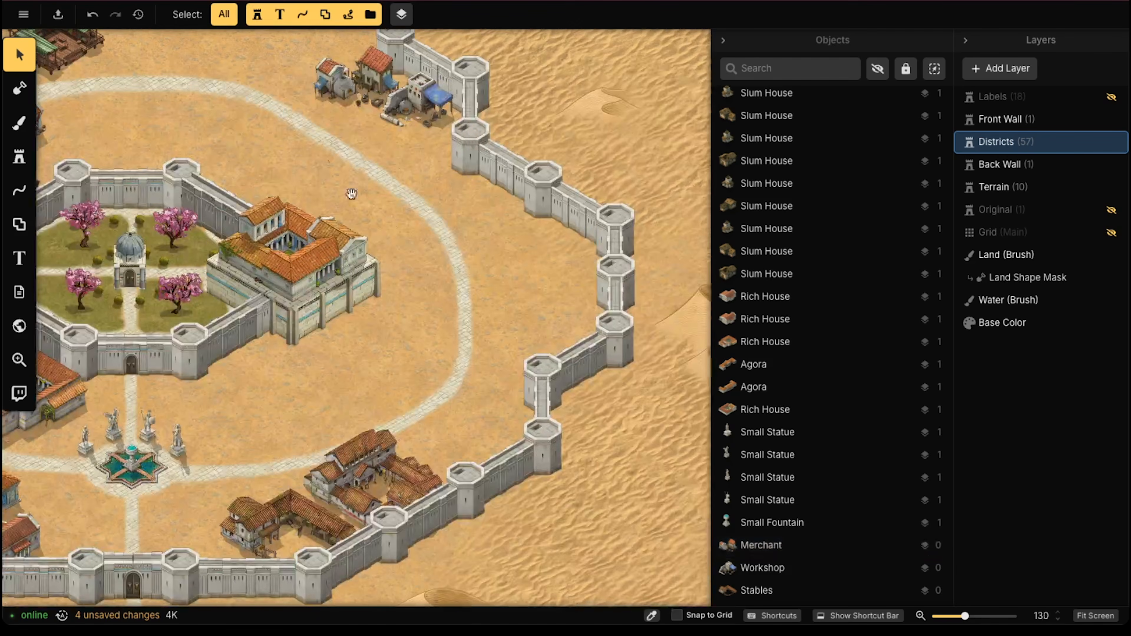
- Place a Big Arch with Statues on the ring road and nudge it down-right
{"action": "left_click", "coordinate": [19, 156]}
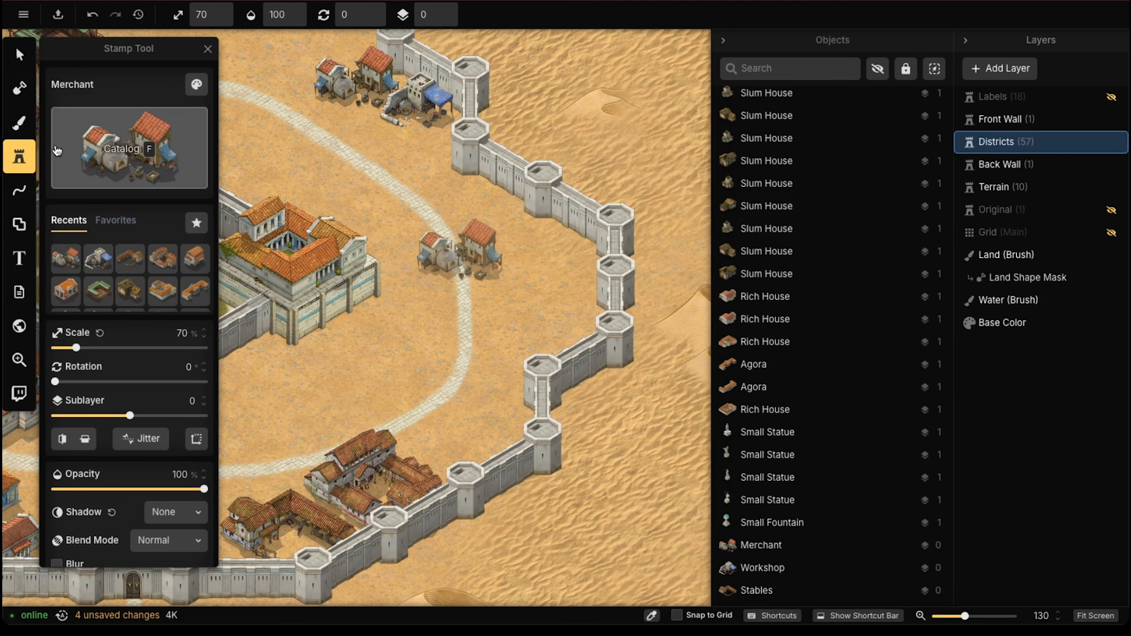
{"action": "left_click", "coordinate": [127, 150]}
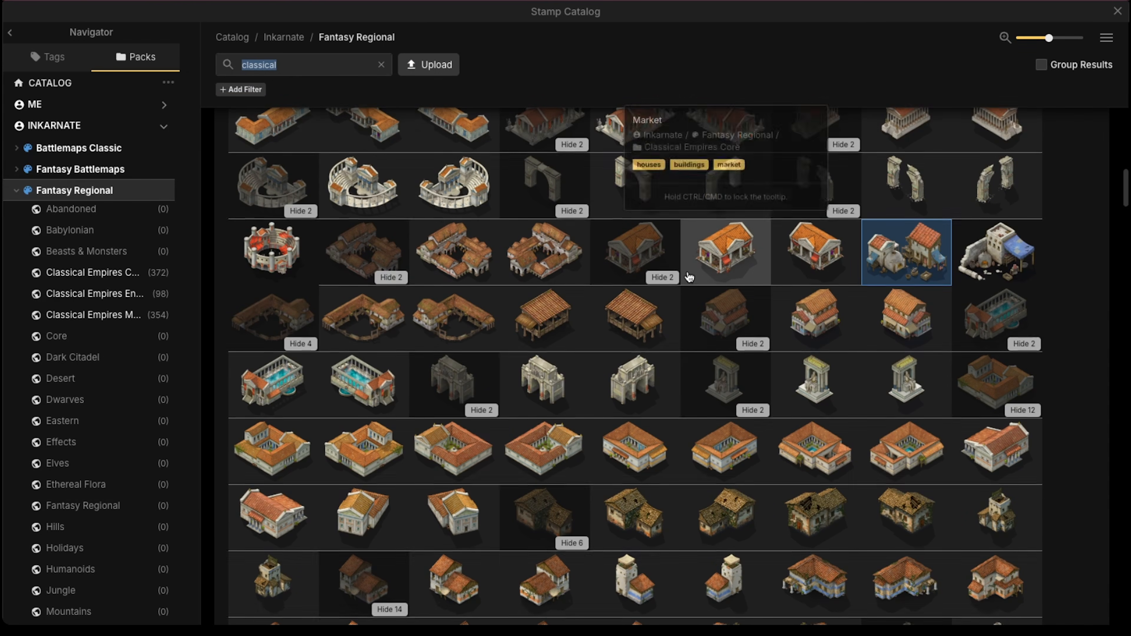
{"action": "scroll", "coordinate": [682, 249], "scroll_direction": "up", "scroll_amount": 1}
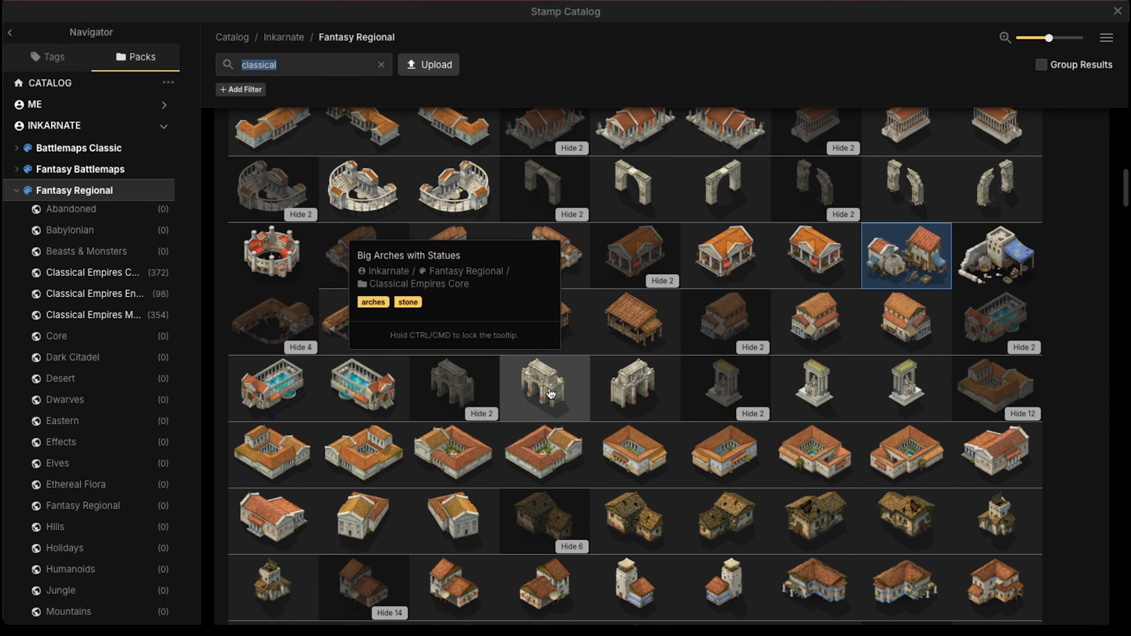
{"action": "left_click", "coordinate": [601, 392]}
{"action": "left_click_drag", "start_coordinate": [406, 192], "coordinate": [447, 217]}
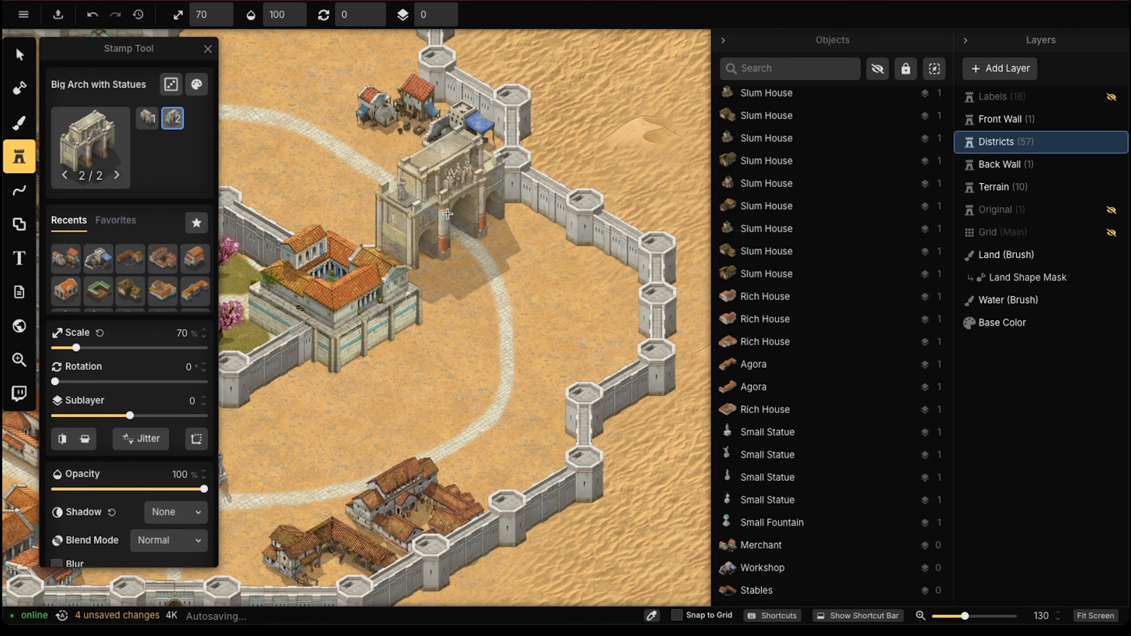
{"action": "left_click", "coordinate": [450, 214]}
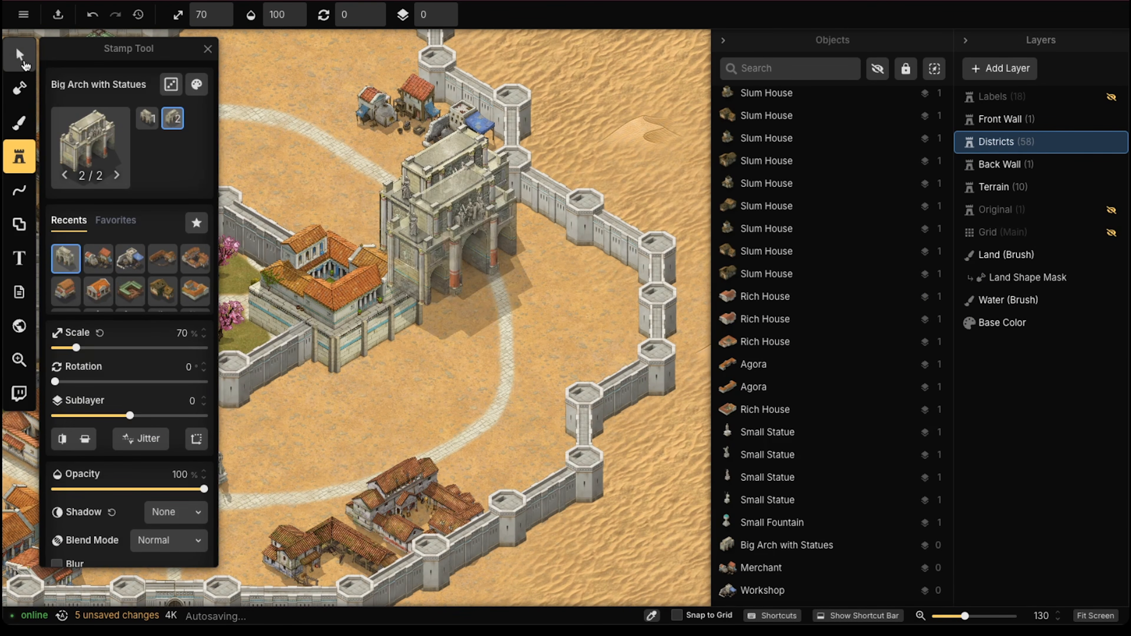
{"action": "left_click", "coordinate": [19, 55]}
{"action": "scroll", "coordinate": [445, 268], "scroll_direction": "down", "scroll_amount": 3}
{"action": "scroll", "coordinate": [464, 308], "scroll_direction": "up", "scroll_amount": 3}
{"action": "left_click", "coordinate": [455, 285]}
{"action": "left_click_drag", "start_coordinate": [454, 285], "coordinate": [466, 299]}
- Move the Merchant stall and Workshop up-left together, then pan toward the northern district
{"action": "left_click", "coordinate": [421, 177]}
{"action": "left_click", "coordinate": [431, 182], "text": "shift"}
{"action": "left_click_drag", "start_coordinate": [431, 182], "coordinate": [414, 169]}
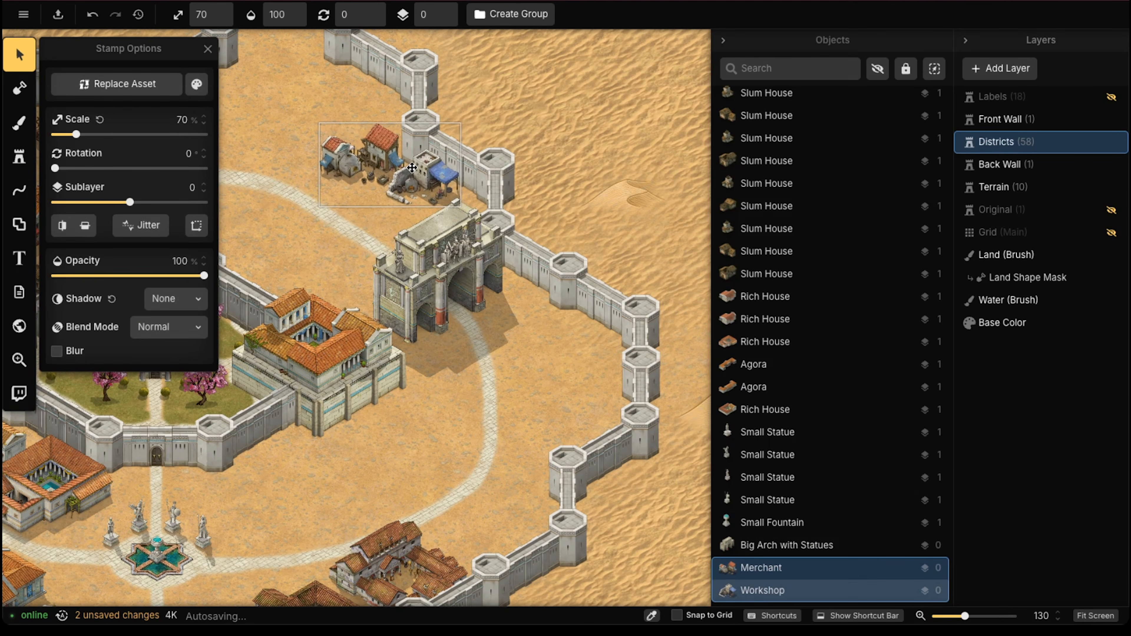
{"action": "left_click", "coordinate": [381, 149]}
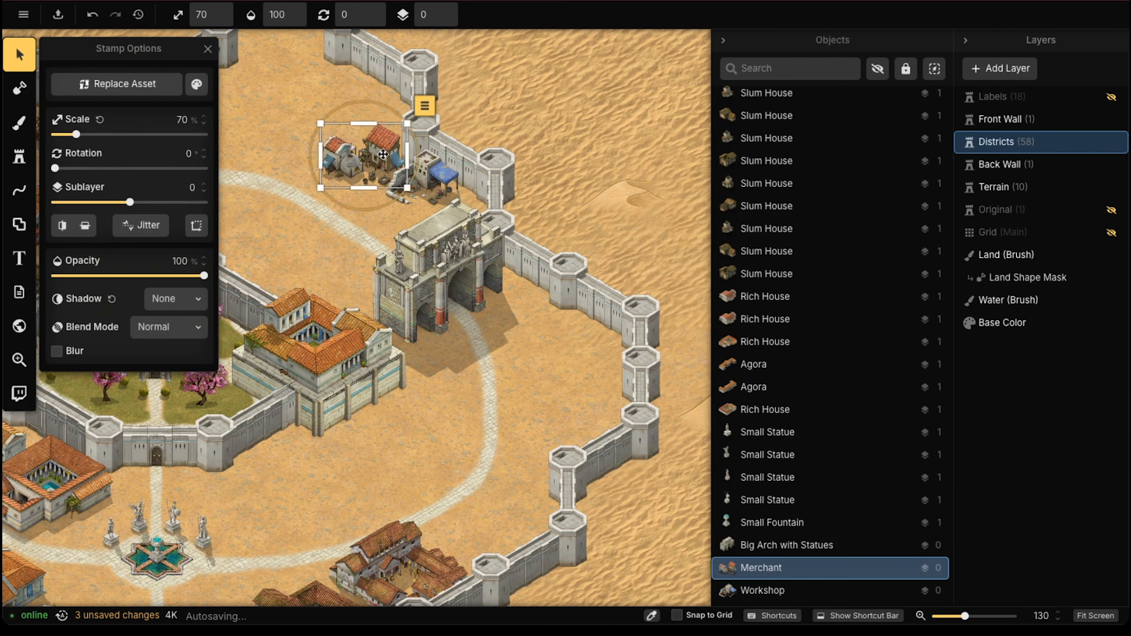
{"action": "left_click", "coordinate": [436, 266]}
{"action": "scroll", "coordinate": [436, 266], "scroll_direction": "down", "scroll_amount": 1}
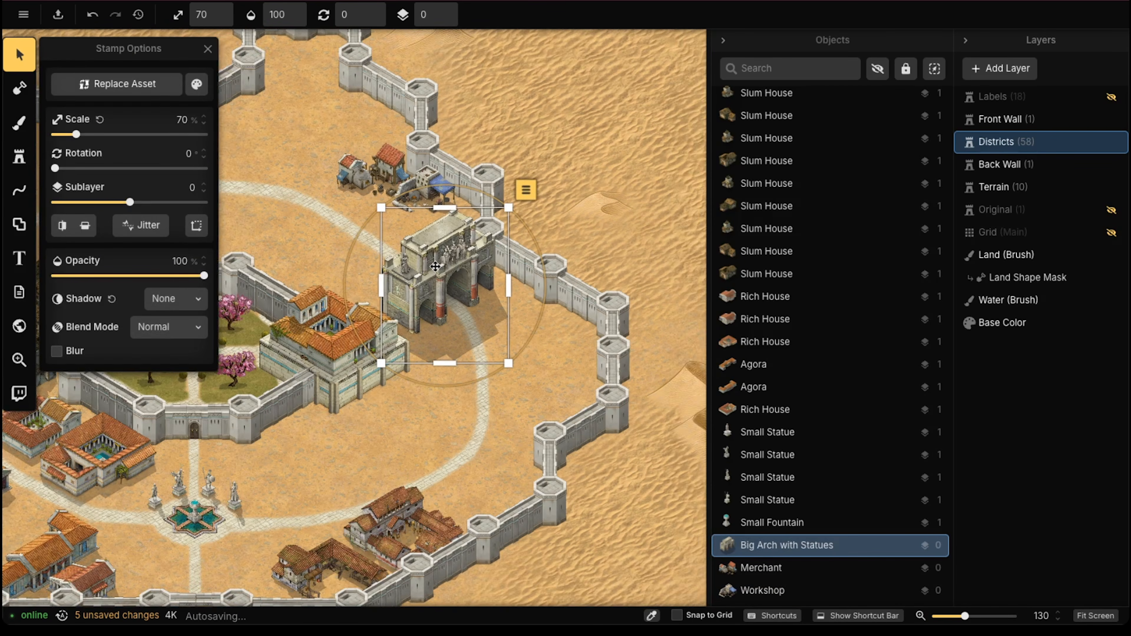
{"action": "key", "text": "Escape"}
{"action": "left_click_drag", "start_coordinate": [436, 266], "coordinate": [587, 321]}
{"action": "scroll", "coordinate": [391, 189], "scroll_direction": "right", "scroll_amount": 3}
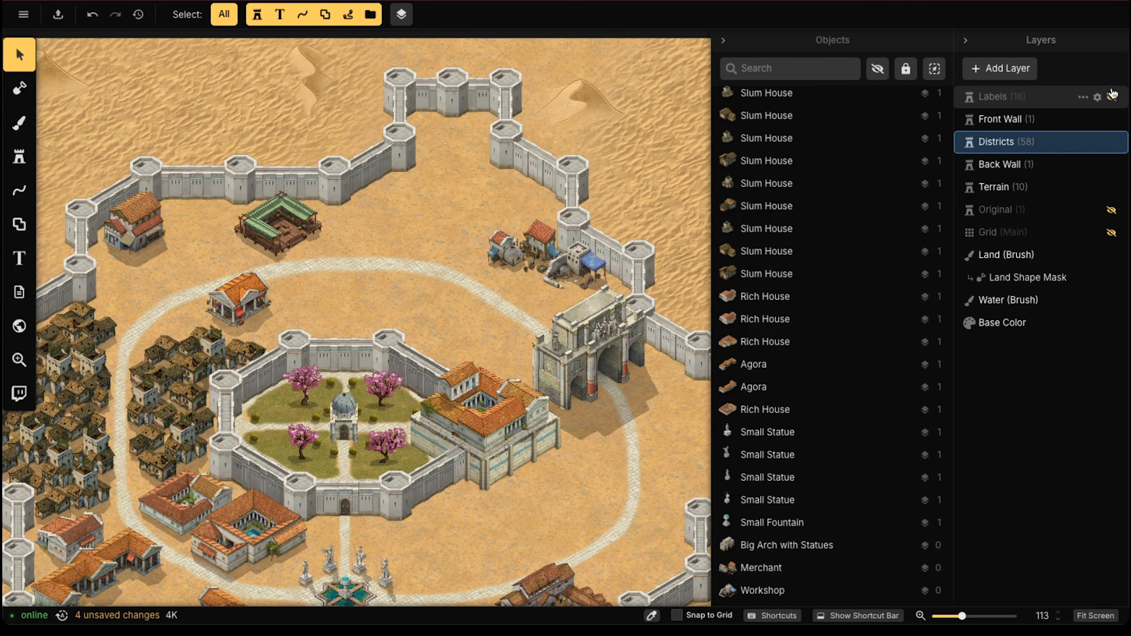
- Show the map labels and move the Emris Adventuring Guild label up and to the left
{"action": "left_click", "coordinate": [1112, 97]}
{"action": "left_click", "coordinate": [1114, 98]}
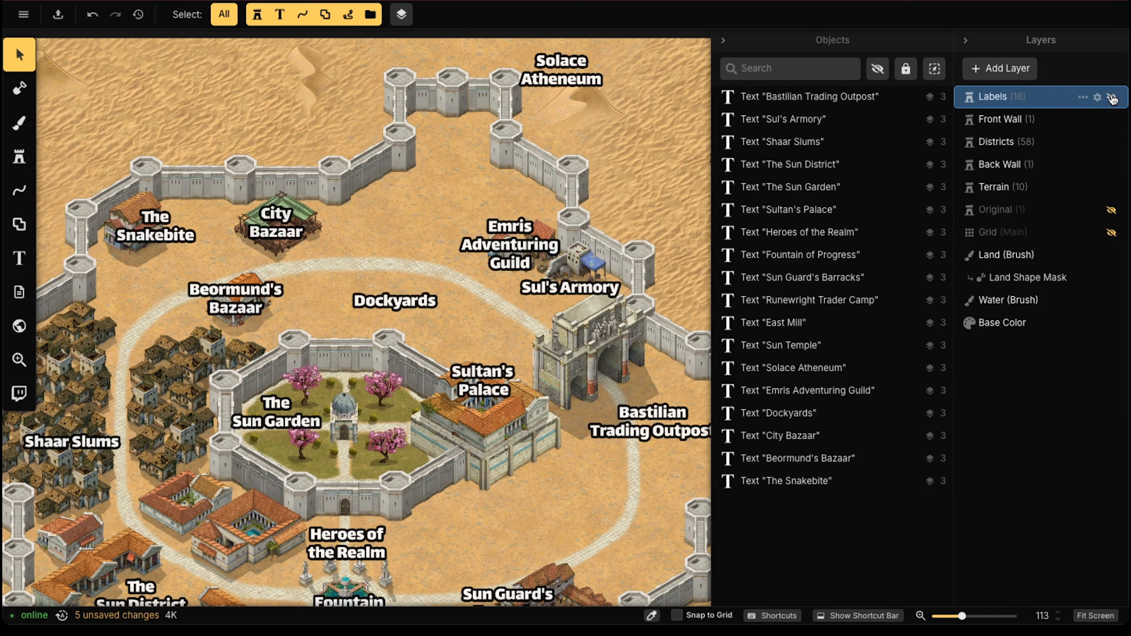
{"action": "left_click", "coordinate": [1112, 98]}
{"action": "left_click", "coordinate": [1112, 98]}
{"action": "left_click", "coordinate": [807, 390]}
{"action": "left_click_drag", "start_coordinate": [470, 242], "coordinate": [385, 132]}
{"action": "scroll", "coordinate": [446, 123], "scroll_direction": "up", "scroll_amount": 3}
{"action": "key", "text": "Escape"}
{"action": "scroll", "coordinate": [334, 141], "scroll_direction": "down", "scroll_amount": 2}
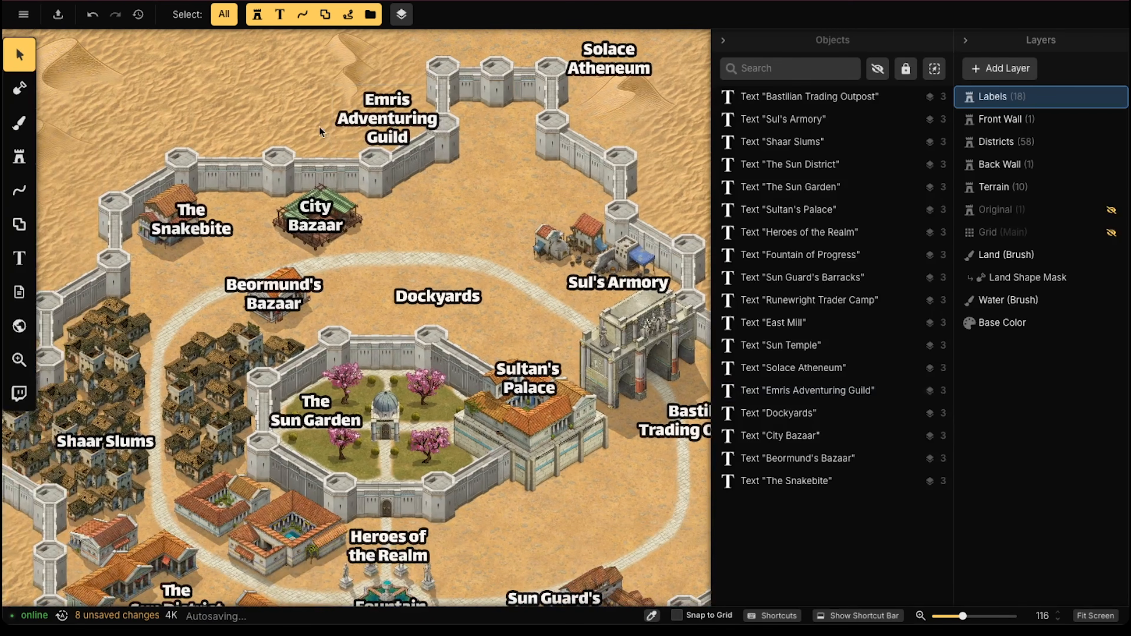
- Pick the Workshop stamp from the catalog and switch to its second variant
{"action": "left_click", "coordinate": [21, 165]}
{"action": "left_click", "coordinate": [89, 130]}
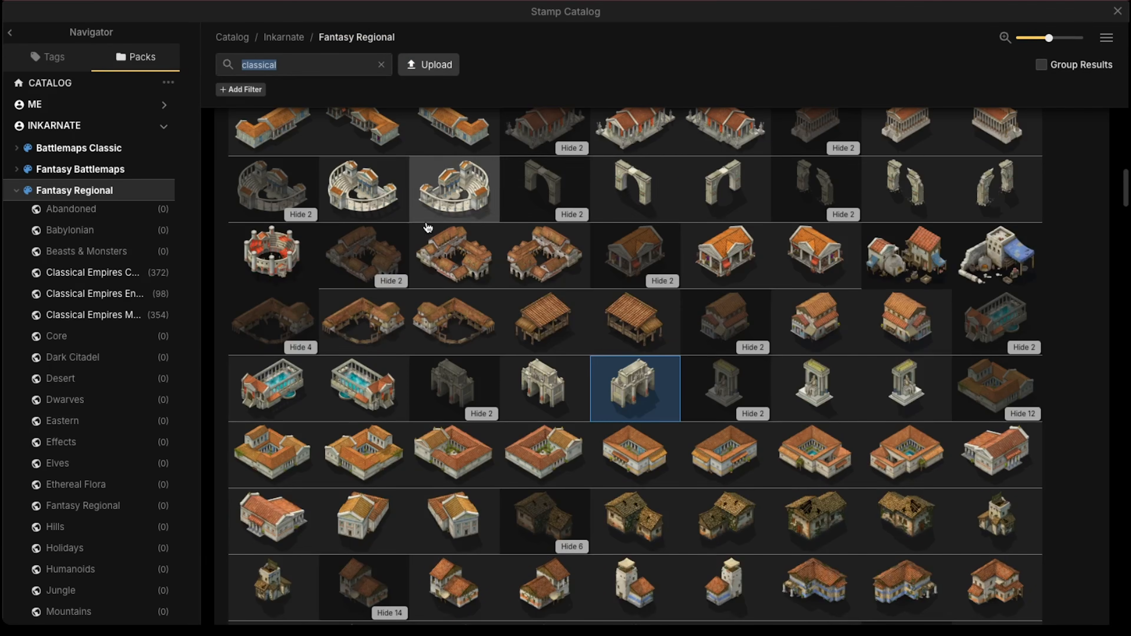
{"action": "scroll", "coordinate": [376, 286], "scroll_direction": "down", "scroll_amount": 3}
{"action": "scroll", "coordinate": [375, 285], "scroll_direction": "down", "scroll_amount": 1}
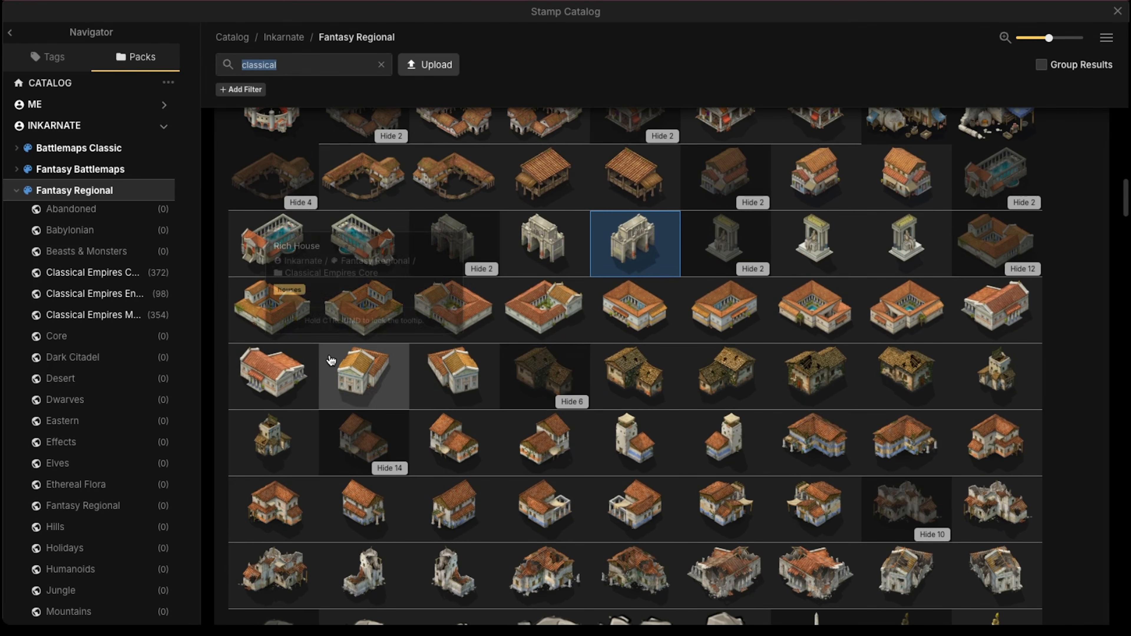
{"action": "scroll", "coordinate": [538, 321], "scroll_direction": "up", "scroll_amount": 5}
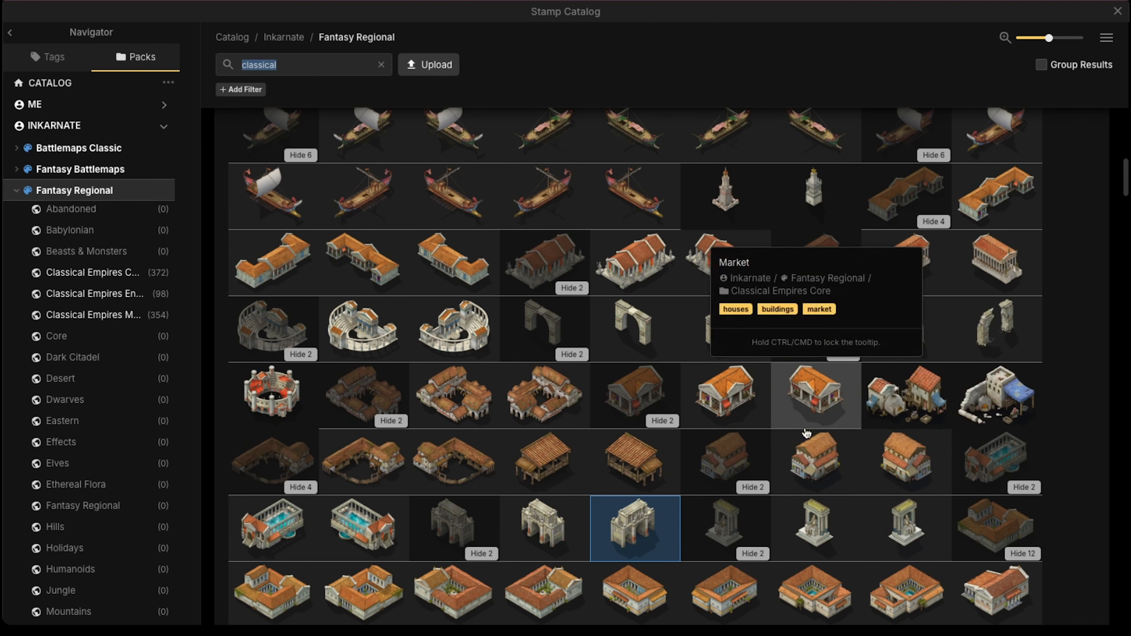
{"action": "left_click", "coordinate": [880, 474]}
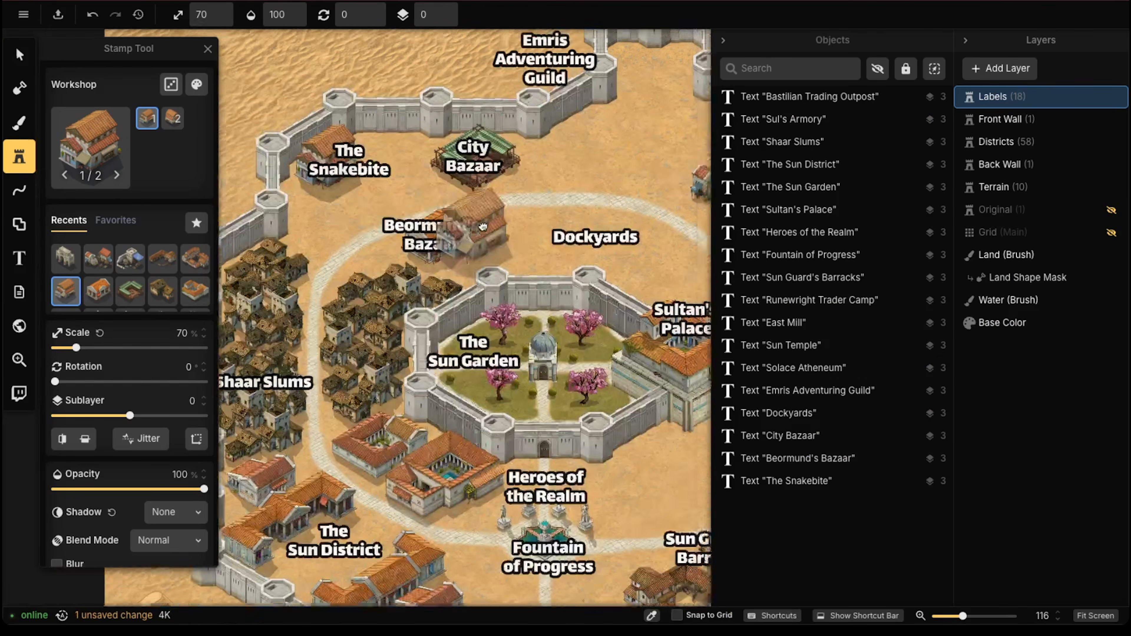
{"action": "left_click_drag", "start_coordinate": [484, 227], "coordinate": [493, 219]}
{"action": "key", "text": "Right"}
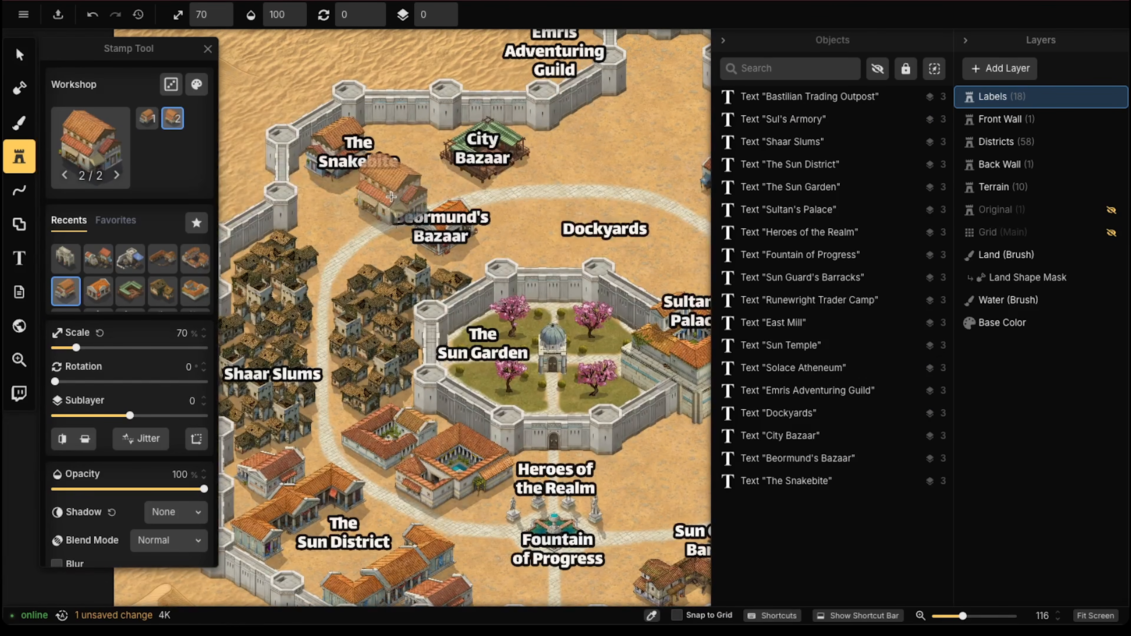
- Stamp the Workshop inside the north wall below Solace Atheneum
{"action": "scroll", "coordinate": [474, 173], "scroll_direction": "right", "scroll_amount": 5}
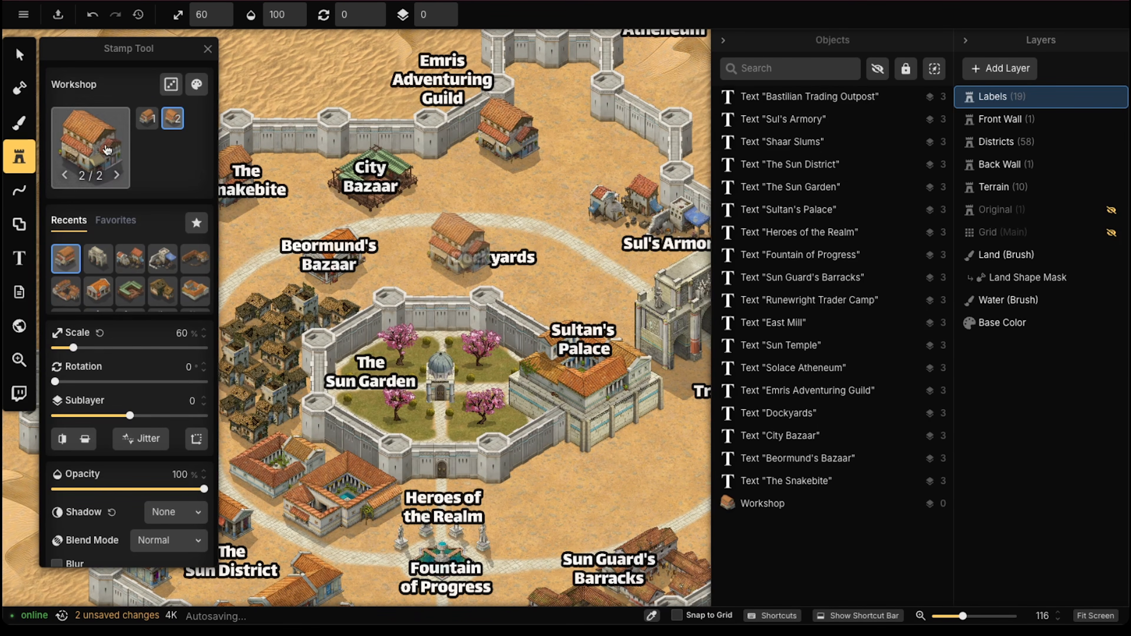
{"action": "scroll", "coordinate": [602, 333], "scroll_direction": "down", "scroll_amount": 5}
{"action": "scroll", "coordinate": [602, 333], "scroll_direction": "right", "scroll_amount": 4}
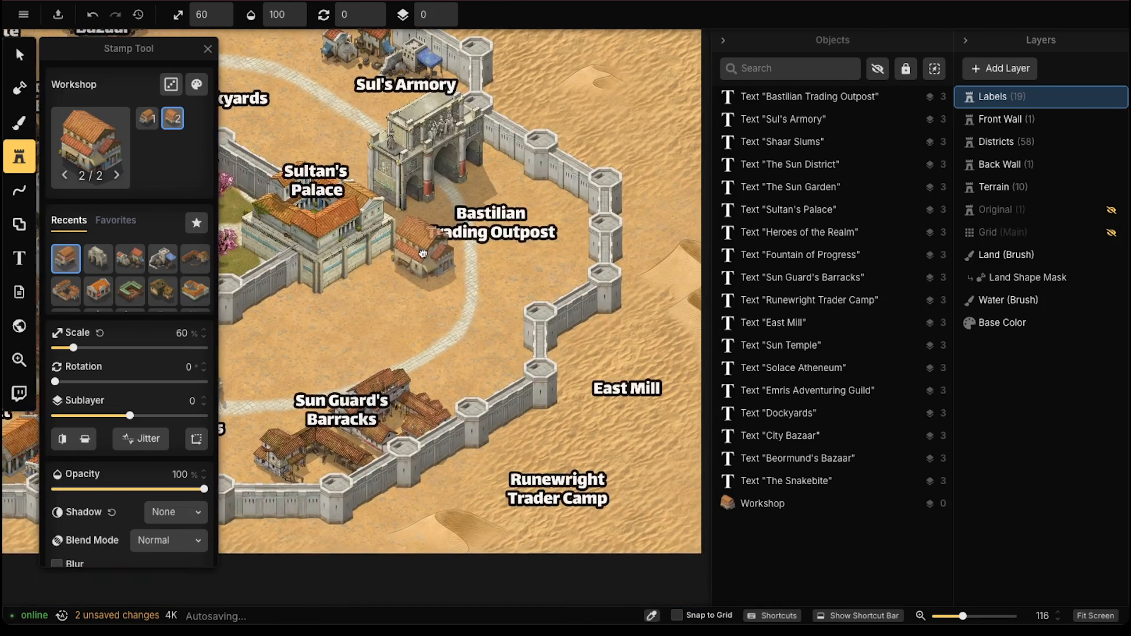
{"action": "scroll", "coordinate": [512, 196], "scroll_direction": "left", "scroll_amount": 6}
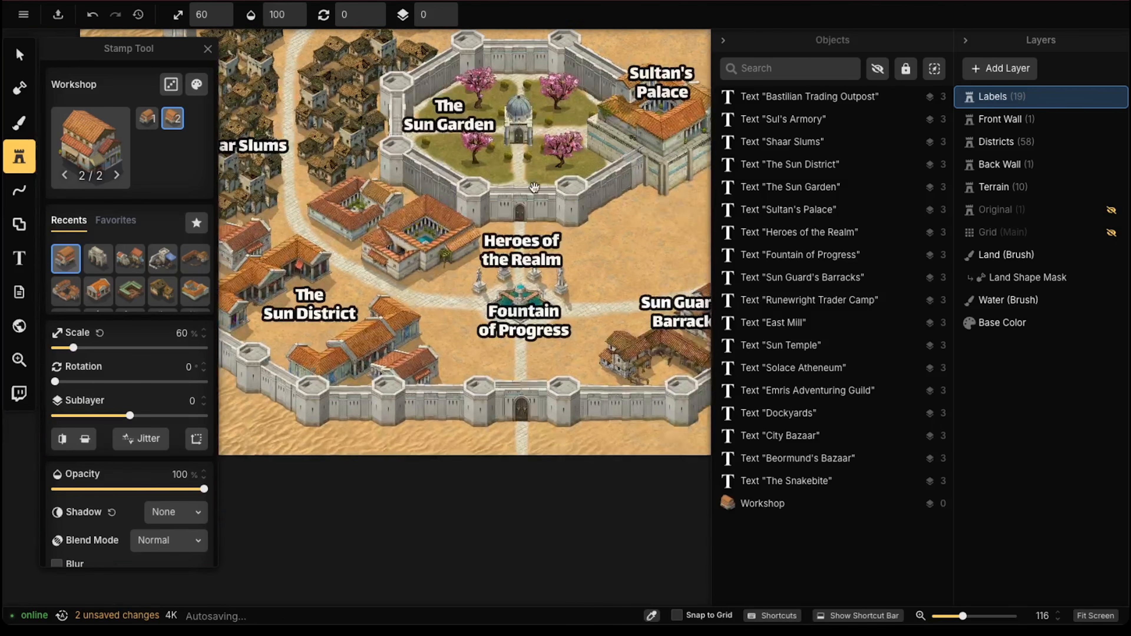
{"action": "scroll", "coordinate": [534, 232], "scroll_direction": "up", "scroll_amount": 3}
{"action": "scroll", "coordinate": [553, 263], "scroll_direction": "up", "scroll_amount": 5}
{"action": "scroll", "coordinate": [553, 187], "scroll_direction": "up", "scroll_amount": 2}
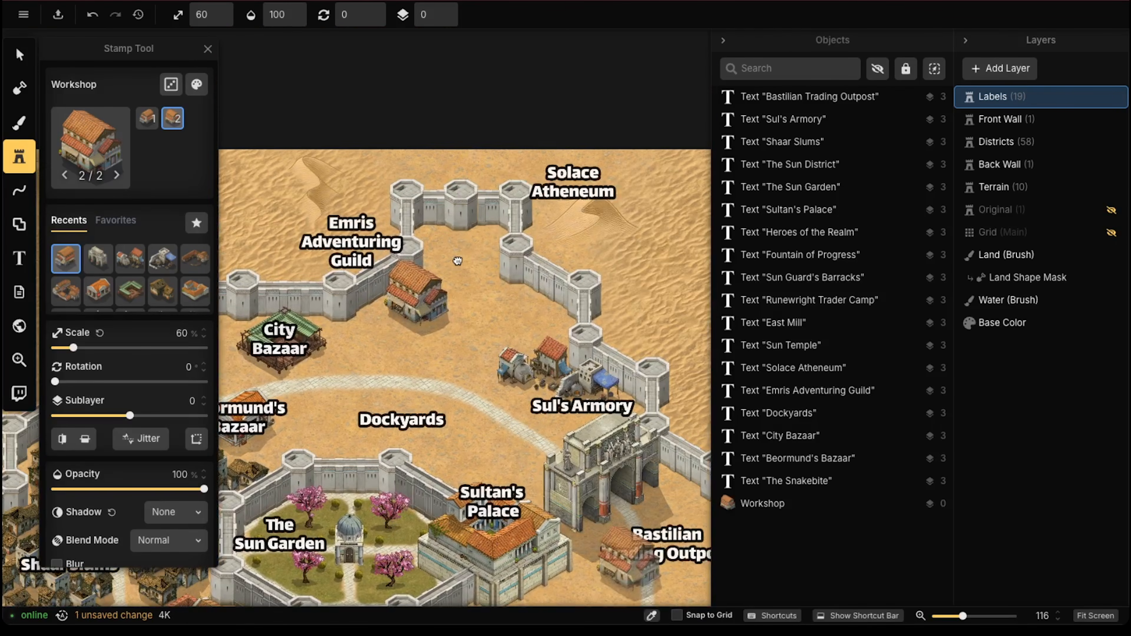
{"action": "left_click", "coordinate": [477, 198]}
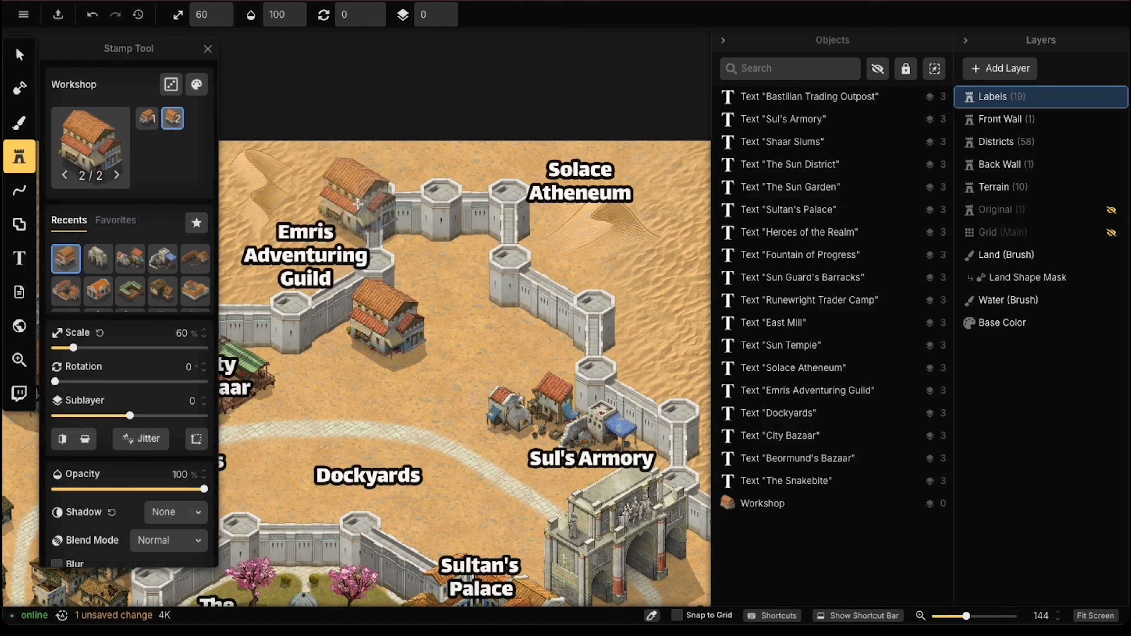
- Check the newly placed Workshop, then hide all the map labels
{"action": "left_click", "coordinate": [14, 55]}
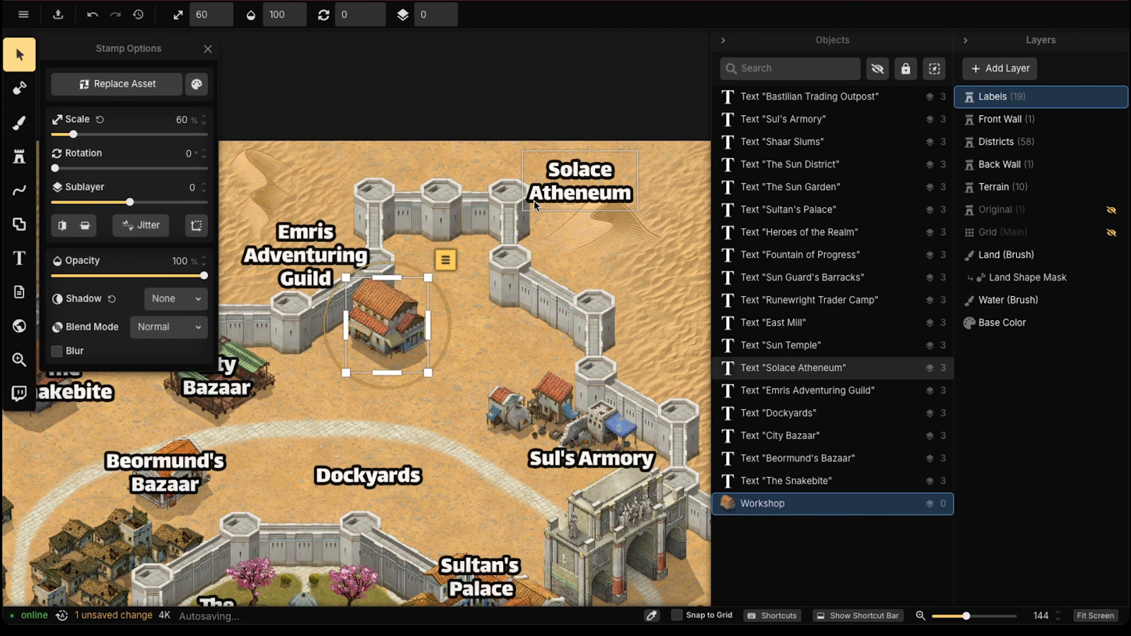
{"action": "left_click", "coordinate": [598, 218]}
{"action": "scroll", "coordinate": [617, 242], "scroll_direction": "down", "scroll_amount": 3}
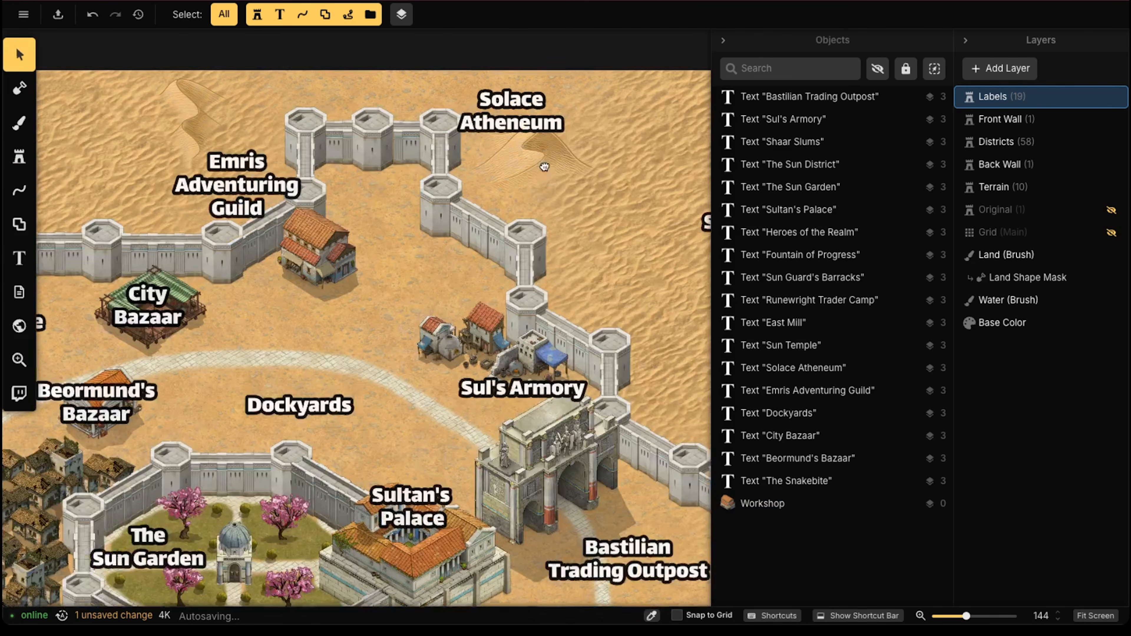
{"action": "scroll", "coordinate": [419, 214], "scroll_direction": "down", "scroll_amount": 2}
{"action": "scroll", "coordinate": [407, 243], "scroll_direction": "down", "scroll_amount": 4}
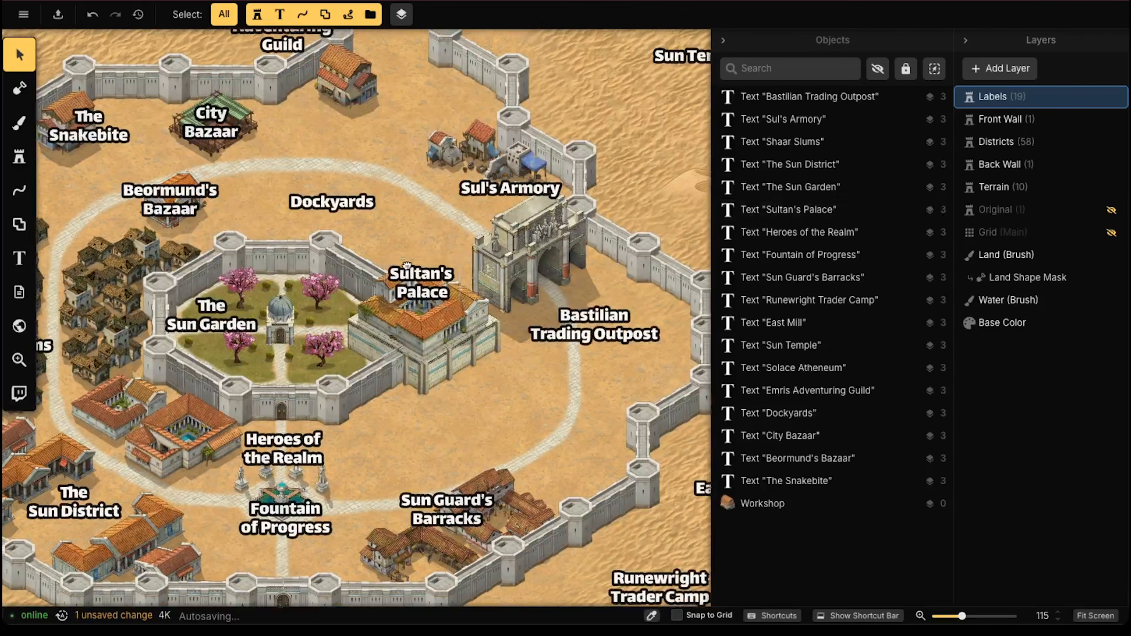
{"action": "scroll", "coordinate": [364, 225], "scroll_direction": "up", "scroll_amount": 2}
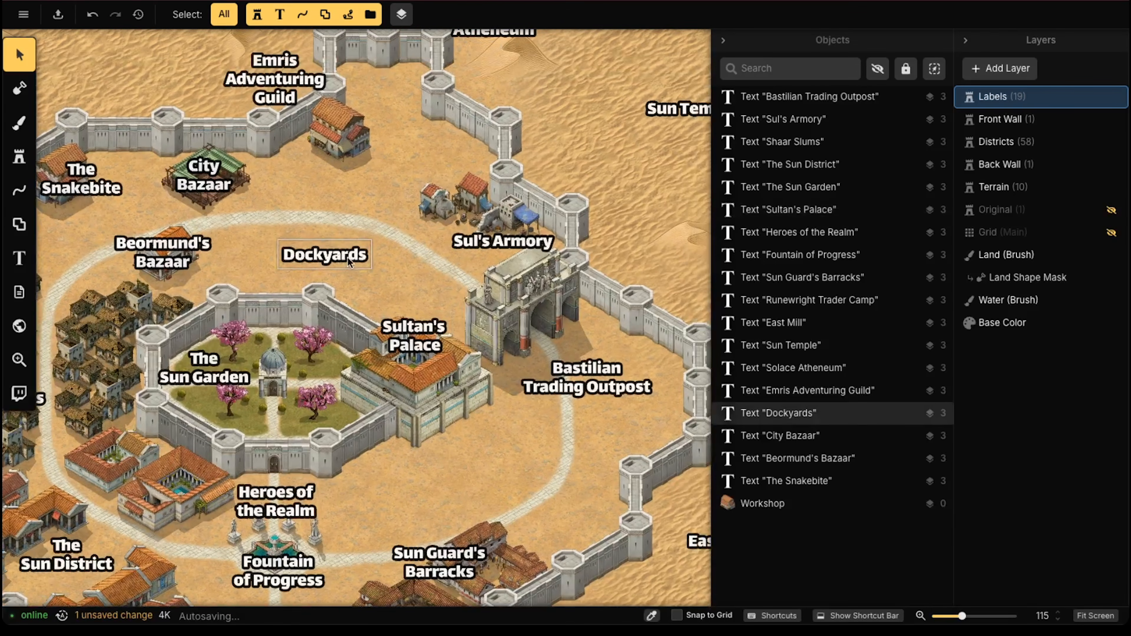
{"action": "scroll", "coordinate": [455, 252], "scroll_direction": "right", "scroll_amount": 2}
{"action": "left_click", "coordinate": [1112, 97]}
{"action": "scroll", "coordinate": [401, 191], "scroll_direction": "up", "scroll_amount": 2}
{"action": "scroll", "coordinate": [401, 191], "scroll_direction": "left", "scroll_amount": 4}
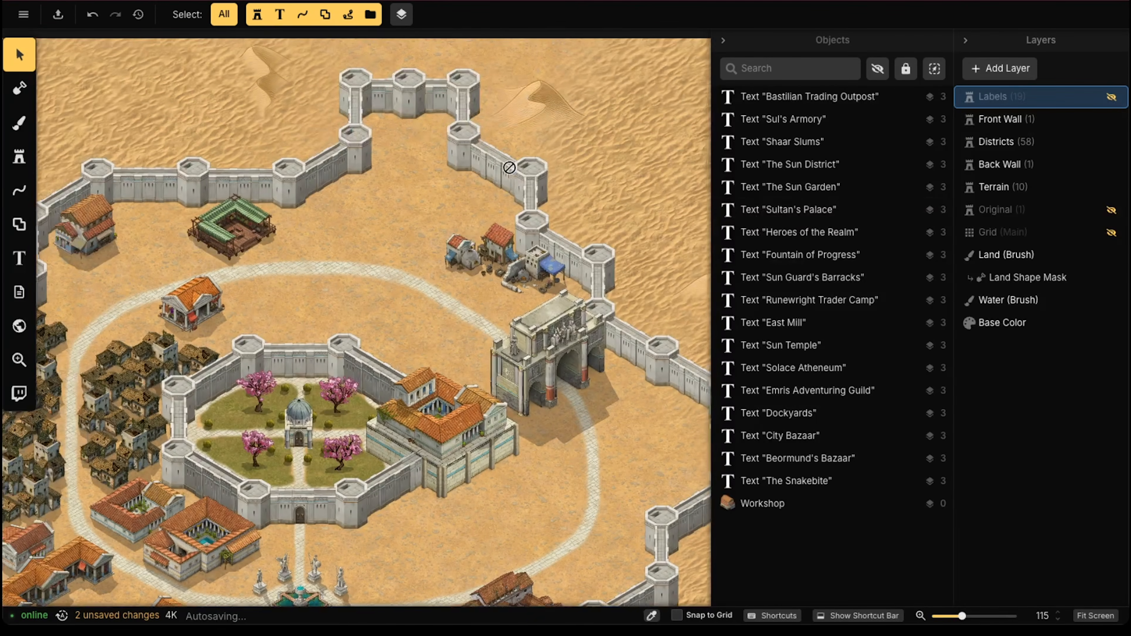
{"action": "scroll", "coordinate": [46, 161], "scroll_direction": "up", "scroll_amount": 1}
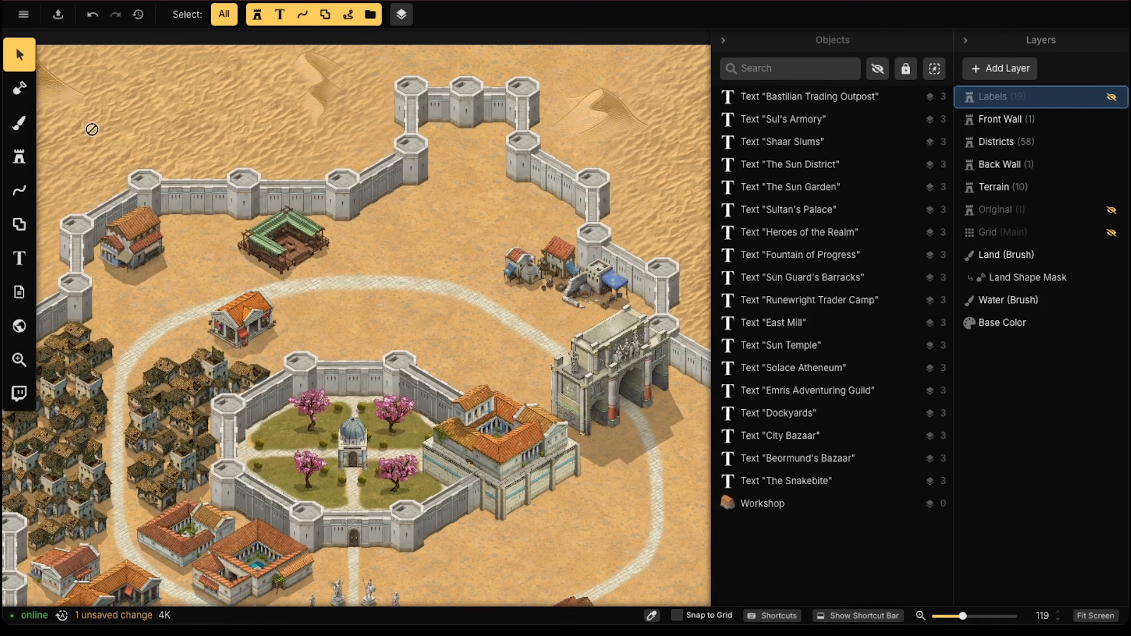
{"action": "left_click", "coordinate": [29, 148]}
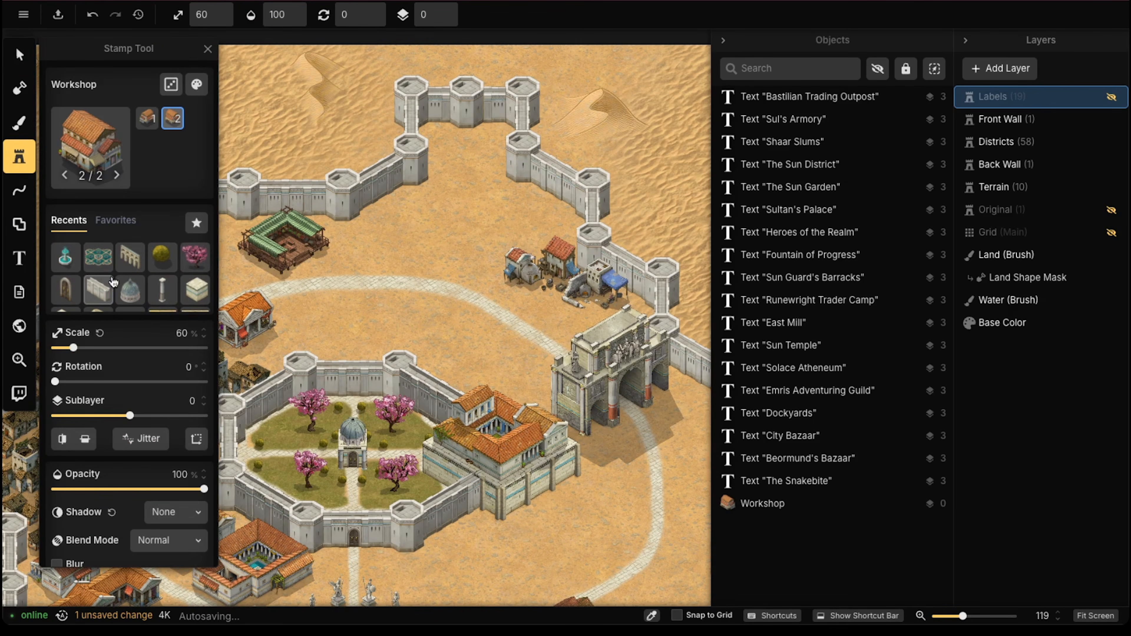
- On the Districts layer, stack a second wall-set tower on top of the first
{"action": "left_click", "coordinate": [99, 291]}
{"action": "scroll", "coordinate": [374, 268], "scroll_direction": "up", "scroll_amount": 5}
{"action": "left_click", "coordinate": [990, 151]}
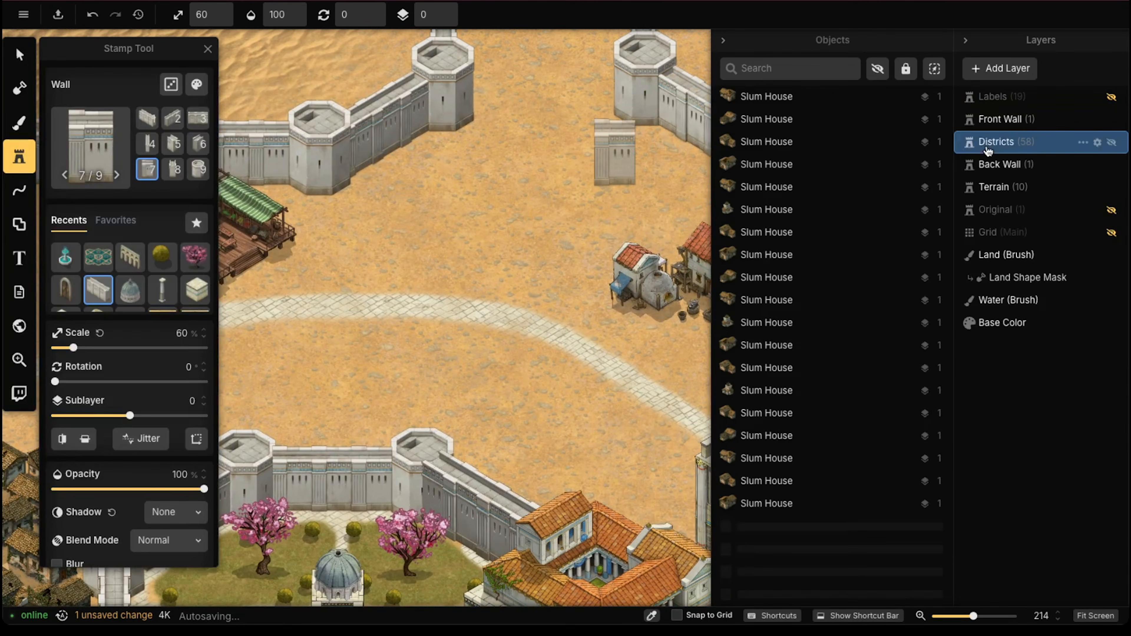
{"action": "left_click", "coordinate": [180, 159]}
{"action": "scroll", "coordinate": [381, 267], "scroll_direction": "up", "scroll_amount": 2}
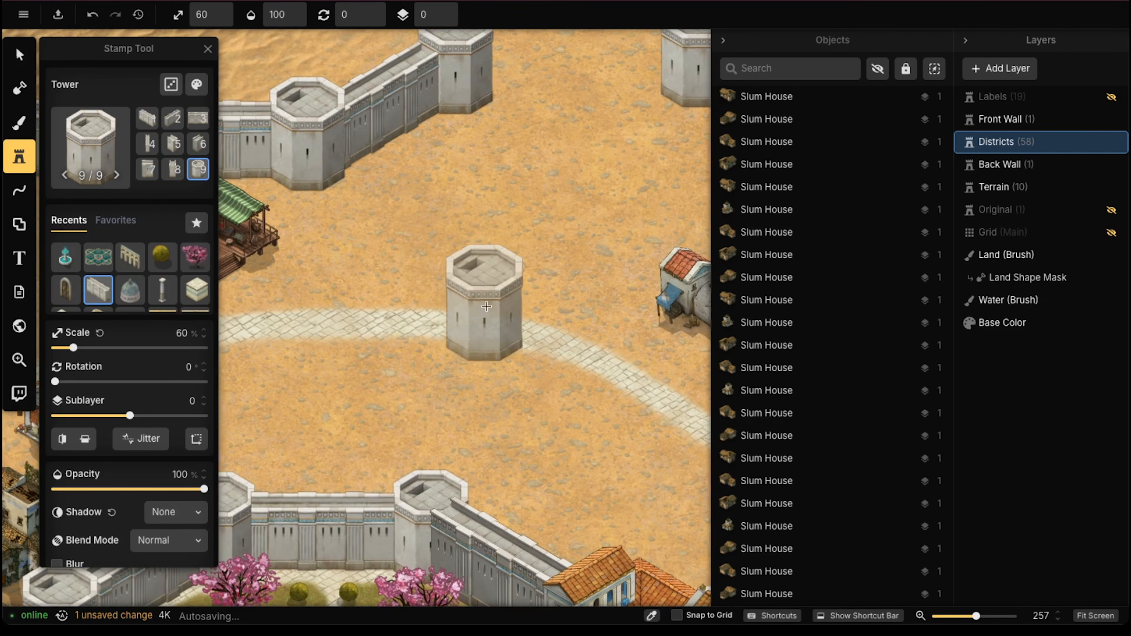
{"action": "left_click", "coordinate": [502, 320]}
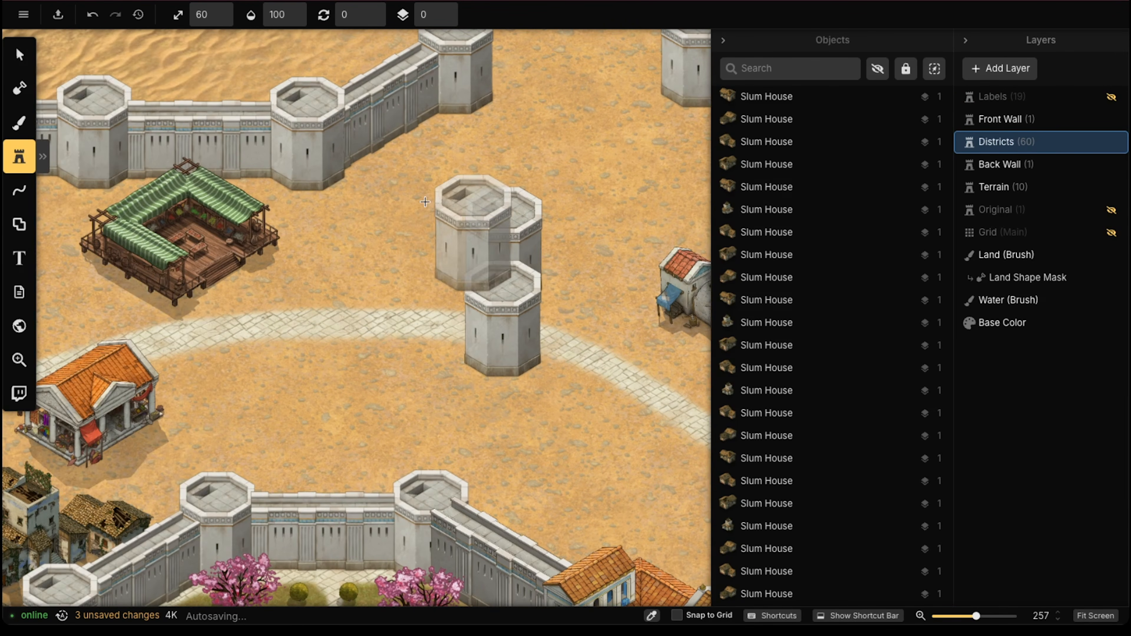
- Bring the upper stacked tower in front of the lower one
{"action": "left_click", "coordinate": [19, 54]}
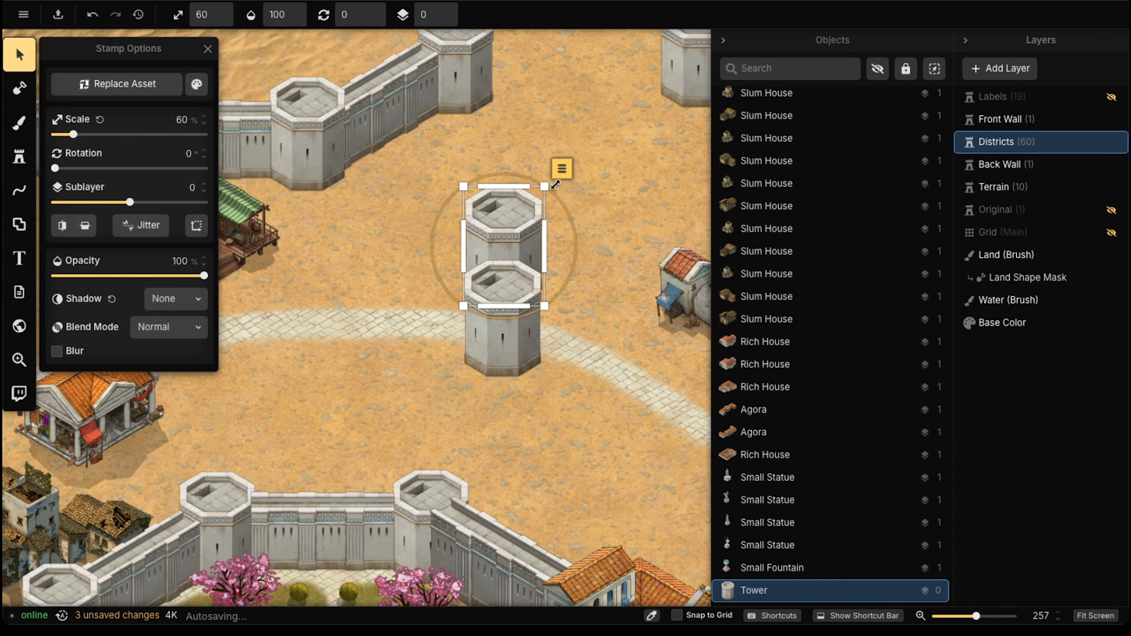
{"action": "left_click", "coordinate": [450, 11]}
{"action": "left_click", "coordinate": [558, 239]}
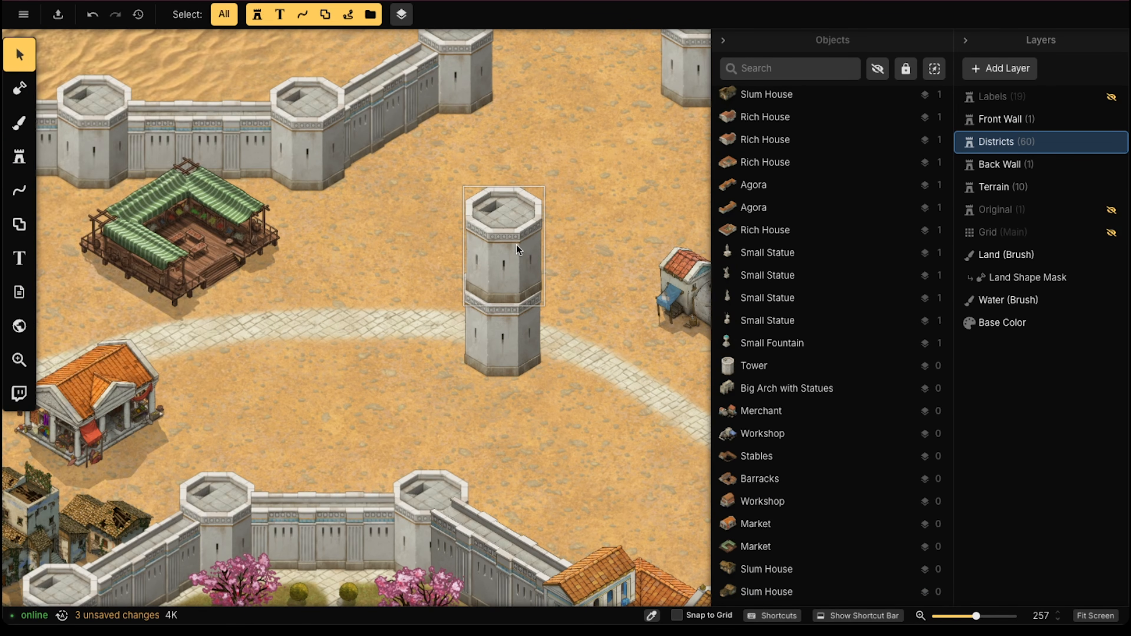
{"action": "left_click", "coordinate": [517, 249]}
{"action": "key", "text": "Escape"}
{"action": "left_click", "coordinate": [511, 320]}
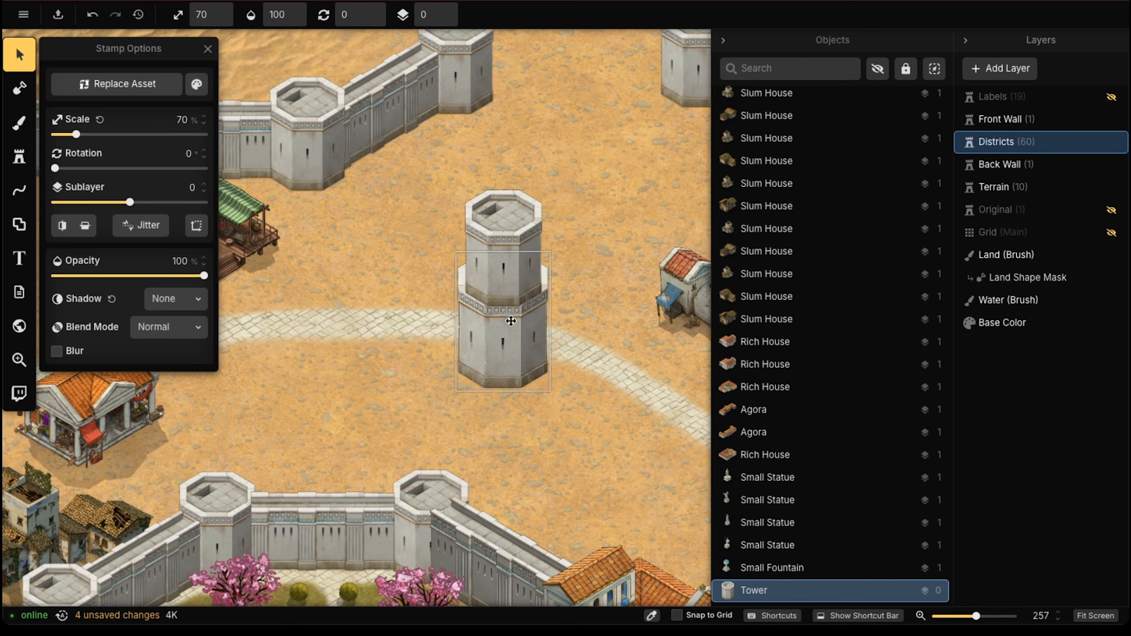
{"action": "key", "text": "Escape"}
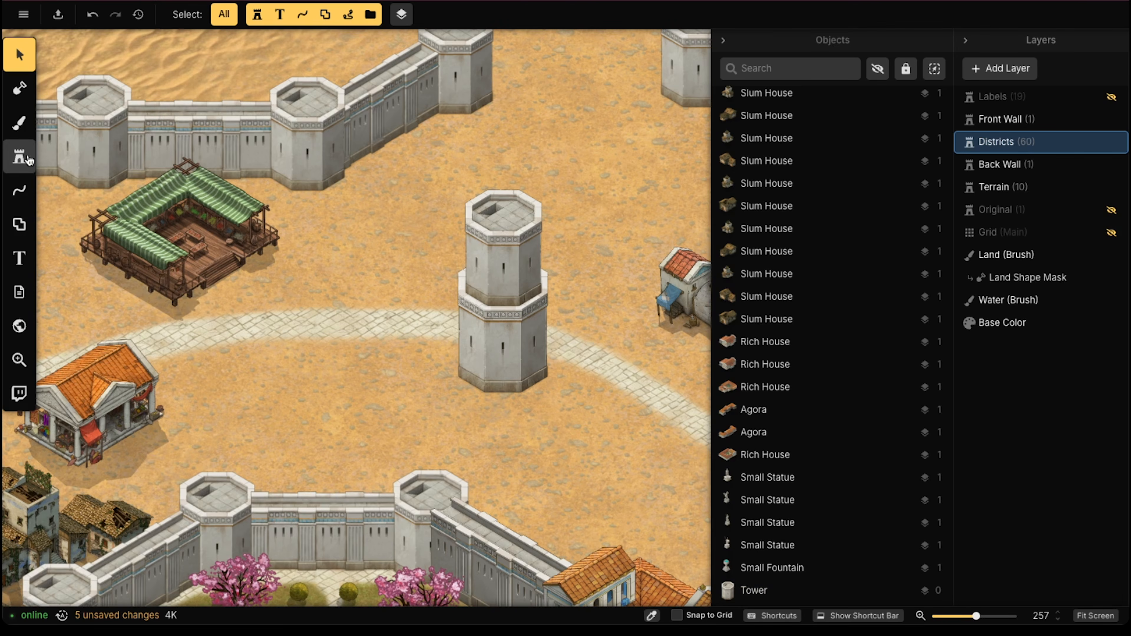
- Place a dome stamp on sublayer 2 on top of the tower
{"action": "left_click", "coordinate": [28, 159]}
{"action": "left_click", "coordinate": [93, 129]}
{"action": "type", "text": "d"}
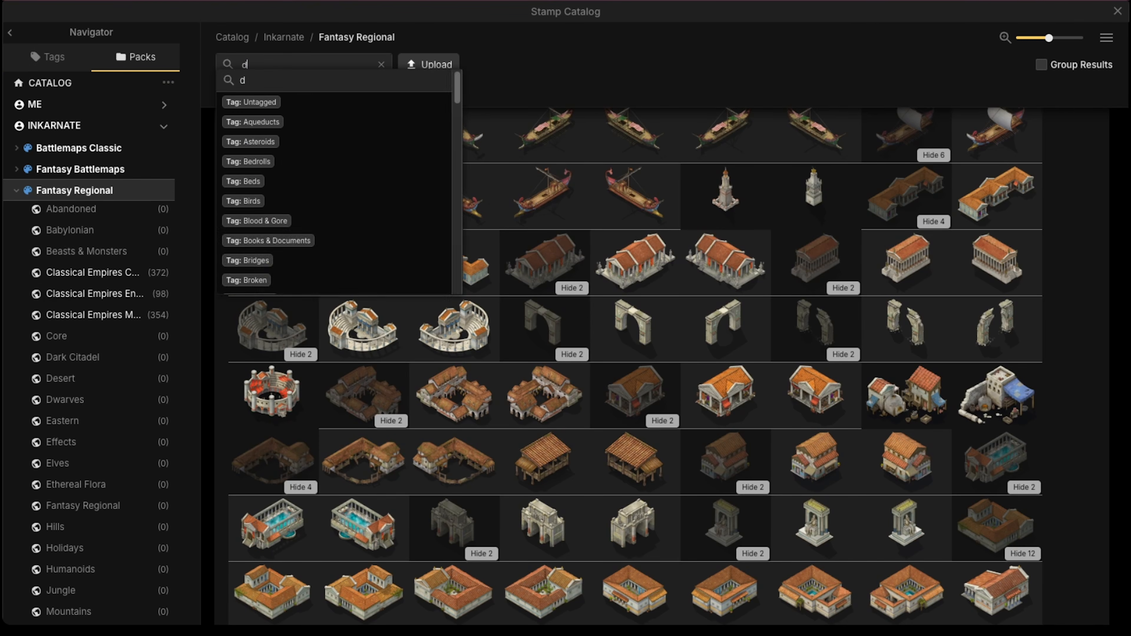
{"action": "type", "text": "ome"}
{"action": "left_click", "coordinate": [364, 181]}
{"action": "scroll", "coordinate": [550, 209], "scroll_direction": "up", "scroll_amount": 2}
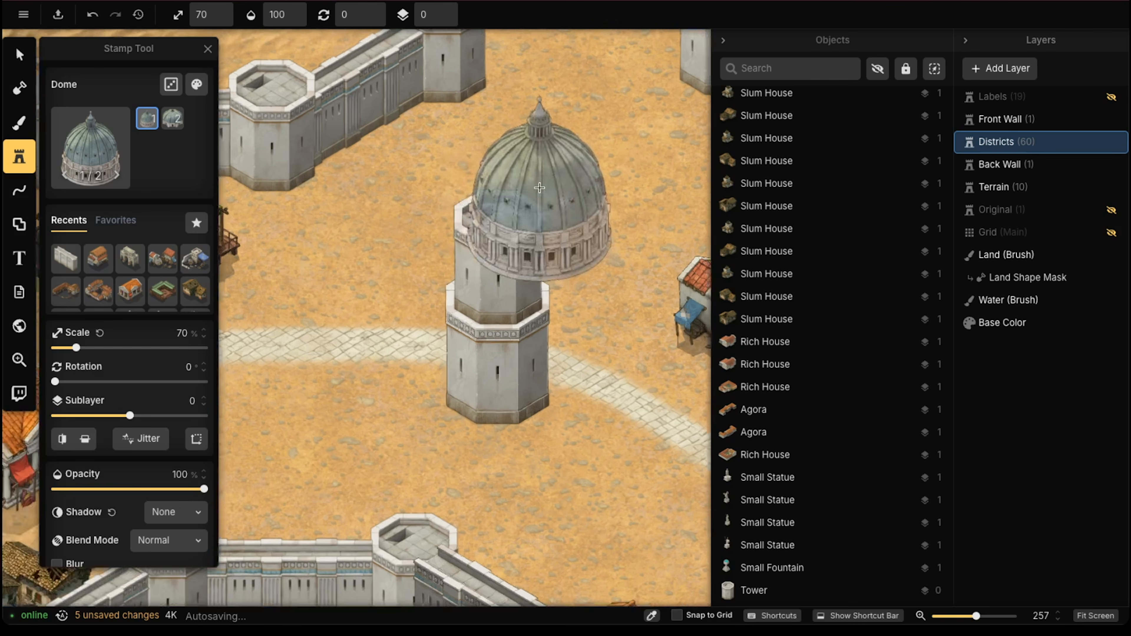
{"action": "left_click", "coordinate": [447, 15]}
{"action": "left_click", "coordinate": [447, 14]}
{"action": "scroll", "coordinate": [496, 189], "scroll_direction": "down", "scroll_amount": 6, "text": "shift"}
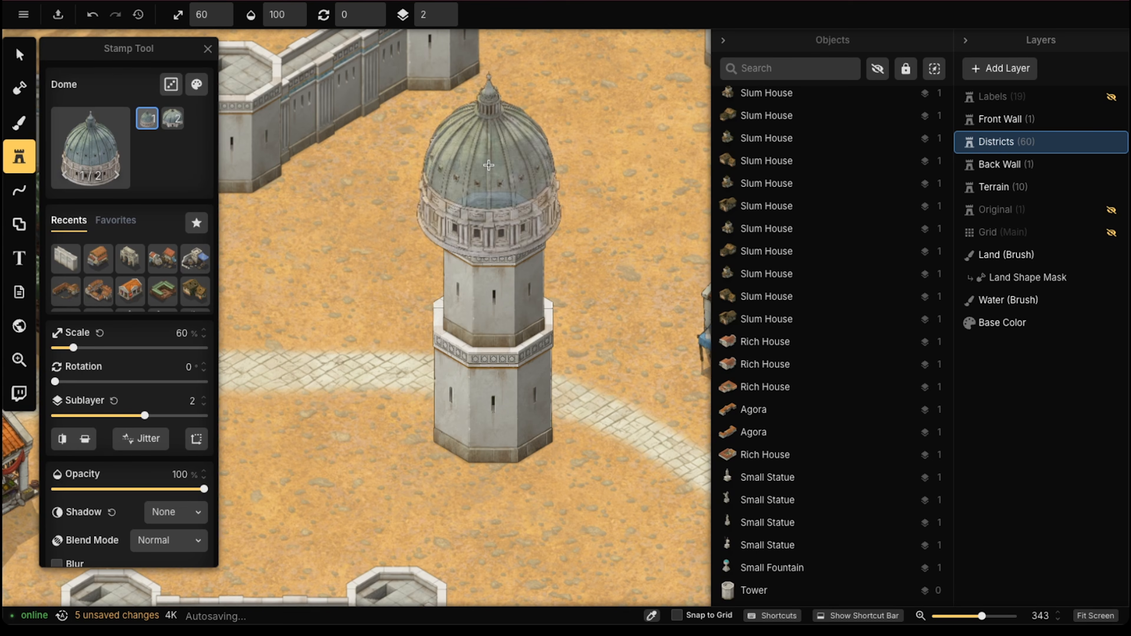
{"action": "left_click", "coordinate": [496, 190]}
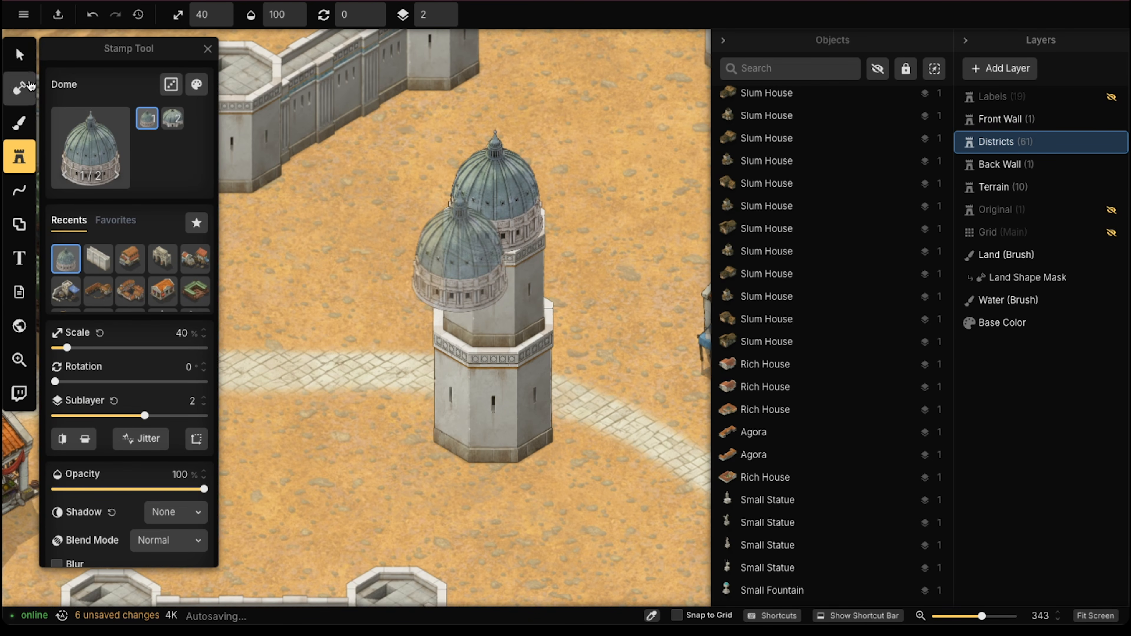
- Paste a gate like the walled garden's gate at the tower's base
{"action": "left_click", "coordinate": [16, 53]}
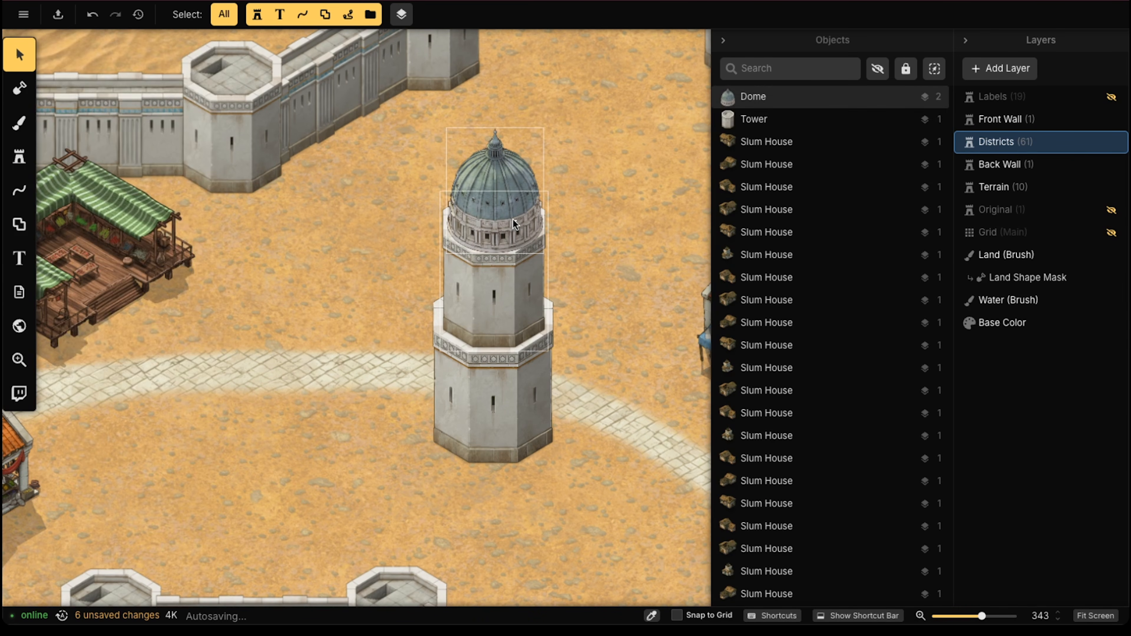
{"action": "left_click", "coordinate": [506, 196]}
{"action": "key", "text": "Escape"}
{"action": "scroll", "coordinate": [504, 195], "scroll_direction": "down", "scroll_amount": 4}
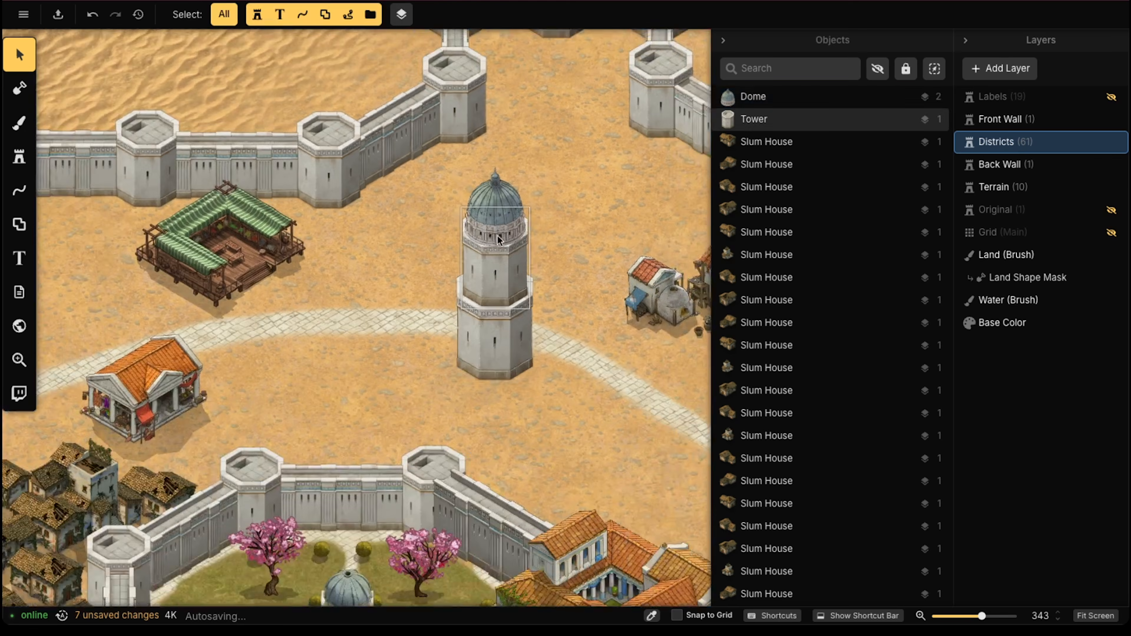
{"action": "scroll", "coordinate": [445, 281], "scroll_direction": "down", "scroll_amount": 5}
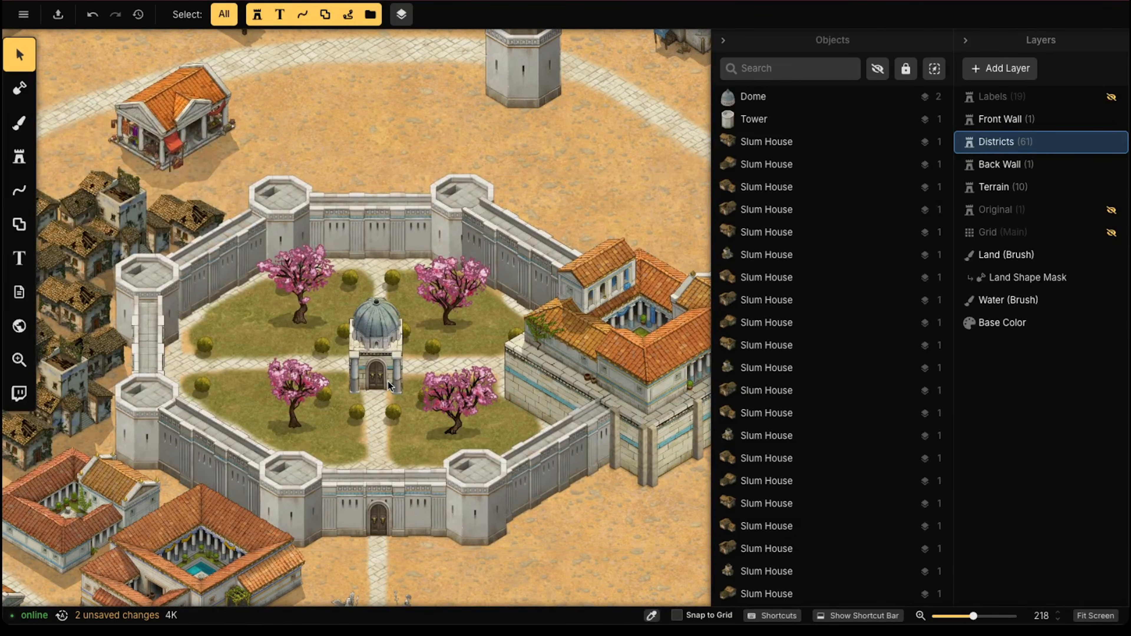
{"action": "left_click", "coordinate": [389, 386]}
{"action": "left_click", "coordinate": [376, 376]}
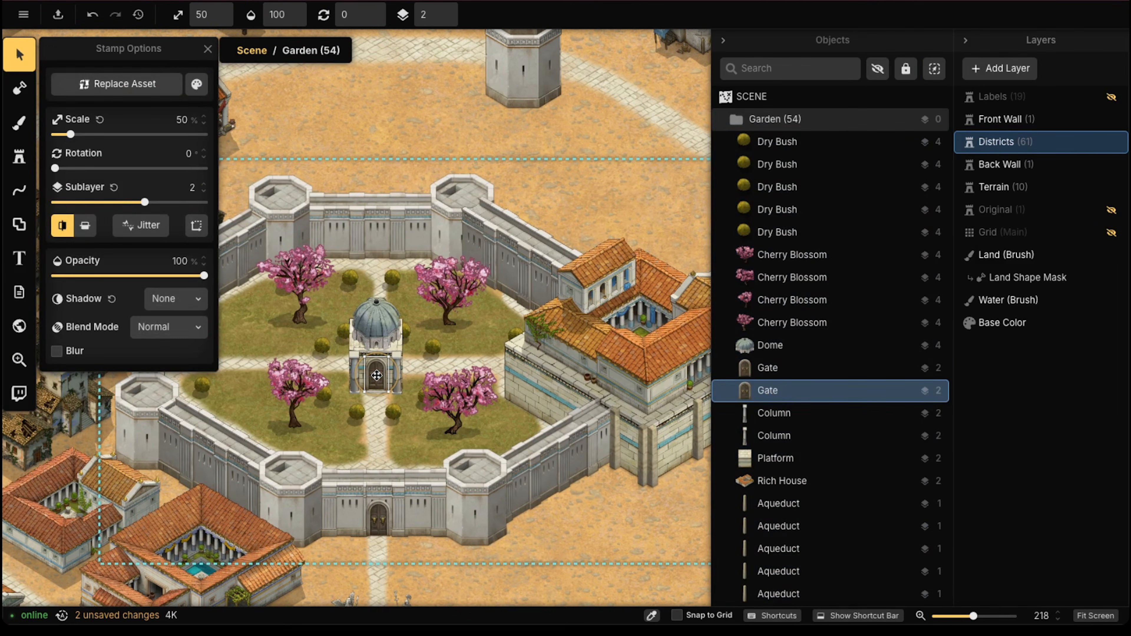
{"action": "key", "text": "Escape"}
{"action": "key", "text": "Escape"}
{"action": "scroll", "coordinate": [518, 100], "scroll_direction": "up", "scroll_amount": 4}
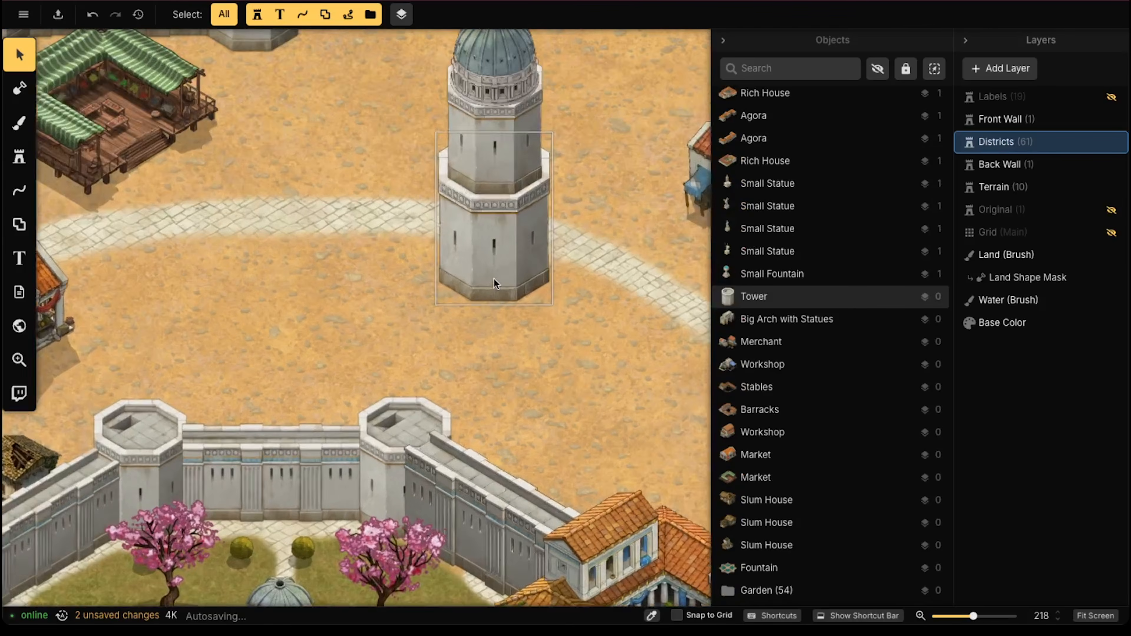
{"action": "scroll", "coordinate": [494, 279], "scroll_direction": "up", "scroll_amount": 5}
{"action": "key", "text": "ctrl+v"}
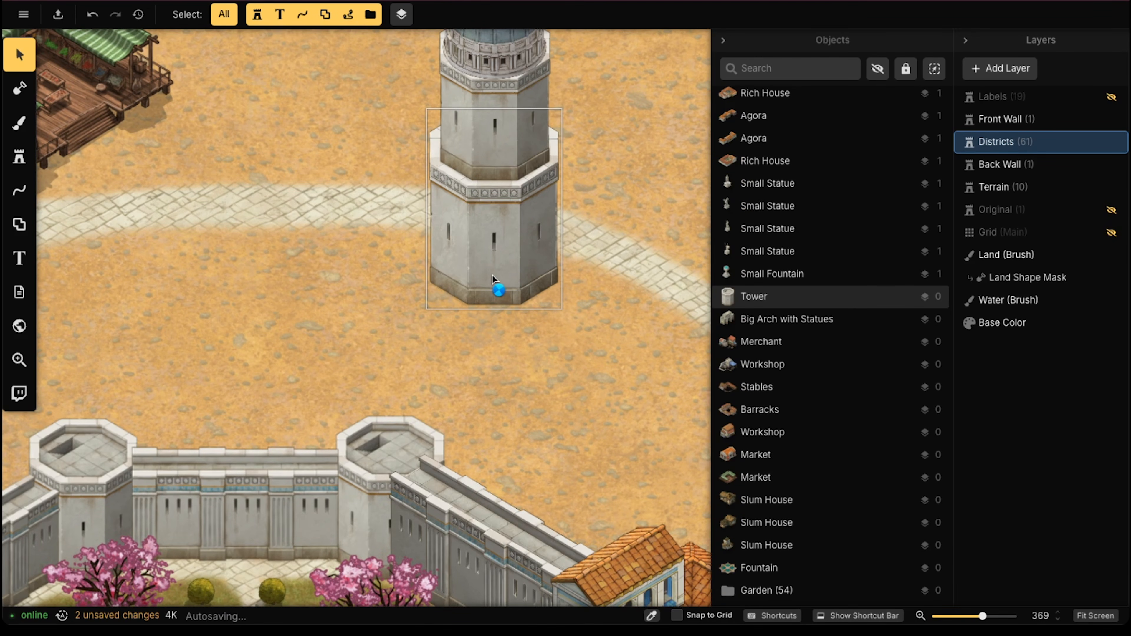
- Group the tower, dome and gate as Tower and move it between the northern walls
{"action": "scroll", "coordinate": [492, 275], "scroll_direction": "up", "scroll_amount": 1}
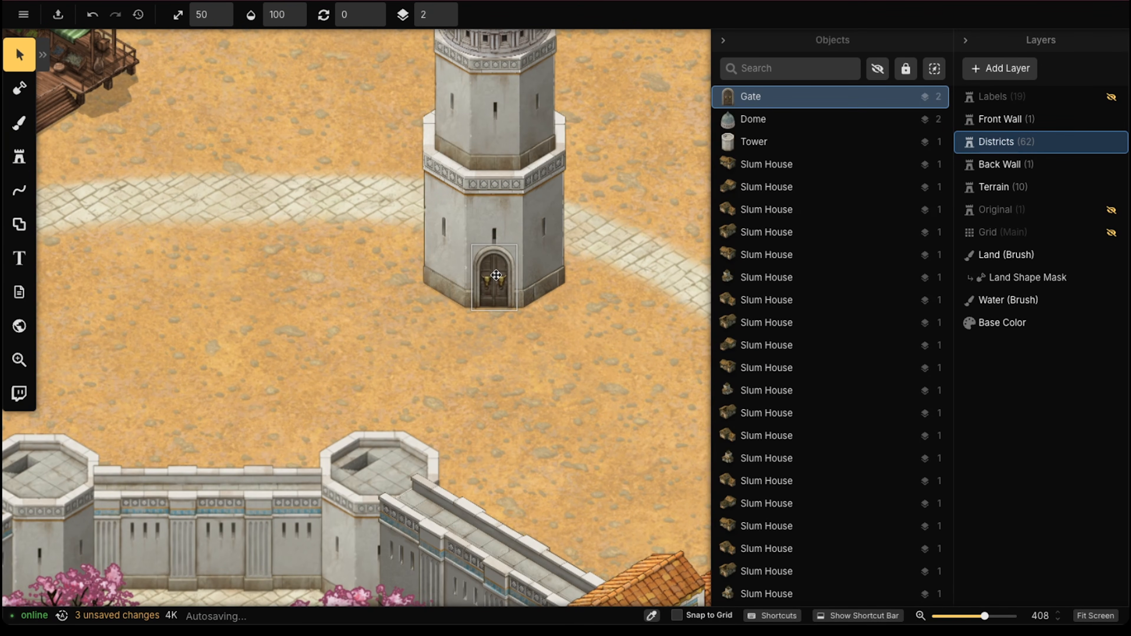
{"action": "scroll", "coordinate": [494, 275], "scroll_direction": "down", "scroll_amount": 3}
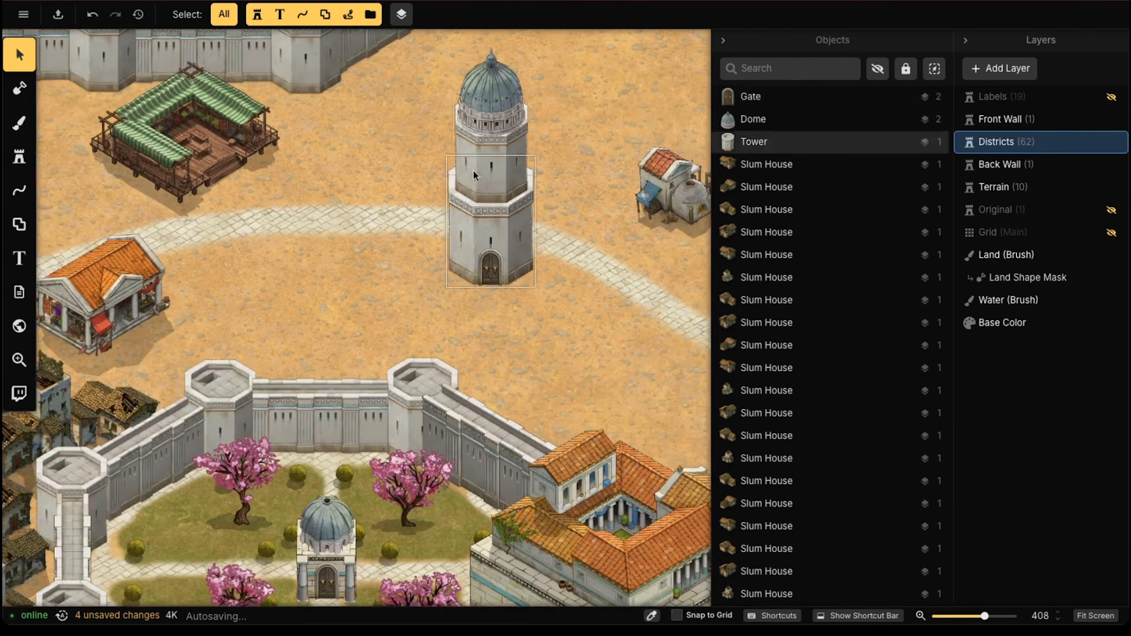
{"action": "left_click", "coordinate": [486, 184], "text": "shift"}
{"action": "left_click", "coordinate": [520, 21]}
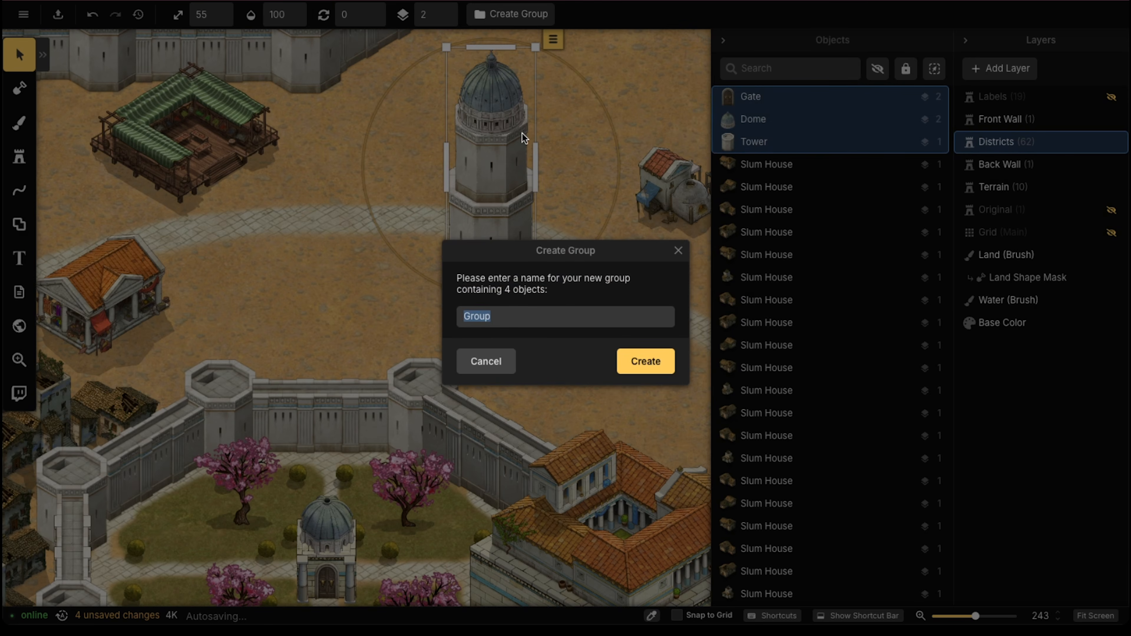
{"action": "key", "text": "Return"}
{"action": "scroll", "coordinate": [462, 322], "scroll_direction": "up", "scroll_amount": 5}
{"action": "left_click_drag", "start_coordinate": [462, 322], "coordinate": [524, 51]}
- Compare against the Original reference layer, then reselect the Tower group
{"action": "scroll", "coordinate": [524, 52], "scroll_direction": "down", "scroll_amount": 3}
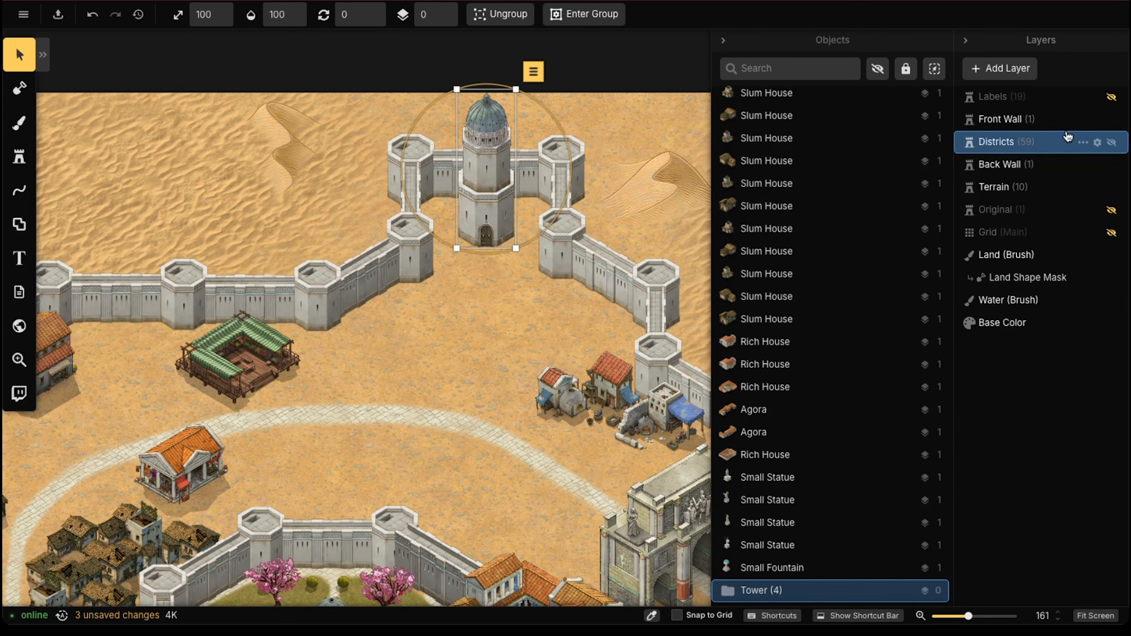
{"action": "left_click", "coordinate": [1111, 210]}
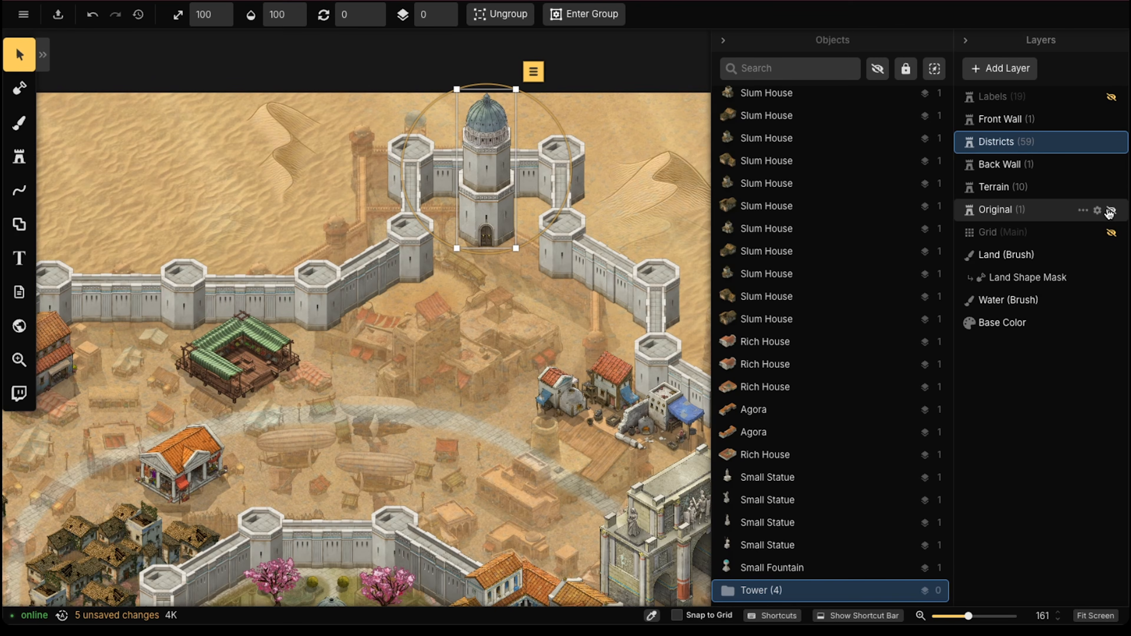
{"action": "left_click", "coordinate": [1110, 210]}
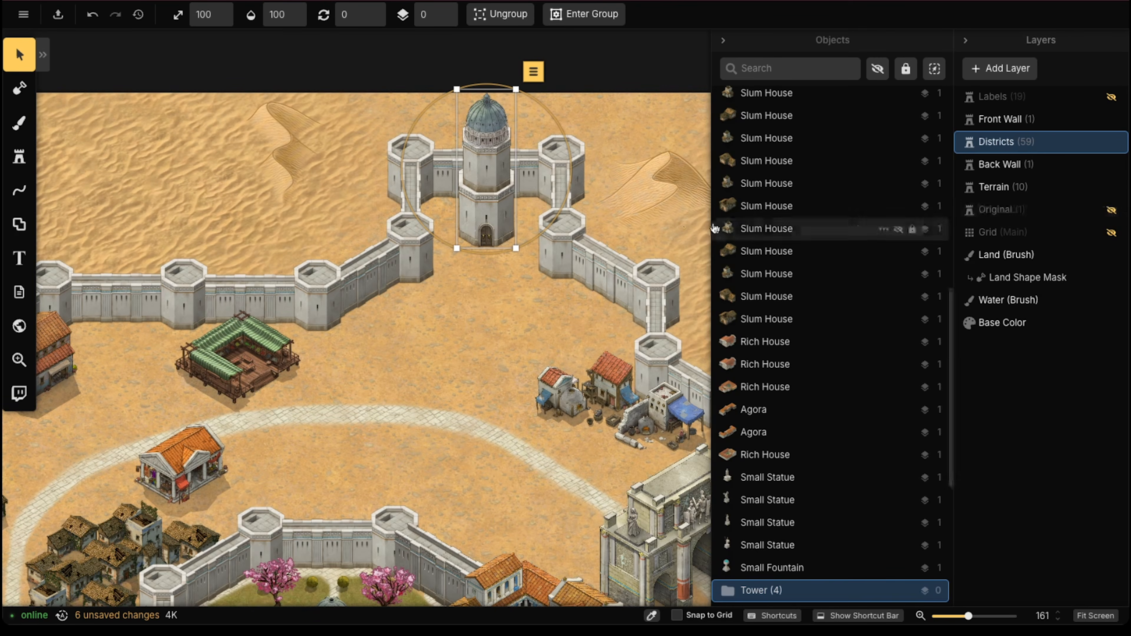
{"action": "left_click", "coordinate": [478, 168]}
- Search the stamp catalog for 'wall' and choose the Wall Gate Open stamp
{"action": "left_click", "coordinate": [30, 164]}
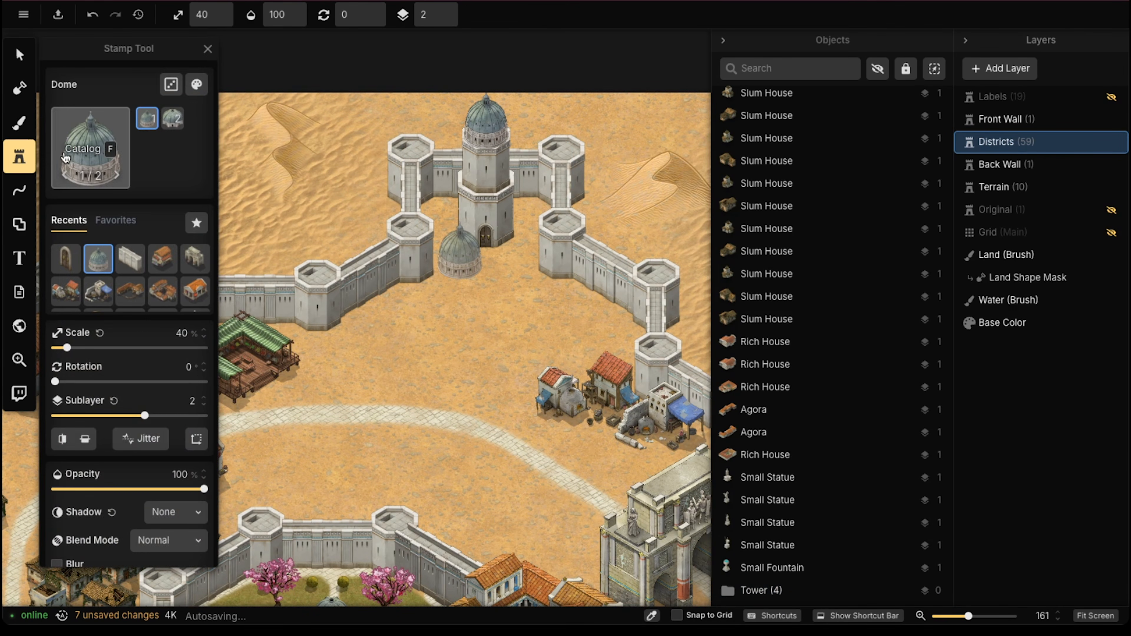
{"action": "left_click", "coordinate": [93, 101]}
{"action": "left_click", "coordinate": [382, 67]}
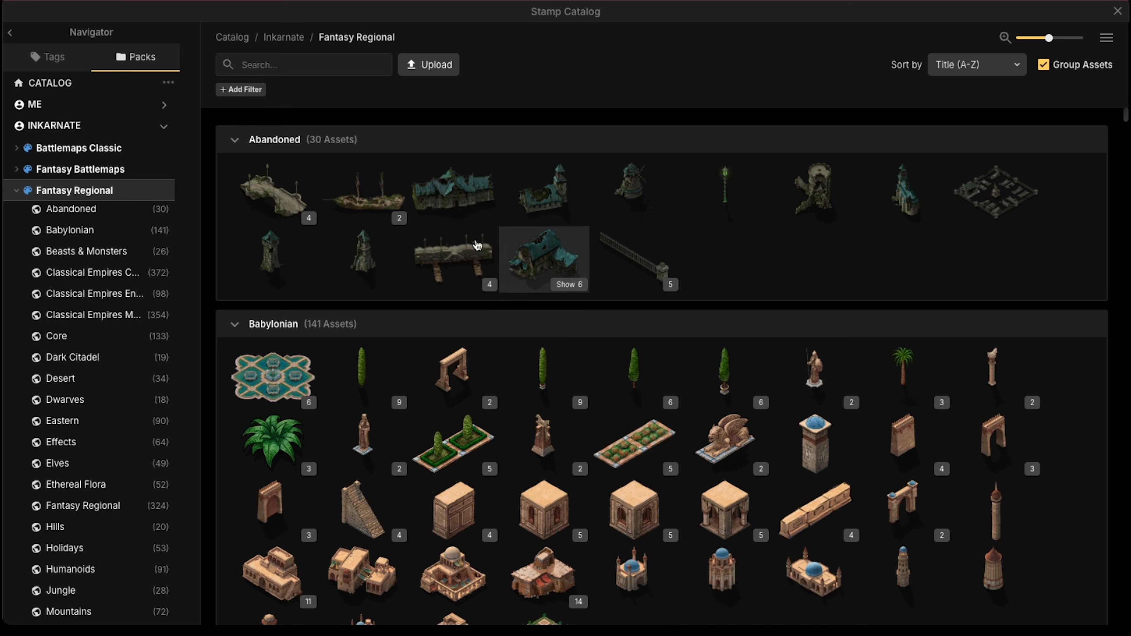
{"action": "type", "text": "wall"}
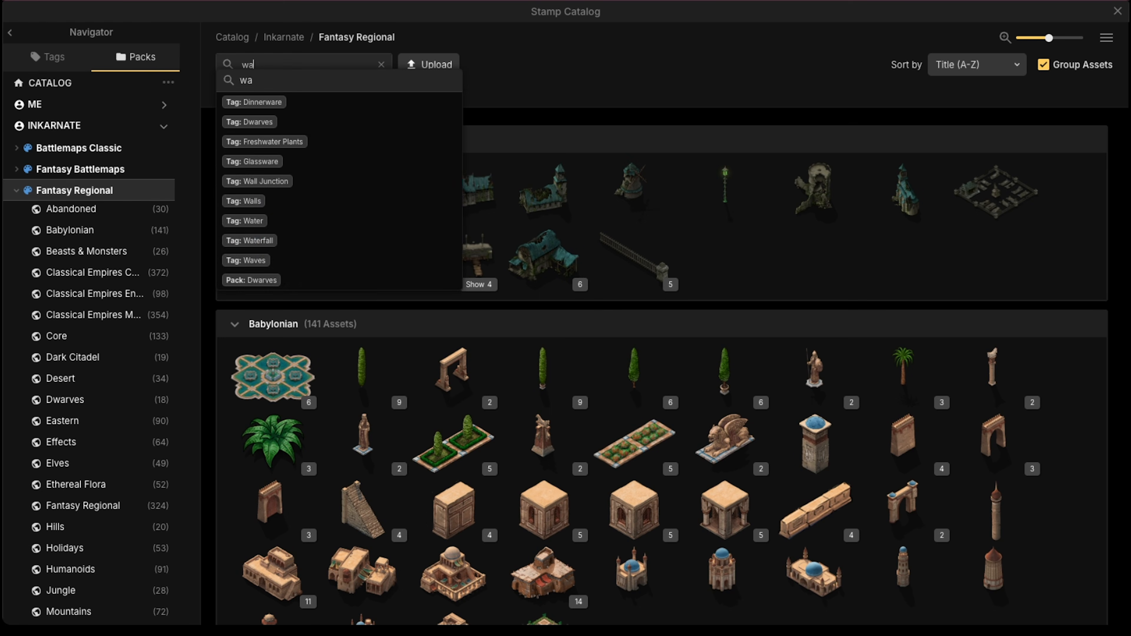
{"action": "key", "text": "Return"}
{"action": "left_click", "coordinate": [451, 176]}
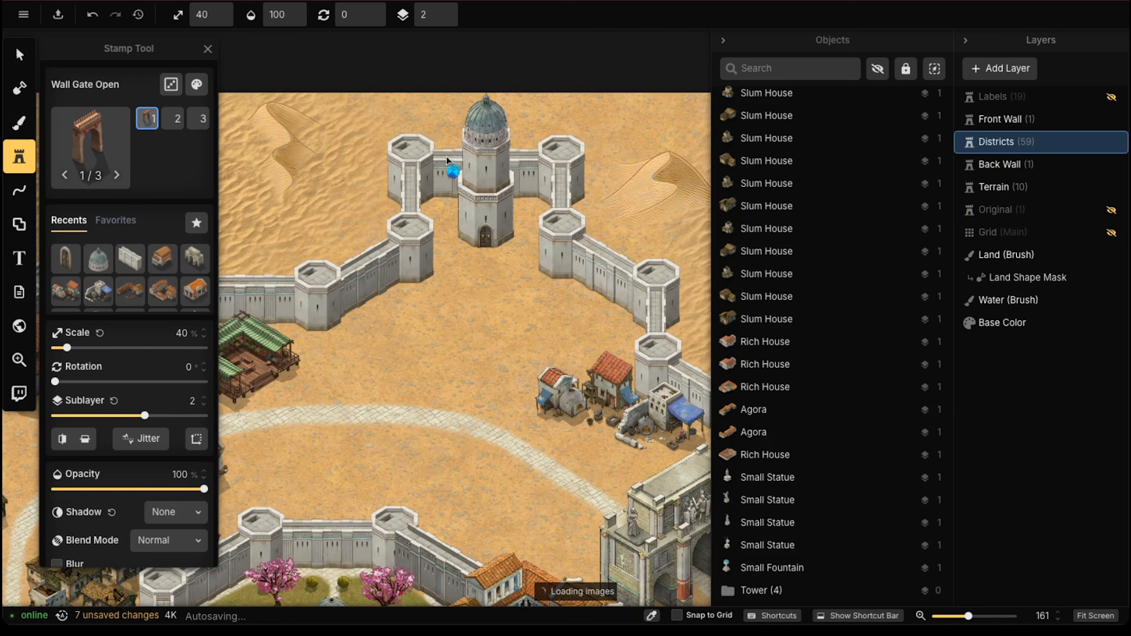
{"action": "scroll", "coordinate": [469, 271], "scroll_direction": "up", "scroll_amount": 4}
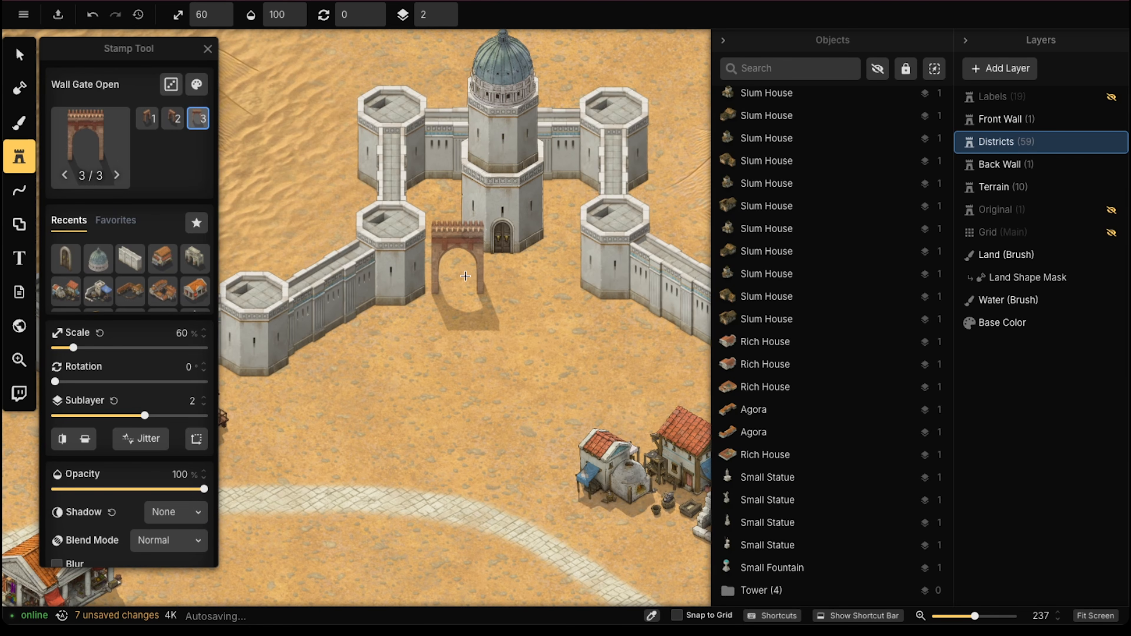
- Search for 'arch' and pick the plain Tunnel Doorway stamp, variant 2
{"action": "left_click", "coordinate": [64, 146]}
{"action": "scroll", "coordinate": [652, 361], "scroll_direction": "down", "scroll_amount": 10}
{"action": "scroll", "coordinate": [652, 361], "scroll_direction": "down", "scroll_amount": 3}
{"action": "left_click", "coordinate": [304, 71]}
{"action": "key", "text": "BackSpace"}
{"action": "key", "text": "BackSpace"}
{"action": "key", "text": "BackSpace"}
{"action": "type", "text": "arch"}
{"action": "key", "text": "Return"}
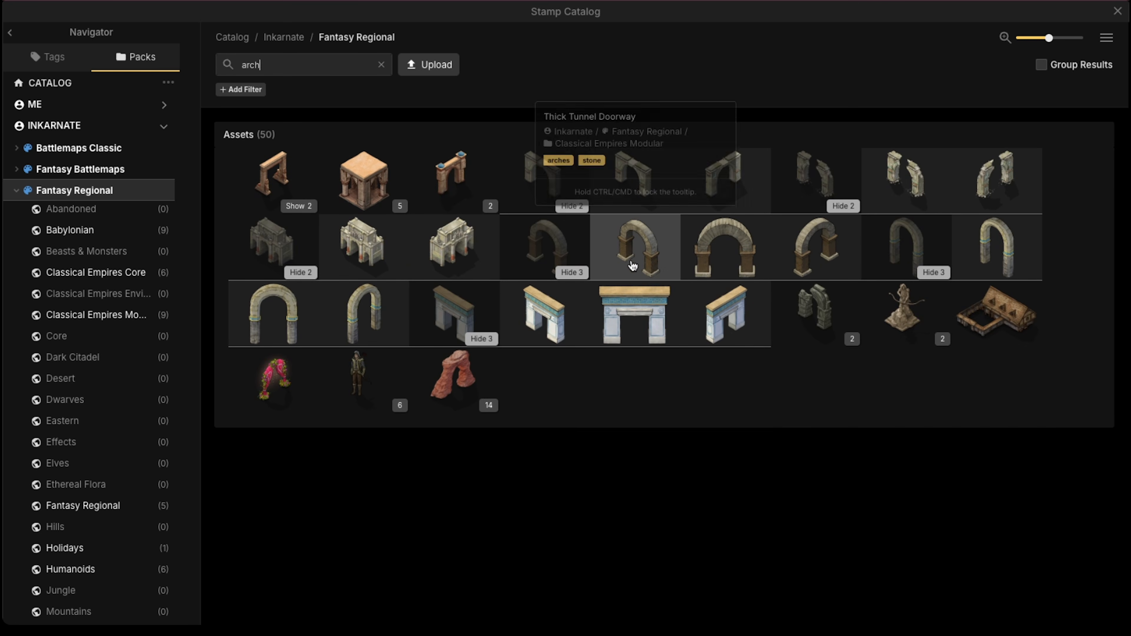
{"action": "left_click", "coordinate": [725, 252]}
{"action": "scroll", "coordinate": [446, 267], "scroll_direction": "up", "scroll_amount": 3}
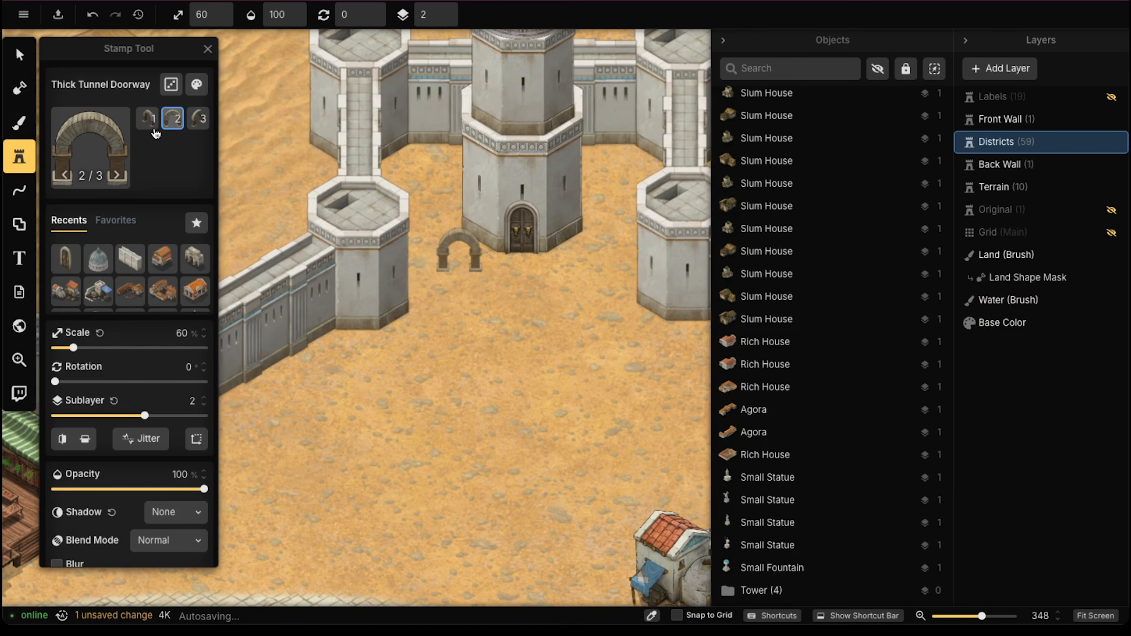
{"action": "left_click", "coordinate": [91, 147]}
{"action": "left_click", "coordinate": [904, 246]}
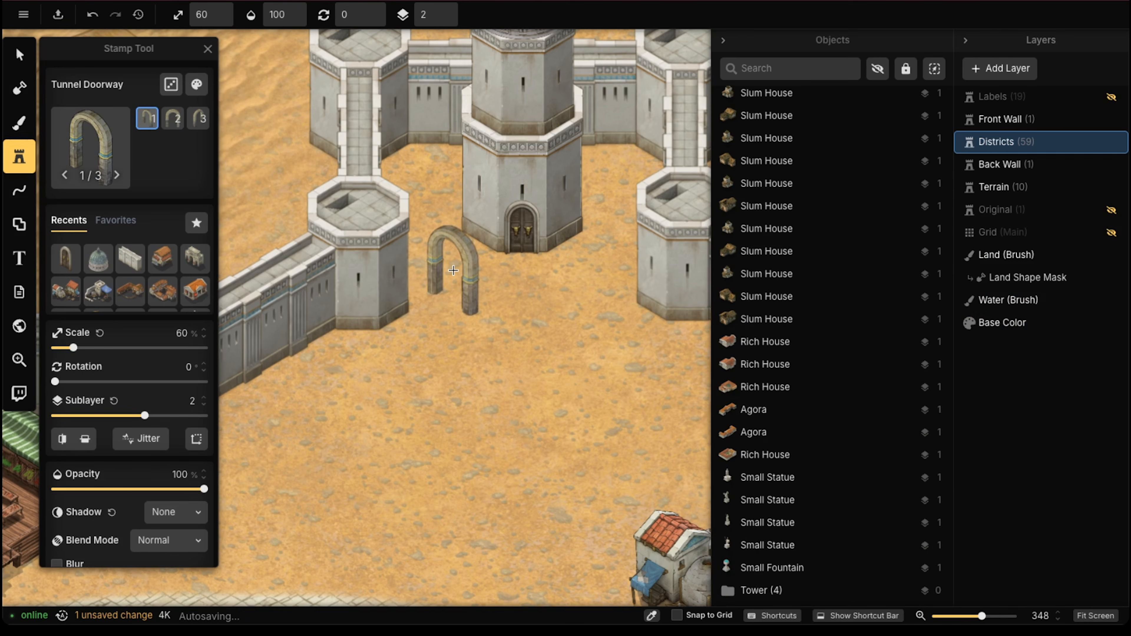
{"action": "key", "text": "2"}
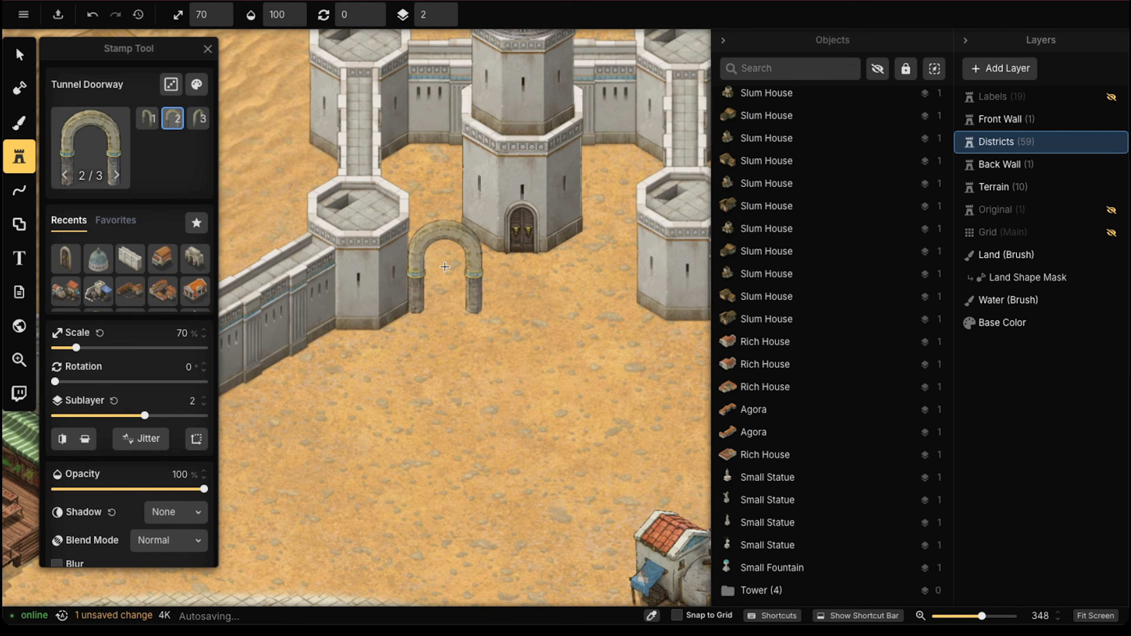
- Stamp three Tunnel Doorway arches in a row in front of the tower
{"action": "left_click", "coordinate": [445, 267]}
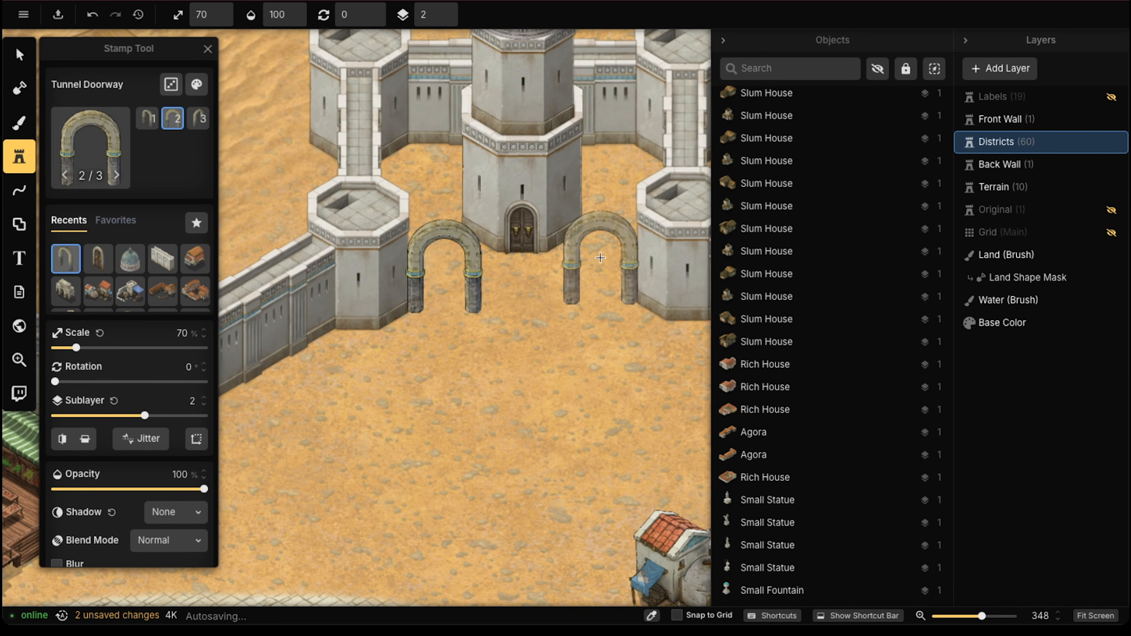
{"action": "left_click", "coordinate": [600, 257]}
{"action": "left_click", "coordinate": [518, 265]}
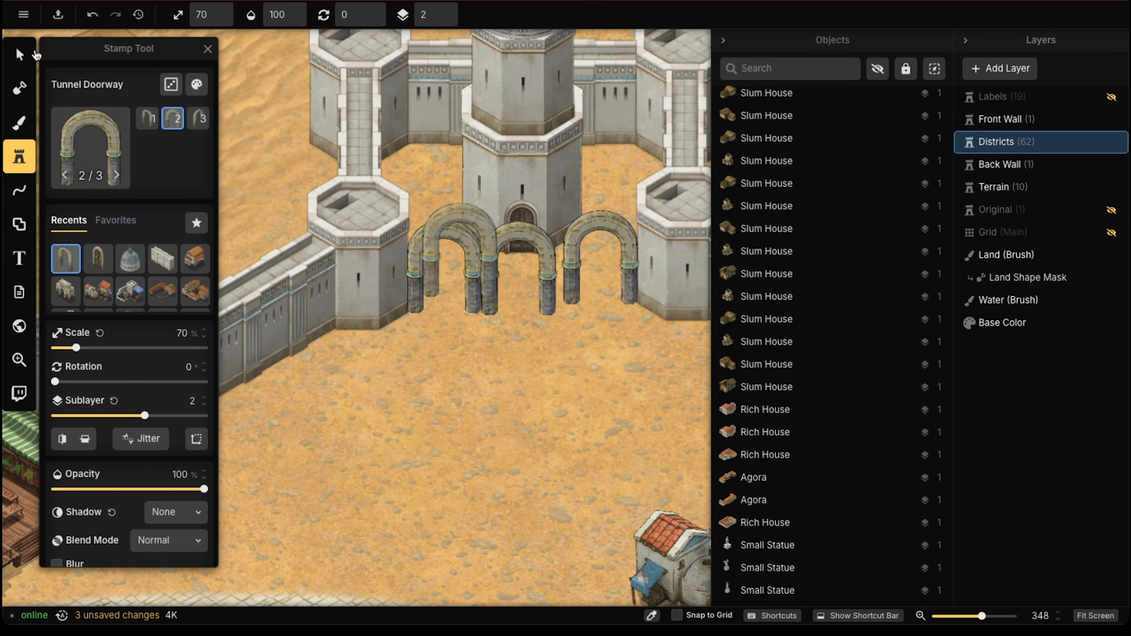
{"action": "left_click", "coordinate": [19, 55]}
{"action": "scroll", "coordinate": [527, 179], "scroll_direction": "down", "scroll_amount": 2}
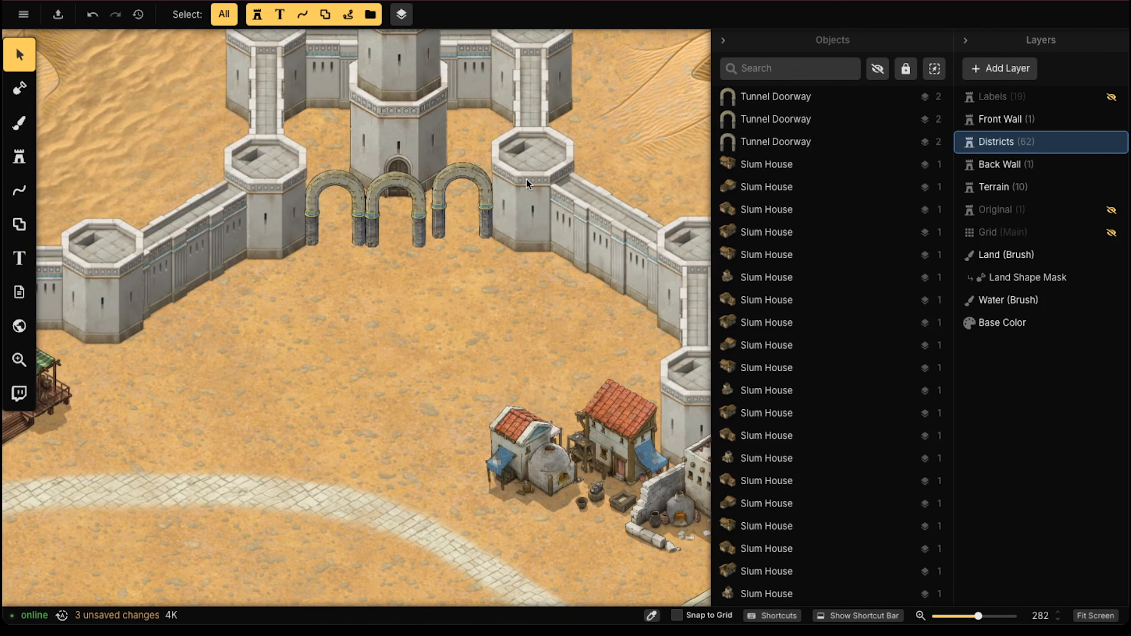
- Inside the Back Wall group, nudge one wall tower slightly up and left
{"action": "left_click", "coordinate": [1017, 168]}
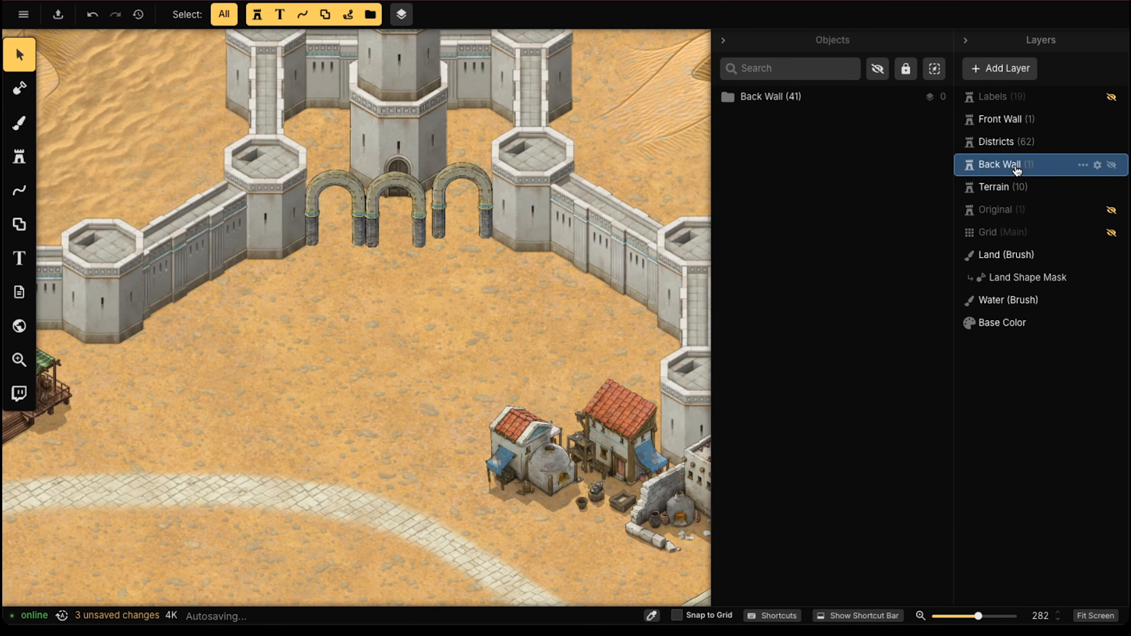
{"action": "left_click", "coordinate": [544, 173]}
{"action": "double_click", "coordinate": [757, 97]}
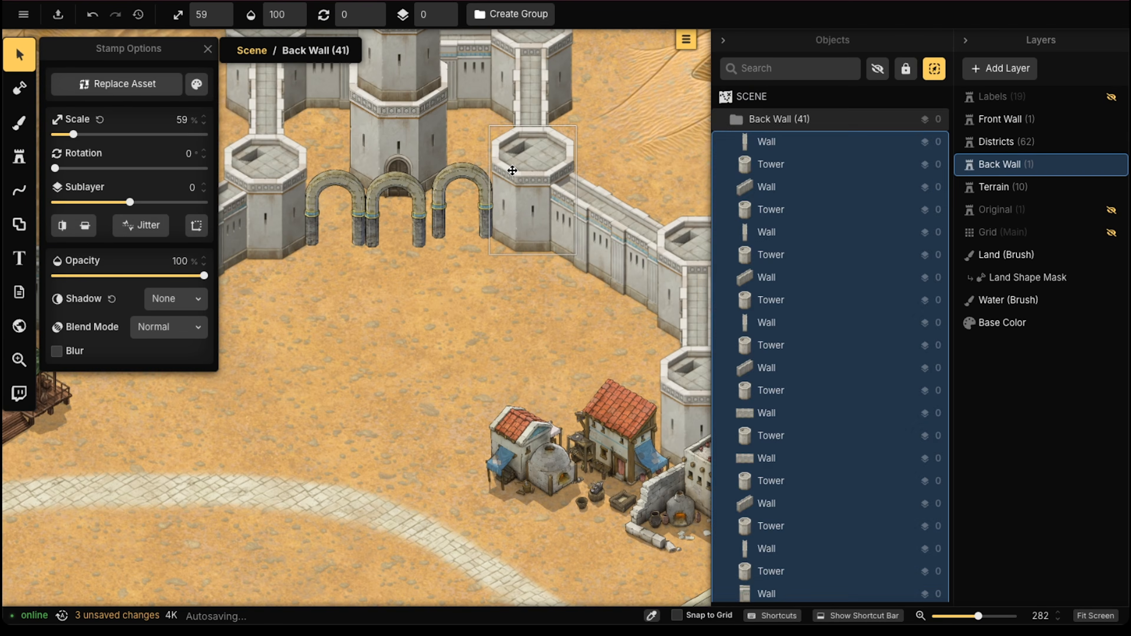
{"action": "left_click", "coordinate": [550, 190]}
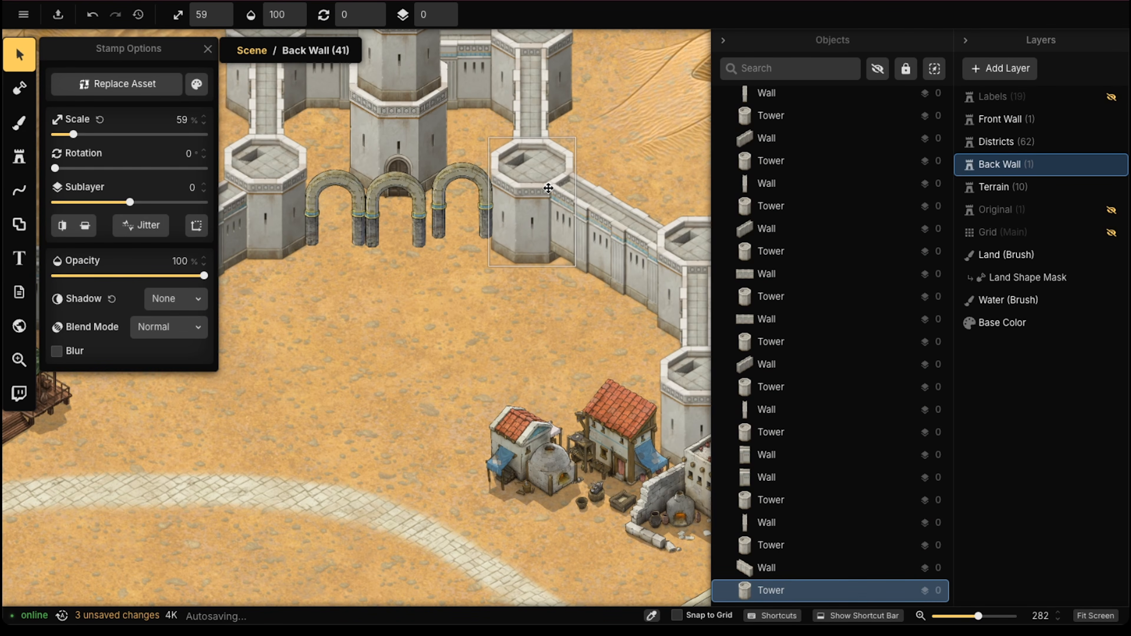
{"action": "left_click_drag", "start_coordinate": [531, 187], "coordinate": [589, 257]}
{"action": "key", "text": "Escape"}
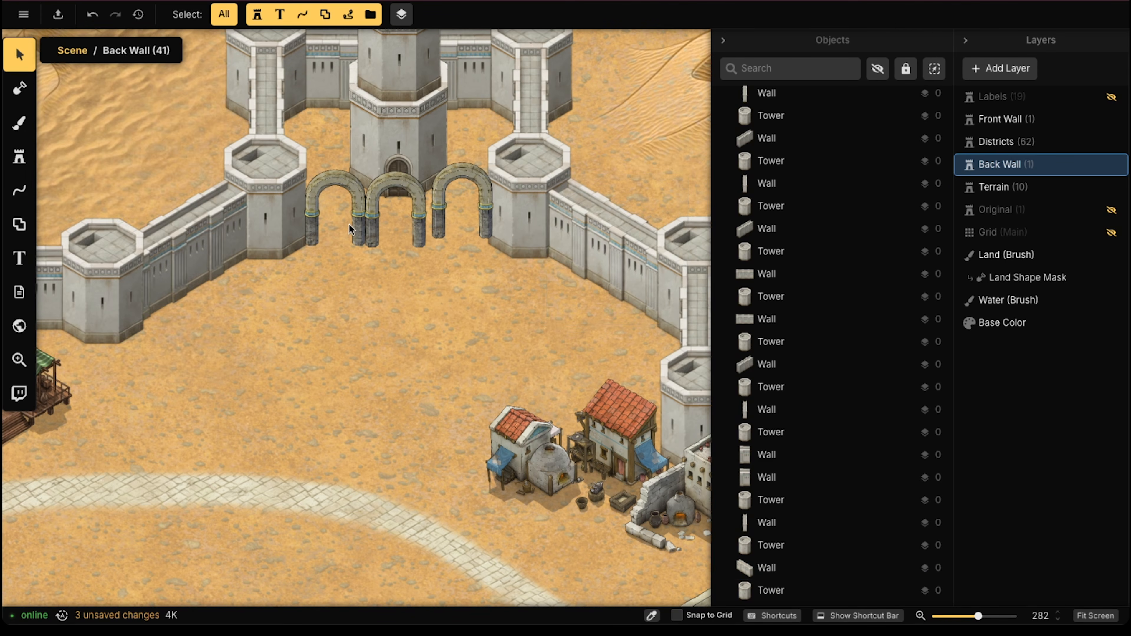
{"action": "key", "text": "Escape"}
{"action": "left_click", "coordinate": [997, 142]}
- Scale the middle arch to 72%, centre it between its neighbours, and nudge the Tower group up
{"action": "left_click", "coordinate": [477, 215]}
{"action": "left_click", "coordinate": [415, 214]}
{"action": "left_click", "coordinate": [355, 215]}
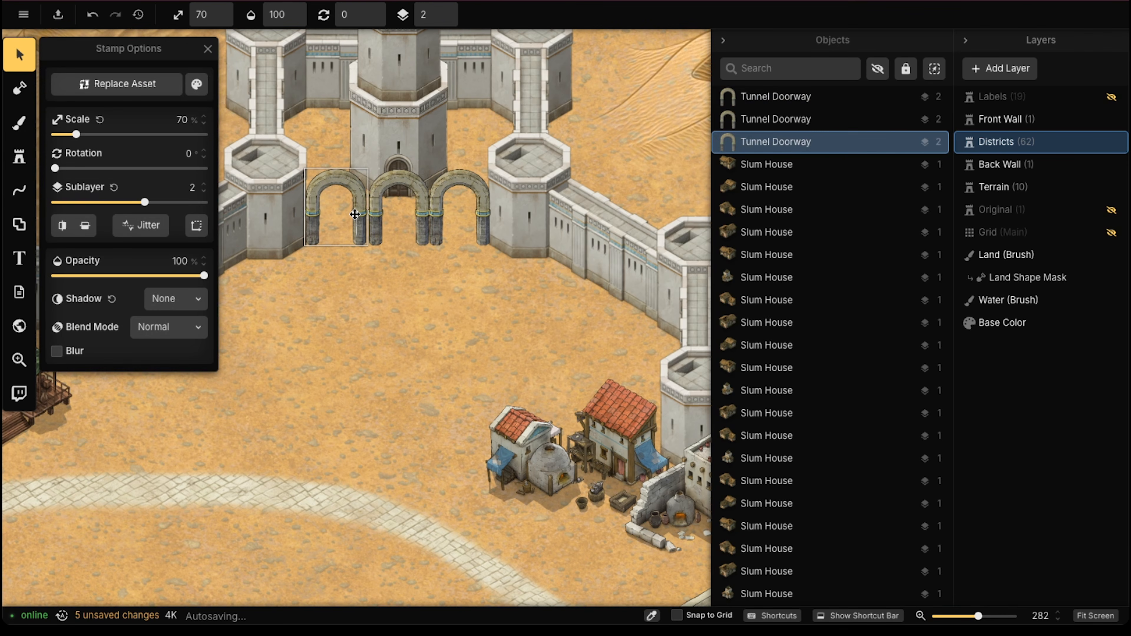
{"action": "left_click", "coordinate": [405, 216]}
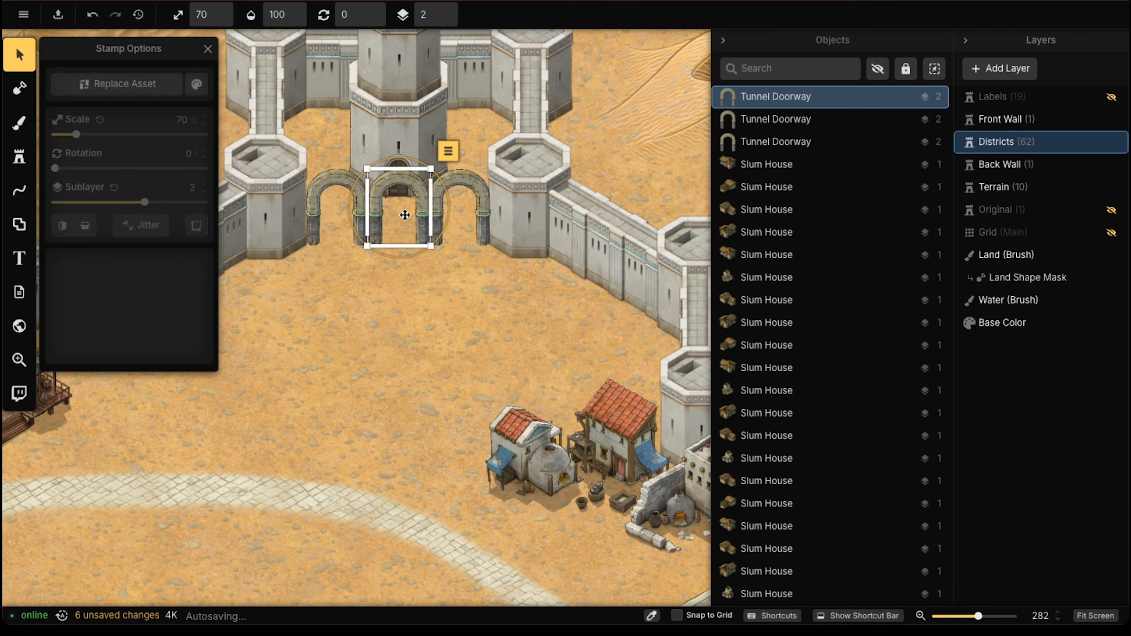
{"action": "left_click_drag", "start_coordinate": [432, 246], "coordinate": [433, 249]}
{"action": "left_click_drag", "start_coordinate": [414, 234], "coordinate": [413, 234]}
{"action": "left_click", "coordinate": [411, 79]}
{"action": "left_click_drag", "start_coordinate": [411, 78], "coordinate": [427, 173]}
{"action": "key", "text": "Escape"}
{"action": "scroll", "coordinate": [425, 173], "scroll_direction": "down", "scroll_amount": 10}
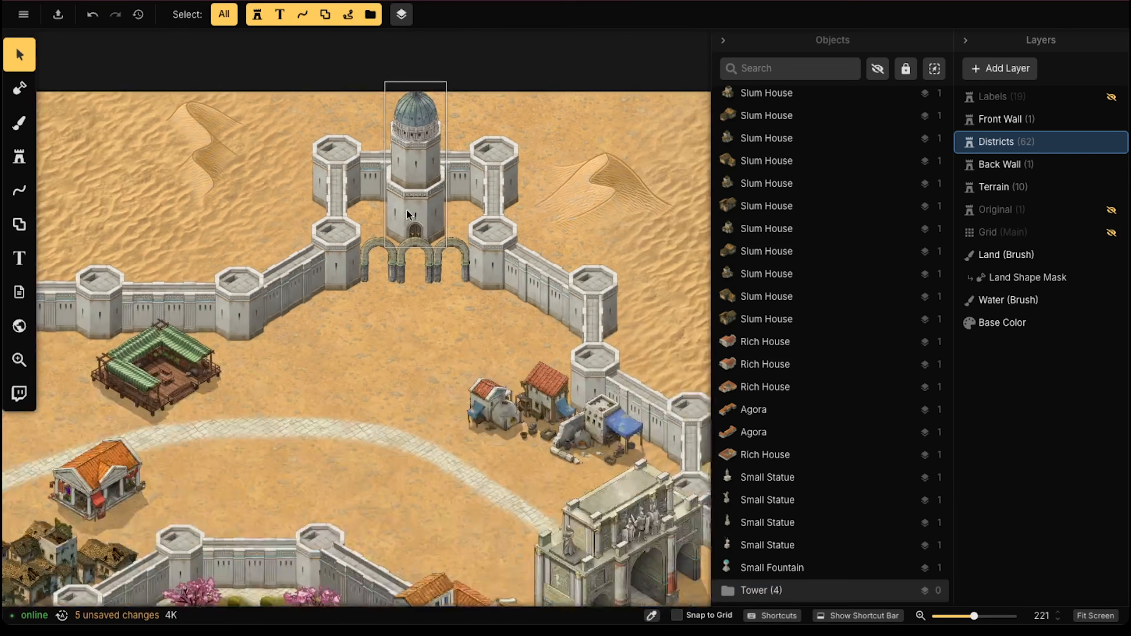
{"action": "scroll", "coordinate": [383, 202], "scroll_direction": "down", "scroll_amount": 1}
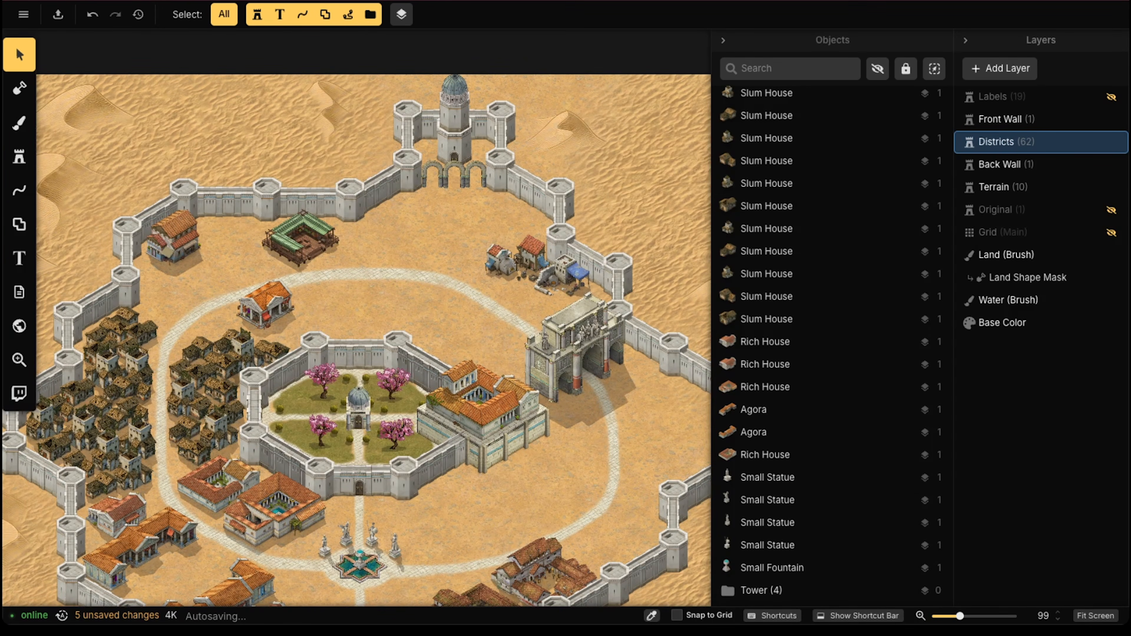
{"action": "scroll", "coordinate": [399, 228], "scroll_direction": "down", "scroll_amount": 2}
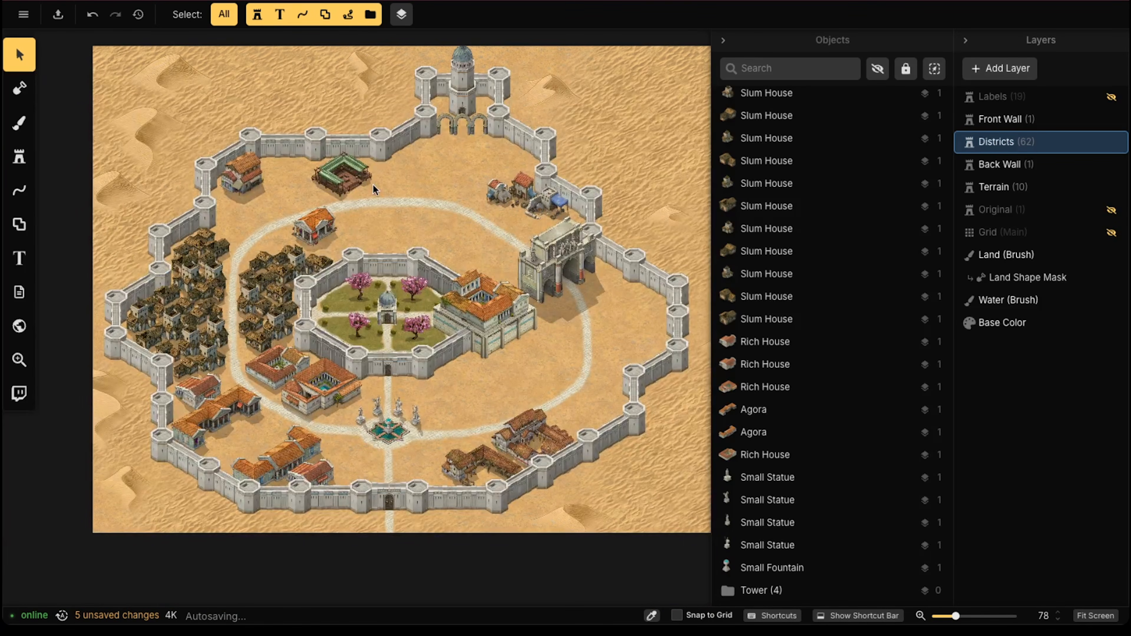
{"action": "scroll", "coordinate": [443, 223], "scroll_direction": "up", "scroll_amount": 3}
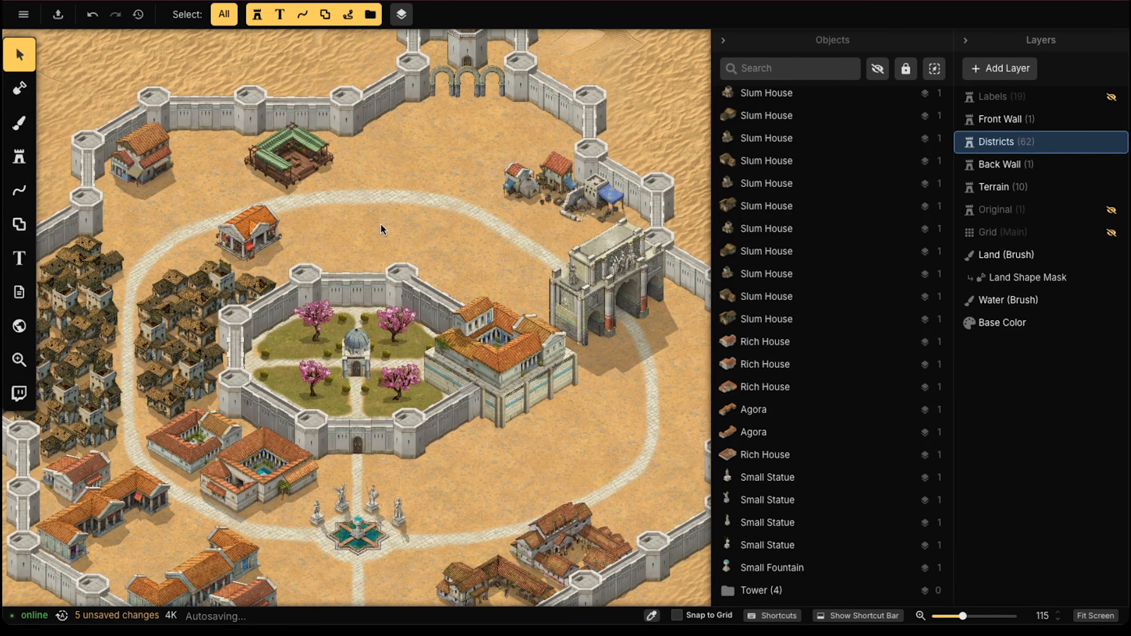
{"action": "scroll", "coordinate": [350, 261], "scroll_direction": "down", "scroll_amount": 1}
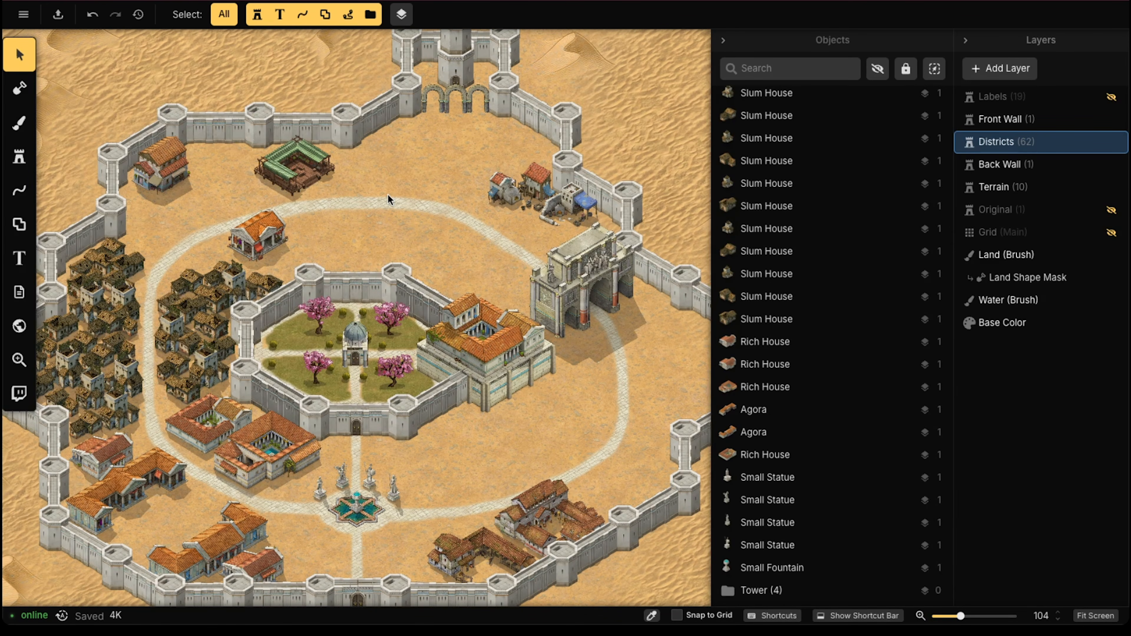
- Search the stamp catalog for 'classical' and choose a House stamp
{"action": "left_click", "coordinate": [17, 156]}
{"action": "scroll", "coordinate": [142, 292], "scroll_direction": "down", "scroll_amount": 1}
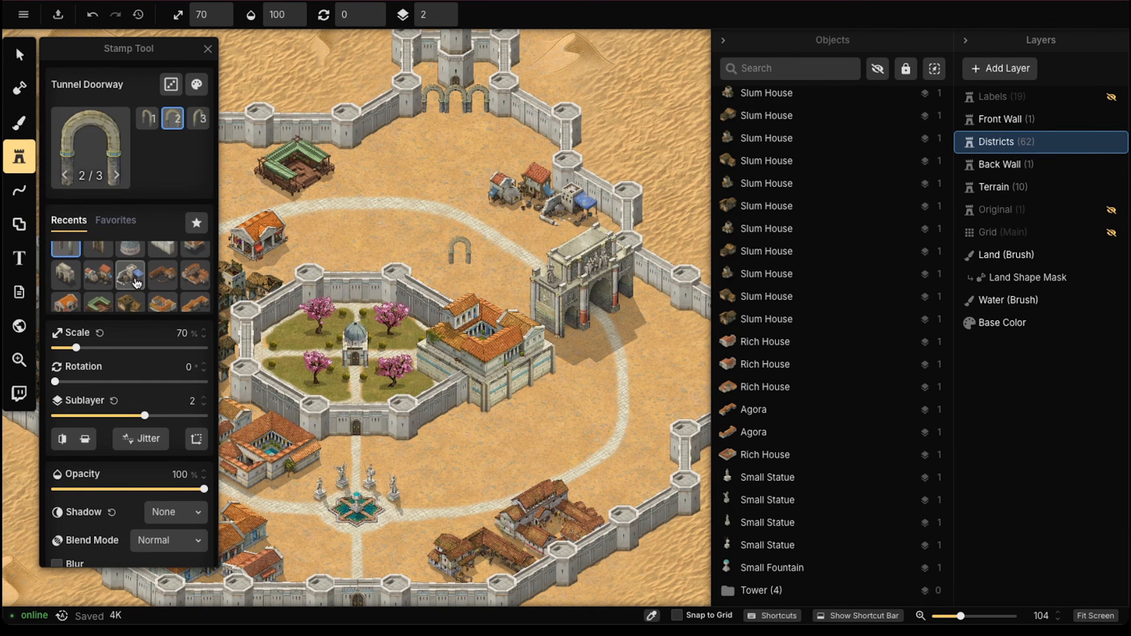
{"action": "left_click", "coordinate": [82, 157]}
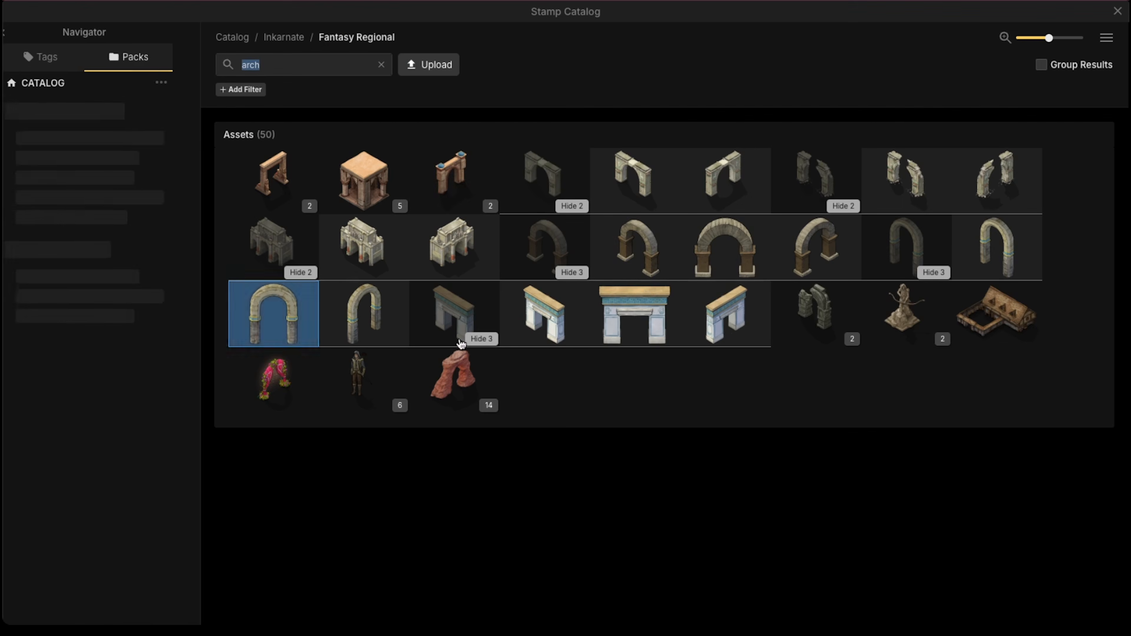
{"action": "left_click", "coordinate": [234, 67]}
{"action": "key", "text": "BackSpace"}
{"action": "type", "text": "classica"}
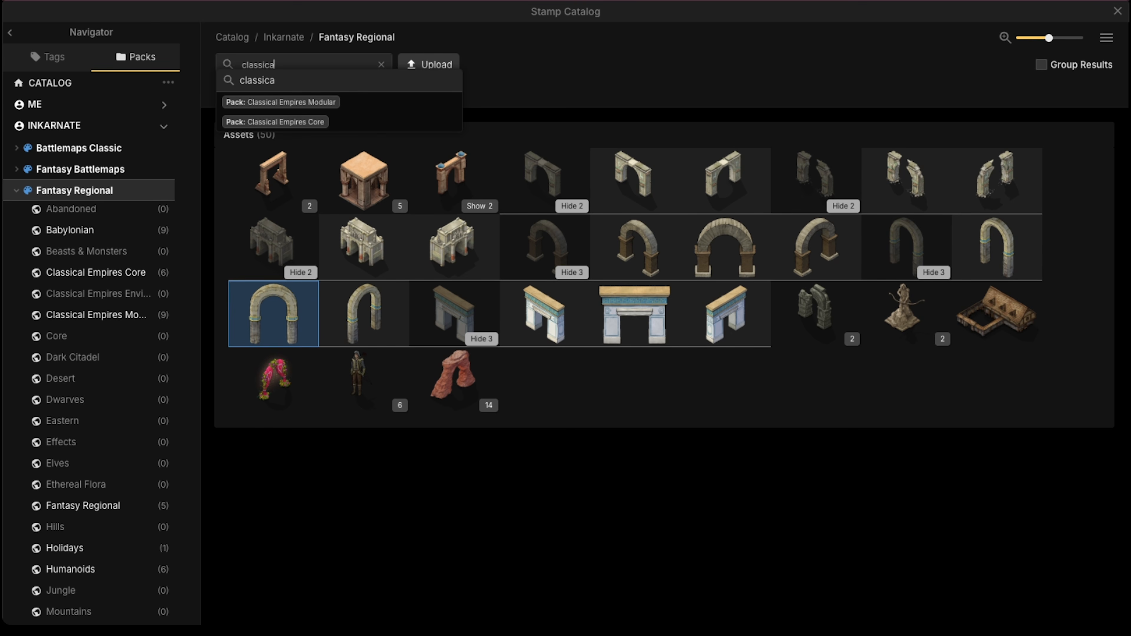
{"action": "type", "text": "l"}
{"action": "key", "text": "Return"}
{"action": "scroll", "coordinate": [517, 335], "scroll_direction": "down", "scroll_amount": 10}
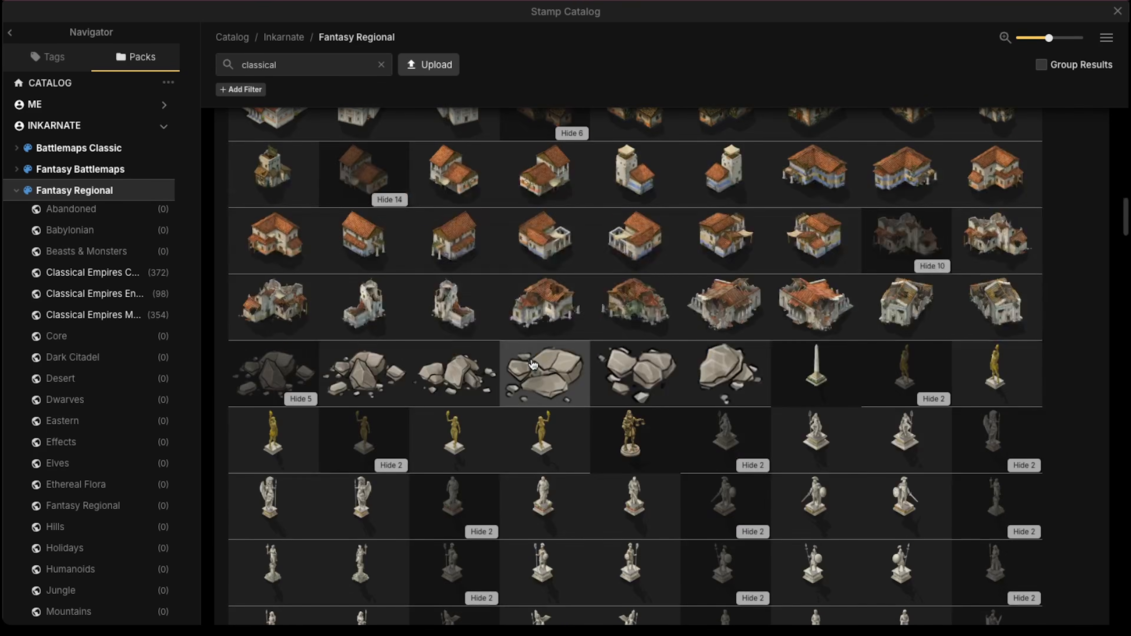
{"action": "scroll", "coordinate": [533, 364], "scroll_direction": "up", "scroll_amount": 3}
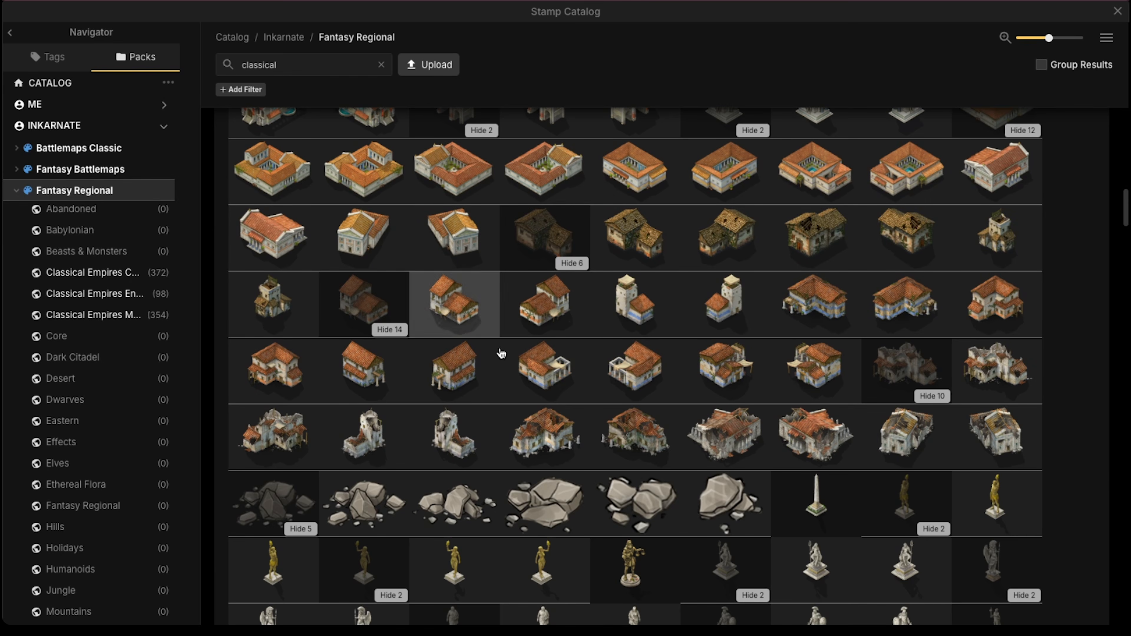
{"action": "left_click", "coordinate": [474, 319]}
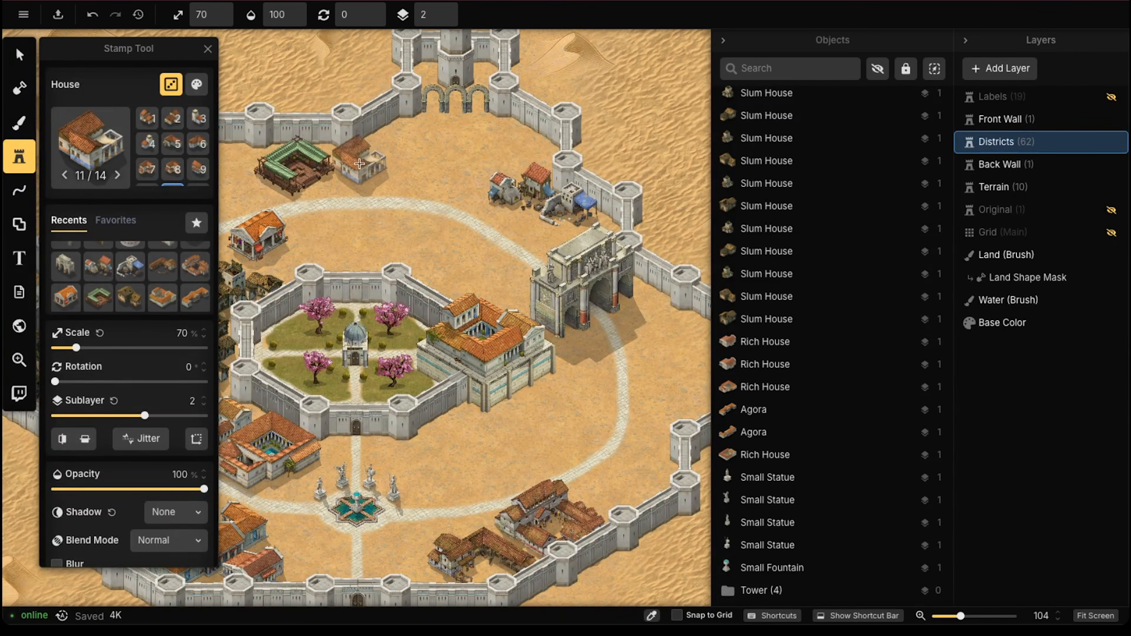
- Set the stamp sublayer to 0 and stamp two houses inside the northern wall
{"action": "scroll", "coordinate": [361, 171], "scroll_direction": "down", "scroll_amount": 1}
{"action": "left_click_drag", "start_coordinate": [362, 181], "coordinate": [526, 107]}
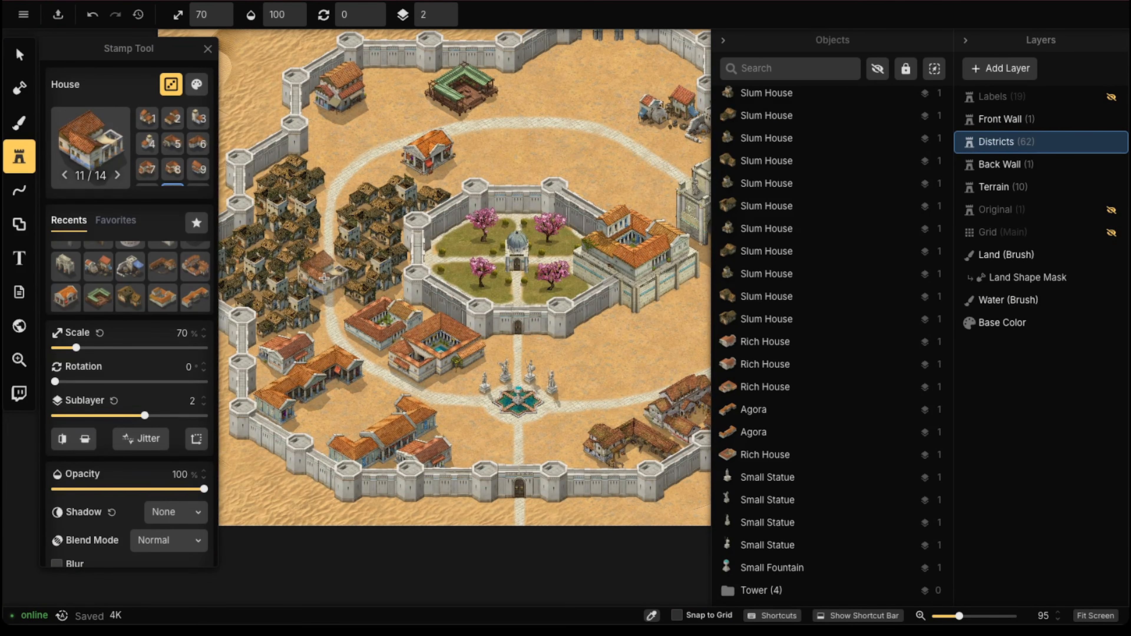
{"action": "scroll", "coordinate": [478, 232], "scroll_direction": "right", "scroll_amount": 10}
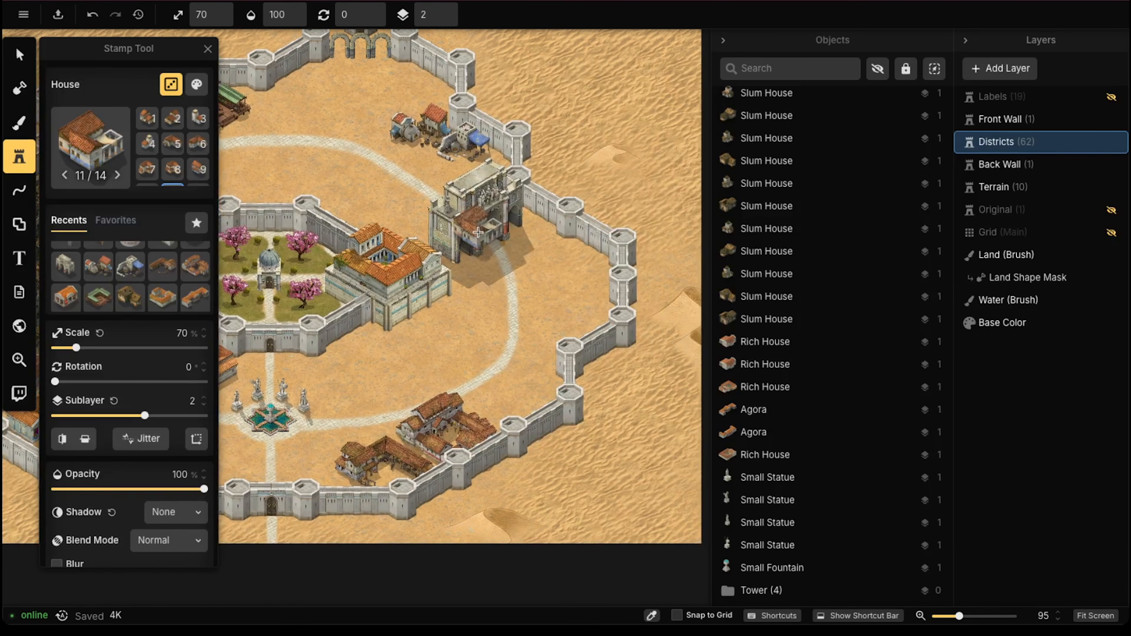
{"action": "left_click_drag", "start_coordinate": [407, 172], "coordinate": [544, 200]}
{"action": "scroll", "coordinate": [517, 115], "scroll_direction": "up", "scroll_amount": 2}
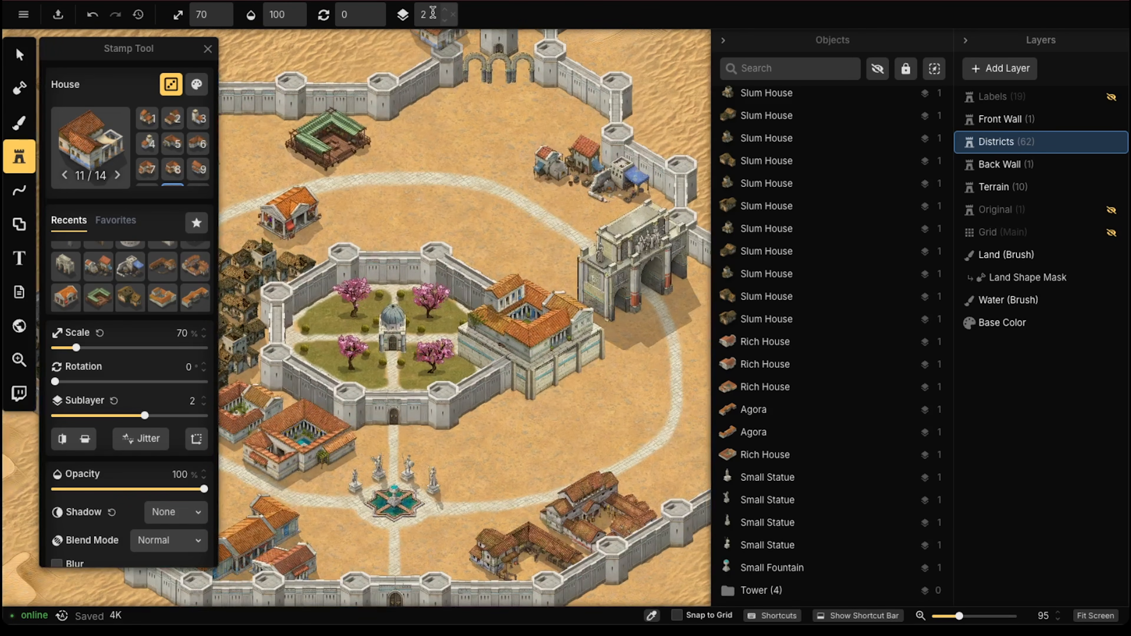
{"action": "double_click", "coordinate": [454, 19]}
{"action": "left_click_drag", "start_coordinate": [360, 136], "coordinate": [562, 129]}
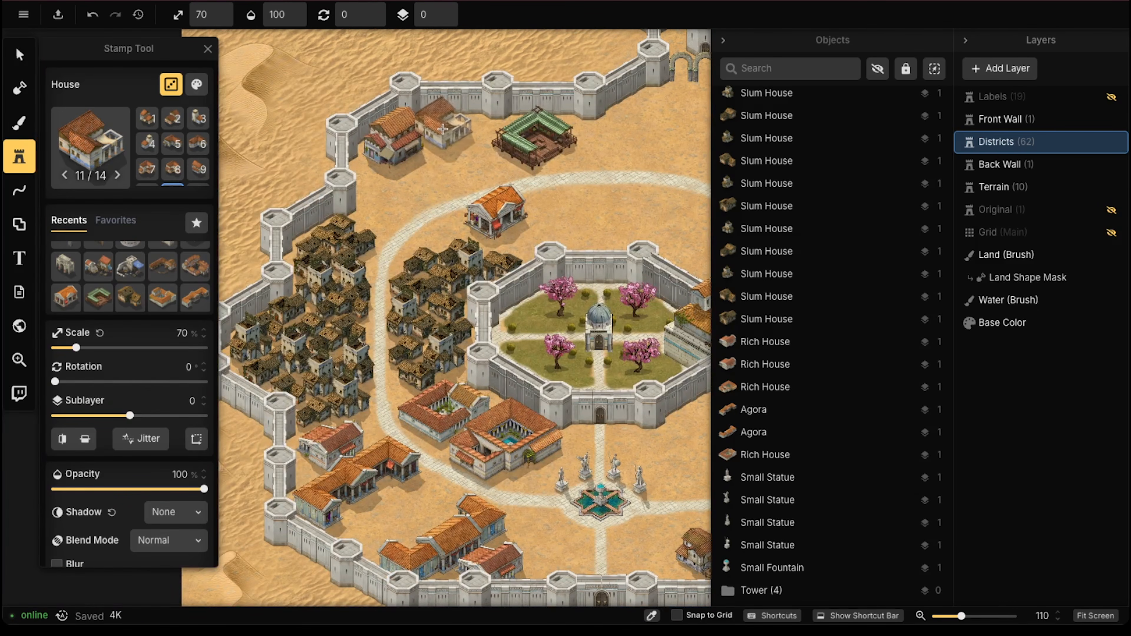
{"action": "left_click", "coordinate": [442, 129]}
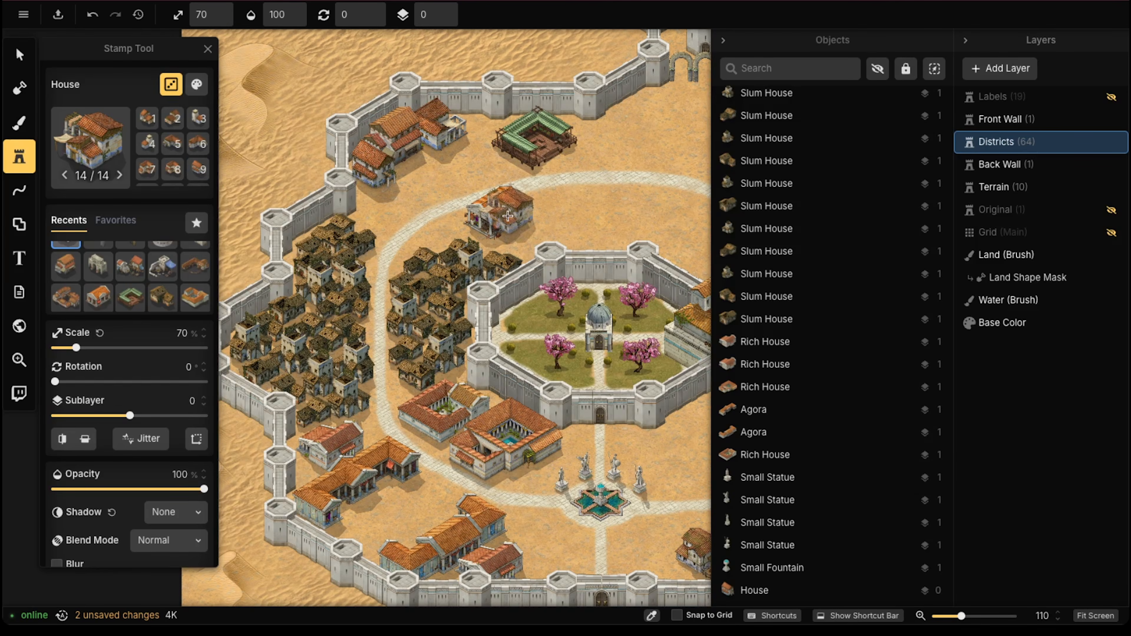
{"action": "left_click_drag", "start_coordinate": [545, 191], "coordinate": [426, 191]}
{"action": "left_click", "coordinate": [541, 140]}
- Stamp four houses along the eastern wall beside the gate
{"action": "left_click_drag", "start_coordinate": [560, 145], "coordinate": [352, 79]}
{"action": "left_click_drag", "start_coordinate": [561, 205], "coordinate": [530, 190]}
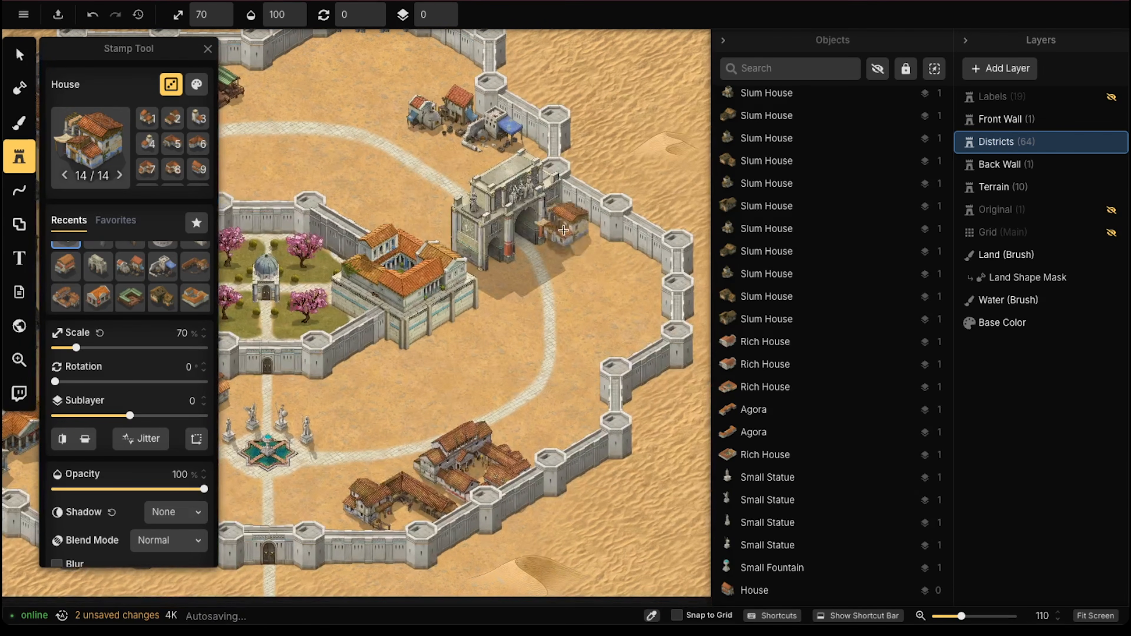
{"action": "left_click", "coordinate": [582, 245]}
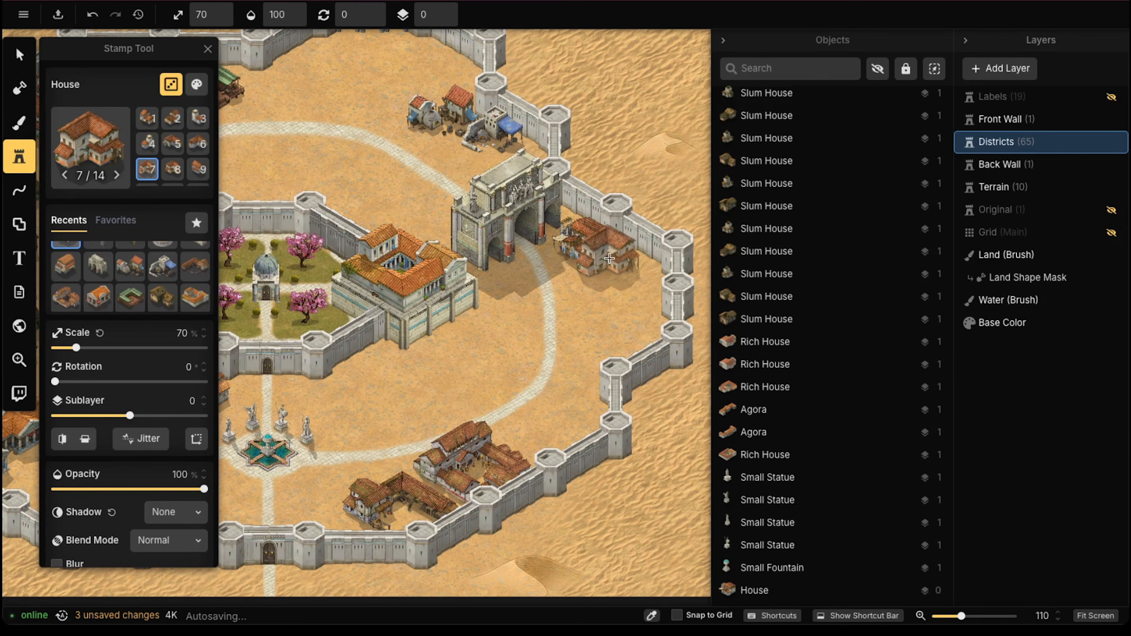
{"action": "left_click", "coordinate": [629, 273]}
{"action": "left_click", "coordinate": [630, 294]}
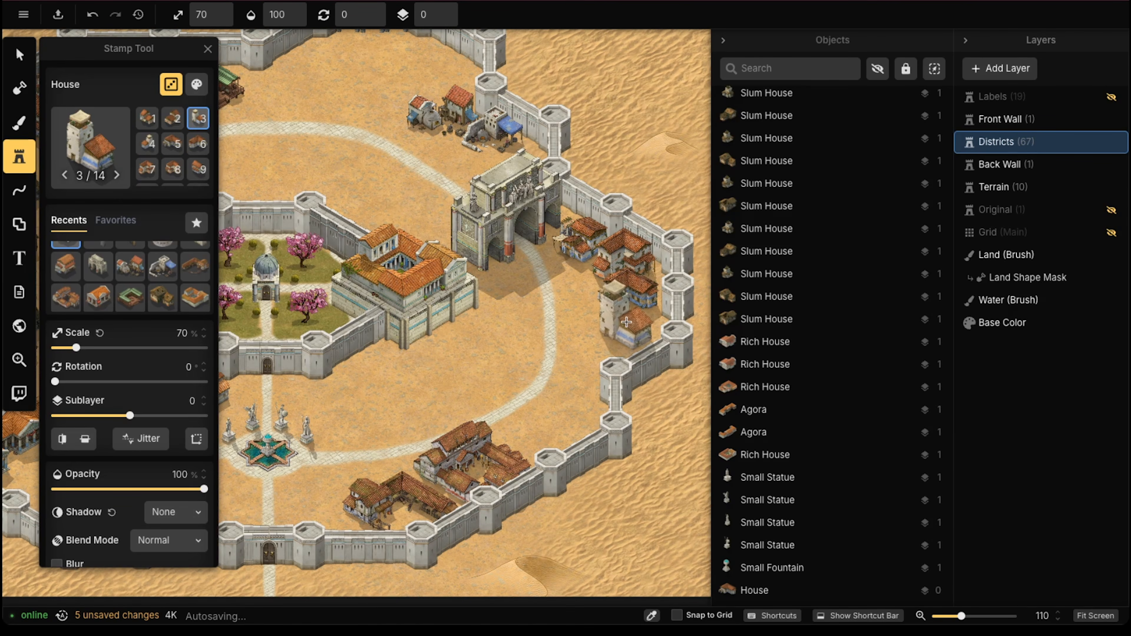
{"action": "left_click", "coordinate": [626, 312]}
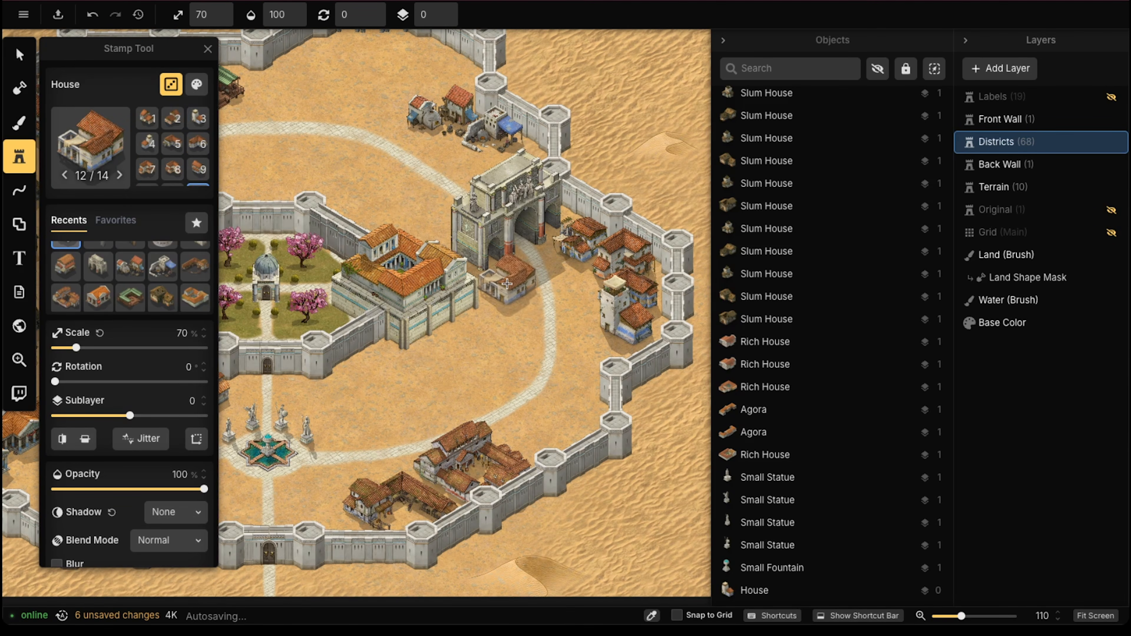
- Stamp houses spreading from the eastern gate toward the palace and southern ring road
{"action": "left_click", "coordinate": [507, 285]}
{"action": "left_click", "coordinate": [508, 317]}
{"action": "left_click", "coordinate": [466, 341]}
{"action": "left_click", "coordinate": [517, 343]}
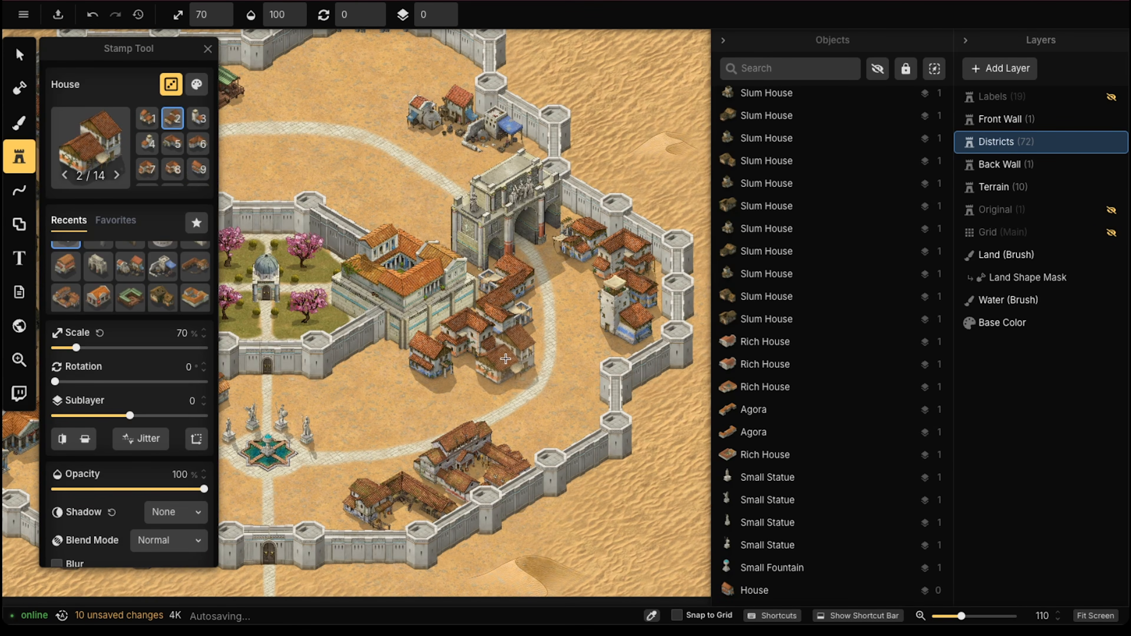
{"action": "left_click", "coordinate": [501, 359]}
{"action": "left_click", "coordinate": [473, 380]}
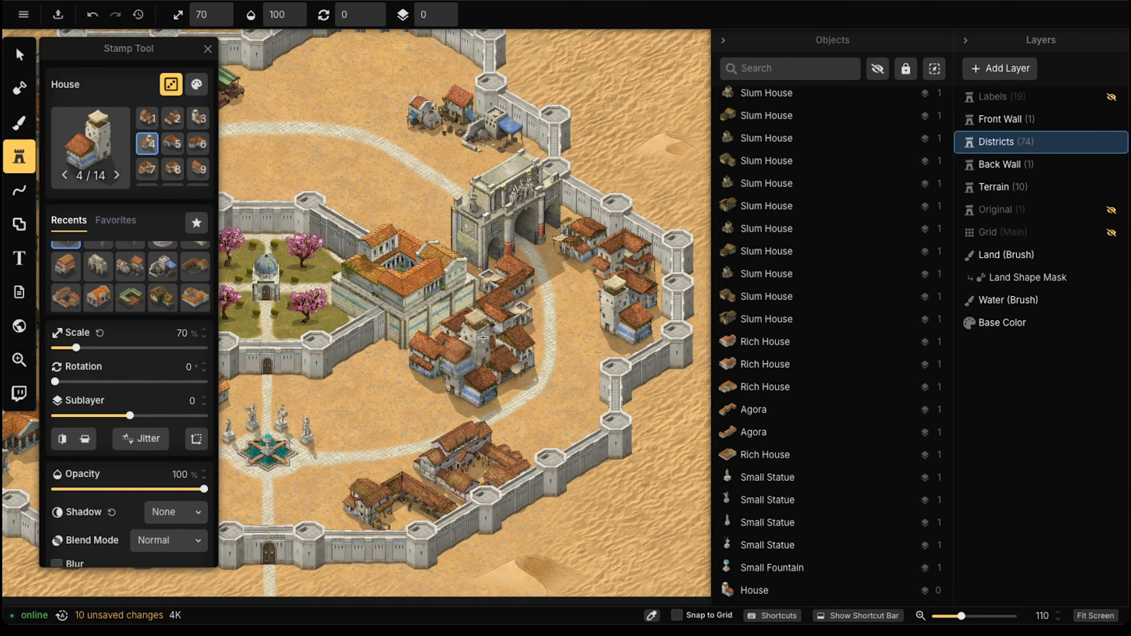
{"action": "left_click", "coordinate": [581, 285]}
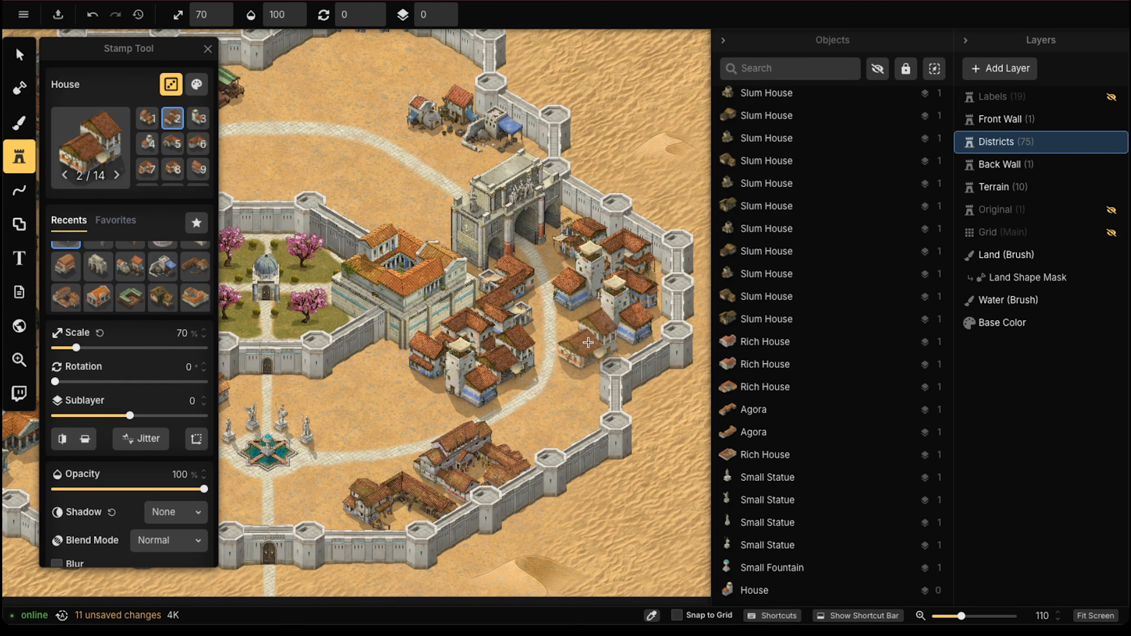
{"action": "left_click", "coordinate": [586, 329]}
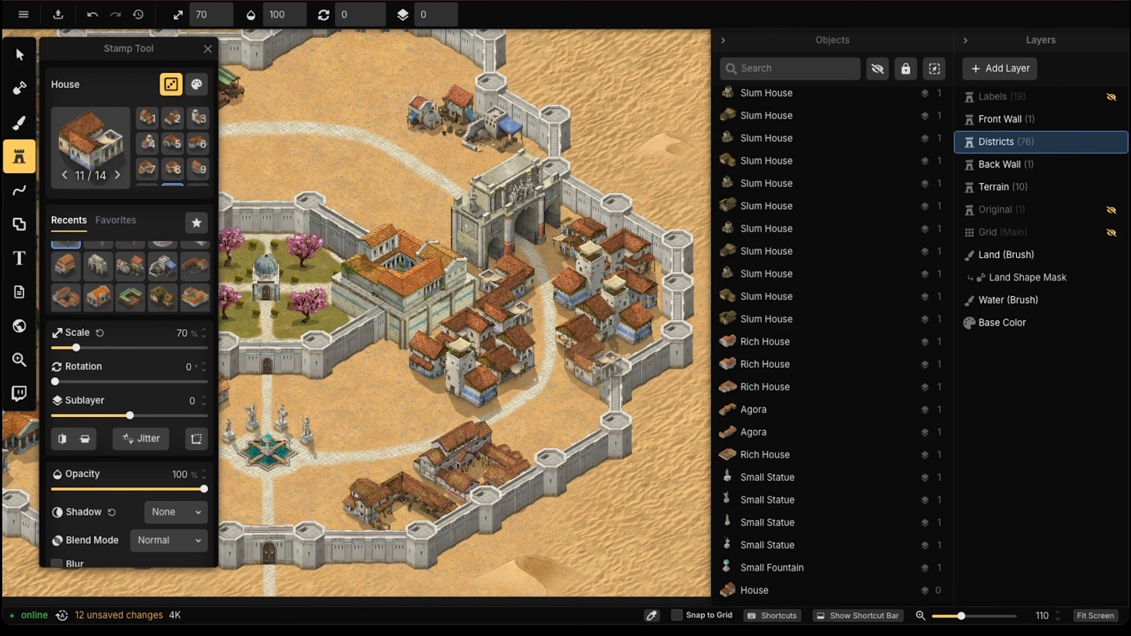
{"action": "left_click", "coordinate": [613, 356]}
{"action": "left_click", "coordinate": [568, 386]}
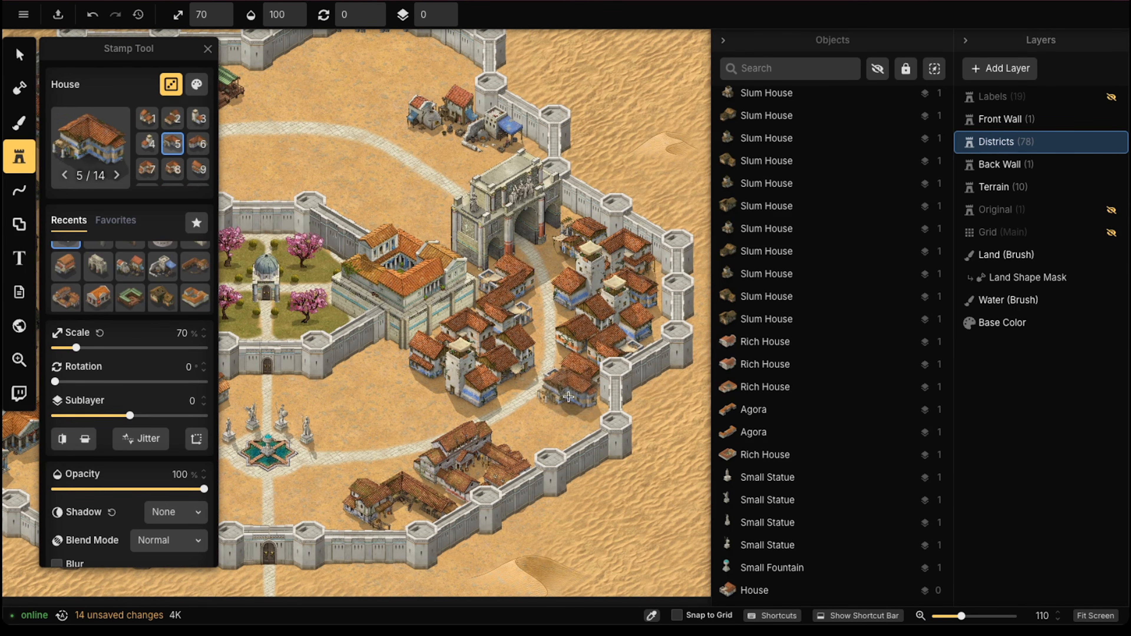
{"action": "left_click", "coordinate": [578, 415]}
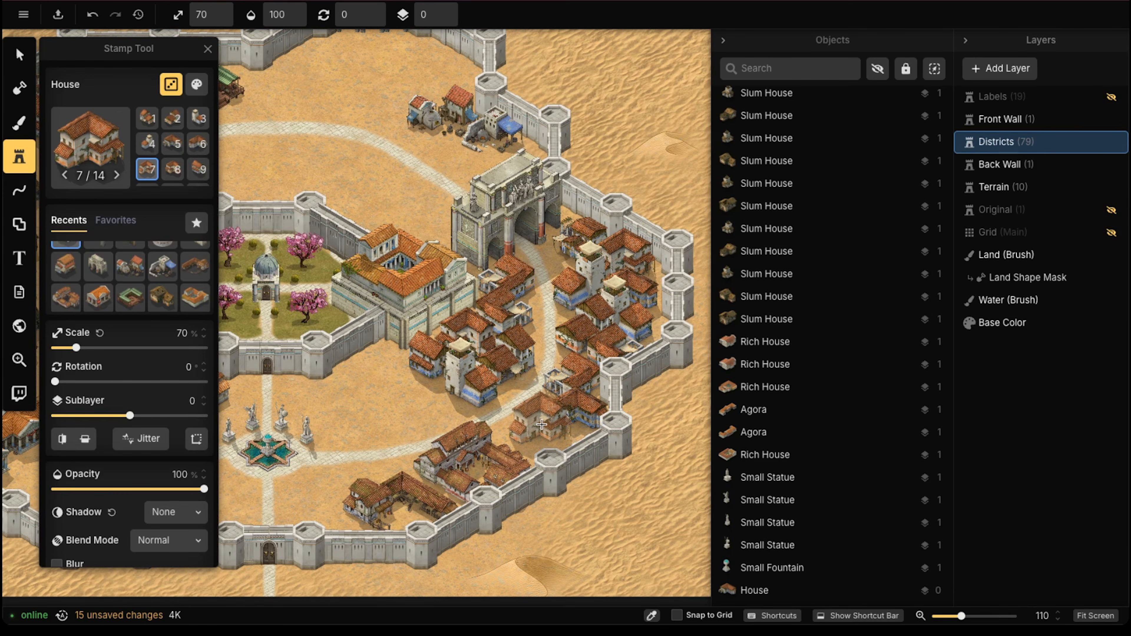
{"action": "left_click", "coordinate": [538, 417]}
{"action": "left_click", "coordinate": [541, 451]}
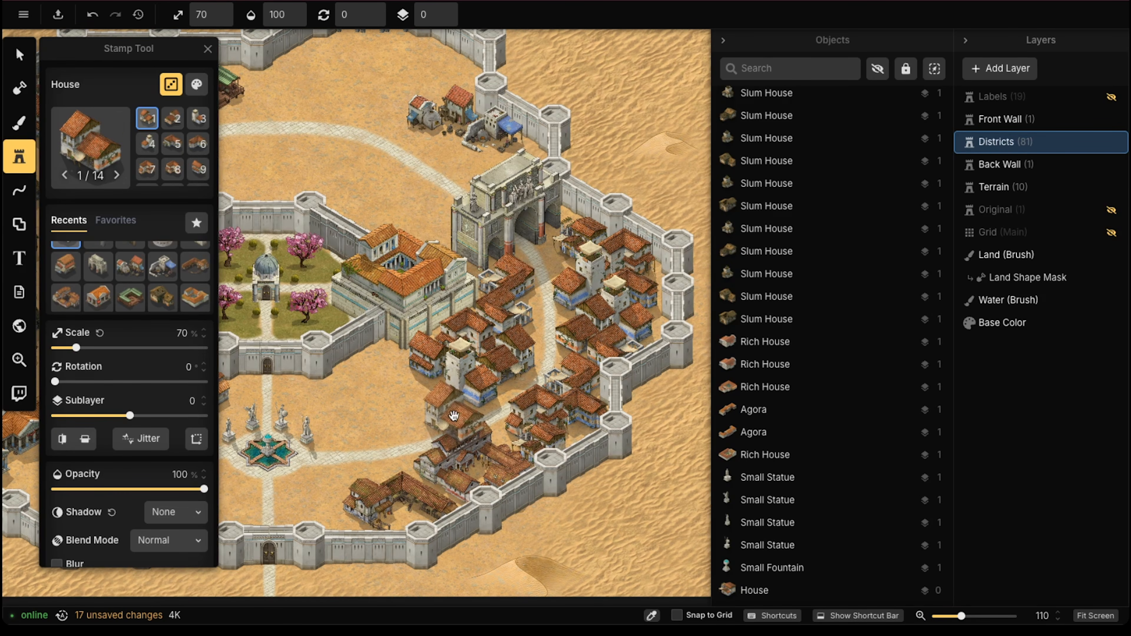
- Add houses along the southern ring road, with a different variant near the fountain
{"action": "left_click_drag", "start_coordinate": [463, 421], "coordinate": [548, 388]}
{"action": "left_click", "coordinate": [499, 349]}
{"action": "left_click", "coordinate": [524, 367]}
{"action": "left_click", "coordinate": [439, 354]}
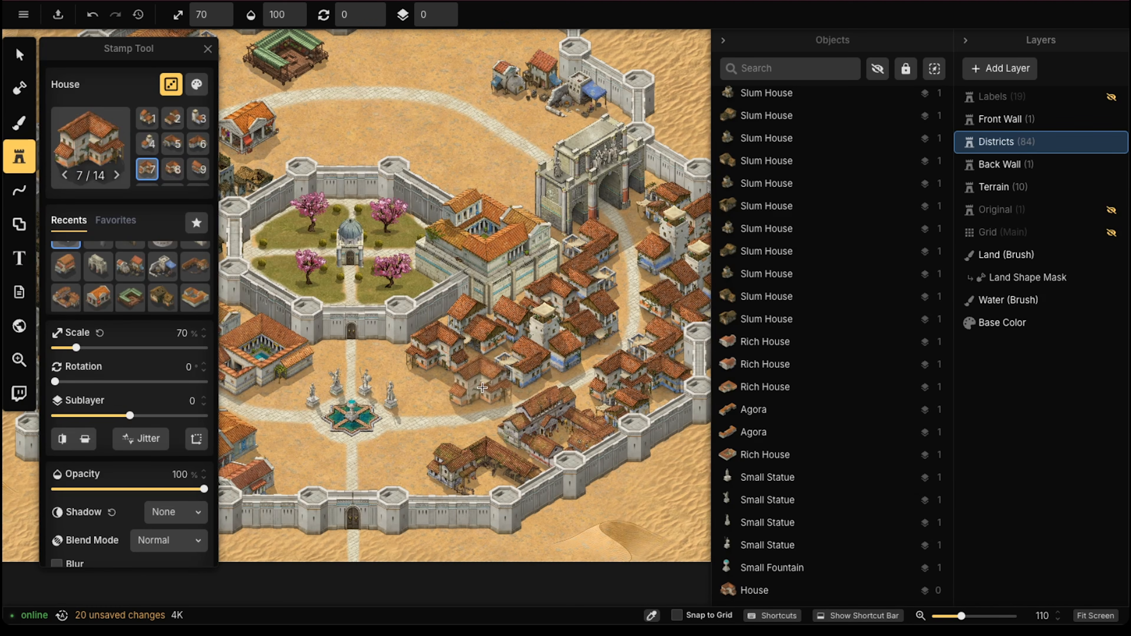
{"action": "left_click", "coordinate": [477, 383]}
{"action": "left_click", "coordinate": [430, 379]}
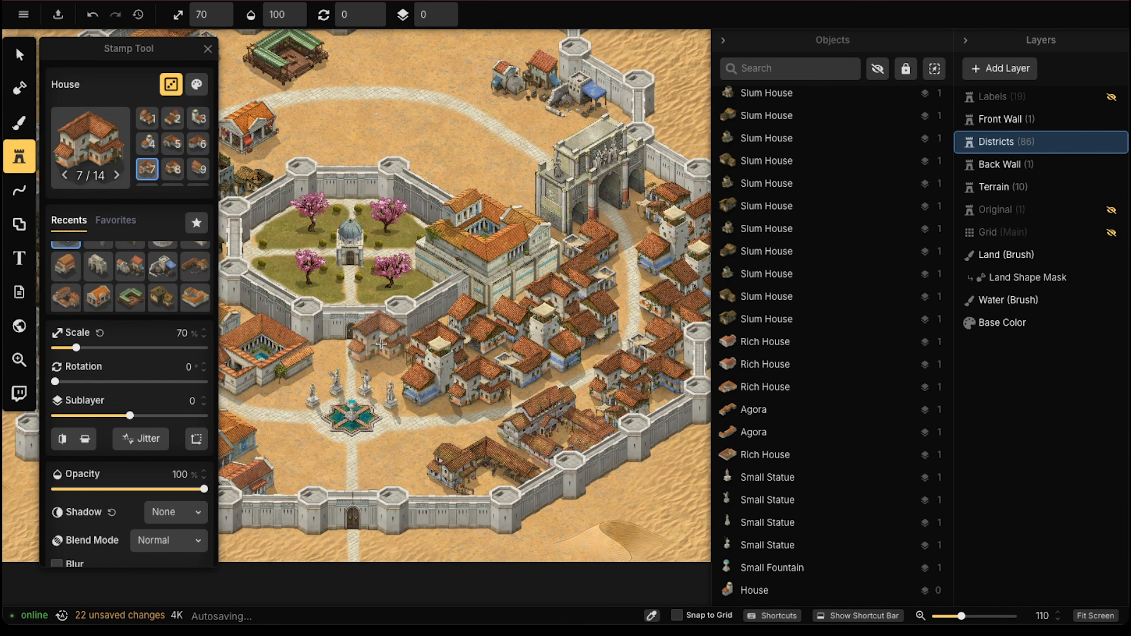
{"action": "key", "text": "Right"}
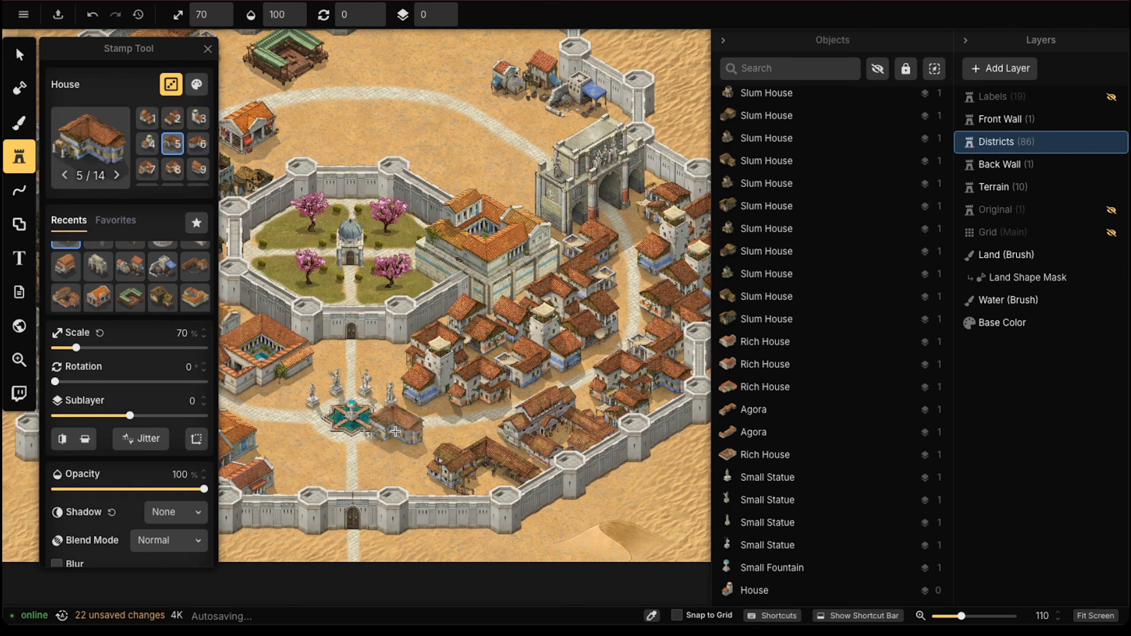
{"action": "left_click", "coordinate": [395, 431]}
- Move the last house up beside the fountain and view the whole walled city
{"action": "left_click", "coordinate": [19, 54]}
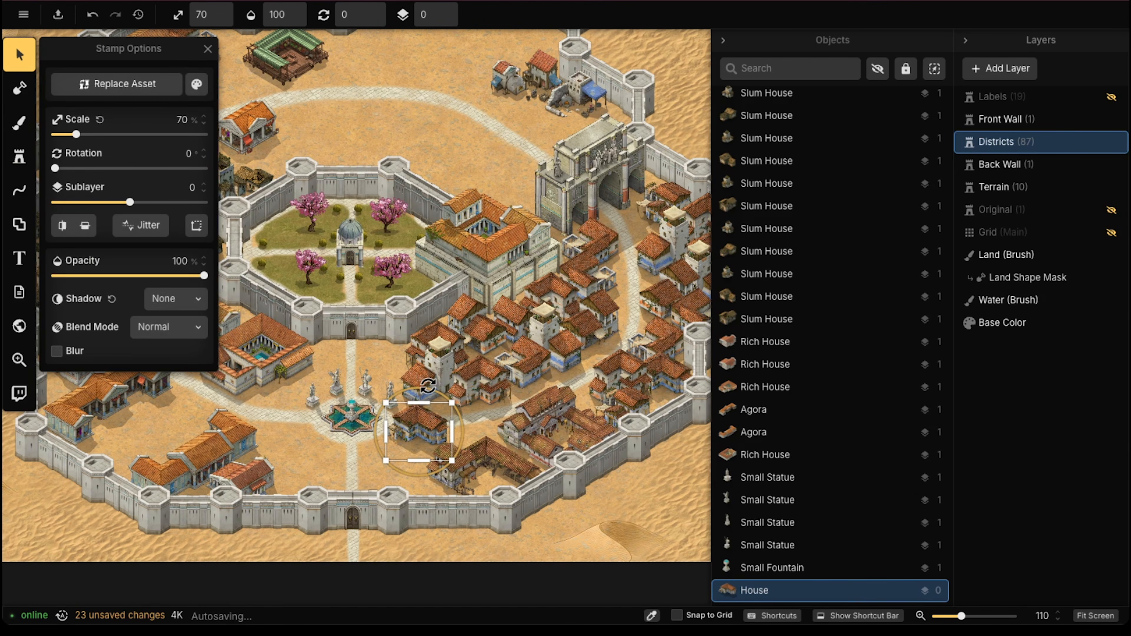
{"action": "left_click_drag", "start_coordinate": [426, 412], "coordinate": [426, 386]}
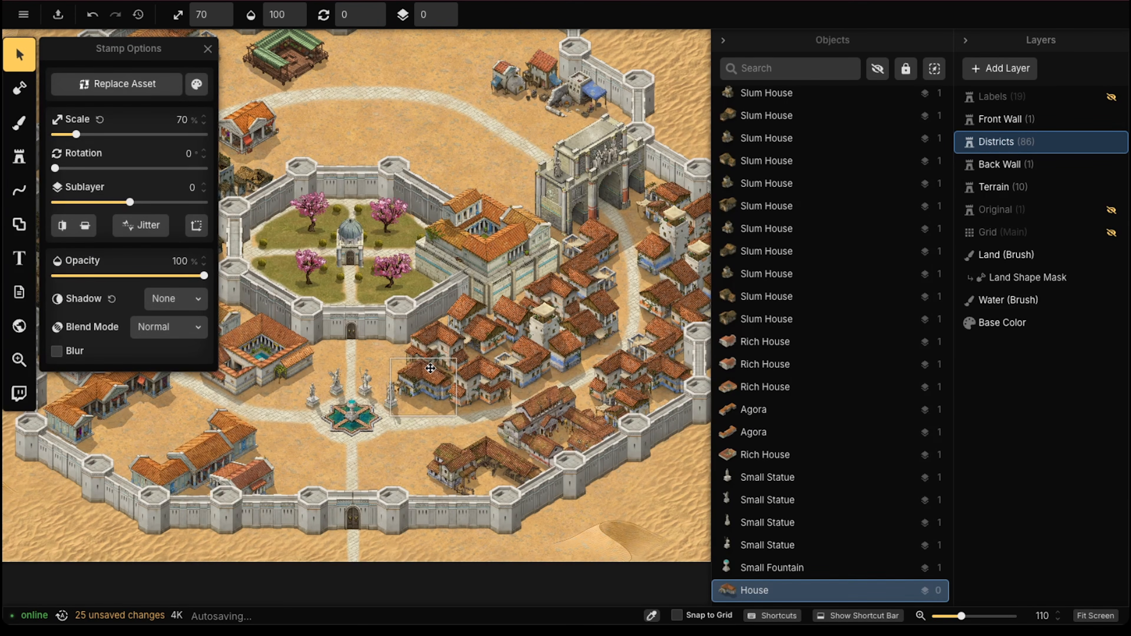
{"action": "left_click_drag", "start_coordinate": [432, 364], "coordinate": [439, 335]}
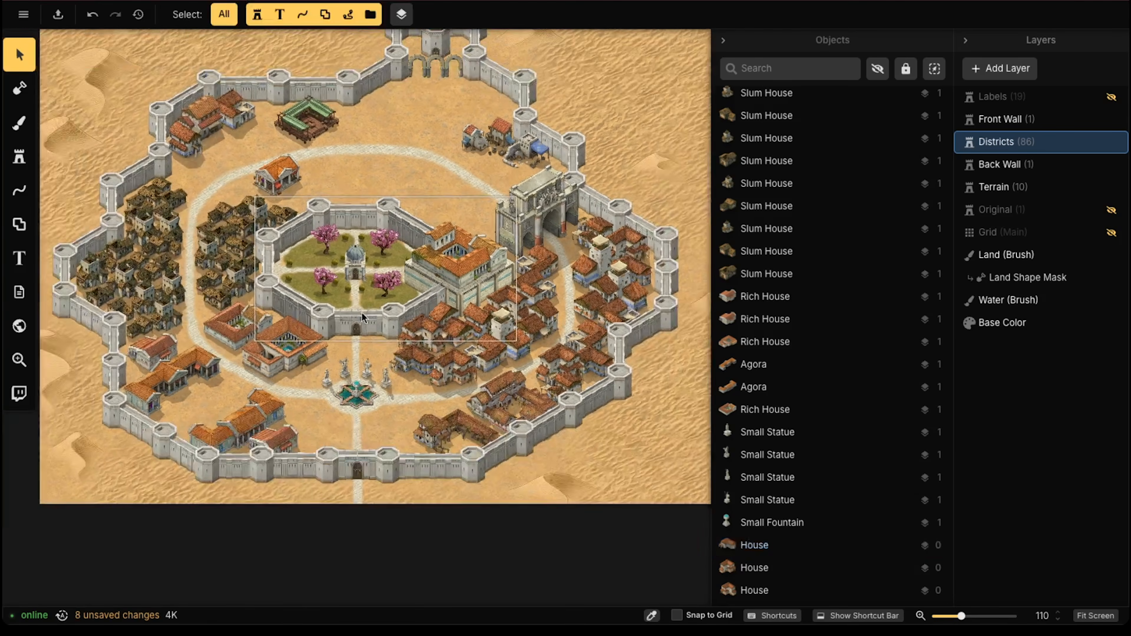
{"action": "left_click_drag", "start_coordinate": [362, 317], "coordinate": [325, 373]}
{"action": "left_click_drag", "start_coordinate": [146, 160], "coordinate": [213, 205]}
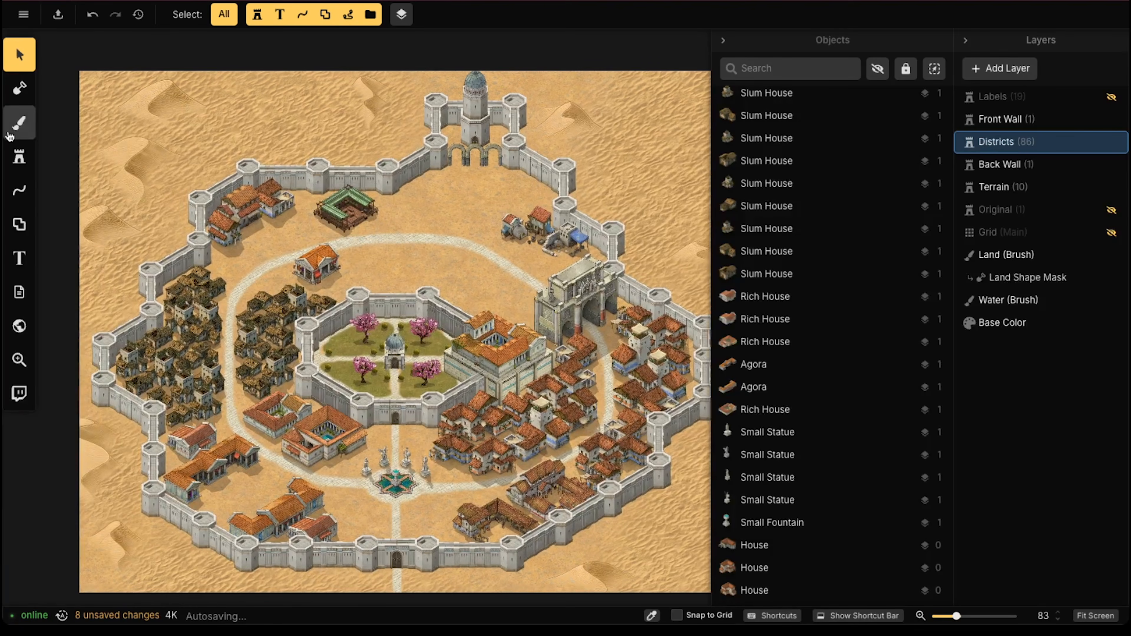
- Stamp four house variants near the north-east gate and nudge one into position
{"action": "left_click", "coordinate": [19, 157]}
{"action": "scroll", "coordinate": [445, 196], "scroll_direction": "up", "scroll_amount": 2}
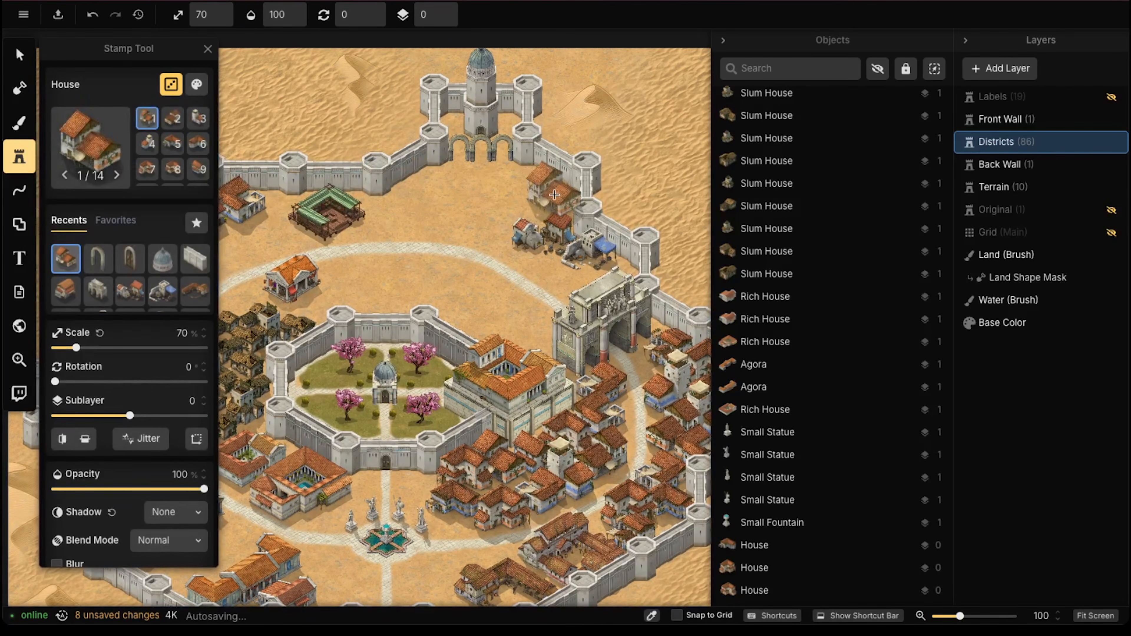
{"action": "left_click", "coordinate": [554, 194]}
{"action": "left_click", "coordinate": [527, 207]}
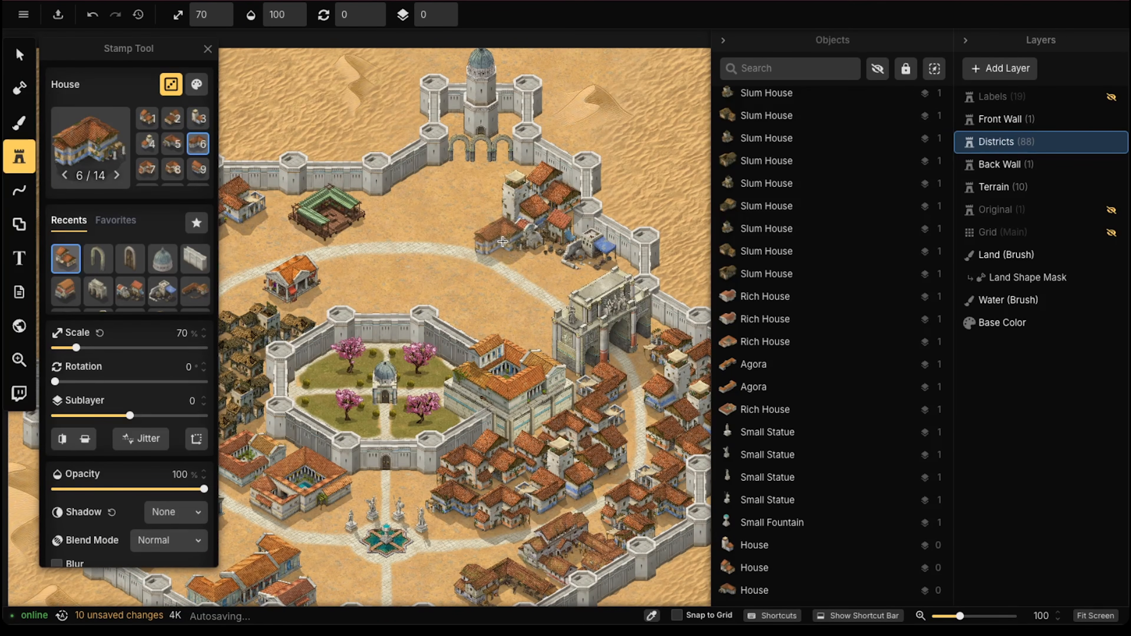
{"action": "key", "text": "Left"}
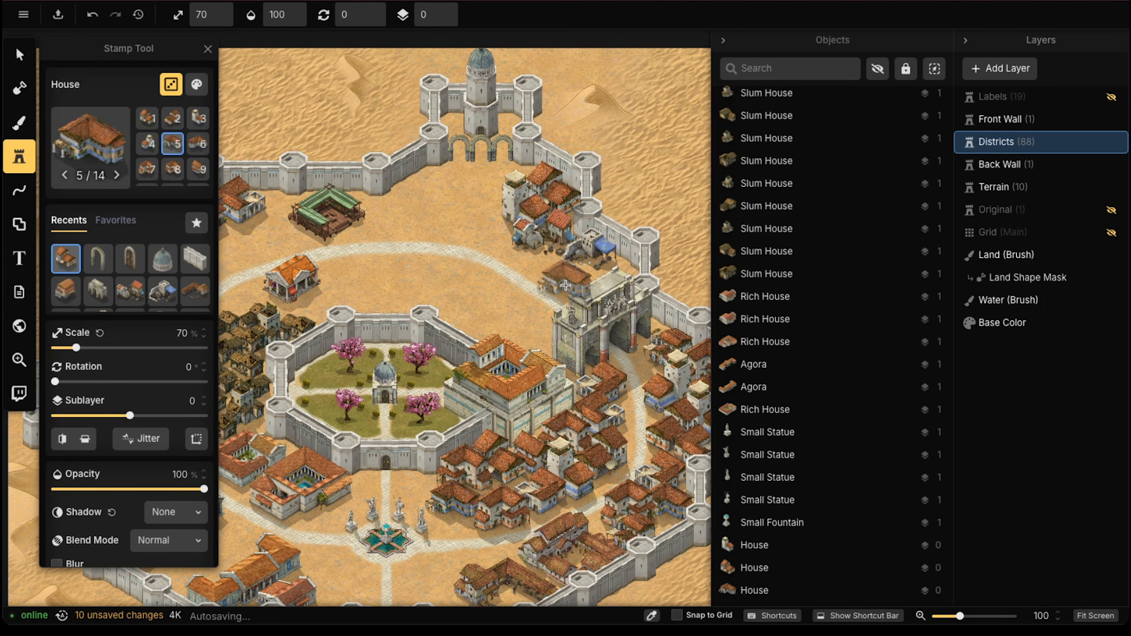
{"action": "left_click", "coordinate": [568, 285]}
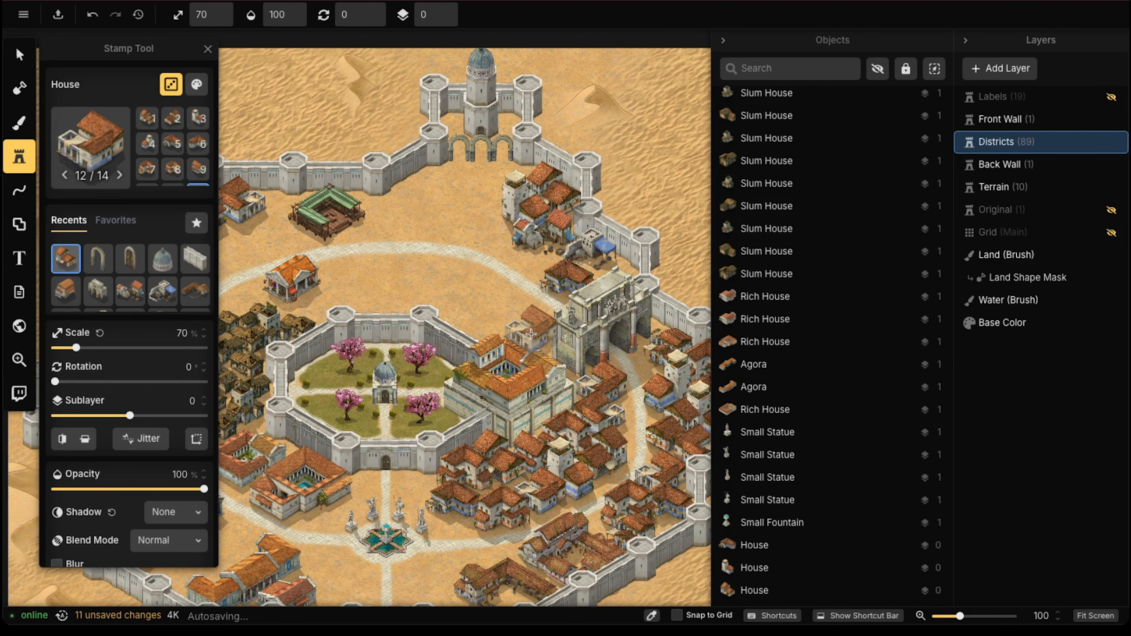
{"action": "left_click", "coordinate": [536, 335]}
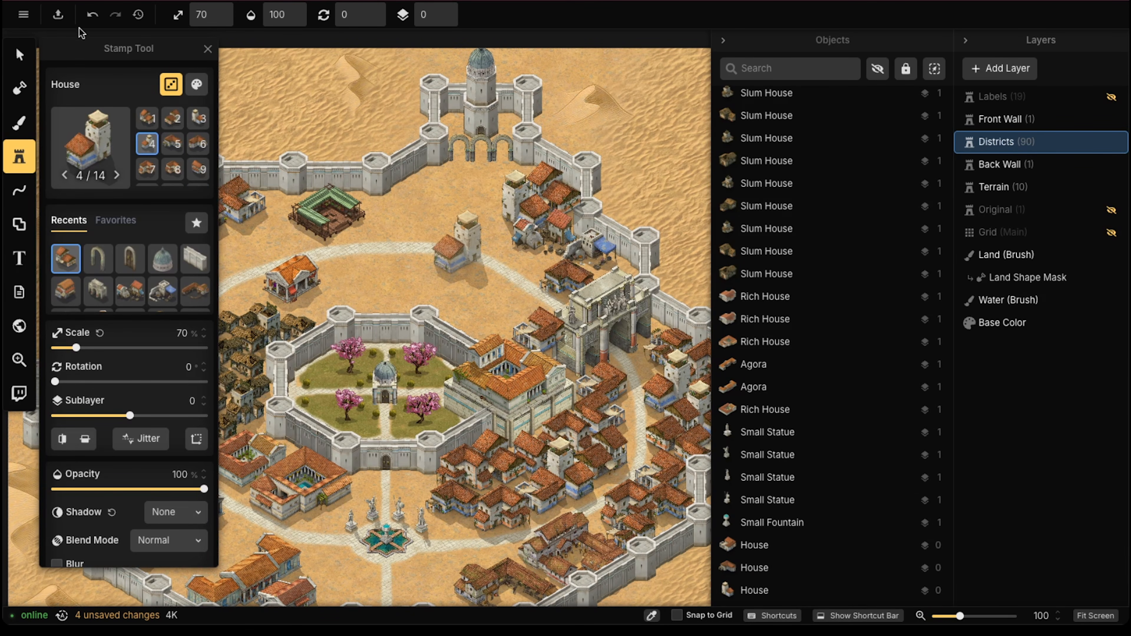
{"action": "left_click", "coordinate": [28, 56]}
{"action": "scroll", "coordinate": [439, 14], "scroll_direction": "down", "scroll_amount": 1}
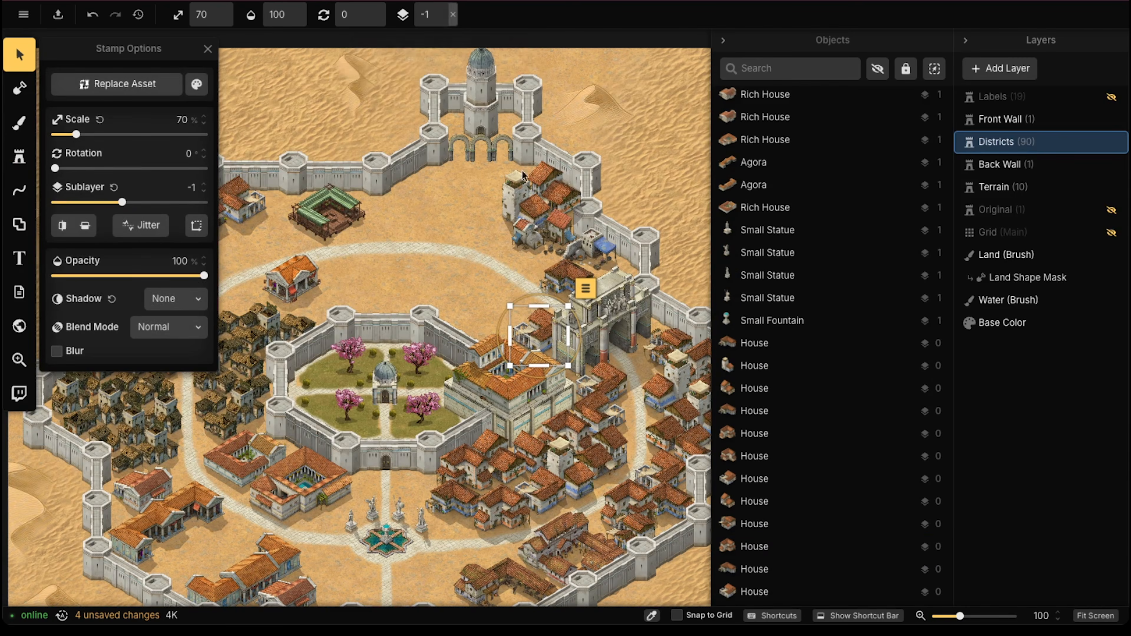
{"action": "scroll", "coordinate": [544, 380], "scroll_direction": "up", "scroll_amount": 2}
{"action": "left_click_drag", "start_coordinate": [541, 328], "coordinate": [542, 329]}
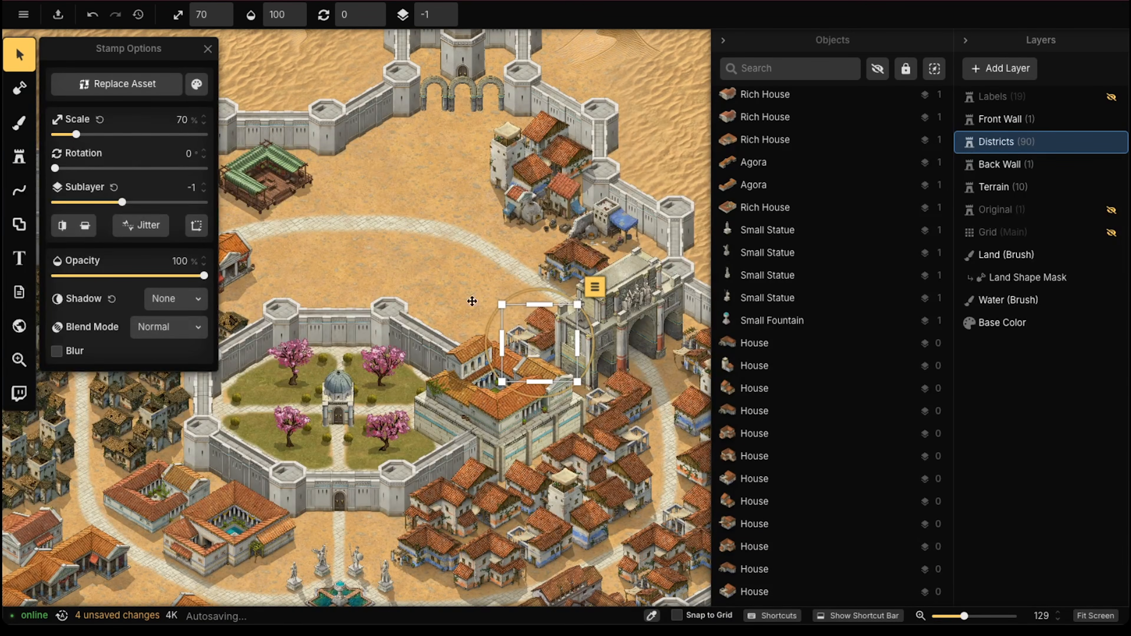
{"action": "left_click", "coordinate": [392, 259]}
- Stamp a tower house and two houses beside the ring road north-west of the palace
{"action": "scroll", "coordinate": [385, 257], "scroll_direction": "down", "scroll_amount": 2}
{"action": "left_click_drag", "start_coordinate": [381, 259], "coordinate": [427, 260]}
{"action": "left_click", "coordinate": [290, 268]}
{"action": "left_click", "coordinate": [250, 226]}
{"action": "left_click_drag", "start_coordinate": [217, 208], "coordinate": [339, 216]}
{"action": "left_click", "coordinate": [359, 197]}
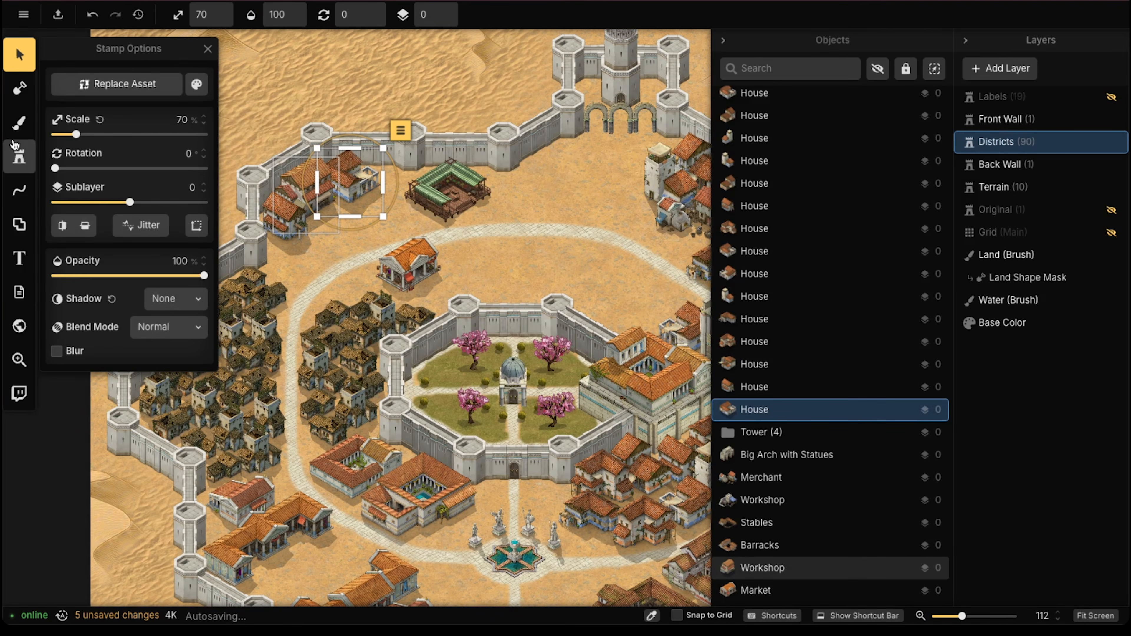
{"action": "left_click", "coordinate": [18, 154]}
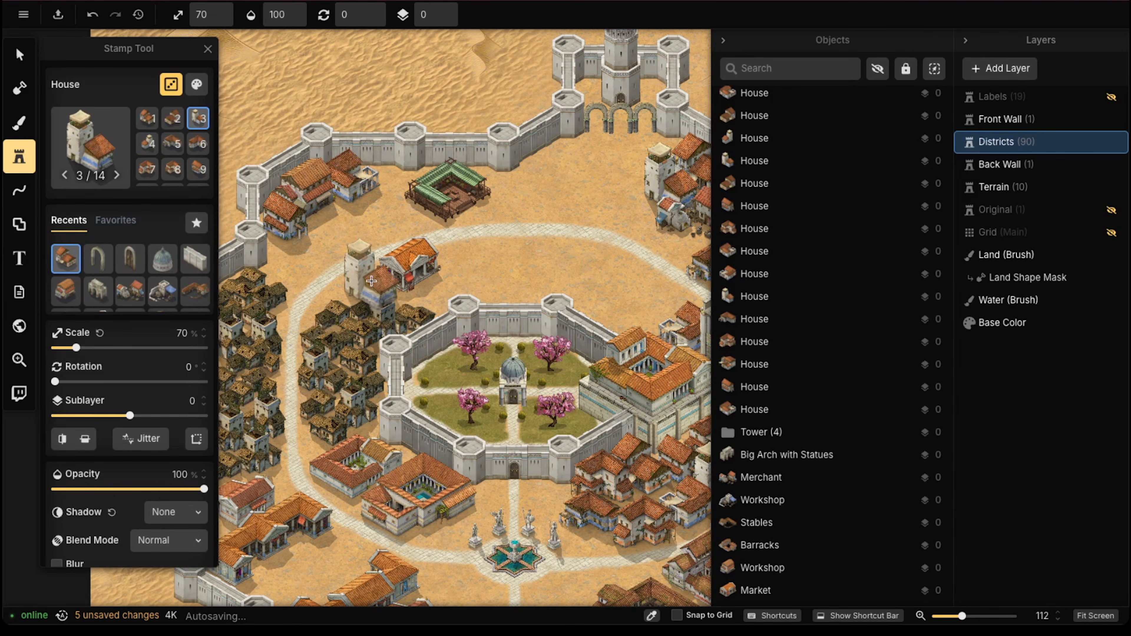
{"action": "left_click", "coordinate": [367, 282]}
{"action": "left_click", "coordinate": [441, 290]}
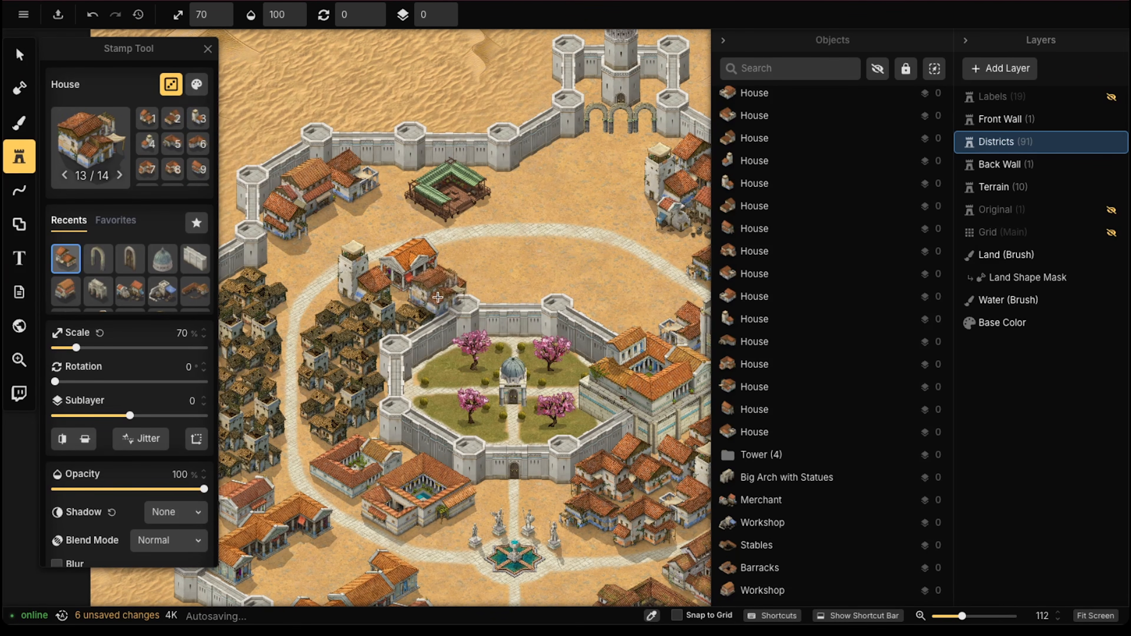
{"action": "left_click", "coordinate": [459, 246]}
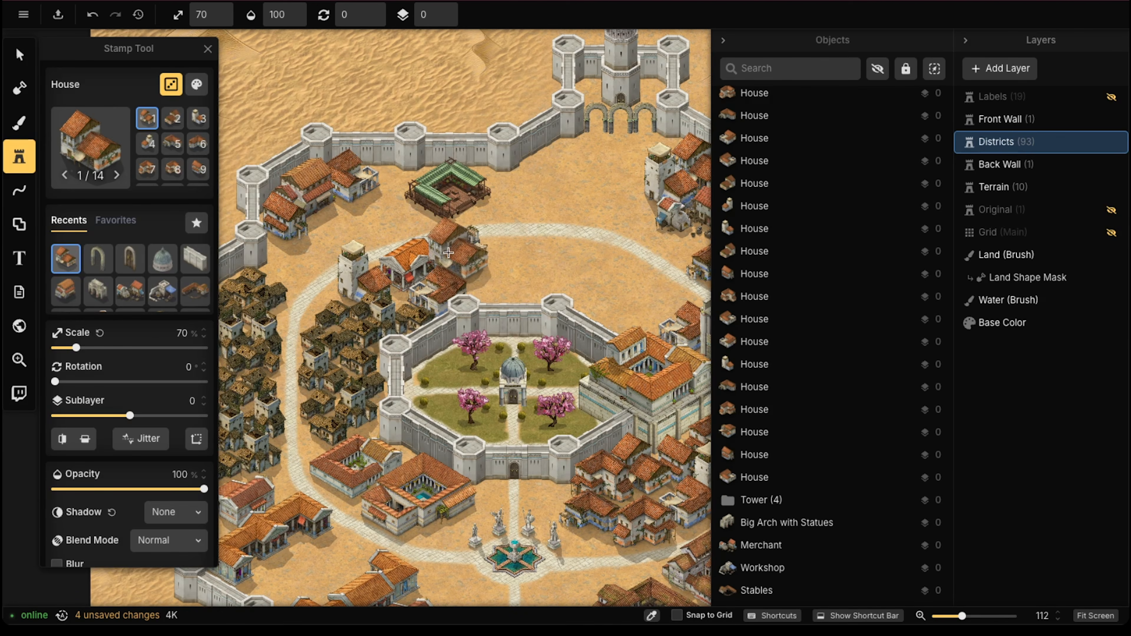
- Check the new cluster houses with the Select tool and return to the Stamp tool
{"action": "left_click", "coordinate": [19, 54]}
{"action": "scroll", "coordinate": [394, 194], "scroll_direction": "up", "scroll_amount": 4}
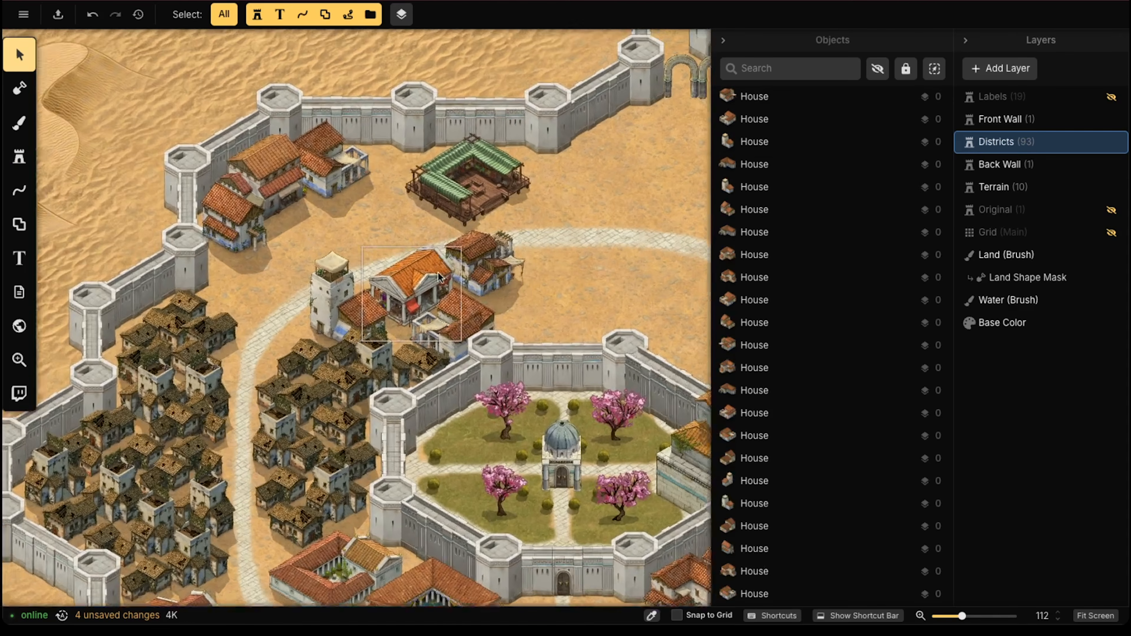
{"action": "left_click", "coordinate": [475, 264]}
{"action": "scroll", "coordinate": [316, 321], "scroll_direction": "up", "scroll_amount": 4}
{"action": "left_click", "coordinate": [449, 322]}
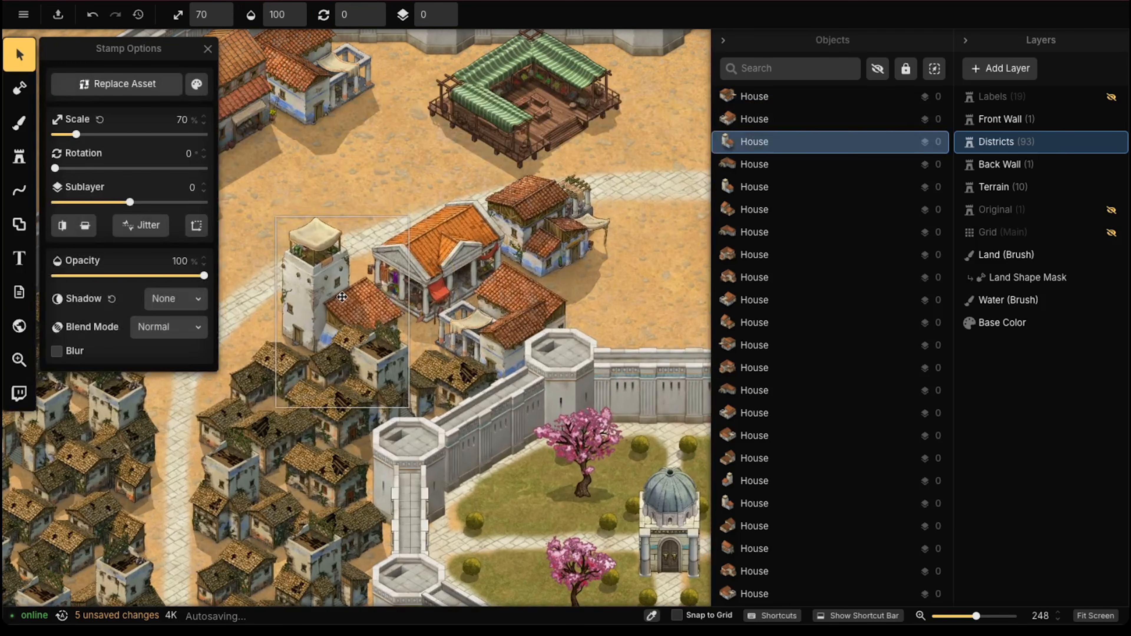
{"action": "left_click", "coordinate": [387, 232]}
{"action": "scroll", "coordinate": [386, 232], "scroll_direction": "down", "scroll_amount": 3}
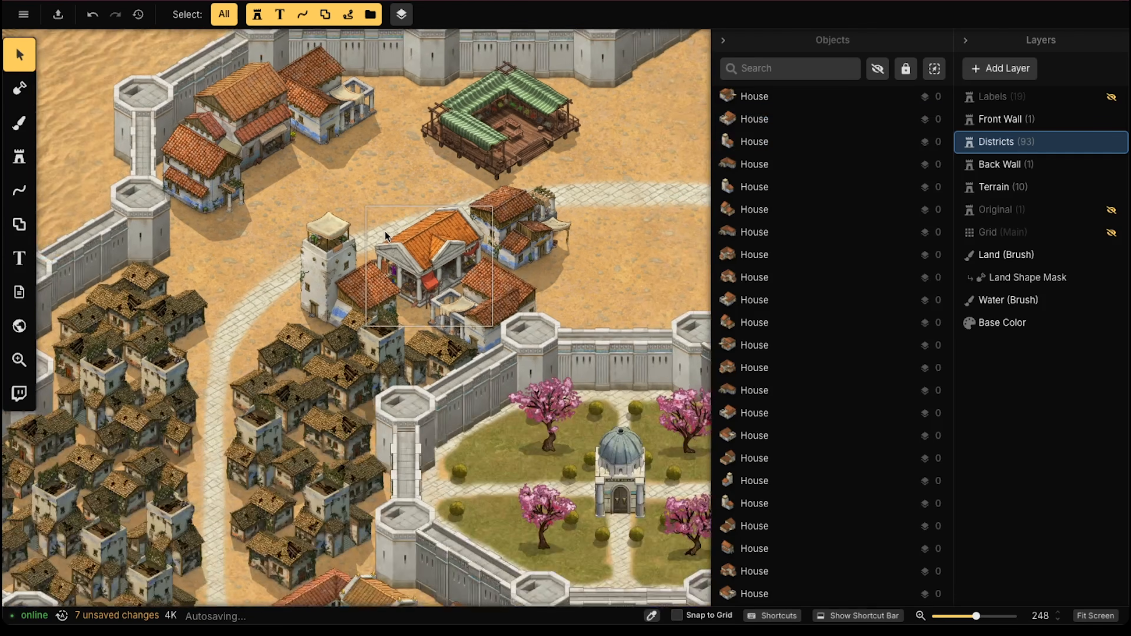
{"action": "left_click", "coordinate": [19, 157]}
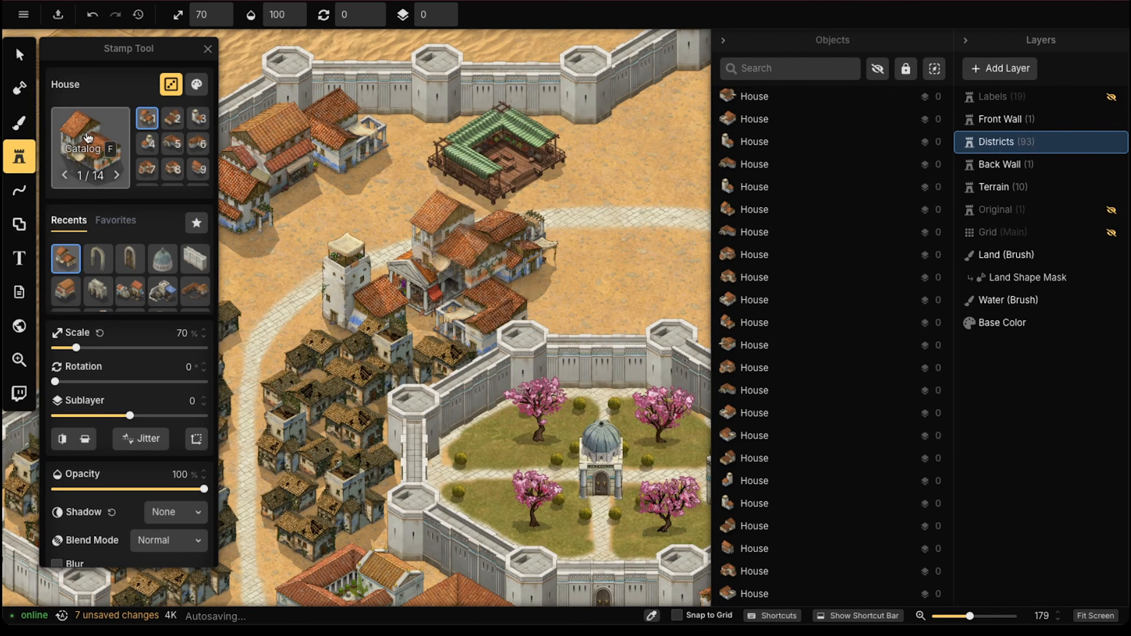
{"action": "left_click", "coordinate": [89, 147]}
- Choose a Market Stall stamp at 60% scale in its teal variant
{"action": "scroll", "coordinate": [517, 382], "scroll_direction": "up", "scroll_amount": 15}
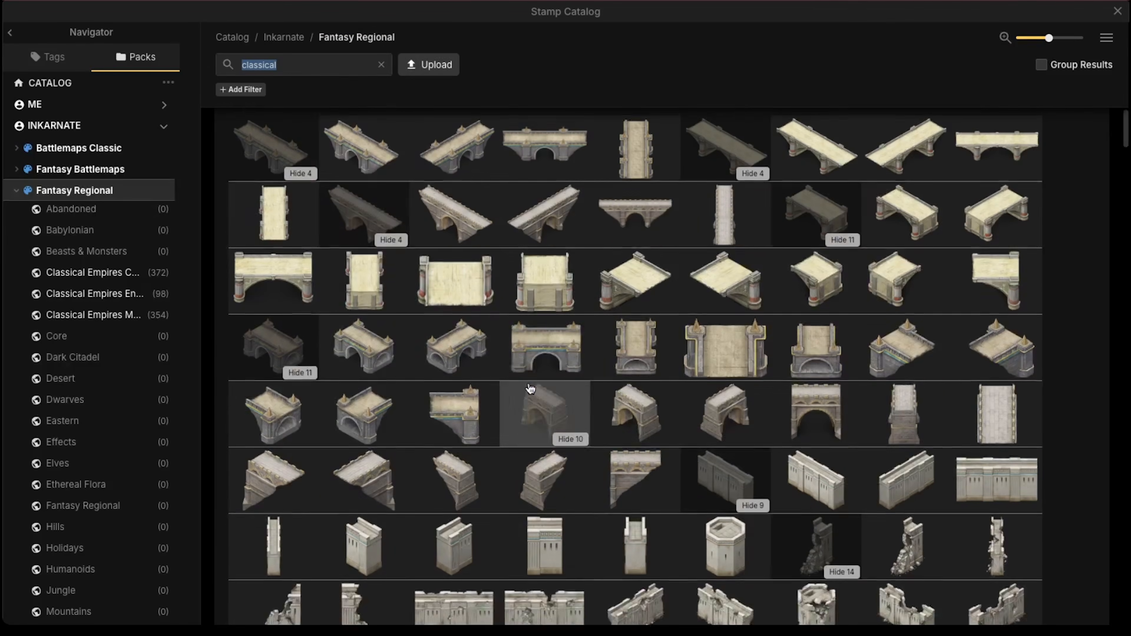
{"action": "scroll", "coordinate": [606, 392], "scroll_direction": "down", "scroll_amount": 15}
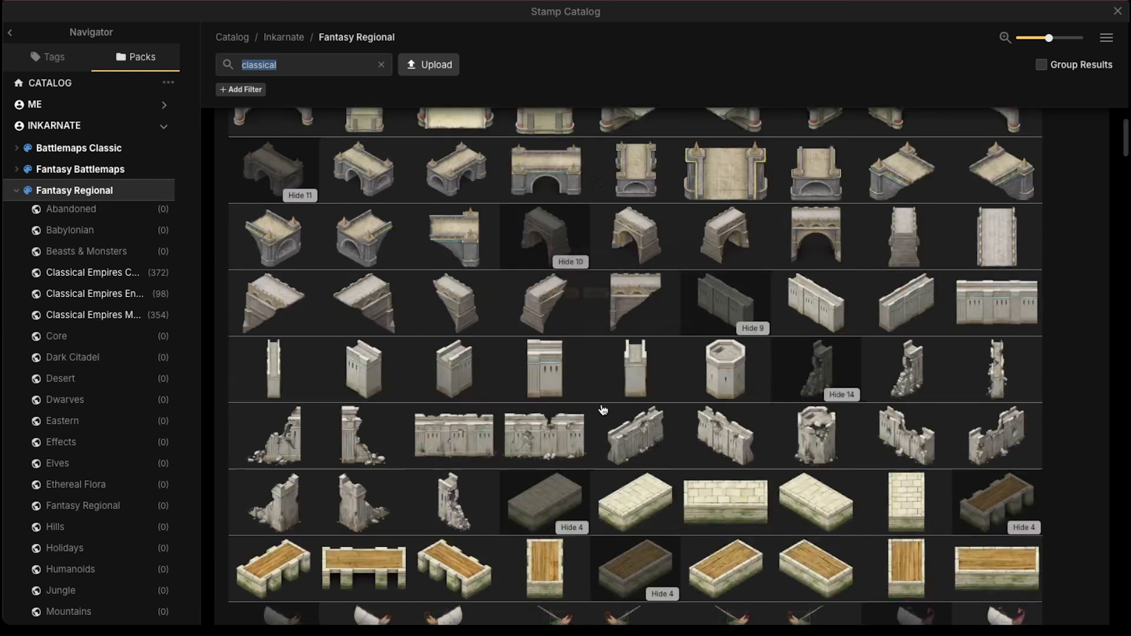
{"action": "scroll", "coordinate": [692, 508], "scroll_direction": "down", "scroll_amount": 15}
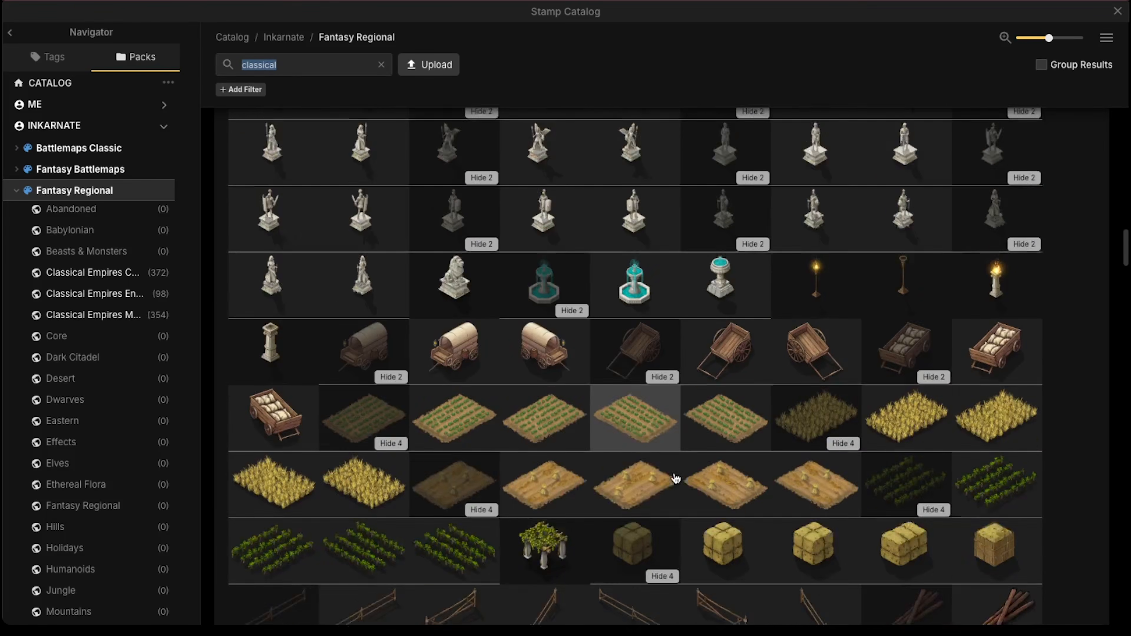
{"action": "scroll", "coordinate": [641, 411], "scroll_direction": "down", "scroll_amount": 10}
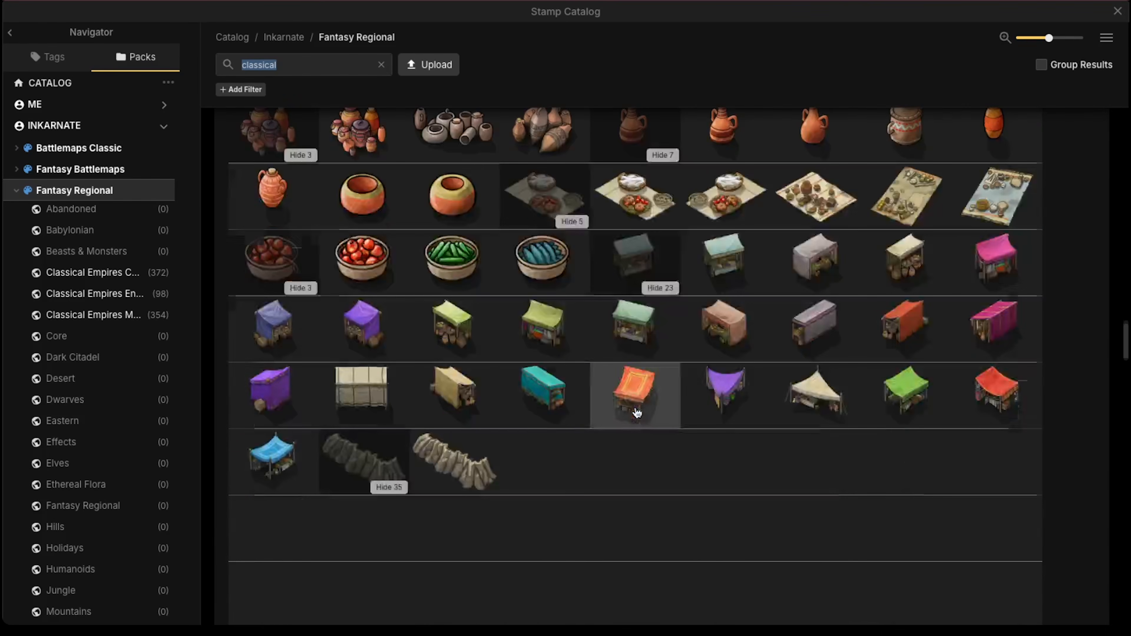
{"action": "left_click", "coordinate": [628, 399]}
{"action": "scroll", "coordinate": [371, 182], "scroll_direction": "up", "scroll_amount": 5}
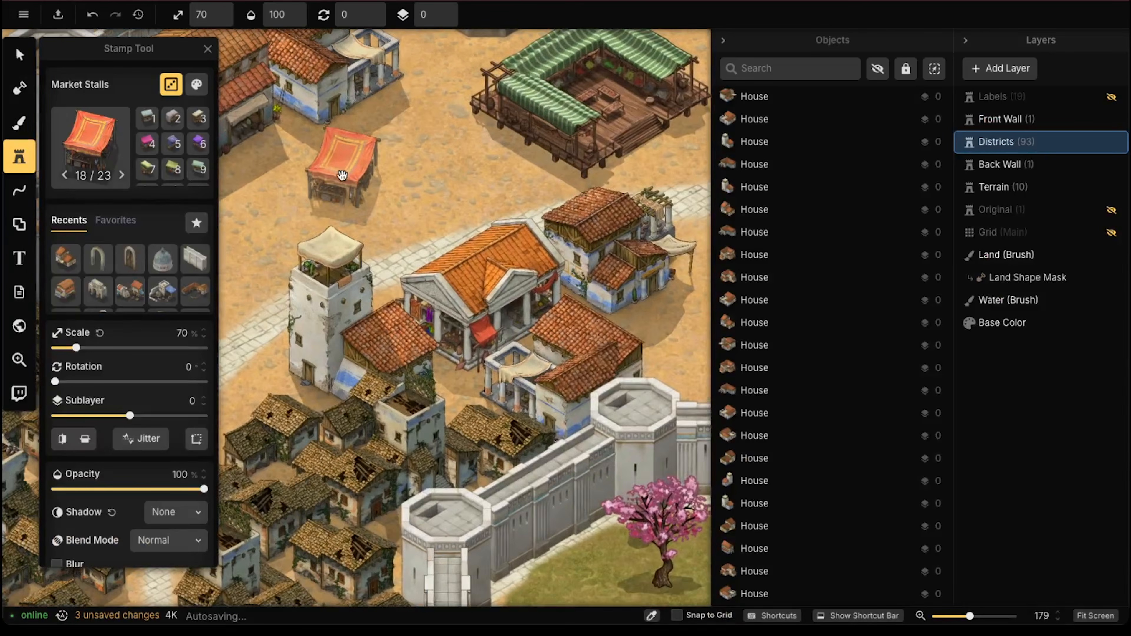
{"action": "key", "text": "bracketleft"}
{"action": "key", "text": "Left"}
{"action": "scroll", "coordinate": [376, 179], "scroll_direction": "down", "scroll_amount": 3}
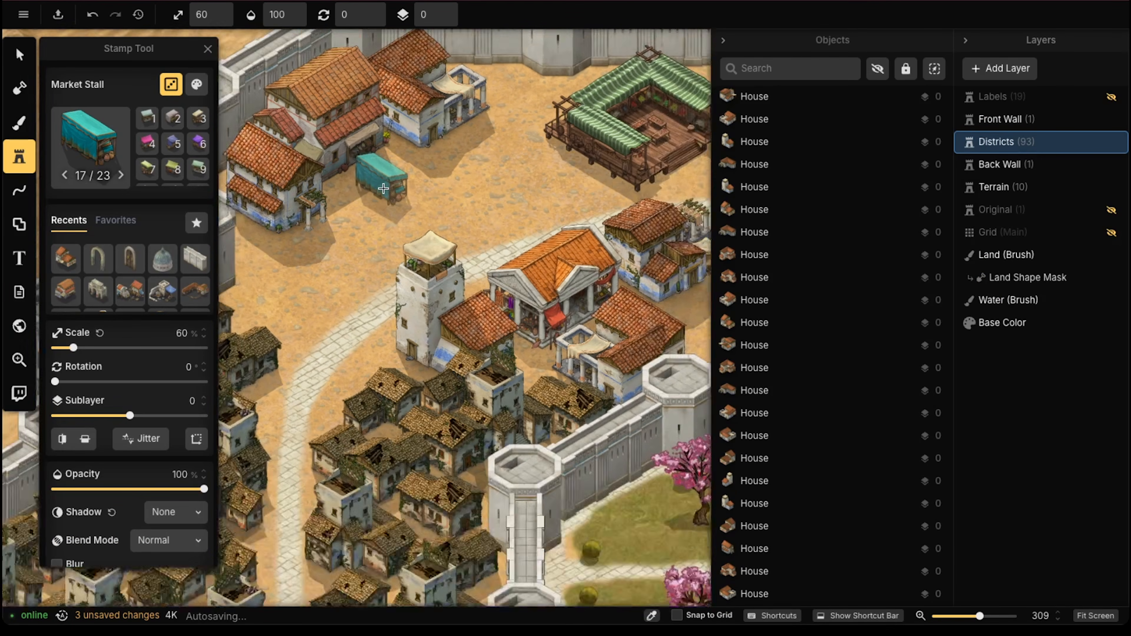
- Stamp eleven colourful market stalls and tents by the houses and green-roofed market
{"action": "left_click", "coordinate": [380, 263]}
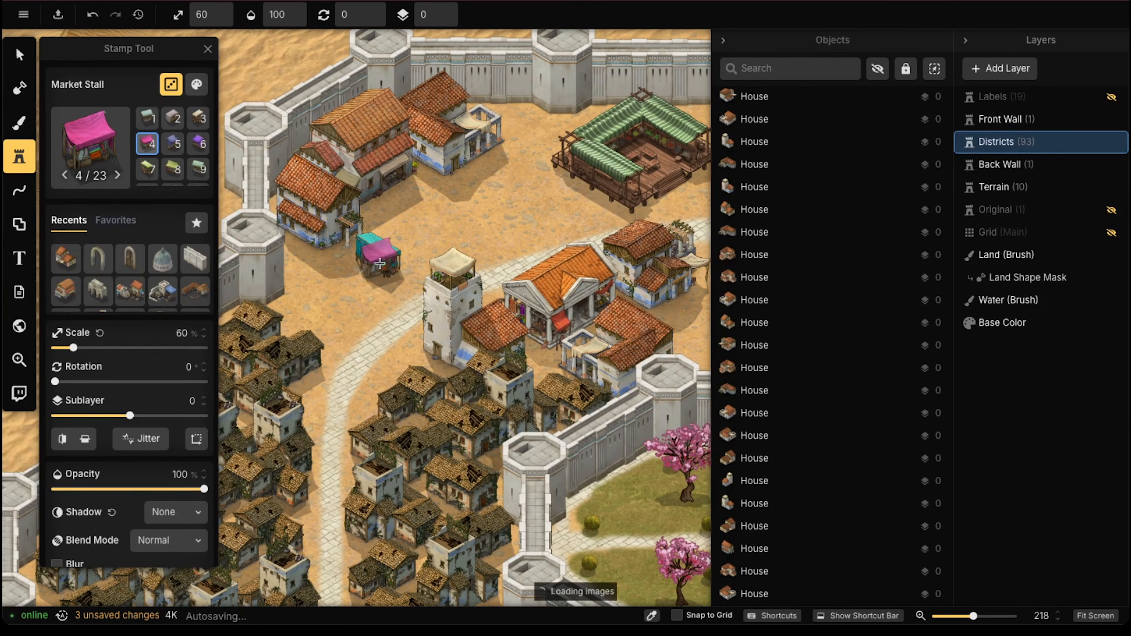
{"action": "left_click", "coordinate": [332, 264]}
{"action": "left_click", "coordinate": [309, 281]}
{"action": "left_click", "coordinate": [309, 312]}
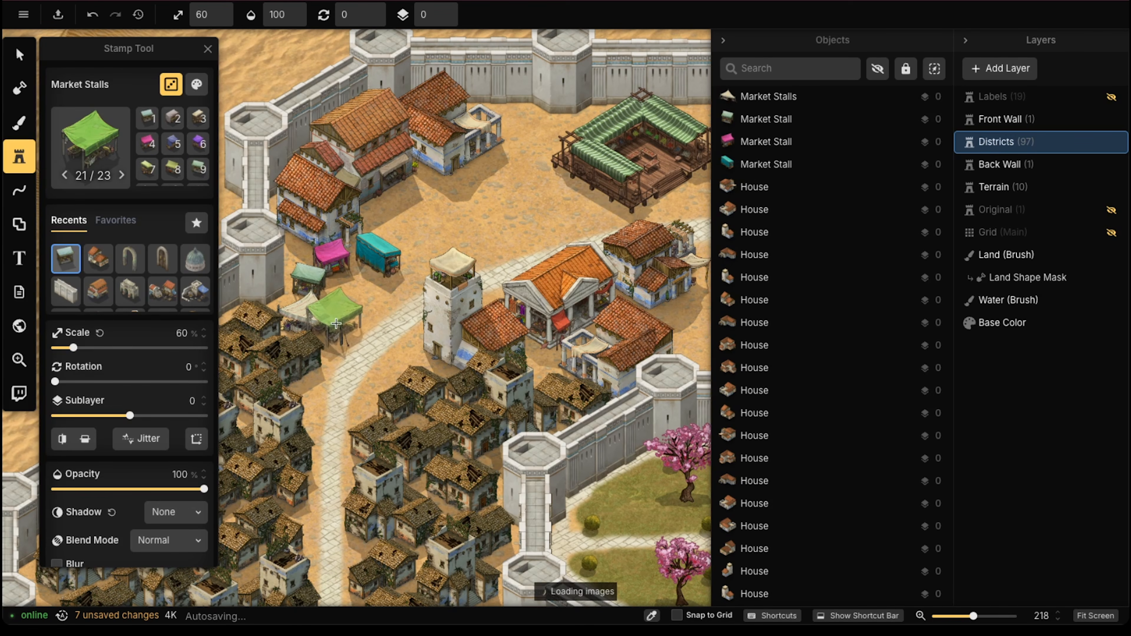
{"action": "left_click", "coordinate": [541, 130]}
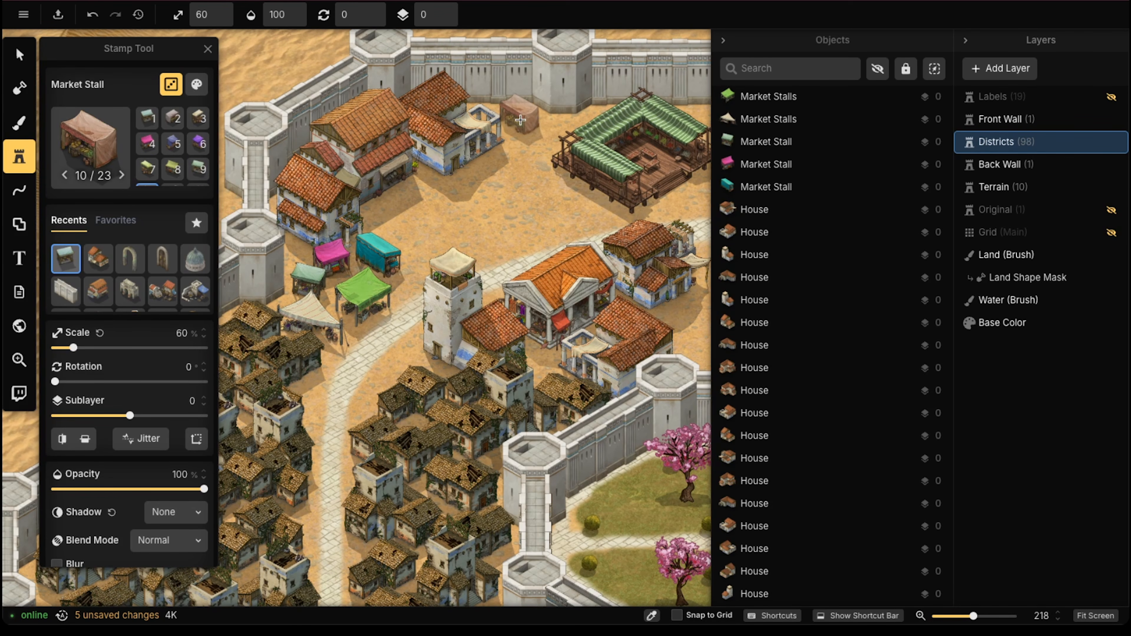
{"action": "left_click", "coordinate": [520, 119]}
{"action": "left_click", "coordinate": [541, 125]}
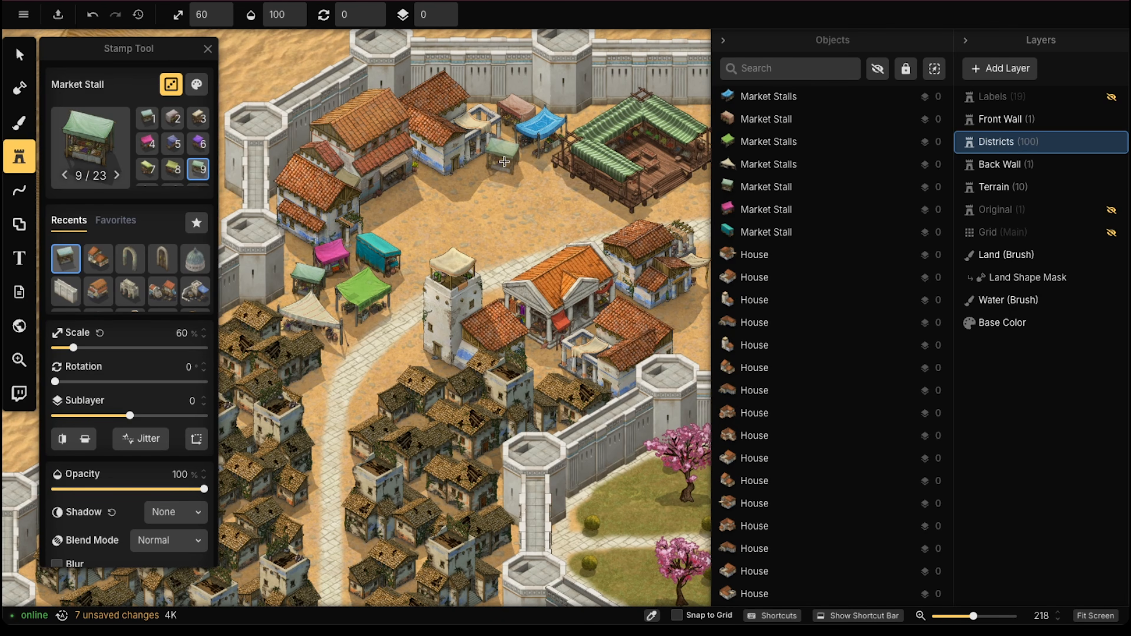
{"action": "left_click", "coordinate": [503, 163]}
{"action": "left_click", "coordinate": [562, 199]}
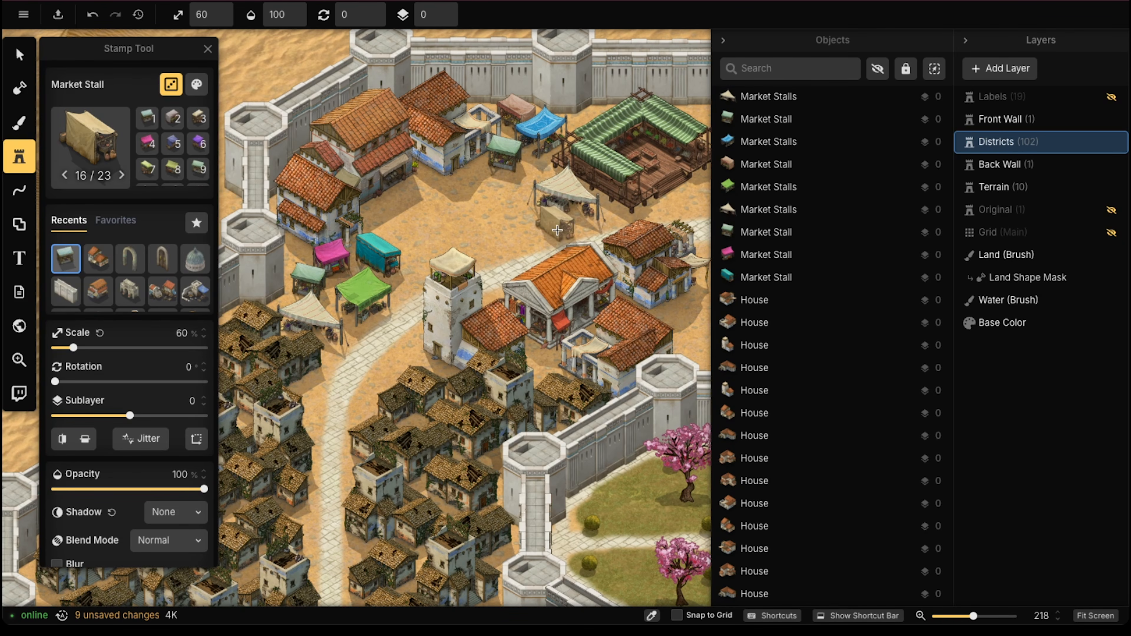
{"action": "left_click", "coordinate": [552, 230]}
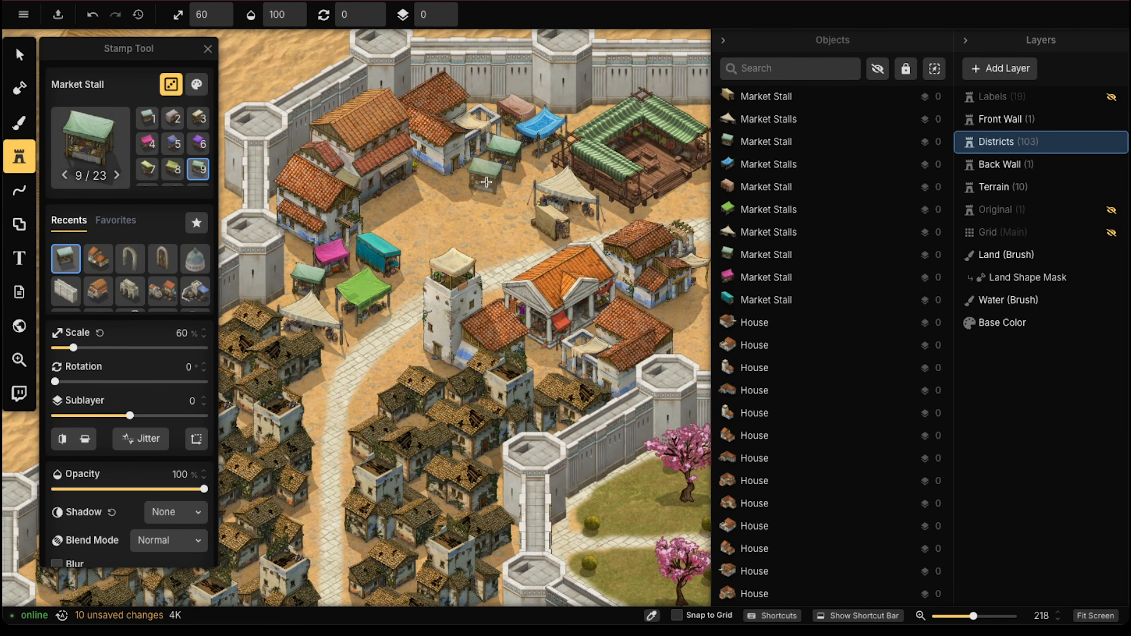
{"action": "left_click", "coordinate": [486, 182]}
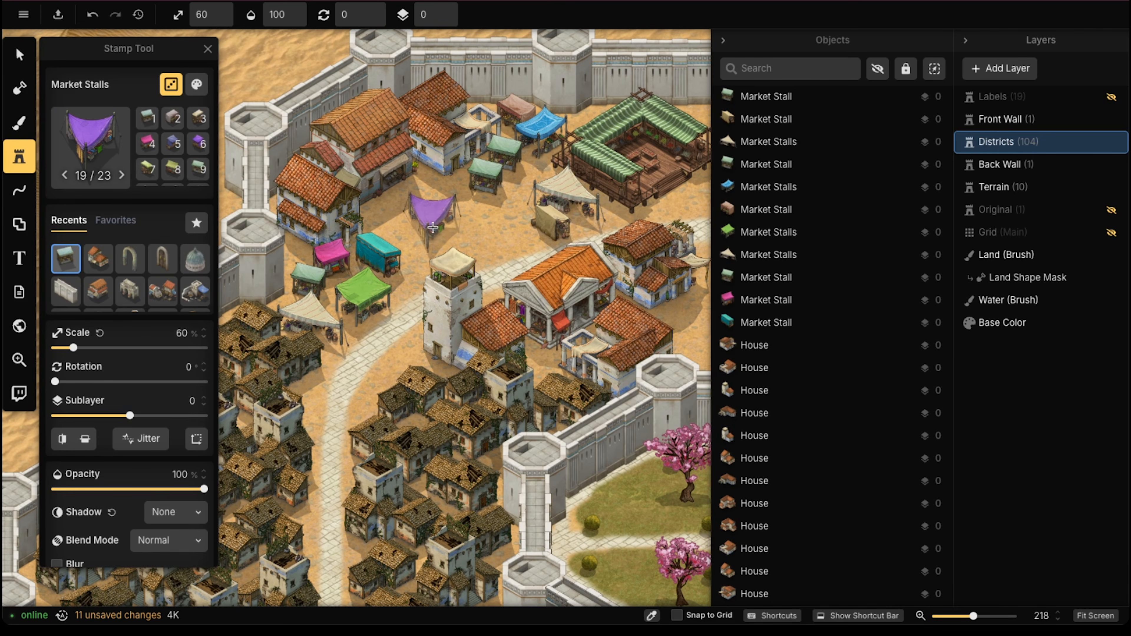
- Reopen the stamp catalog and browse its assets
{"action": "left_click", "coordinate": [112, 138]}
{"action": "scroll", "coordinate": [775, 289], "scroll_direction": "up", "scroll_amount": 5}
{"action": "scroll", "coordinate": [775, 287], "scroll_direction": "down", "scroll_amount": 5}
{"action": "scroll", "coordinate": [775, 288], "scroll_direction": "up", "scroll_amount": 3}
- Stamp three Stone Tables among the market stalls
{"action": "left_click", "coordinate": [888, 289]}
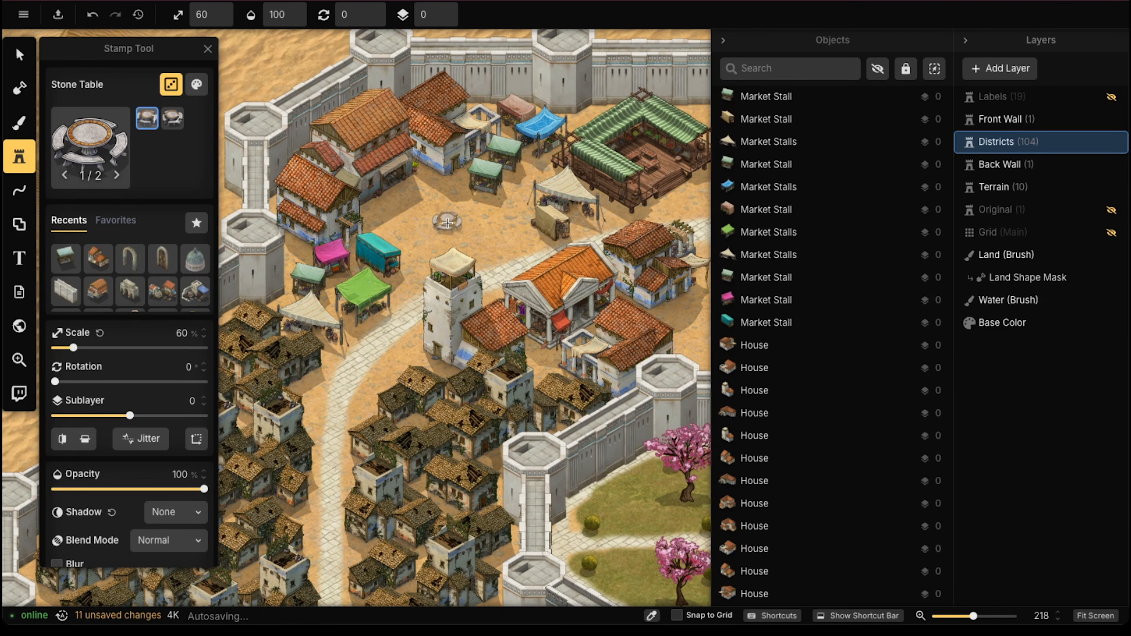
{"action": "left_click", "coordinate": [449, 220]}
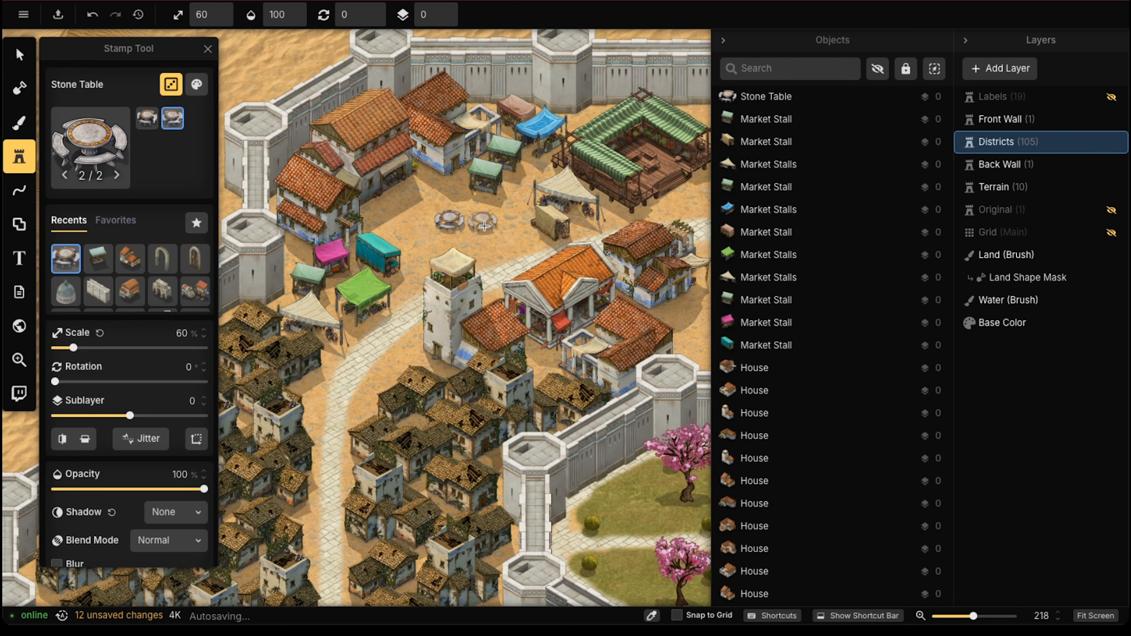
{"action": "left_click", "coordinate": [483, 228]}
{"action": "left_click", "coordinate": [456, 248]}
- Nudge one stone table away to space them apart, then reselect Market Stalls
{"action": "left_click", "coordinate": [19, 55]}
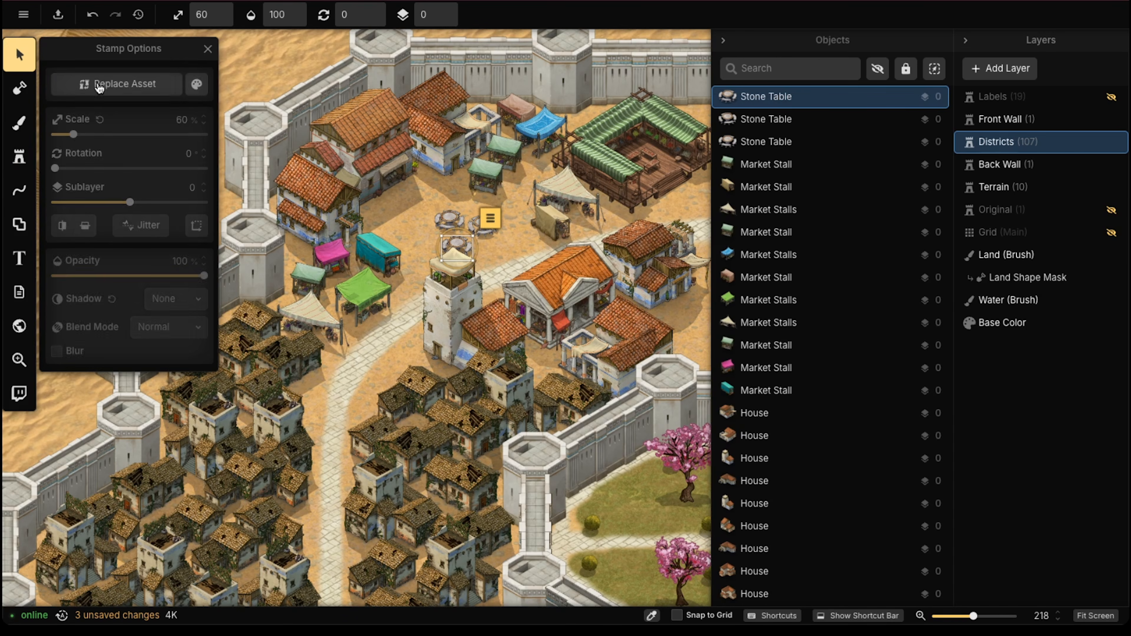
{"action": "double_click", "coordinate": [479, 225]}
{"action": "left_click", "coordinate": [475, 222]}
{"action": "left_click_drag", "start_coordinate": [476, 222], "coordinate": [436, 214]}
{"action": "left_click", "coordinate": [440, 215]}
{"action": "left_click", "coordinate": [462, 252]}
{"action": "left_click", "coordinate": [462, 253]}
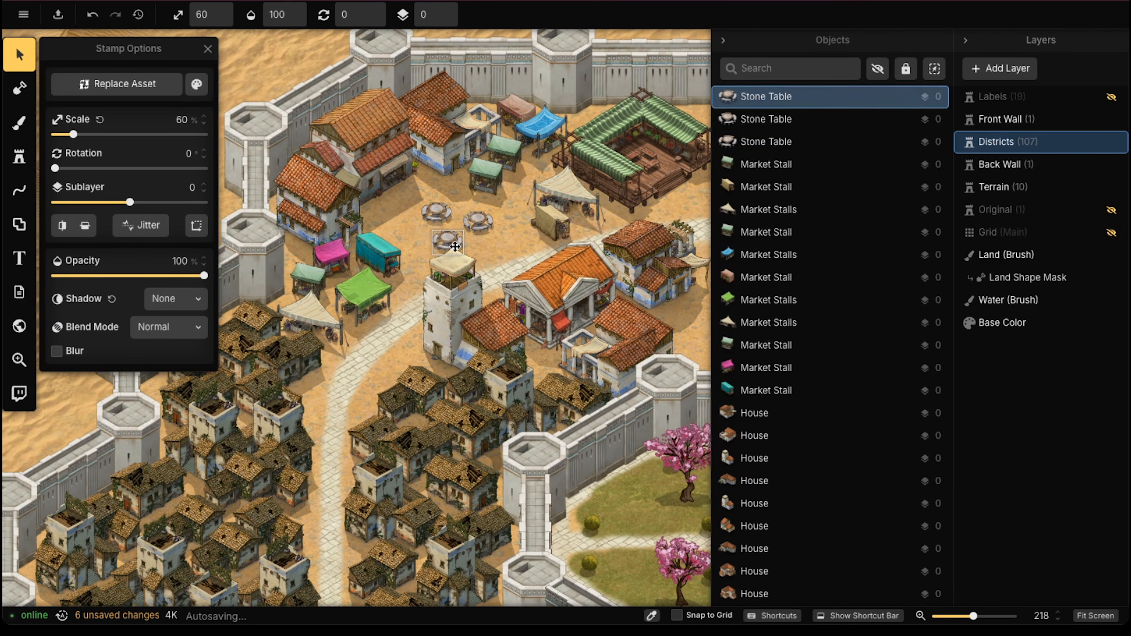
{"action": "left_click", "coordinate": [18, 149]}
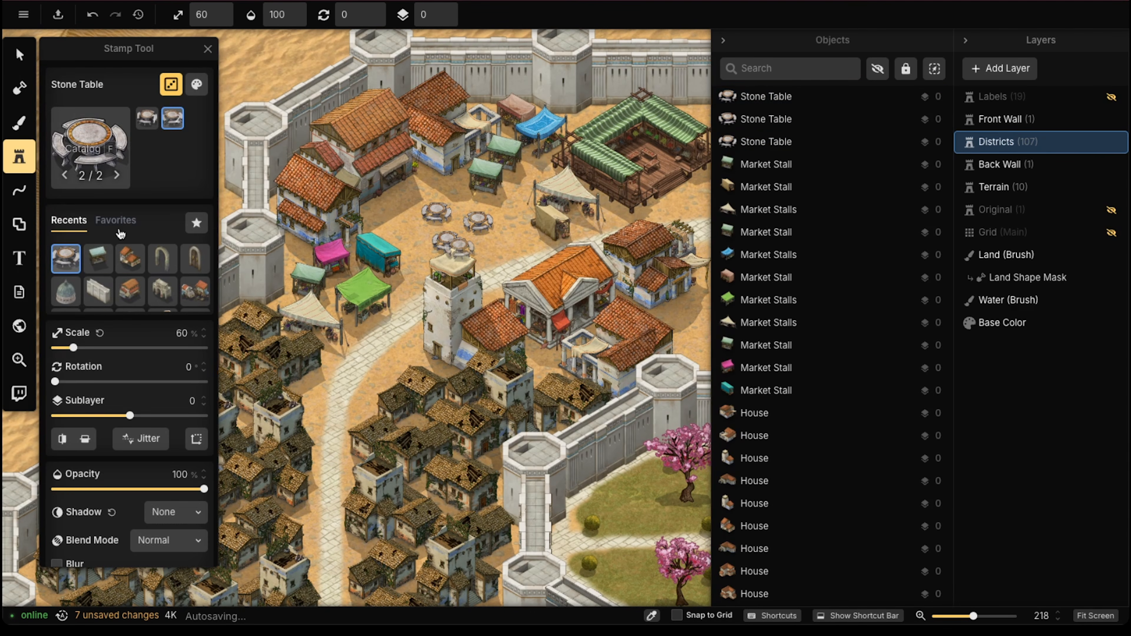
{"action": "left_click", "coordinate": [99, 259]}
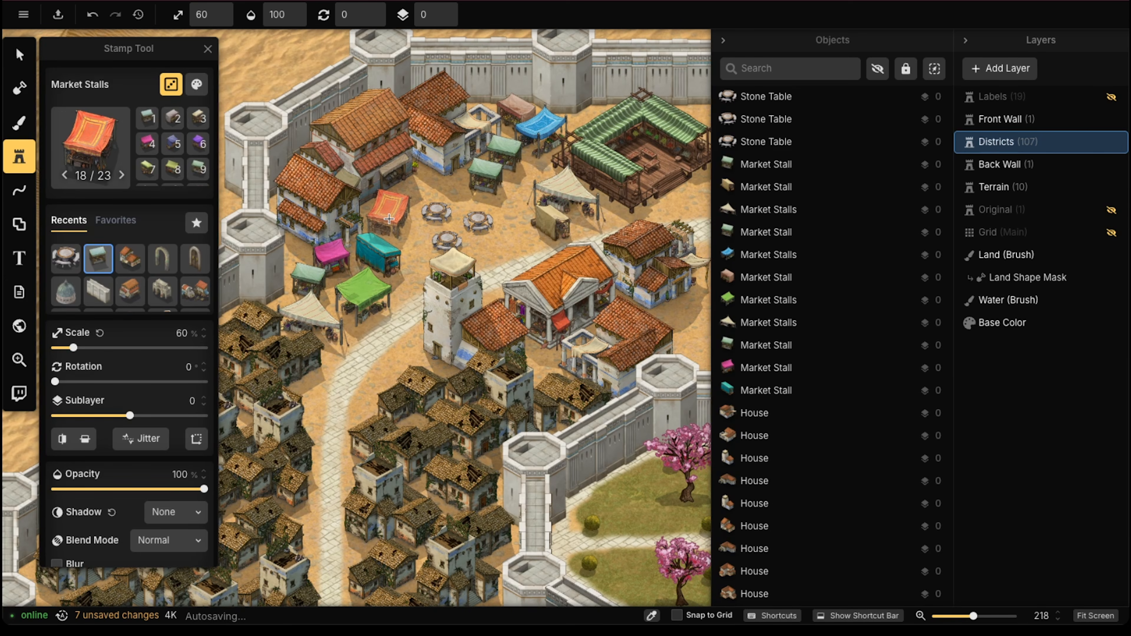
- Stamp orange and purple market stalls near the tables and among the houses by the gate
{"action": "left_click", "coordinate": [389, 218]}
{"action": "left_click", "coordinate": [520, 243]}
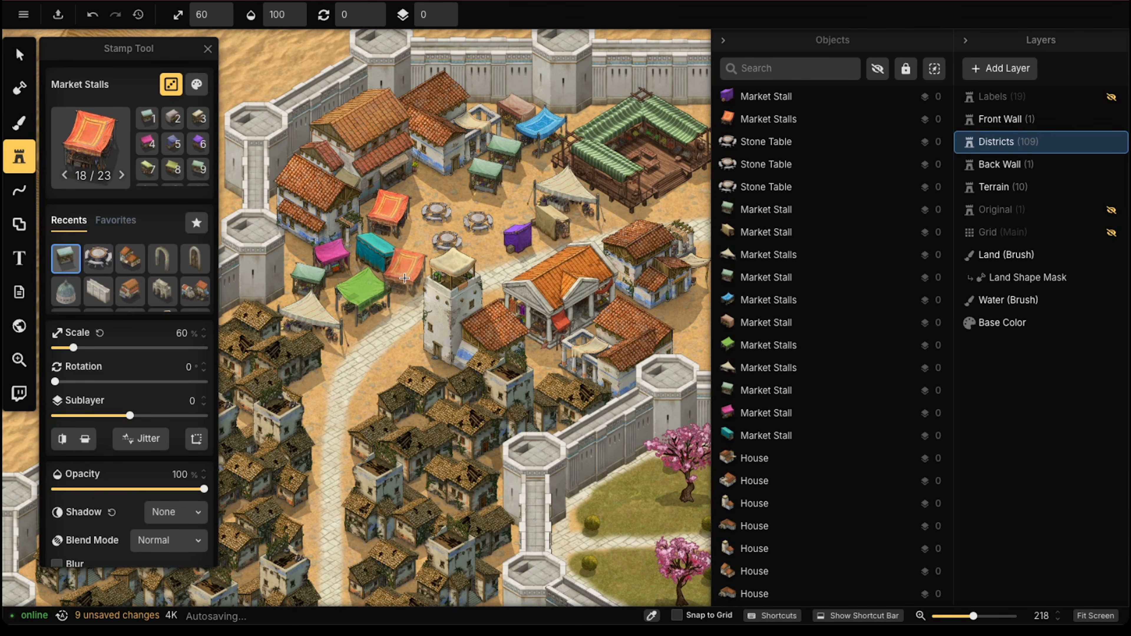
{"action": "scroll", "coordinate": [425, 263], "scroll_direction": "down", "scroll_amount": 3}
{"action": "left_click_drag", "start_coordinate": [503, 257], "coordinate": [311, 258]}
{"action": "left_click_drag", "start_coordinate": [633, 314], "coordinate": [534, 238]}
{"action": "left_click", "coordinate": [576, 271]}
{"action": "left_click_drag", "start_coordinate": [558, 338], "coordinate": [584, 294]}
{"action": "left_click_drag", "start_coordinate": [544, 363], "coordinate": [564, 341]}
{"action": "left_click", "coordinate": [562, 351]}
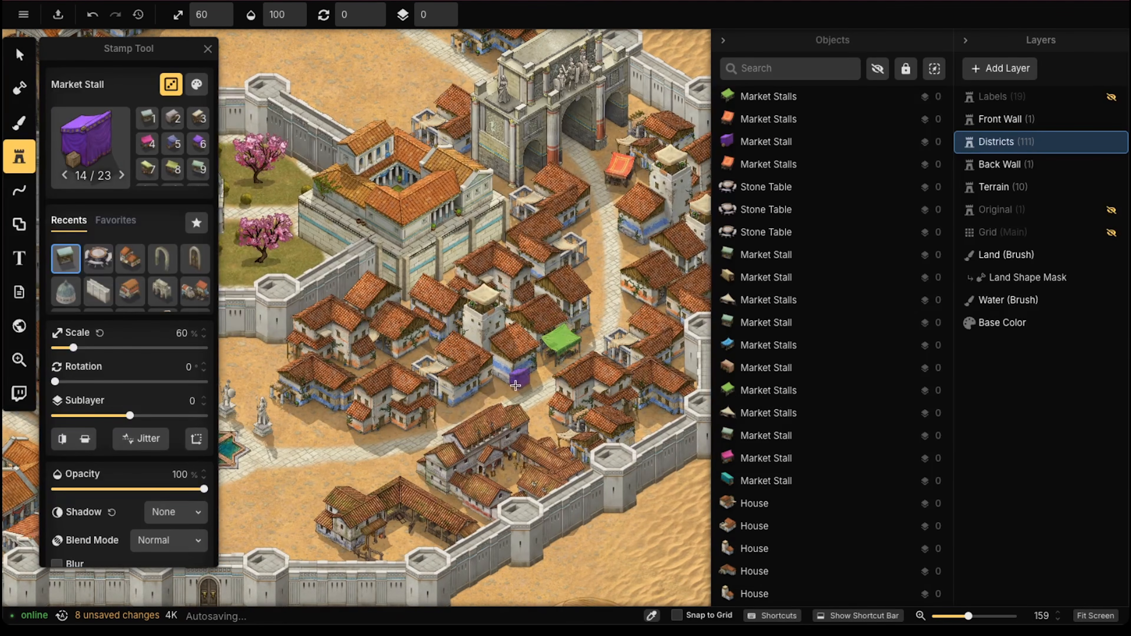
{"action": "left_click", "coordinate": [495, 391]}
- Add a green stall in the lower district, then undo the two misplaced stalls by the courtyard
{"action": "left_click_drag", "start_coordinate": [403, 439], "coordinate": [460, 417]}
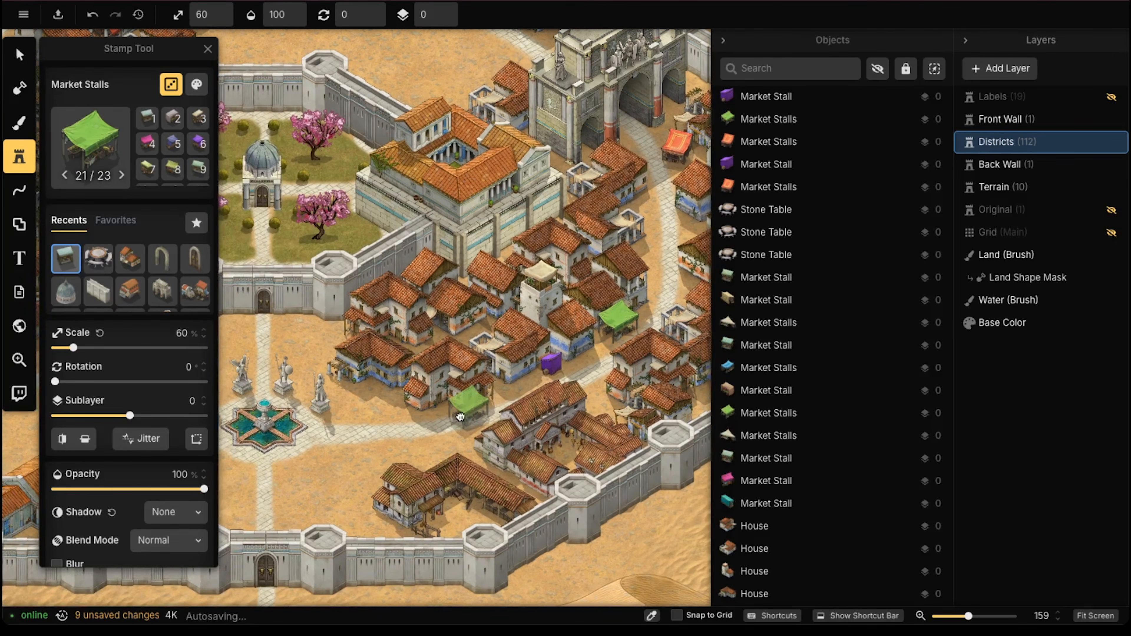
{"action": "left_click", "coordinate": [433, 453]}
{"action": "left_click_drag", "start_coordinate": [351, 422], "coordinate": [511, 373]}
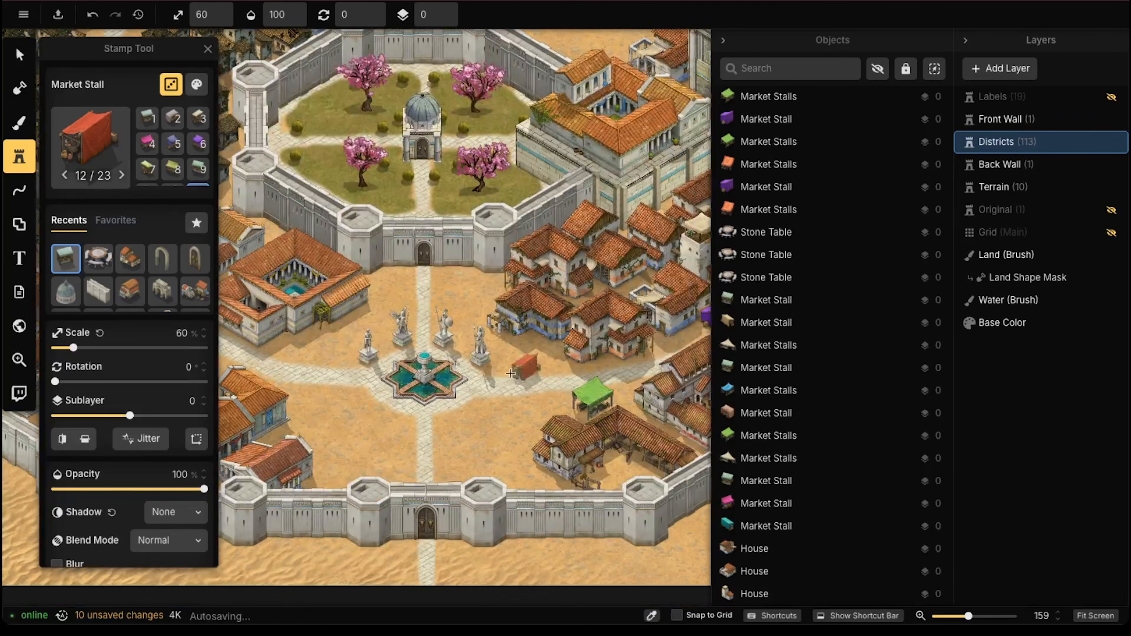
{"action": "left_click", "coordinate": [303, 344]}
{"action": "key", "text": "ctrl+z"}
{"action": "key", "text": "ctrl+z"}
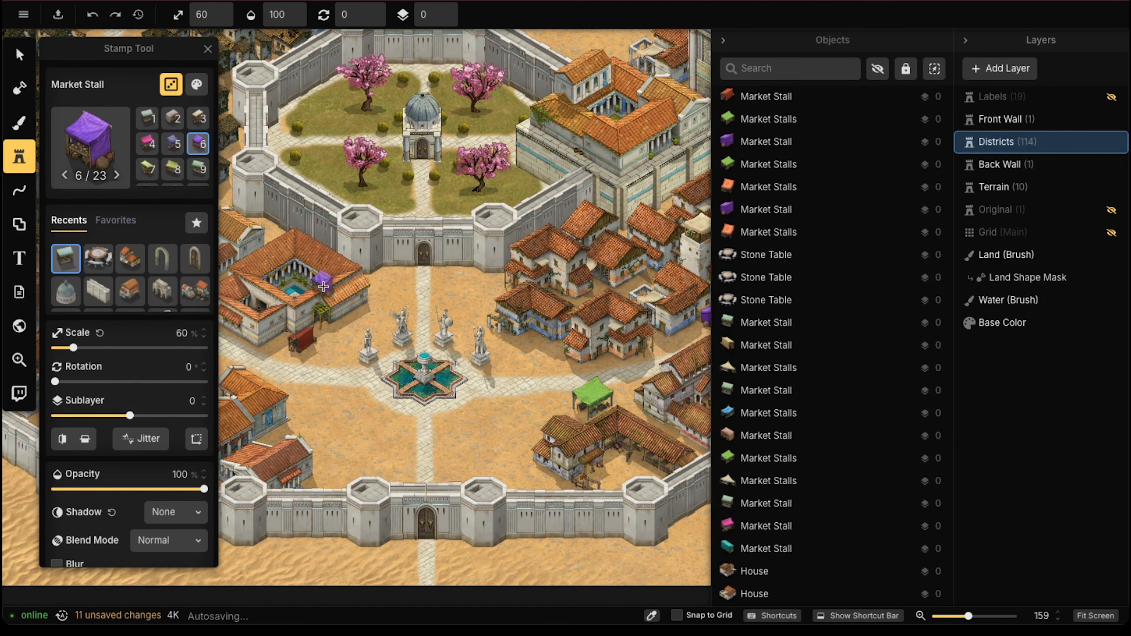
{"action": "key", "text": "bracketright"}
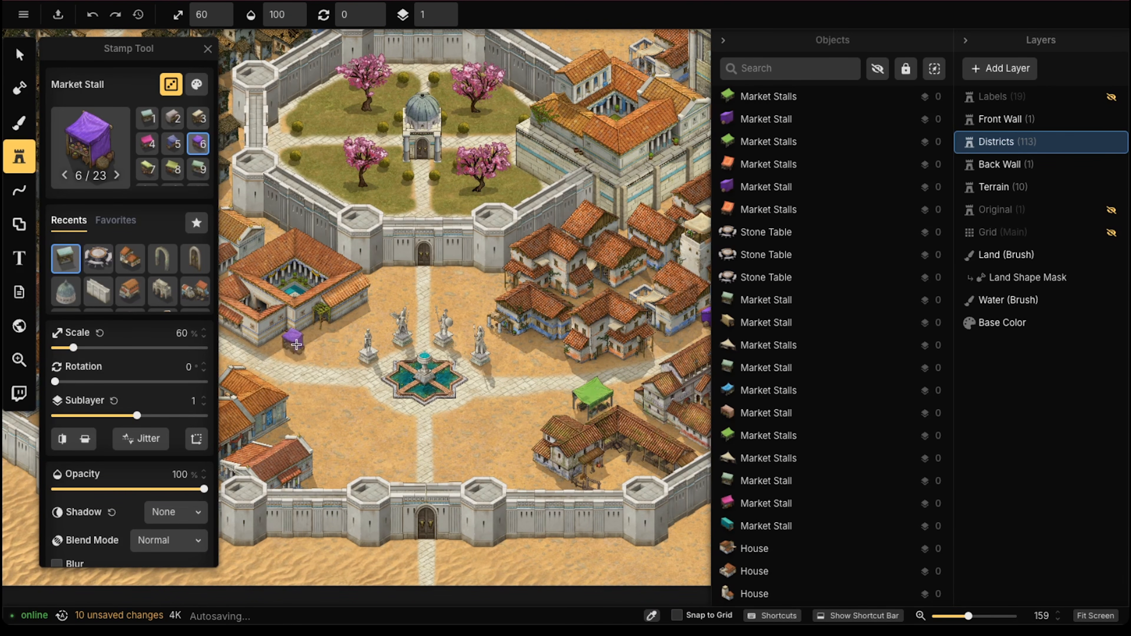
- Scatter purple, blue and green stalls around the fountain plaza, beside the statues, and north of it
{"action": "left_click", "coordinate": [307, 347]}
{"action": "left_click", "coordinate": [346, 334]}
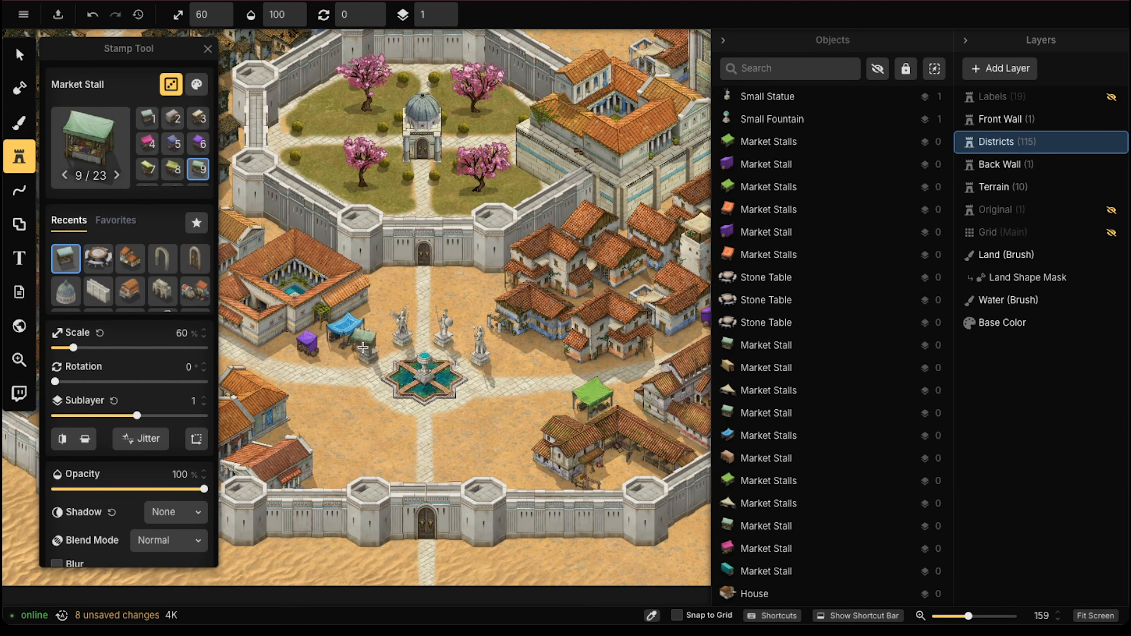
{"action": "left_click", "coordinate": [340, 358]}
{"action": "left_click", "coordinate": [394, 325]}
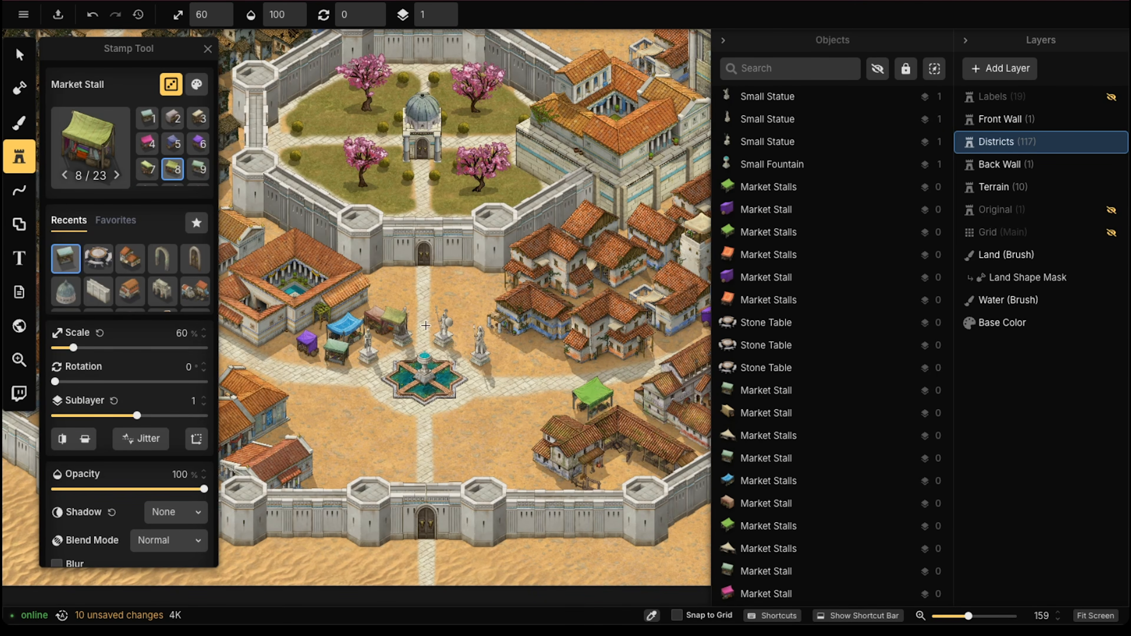
{"action": "left_click", "coordinate": [538, 351]}
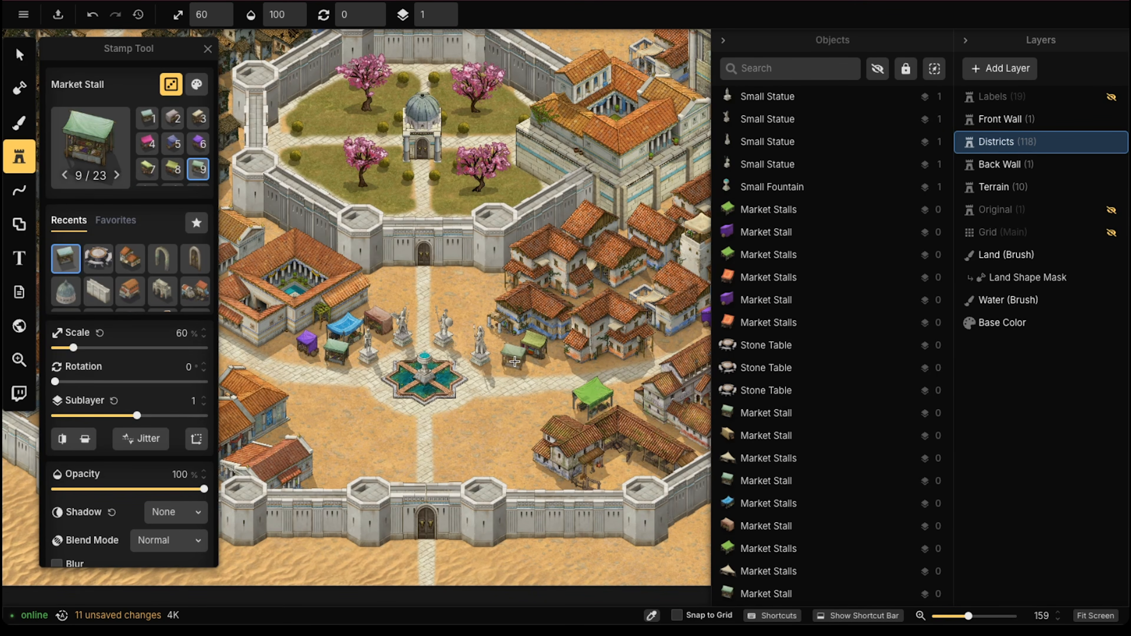
{"action": "left_click", "coordinate": [515, 361]}
{"action": "left_click", "coordinate": [381, 283]}
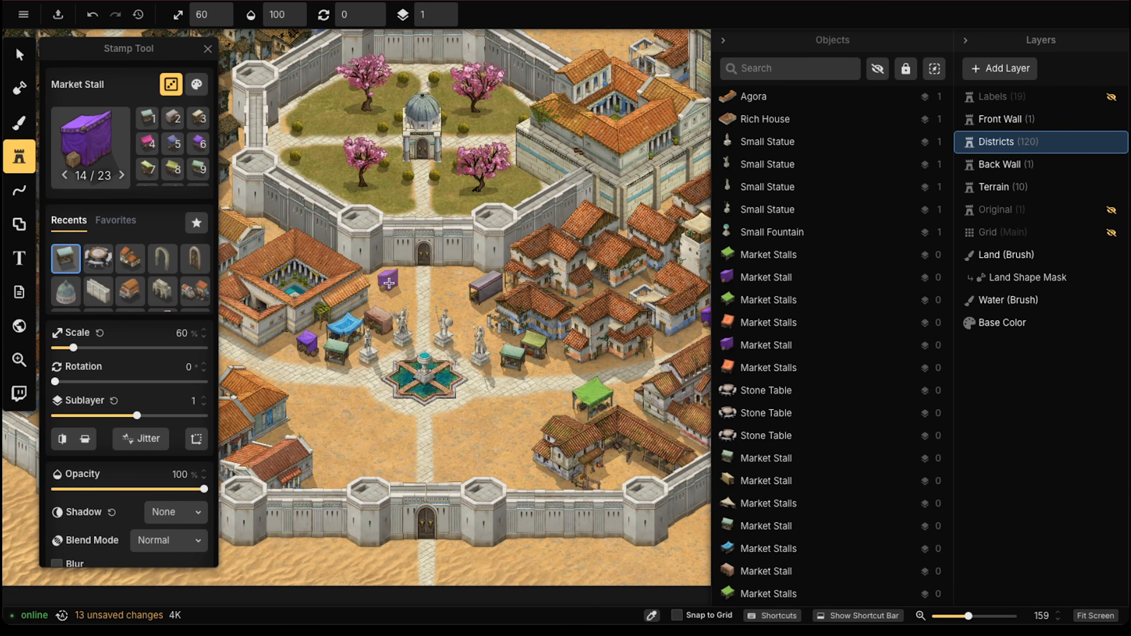
{"action": "left_click", "coordinate": [335, 234]}
- Stamp two market stalls in the western district
{"action": "scroll", "coordinate": [385, 149], "scroll_direction": "down", "scroll_amount": 5}
{"action": "scroll", "coordinate": [385, 148], "scroll_direction": "down", "scroll_amount": 3}
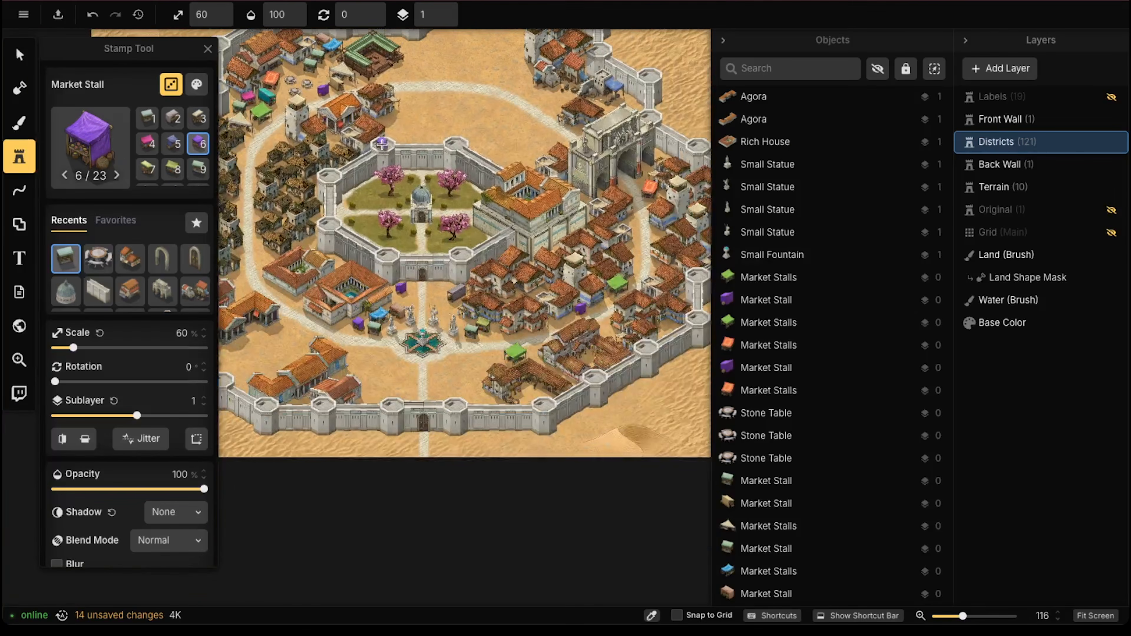
{"action": "scroll", "coordinate": [424, 169], "scroll_direction": "left", "scroll_amount": 5}
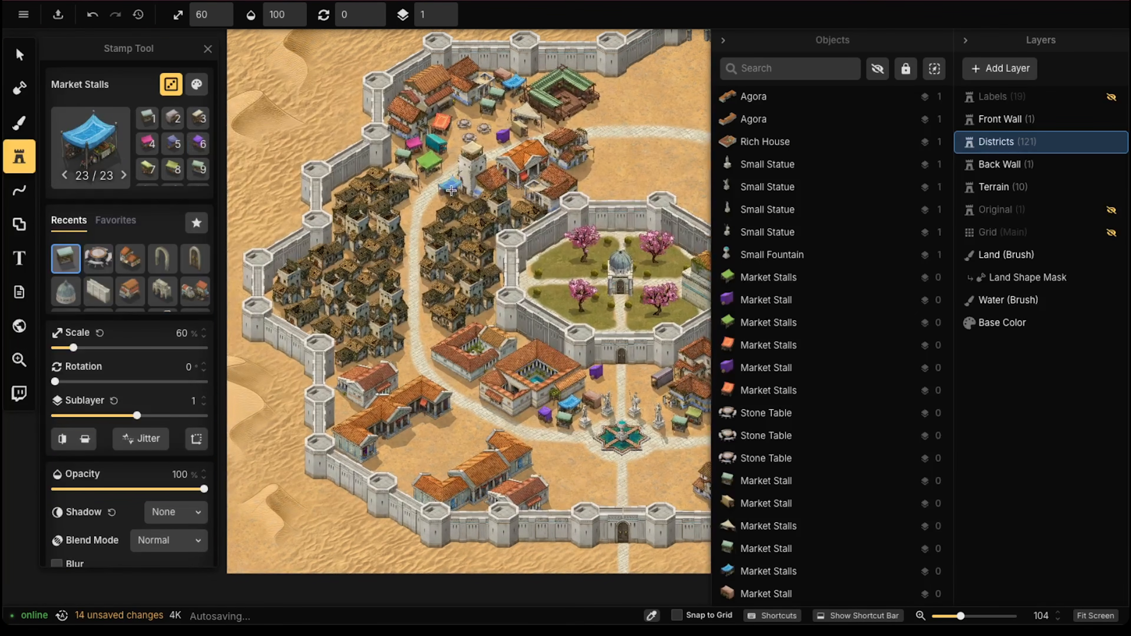
{"action": "left_click", "coordinate": [451, 191]}
{"action": "left_click", "coordinate": [440, 207]}
- Zoom out to review the whole walled city, checking the northern tower area
{"action": "scroll", "coordinate": [301, 132], "scroll_direction": "down", "scroll_amount": 1}
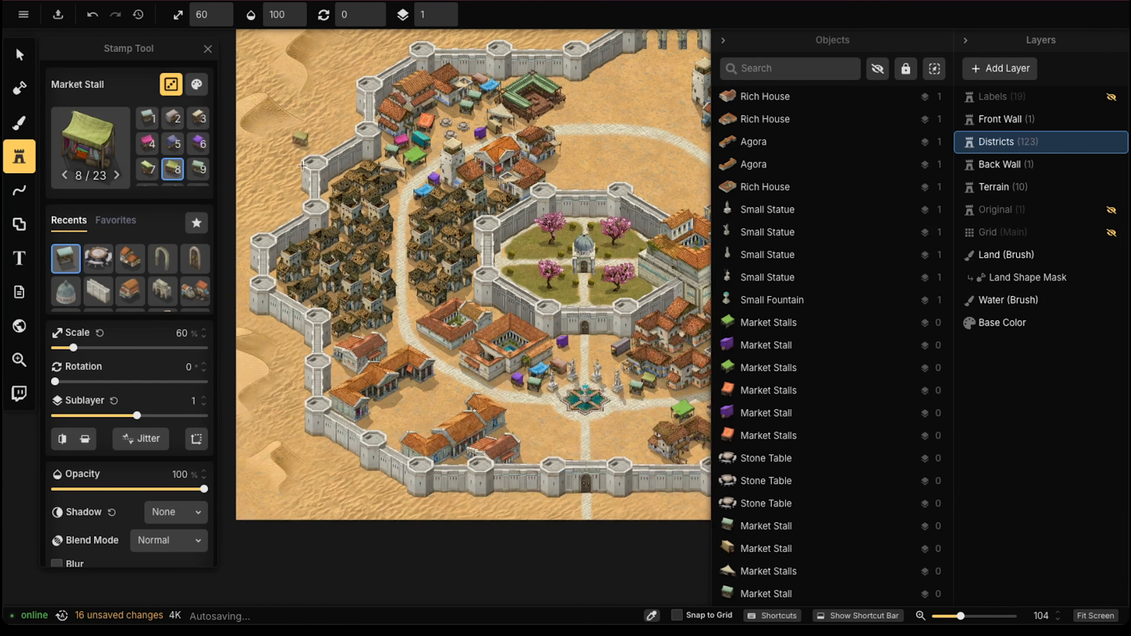
{"action": "scroll", "coordinate": [489, 304], "scroll_direction": "down", "scroll_amount": 3}
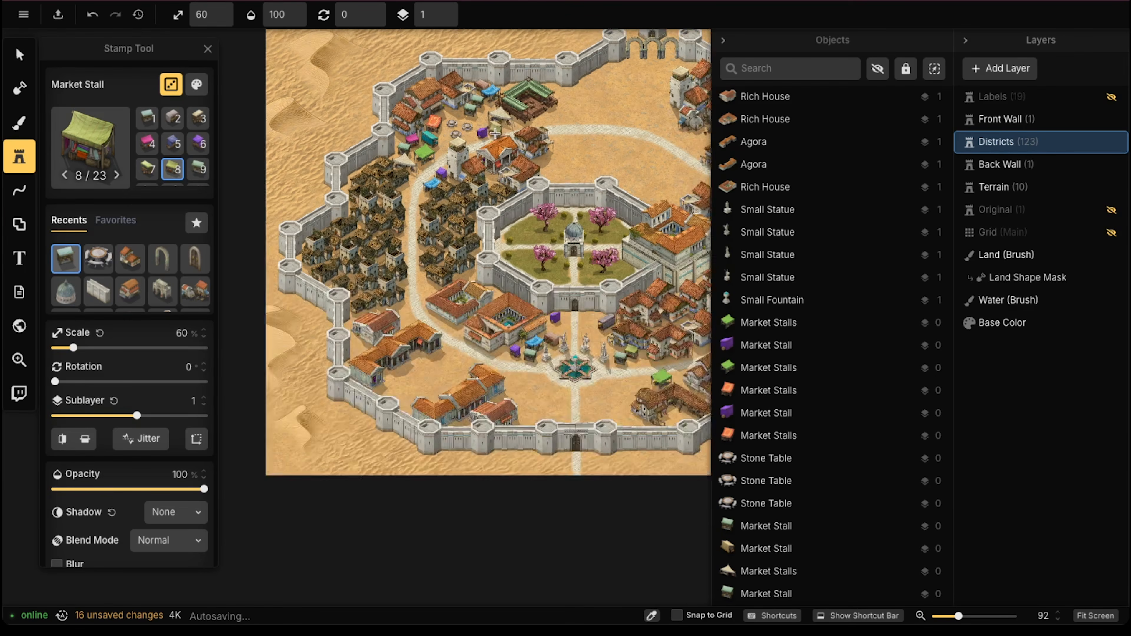
{"action": "left_click_drag", "start_coordinate": [488, 304], "coordinate": [542, 252]}
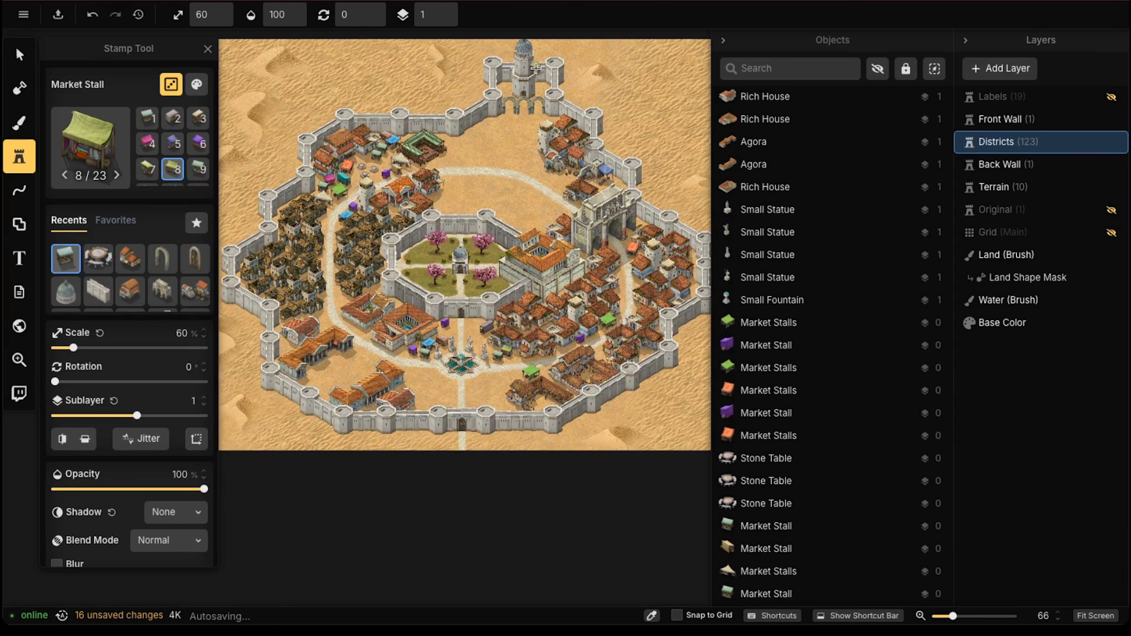
{"action": "scroll", "coordinate": [430, 159], "scroll_direction": "up", "scroll_amount": 2}
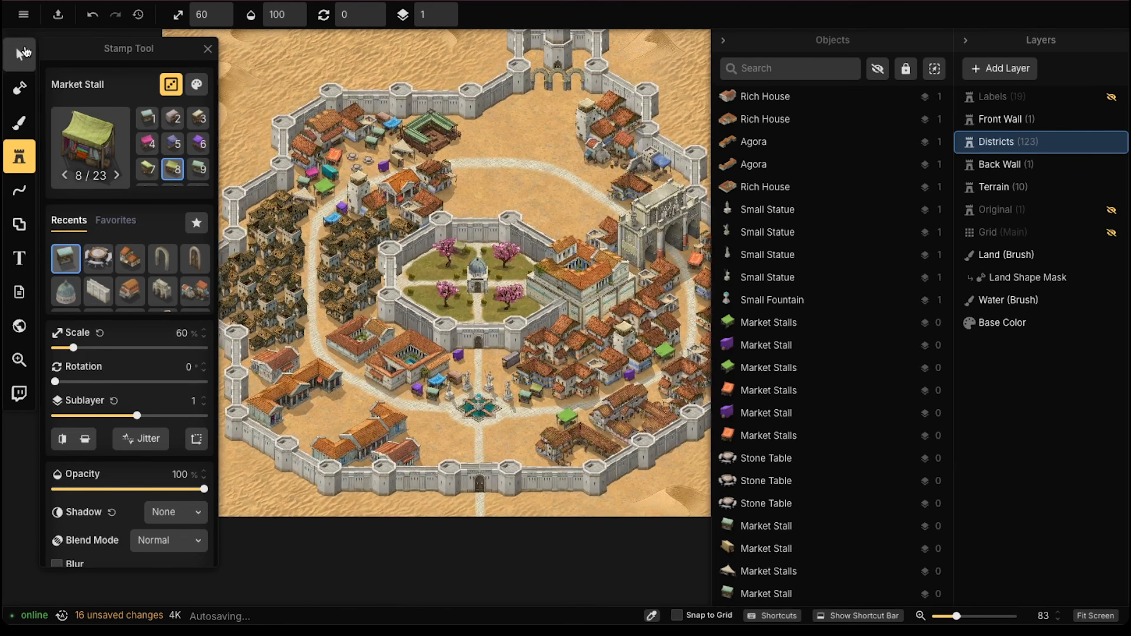
{"action": "left_click", "coordinate": [20, 52]}
{"action": "scroll", "coordinate": [456, 235], "scroll_direction": "up", "scroll_amount": 2}
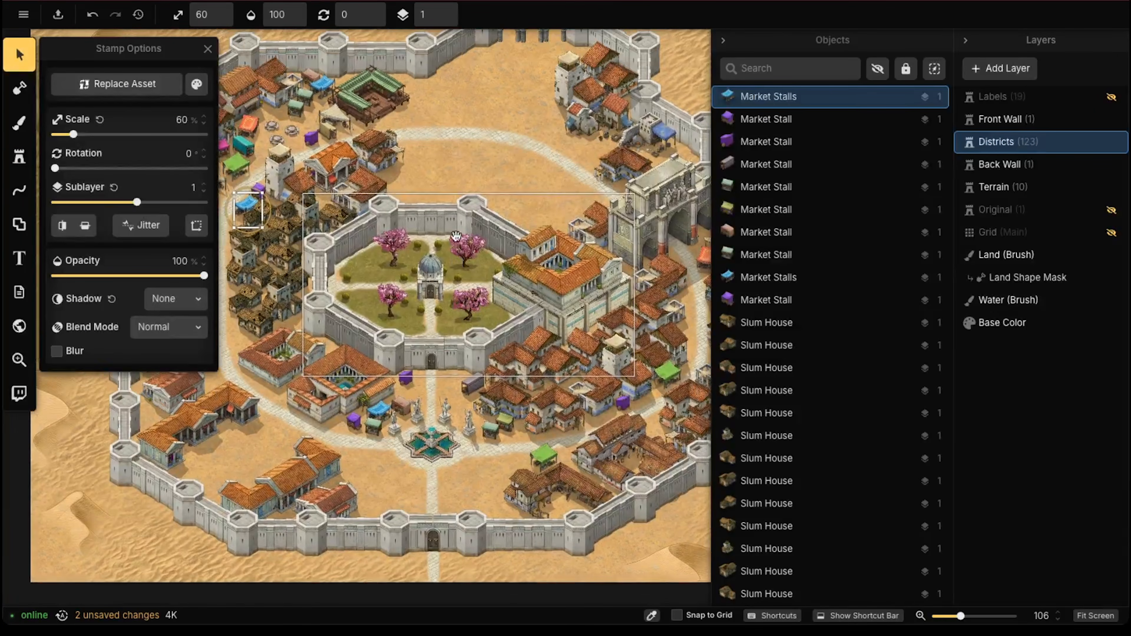
{"action": "left_click_drag", "start_coordinate": [456, 236], "coordinate": [424, 272]}
{"action": "left_click", "coordinate": [18, 156]}
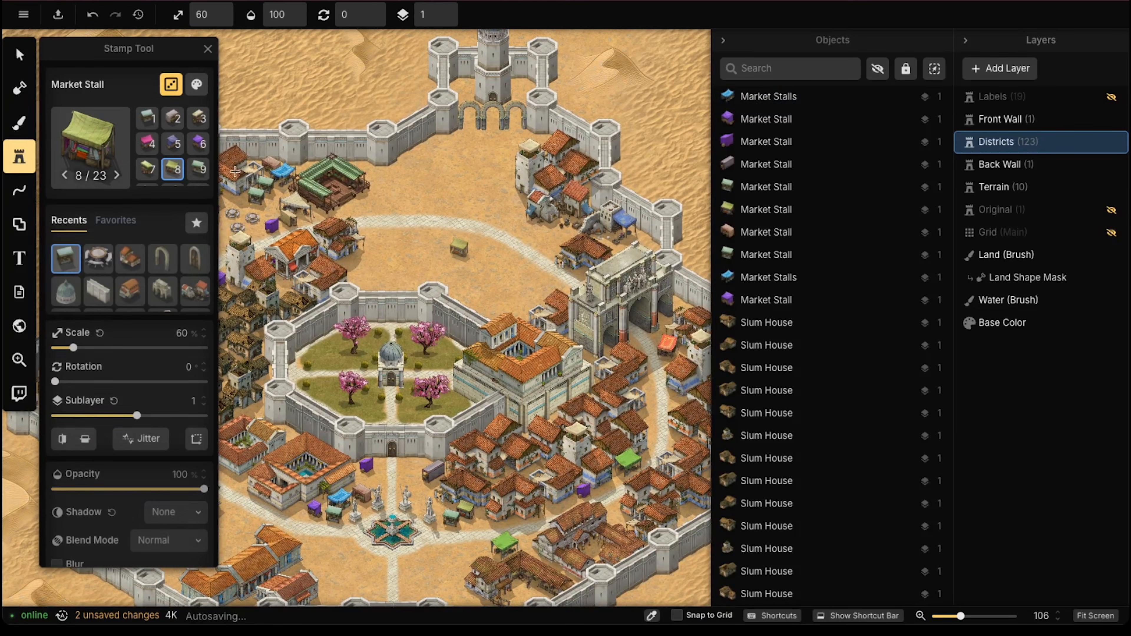
{"action": "scroll", "coordinate": [123, 273], "scroll_direction": "down", "scroll_amount": 3}
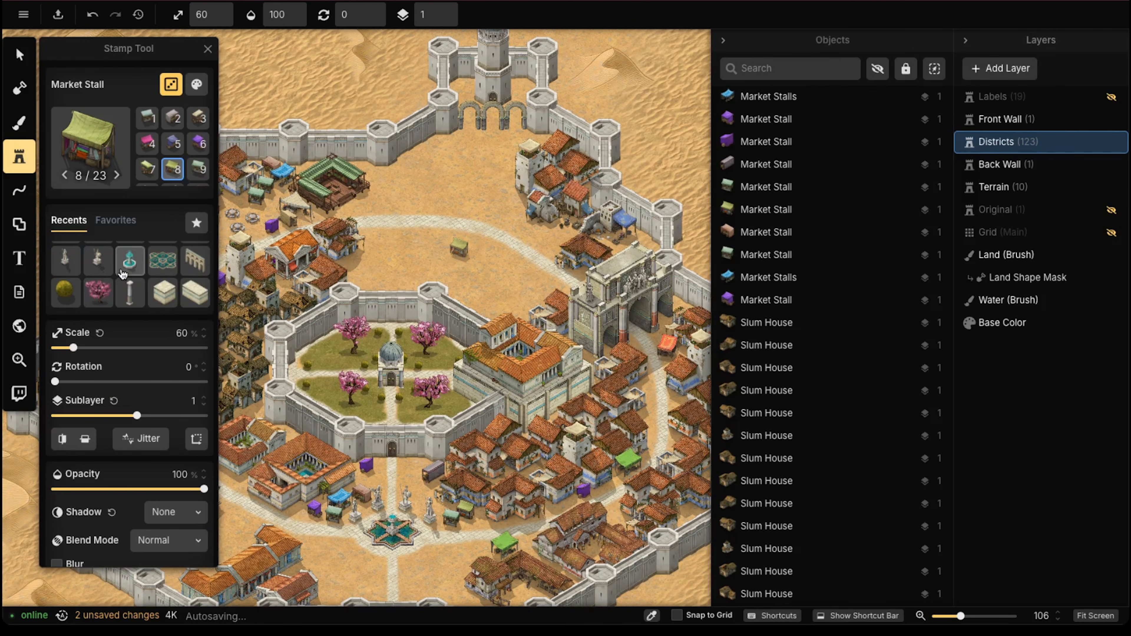
- Pick the stone Platform asset and stamp two platforms side by side
{"action": "left_click", "coordinate": [196, 294]}
{"action": "scroll", "coordinate": [319, 163], "scroll_direction": "up", "scroll_amount": 5}
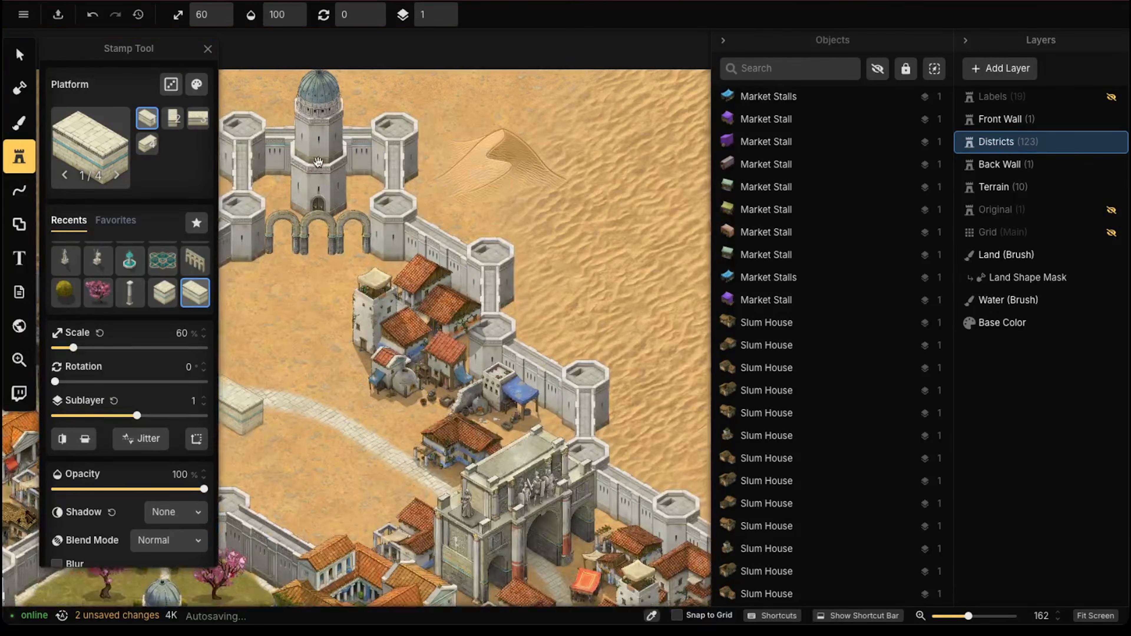
{"action": "scroll", "coordinate": [318, 162], "scroll_direction": "right", "scroll_amount": 5}
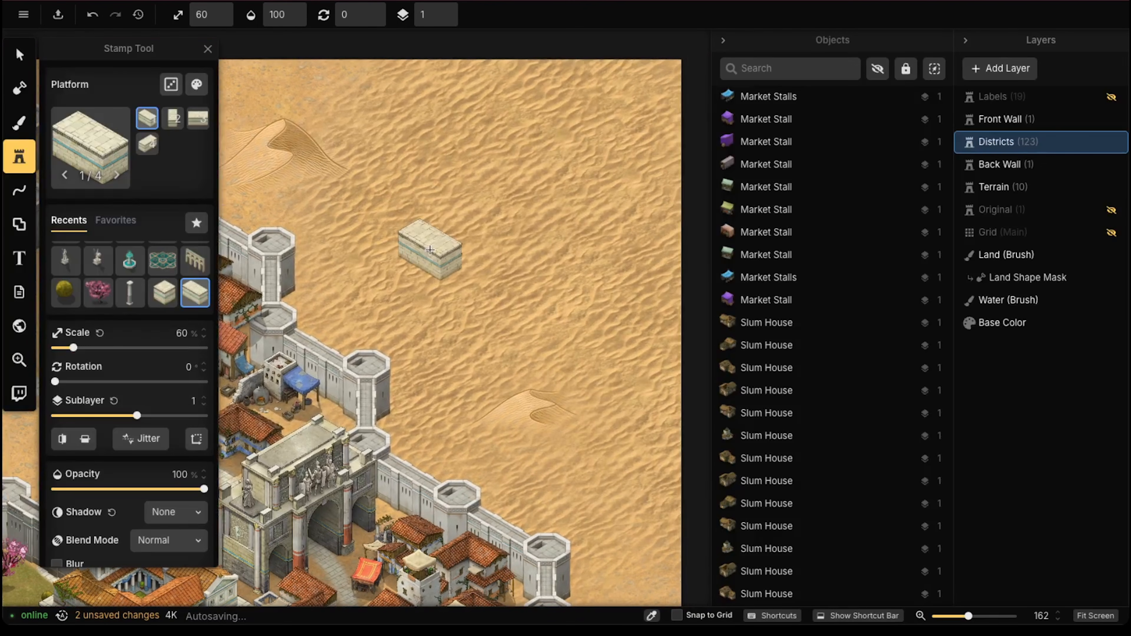
{"action": "left_click", "coordinate": [430, 250]}
{"action": "left_click", "coordinate": [454, 236]}
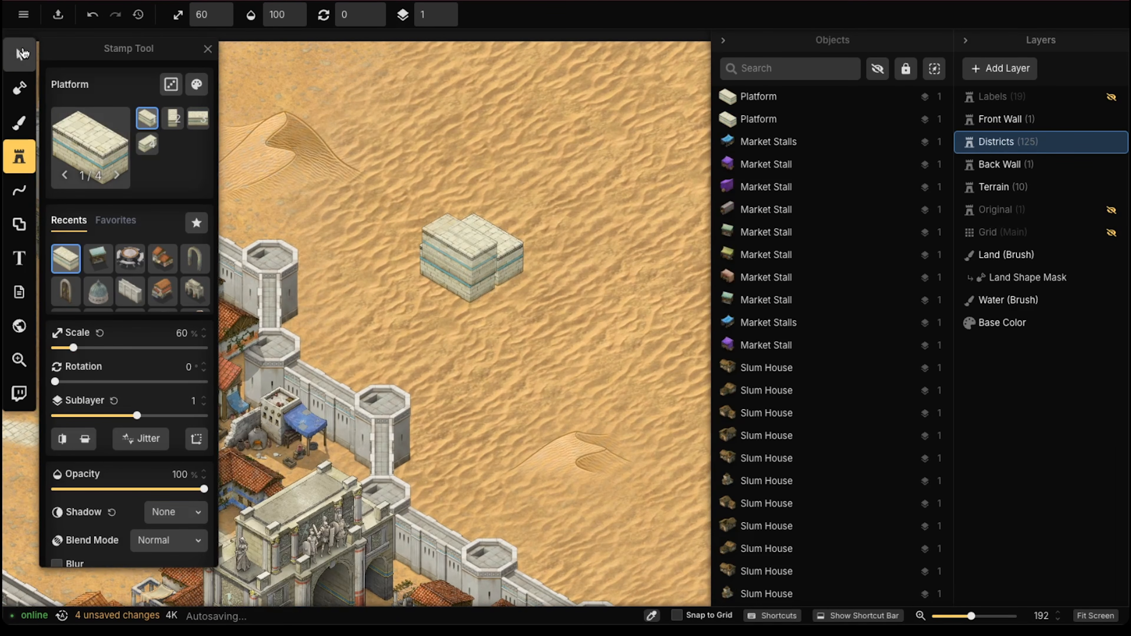
- Duplicate a platform into a third block, then paste copies of all three stacked on top
{"action": "left_click", "coordinate": [22, 53]}
{"action": "left_click", "coordinate": [512, 252]}
{"action": "scroll", "coordinate": [519, 253], "scroll_direction": "up", "scroll_amount": 4}
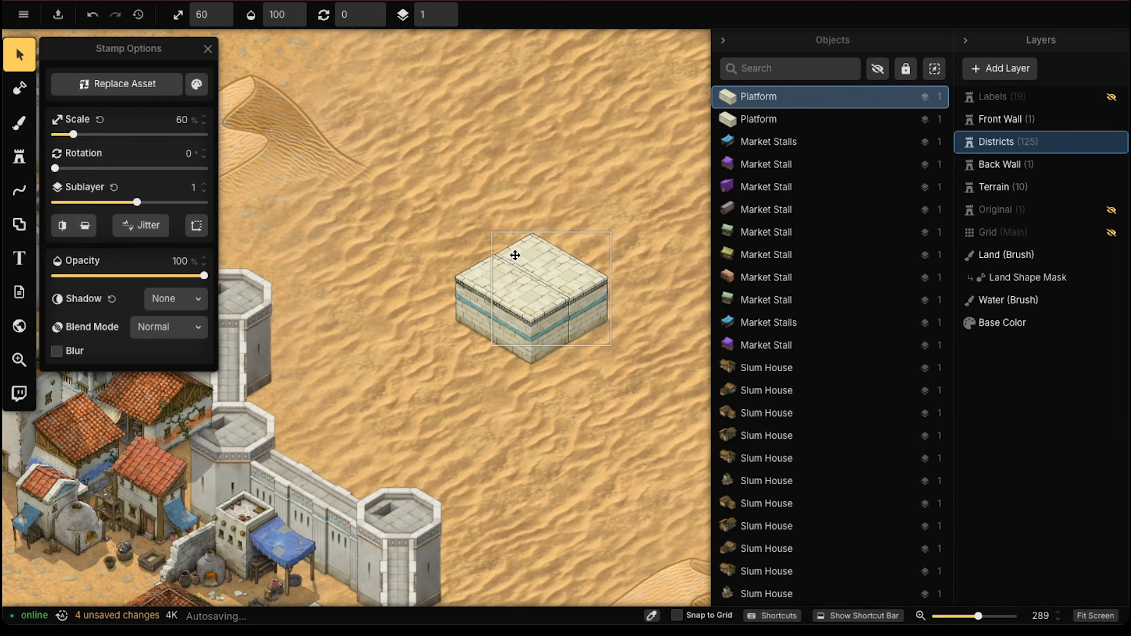
{"action": "key", "text": "ctrl+v"}
{"action": "mouse_move", "coordinate": [485, 319]}
{"action": "left_mouse_down"}
{"action": "mouse_move", "coordinate": [457, 331]}
{"action": "mouse_move", "coordinate": [475, 327]}
{"action": "left_mouse_up"}
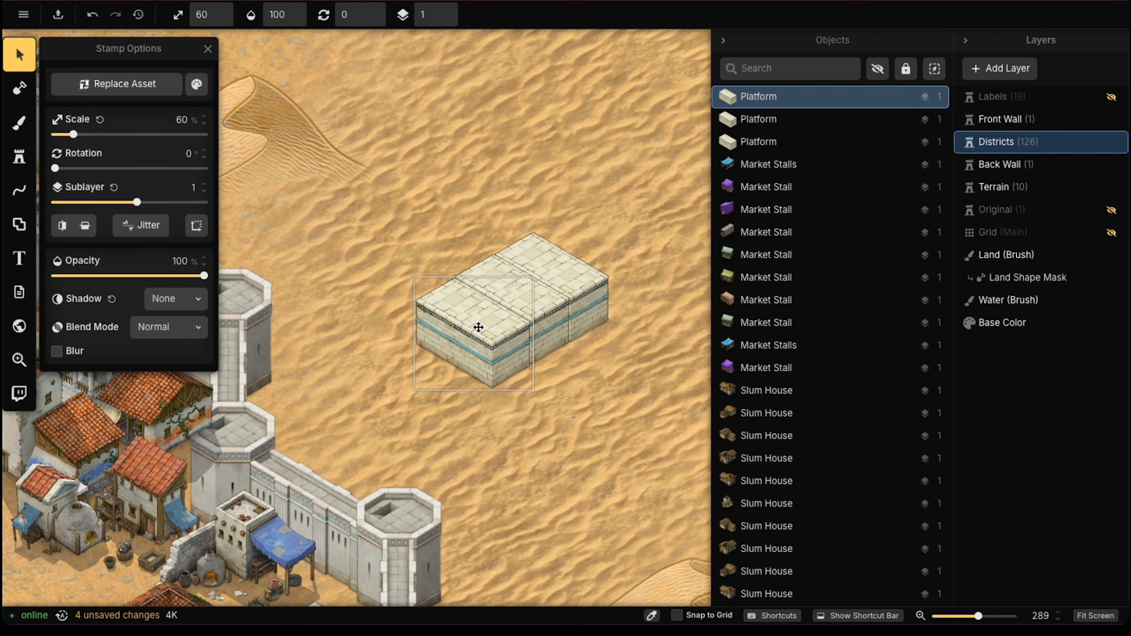
{"action": "left_click_drag", "start_coordinate": [479, 325], "coordinate": [480, 325]}
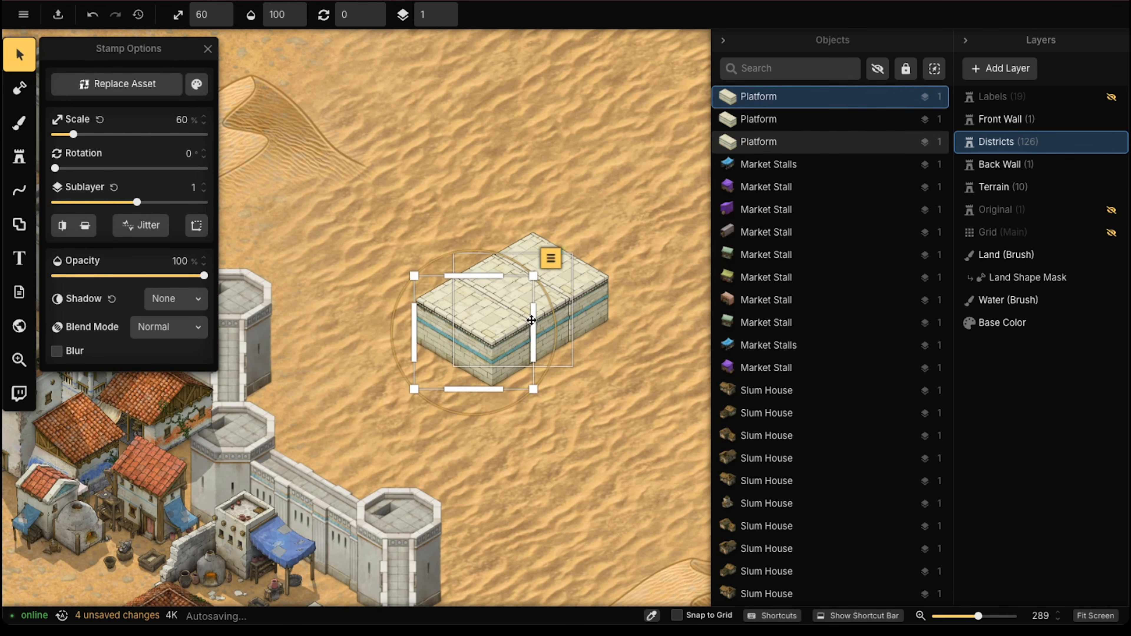
{"action": "left_click", "coordinate": [560, 288], "text": "shift"}
{"action": "left_click", "coordinate": [538, 289], "text": "shift"}
{"action": "key", "text": "ctrl+v"}
{"action": "left_click_drag", "start_coordinate": [588, 366], "coordinate": [554, 334]}
{"action": "key", "text": "Escape"}
- Copy three platforms from the stack and place the duplicates down-left of it
{"action": "scroll", "coordinate": [513, 299], "scroll_direction": "down", "scroll_amount": 3}
{"action": "left_click_drag", "start_coordinate": [462, 222], "coordinate": [591, 369]}
{"action": "scroll", "coordinate": [568, 355], "scroll_direction": "down", "scroll_amount": 1}
{"action": "left_click_drag", "start_coordinate": [560, 334], "coordinate": [365, 483]}
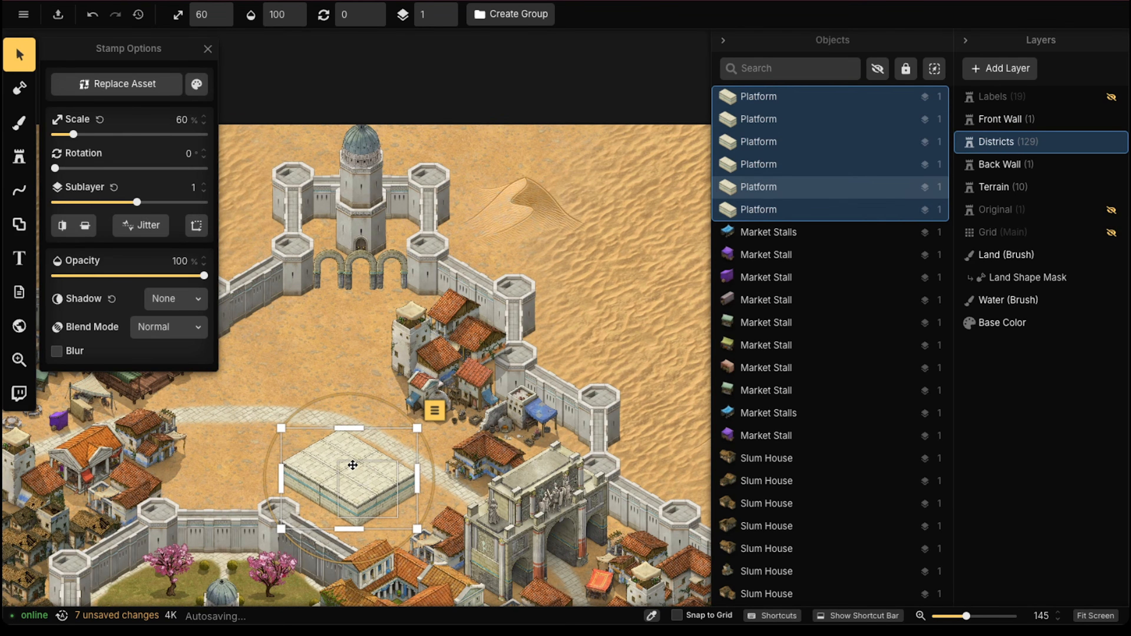
{"action": "scroll", "coordinate": [472, 397], "scroll_direction": "up", "scroll_amount": 4}
{"action": "left_click", "coordinate": [479, 399]}
{"action": "left_click", "coordinate": [502, 379], "text": "shift"}
{"action": "key", "text": "ctrl+c"}
{"action": "key", "text": "ctrl+v"}
{"action": "left_click_drag", "start_coordinate": [424, 323], "coordinate": [386, 355]}
{"action": "key", "text": "Escape"}
- Paste two more copies of a single platform block and nudge four blocks up-left into place
{"action": "left_click", "coordinate": [388, 386]}
{"action": "key", "text": "ctrl+c"}
{"action": "key", "text": "ctrl+v"}
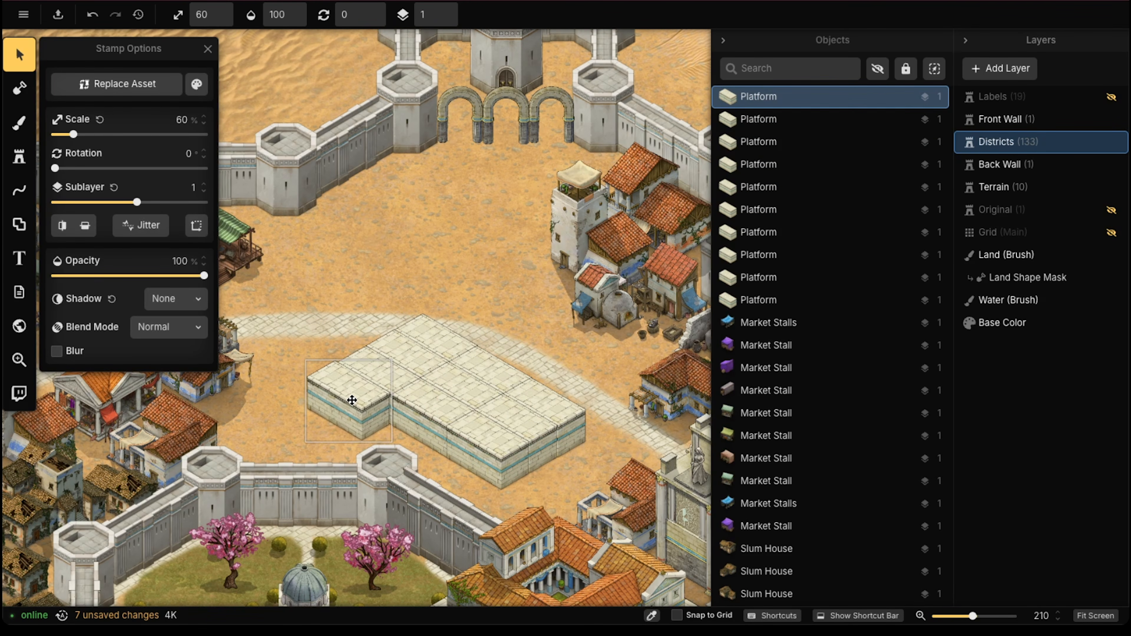
{"action": "key", "text": "ctrl+v"}
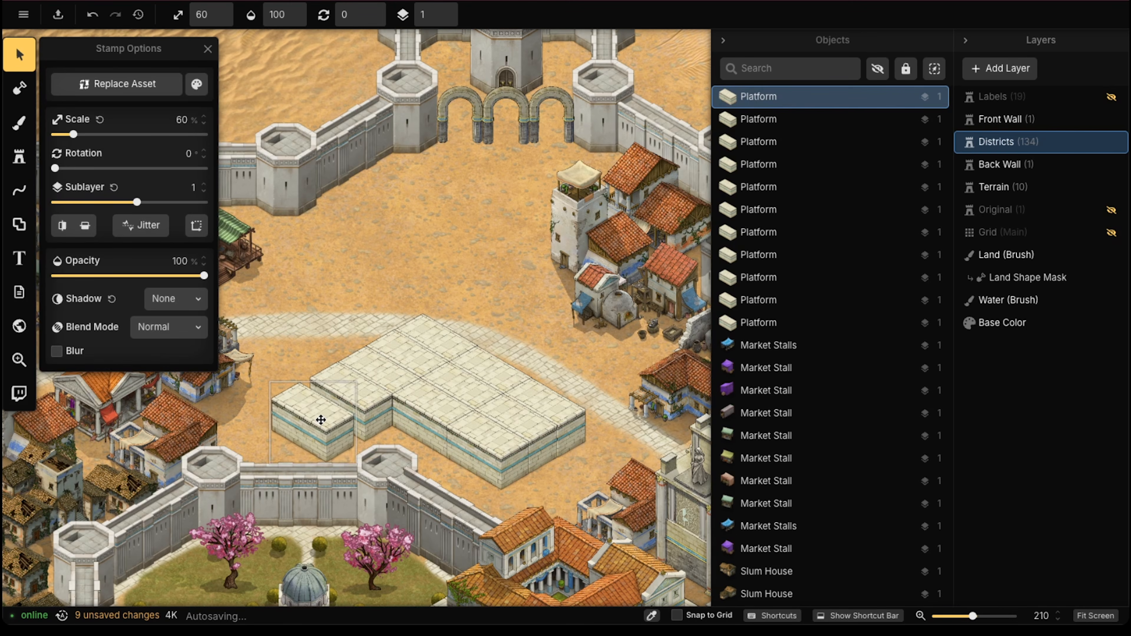
{"action": "key", "text": "Escape"}
{"action": "left_click_drag", "start_coordinate": [318, 310], "coordinate": [550, 451]}
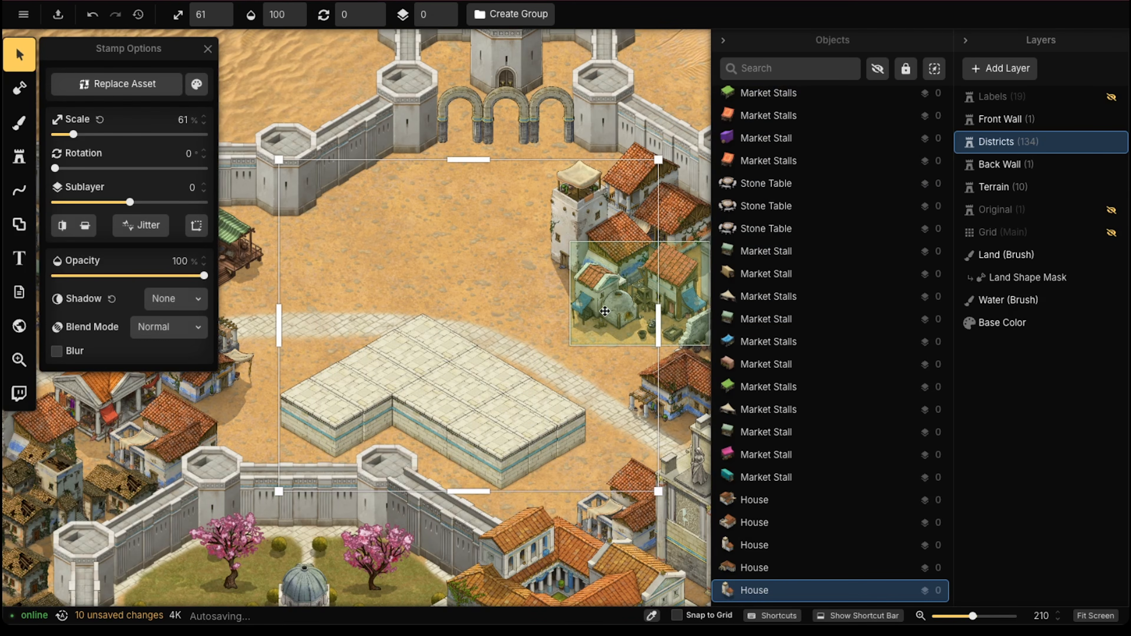
{"action": "left_click_drag", "start_coordinate": [428, 407], "coordinate": [419, 402]}
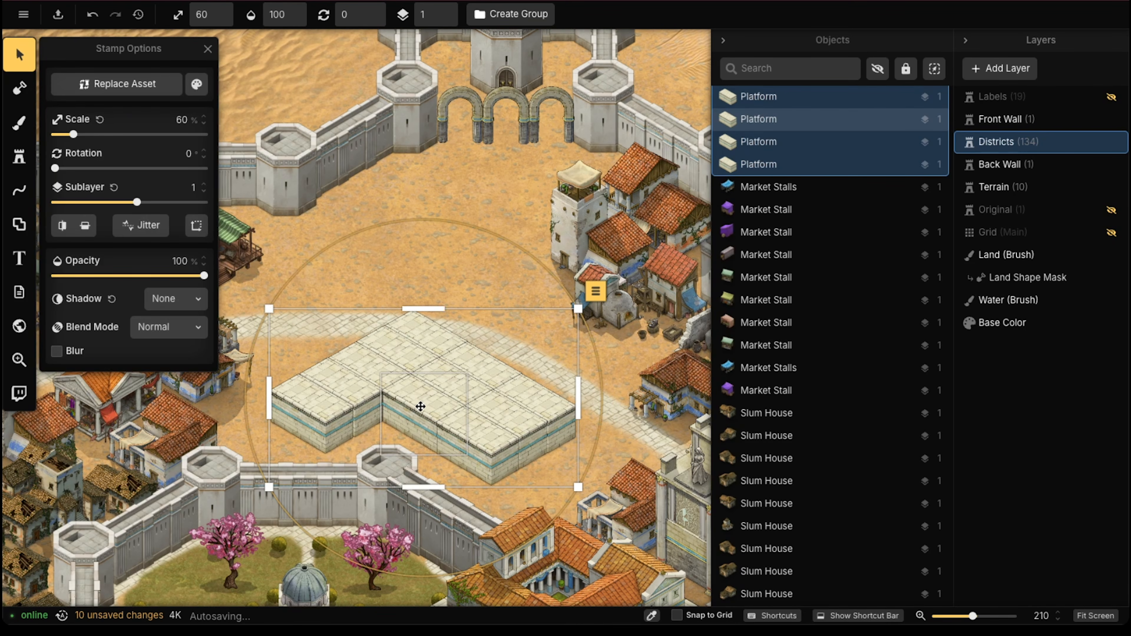
{"action": "key", "text": "Escape"}
- Copy three front platform blocks and line the pasted copies up to complete the L shape
{"action": "left_click_drag", "start_coordinate": [523, 434], "coordinate": [480, 321]}
{"action": "scroll", "coordinate": [480, 321], "scroll_direction": "down", "scroll_amount": 2}
{"action": "left_click", "coordinate": [449, 329]}
{"action": "left_click", "coordinate": [480, 319], "text": "shift"}
{"action": "left_click", "coordinate": [510, 310], "text": "shift"}
{"action": "key", "text": "ctrl+c"}
{"action": "key", "text": "ctrl+v"}
{"action": "left_click_drag", "start_coordinate": [523, 351], "coordinate": [496, 334]}
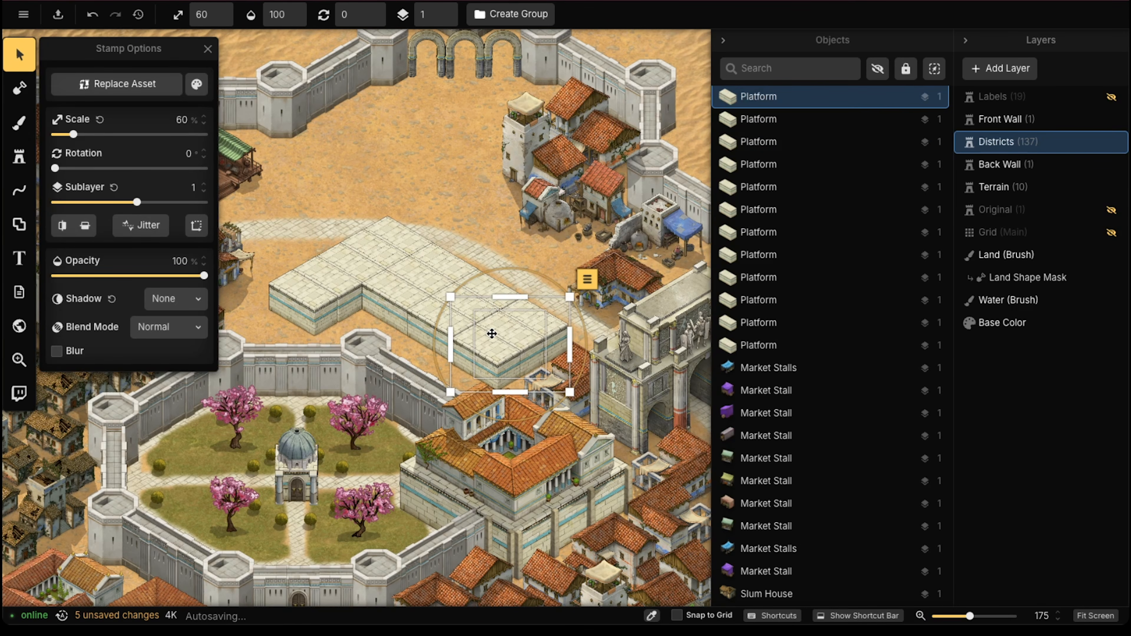
{"action": "key", "text": "Escape"}
- Select all Platform stamps via 'All Stamps like this' and create a group from them
{"action": "left_click", "coordinate": [490, 289]}
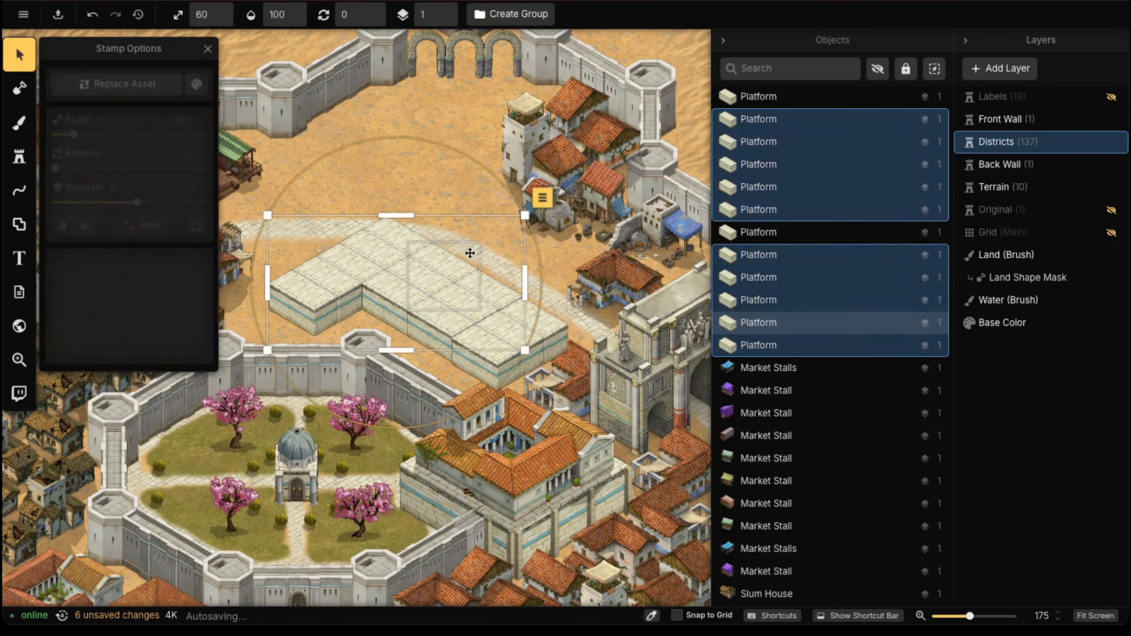
{"action": "right_click", "coordinate": [533, 270]}
{"action": "mouse_move", "coordinate": [557, 284]}
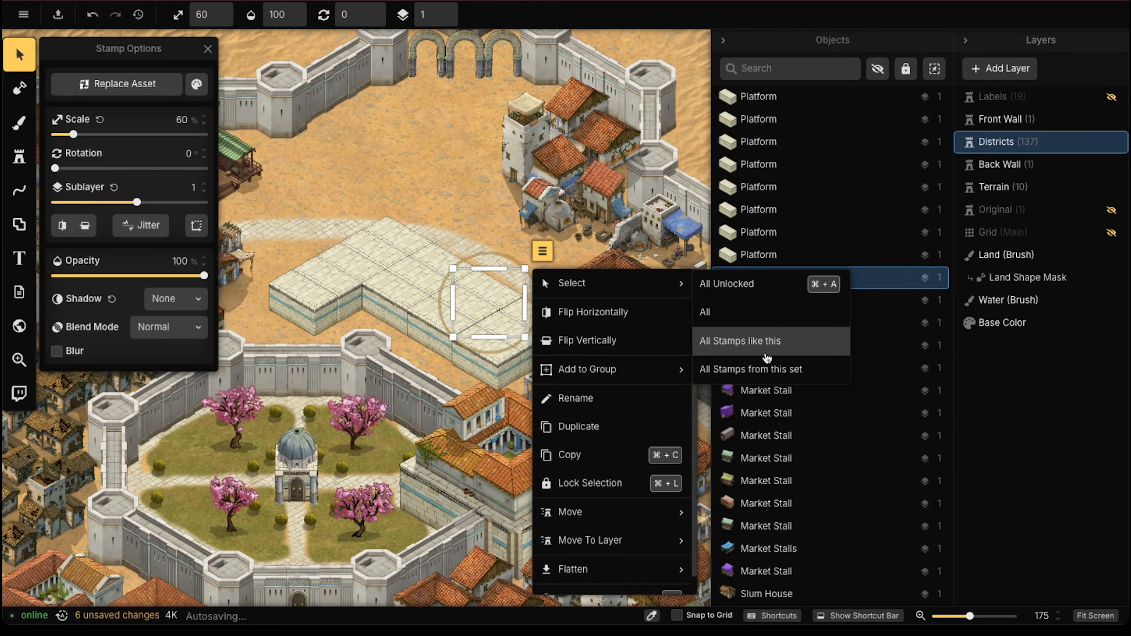
{"action": "left_click", "coordinate": [766, 341]}
{"action": "left_click", "coordinate": [510, 14]}
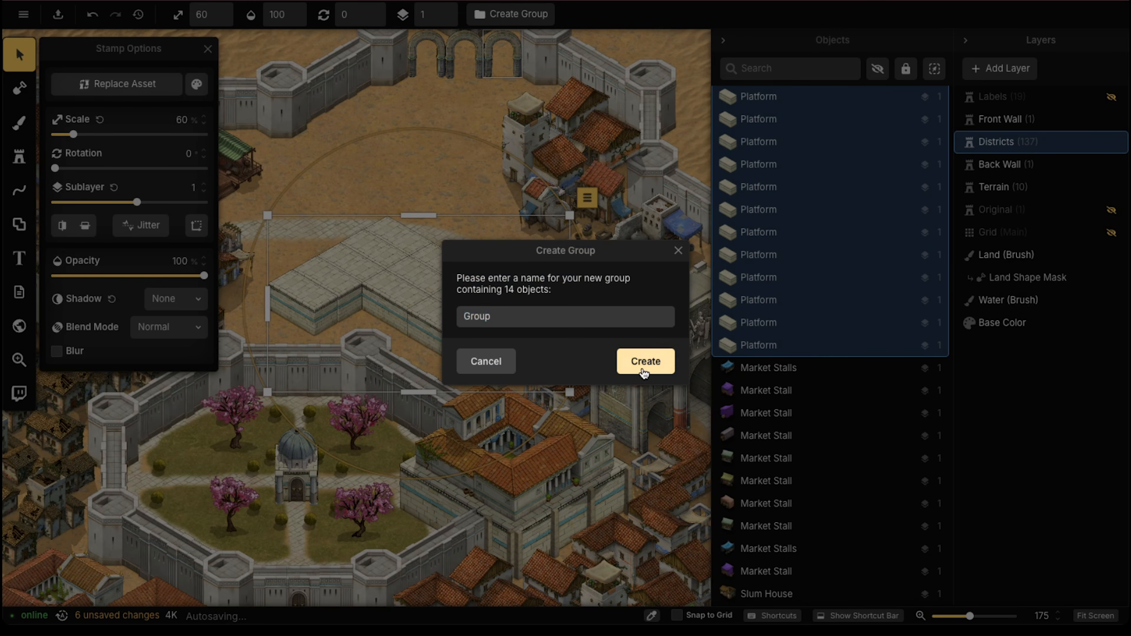
{"action": "left_click", "coordinate": [644, 370]}
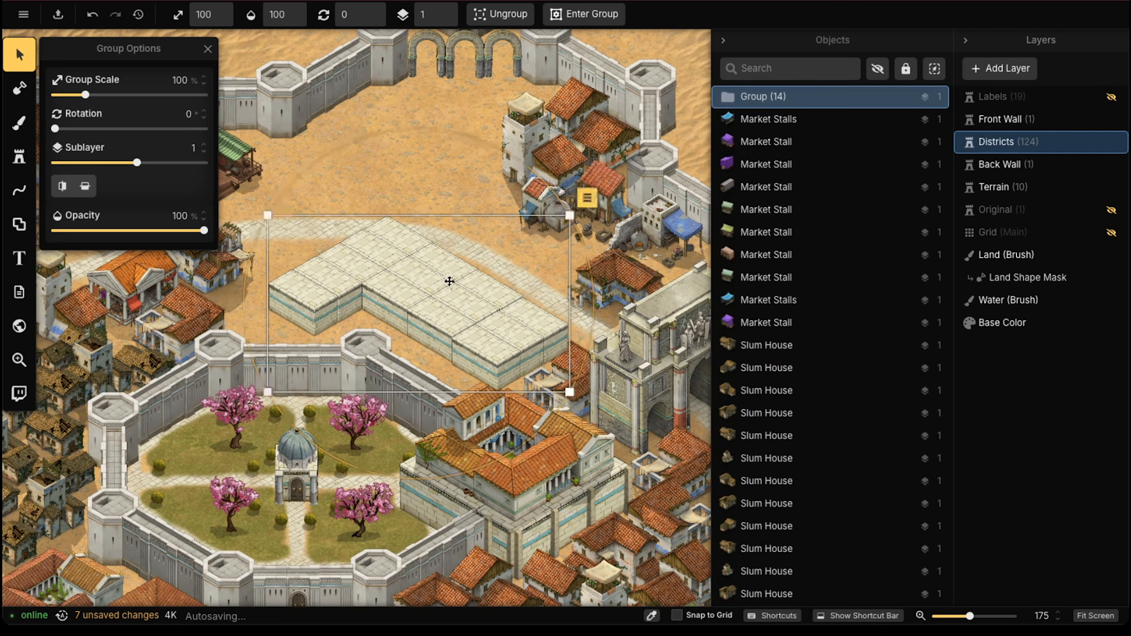
- Lower the platform group to sublayer -1 and enter the group for editing
{"action": "left_click", "coordinate": [445, 20]}
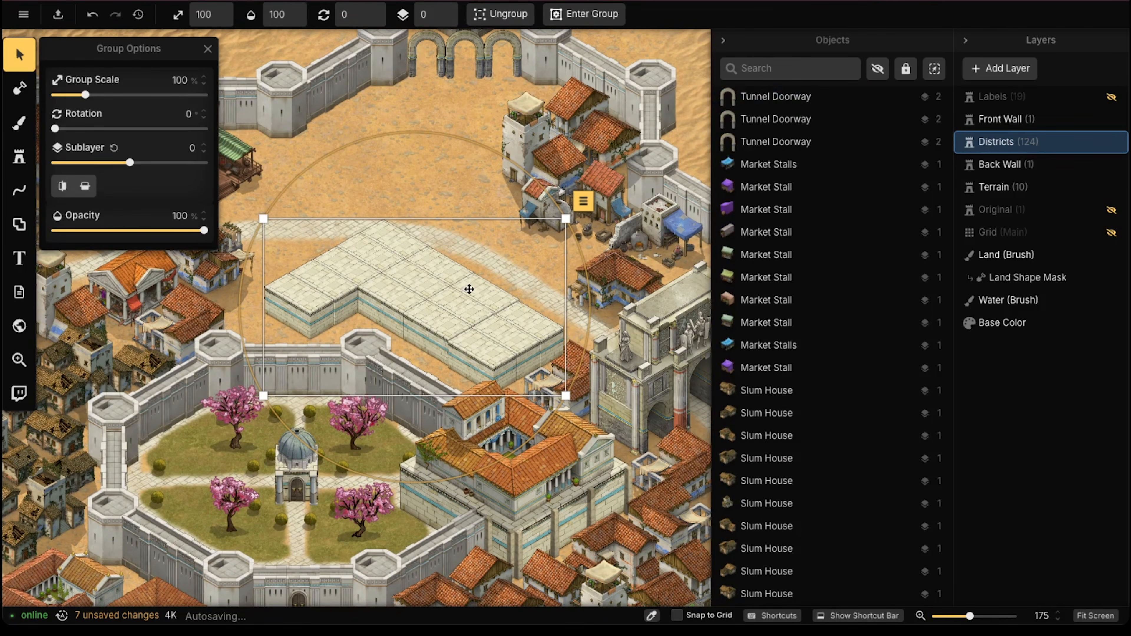
{"action": "left_click", "coordinate": [444, 20]}
{"action": "left_click", "coordinate": [481, 337]}
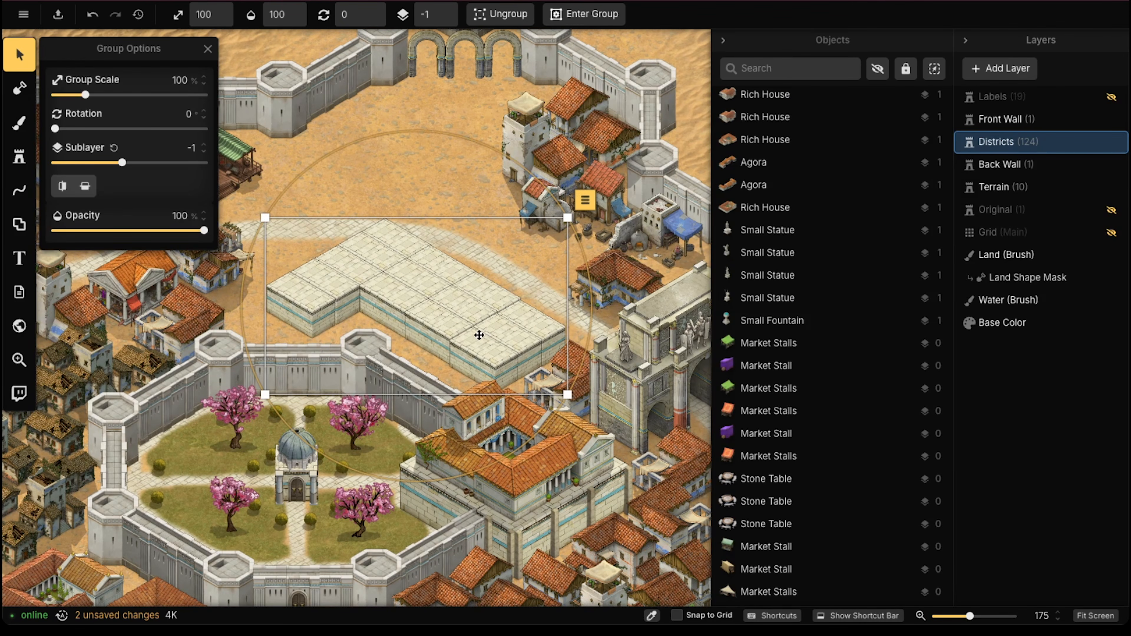
{"action": "scroll", "coordinate": [459, 333], "scroll_direction": "down", "scroll_amount": 2}
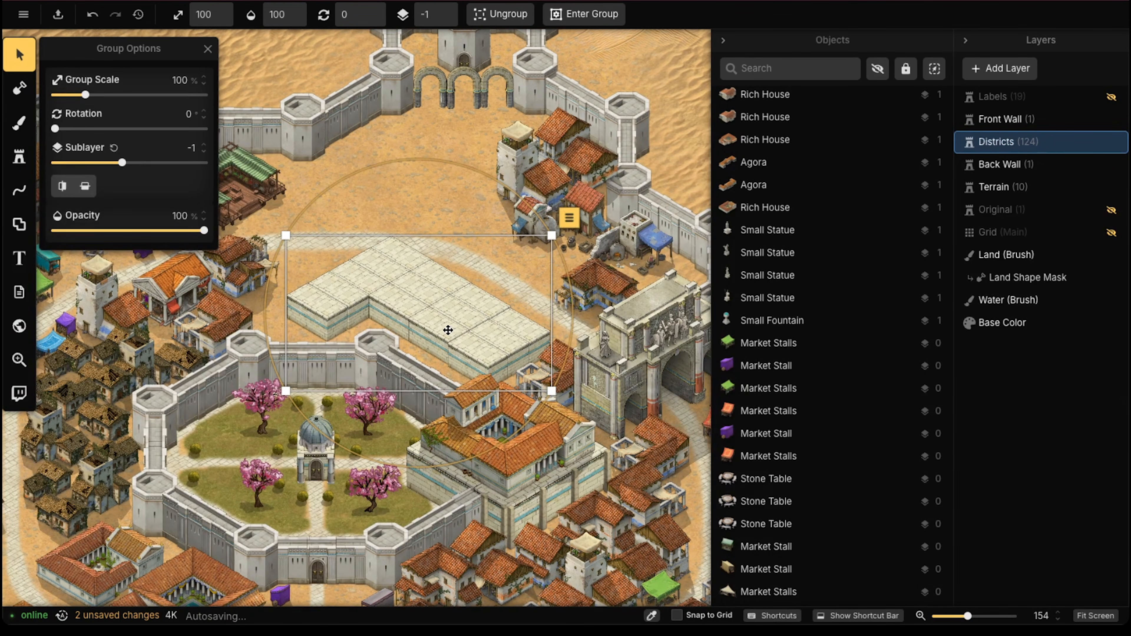
{"action": "double_click", "coordinate": [462, 359]}
{"action": "scroll", "coordinate": [490, 343], "scroll_direction": "up", "scroll_amount": 3}
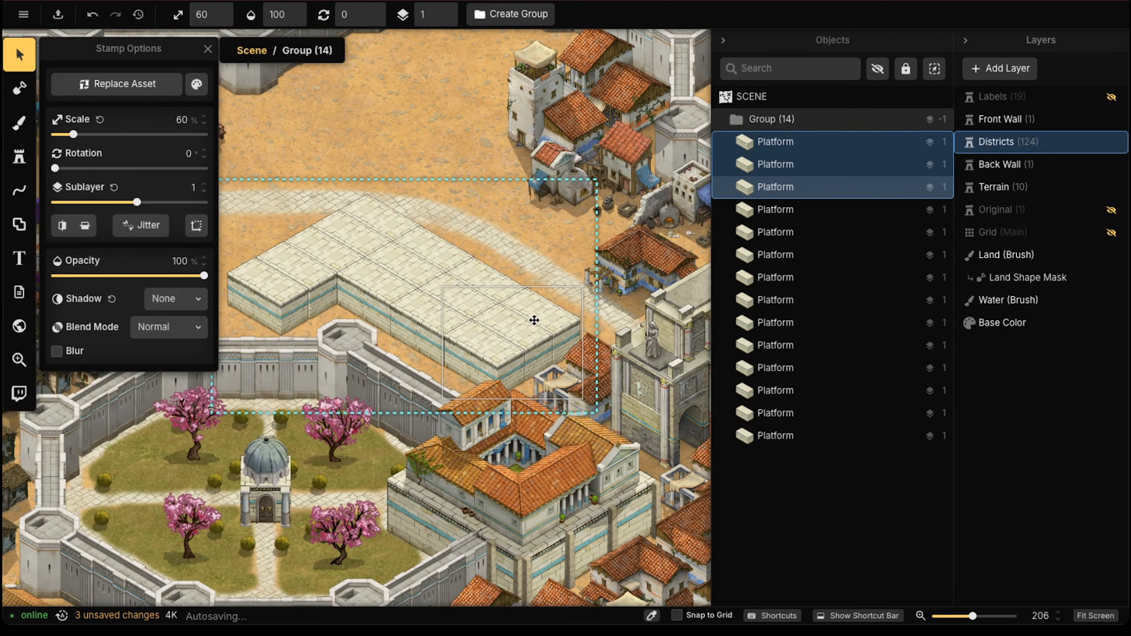
- Duplicate the two back platform blocks, raise them to sublayer 2, and move them onto the back corner
{"action": "left_click", "coordinate": [534, 320]}
{"action": "scroll", "coordinate": [324, 255], "scroll_direction": "down", "scroll_amount": 1}
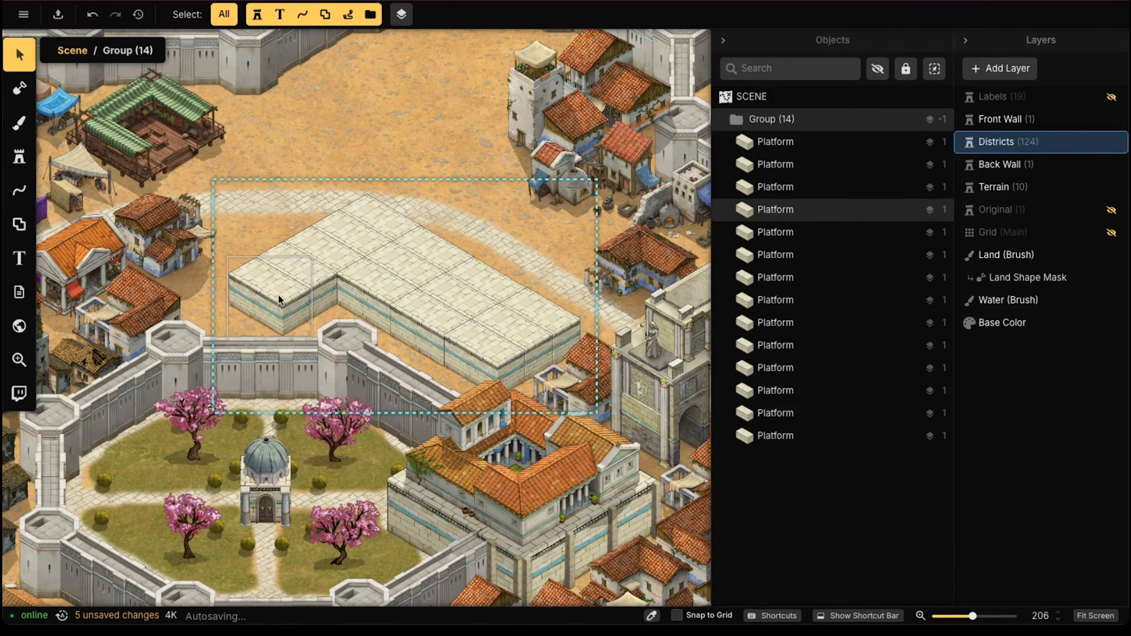
{"action": "key", "text": "Escape"}
{"action": "double_click", "coordinate": [329, 263]}
{"action": "scroll", "coordinate": [329, 263], "scroll_direction": "up", "scroll_amount": 3}
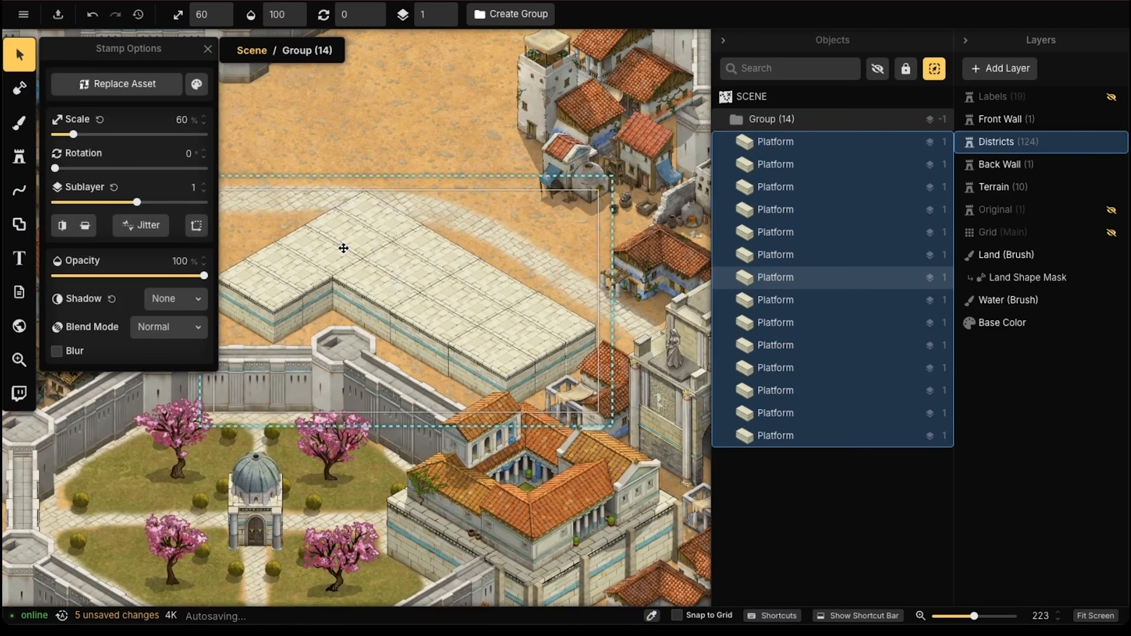
{"action": "left_click", "coordinate": [396, 210]}
{"action": "key", "text": "ctrl+d"}
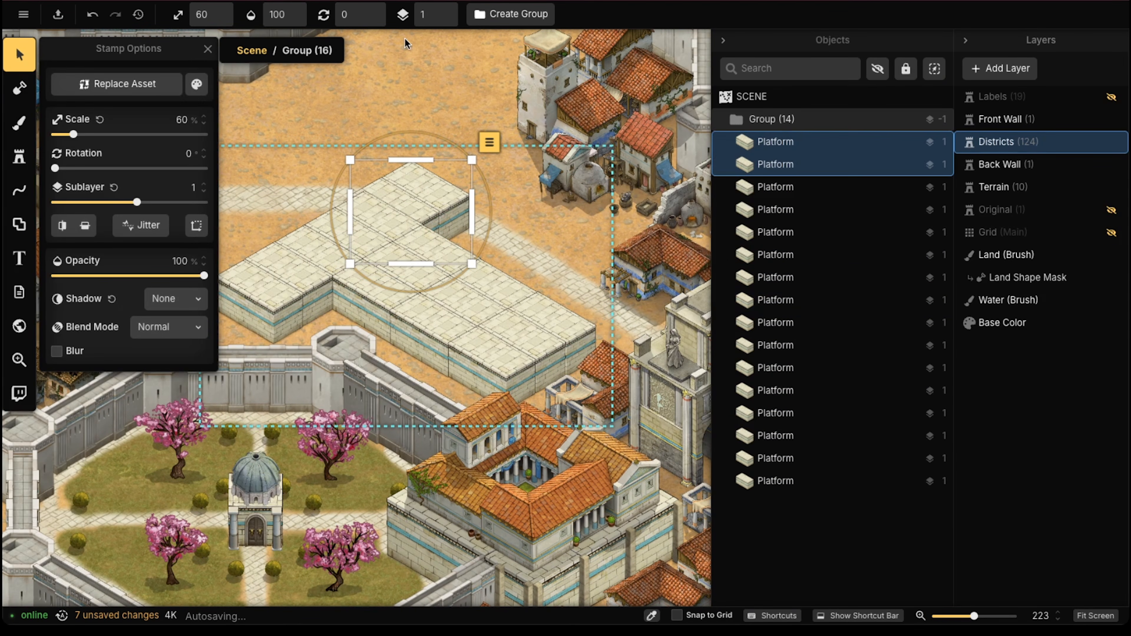
{"action": "left_click", "coordinate": [445, 10]}
{"action": "left_click_drag", "start_coordinate": [386, 194], "coordinate": [340, 192]}
- Try a third tier of two blocks at sublayer 3, then delete them
{"action": "key", "text": "ctrl+d"}
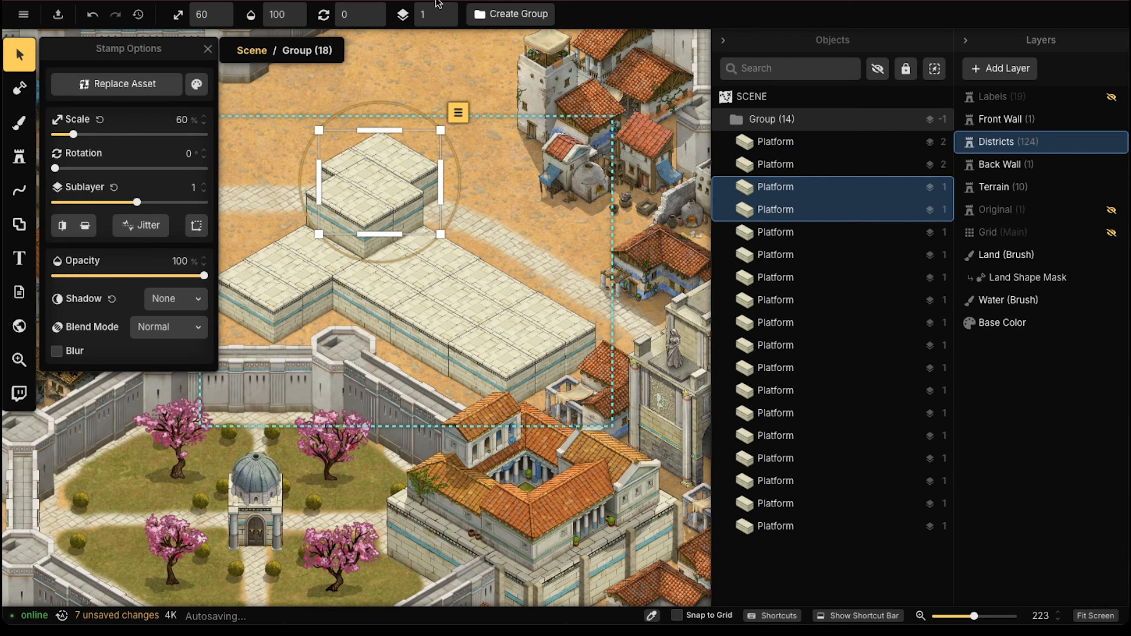
{"action": "left_click_drag", "start_coordinate": [386, 165], "coordinate": [381, 161]}
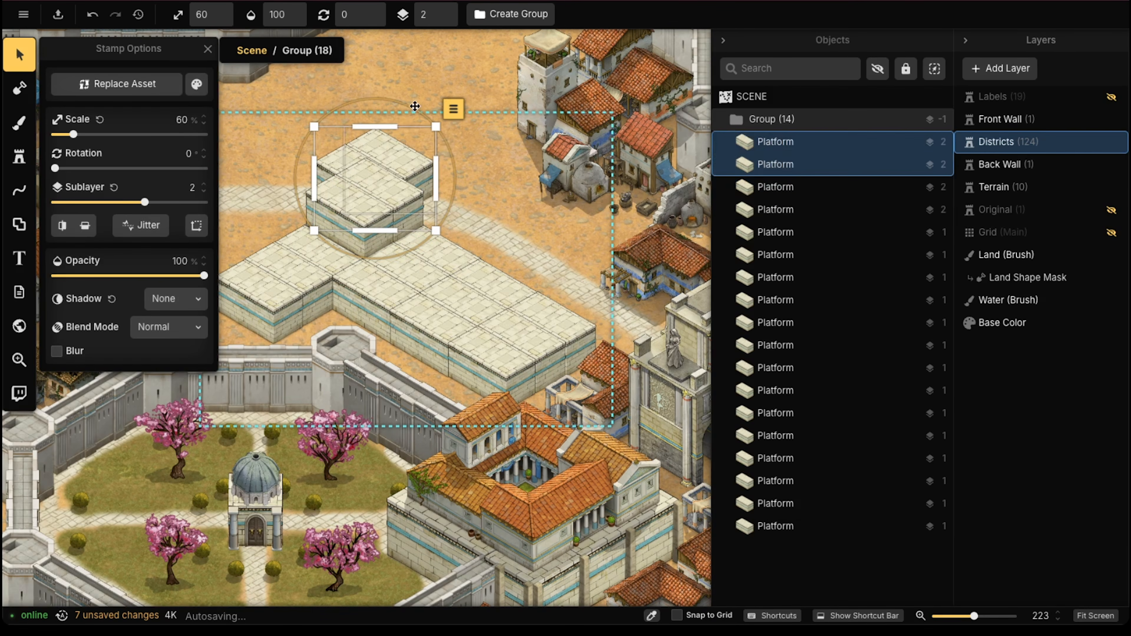
{"action": "left_click", "coordinate": [445, 10]}
{"action": "left_click_drag", "start_coordinate": [388, 181], "coordinate": [380, 175]}
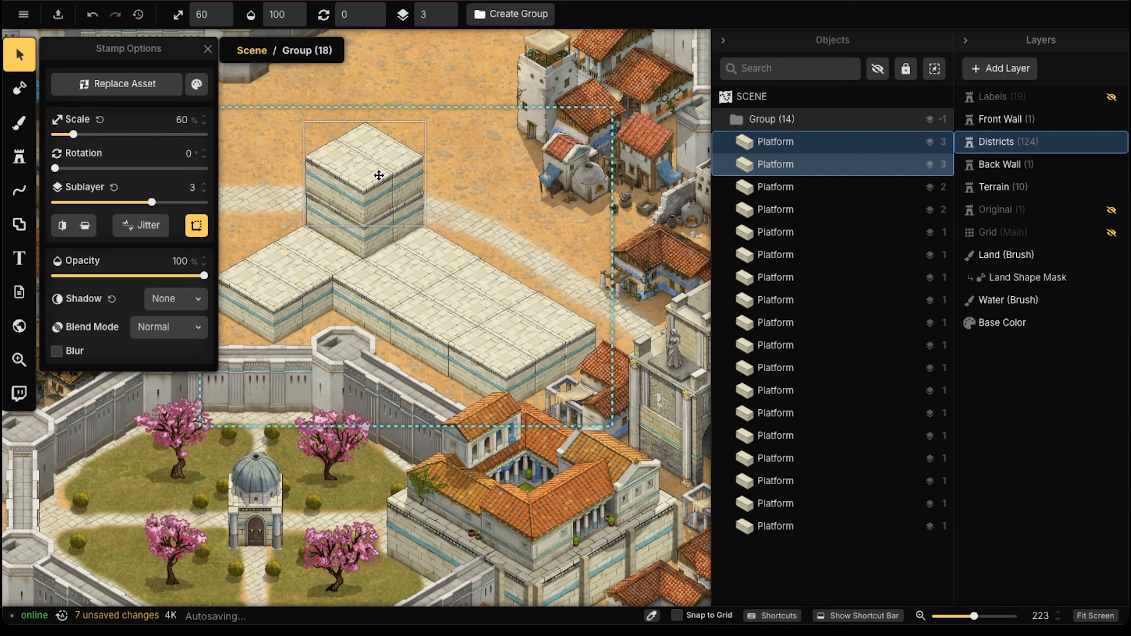
{"action": "key", "text": "Delete"}
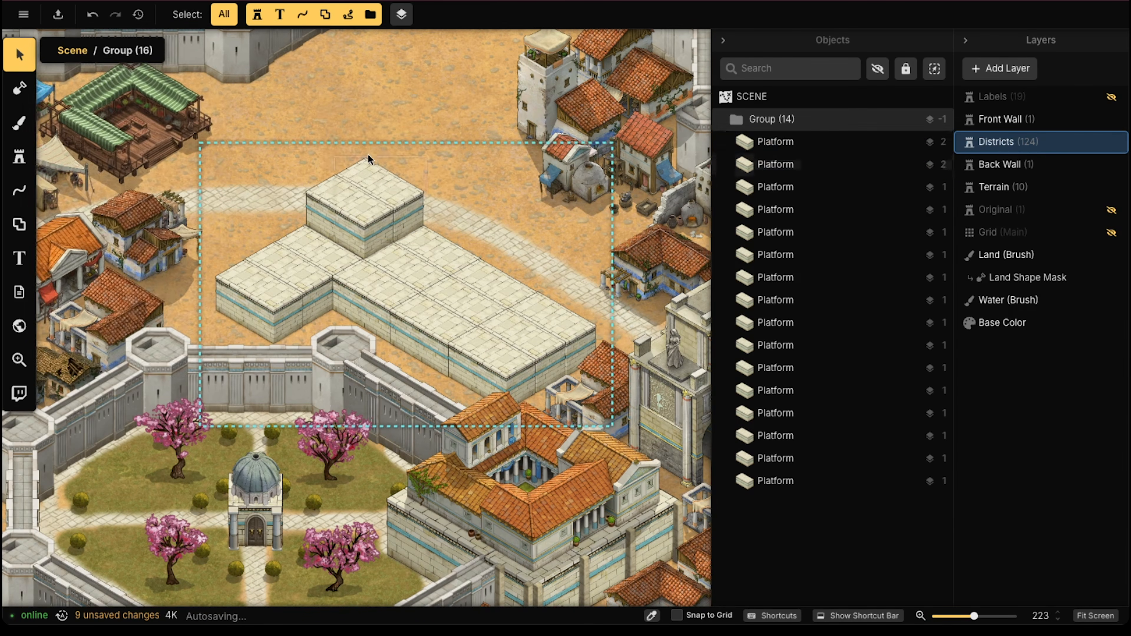
{"action": "scroll", "coordinate": [369, 152], "scroll_direction": "down", "scroll_amount": 2}
- Search the stamp catalog for 'dock', pick Raised Wooden Dock, and cycle to variant 14 of 16
{"action": "left_click", "coordinate": [31, 162]}
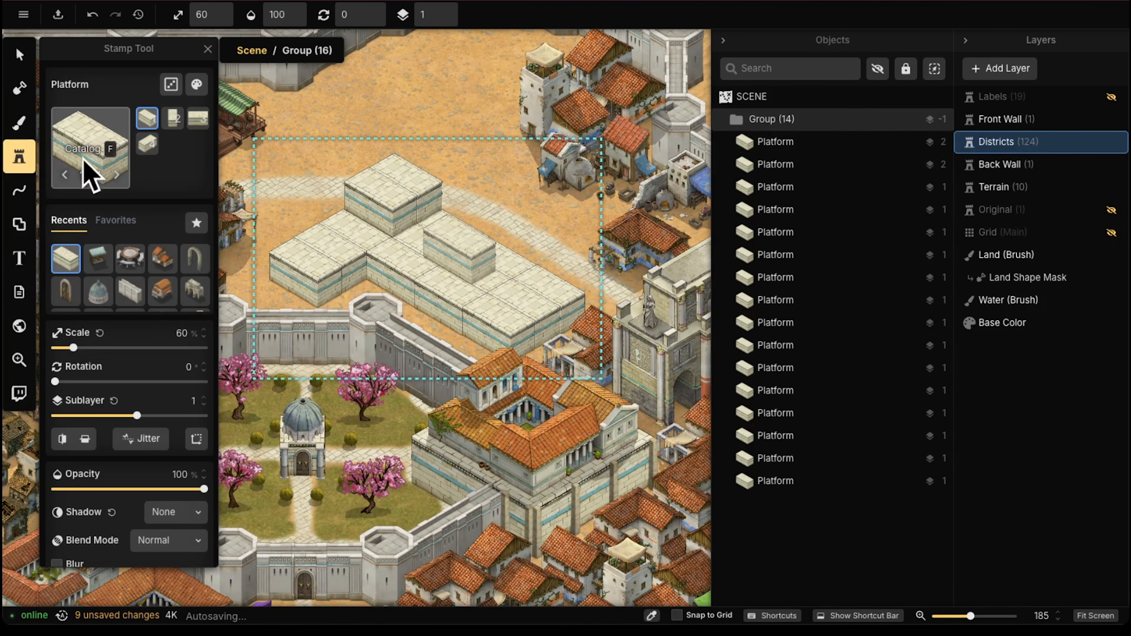
{"action": "left_click", "coordinate": [88, 149]}
{"action": "scroll", "coordinate": [513, 242], "scroll_direction": "up", "scroll_amount": 5}
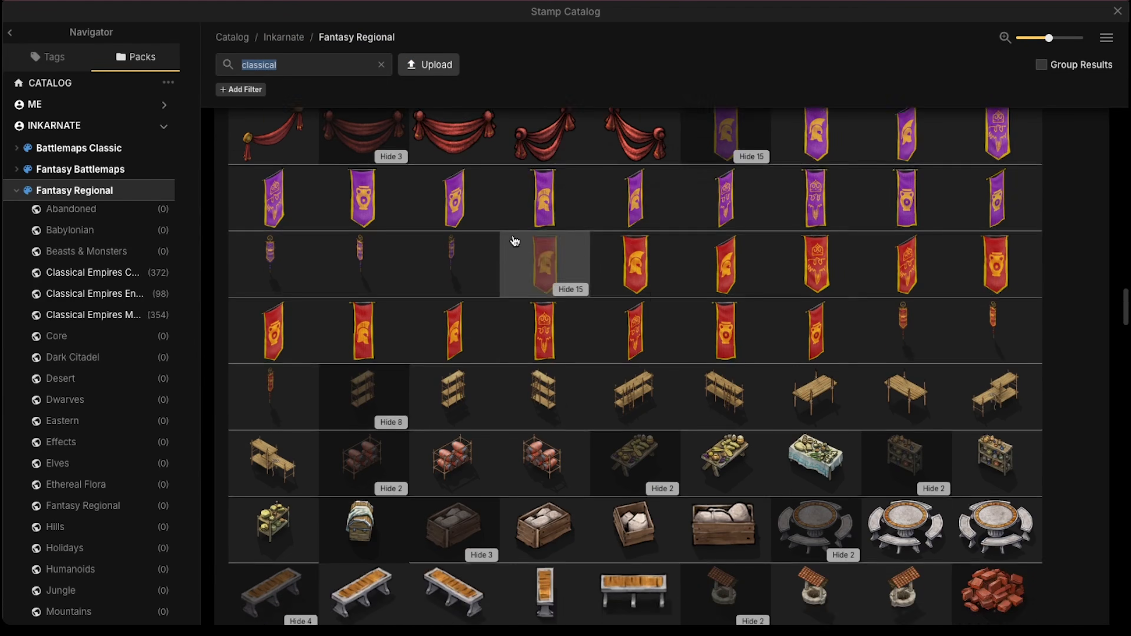
{"action": "type", "text": "dock"}
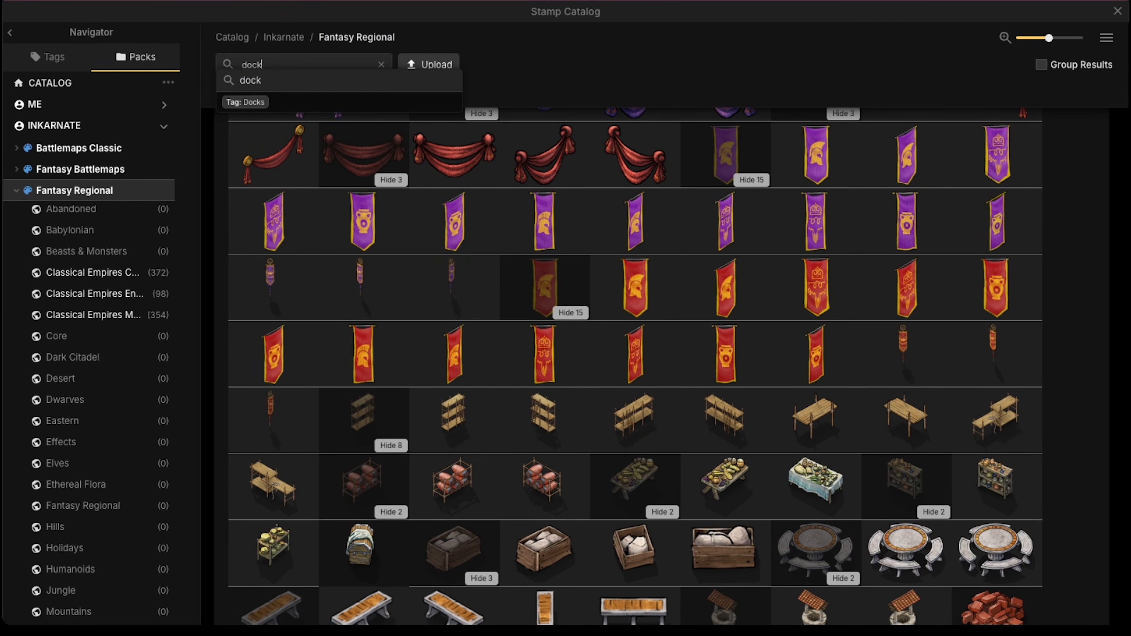
{"action": "key", "text": "Return"}
{"action": "scroll", "coordinate": [713, 436], "scroll_direction": "down", "scroll_amount": 1}
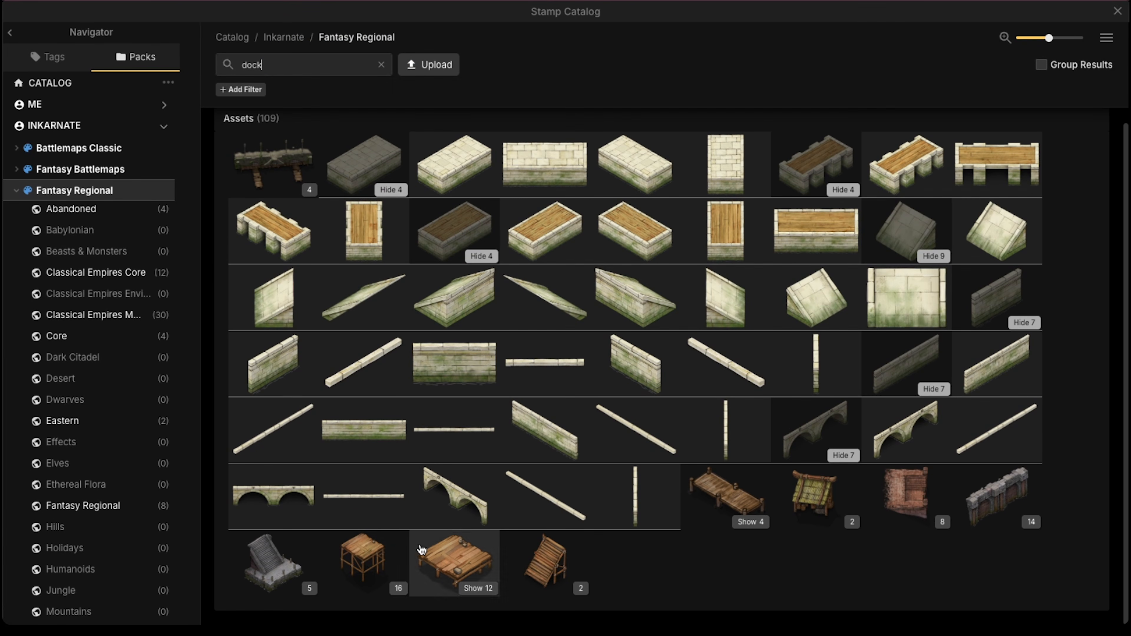
{"action": "left_click", "coordinate": [363, 560]}
{"action": "left_click", "coordinate": [198, 118]}
{"action": "scroll", "coordinate": [439, 241], "scroll_direction": "up", "scroll_amount": 4}
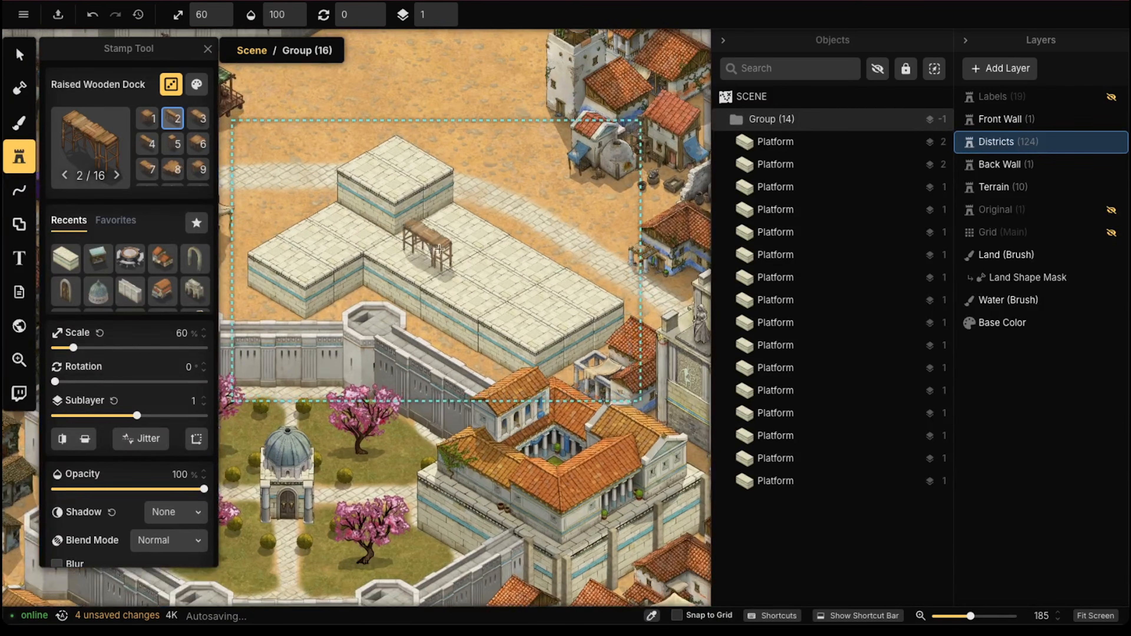
{"action": "key", "text": "Left"}
{"action": "key", "text": "Left"}
{"action": "key", "text": "Left"}
{"action": "key", "text": "Left"}
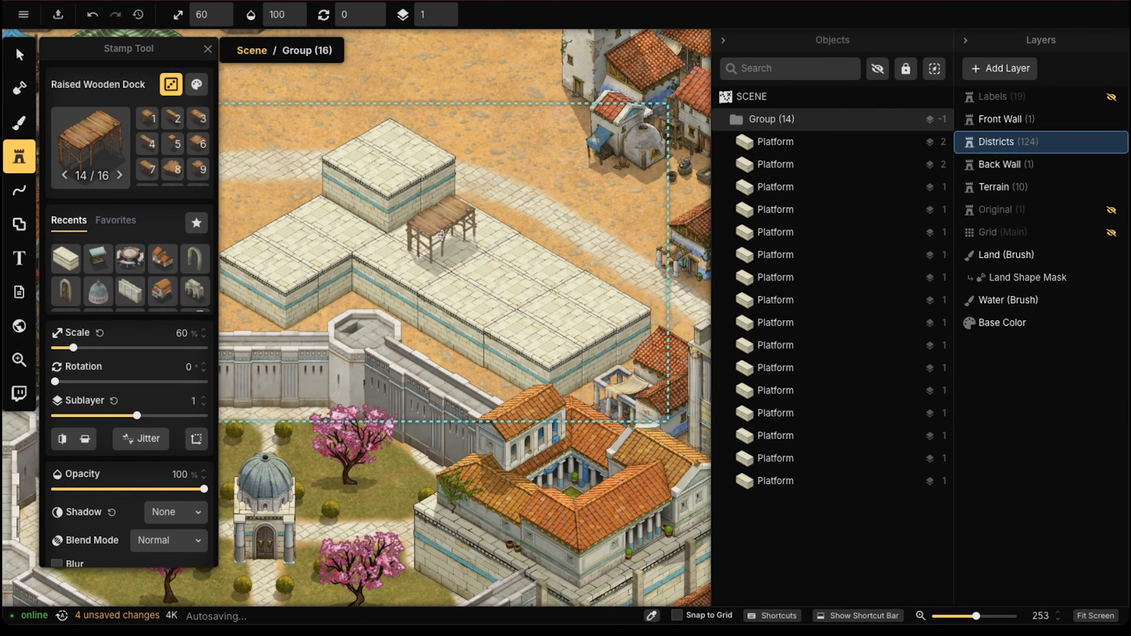
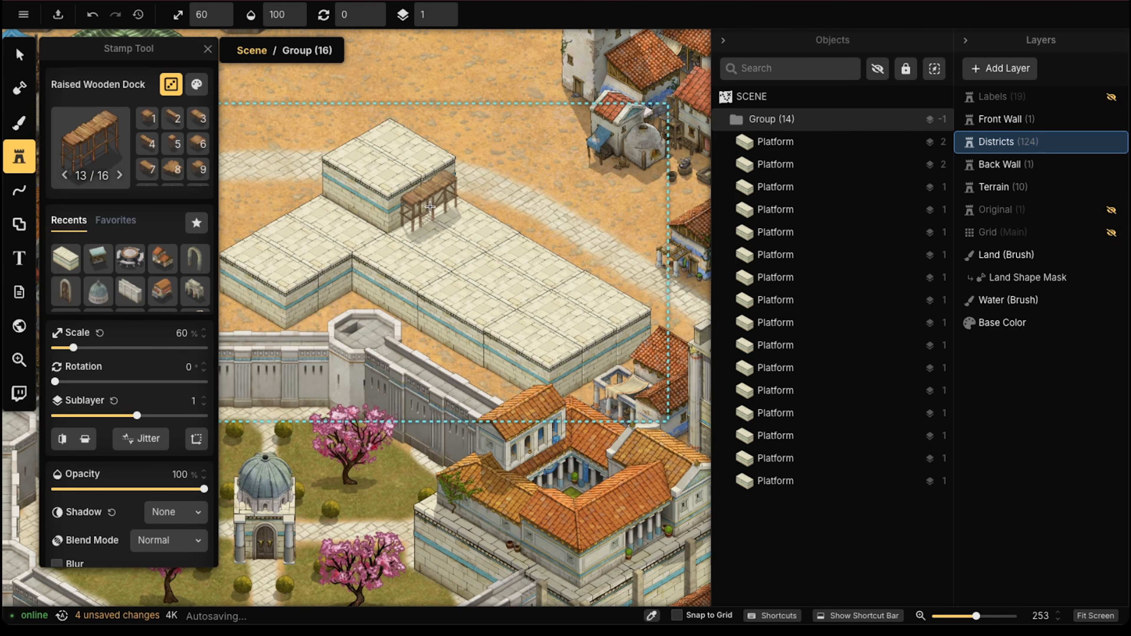
- Stamp a Raised Wooden Dock, raise it to sublayer 3, and duplicate it twice down-right along the platform
{"action": "left_click", "coordinate": [426, 206]}
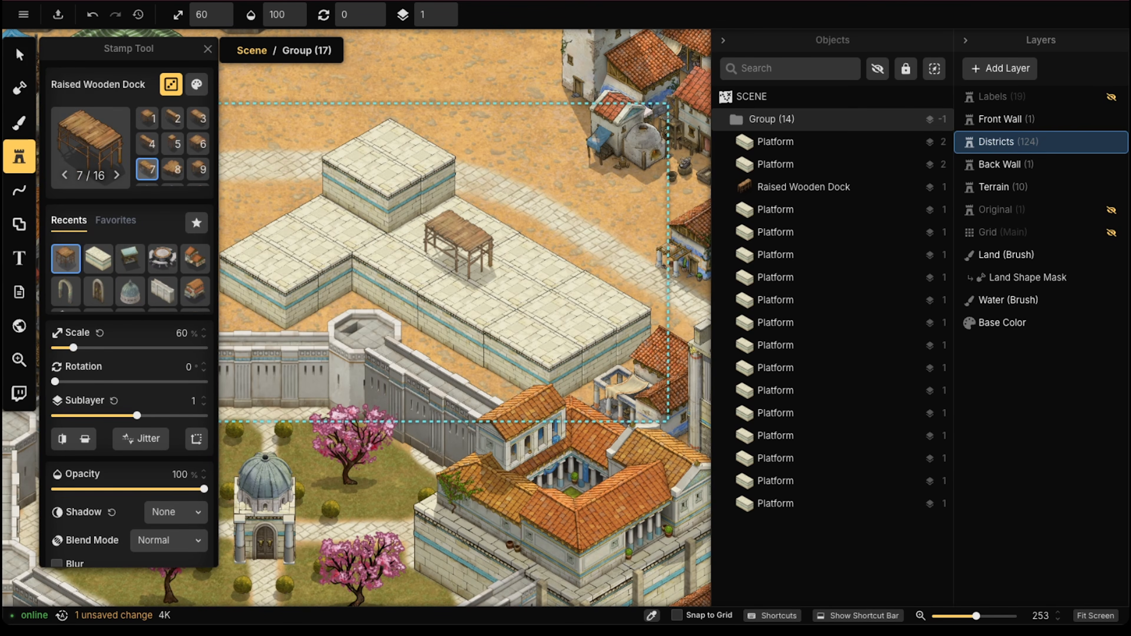
{"action": "left_click", "coordinate": [19, 54]}
{"action": "left_click", "coordinate": [439, 190]}
{"action": "key", "text": "]"}
{"action": "key", "text": "]"}
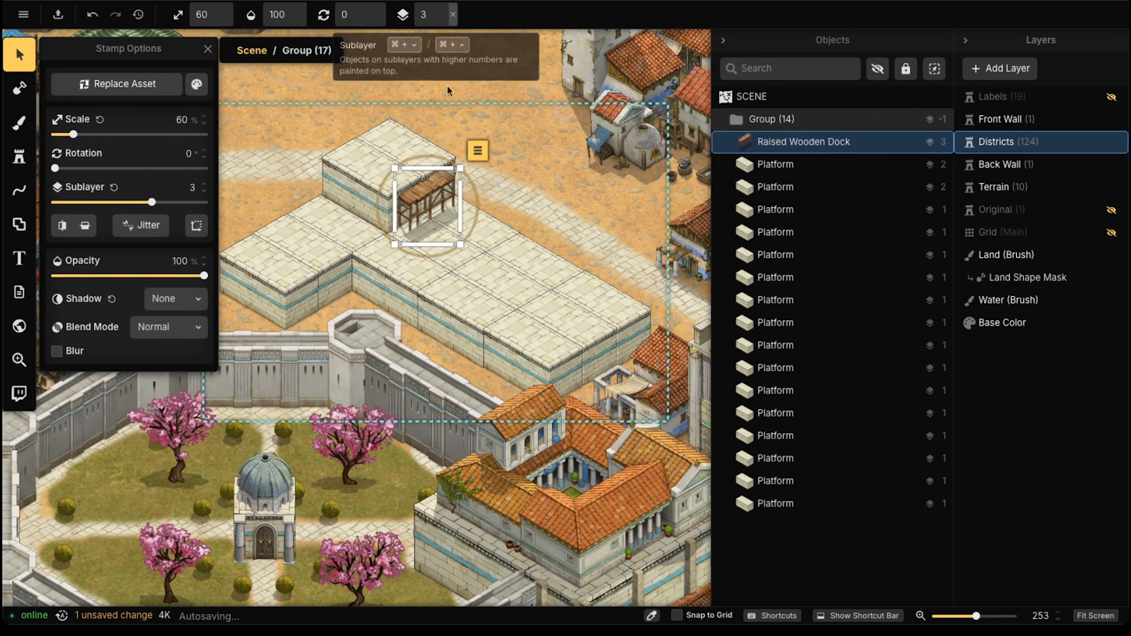
{"action": "key", "text": "ctrl+d"}
{"action": "left_click_drag", "start_coordinate": [438, 190], "coordinate": [494, 234]}
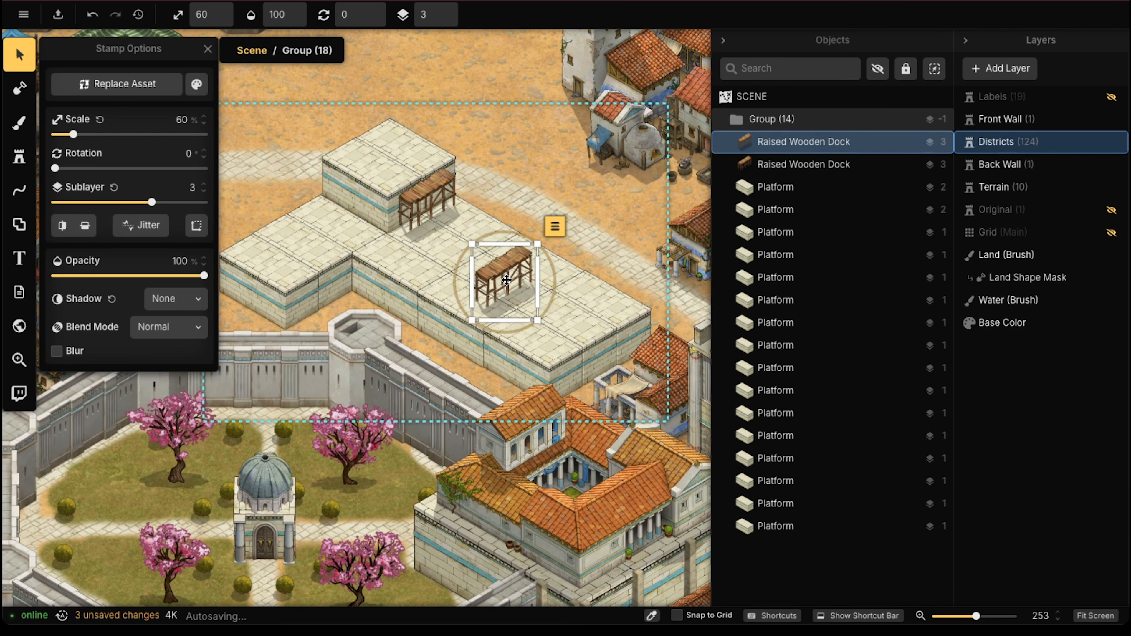
{"action": "key", "text": "ctrl+d"}
{"action": "left_click_drag", "start_coordinate": [501, 253], "coordinate": [566, 291]}
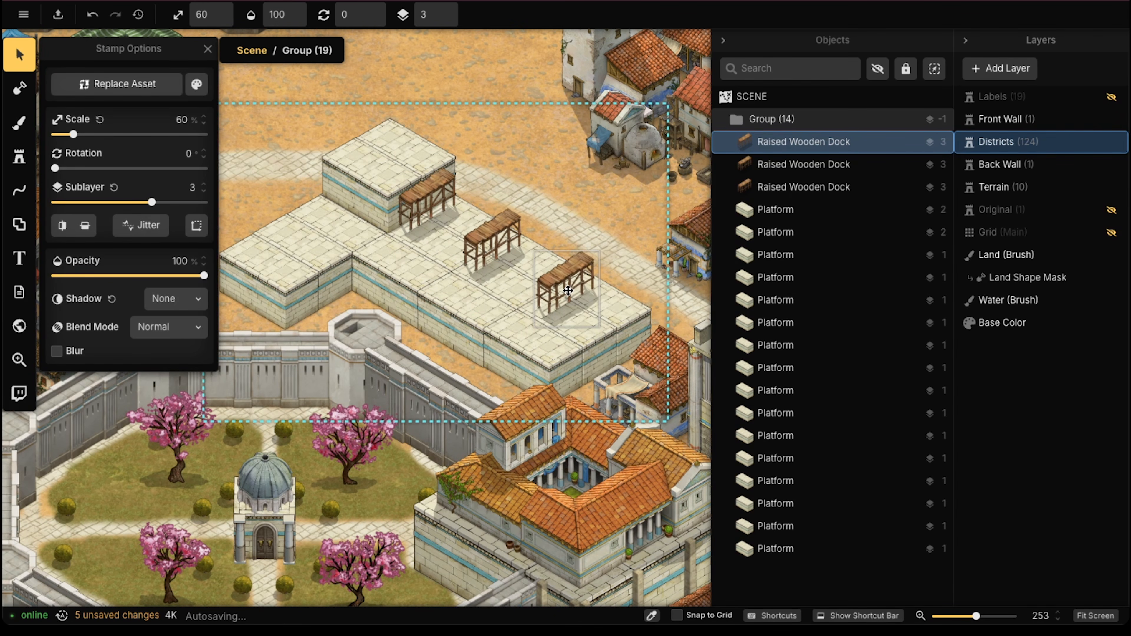
{"action": "left_click", "coordinate": [19, 157]}
- Search the catalog for 'airship' and stamp an Airship at 40% scale beside the docks
{"action": "left_click", "coordinate": [87, 145]}
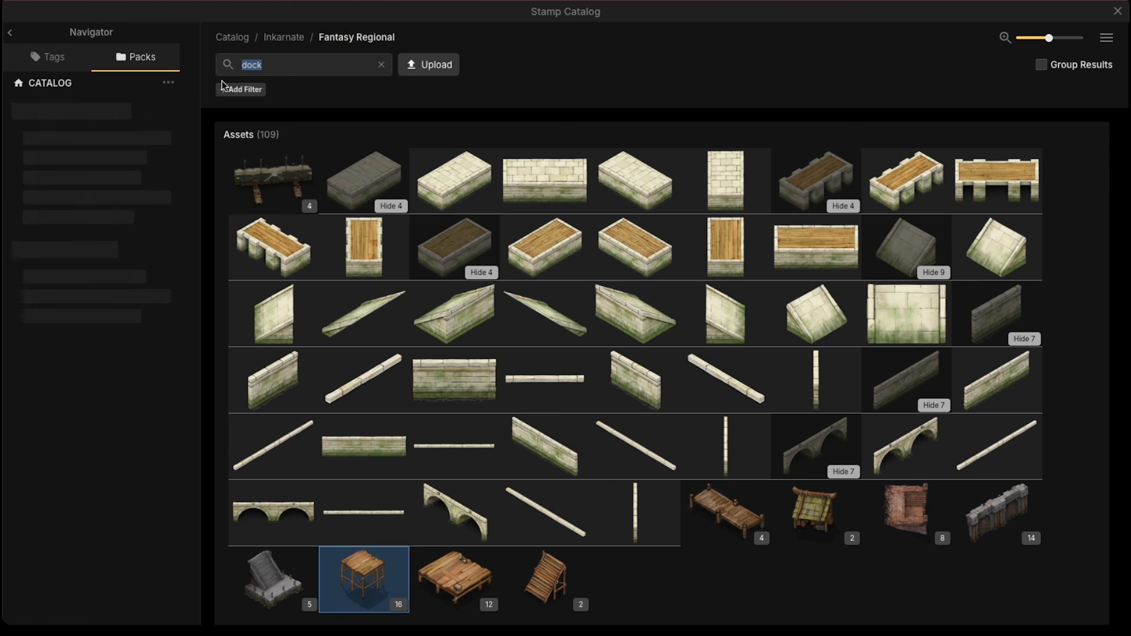
{"action": "type", "text": "a"}
{"action": "key", "text": "BackSpace"}
{"action": "type", "text": "airship"}
{"action": "key", "text": "Return"}
{"action": "left_click", "coordinate": [272, 181]}
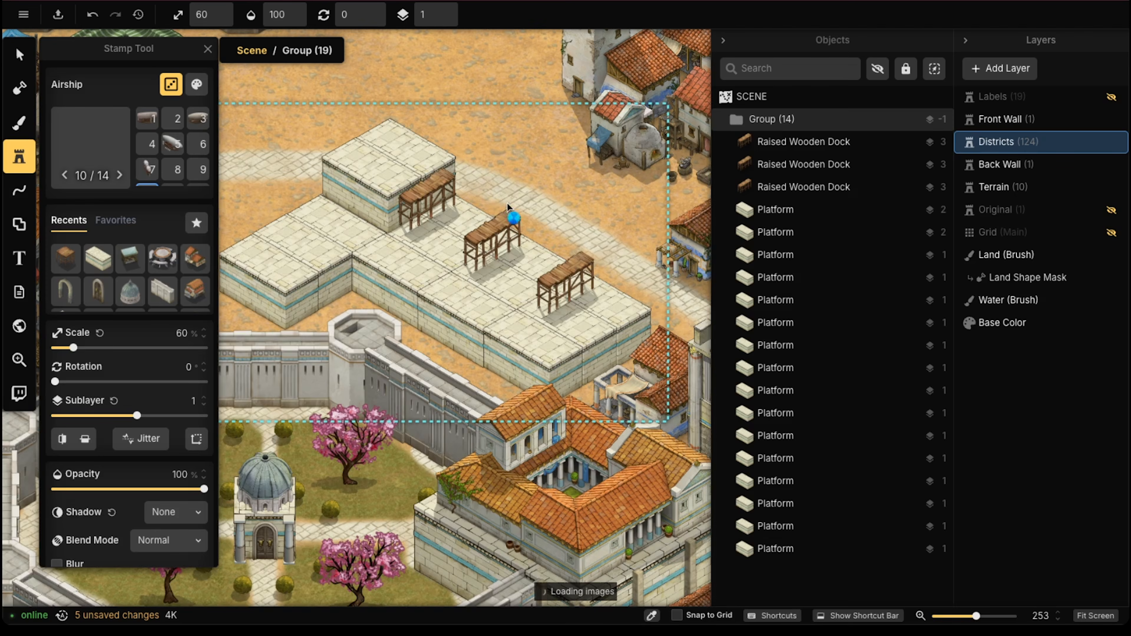
{"action": "scroll", "coordinate": [521, 134], "scroll_direction": "down", "scroll_amount": 2}
{"action": "left_click", "coordinate": [516, 153]}
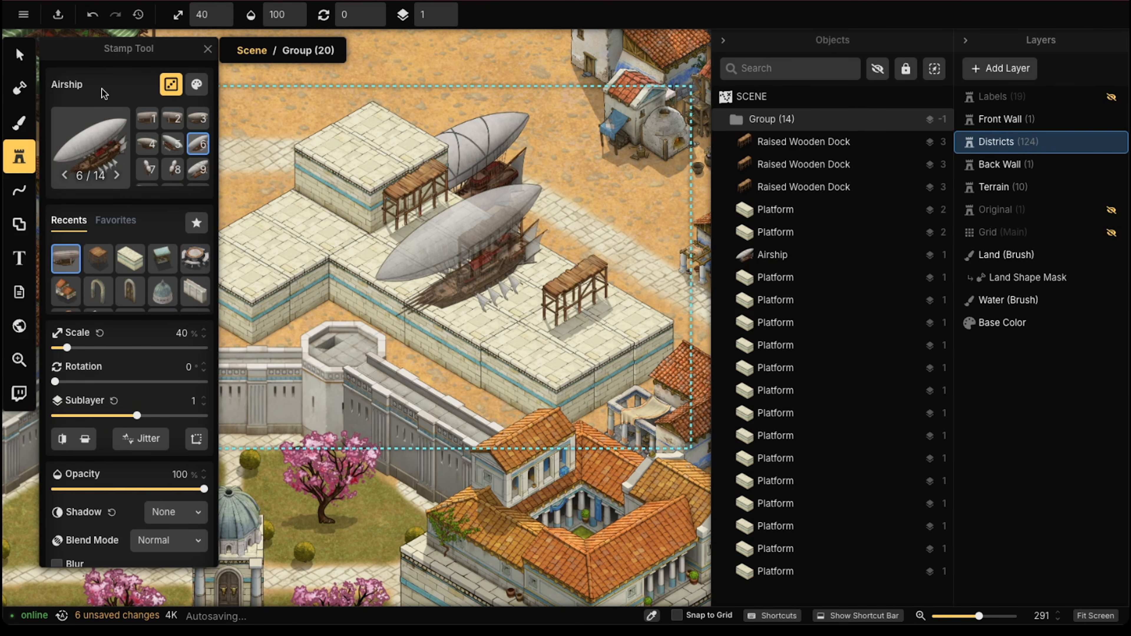
- Raise the airship's sublayer above the docks and set the middle dock to sublayer 4
{"action": "left_click", "coordinate": [19, 54]}
{"action": "key", "text": "super+bracketright"}
{"action": "key", "text": "super+bracketright"}
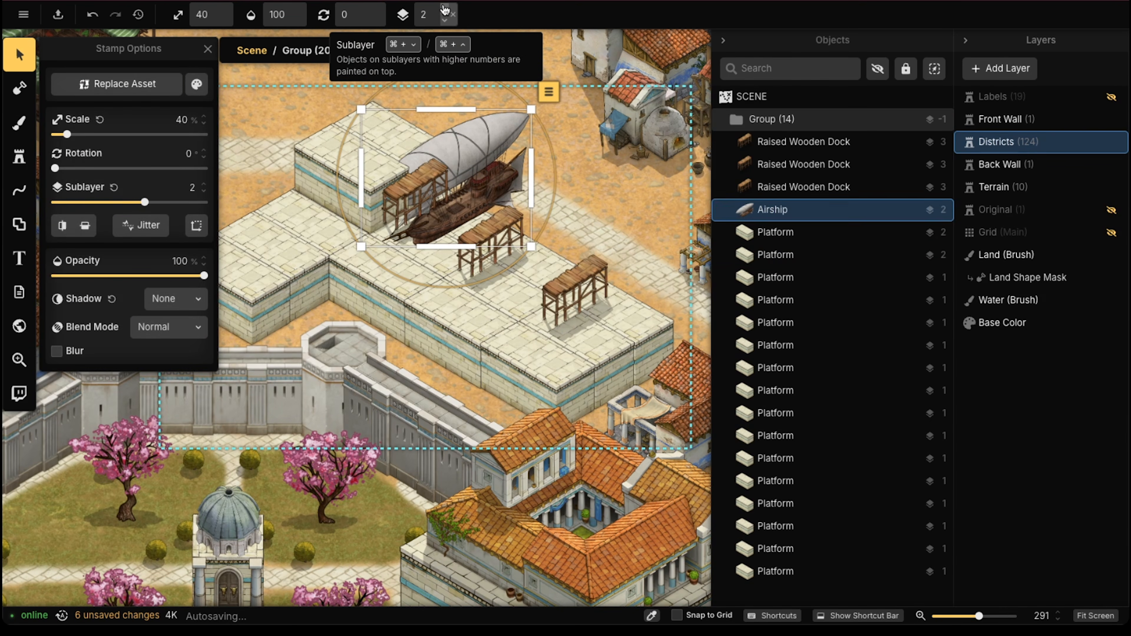
{"action": "key", "text": "super+bracketright"}
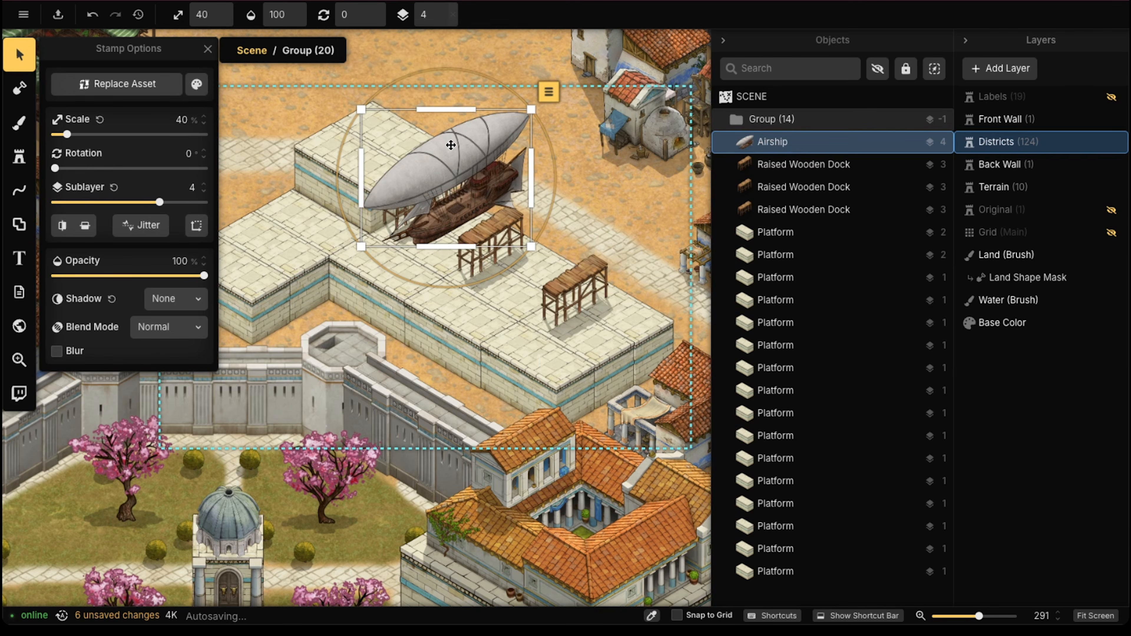
{"action": "left_click", "coordinate": [490, 250]}
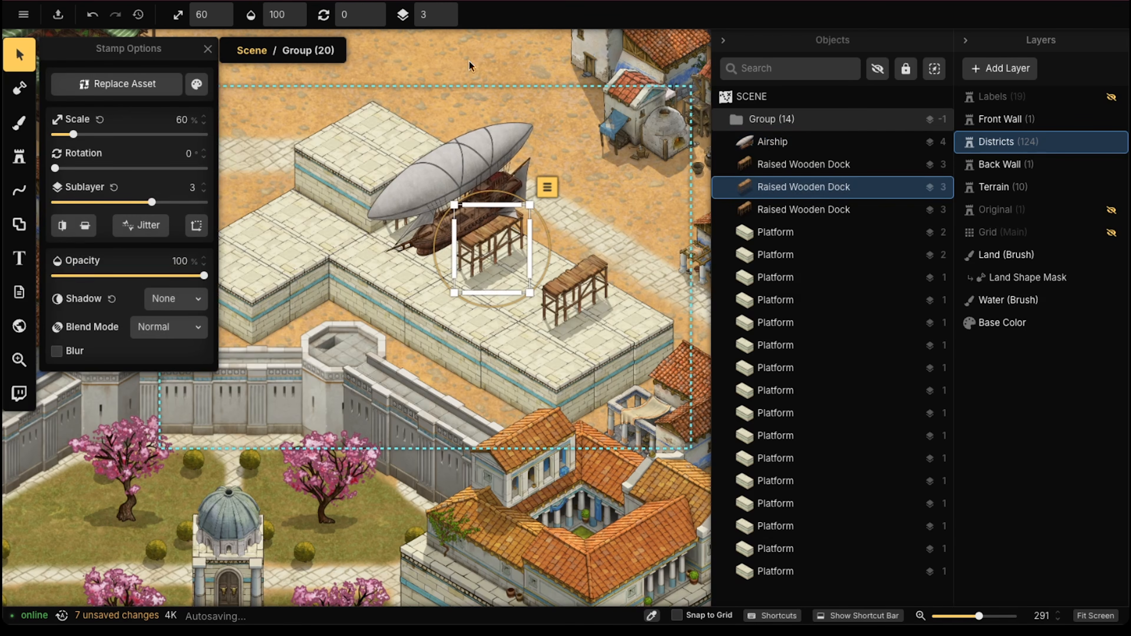
{"action": "left_click", "coordinate": [446, 8]}
- Copy-paste a second airship over the lower docks and raise it to sublayer 5
{"action": "left_click", "coordinate": [466, 178]}
{"action": "key", "text": "super+c"}
{"action": "key", "text": "super+v"}
{"action": "left_click_drag", "start_coordinate": [518, 268], "coordinate": [546, 228]}
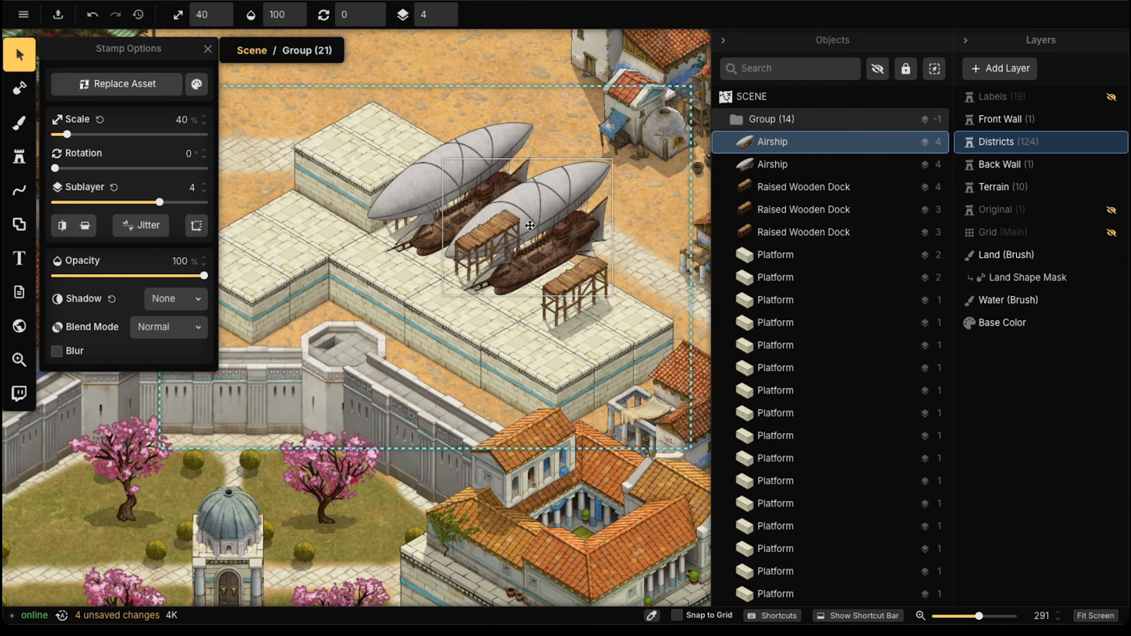
{"action": "left_click", "coordinate": [445, 8]}
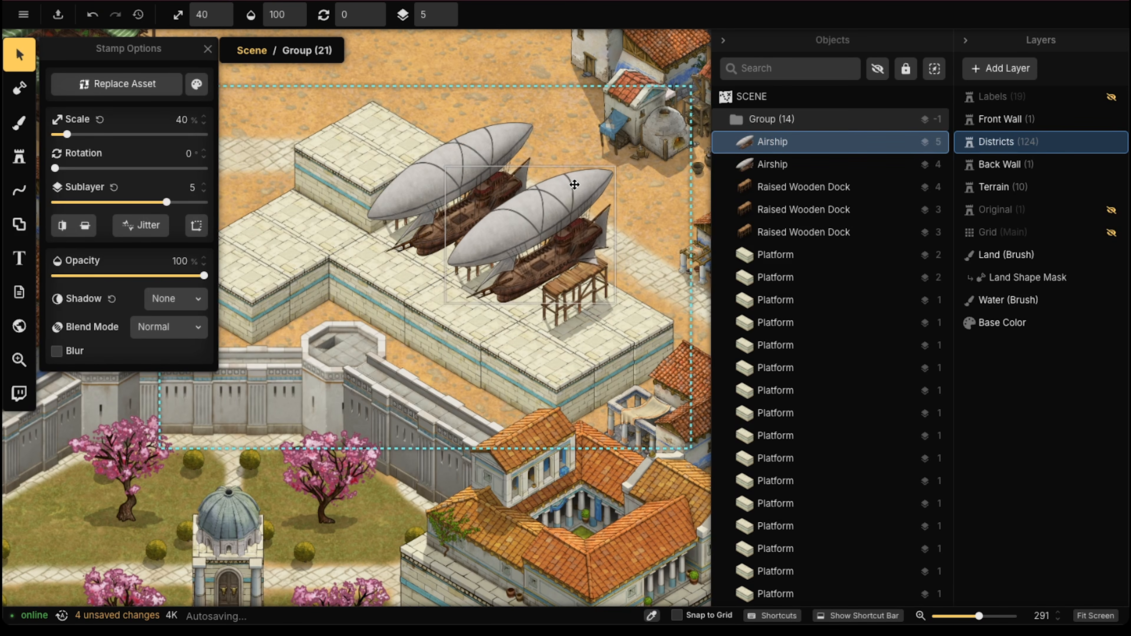
{"action": "key", "text": "Escape"}
- Set the lower dock to sublayer 4 and shift that airship-and-dock pair down-right
{"action": "left_click", "coordinate": [590, 270]}
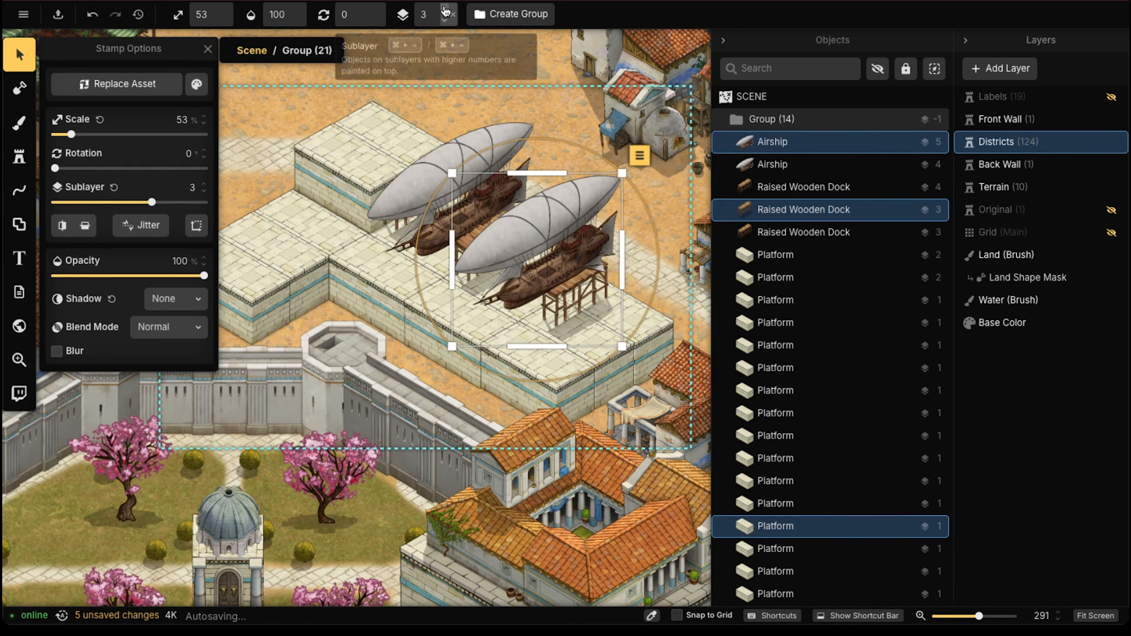
{"action": "key", "text": "Escape"}
{"action": "key", "text": "ctrl+z"}
{"action": "left_click", "coordinate": [590, 283]}
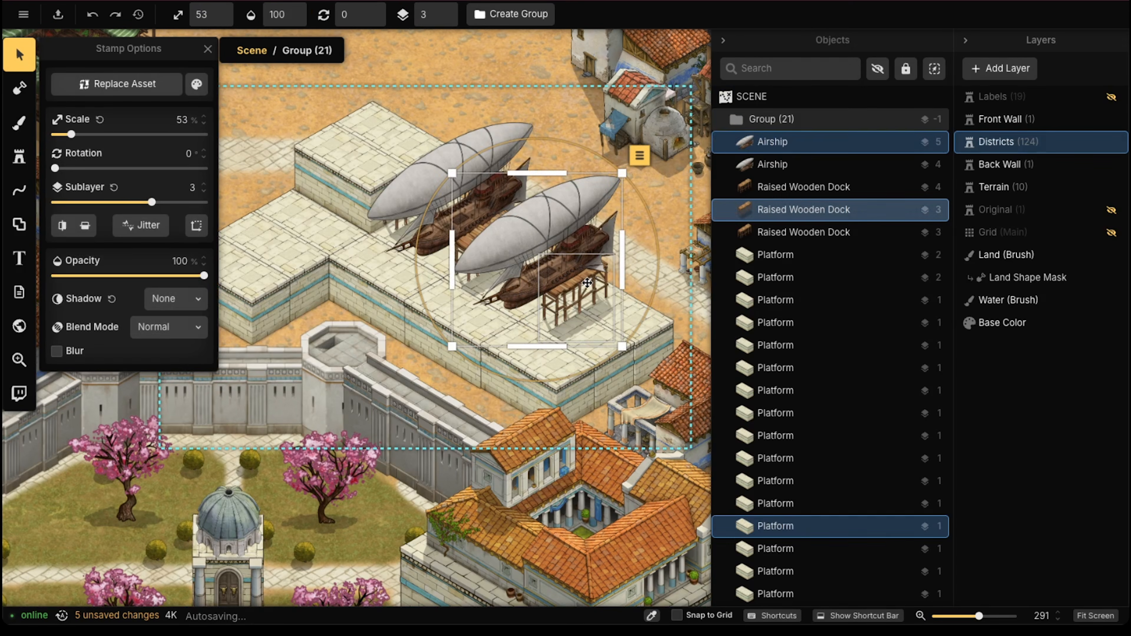
{"action": "left_click", "coordinate": [445, 10]}
{"action": "key", "text": "Escape"}
{"action": "left_click_drag", "start_coordinate": [446, 169], "coordinate": [629, 352]}
{"action": "left_click_drag", "start_coordinate": [568, 272], "coordinate": [587, 288]}
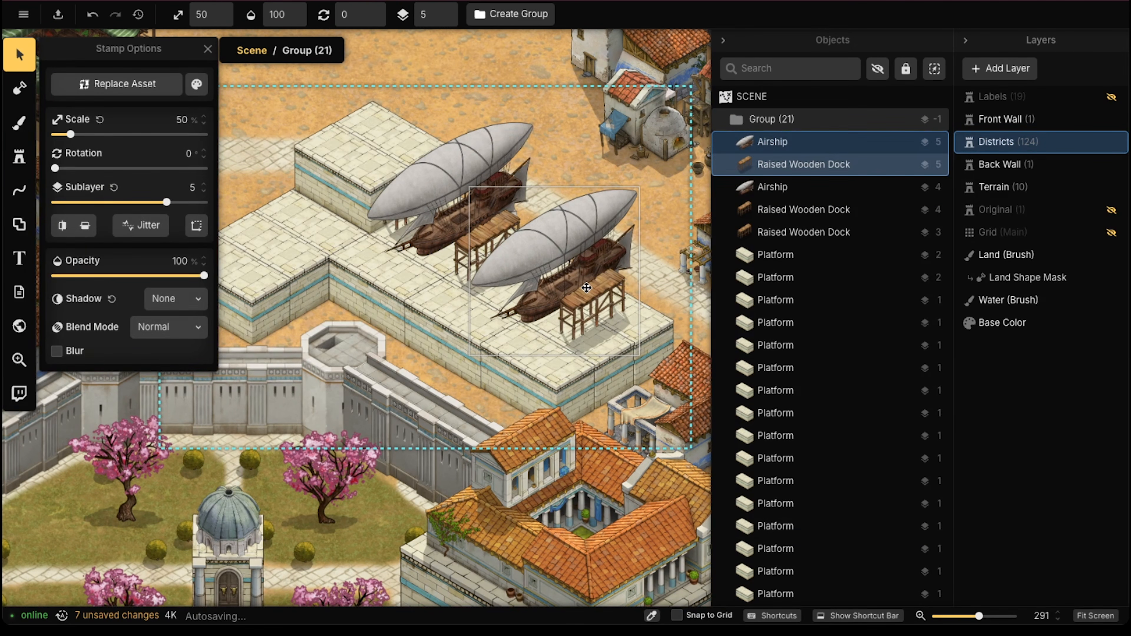
{"action": "key", "text": "Escape"}
- Check the other wooden dock and the first airship, then deselect them
{"action": "left_click", "coordinate": [499, 250]}
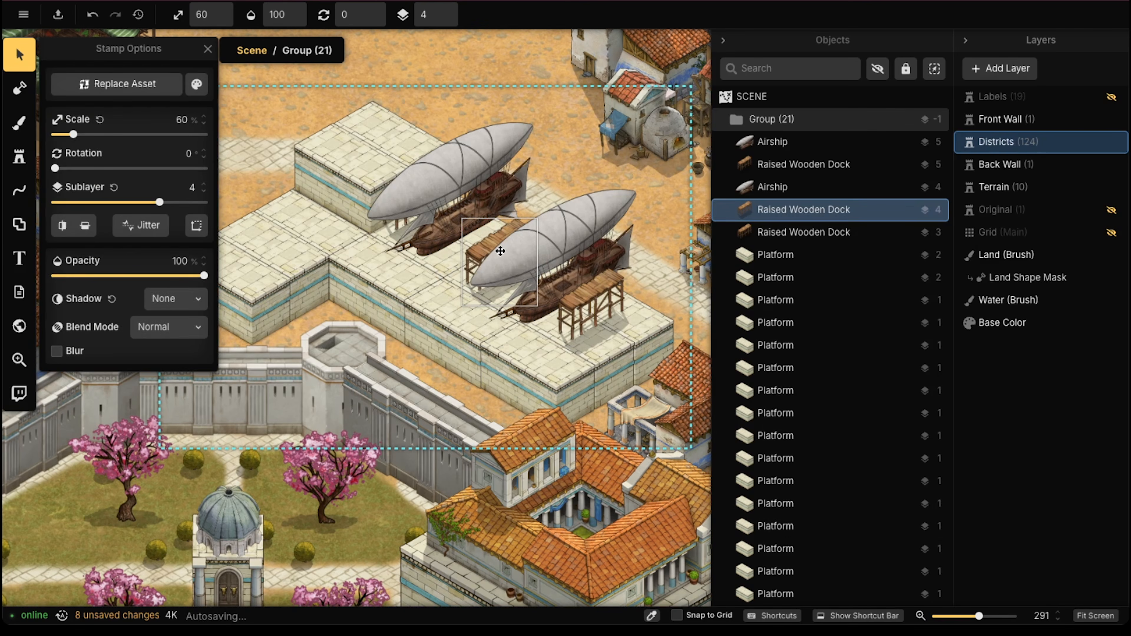
{"action": "key", "text": "Escape"}
{"action": "left_click", "coordinate": [463, 189]}
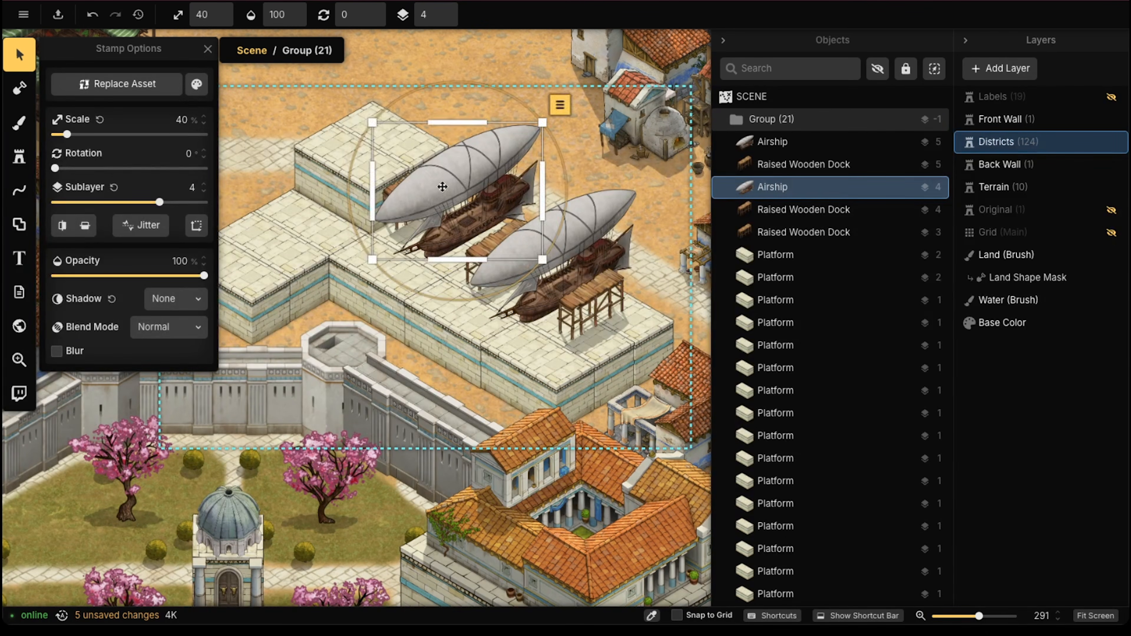
{"action": "key", "text": "Escape"}
{"action": "scroll", "coordinate": [414, 167], "scroll_direction": "down", "scroll_amount": 4}
- Stamp a Dome from Recents at 50% on the upper platform, set it to sublayer 4, and nudge it into place
{"action": "left_click", "coordinate": [19, 156]}
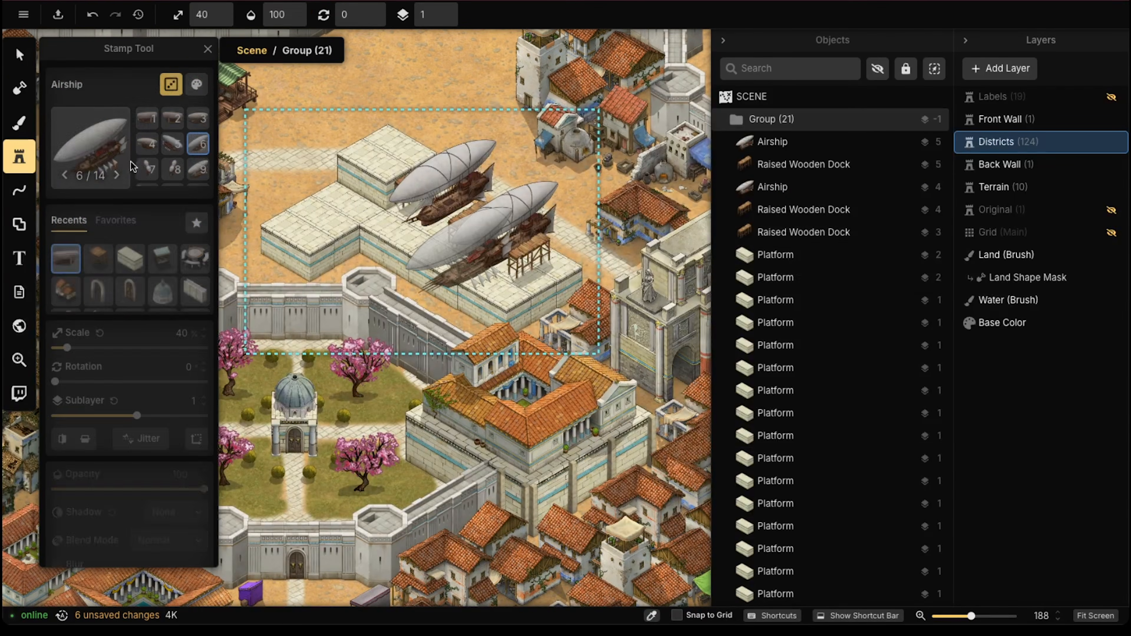
{"action": "left_click", "coordinate": [109, 130]}
{"action": "key", "text": "Escape"}
{"action": "left_click", "coordinate": [162, 288]}
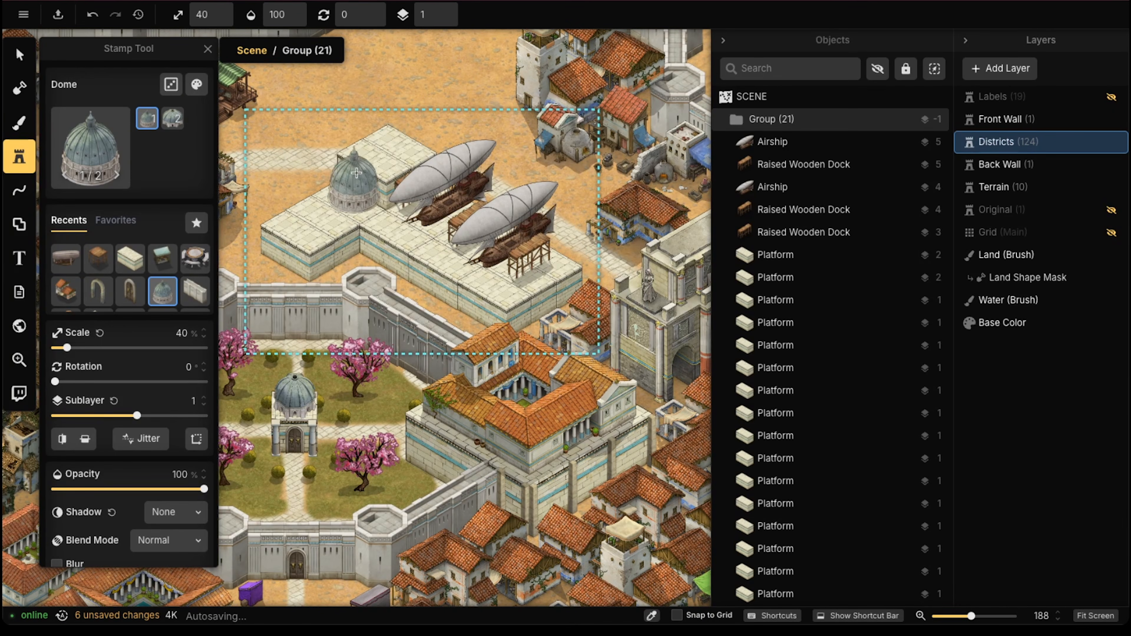
{"action": "left_click", "coordinate": [389, 129]}
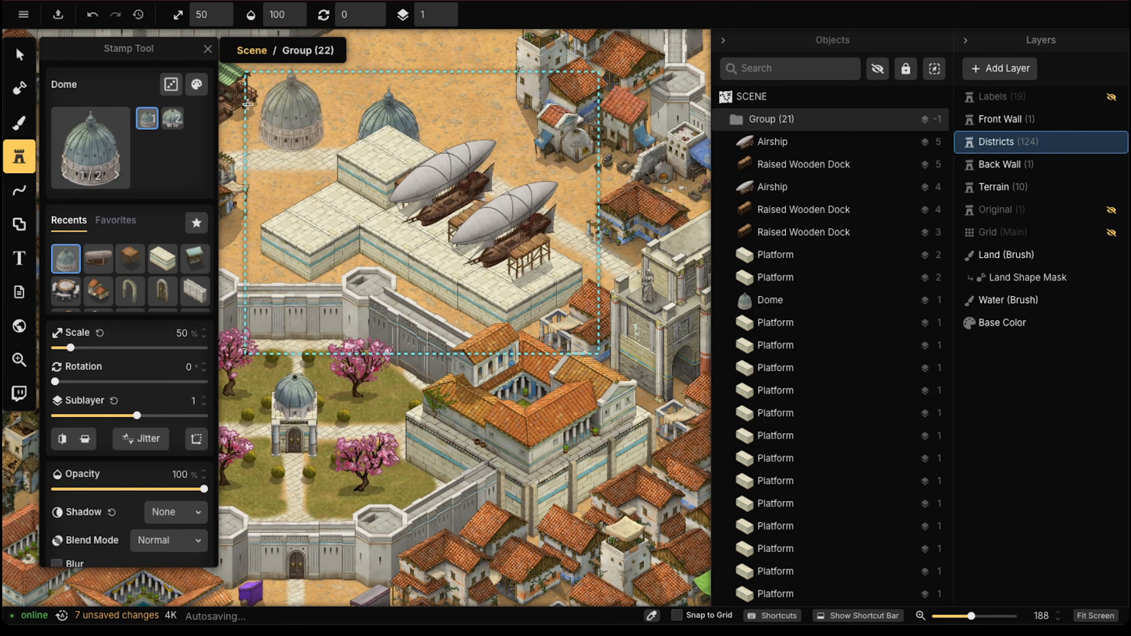
{"action": "left_click", "coordinate": [19, 54]}
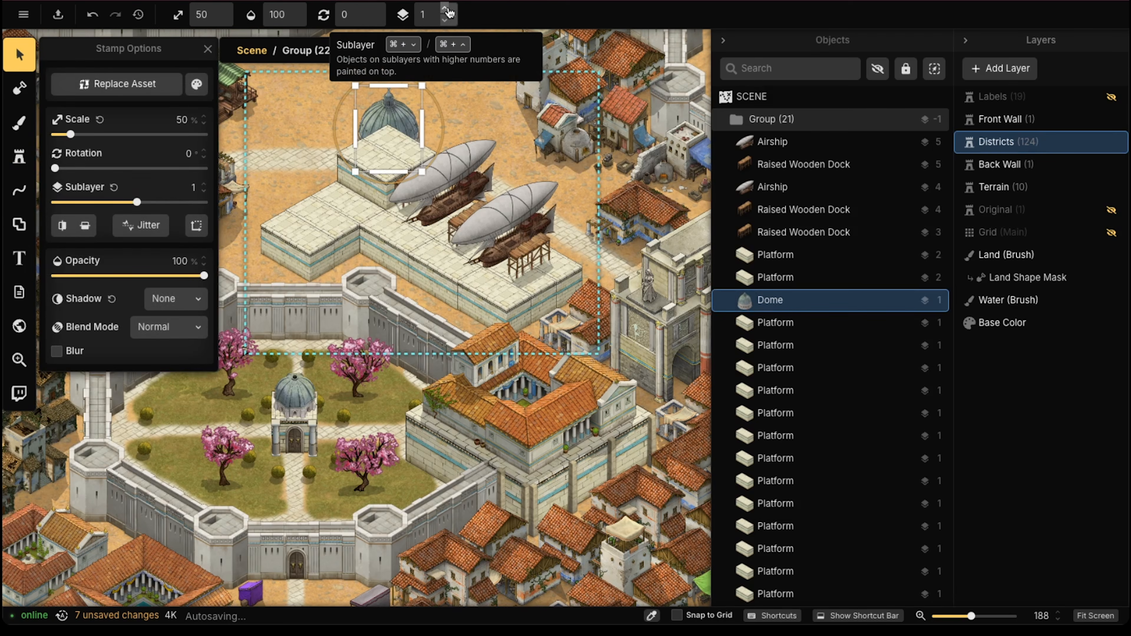
{"action": "scroll", "coordinate": [455, 15], "scroll_direction": "up", "scroll_amount": 3}
{"action": "scroll", "coordinate": [383, 147], "scroll_direction": "up", "scroll_amount": 5}
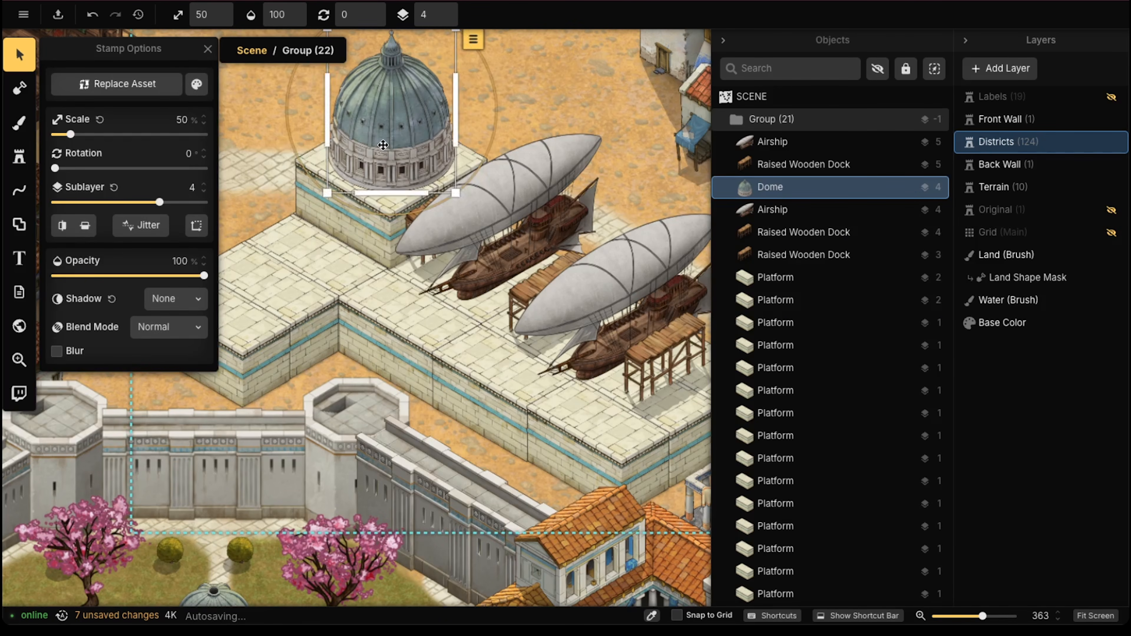
{"action": "mouse_move", "coordinate": [383, 145]}
{"action": "left_mouse_down"}
{"action": "mouse_move", "coordinate": [289, 143]}
{"action": "mouse_move", "coordinate": [434, 147]}
{"action": "mouse_move", "coordinate": [364, 147]}
{"action": "left_mouse_up"}
- Reopen the Stamp Catalog and clear the previous dome search
{"action": "left_click", "coordinate": [18, 157]}
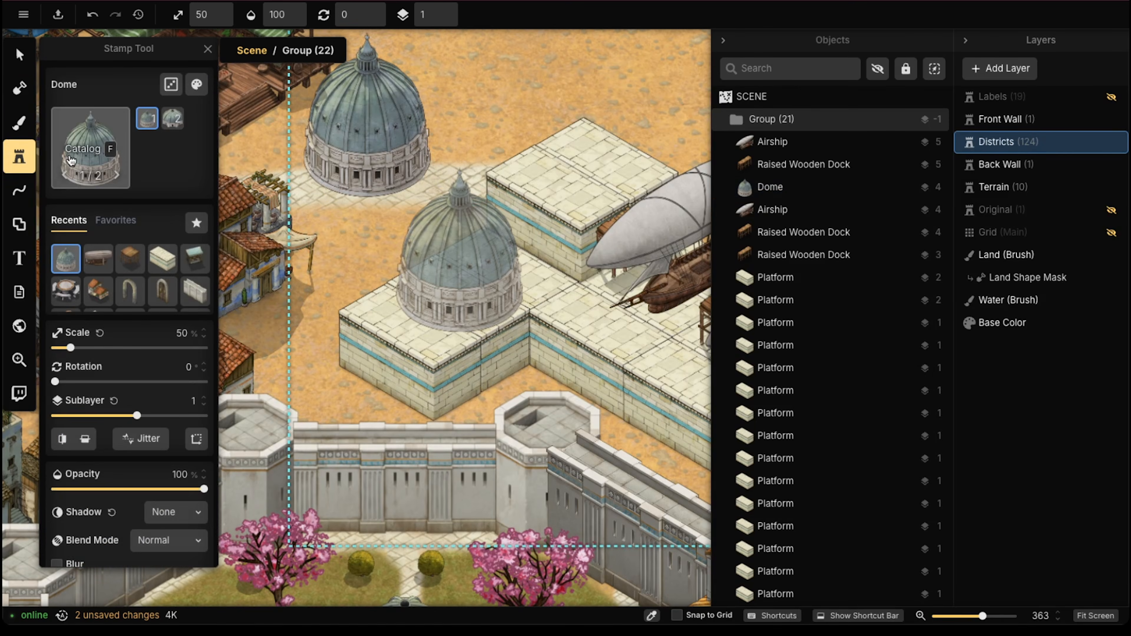
{"action": "left_click", "coordinate": [90, 154]}
{"action": "left_click", "coordinate": [370, 65]}
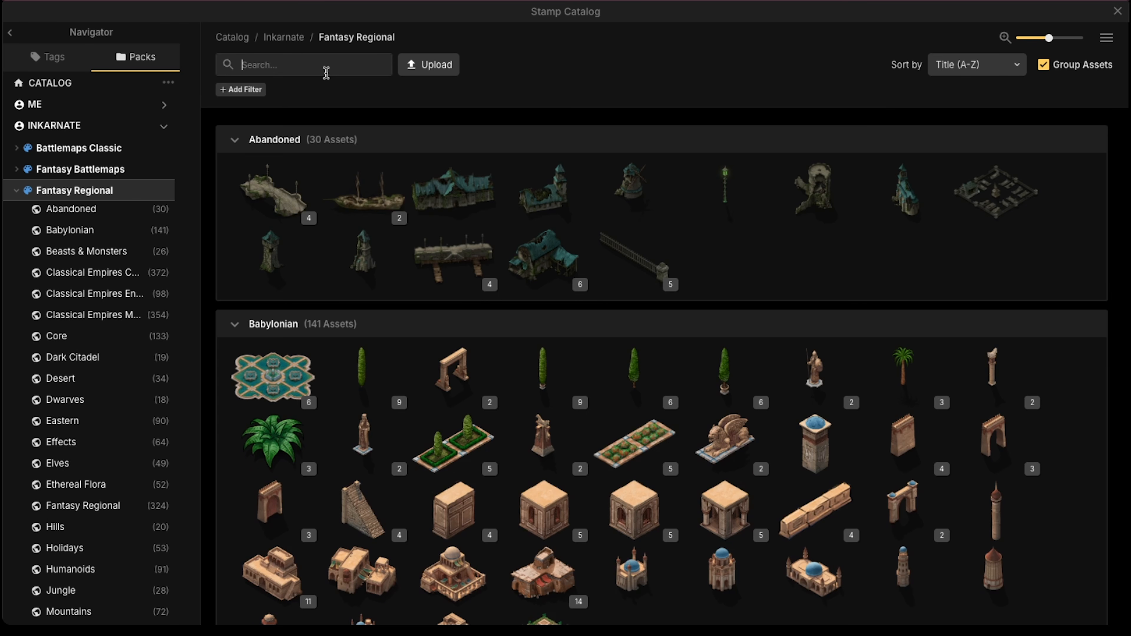
- Search the catalog for 'class' and pick the square Platform paving tile
{"action": "type", "text": "classical"}
{"action": "key", "text": "Return"}
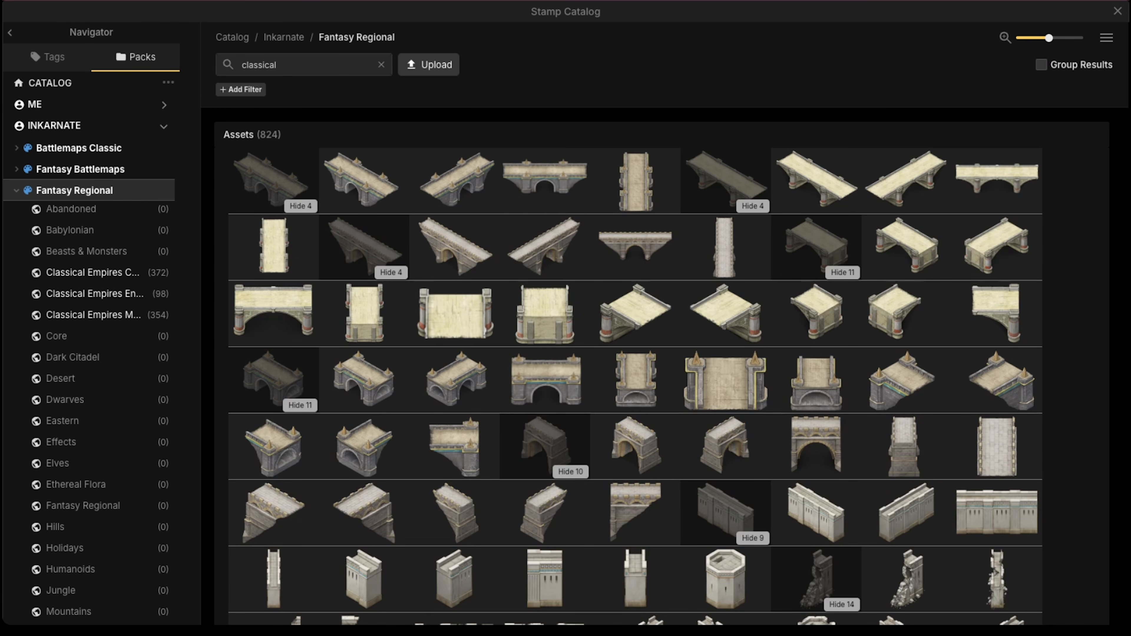
{"action": "scroll", "coordinate": [524, 343], "scroll_direction": "down", "scroll_amount": 20}
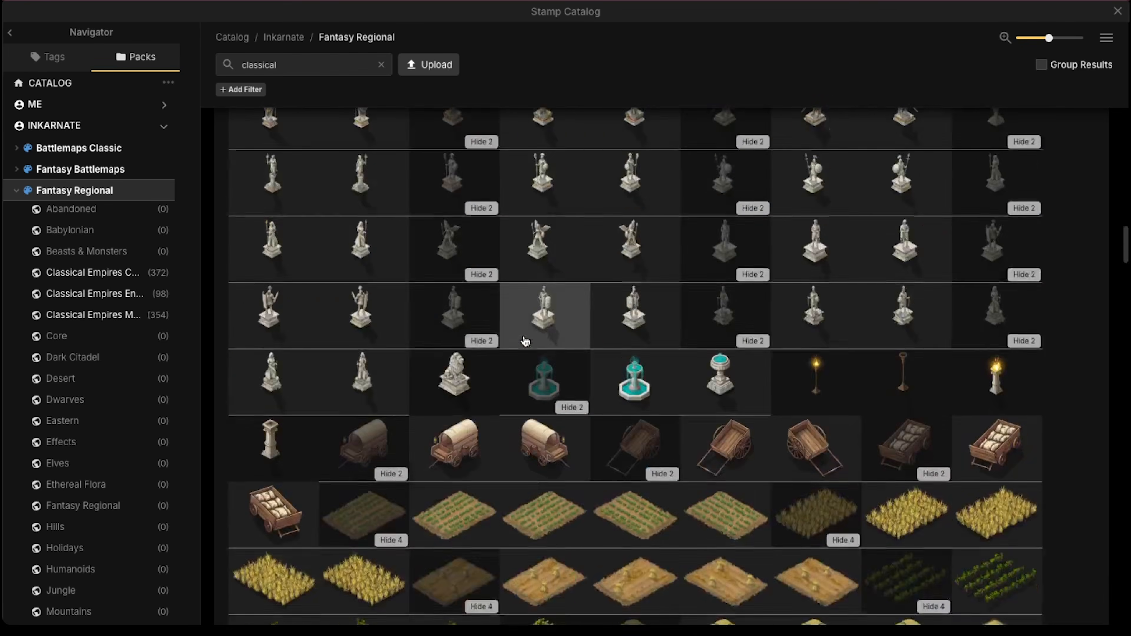
{"action": "scroll", "coordinate": [525, 340], "scroll_direction": "down", "scroll_amount": 15}
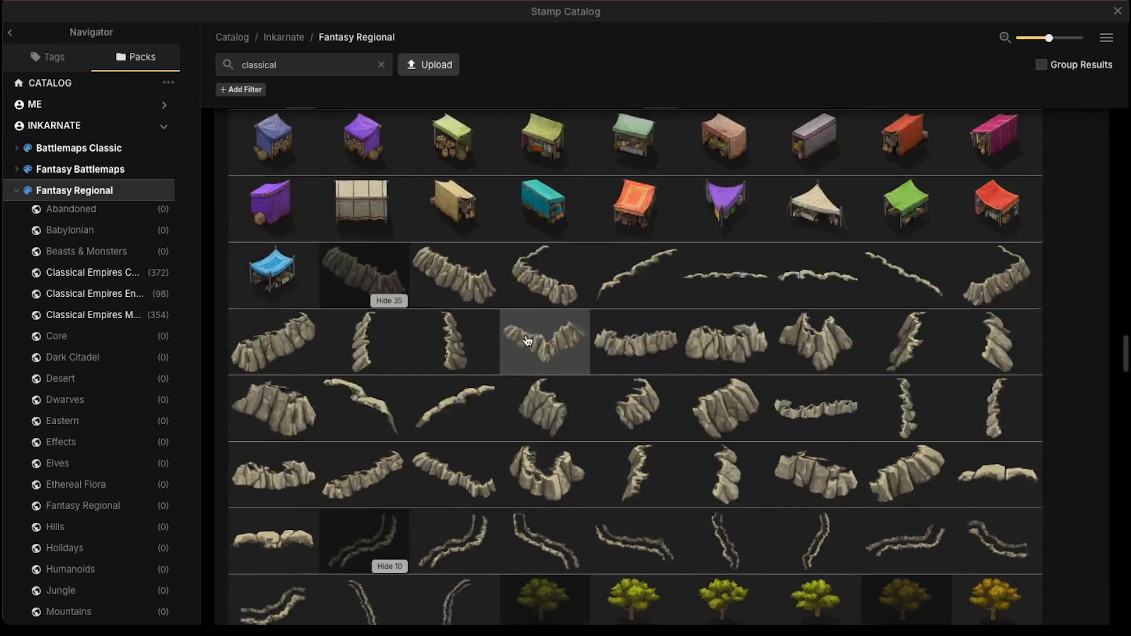
{"action": "scroll", "coordinate": [624, 426], "scroll_direction": "down", "scroll_amount": 15}
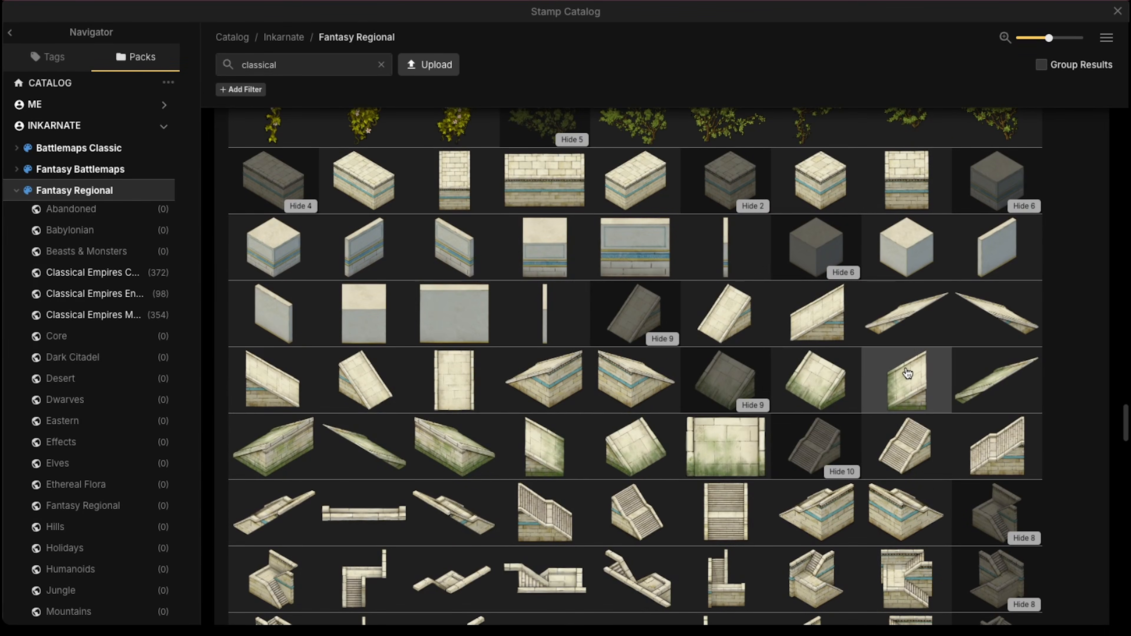
{"action": "scroll", "coordinate": [553, 441], "scroll_direction": "down", "scroll_amount": 5}
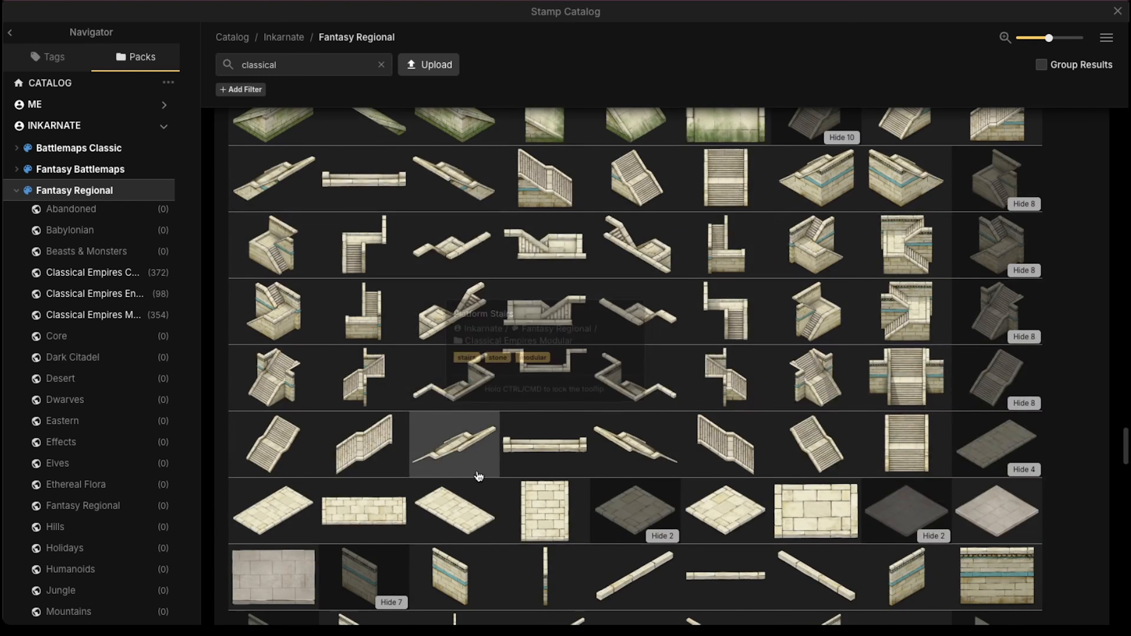
{"action": "left_click", "coordinate": [851, 500]}
- Lay the tile on the raised platform, raise it to sublayer 3, and move the dome onto it
{"action": "left_click_drag", "start_coordinate": [564, 173], "coordinate": [514, 177]}
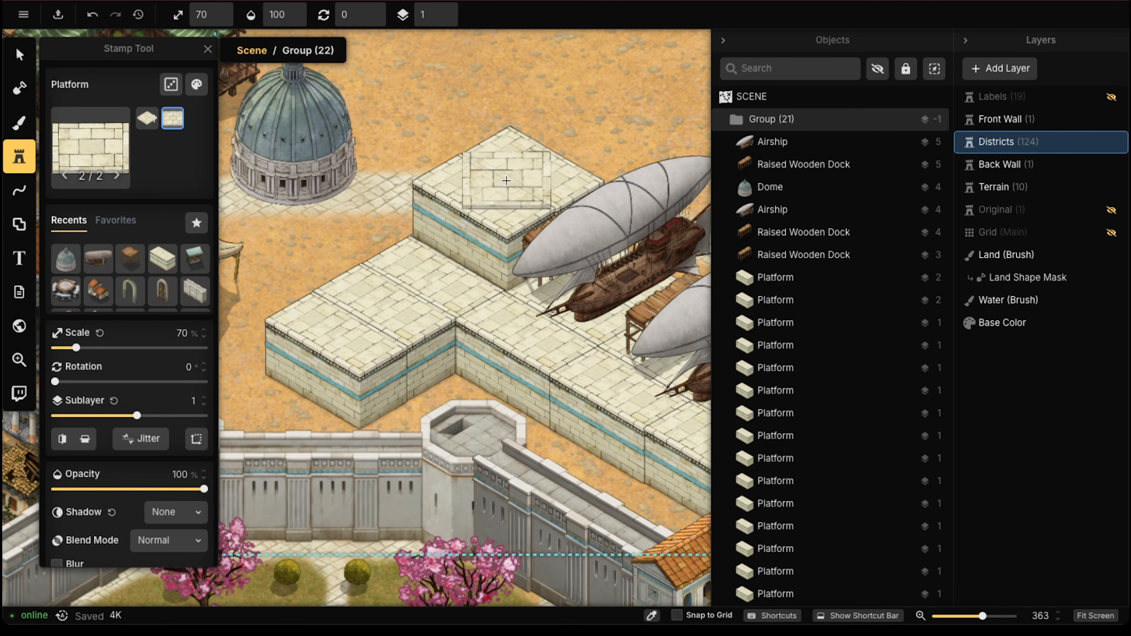
{"action": "left_click", "coordinate": [19, 55]}
{"action": "left_click", "coordinate": [444, 14]}
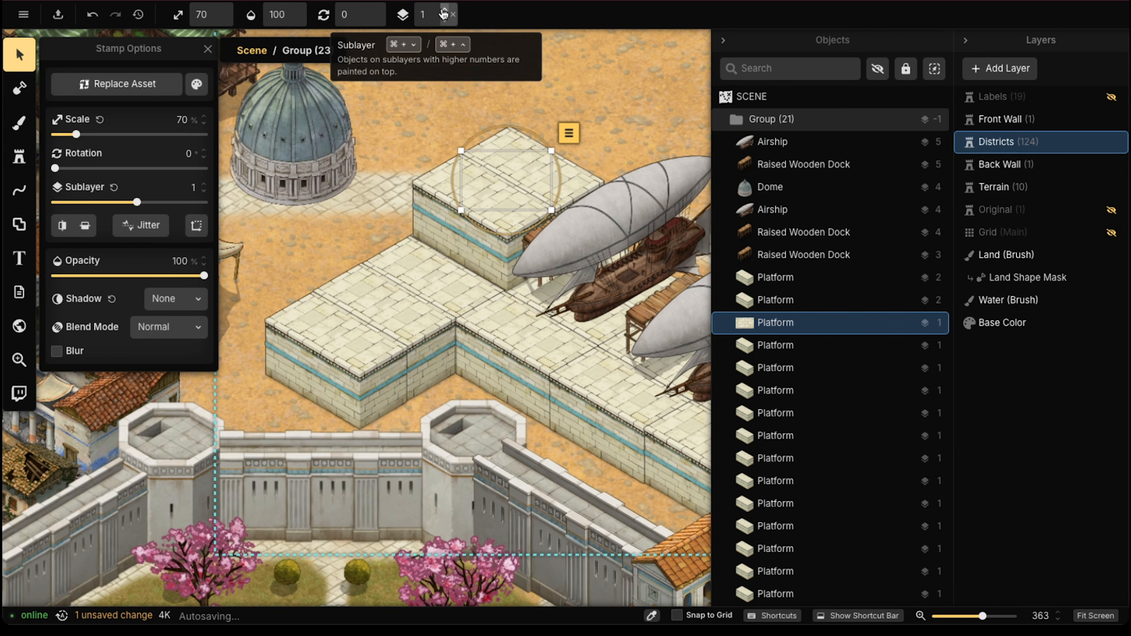
{"action": "left_click", "coordinate": [444, 13]}
{"action": "left_click_drag", "start_coordinate": [283, 175], "coordinate": [505, 195]}
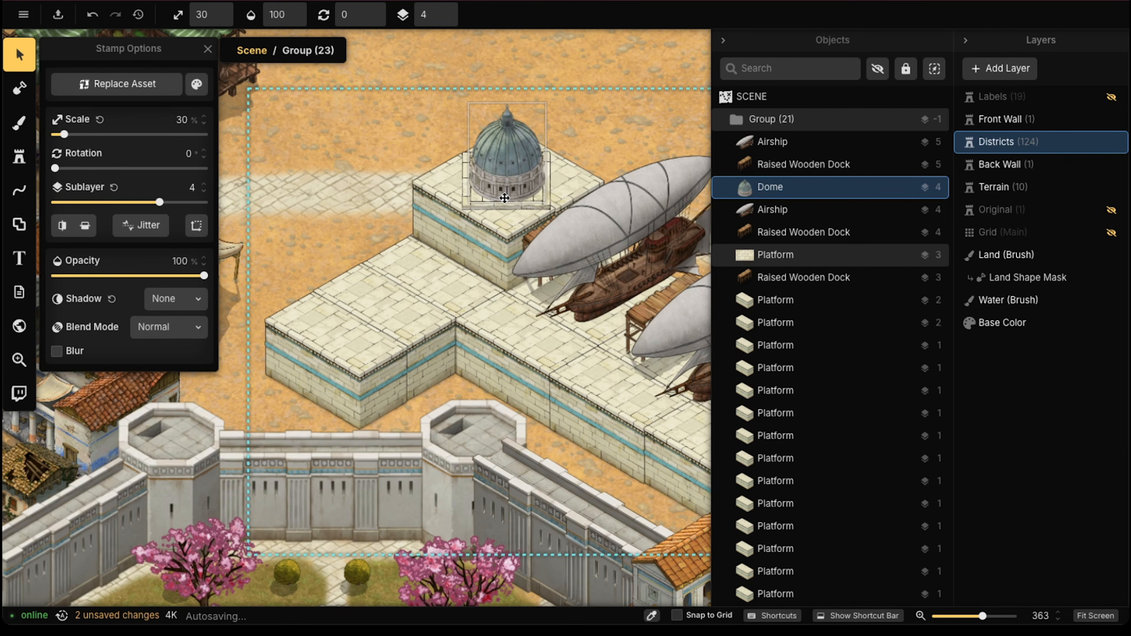
{"action": "left_click", "coordinate": [503, 192]}
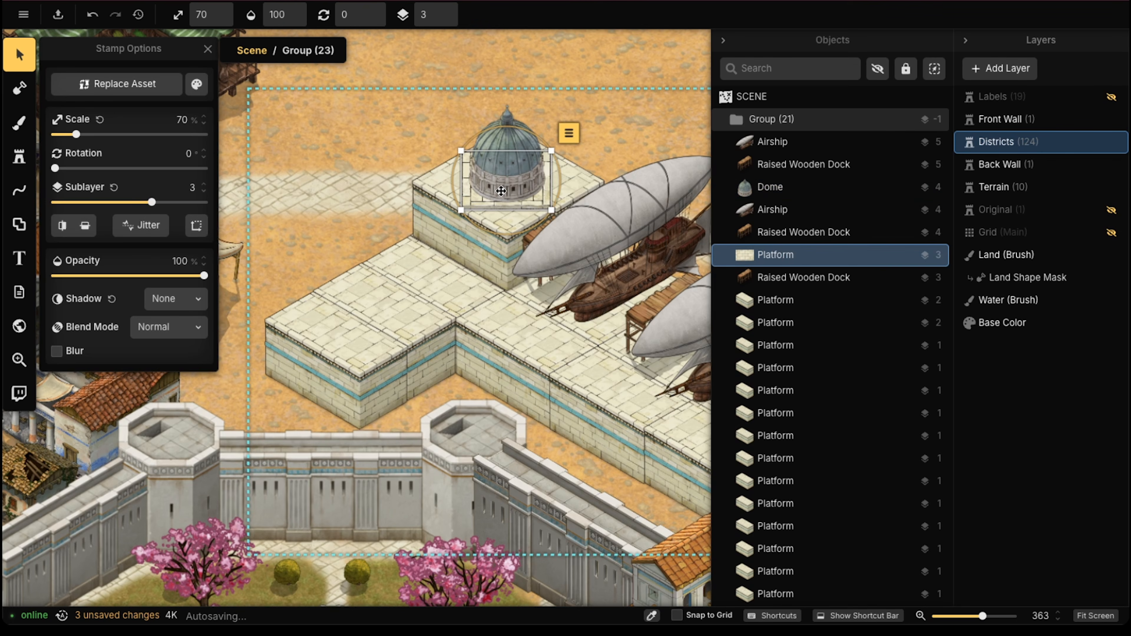
{"action": "left_click", "coordinate": [19, 156]}
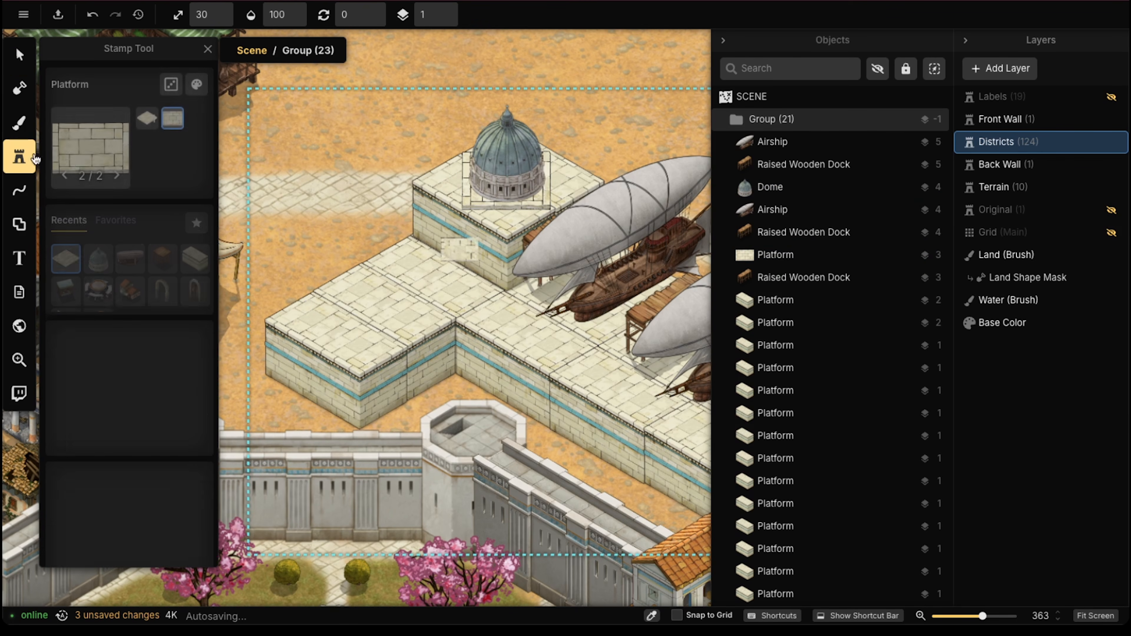
- Pick the Large Obelisk Statue at 20% scale and sublayer 3 and stamp obelisks around the dome
{"action": "left_click", "coordinate": [78, 143]}
{"action": "scroll", "coordinate": [583, 319], "scroll_direction": "down", "scroll_amount": 10}
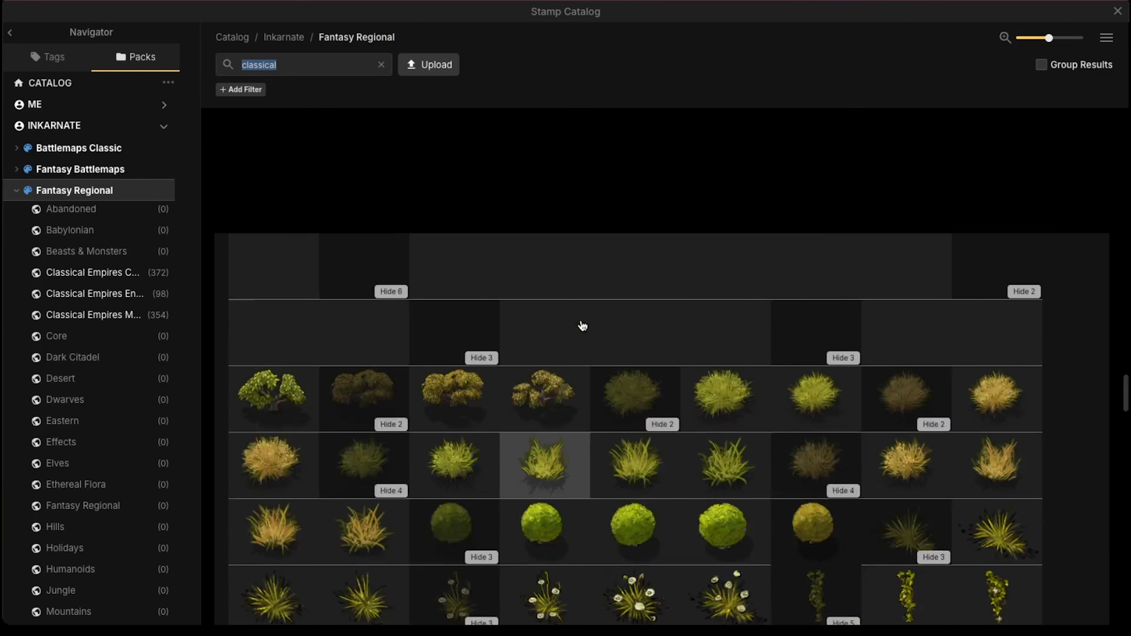
{"action": "scroll", "coordinate": [583, 319], "scroll_direction": "up", "scroll_amount": 8}
{"action": "scroll", "coordinate": [582, 319], "scroll_direction": "down", "scroll_amount": 4}
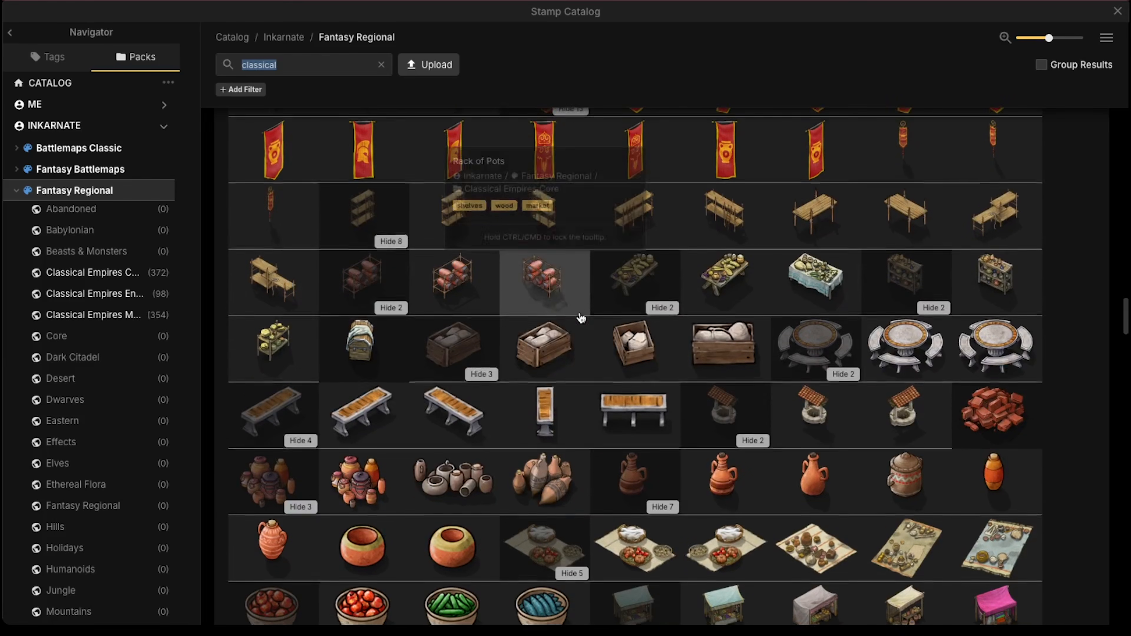
{"action": "scroll", "coordinate": [515, 378], "scroll_direction": "up", "scroll_amount": 15}
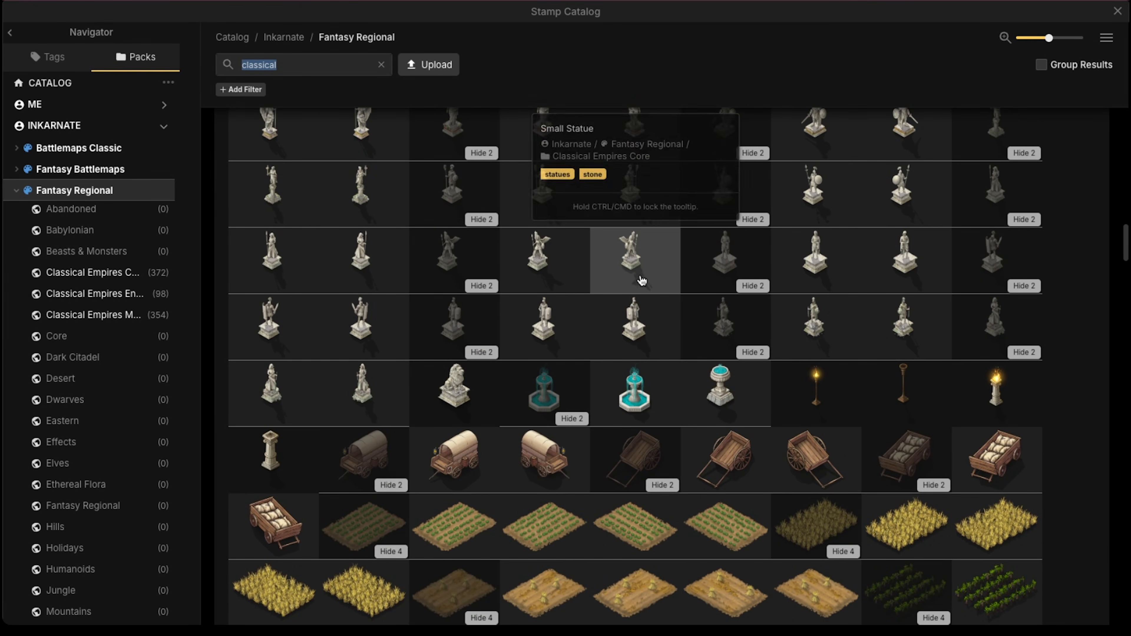
{"action": "scroll", "coordinate": [637, 284], "scroll_direction": "up", "scroll_amount": 2}
{"action": "scroll", "coordinate": [637, 285], "scroll_direction": "up", "scroll_amount": 4}
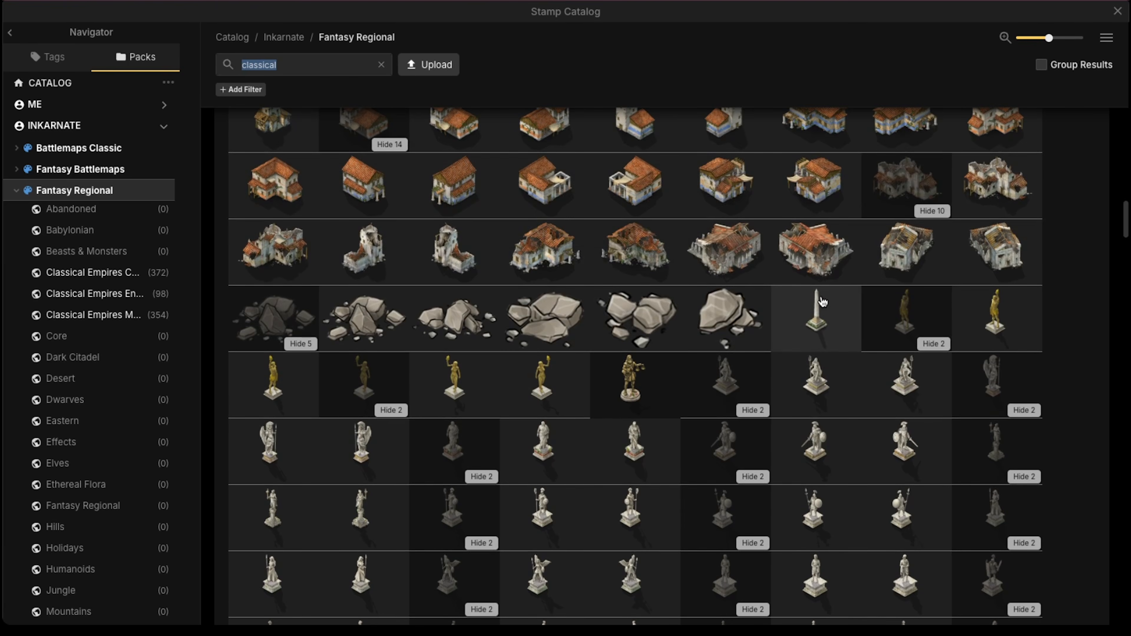
{"action": "left_click", "coordinate": [816, 314]}
{"action": "scroll", "coordinate": [445, 268], "scroll_direction": "up", "scroll_amount": 3}
{"action": "key", "text": "["}
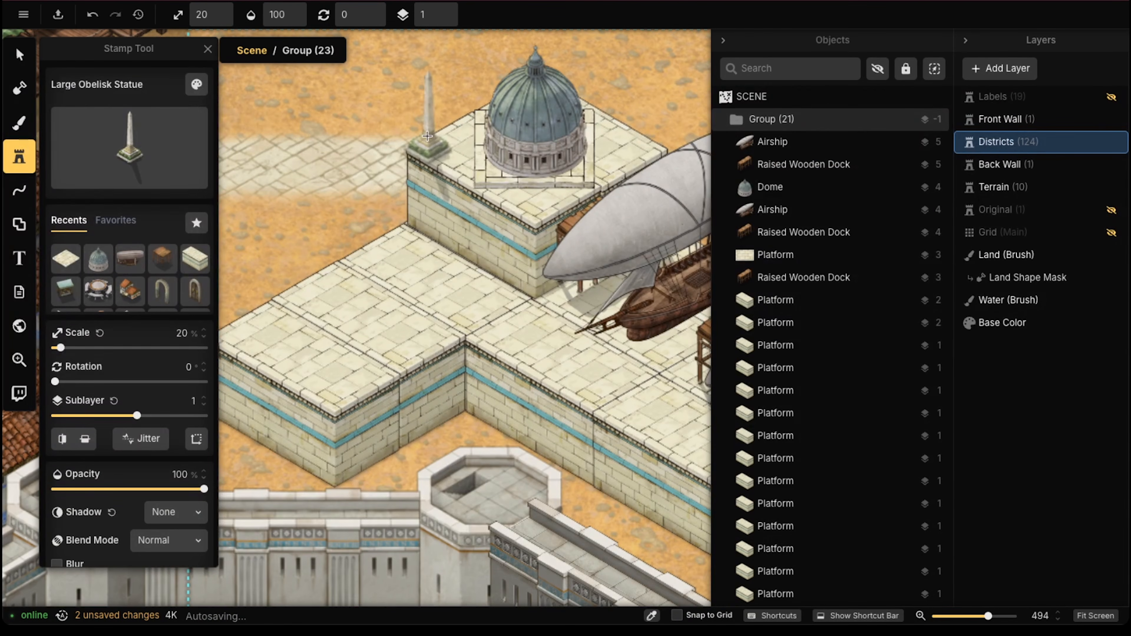
{"action": "left_click", "coordinate": [430, 136]}
{"action": "key", "text": "ctrl+z"}
{"action": "left_click", "coordinate": [445, 9]}
{"action": "left_click", "coordinate": [445, 9]}
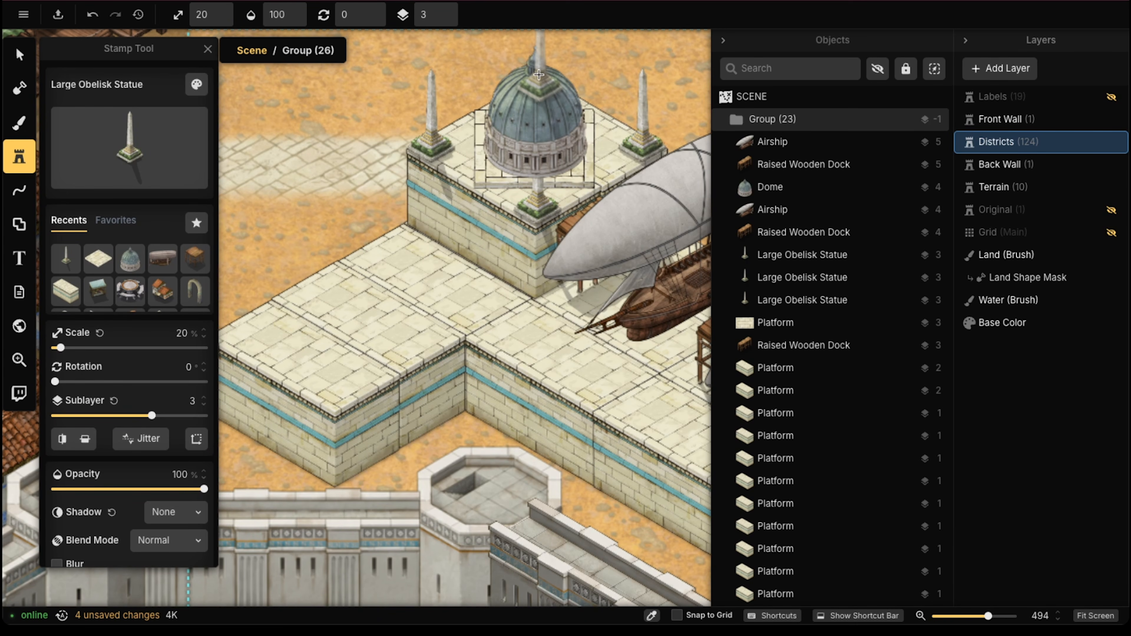
- Raise the front obelisk's sublayer so it draws above the dome
{"action": "left_click", "coordinate": [22, 66]}
{"action": "left_click", "coordinate": [538, 197]}
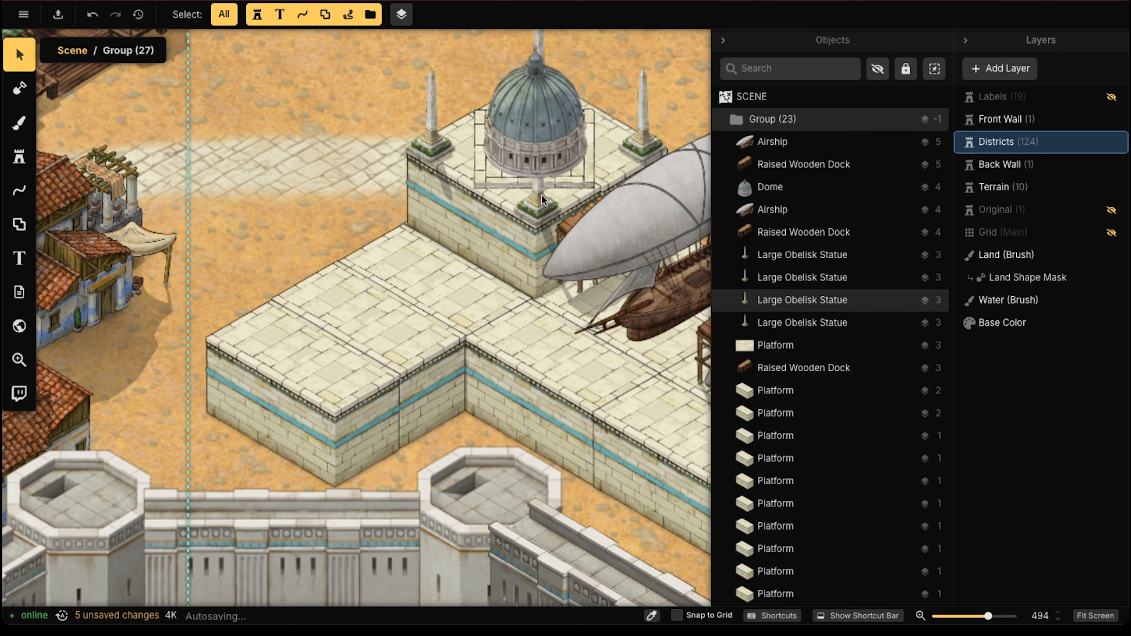
{"action": "left_click", "coordinate": [445, 9]}
{"action": "left_click", "coordinate": [445, 8]}
{"action": "key", "text": "Escape"}
{"action": "scroll", "coordinate": [516, 184], "scroll_direction": "down", "scroll_amount": 5}
- Stamp a small Tunnel Doorway arch on the platform
{"action": "left_click", "coordinate": [22, 158]}
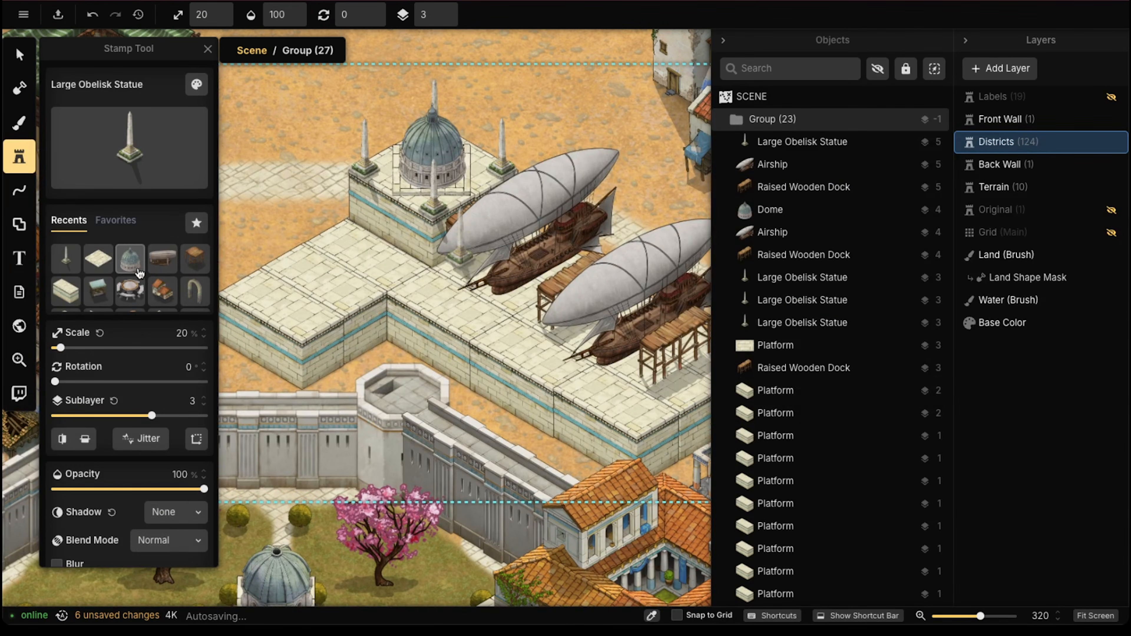
{"action": "left_click", "coordinate": [188, 292]}
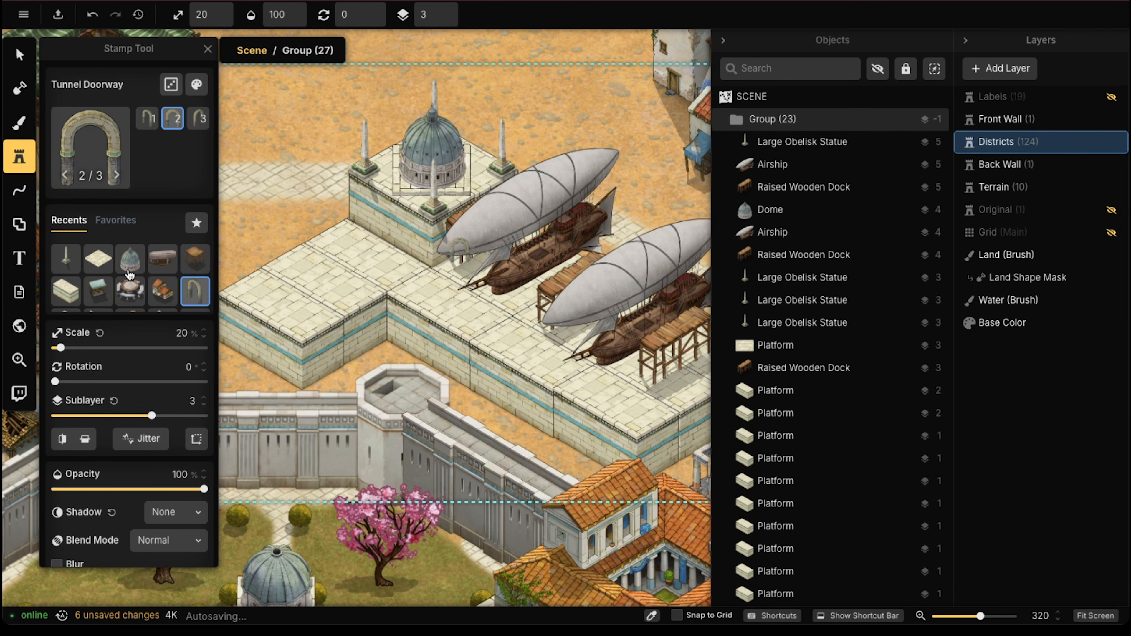
{"action": "key", "text": "Escape"}
{"action": "scroll", "coordinate": [345, 370], "scroll_direction": "down", "scroll_amount": 5}
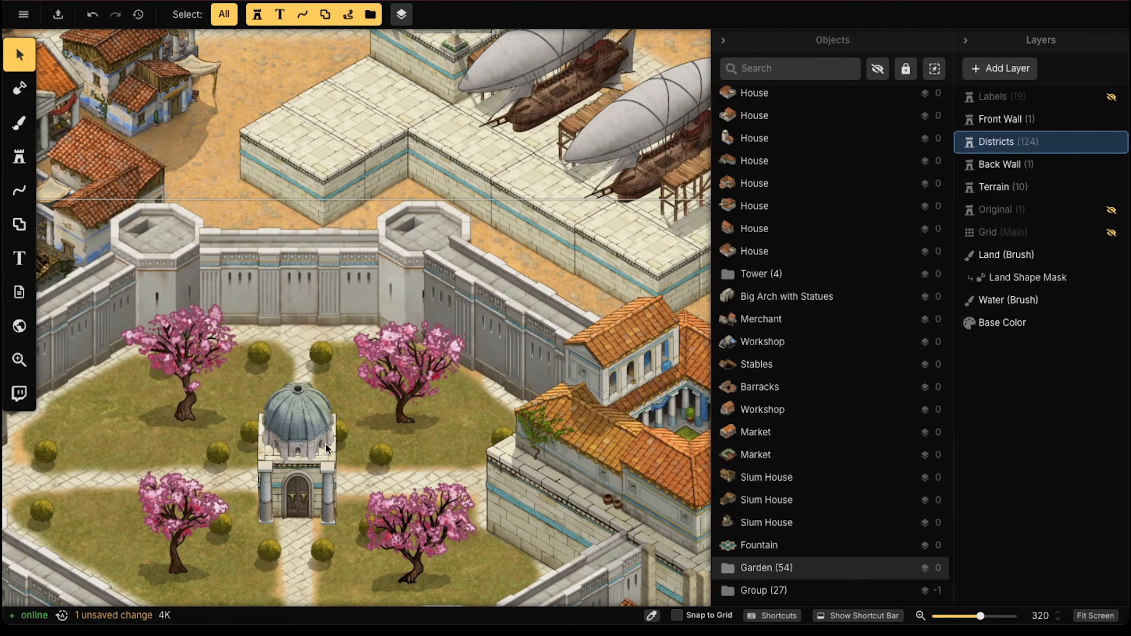
- Copy the garden pavilion's gate, paste a copy, then delete the pasted copy
{"action": "left_click", "coordinate": [301, 498]}
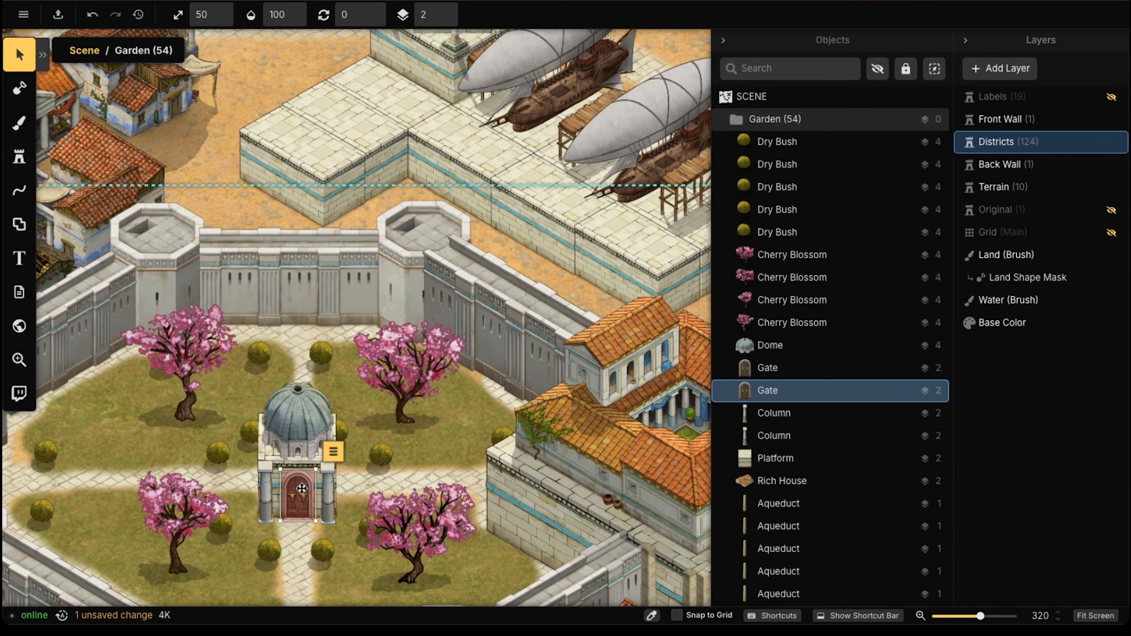
{"action": "key", "text": "Escape"}
{"action": "key", "text": "Escape"}
{"action": "scroll", "coordinate": [377, 156], "scroll_direction": "up", "scroll_amount": 3}
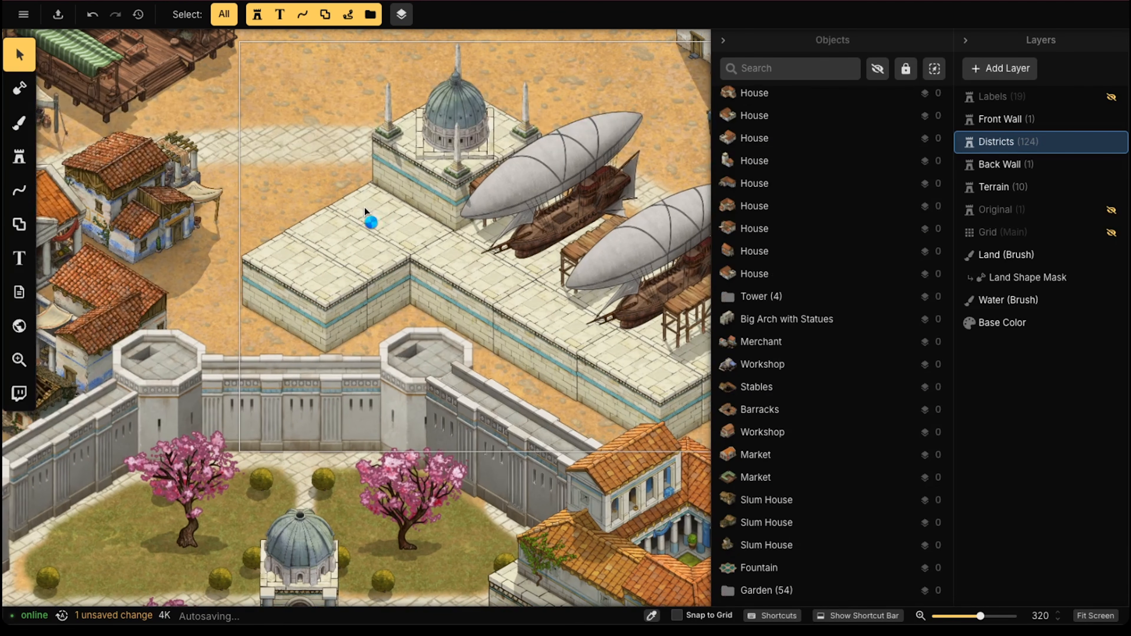
{"action": "key", "text": "ctrl+v"}
{"action": "scroll", "coordinate": [364, 207], "scroll_direction": "up", "scroll_amount": 2}
{"action": "key", "text": "Delete"}
- Stamp a Gate from Recents on the domed building, duplicate it, and line the copies up side by side
{"action": "left_click", "coordinate": [19, 156]}
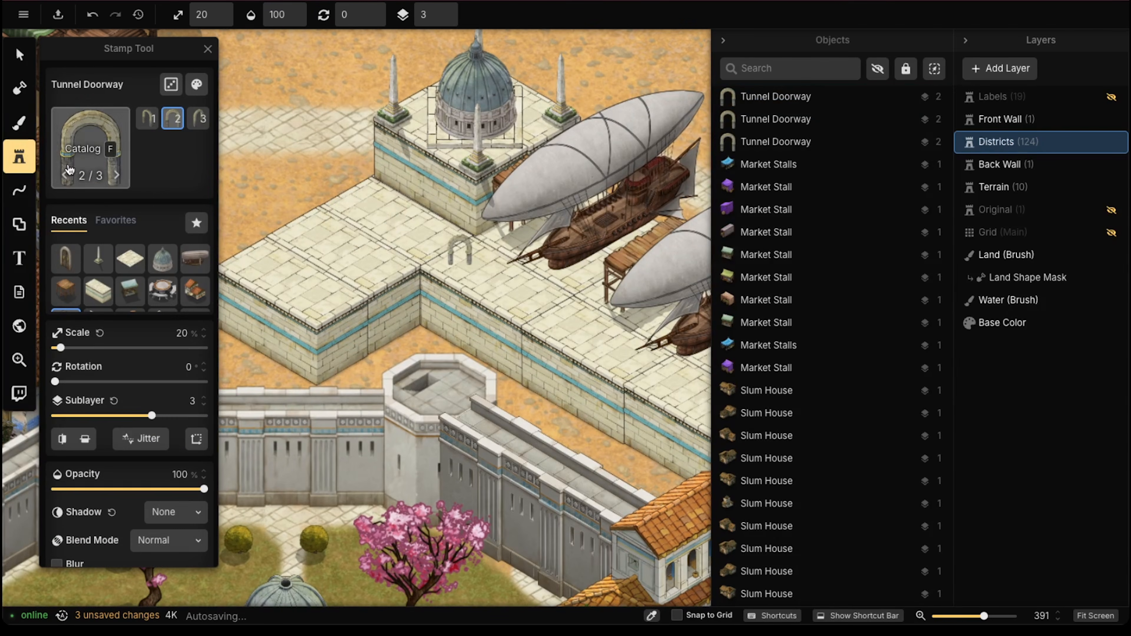
{"action": "left_click", "coordinate": [67, 257]}
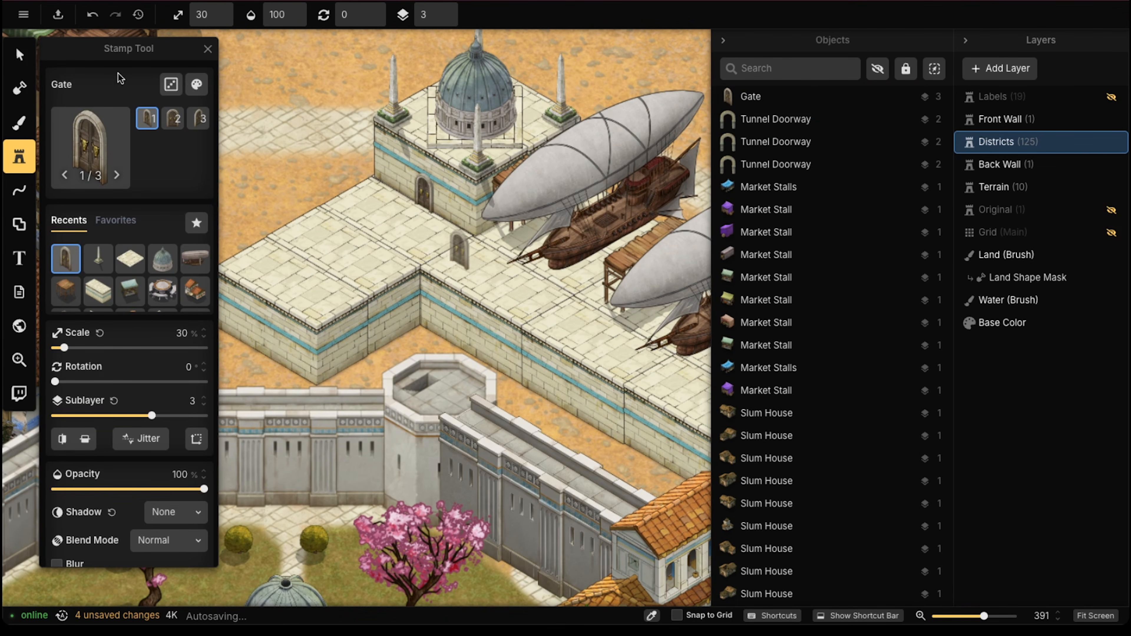
{"action": "left_click", "coordinate": [17, 63]}
{"action": "left_click", "coordinate": [424, 191]}
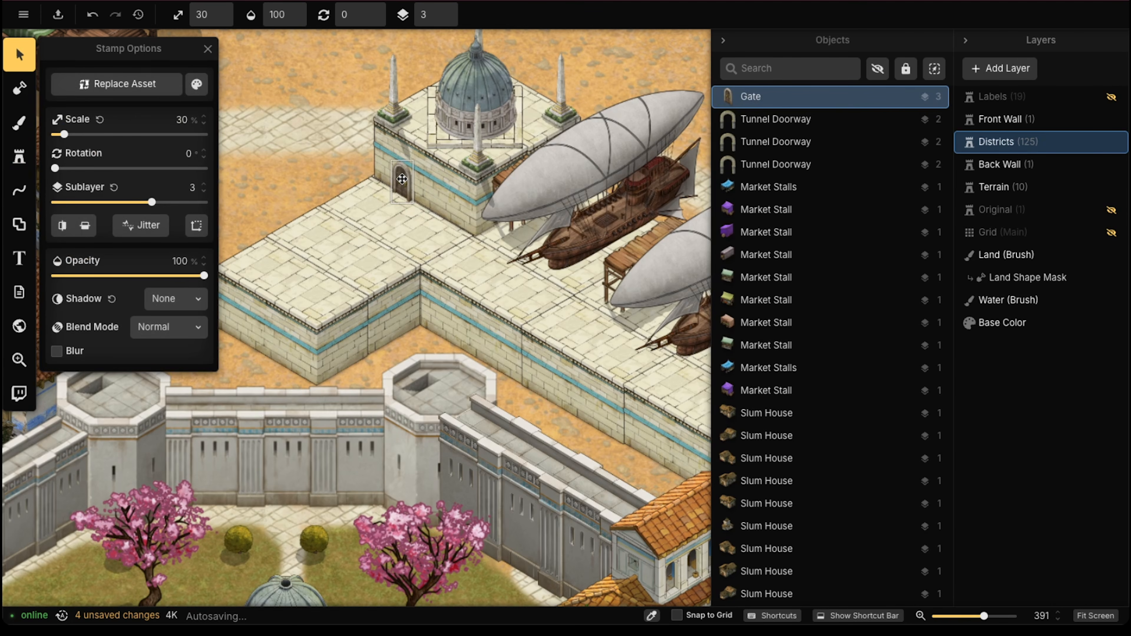
{"action": "key", "text": "ctrl+d"}
{"action": "left_click_drag", "start_coordinate": [408, 183], "coordinate": [444, 206]}
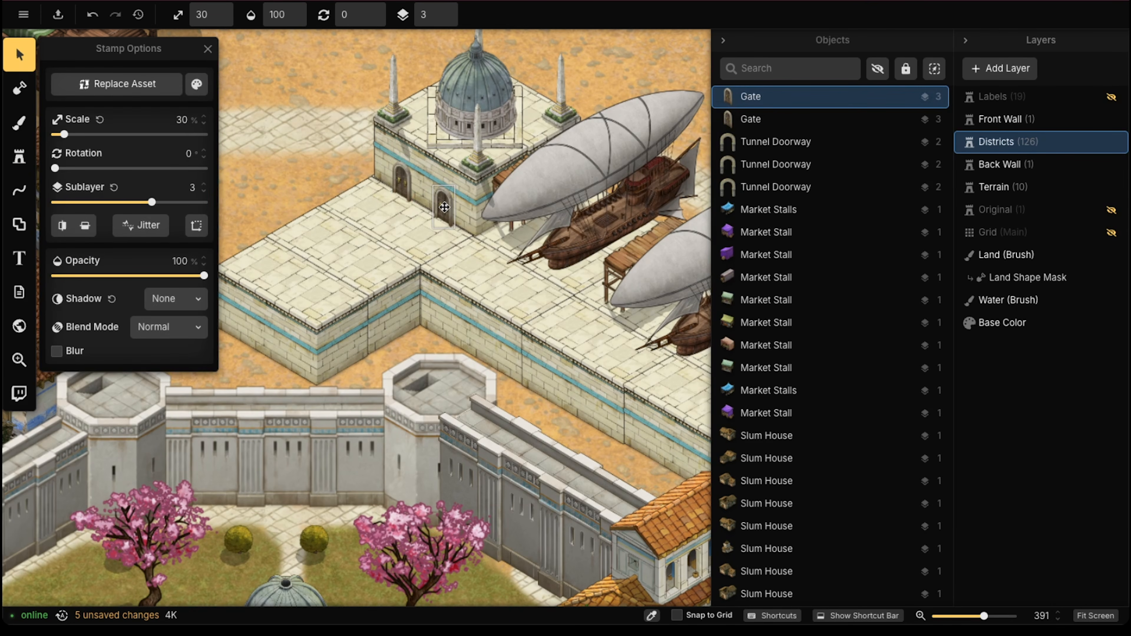
{"action": "left_click_drag", "start_coordinate": [397, 179], "coordinate": [394, 175]}
- Select both gates together and set them to 40% scale
{"action": "key", "text": "Escape"}
{"action": "scroll", "coordinate": [394, 174], "scroll_direction": "down", "scroll_amount": 5}
{"action": "scroll", "coordinate": [394, 175], "scroll_direction": "down", "scroll_amount": 5}
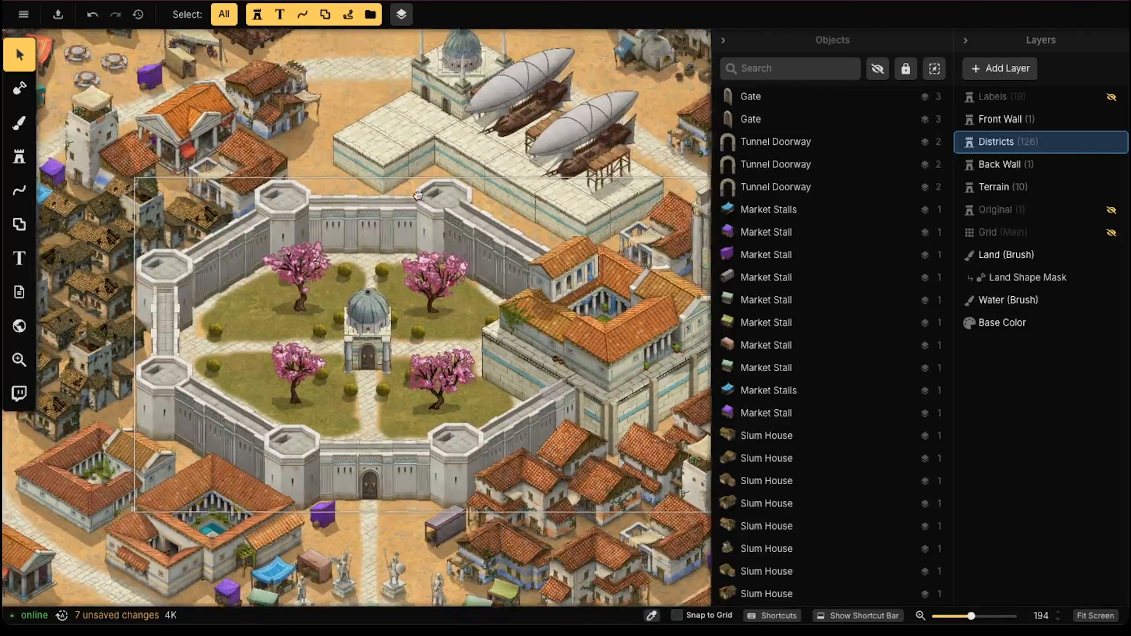
{"action": "scroll", "coordinate": [417, 197], "scroll_direction": "up", "scroll_amount": 2}
{"action": "left_click", "coordinate": [440, 138]}
{"action": "left_click", "coordinate": [440, 137], "text": "shift"}
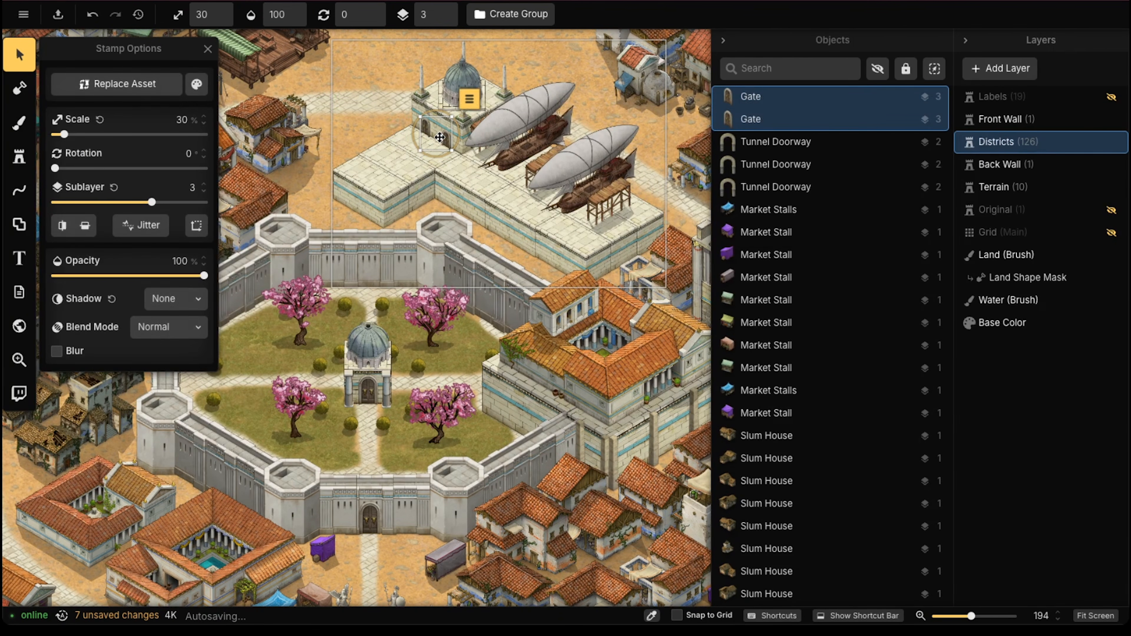
{"action": "scroll", "coordinate": [439, 136], "scroll_direction": "up", "scroll_amount": 1}
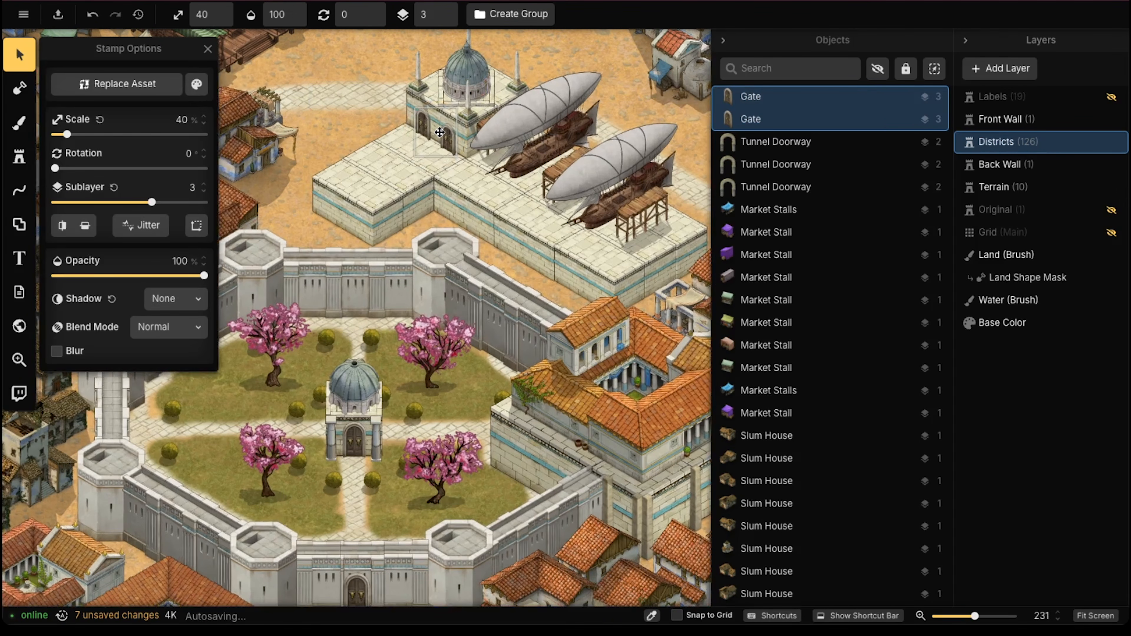
- Enter the Garden group, drag one wall slightly right and down, and exit the group
{"action": "left_click", "coordinate": [390, 120]}
{"action": "scroll", "coordinate": [387, 116], "scroll_direction": "down", "scroll_amount": 3}
{"action": "scroll", "coordinate": [344, 281], "scroll_direction": "down", "scroll_amount": 1}
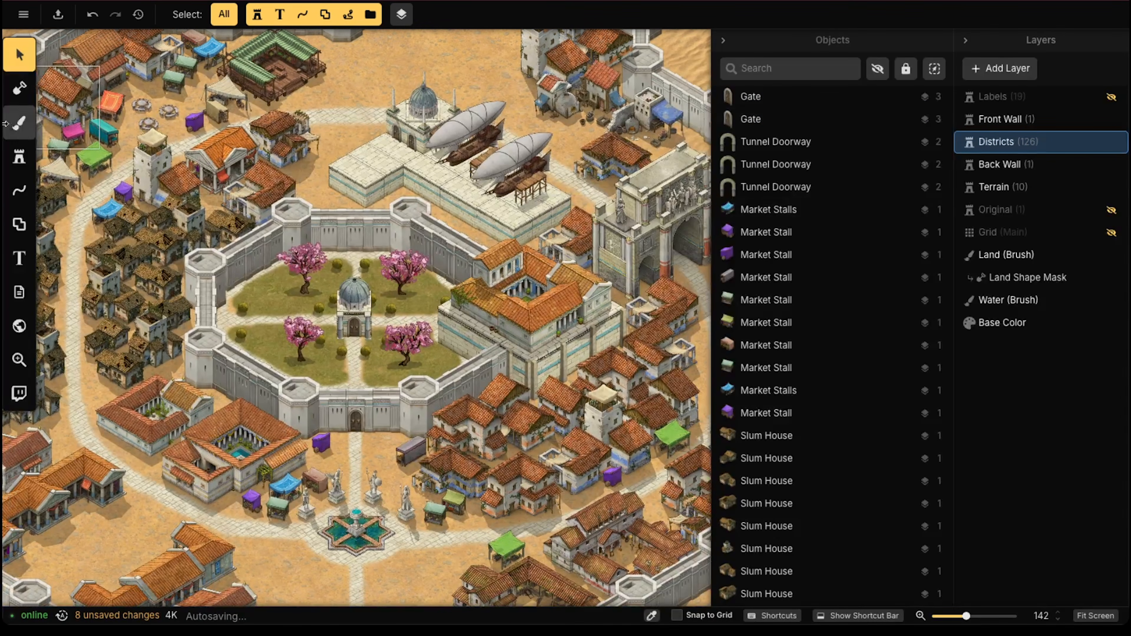
{"action": "scroll", "coordinate": [422, 119], "scroll_direction": "down", "scroll_amount": 2}
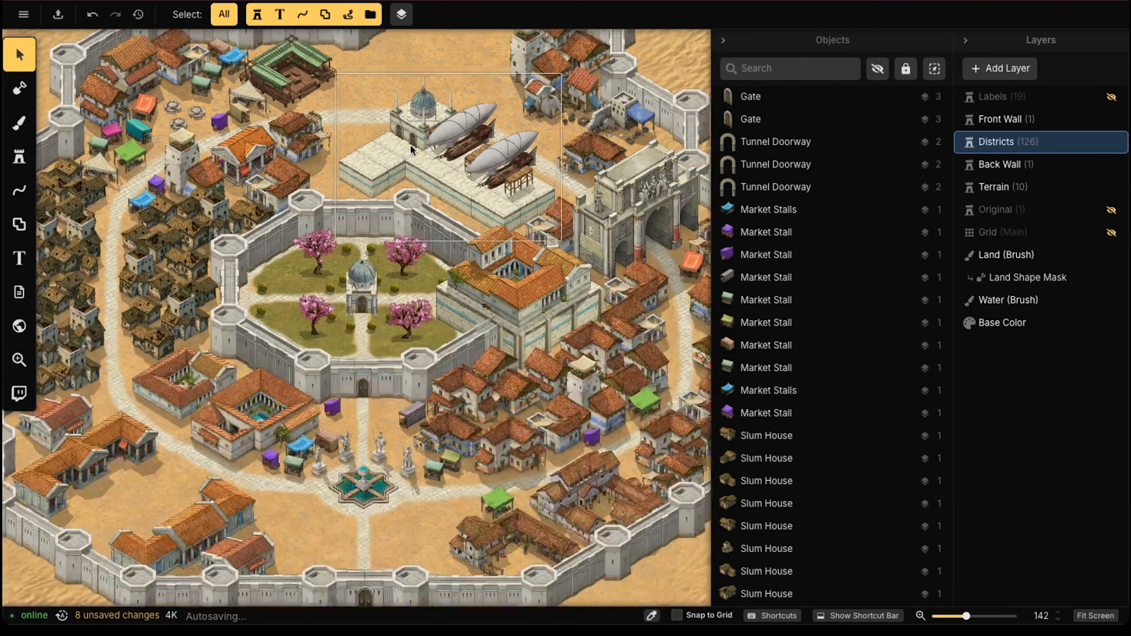
{"action": "scroll", "coordinate": [431, 192], "scroll_direction": "up", "scroll_amount": 2}
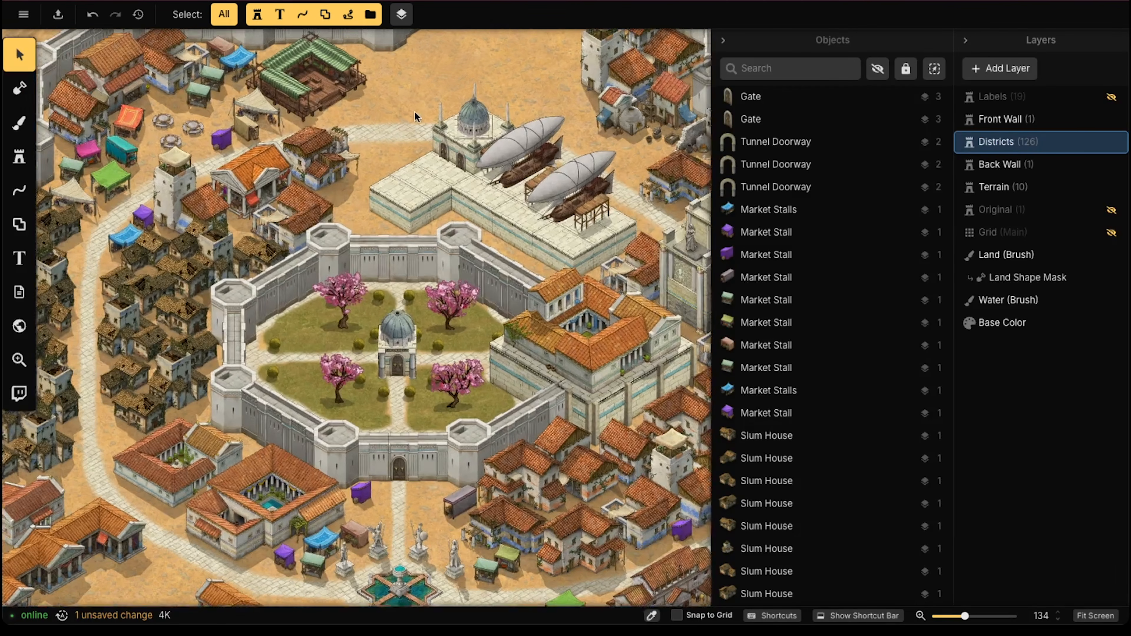
{"action": "scroll", "coordinate": [414, 111], "scroll_direction": "up", "scroll_amount": 4}
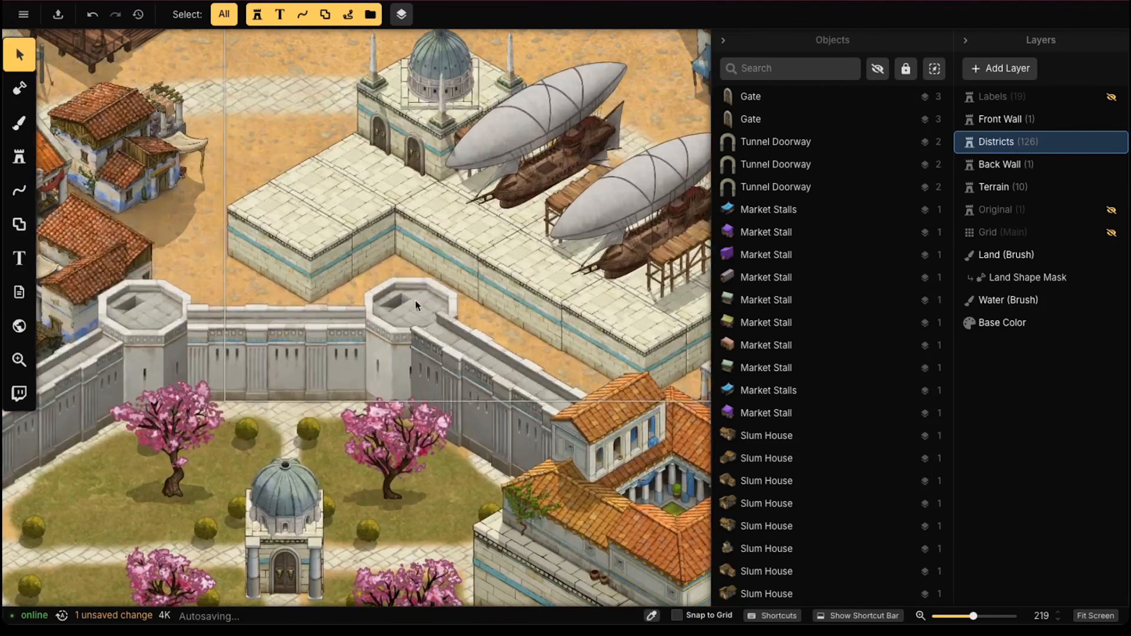
{"action": "left_click", "coordinate": [416, 302]}
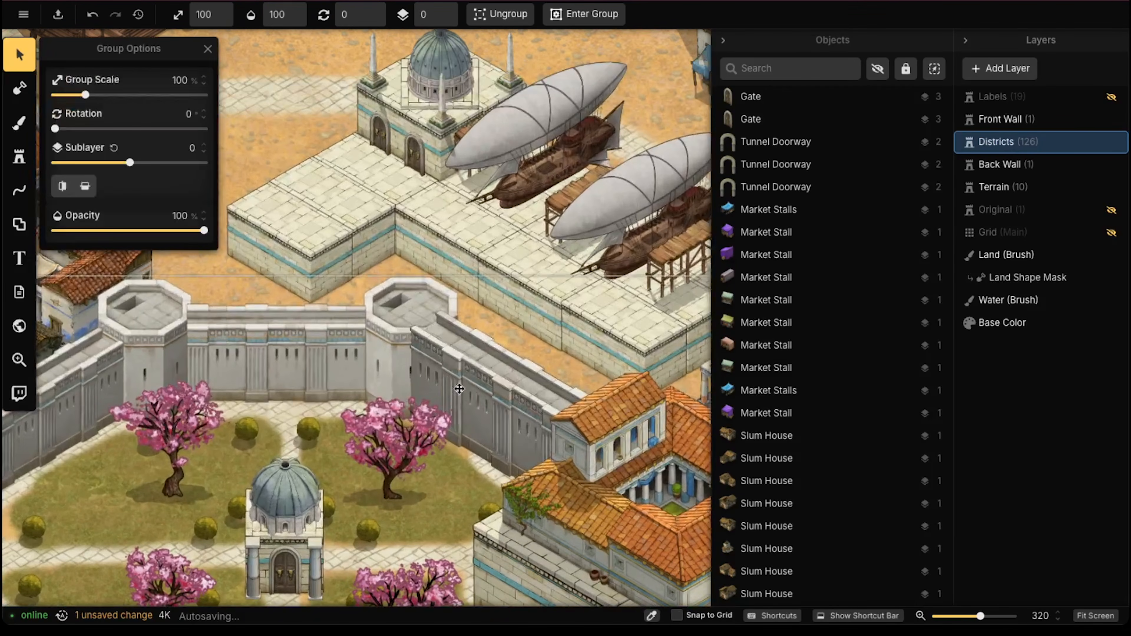
{"action": "double_click", "coordinate": [475, 386]}
{"action": "left_click_drag", "start_coordinate": [475, 386], "coordinate": [492, 395]}
{"action": "key", "text": "Escape"}
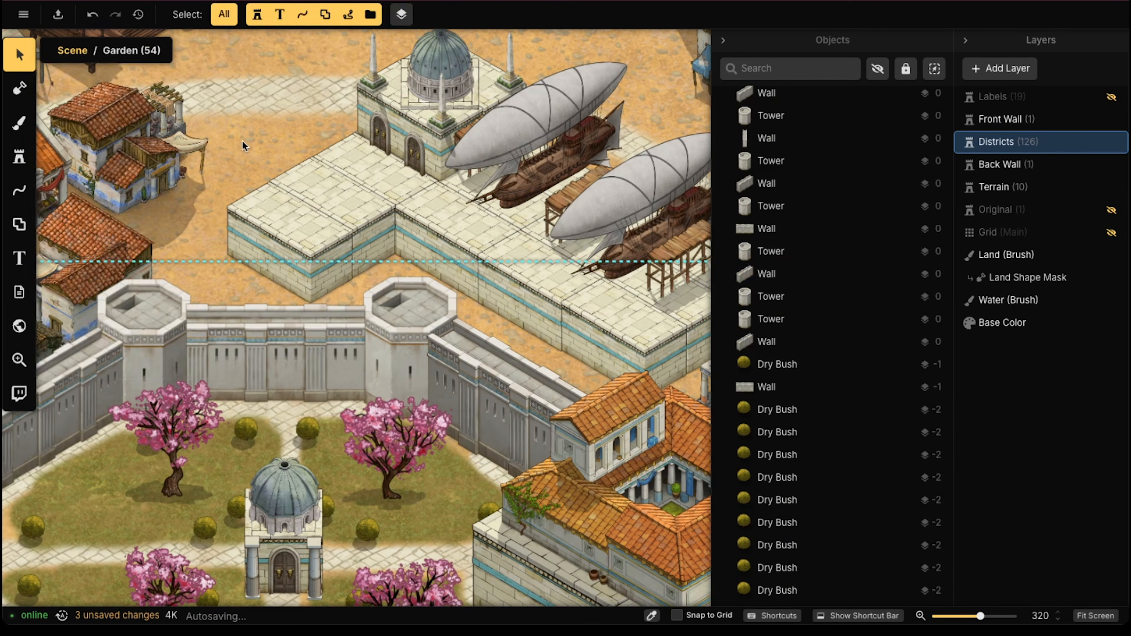
{"action": "scroll", "coordinate": [244, 141], "scroll_direction": "down", "scroll_amount": 4}
{"action": "key", "text": "Escape"}
- Pan across the walled city to inspect the airship dock and the northern courtyard
{"action": "left_click", "coordinate": [335, 133]}
{"action": "scroll", "coordinate": [335, 132], "scroll_direction": "down", "scroll_amount": 2}
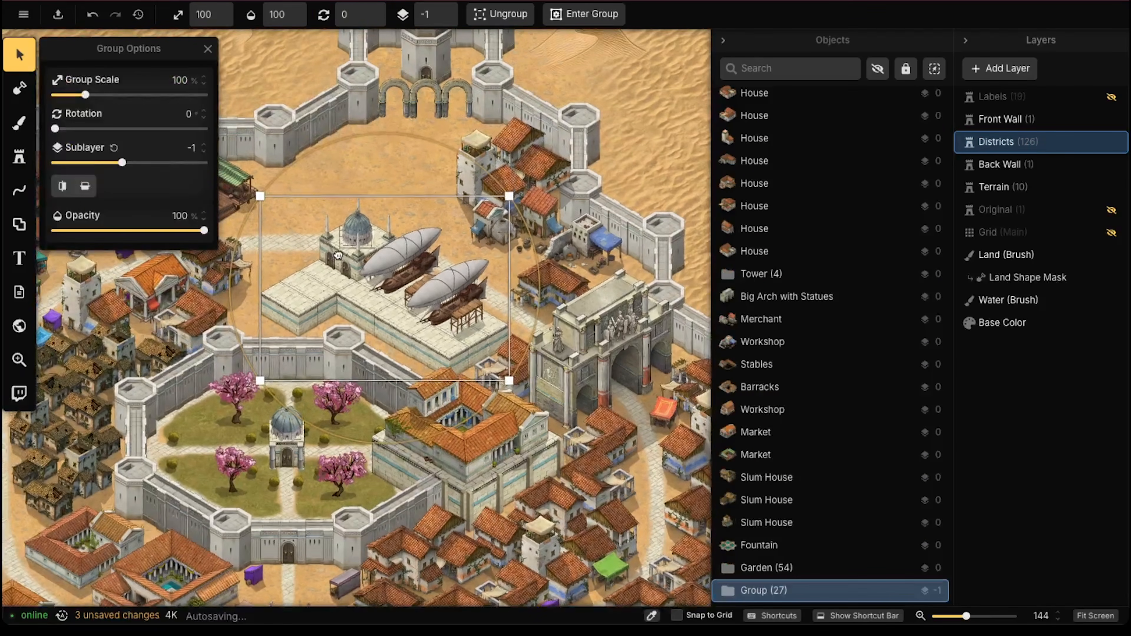
{"action": "left_click_drag", "start_coordinate": [339, 254], "coordinate": [340, 195]}
{"action": "left_click", "coordinate": [309, 116]}
{"action": "left_click_drag", "start_coordinate": [309, 116], "coordinate": [372, 230]}
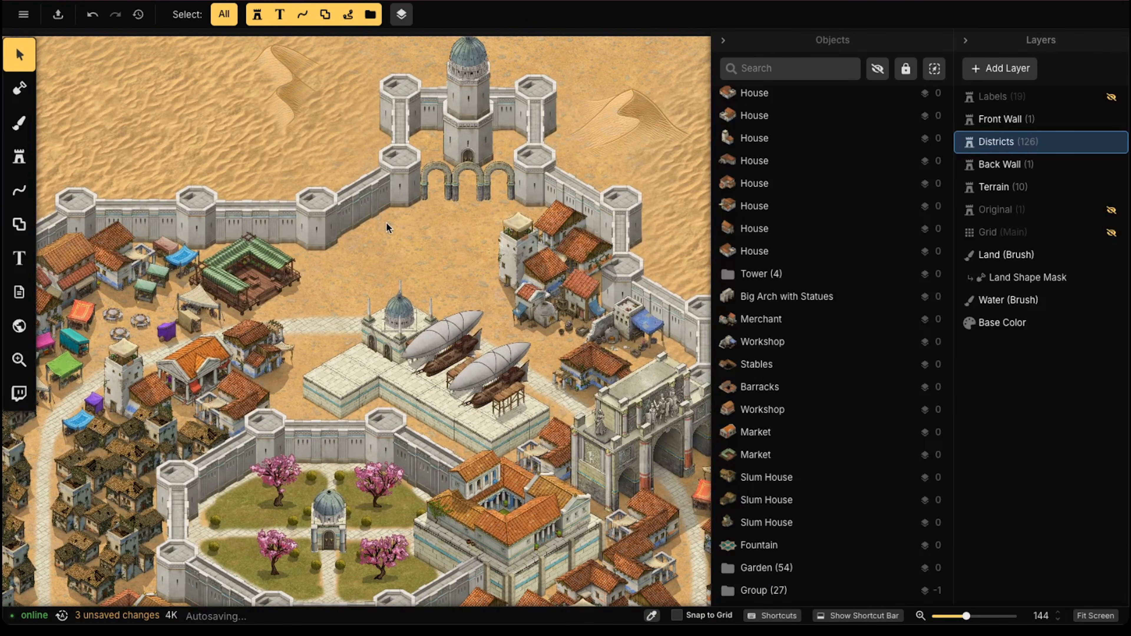
{"action": "scroll", "coordinate": [581, 241], "scroll_direction": "up", "scroll_amount": 4}
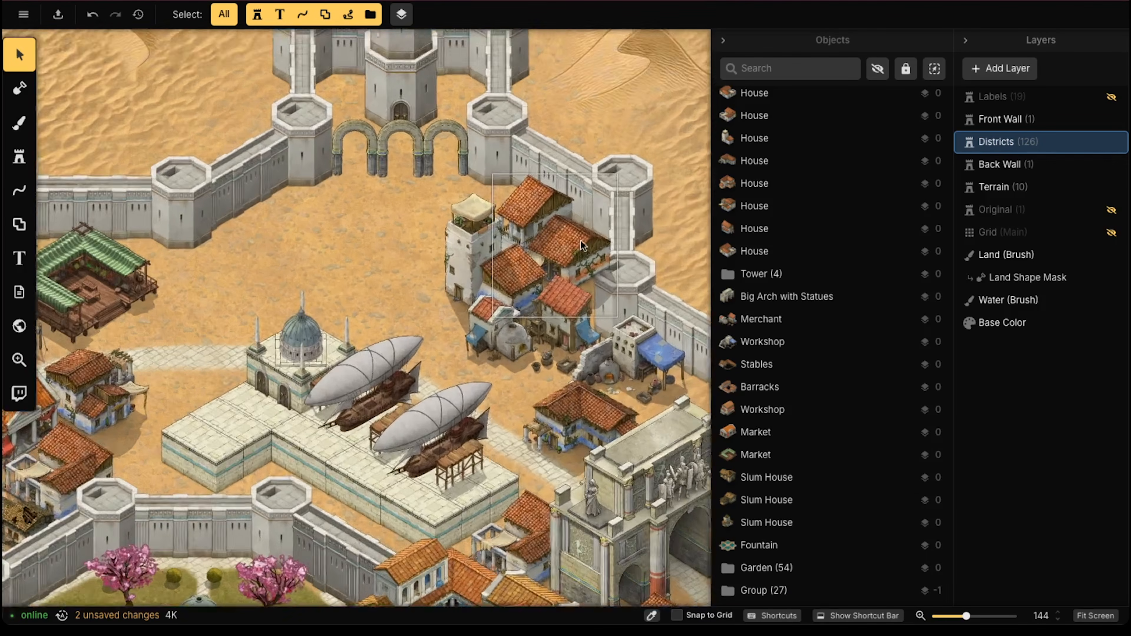
{"action": "left_click", "coordinate": [582, 245]}
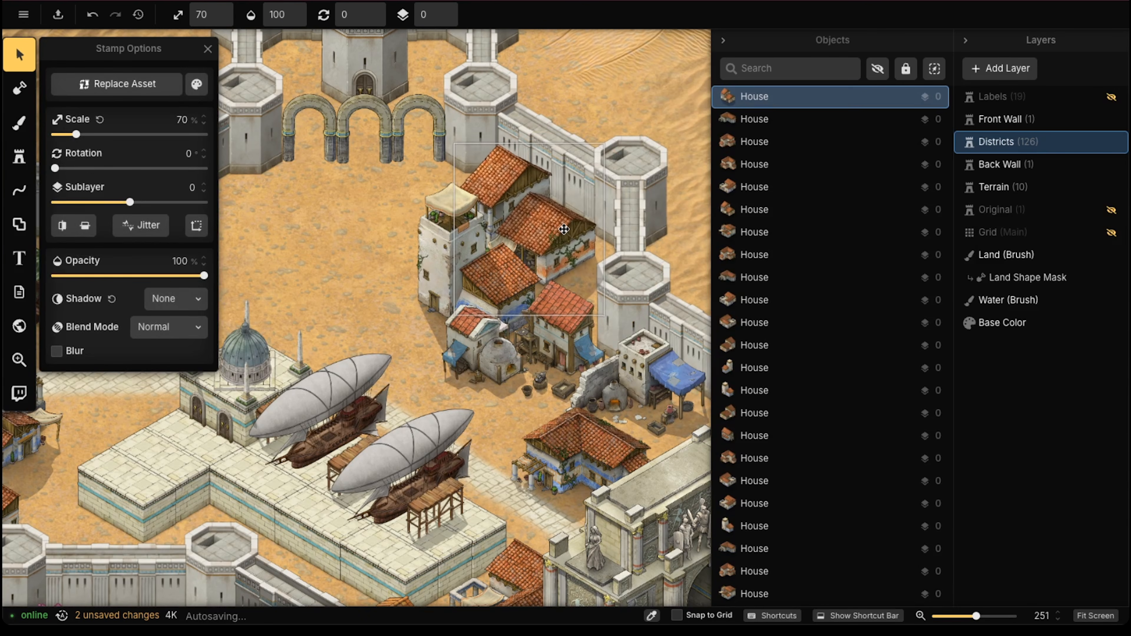
{"action": "key", "text": "Escape"}
{"action": "scroll", "coordinate": [565, 236], "scroll_direction": "down", "scroll_amount": 4}
{"action": "left_click_drag", "start_coordinate": [391, 312], "coordinate": [498, 300]}
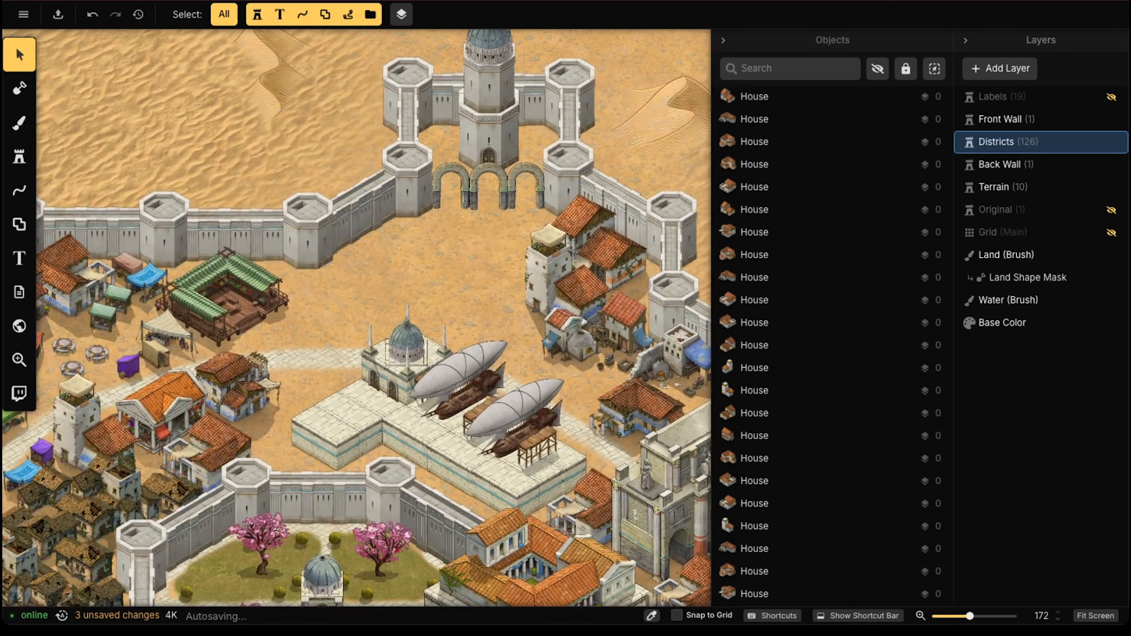
- Pick the Workshop building stamp from the Stamp Catalog
{"action": "left_click", "coordinate": [18, 157]}
{"action": "left_click", "coordinate": [112, 159]}
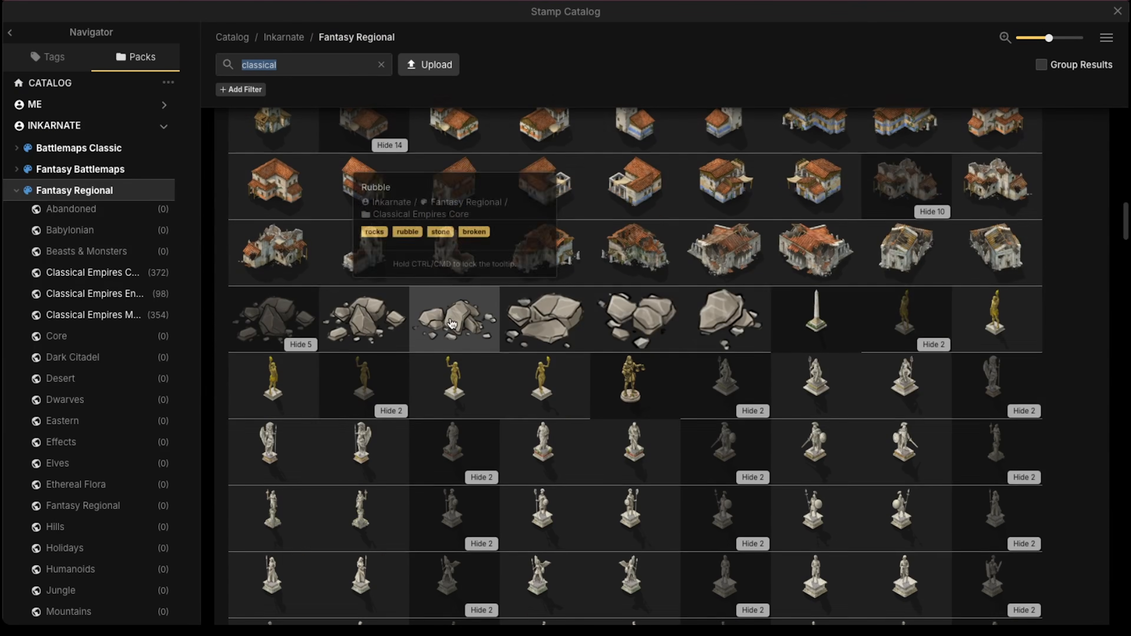
{"action": "scroll", "coordinate": [470, 303], "scroll_direction": "up", "scroll_amount": 5}
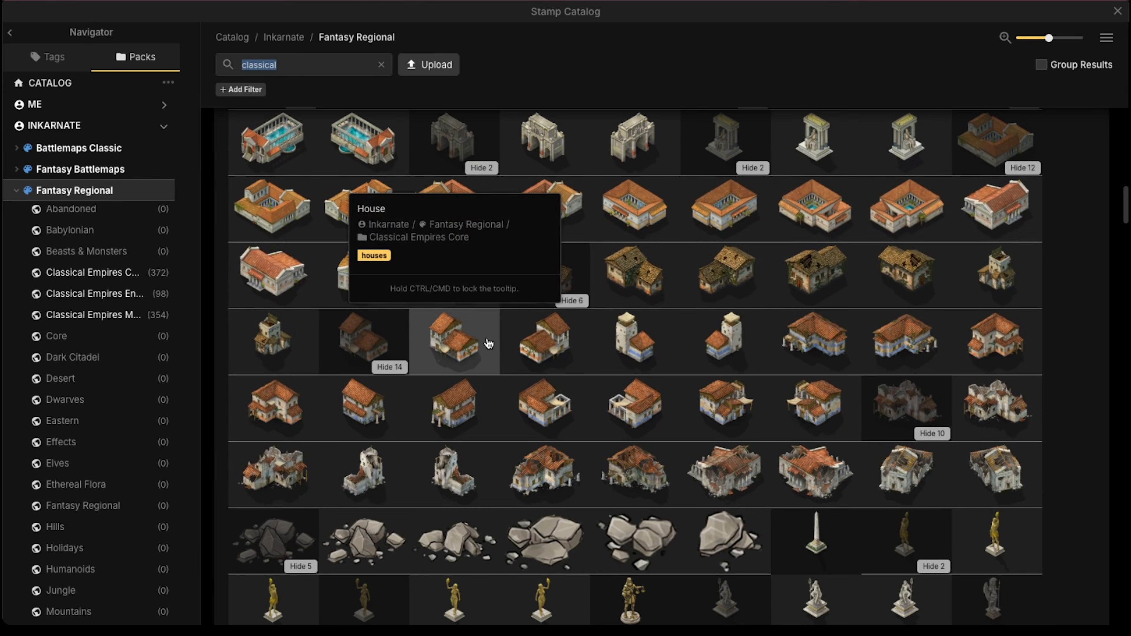
{"action": "scroll", "coordinate": [490, 339], "scroll_direction": "up", "scroll_amount": 5}
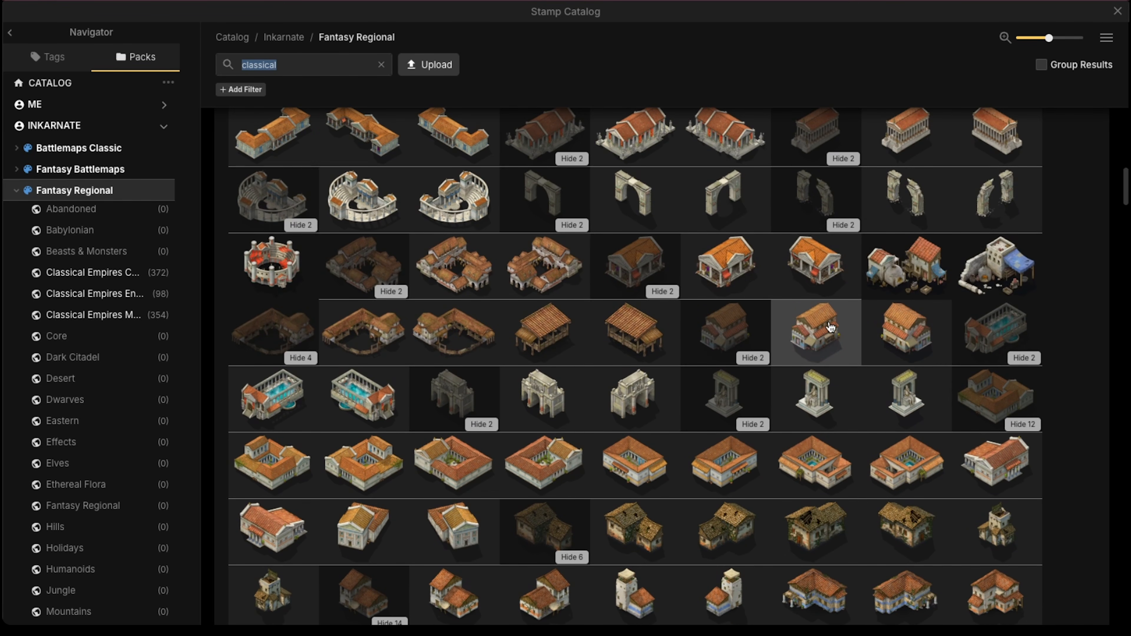
{"action": "left_click", "coordinate": [826, 344]}
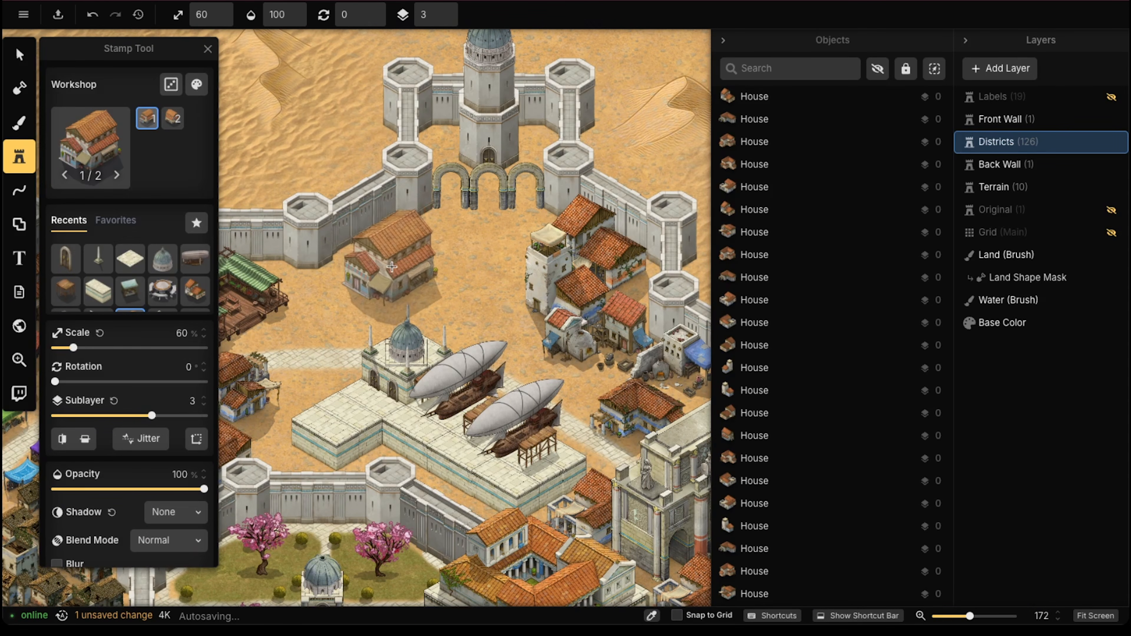
- Stamp the Workshop on the open sand inside the northern wall near the arches
{"action": "scroll", "coordinate": [391, 267], "scroll_direction": "left", "scroll_amount": 10}
{"action": "left_click_drag", "start_coordinate": [711, 198], "coordinate": [521, 209]}
{"action": "scroll", "coordinate": [445, 178], "scroll_direction": "right", "scroll_amount": 5}
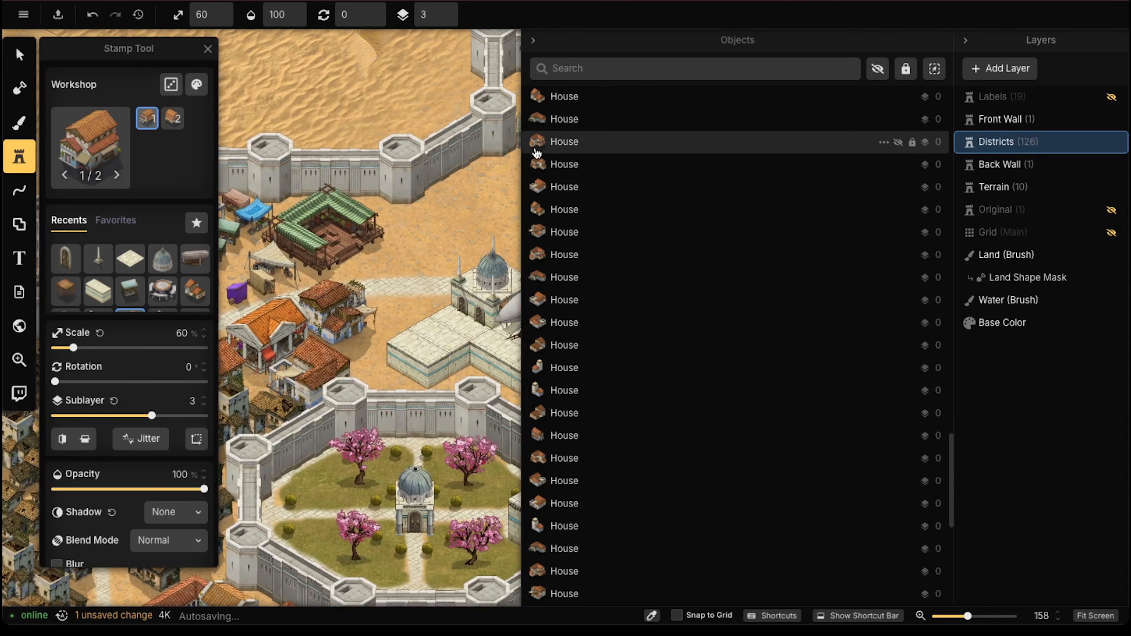
{"action": "left_click_drag", "start_coordinate": [524, 156], "coordinate": [646, 159]}
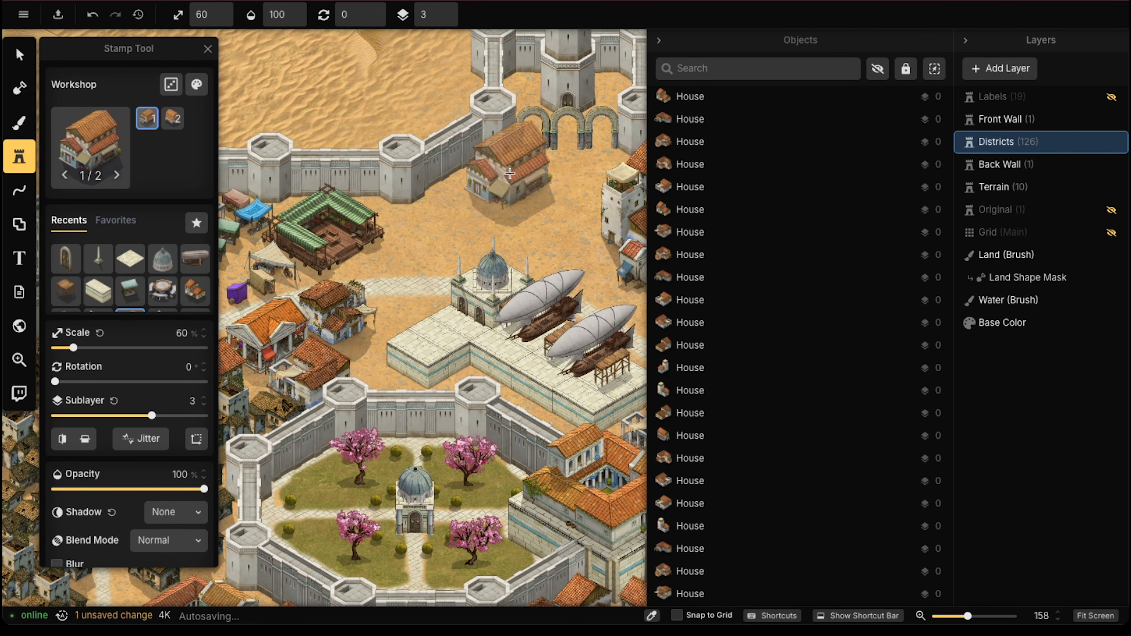
{"action": "left_click", "coordinate": [458, 185]}
{"action": "scroll", "coordinate": [285, 151], "scroll_direction": "down", "scroll_amount": 5}
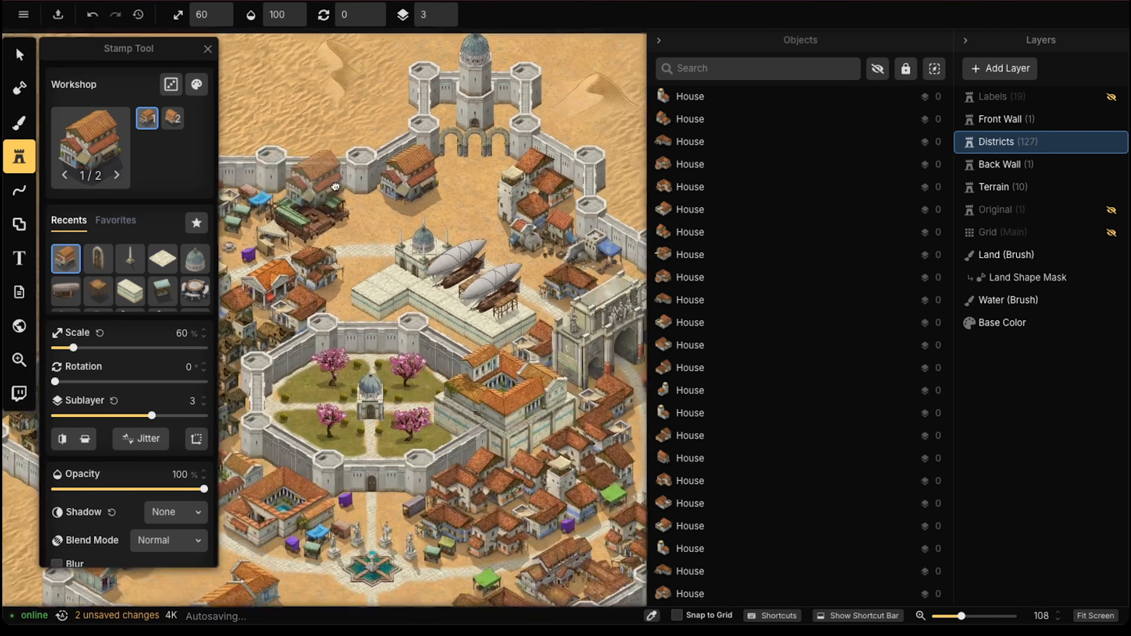
{"action": "scroll", "coordinate": [422, 252], "scroll_direction": "down", "scroll_amount": 4}
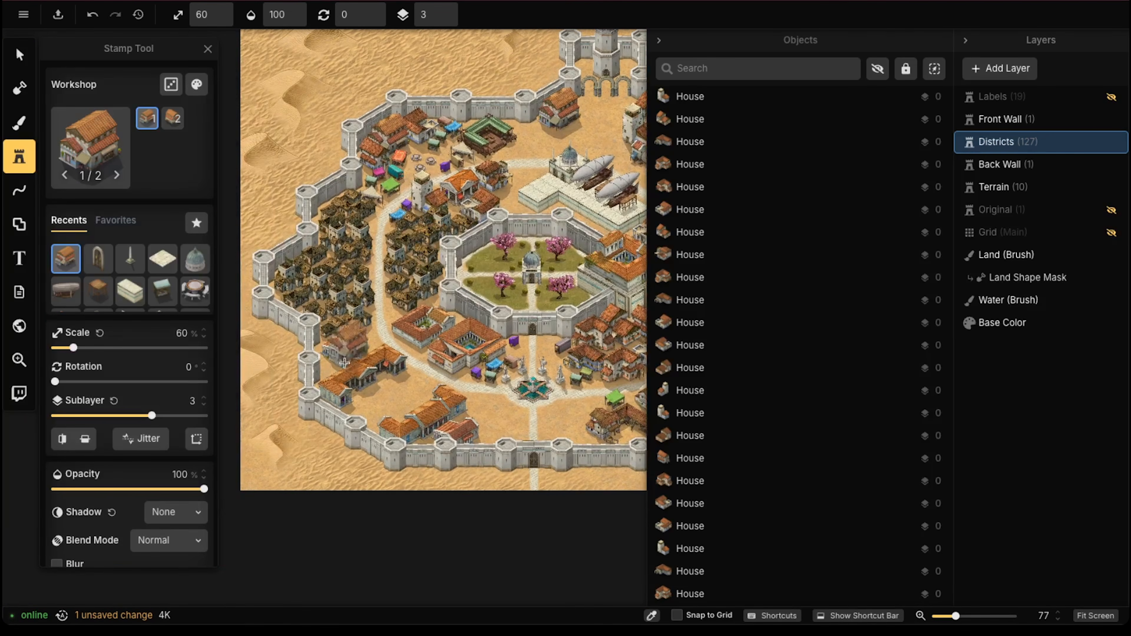
{"action": "scroll", "coordinate": [392, 399], "scroll_direction": "up", "scroll_amount": 4}
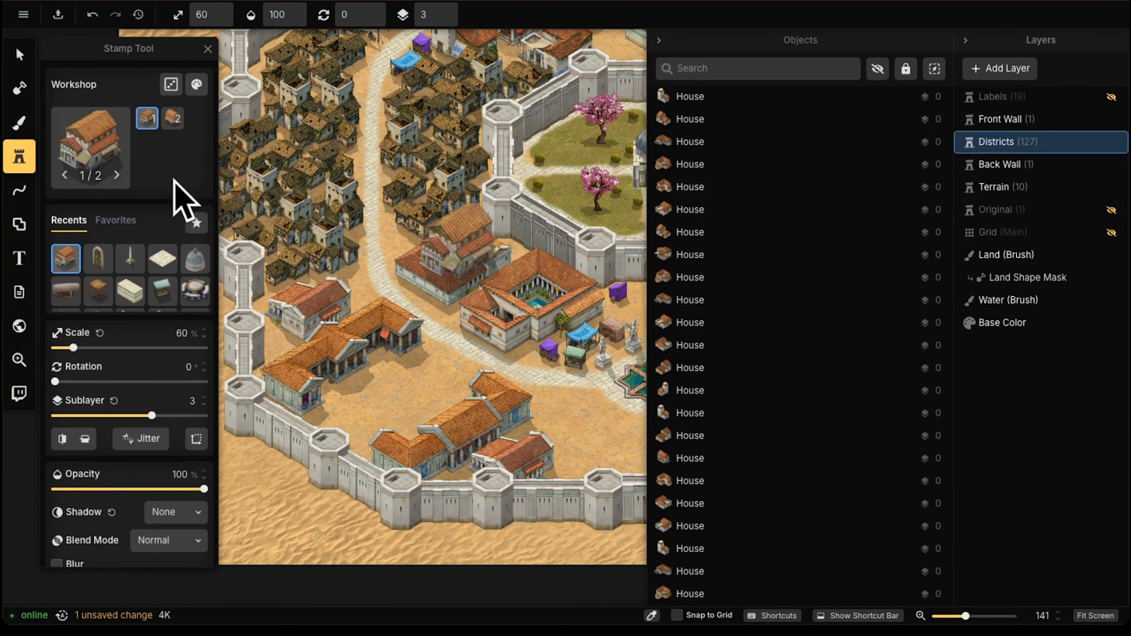
- Search the catalog for 'fountain', take the rectangular pool variant 5/6, and mirror it horizontally
{"action": "left_click", "coordinate": [91, 147]}
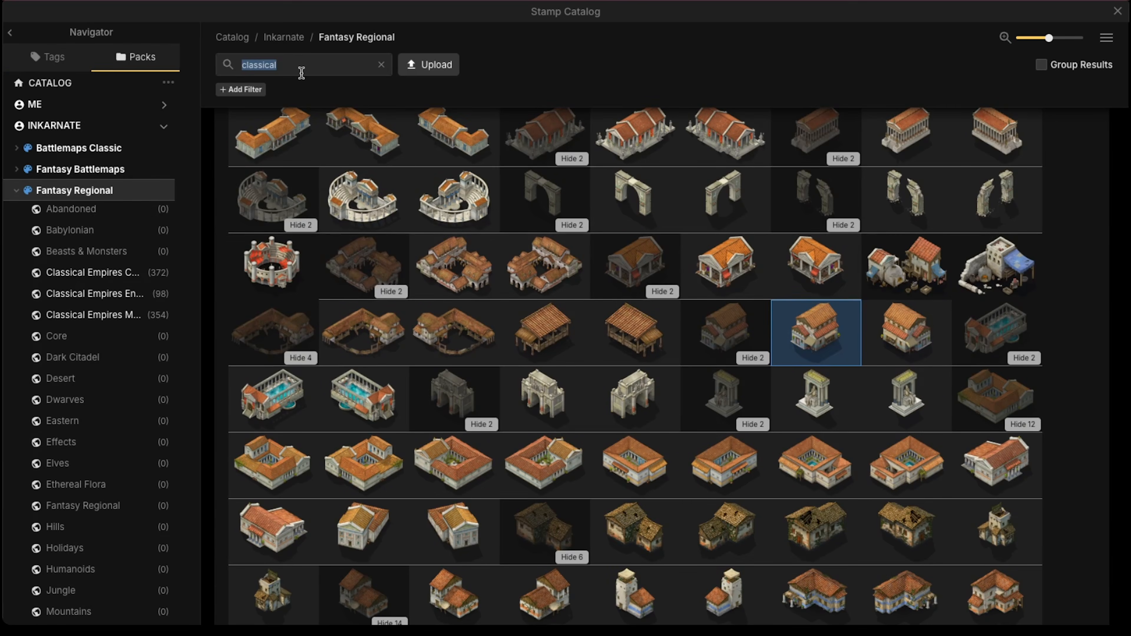
{"action": "type", "text": "fo8nta"}
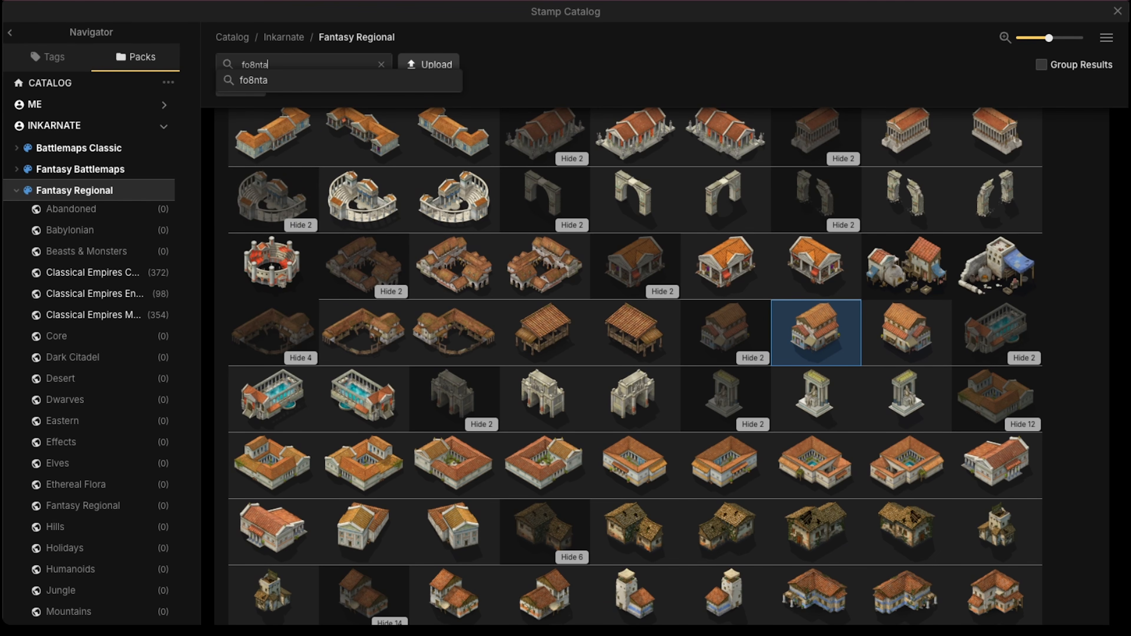
{"action": "key", "text": "BackSpace"}
{"action": "type", "text": "un"}
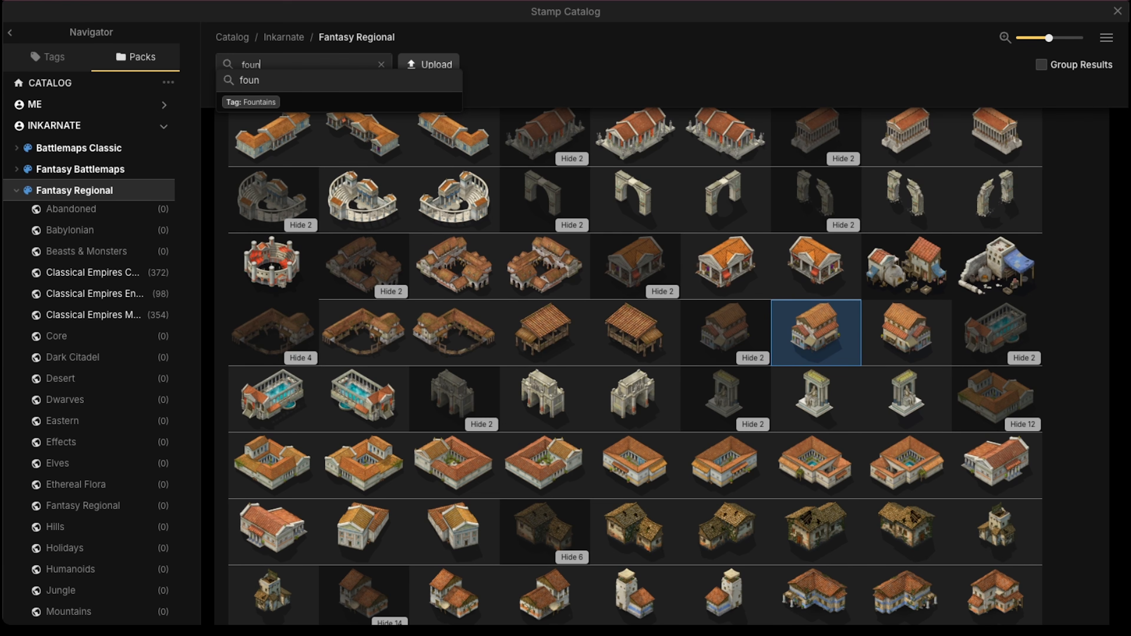
{"action": "type", "text": "tain"}
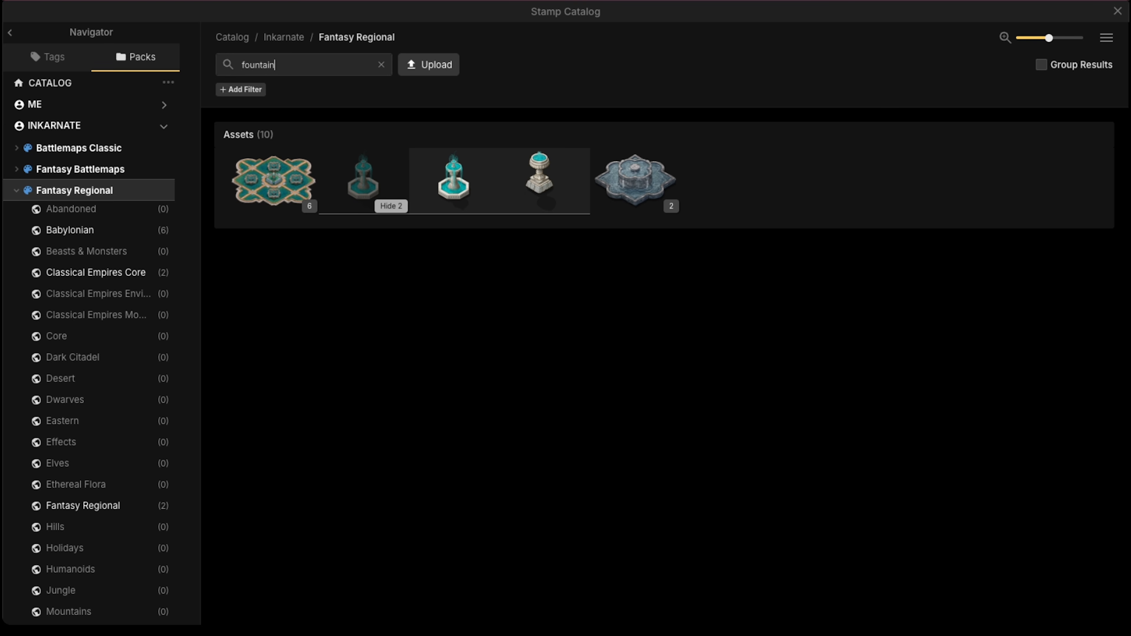
{"action": "left_click", "coordinate": [270, 187]}
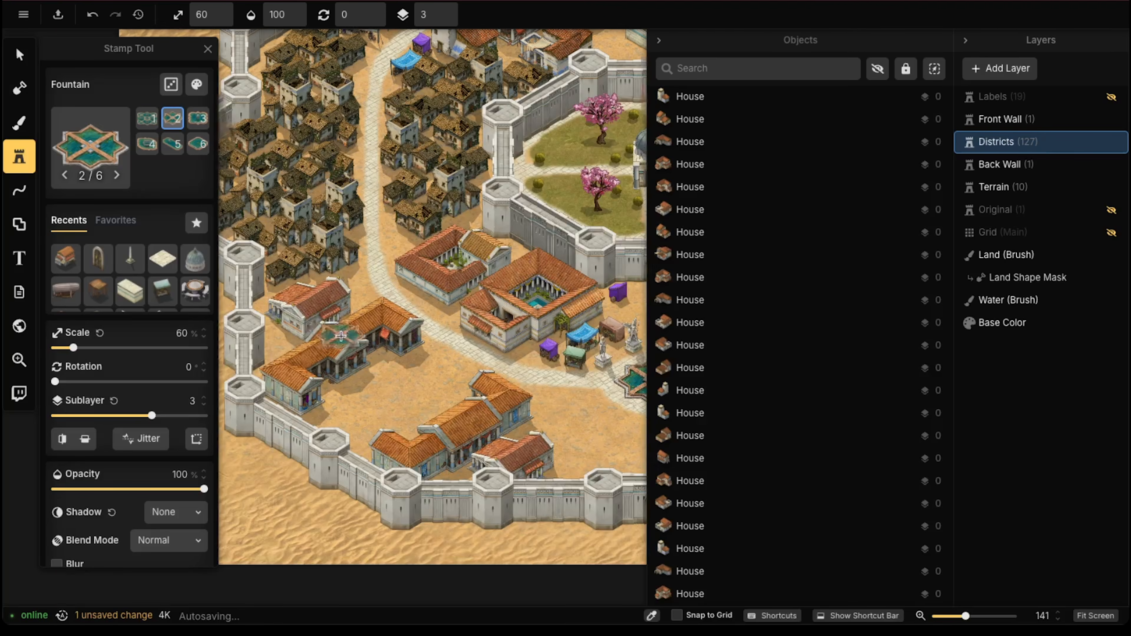
{"action": "key", "text": "Left"}
{"action": "key", "text": "Left"}
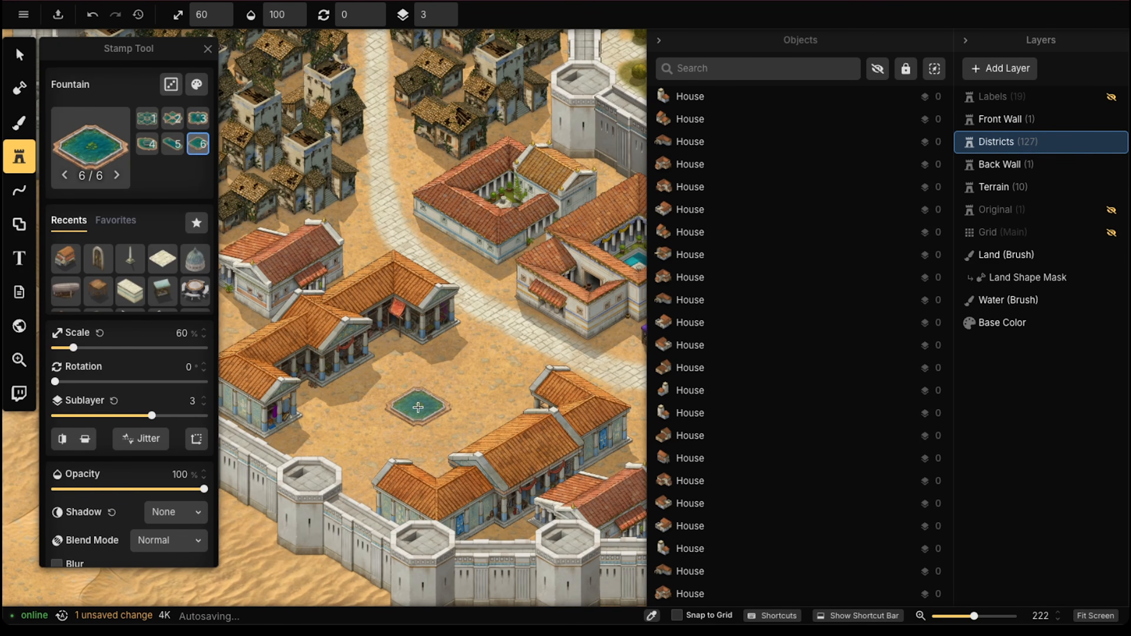
{"action": "key", "text": "Left"}
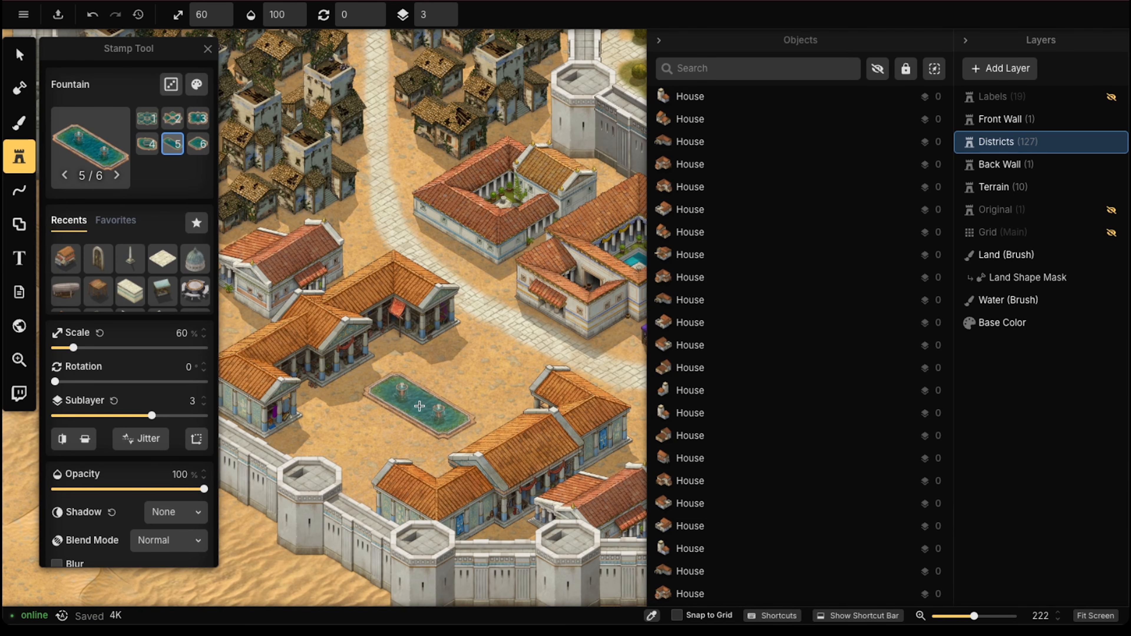
{"action": "key", "text": "f"}
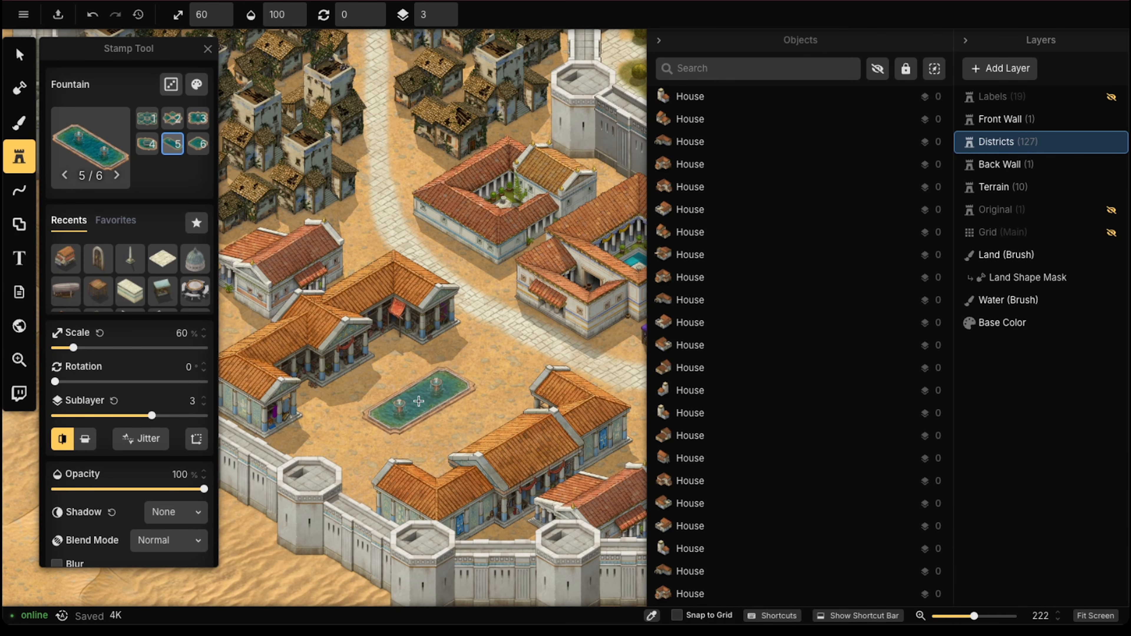
- Place the fountain in the courtyard by the southern wall, then load the Rich House stamp
{"action": "left_click", "coordinate": [418, 401]}
{"action": "left_click", "coordinate": [19, 55]}
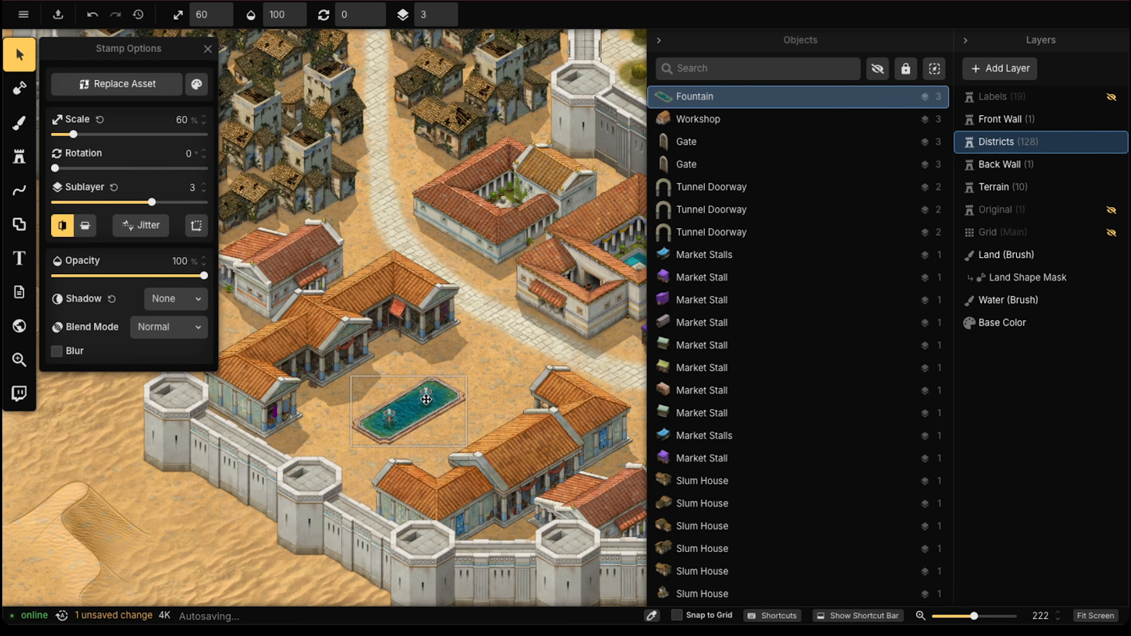
{"action": "key", "text": "Escape"}
{"action": "scroll", "coordinate": [338, 316], "scroll_direction": "down", "scroll_amount": 5}
{"action": "key", "text": "s"}
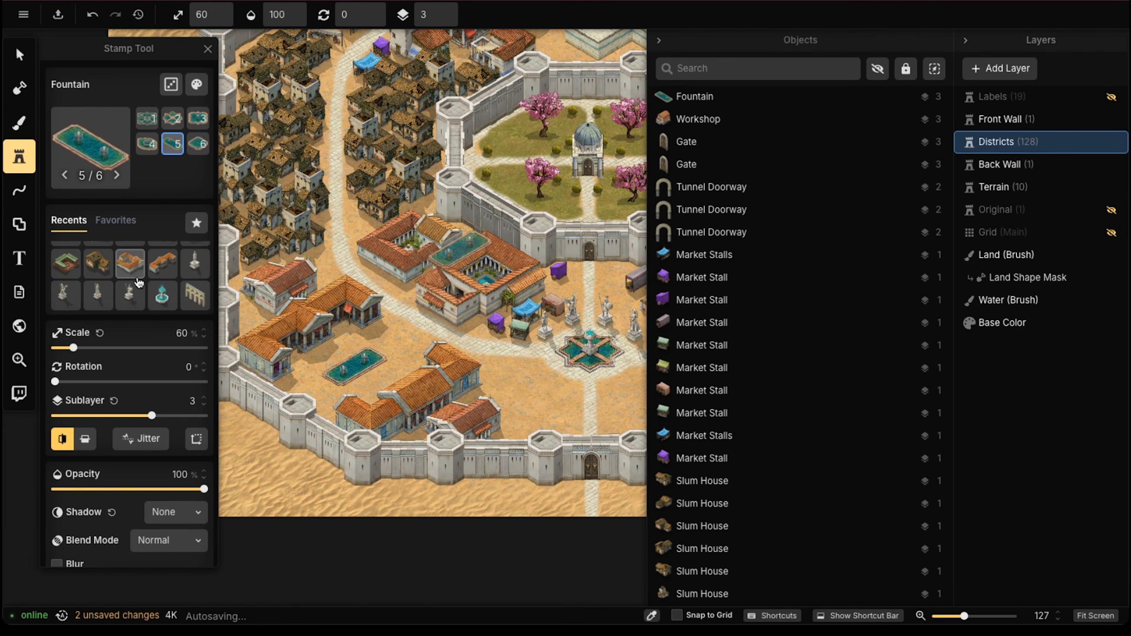
{"action": "left_click", "coordinate": [132, 268]}
{"action": "scroll", "coordinate": [404, 258], "scroll_direction": "up", "scroll_amount": 3}
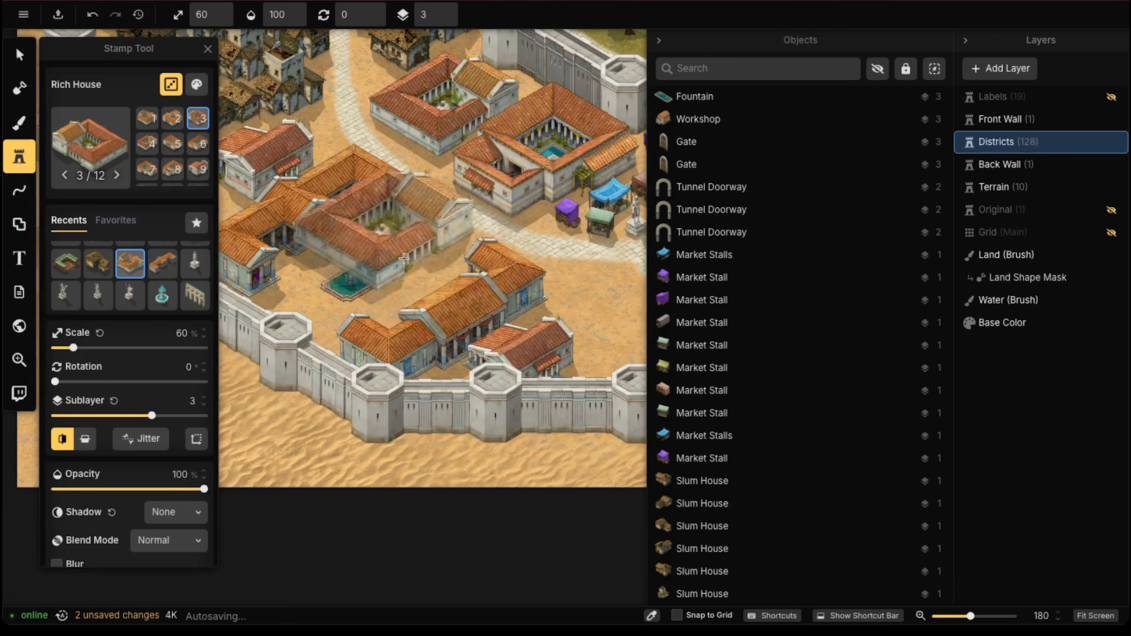
- Try stamping a Rich House variant beside the southern gate
{"action": "key", "text": "Left"}
{"action": "key", "text": "Left"}
{"action": "key", "text": "Left"}
{"action": "key", "text": "Left"}
{"action": "key", "text": "Right"}
{"action": "left_click_drag", "start_coordinate": [462, 257], "coordinate": [352, 233]}
{"action": "key", "text": "Left"}
{"action": "left_click_drag", "start_coordinate": [503, 299], "coordinate": [300, 258]}
{"action": "left_click", "coordinate": [415, 273]}
{"action": "key", "text": "Left"}
{"action": "key", "text": "Left"}
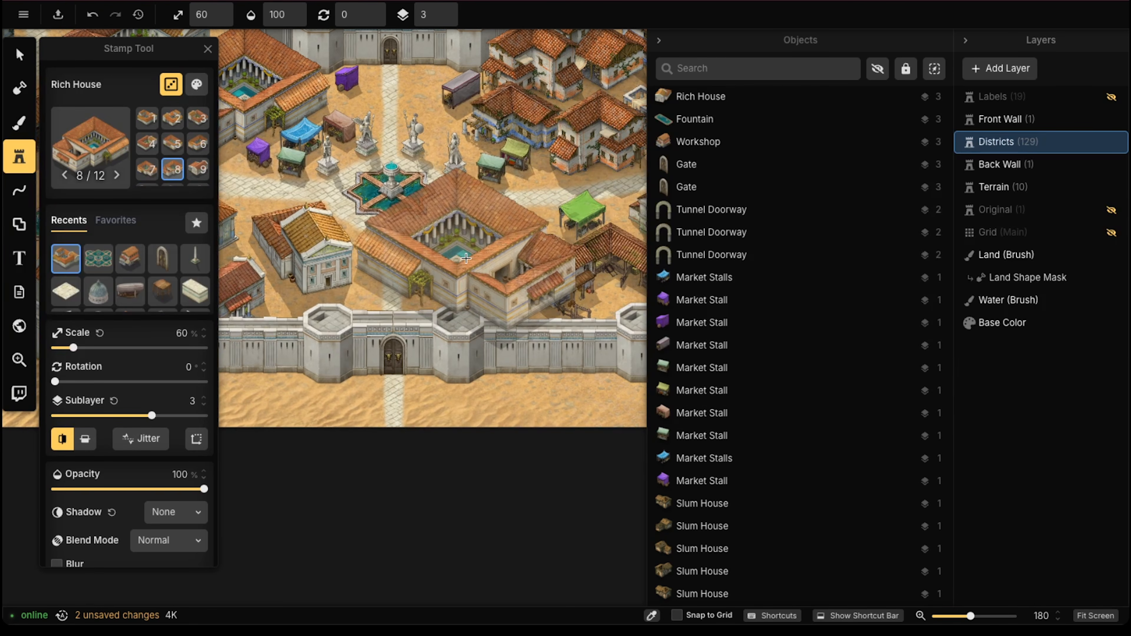
- Delete that Rich House and pan over toward the airship platform
{"action": "left_click", "coordinate": [26, 66]}
{"action": "left_click", "coordinate": [329, 250]}
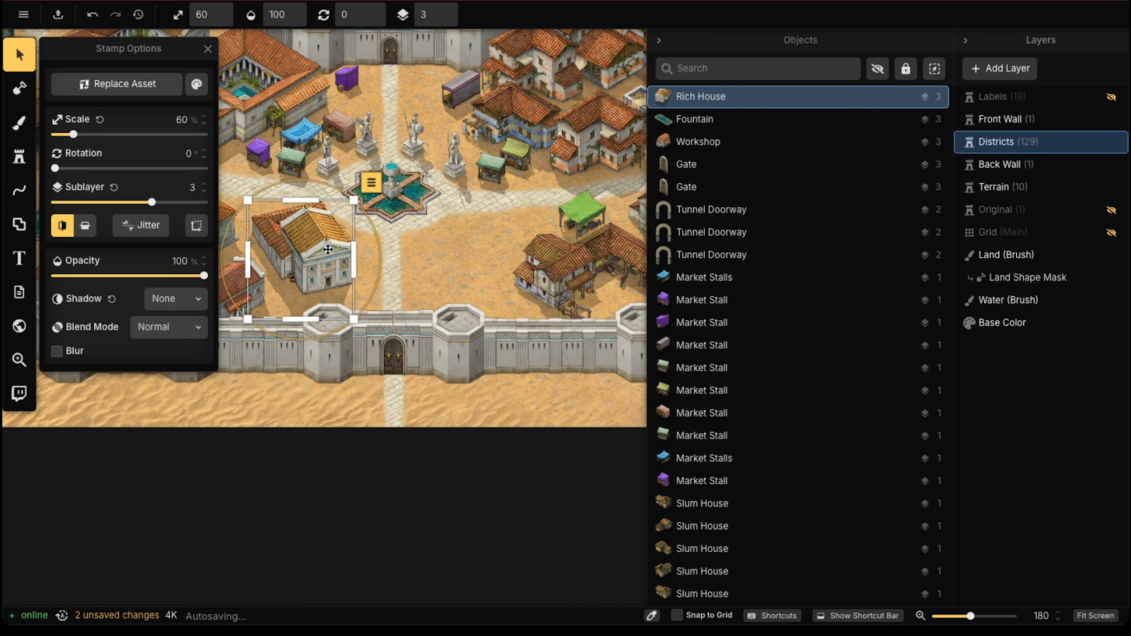
{"action": "key", "text": "Delete"}
{"action": "scroll", "coordinate": [328, 240], "scroll_direction": "down", "scroll_amount": 3}
{"action": "left_click_drag", "start_coordinate": [328, 240], "coordinate": [456, 336]}
{"action": "left_click_drag", "start_coordinate": [525, 366], "coordinate": [436, 578]}
{"action": "left_click_drag", "start_coordinate": [504, 240], "coordinate": [374, 348]}
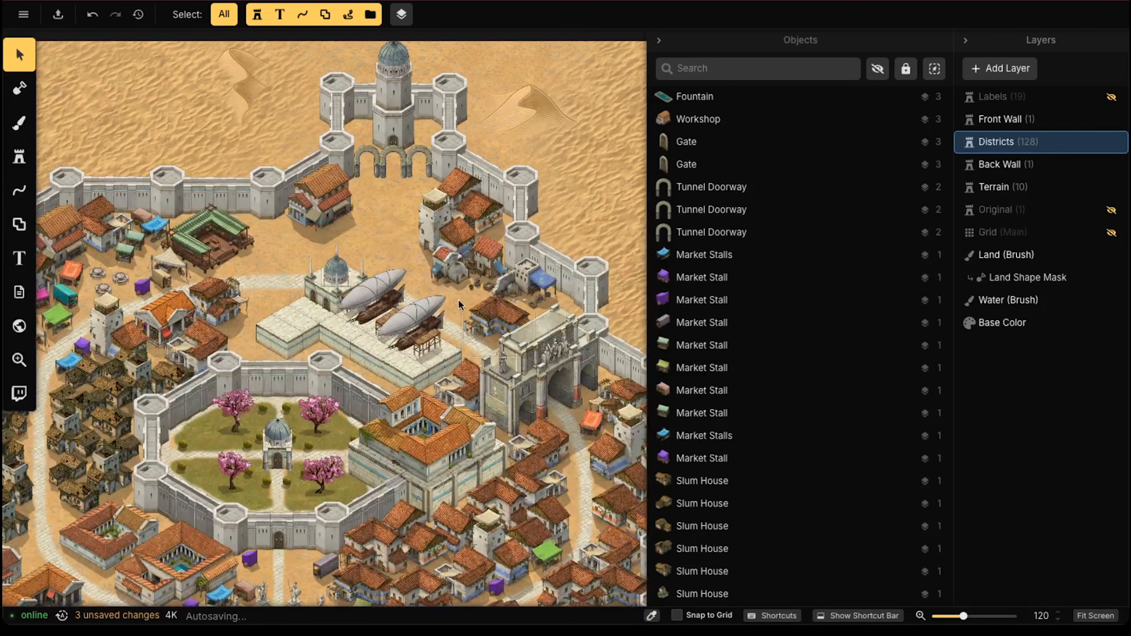
- Load the plain House stamp, starting from an existing house on the map
{"action": "left_click", "coordinate": [603, 402]}
{"action": "left_click", "coordinate": [18, 155]}
{"action": "scroll", "coordinate": [121, 287], "scroll_direction": "down", "scroll_amount": 1}
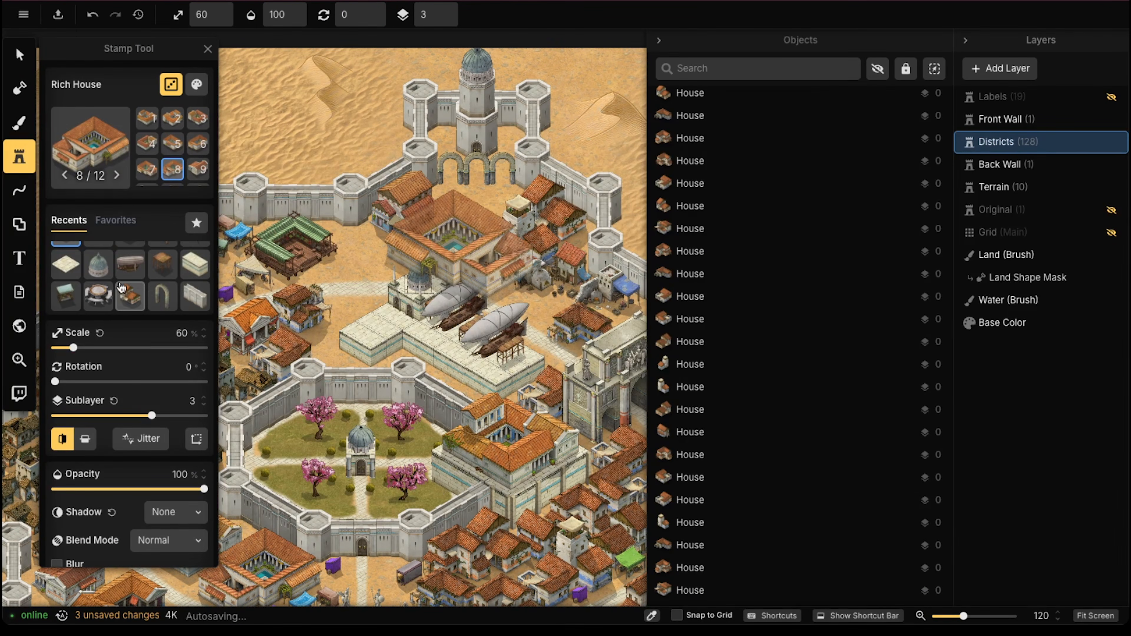
{"action": "left_click", "coordinate": [129, 296]}
{"action": "scroll", "coordinate": [433, 225], "scroll_direction": "up", "scroll_amount": 3}
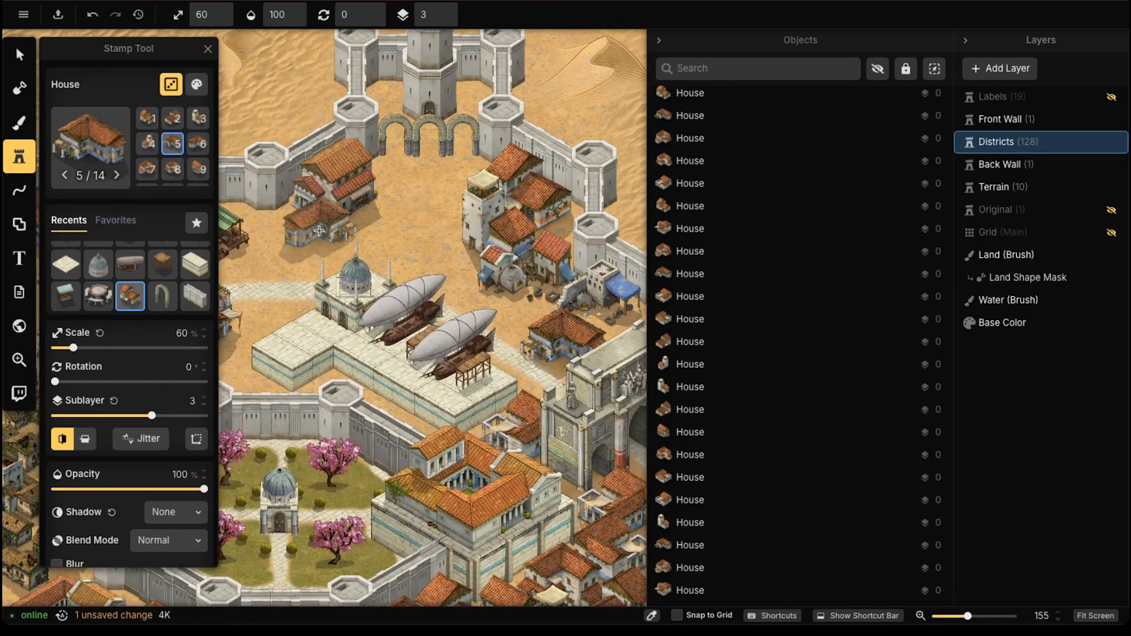
{"action": "scroll", "coordinate": [578, 389], "scroll_direction": "left", "scroll_amount": 5}
{"action": "scroll", "coordinate": [578, 389], "scroll_direction": "up", "scroll_amount": 2}
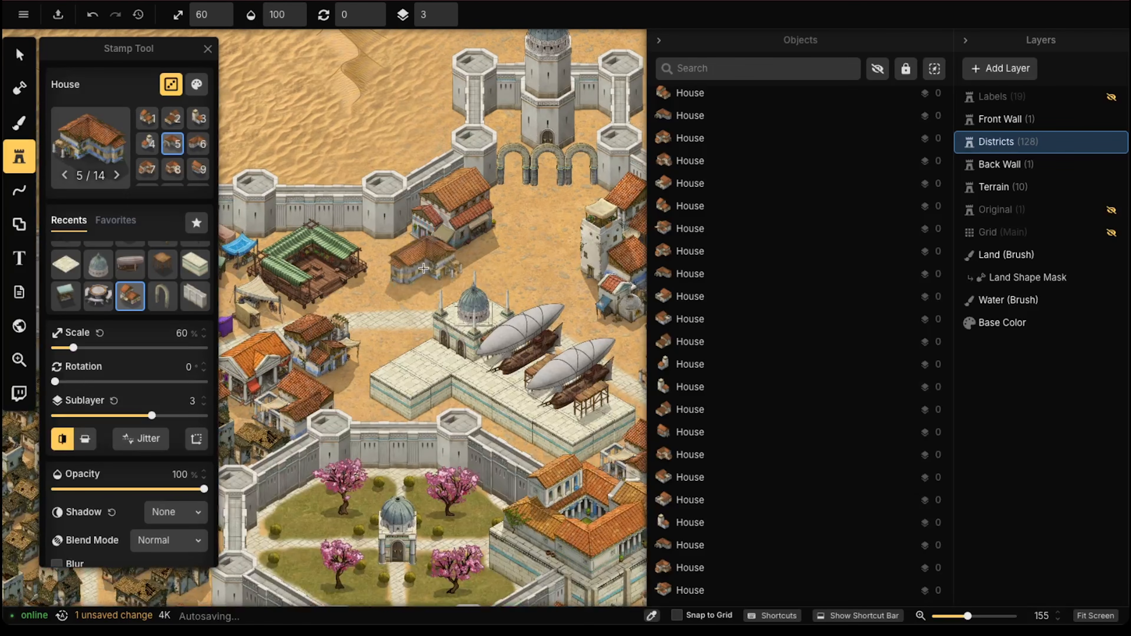
- Stamp two houses beside the green market hall, removing an extra third, and zoom out
{"action": "left_click", "coordinate": [410, 259]}
{"action": "left_click", "coordinate": [501, 253]}
{"action": "left_click", "coordinate": [383, 339]}
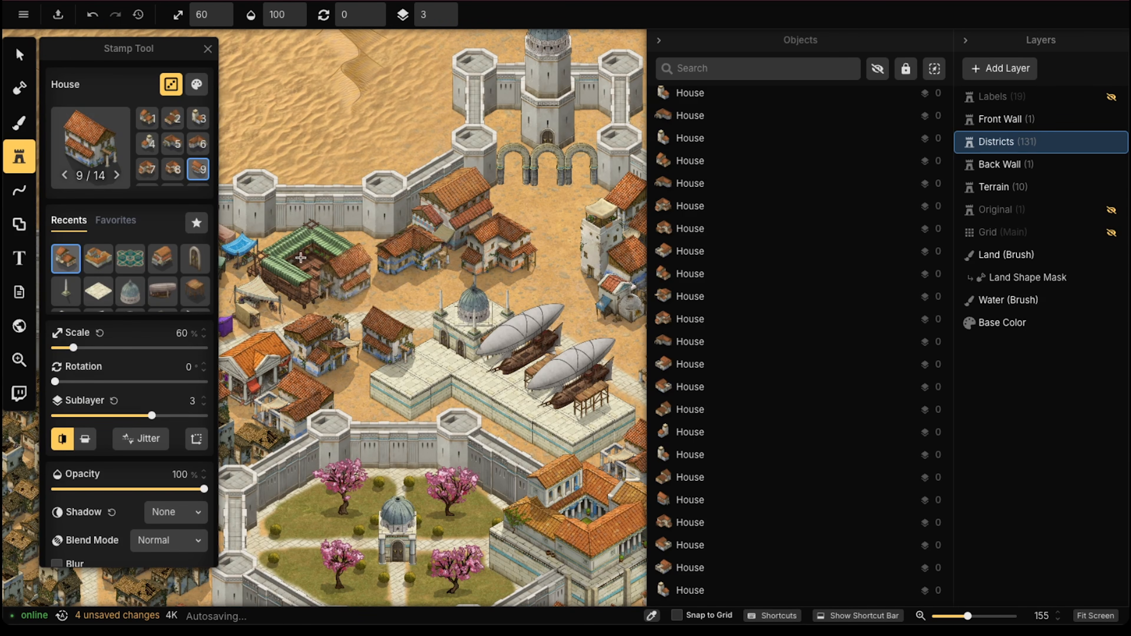
{"action": "left_click", "coordinate": [22, 58]}
{"action": "key", "text": "Delete"}
{"action": "scroll", "coordinate": [389, 321], "scroll_direction": "down", "scroll_amount": 5}
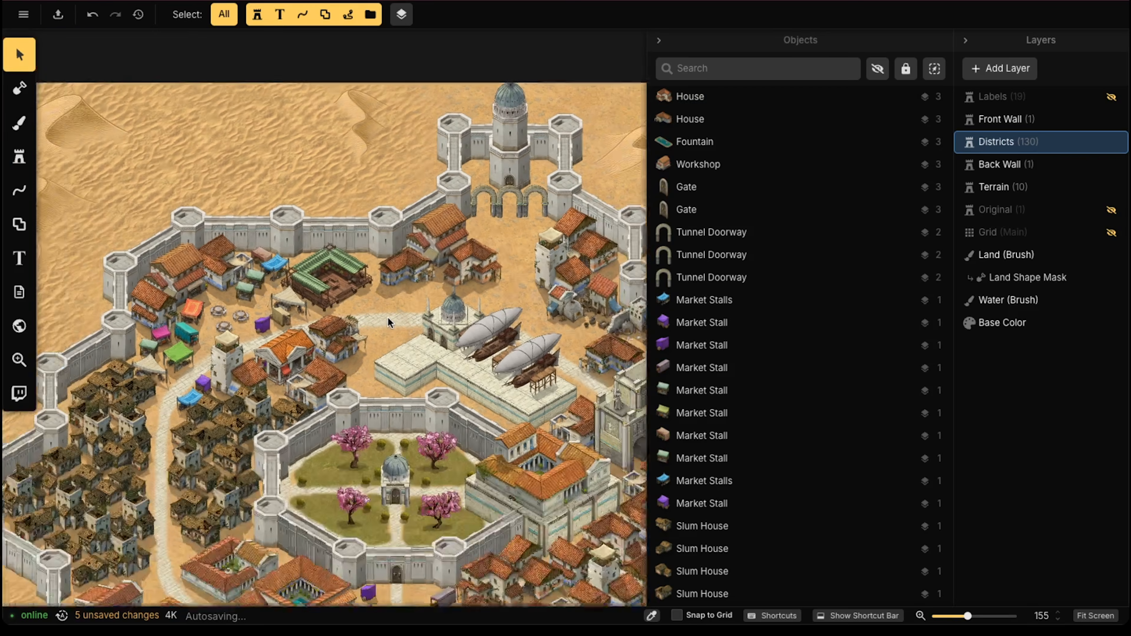
{"action": "scroll", "coordinate": [390, 312], "scroll_direction": "down", "scroll_amount": 3}
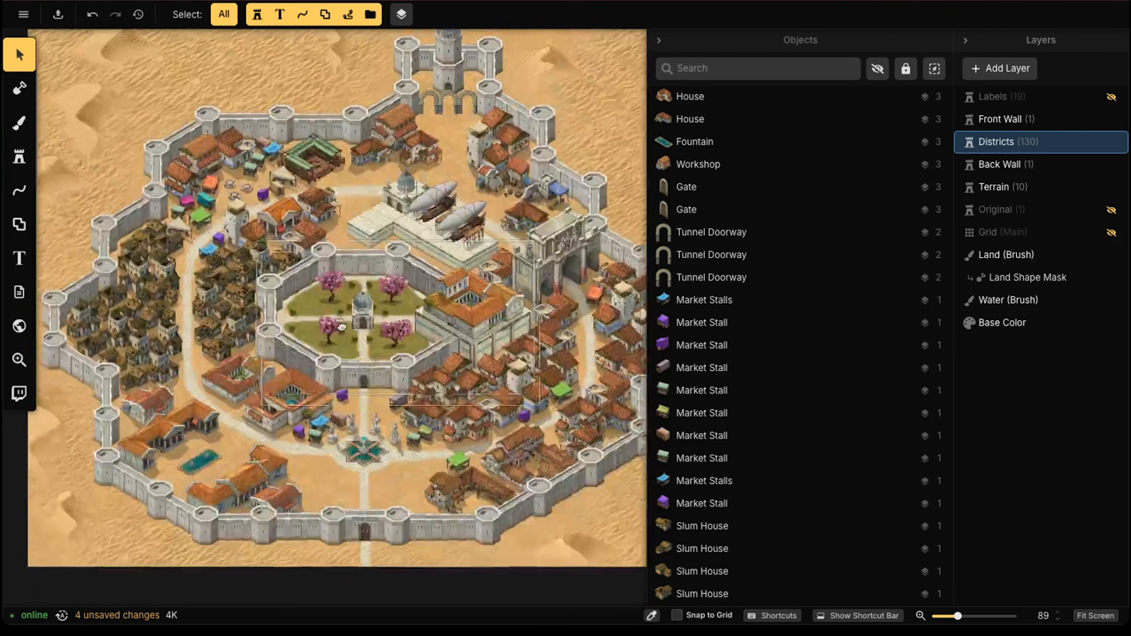
{"action": "left_click_drag", "start_coordinate": [352, 432], "coordinate": [319, 323]}
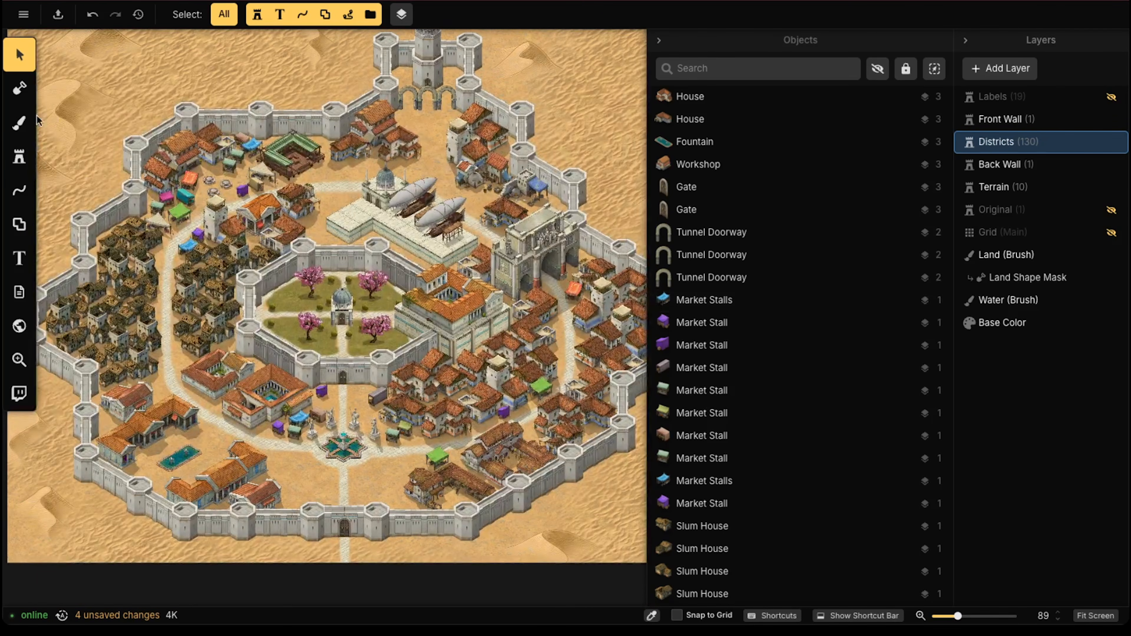
- With the Pavement brush (B), pave between the eastern houses and the courtyard below the green tent
{"action": "key", "text": "b"}
{"action": "scroll", "coordinate": [435, 384], "scroll_direction": "up", "scroll_amount": 5}
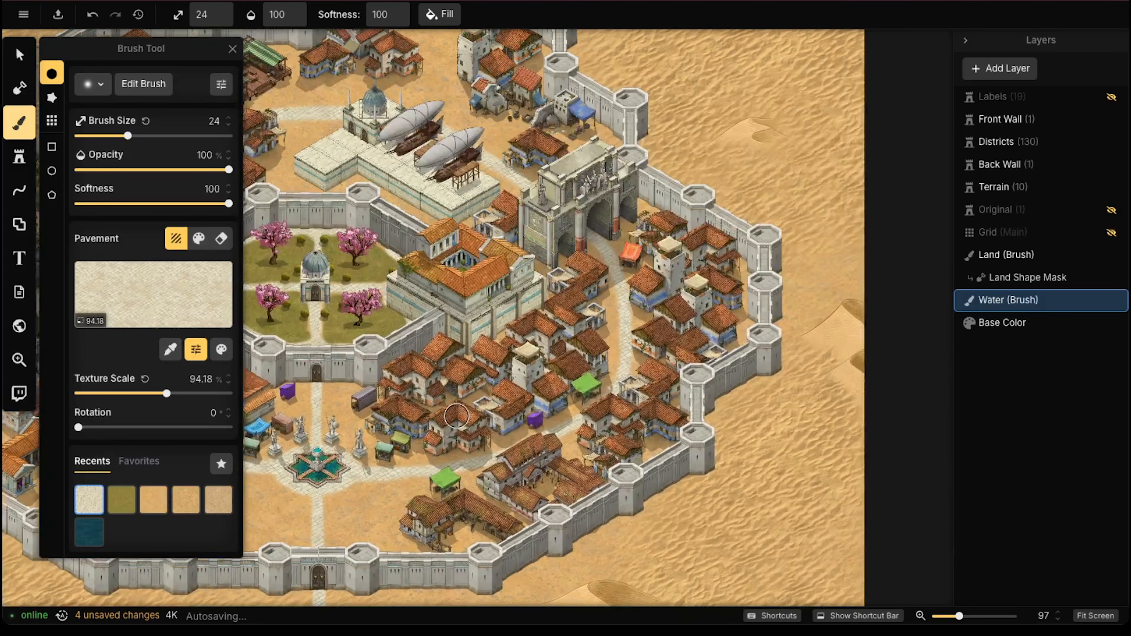
{"action": "scroll", "coordinate": [463, 397], "scroll_direction": "down", "scroll_amount": 3}
{"action": "scroll", "coordinate": [463, 397], "scroll_direction": "left", "scroll_amount": 3}
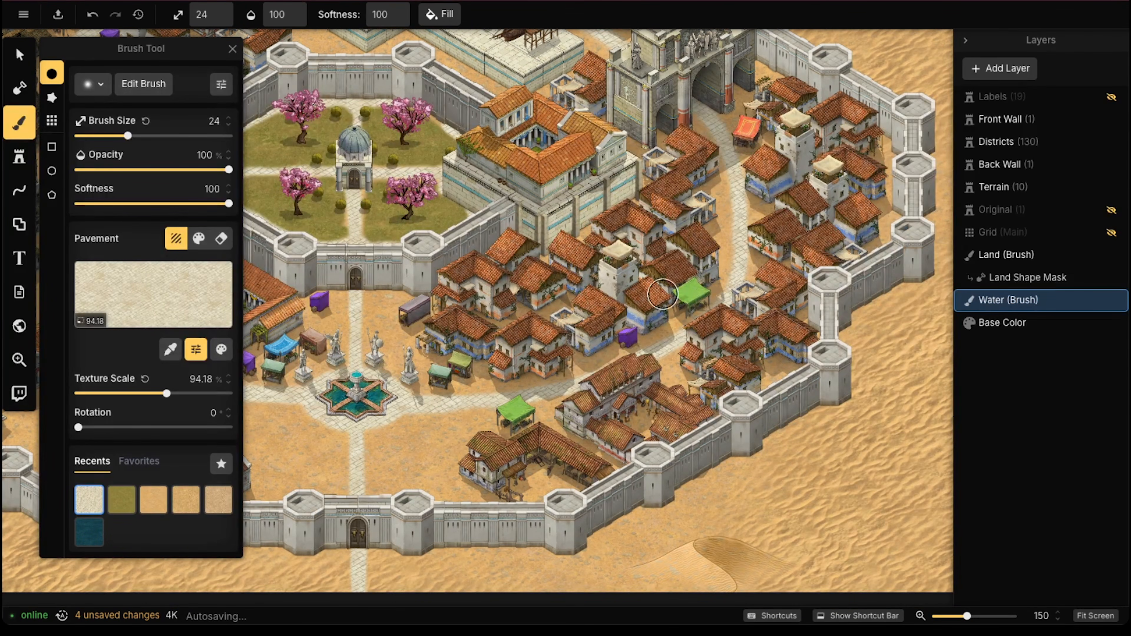
{"action": "mouse_move", "coordinate": [538, 326]}
{"action": "left_mouse_down"}
{"action": "mouse_move", "coordinate": [578, 299]}
{"action": "mouse_move", "coordinate": [482, 317]}
{"action": "mouse_move", "coordinate": [497, 291]}
{"action": "left_mouse_up"}
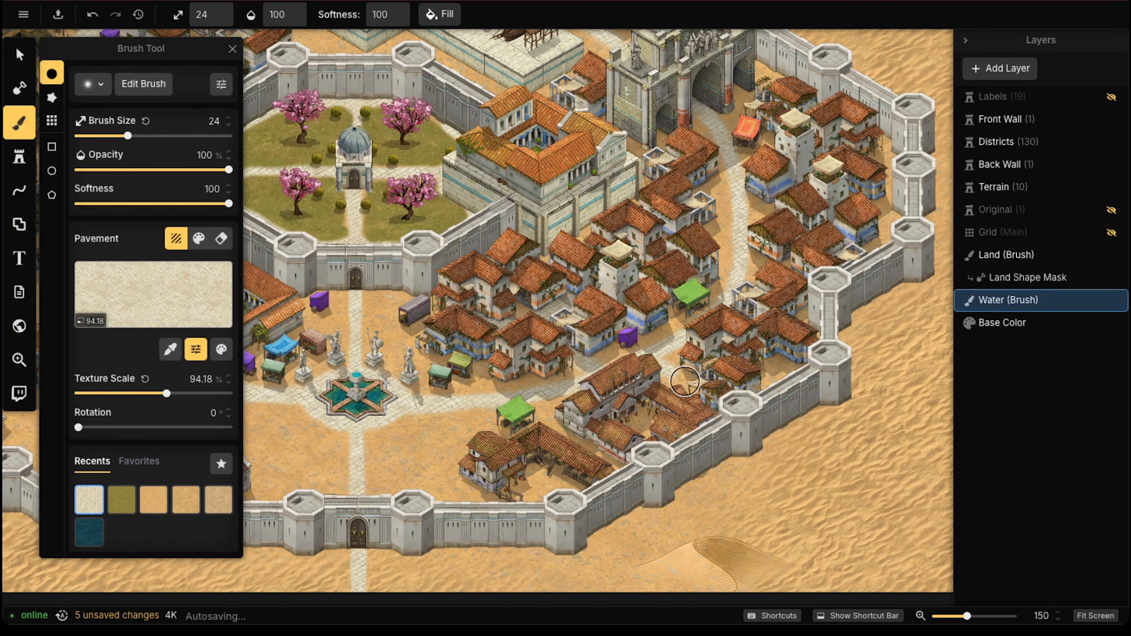
{"action": "mouse_move", "coordinate": [553, 419]}
{"action": "left_mouse_down"}
{"action": "mouse_move", "coordinate": [629, 467]}
{"action": "mouse_move", "coordinate": [534, 406]}
{"action": "mouse_move", "coordinate": [613, 439]}
{"action": "mouse_move", "coordinate": [629, 476]}
{"action": "mouse_move", "coordinate": [533, 430]}
{"action": "mouse_move", "coordinate": [516, 402]}
{"action": "mouse_move", "coordinate": [449, 461]}
{"action": "mouse_move", "coordinate": [503, 503]}
{"action": "mouse_move", "coordinate": [556, 468]}
{"action": "mouse_move", "coordinate": [531, 473]}
{"action": "mouse_move", "coordinate": [540, 498]}
{"action": "mouse_move", "coordinate": [539, 474]}
{"action": "left_mouse_up"}
{"action": "left_click_drag", "start_coordinate": [849, 339], "coordinate": [734, 406]}
{"action": "left_click_drag", "start_coordinate": [654, 436], "coordinate": [670, 439]}
- Extend pavement left of the street, up inside the wall, and around the gate
{"action": "mouse_move", "coordinate": [626, 280]}
{"action": "left_mouse_down"}
{"action": "mouse_move", "coordinate": [615, 243]}
{"action": "mouse_move", "coordinate": [592, 259]}
{"action": "mouse_move", "coordinate": [604, 277]}
{"action": "mouse_move", "coordinate": [590, 297]}
{"action": "mouse_move", "coordinate": [606, 326]}
{"action": "mouse_move", "coordinate": [594, 348]}
{"action": "mouse_move", "coordinate": [487, 415]}
{"action": "left_mouse_up"}
{"action": "mouse_move", "coordinate": [769, 247]}
{"action": "left_mouse_down"}
{"action": "mouse_move", "coordinate": [727, 186]}
{"action": "mouse_move", "coordinate": [624, 122]}
{"action": "left_mouse_up"}
{"action": "left_click_drag", "start_coordinate": [680, 137], "coordinate": [710, 169]}
{"action": "mouse_move", "coordinate": [598, 238]}
{"action": "left_mouse_down"}
{"action": "mouse_move", "coordinate": [579, 247]}
{"action": "mouse_move", "coordinate": [650, 187]}
{"action": "left_mouse_up"}
{"action": "mouse_move", "coordinate": [585, 144]}
{"action": "left_mouse_down"}
{"action": "mouse_move", "coordinate": [615, 211]}
{"action": "mouse_move", "coordinate": [718, 328]}
{"action": "left_mouse_up"}
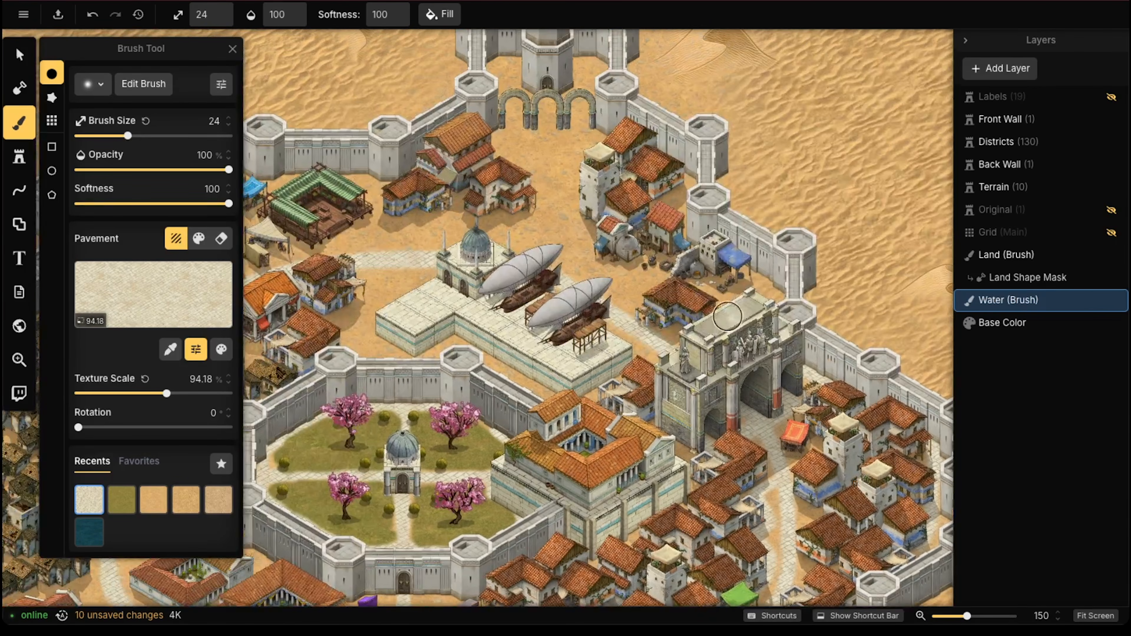
{"action": "left_click_drag", "start_coordinate": [666, 276], "coordinate": [722, 282]}
{"action": "left_click_drag", "start_coordinate": [671, 313], "coordinate": [726, 267]}
{"action": "left_click", "coordinate": [720, 273]}
{"action": "left_click", "coordinate": [756, 280]}
- Pave the approach up from the airship dock and the market square's edges
{"action": "left_click_drag", "start_coordinate": [680, 204], "coordinate": [748, 233]}
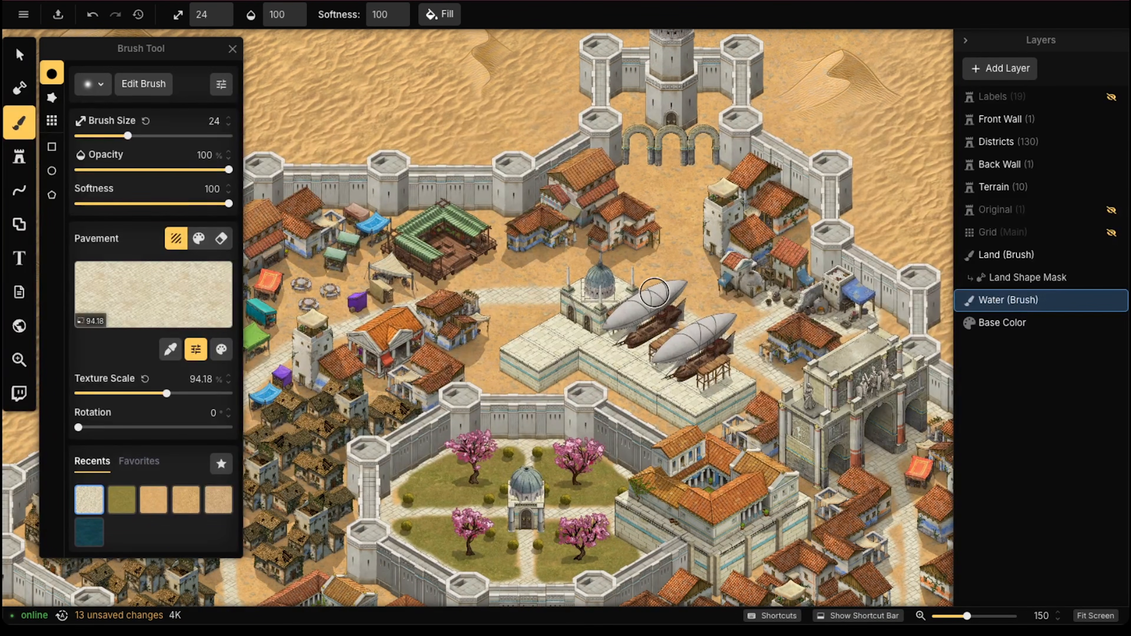
{"action": "left_click_drag", "start_coordinate": [668, 294], "coordinate": [690, 218]}
{"action": "key", "text": "ctrl+z"}
{"action": "mouse_move", "coordinate": [664, 296]}
{"action": "left_mouse_down"}
{"action": "mouse_move", "coordinate": [674, 239]}
{"action": "mouse_move", "coordinate": [670, 117]}
{"action": "mouse_move", "coordinate": [713, 83]}
{"action": "mouse_move", "coordinate": [635, 101]}
{"action": "mouse_move", "coordinate": [615, 118]}
{"action": "mouse_move", "coordinate": [635, 133]}
{"action": "mouse_move", "coordinate": [666, 123]}
{"action": "mouse_move", "coordinate": [721, 134]}
{"action": "left_mouse_up"}
{"action": "scroll", "coordinate": [597, 206], "scroll_direction": "left", "scroll_amount": 5}
{"action": "mouse_move", "coordinate": [579, 265]}
{"action": "left_mouse_down"}
{"action": "mouse_move", "coordinate": [495, 293]}
{"action": "mouse_move", "coordinate": [450, 263]}
{"action": "mouse_move", "coordinate": [476, 247]}
{"action": "mouse_move", "coordinate": [428, 254]}
{"action": "mouse_move", "coordinate": [481, 257]}
{"action": "mouse_move", "coordinate": [451, 279]}
{"action": "mouse_move", "coordinate": [453, 250]}
{"action": "mouse_move", "coordinate": [481, 263]}
{"action": "mouse_move", "coordinate": [449, 282]}
{"action": "mouse_move", "coordinate": [448, 261]}
{"action": "mouse_move", "coordinate": [418, 220]}
{"action": "left_mouse_up"}
{"action": "mouse_move", "coordinate": [483, 249]}
{"action": "left_mouse_down"}
{"action": "mouse_move", "coordinate": [561, 183]}
{"action": "mouse_move", "coordinate": [655, 160]}
{"action": "mouse_move", "coordinate": [596, 175]}
{"action": "mouse_move", "coordinate": [640, 199]}
{"action": "mouse_move", "coordinate": [647, 262]}
{"action": "mouse_move", "coordinate": [667, 238]}
{"action": "left_mouse_up"}
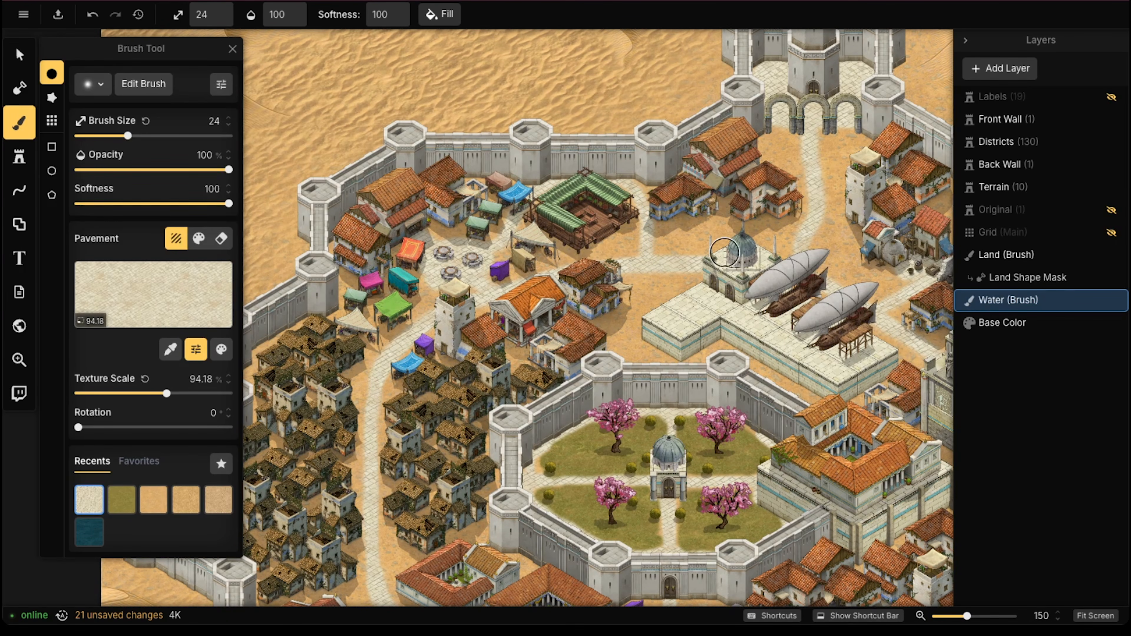
- Add pavement beside the western road and around the rectangular fountain pool
{"action": "left_click_drag", "start_coordinate": [580, 310], "coordinate": [677, 244]}
{"action": "mouse_move", "coordinate": [477, 324]}
{"action": "left_mouse_down"}
{"action": "mouse_move", "coordinate": [510, 321]}
{"action": "mouse_move", "coordinate": [483, 316]}
{"action": "left_mouse_up"}
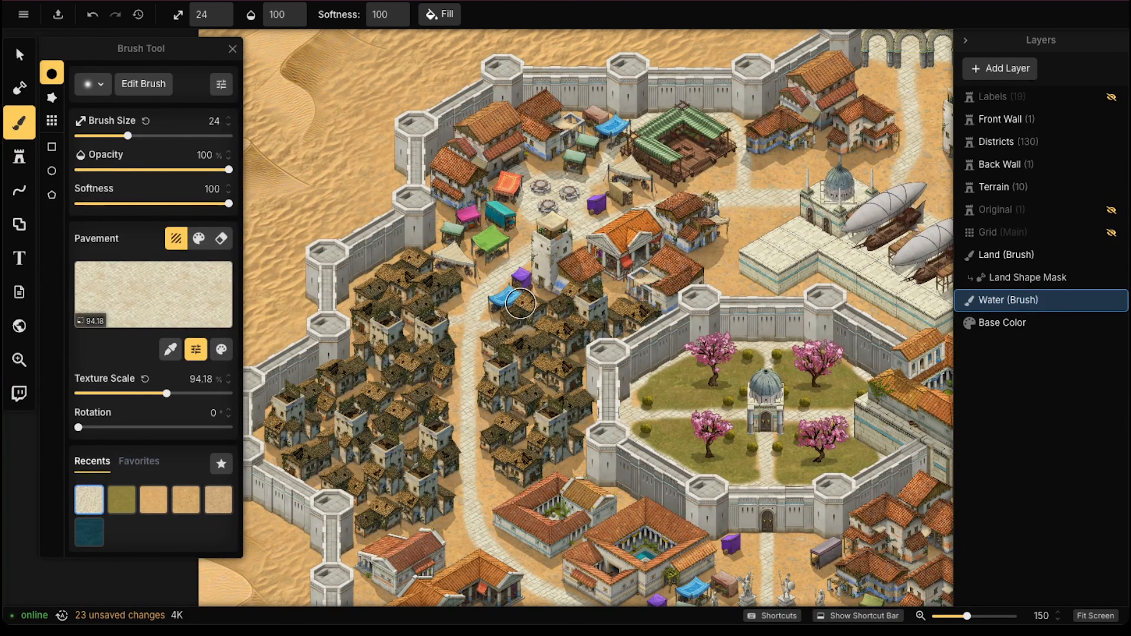
{"action": "left_click_drag", "start_coordinate": [549, 431], "coordinate": [587, 353]}
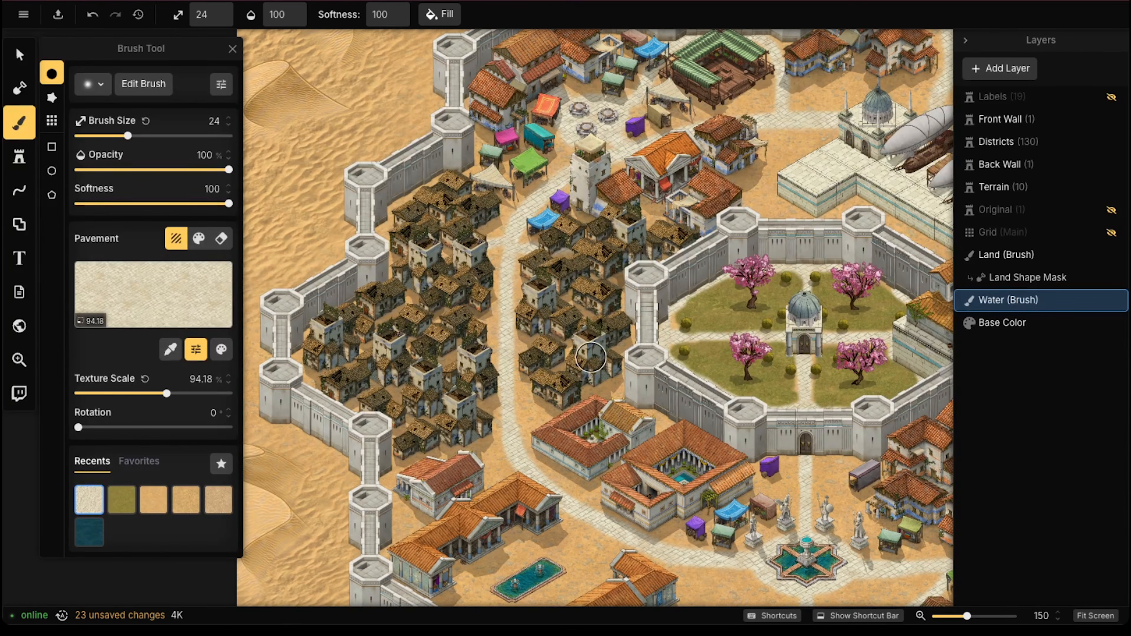
{"action": "left_click_drag", "start_coordinate": [653, 361], "coordinate": [622, 331]}
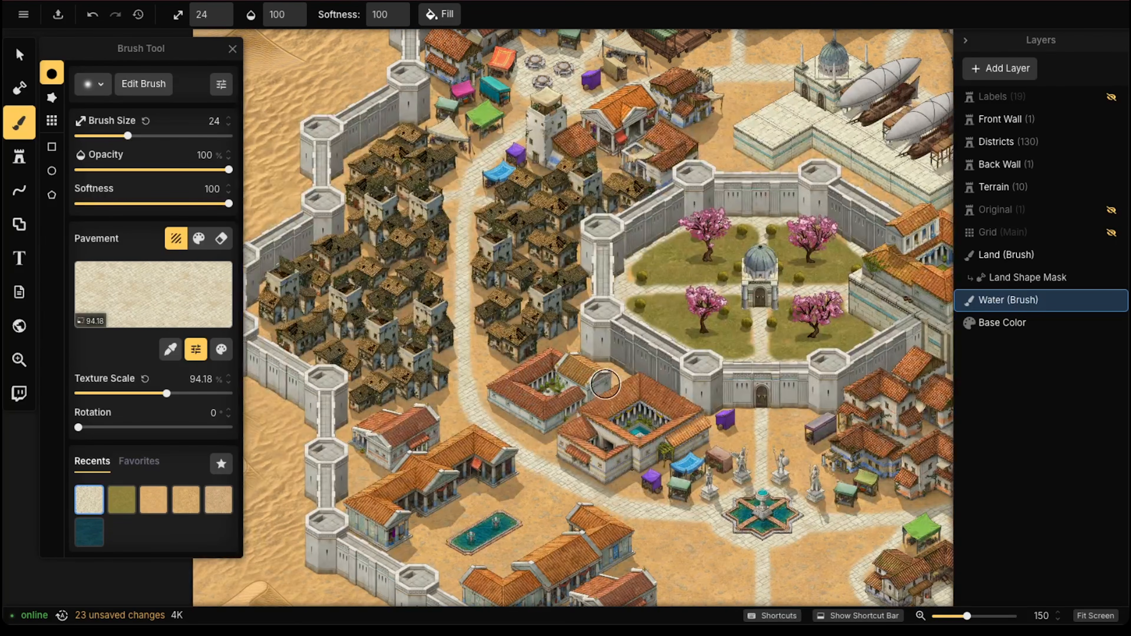
{"action": "scroll", "coordinate": [579, 374], "scroll_direction": "down", "scroll_amount": 5}
{"action": "scroll", "coordinate": [725, 350], "scroll_direction": "left", "scroll_amount": 3}
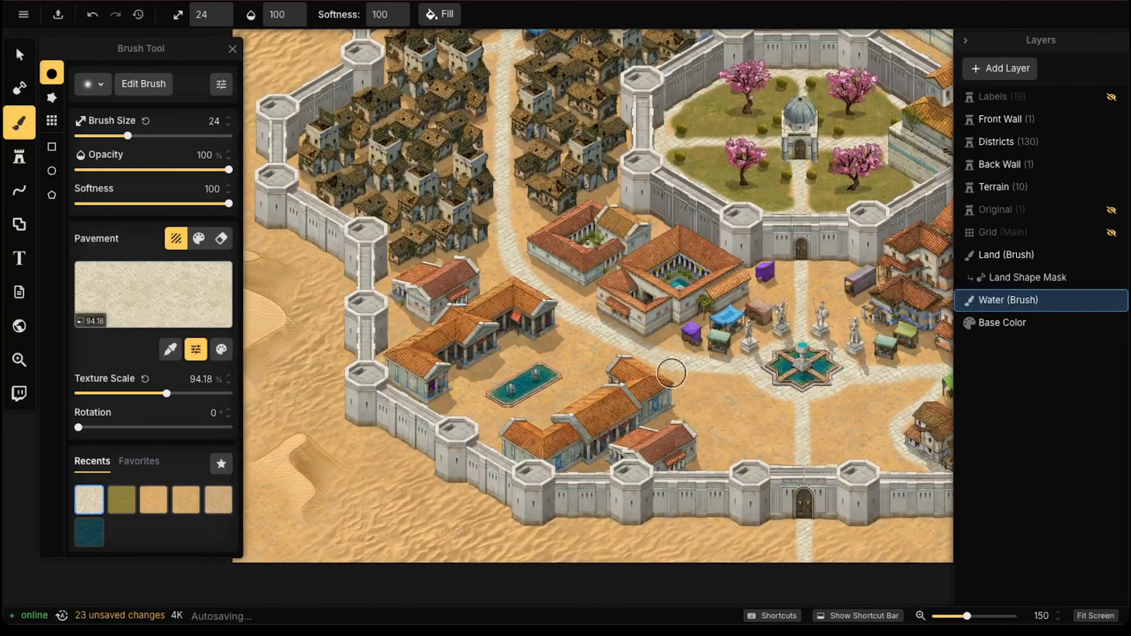
{"action": "mouse_move", "coordinate": [604, 346]}
{"action": "left_mouse_down"}
{"action": "mouse_move", "coordinate": [528, 385]}
{"action": "mouse_move", "coordinate": [546, 392]}
{"action": "mouse_move", "coordinate": [598, 365]}
{"action": "mouse_move", "coordinate": [591, 349]}
{"action": "mouse_move", "coordinate": [534, 370]}
{"action": "mouse_move", "coordinate": [532, 391]}
{"action": "mouse_move", "coordinate": [595, 373]}
{"action": "mouse_move", "coordinate": [603, 360]}
{"action": "mouse_move", "coordinate": [573, 345]}
{"action": "mouse_move", "coordinate": [518, 382]}
{"action": "mouse_move", "coordinate": [564, 361]}
{"action": "mouse_move", "coordinate": [543, 275]}
{"action": "mouse_move", "coordinate": [546, 343]}
{"action": "mouse_move", "coordinate": [520, 339]}
{"action": "mouse_move", "coordinate": [587, 386]}
{"action": "mouse_move", "coordinate": [509, 395]}
{"action": "left_mouse_up"}
- Paint Dry Grass patches by the southwestern wall and around the rectangular pool
{"action": "key", "text": "2"}
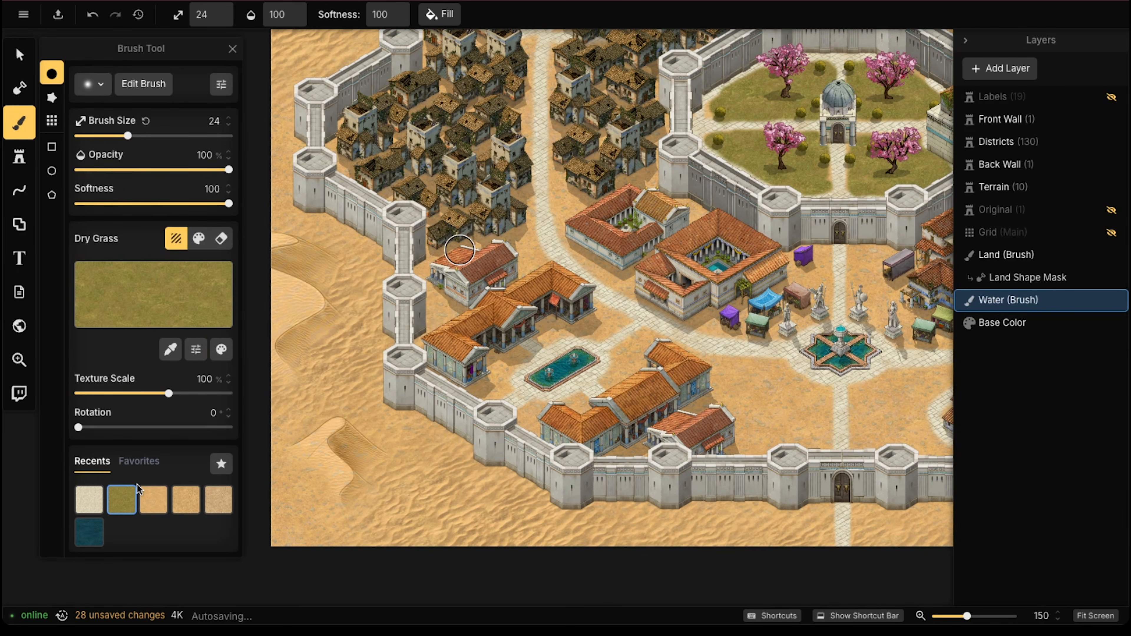
{"action": "mouse_move", "coordinate": [515, 350]}
{"action": "left_mouse_down"}
{"action": "mouse_move", "coordinate": [476, 390]}
{"action": "mouse_move", "coordinate": [507, 385]}
{"action": "mouse_move", "coordinate": [513, 352]}
{"action": "mouse_move", "coordinate": [481, 392]}
{"action": "mouse_move", "coordinate": [518, 342]}
{"action": "mouse_move", "coordinate": [538, 414]}
{"action": "mouse_move", "coordinate": [520, 421]}
{"action": "mouse_move", "coordinate": [540, 428]}
{"action": "mouse_move", "coordinate": [535, 404]}
{"action": "mouse_move", "coordinate": [598, 399]}
{"action": "mouse_move", "coordinate": [563, 417]}
{"action": "mouse_move", "coordinate": [528, 413]}
{"action": "mouse_move", "coordinate": [574, 428]}
{"action": "left_mouse_up"}
{"action": "mouse_move", "coordinate": [535, 324]}
{"action": "left_mouse_down"}
{"action": "mouse_move", "coordinate": [562, 312]}
{"action": "mouse_move", "coordinate": [558, 341]}
{"action": "mouse_move", "coordinate": [618, 319]}
{"action": "mouse_move", "coordinate": [575, 335]}
{"action": "mouse_move", "coordinate": [598, 333]}
{"action": "mouse_move", "coordinate": [643, 303]}
{"action": "mouse_move", "coordinate": [623, 318]}
{"action": "mouse_move", "coordinate": [584, 298]}
{"action": "mouse_move", "coordinate": [532, 328]}
{"action": "mouse_move", "coordinate": [592, 310]}
{"action": "mouse_move", "coordinate": [563, 328]}
{"action": "mouse_move", "coordinate": [605, 323]}
{"action": "mouse_move", "coordinate": [603, 304]}
{"action": "mouse_move", "coordinate": [697, 339]}
{"action": "mouse_move", "coordinate": [642, 344]}
{"action": "mouse_move", "coordinate": [625, 320]}
{"action": "mouse_move", "coordinate": [605, 334]}
{"action": "mouse_move", "coordinate": [641, 311]}
{"action": "mouse_move", "coordinate": [639, 339]}
{"action": "mouse_move", "coordinate": [614, 353]}
{"action": "mouse_move", "coordinate": [605, 386]}
{"action": "mouse_move", "coordinate": [622, 396]}
{"action": "mouse_move", "coordinate": [658, 330]}
{"action": "mouse_move", "coordinate": [650, 339]}
{"action": "mouse_move", "coordinate": [697, 337]}
{"action": "mouse_move", "coordinate": [669, 349]}
{"action": "mouse_move", "coordinate": [645, 333]}
{"action": "mouse_move", "coordinate": [655, 337]}
{"action": "mouse_move", "coordinate": [622, 360]}
{"action": "mouse_move", "coordinate": [643, 350]}
{"action": "mouse_move", "coordinate": [625, 382]}
{"action": "mouse_move", "coordinate": [658, 373]}
{"action": "mouse_move", "coordinate": [617, 373]}
{"action": "mouse_move", "coordinate": [634, 350]}
{"action": "mouse_move", "coordinate": [616, 384]}
{"action": "mouse_move", "coordinate": [642, 361]}
{"action": "left_mouse_up"}
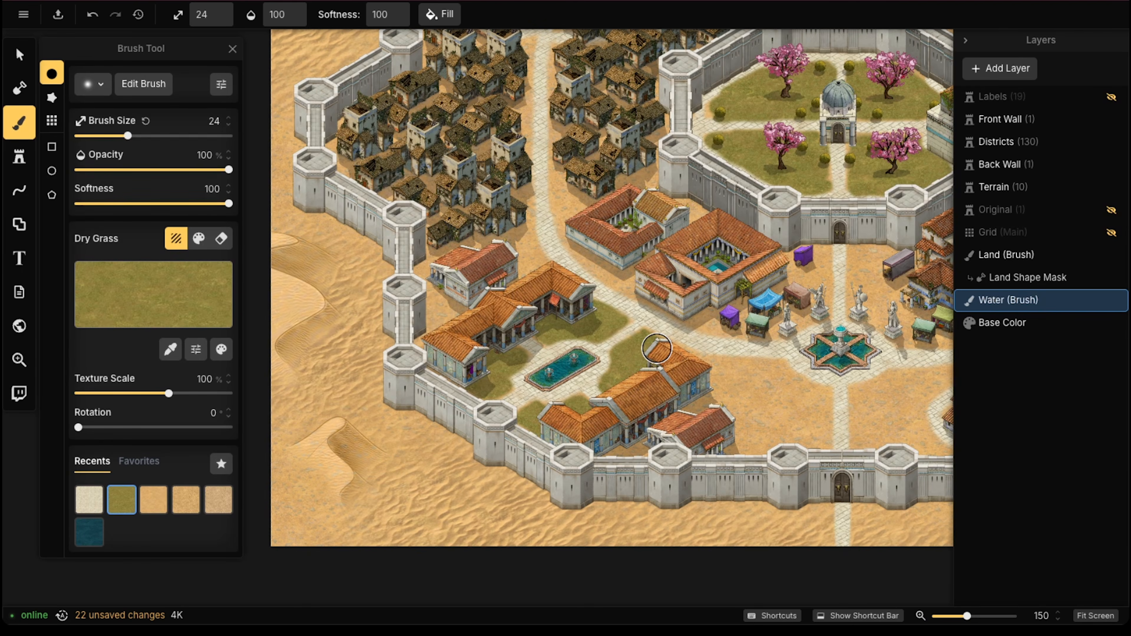
{"action": "scroll", "coordinate": [628, 379], "scroll_direction": "down", "scroll_amount": 5}
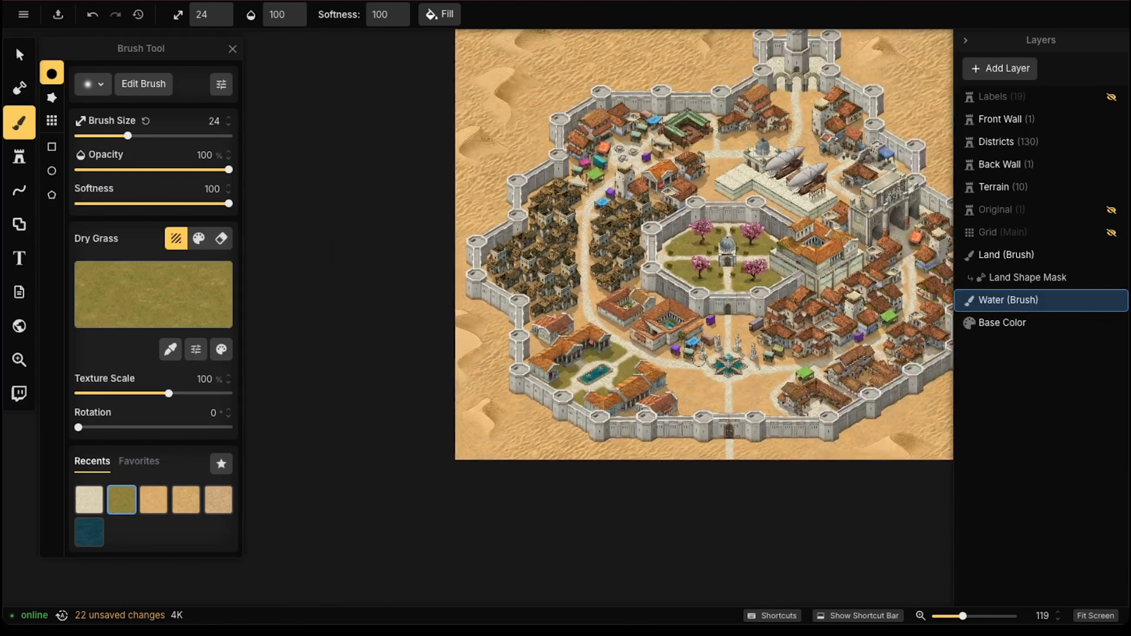
{"action": "scroll", "coordinate": [628, 378], "scroll_direction": "down", "scroll_amount": 4}
{"action": "scroll", "coordinate": [471, 347], "scroll_direction": "up", "scroll_amount": 3}
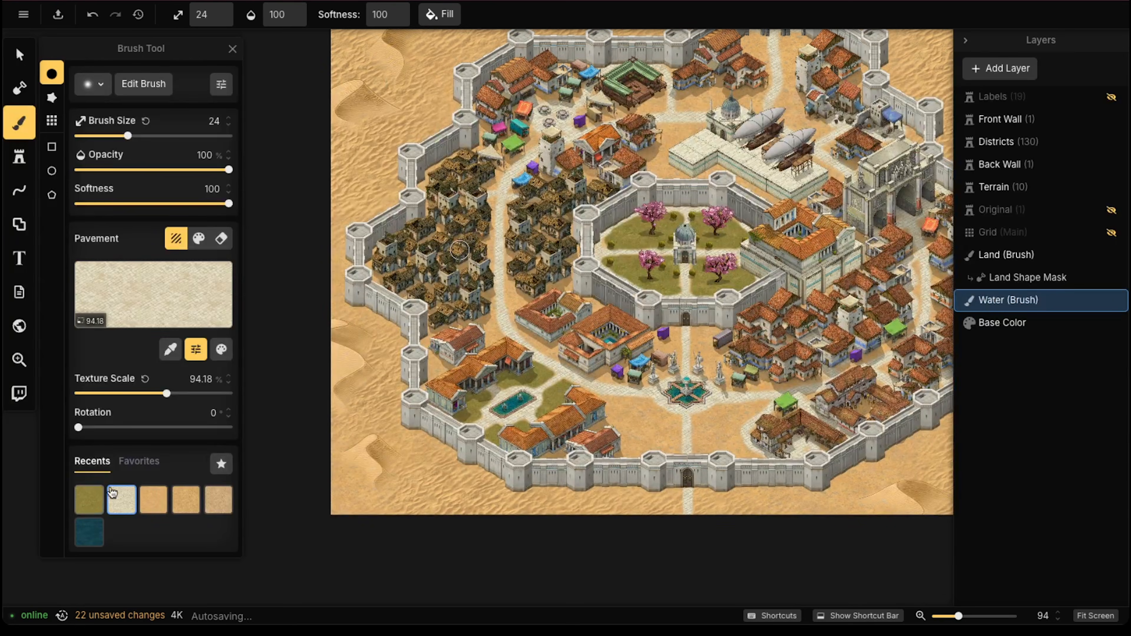
- Back on Pavement, pave small patches in the southwest quarter and beside the market carts
{"action": "left_click", "coordinate": [98, 498]}
{"action": "scroll", "coordinate": [338, 332], "scroll_direction": "up", "scroll_amount": 2}
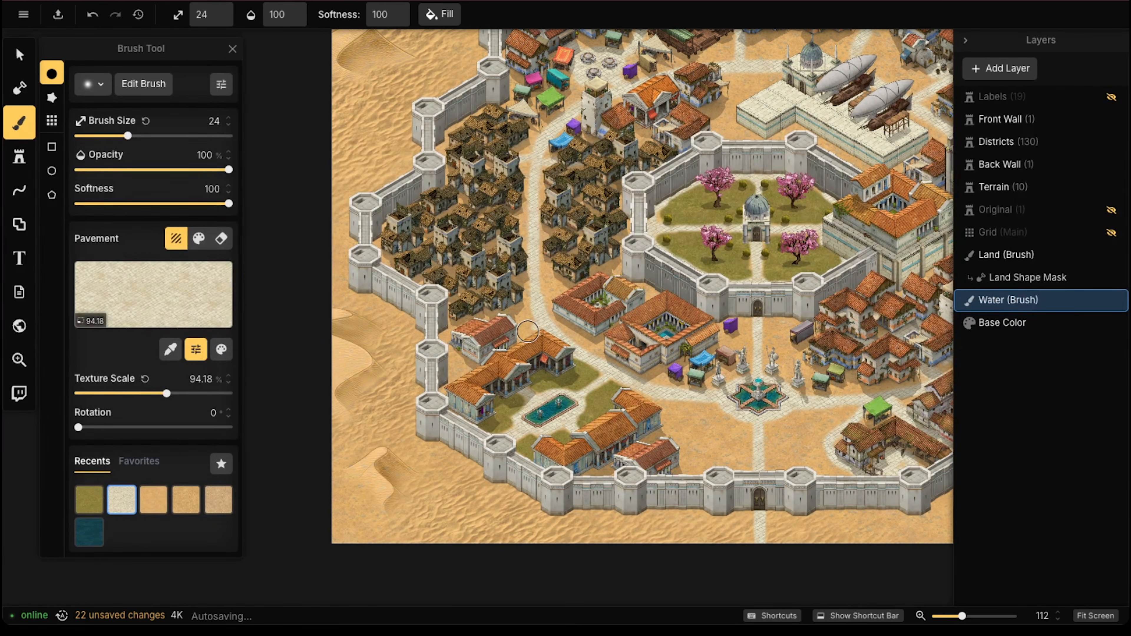
{"action": "left_click_drag", "start_coordinate": [480, 363], "coordinate": [478, 366]}
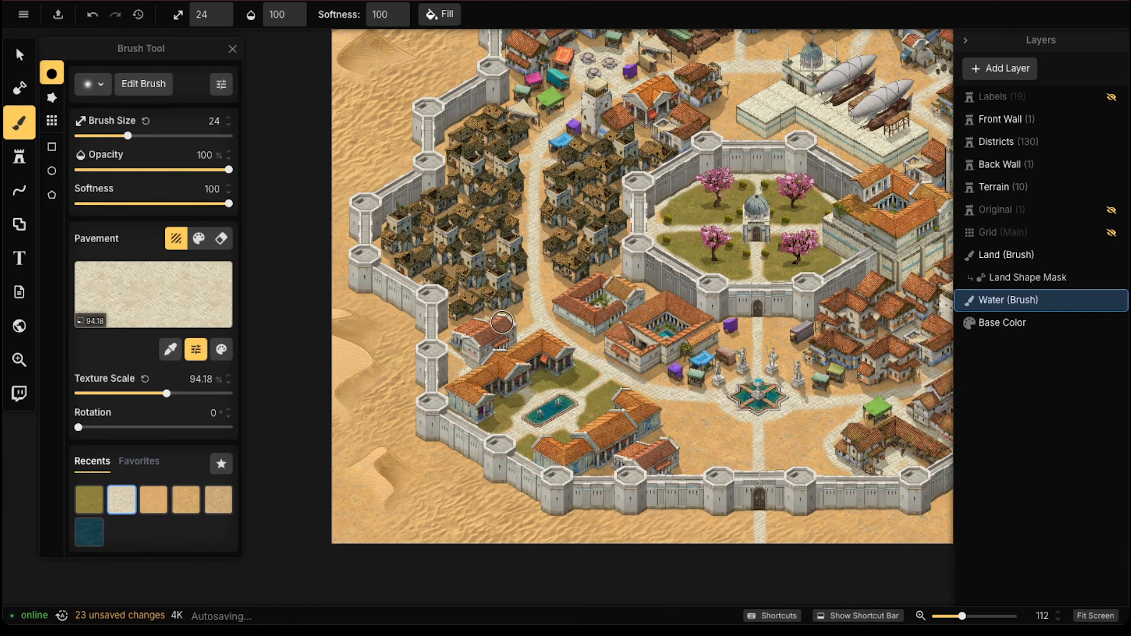
{"action": "left_click_drag", "start_coordinate": [463, 367], "coordinate": [454, 358]}
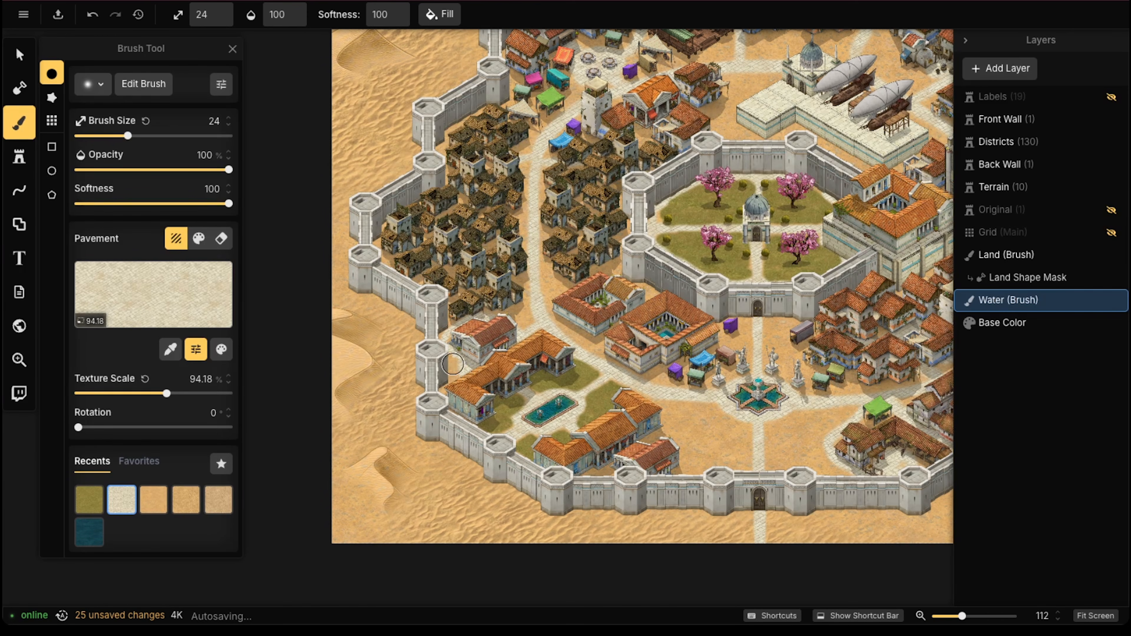
{"action": "left_click", "coordinate": [447, 408]}
{"action": "scroll", "coordinate": [446, 408], "scroll_direction": "right", "scroll_amount": 3}
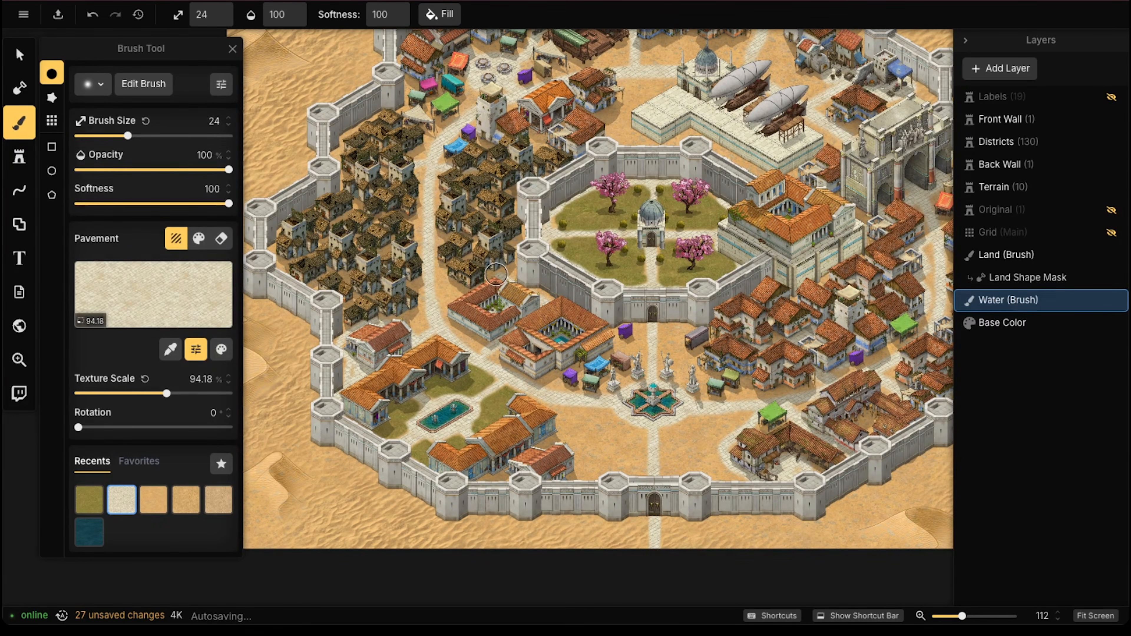
{"action": "left_click", "coordinate": [531, 246]}
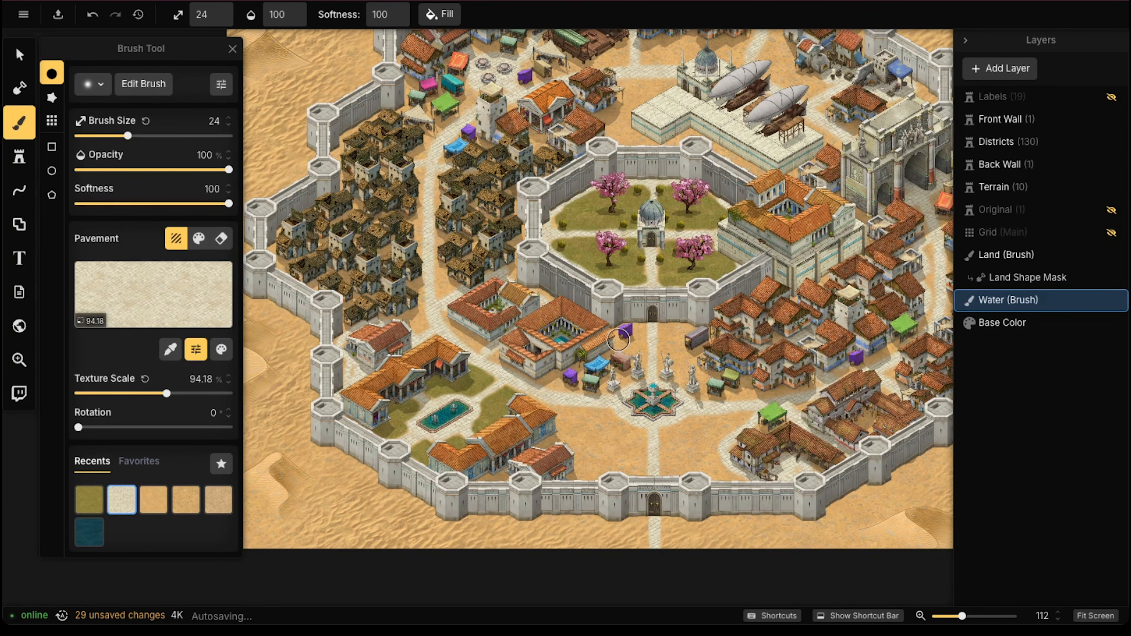
{"action": "left_click_drag", "start_coordinate": [695, 343], "coordinate": [724, 342]}
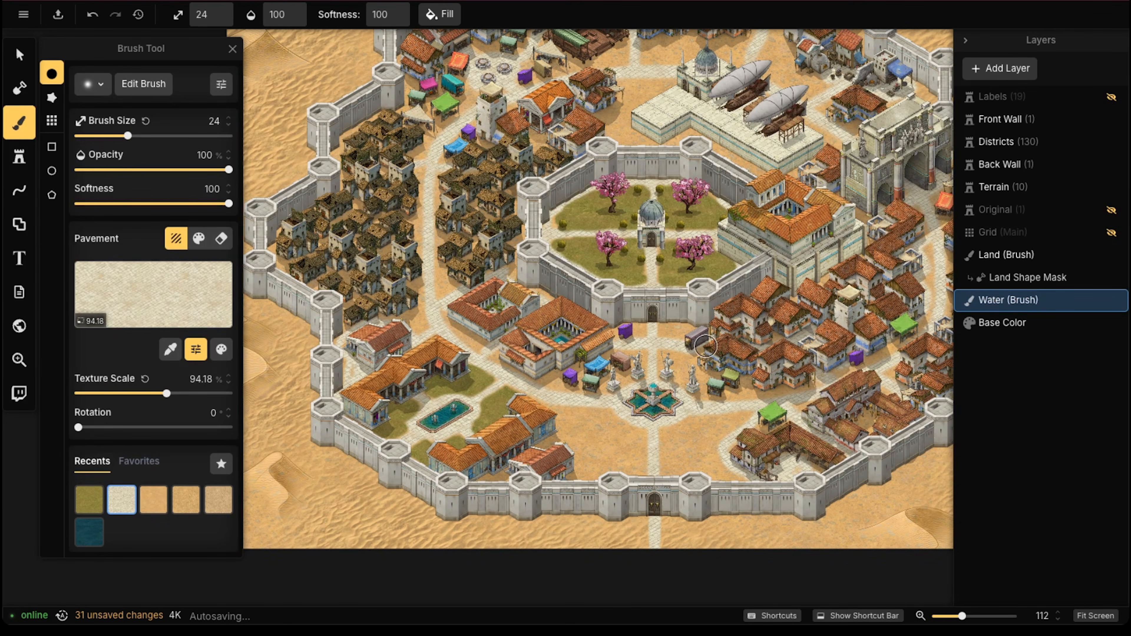
- Pave the sand beside the houses with strips running down to the south wall
{"action": "scroll", "coordinate": [562, 374], "scroll_direction": "right", "scroll_amount": 3}
{"action": "scroll", "coordinate": [561, 374], "scroll_direction": "down", "scroll_amount": 2}
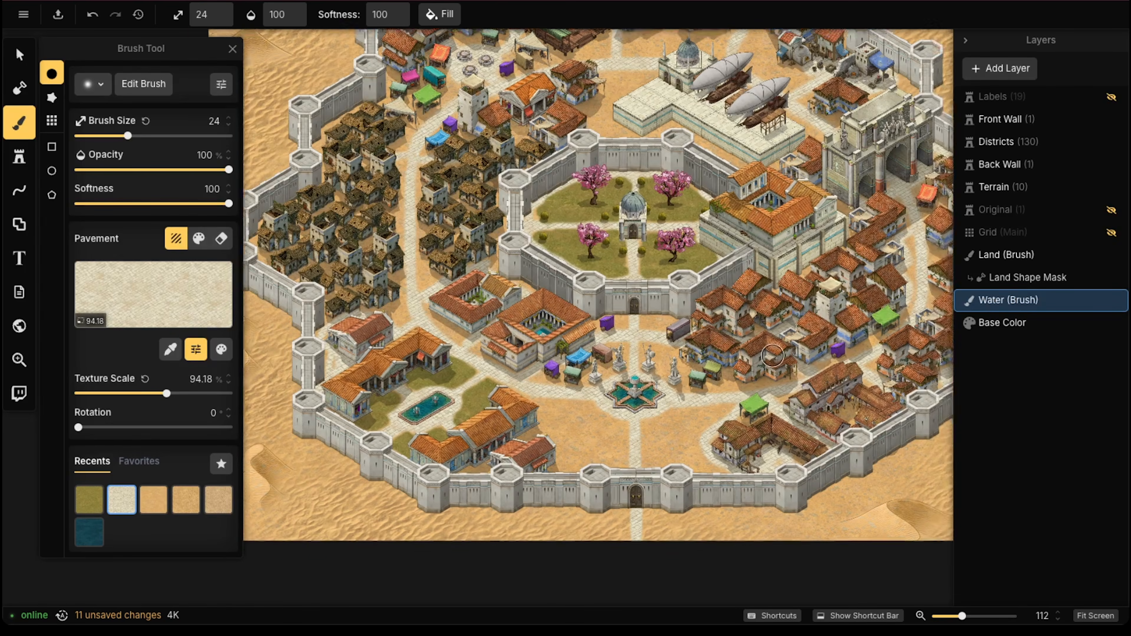
{"action": "scroll", "coordinate": [751, 384], "scroll_direction": "down", "scroll_amount": 2}
{"action": "scroll", "coordinate": [751, 385], "scroll_direction": "left", "scroll_amount": 2}
{"action": "mouse_move", "coordinate": [602, 391]}
{"action": "left_mouse_down"}
{"action": "mouse_move", "coordinate": [679, 389]}
{"action": "mouse_move", "coordinate": [492, 385]}
{"action": "left_mouse_up"}
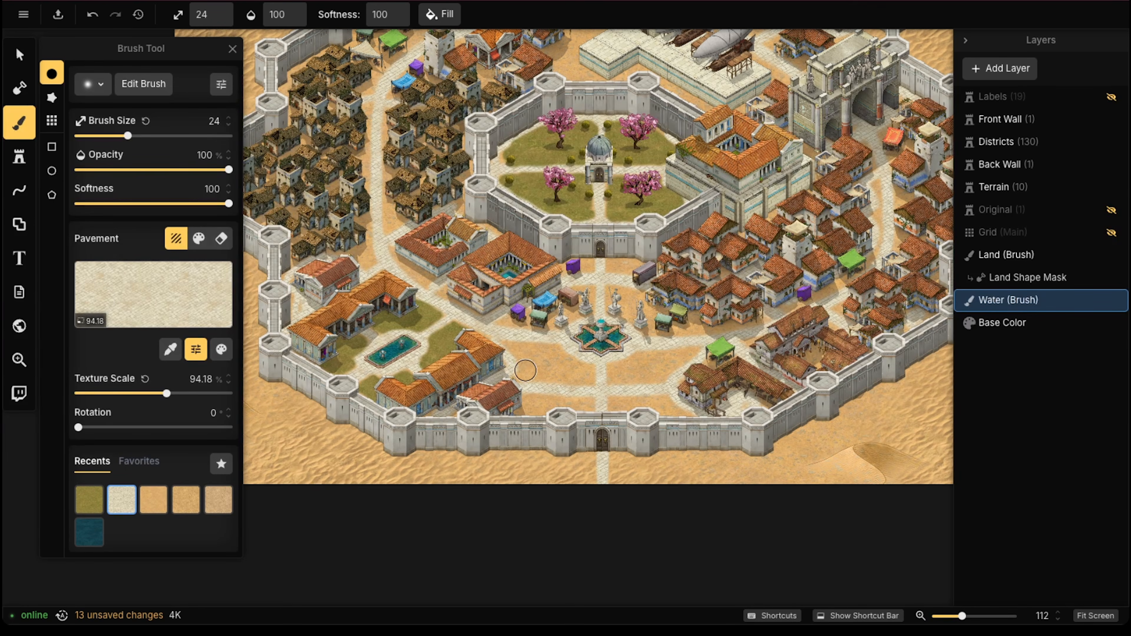
{"action": "left_click_drag", "start_coordinate": [511, 371], "coordinate": [513, 368]}
{"action": "left_click", "coordinate": [513, 390]}
{"action": "left_click", "coordinate": [673, 396]}
{"action": "left_click_drag", "start_coordinate": [521, 341], "coordinate": [519, 410]}
{"action": "left_click_drag", "start_coordinate": [676, 362], "coordinate": [670, 408]}
{"action": "left_click", "coordinate": [674, 387]}
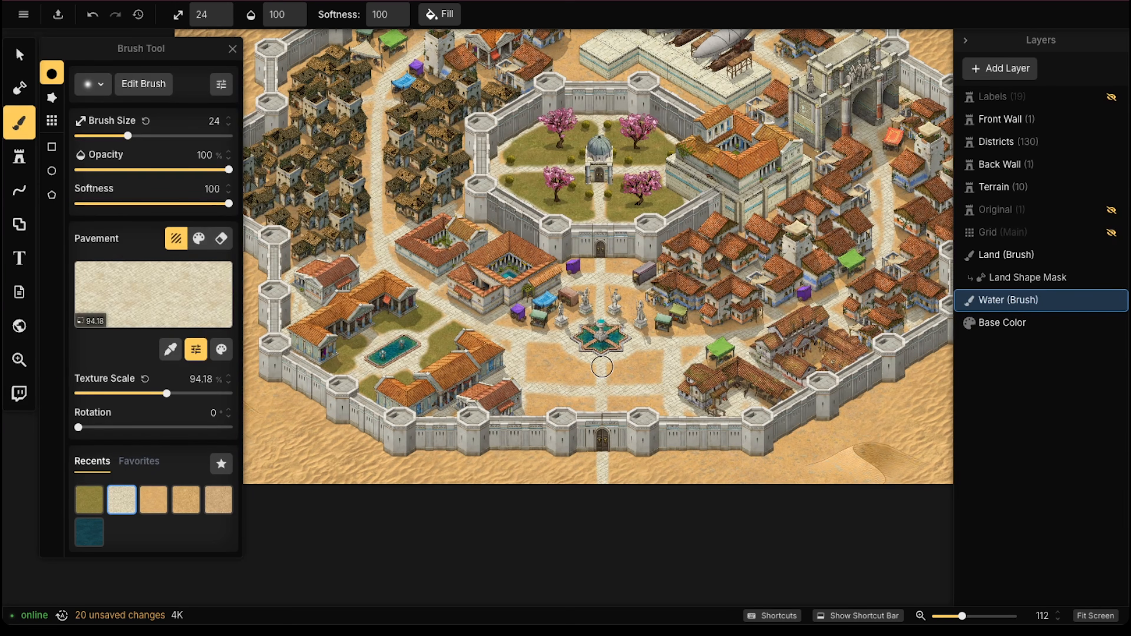
{"action": "left_click", "coordinate": [99, 494]}
- Pave the last sand patch toward the wall, then fill the strip above it with Dry Grass
{"action": "left_click", "coordinate": [95, 489]}
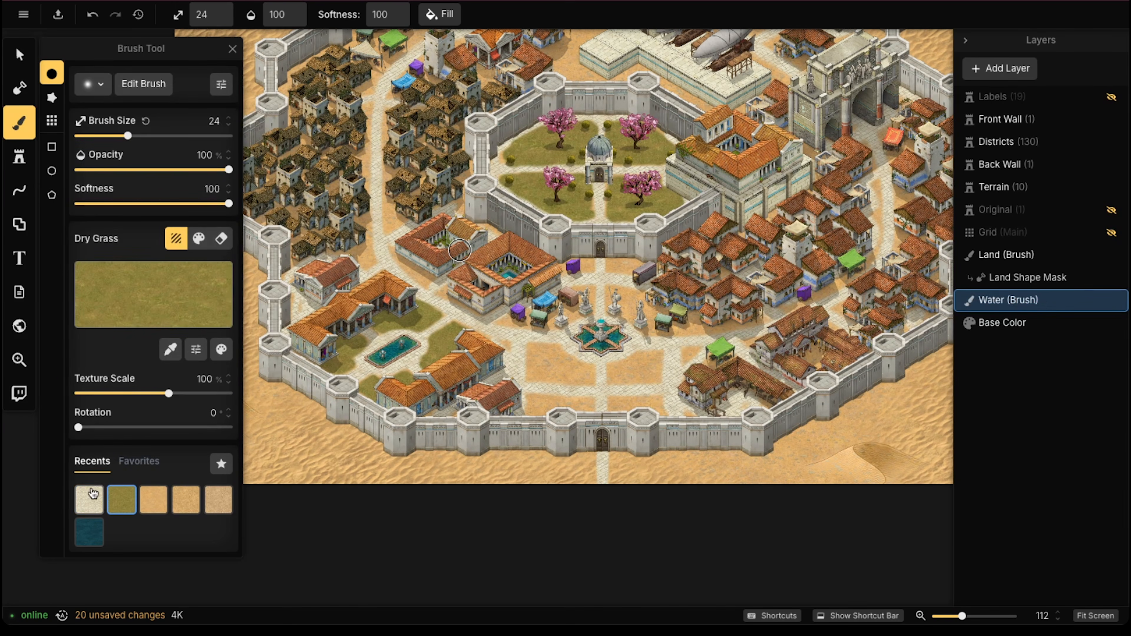
{"action": "mouse_move", "coordinate": [534, 353]}
{"action": "left_mouse_down"}
{"action": "mouse_move", "coordinate": [529, 412]}
{"action": "mouse_move", "coordinate": [534, 328]}
{"action": "mouse_move", "coordinate": [532, 383]}
{"action": "left_mouse_up"}
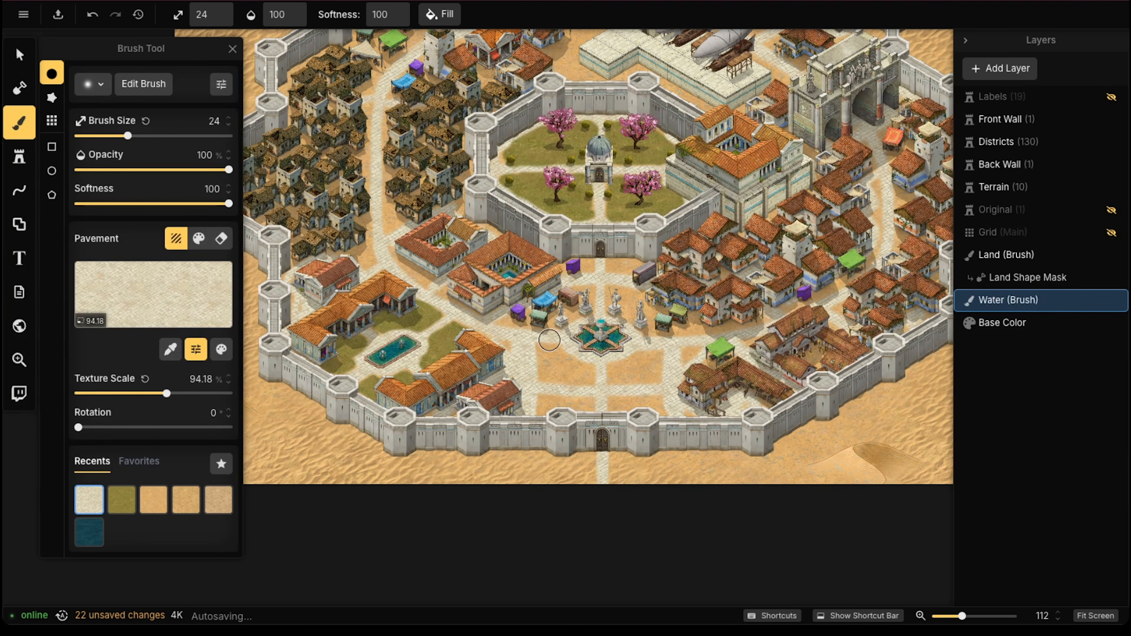
{"action": "key", "text": "2"}
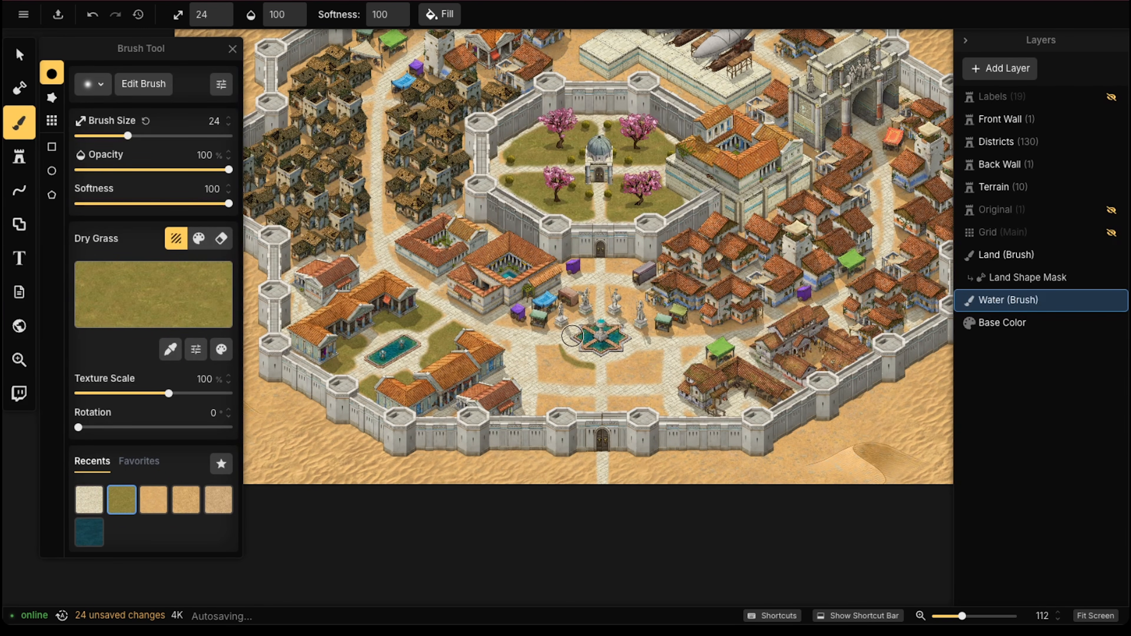
{"action": "left_click_drag", "start_coordinate": [547, 382], "coordinate": [591, 381]}
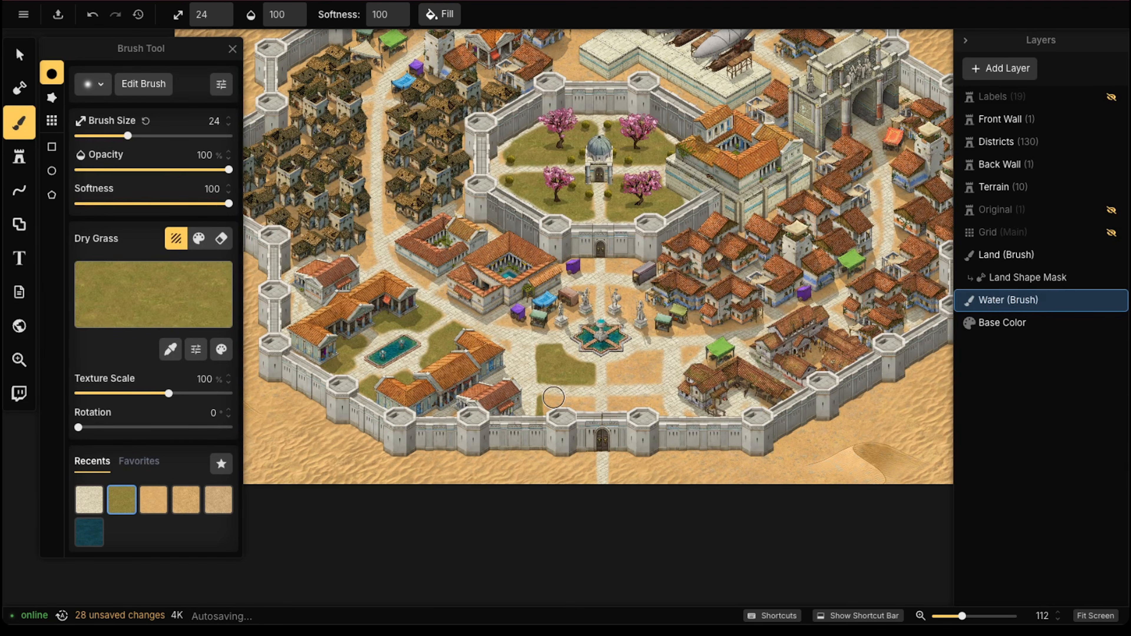
{"action": "left_click_drag", "start_coordinate": [591, 400], "coordinate": [554, 404]}
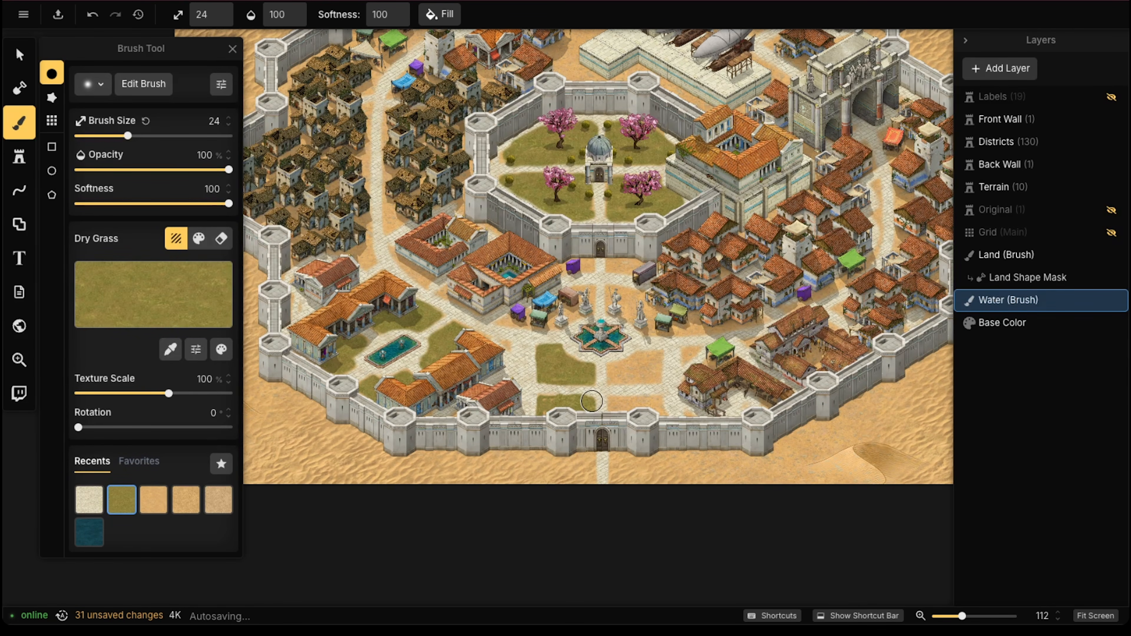
{"action": "mouse_move", "coordinate": [592, 396]}
{"action": "left_mouse_down"}
{"action": "mouse_move", "coordinate": [563, 353]}
{"action": "mouse_move", "coordinate": [616, 385]}
{"action": "mouse_move", "coordinate": [662, 377]}
{"action": "mouse_move", "coordinate": [655, 353]}
{"action": "mouse_move", "coordinate": [615, 378]}
{"action": "mouse_move", "coordinate": [654, 382]}
{"action": "left_mouse_up"}
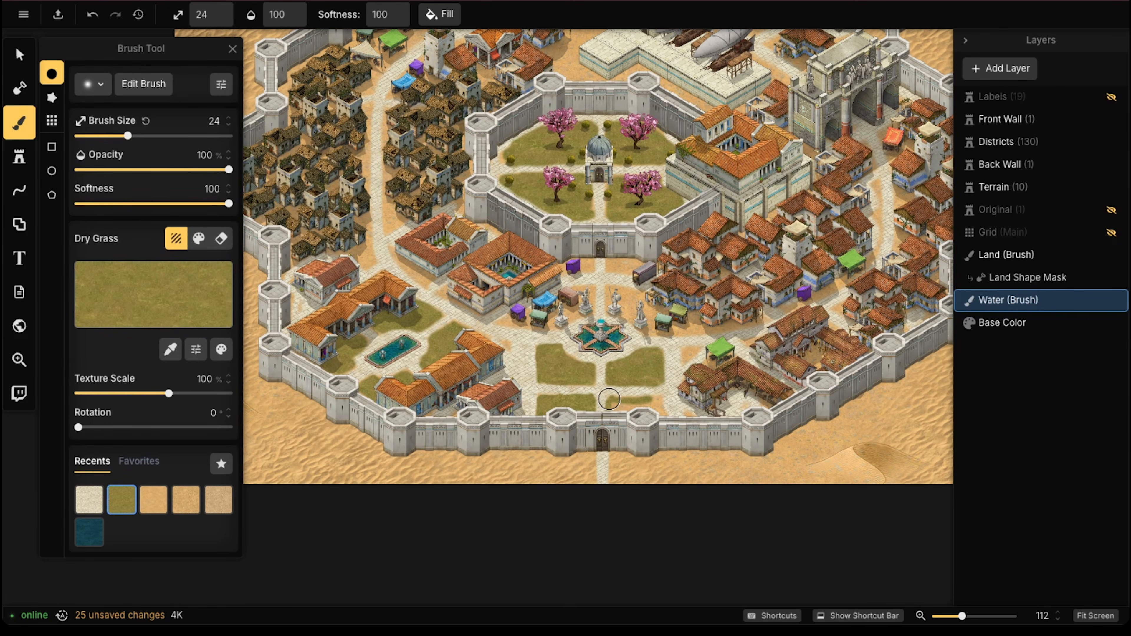
- Add Dry Grass patches in the lower plaza and along the courtyard buildings
{"action": "left_click_drag", "start_coordinate": [656, 400], "coordinate": [659, 400]}
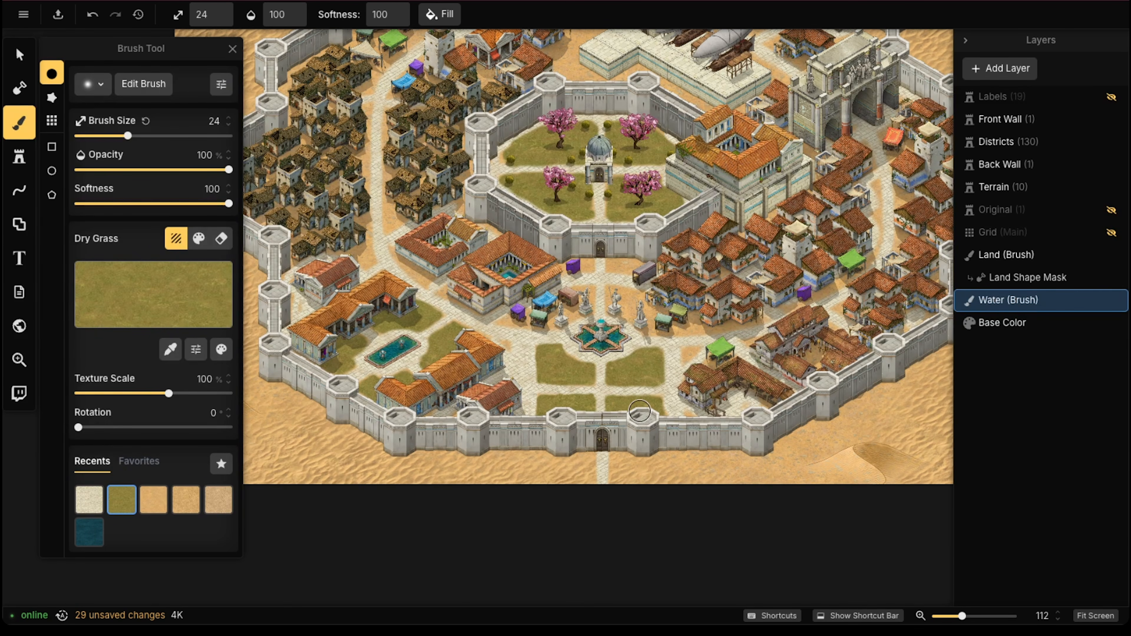
{"action": "left_click_drag", "start_coordinate": [652, 364], "coordinate": [660, 352]}
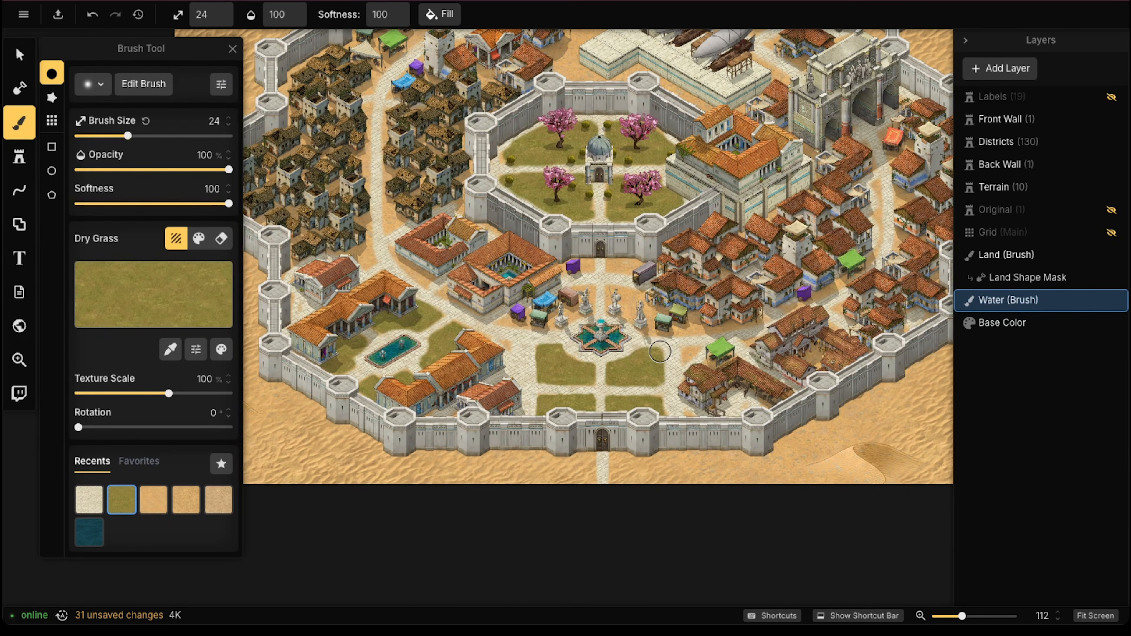
{"action": "scroll", "coordinate": [575, 256], "scroll_direction": "down", "scroll_amount": 3}
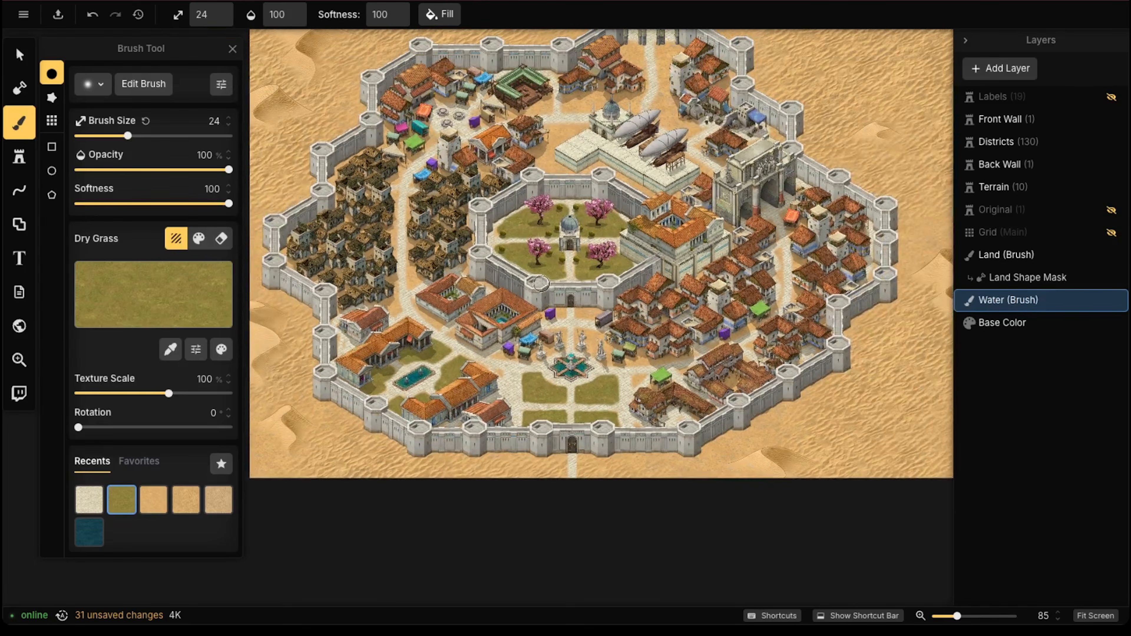
{"action": "scroll", "coordinate": [551, 280], "scroll_direction": "up", "scroll_amount": 2}
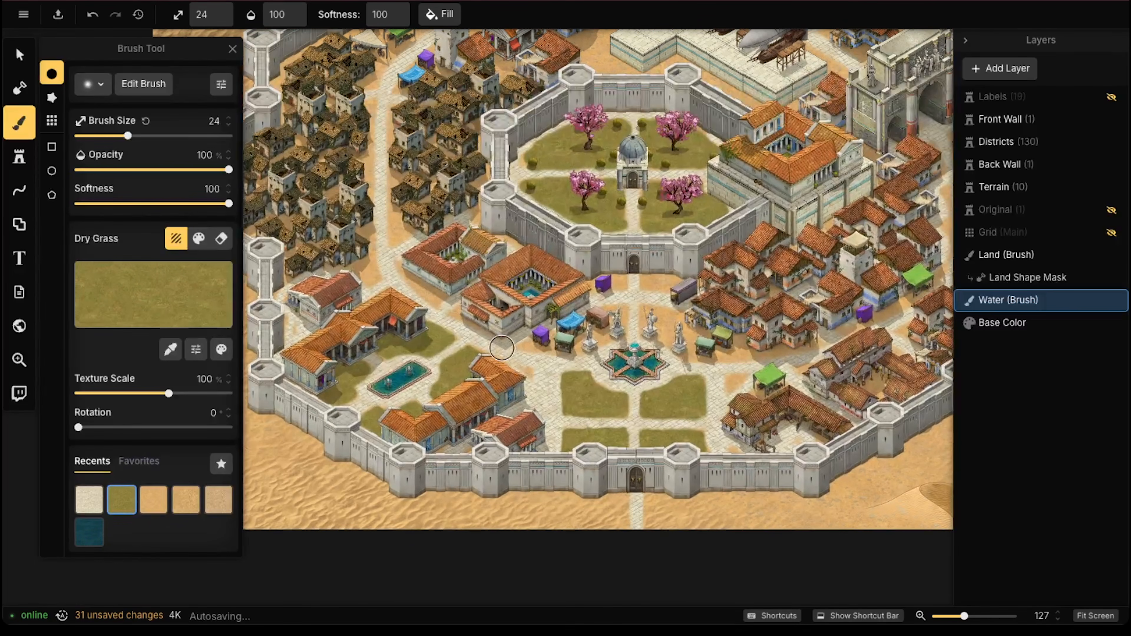
{"action": "mouse_move", "coordinate": [462, 308]}
{"action": "left_mouse_down"}
{"action": "mouse_move", "coordinate": [482, 330]}
{"action": "mouse_move", "coordinate": [514, 330]}
{"action": "left_mouse_up"}
{"action": "mouse_move", "coordinate": [412, 269]}
{"action": "left_mouse_down"}
{"action": "mouse_move", "coordinate": [405, 281]}
{"action": "mouse_move", "coordinate": [435, 303]}
{"action": "mouse_move", "coordinate": [418, 267]}
{"action": "mouse_move", "coordinate": [462, 267]}
{"action": "left_mouse_up"}
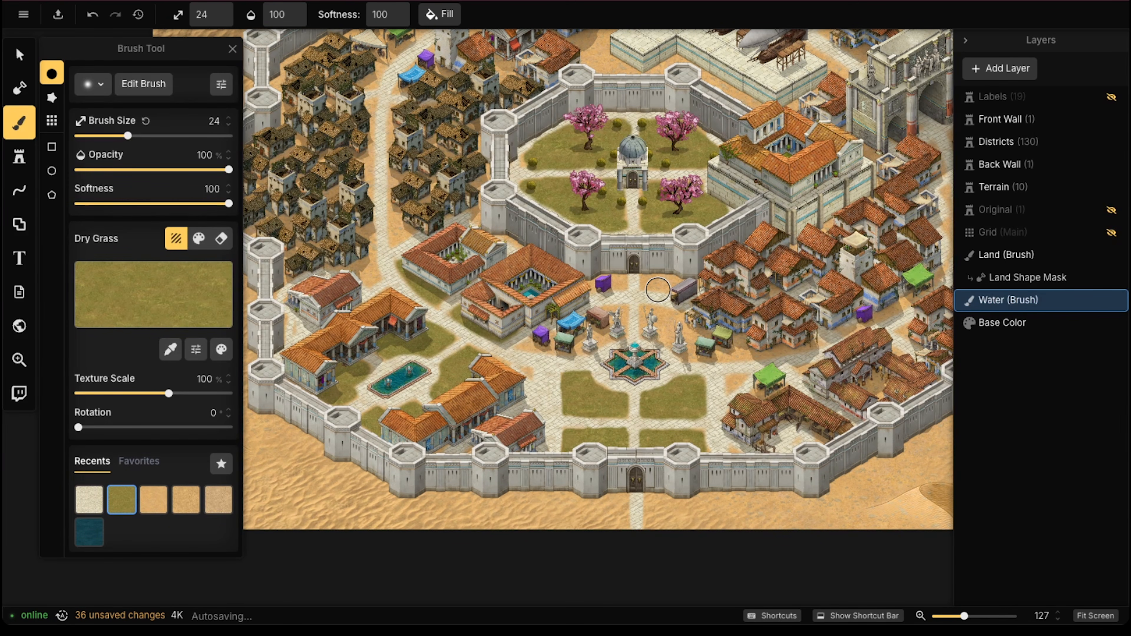
- Cover the remaining sandy spots near the wall tower and plaza with Dry Grass
{"action": "scroll", "coordinate": [658, 290], "scroll_direction": "down", "scroll_amount": 5}
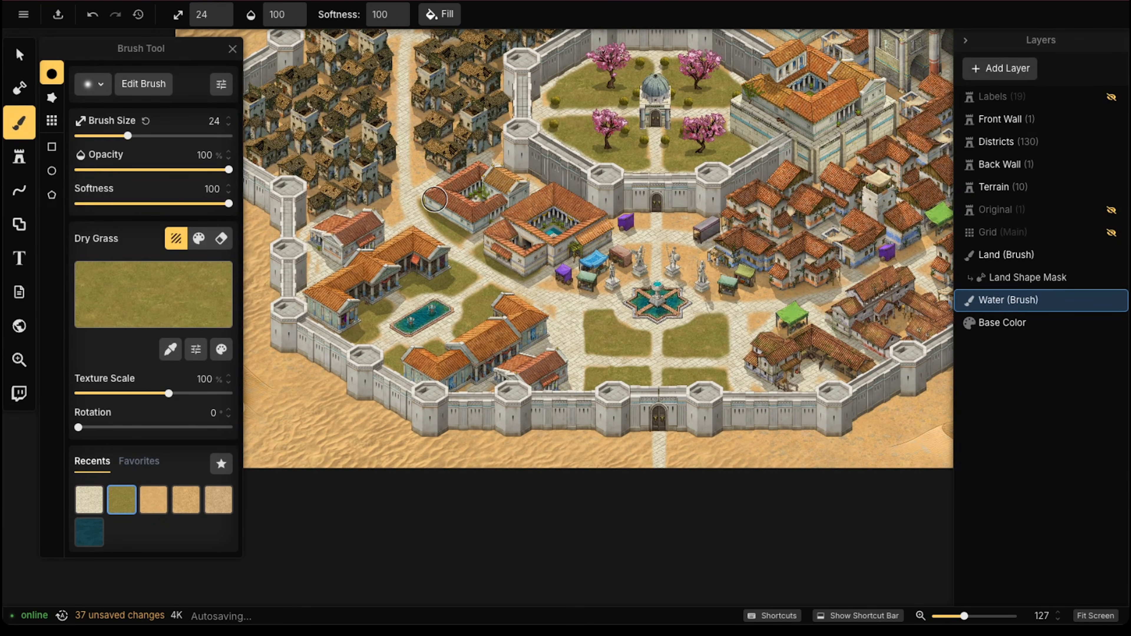
{"action": "scroll", "coordinate": [710, 302], "scroll_direction": "up", "scroll_amount": 2}
{"action": "scroll", "coordinate": [711, 302], "scroll_direction": "left", "scroll_amount": 3}
{"action": "left_click_drag", "start_coordinate": [366, 302], "coordinate": [363, 303]}
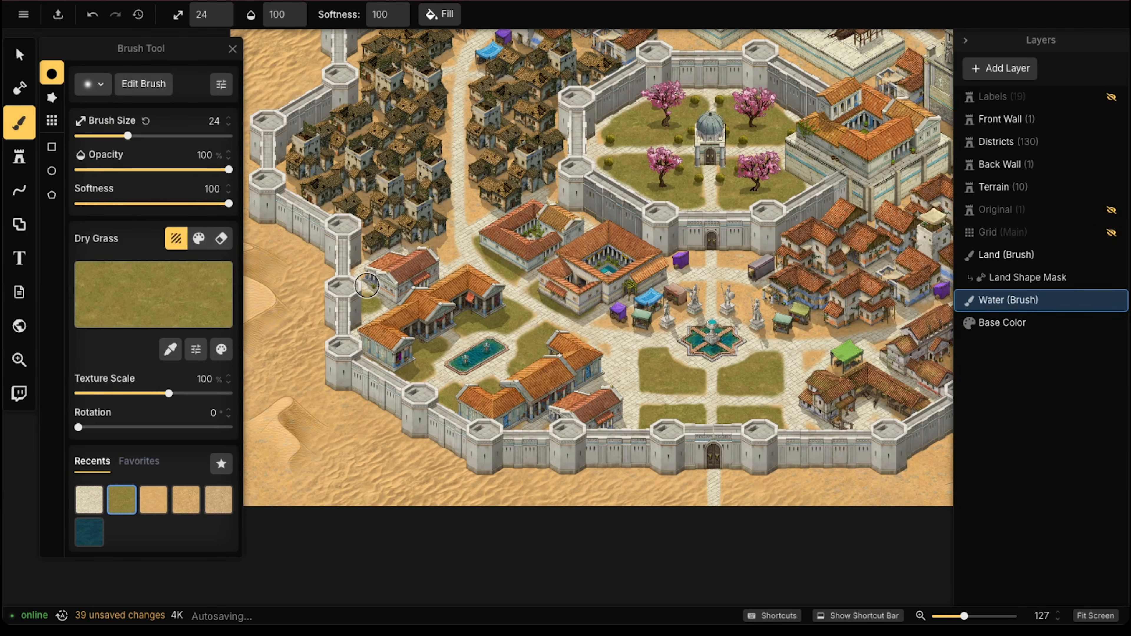
{"action": "mouse_move", "coordinate": [443, 242]}
{"action": "left_mouse_down"}
{"action": "mouse_move", "coordinate": [444, 258]}
{"action": "mouse_move", "coordinate": [448, 232]}
{"action": "left_mouse_up"}
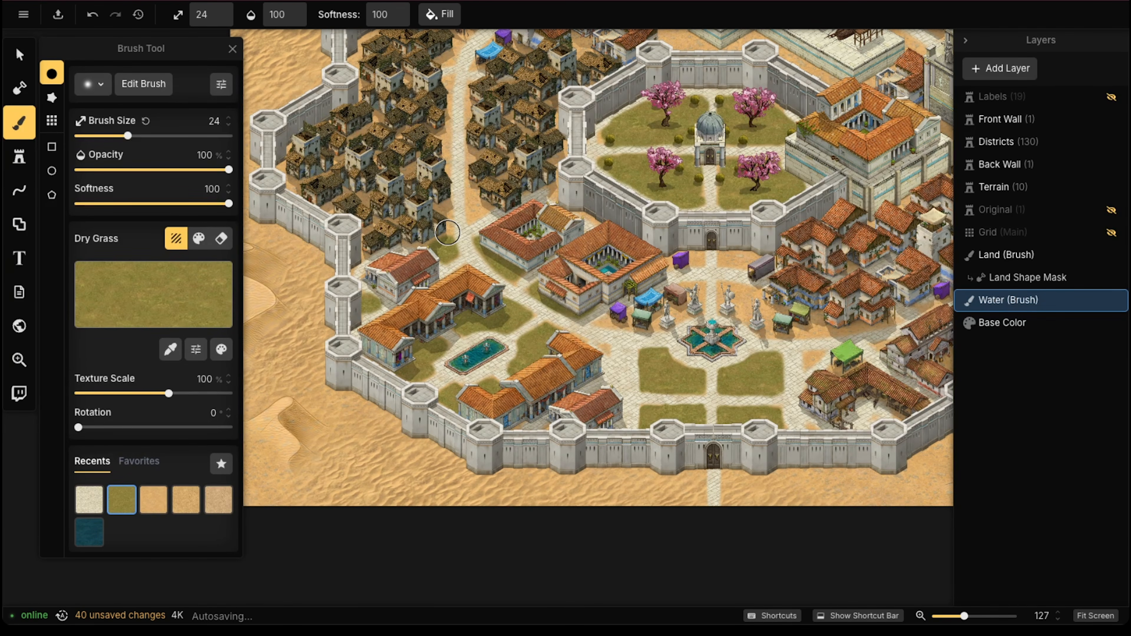
{"action": "scroll", "coordinate": [467, 199], "scroll_direction": "down", "scroll_amount": 1}
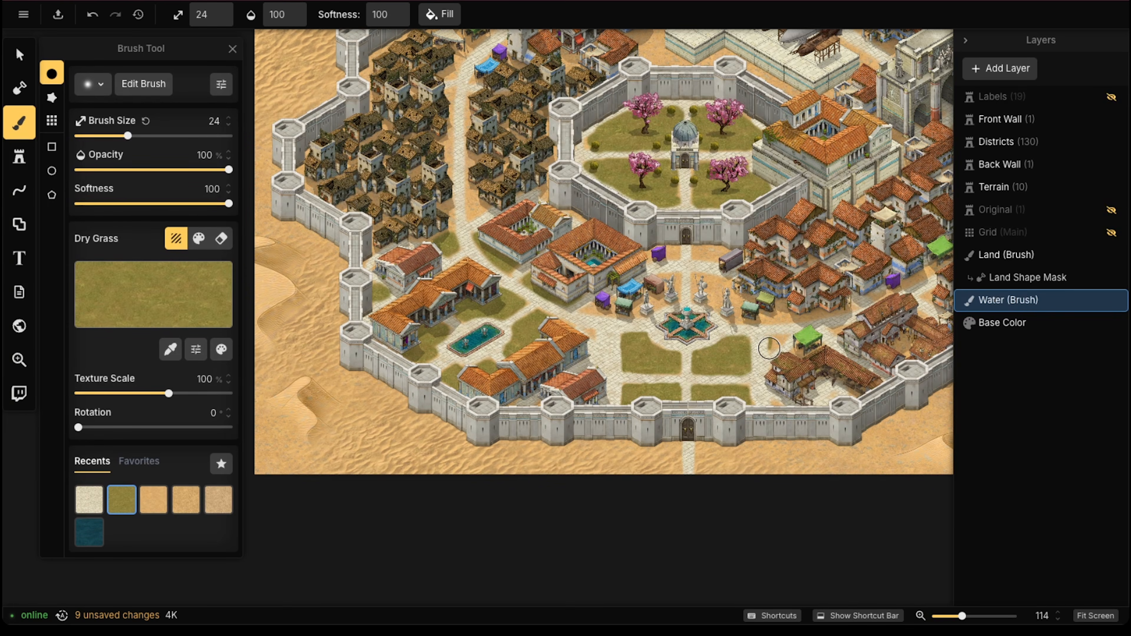
{"action": "left_click_drag", "start_coordinate": [778, 343], "coordinate": [786, 322]}
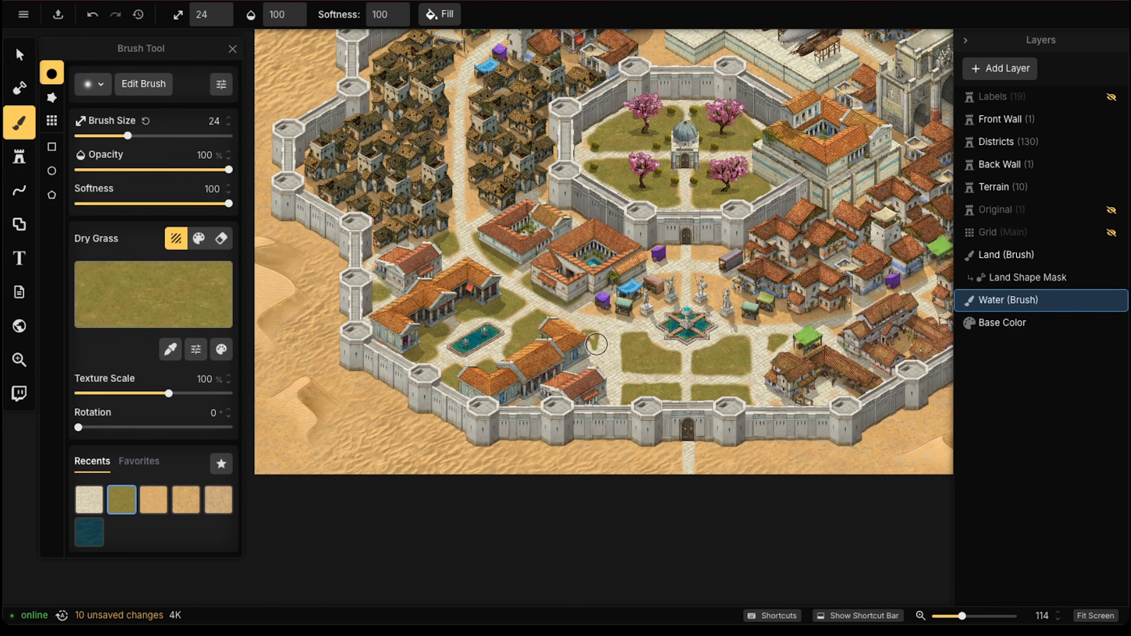
{"action": "mouse_move", "coordinate": [594, 335]}
{"action": "left_mouse_down"}
{"action": "mouse_move", "coordinate": [604, 334]}
{"action": "mouse_move", "coordinate": [590, 332]}
{"action": "left_mouse_up"}
{"action": "scroll", "coordinate": [606, 326], "scroll_direction": "down", "scroll_amount": 4}
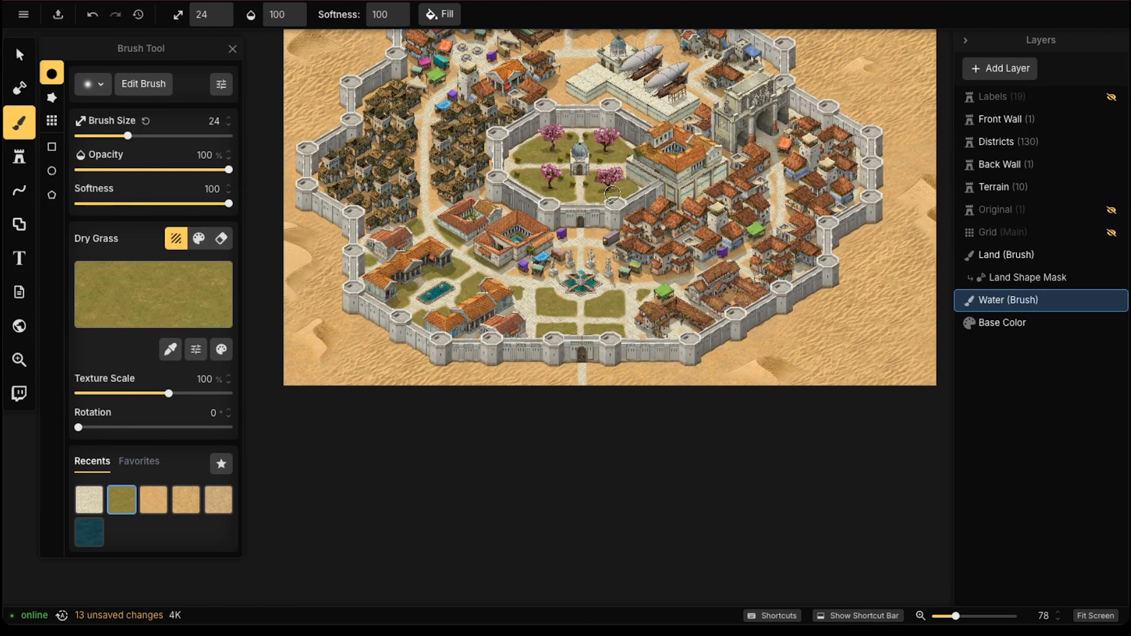
- Select the Arid Brown Dirt texture and raise the brush size to 44
{"action": "left_click", "coordinate": [173, 296]}
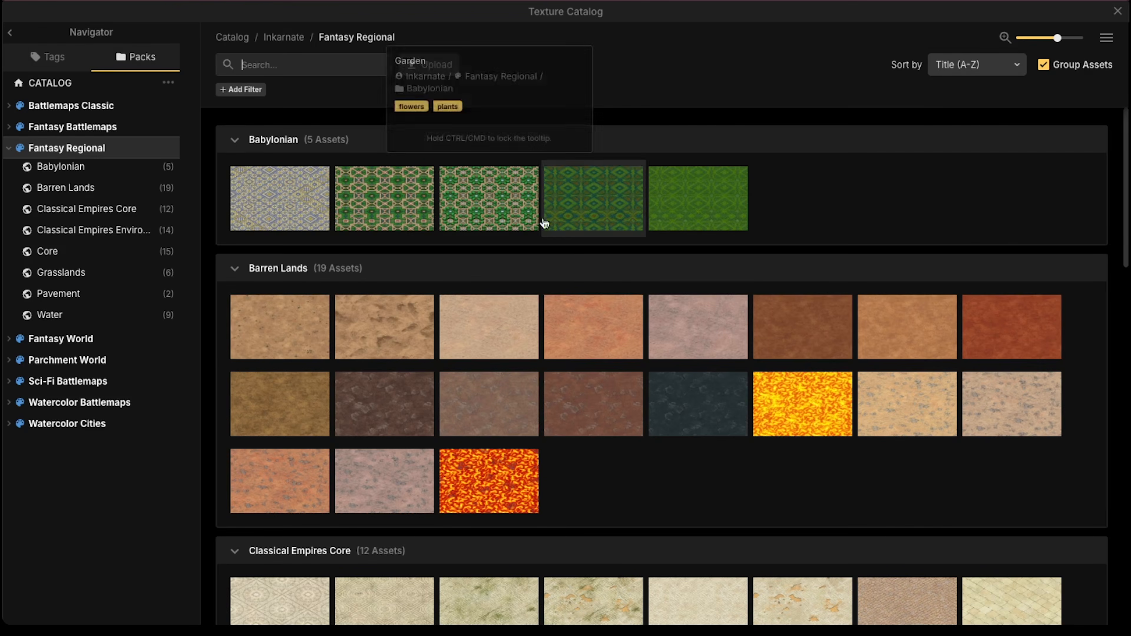
{"action": "left_click", "coordinate": [798, 331]}
{"action": "scroll", "coordinate": [838, 45], "scroll_direction": "up", "scroll_amount": 2}
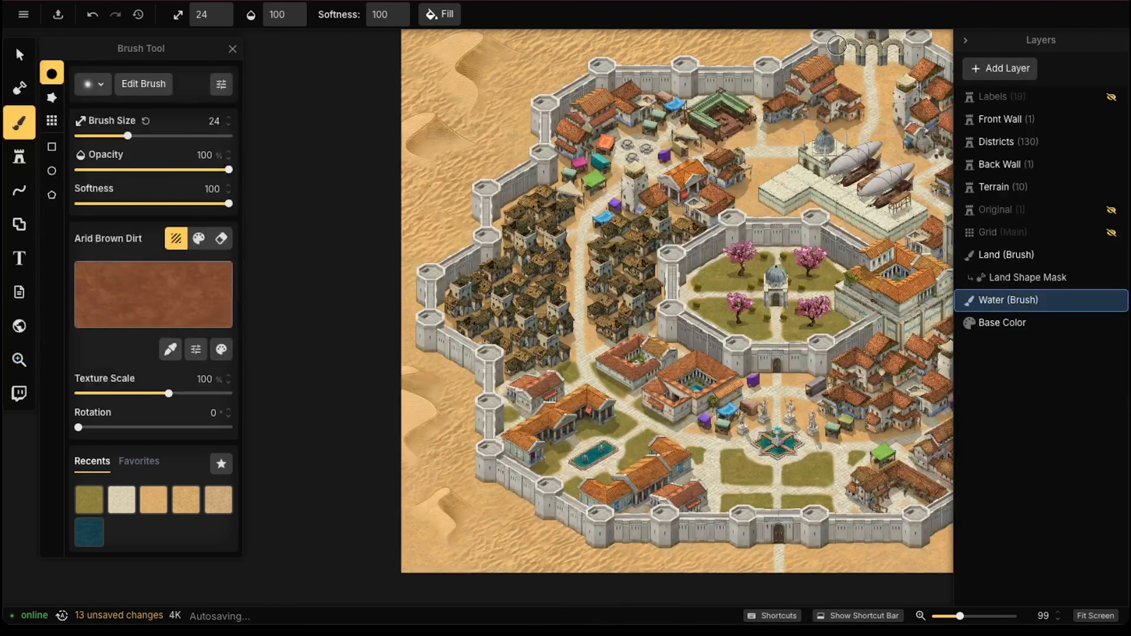
{"action": "key", "text": "bracketright"}
- Paint a winding brown dirt path from the wall tower up among the western houses
{"action": "left_click_drag", "start_coordinate": [532, 196], "coordinate": [501, 211]}
{"action": "mouse_move", "coordinate": [534, 162]}
{"action": "left_mouse_down"}
{"action": "mouse_move", "coordinate": [496, 241]}
{"action": "mouse_move", "coordinate": [504, 218]}
{"action": "mouse_move", "coordinate": [536, 234]}
{"action": "mouse_move", "coordinate": [577, 211]}
{"action": "mouse_move", "coordinate": [565, 217]}
{"action": "mouse_move", "coordinate": [558, 319]}
{"action": "mouse_move", "coordinate": [547, 292]}
{"action": "mouse_move", "coordinate": [526, 325]}
{"action": "mouse_move", "coordinate": [510, 321]}
{"action": "mouse_move", "coordinate": [510, 261]}
{"action": "mouse_move", "coordinate": [453, 319]}
{"action": "mouse_move", "coordinate": [459, 304]}
{"action": "mouse_move", "coordinate": [482, 344]}
{"action": "mouse_move", "coordinate": [522, 328]}
{"action": "mouse_move", "coordinate": [521, 339]}
{"action": "mouse_move", "coordinate": [550, 321]}
{"action": "mouse_move", "coordinate": [547, 290]}
{"action": "mouse_move", "coordinate": [555, 295]}
{"action": "mouse_move", "coordinate": [643, 221]}
{"action": "mouse_move", "coordinate": [612, 274]}
{"action": "mouse_move", "coordinate": [620, 256]}
{"action": "mouse_move", "coordinate": [592, 256]}
{"action": "mouse_move", "coordinate": [596, 342]}
{"action": "mouse_move", "coordinate": [593, 269]}
{"action": "left_mouse_up"}
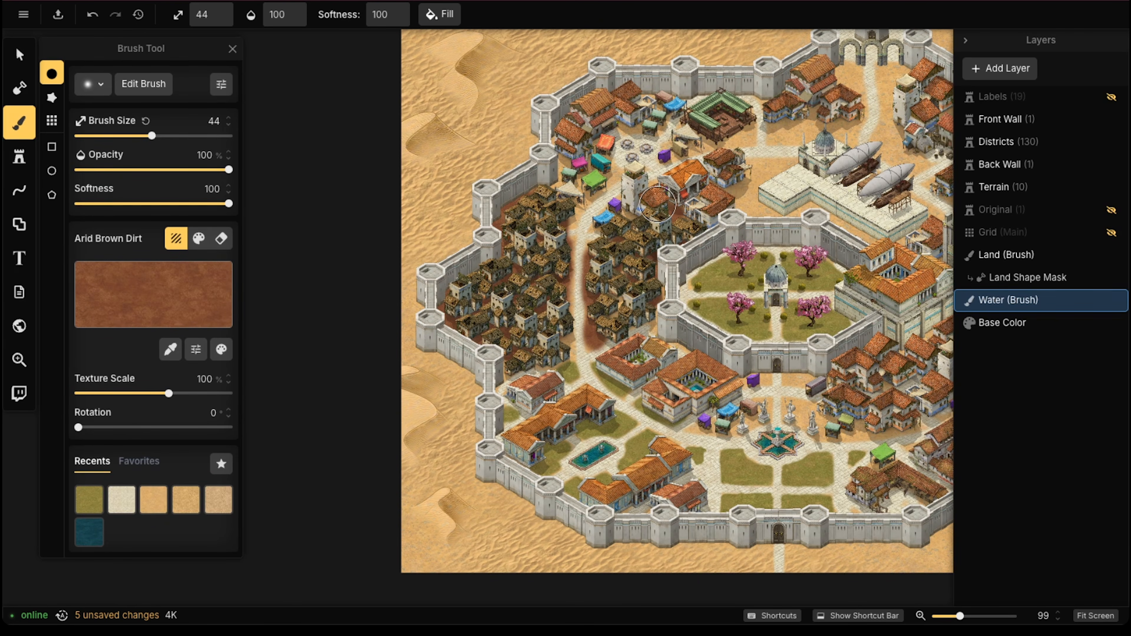
{"action": "mouse_move", "coordinate": [610, 256]}
{"action": "left_mouse_down"}
{"action": "mouse_move", "coordinate": [606, 229]}
{"action": "mouse_move", "coordinate": [598, 248]}
{"action": "mouse_move", "coordinate": [574, 217]}
{"action": "left_mouse_up"}
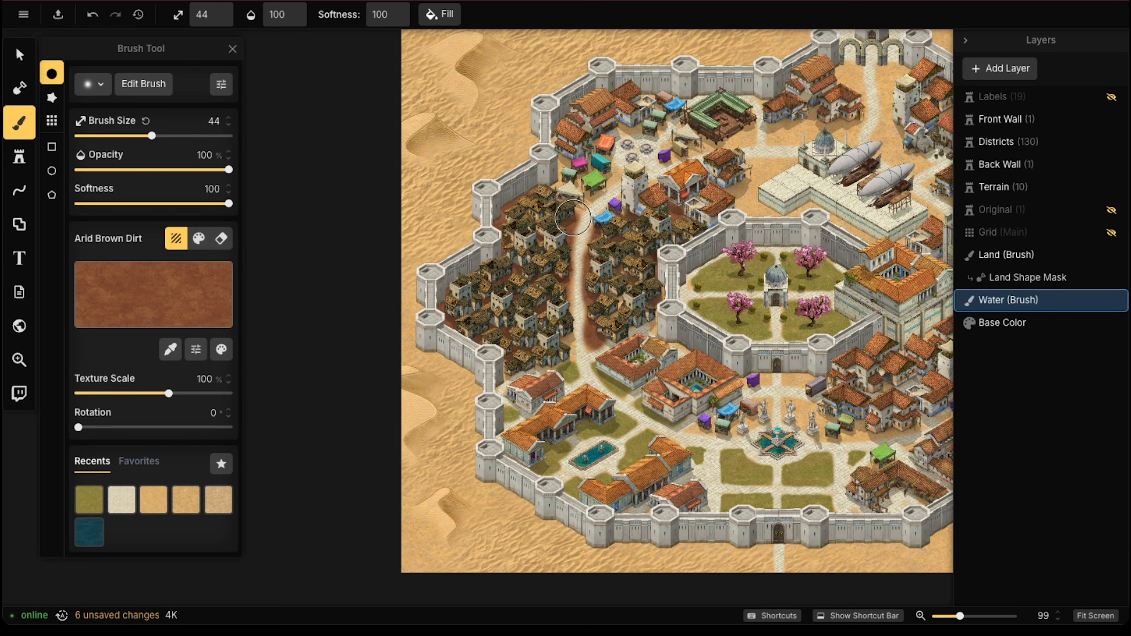
{"action": "left_click_drag", "start_coordinate": [525, 368], "coordinate": [512, 353]}
{"action": "left_click", "coordinate": [511, 366]}
{"action": "left_click_drag", "start_coordinate": [529, 240], "coordinate": [548, 218]}
{"action": "scroll", "coordinate": [855, 174], "scroll_direction": "down", "scroll_amount": 5}
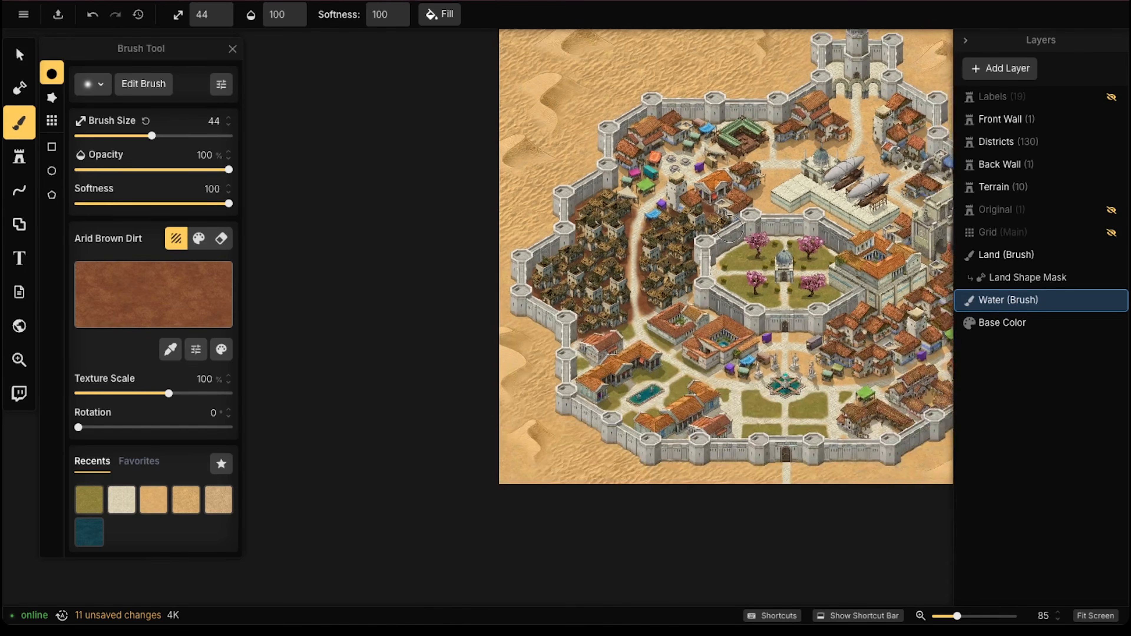
{"action": "scroll", "coordinate": [681, 205], "scroll_direction": "up", "scroll_amount": 4}
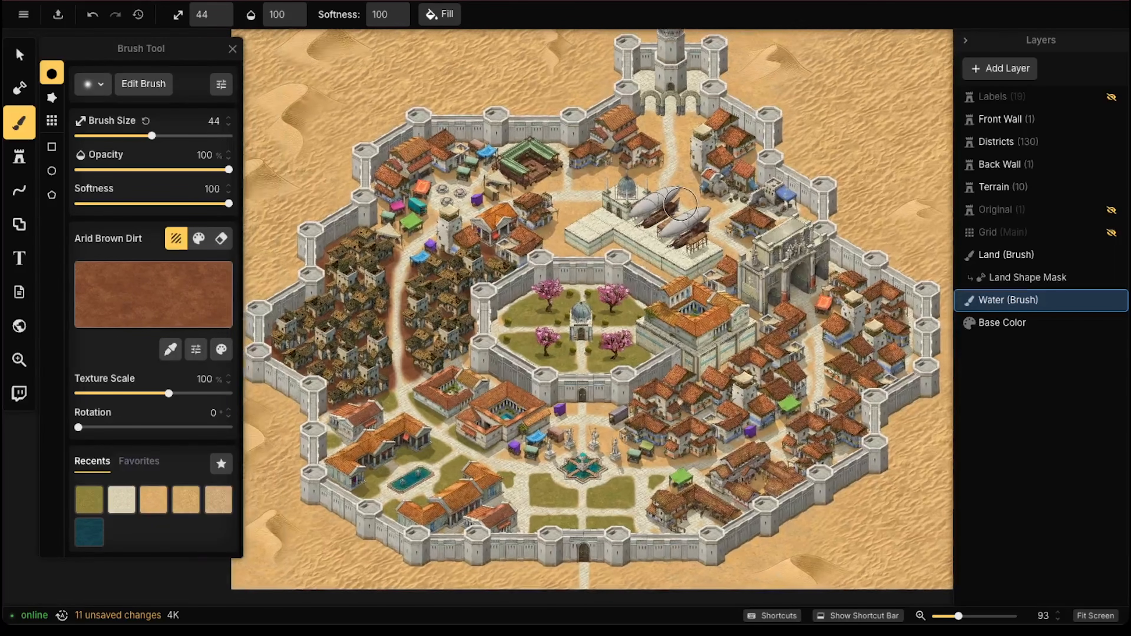
{"action": "left_click_drag", "start_coordinate": [681, 205], "coordinate": [710, 198]}
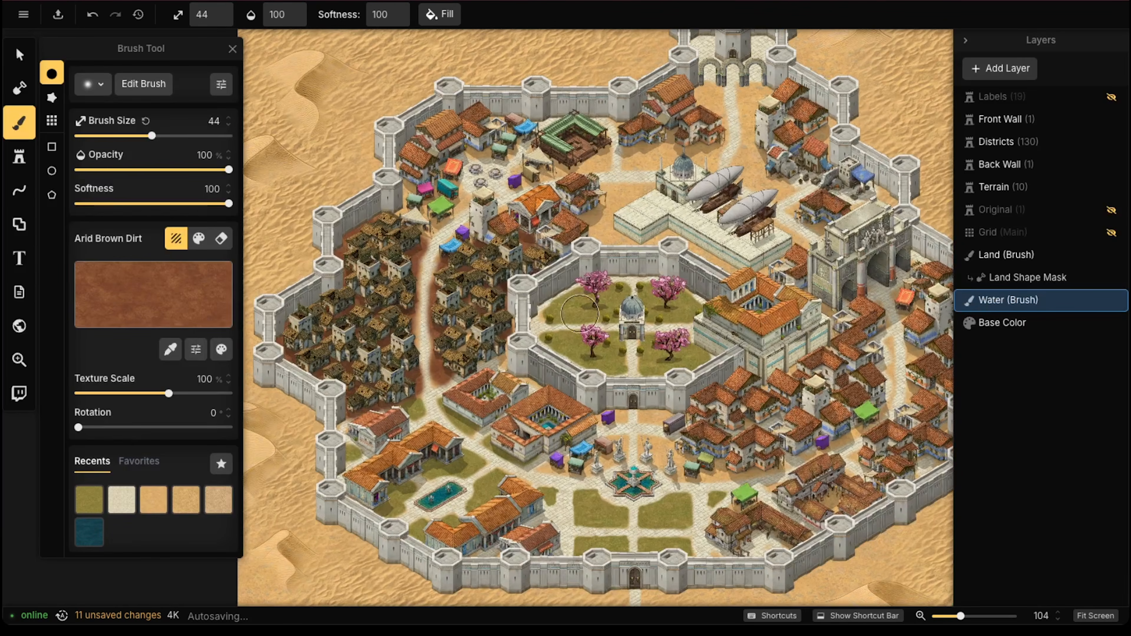
{"action": "scroll", "coordinate": [539, 297], "scroll_direction": "down", "scroll_amount": 2}
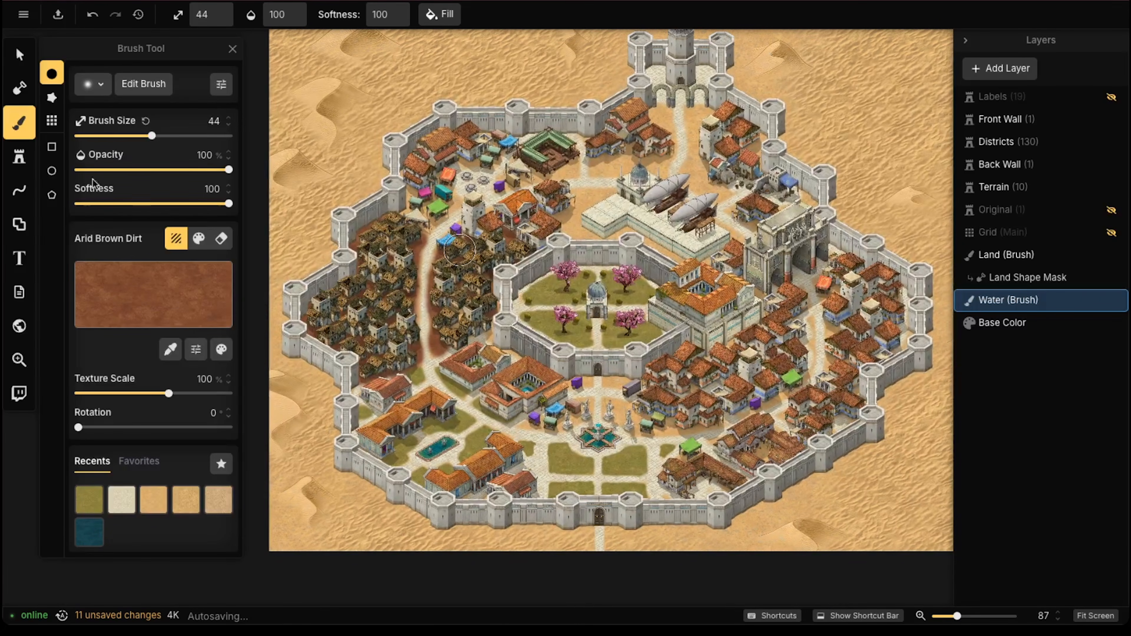